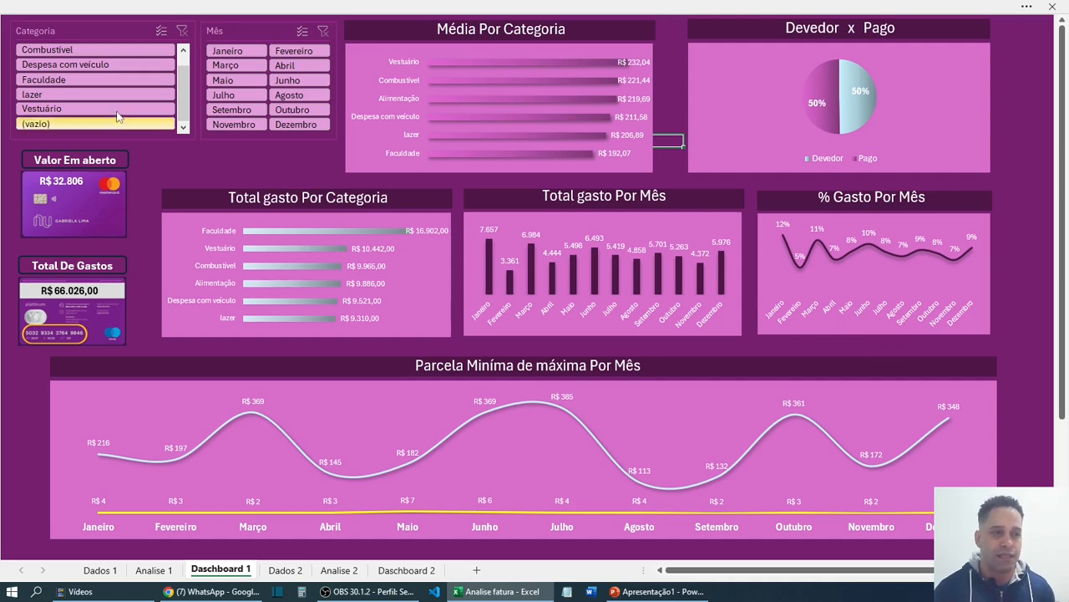
- Filter the dashboard by several expense categories in turn, ending with only Despesa com veículo selected
left_click(96, 95)
left_click(98, 79)
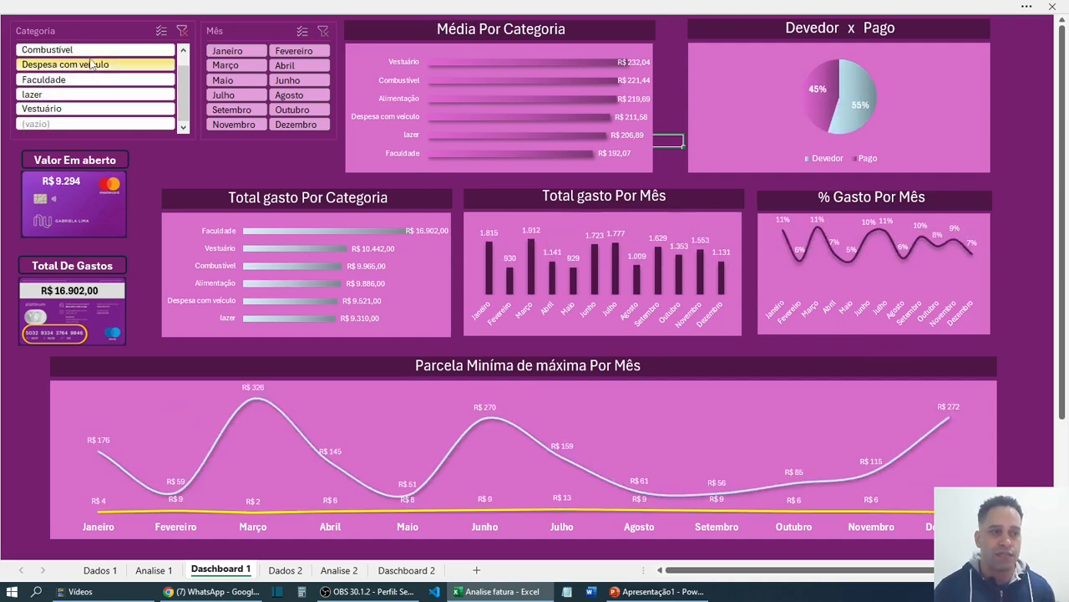
left_click(96, 65)
left_click(79, 108)
left_click(81, 96)
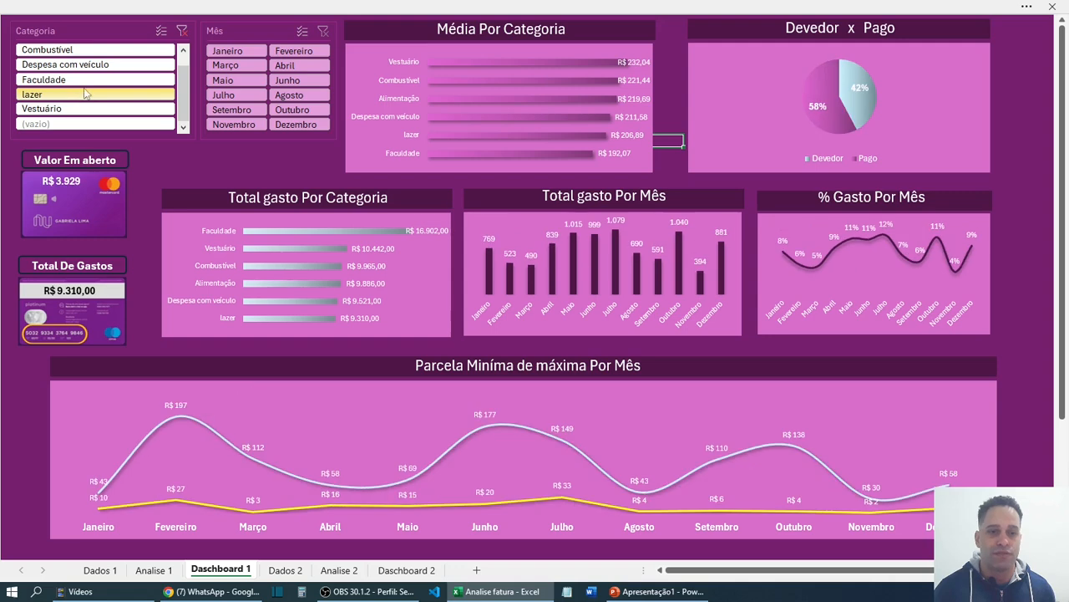
left_click(86, 80)
left_click(89, 66)
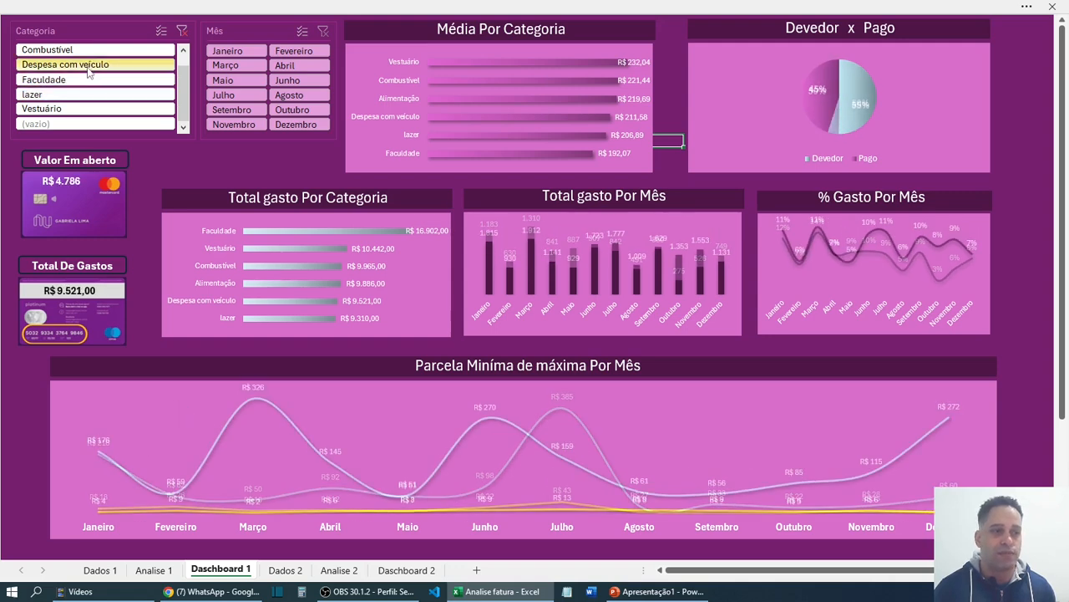
left_click(86, 95)
left_click(85, 79)
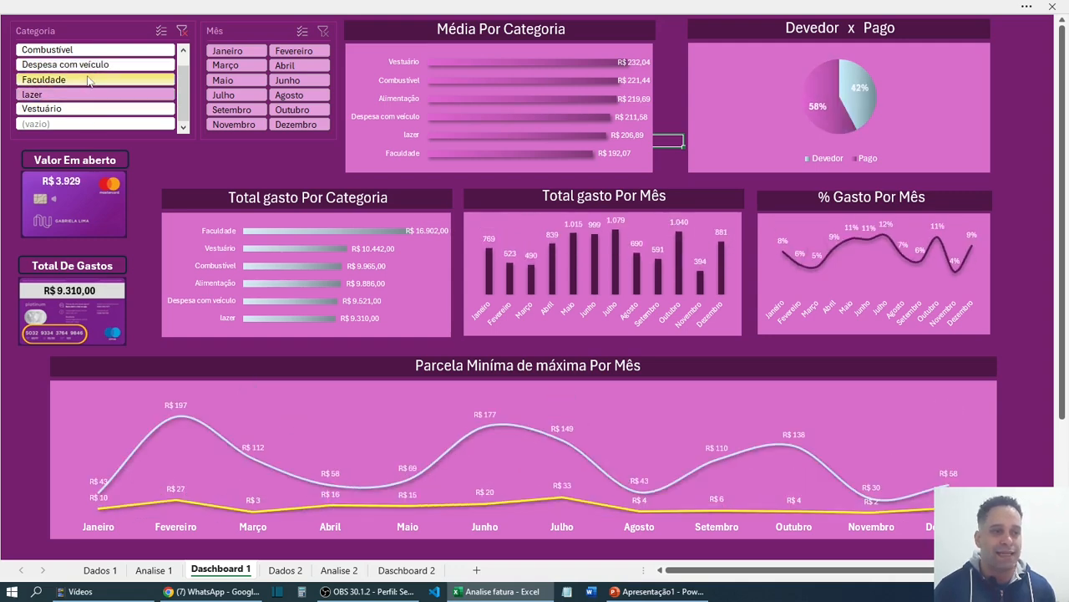
left_click(90, 68)
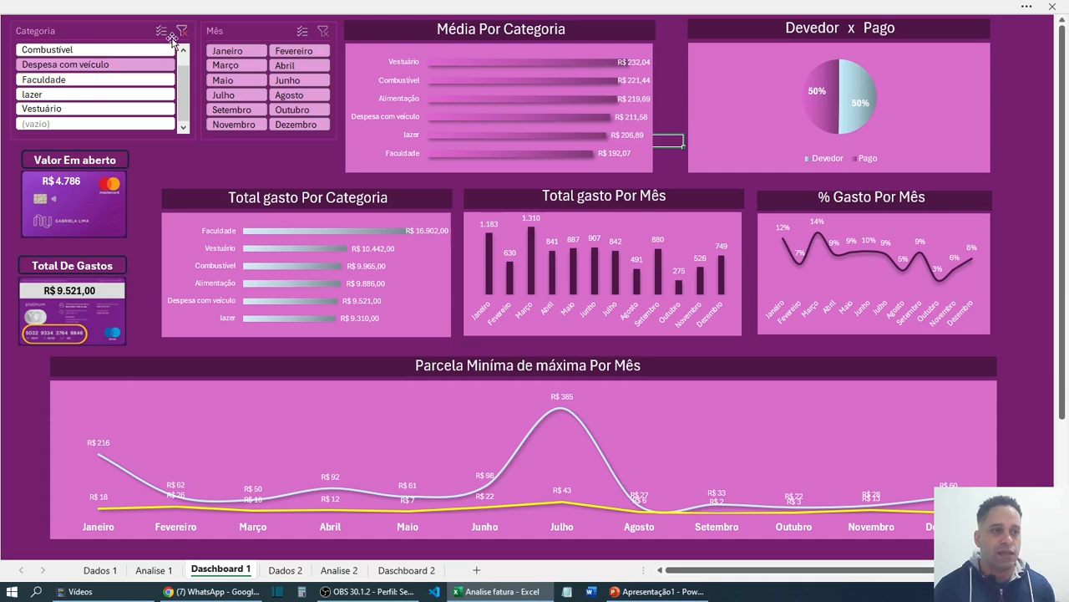
- Filter the dashboard by several months in turn, including Março, Fevereiro and Novembro, ending with only Julho selected
left_click(244, 69)
left_click(286, 65)
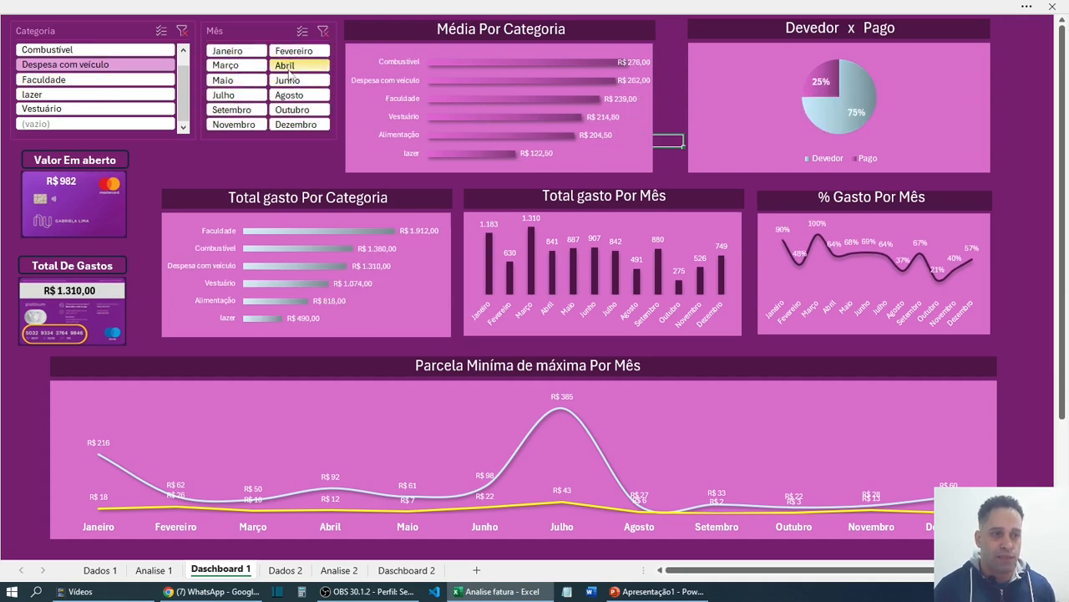
left_click(293, 51)
left_click(228, 51)
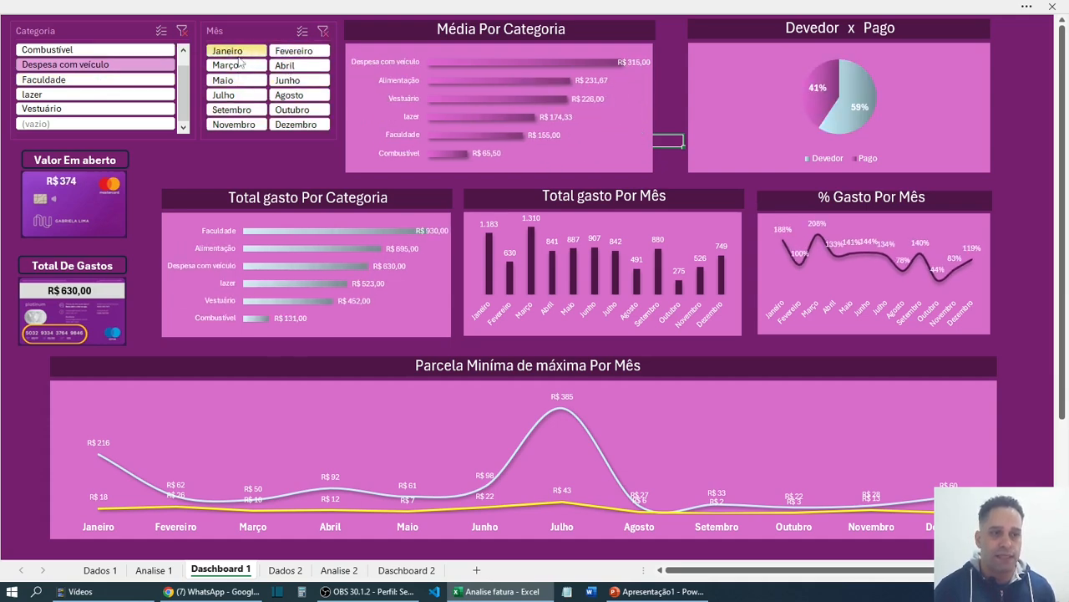
left_click(248, 98)
left_click(291, 109)
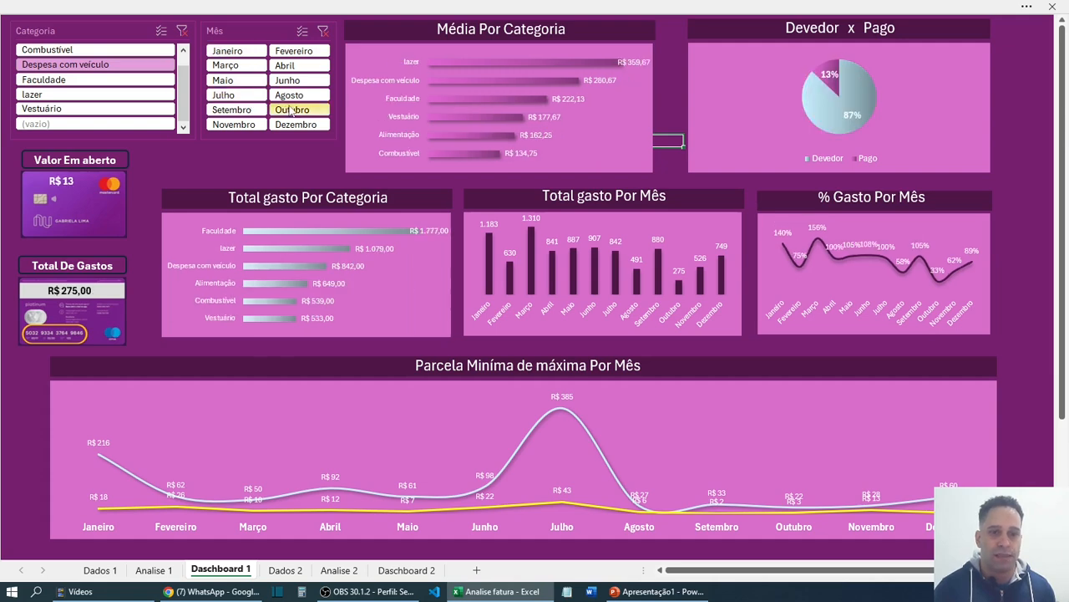
left_click(236, 124)
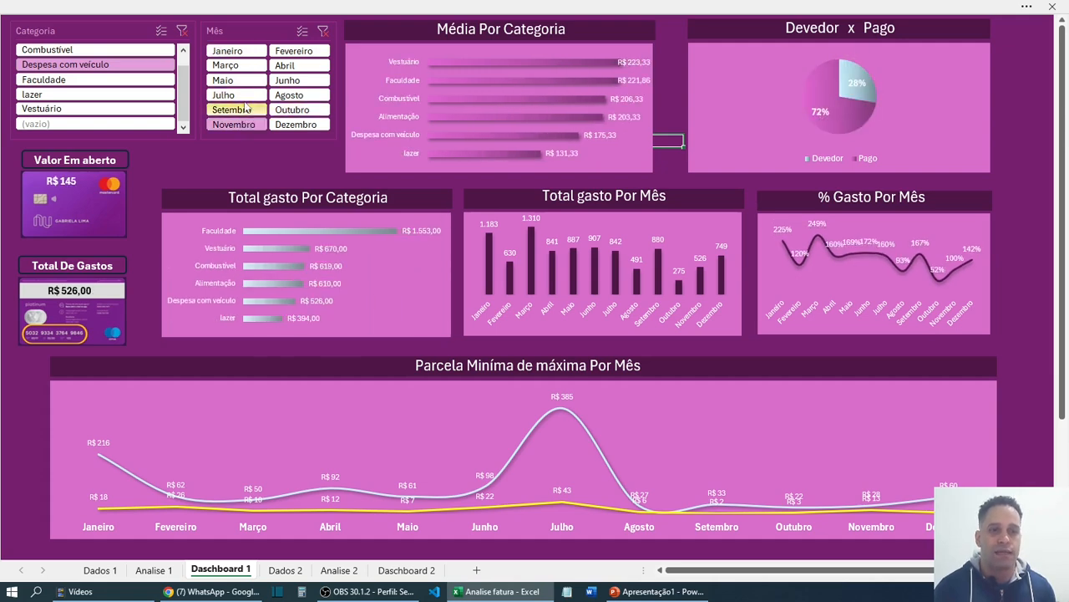
left_click(248, 97)
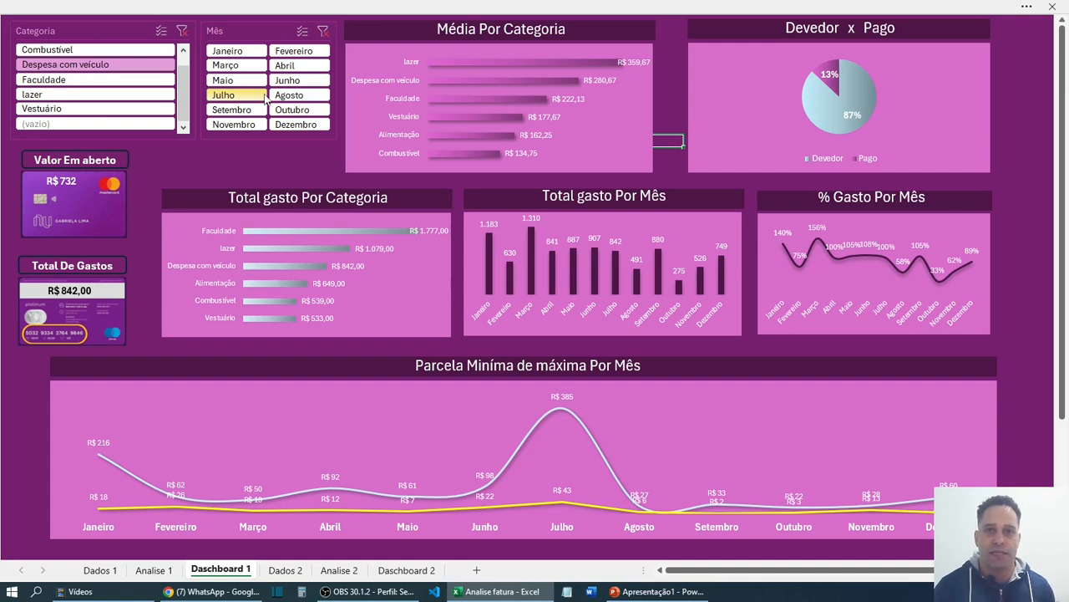
- On the Dados 1 sheet, leave full-screen mode so the ribbon always shows, and display the formula bar
left_click(102, 571)
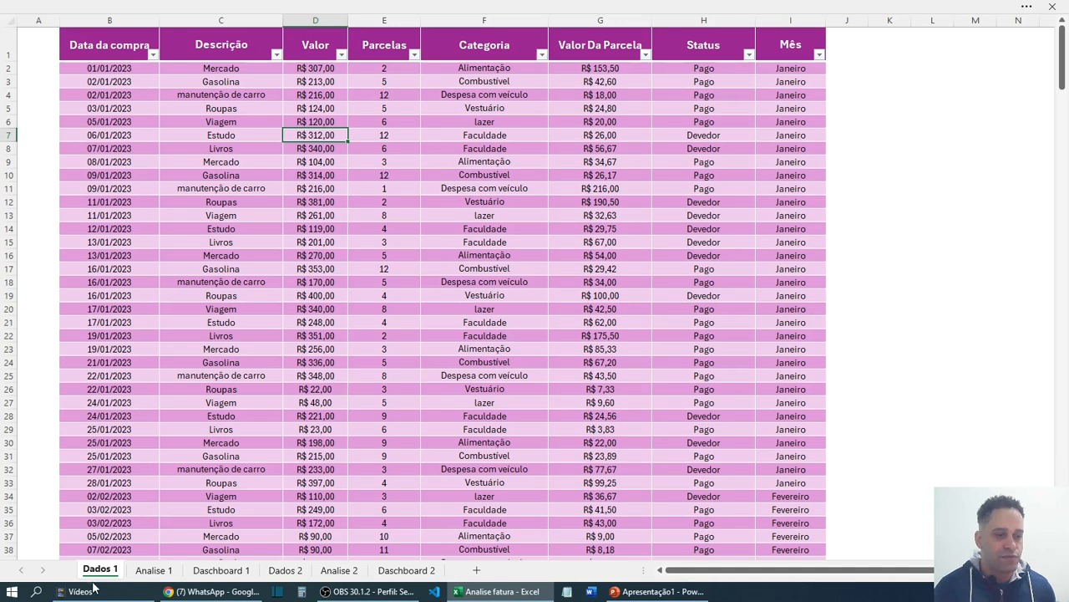
left_click(1027, 9)
left_click(1054, 109)
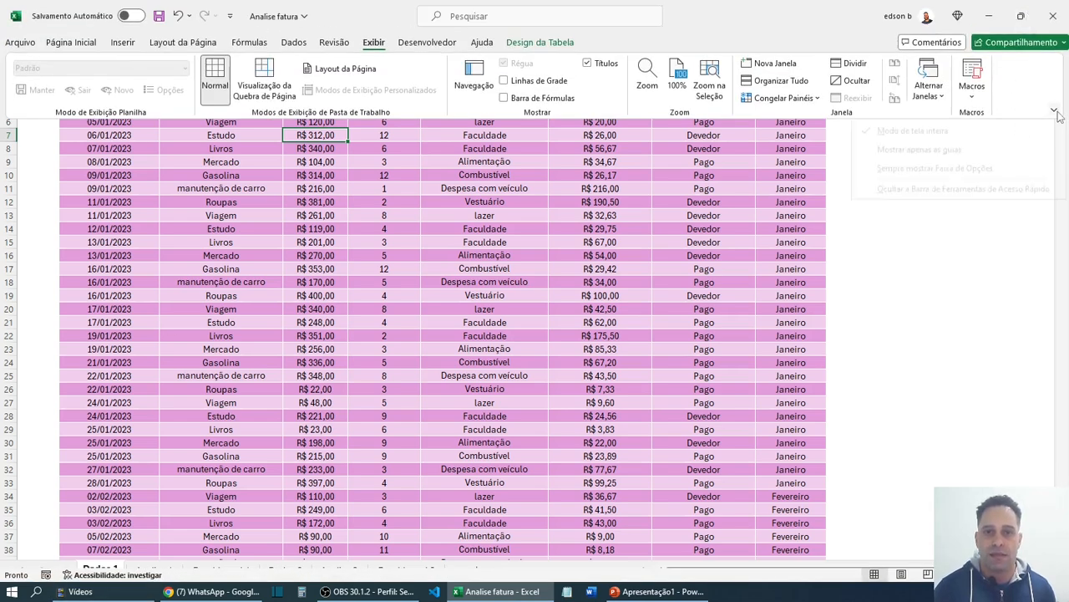
left_click(894, 191)
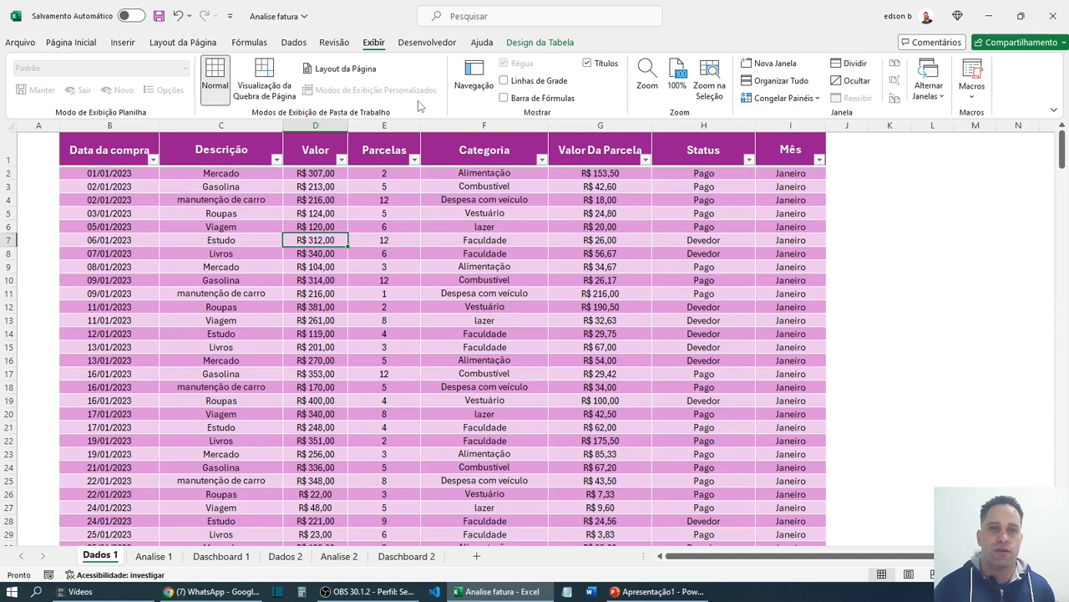
left_click(504, 97)
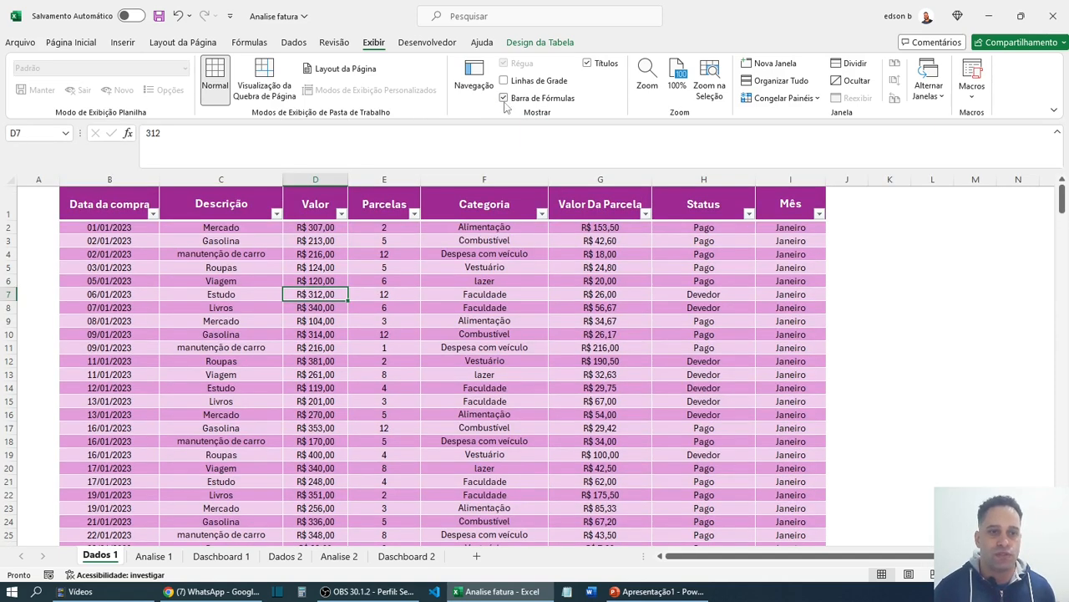
- Examine the purchase table column by column from Data da compra to Categoria, including the first category entries
left_click(674, 374)
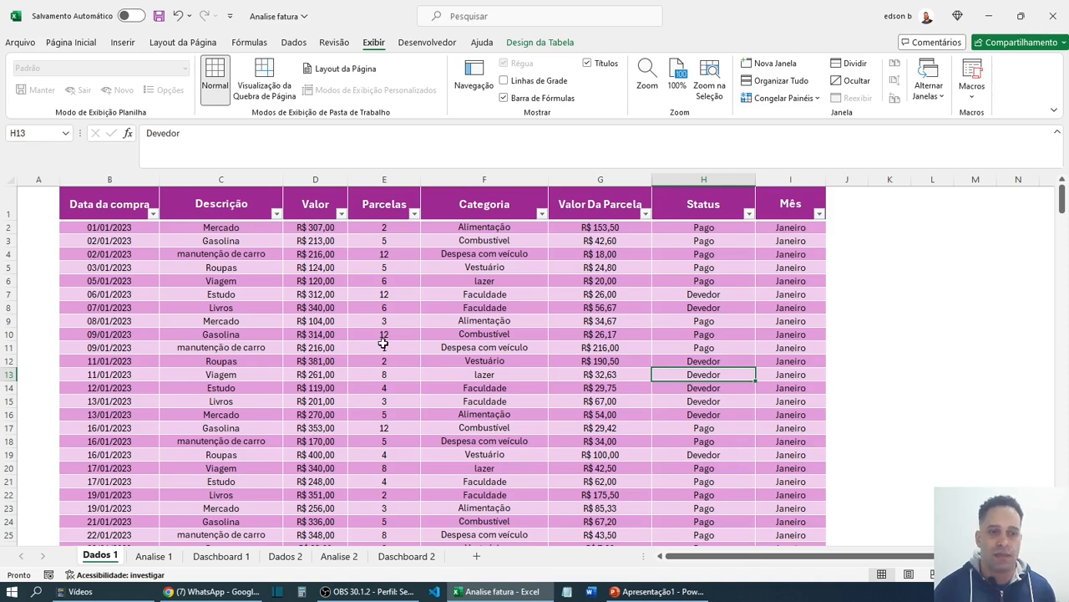
left_click_drag(386, 346, 672, 322)
left_click(714, 292)
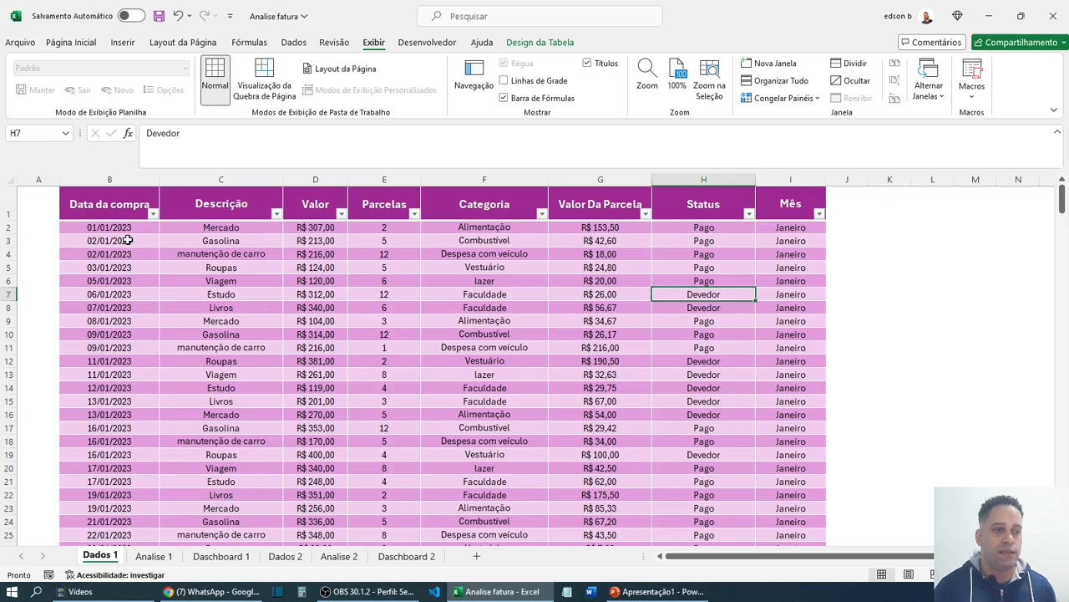
left_click(119, 178)
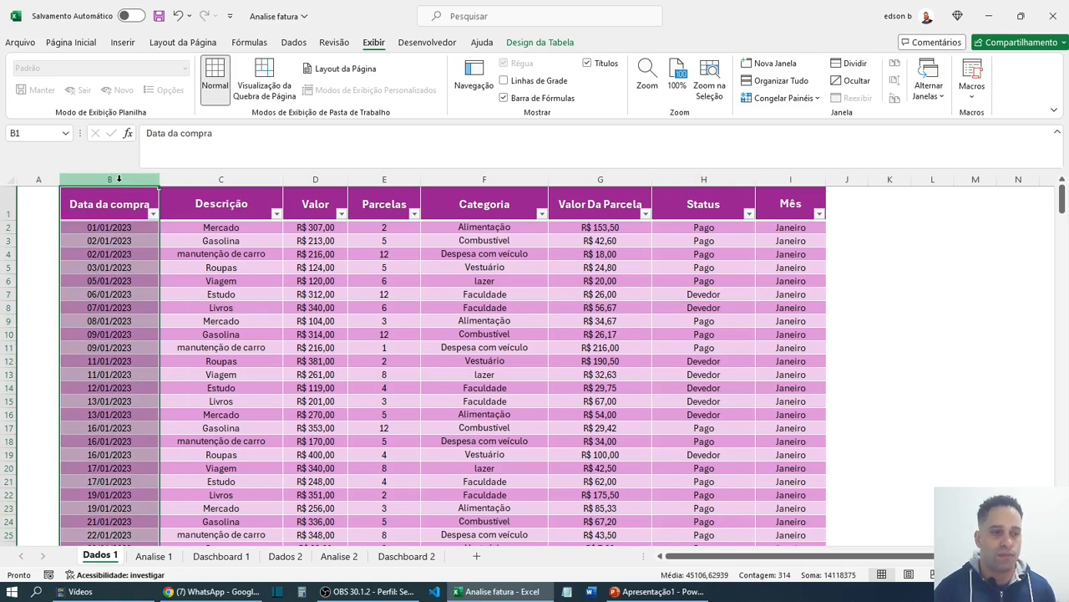
left_click(224, 178)
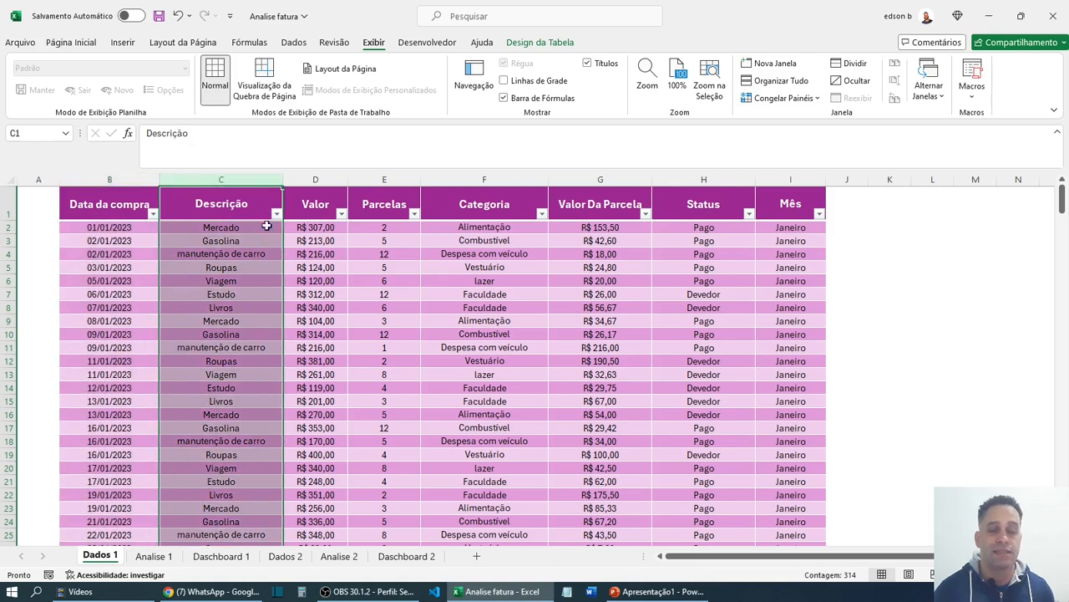
left_click(313, 178)
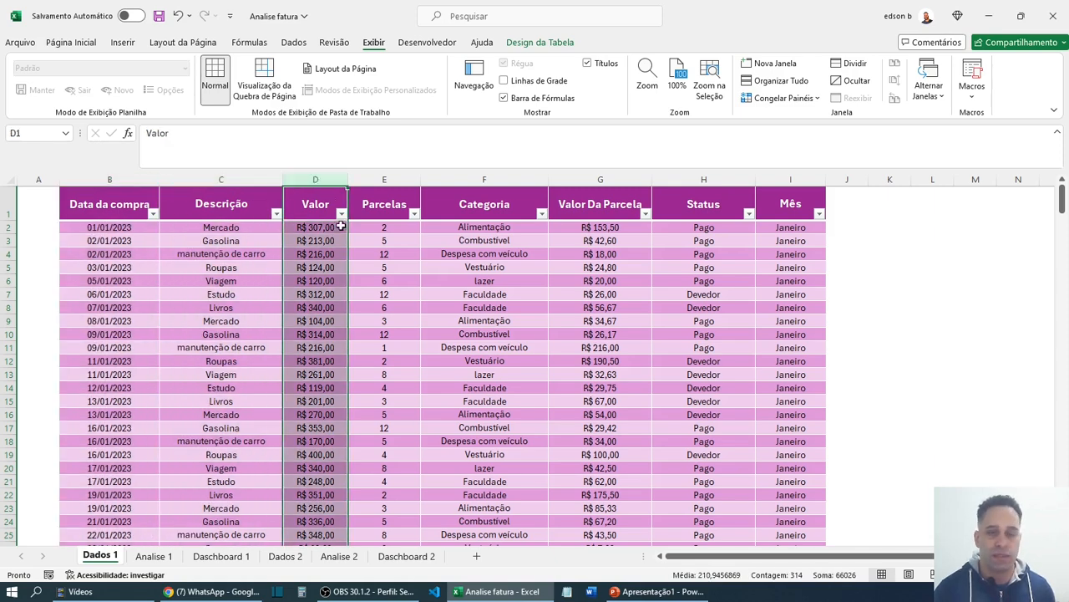
left_click(375, 181)
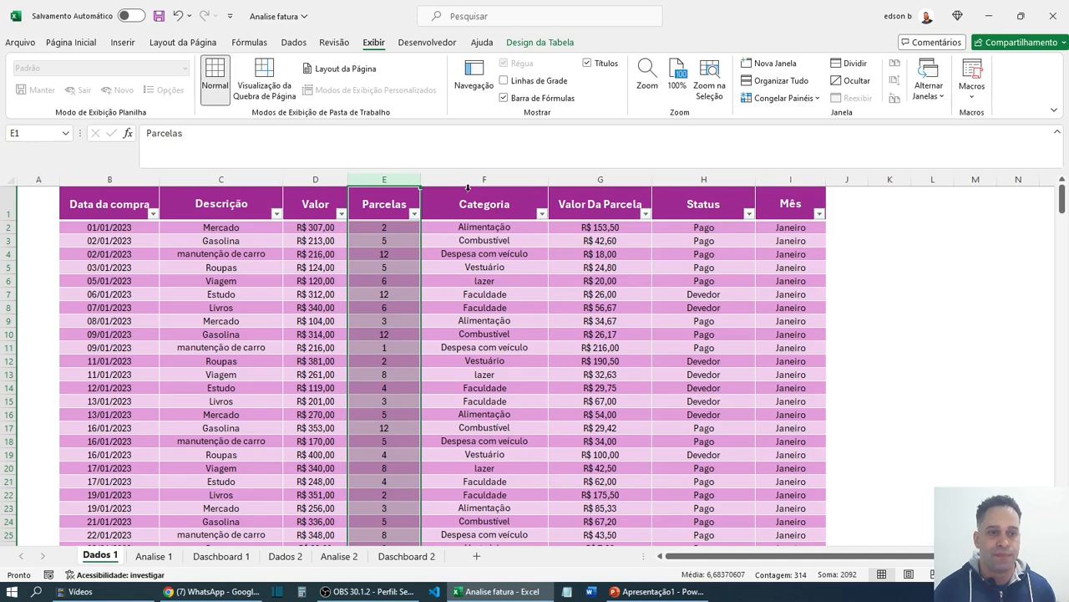
left_click(480, 185)
left_click_drag(489, 227, 490, 237)
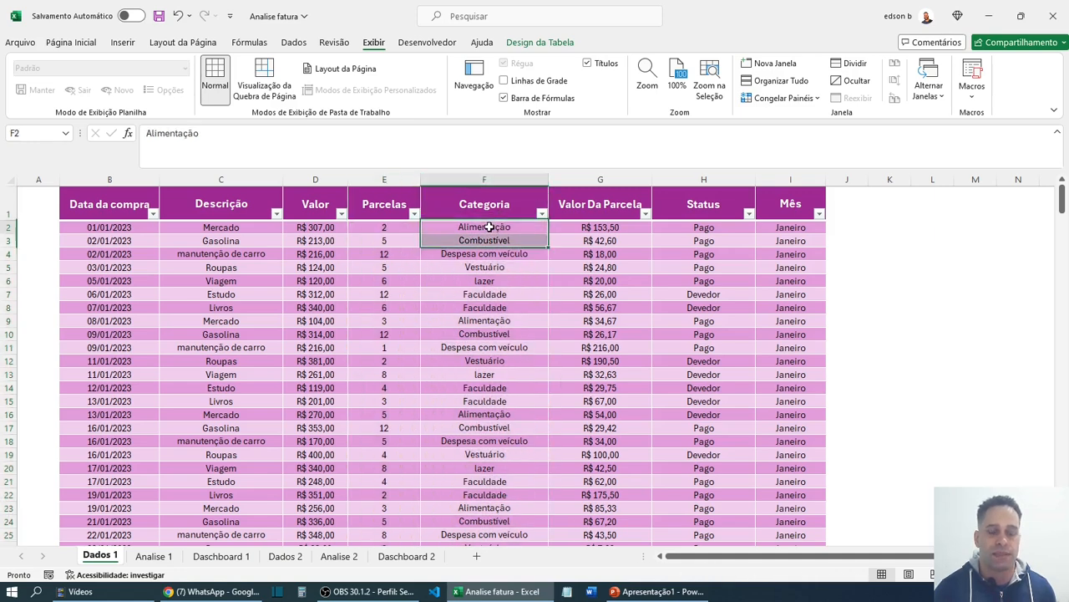
left_click(490, 227)
left_click(498, 240)
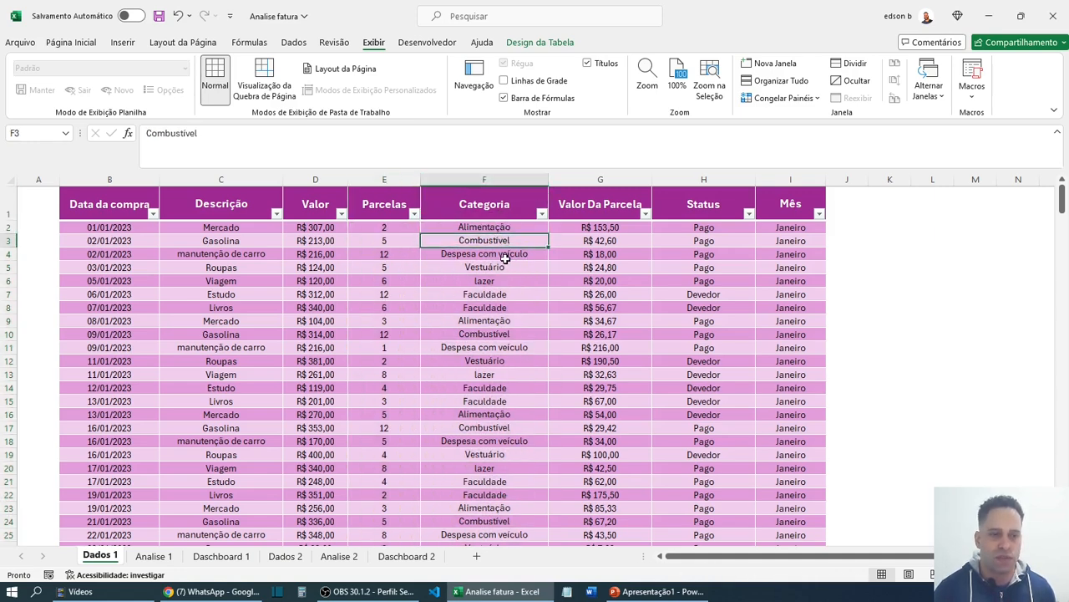
left_click(503, 256)
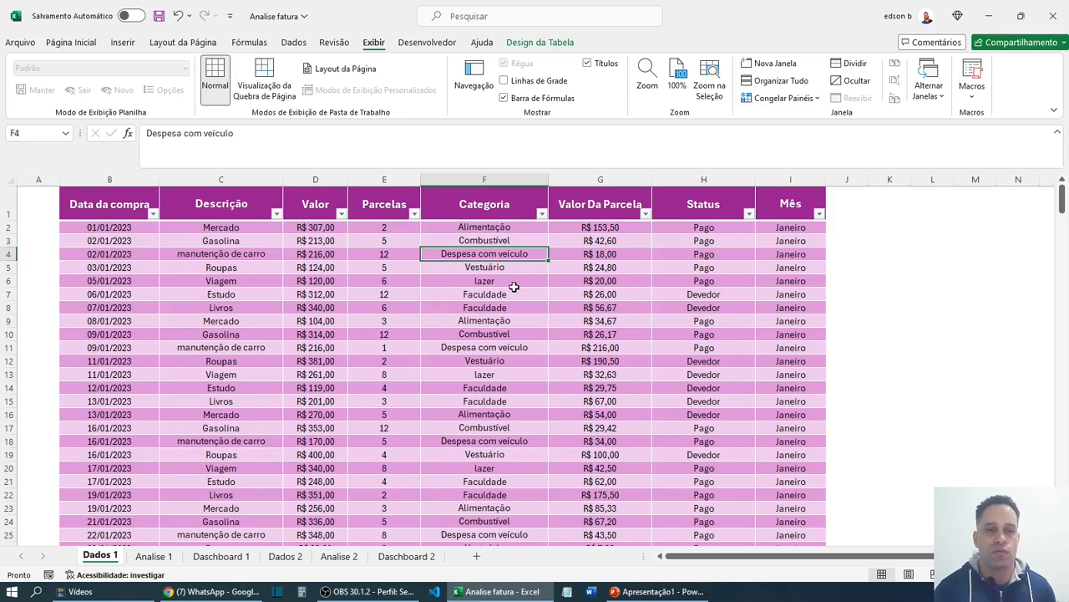
- Examine the Valor Da Parcela, Status and Mês columns, including the formulas in G2 and I2
left_click(589, 178)
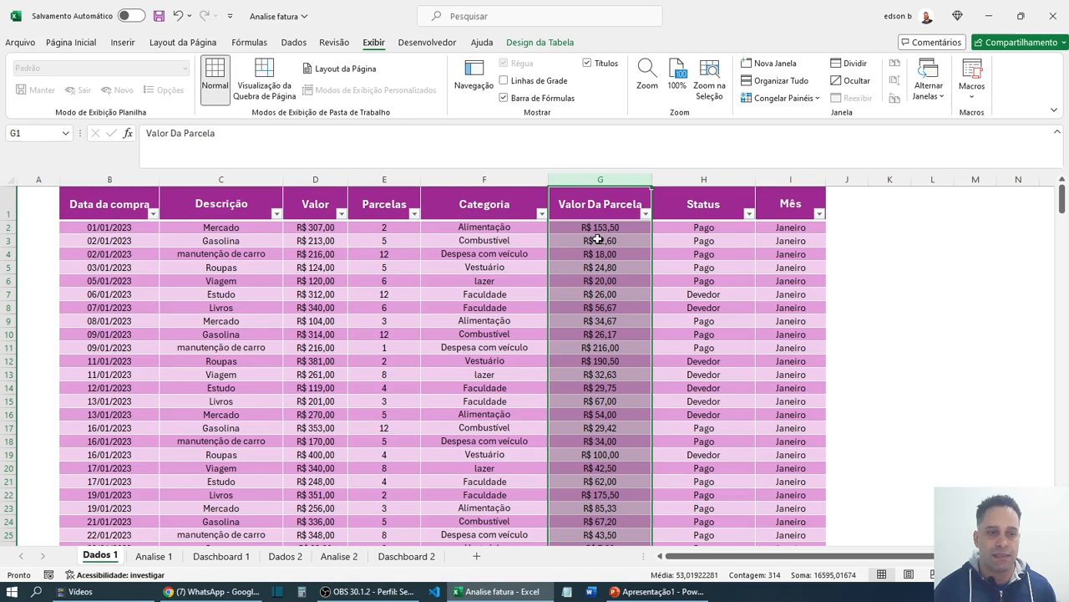
left_click(310, 227)
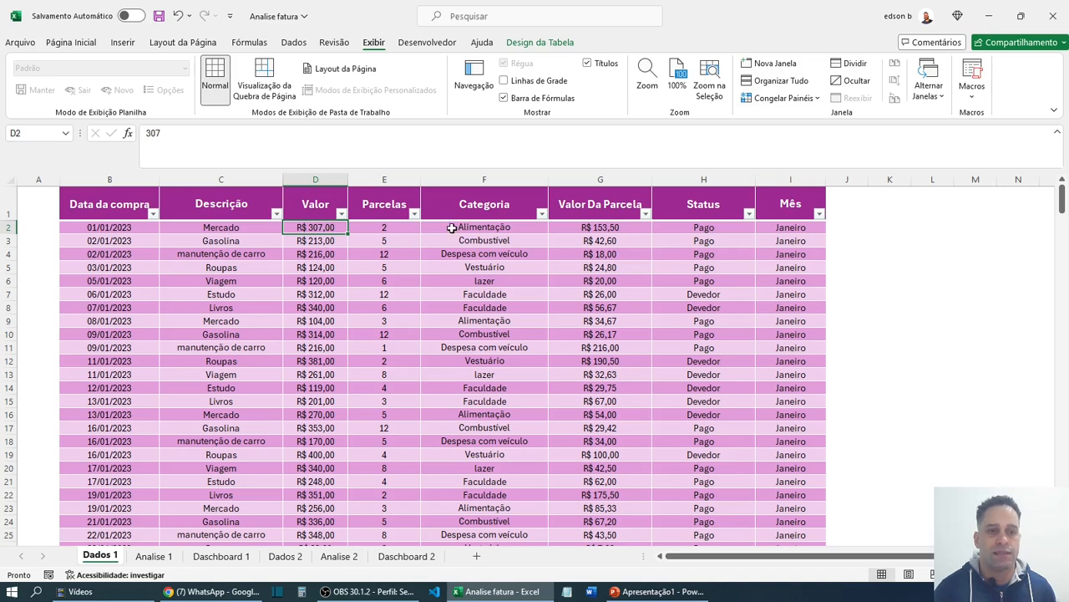
left_click(587, 231)
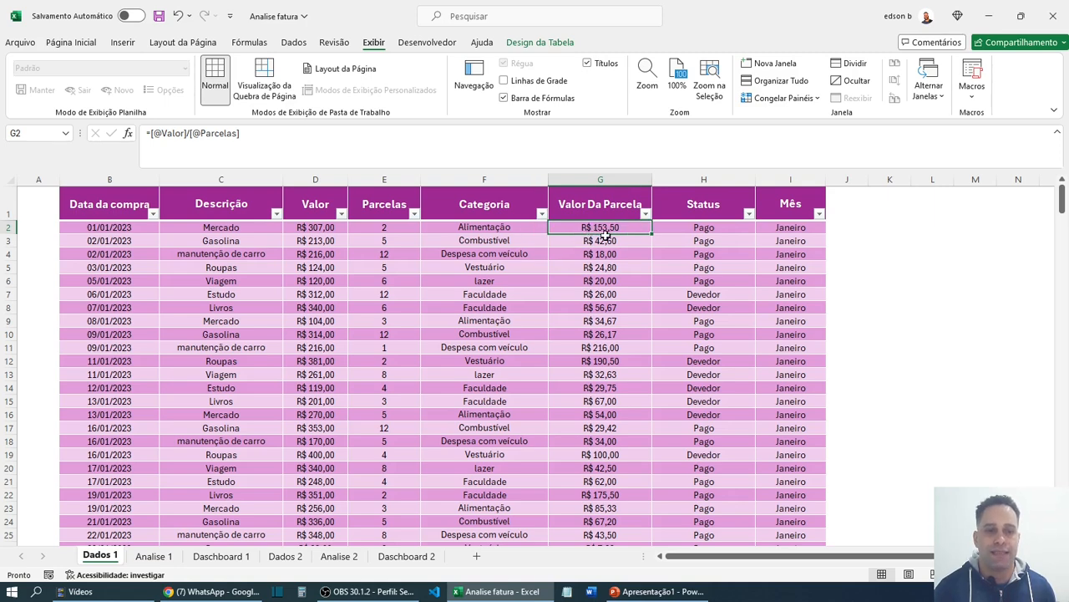
left_click(689, 180)
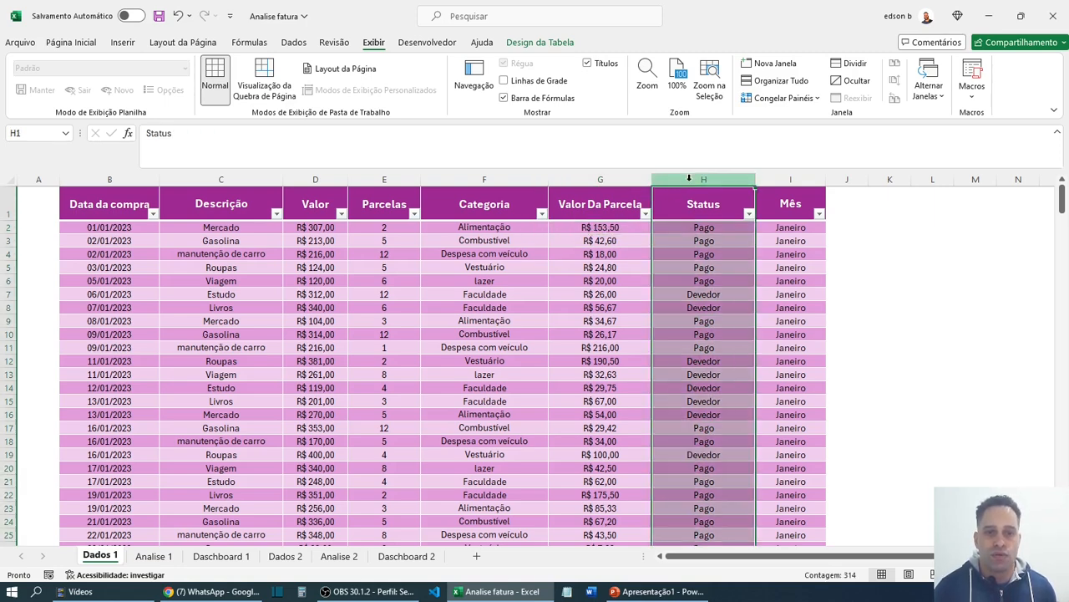
left_click(700, 225)
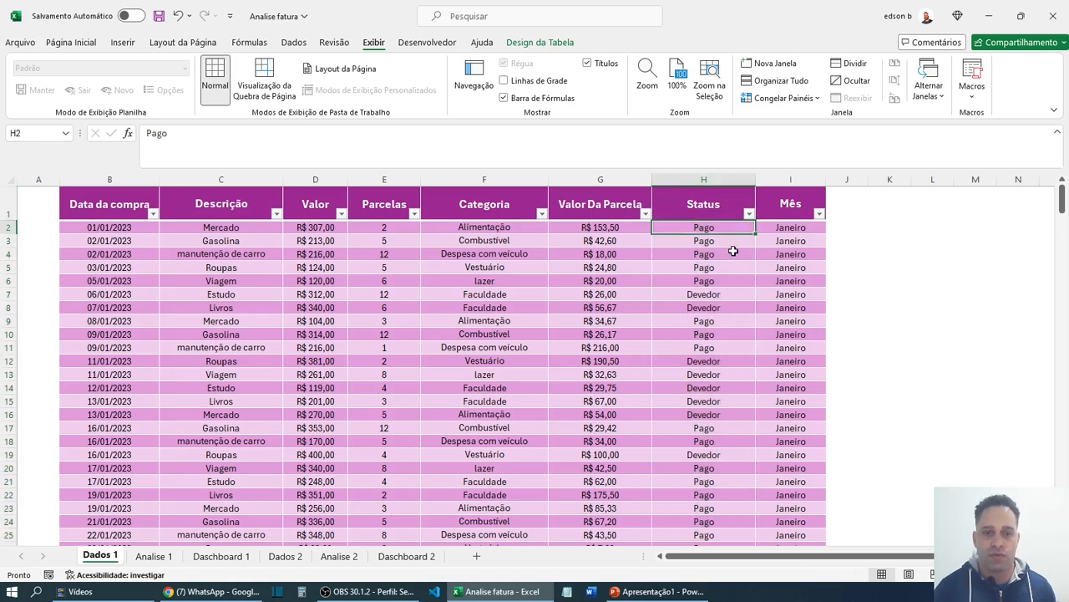
left_click(701, 295)
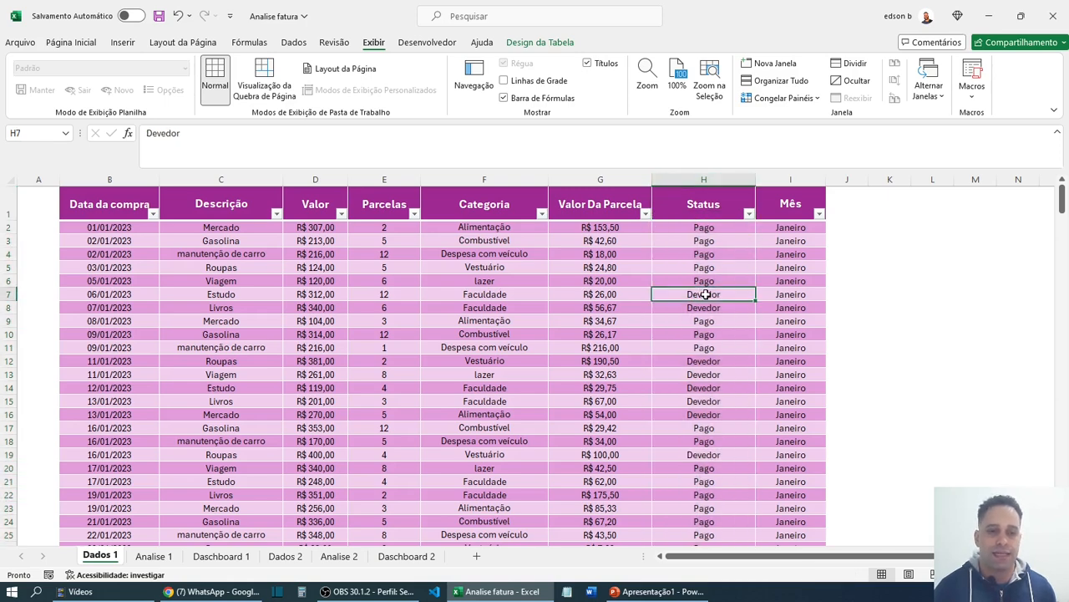
left_click(781, 225)
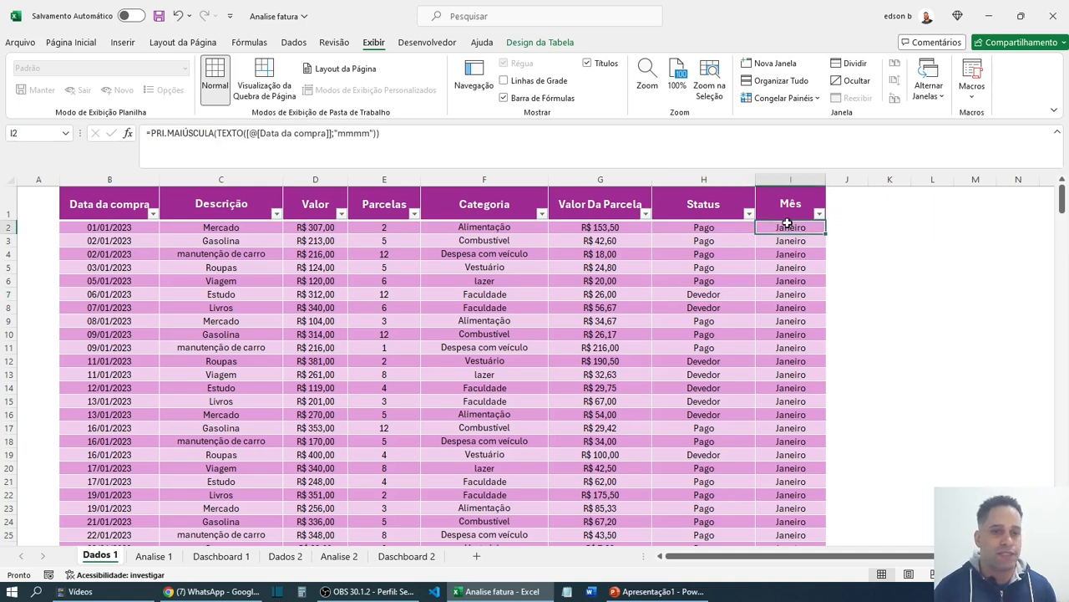
- Set the purchase date in B2 to 01/05/2023 and check the Mês column
left_click(111, 178)
left_click(97, 231)
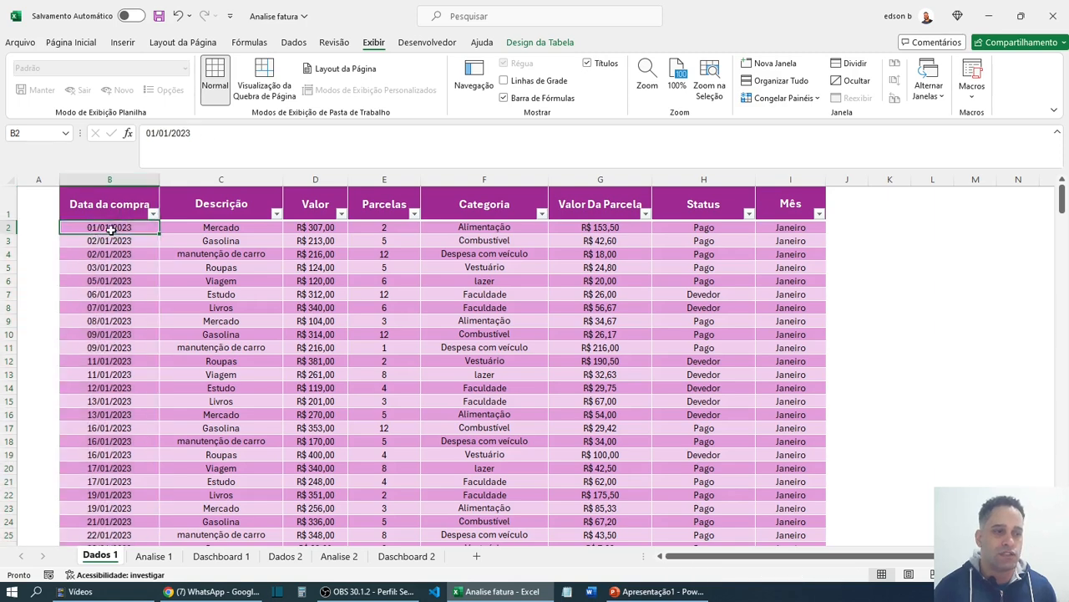
type("01")
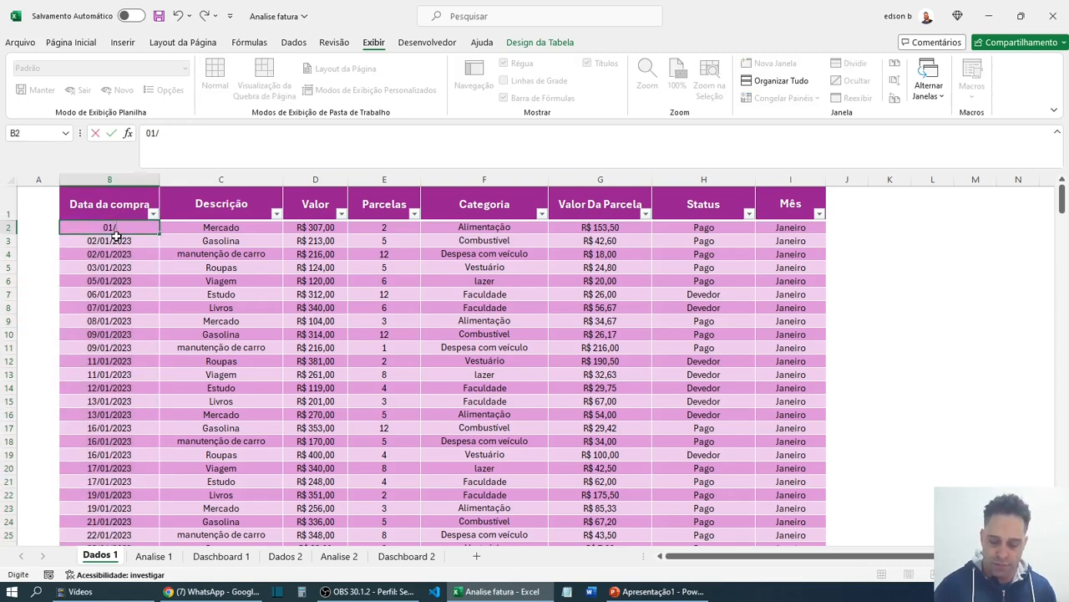
type("/05/2023")
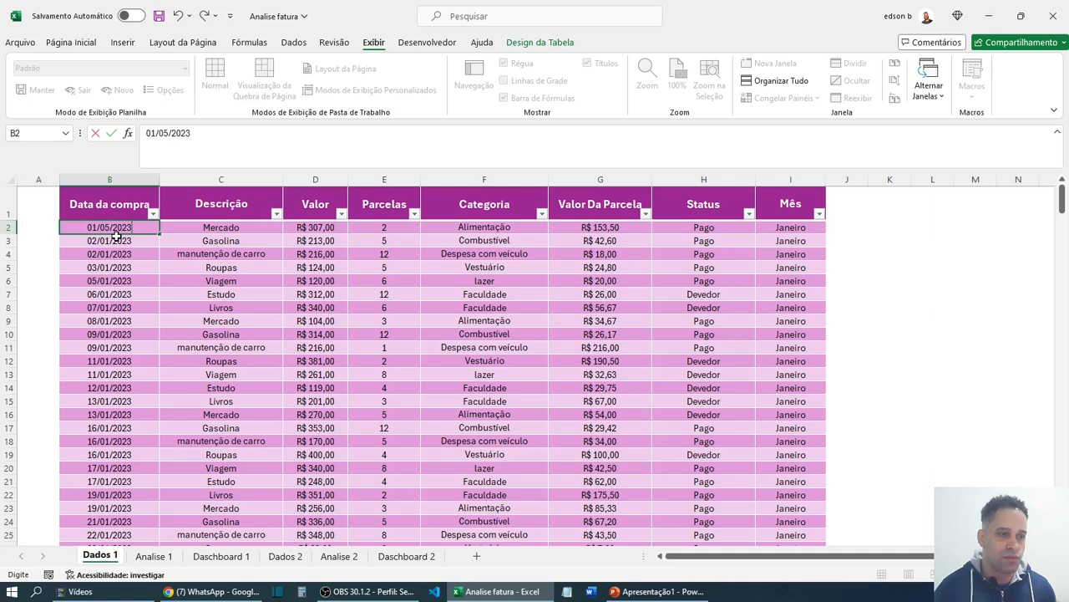
key("Return")
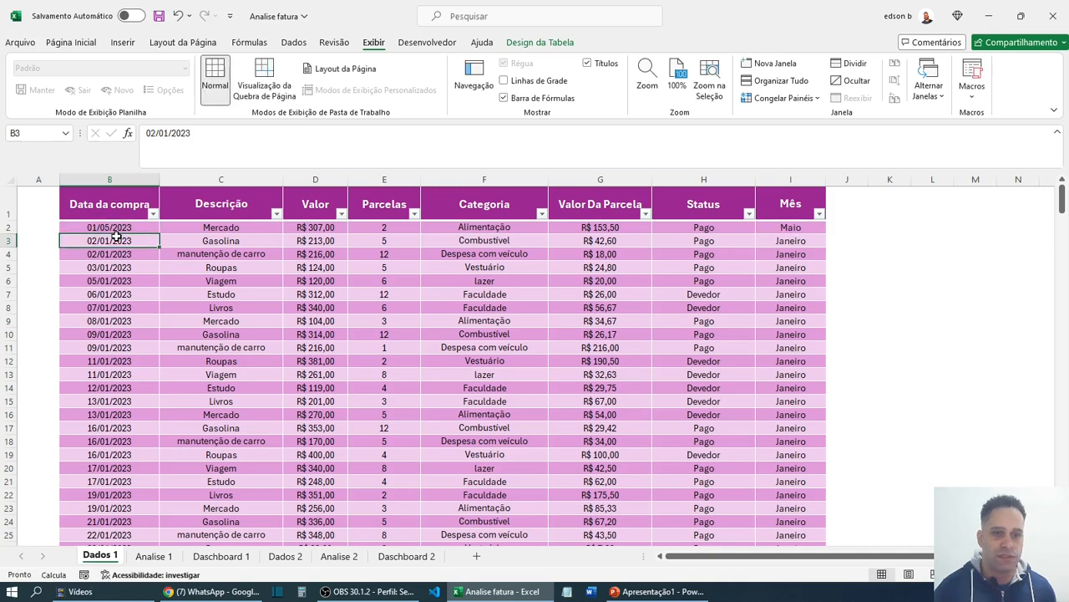
left_click(786, 178)
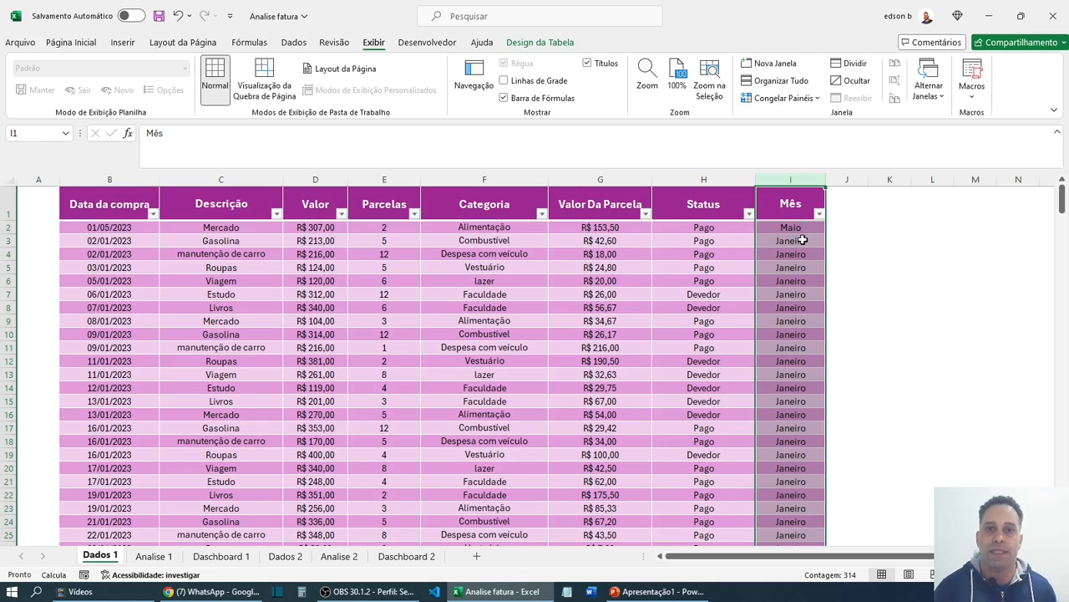
- Undo the purchase date change in B2 and review the complete table on the Dados 1 sheet from Data da compra to Mês
key("ctrl+z")
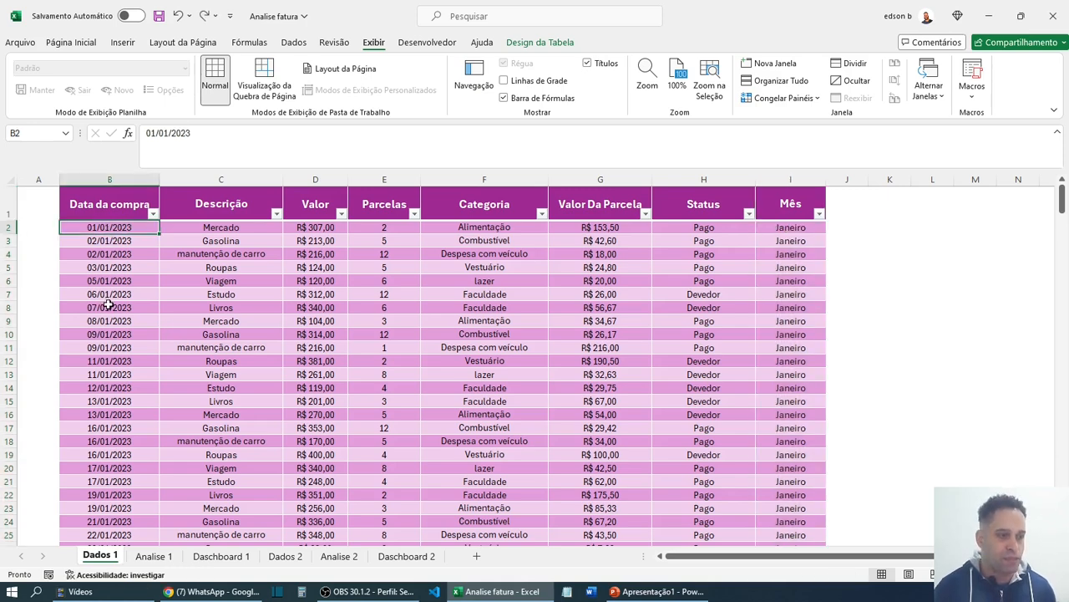
left_click(314, 348)
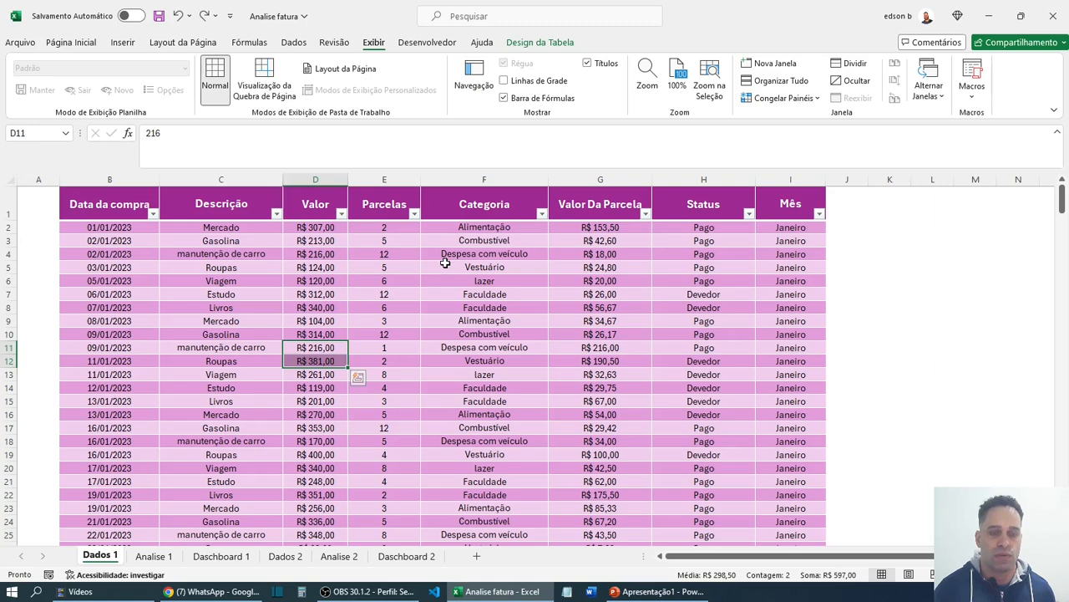
left_click(501, 266)
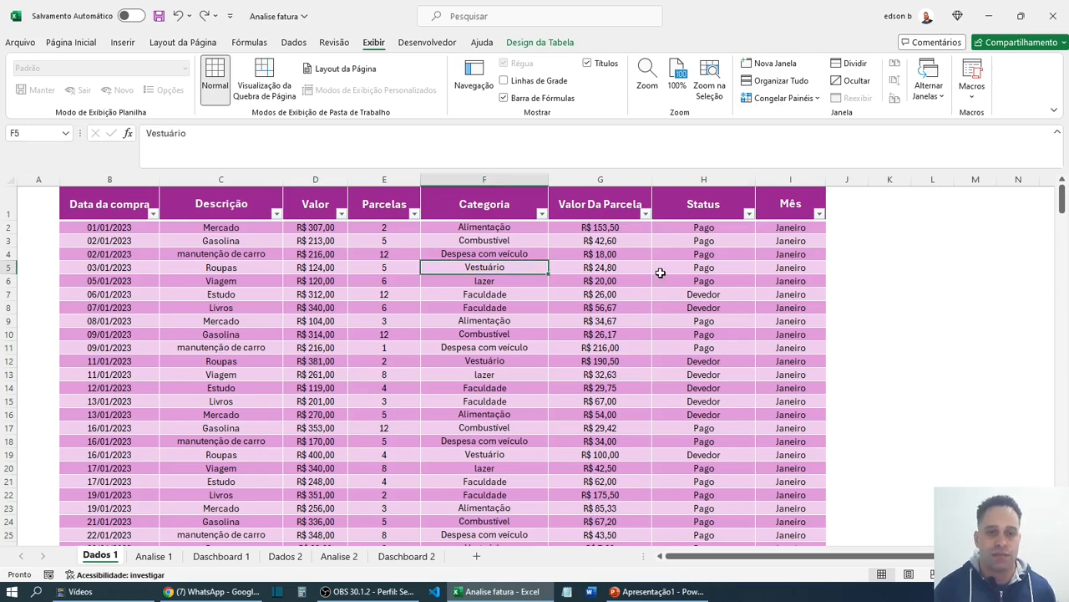
left_click(702, 269)
left_click(788, 242)
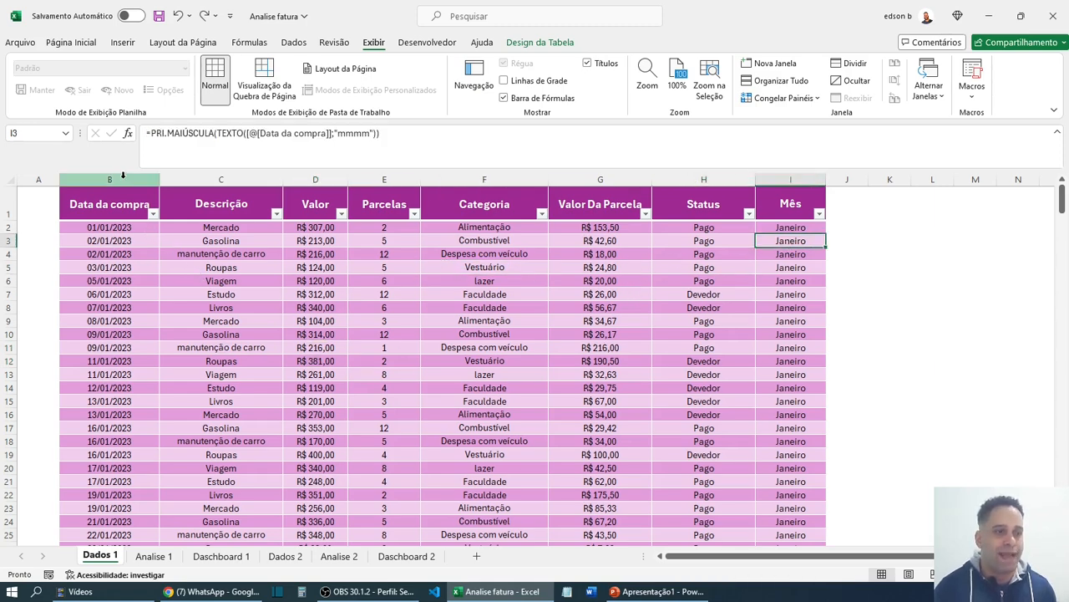
left_click_drag(126, 179, 798, 247)
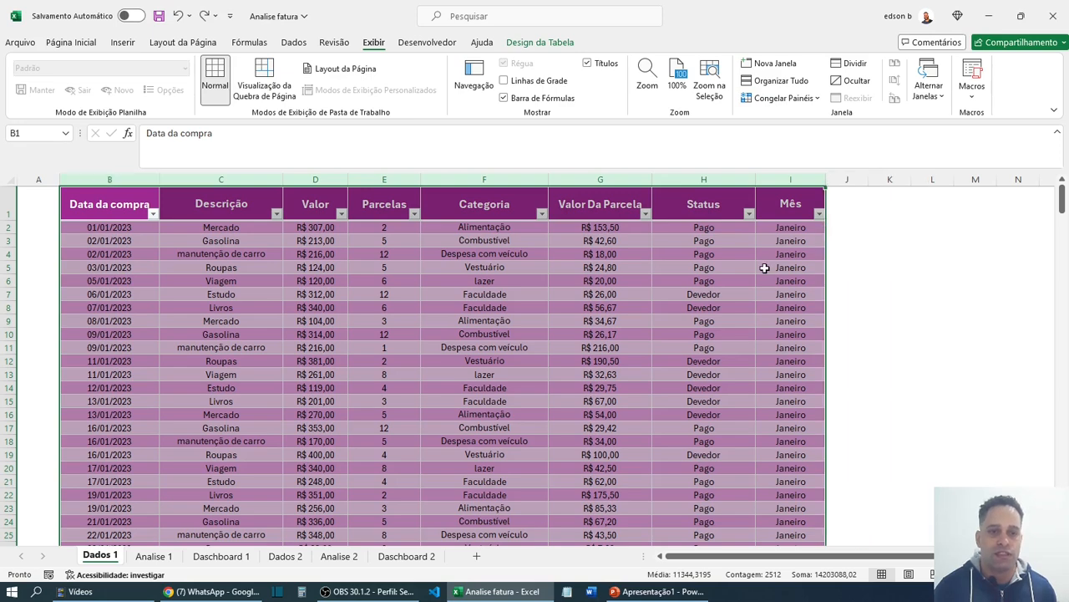
left_click(765, 268)
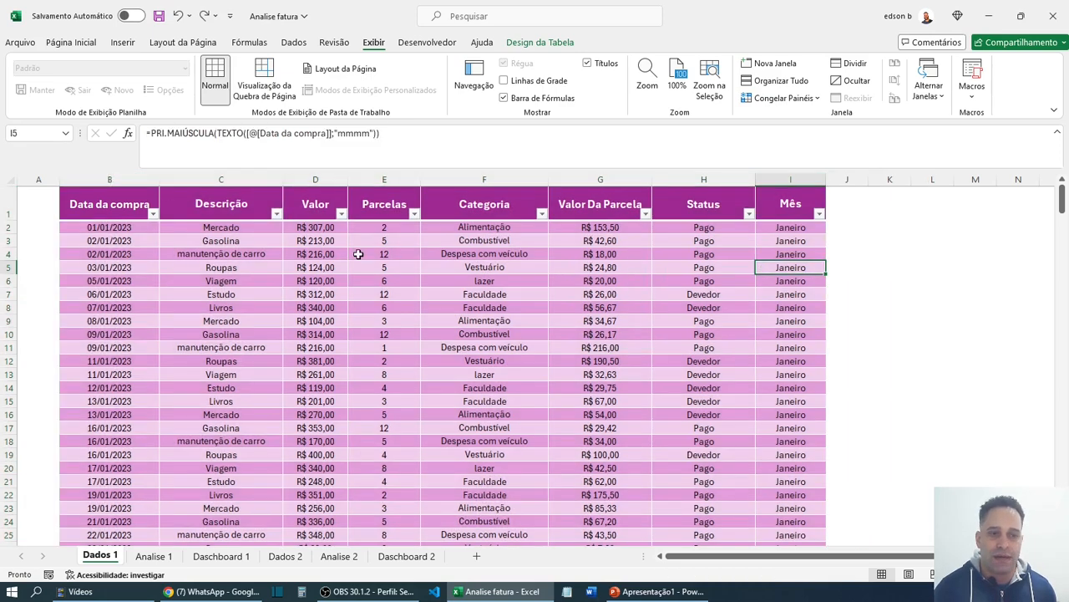
scroll(348, 273, "down", 12)
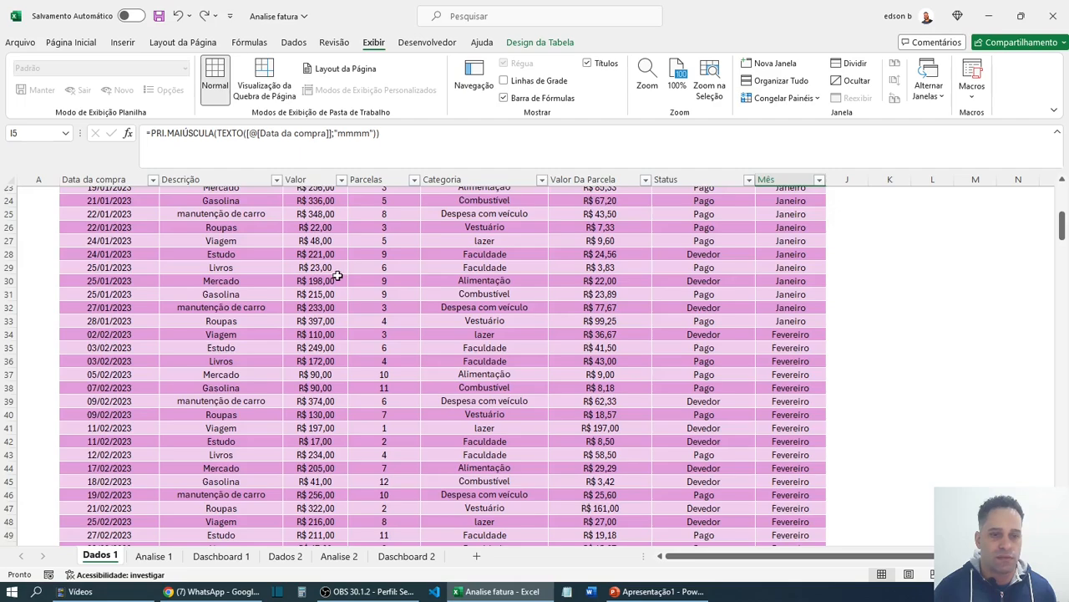
scroll(330, 294, "up", 12)
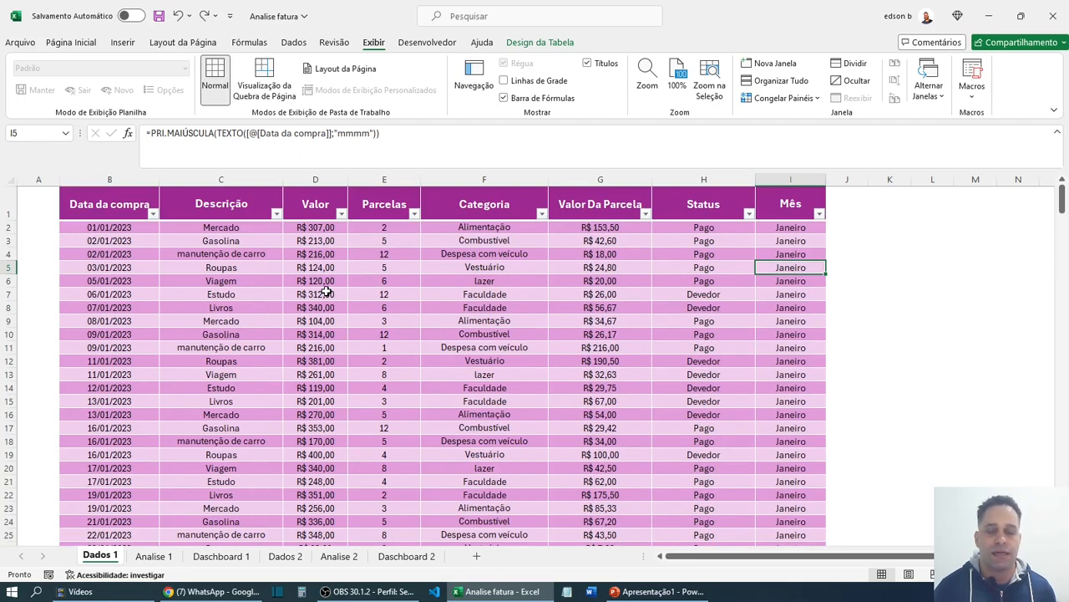
- Compare the plain data range on the Dados 2 sheet with the formatted table on the Dados 1 sheet
left_click(289, 556)
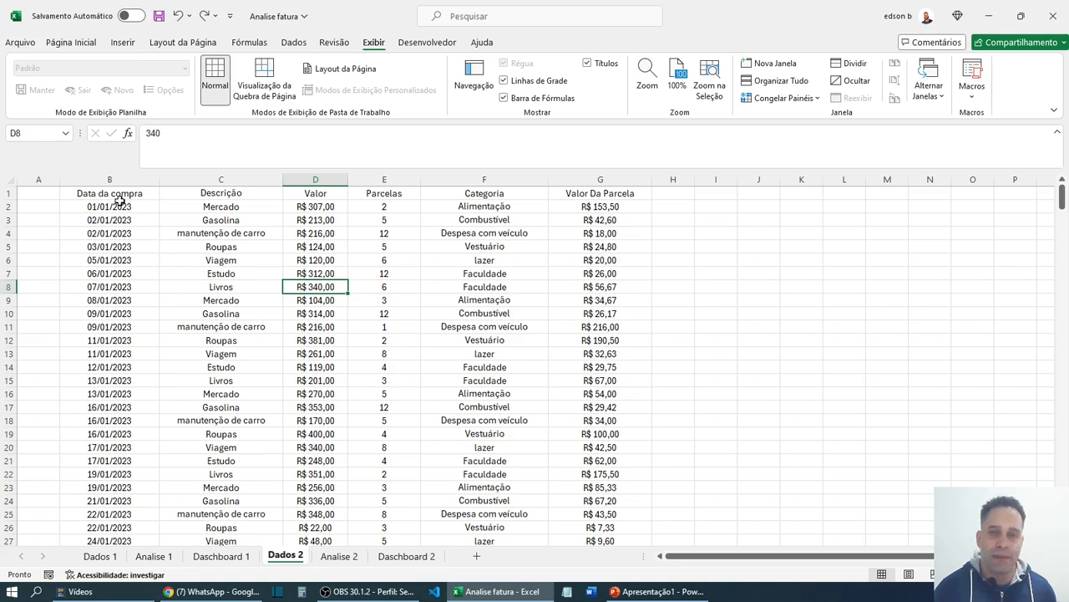
left_click_drag(119, 198, 588, 476)
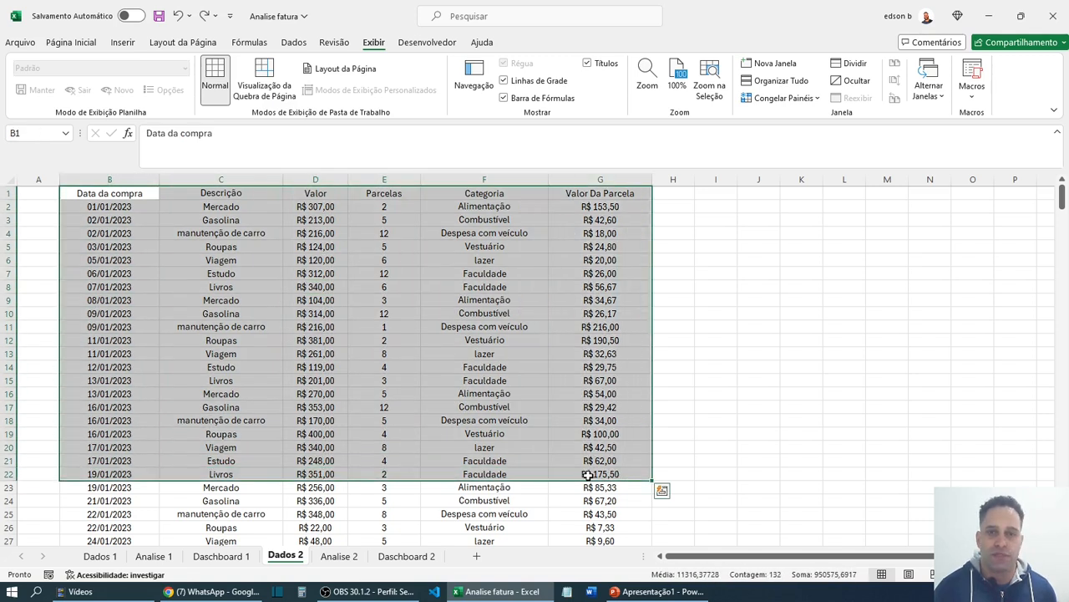
left_click(566, 363)
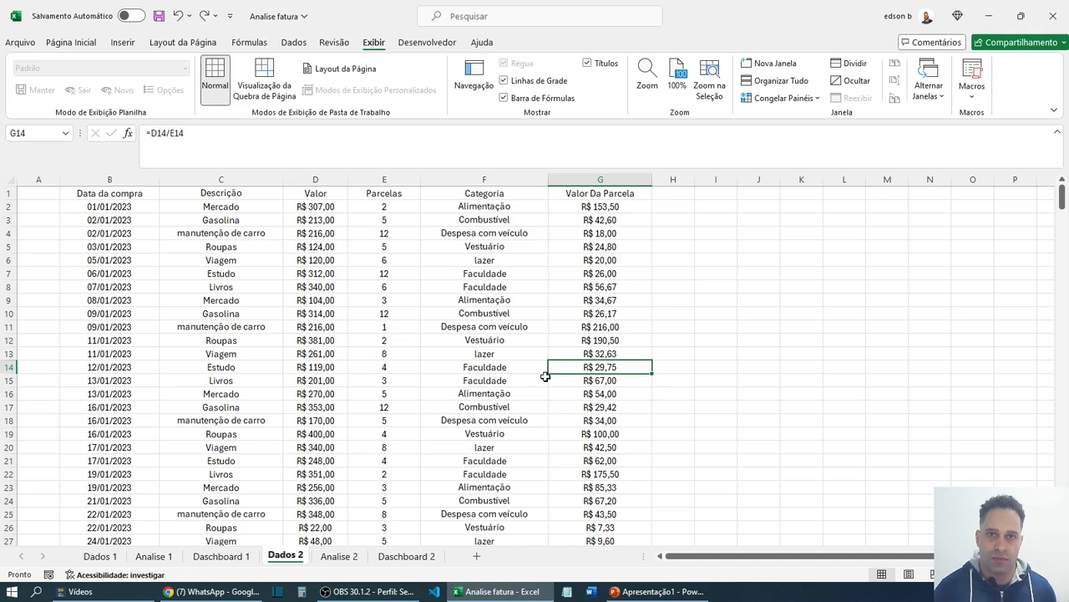
left_click(314, 261)
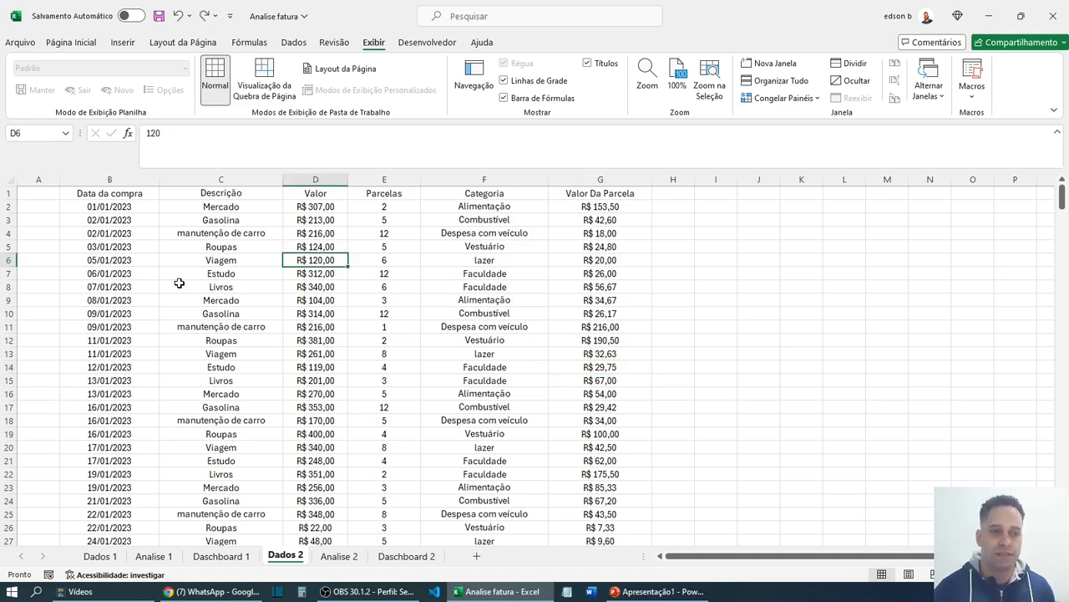
left_click(224, 302)
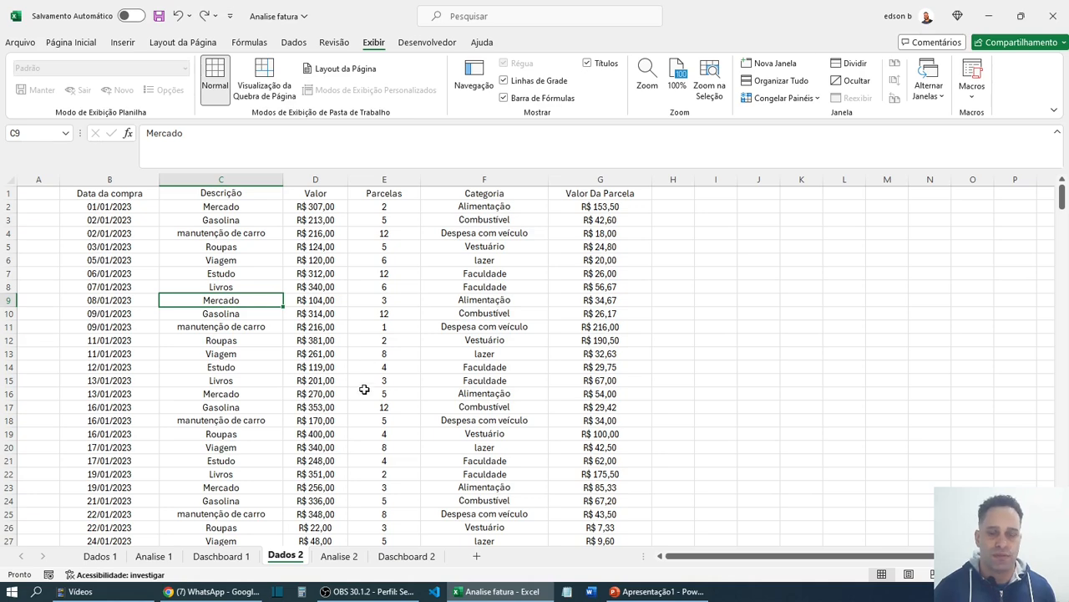
left_click(102, 558)
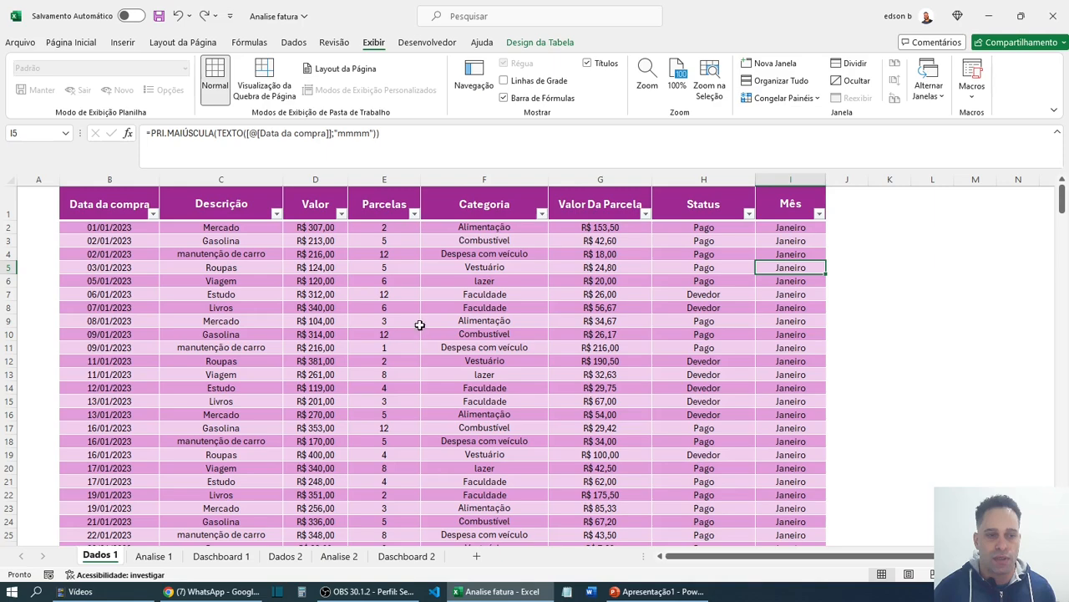
scroll(447, 351, "down", 2)
scroll(446, 351, "up", 2)
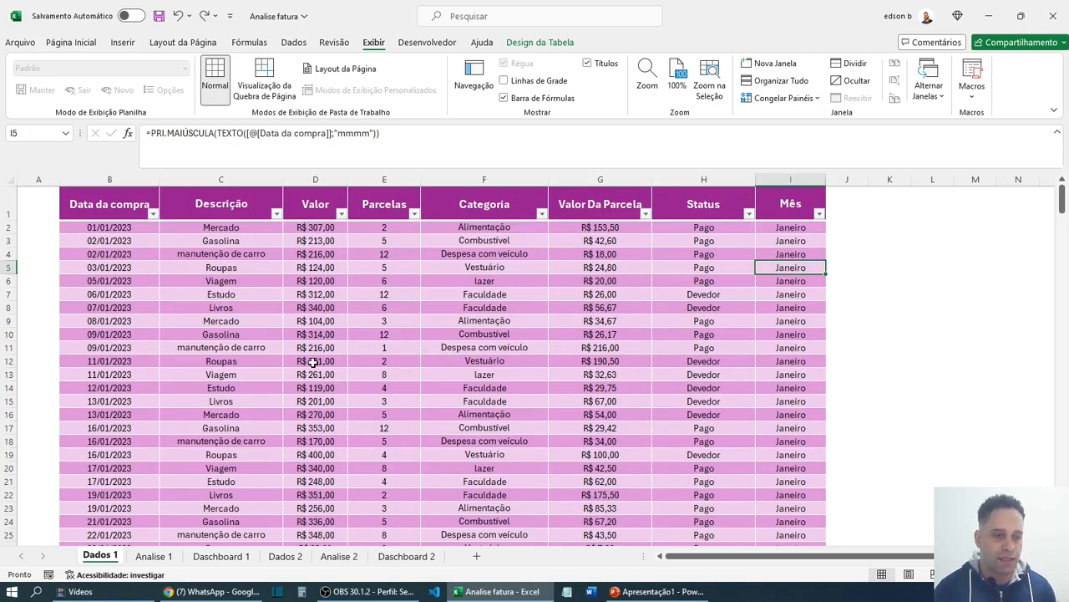
left_click(285, 557)
left_click_drag(107, 207, 618, 424)
left_click(545, 354)
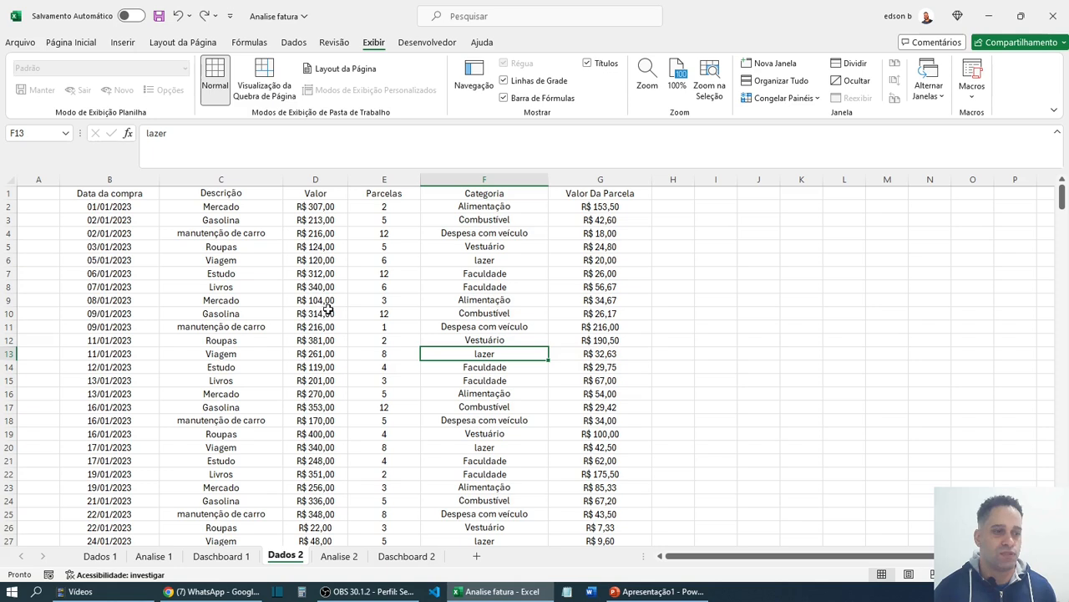
- Look over the working areas of the Analise 2 and Daschboard 2 sheets
left_click(344, 556)
left_click_drag(135, 234, 816, 470)
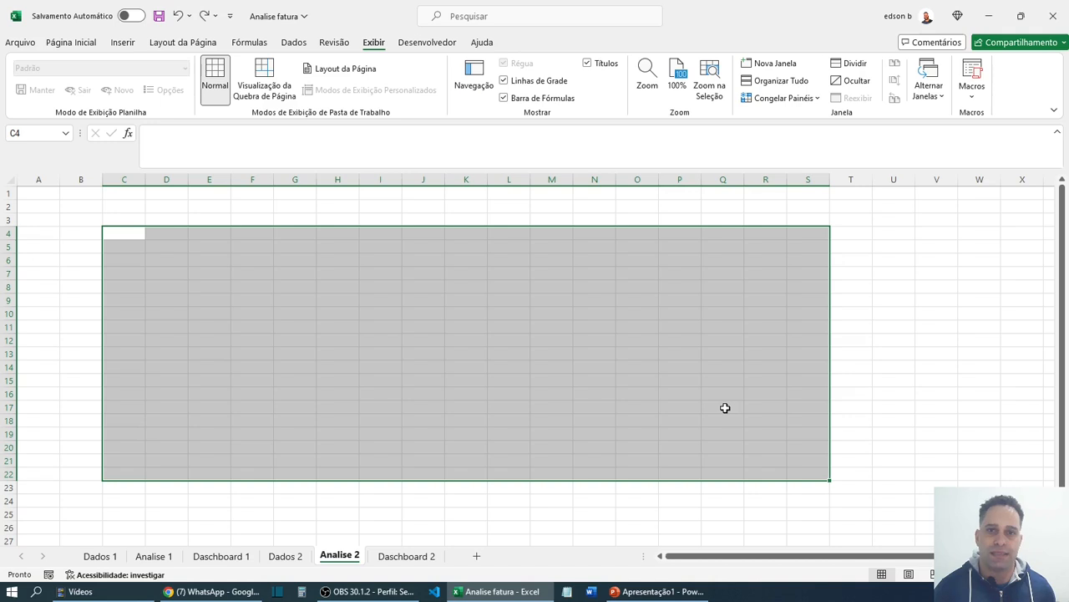
left_click(408, 561)
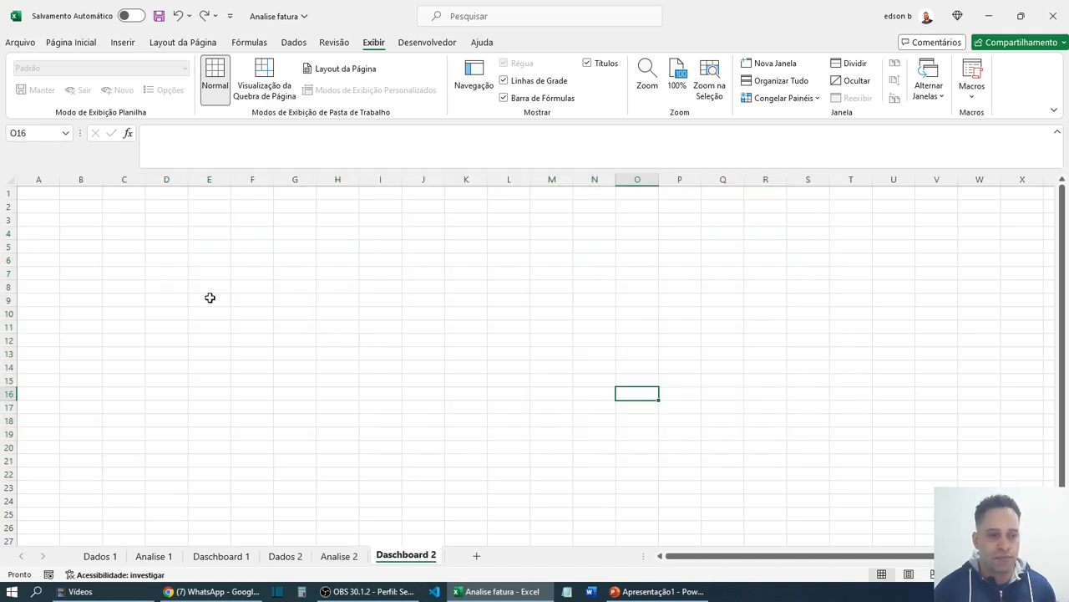
left_click_drag(123, 259, 956, 477)
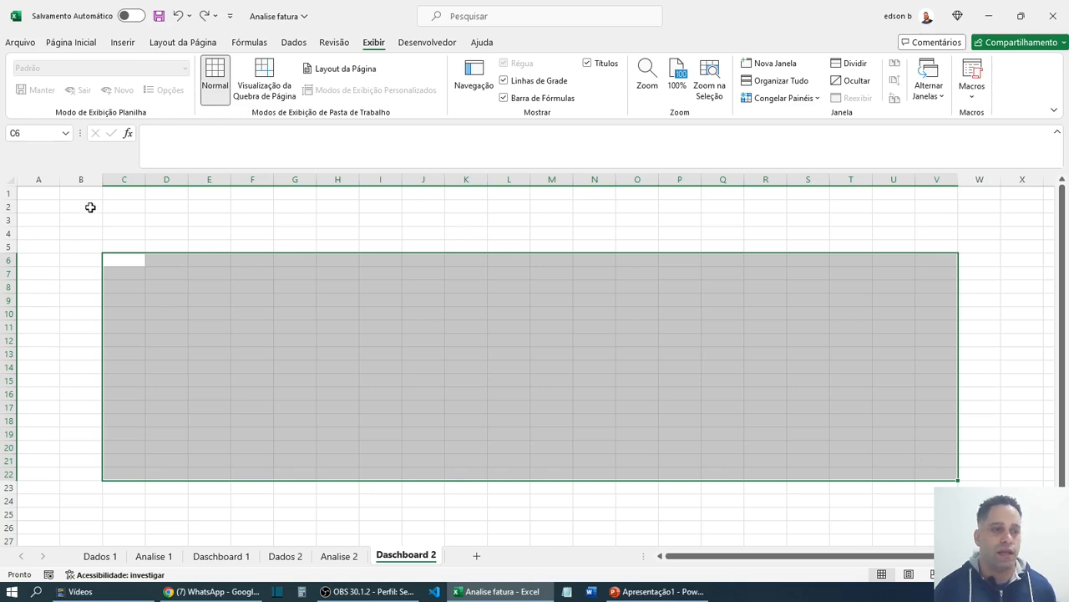
left_click_drag(90, 207, 206, 298)
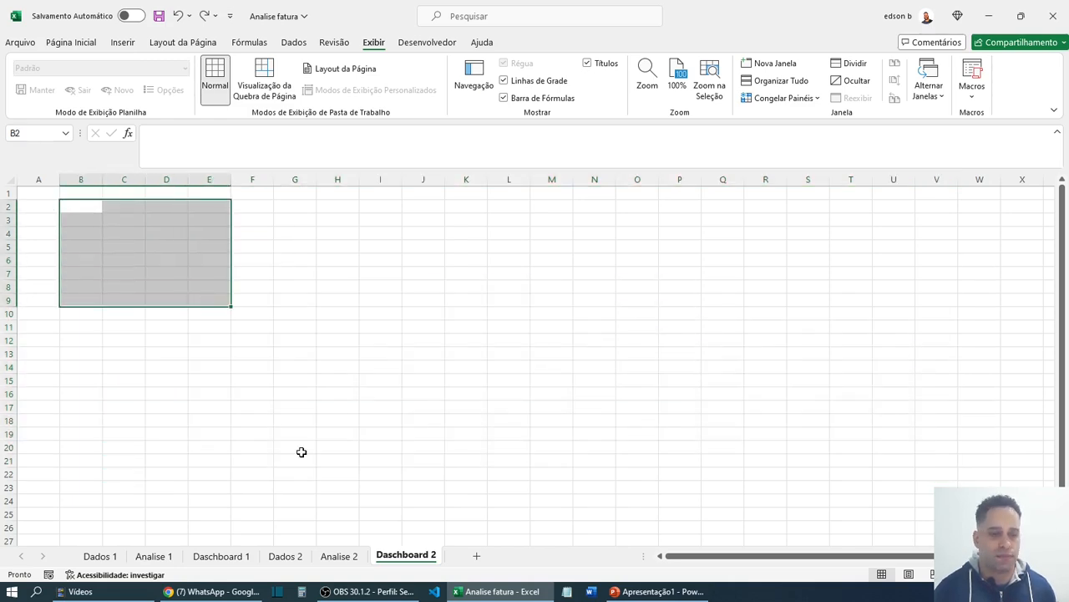
- On the Dados 2 sheet, re-enter the header "Data da compra" in B1
left_click(285, 555)
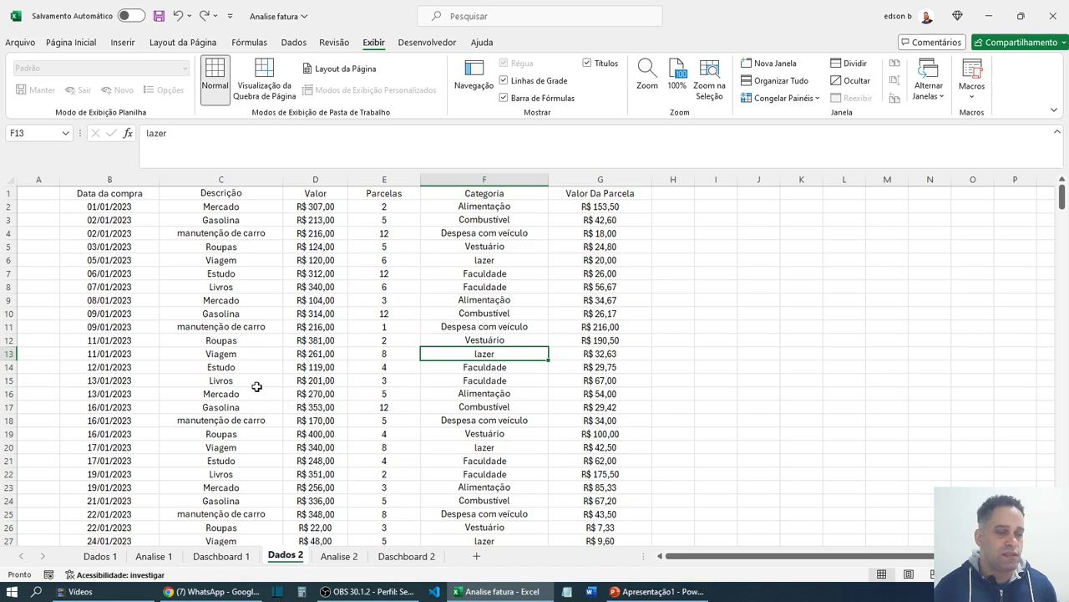
left_click(268, 285)
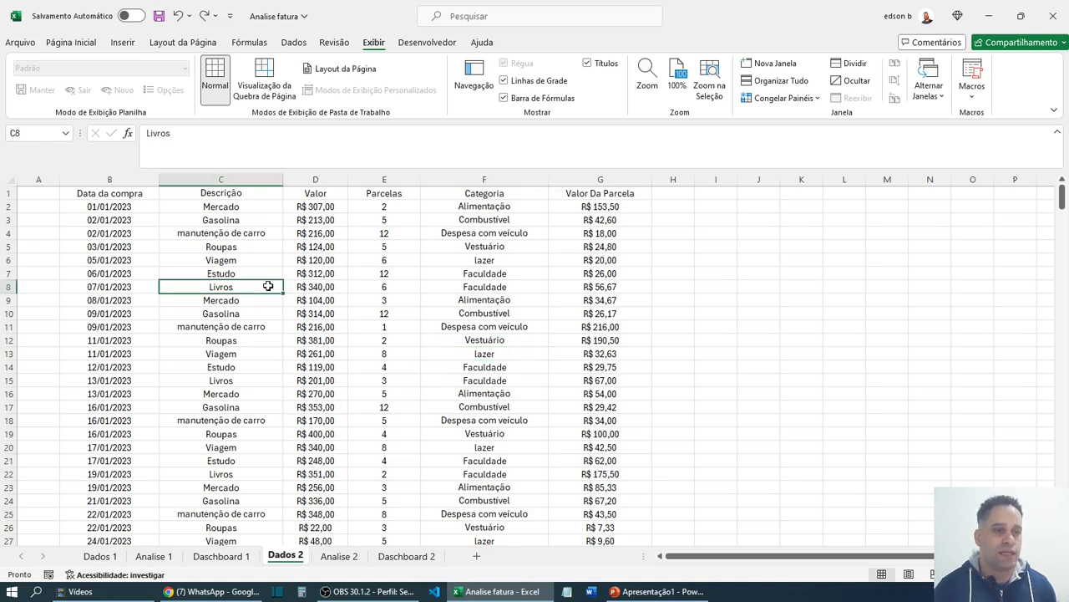
left_click(128, 196)
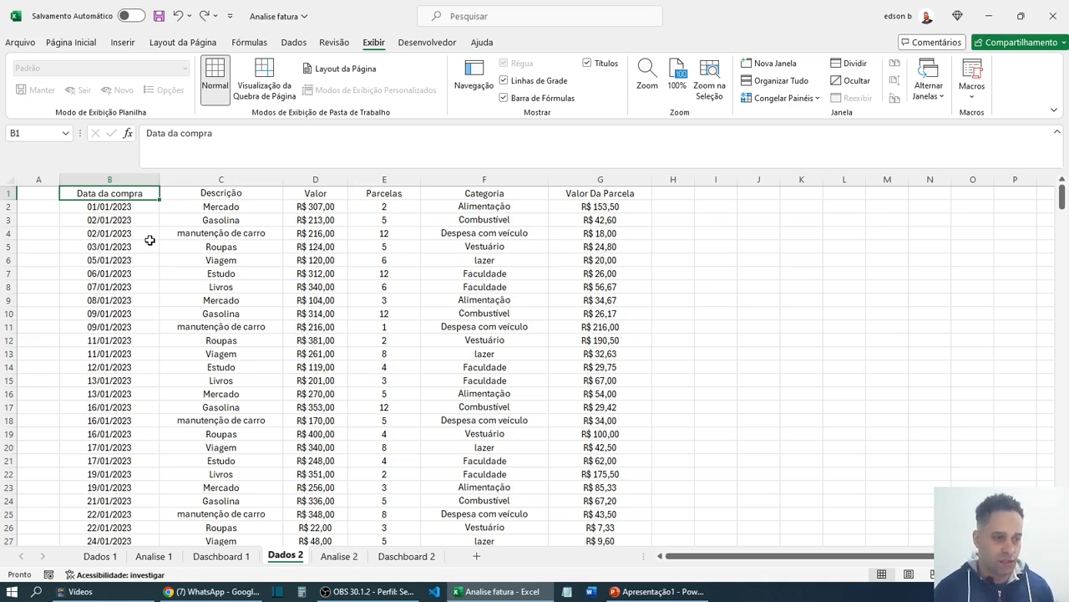
type("Da da")
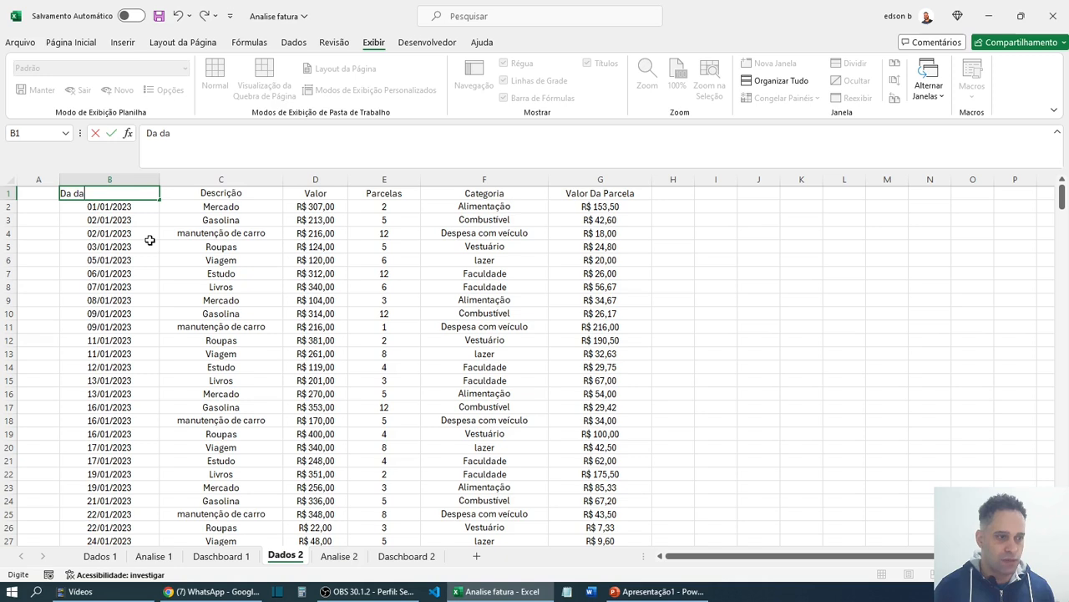
key("BackSpace")
key("BackSpace")
key("BackSpace")
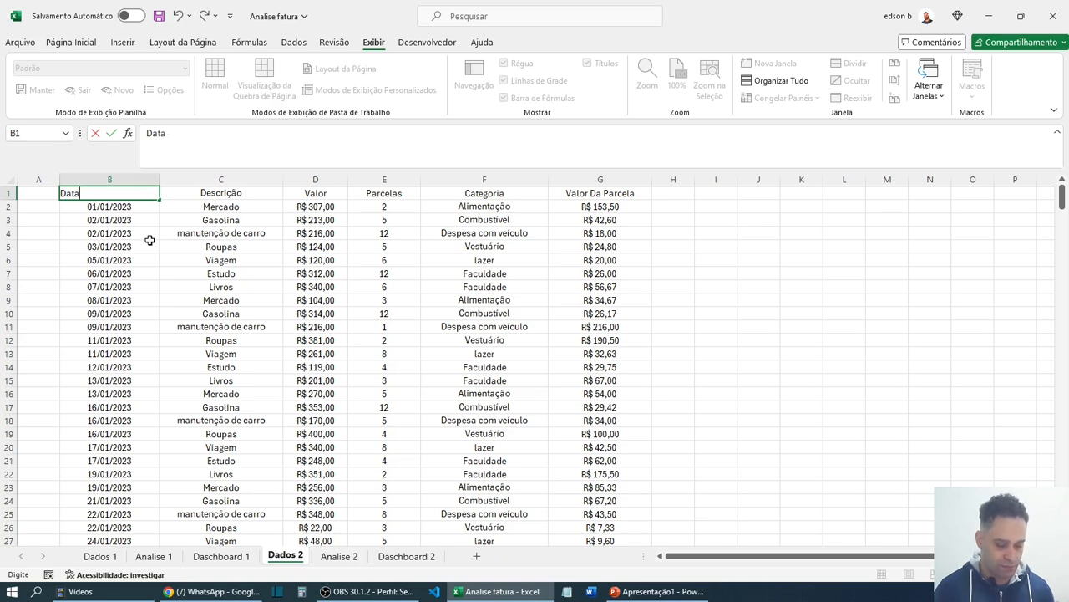
type("ta da compra")
key("Tab")
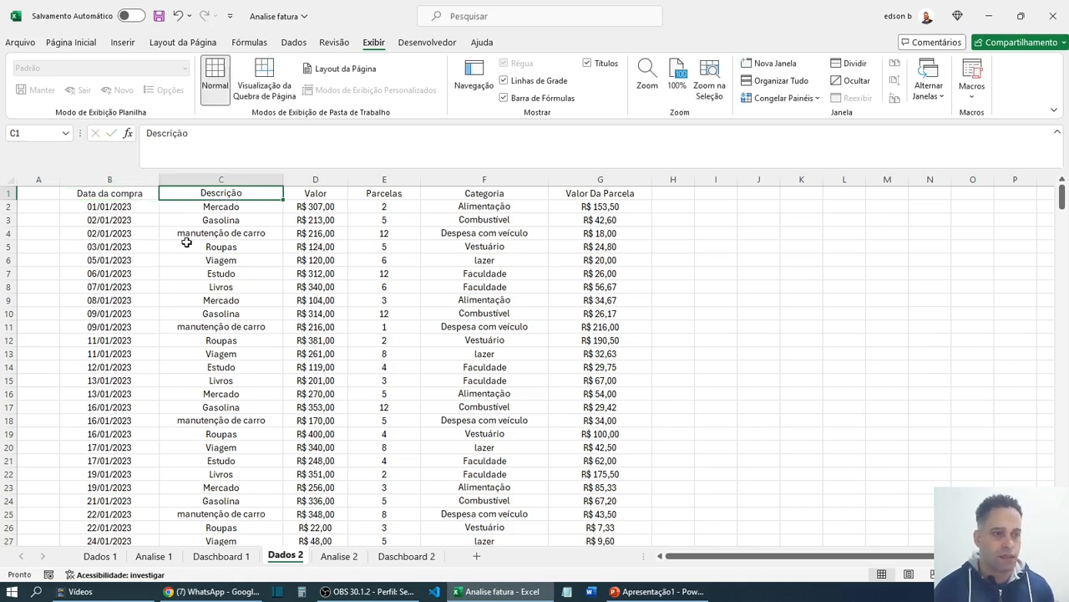
- Check the Valor, Parcelas, Categoria and Valor Da Parcela headers and the first data row B2:G2
left_click(304, 197)
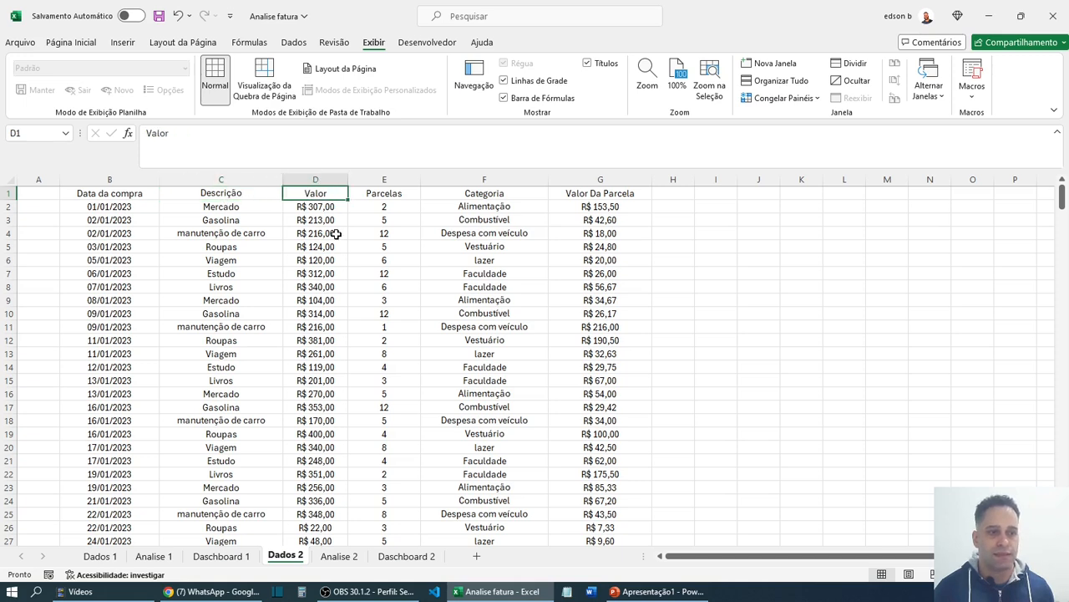
left_click(391, 191)
left_click_drag(484, 192, 490, 202)
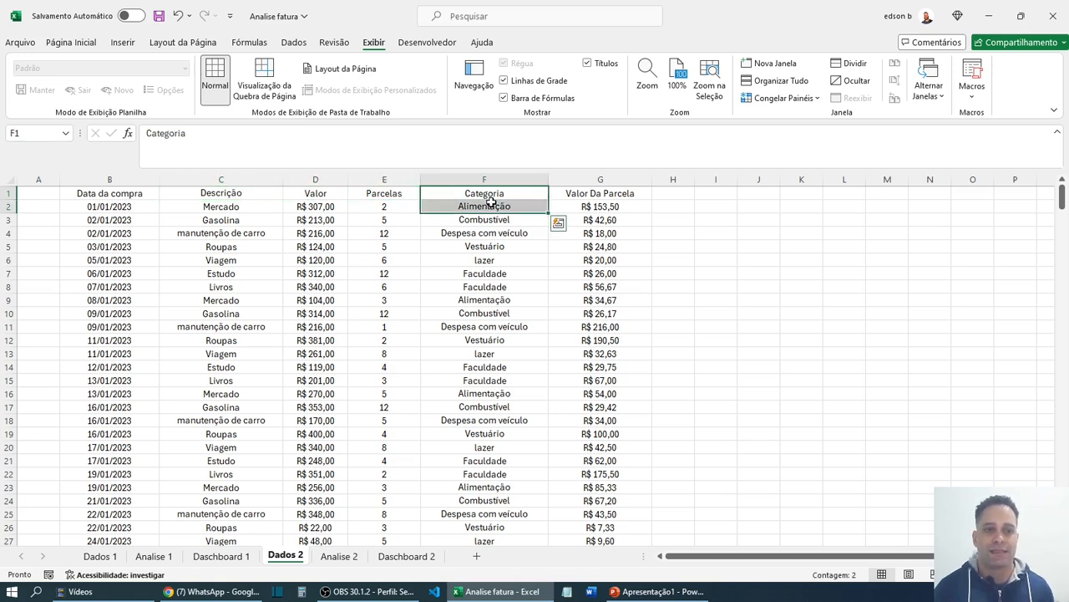
left_click(565, 194)
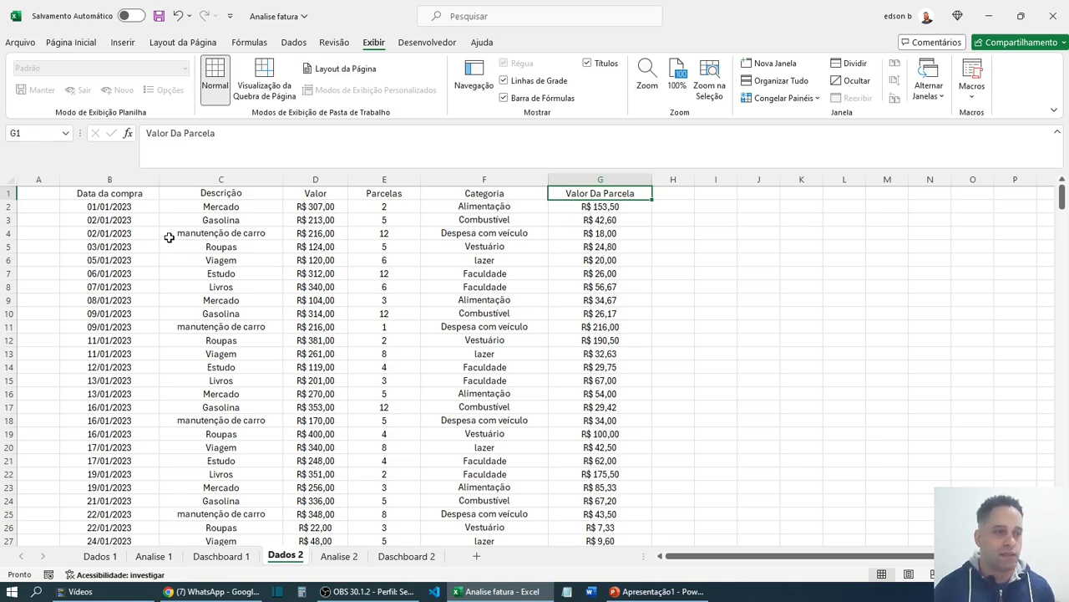
left_click_drag(119, 206, 581, 209)
left_click(575, 258)
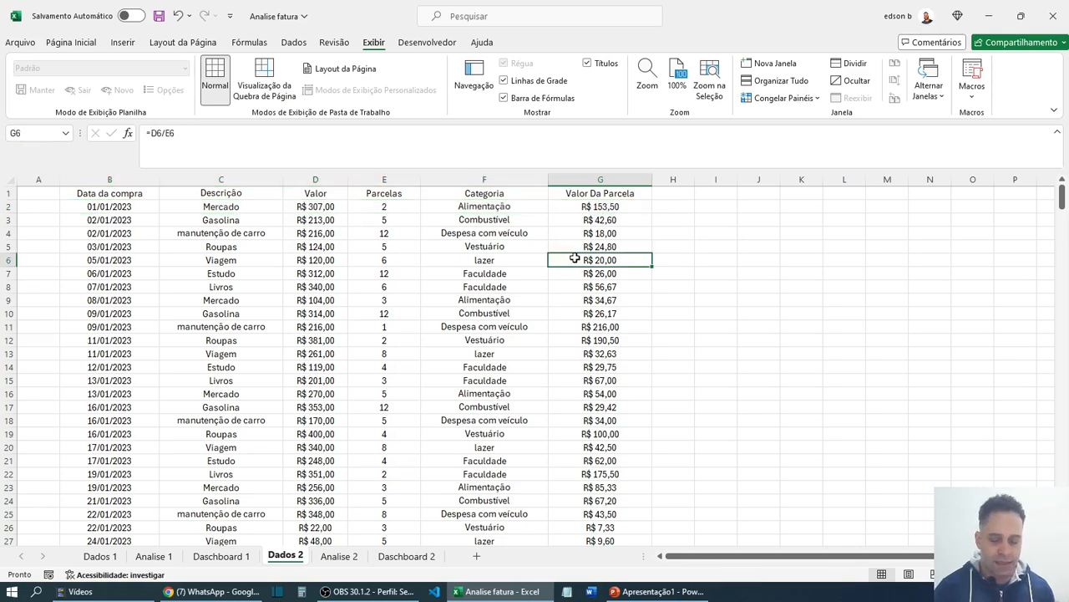
- Capture a screen snip of the first data row, B2:G2, and paste it into the sheet as a picture
key("super+shift+s")
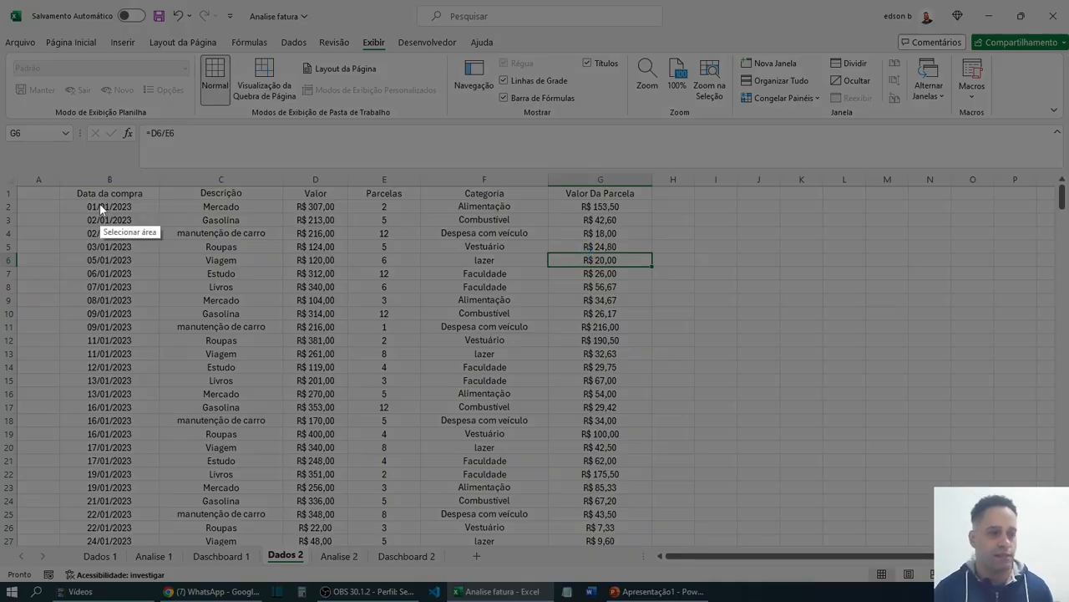
left_click_drag(84, 199, 626, 218)
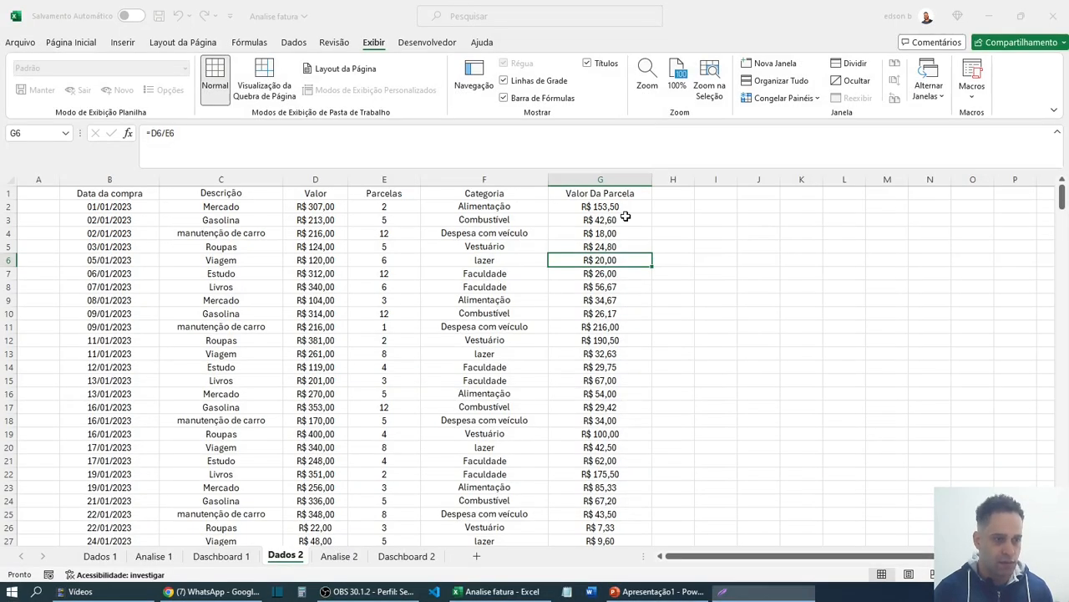
key("ctrl+v")
- Clear the contents of B2:G2, keeping the pasted picture just below as a reference
left_click_drag(588, 263, 602, 206)
key("Delete")
left_click(558, 288)
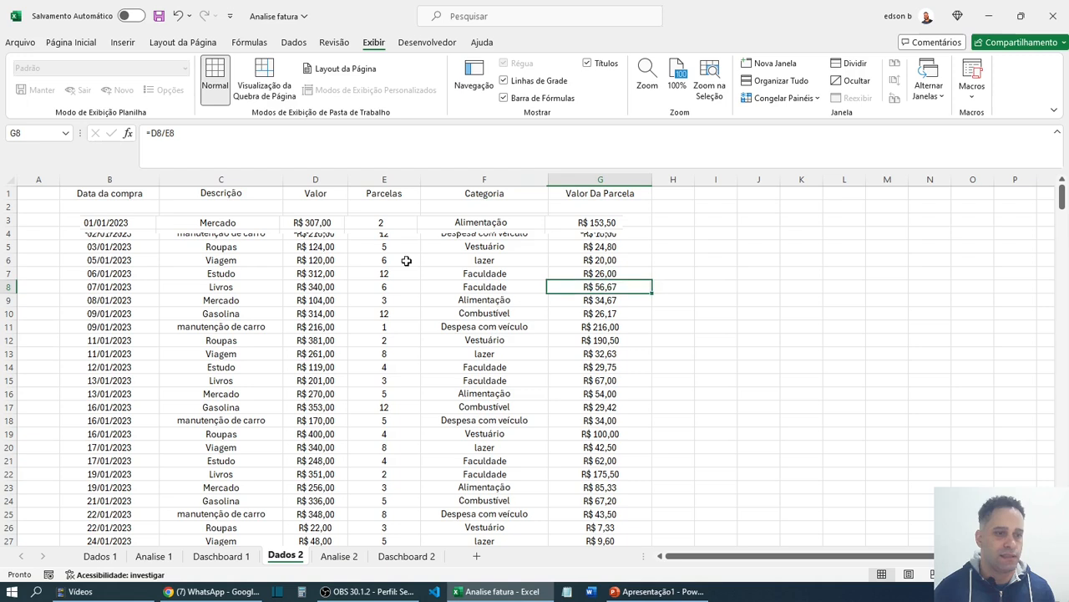
- In the emptied first record, enter the purchase date 01/01/2023 in B2 and the description Mercado in C2
left_click(125, 205)
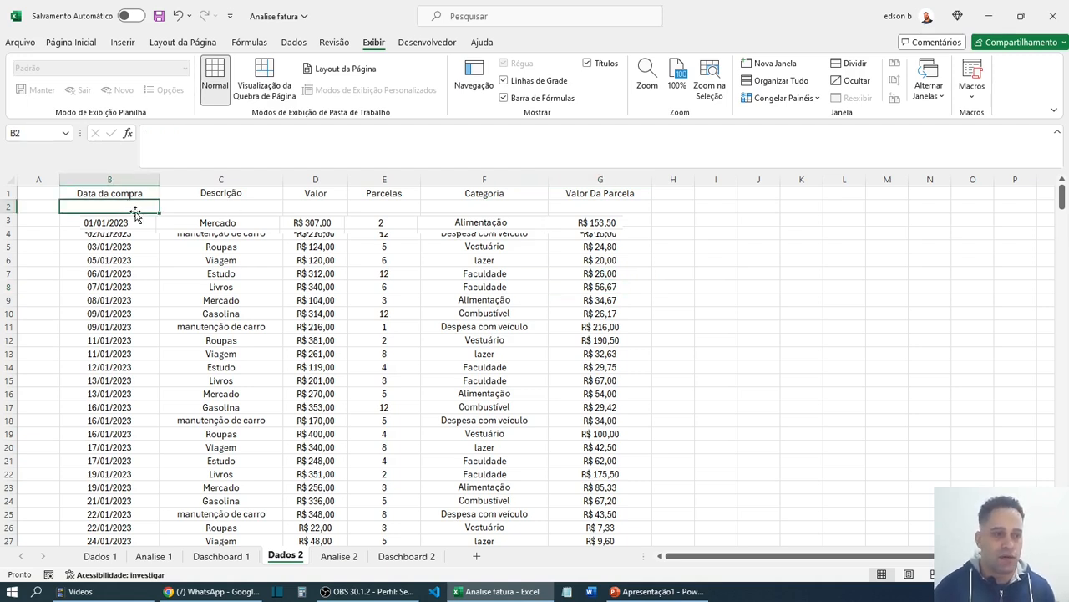
type("01/01/")
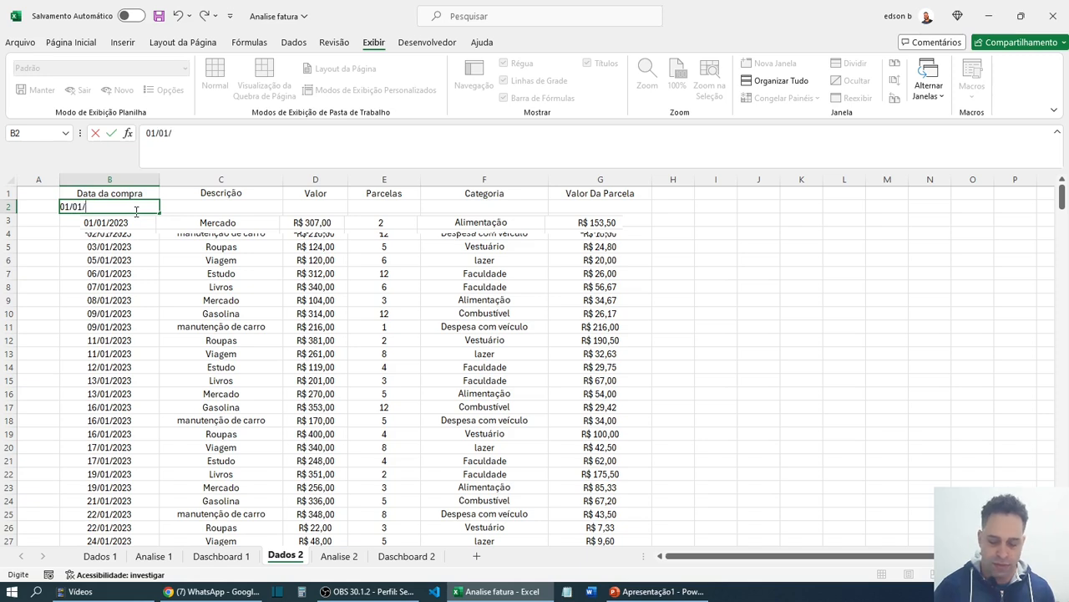
type("2023")
key("Tab")
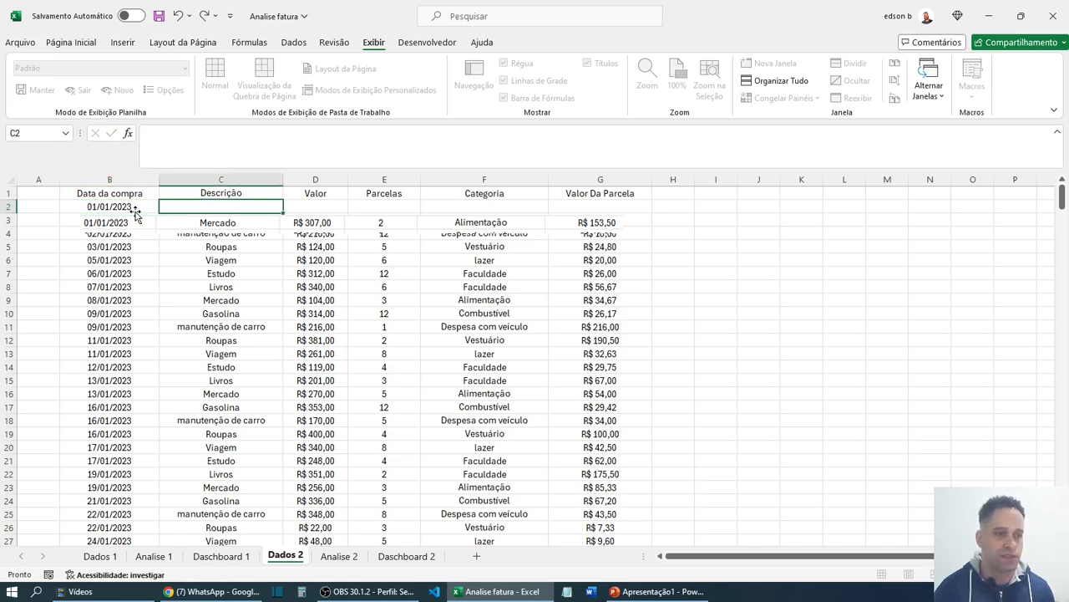
type("Mercado")
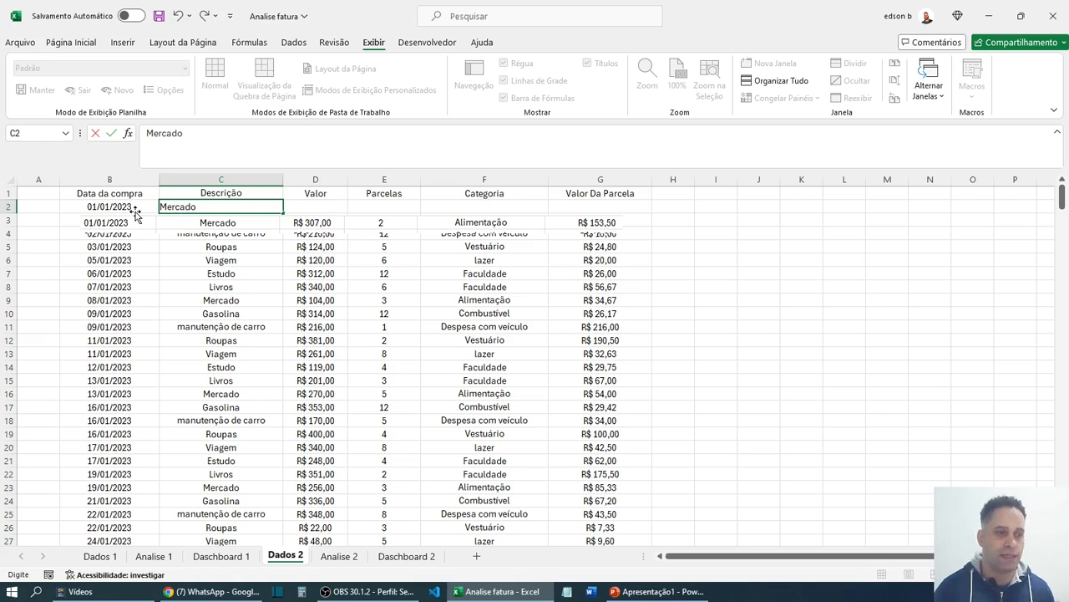
key("Tab")
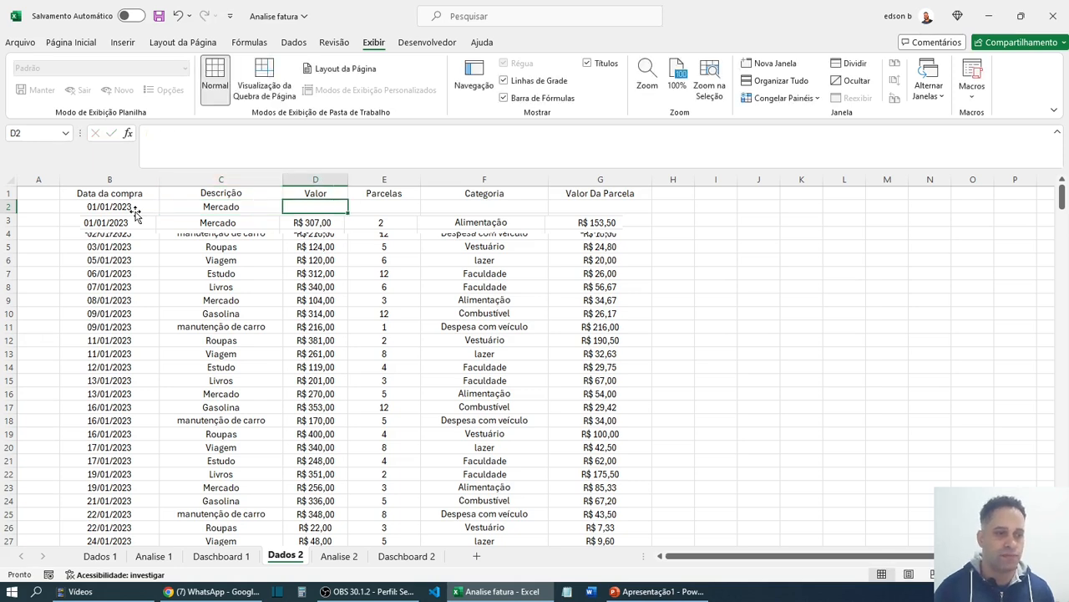
- Enter the purchase value 307,00 in D2 and 2 installments in E2
type("307")
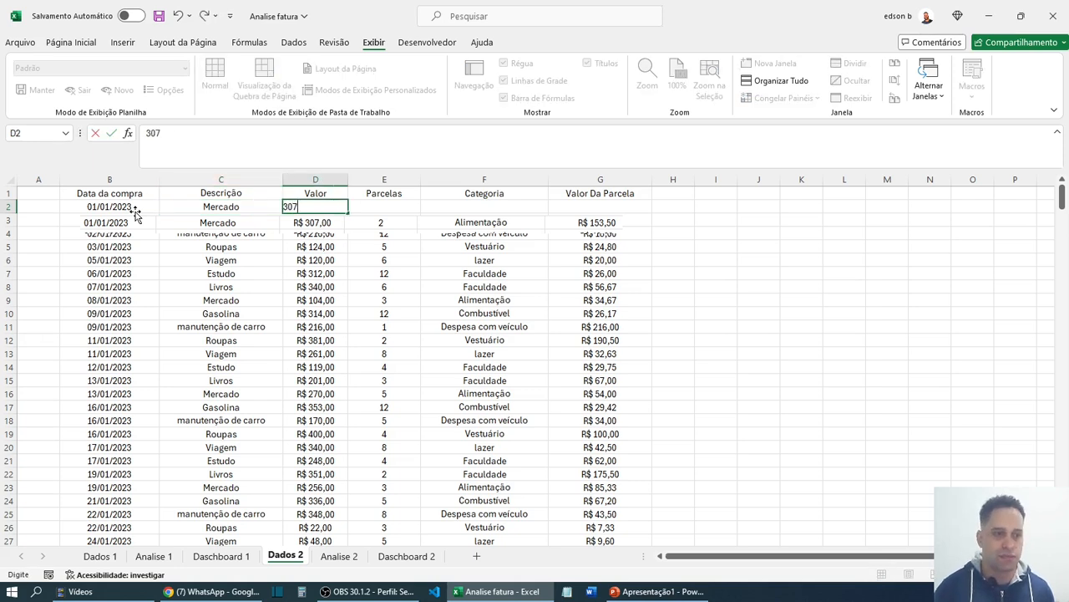
type(",00")
key("Tab")
type("2")
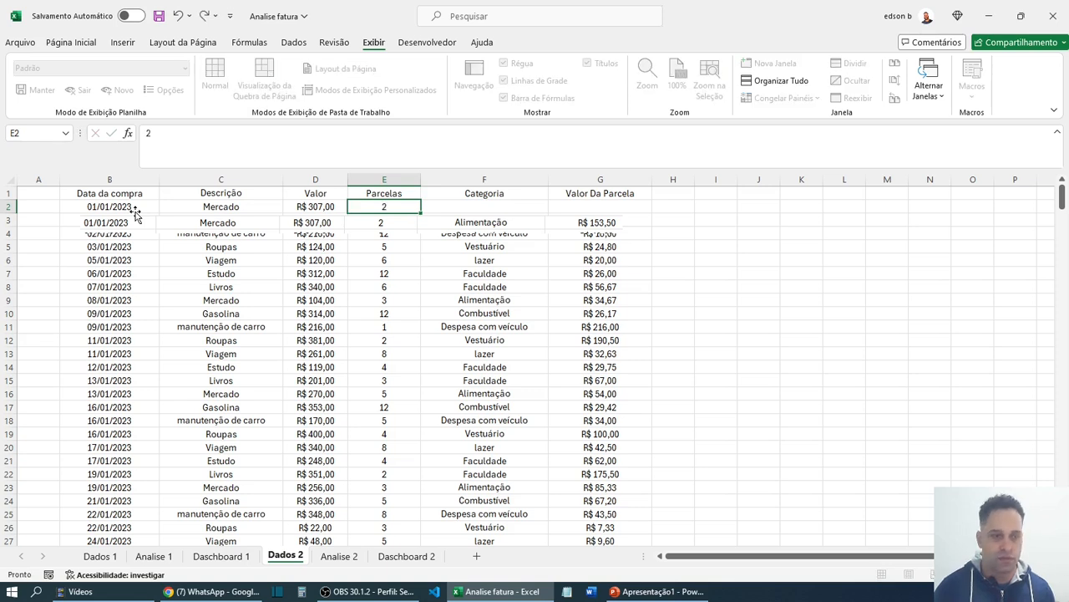
- Enter the category Alimentação in F2
key("Tab")
type("Açiment")
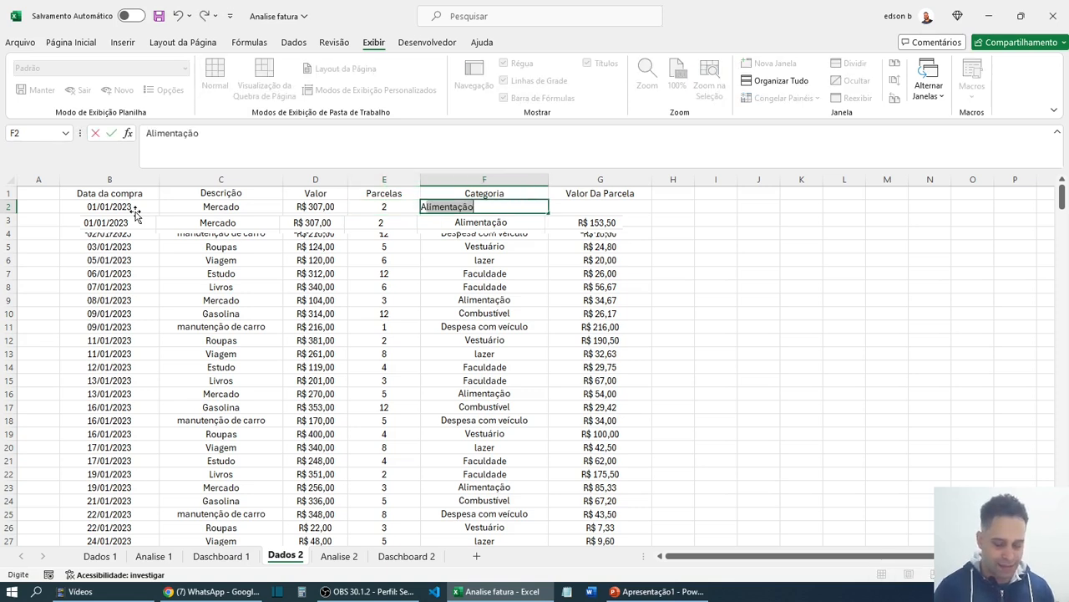
key("BackSpace")
key("BackSpace")
key("BackSpace")
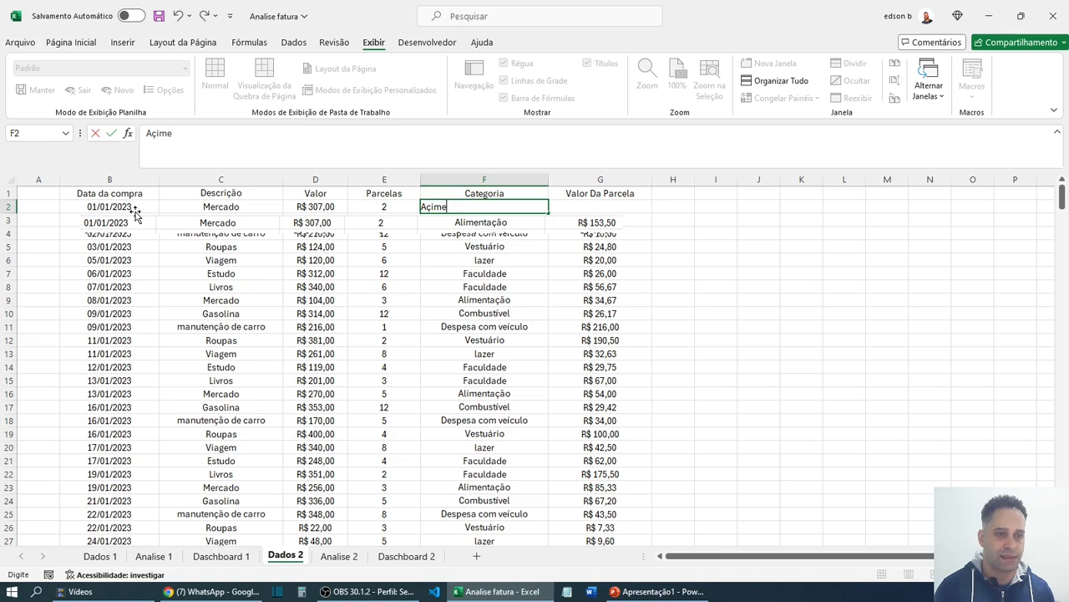
key("BackSpace")
key("BackSpace")
key("BackSpace")
type("limentação")
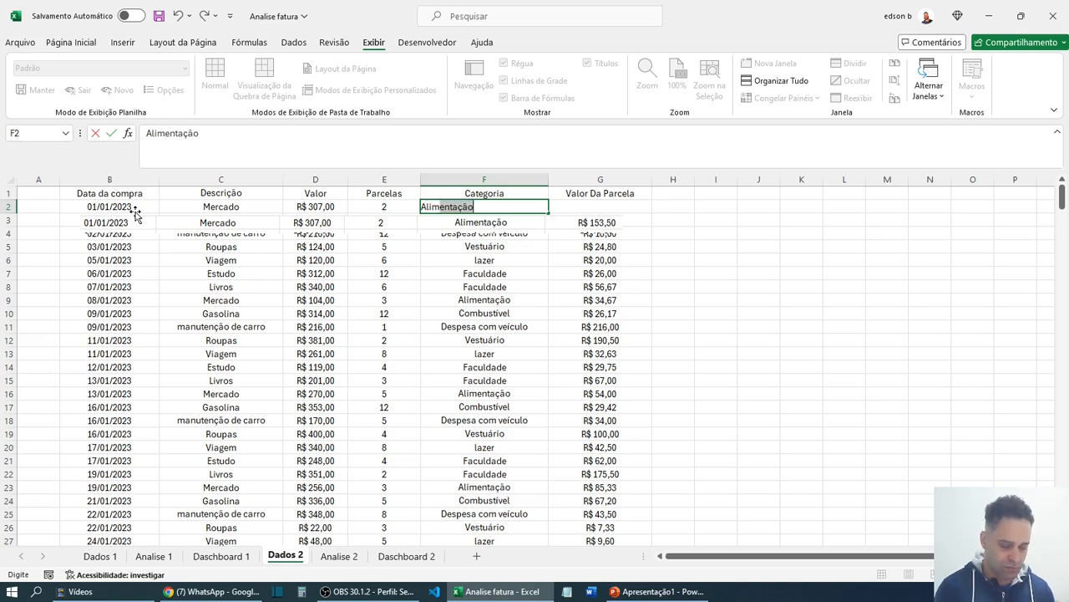
key("Return")
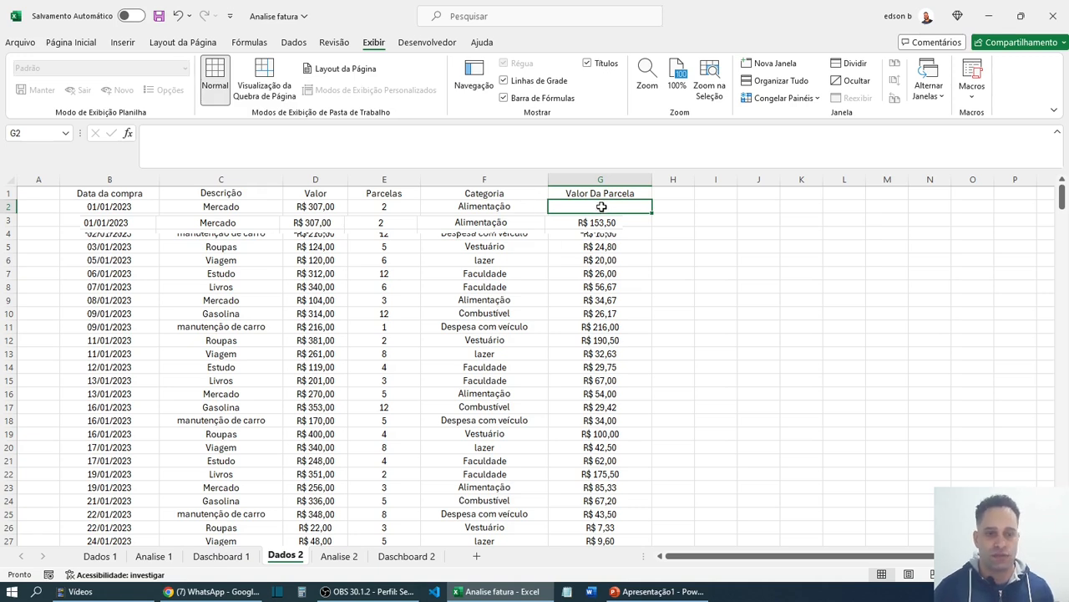
- Calculate the installment value in G2 with the formula =D2/E2
type("=")
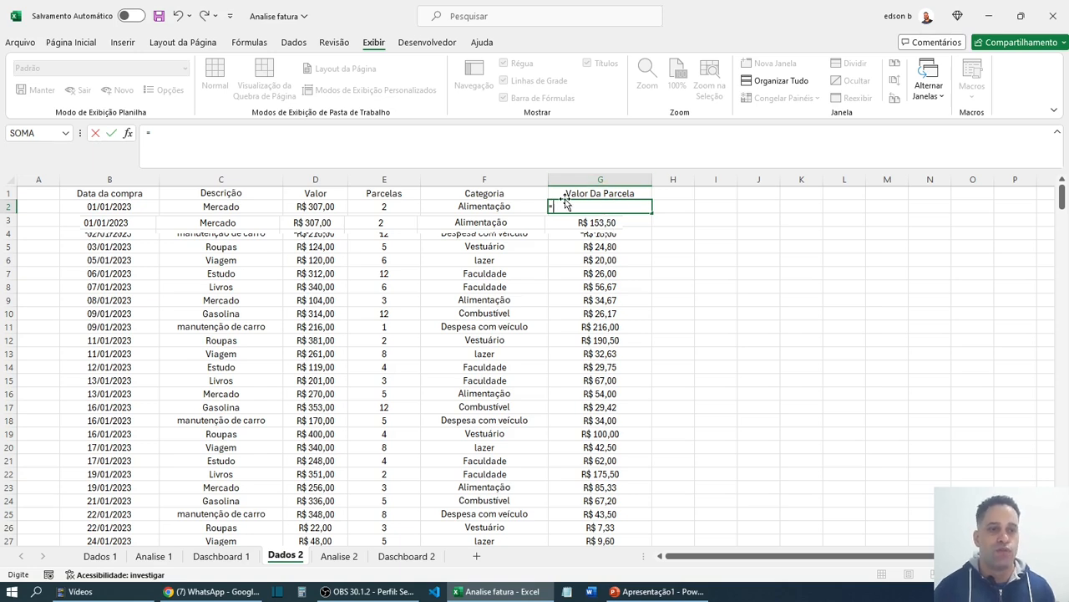
left_click(323, 204)
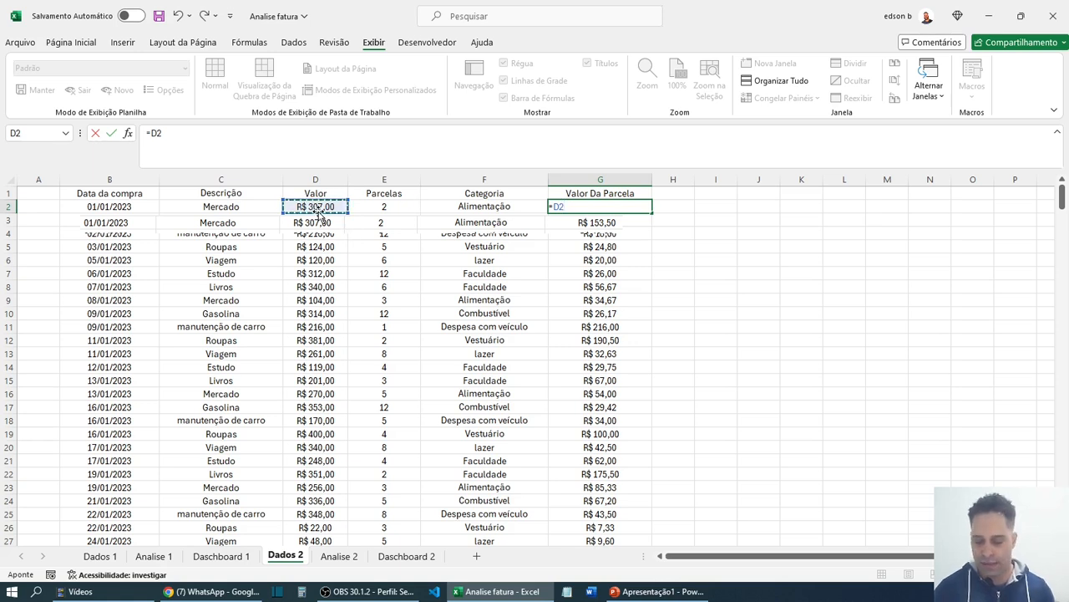
type("/")
left_click(387, 208)
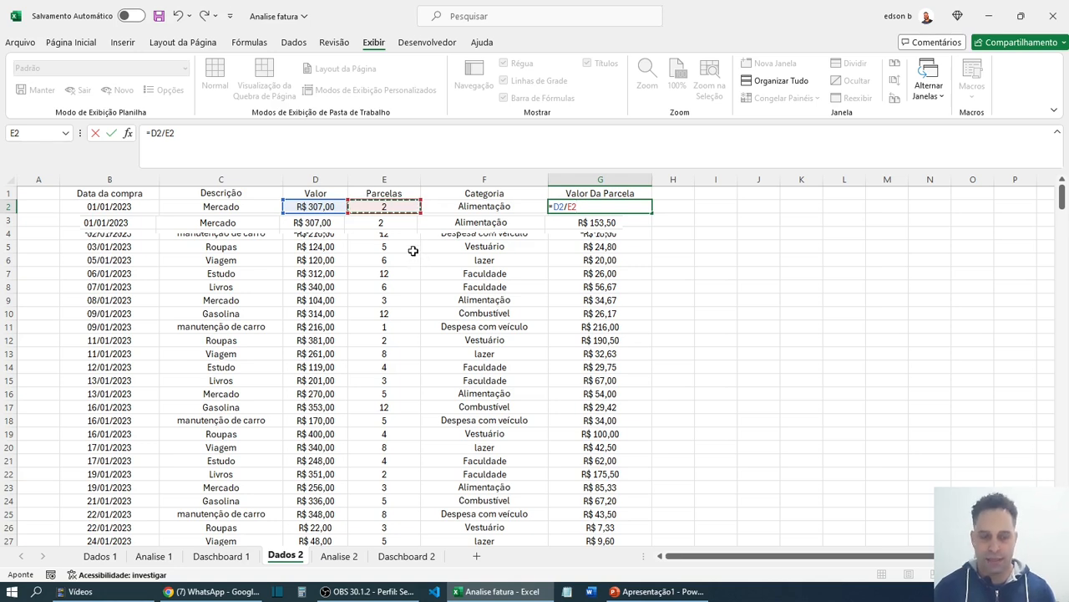
key("Return")
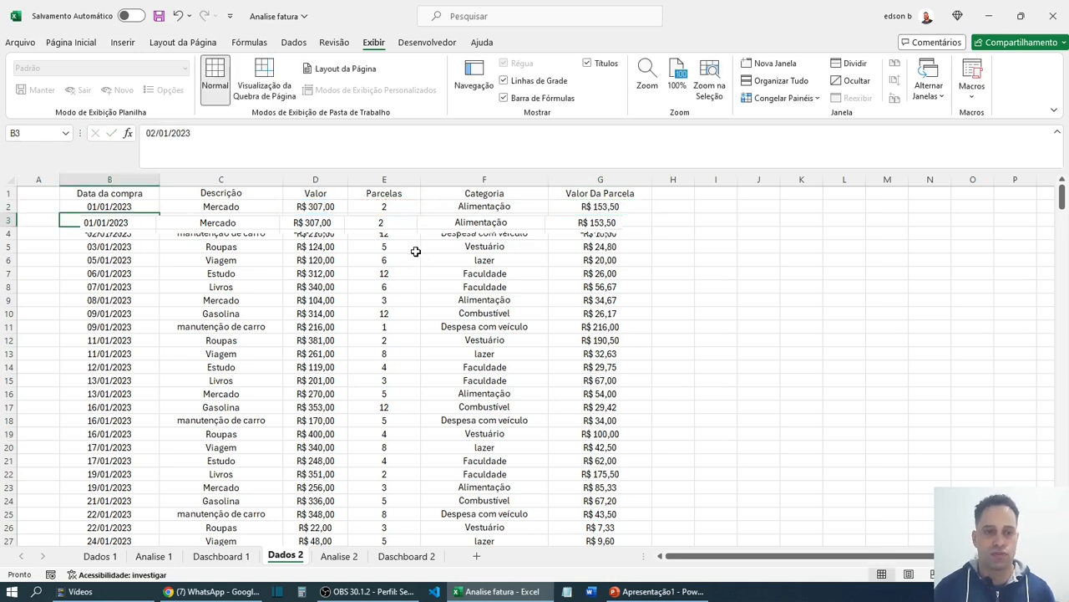
- Delete the pasted reference picture covering row 3
left_click(568, 229)
left_click_drag(568, 231, 587, 333)
key("Delete")
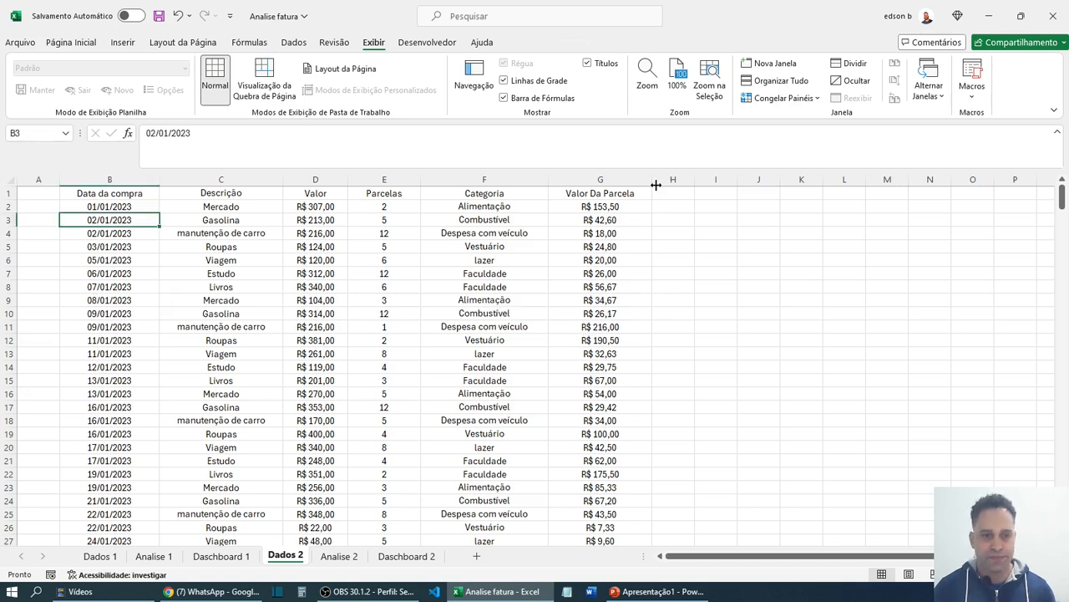
- Review the G2 formula with its source cells D2 and E2, and fill it down to G26
left_click(617, 208)
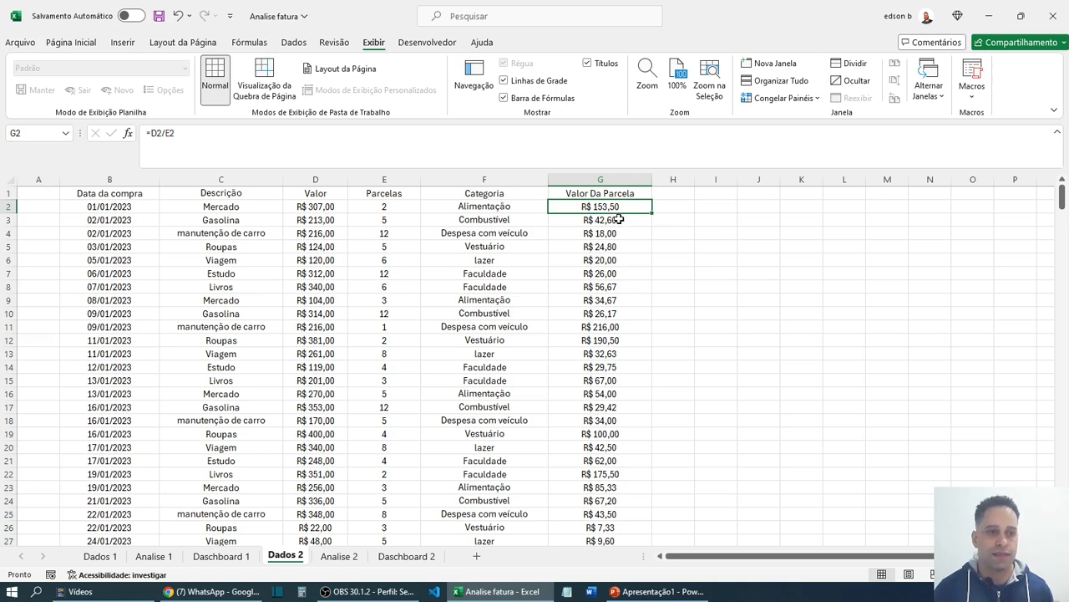
left_click(325, 204)
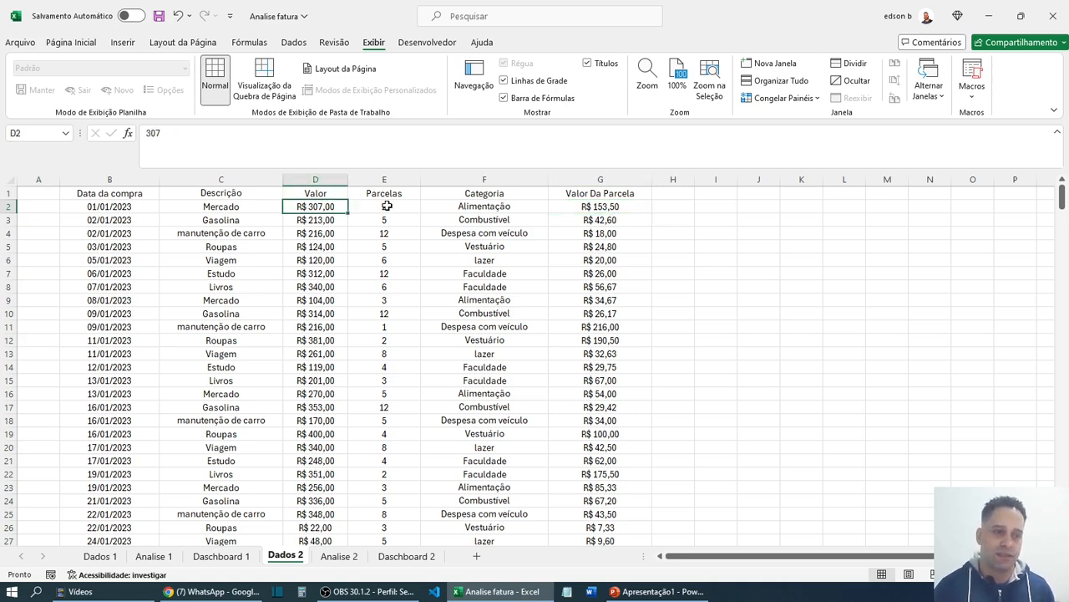
left_click(387, 206)
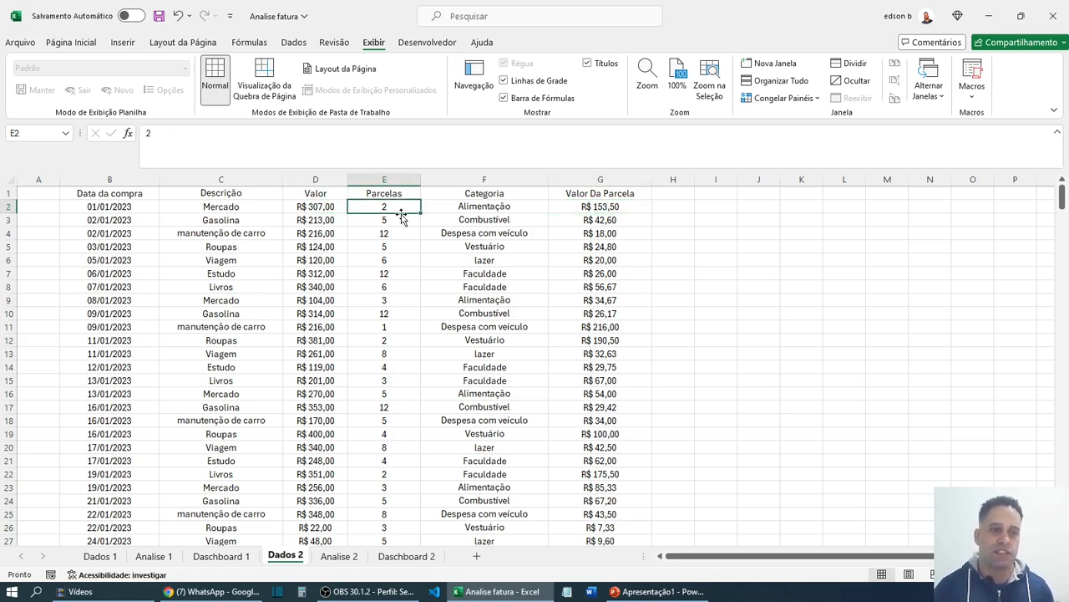
left_click(619, 209)
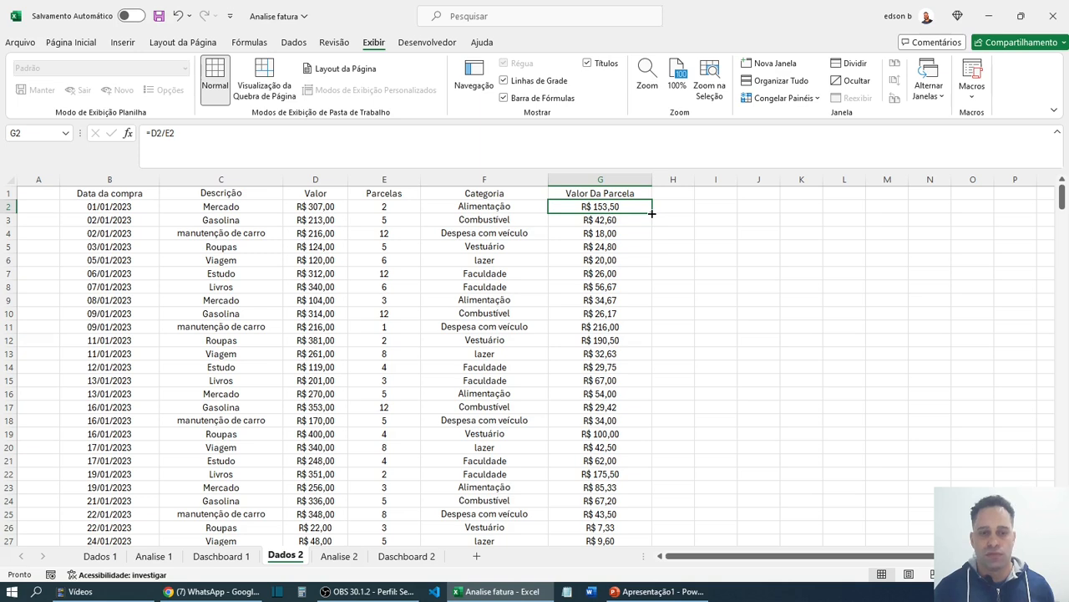
left_click_drag(651, 214, 662, 536)
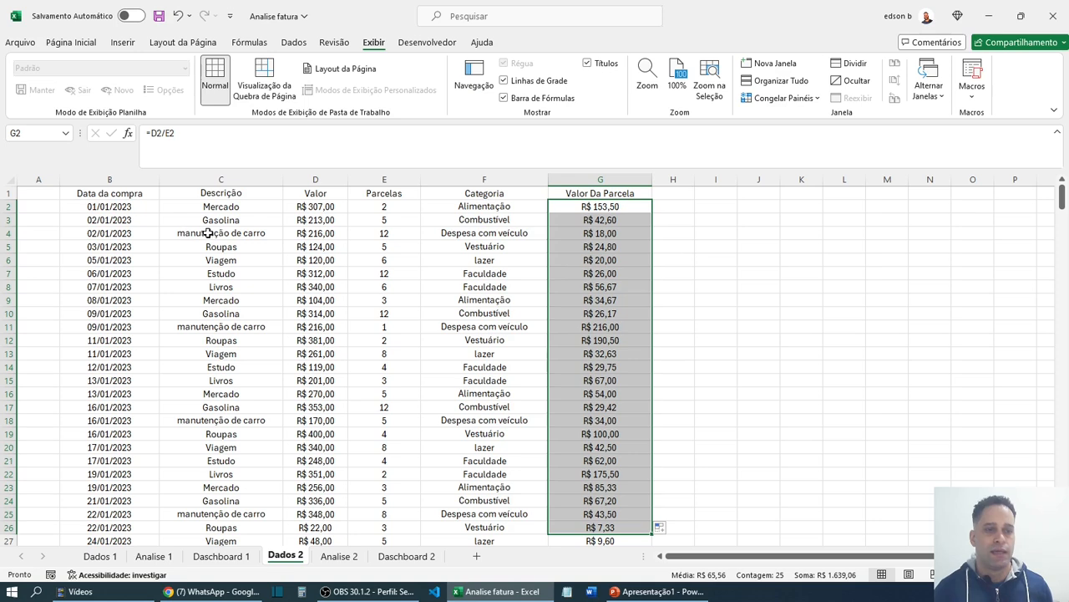
- Fill the G2 formula down the whole Valor Da Parcela column to the last record
left_click(596, 206)
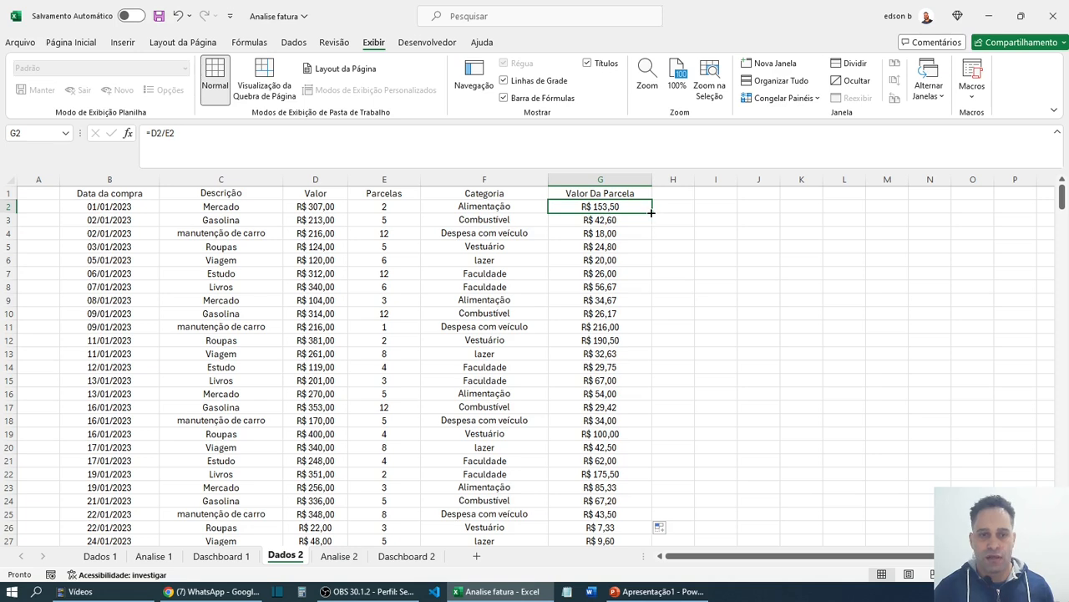
double_click(651, 213)
left_click(643, 210)
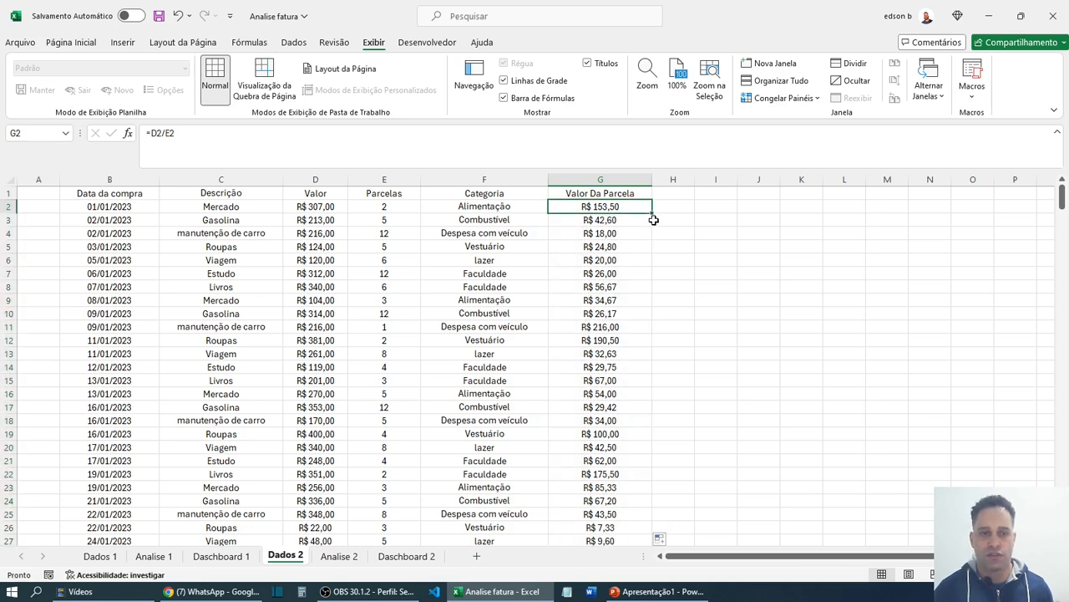
double_click(652, 214)
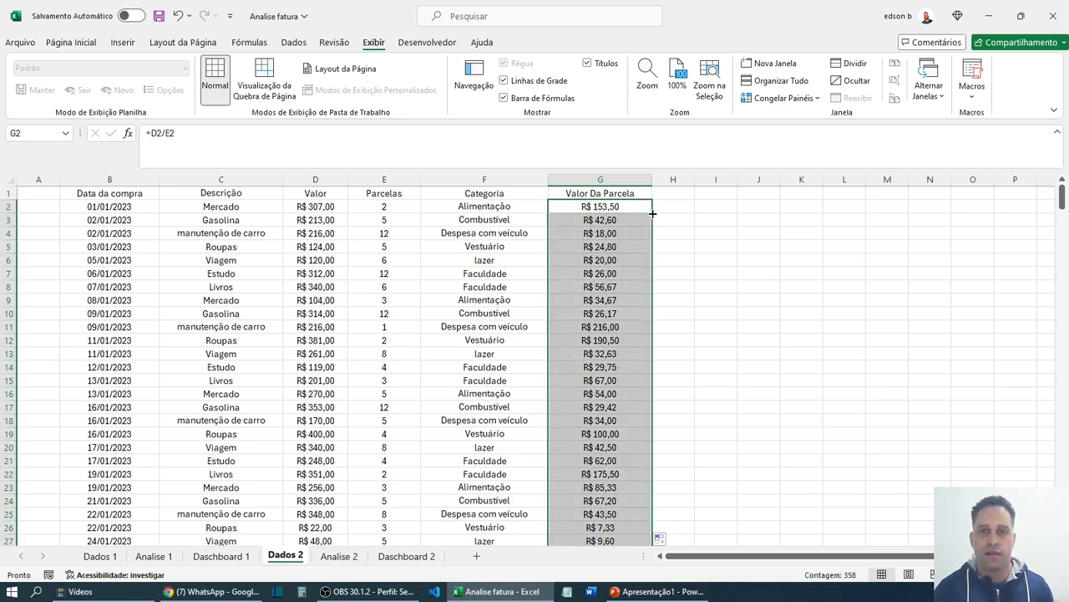
left_click(682, 247)
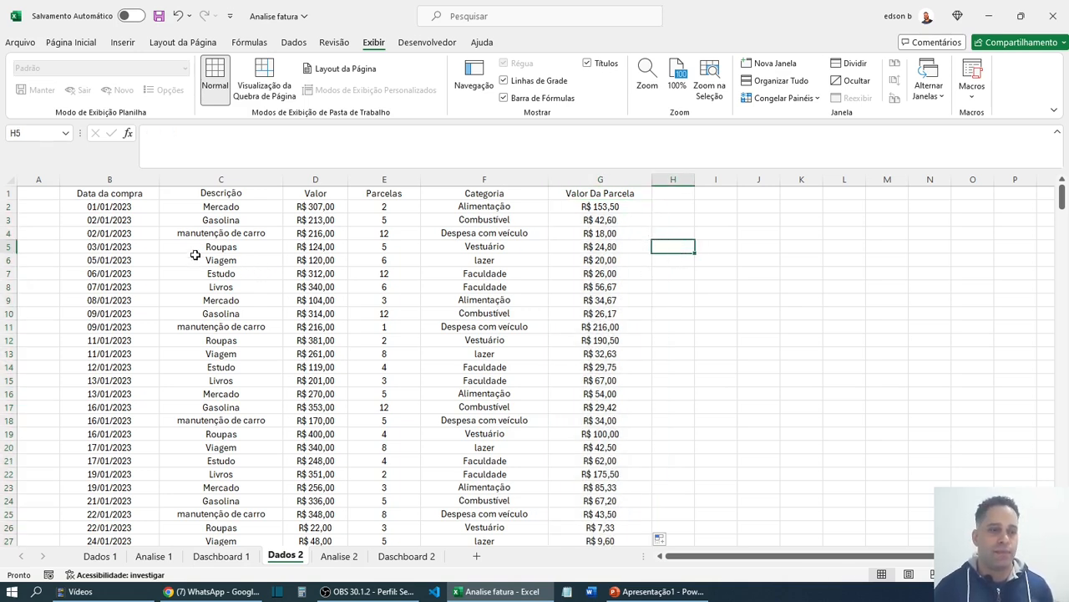
- Examine records across the purchase data range, including descriptions, dates, values, categories and the installment formulas
left_click_drag(176, 240, 482, 491)
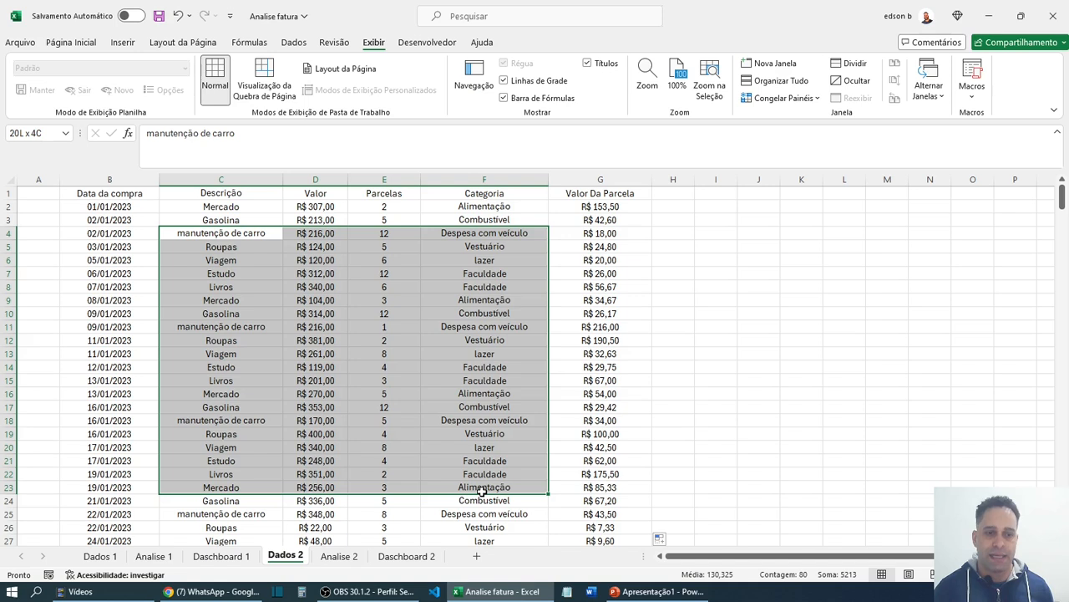
left_click(599, 355)
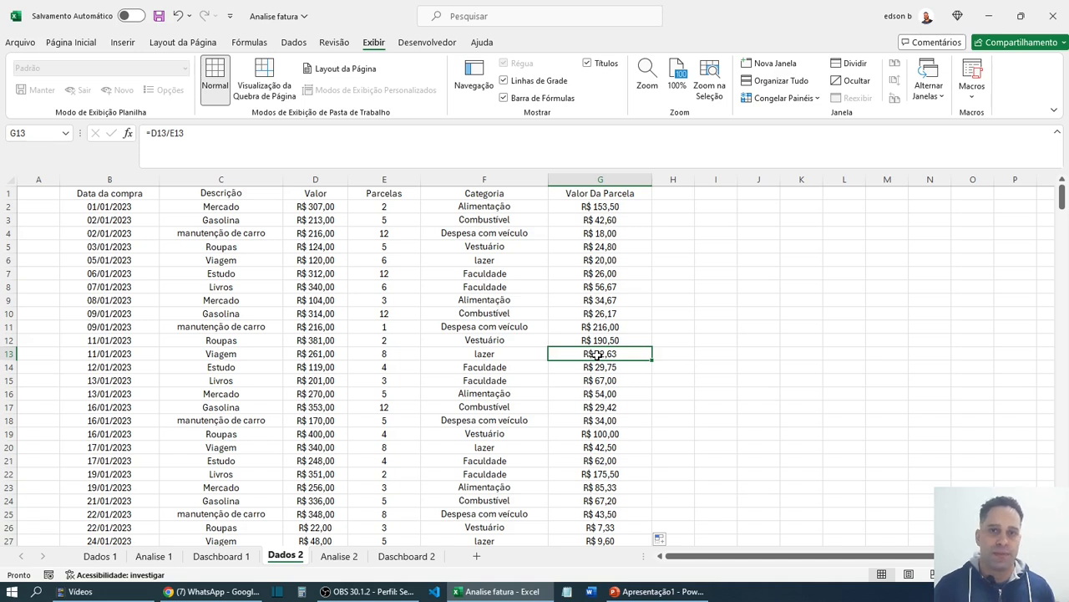
left_click(287, 316)
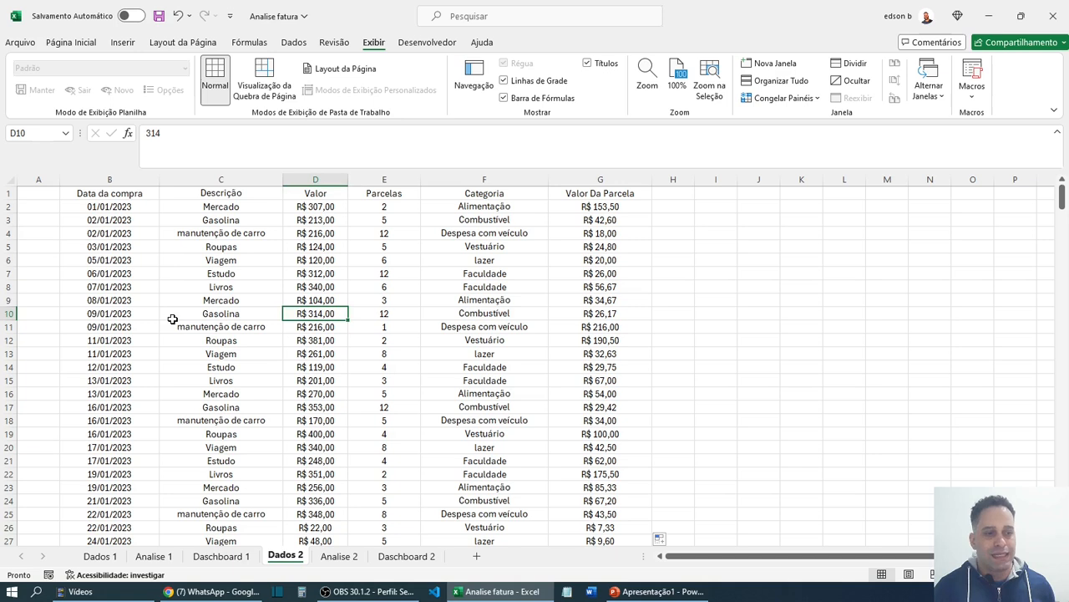
left_click(172, 317)
left_click(125, 261)
left_click(131, 392)
left_click(403, 406)
left_click_drag(547, 407, 553, 406)
left_click(576, 275)
left_click(318, 260)
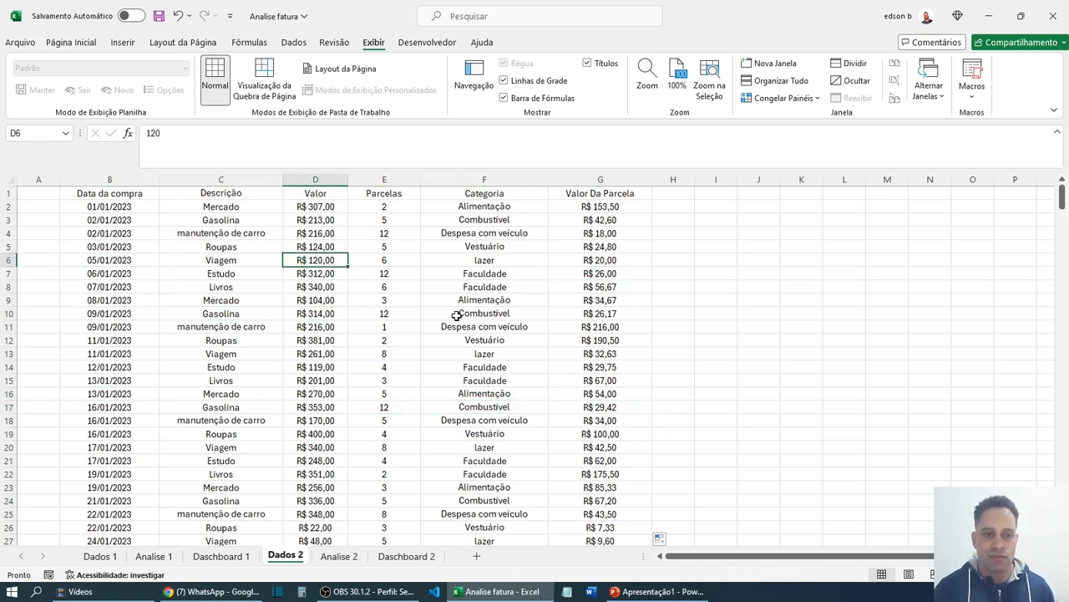
left_click(457, 315)
left_click(455, 407)
left_click(330, 406)
- Format the purchase data range $B$1:$G$359 as a table with headers, using the purple banded style from the Média group
left_click(310, 301)
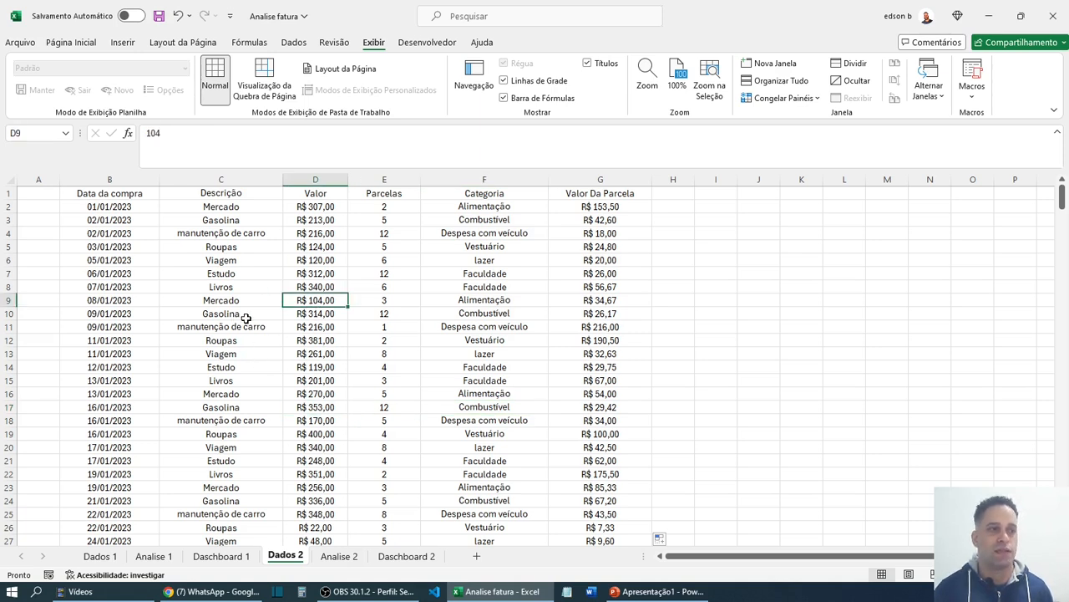
left_click(66, 47)
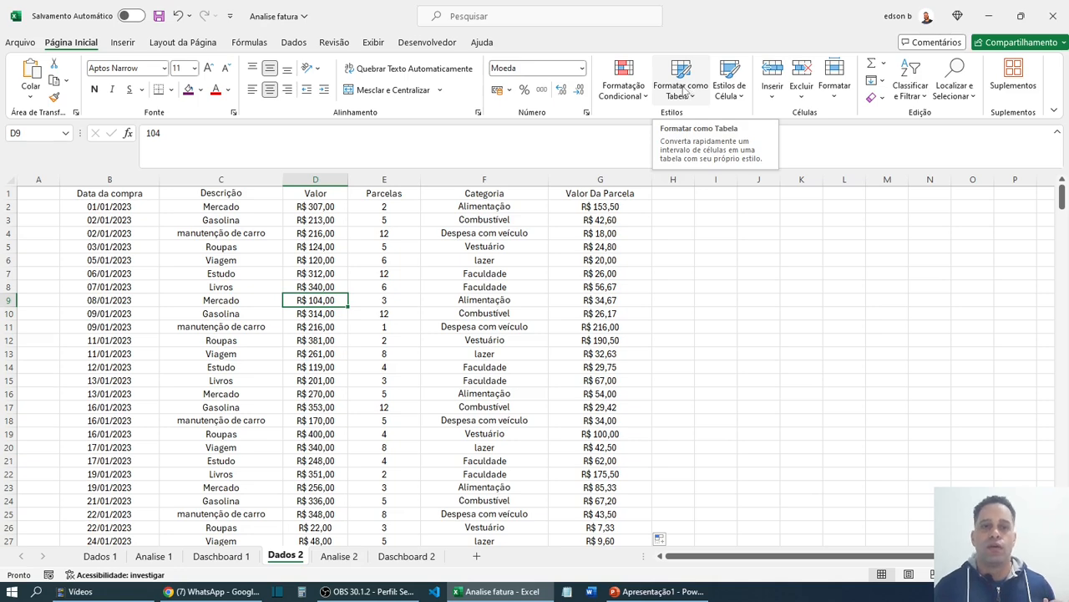
left_click(691, 98)
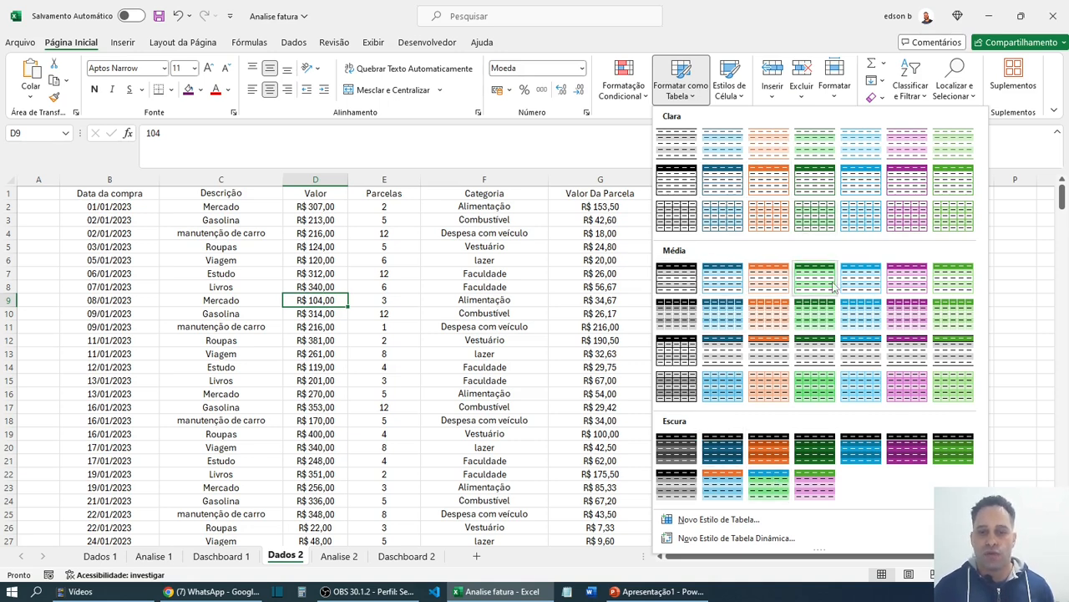
left_click(909, 318)
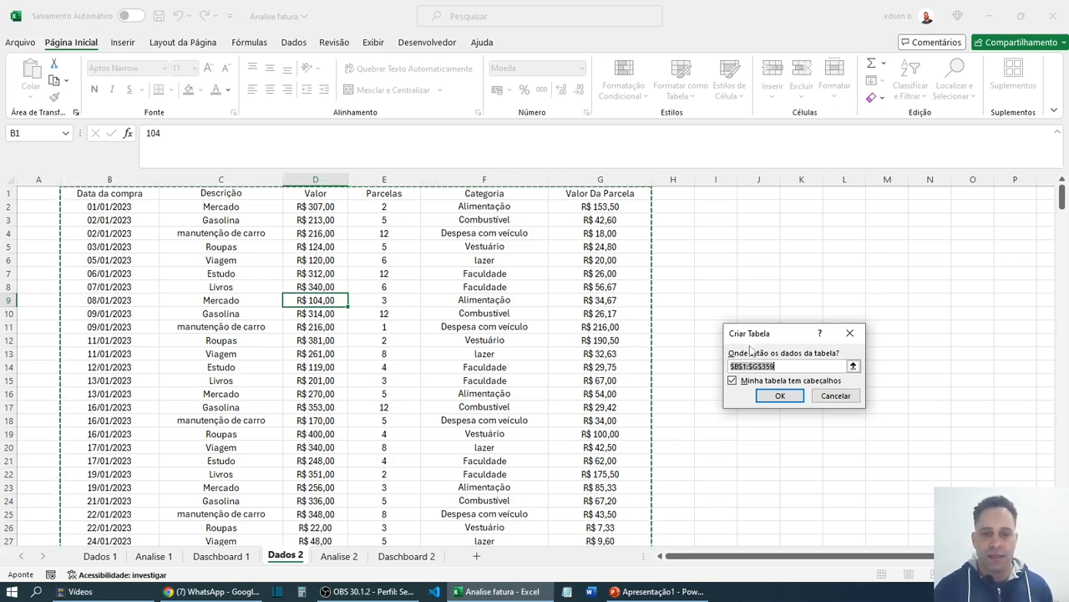
left_click_drag(764, 334, 508, 289)
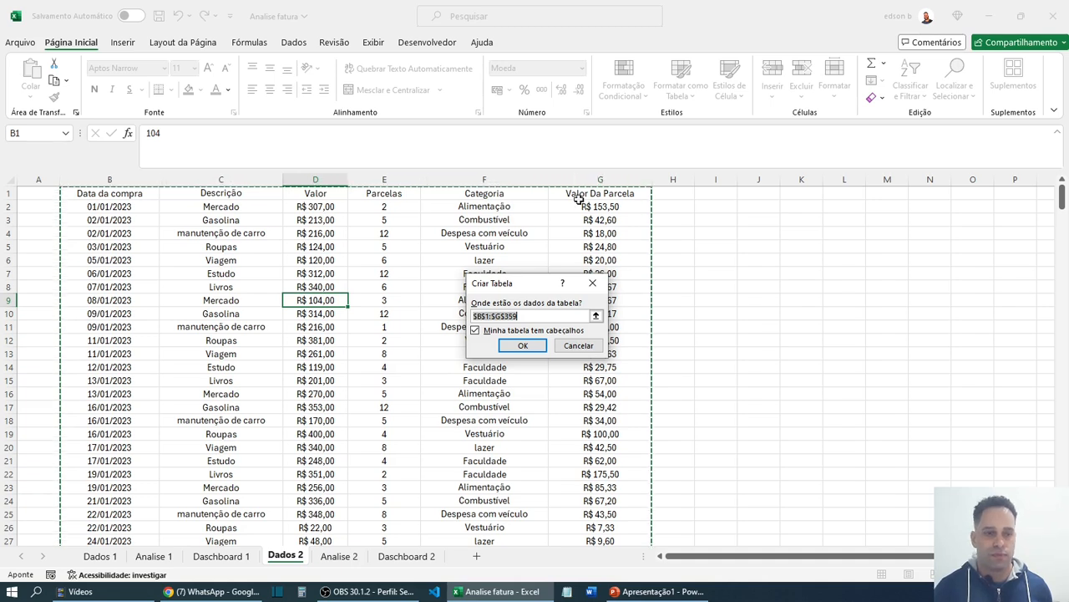
left_click(476, 332)
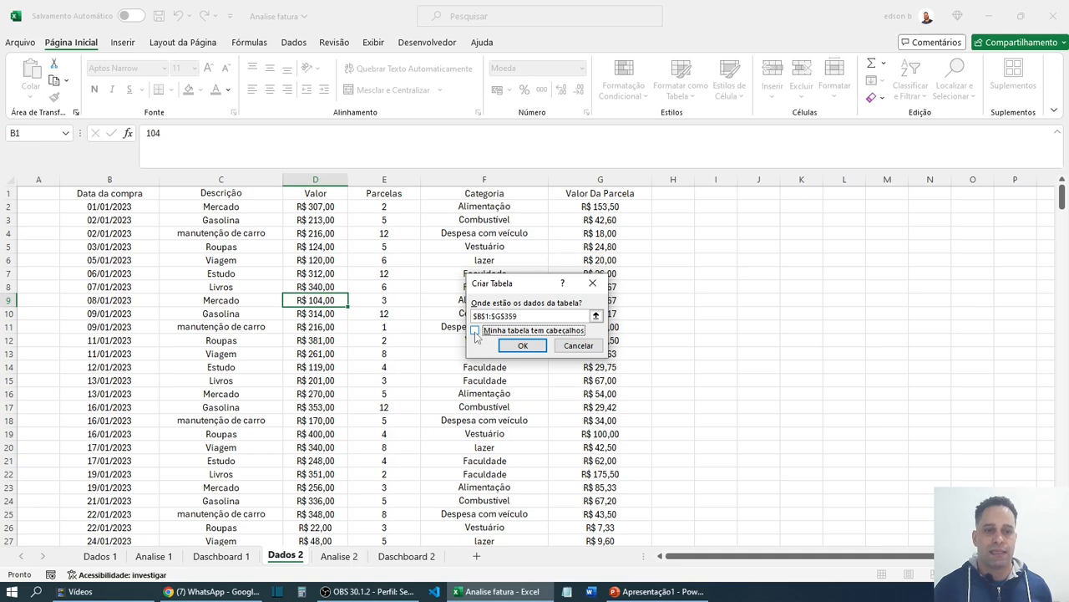
left_click(475, 331)
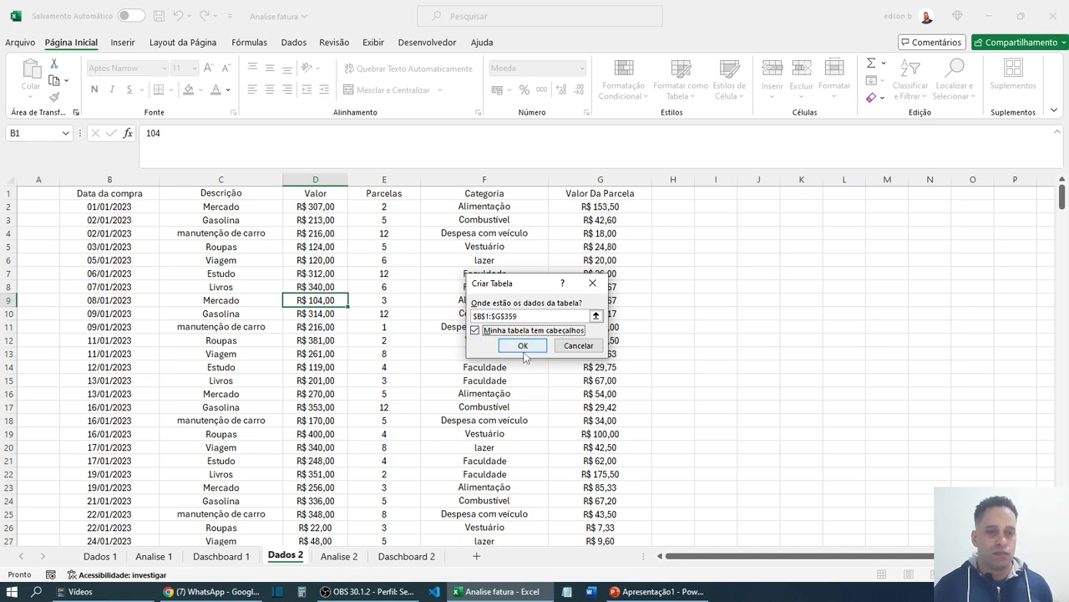
left_click(523, 345)
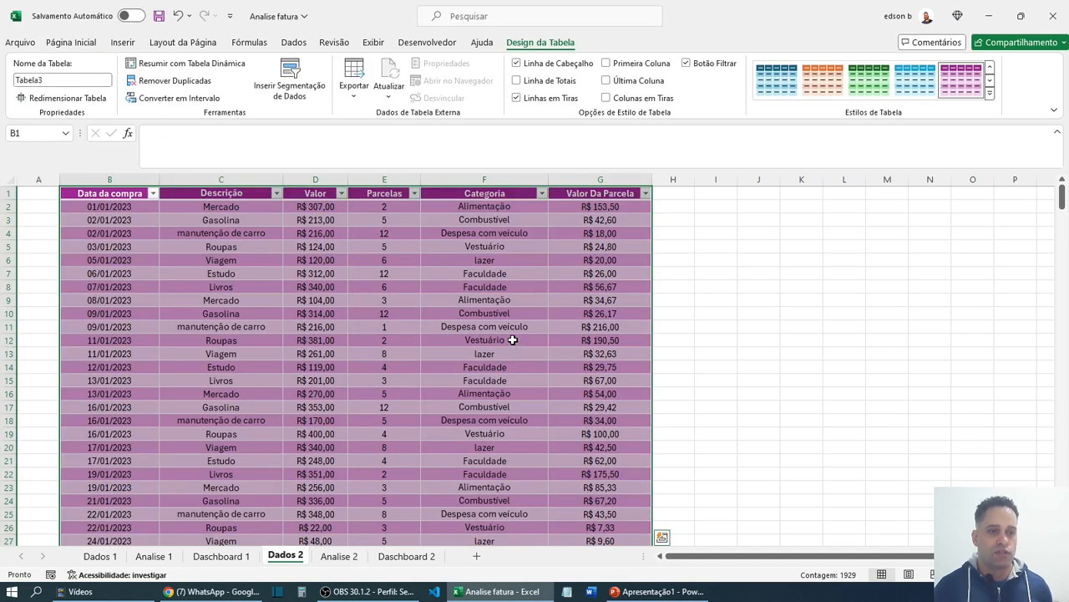
left_click(486, 326)
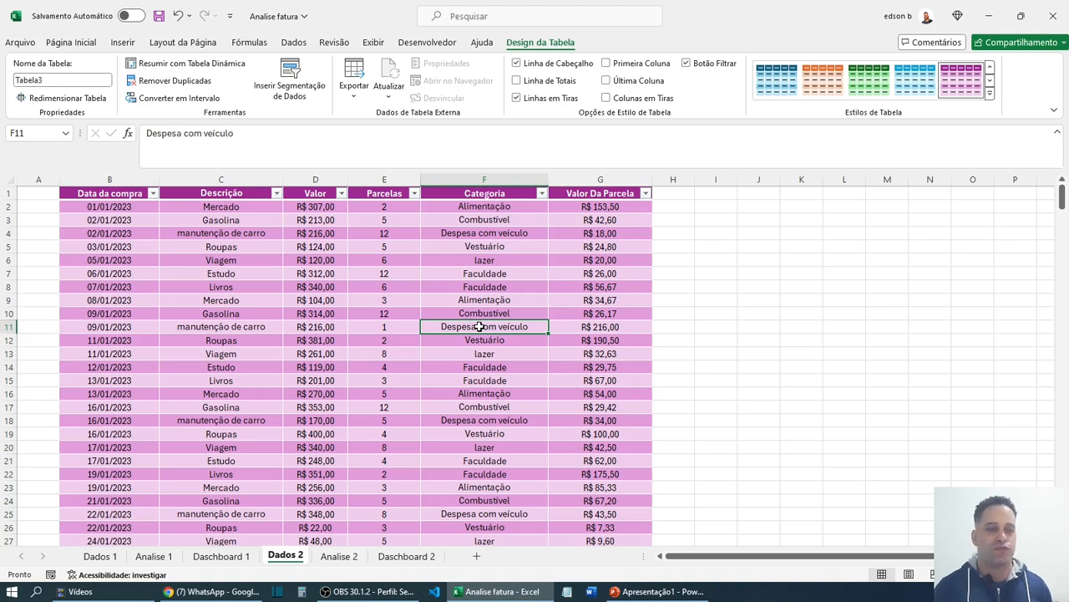
left_click(217, 327)
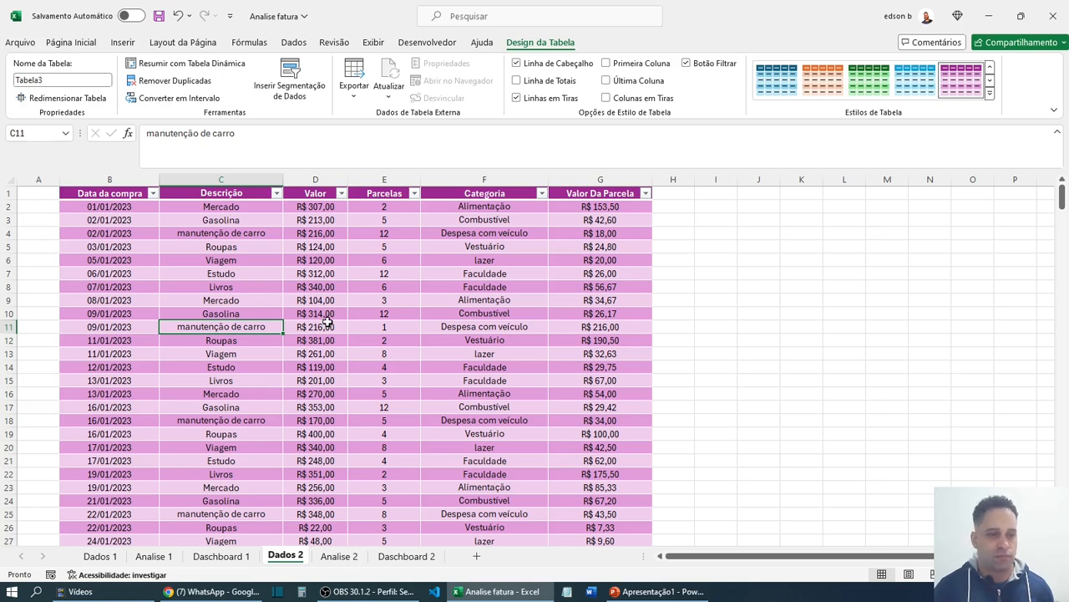
- Examine the Mês column on the Dados 1 sheet, its formula and the Data da compra column it draws from
left_click(100, 558)
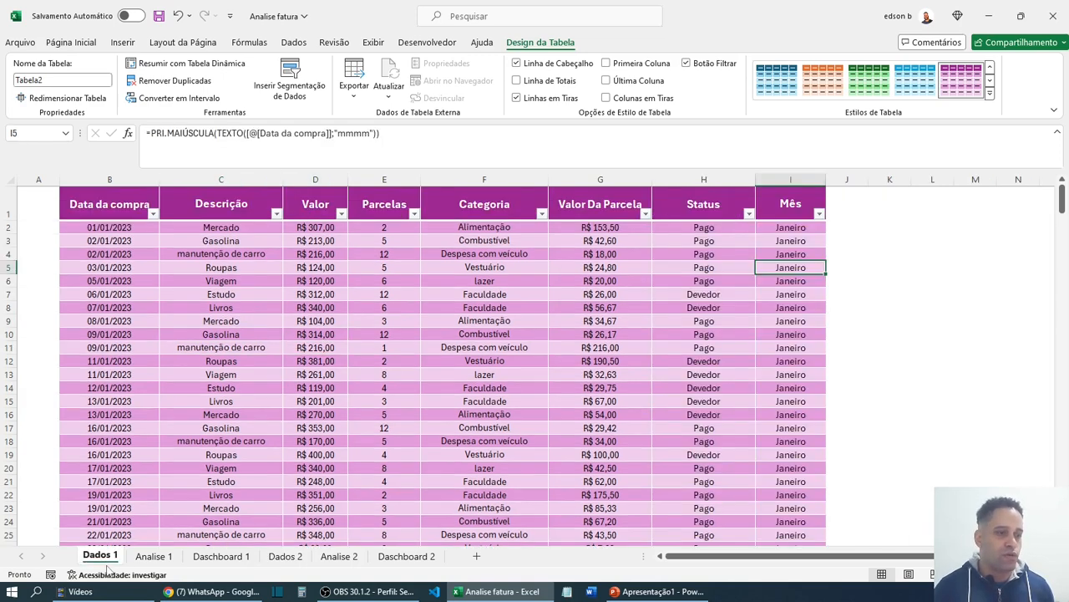
left_click(180, 361)
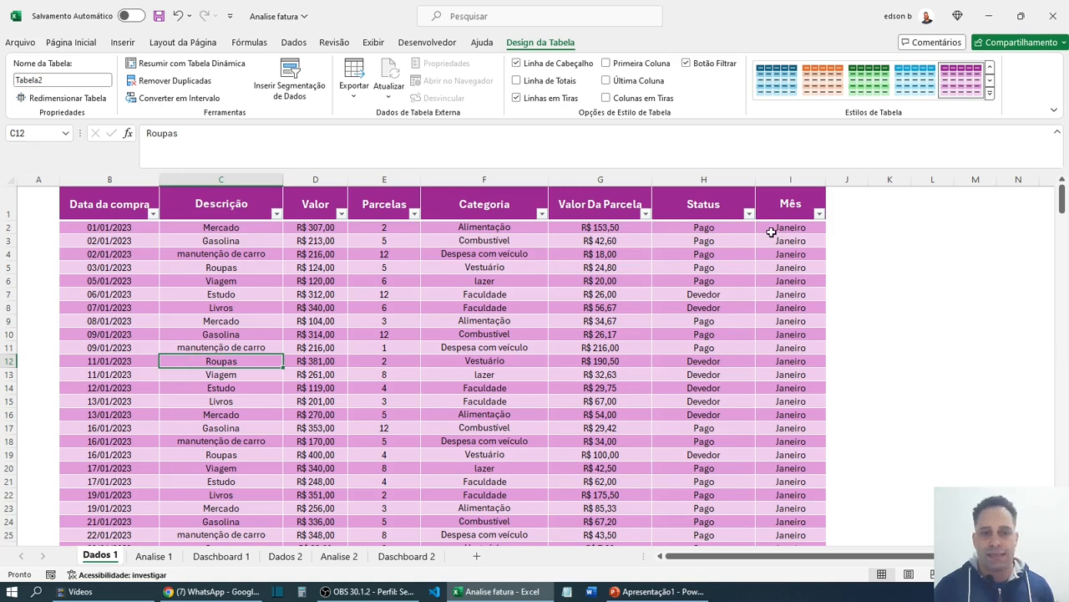
left_click(783, 241)
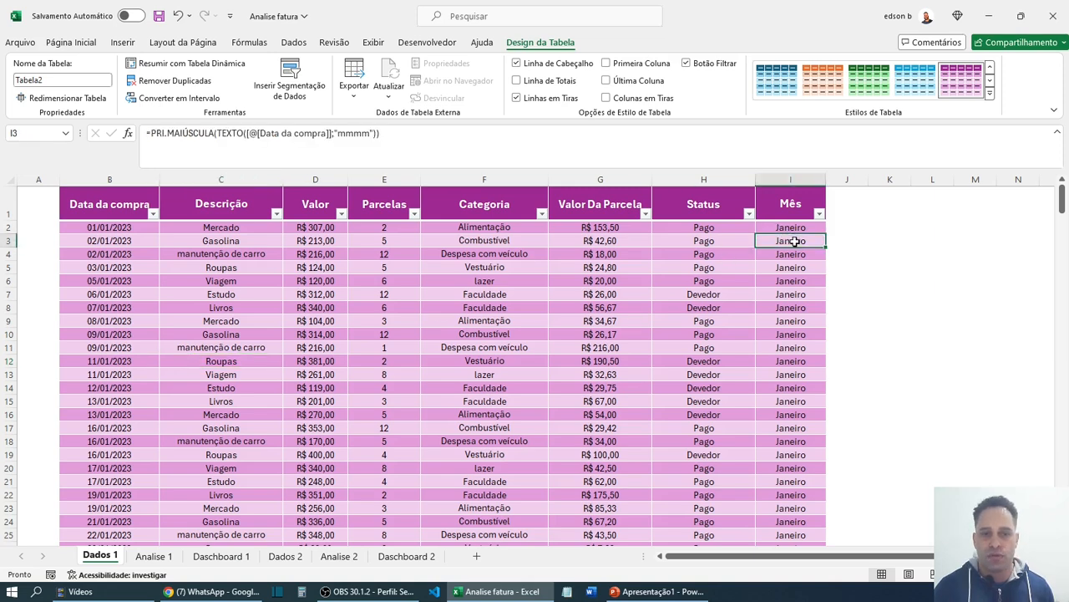
left_click(789, 179)
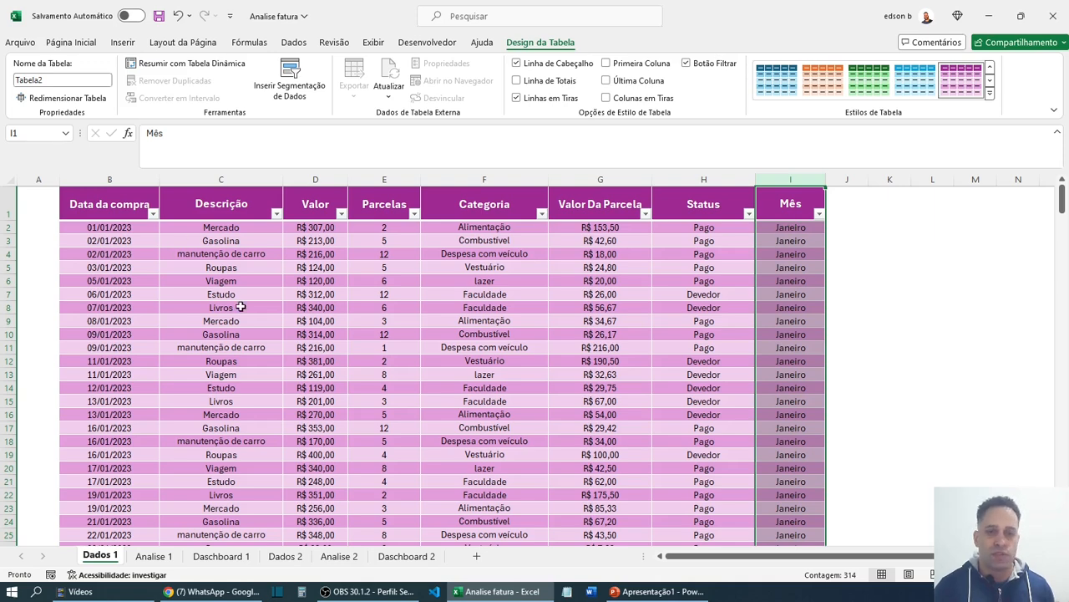
left_click(121, 179)
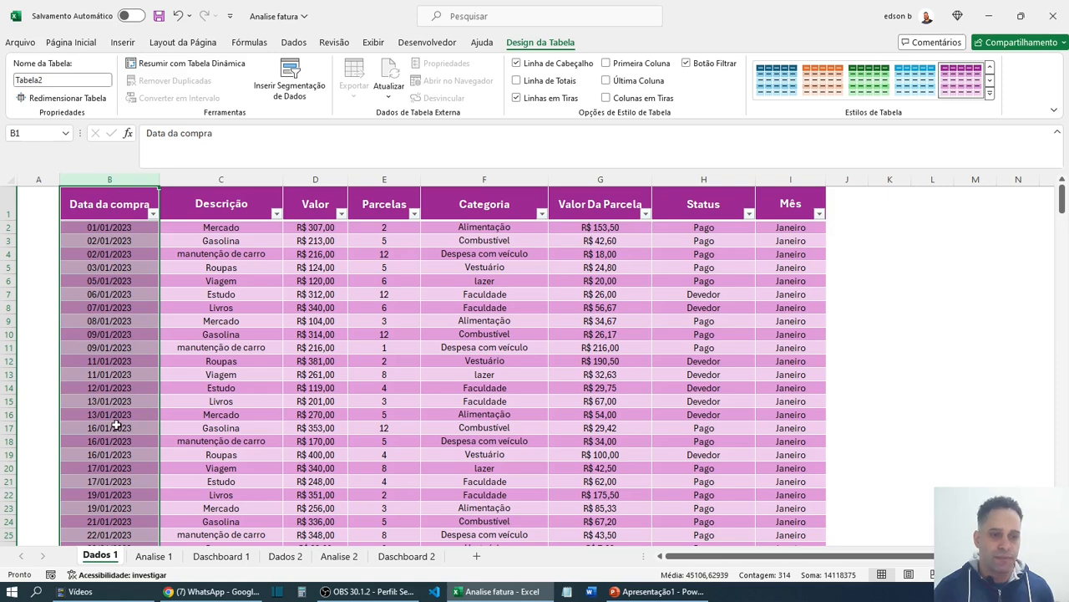
left_click(787, 177)
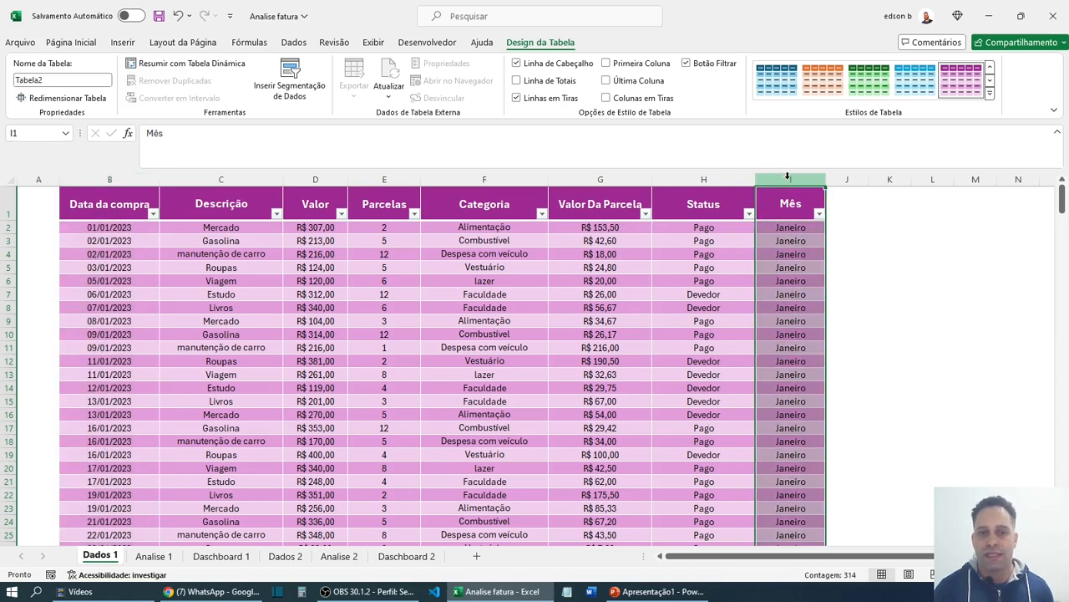
left_click(798, 306)
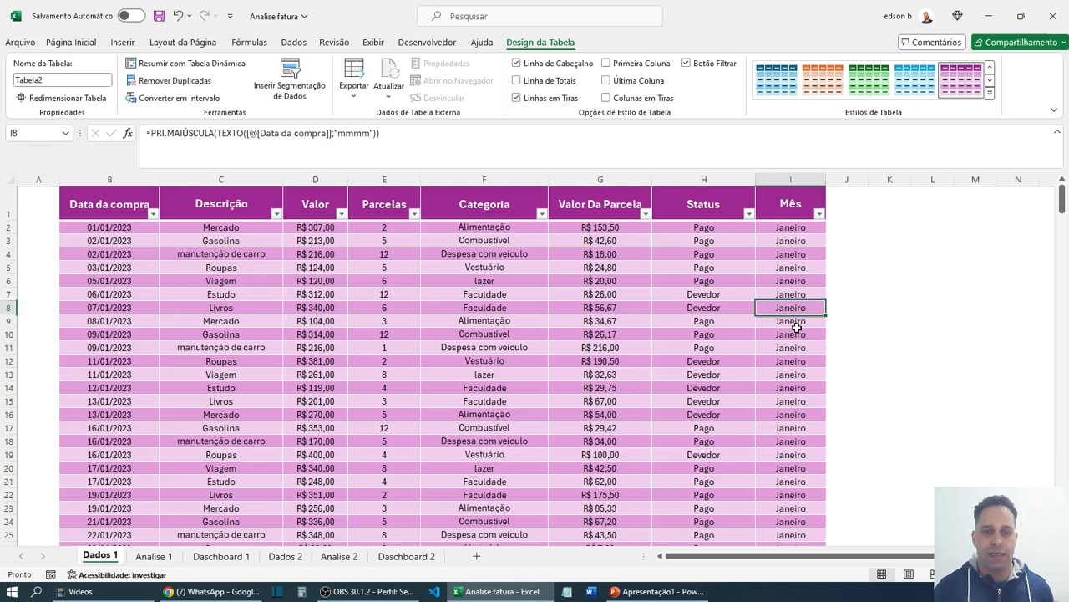
scroll(779, 342, "down", 1)
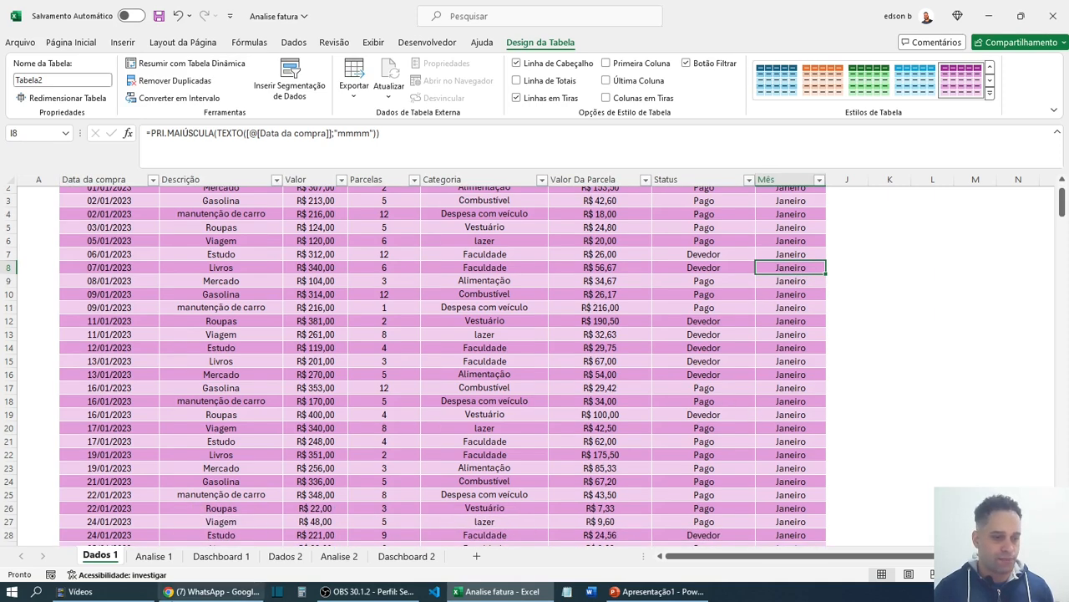
- Increase the height of the table's header row on the Dados 2 sheet
left_click(285, 555)
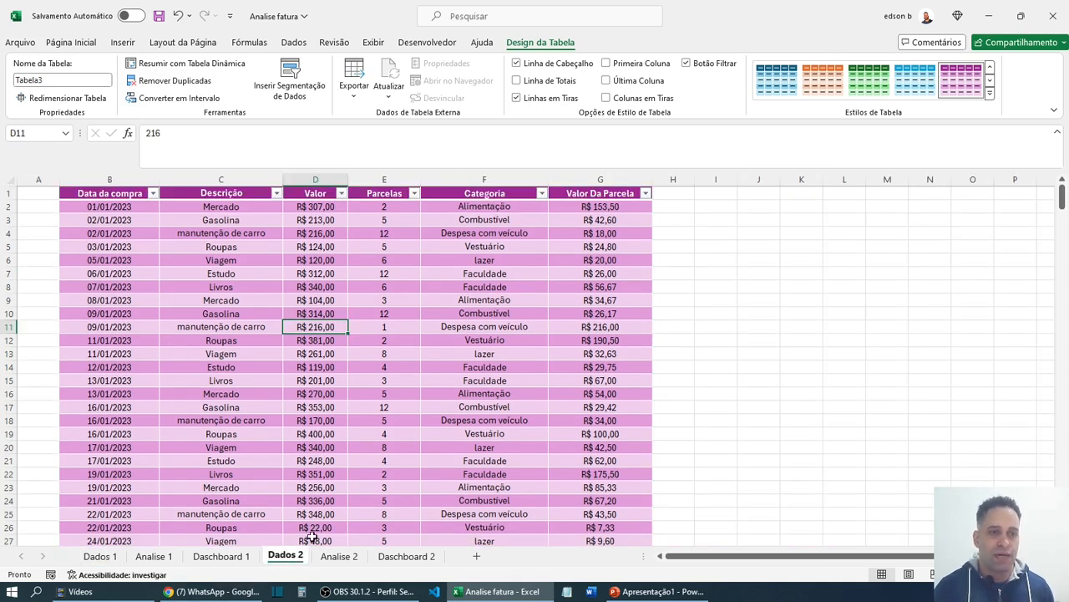
left_click(592, 198)
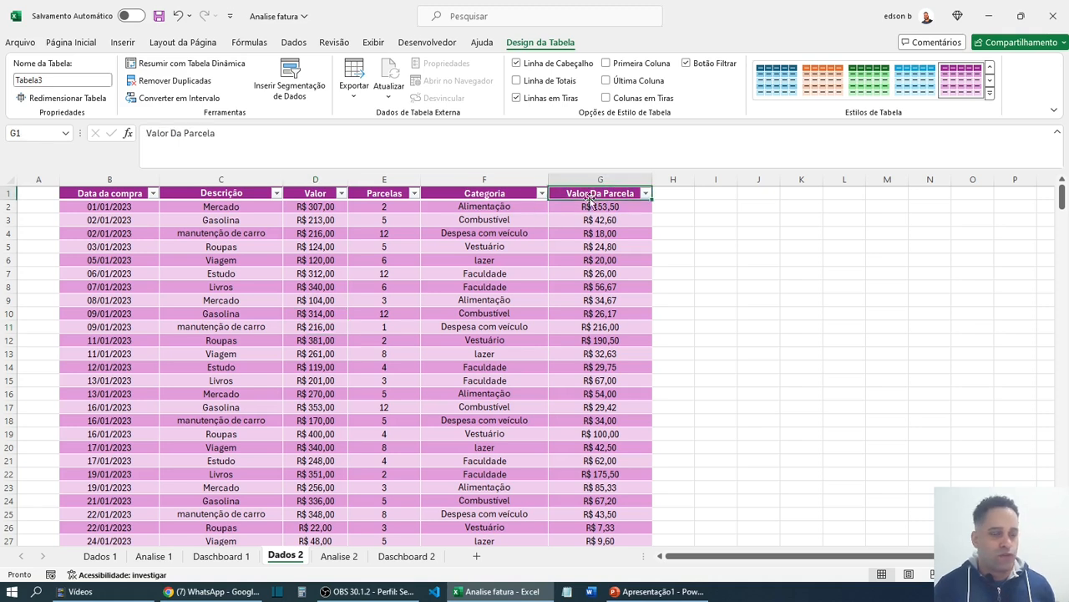
left_click(9, 193)
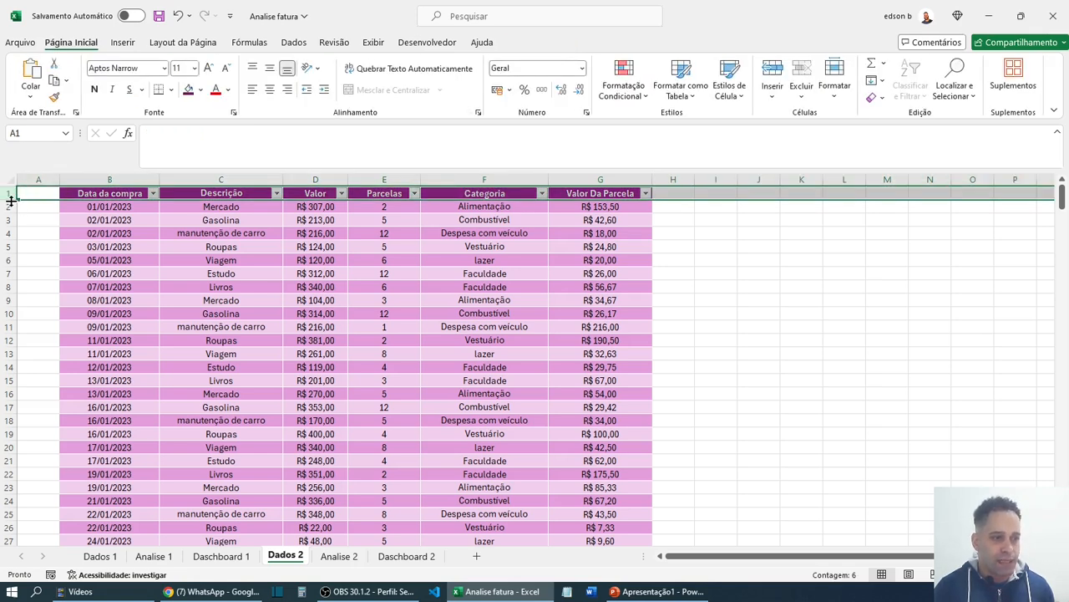
left_click_drag(10, 199, 10, 212)
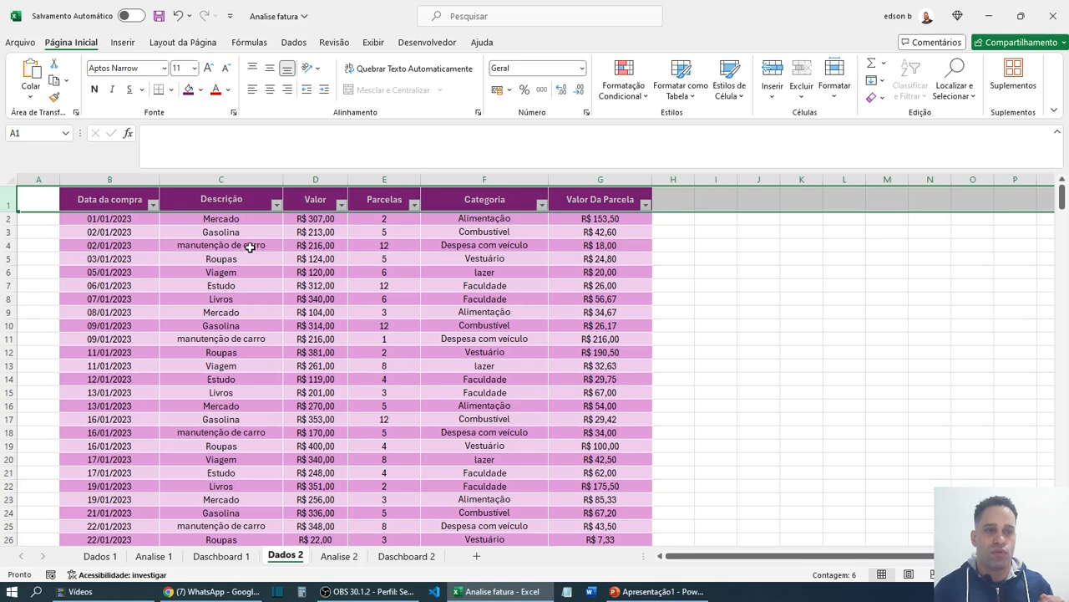
left_click(272, 244)
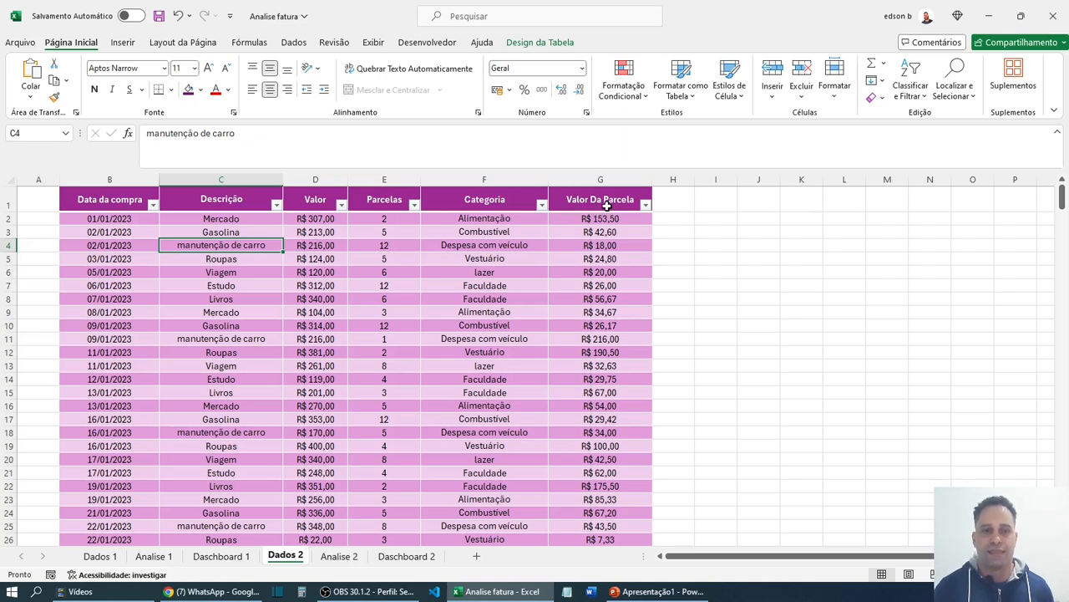
- Add a Mês column to the table with its header in H1, and widen column H
left_click(675, 200)
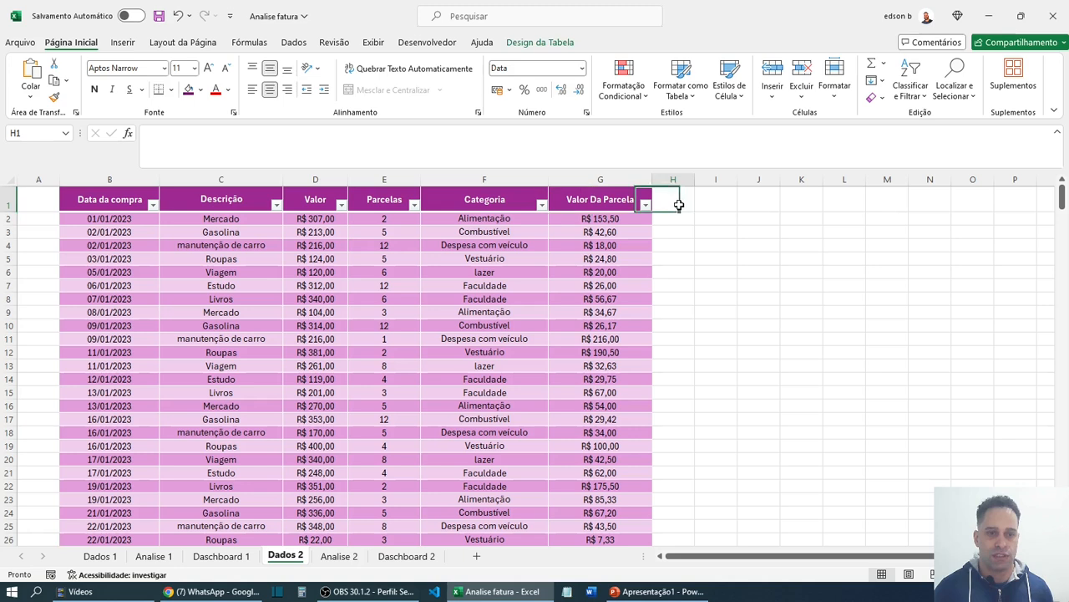
type("Mês")
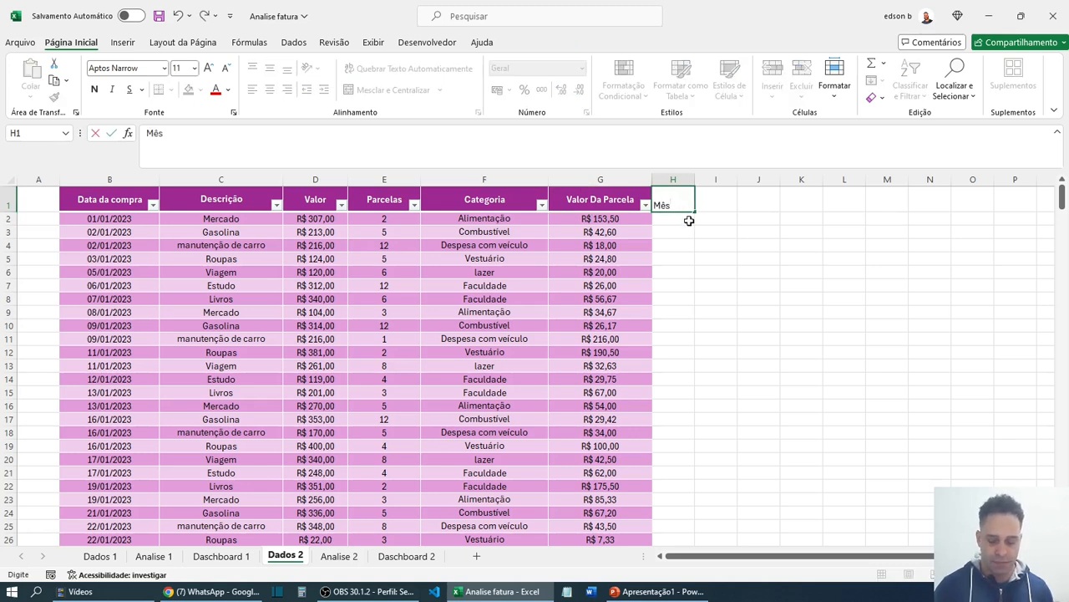
key("Return")
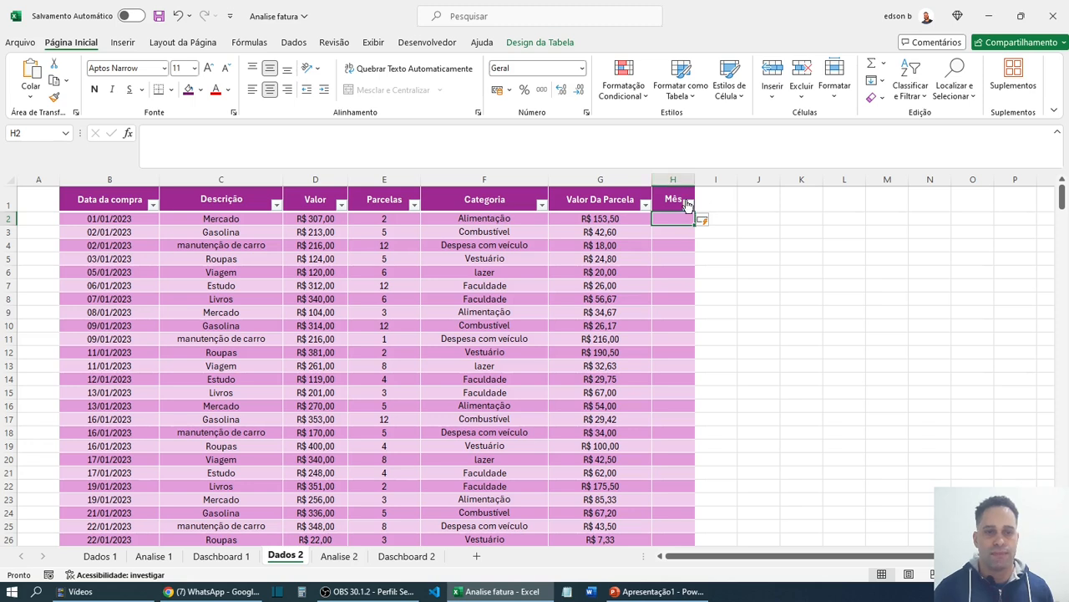
left_click_drag(694, 179, 744, 178)
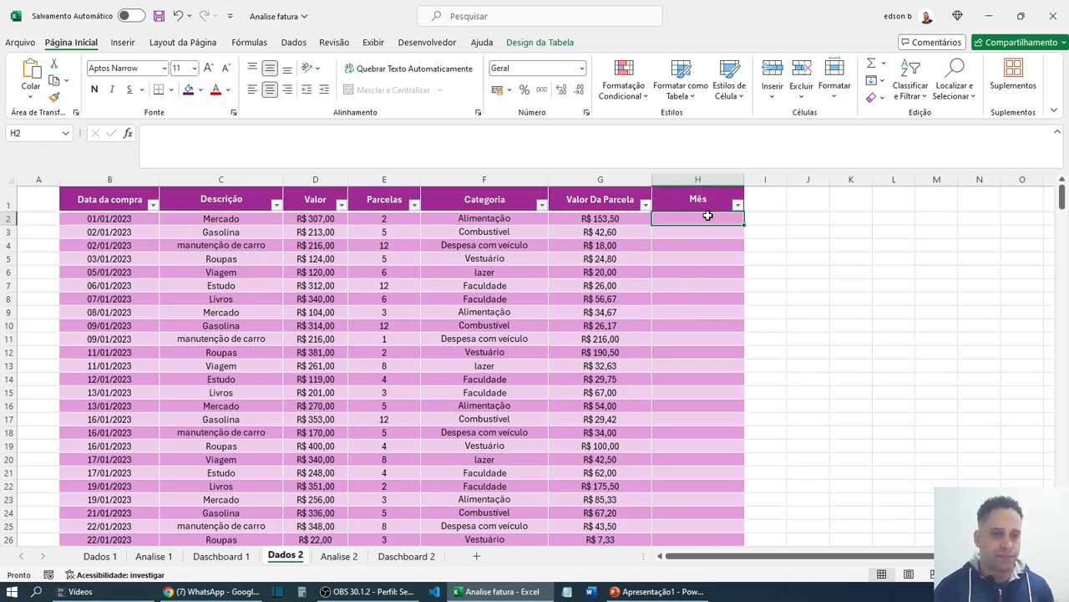
- Fill the Mês column from H2 with the formula =TEXTO([@[Data da compra]];"mmmm")
left_click(112, 177)
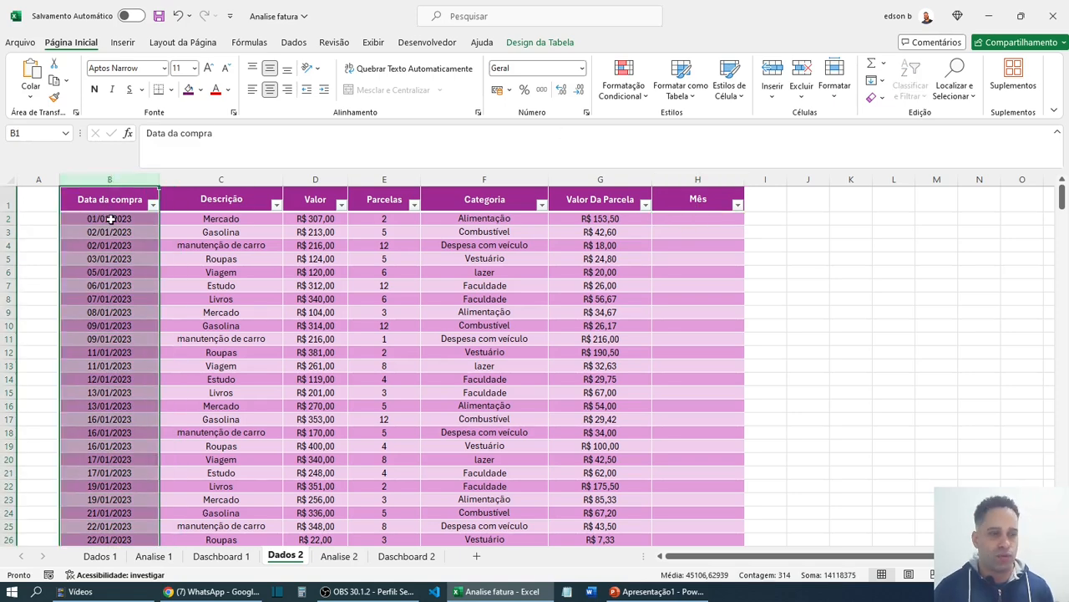
left_click(680, 222)
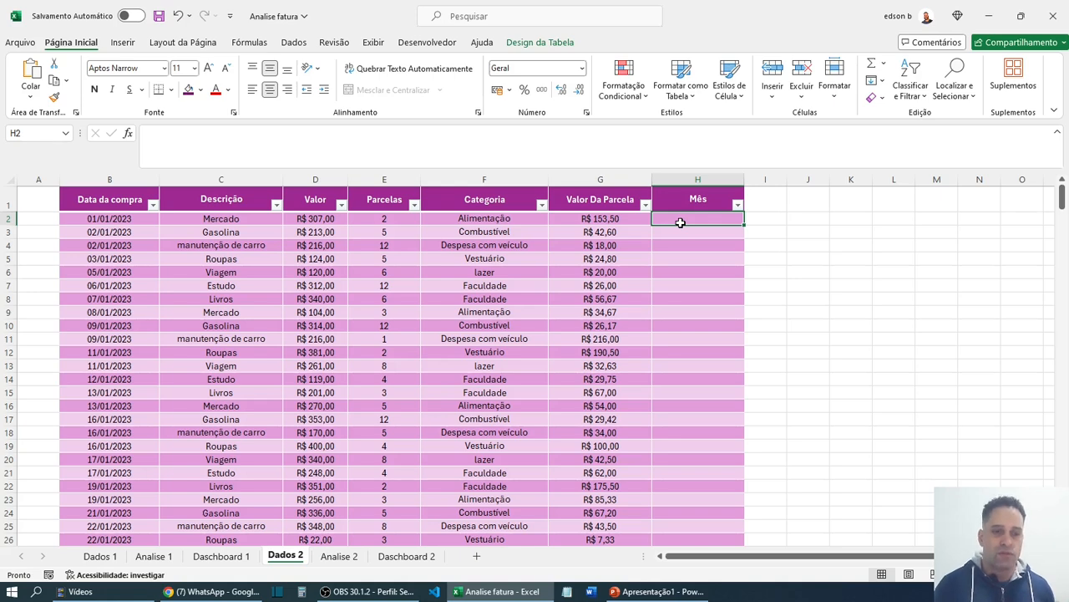
type("=")
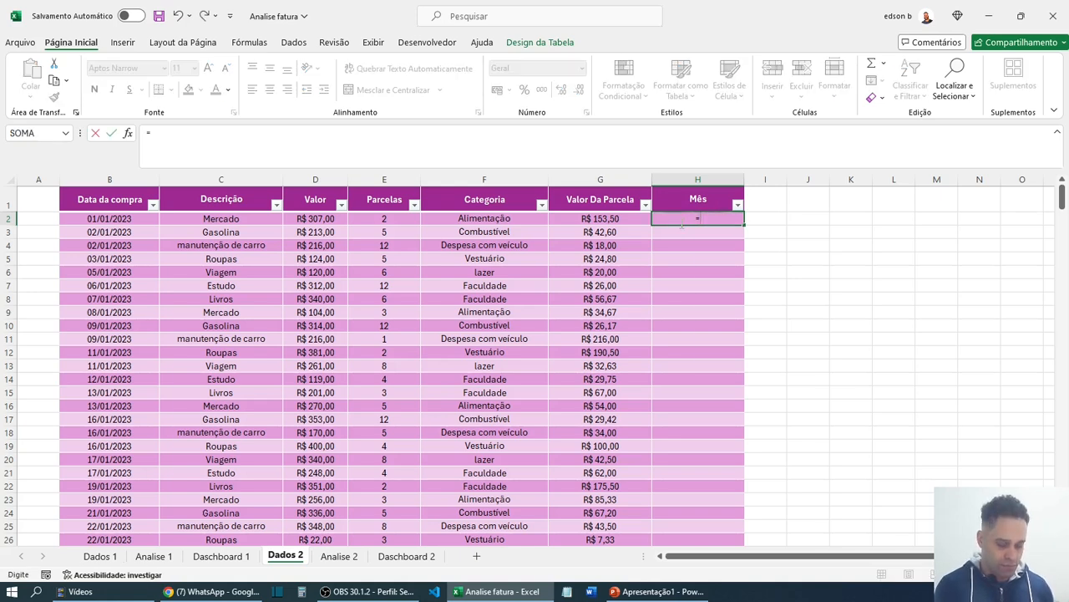
type("texto(")
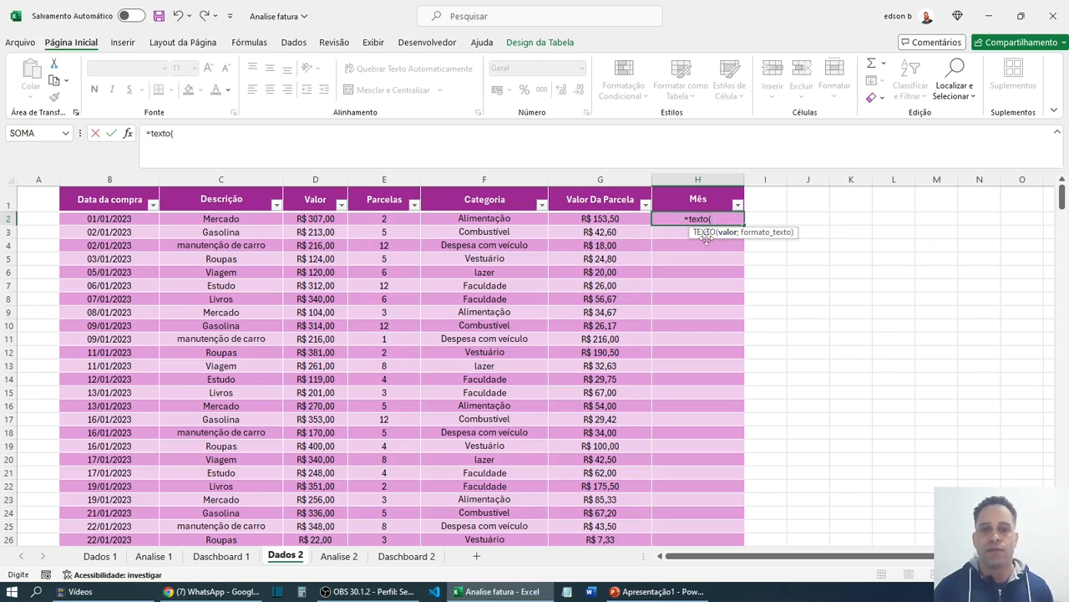
left_click_drag(711, 237, 693, 247)
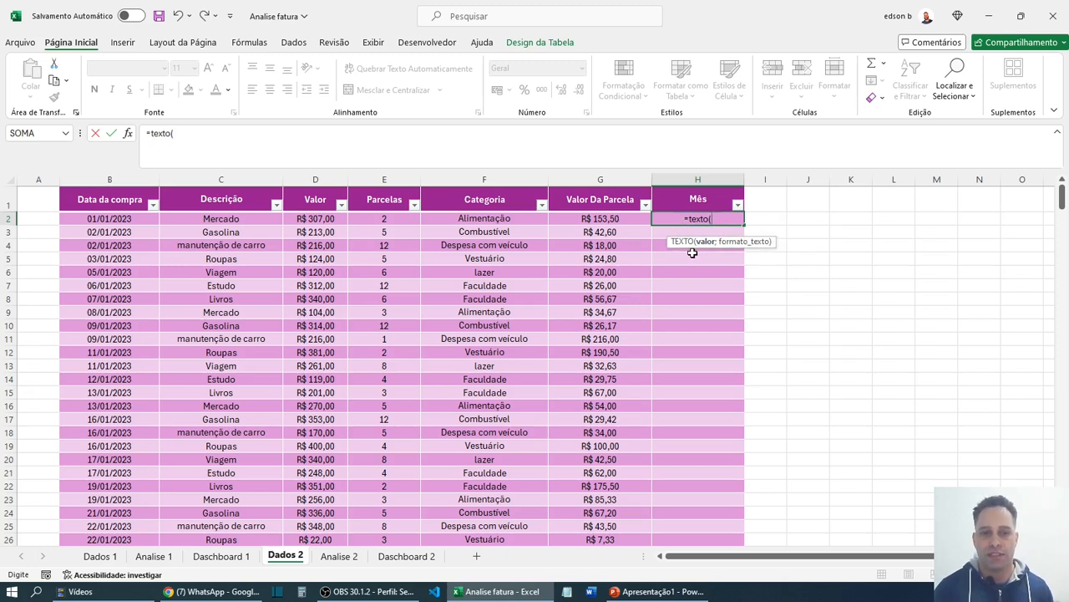
left_click(121, 220)
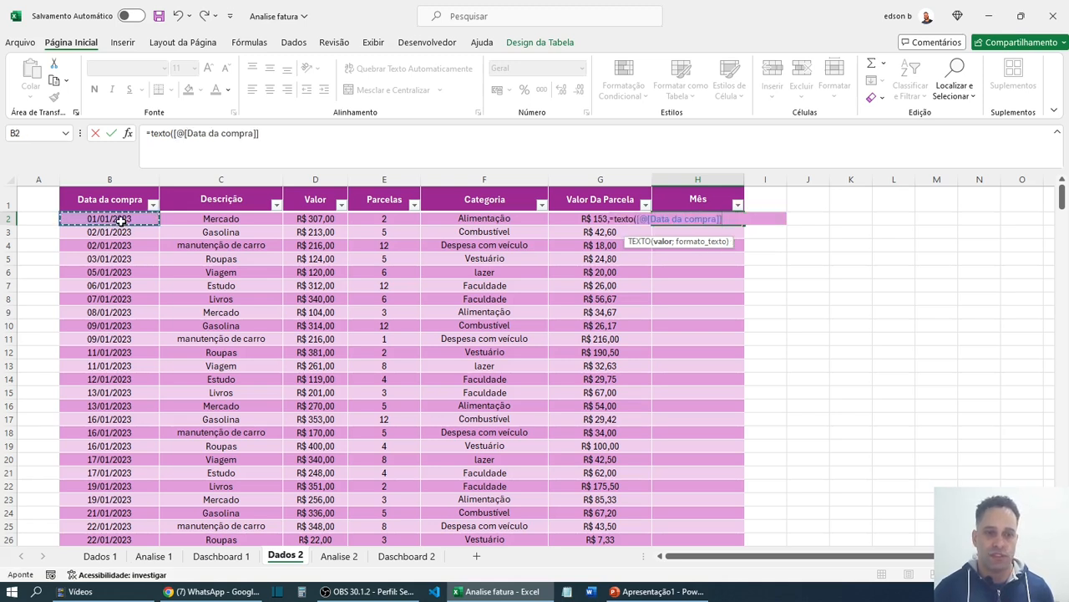
type(";")
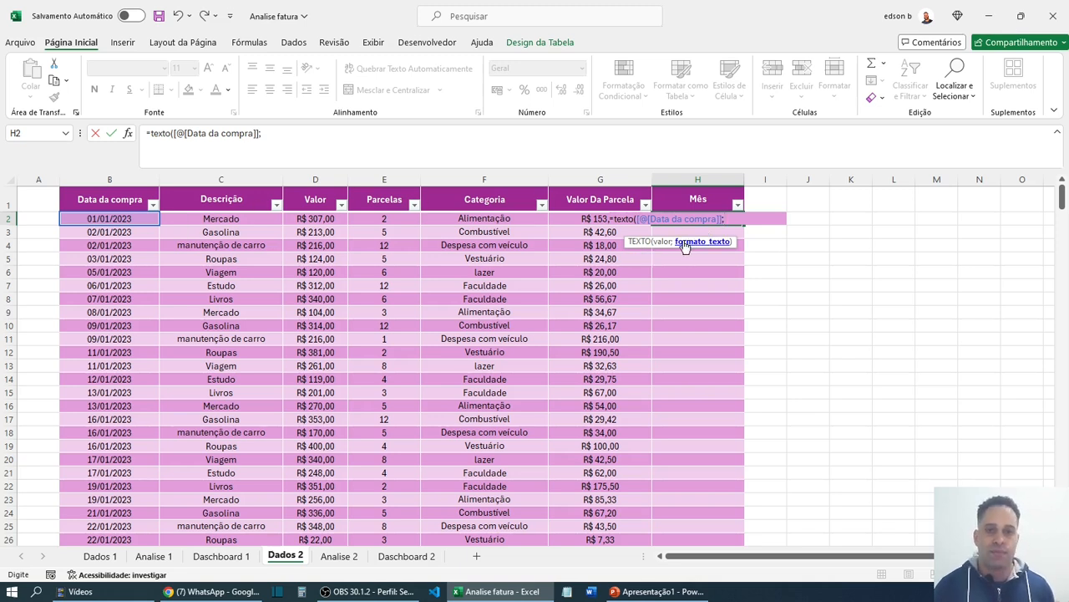
type("\"")
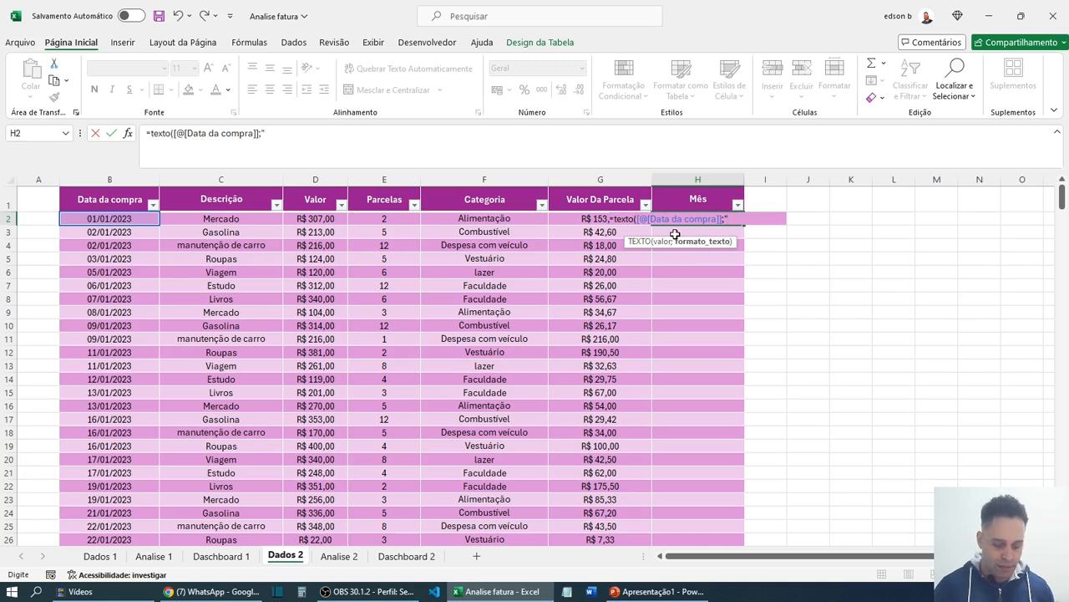
type("mmm")
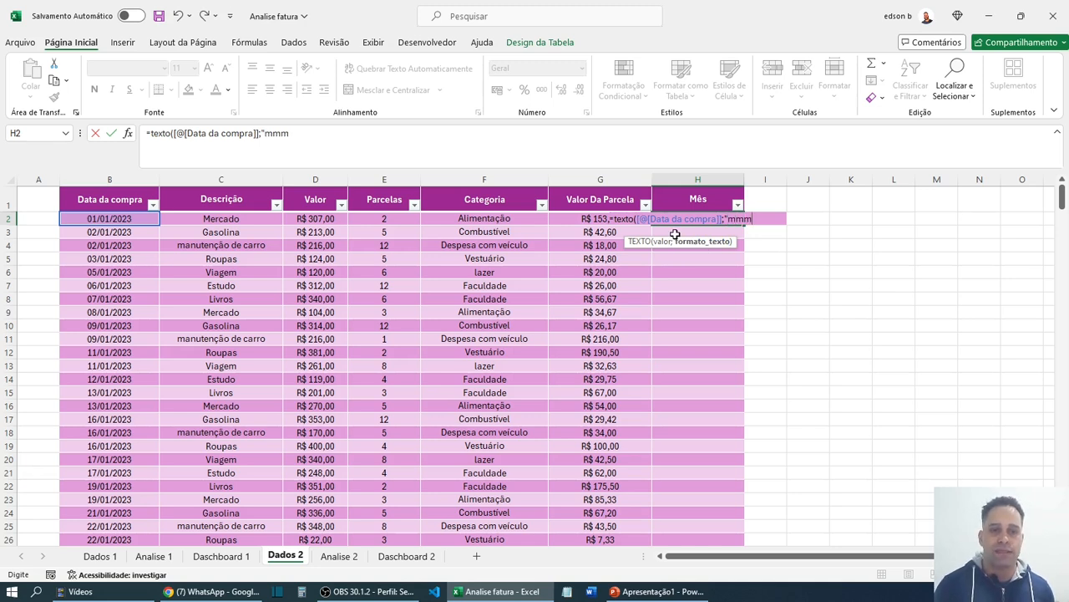
type("m")
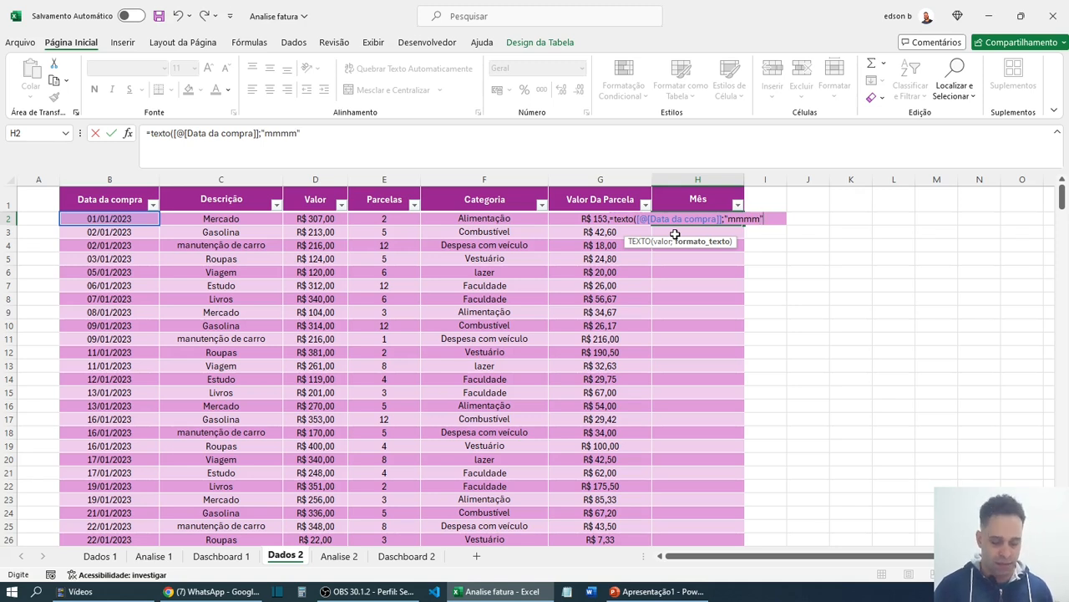
type("\")")
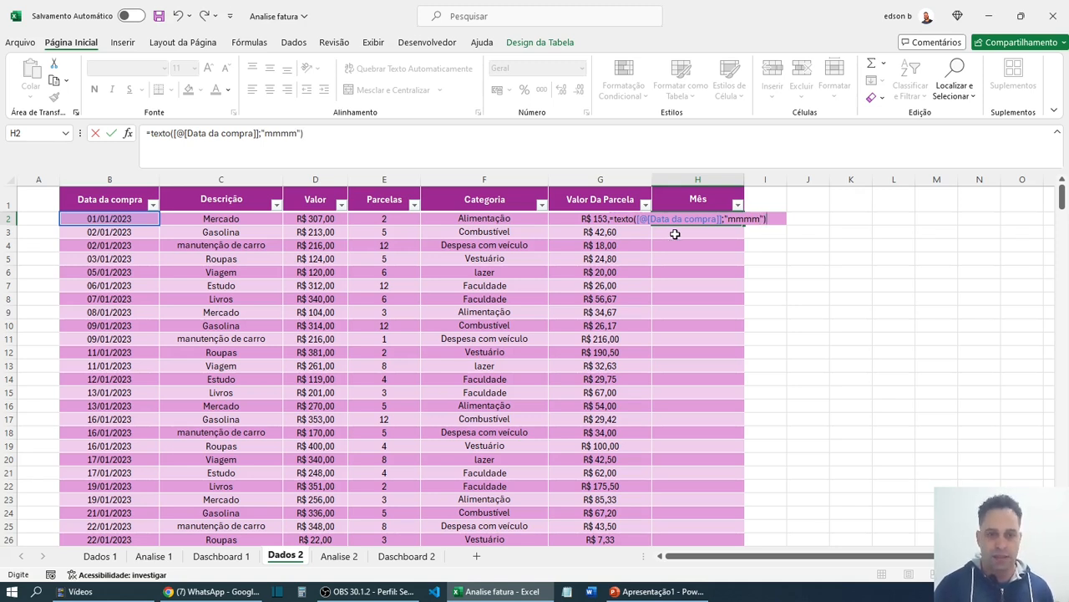
key("Return")
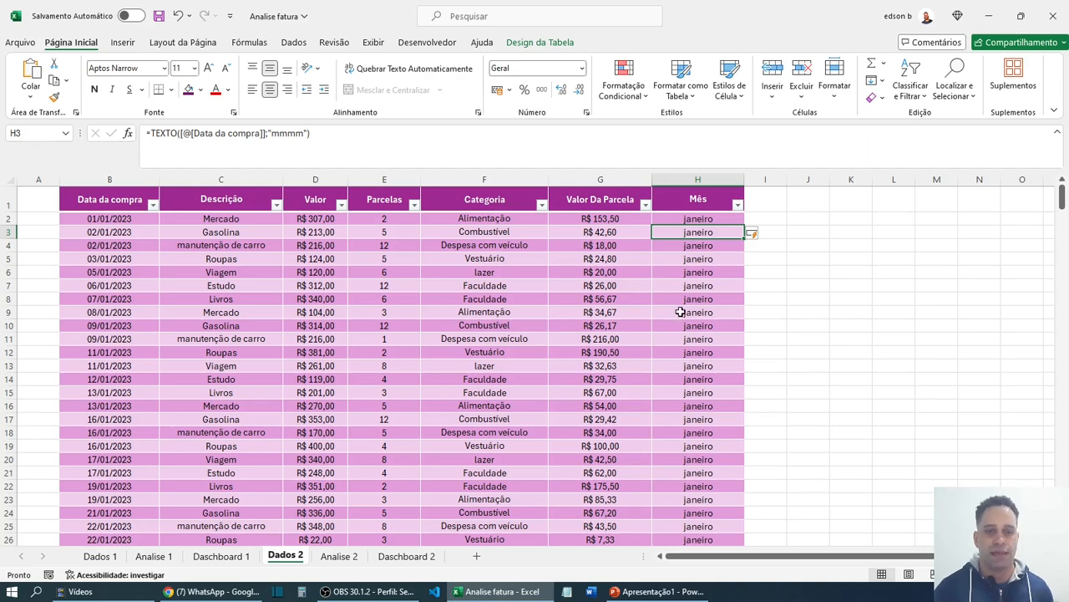
- Examine the month names down the Mês column against the dates in the Data da compra column
scroll(679, 316, "down", 9)
scroll(667, 323, "down", 17)
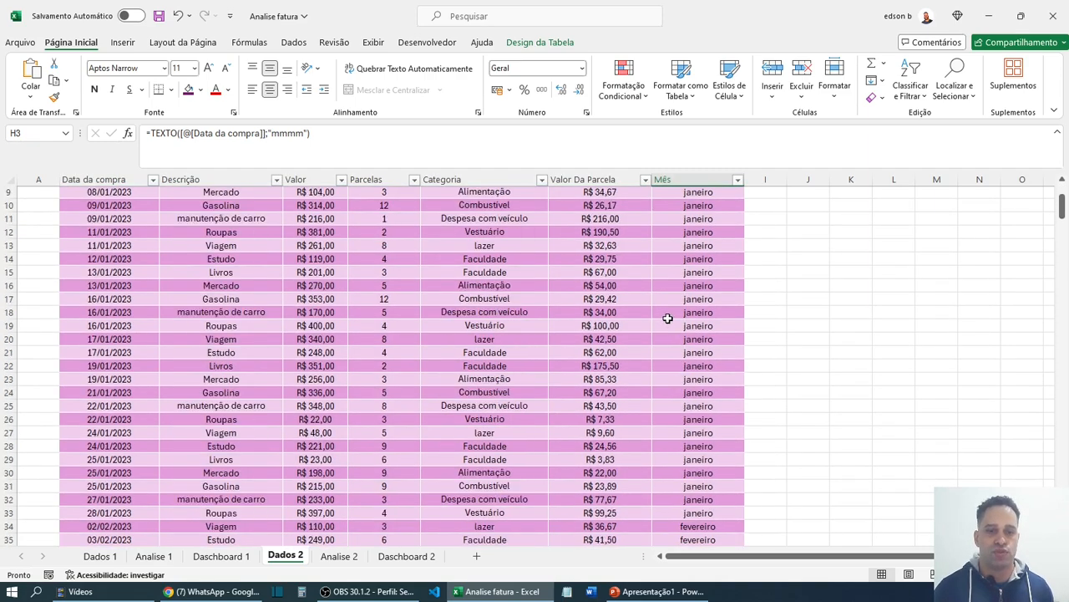
scroll(660, 314, "down", 14)
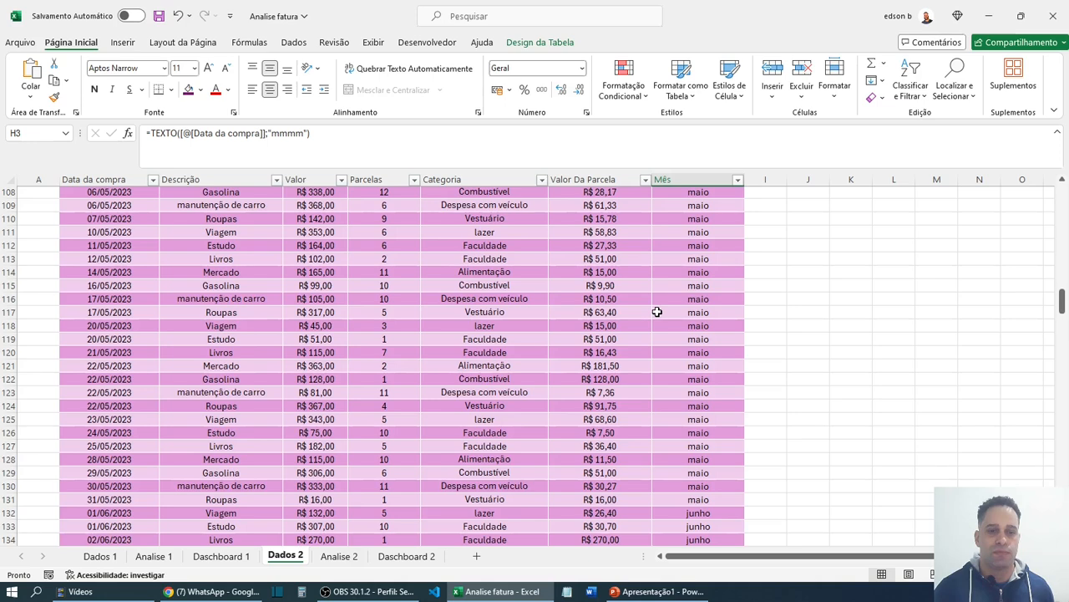
left_click(102, 175)
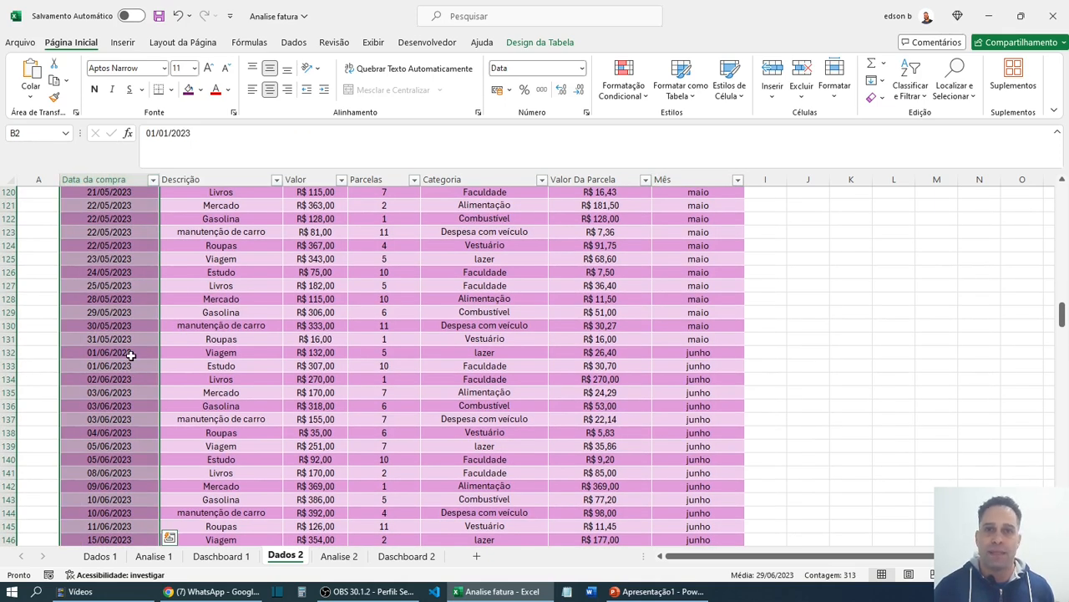
scroll(617, 392, "up", 20)
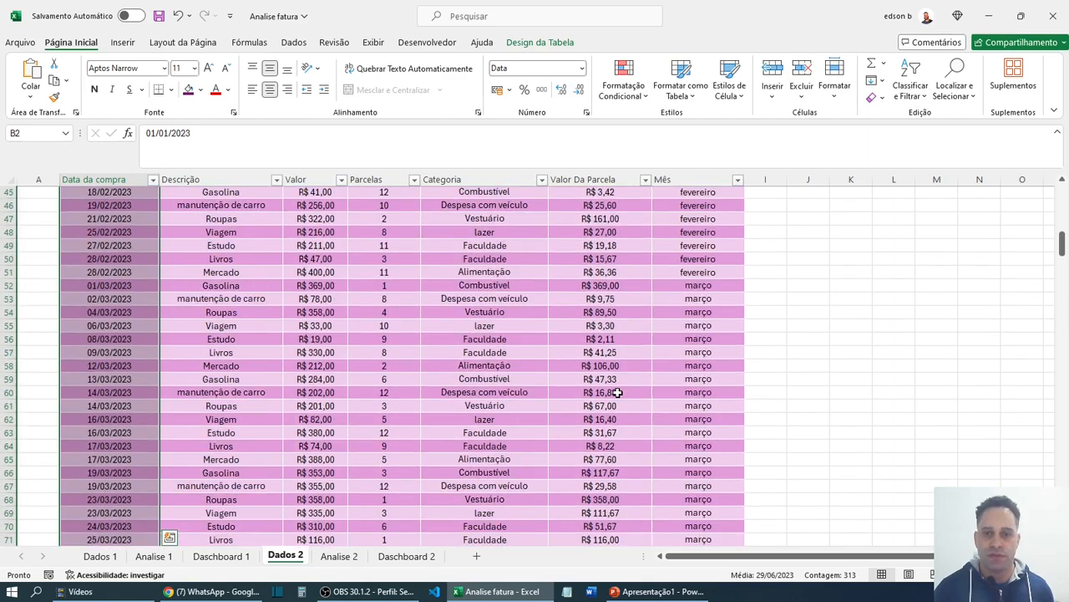
scroll(617, 392, "up", 15)
left_click(721, 281)
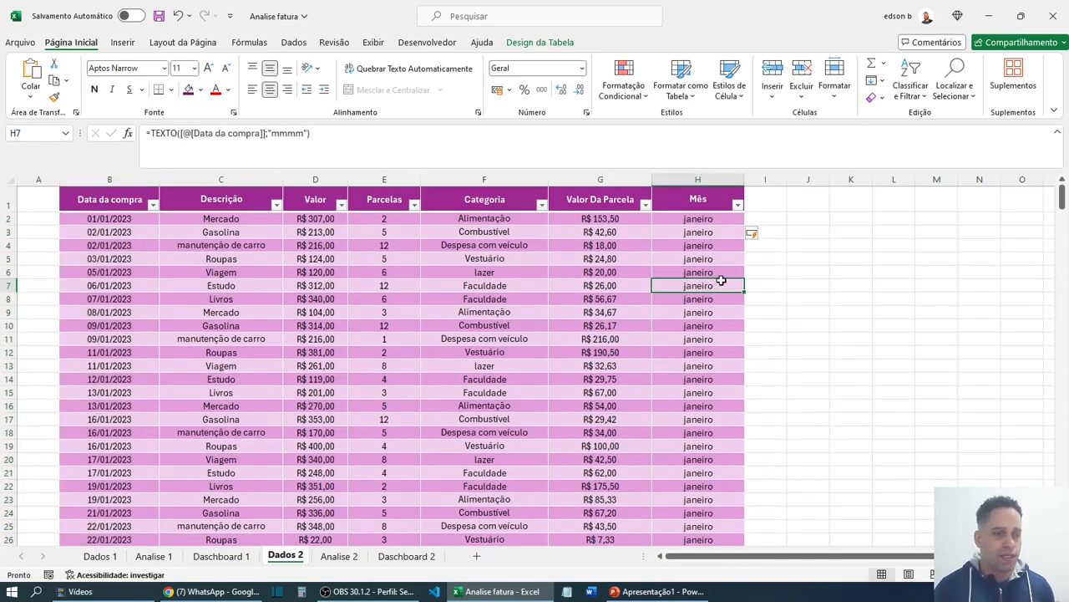
left_click(696, 201)
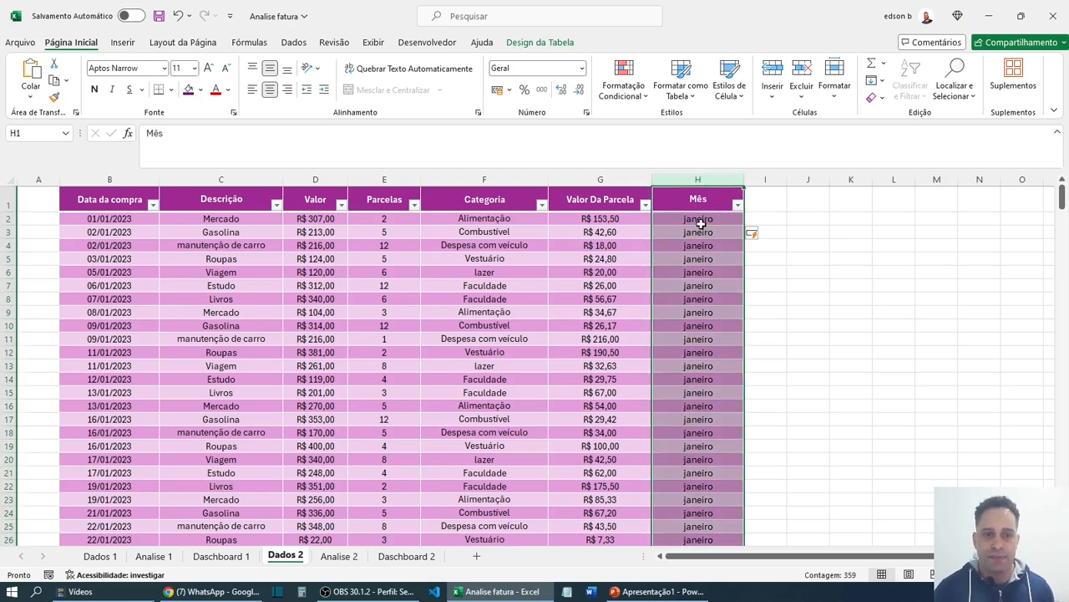
- Wrap the H2 month formula in PRI.MAIÚSCULA so it reads =PRI.MAIÚSCULA(TEXTO([@[Data da compra]];"mmmm"))
left_click(700, 222)
scroll(686, 333, "down", 3)
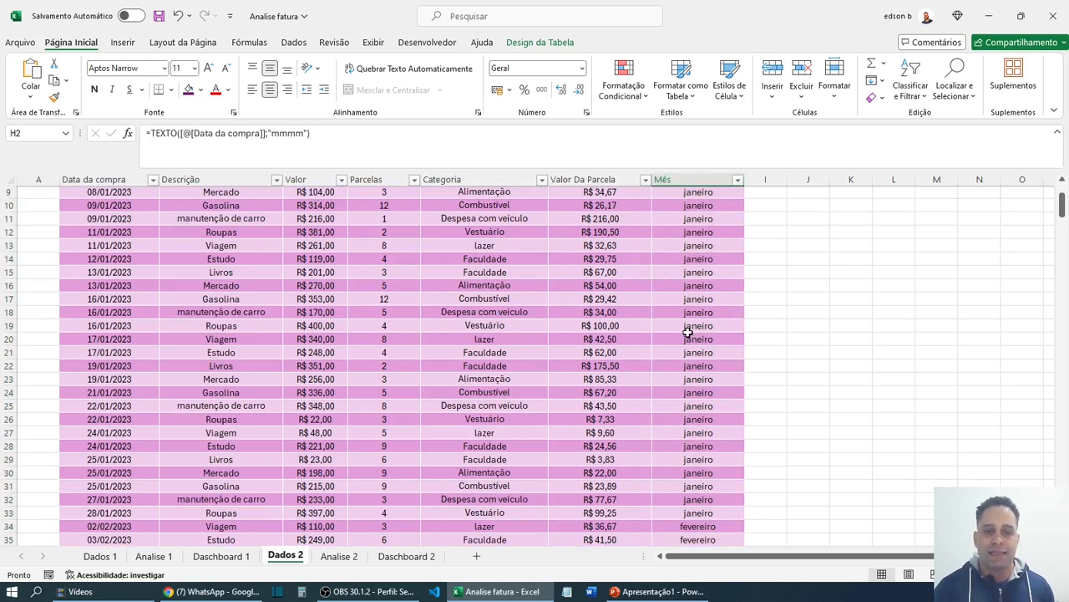
scroll(687, 333, "down", 3)
scroll(687, 332, "up", 6)
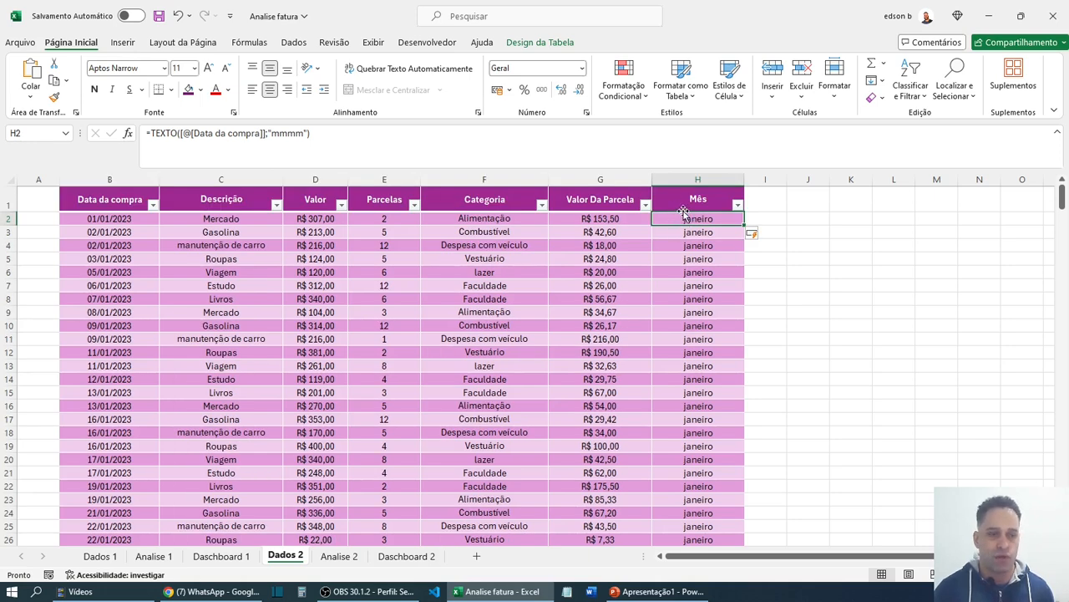
left_click(153, 133)
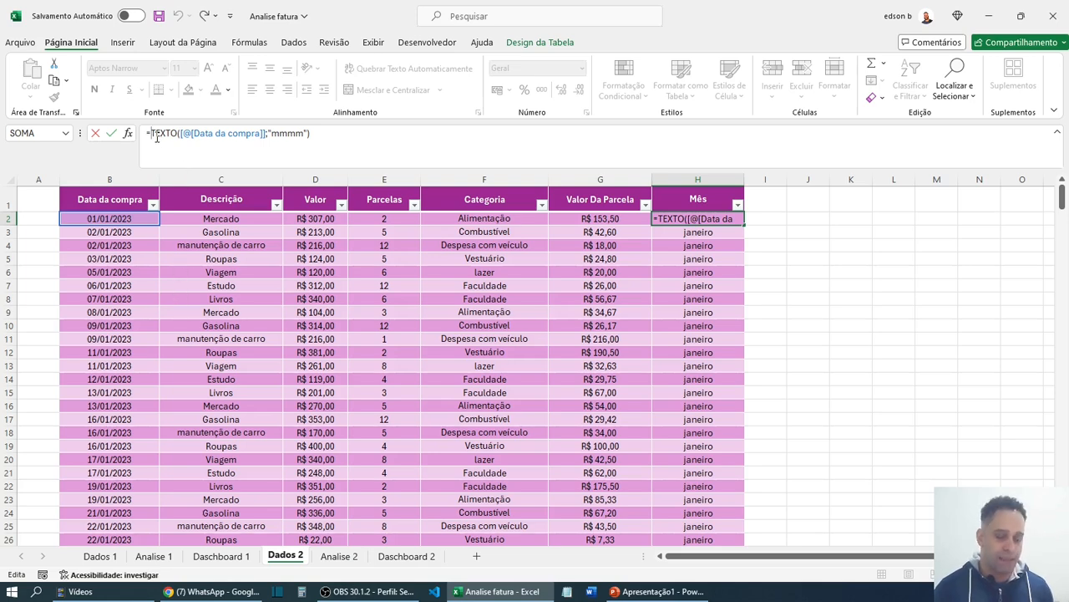
type("pri")
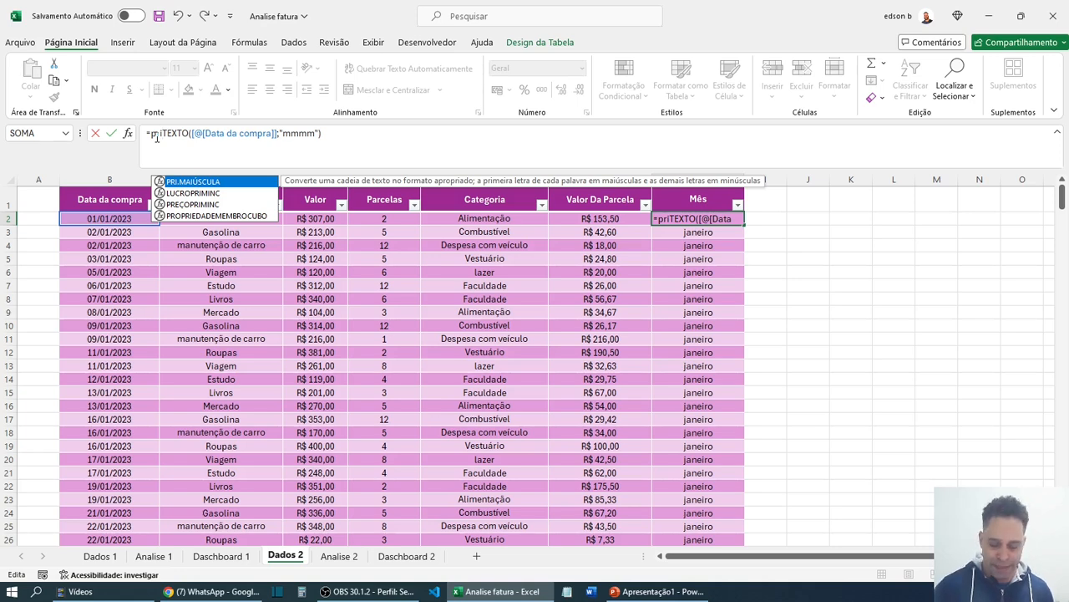
key("Down")
key("Down")
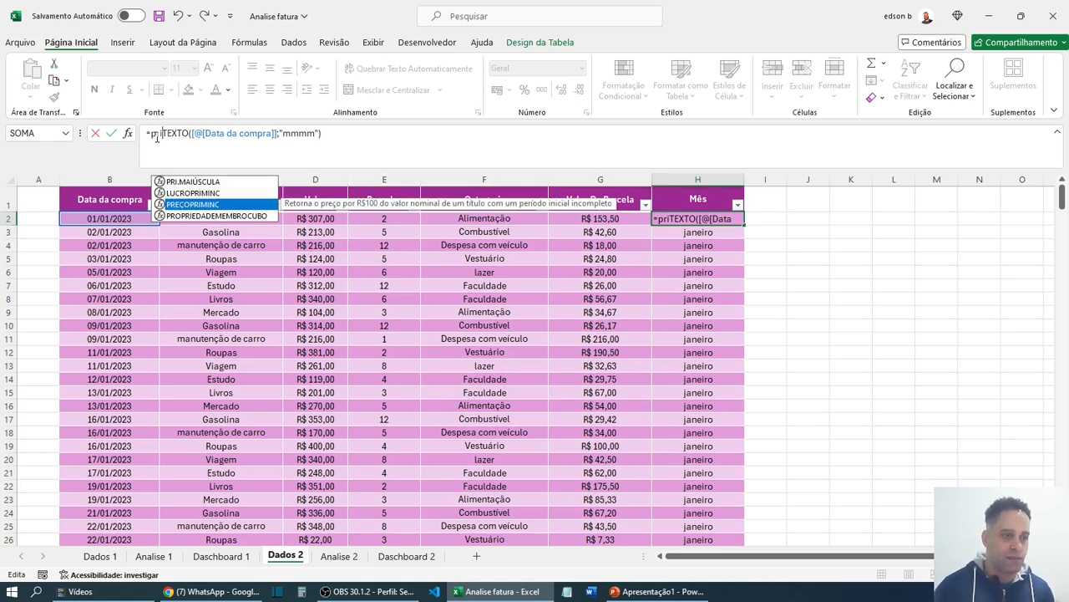
key("Up")
key("Up")
key("Down")
key("Down")
key("Down")
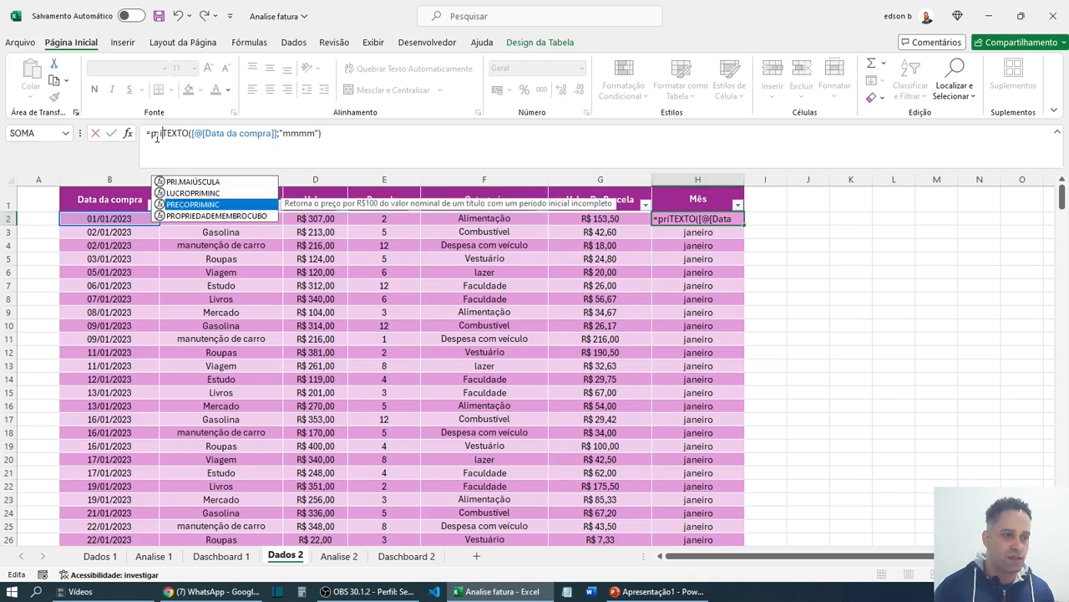
key("Up")
key("Up")
key("Up")
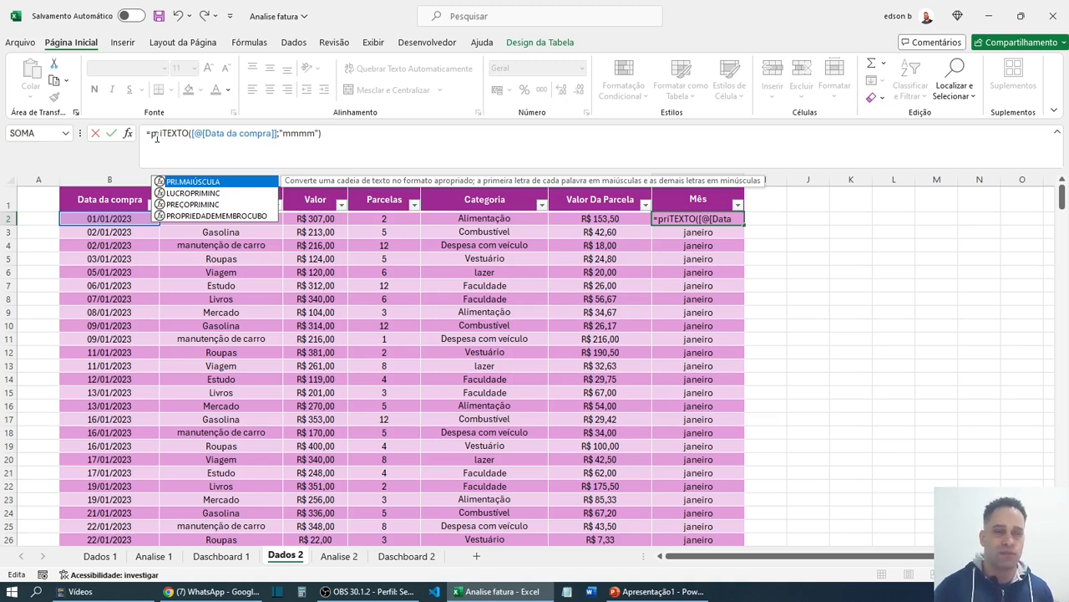
key("Tab")
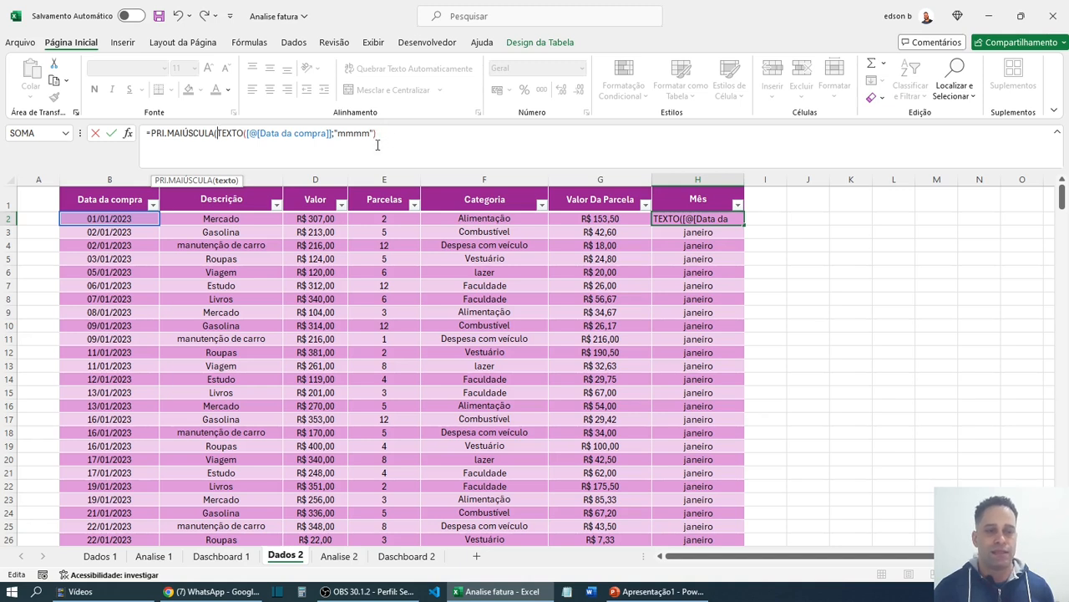
left_click(386, 134)
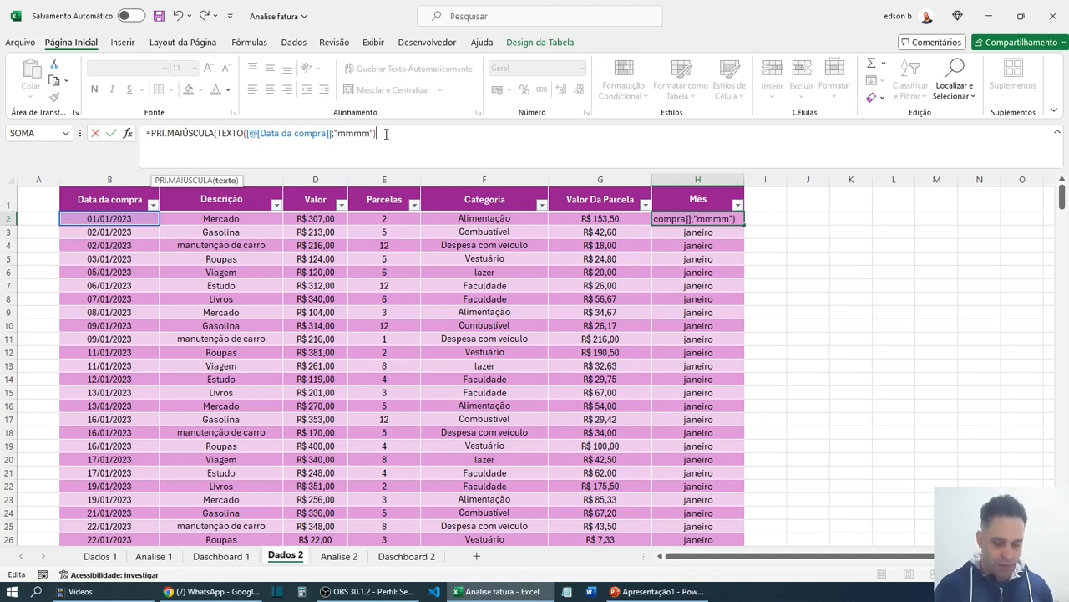
type(")")
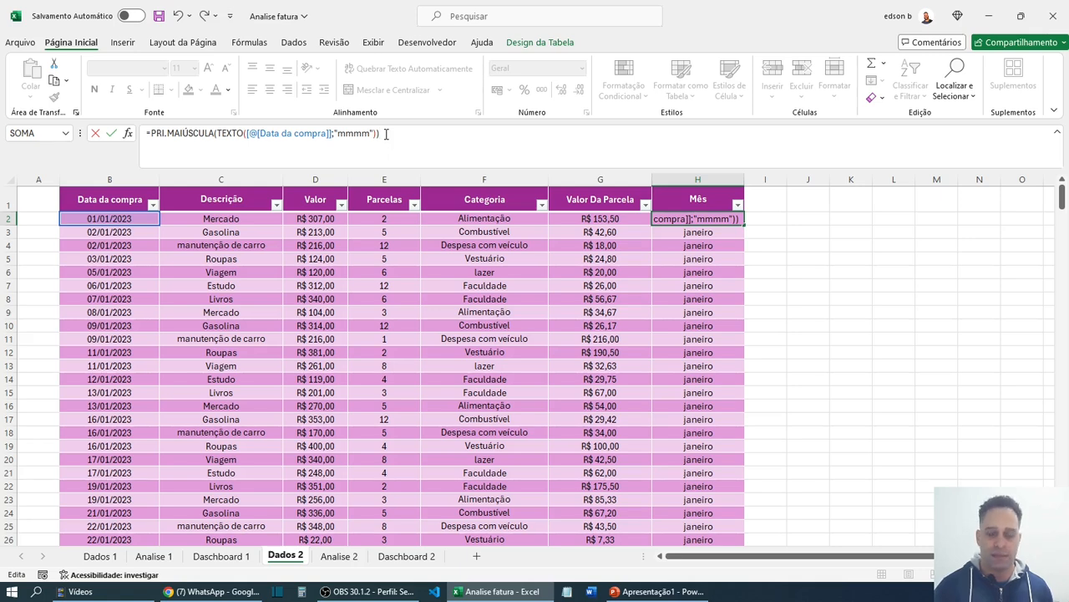
key("Return")
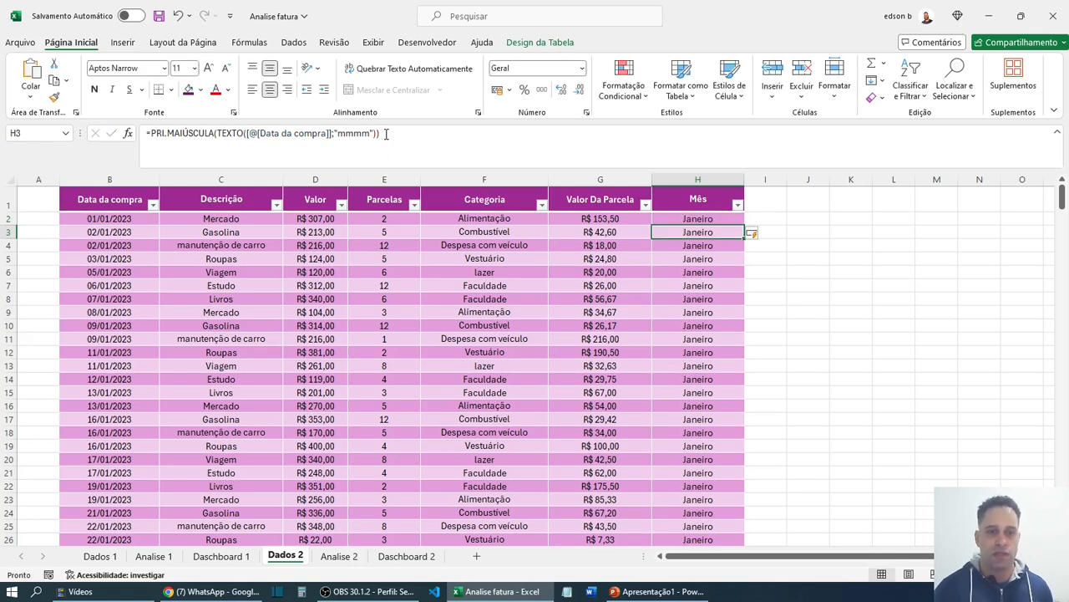
- Check the capitalisation of the month names throughout the Mês column, ending back at the table's first rows
scroll(640, 284, "down", 12)
left_click(675, 325)
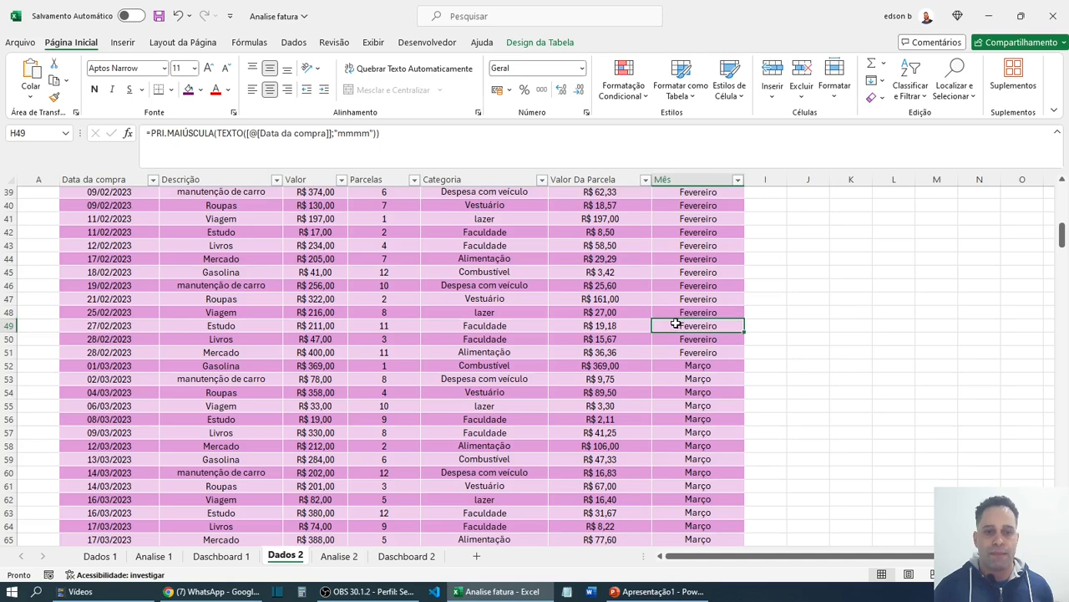
scroll(676, 325, "down", 19)
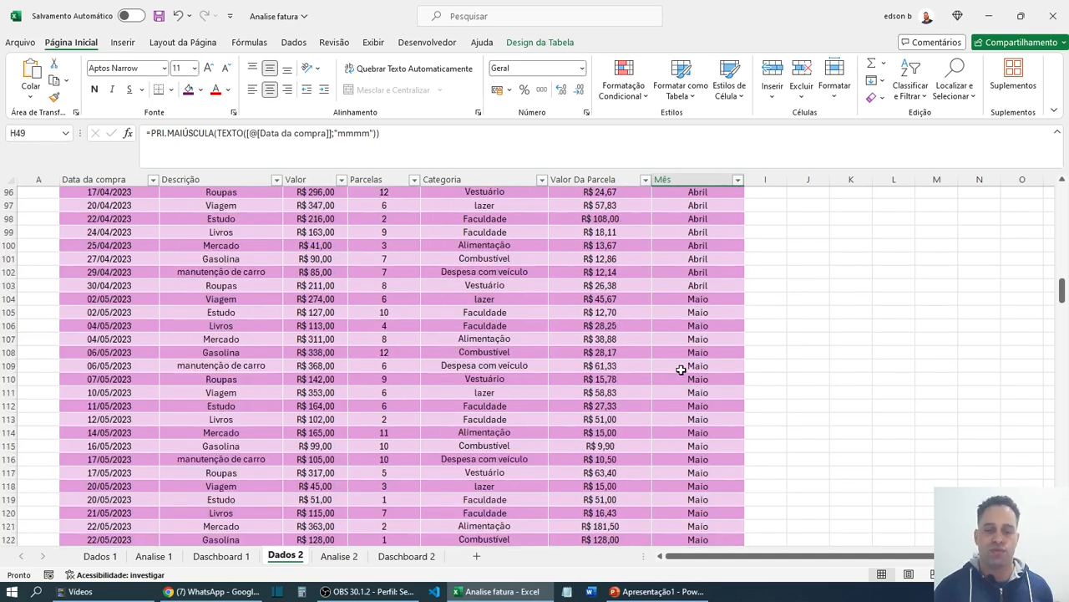
scroll(681, 372, "up", 15)
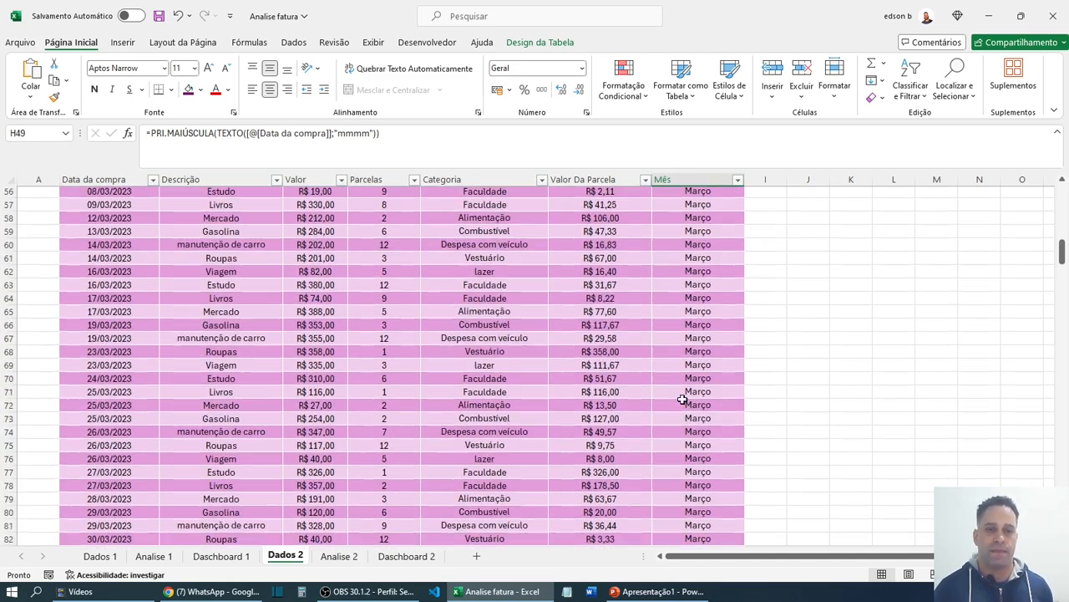
scroll(683, 400, "up", 6)
left_click(687, 179)
scroll(685, 271, "up", 1)
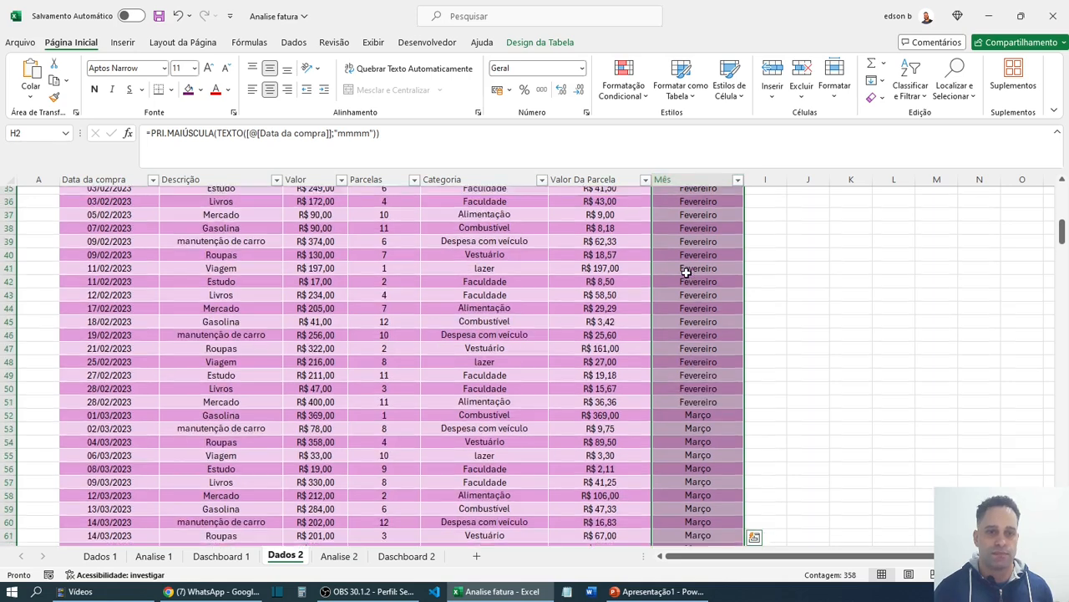
scroll(687, 273, "up", 5)
left_click(576, 269)
scroll(501, 317, "up", 7)
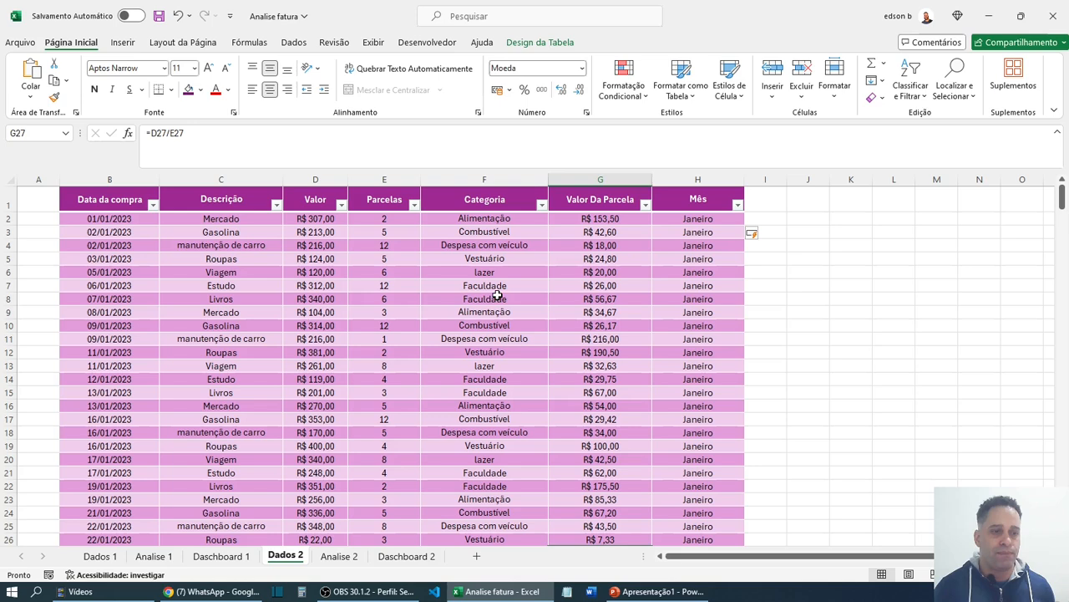
left_click(498, 297)
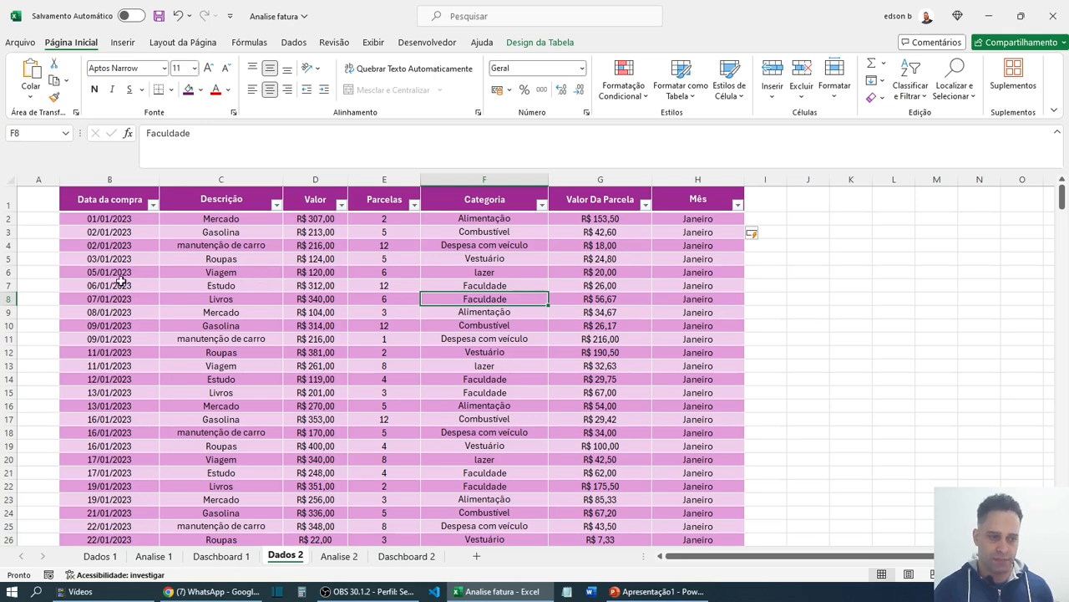
left_click_drag(124, 285, 692, 485)
left_click(429, 342)
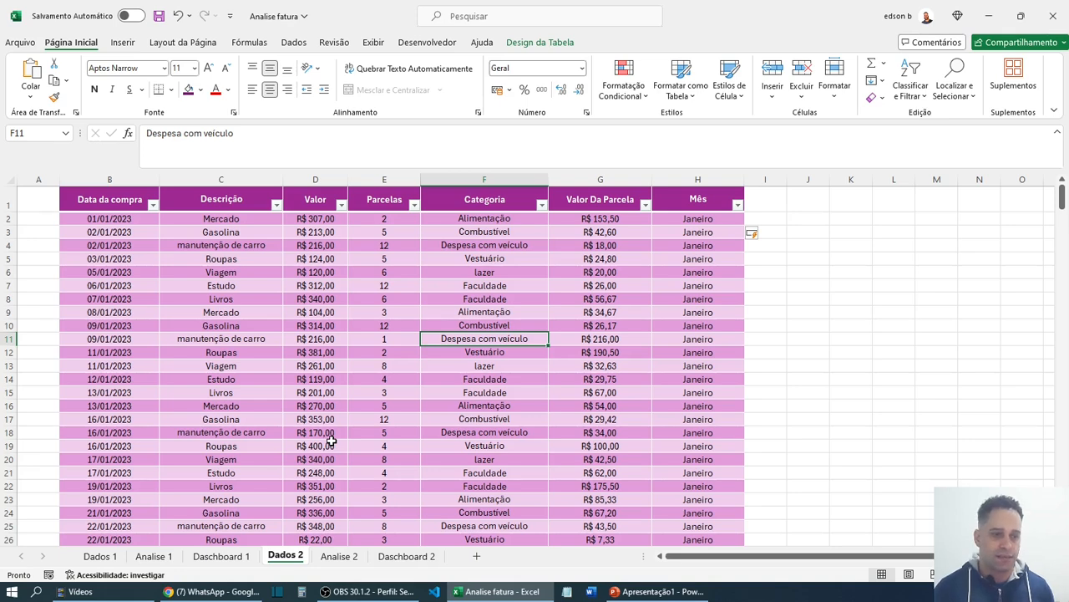
- Hide the Analise 1 sheet and clear the Categoria and Mês slicer filters on Daschboard 1
left_click(203, 560)
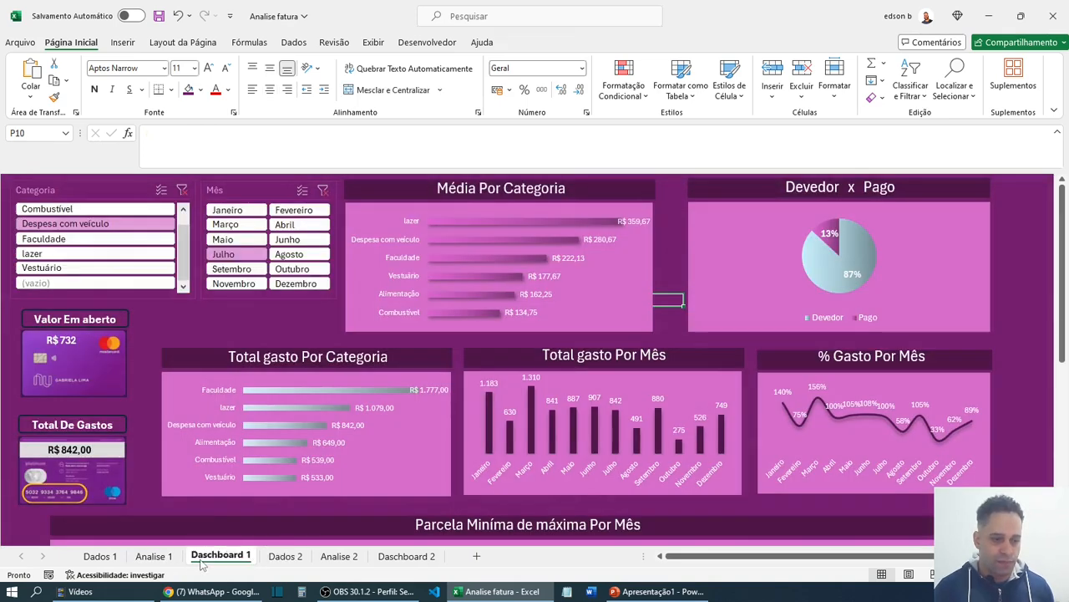
right_click(153, 558)
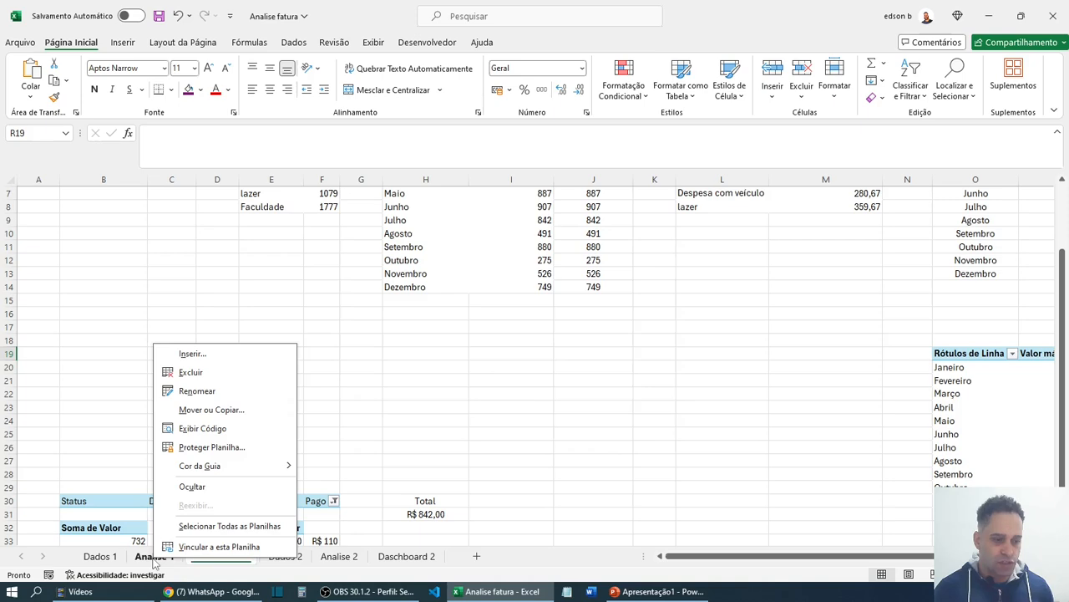
left_click(193, 486)
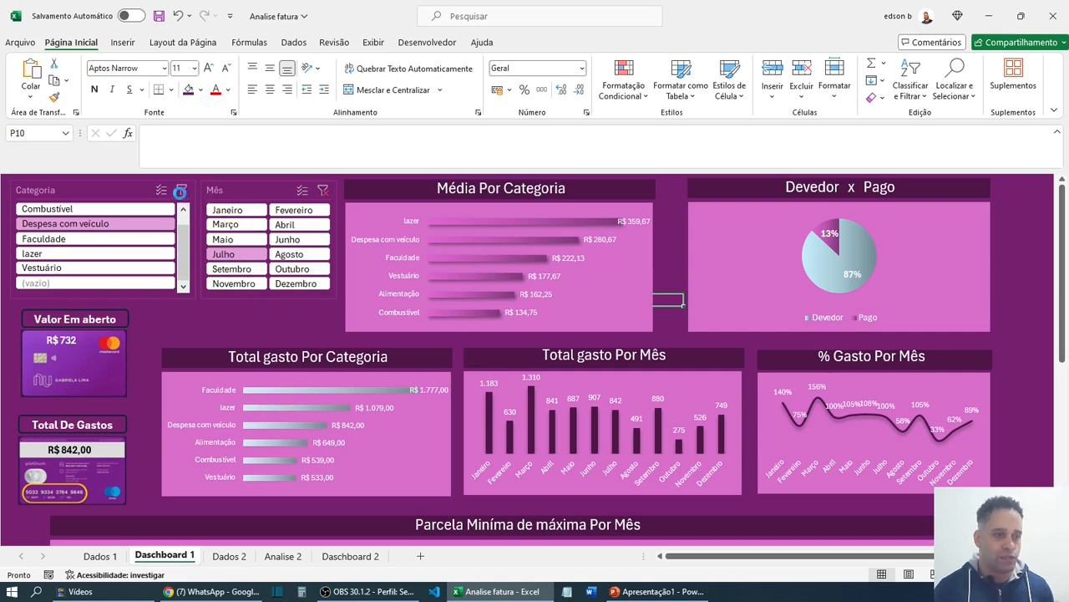
left_click(179, 192)
left_click(323, 190)
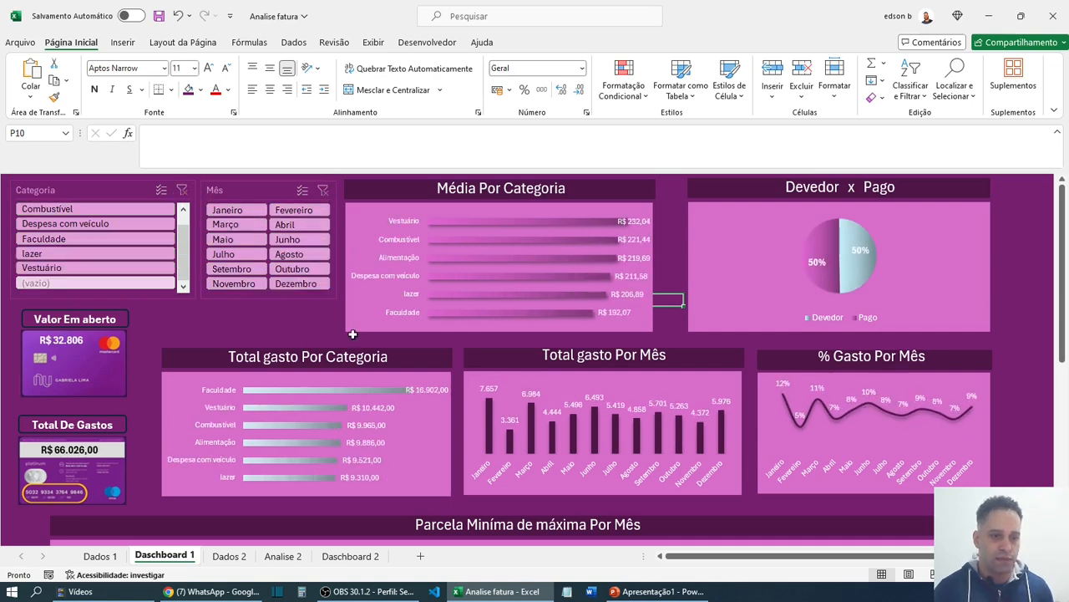
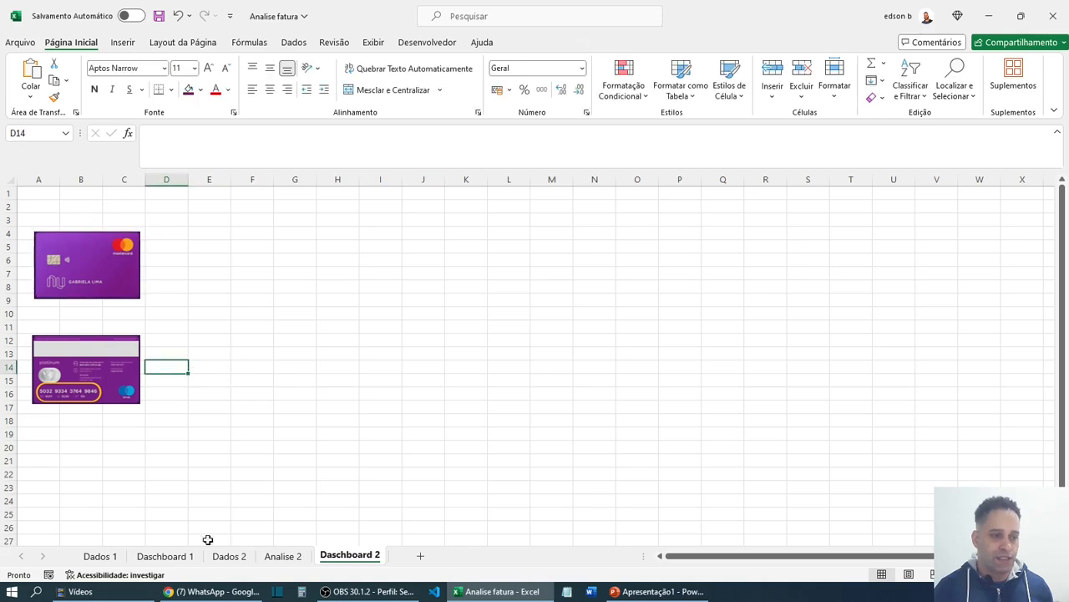
- Filter Daschboard 1 by several categories, ending with Despesa com veículo, to check the linked values on the Valor Em aberto and Total De Gastos cards
left_click(163, 555)
left_click(147, 285)
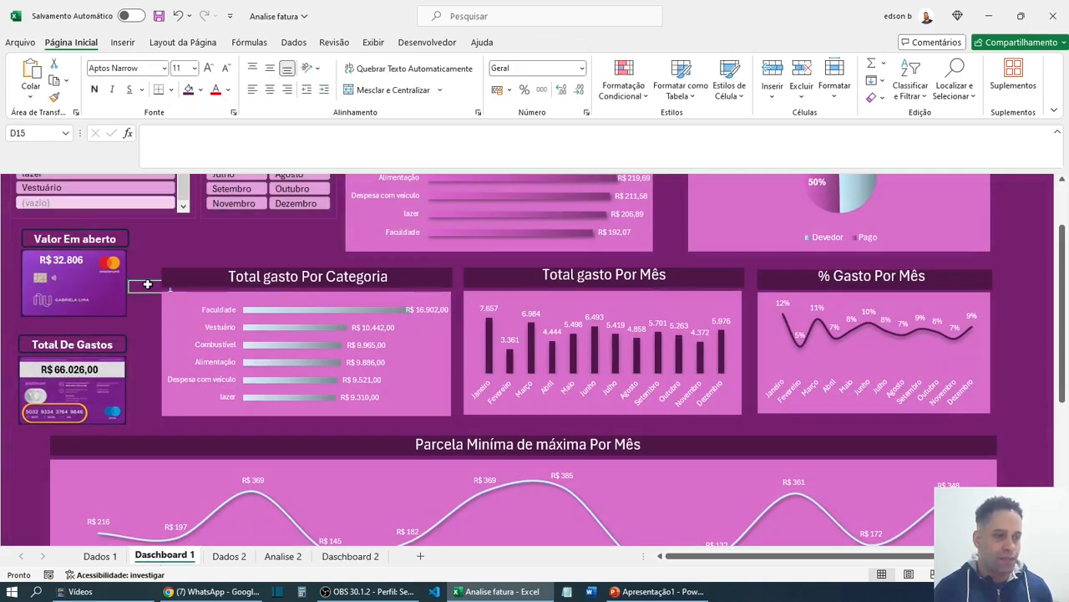
scroll(80, 279, "up", 3)
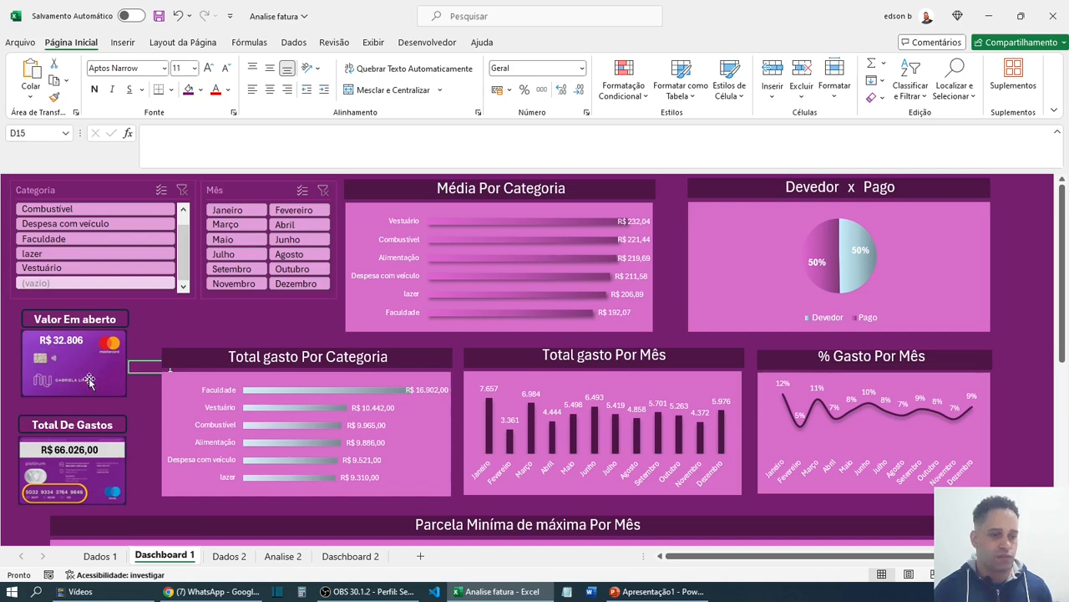
scroll(84, 376, "down", 2)
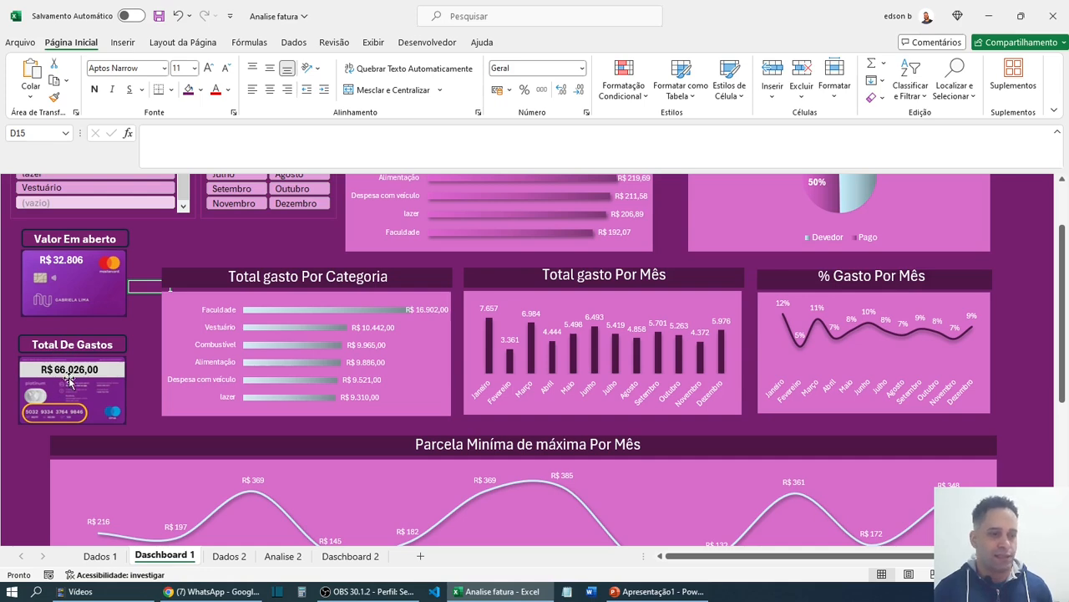
scroll(84, 378, "up", 2)
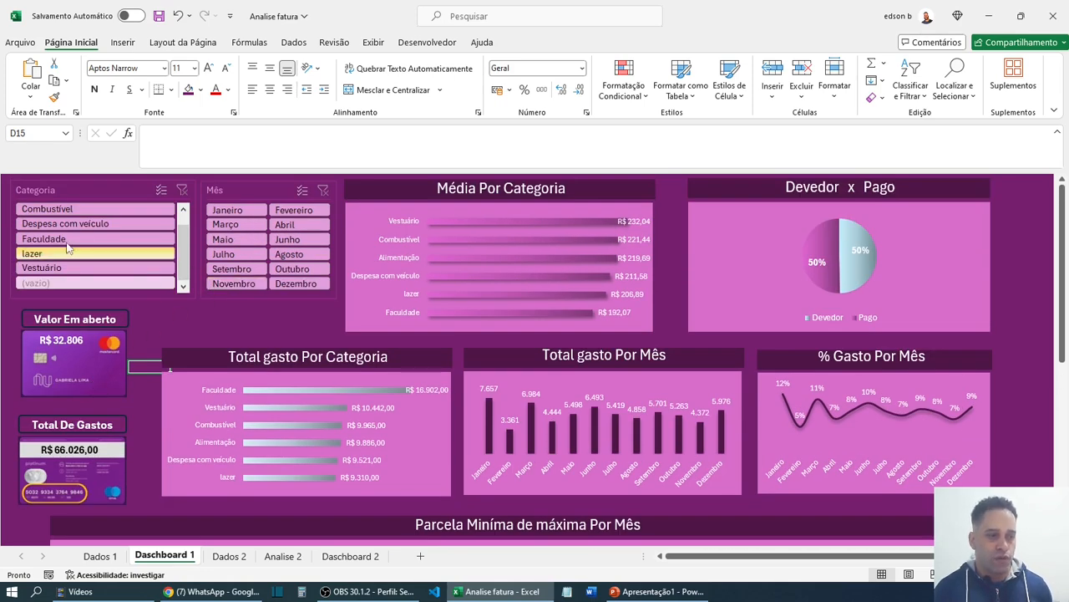
left_click(59, 209)
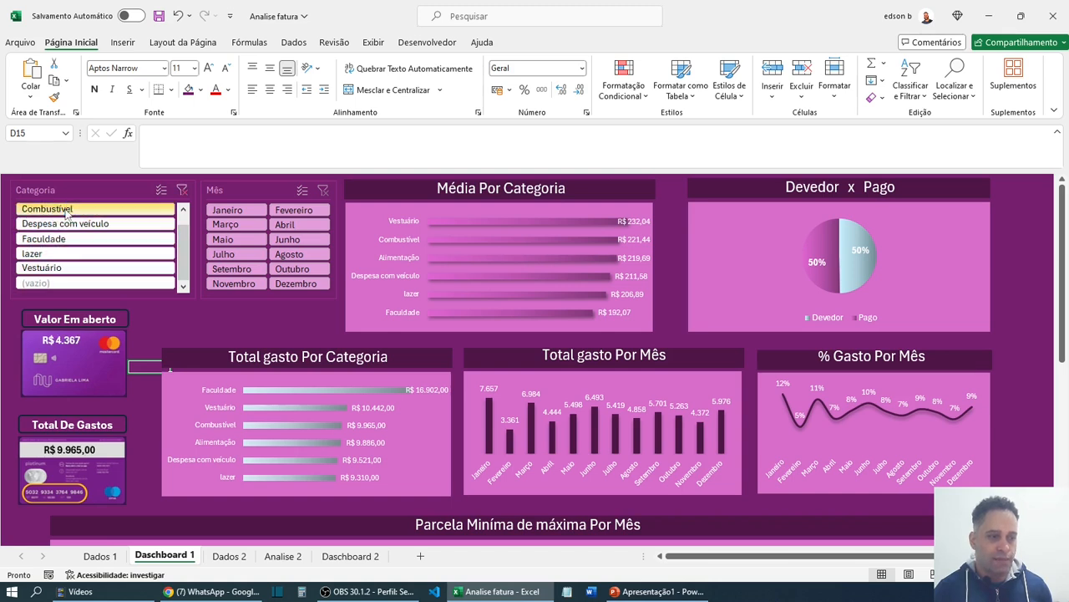
left_click(59, 238)
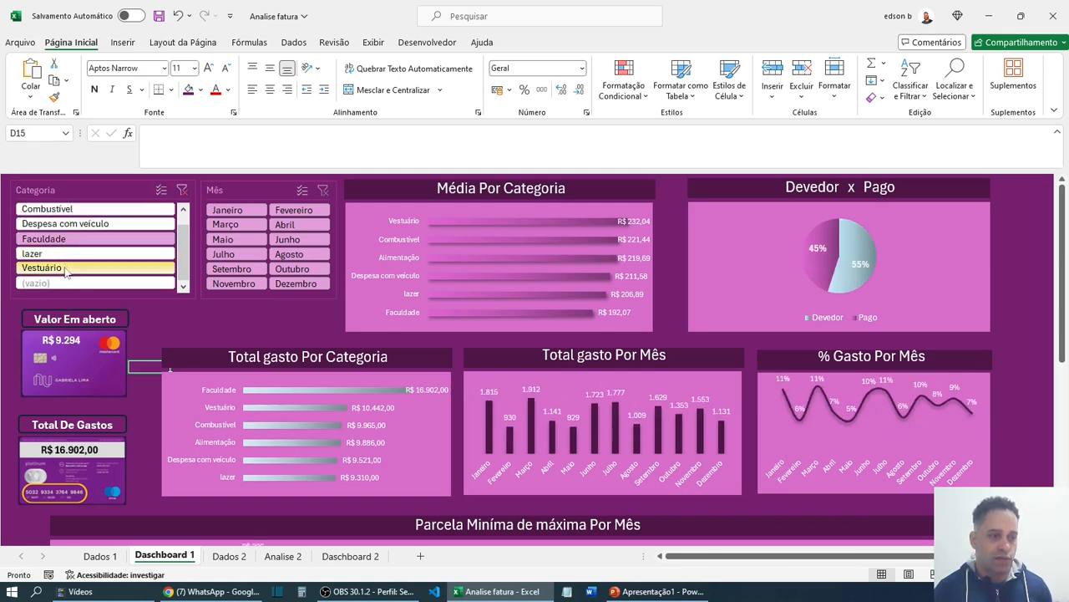
left_click(64, 268)
left_click(72, 240)
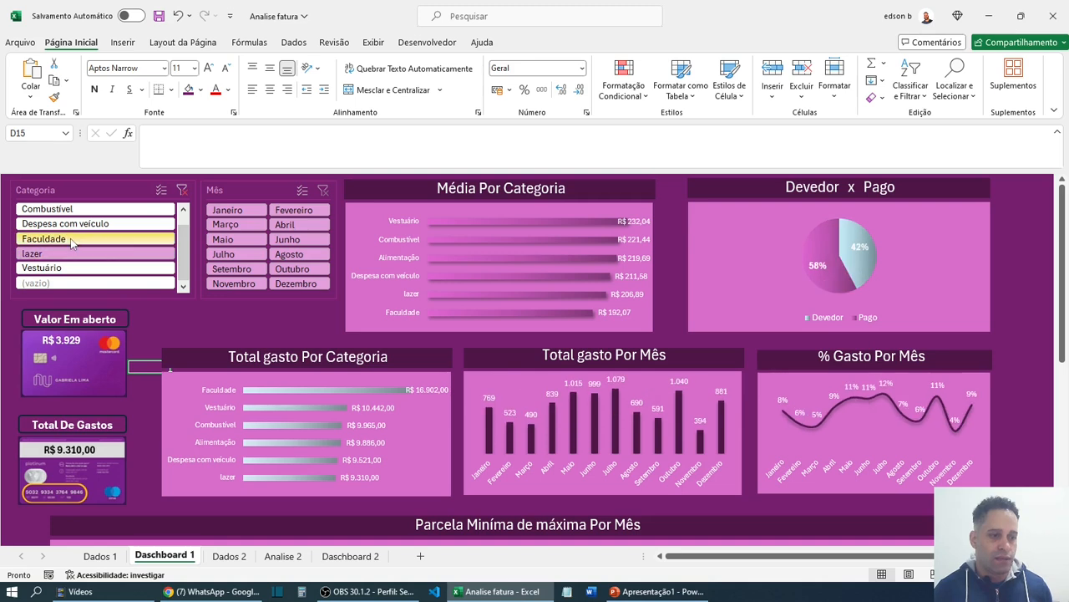
left_click(72, 224)
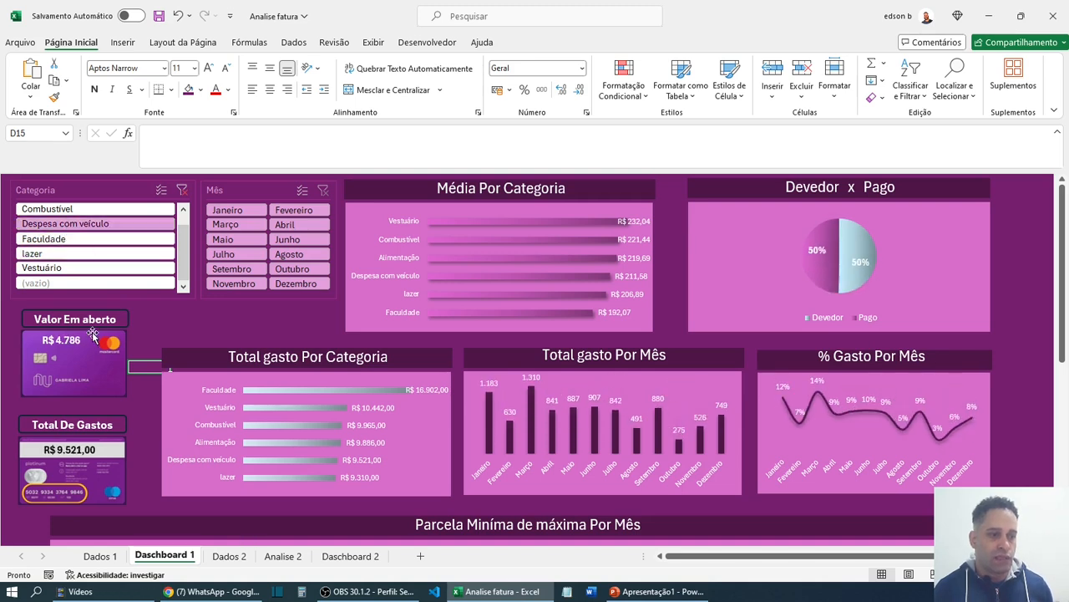
left_click(72, 343)
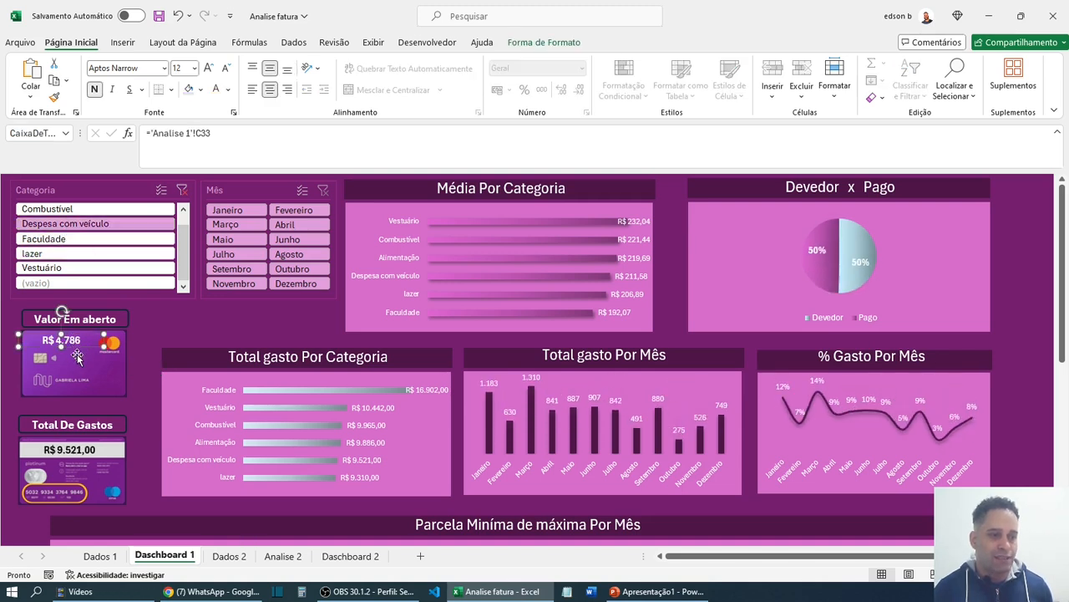
left_click(140, 342)
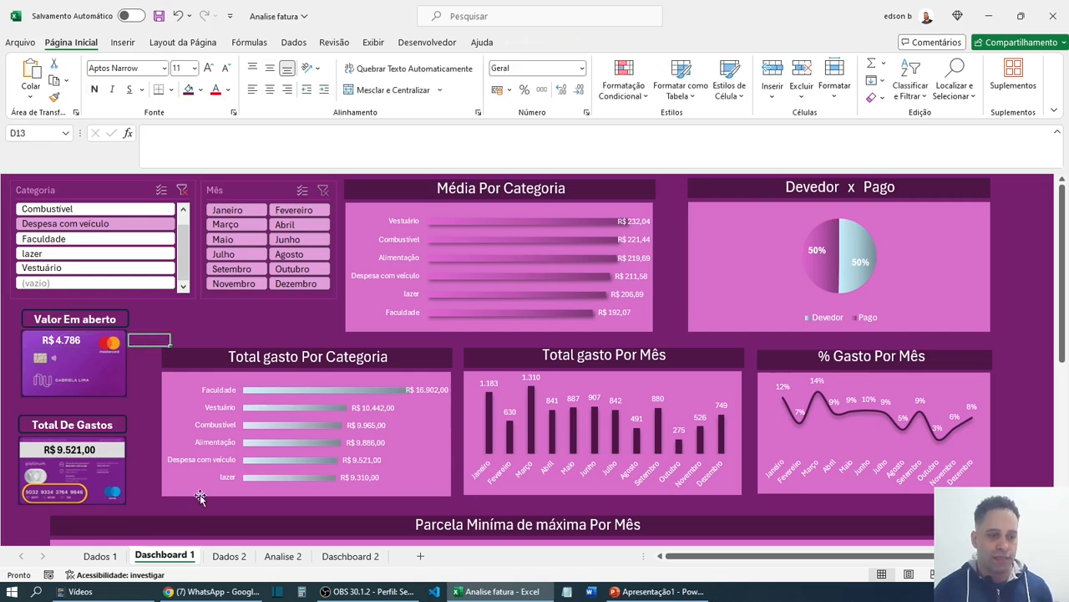
- Insert an empty text box on Daschboard 2 across the upper part of the front card image, beside the Mastercard logo
left_click(276, 557)
left_click(336, 559)
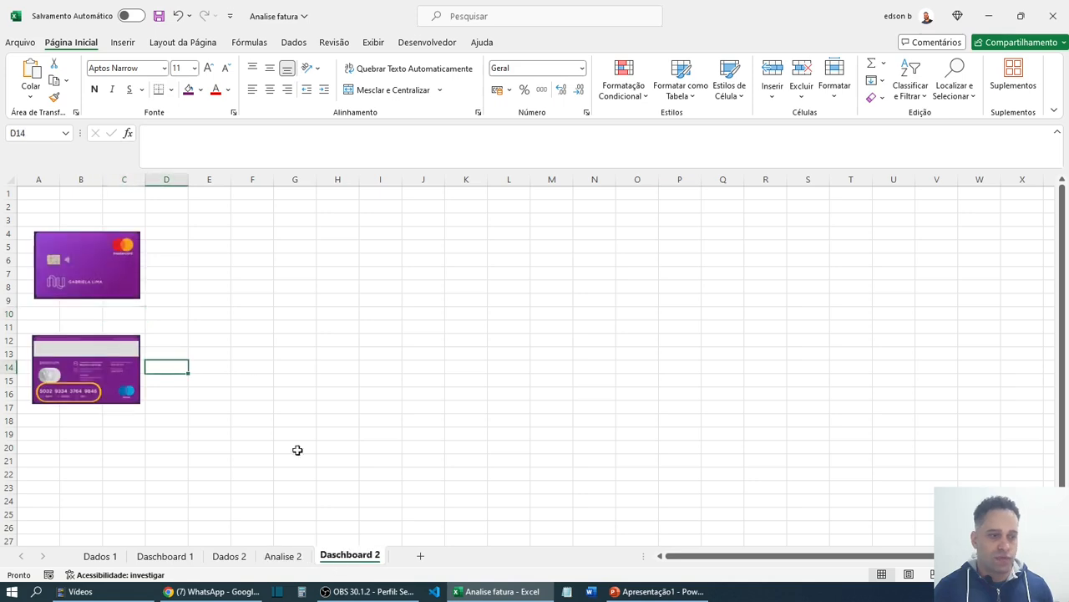
left_click(123, 46)
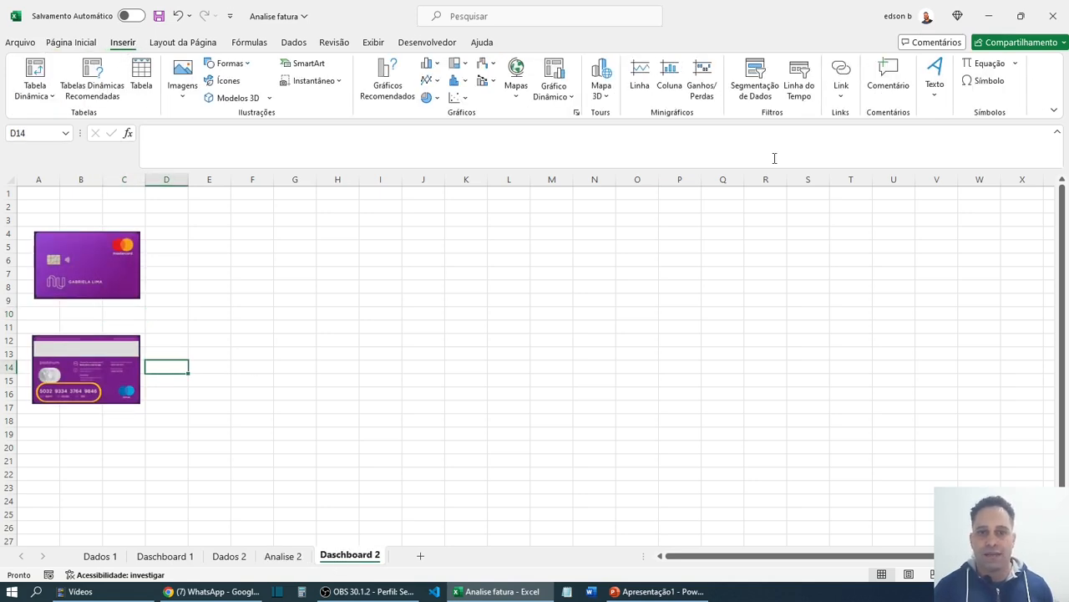
left_click(937, 94)
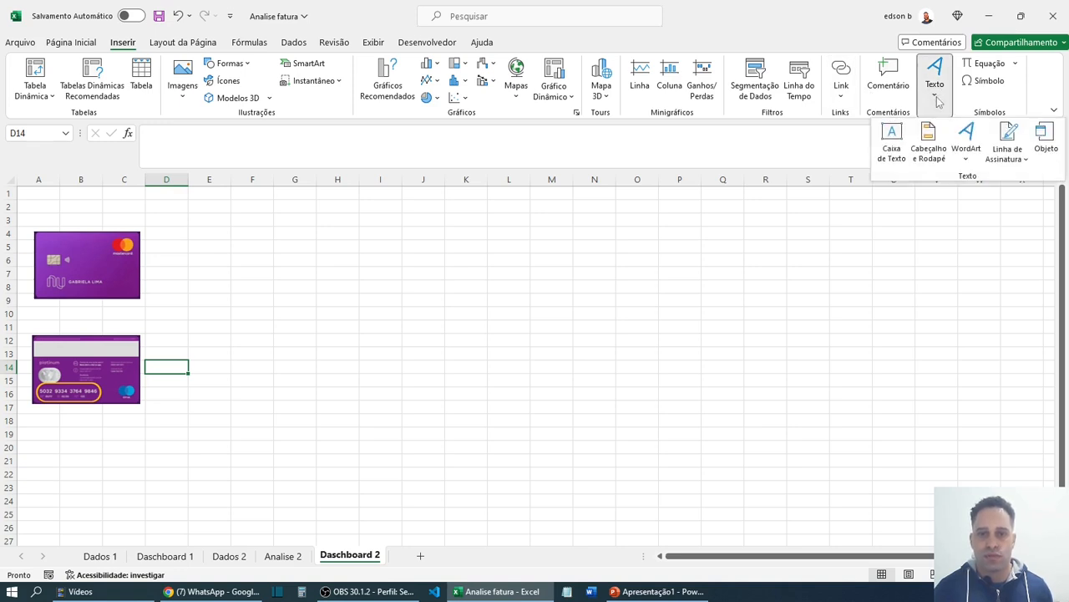
left_click(893, 135)
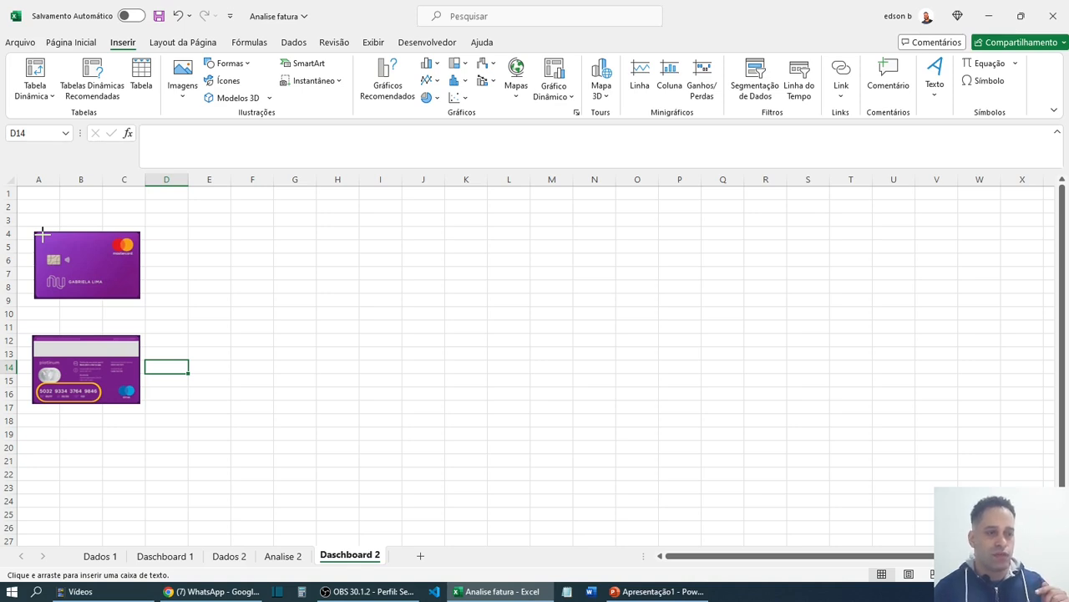
left_click_drag(43, 237, 93, 247)
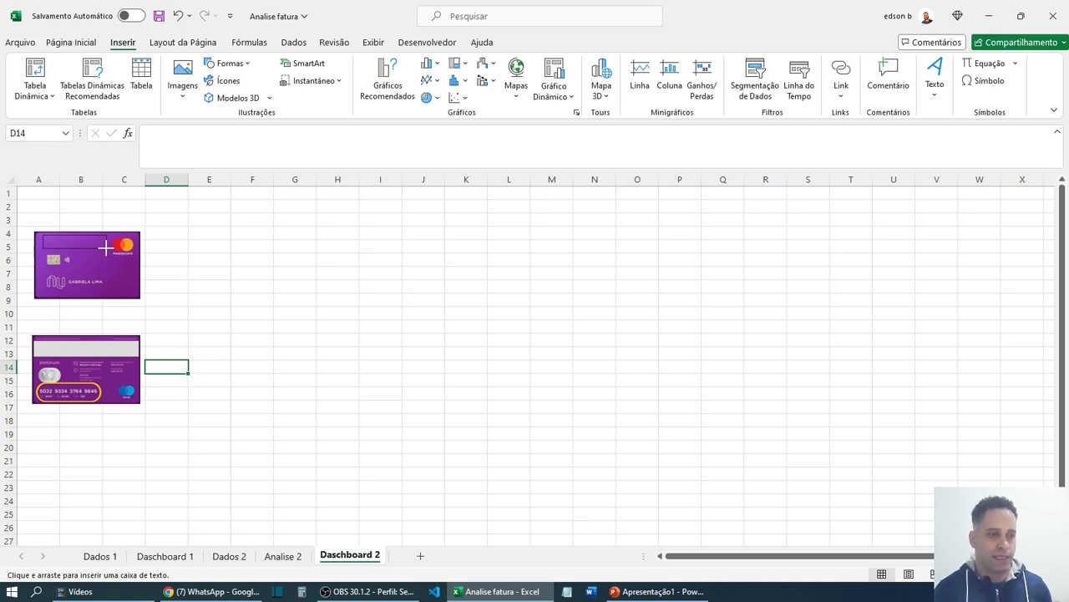
left_click_drag(105, 247, 107, 248)
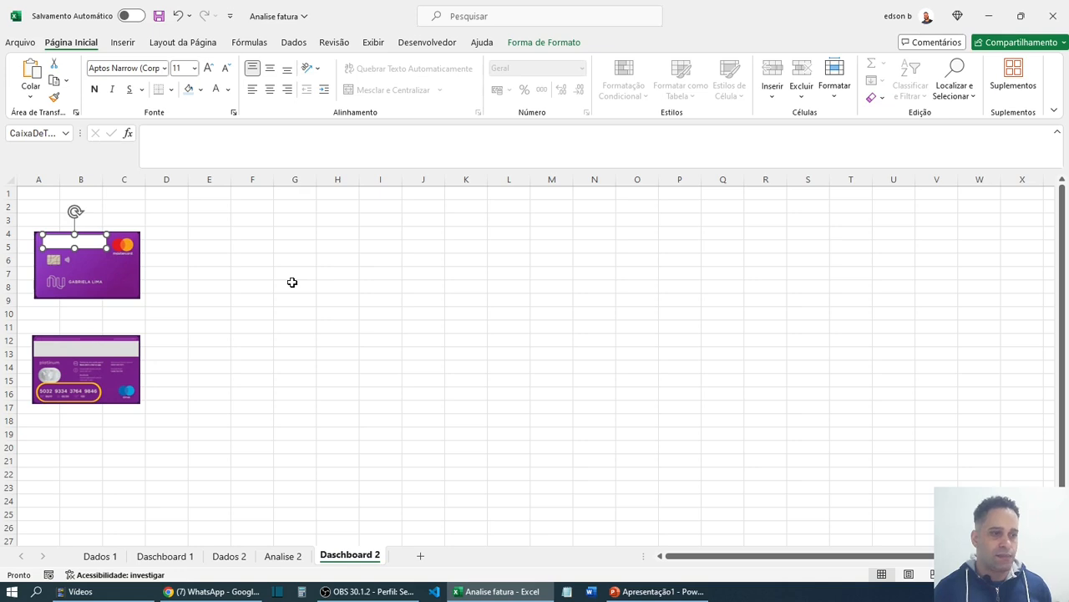
left_click(291, 281)
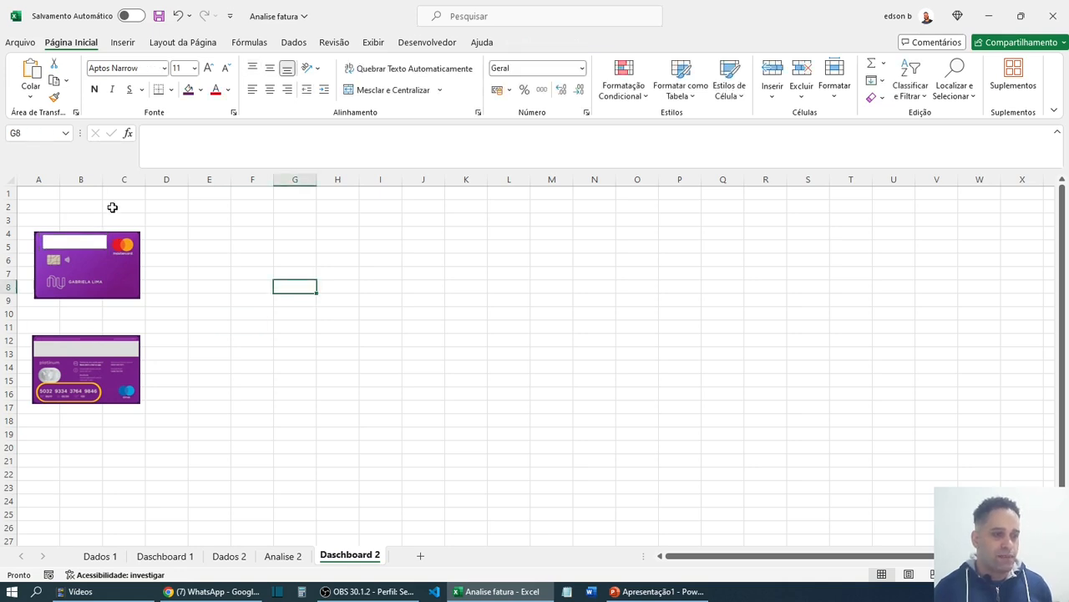
- Duplicate the front card's text box, place the copy over the grey strip of the back card image and widen it to fit
left_click(74, 250)
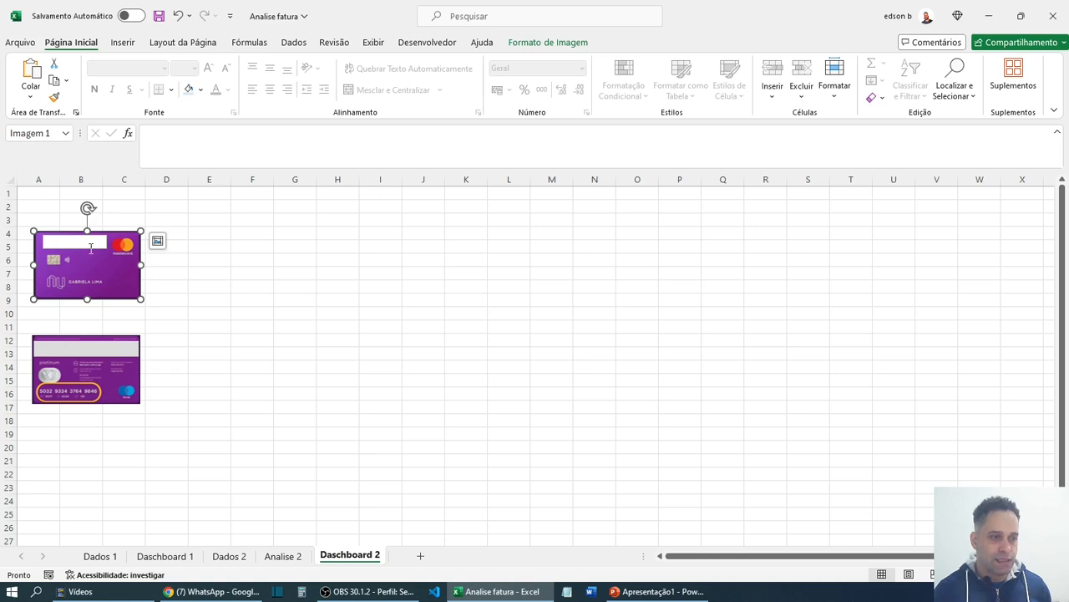
left_click(210, 299)
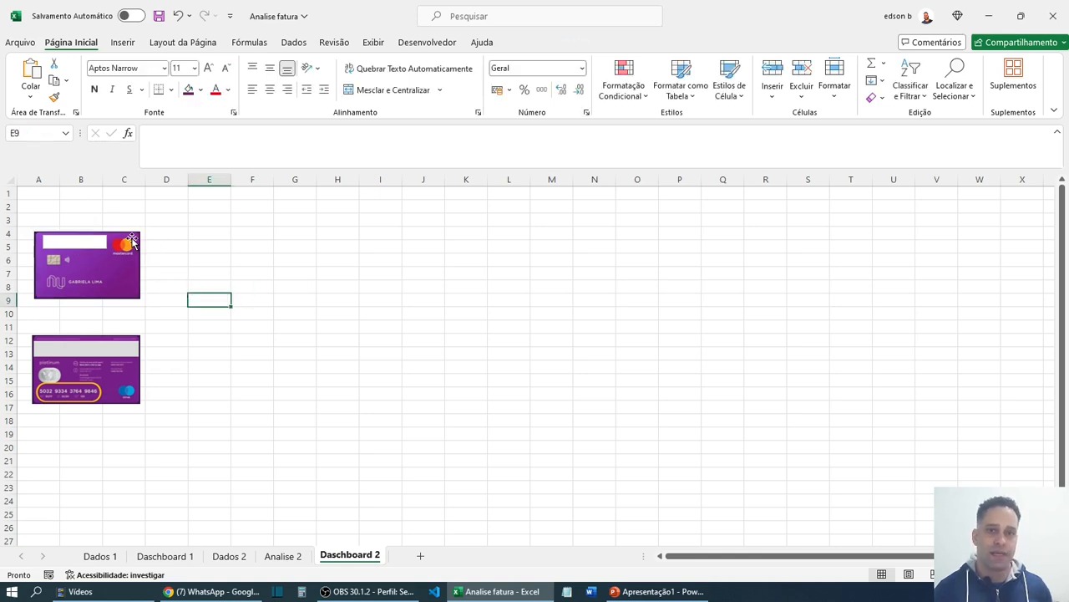
left_click(90, 252)
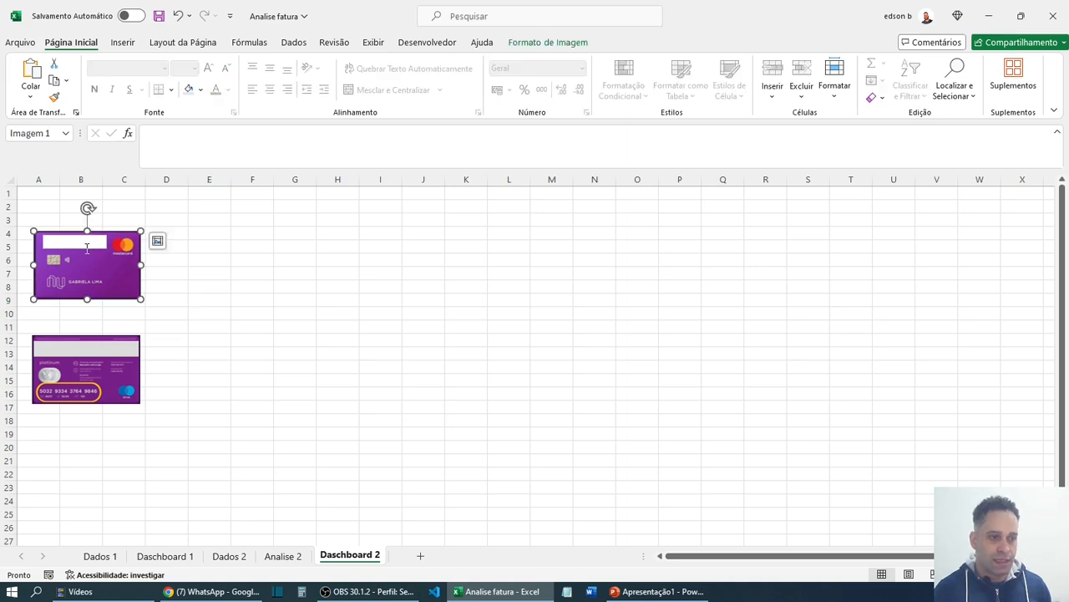
left_click(86, 248)
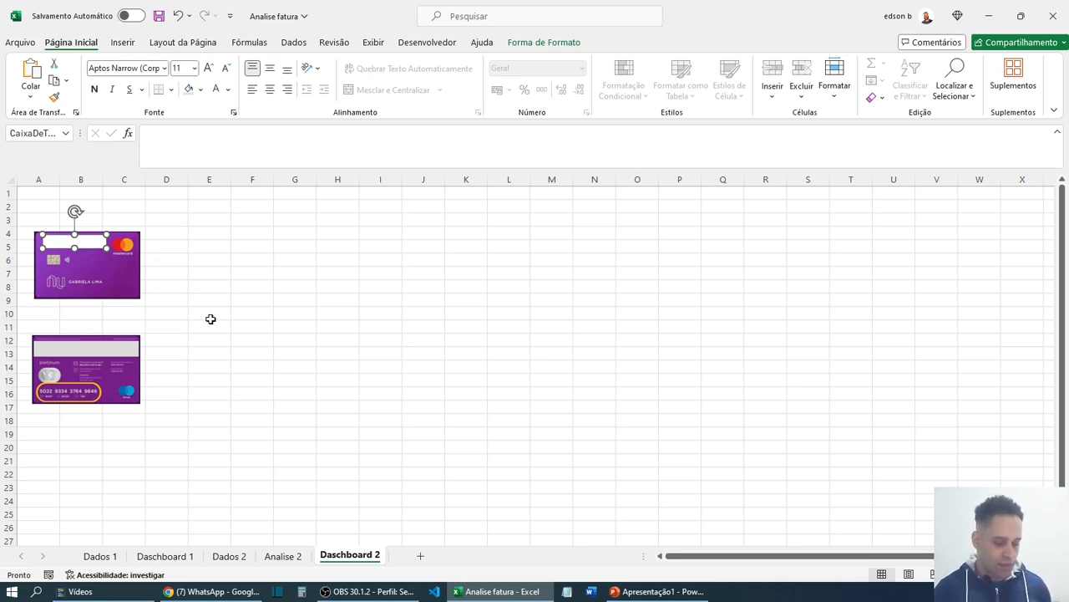
key("ctrl+d")
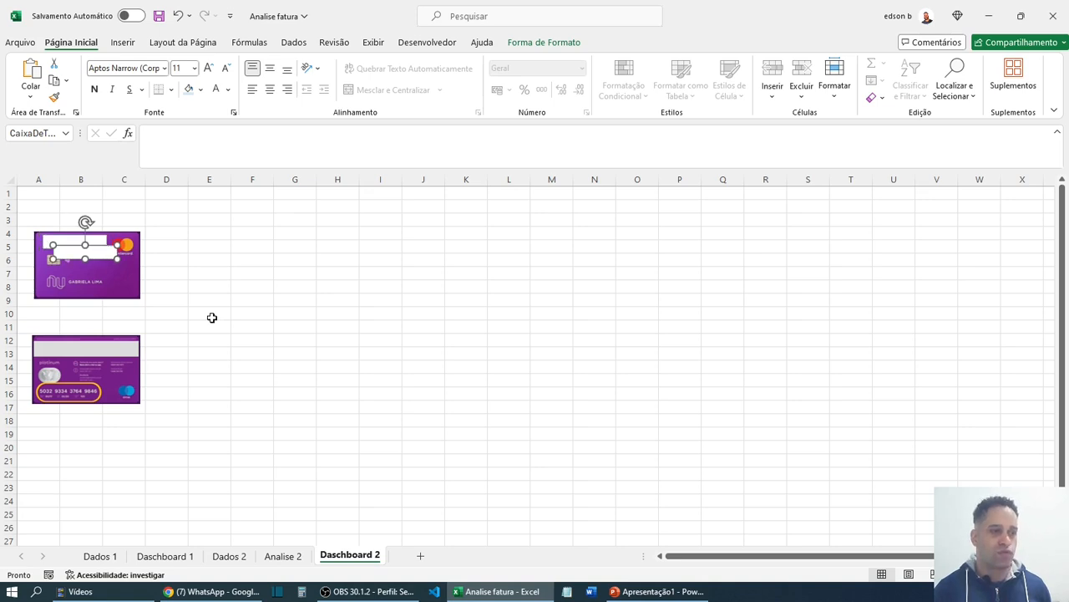
left_click_drag(95, 261, 134, 355)
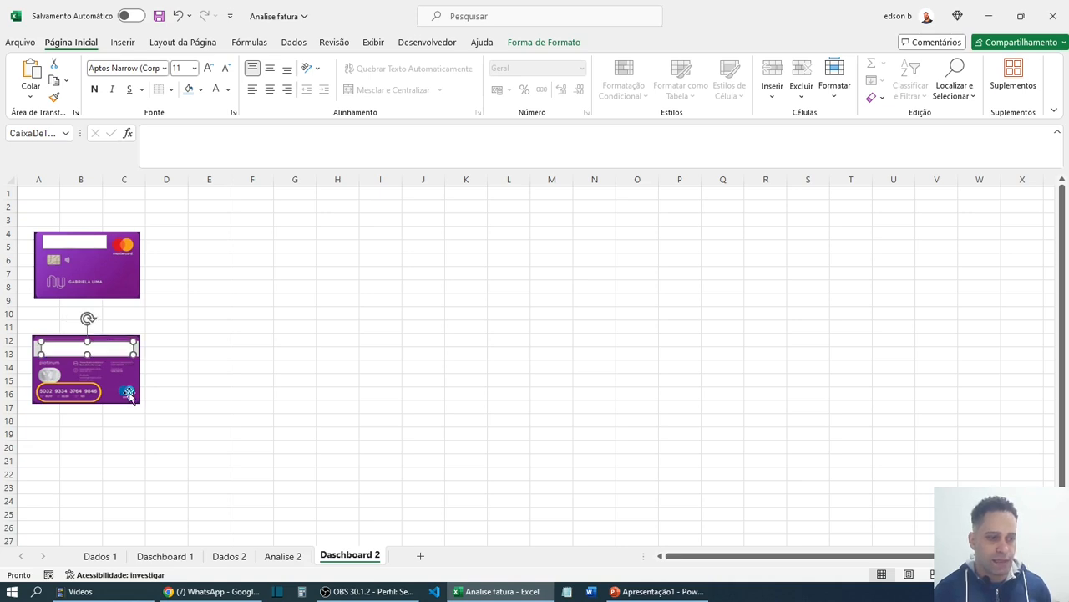
left_click(203, 365)
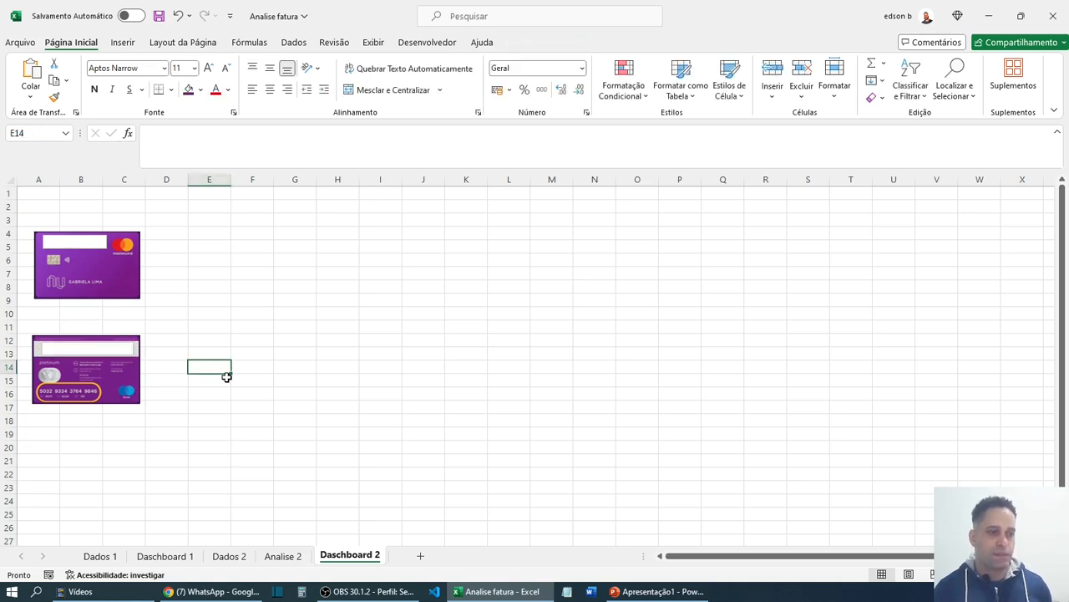
- Clear the Categoria slicer filter on Daschboard 1
left_click(103, 349)
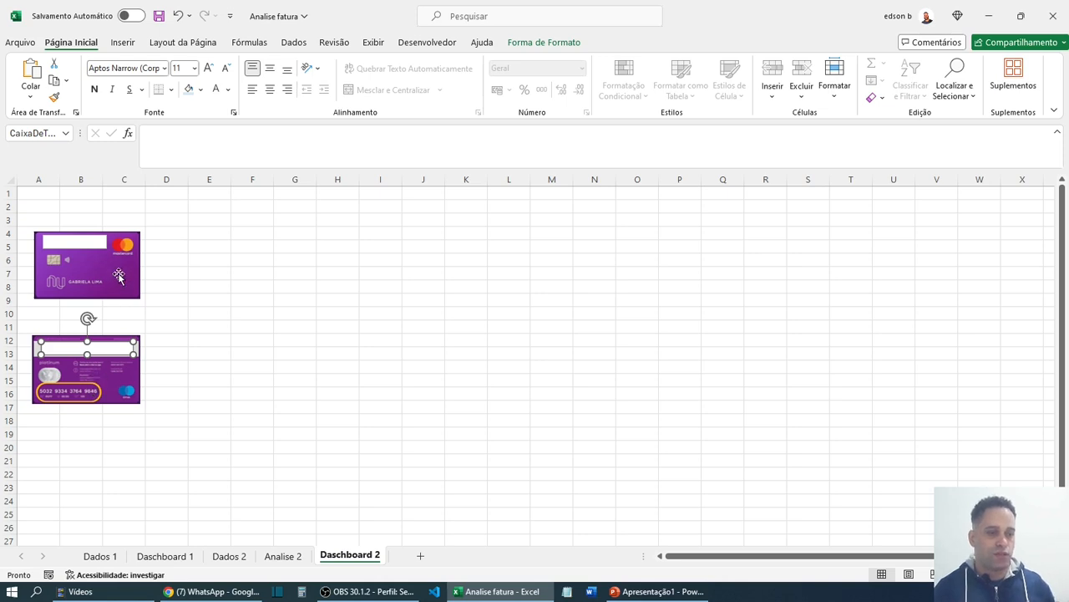
left_click(92, 245)
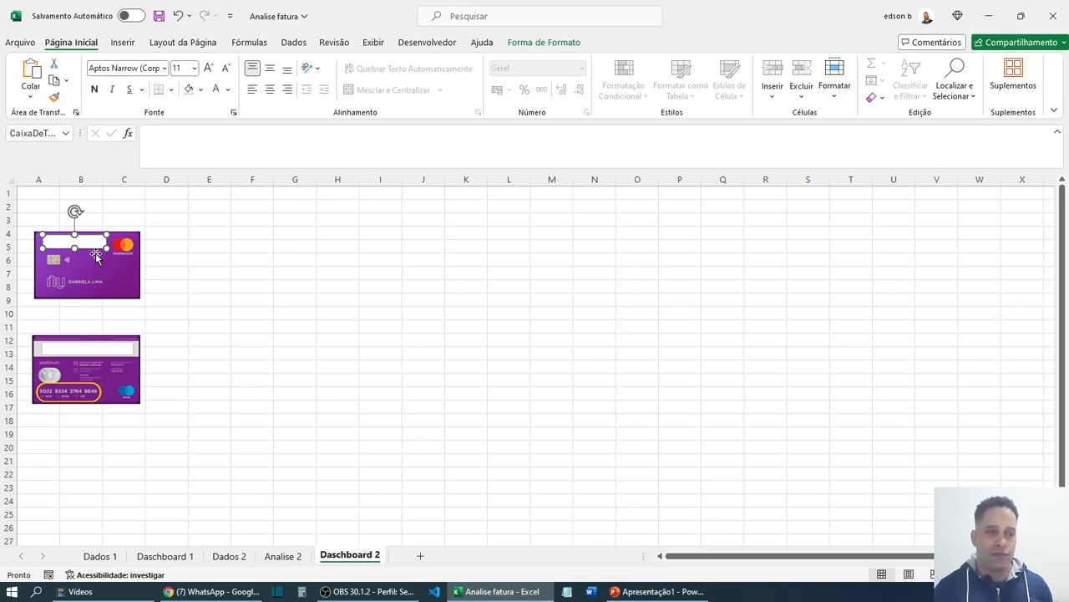
left_click(165, 555)
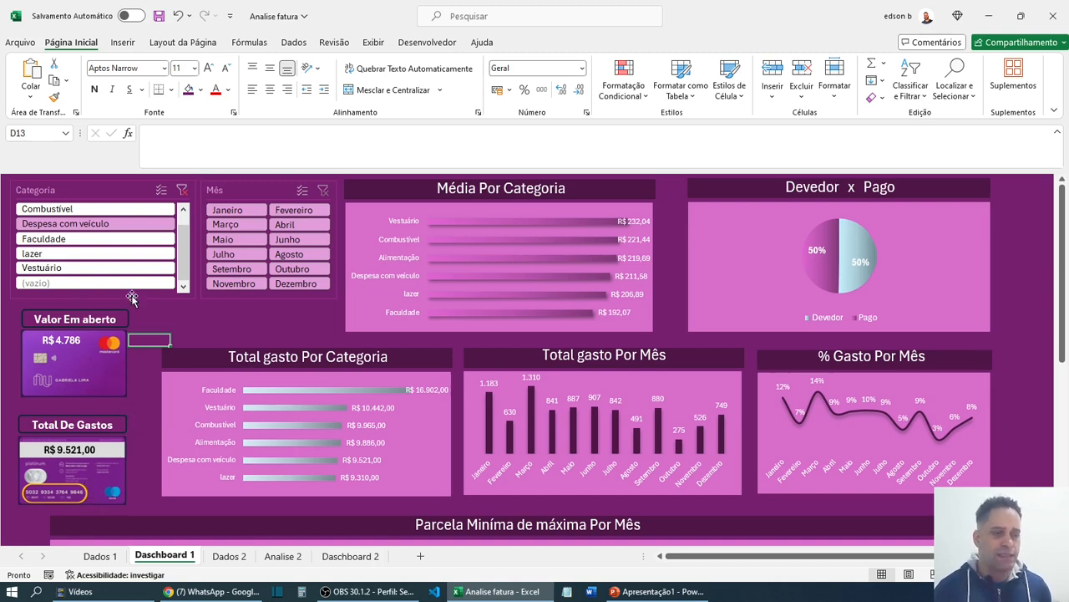
left_click(182, 190)
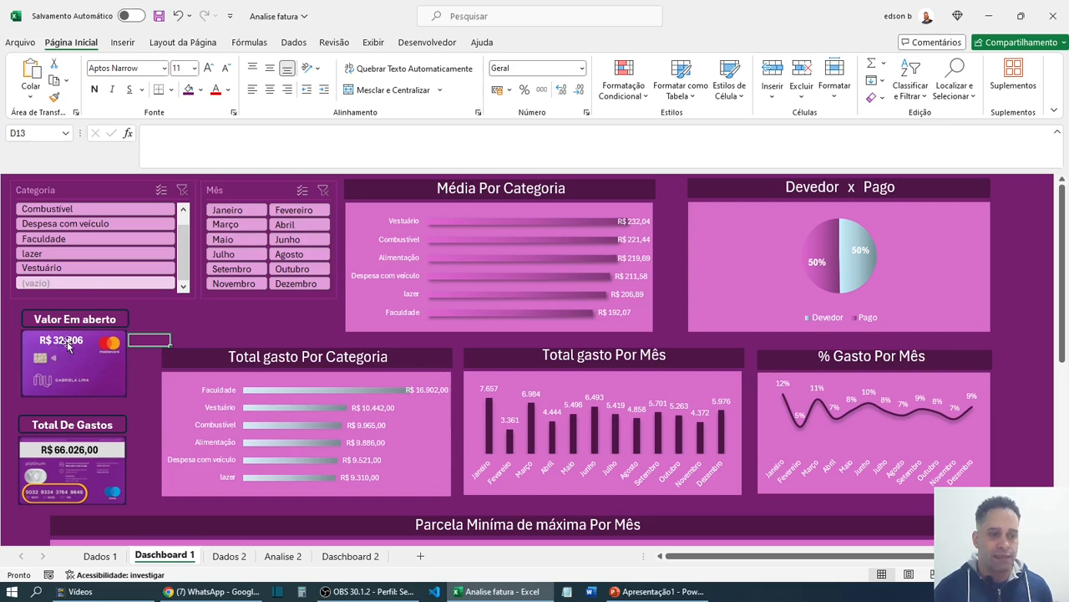
- Start a pivot table from the purchases table on the Dados 2 sheet, using its table range as the source
left_click(233, 560)
left_click(331, 336)
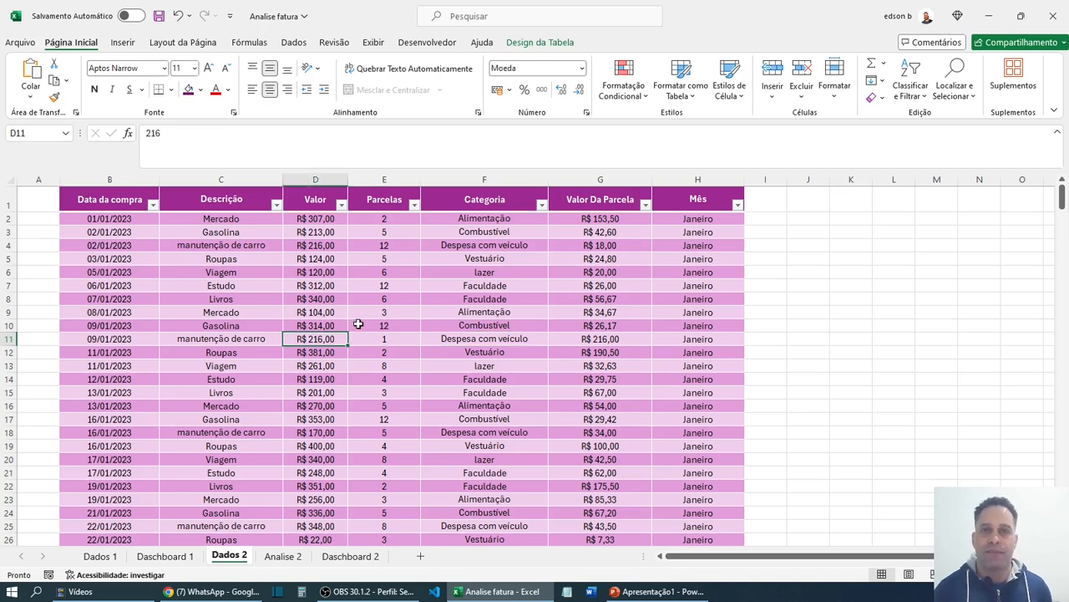
left_click(246, 299)
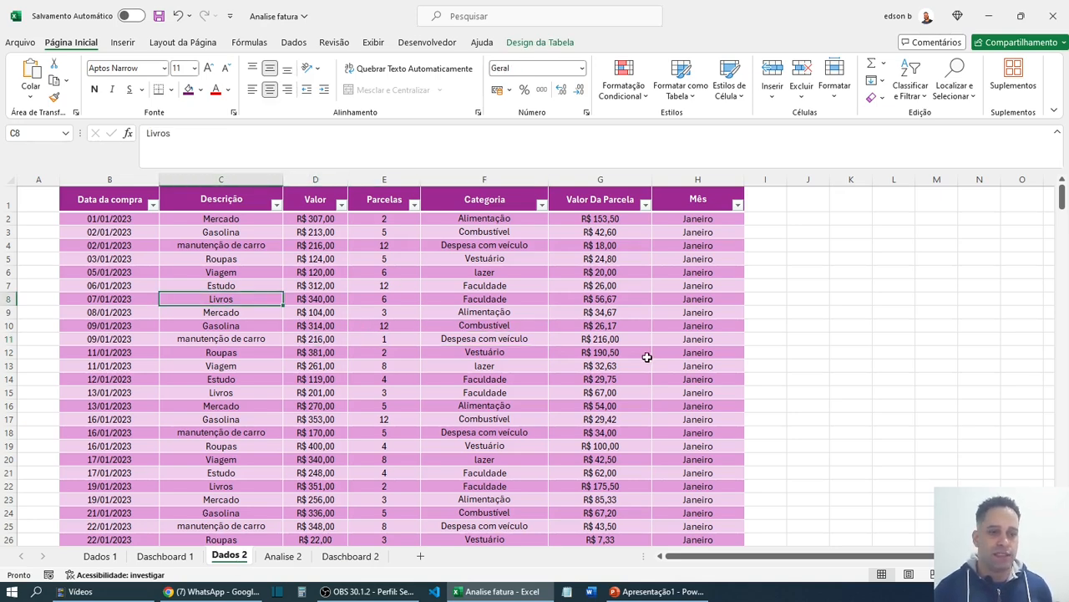
left_click(469, 342)
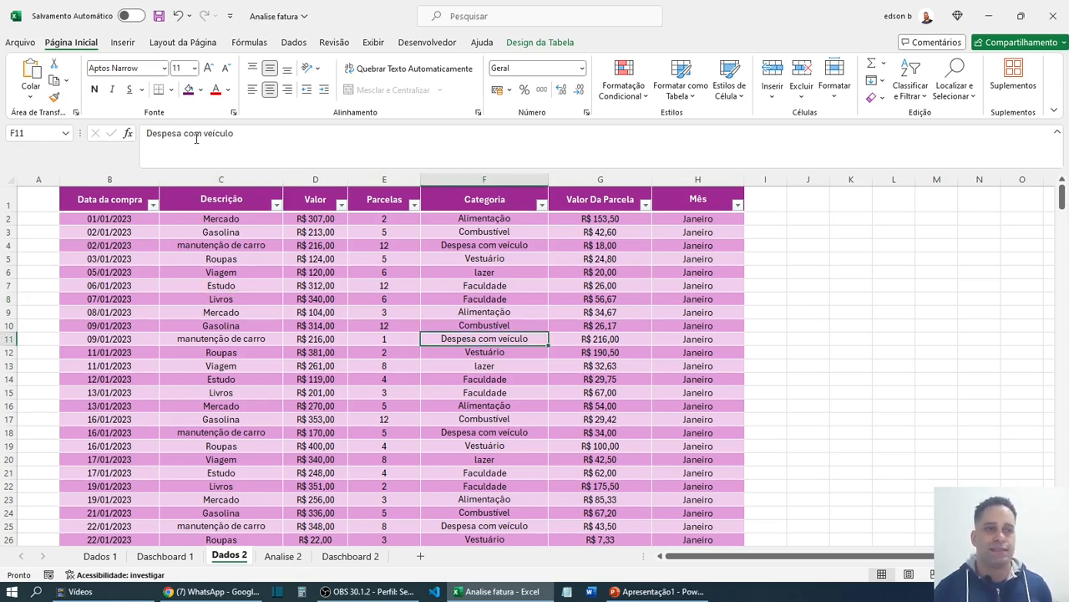
left_click(122, 42)
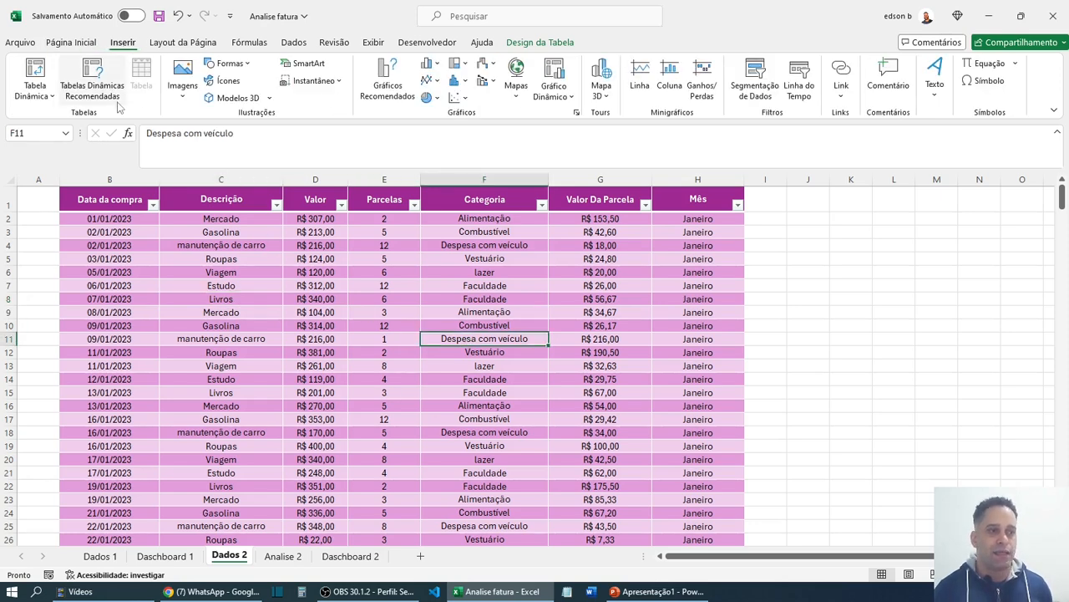
left_click(49, 97)
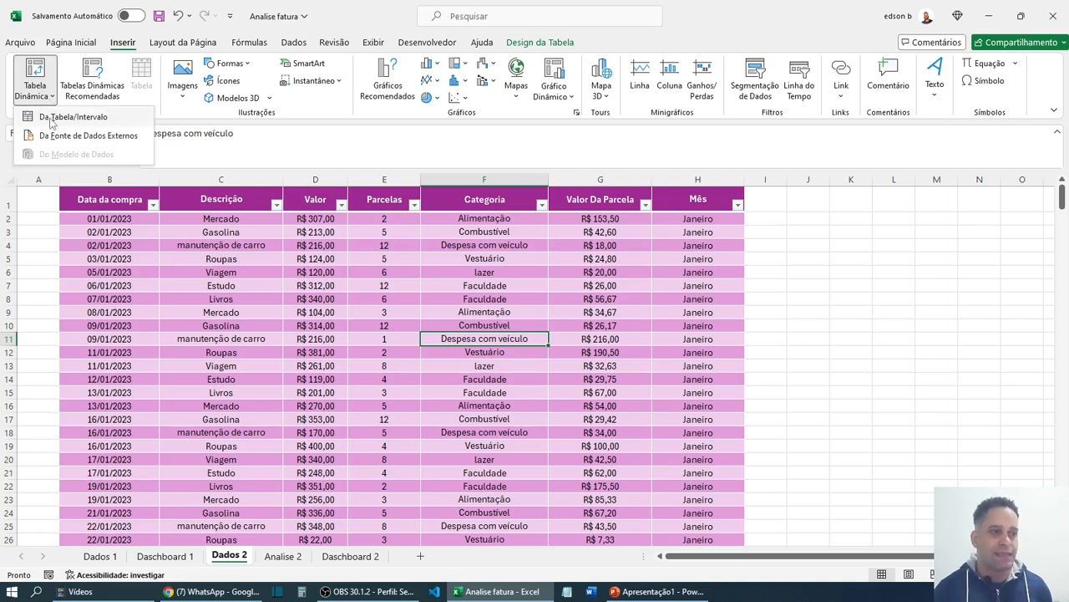
left_click(54, 118)
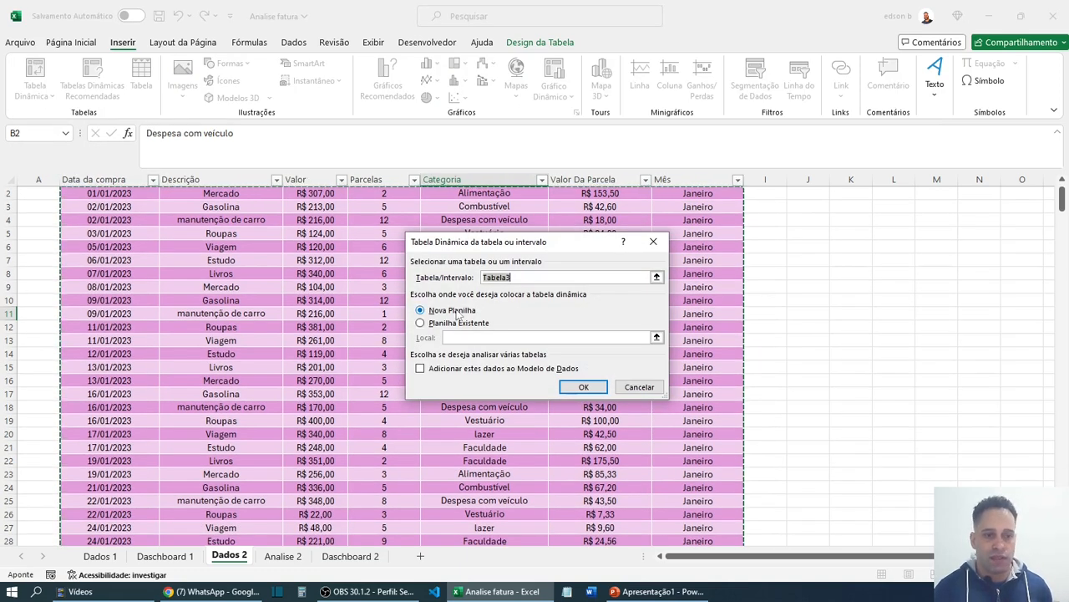
- Place the pivot table on the existing Analise 2 sheet at cell B3 and create it
left_click_drag(508, 249, 410, 264)
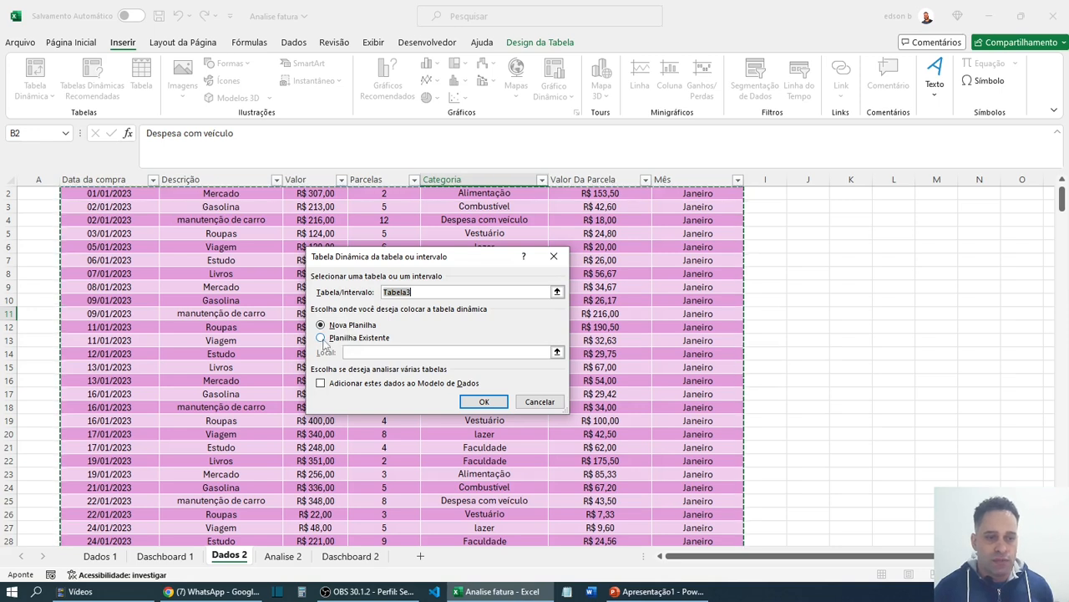
left_click(321, 338)
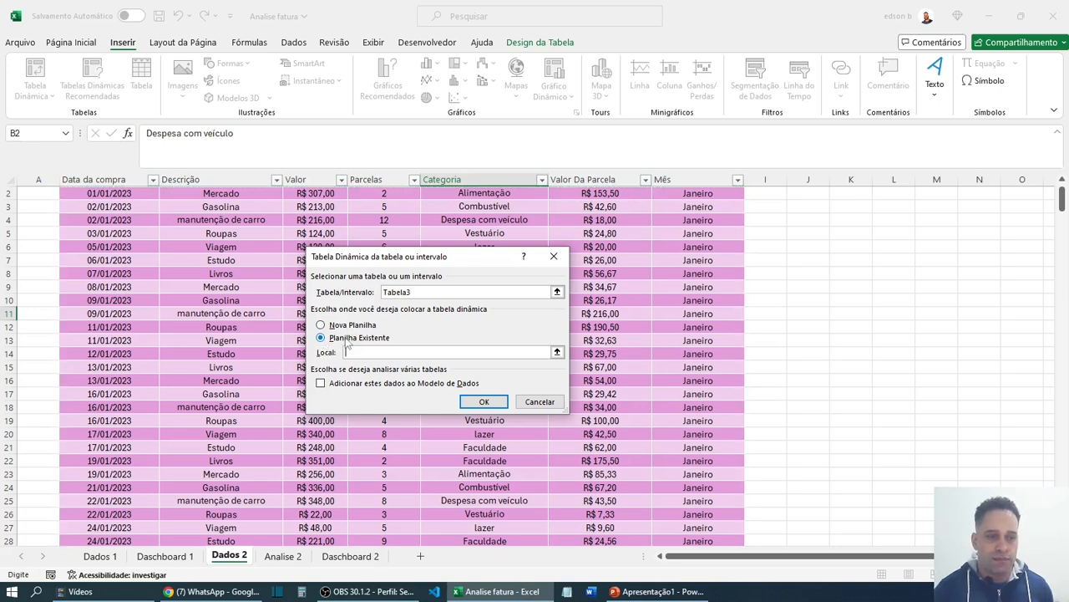
left_click(556, 352)
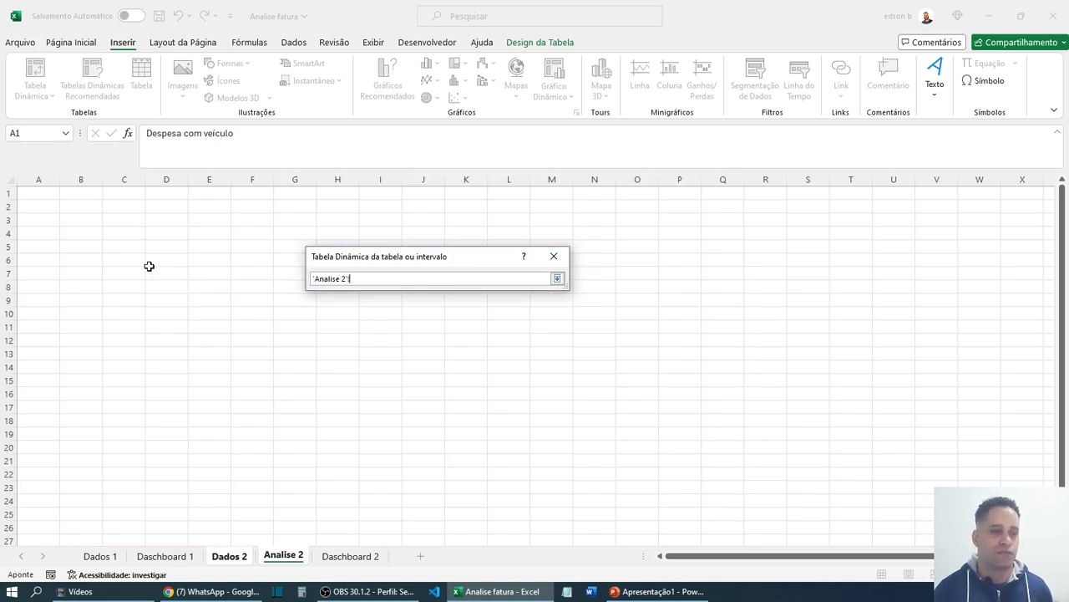
left_click(74, 220)
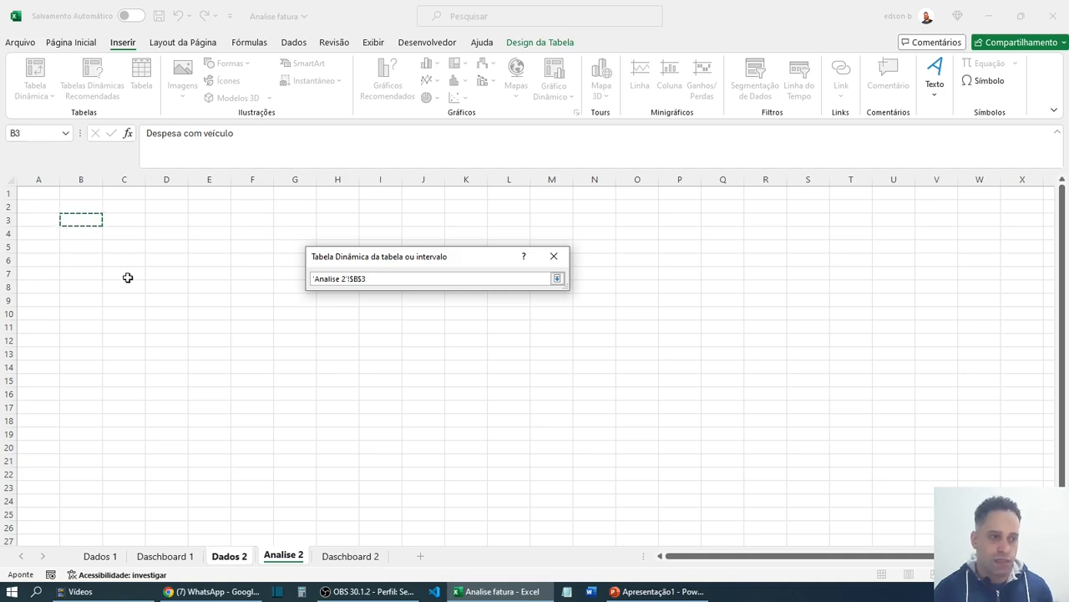
key("Return")
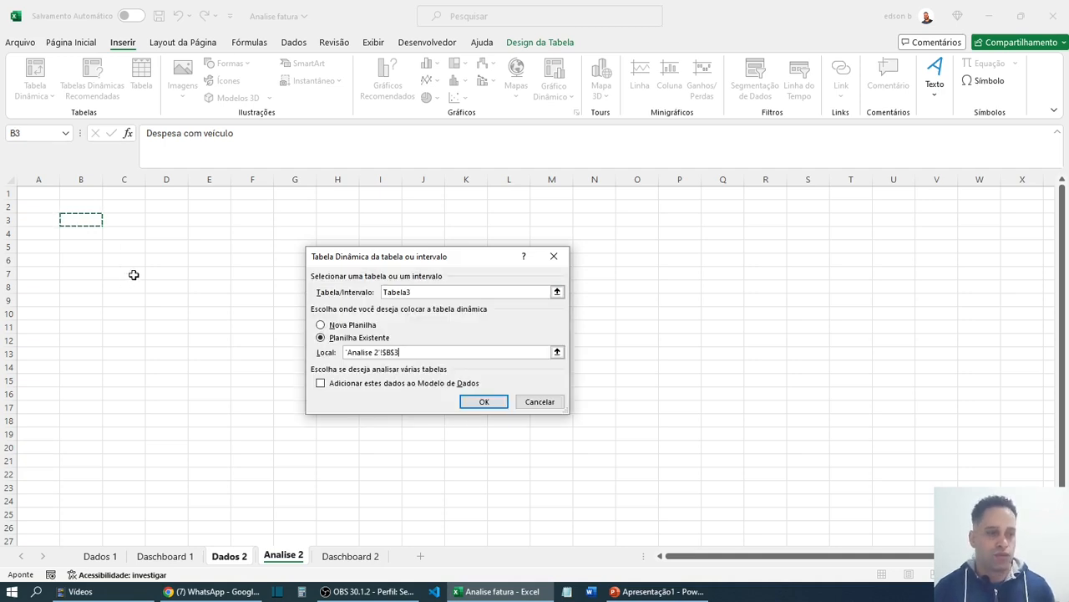
key("Return")
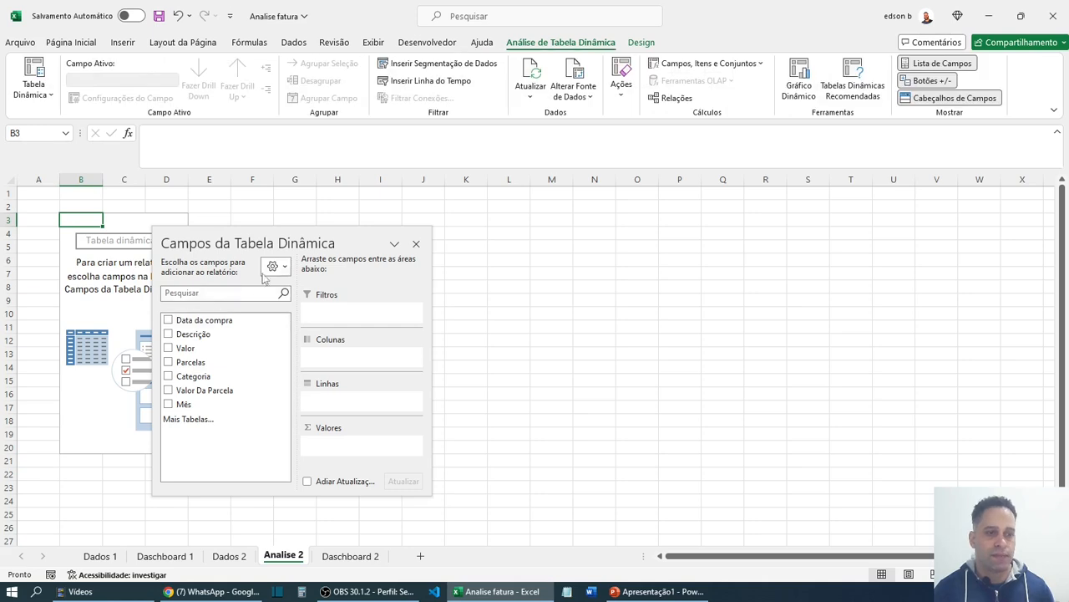
- Hide the field list of the empty pivot table on Analise 2 and show it again beside the table
left_click_drag(276, 241, 915, 231)
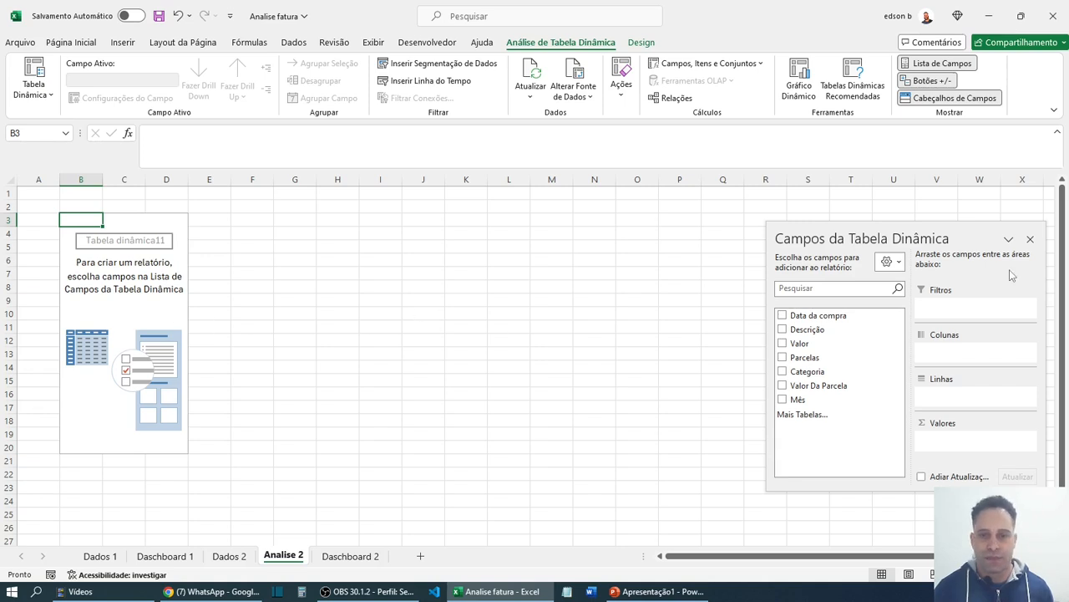
left_click(1030, 239)
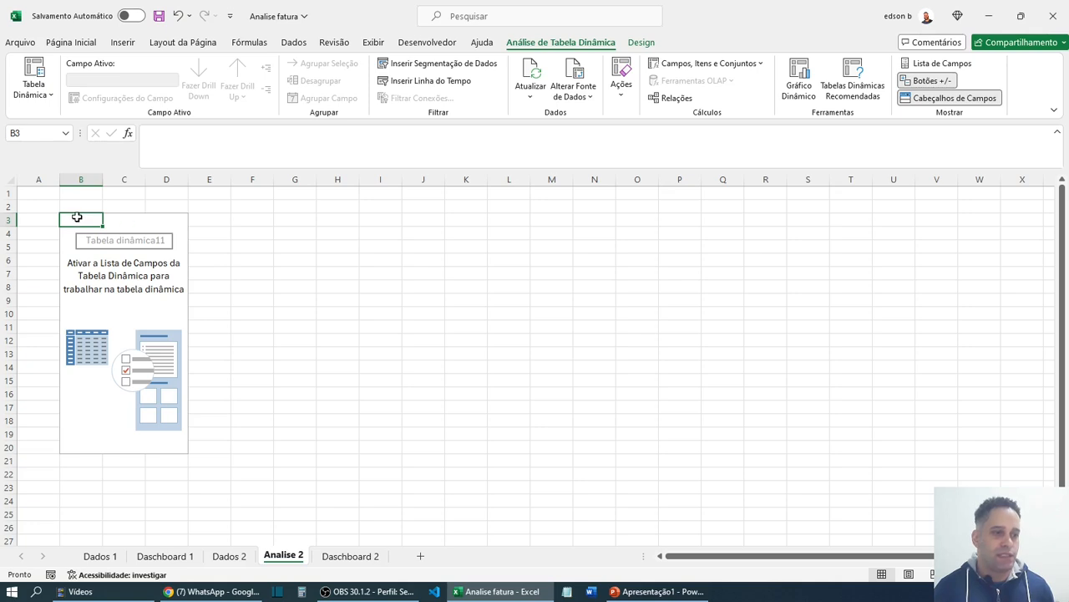
left_click_drag(77, 217, 170, 444)
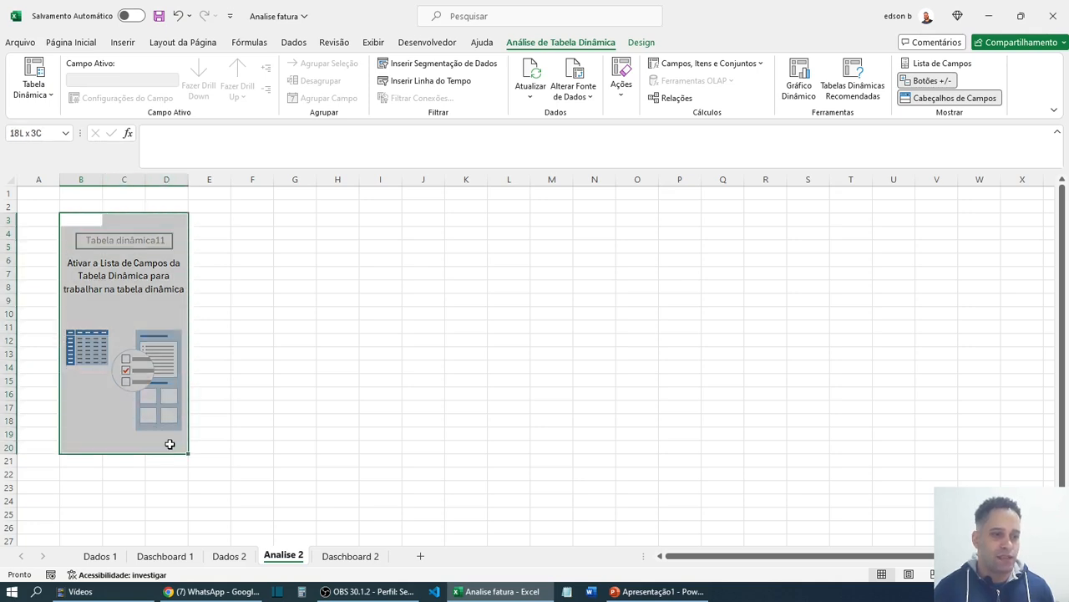
left_click(241, 313)
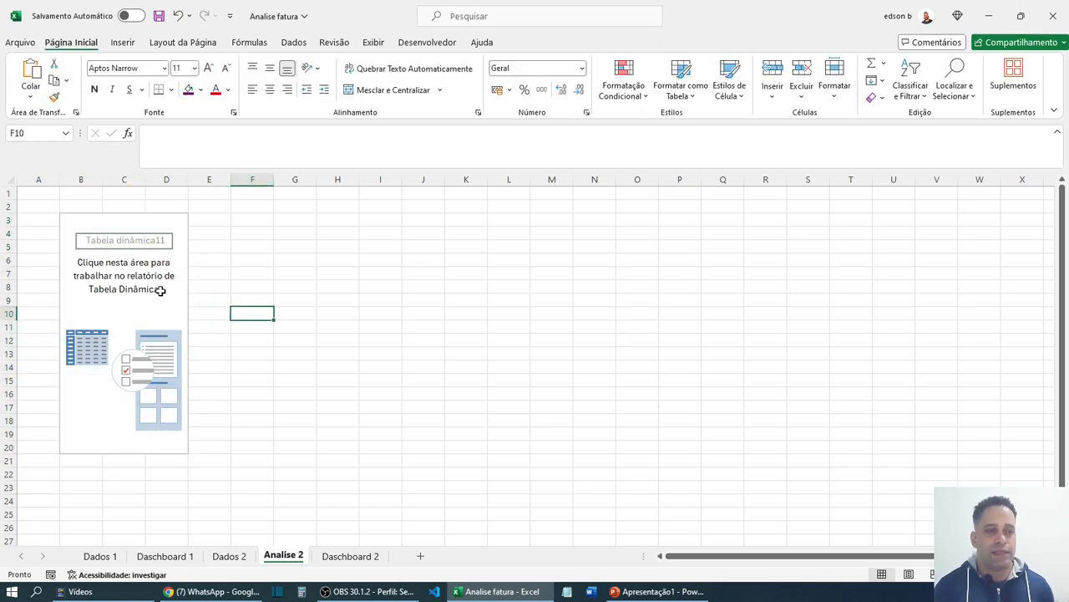
left_click(80, 222)
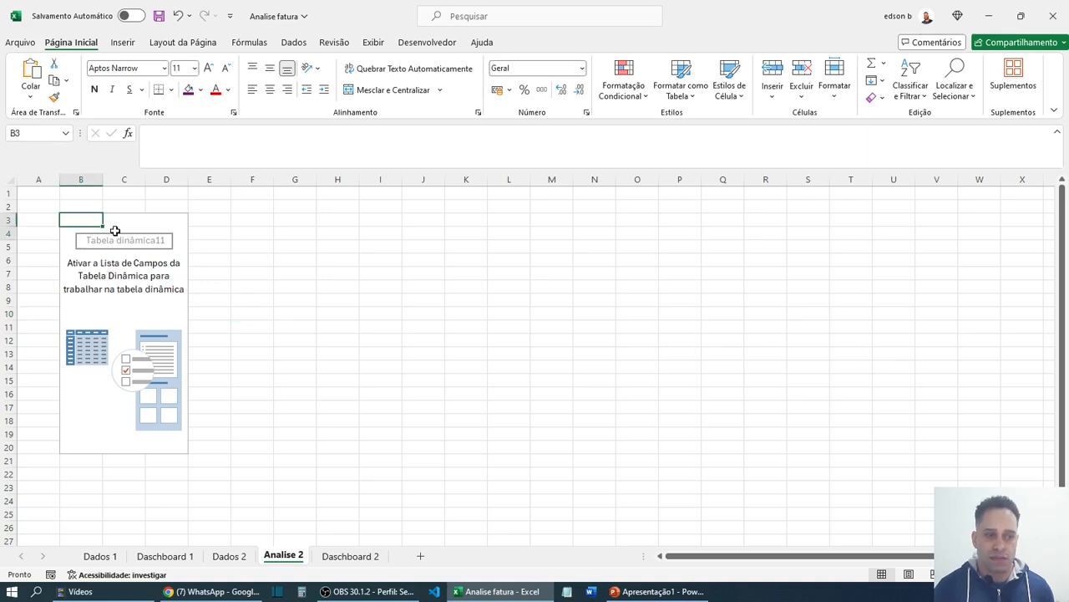
left_click_drag(116, 231, 143, 355)
right_click(161, 313)
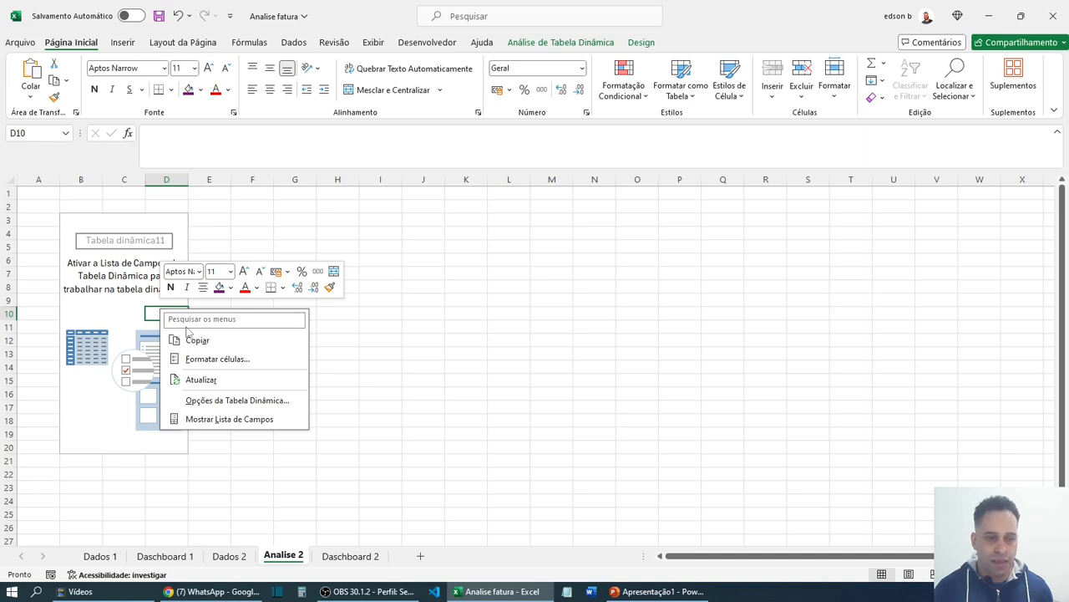
left_click(213, 421)
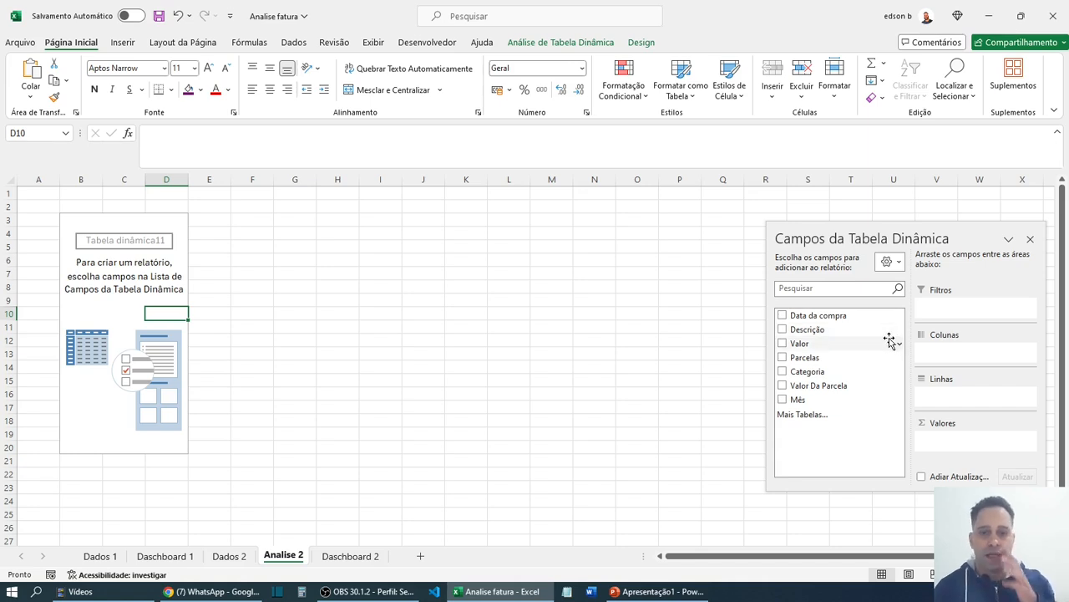
left_click_drag(867, 242, 673, 227)
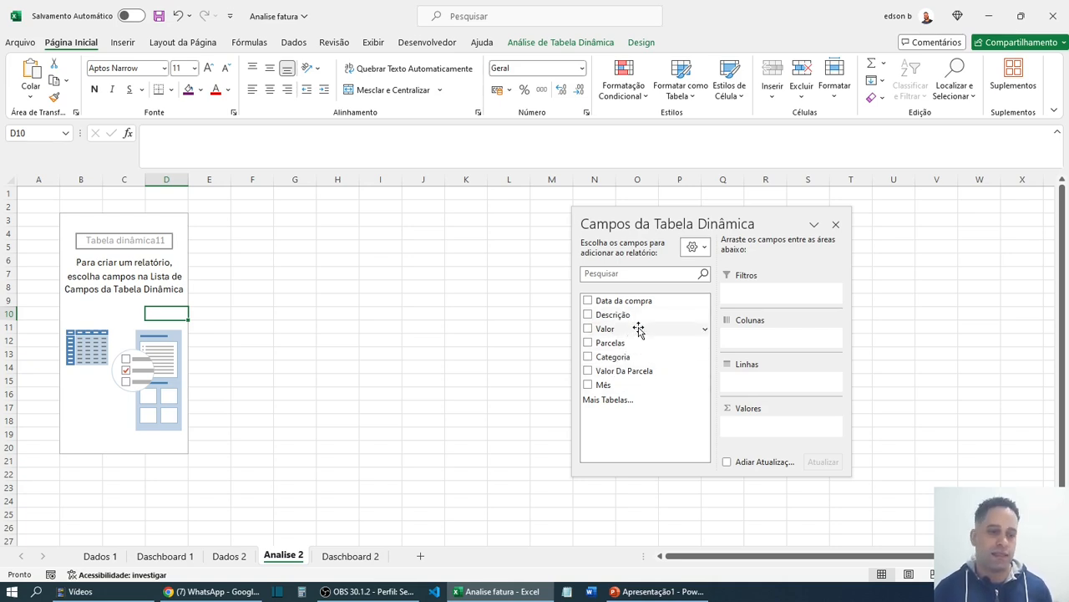
- Review the Data da compra, Descrição, Valor and Parcelas column headers on Dados 2 against the pivot table fields
left_click(230, 558)
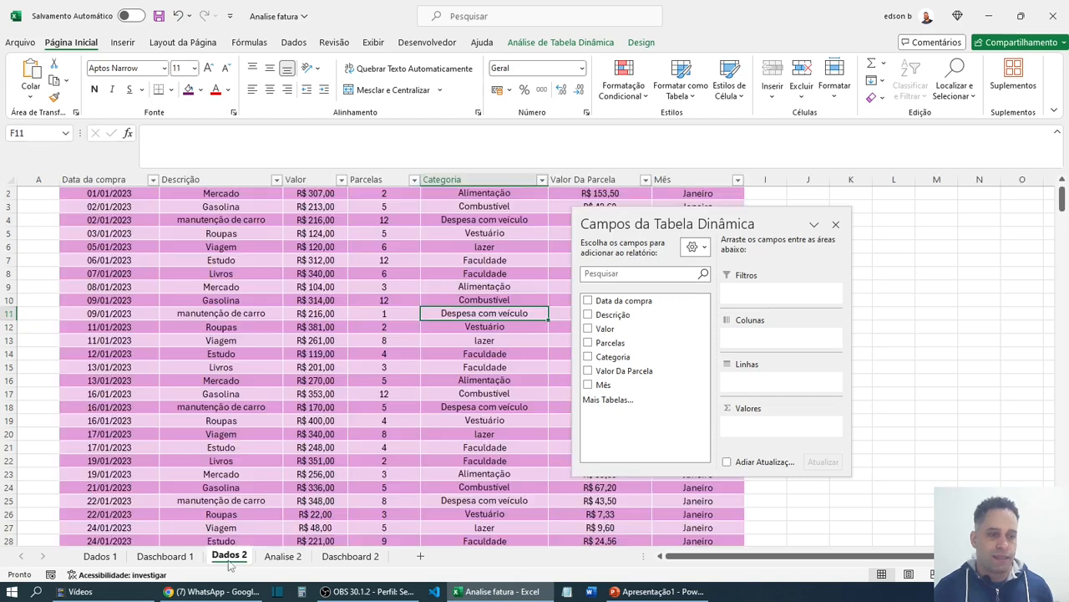
scroll(325, 326, "up", 1)
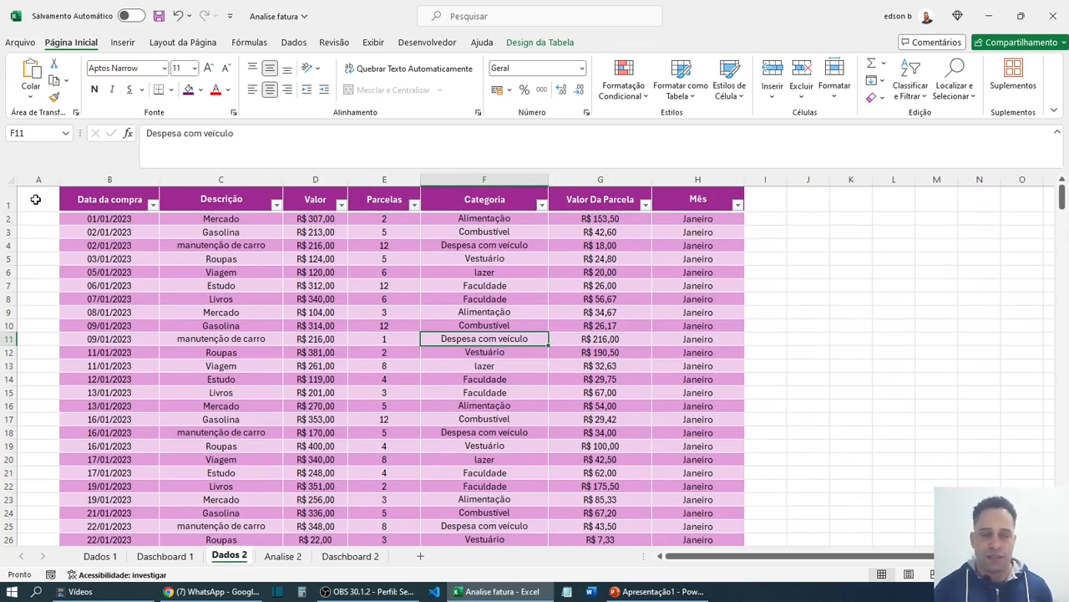
left_click(103, 198)
left_click(234, 203)
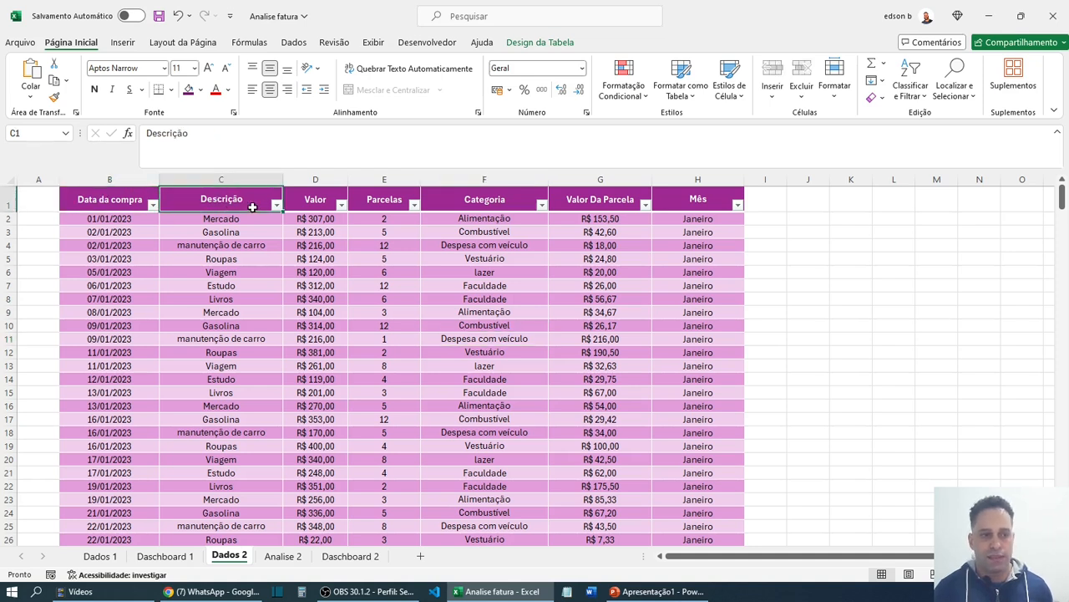
left_click(322, 198)
left_click(379, 199)
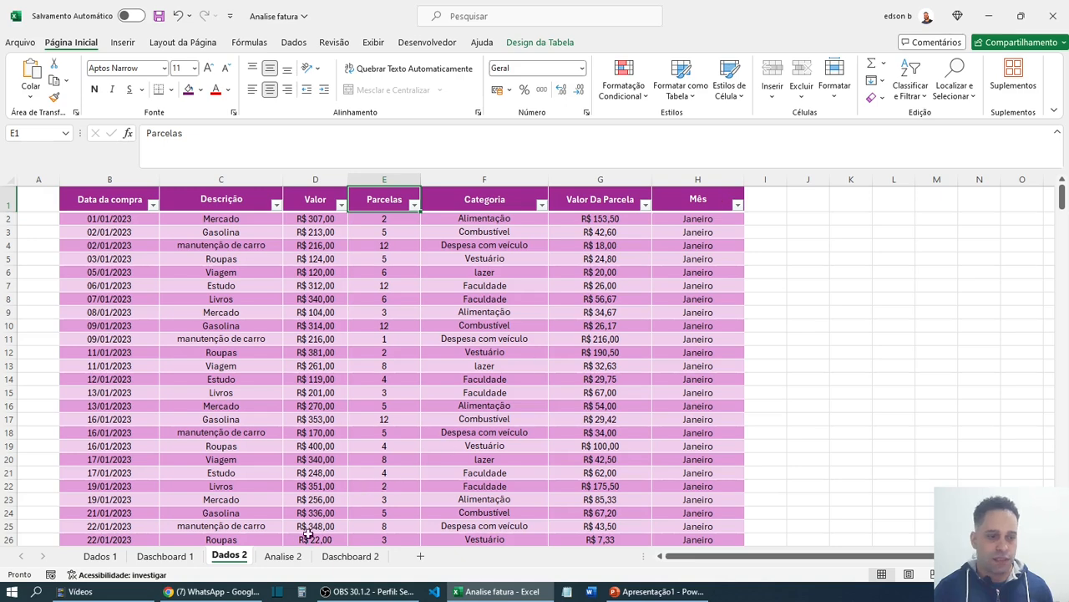
- Add the Valor field to the values of the Analise 2 pivot table and check its sum against the Valor column on Dados 2
left_click(284, 557)
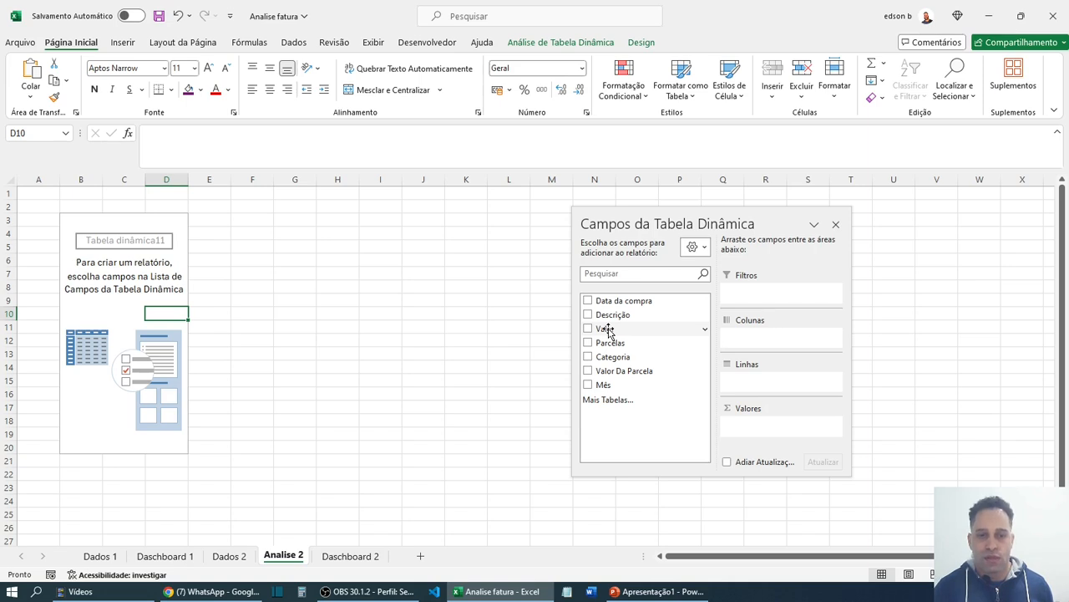
left_click_drag(608, 332, 757, 431)
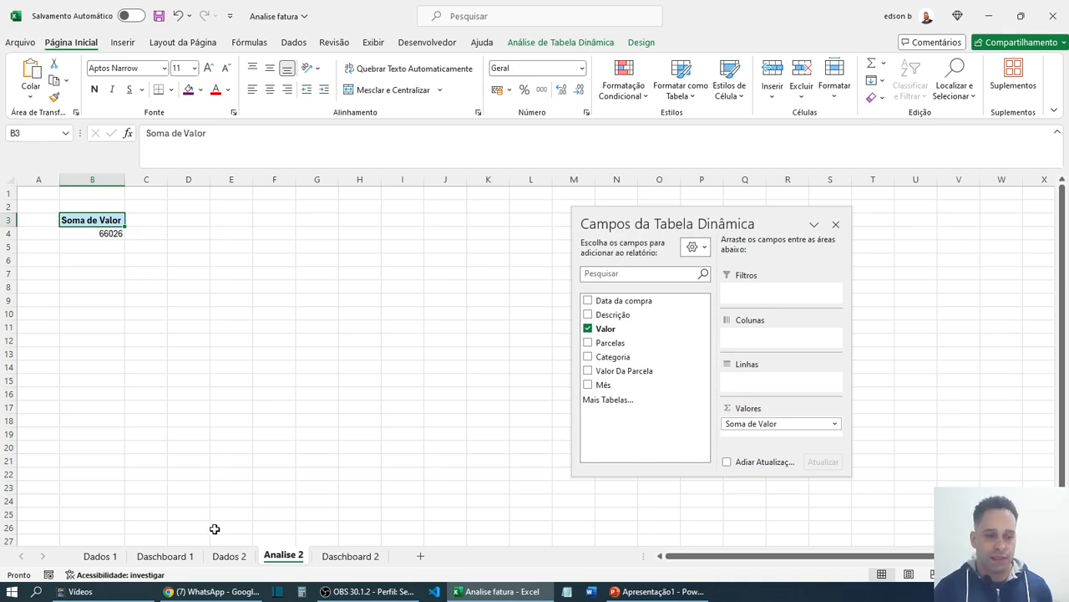
left_click(229, 556)
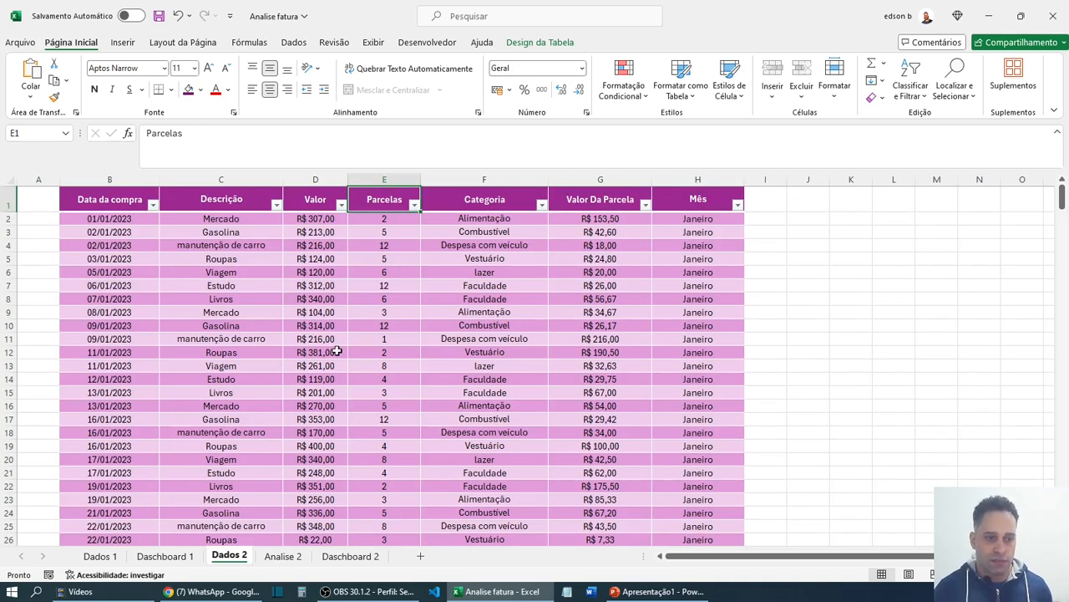
left_click(319, 179)
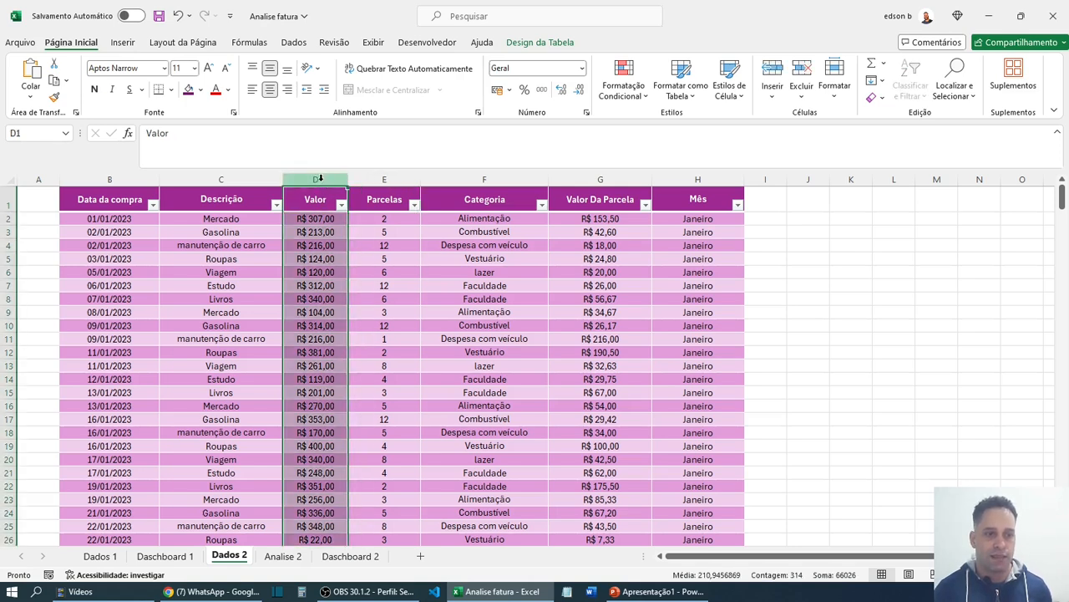
left_click(283, 556)
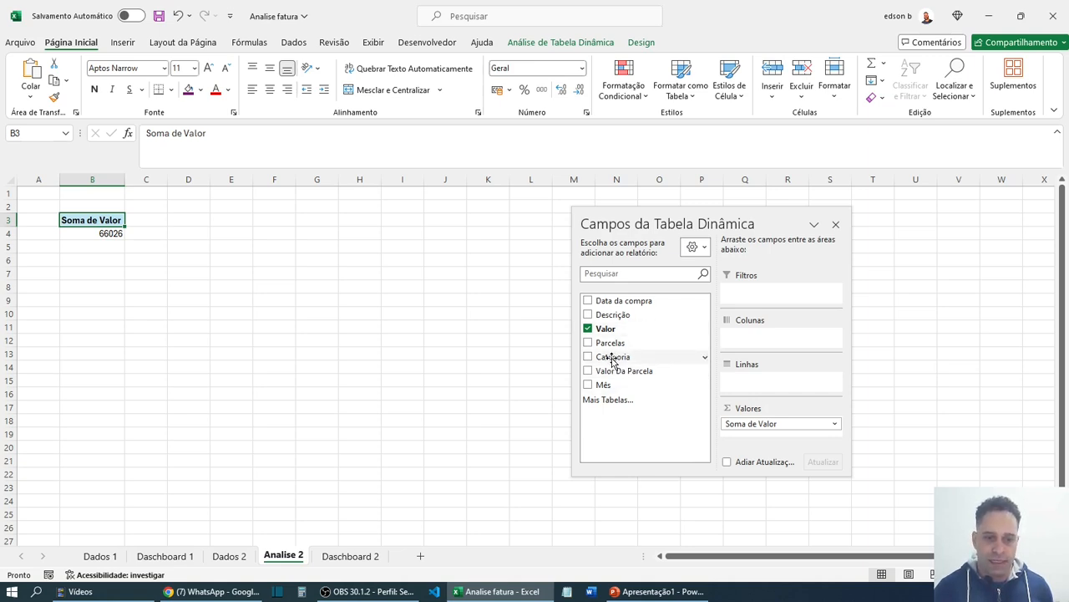
- Add the Categoria field to the pivot table's rows and move it to the columns area
left_click_drag(614, 357, 759, 392)
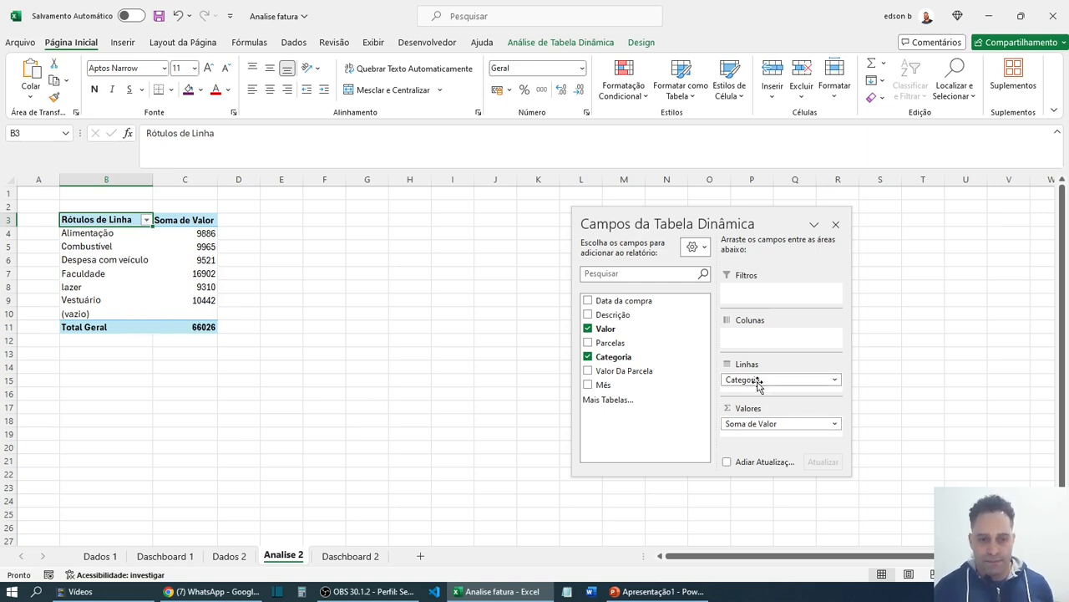
left_click_drag(757, 384, 768, 336)
left_click_drag(754, 227, 681, 302)
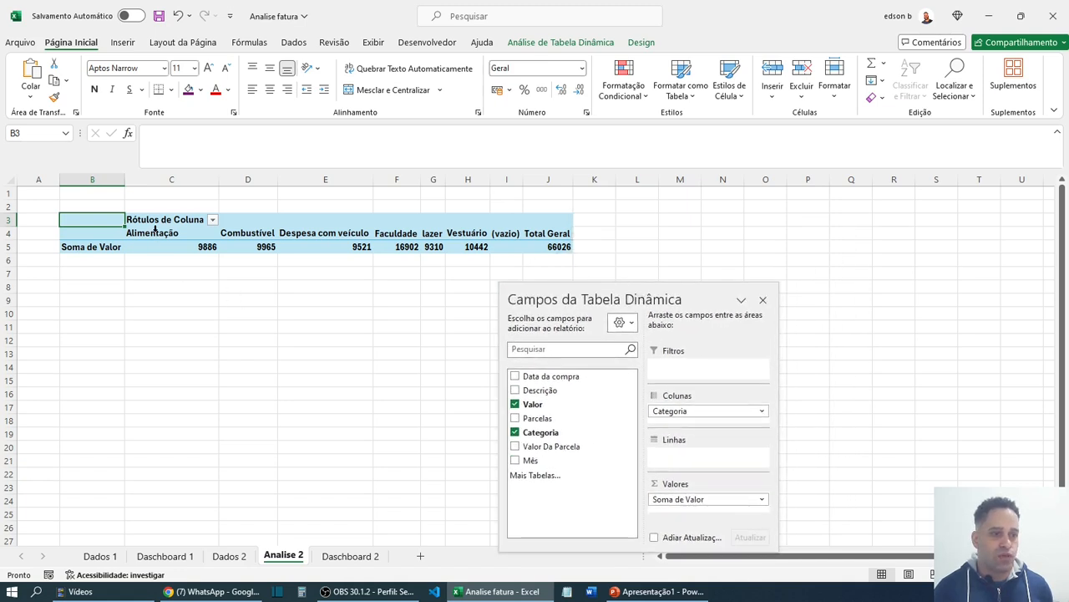
- Examine the category labels and summed values across the columns of the Analise 2 pivot table
left_click(10, 233)
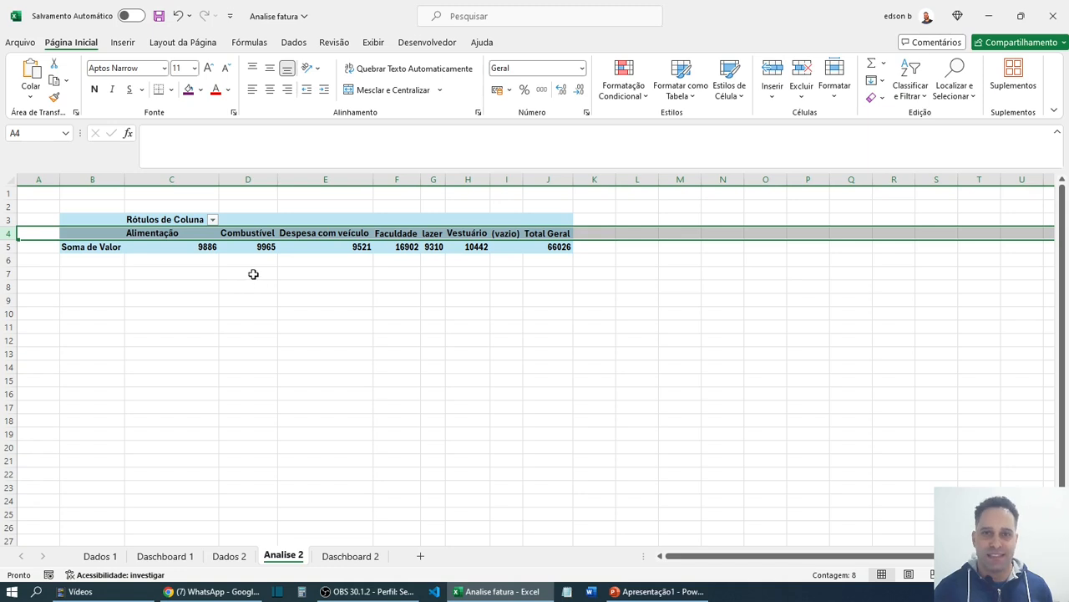
left_click(235, 235)
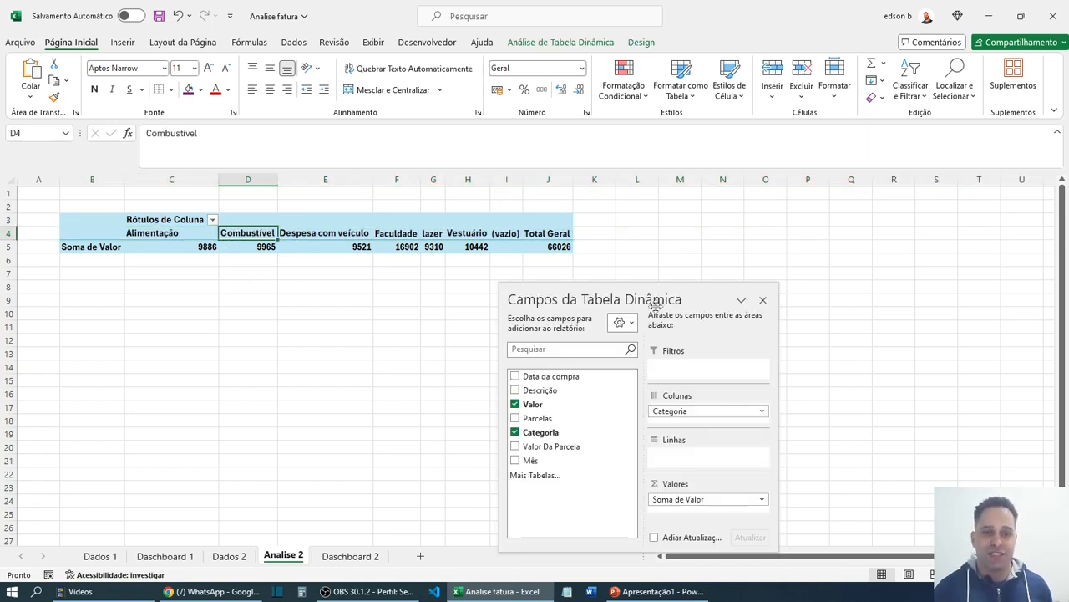
left_click(298, 334)
left_click(422, 300)
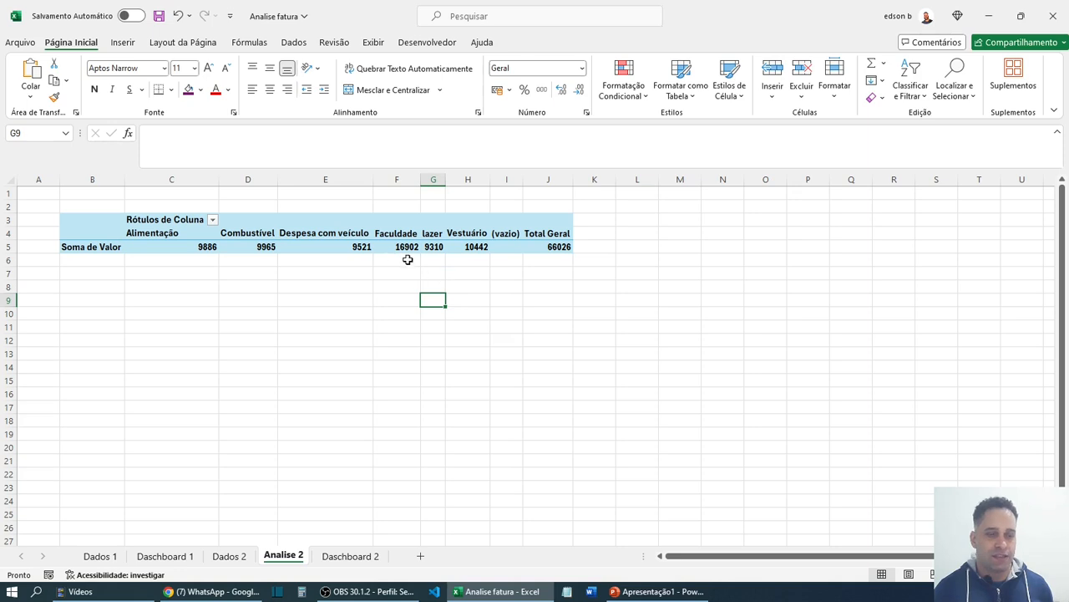
left_click(331, 233)
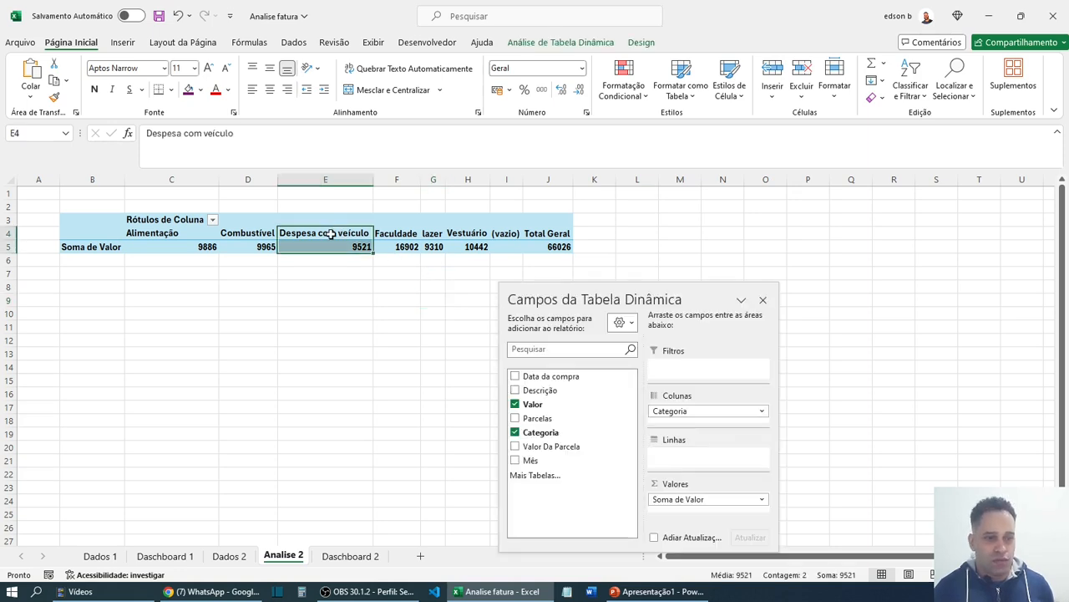
- Move the Categoria field from the pivot table's columns to its filters and filter the report to Combustível
left_click_drag(639, 290, 776, 228)
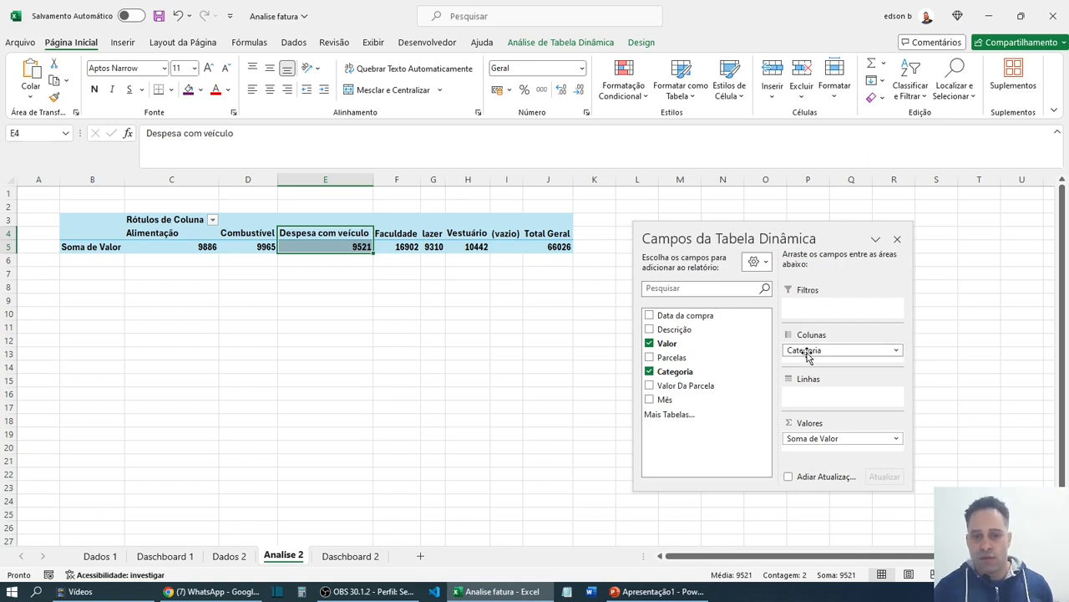
left_click_drag(808, 355, 842, 308)
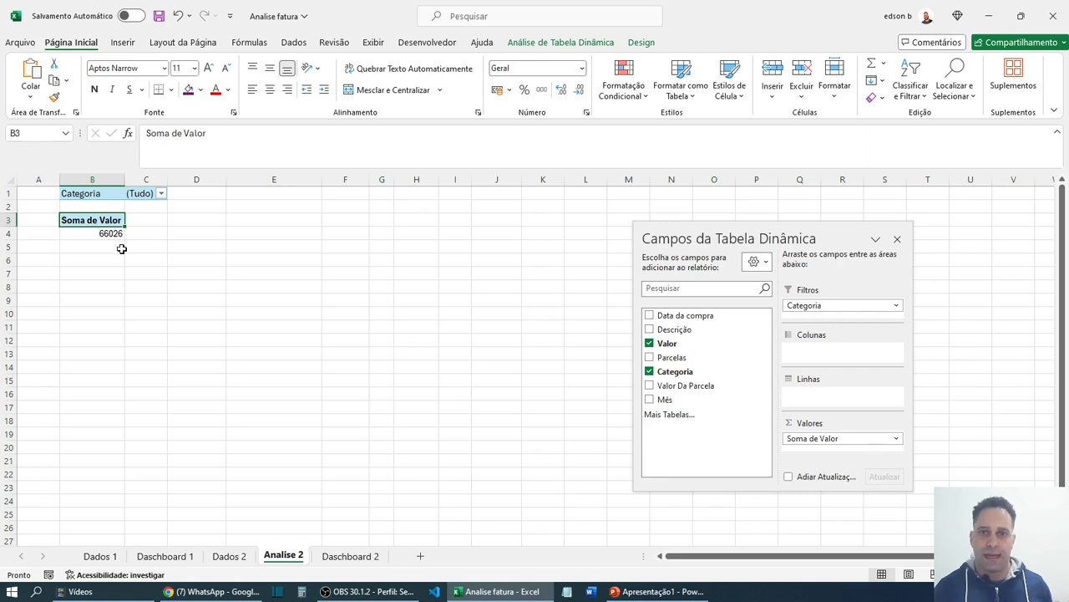
left_click(162, 194)
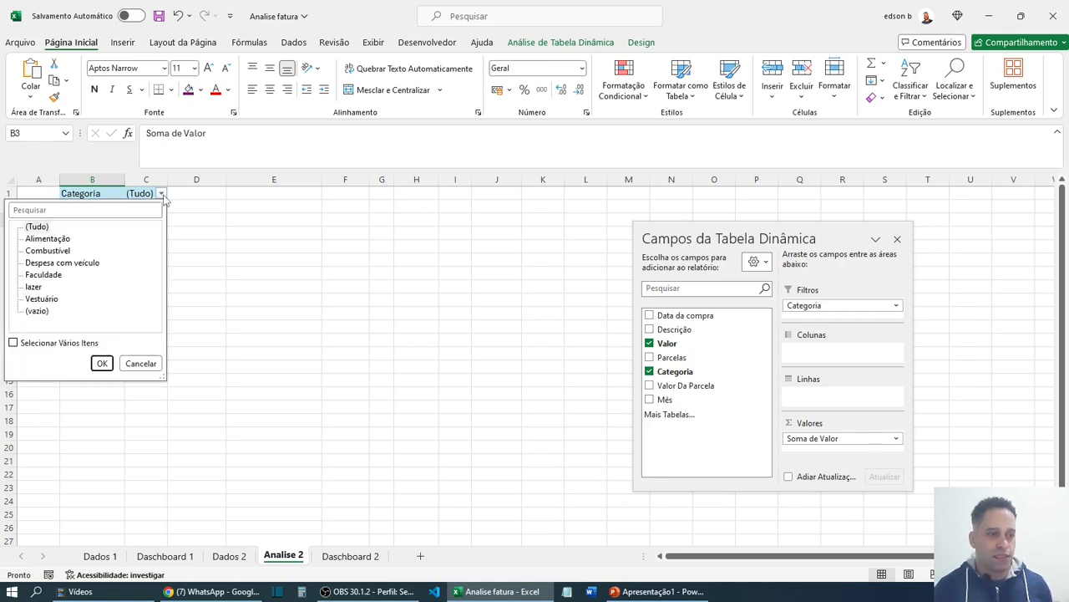
left_click(46, 251)
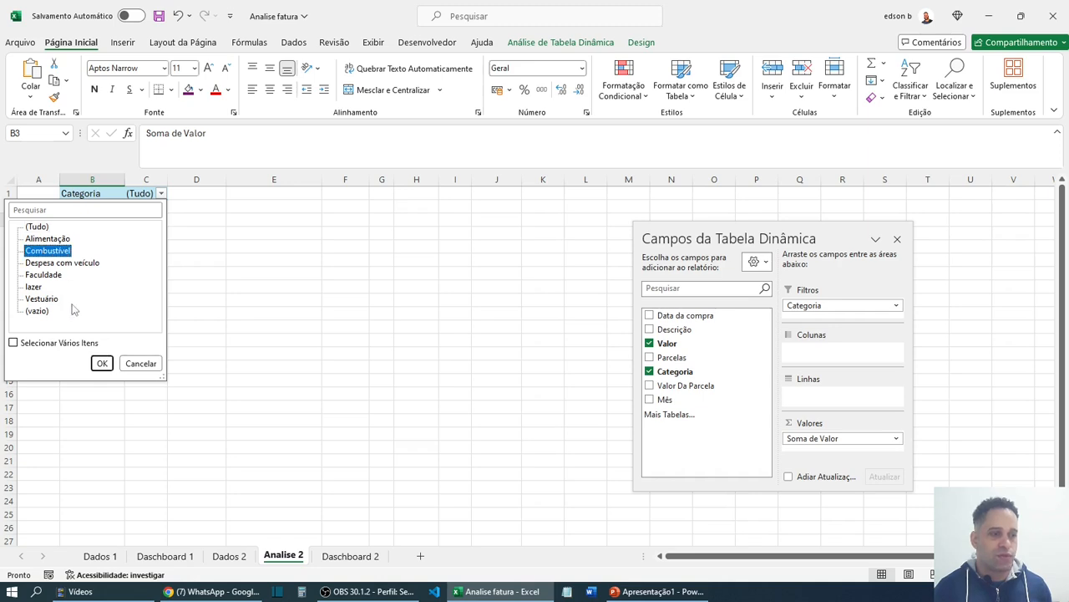
left_click(101, 362)
left_click(135, 327)
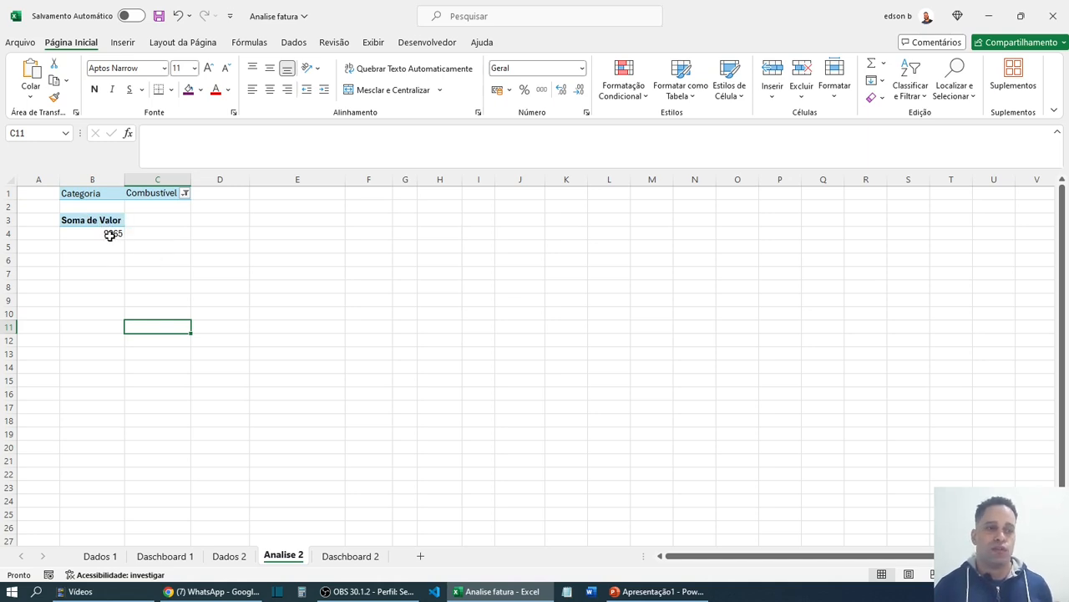
- Review the Dados 2 source table, from the purchase dates in Data da compra across to the Mês column
left_click(233, 556)
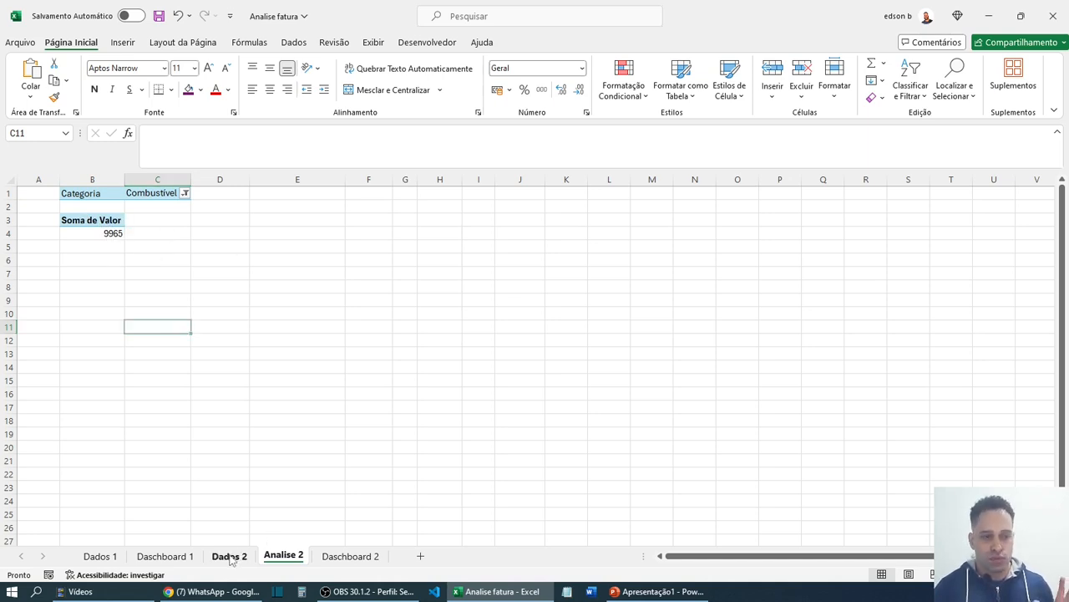
left_click(104, 237)
left_click_drag(107, 218, 675, 353)
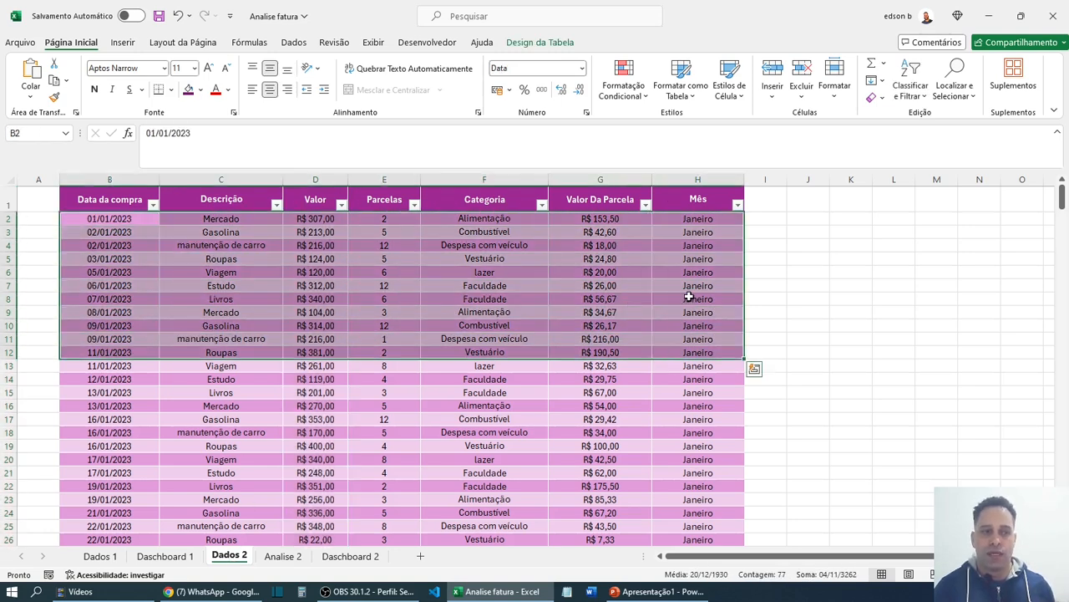
left_click(686, 300)
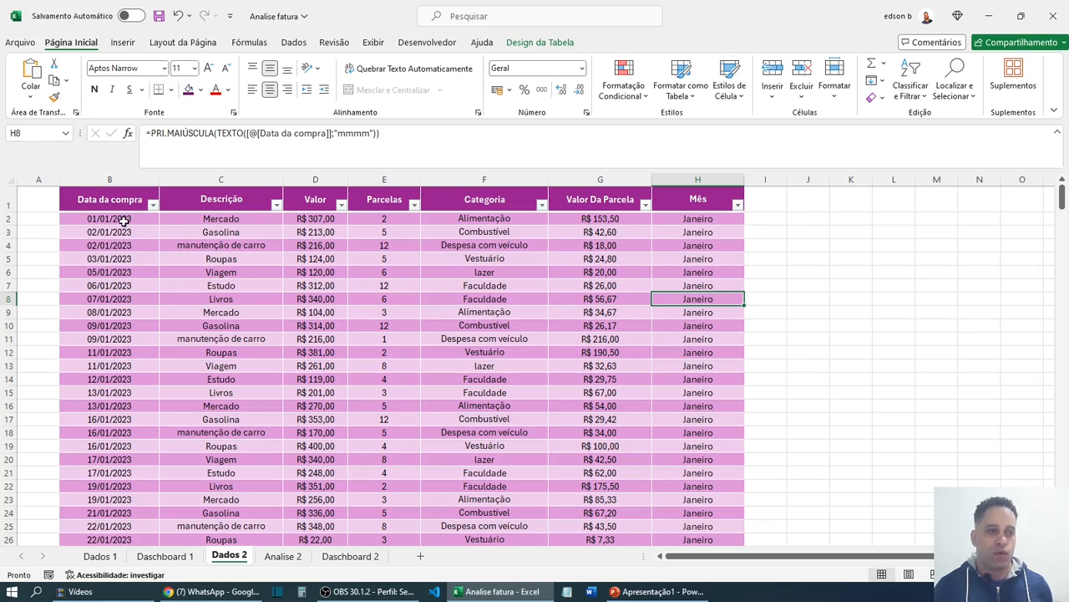
left_click_drag(125, 220, 126, 432)
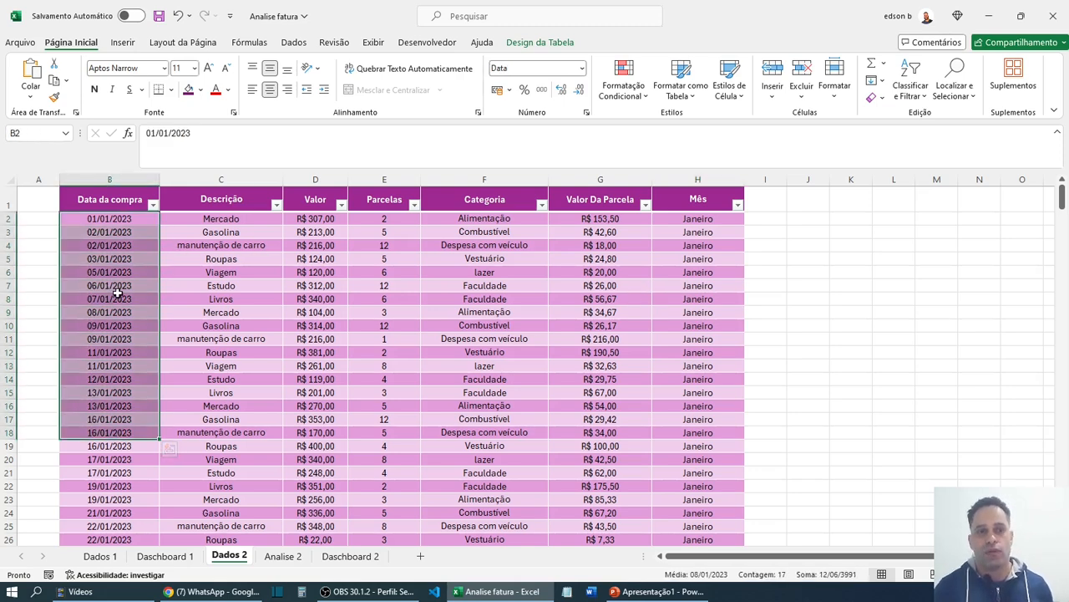
left_click(207, 300)
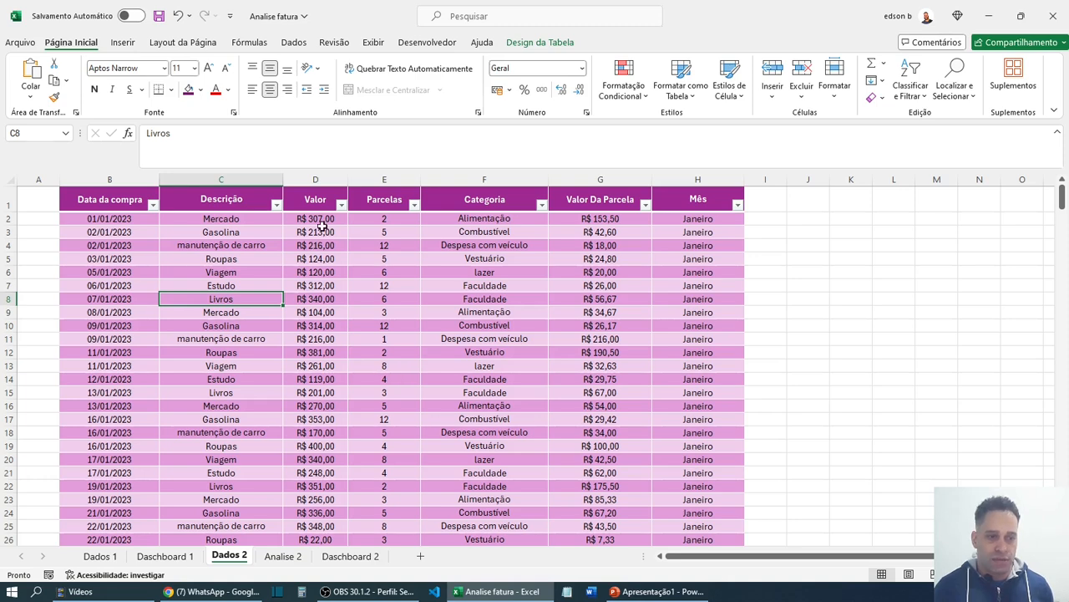
left_click_drag(89, 204, 687, 544)
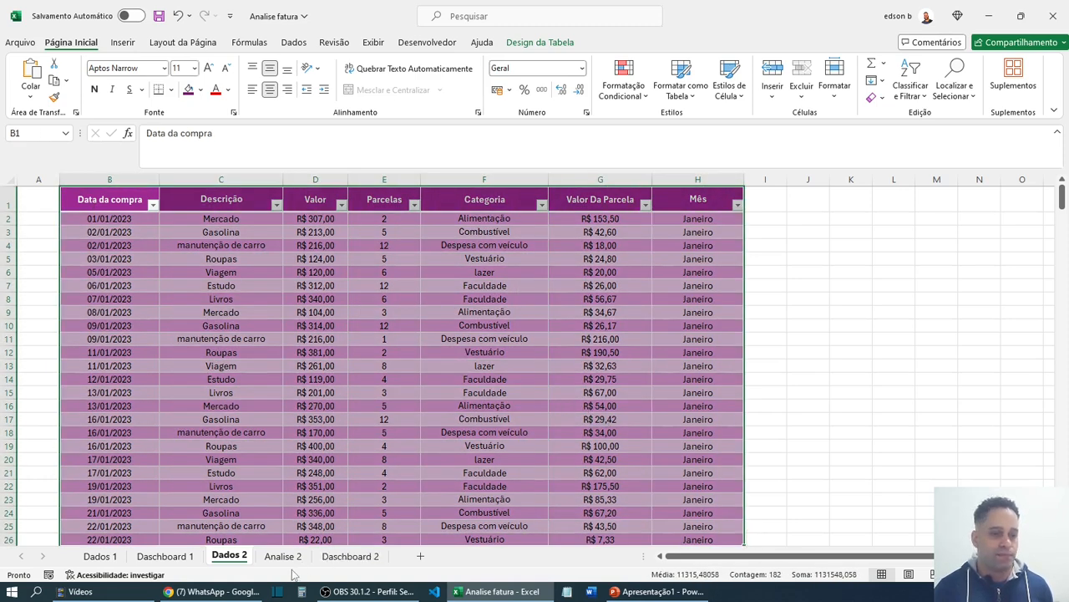
- Hide the field list of the Analise 2 pivot table, show it again and reposition it beside the report
left_click(282, 556)
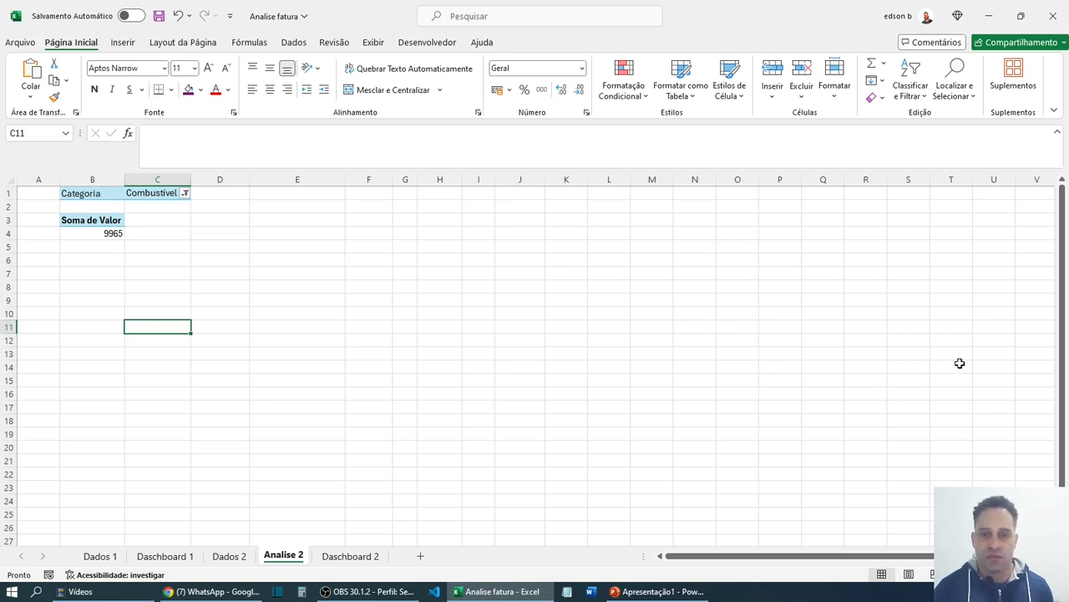
right_click(94, 221)
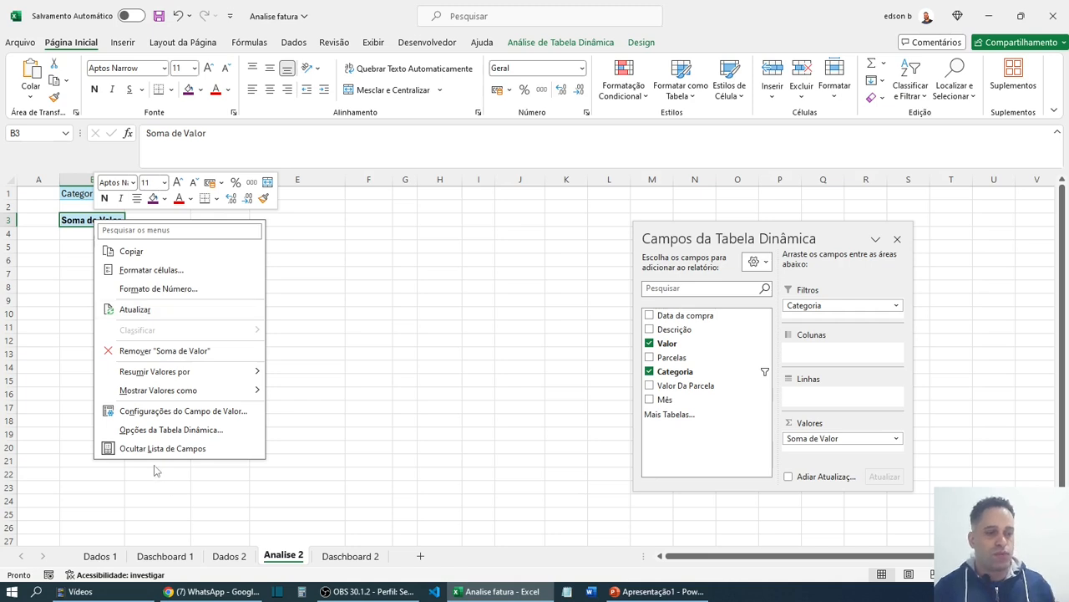
left_click(369, 407)
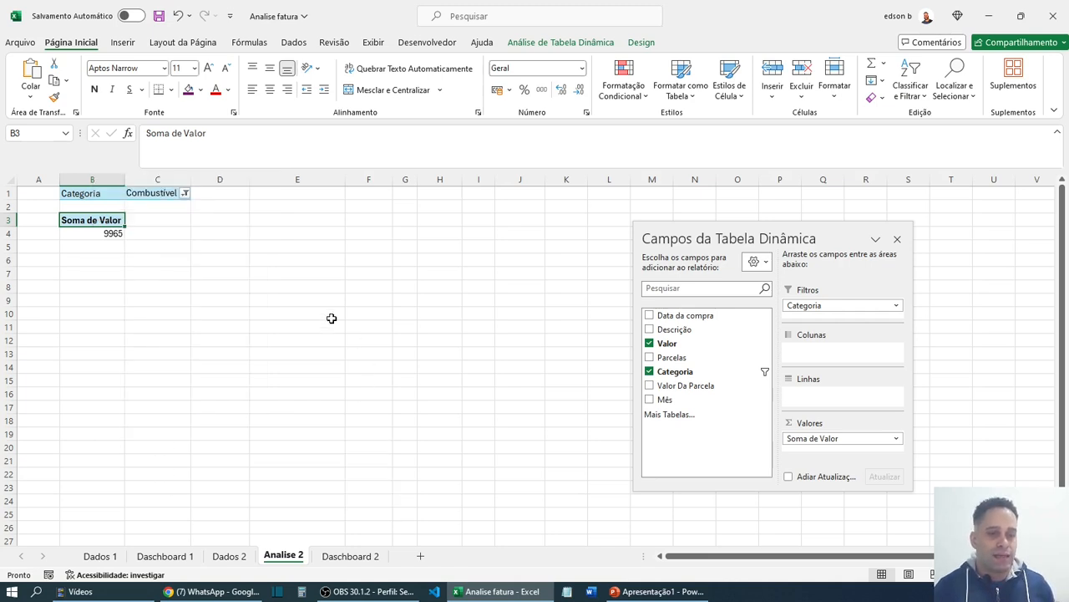
left_click(899, 241)
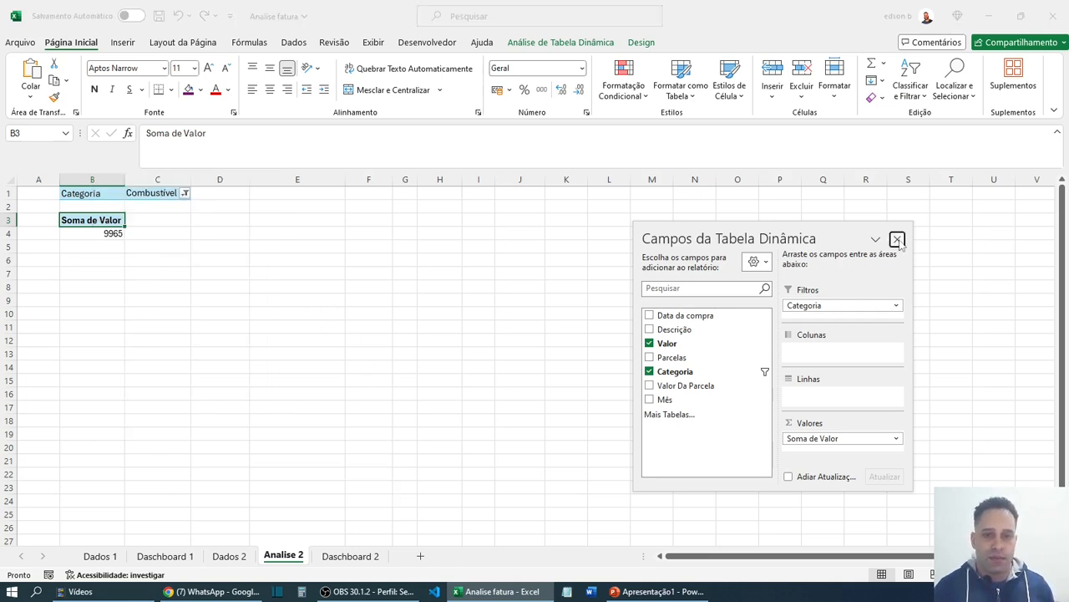
right_click(96, 221)
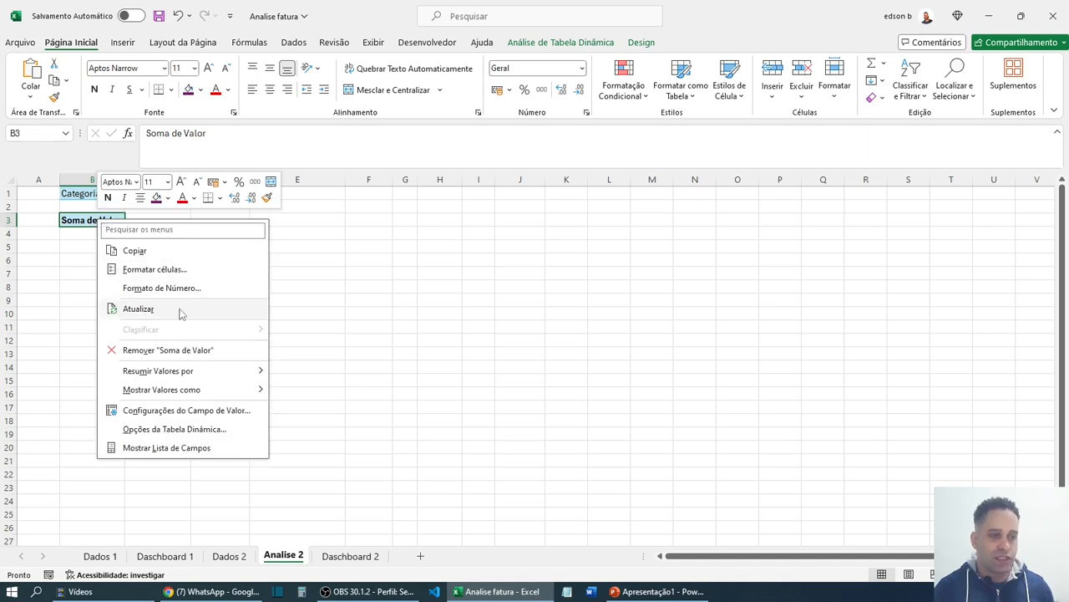
left_click(167, 450)
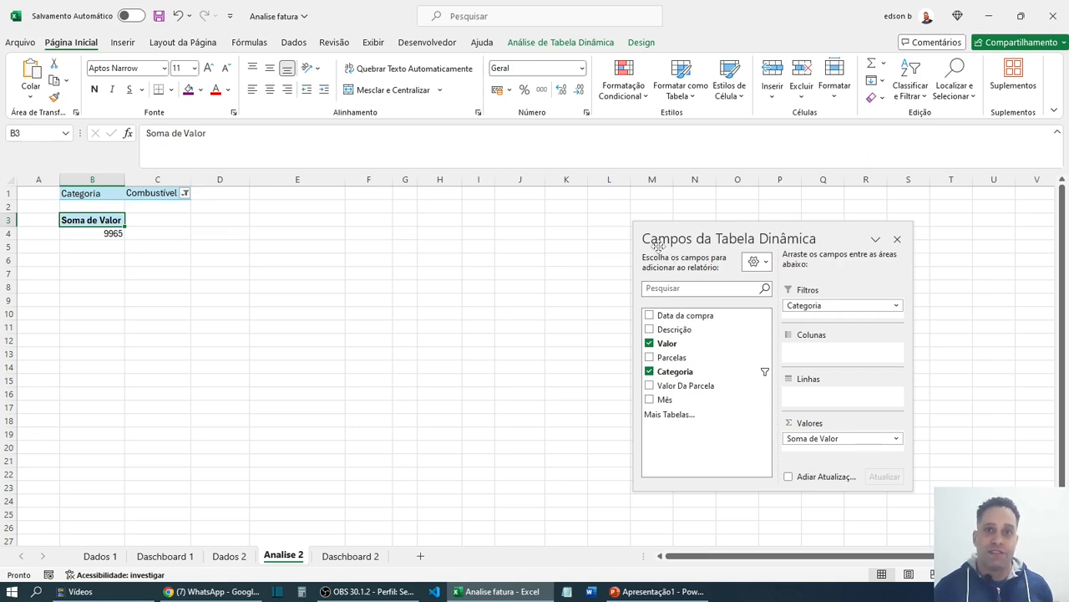
left_click_drag(692, 238, 677, 221)
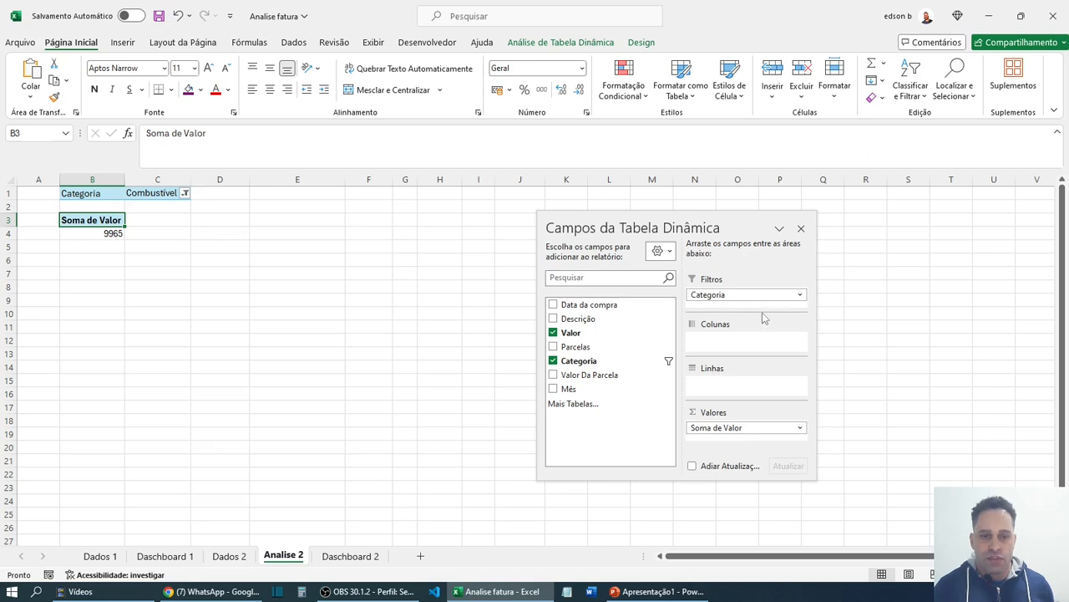
- Move Categoria to the pivot table's rows, then remove both Categoria and Valor to empty the report
left_click_drag(711, 295, 756, 383)
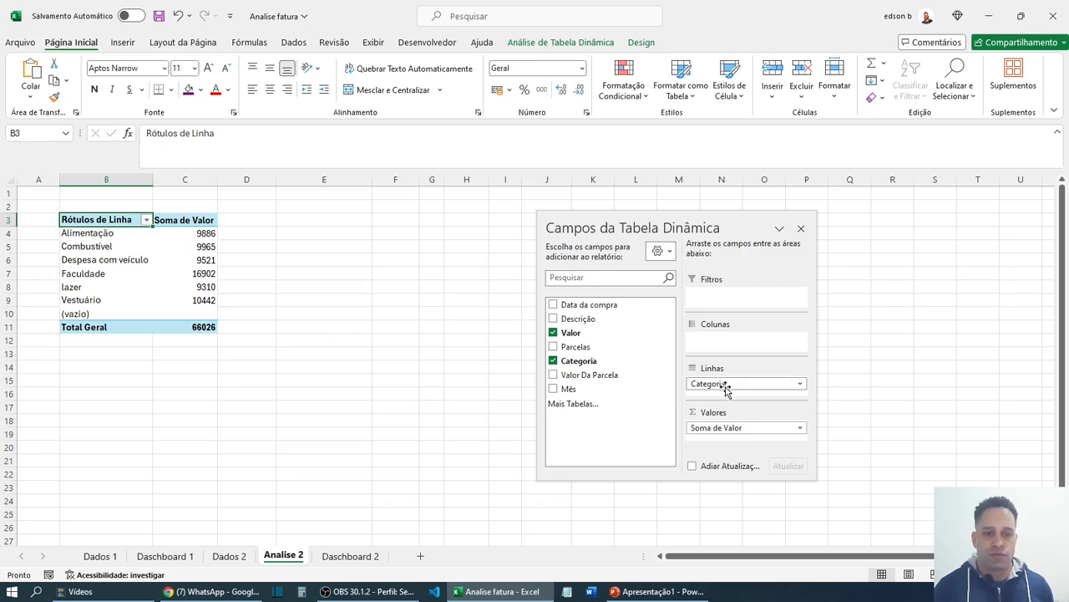
left_click_drag(708, 386, 877, 347)
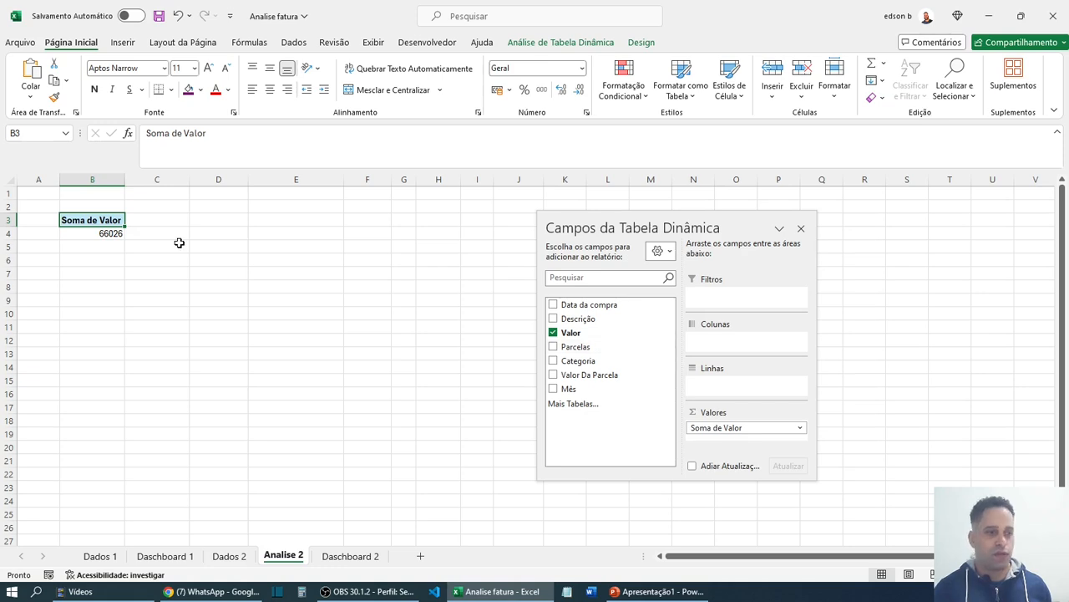
left_click_drag(739, 422, 914, 398)
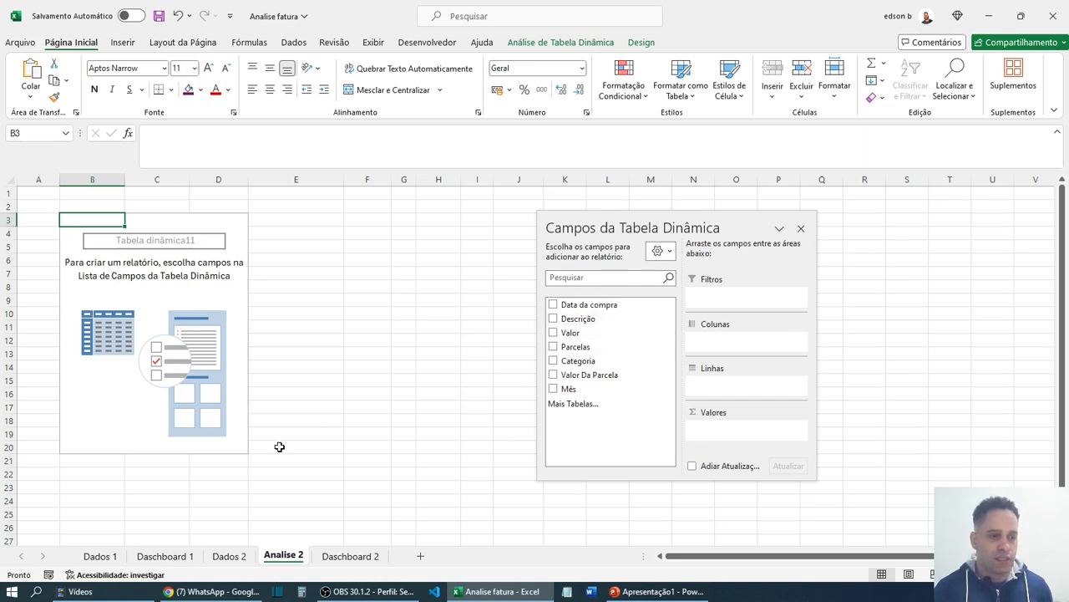
- Check the total cards on Daschboard 1 and add the Valor field to the Analise 2 pivot table's values
left_click(181, 559)
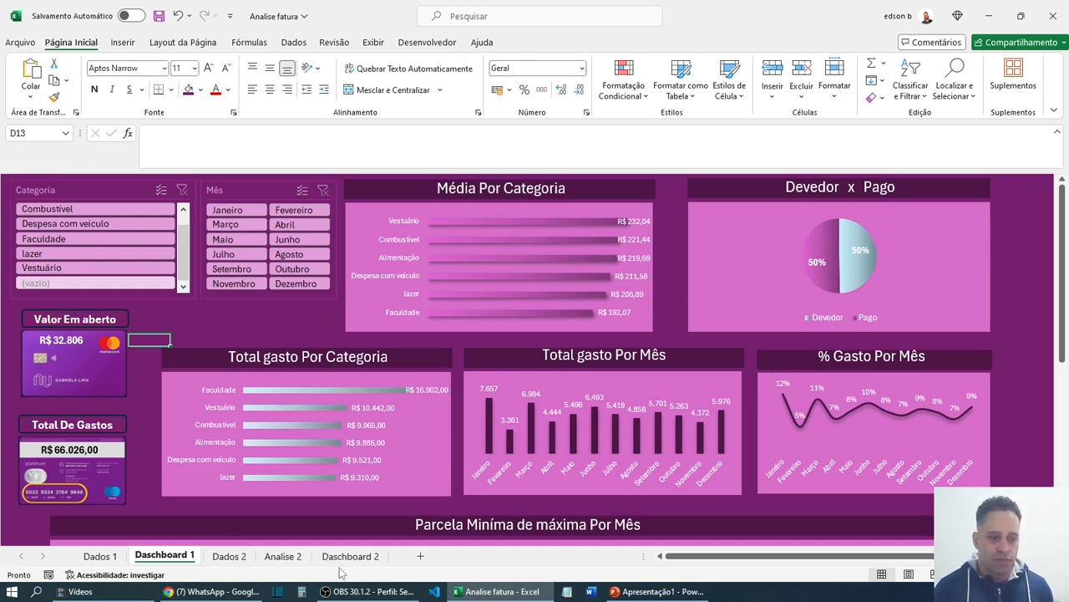
left_click(282, 556)
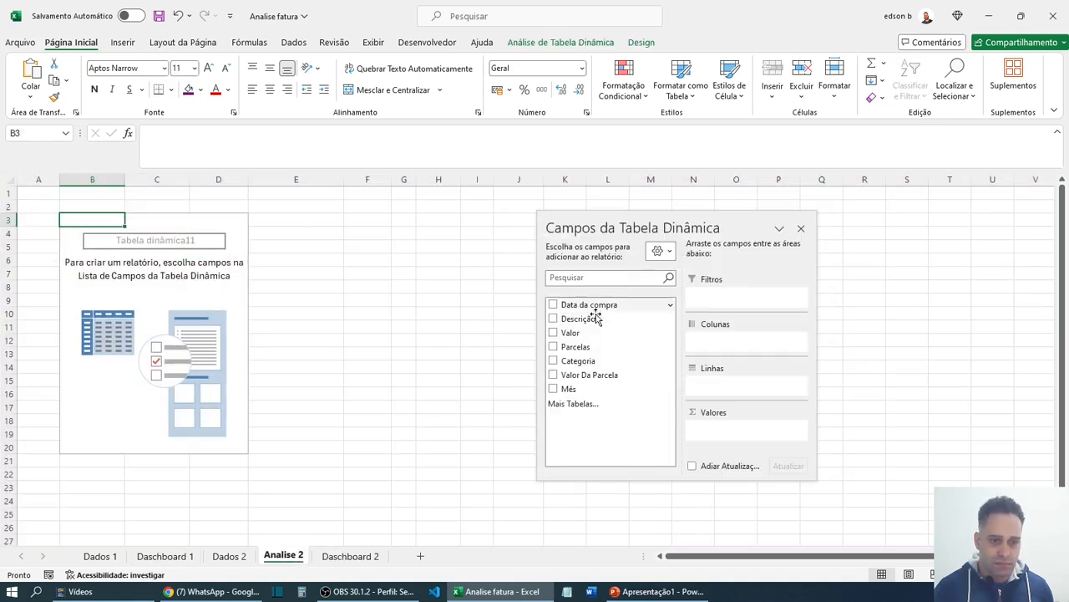
left_click_drag(588, 336, 754, 436)
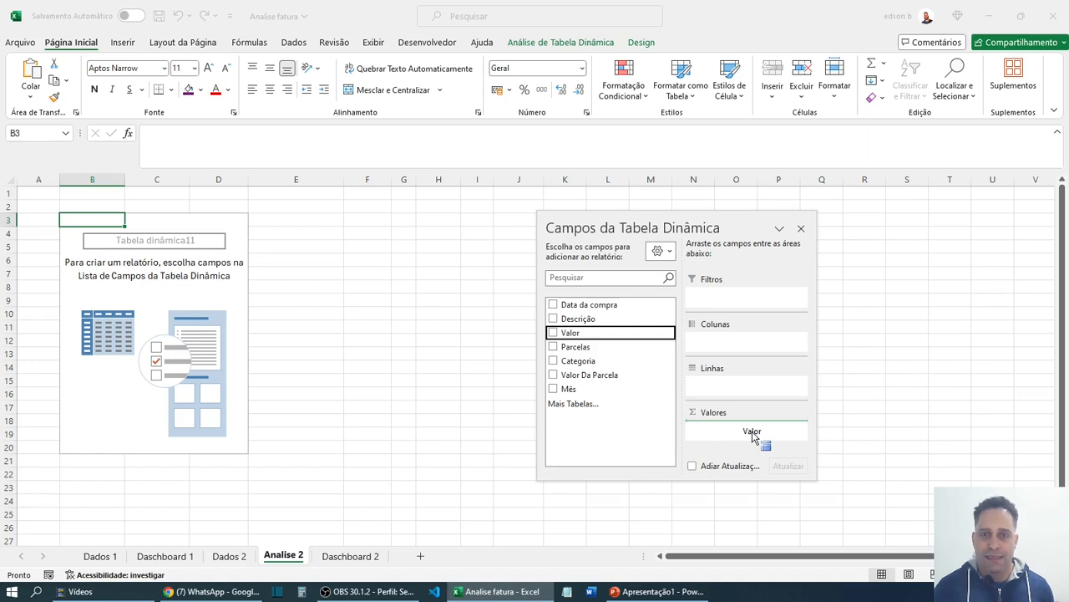
left_click_drag(752, 436, 754, 432)
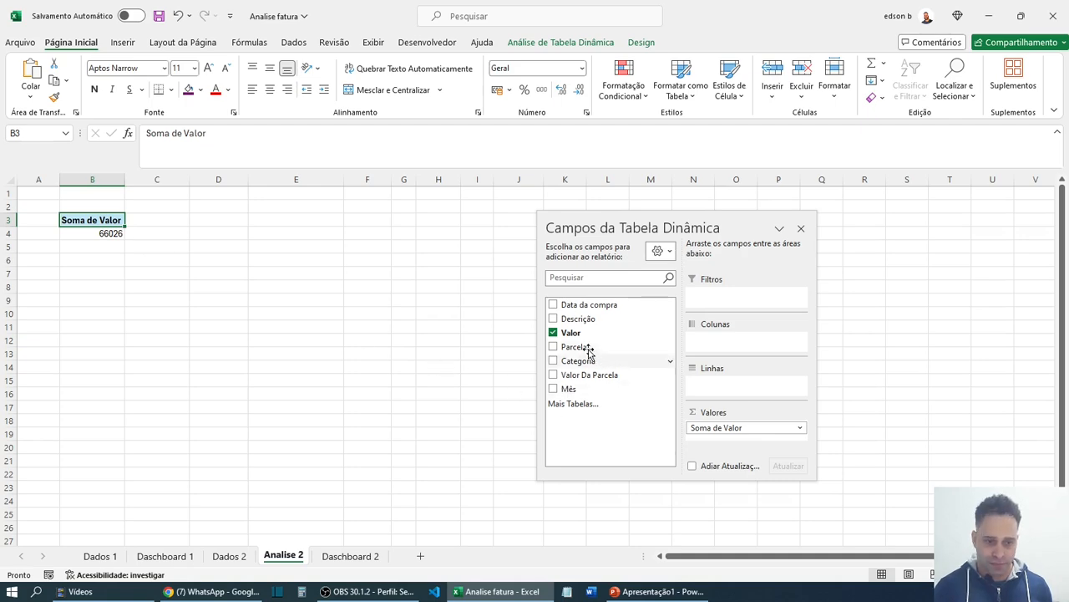
- Compare the columns of Dados 2 with those of Dados 1 and copy the whole Status column from Dados 1
left_click(224, 559)
left_click(511, 274)
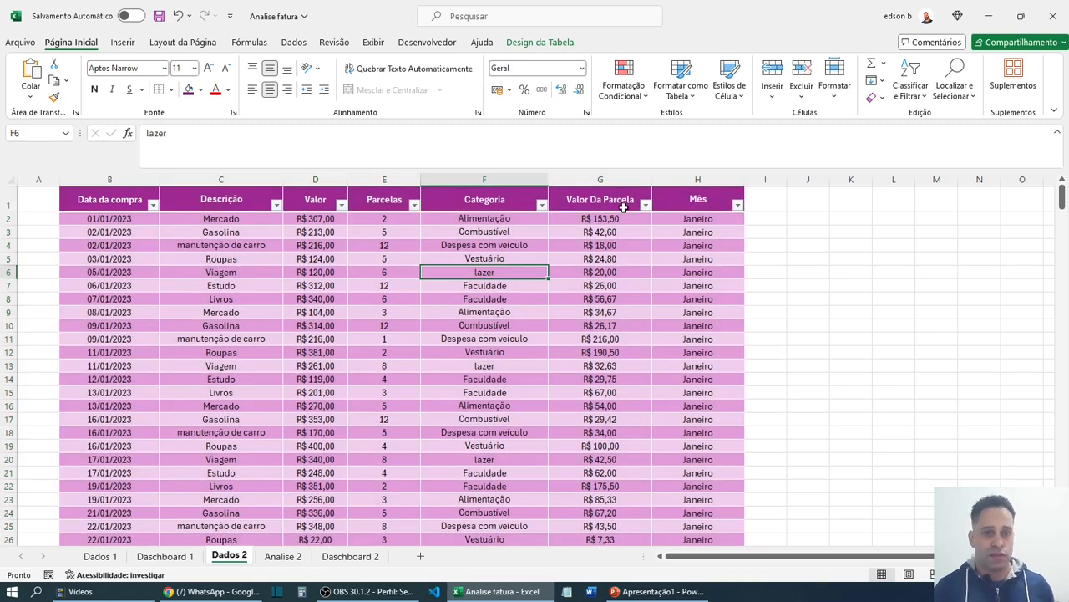
left_click(100, 556)
scroll(451, 331, "up", 1)
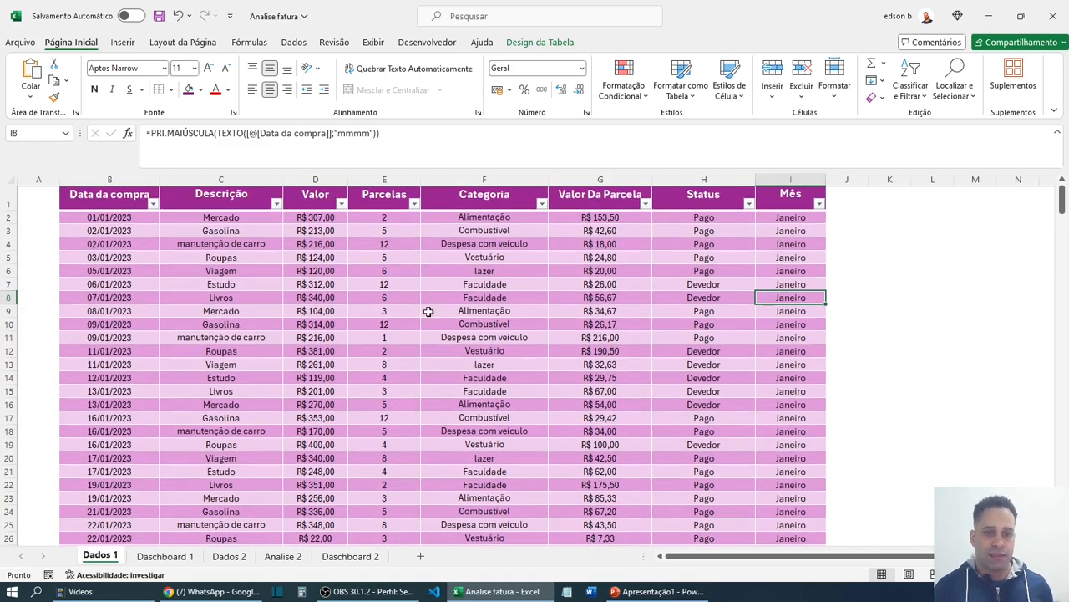
left_click(786, 182)
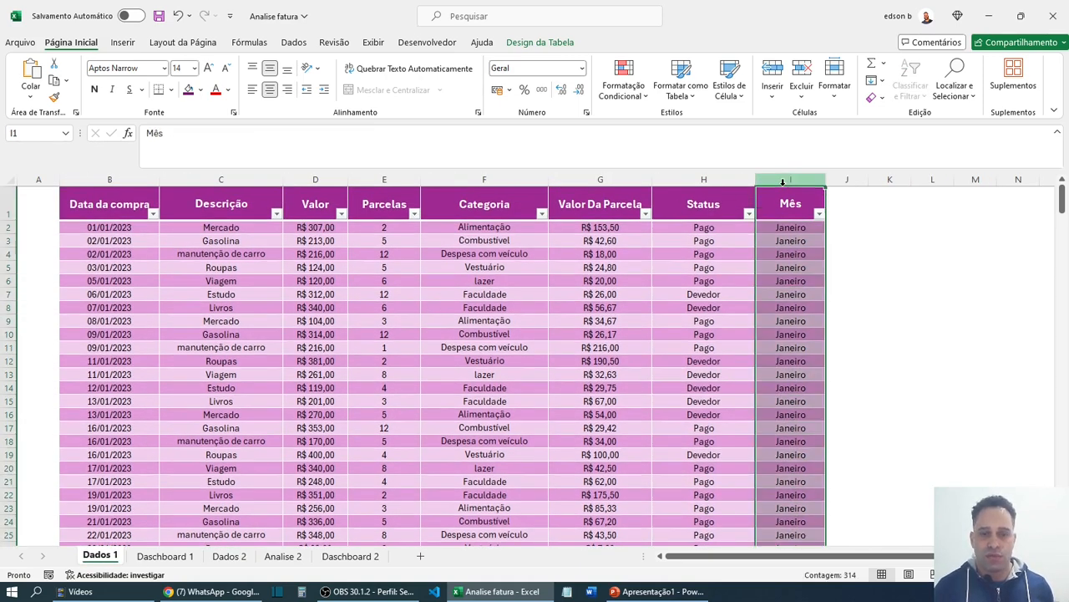
left_click(707, 182)
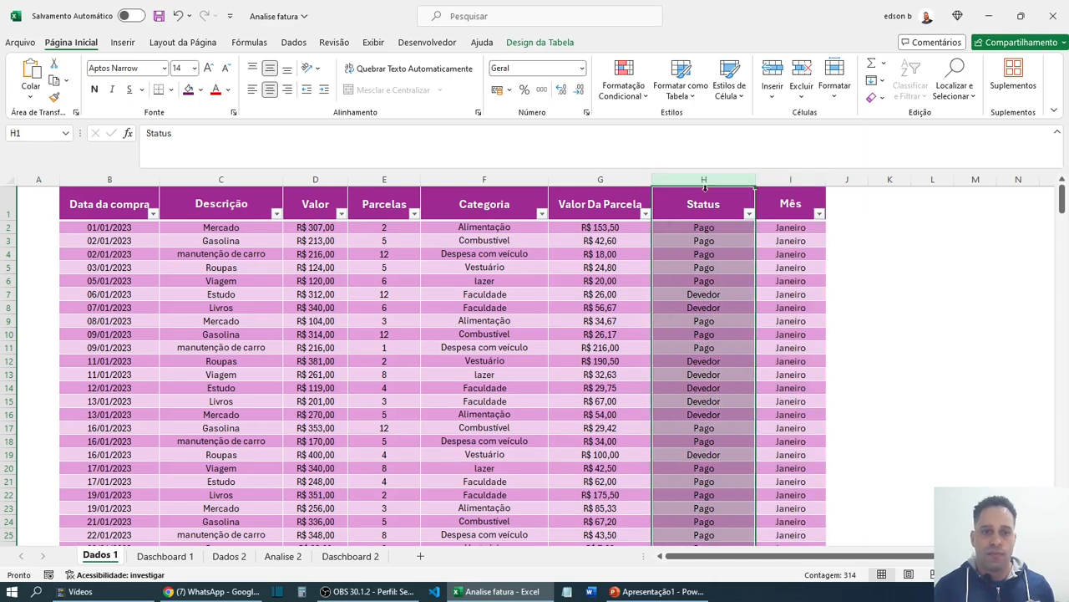
left_click_drag(711, 216, 691, 361)
key("ctrl+shift+Down")
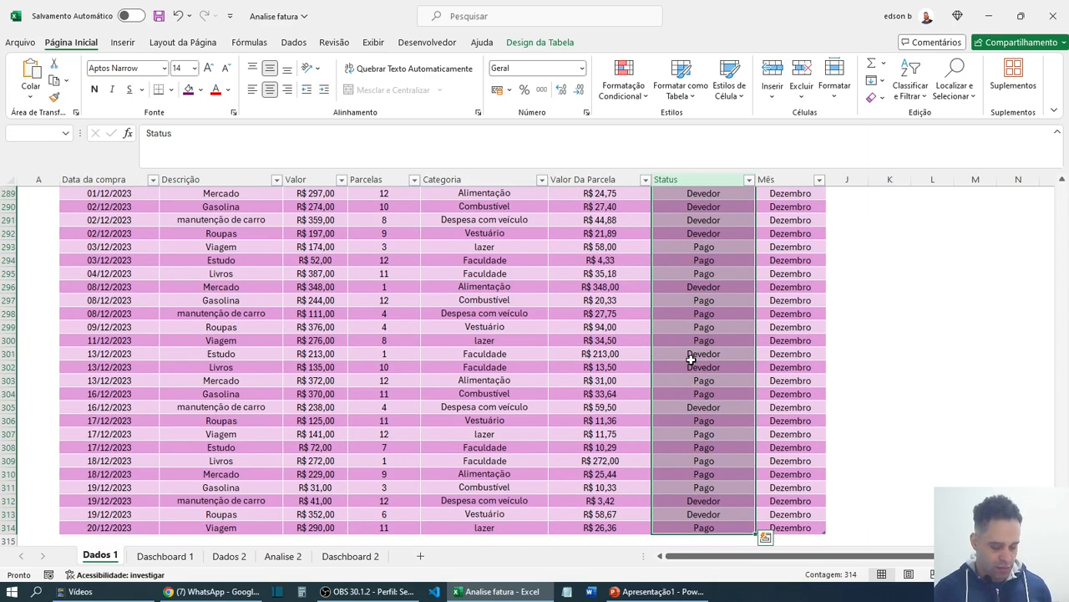
key("ctrl+c")
- Try to insert the copied Status column before Mês in the Dados 2 table, shifting the cells to the right
left_click(282, 562)
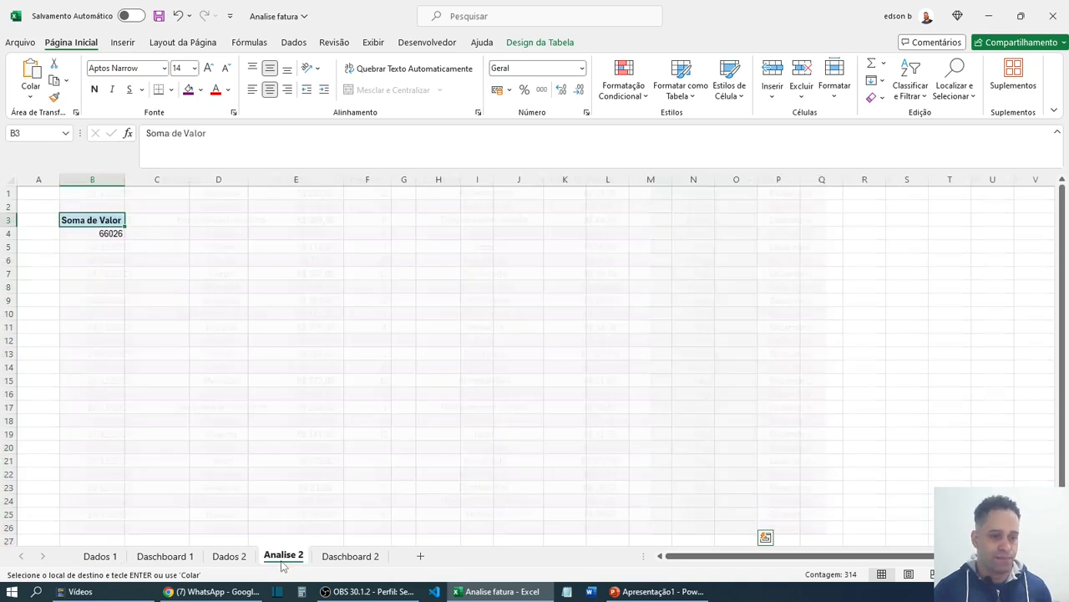
left_click(251, 558)
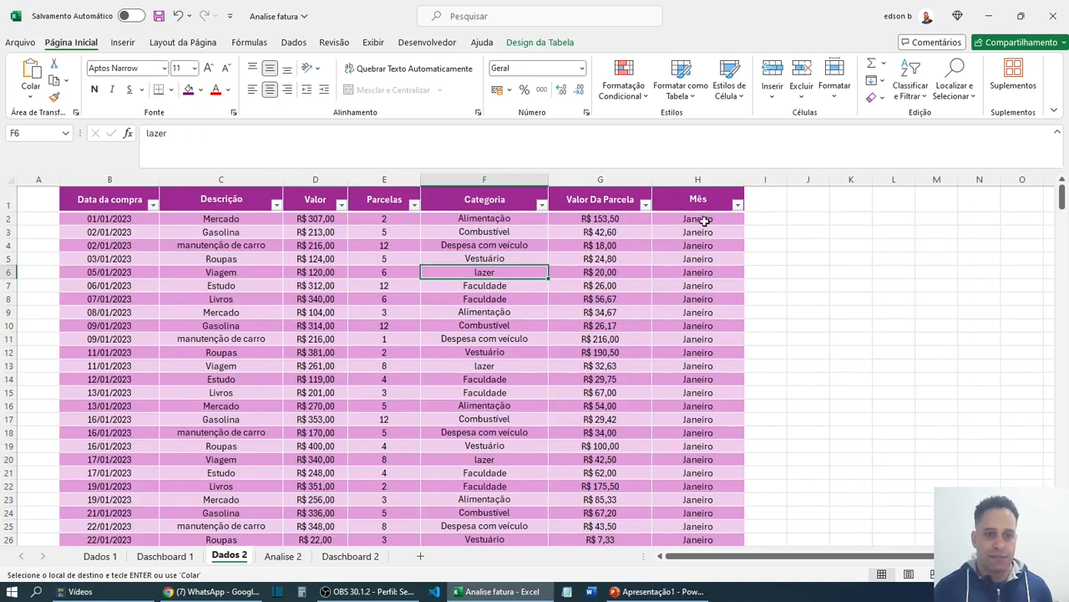
left_click(690, 179)
key("ctrl+plus")
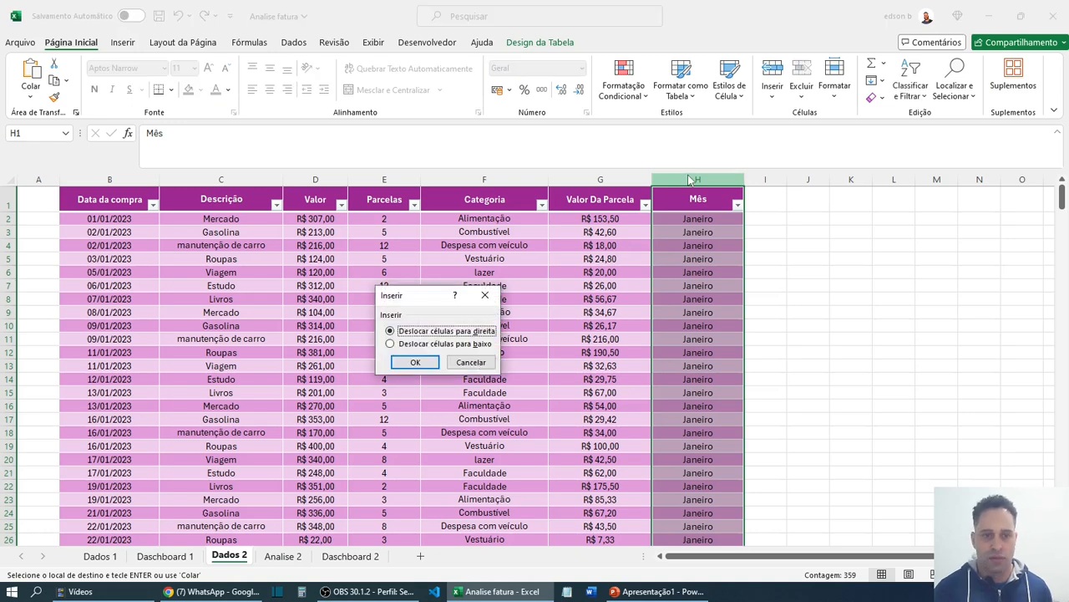
left_click(431, 365)
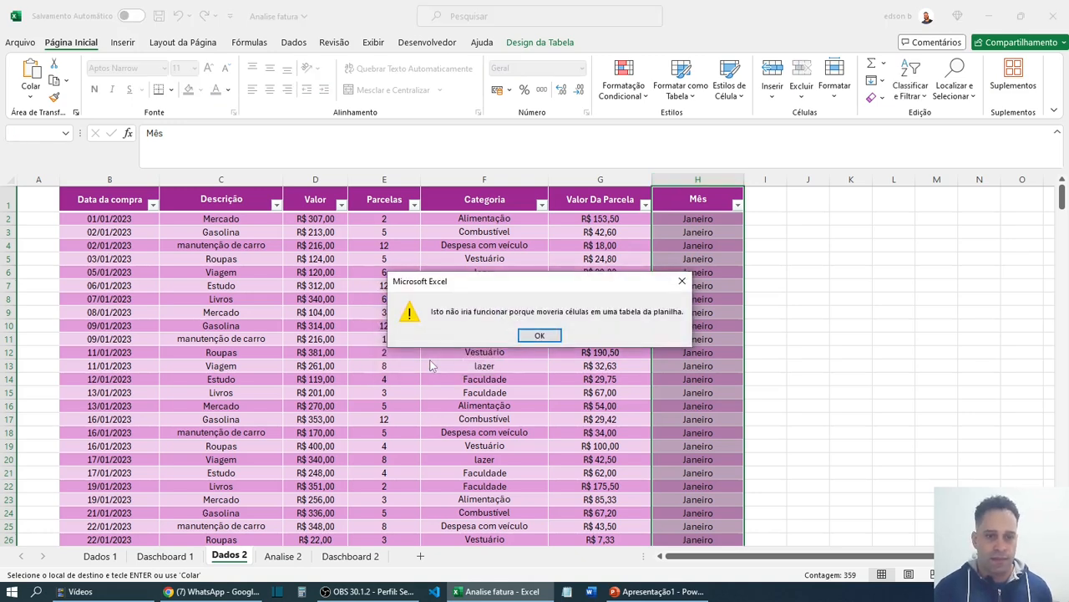
left_click(540, 335)
left_click(576, 351)
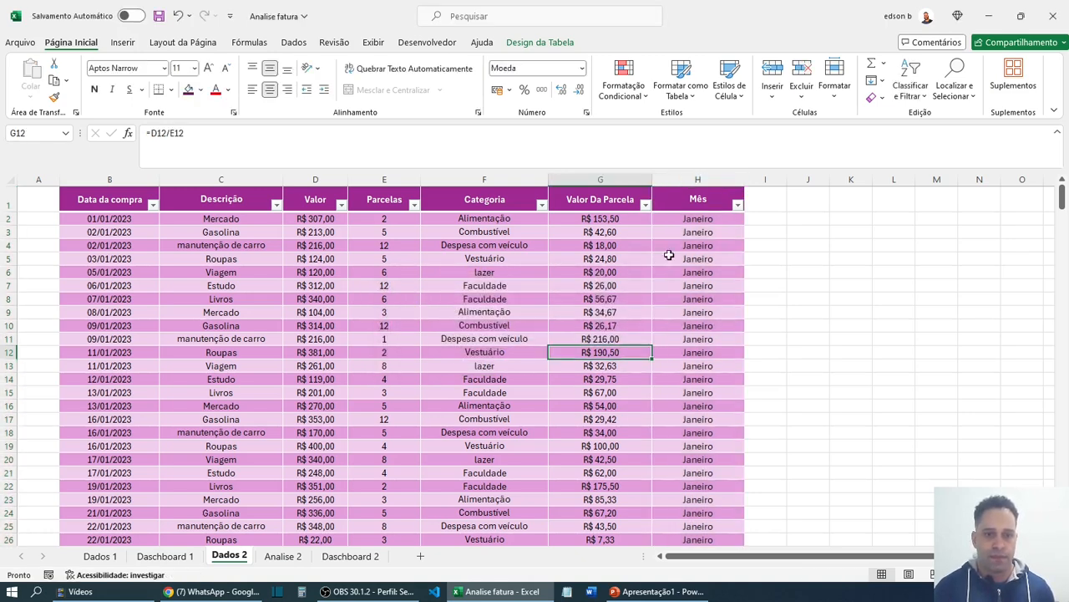
- Insert an empty column before Mês in the Dados 2 table and select its first data cell
left_click(680, 180)
key("ctrl+plus")
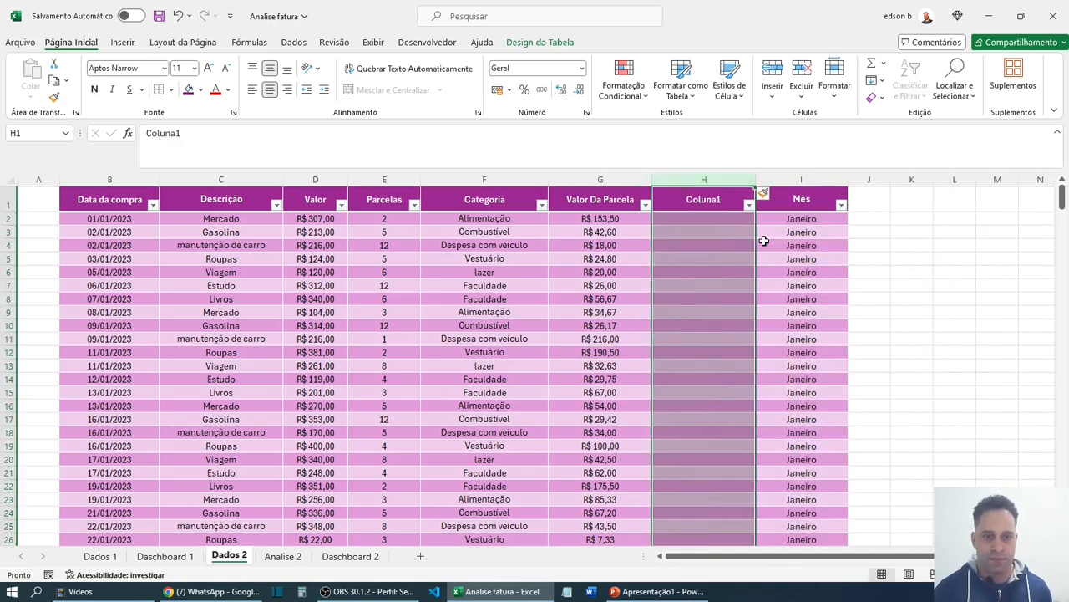
left_click(704, 219)
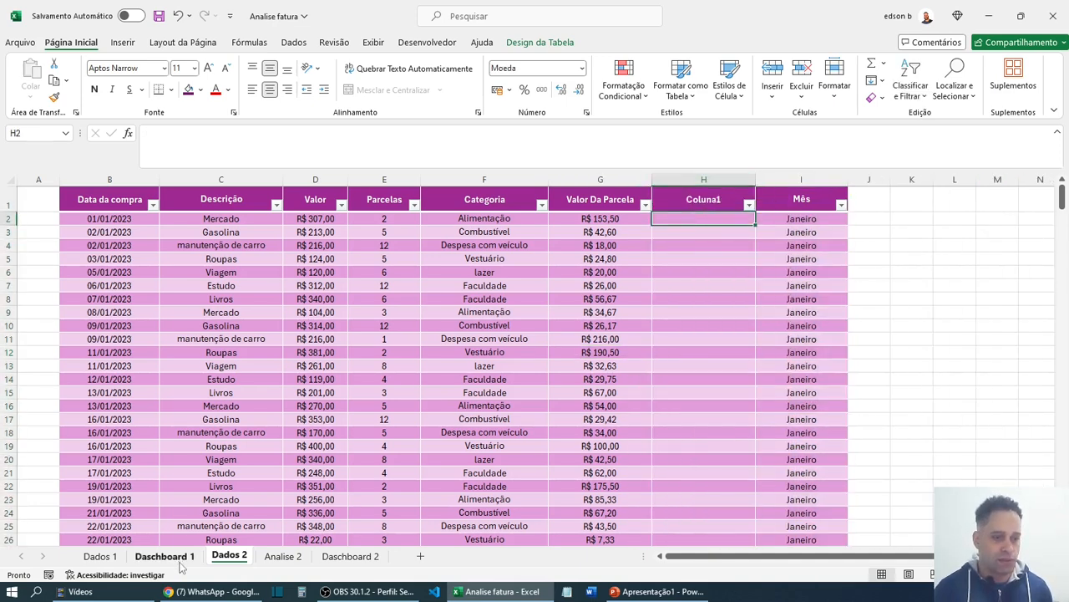
- Copy all Status values without the header from Dados 1 and paste them into the new column of Dados 2, starting at H2
left_click(177, 560)
left_click(100, 555)
left_click(704, 247)
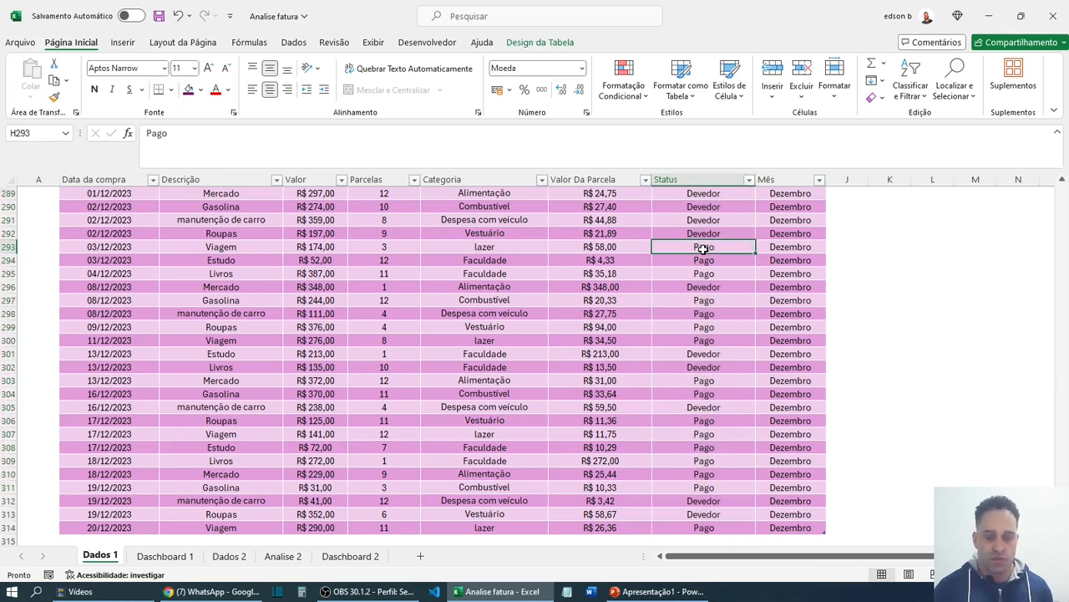
key("ctrl+Up")
key("Down")
key("ctrl+shift+Down")
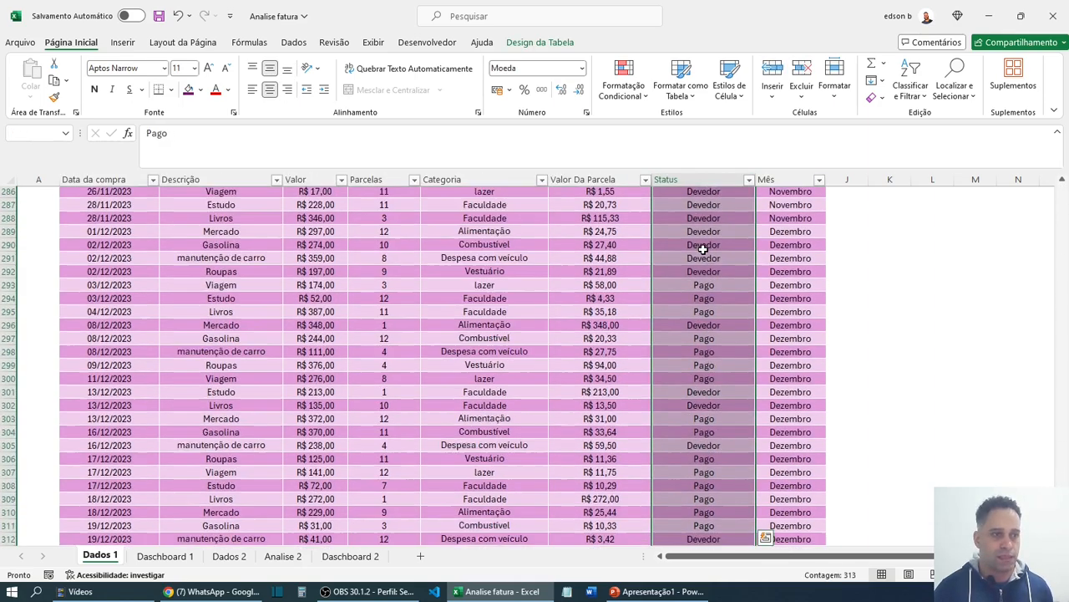
key("ctrl+c")
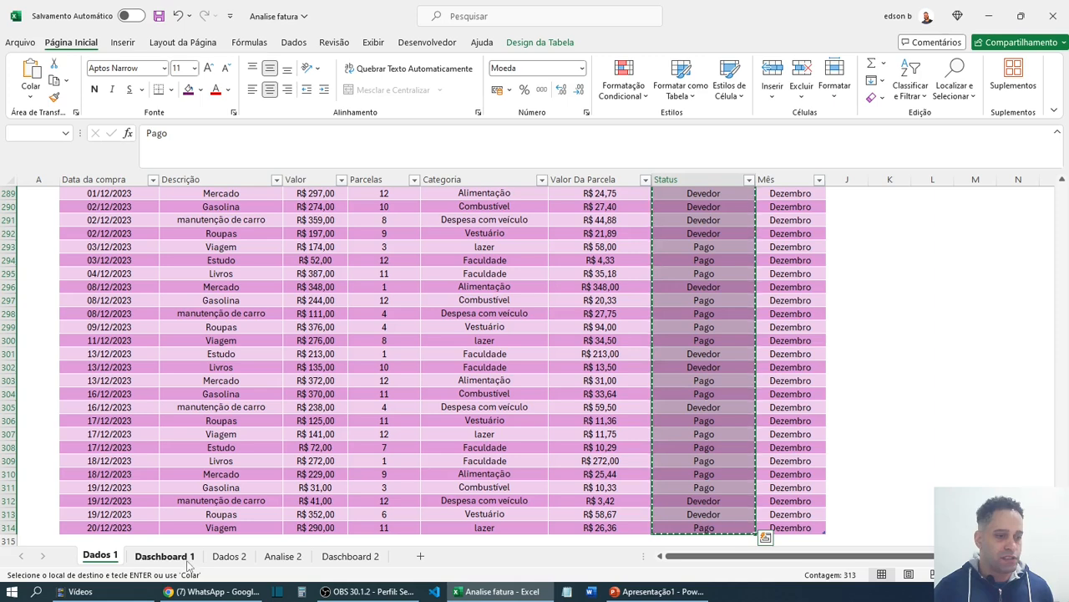
left_click(229, 557)
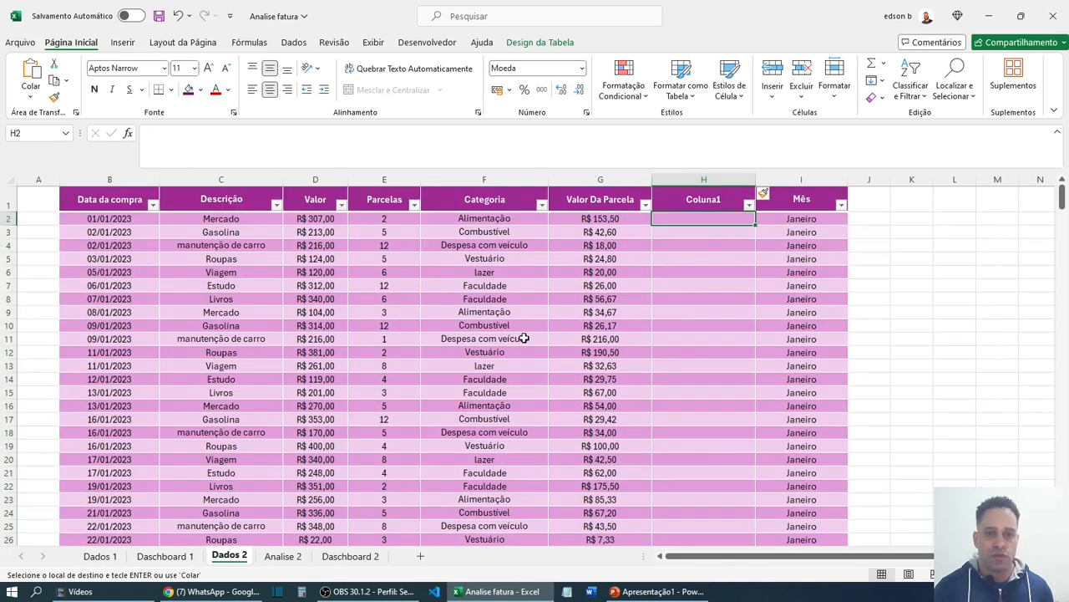
key("ctrl+v")
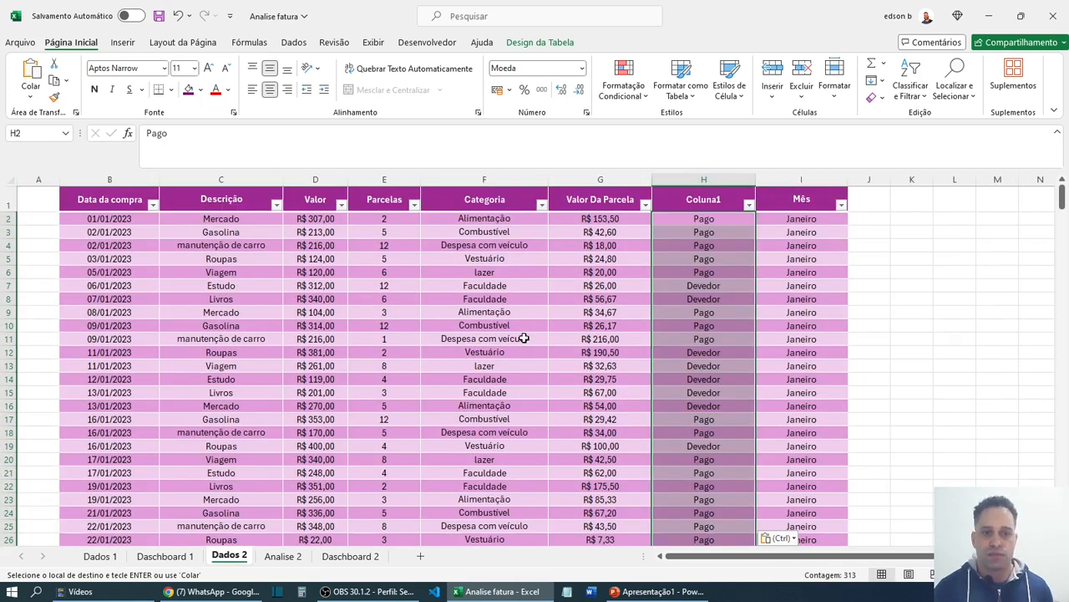
- Rename the header of the new column before Mês to Status
left_click(694, 285)
left_click(704, 202)
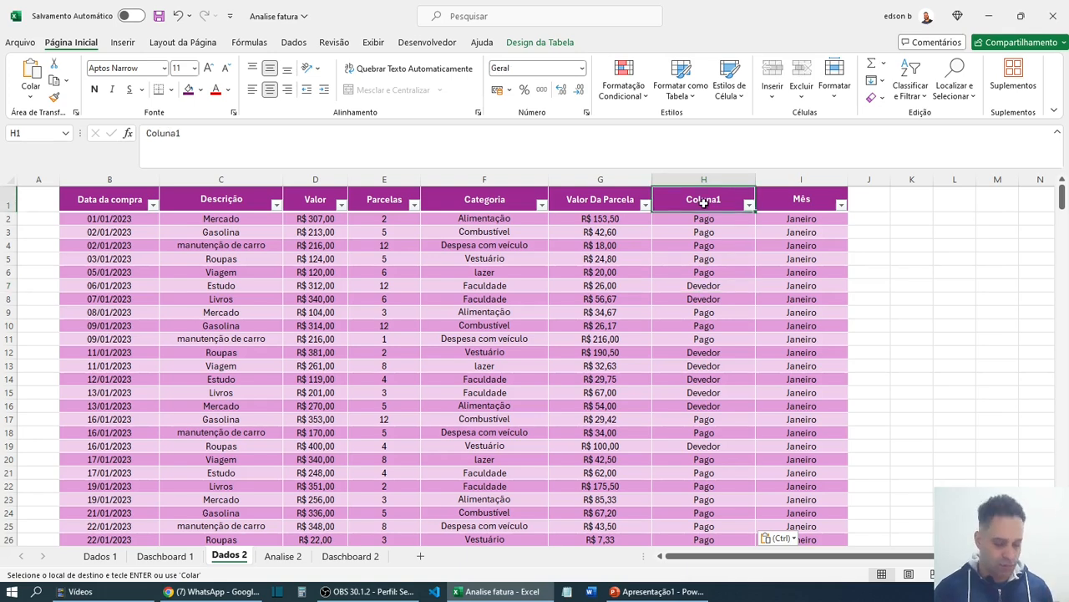
type("Status")
key("Return")
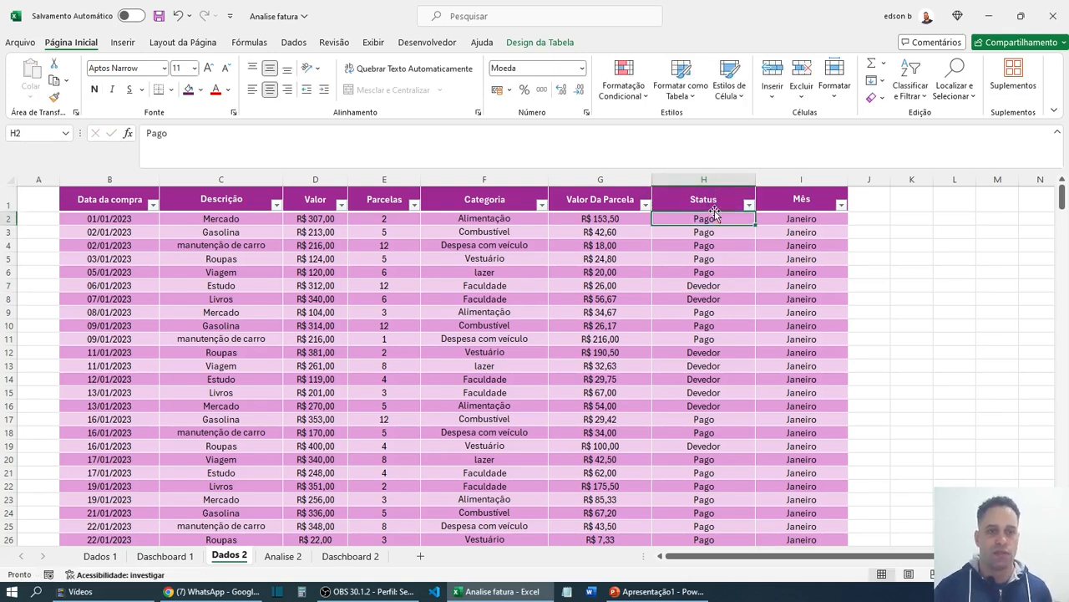
key("Down")
key("Down")
key("Down")
key("Down")
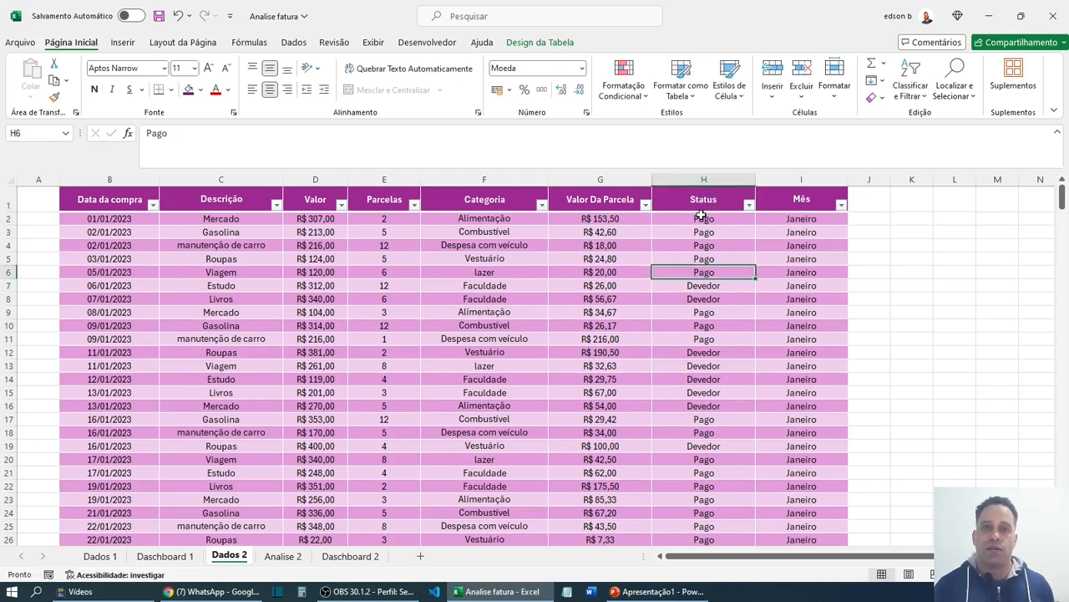
left_click(504, 276)
left_click_drag(200, 219, 776, 453)
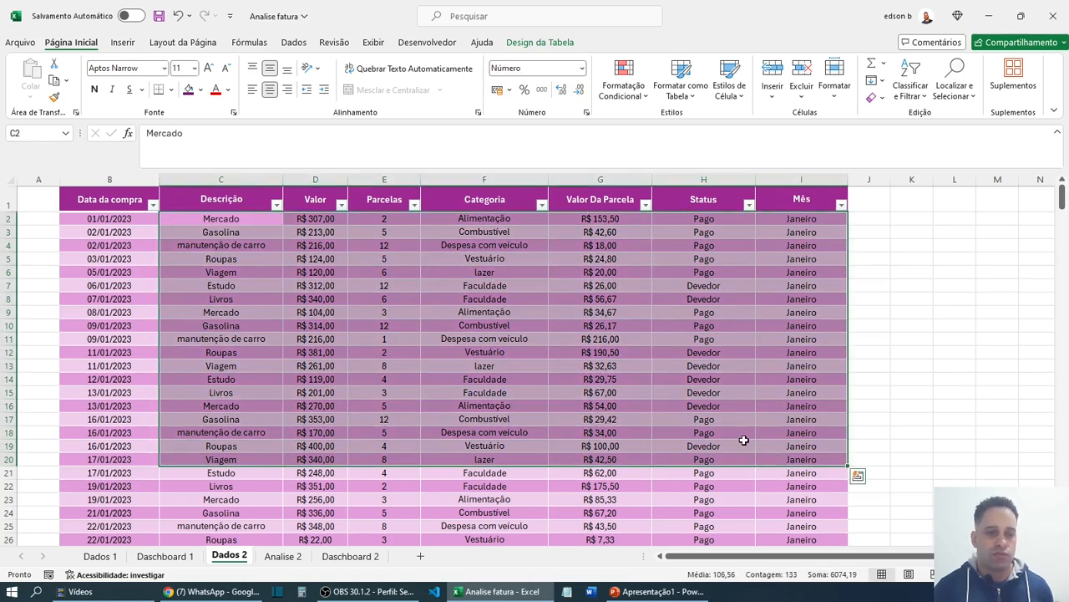
- Refresh all workbook data and add the Status field to the Analise 2 pivot table as a report filter
left_click(283, 557)
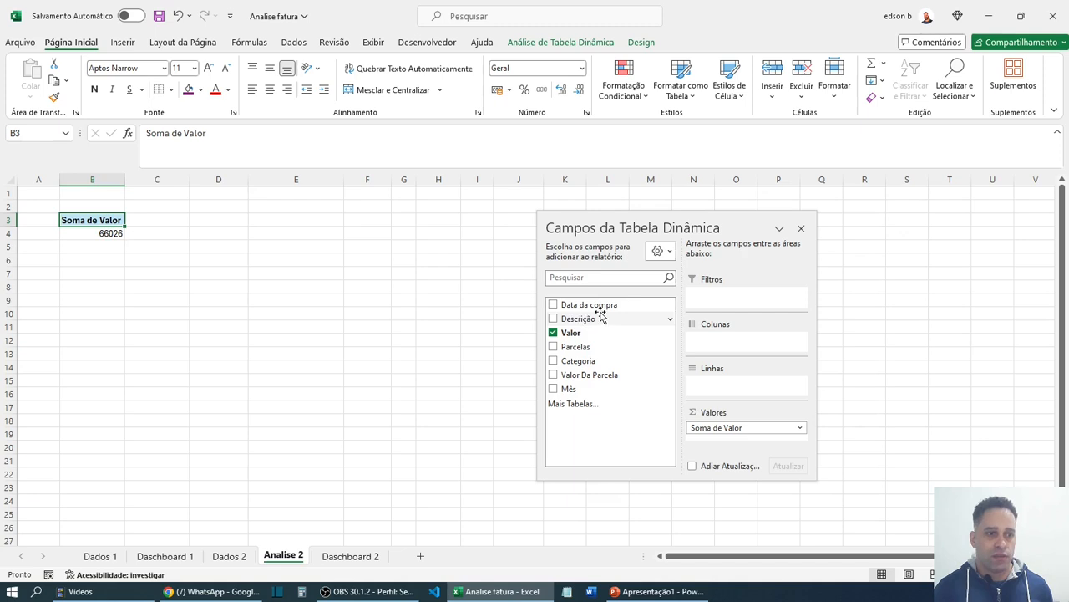
left_click(299, 46)
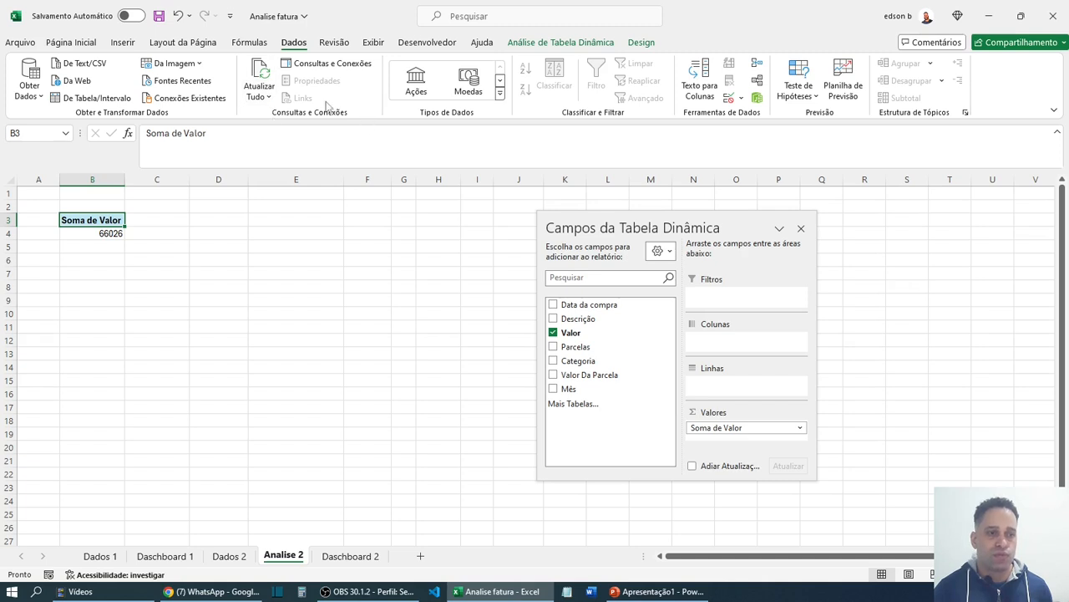
left_click(264, 99)
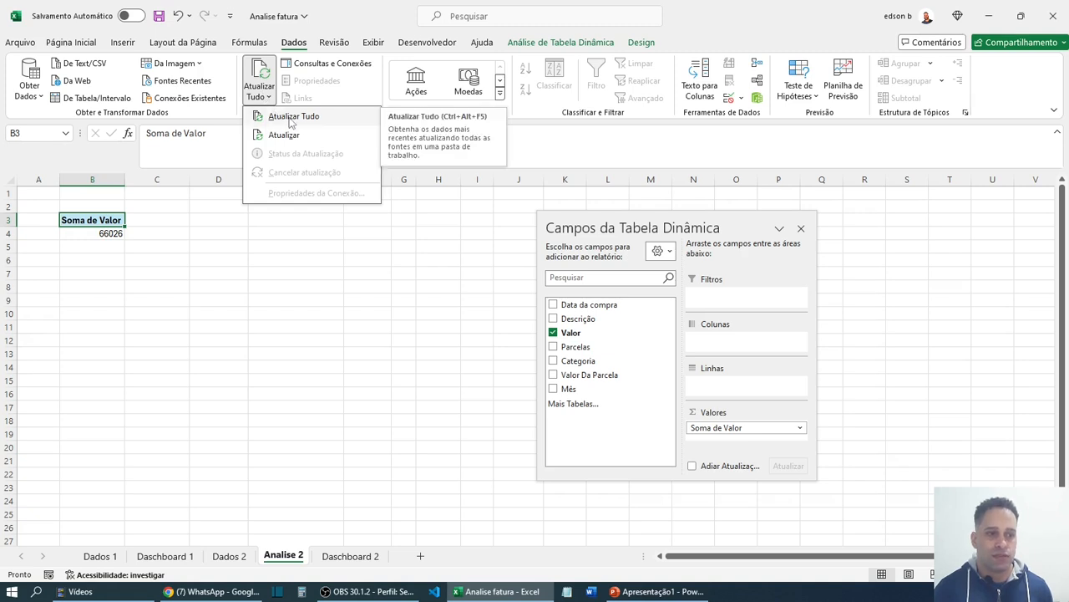
left_click(287, 122)
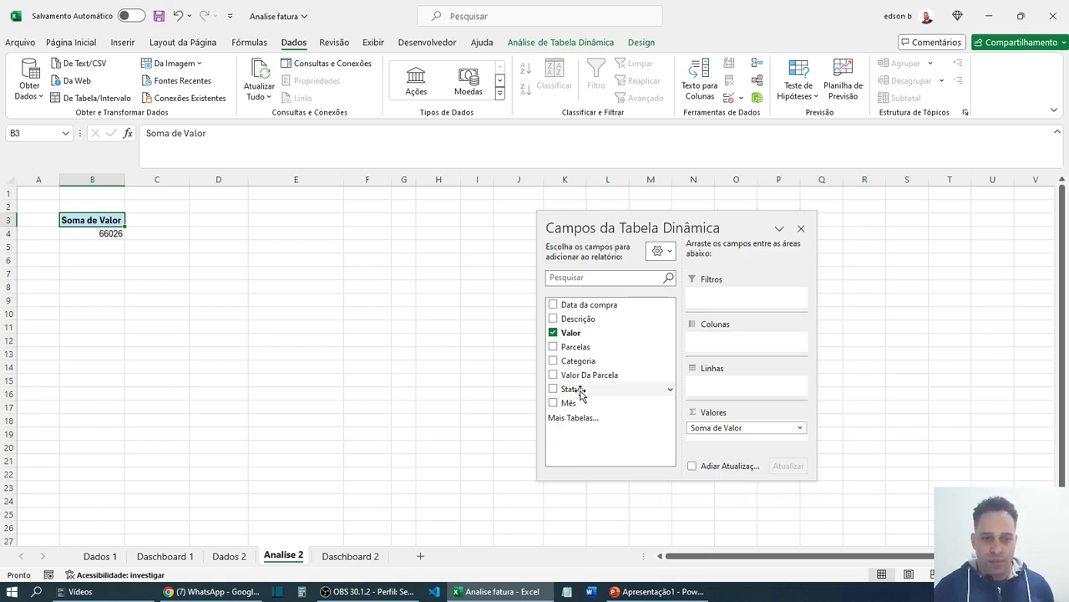
left_click_drag(576, 393, 754, 308)
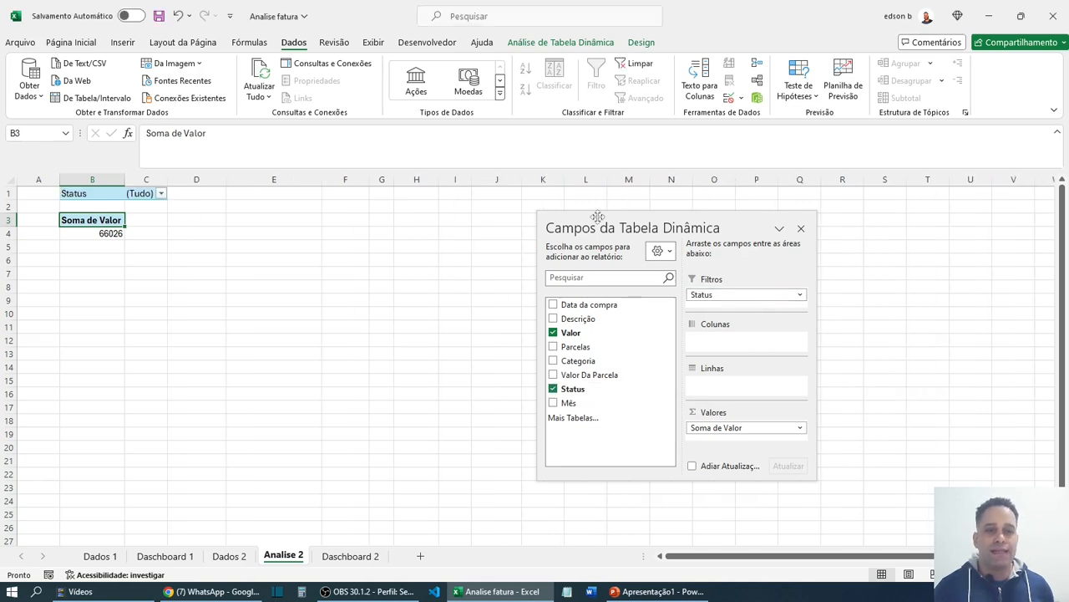
left_click_drag(594, 219, 782, 232)
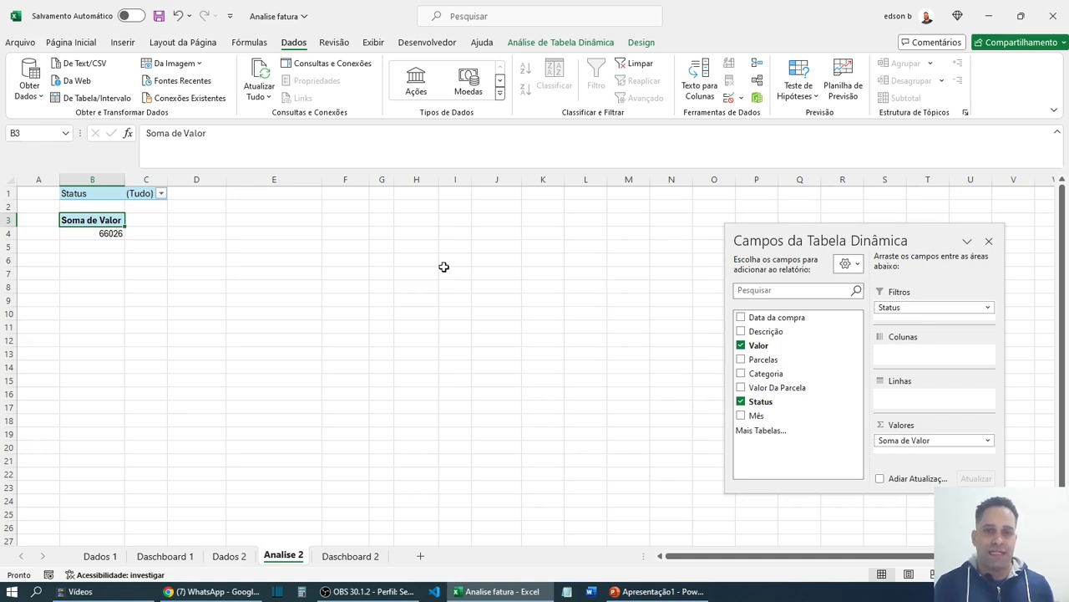
- Check the open-amount card on Daschboard 1 and filter the Analise 2 pivot table to the Devedor status
left_click(165, 556)
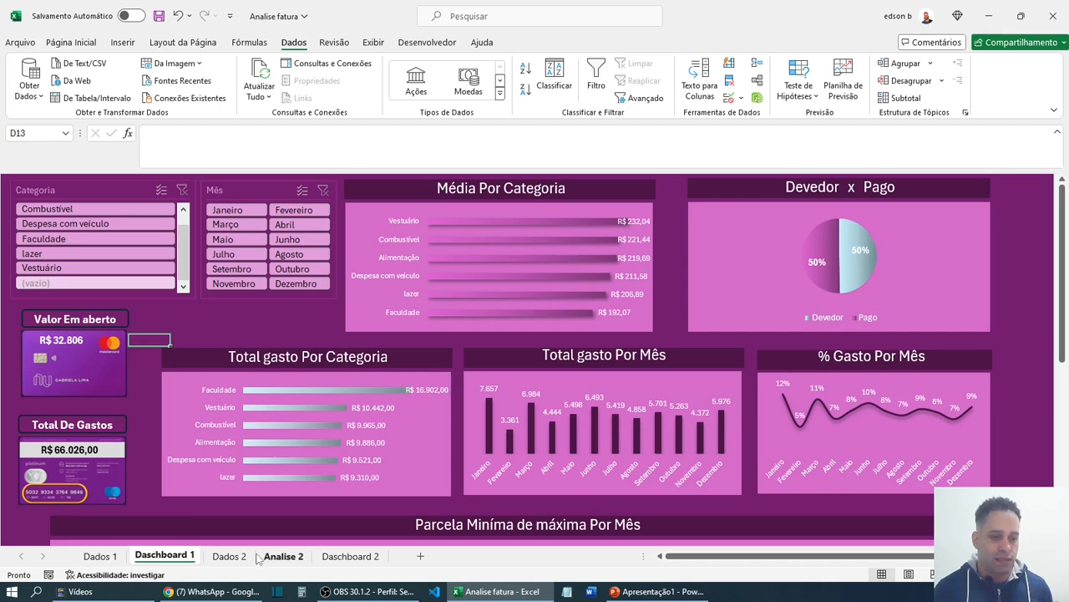
left_click(283, 561)
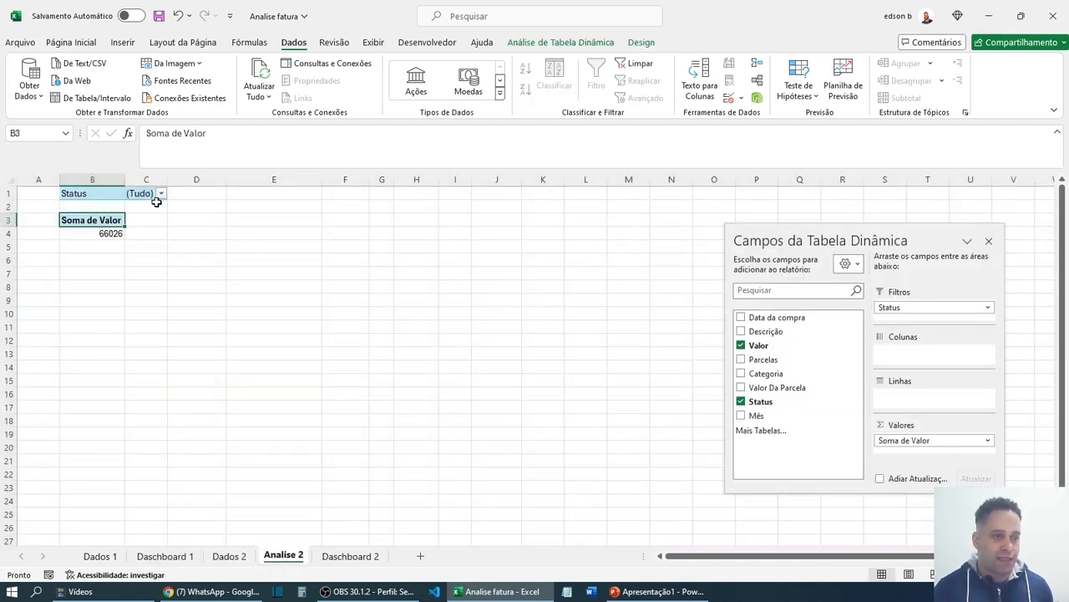
left_click(162, 194)
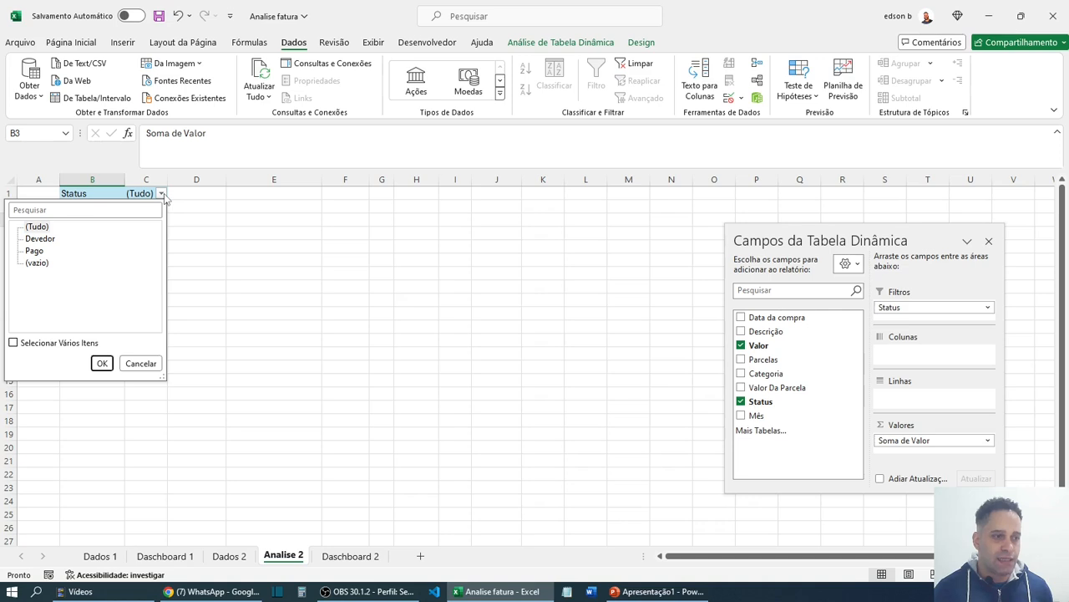
left_click(43, 240)
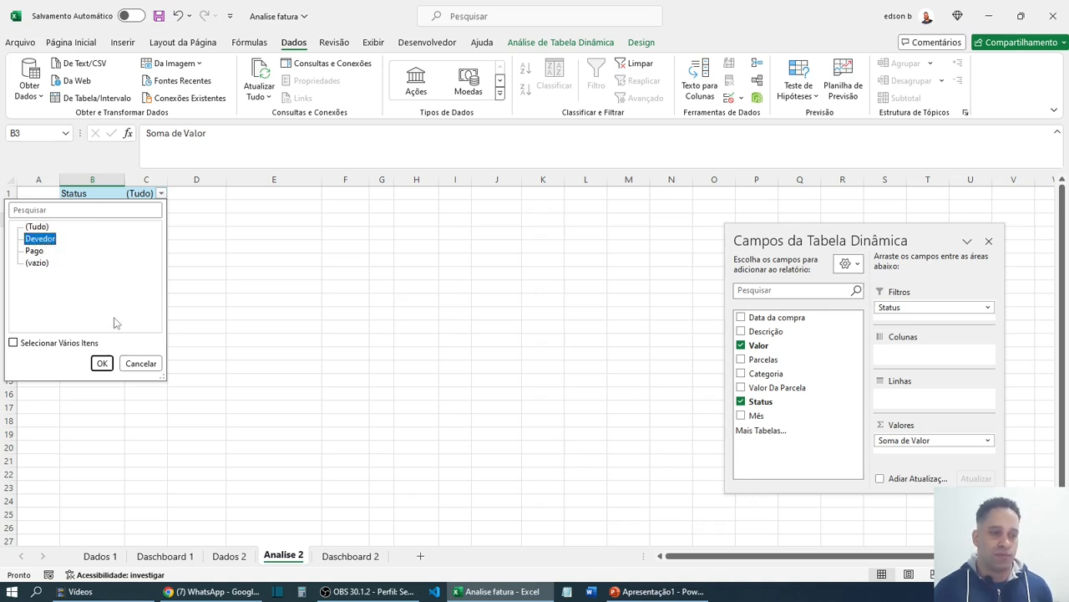
left_click(101, 363)
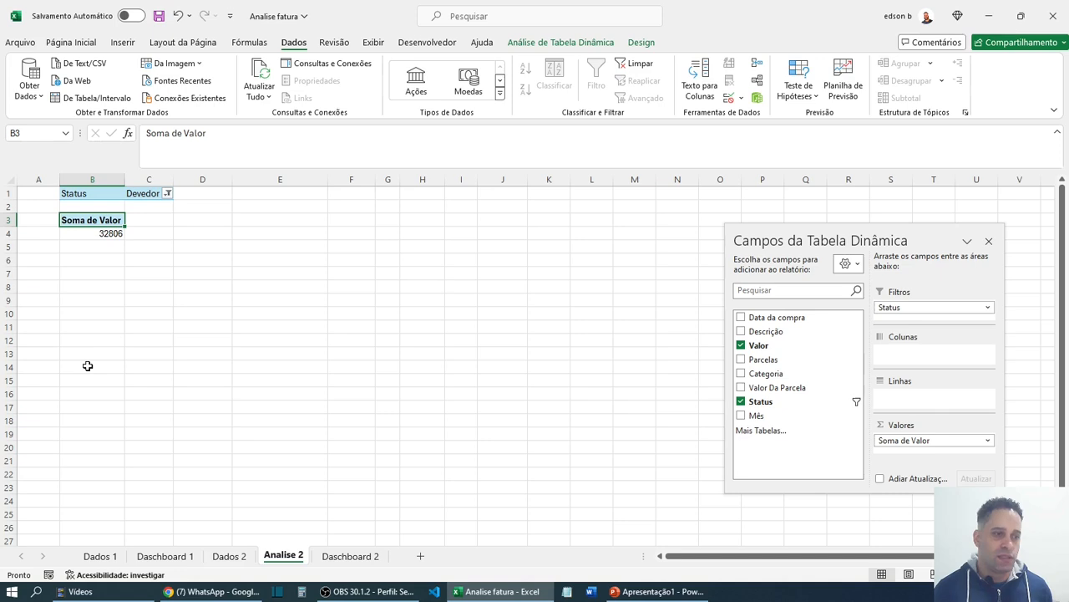
left_click(111, 245)
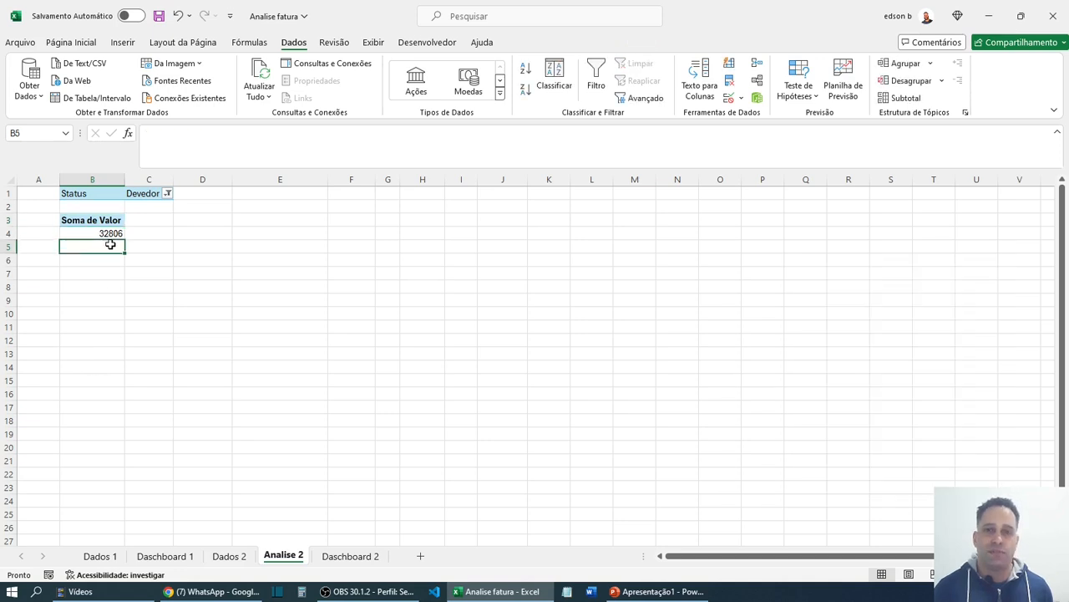
- Compare the filtered Valor sum on Analise 2 with the Valor Em aberto card on Daschboard 1 and check the Total De Gastos card
left_click(159, 556)
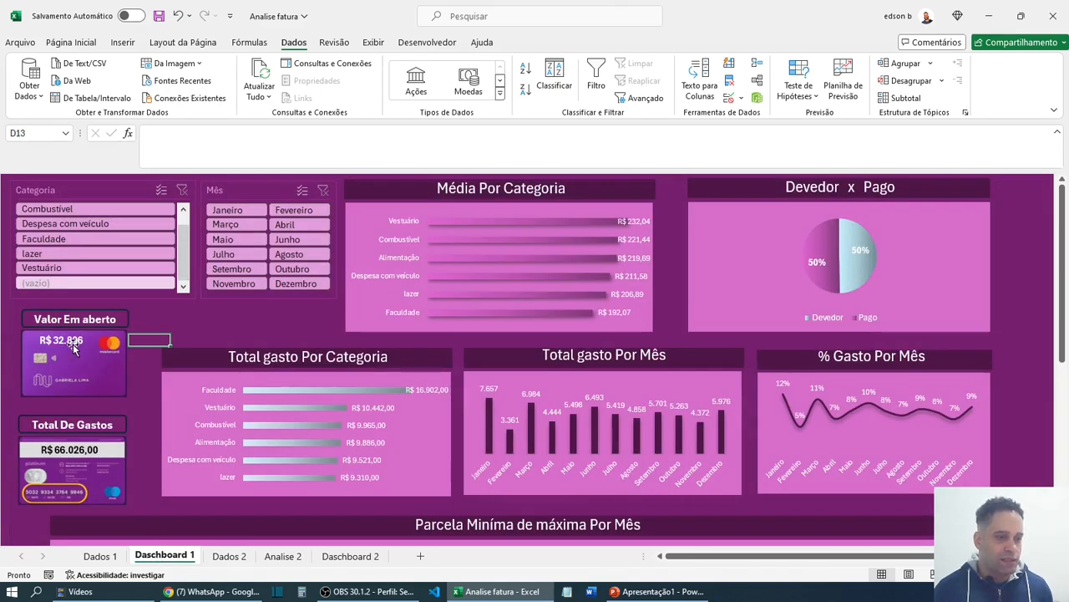
left_click(269, 557)
left_click(177, 304)
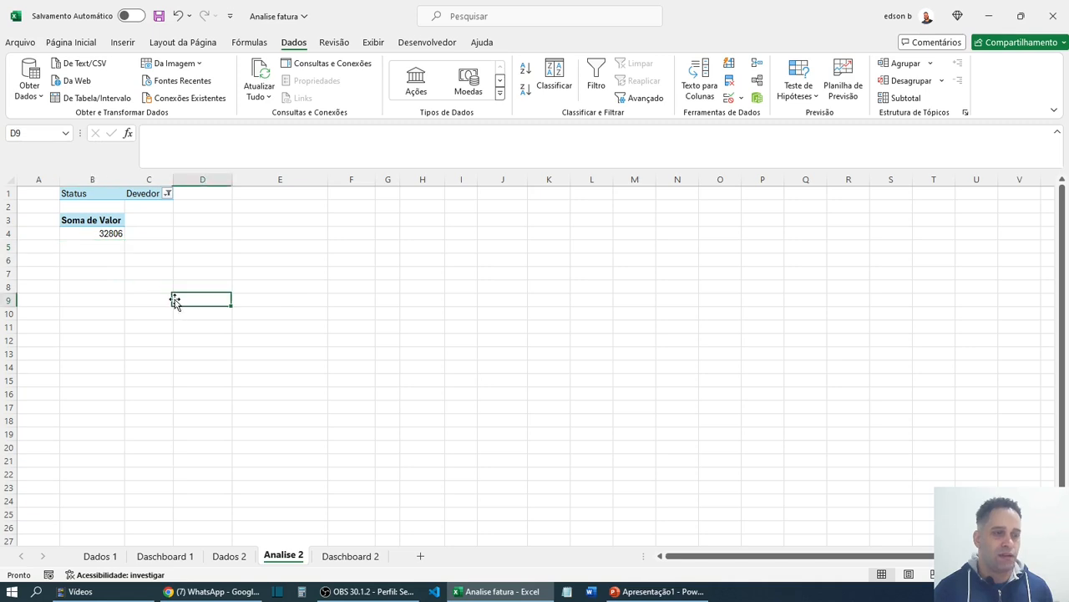
left_click(148, 233)
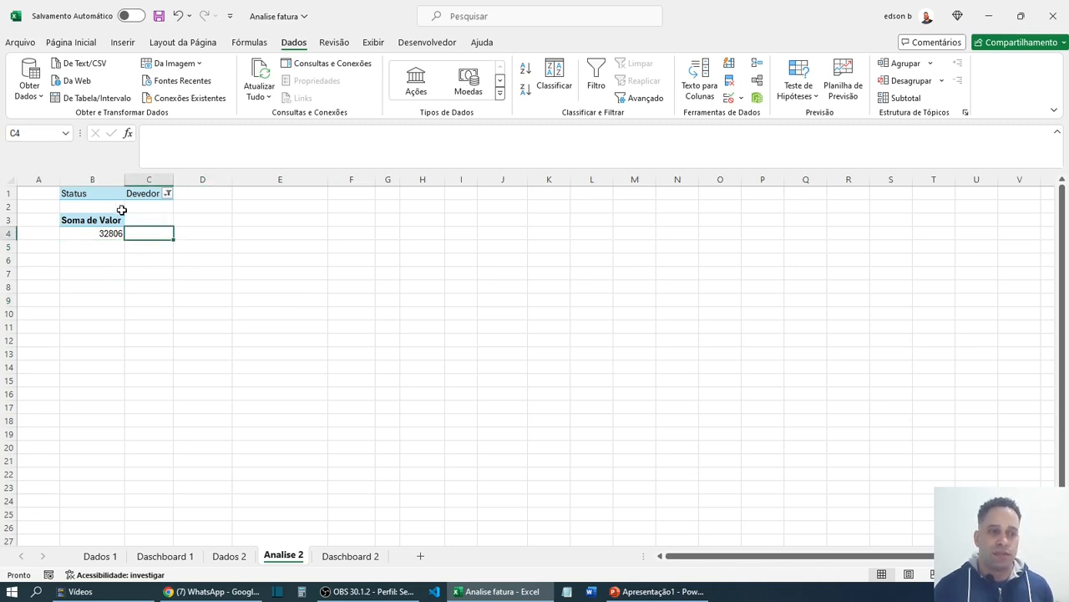
left_click(258, 220)
left_click(167, 556)
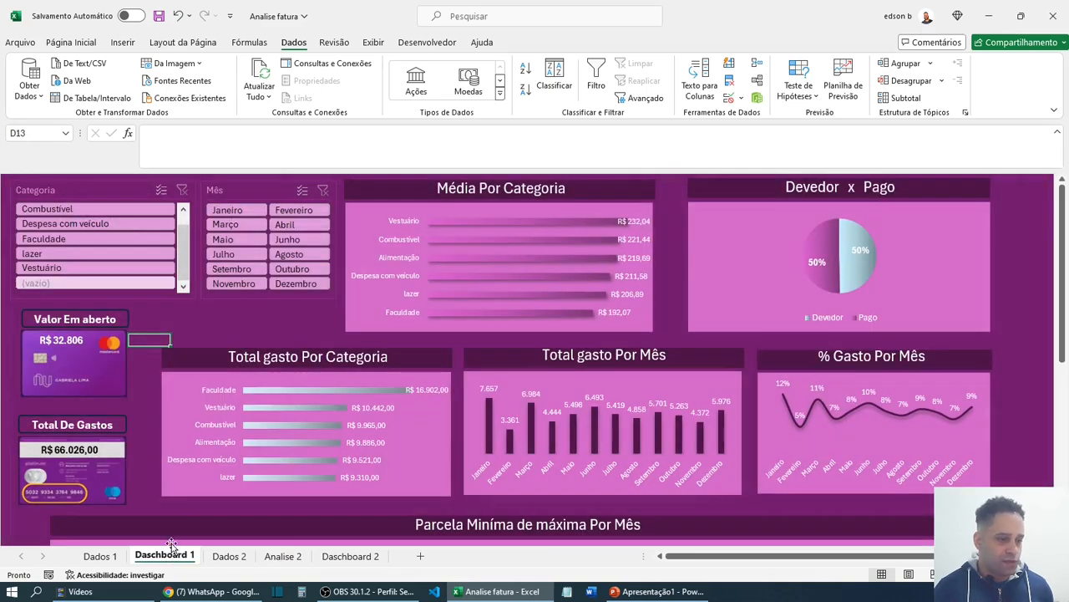
scroll(150, 427, "down", 1)
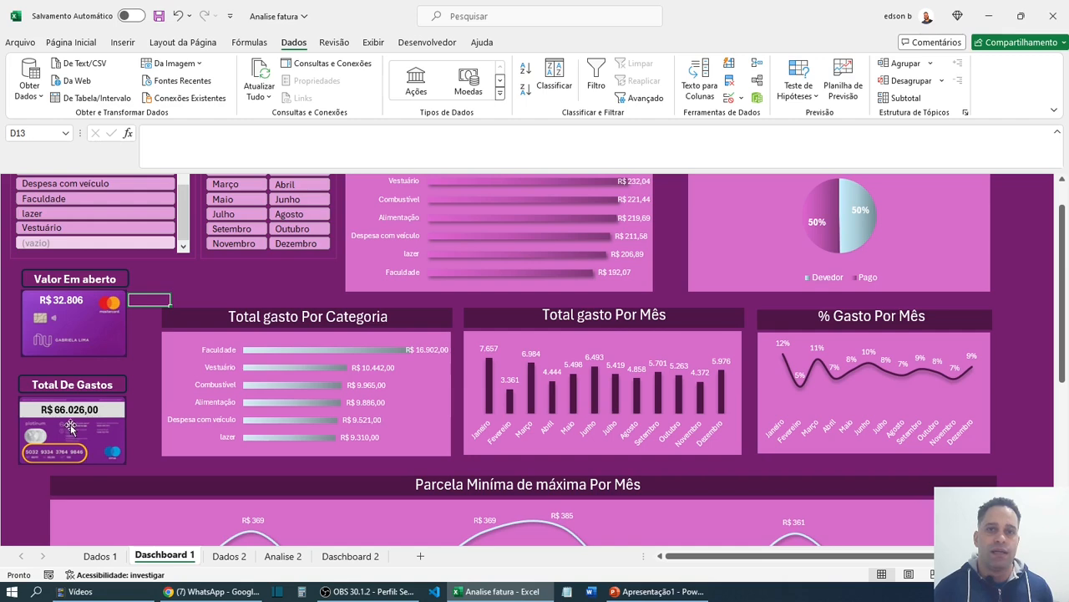
left_click(275, 557)
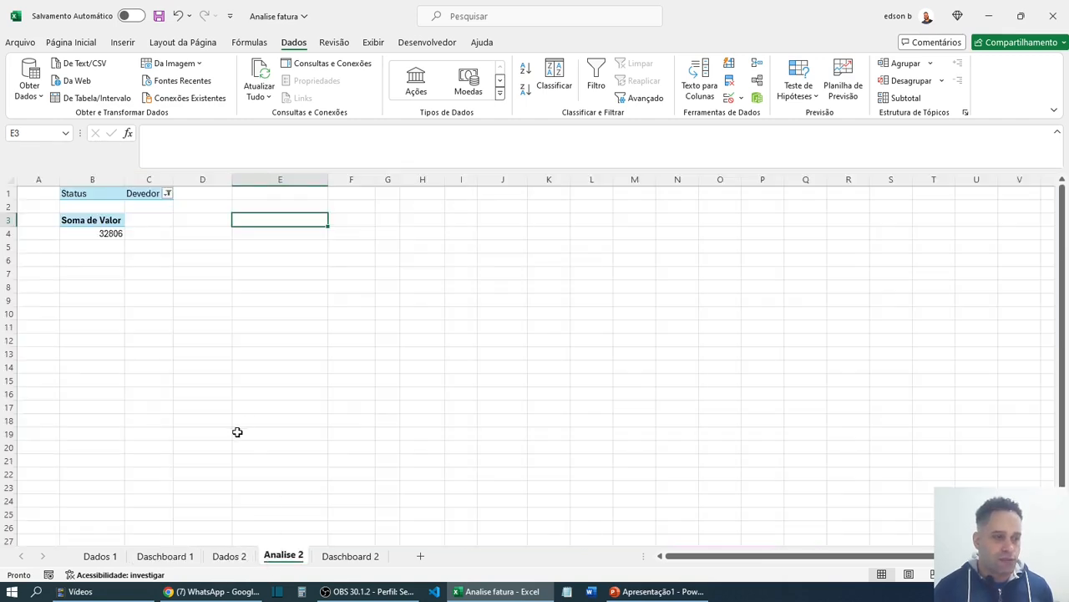
- Open the Dados 2 sheet and select a cell inside its purchases table
left_click(234, 562)
left_click(288, 488)
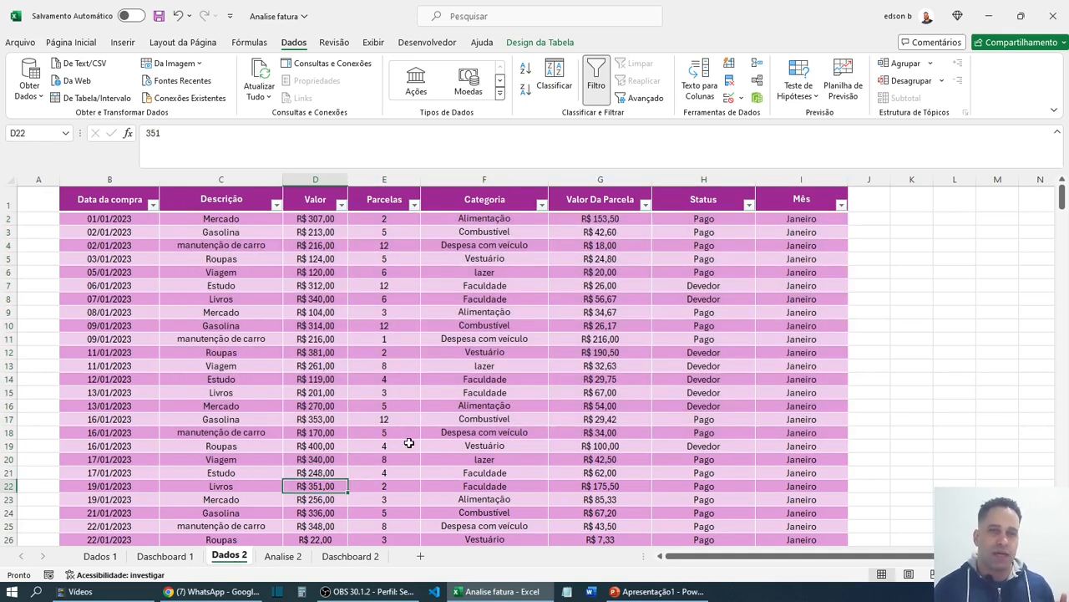
left_click(430, 365)
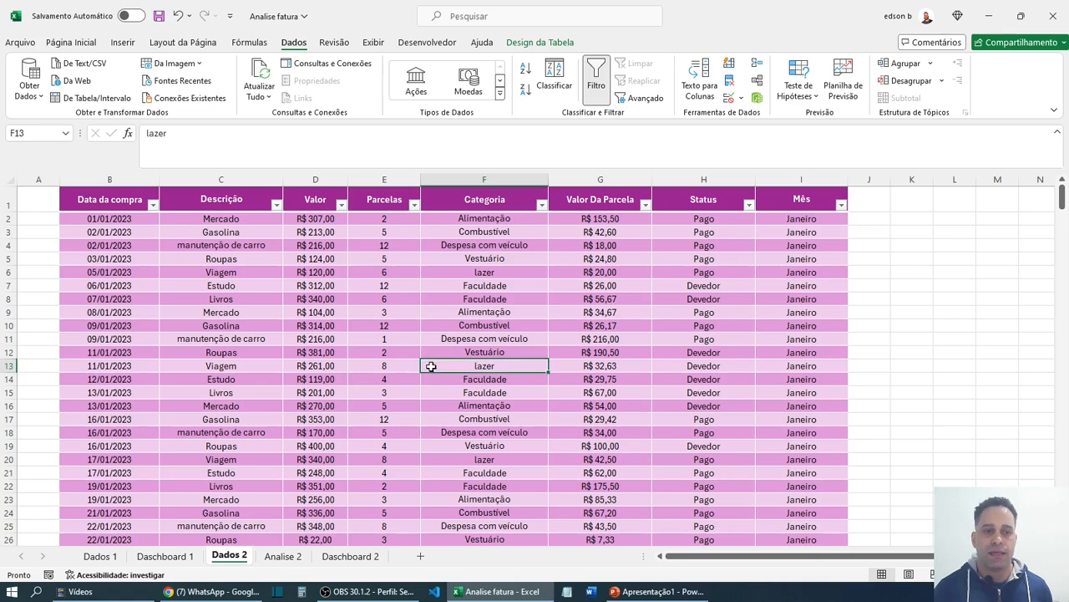
left_click(330, 339)
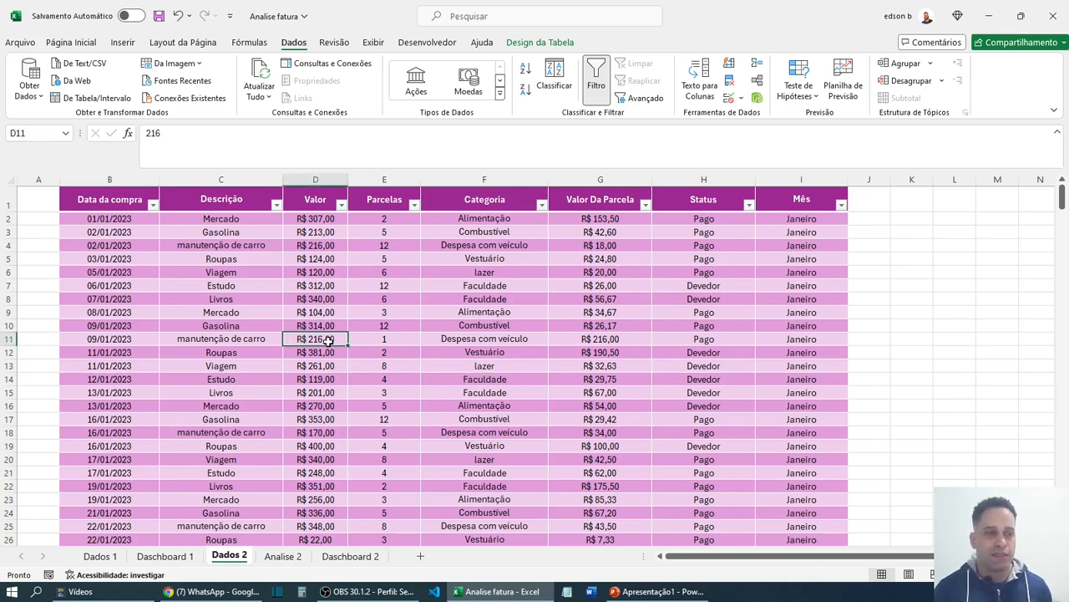
left_click(249, 324)
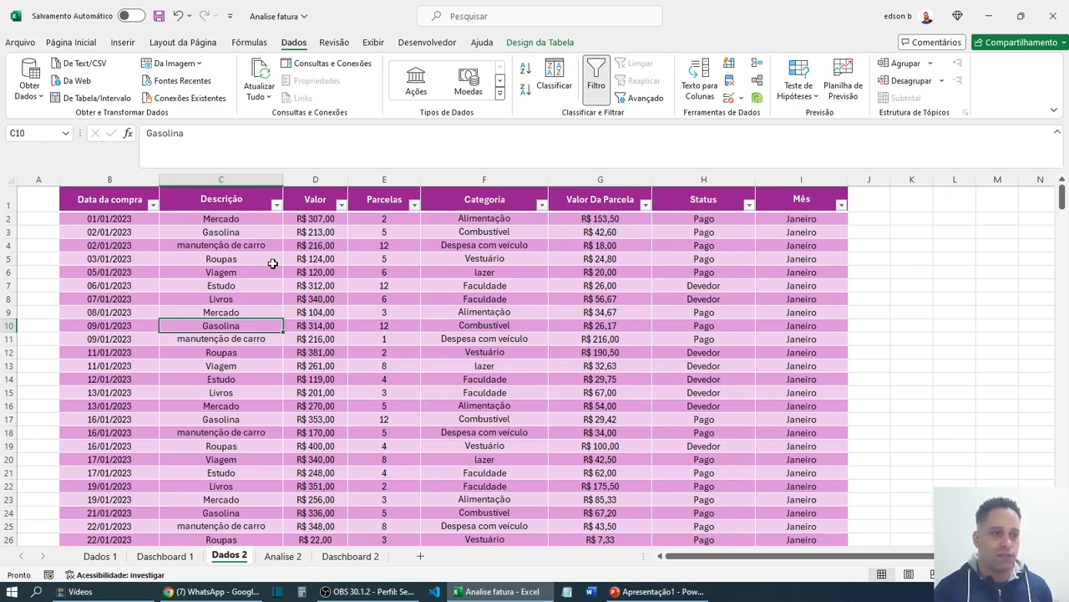
left_click(298, 271)
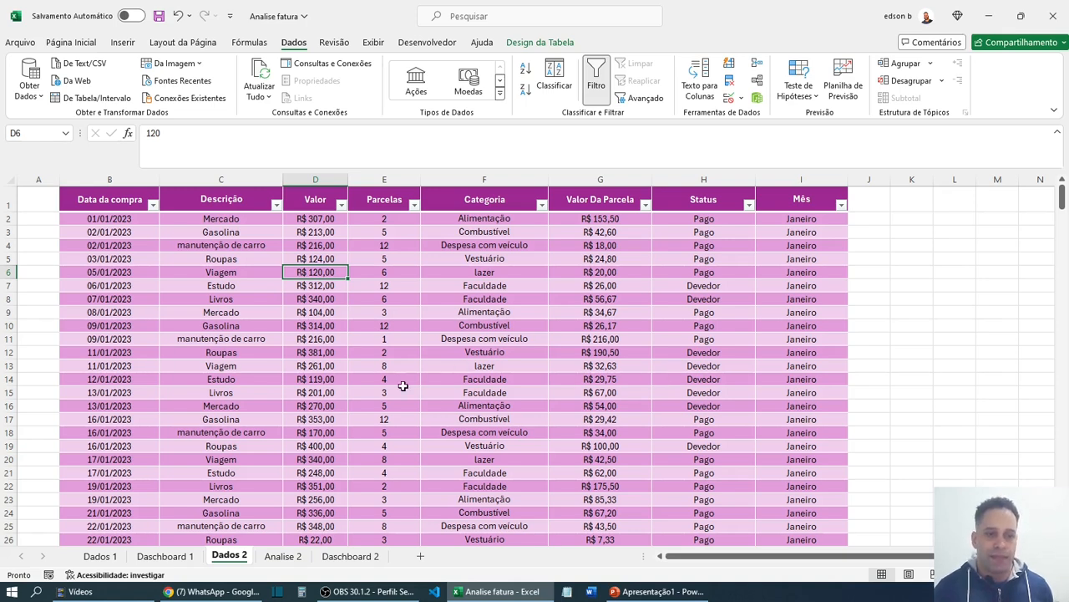
left_click(323, 380)
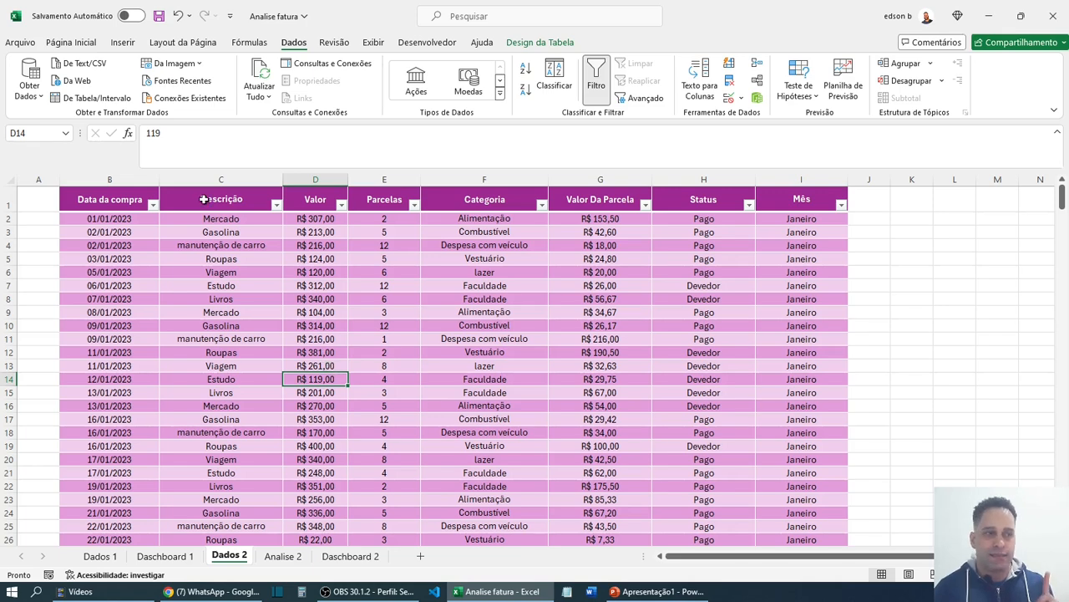
- Insert a pivot table based on Tabela3 into the existing Analise 2 sheet at cell E1
left_click(123, 42)
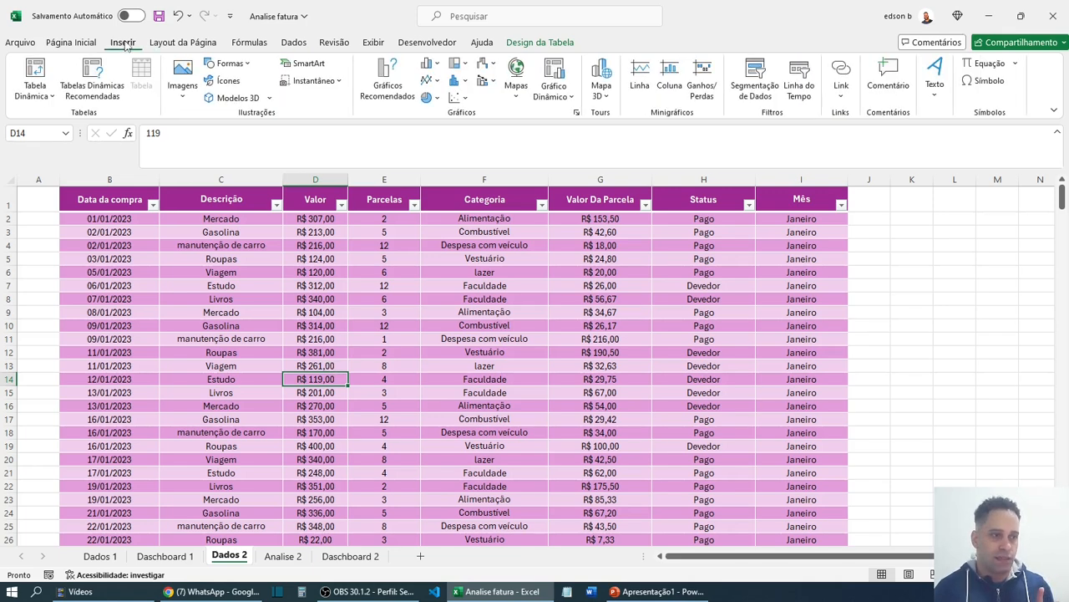
left_click(44, 98)
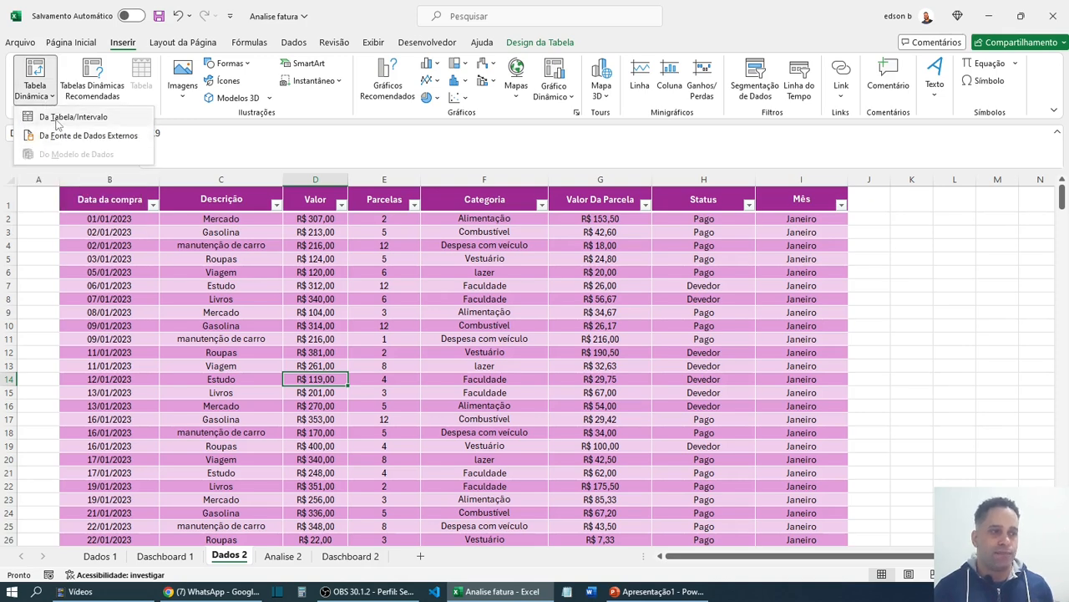
left_click(57, 124)
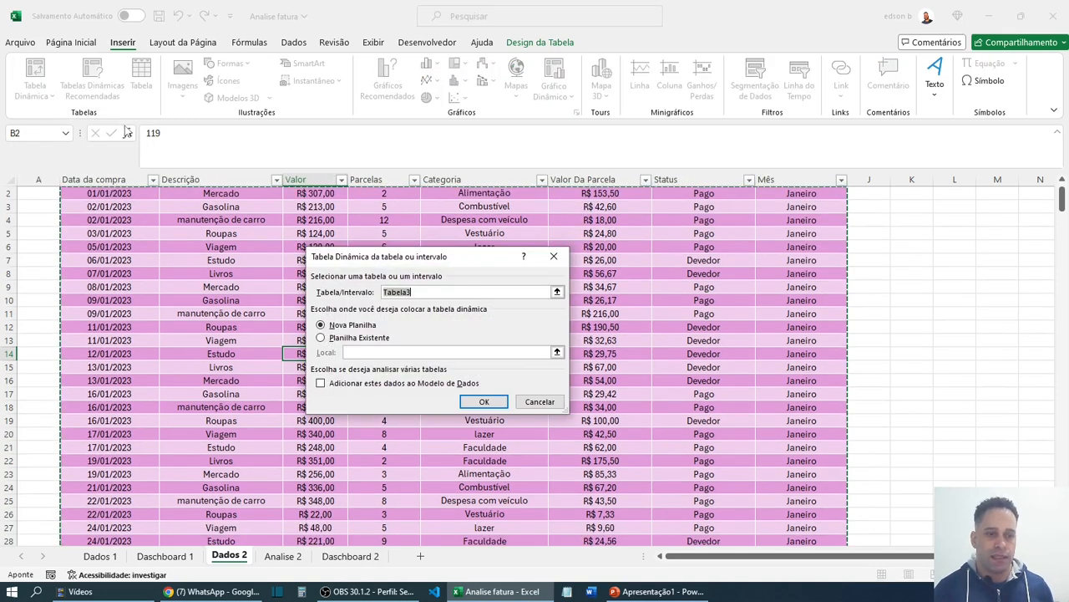
left_click(322, 337)
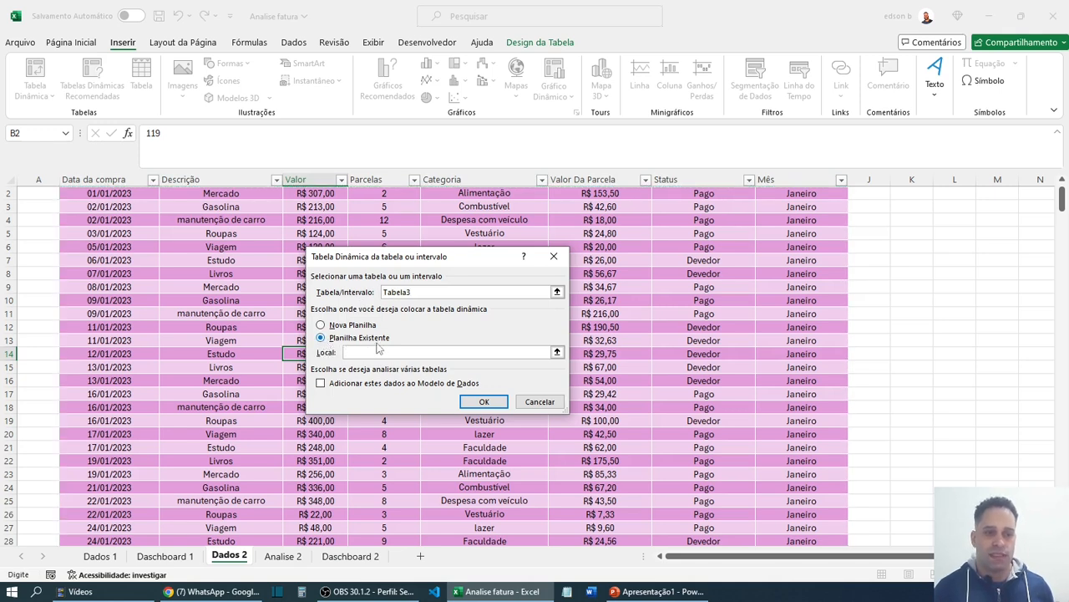
left_click(558, 352)
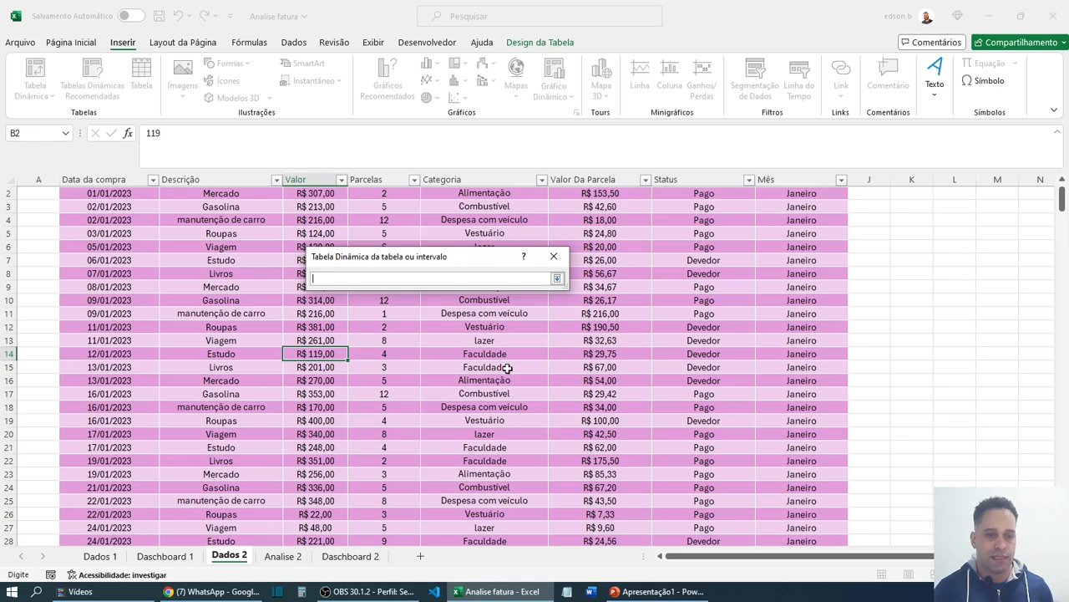
left_click(289, 557)
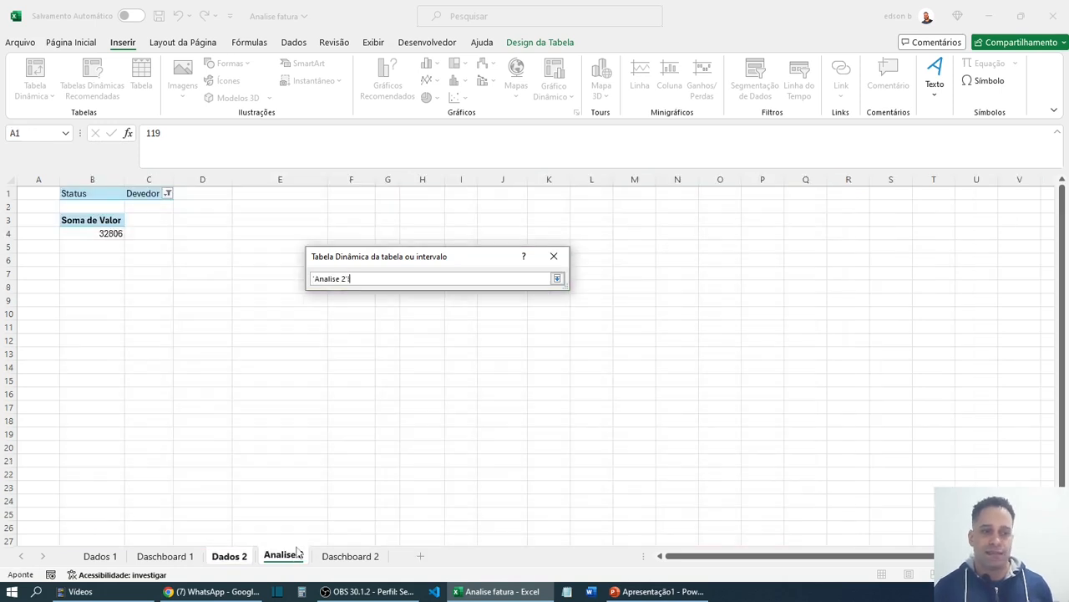
left_click(253, 196)
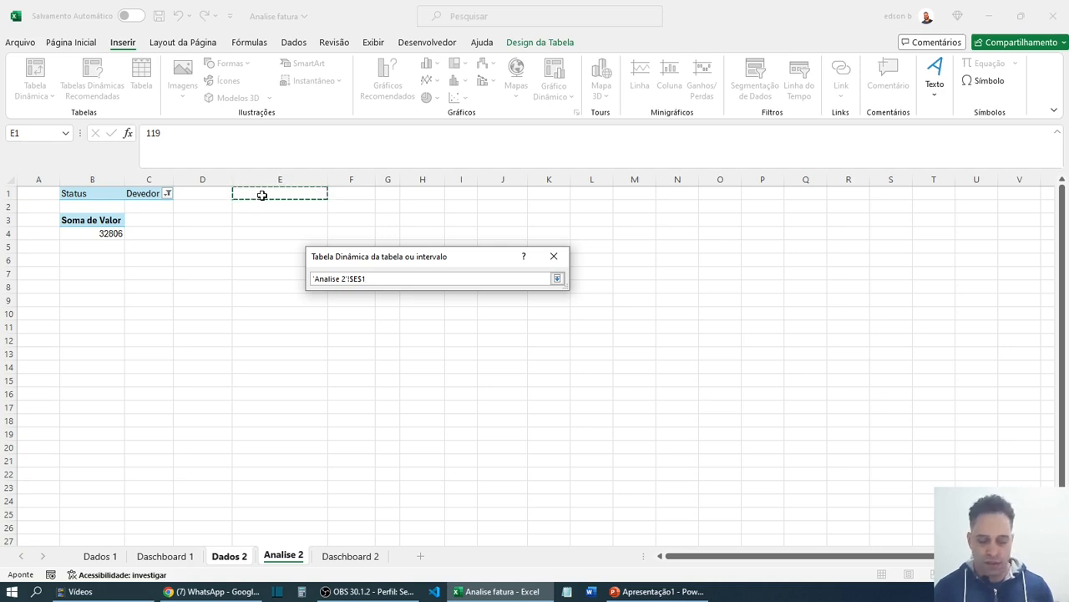
key("Return")
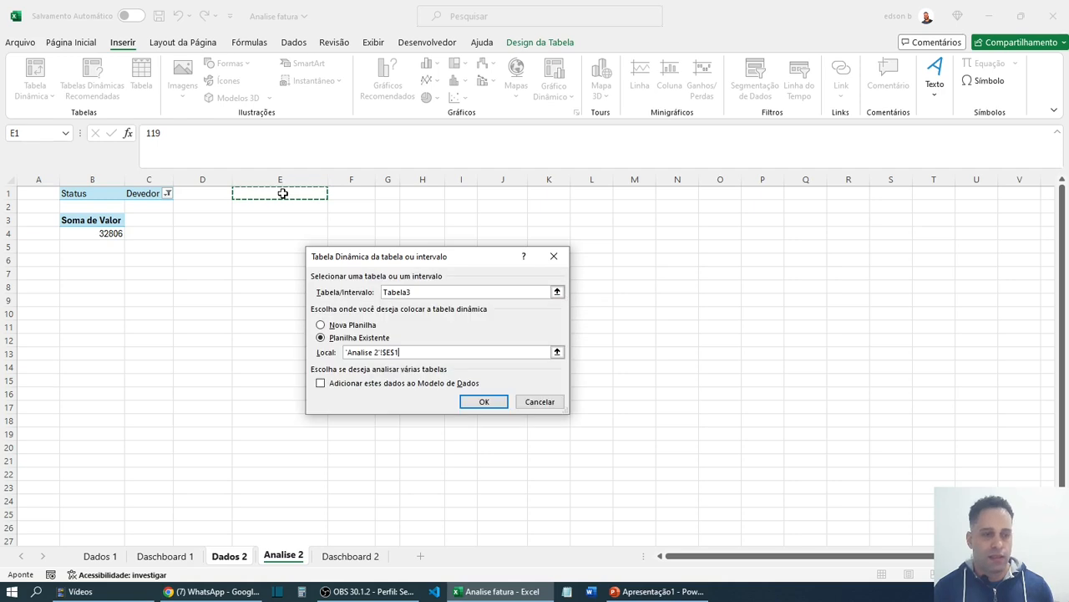
key("Return")
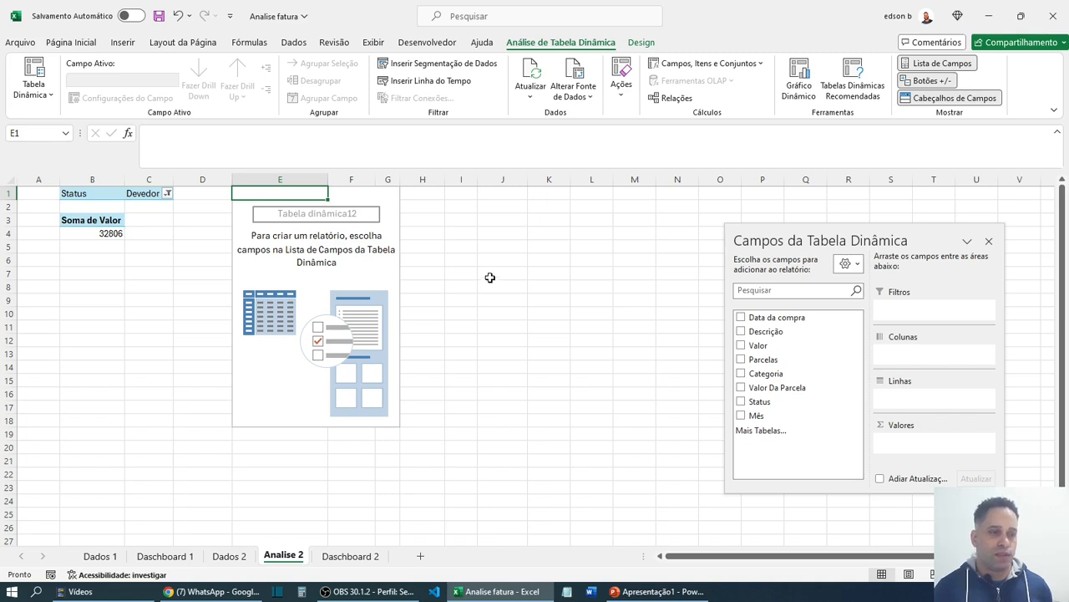
- Examine the Status filter and the Valor sum of the first pivot table on Analise 2
left_click(452, 248)
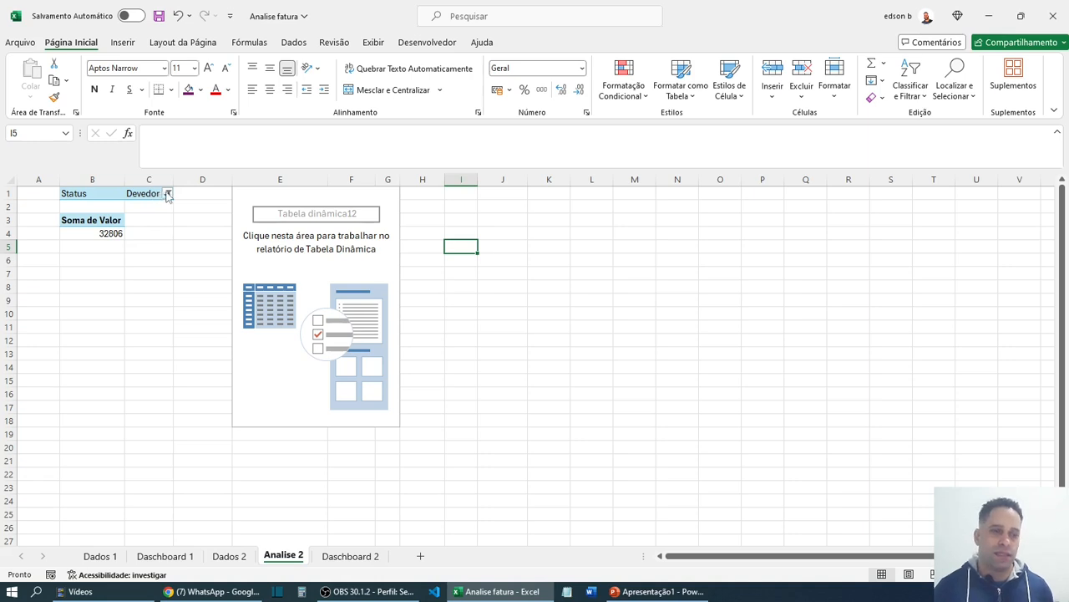
left_click(103, 222)
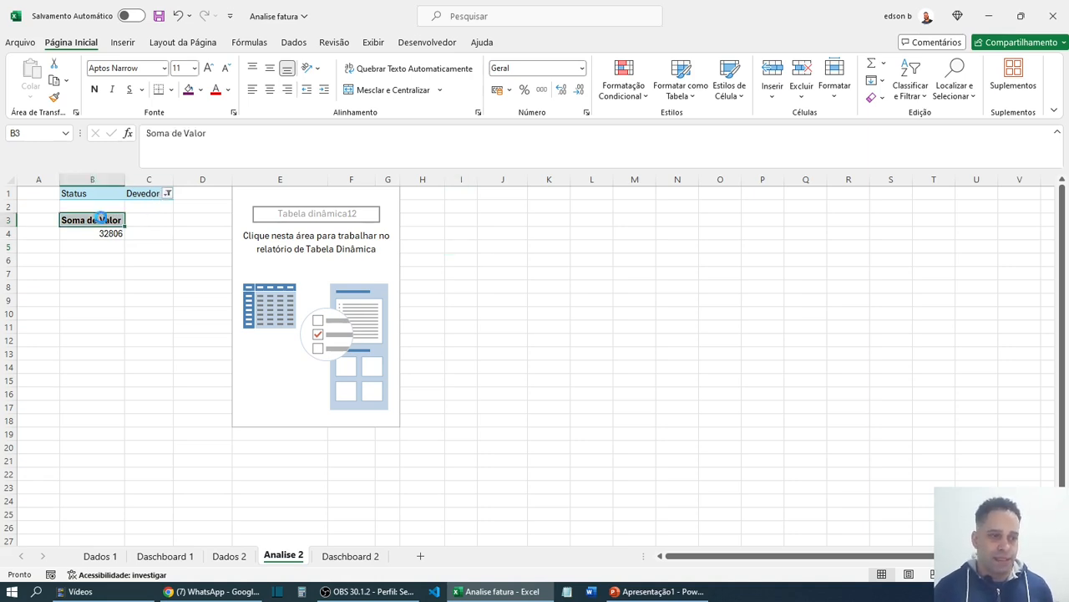
left_click(92, 197)
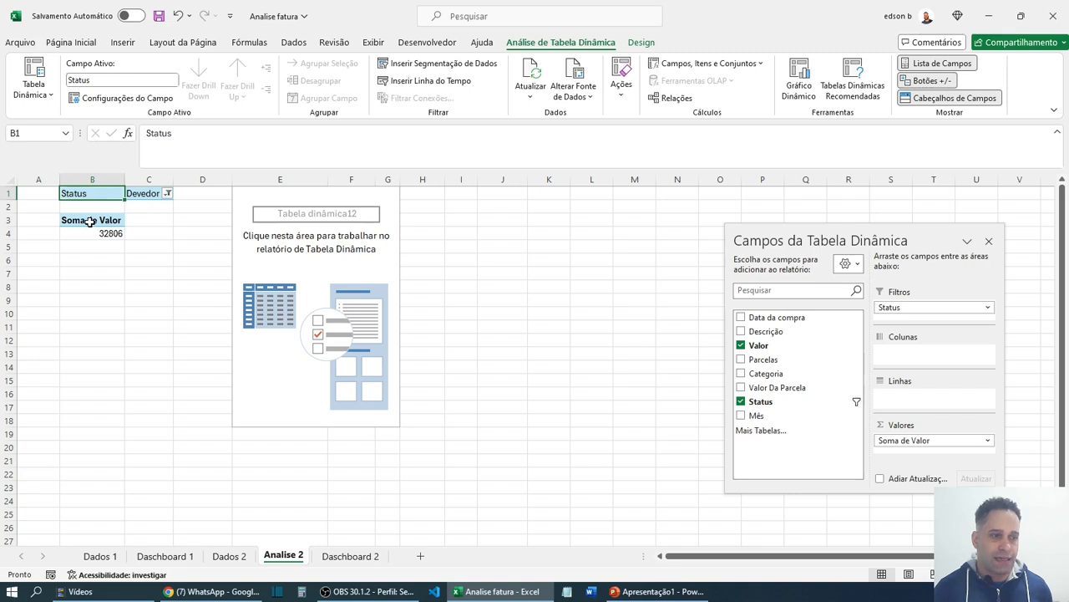
left_click(95, 219)
left_click(94, 197)
left_click(142, 194)
left_click(102, 194)
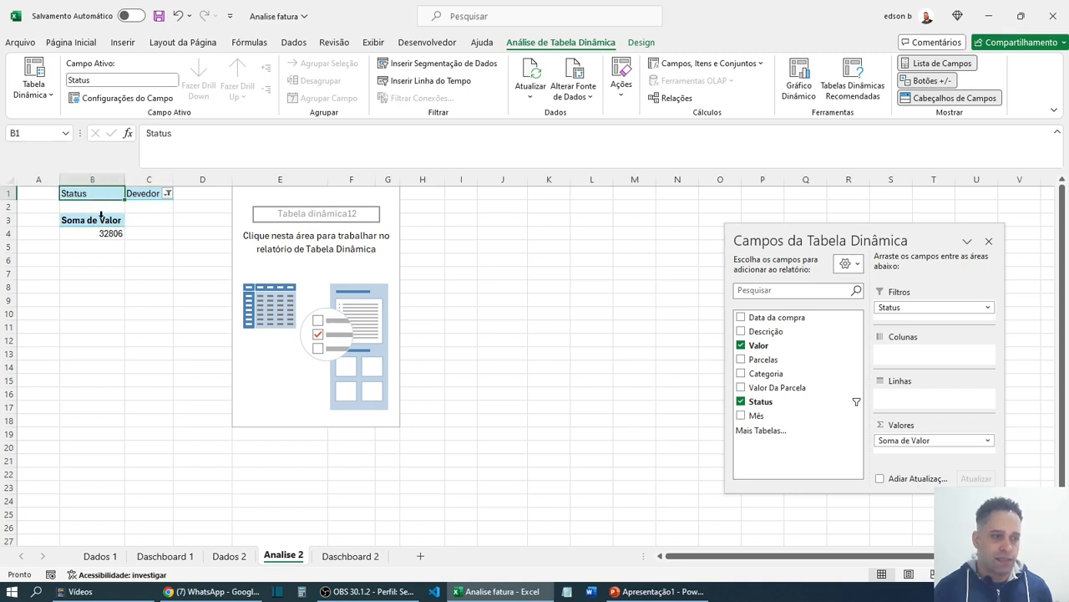
left_click(101, 220)
left_click(96, 194)
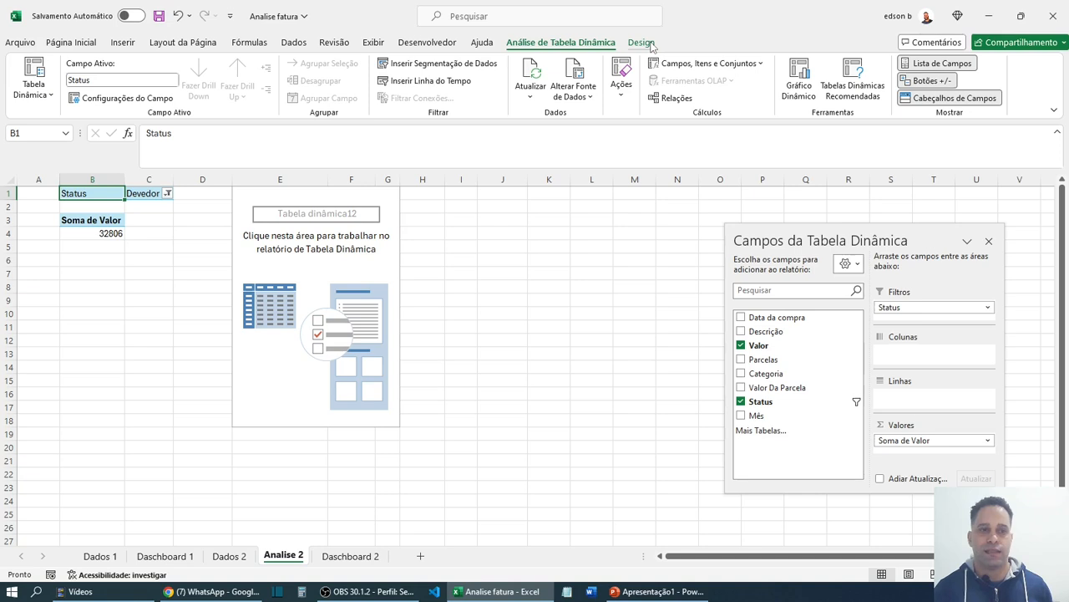
left_click(200, 320)
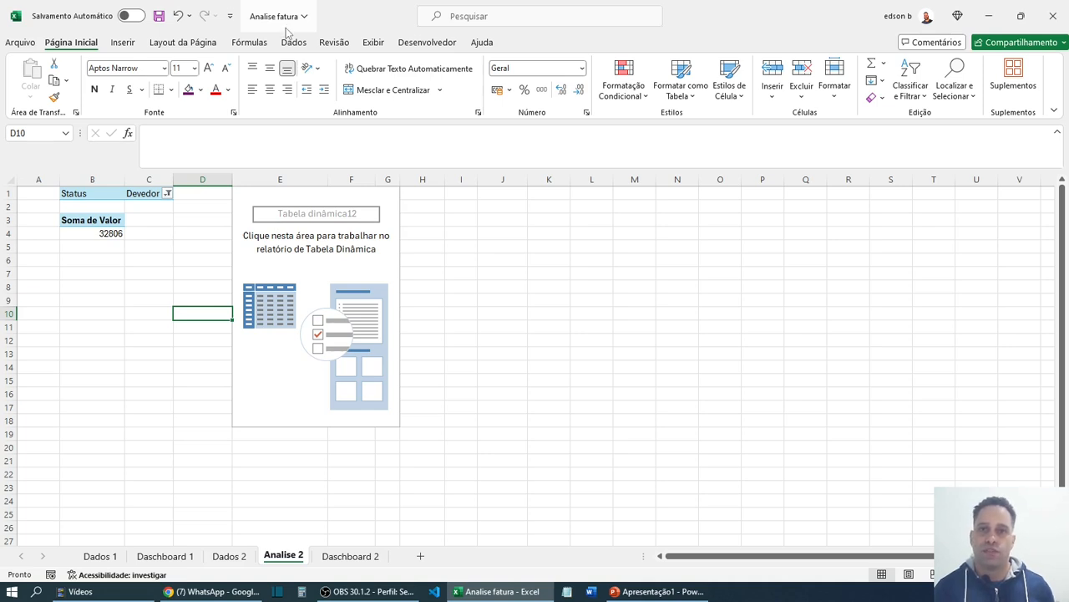
- Rename the Status-filtered pivot table on Analise 2 as Saldo Devedor
left_click(87, 222)
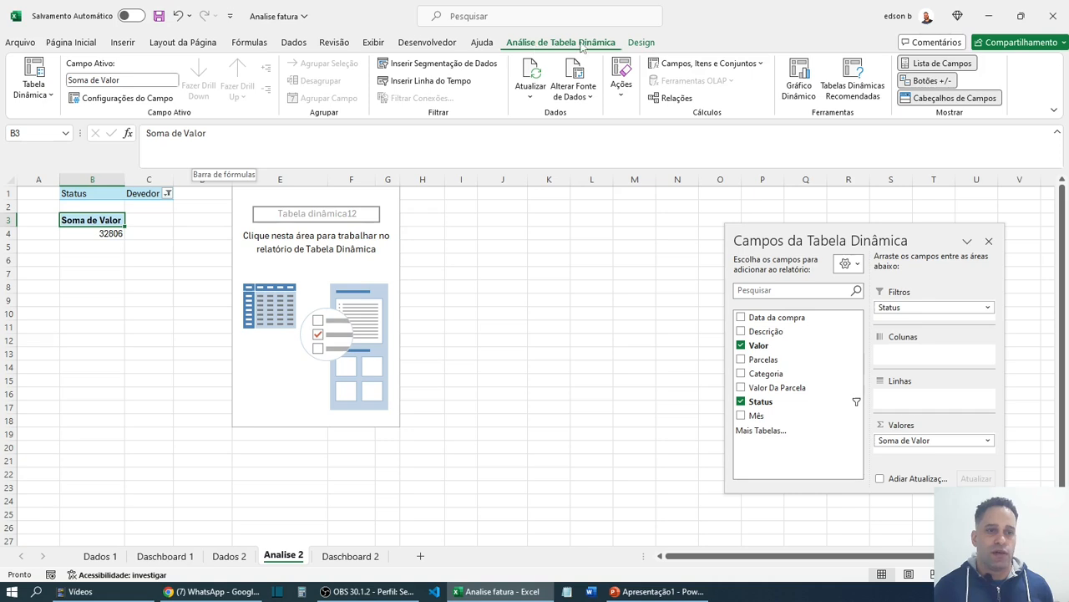
left_click(46, 98)
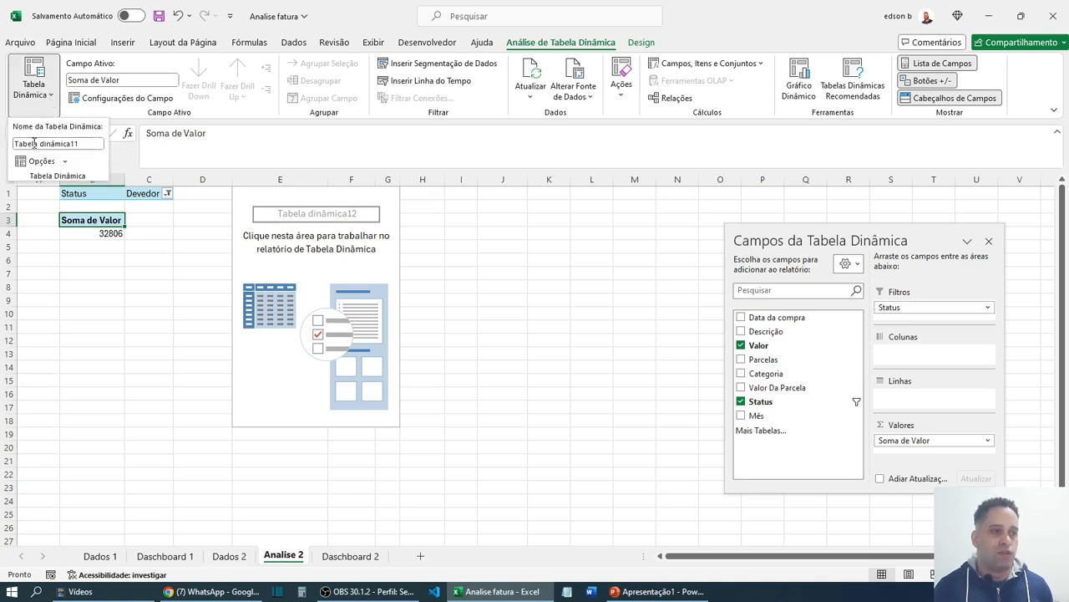
left_click(84, 143)
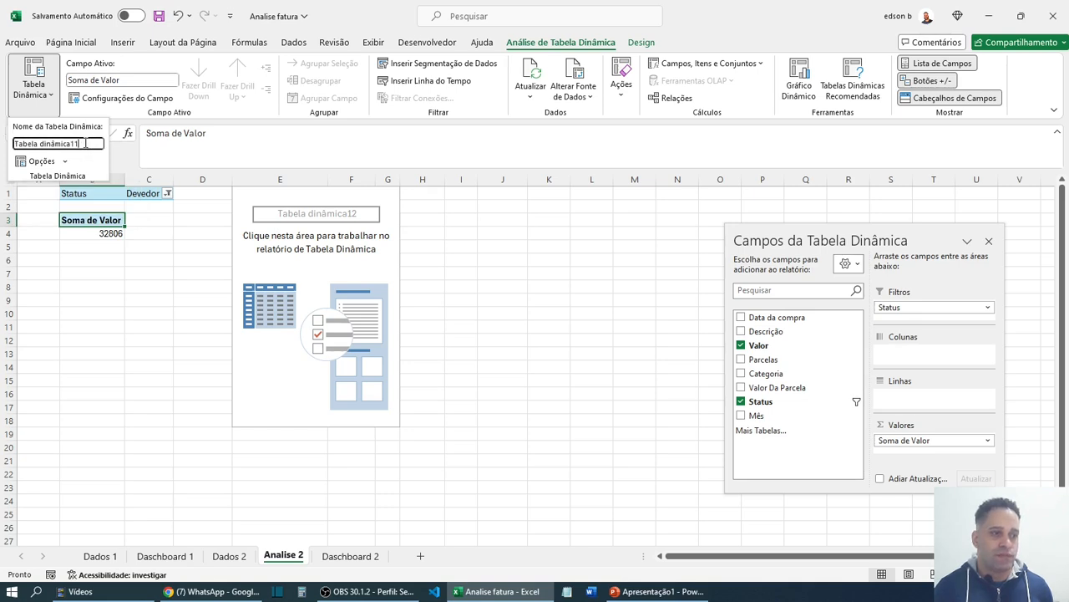
left_click_drag(83, 143, 2, 144)
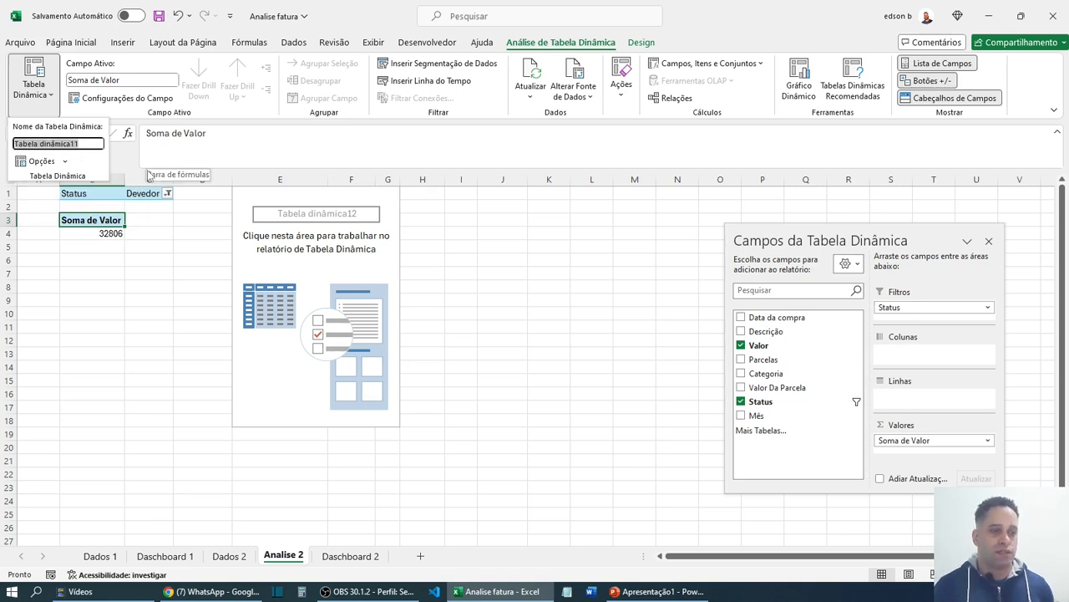
type("De")
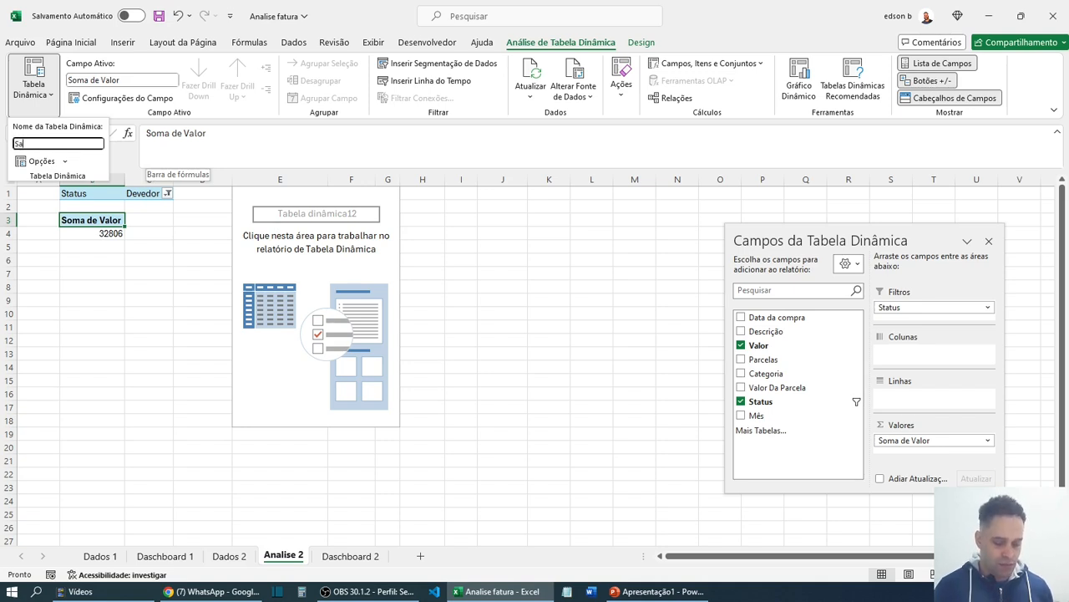
type("Saldo Devedor")
key("Return")
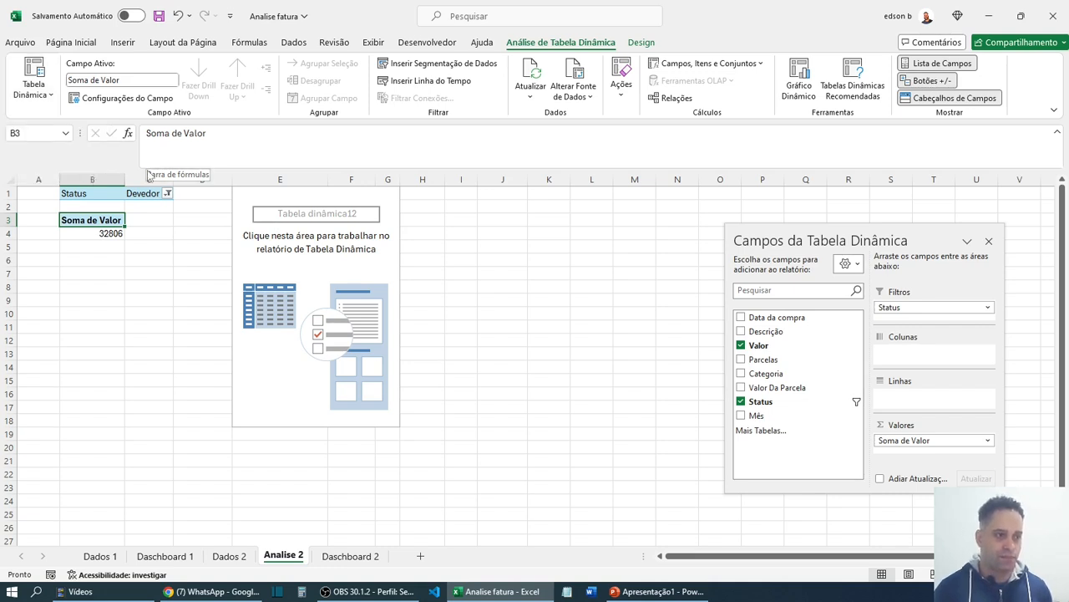
- Check the stored name of the Status-filtered pivot table
left_click(146, 302)
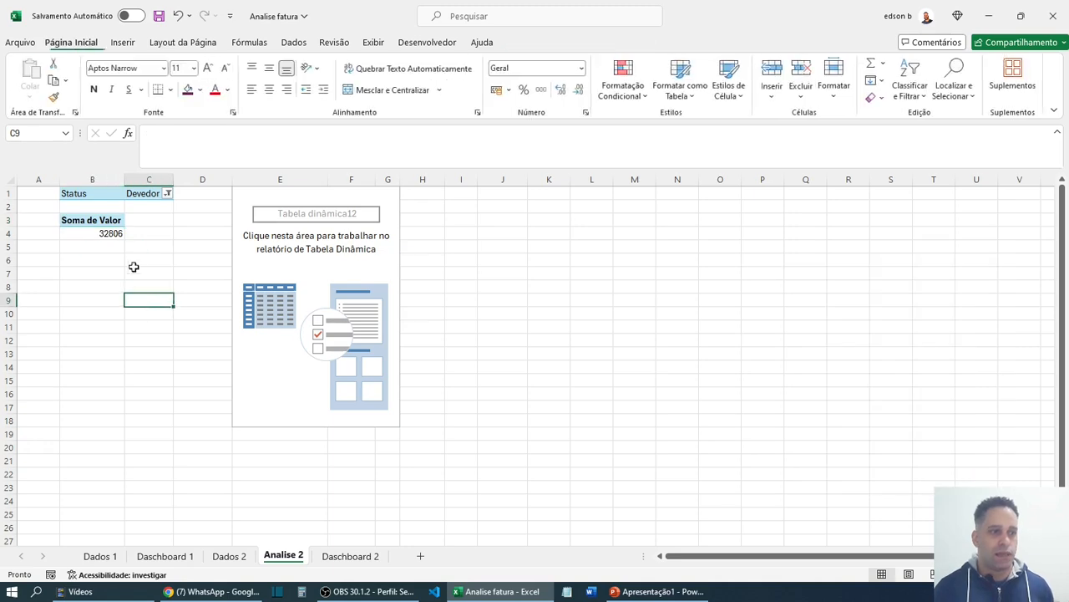
left_click(92, 220)
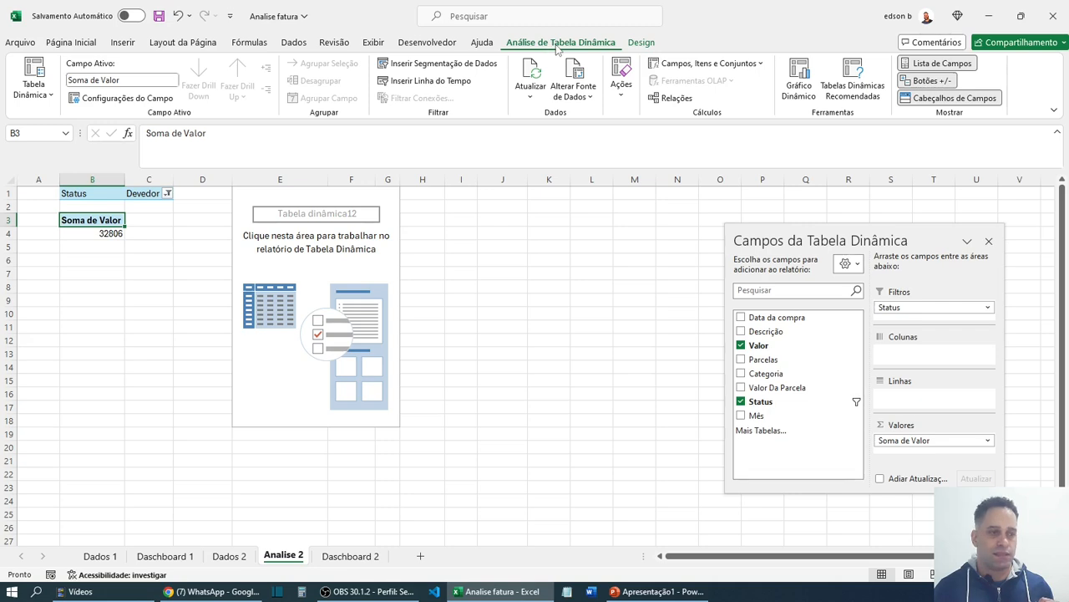
left_click(50, 102)
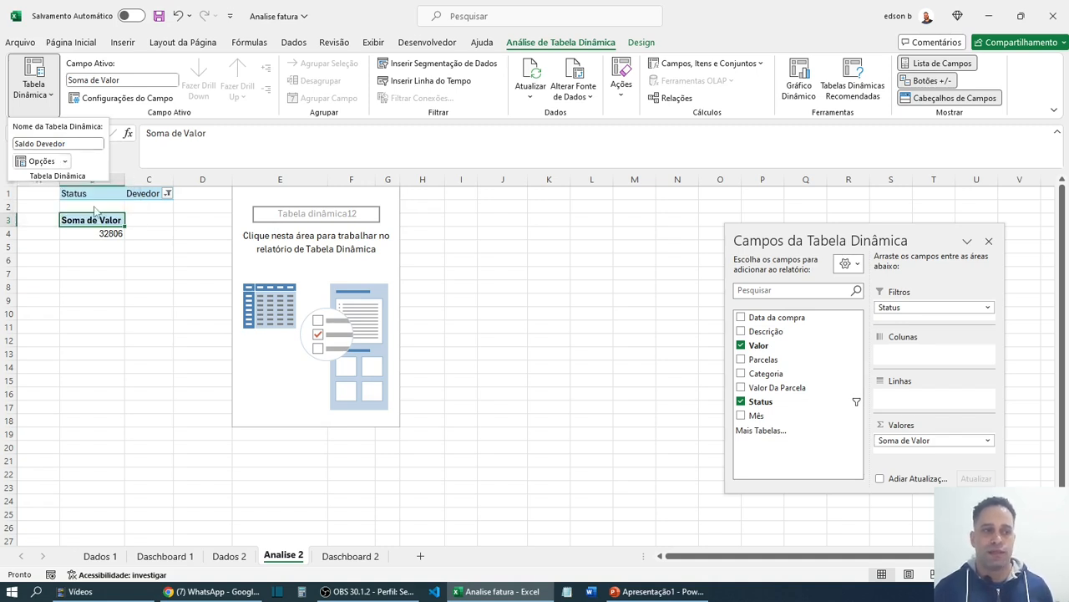
key("Return")
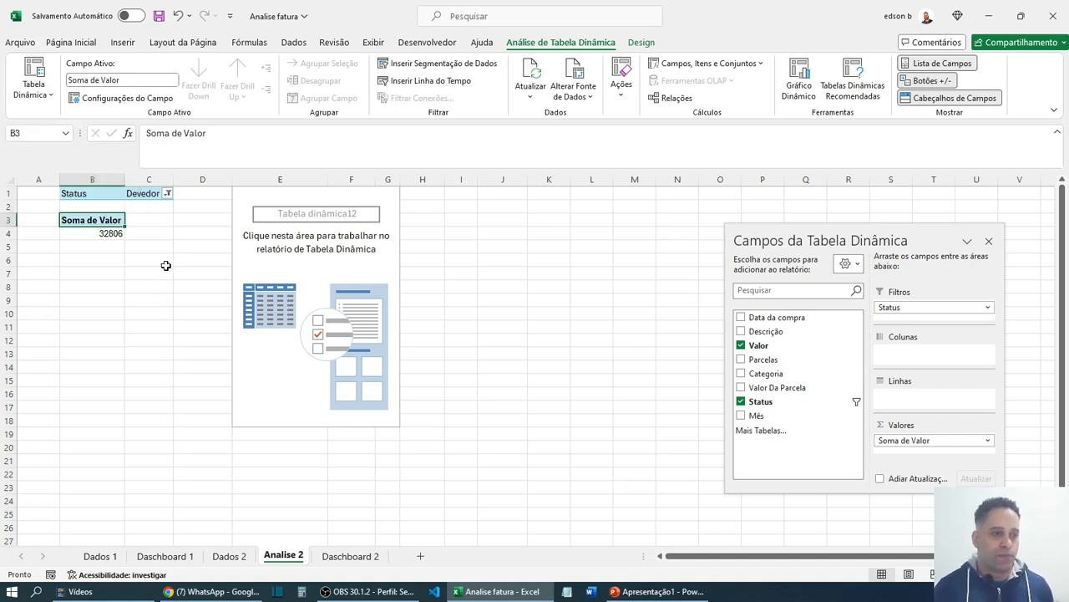
- Add the Valor field as a summed value to the empty pivot table at E1
left_click(294, 207)
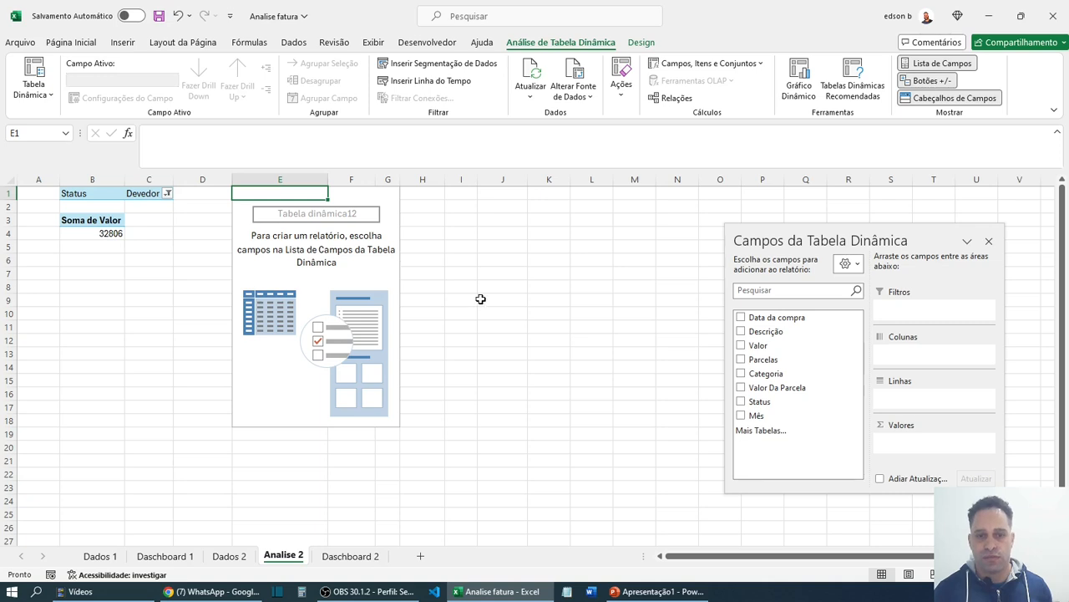
left_click_drag(800, 230, 747, 177)
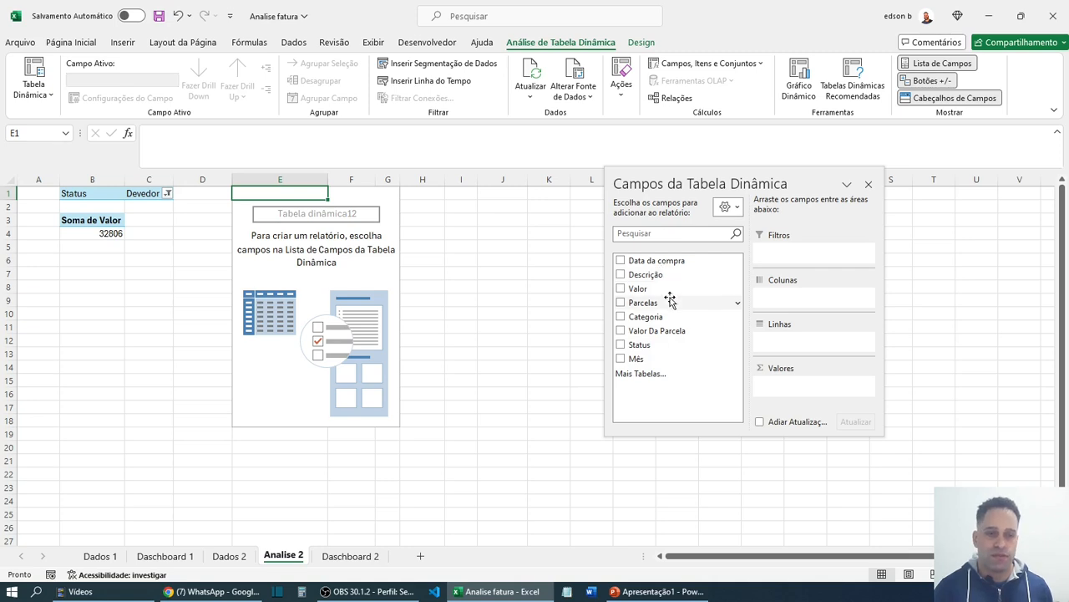
left_click_drag(647, 287, 794, 386)
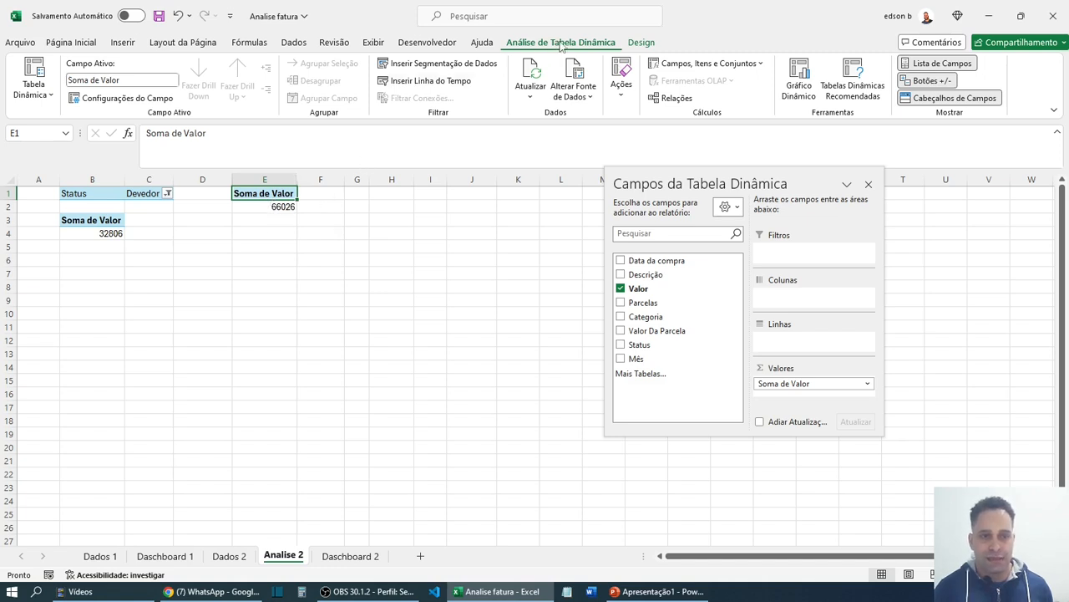
- Rename the pivot table at E1 on Analise 2 as Total da fatura
left_click(52, 105)
left_click(89, 143)
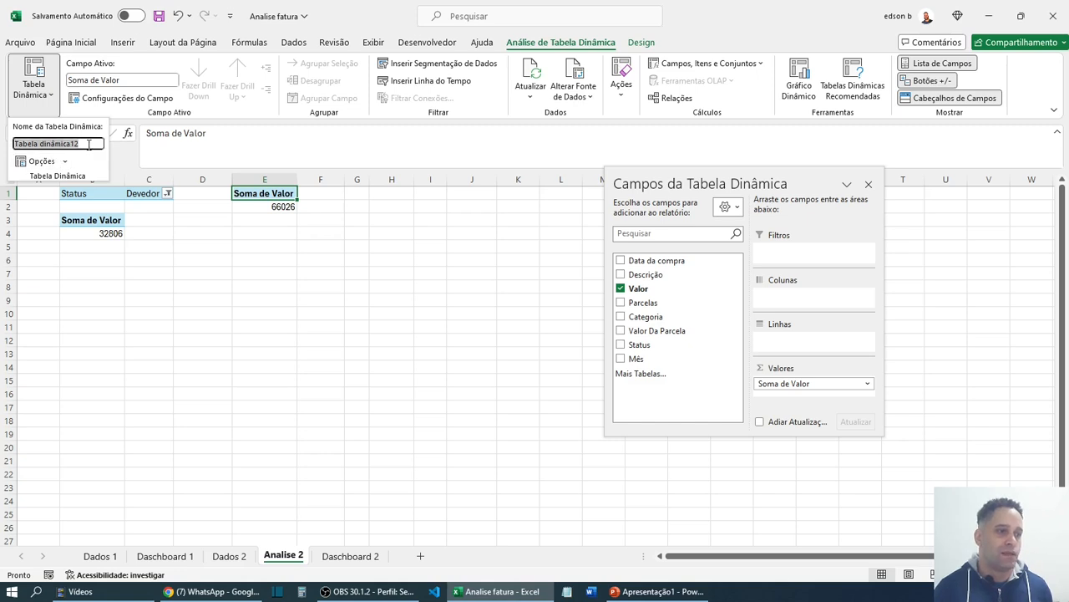
type("Total")
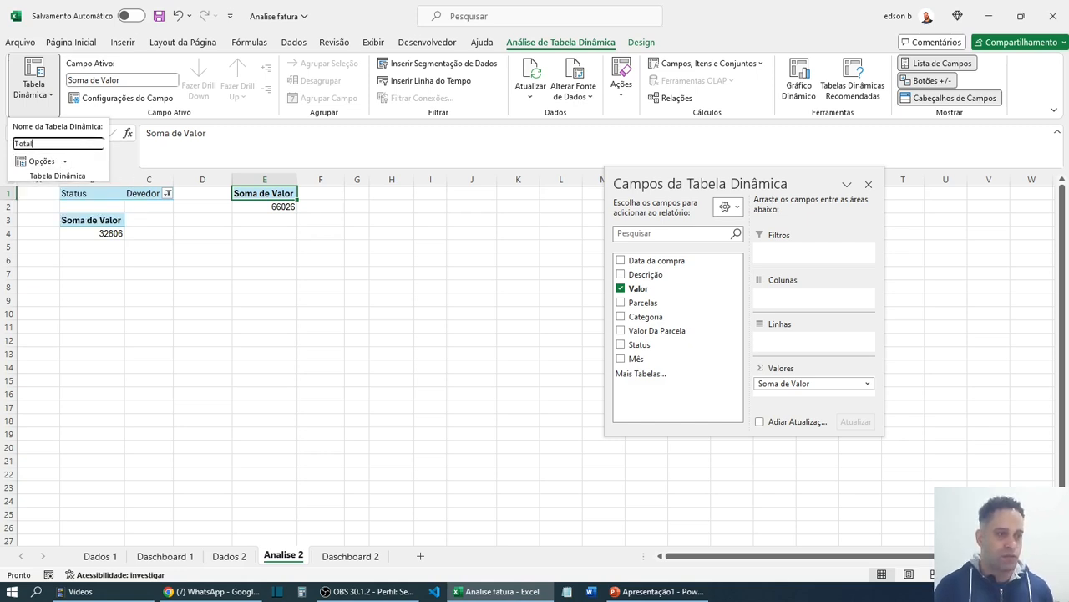
type(" da fatura")
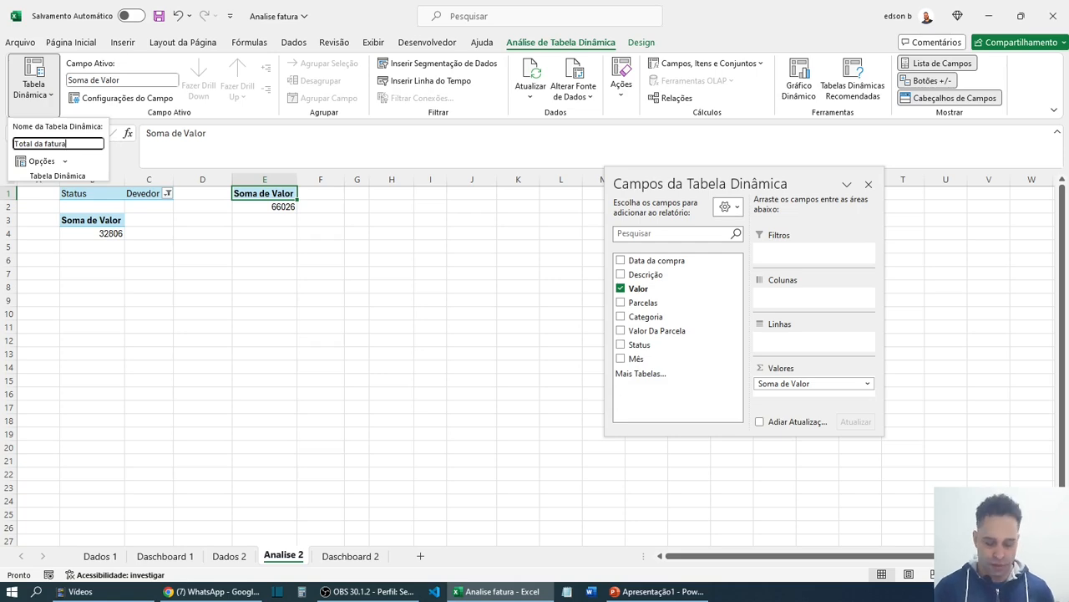
key("Return")
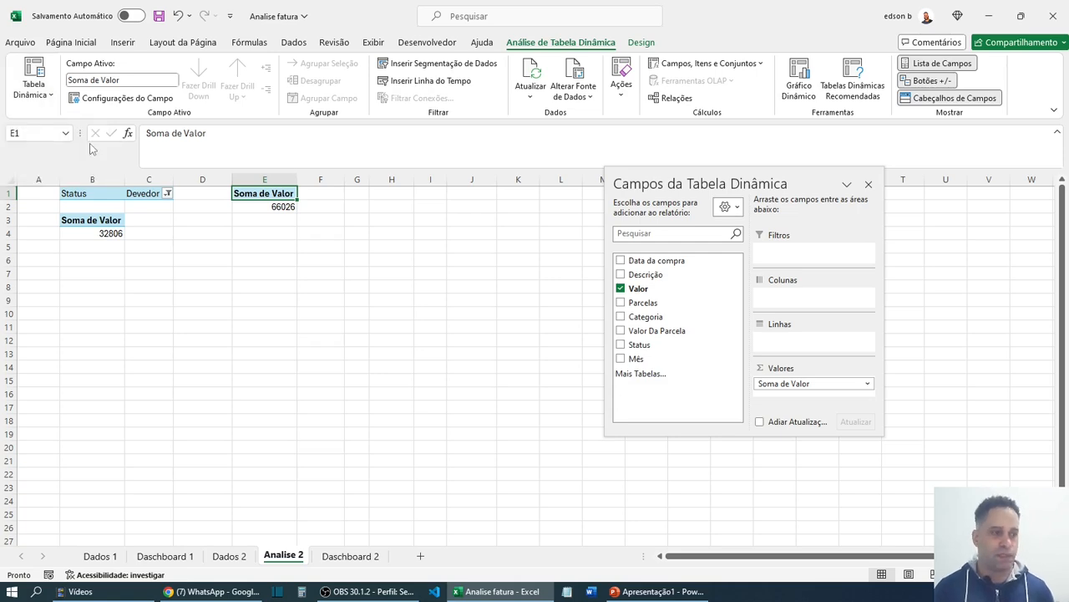
- Examine the spending pivot table at E1 and the charts and cards on Daschboard 1
left_click_drag(270, 225, 284, 242)
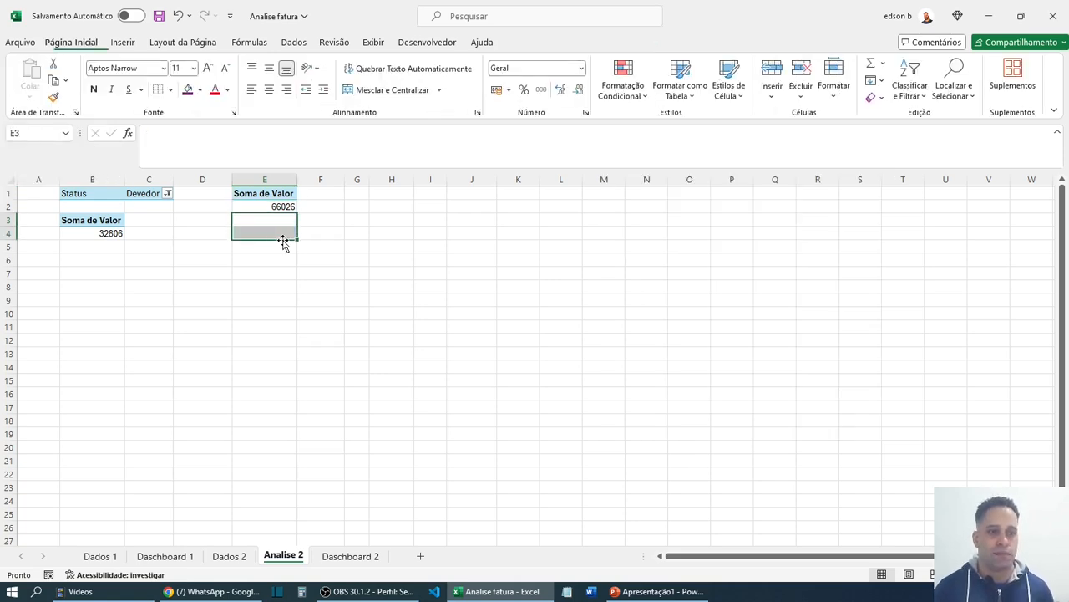
left_click(272, 197)
left_click(164, 556)
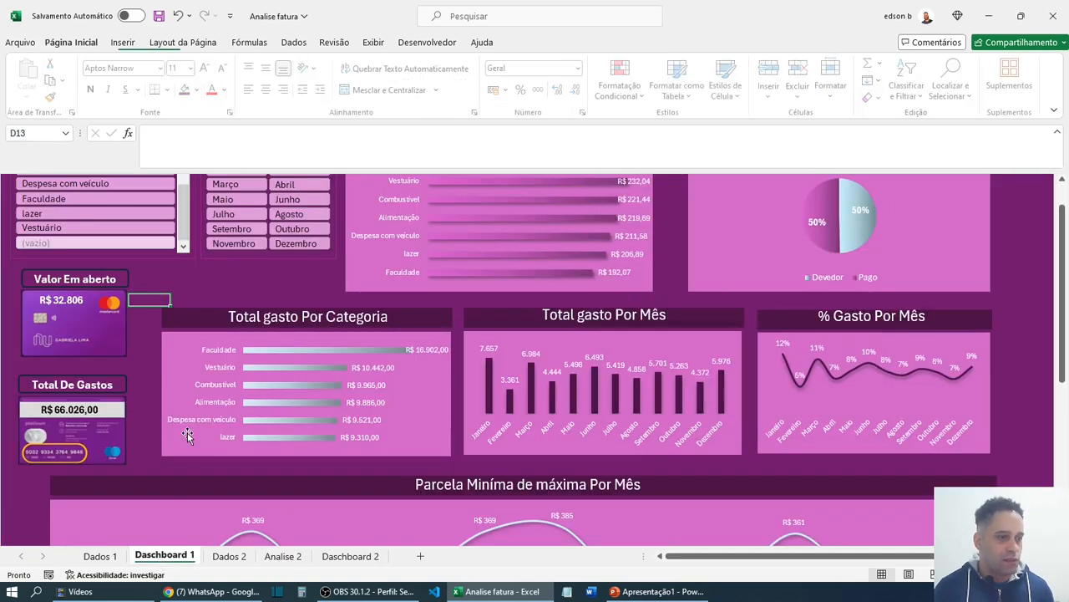
scroll(320, 299, "up", 1)
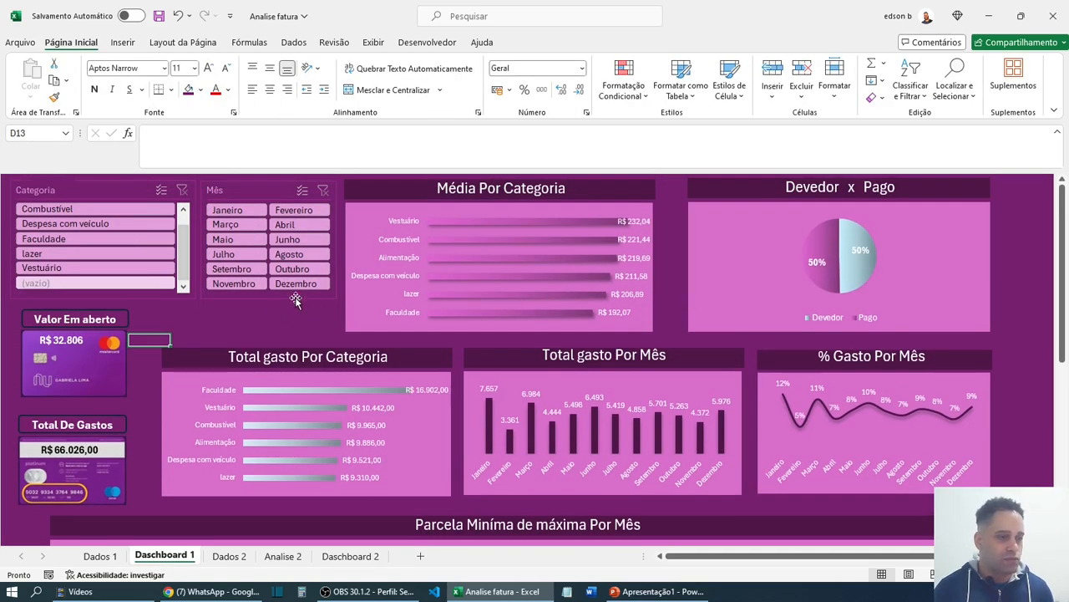
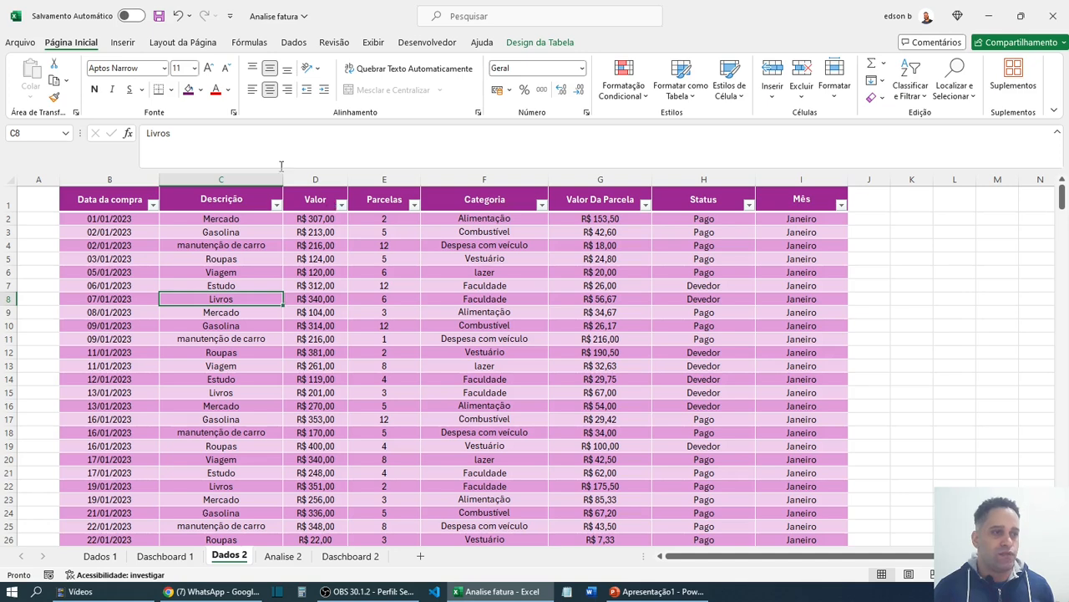
- Insert a pivot table from the Dados 2 table Tabela3 into the existing sheet Analise 2 at cell H1
left_click(122, 41)
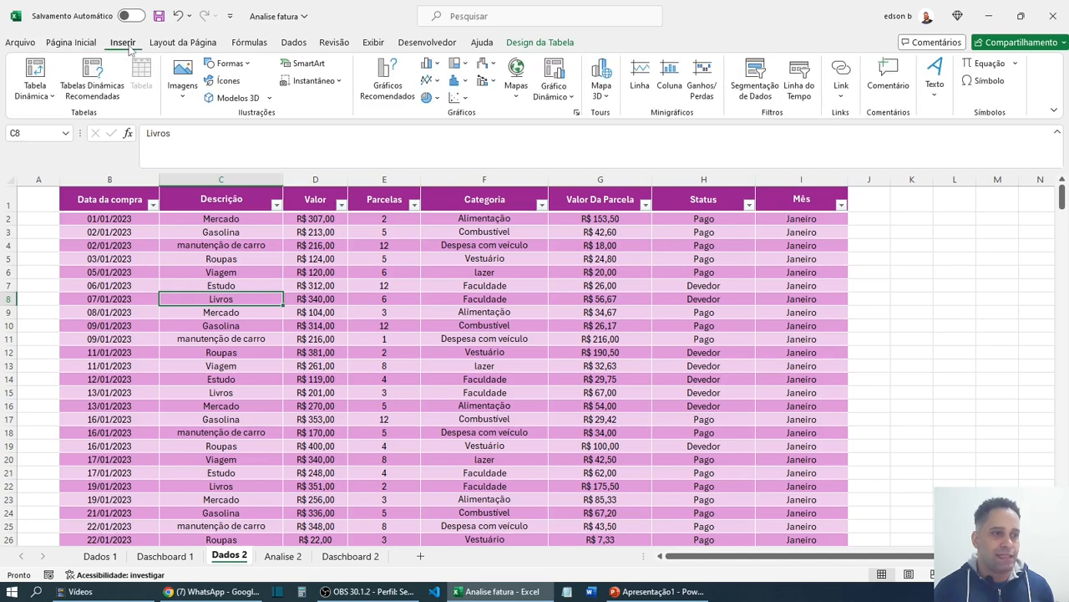
left_click(42, 95)
left_click(52, 117)
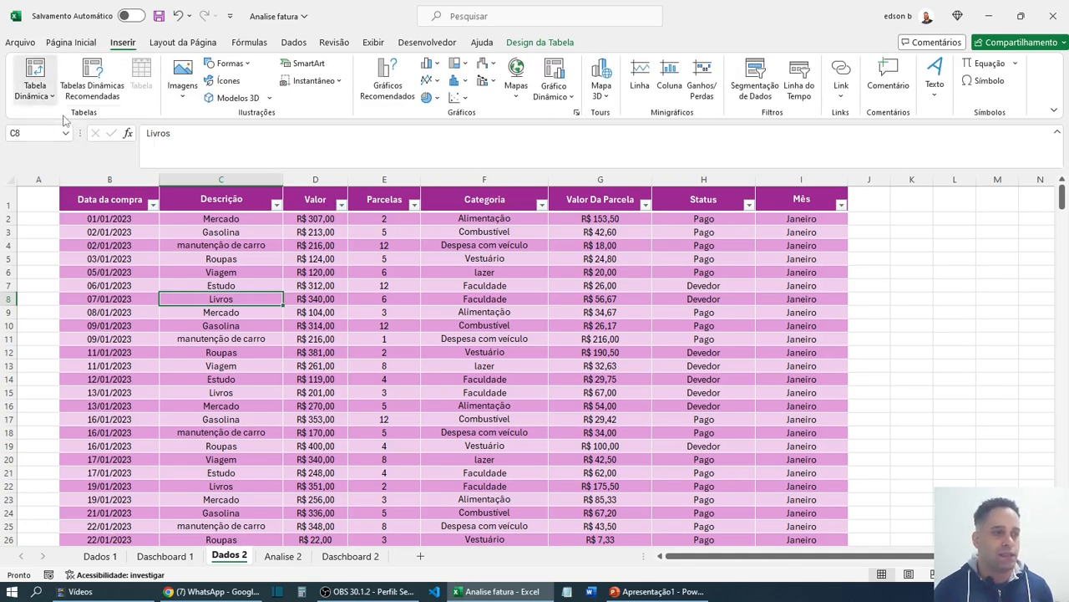
left_click(323, 337)
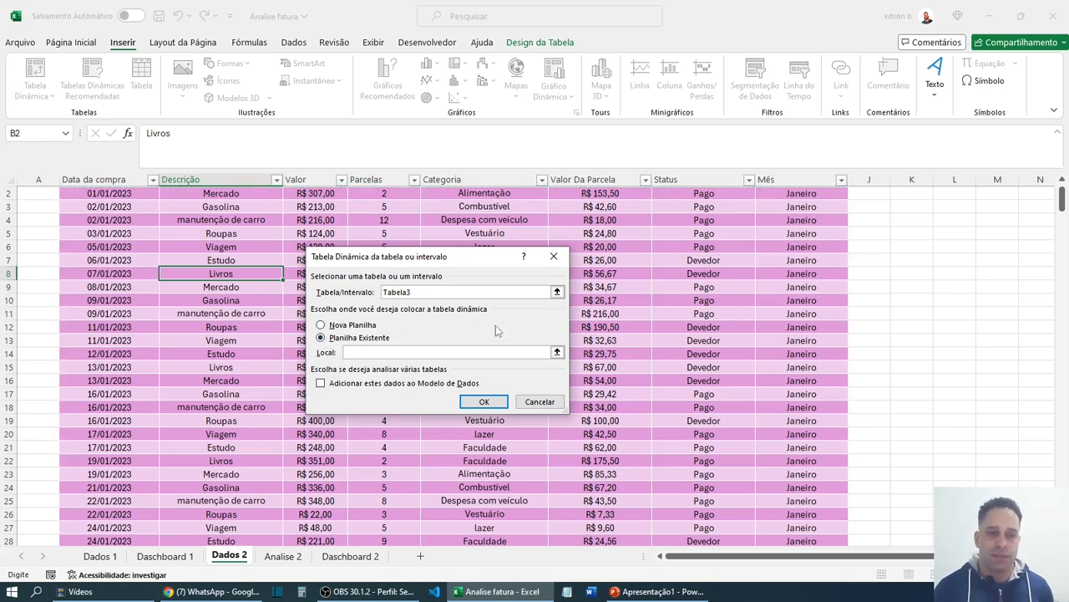
left_click(557, 352)
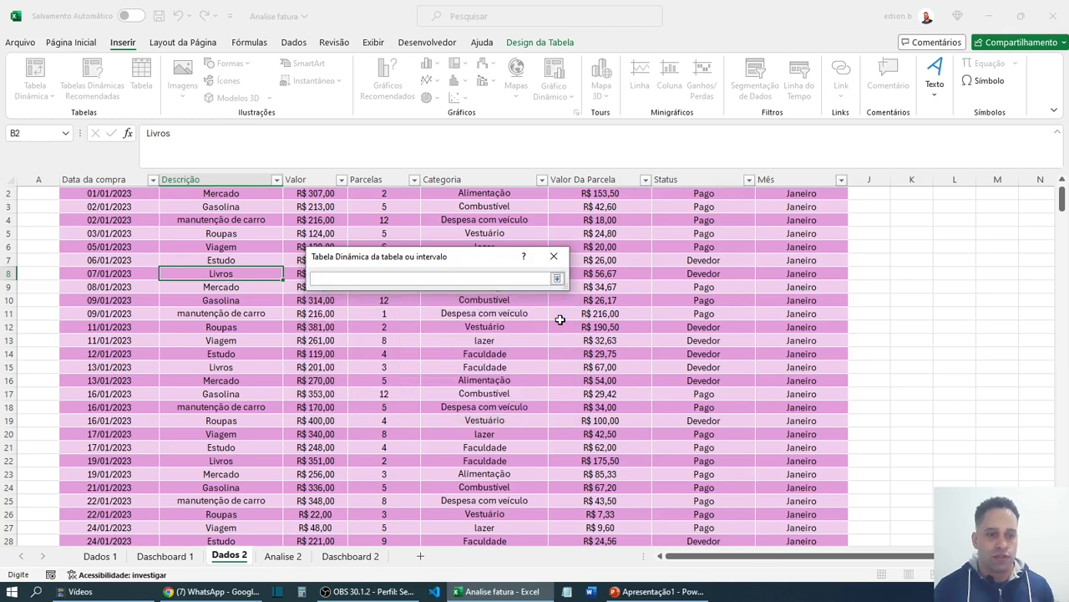
left_click(284, 556)
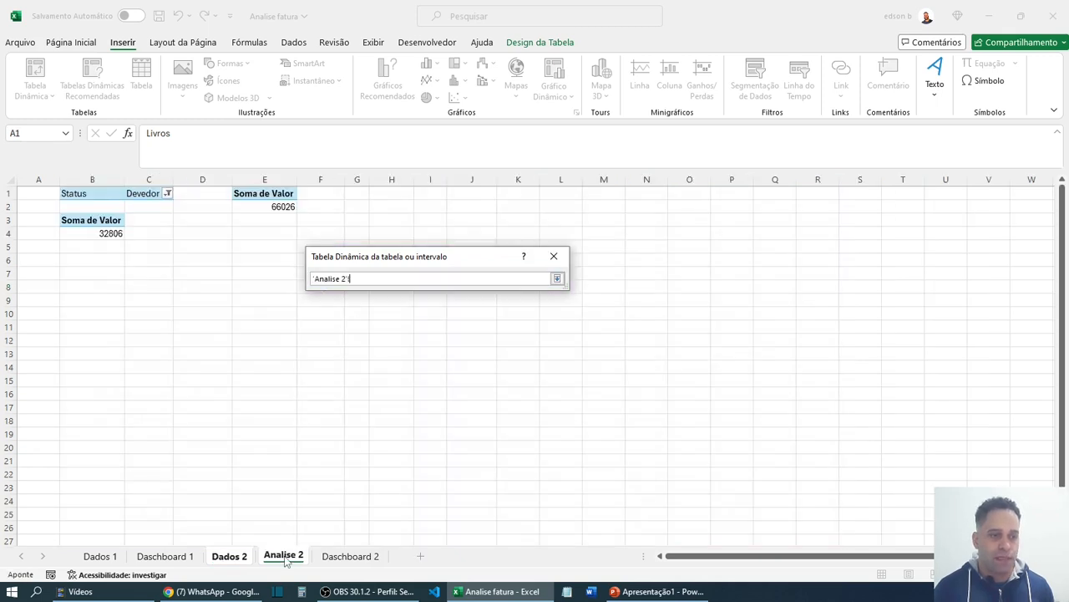
left_click(388, 195)
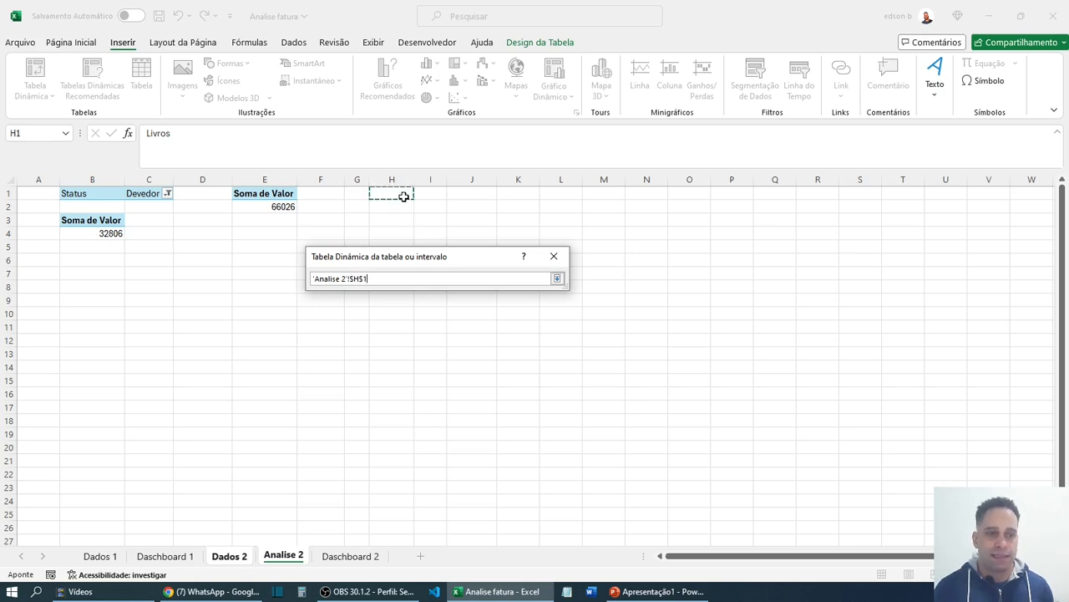
key("Return")
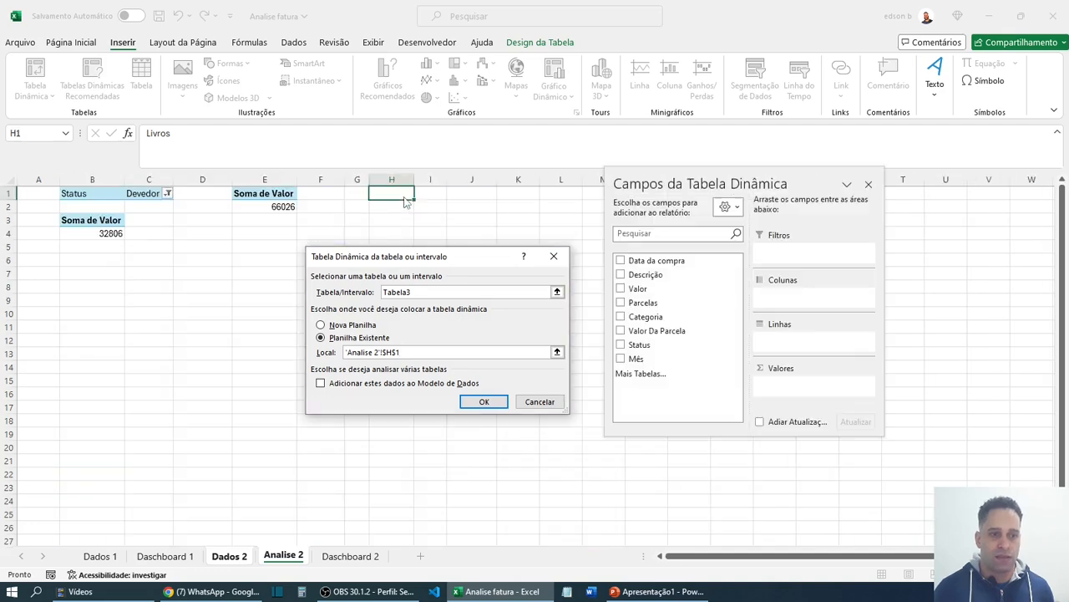
key("Return")
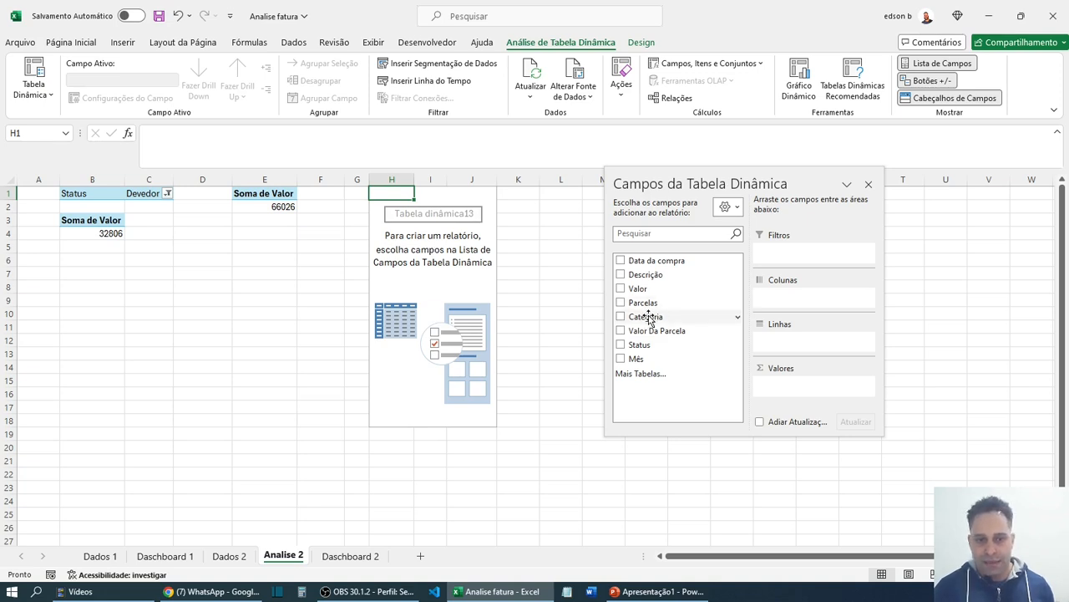
- Add Categoria as rows and Valor as a summed value to the pivot table at H1, and close the field list
left_click_drag(645, 319, 797, 338)
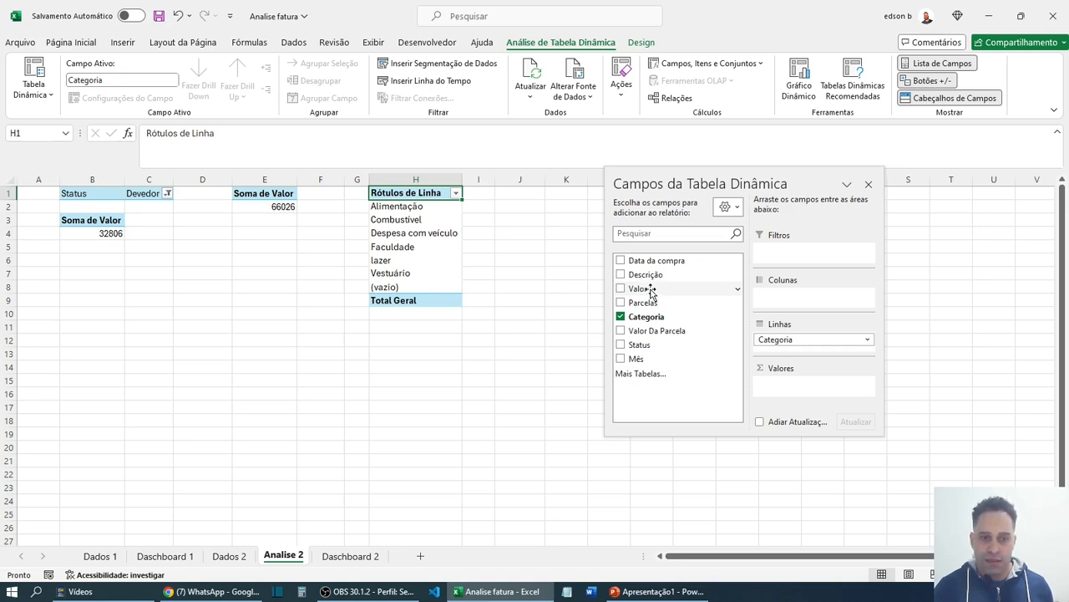
mouse_move(655, 290)
left_mouse_down()
mouse_move(757, 310)
mouse_move(801, 346)
mouse_move(807, 388)
left_mouse_up()
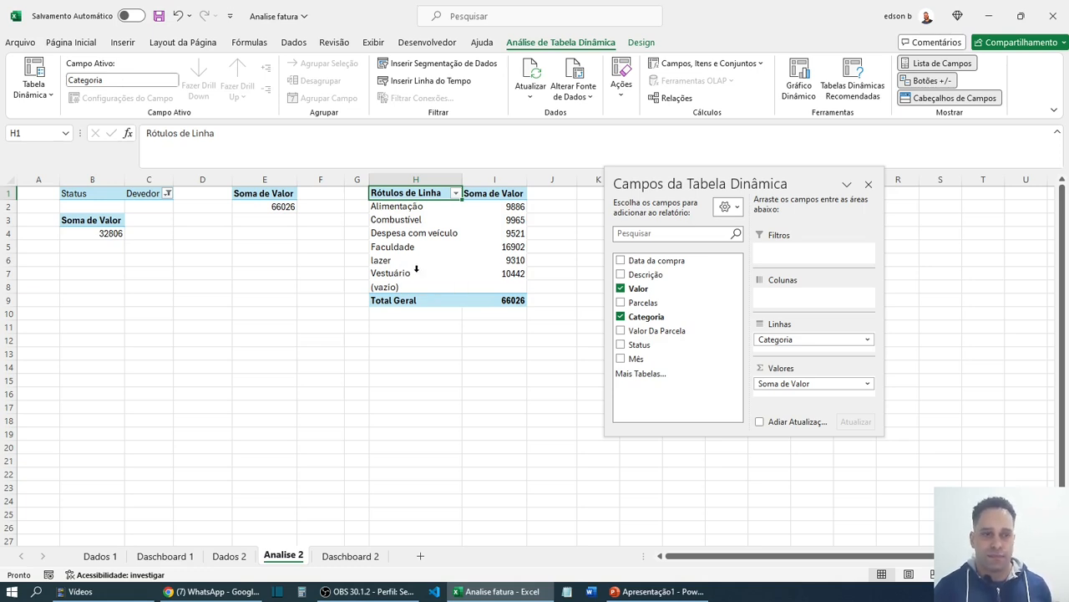
left_click(869, 184)
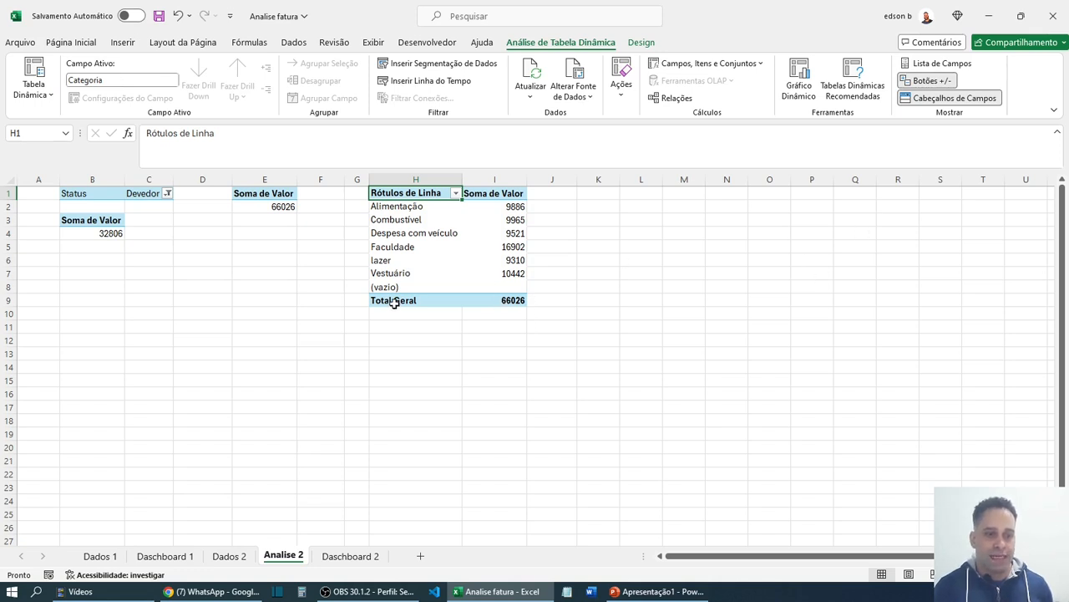
- Disable grand totals for rows and columns in the Categoria pivot table
left_click_drag(358, 301, 570, 325)
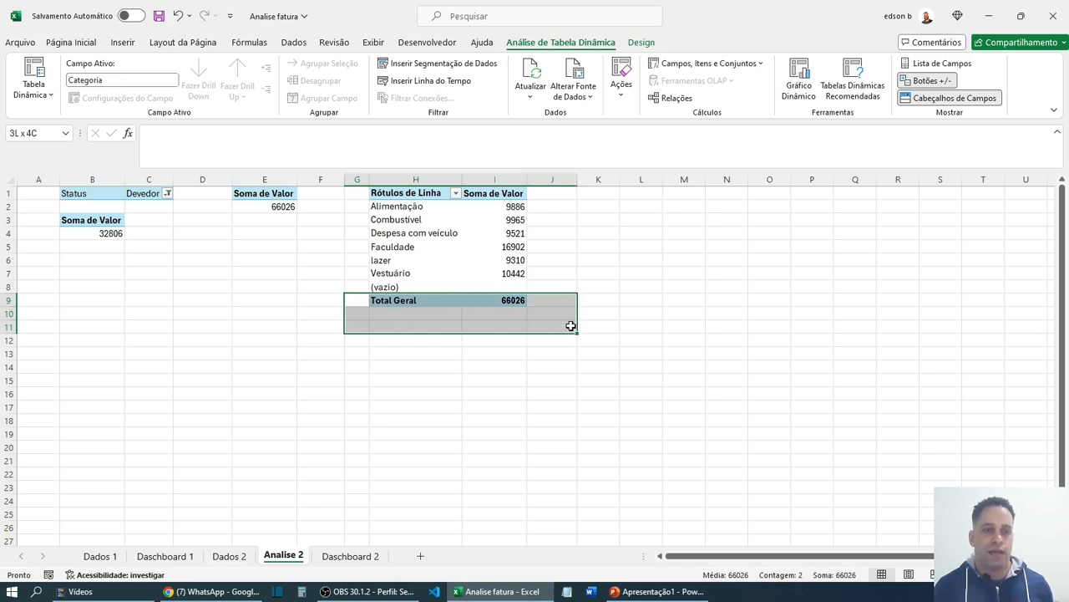
left_click_drag(570, 325, 571, 325)
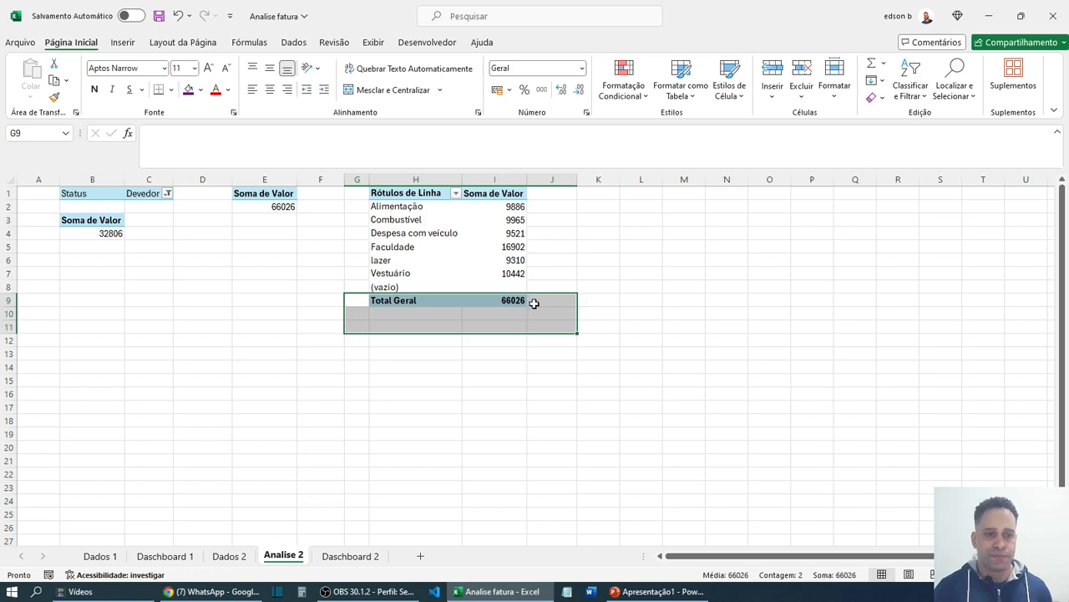
left_click(280, 215)
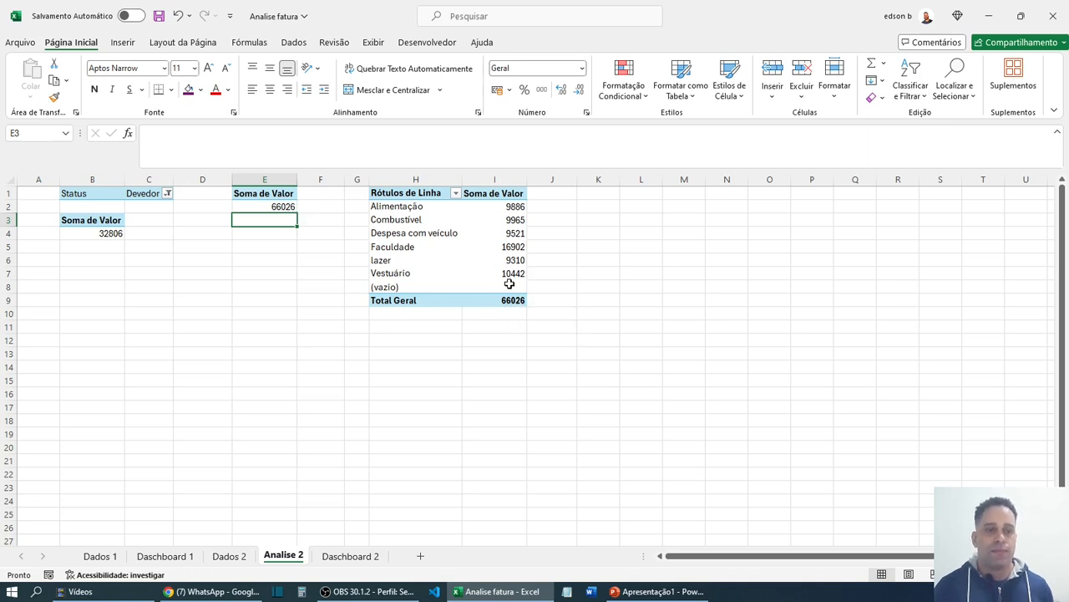
left_click(422, 244)
left_click(431, 249)
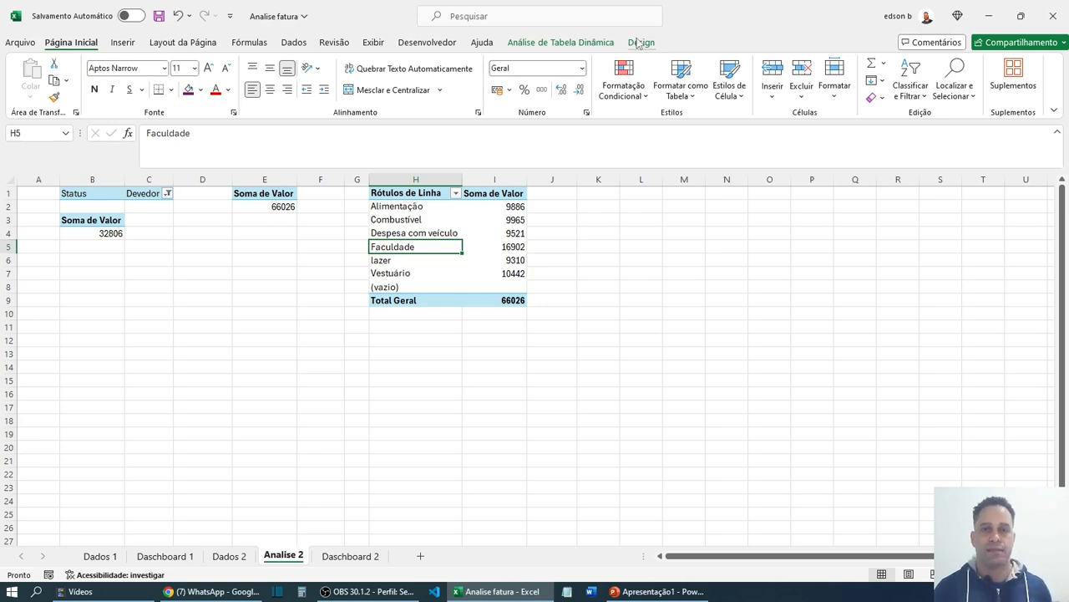
left_click(640, 43)
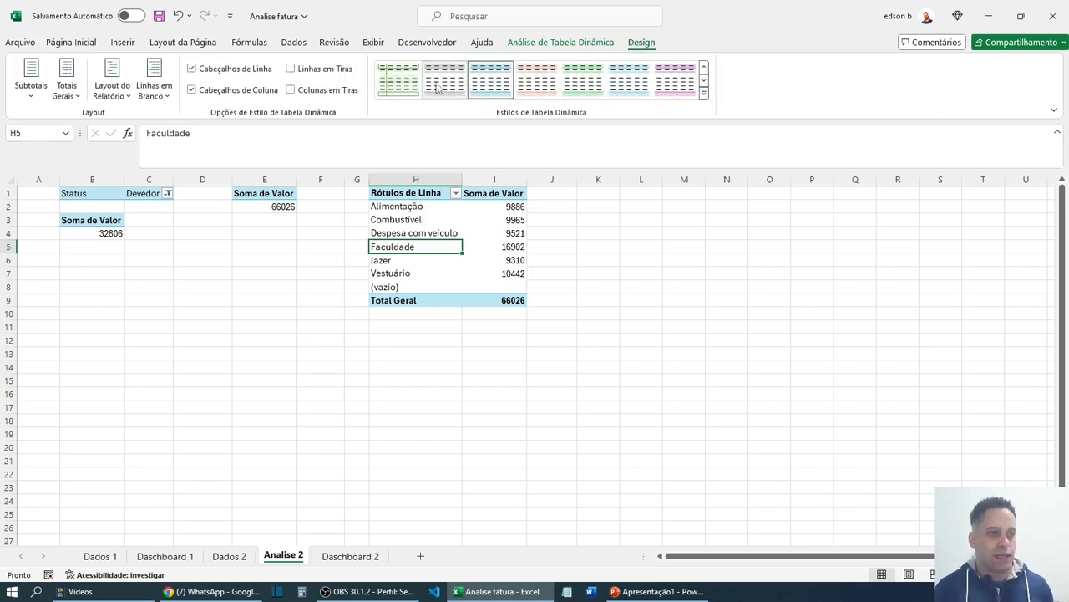
left_click(75, 99)
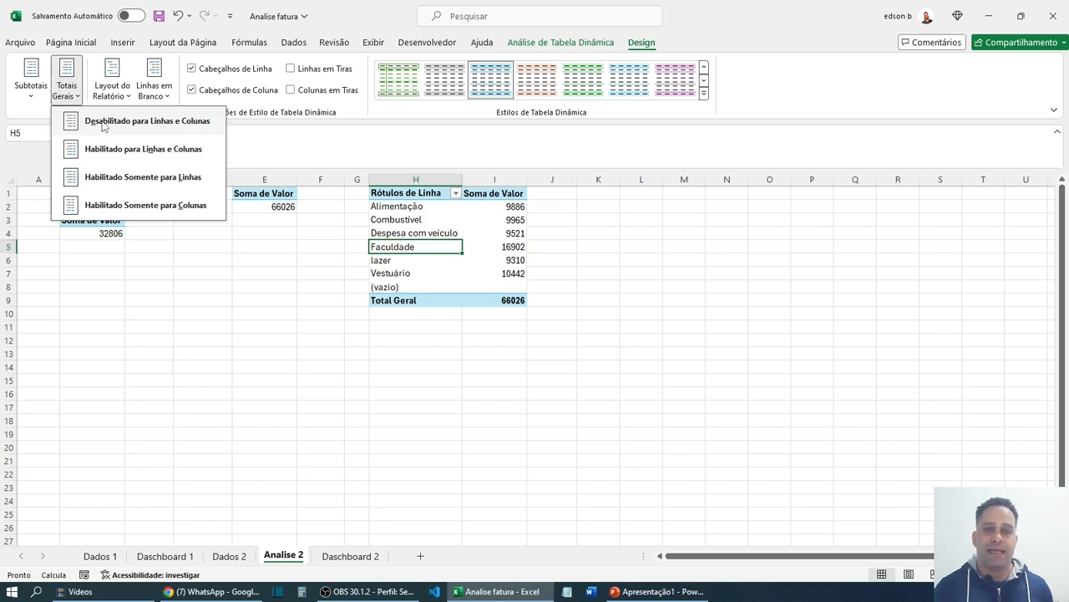
left_click(107, 124)
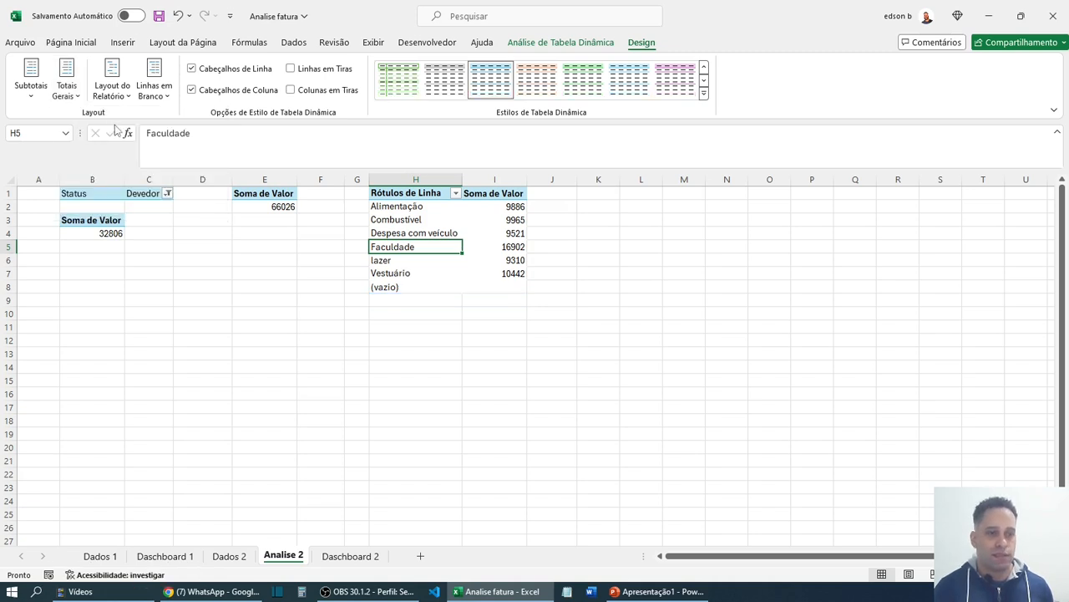
left_click(436, 371)
left_click_drag(398, 247, 549, 381)
left_click(622, 311)
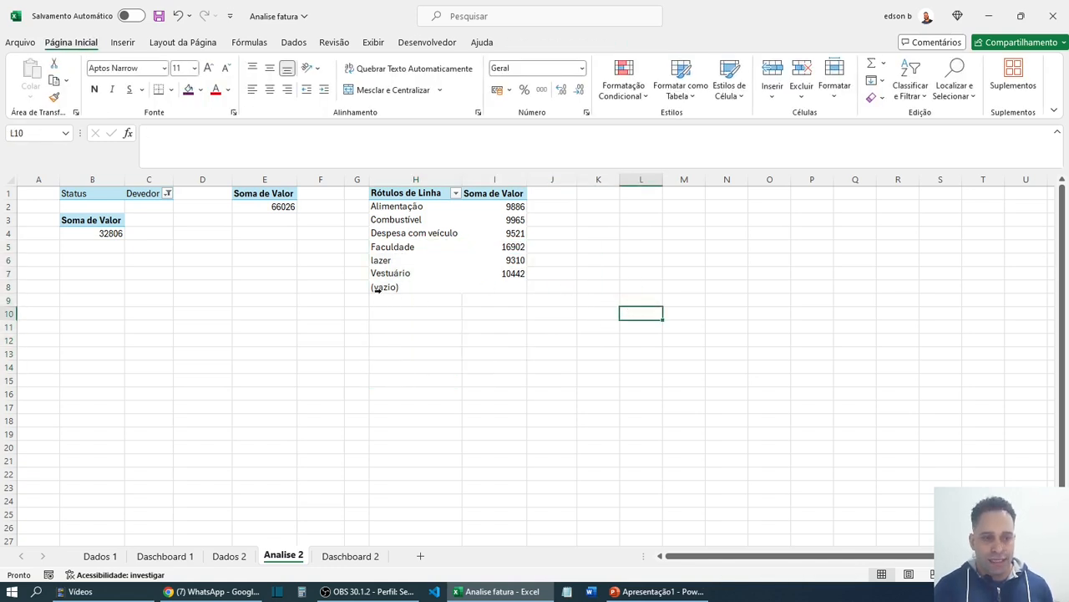
- Filter the (vazio) item out of the row labels in the Categoria pivot table
left_click(455, 194)
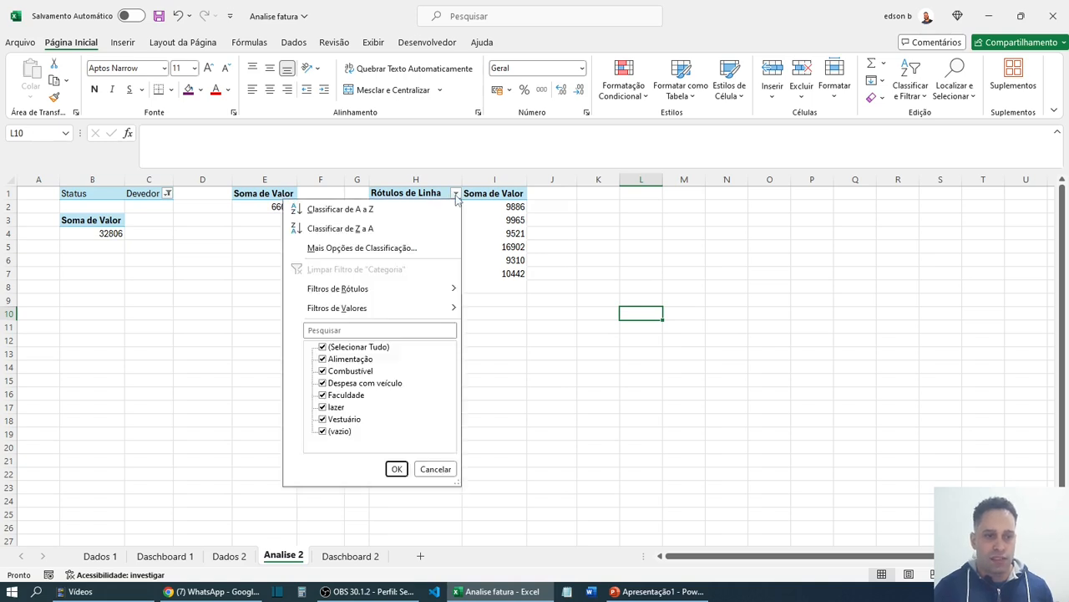
left_click(322, 431)
left_click(396, 469)
left_click(418, 368)
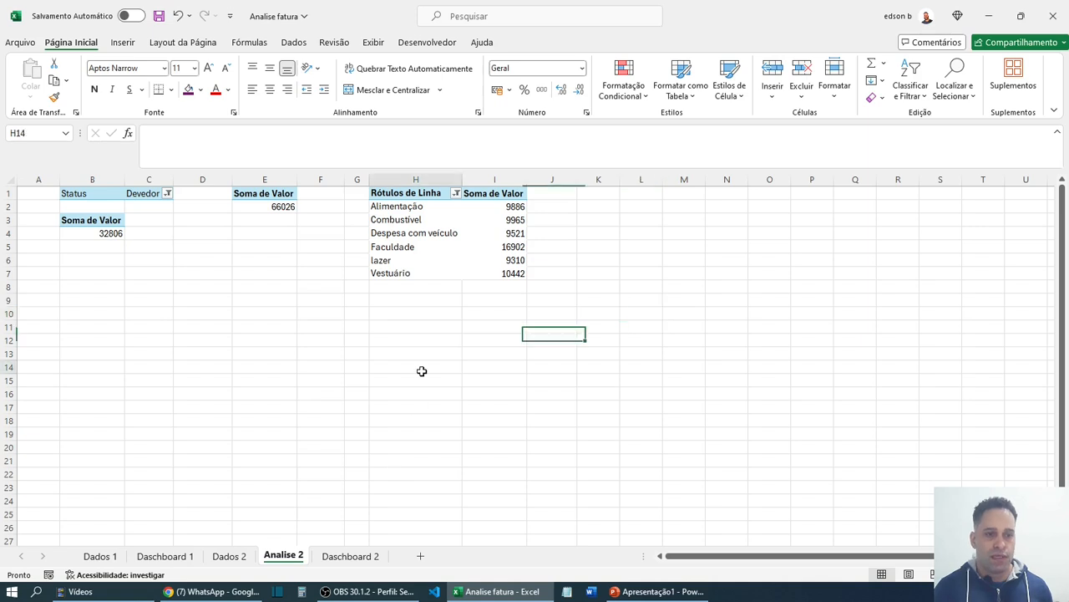
- Compare the category labels and Valor sums on Analise 2 with the category charts on Daschboard 1
left_click(397, 179)
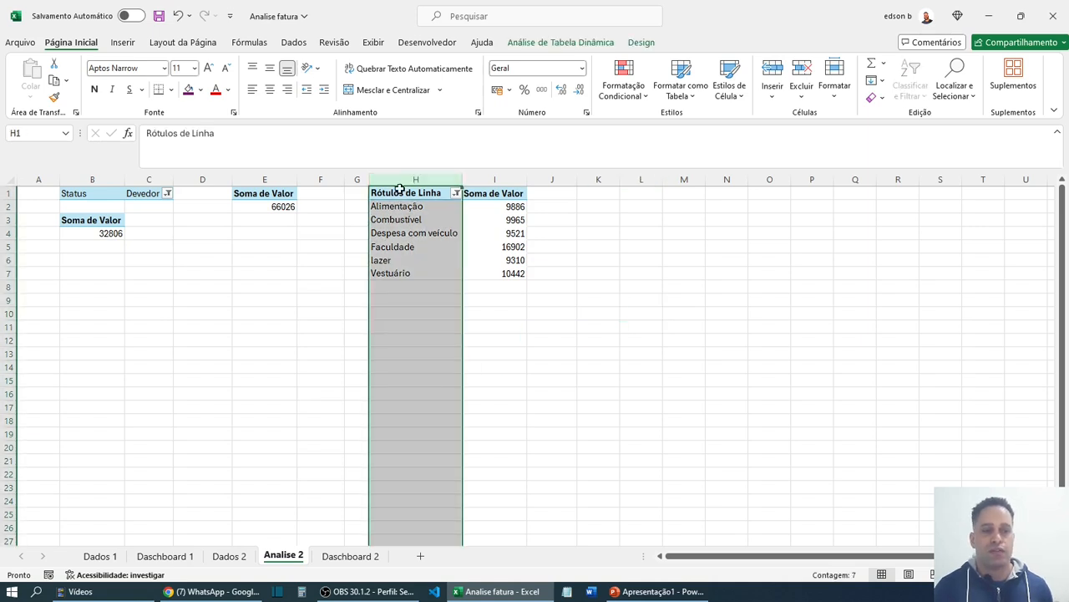
left_click(498, 179)
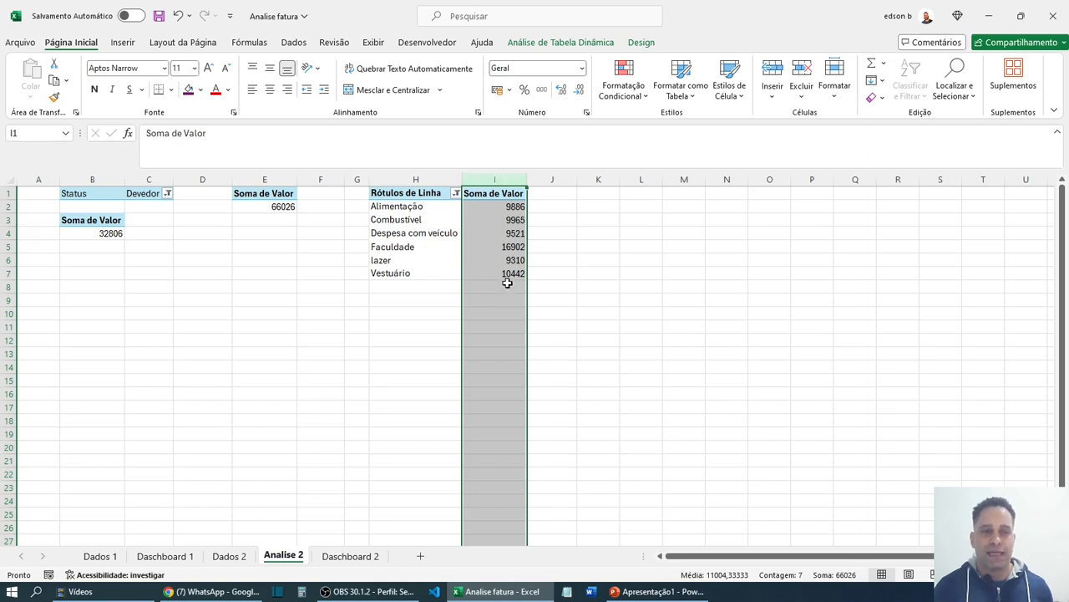
mouse_move(503, 274)
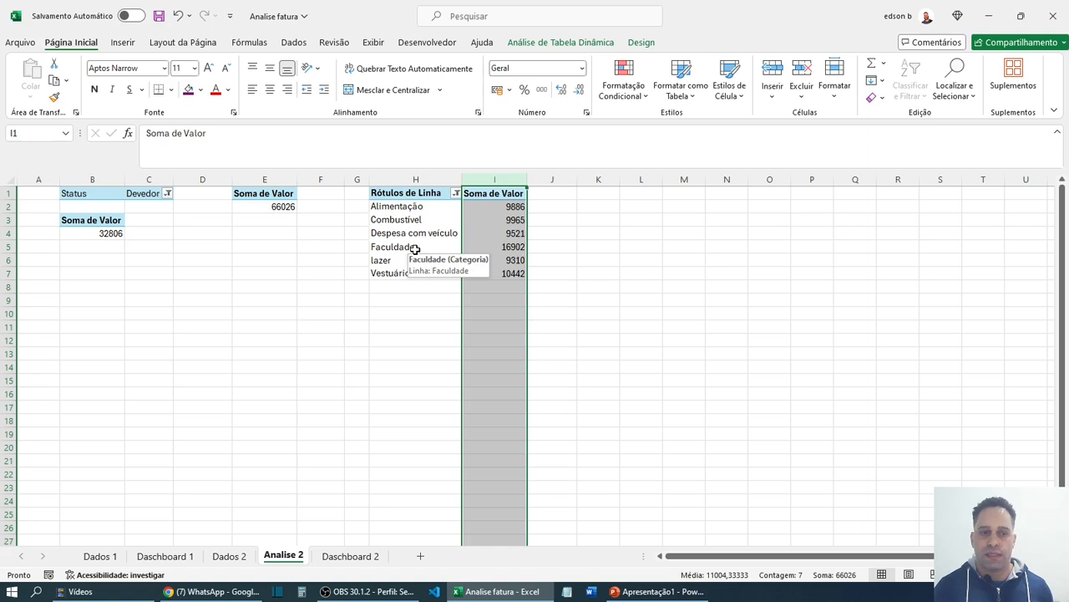
left_click(580, 244)
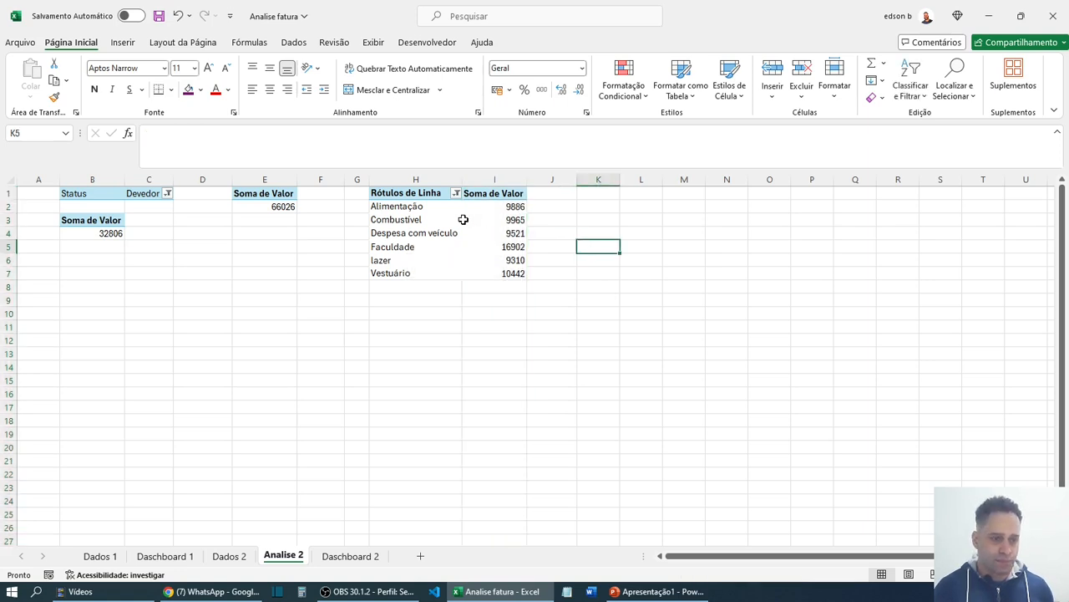
left_click(167, 557)
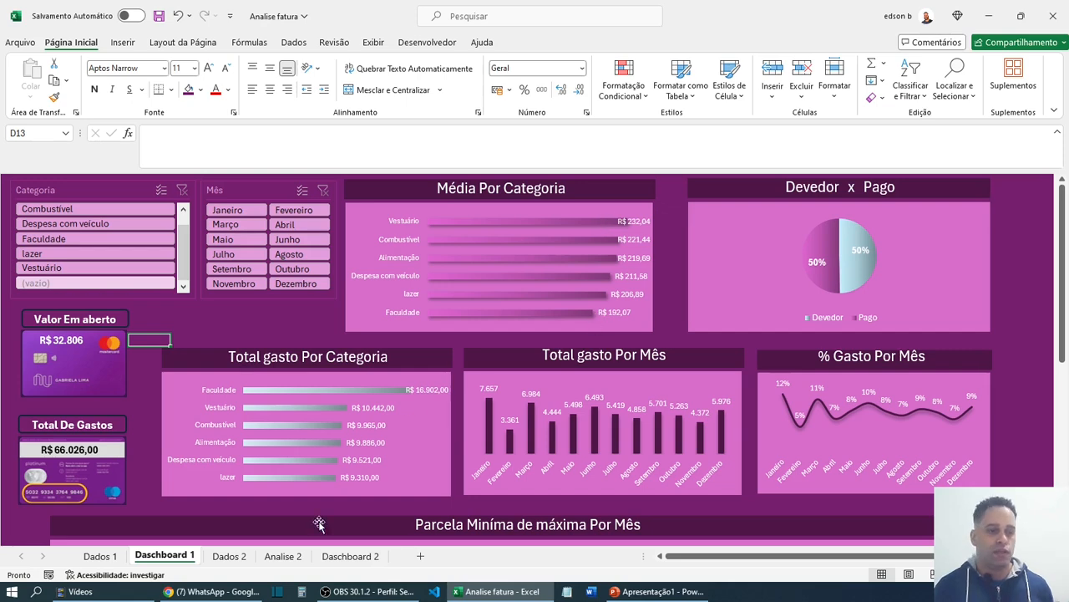
left_click(284, 557)
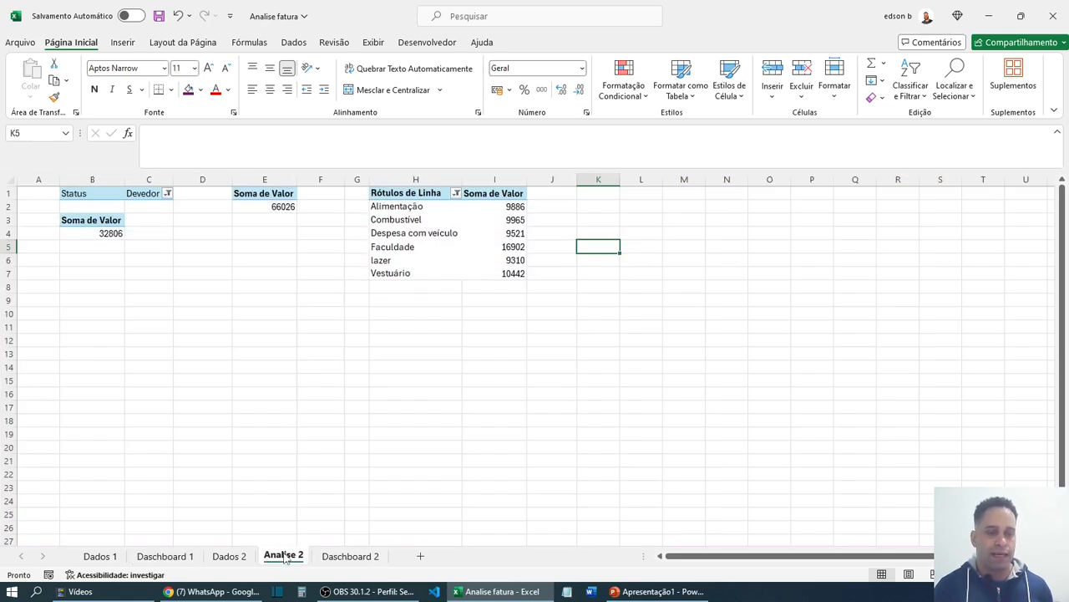
left_click(485, 345)
left_click(429, 365)
left_click(552, 406)
left_click(680, 356)
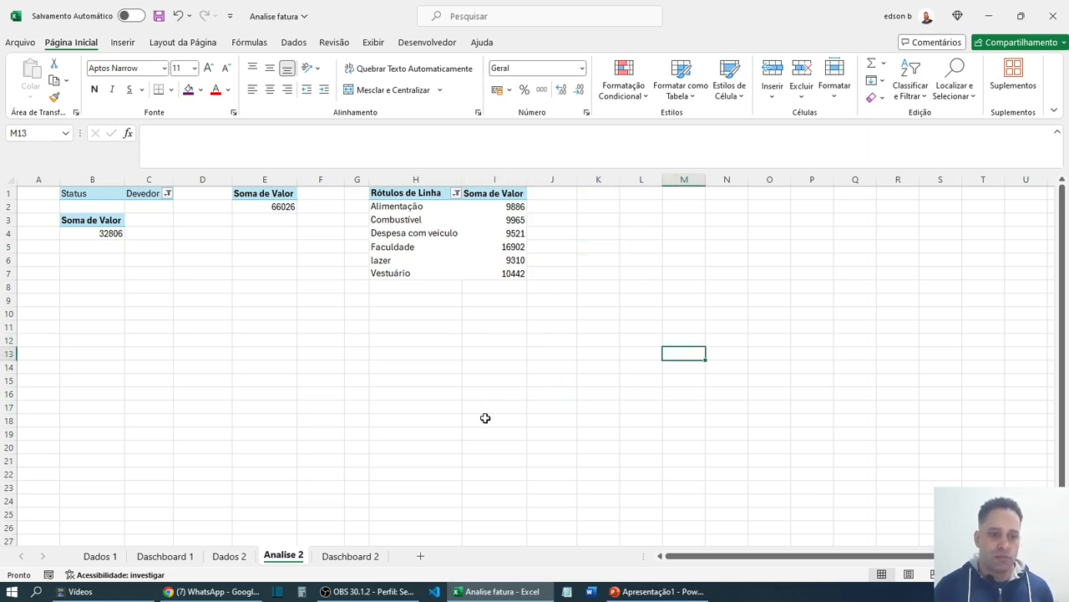
- Insert an empty 2D clustered bar chart (Barras Agrupadas) on Analise 2 and place it in the free area below the pivot tables
left_click(536, 393)
left_click(124, 43)
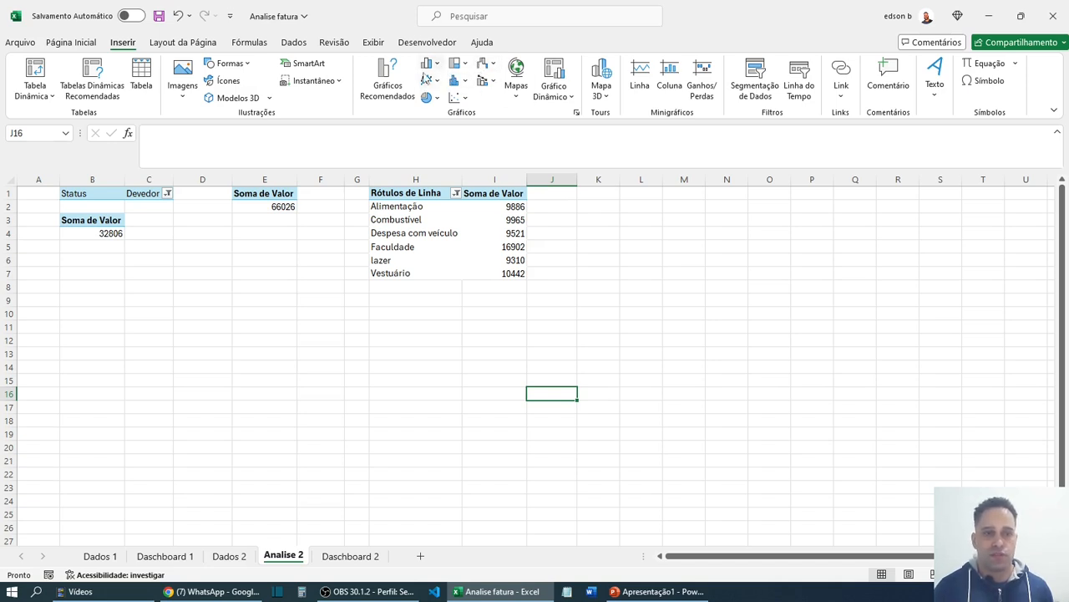
left_click(436, 67)
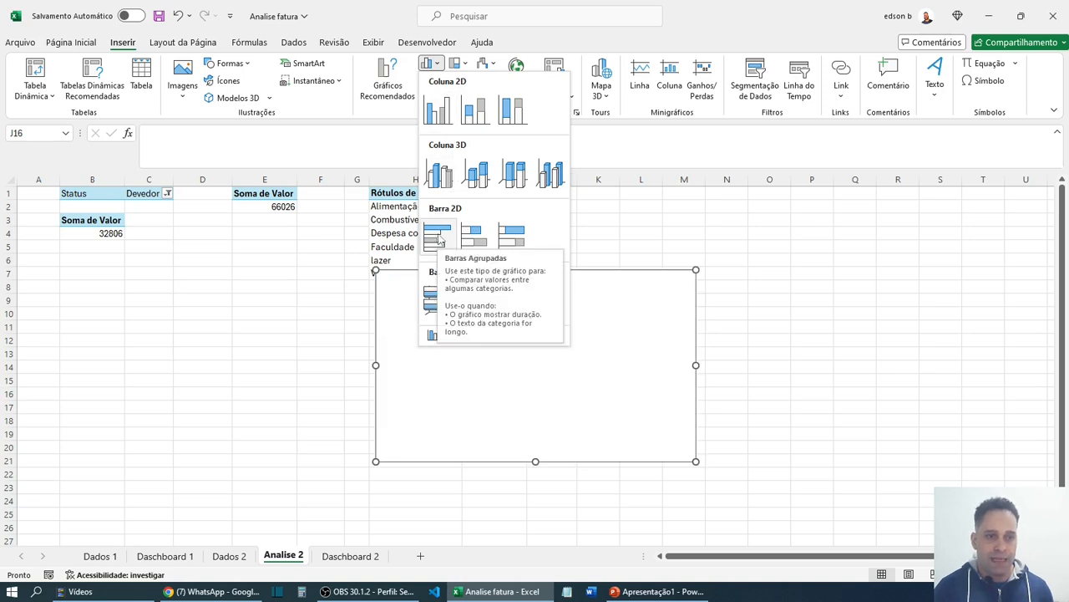
left_click(432, 238)
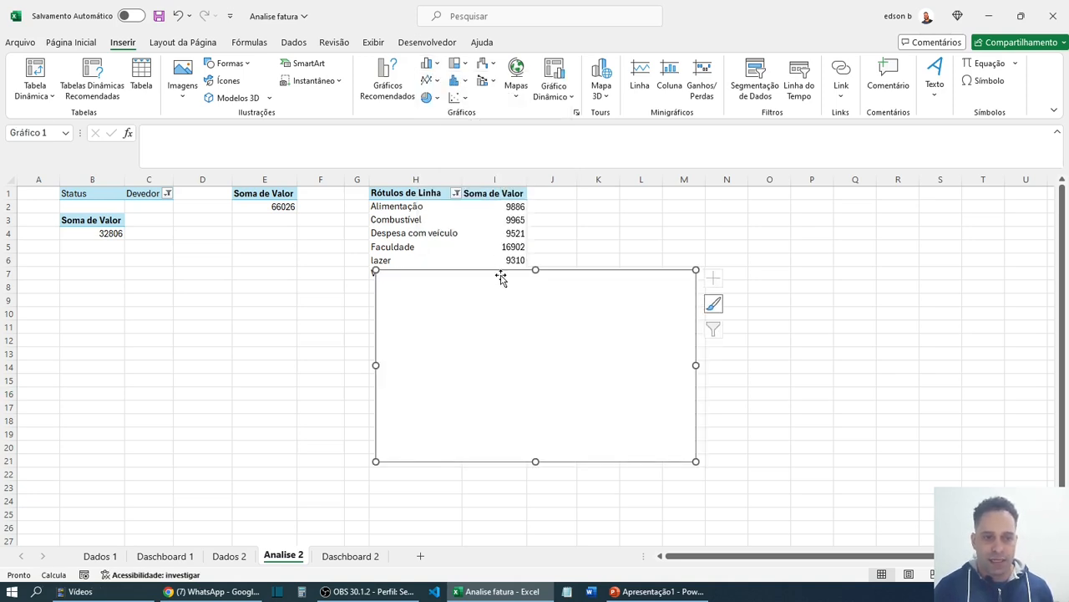
left_click_drag(504, 291, 626, 305)
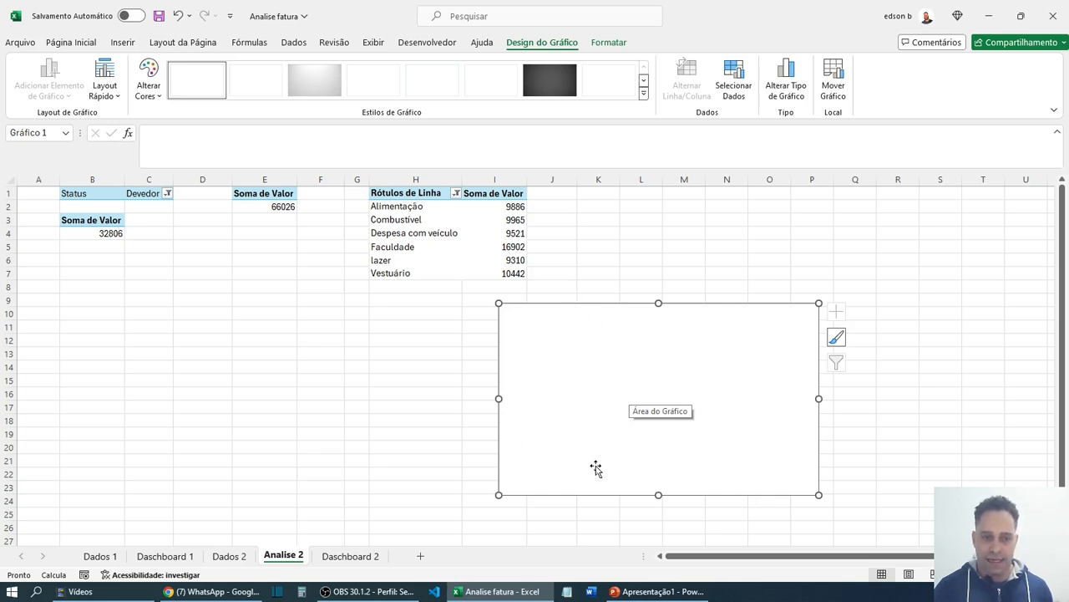
- Add a new series to the empty chart's data source and clear its default series values
right_click(642, 361)
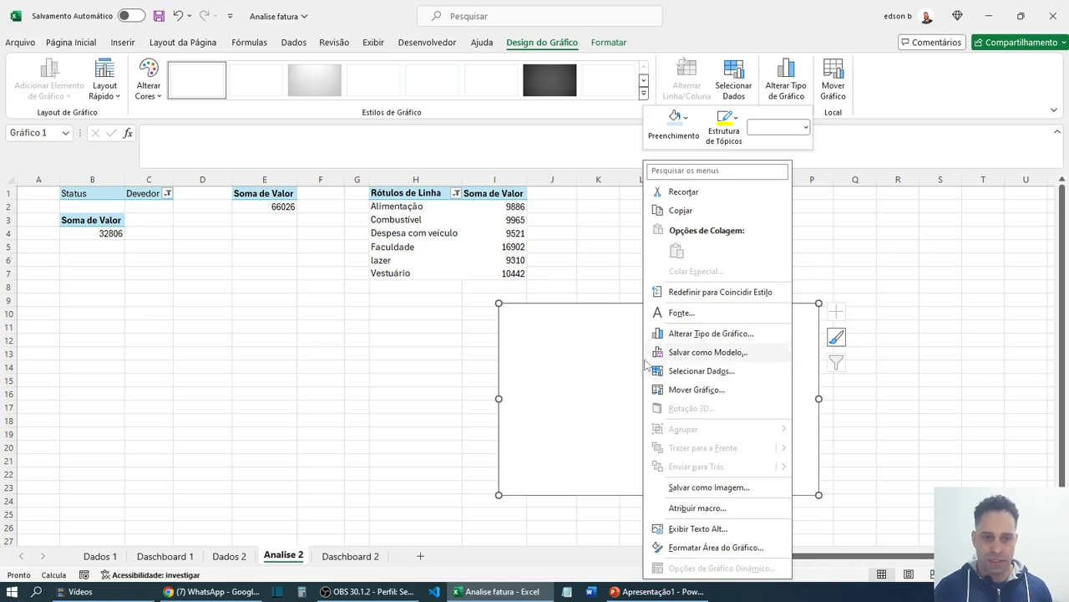
left_click(686, 372)
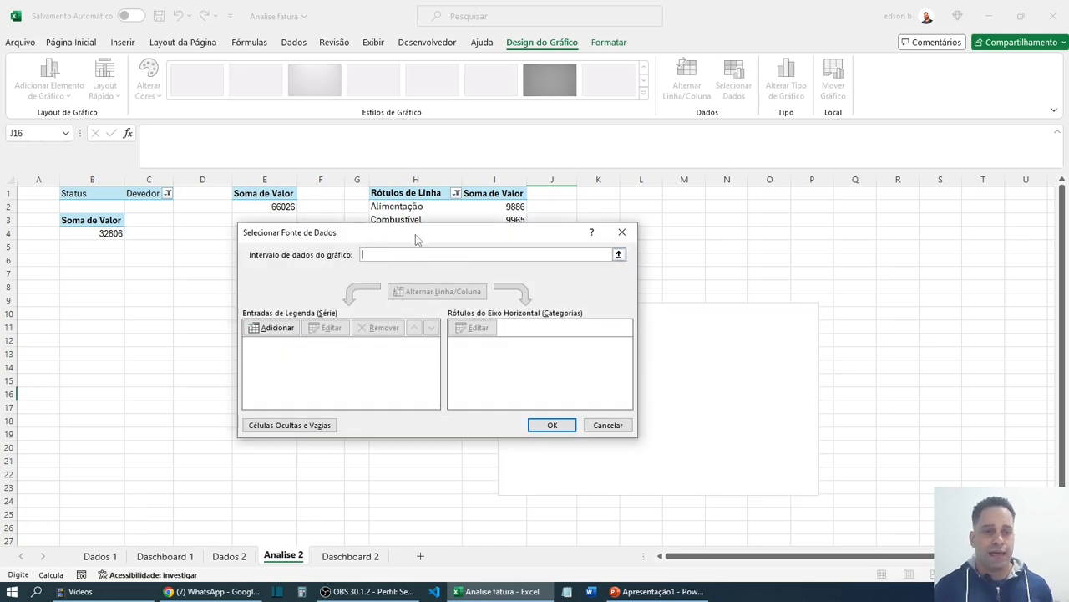
left_click_drag(415, 234, 598, 342)
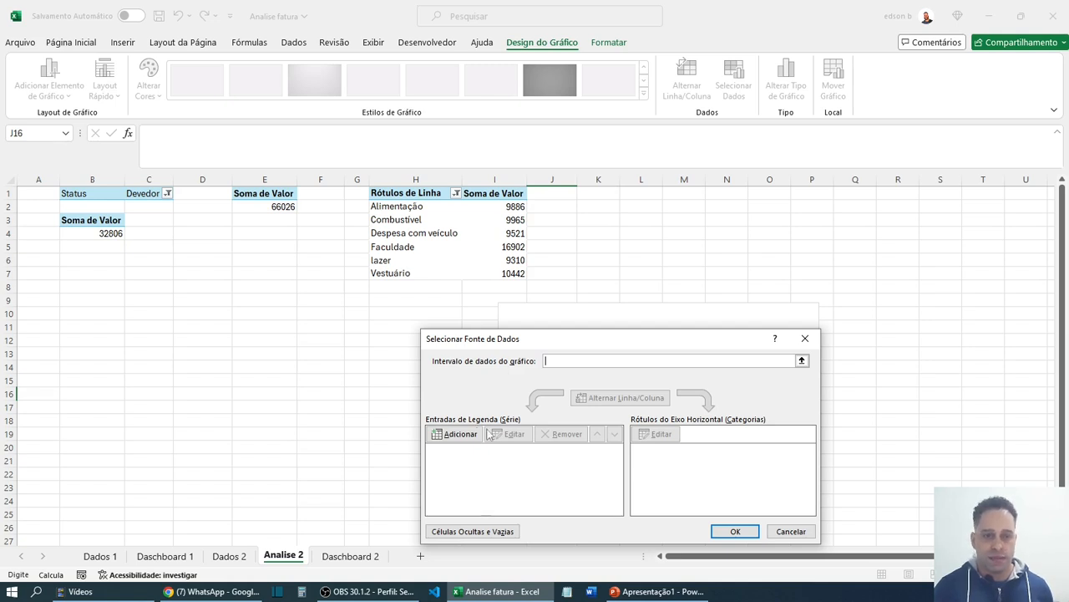
left_click(461, 434)
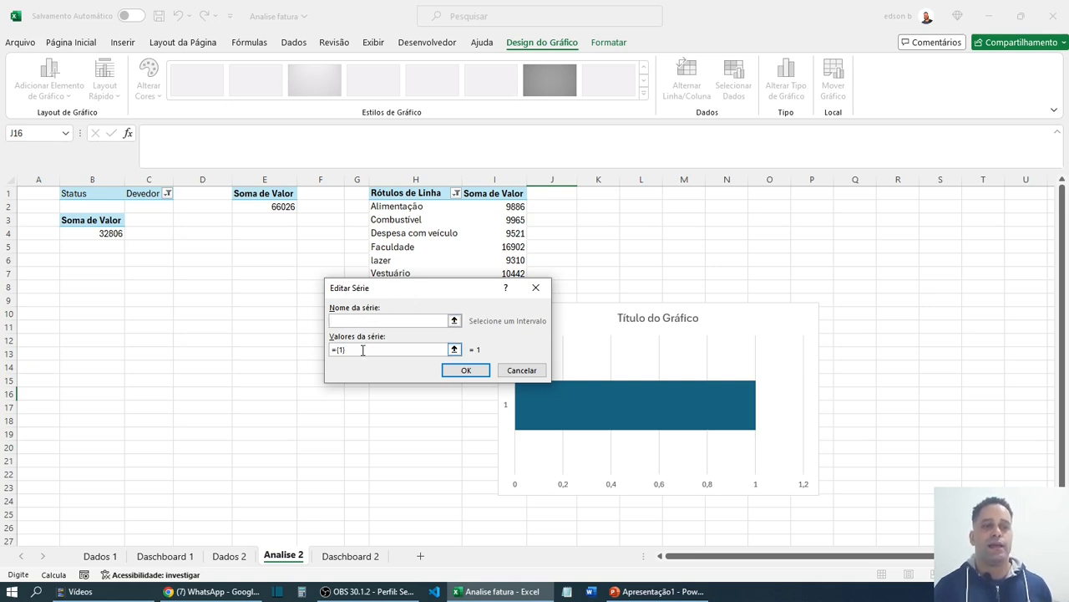
left_click_drag(362, 351, 275, 343)
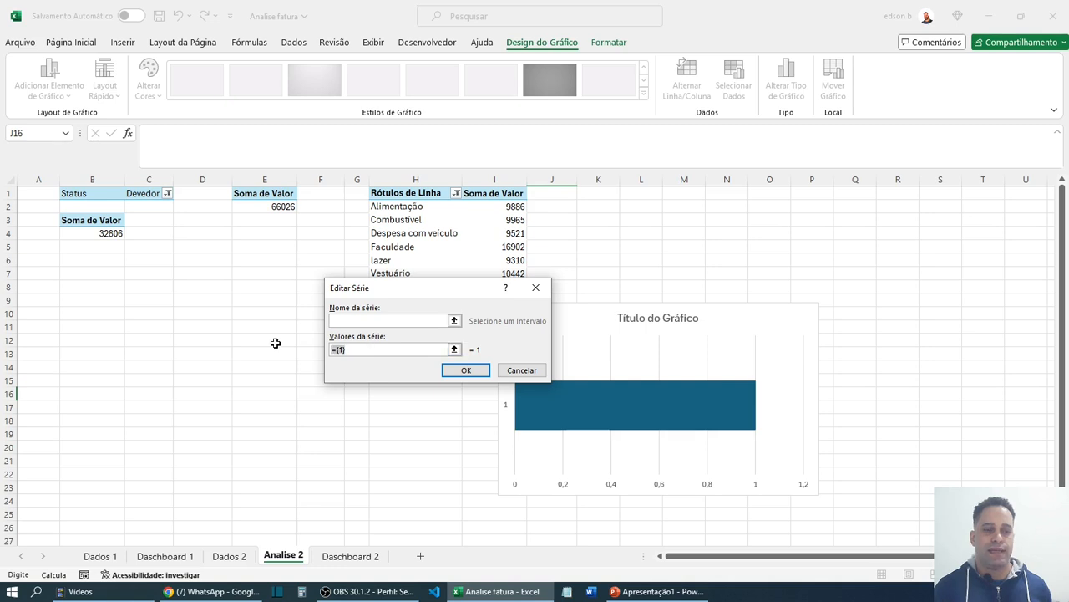
left_click(362, 321)
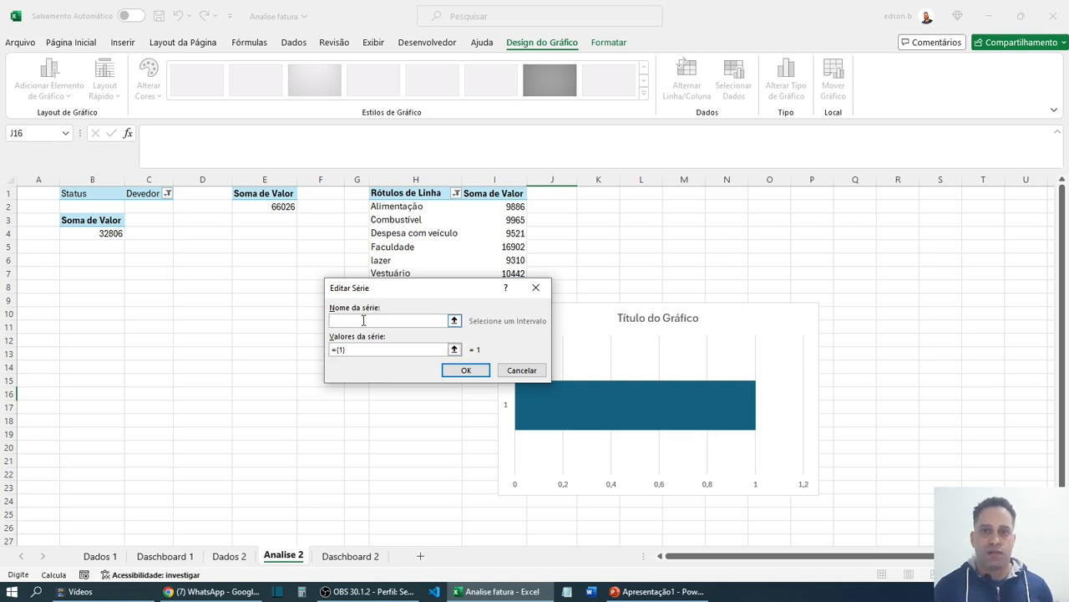
left_click_drag(360, 354, 287, 349)
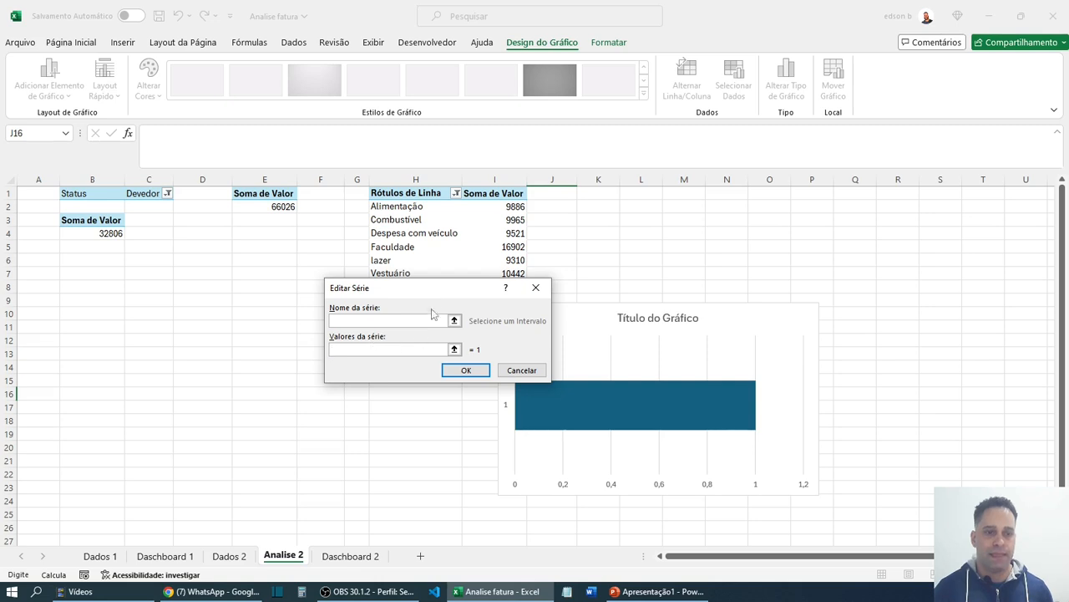
left_click_drag(422, 295, 333, 346)
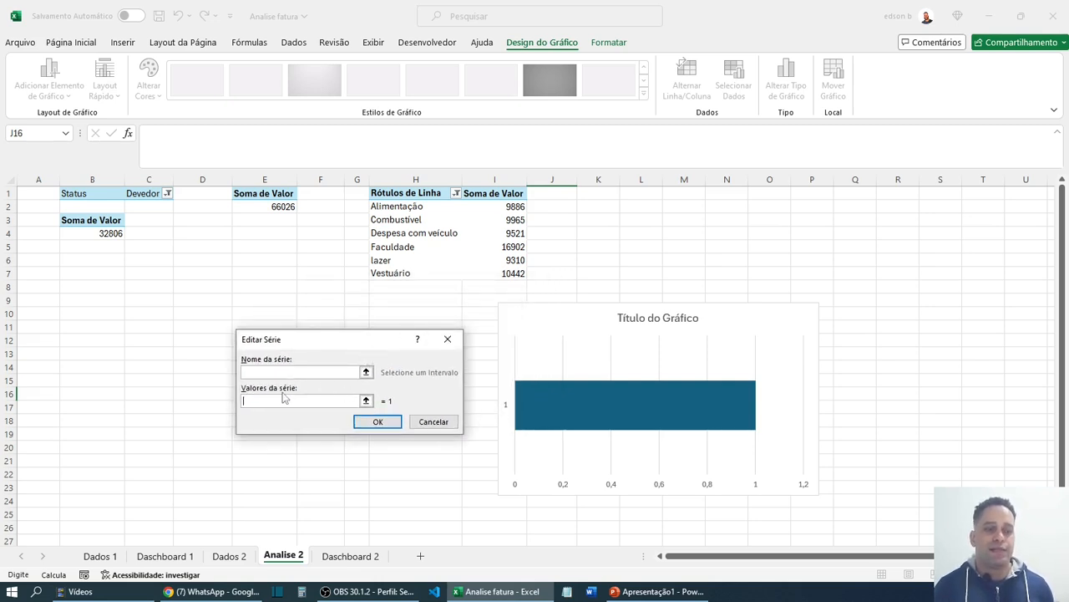
- Set the new series' values to the category sums in 'Analise 2'!$I$2:$I$7
left_click(284, 398)
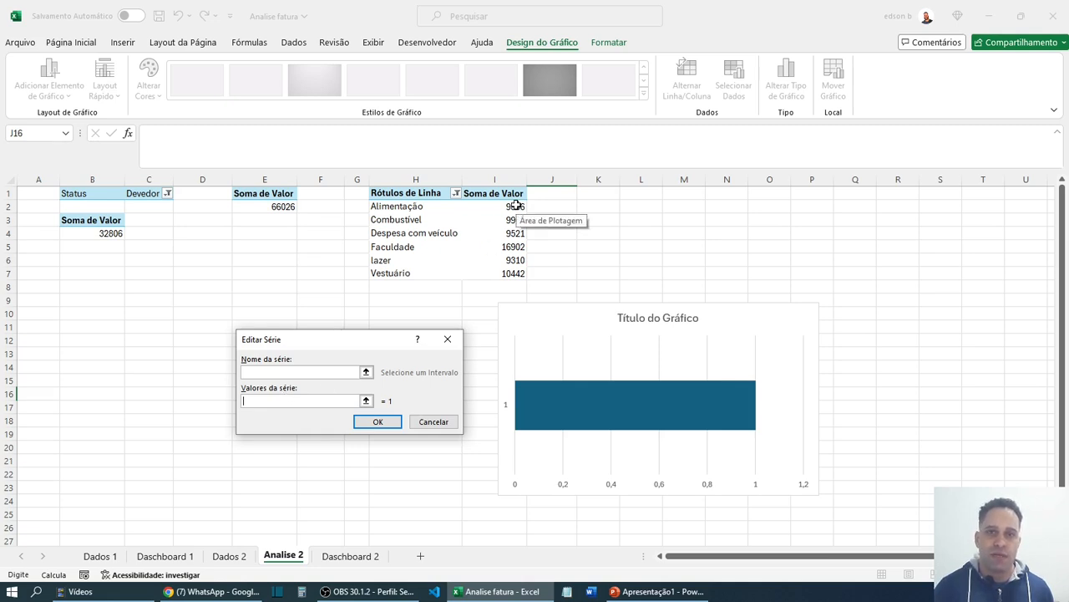
left_click(516, 205)
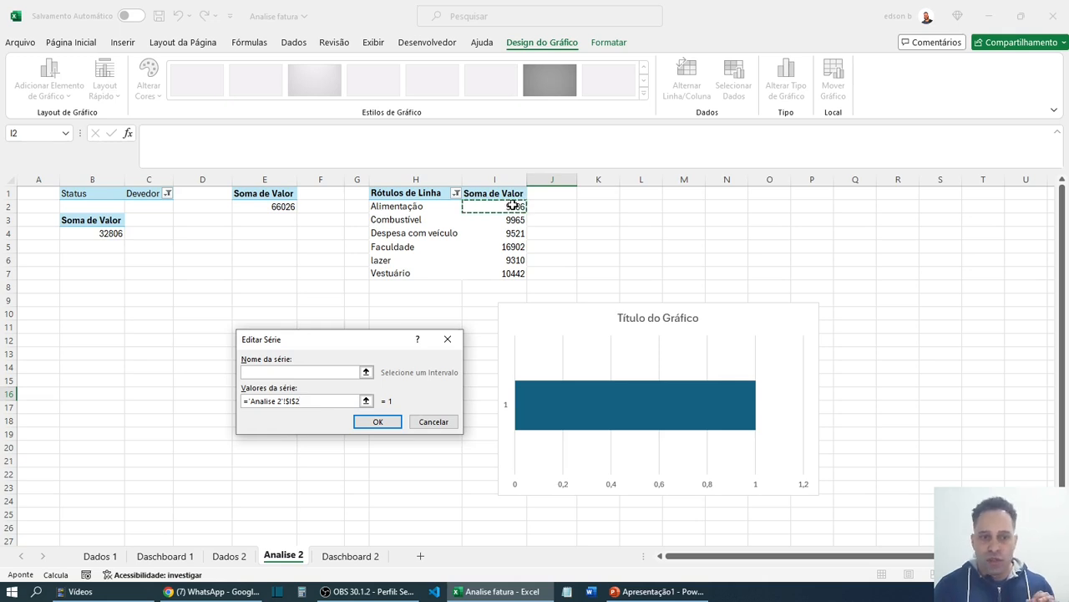
left_click_drag(513, 205, 512, 273)
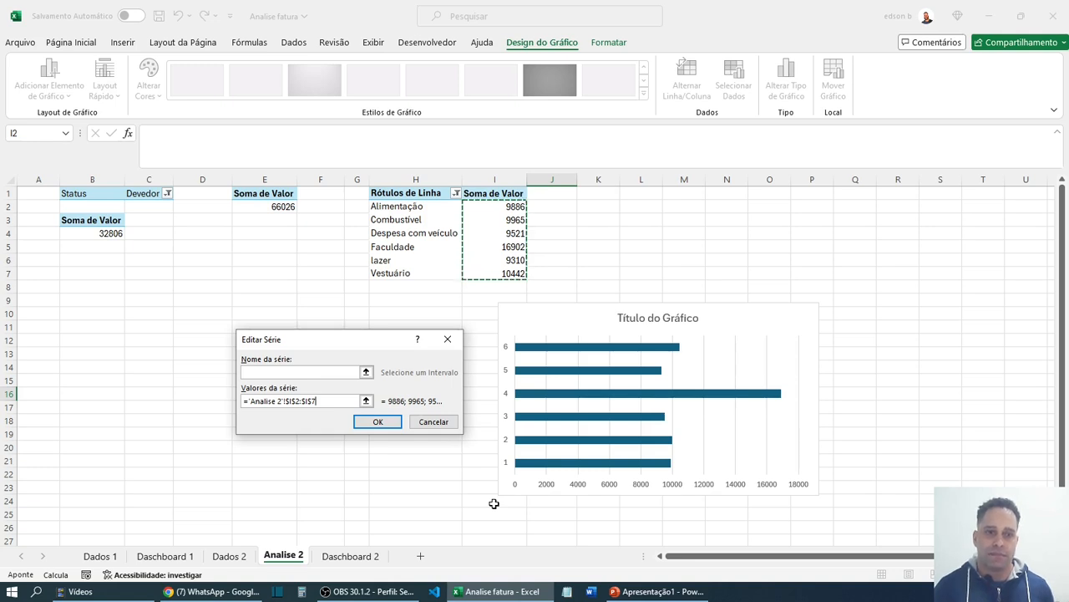
left_click(510, 209)
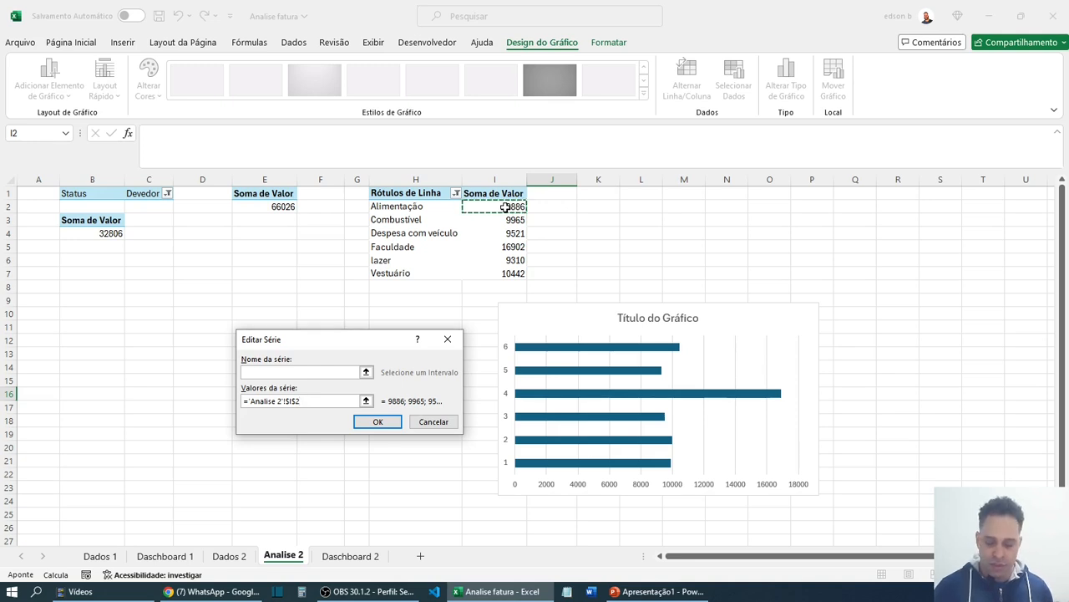
key("ctrl+shift+Down")
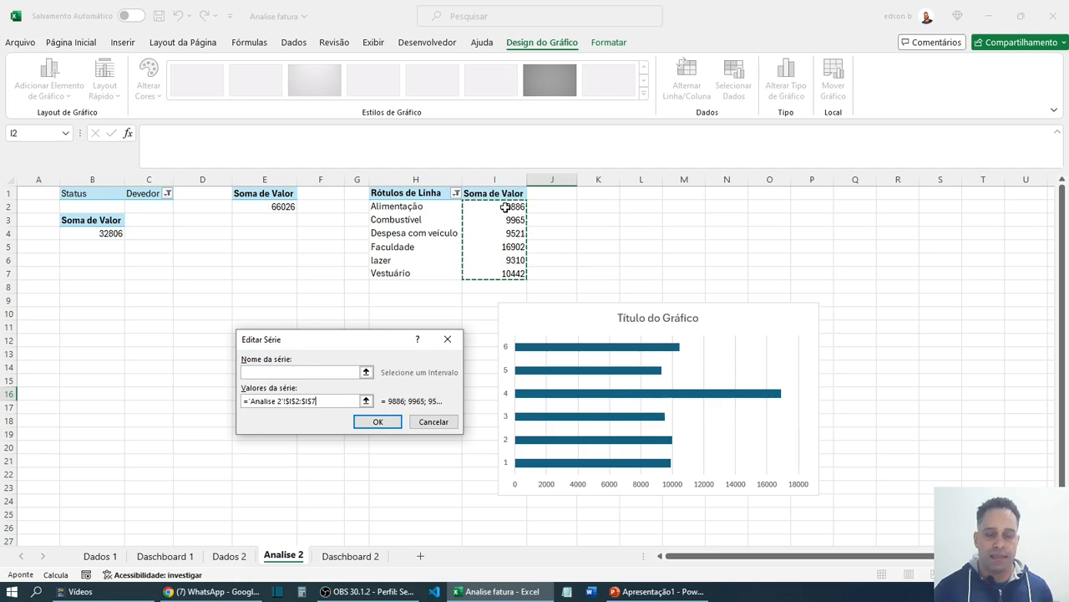
left_click(374, 424)
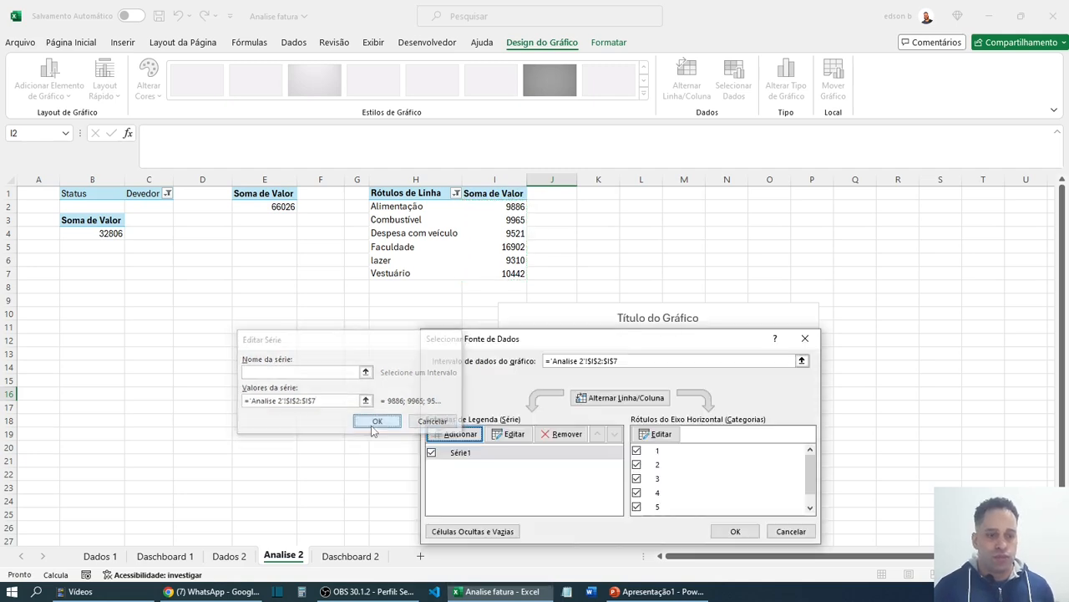
- Set the chart's horizontal axis labels to the category names in 'Analise 2'!$H$2:$H$7 and accept the data source
left_click_drag(563, 340, 222, 324)
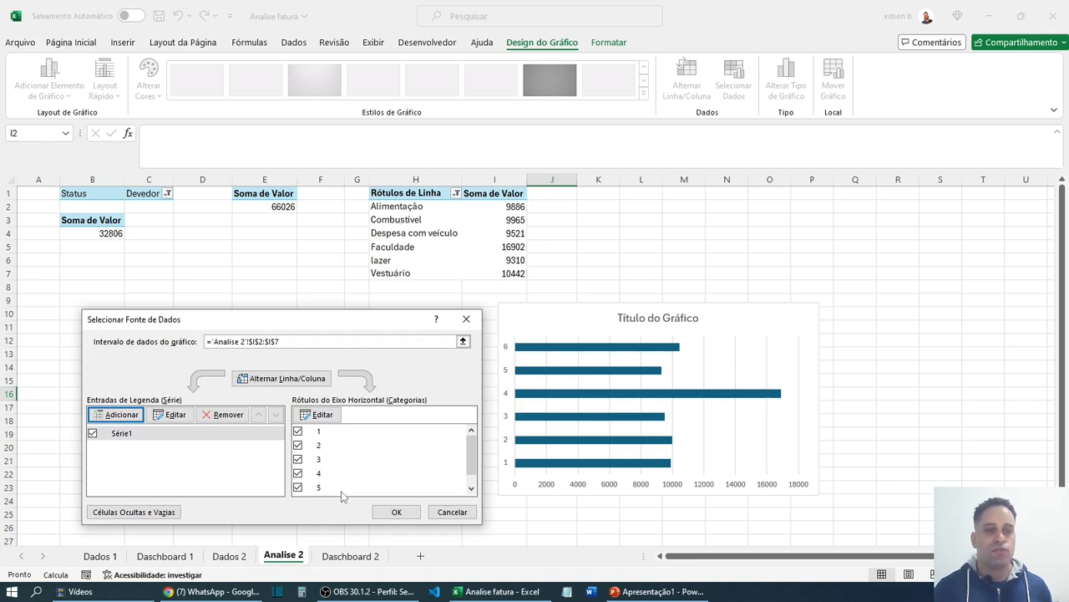
left_click(323, 415)
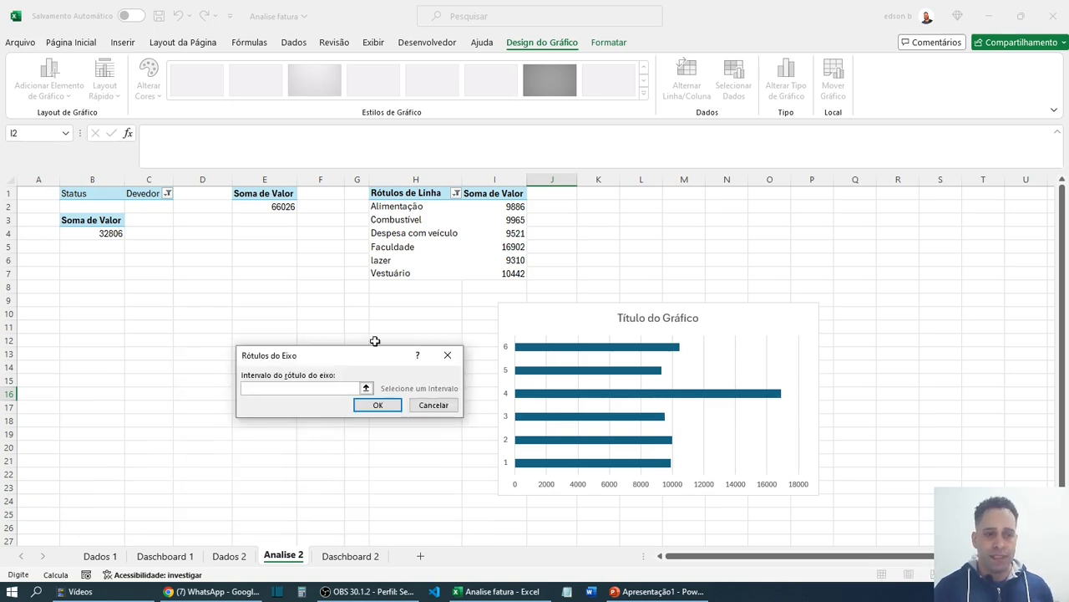
left_click(397, 209)
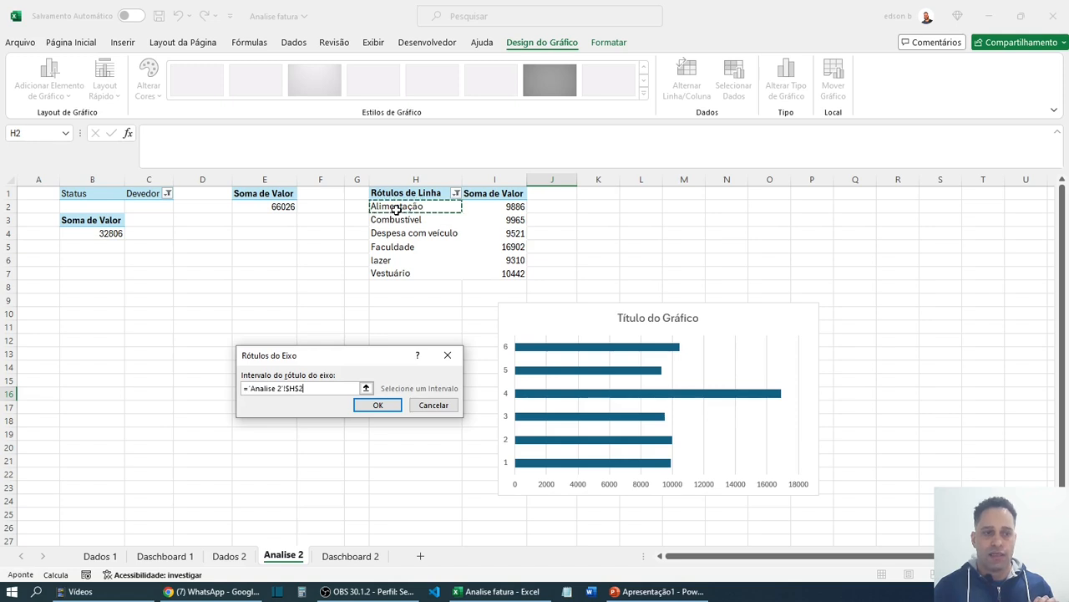
left_click_drag(397, 209, 406, 273)
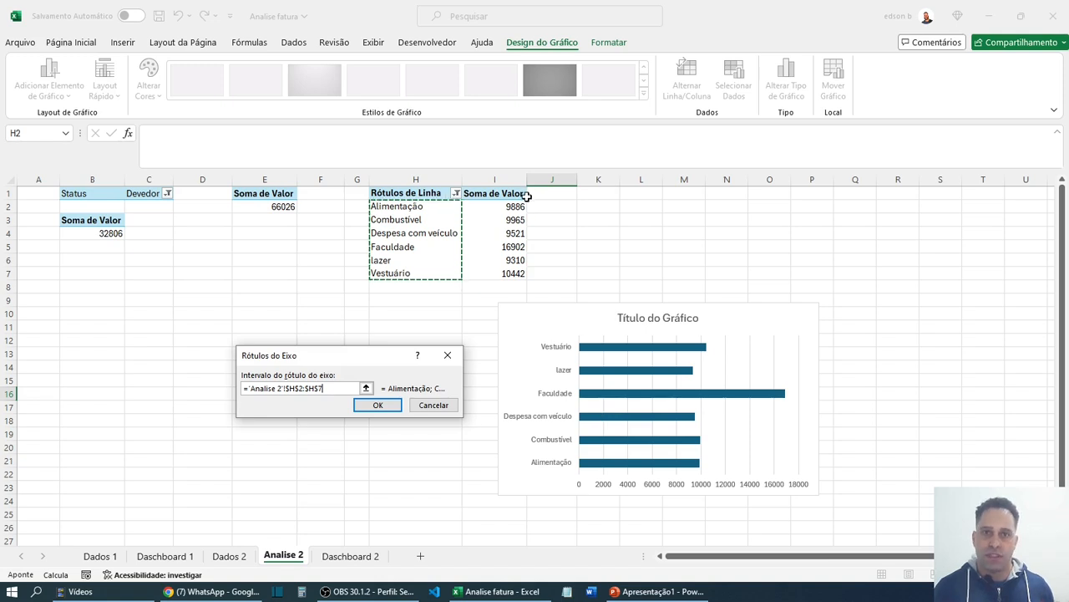
left_click(380, 406)
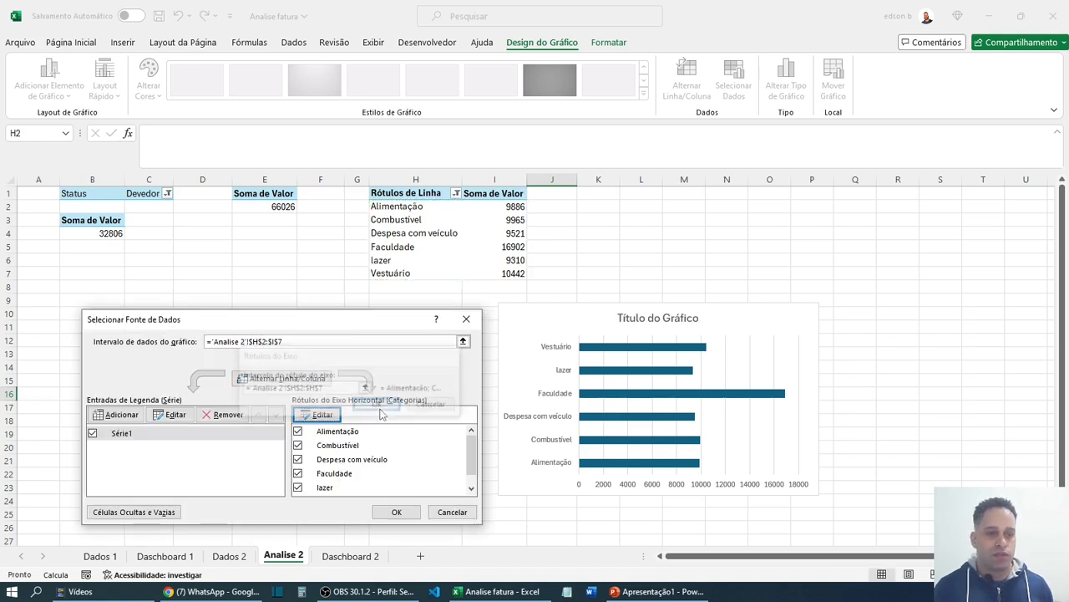
left_click(391, 512)
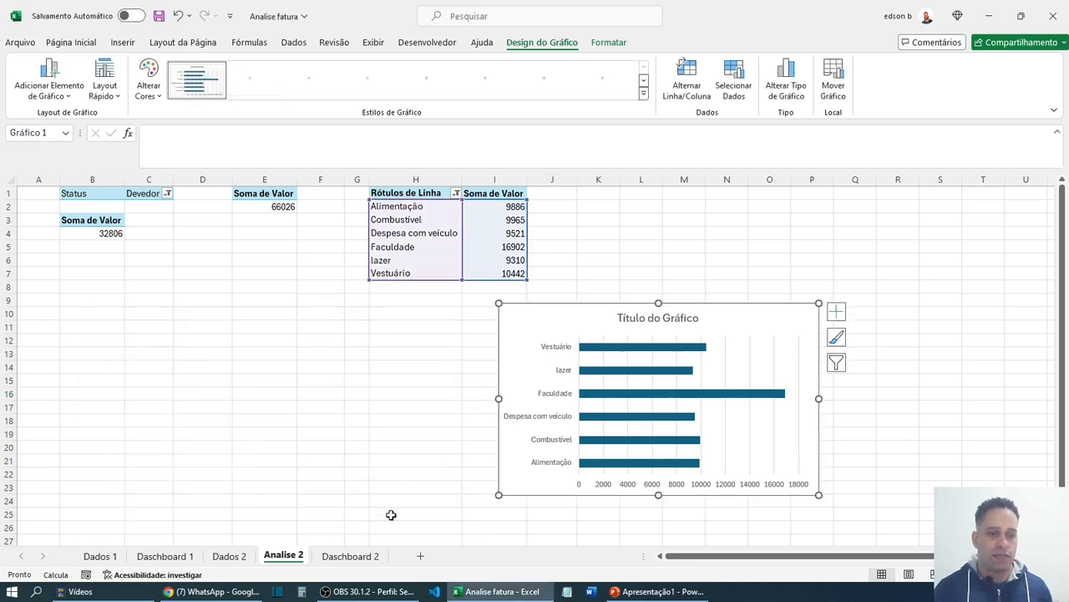
- Shrink the bar chart to about the width of the Categoria pivot table, place it just beneath that table, and save the workbook
mouse_move(595, 306)
left_mouse_down()
mouse_move(489, 281)
mouse_move(495, 256)
mouse_move(466, 299)
left_mouse_up()
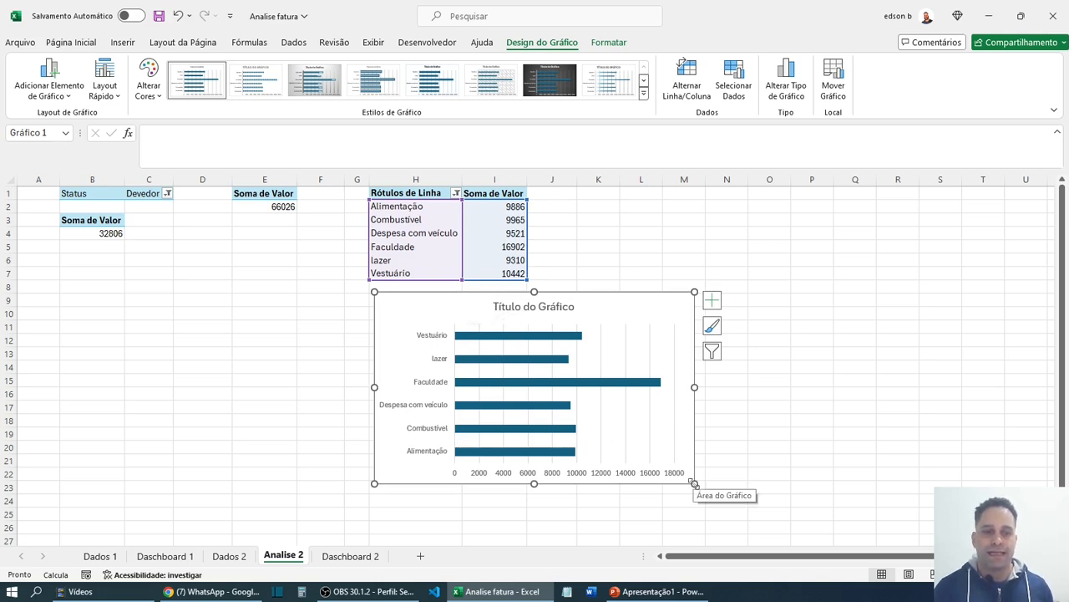
left_click_drag(693, 483, 540, 391)
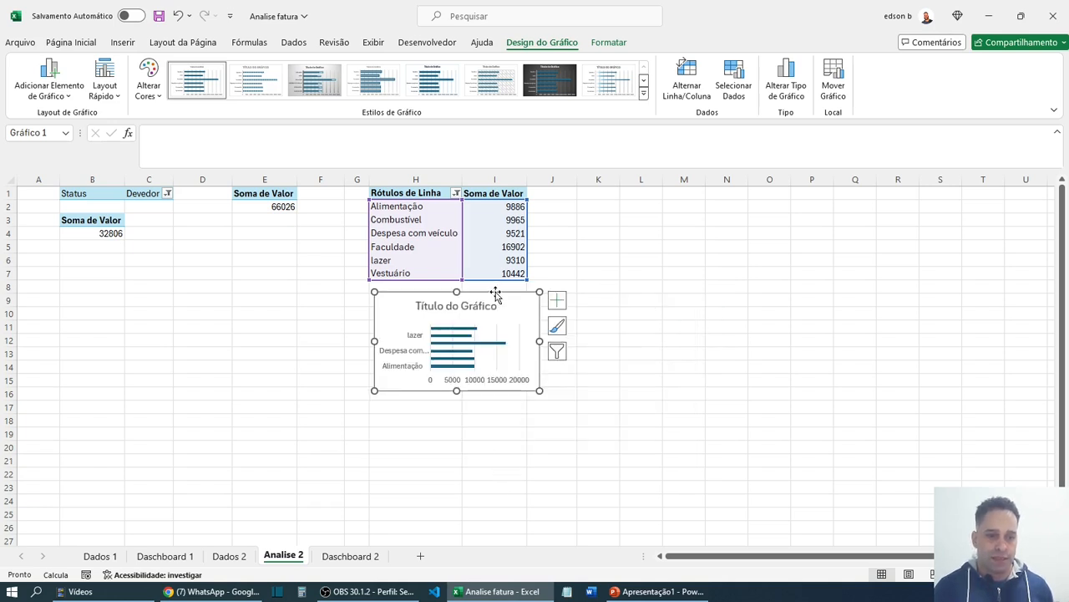
left_click_drag(492, 292, 477, 294)
left_click(573, 354)
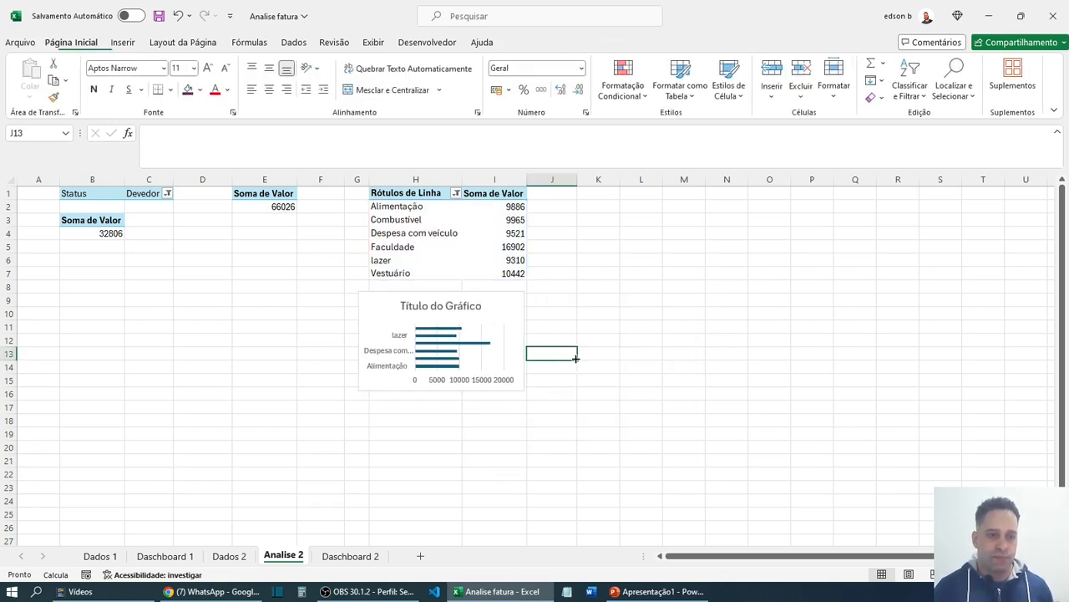
left_click(635, 322)
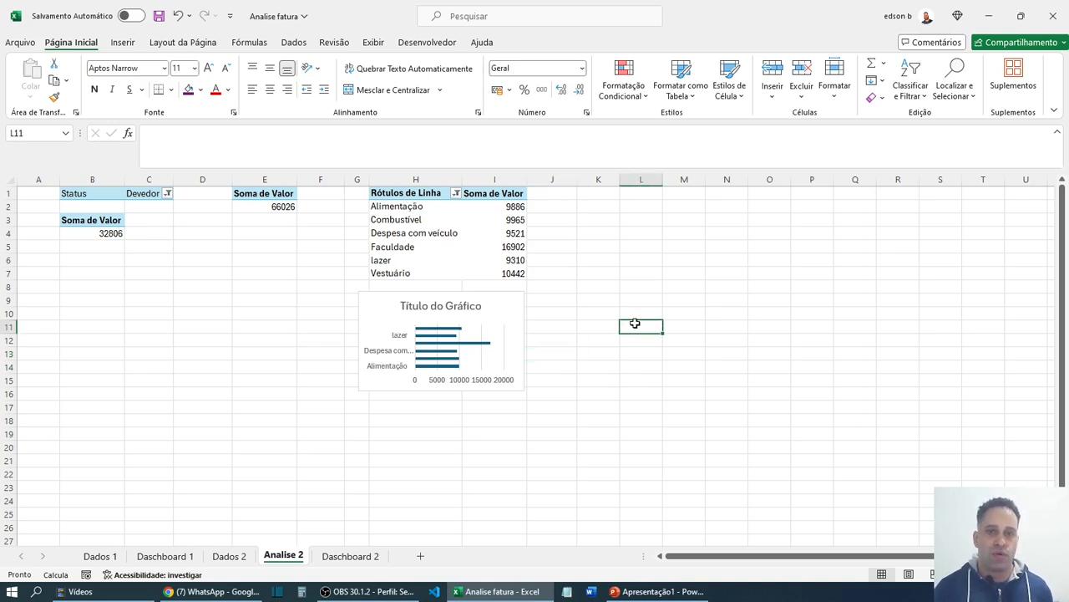
key("ctrl+s")
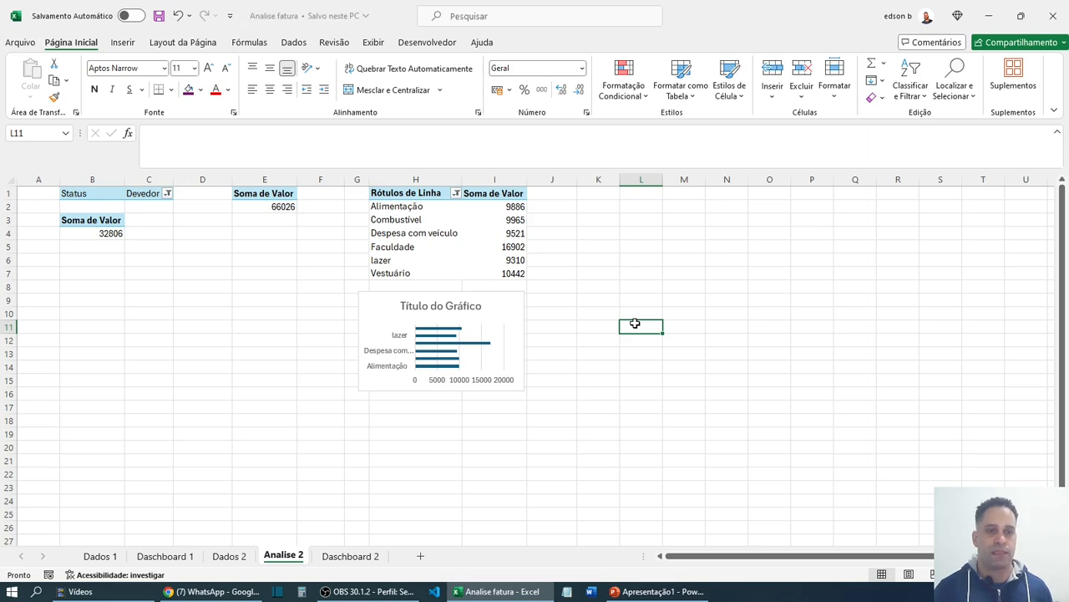
- Review the charts on Daschboard 1 as a reference for the next analysis, and return to Analise 2
left_click(633, 206)
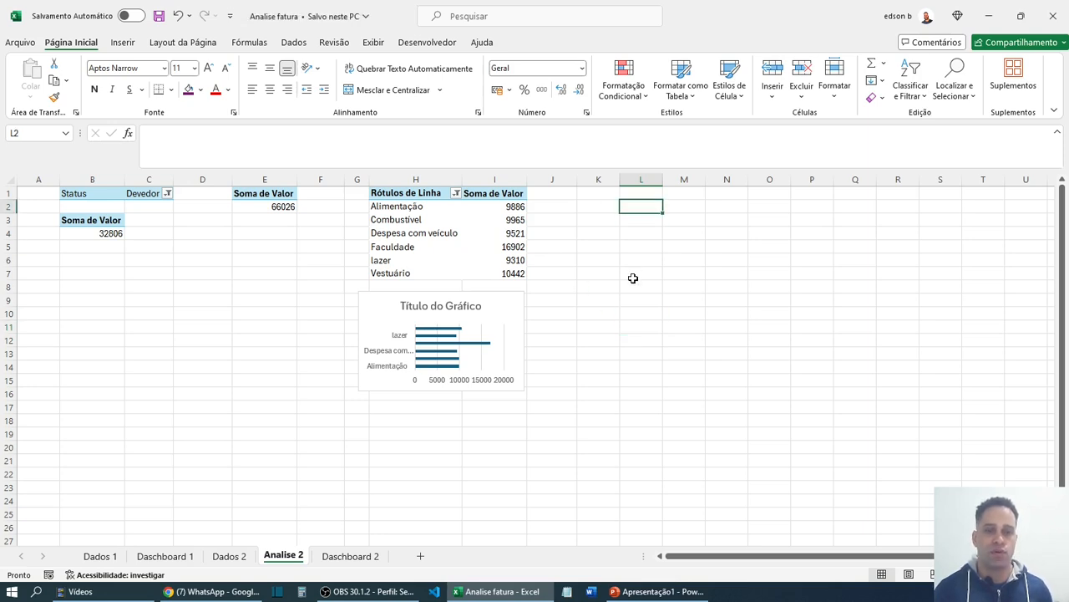
left_click(571, 396)
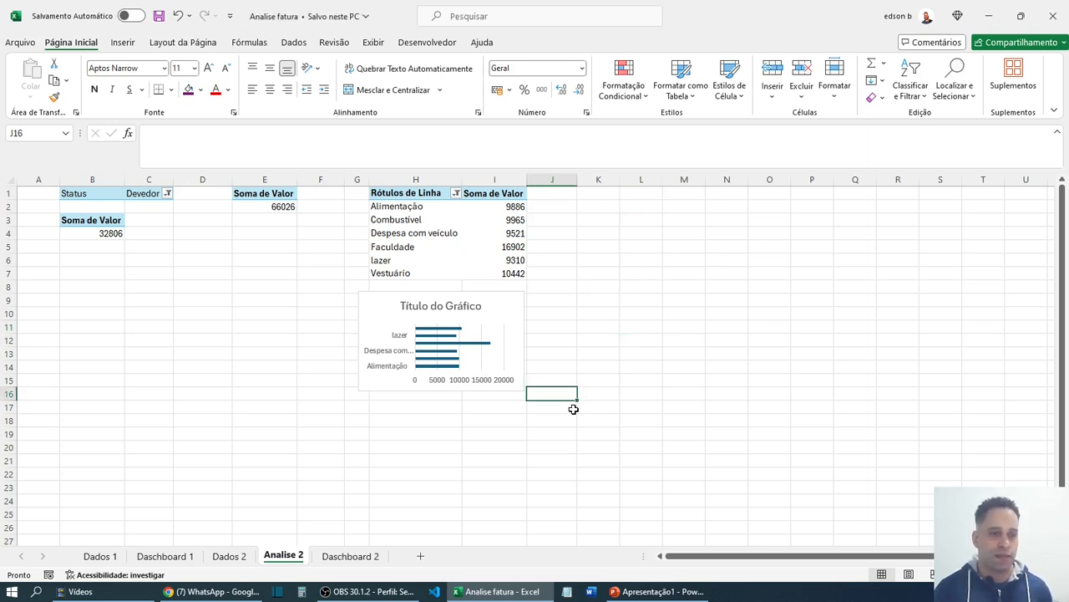
left_click(631, 284)
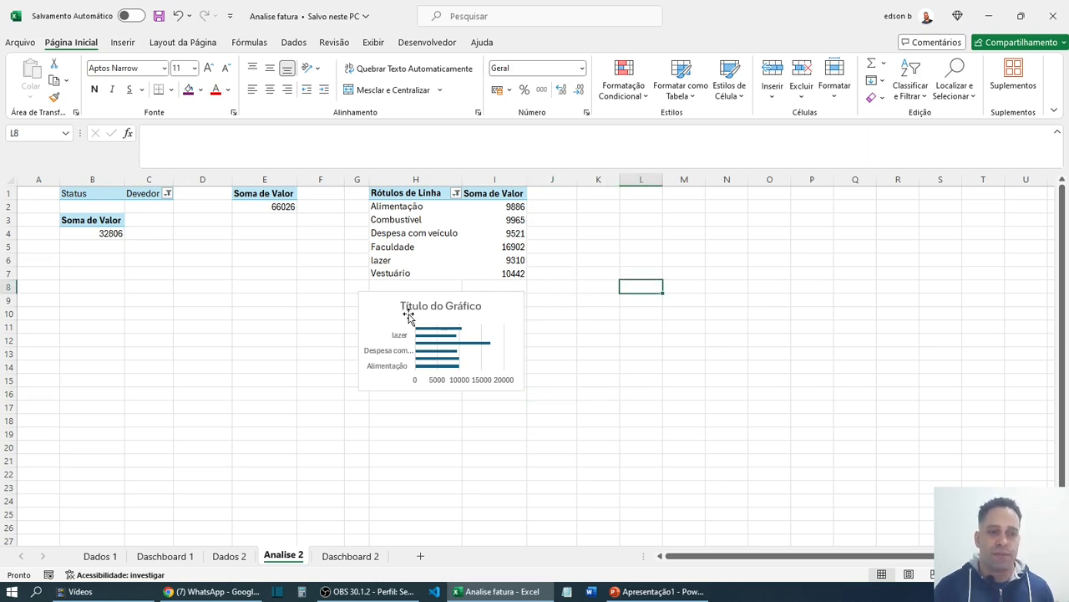
left_click(165, 555)
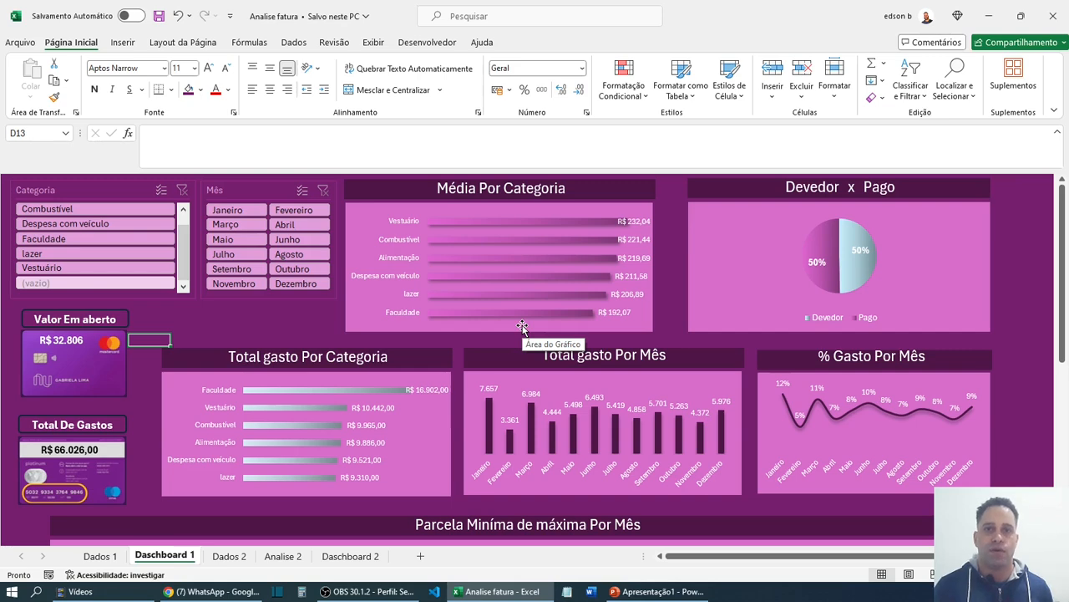
left_click(280, 557)
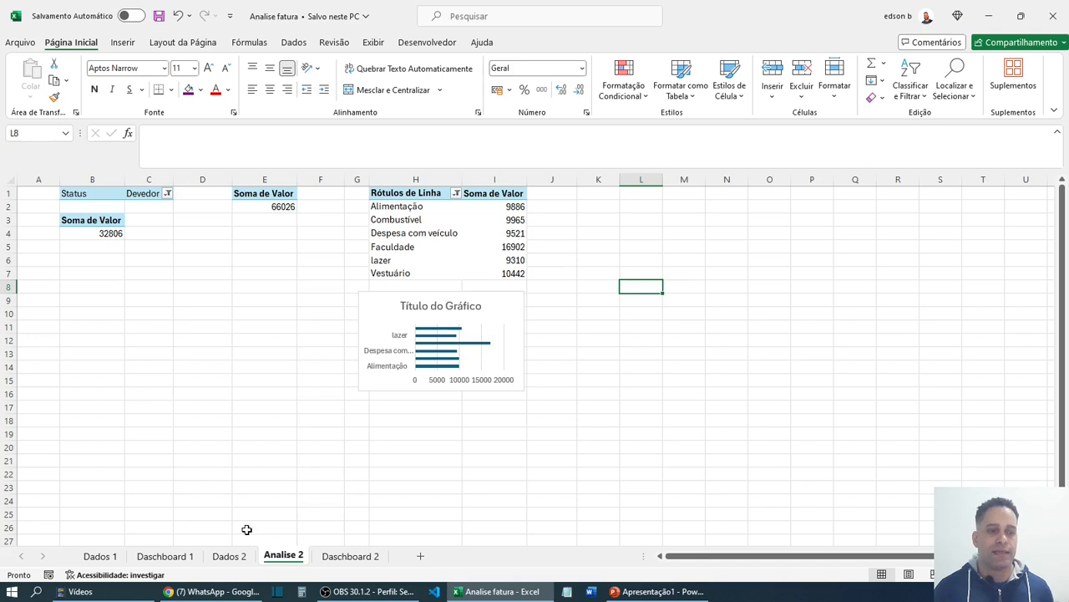
- Review the charts and cards on the Daschboard 1 sheet and return to the Analise 2 sheet
left_click(165, 556)
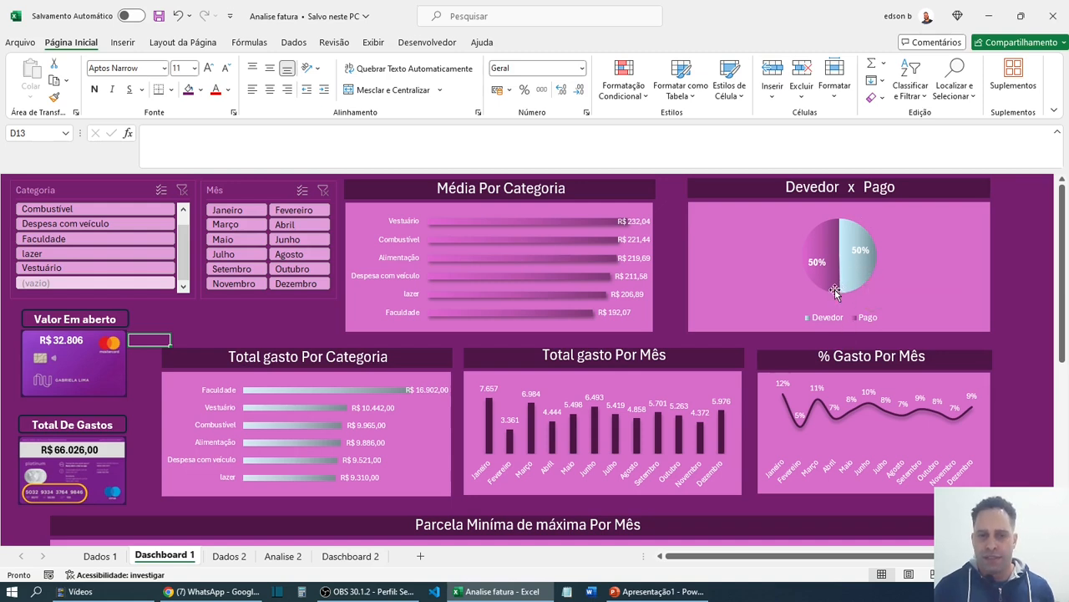
mouse_move(830, 284)
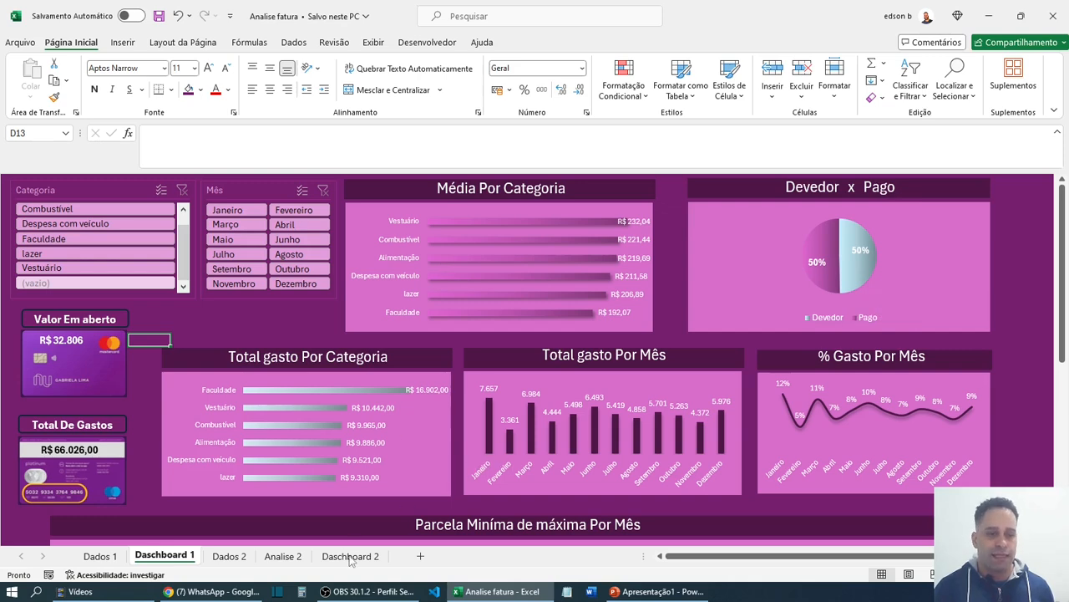
left_click(279, 560)
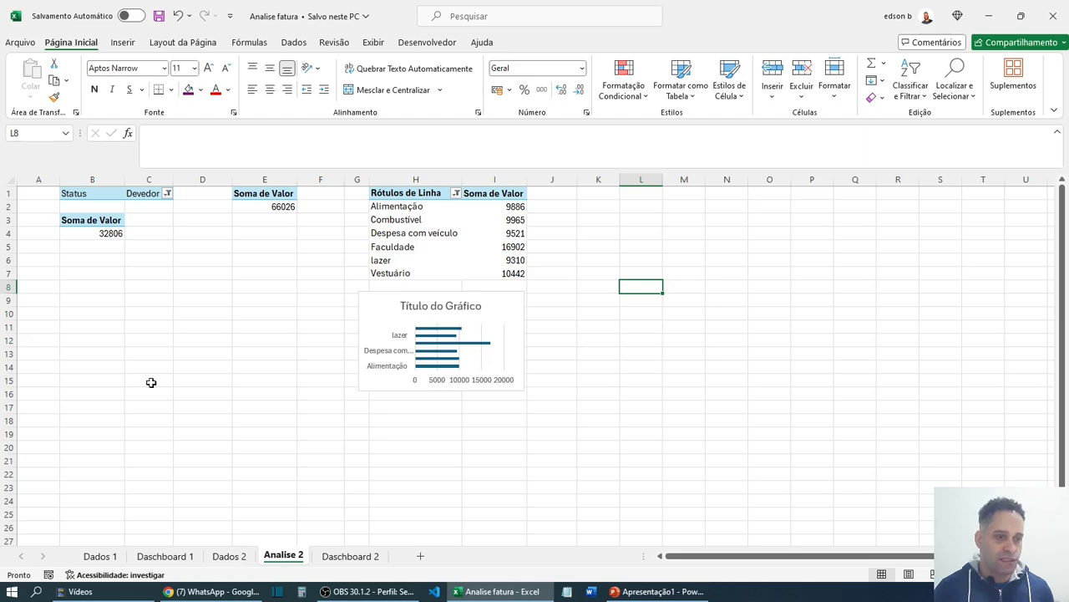
- Examine the purchase amounts and the Valor Da Parcela formula in the table on the Dados 2 sheet
left_click(242, 555)
left_click(353, 351)
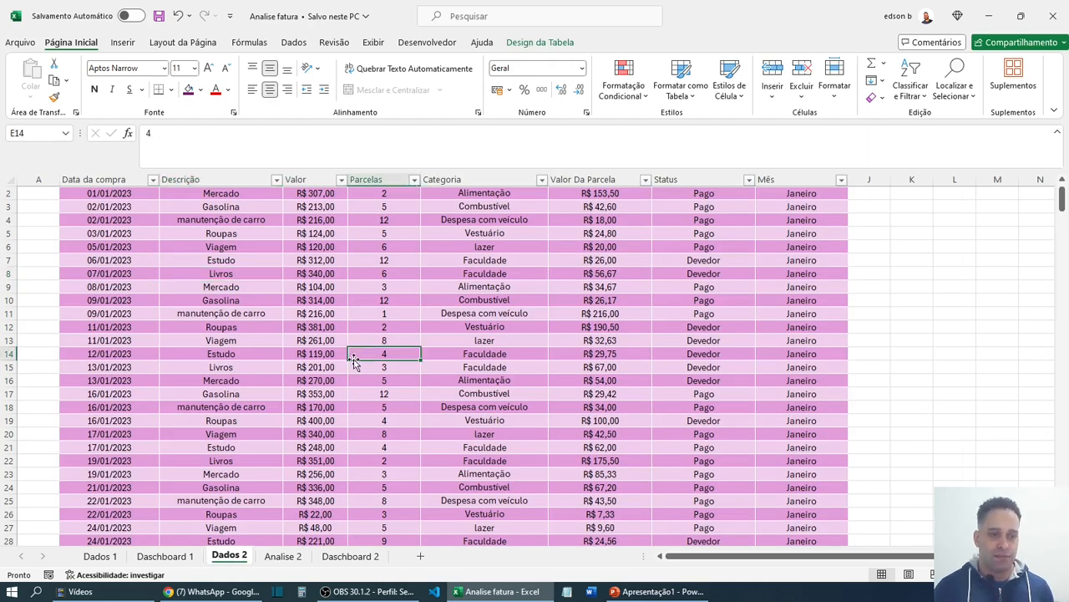
scroll(343, 404, "up", 1)
left_click(337, 340)
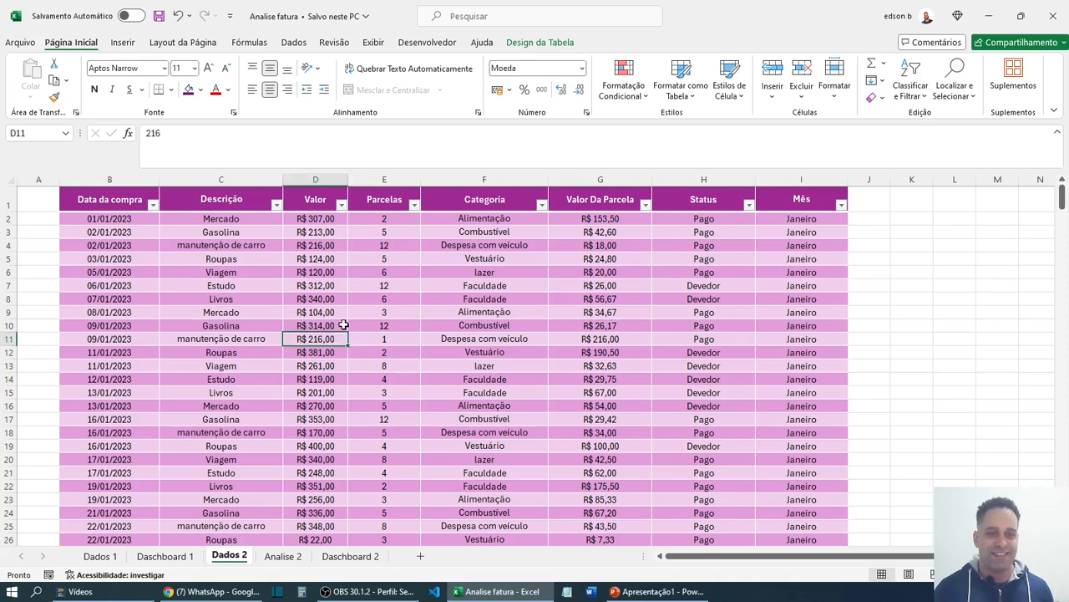
left_click(324, 286)
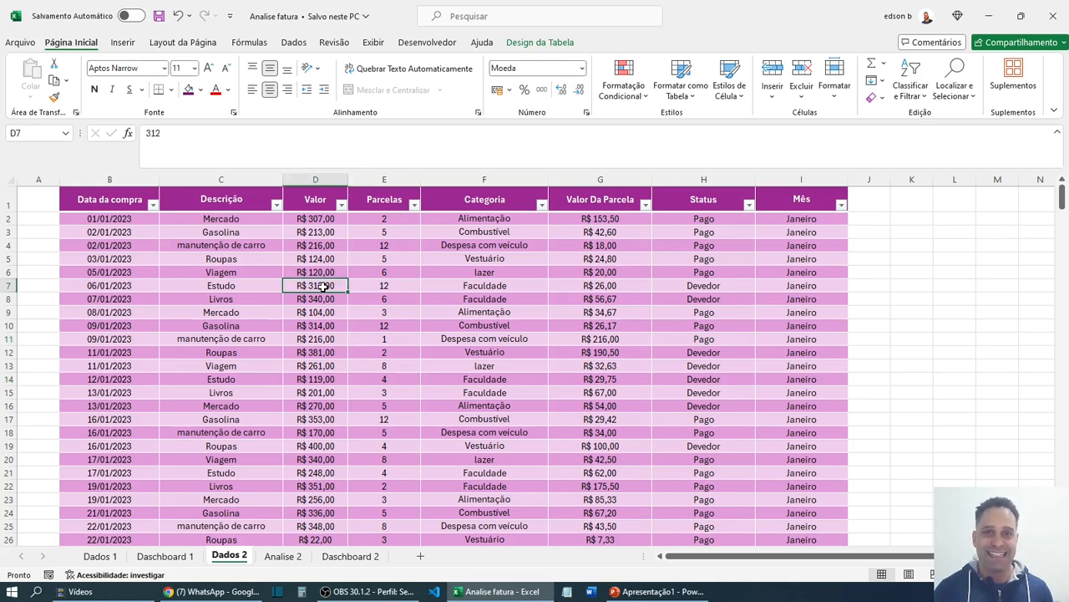
left_click(340, 350)
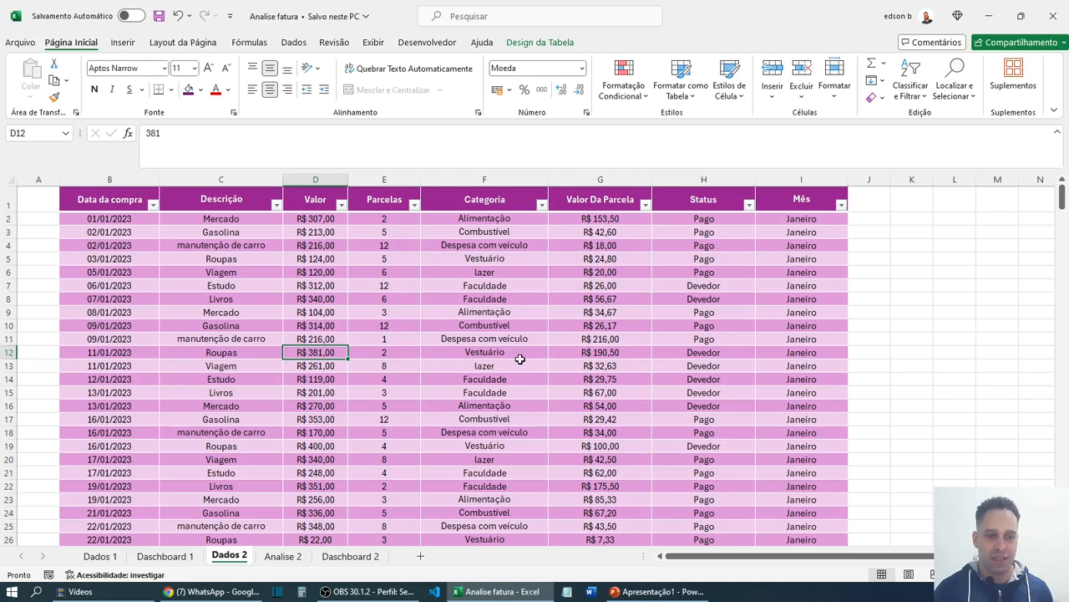
left_click(614, 352)
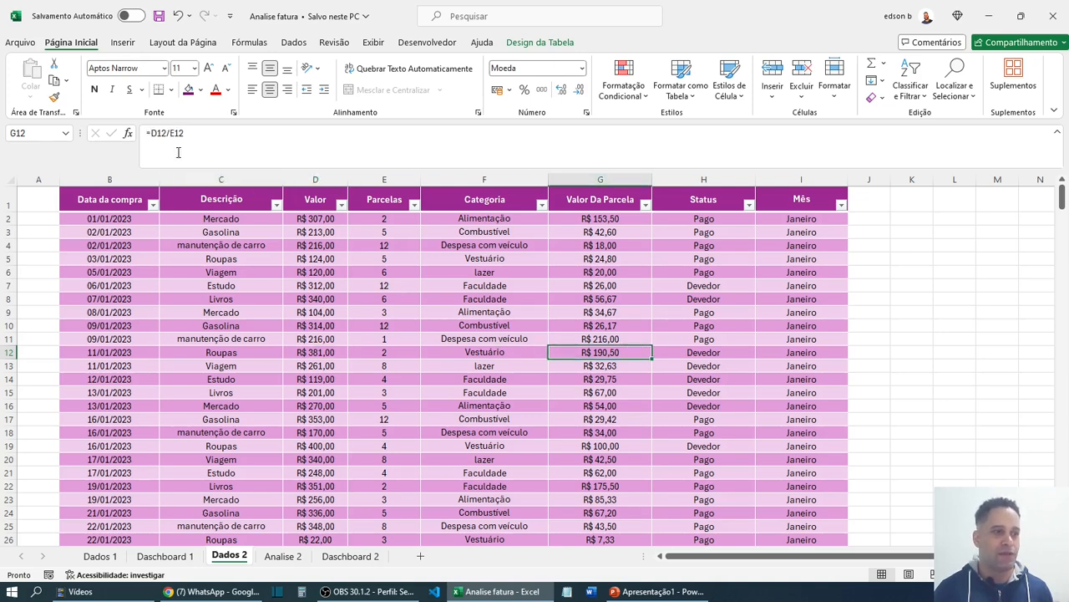
- Insert a pivot table from Tabela3 into the existing Analise 2 sheet at cell K1
left_click(126, 43)
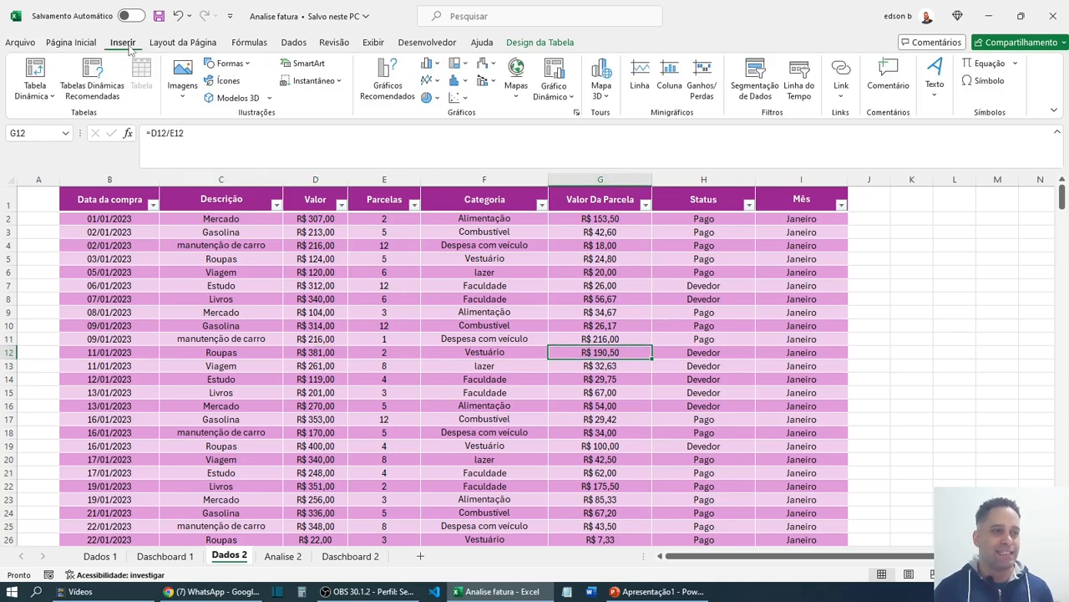
left_click(34, 92)
left_click(50, 116)
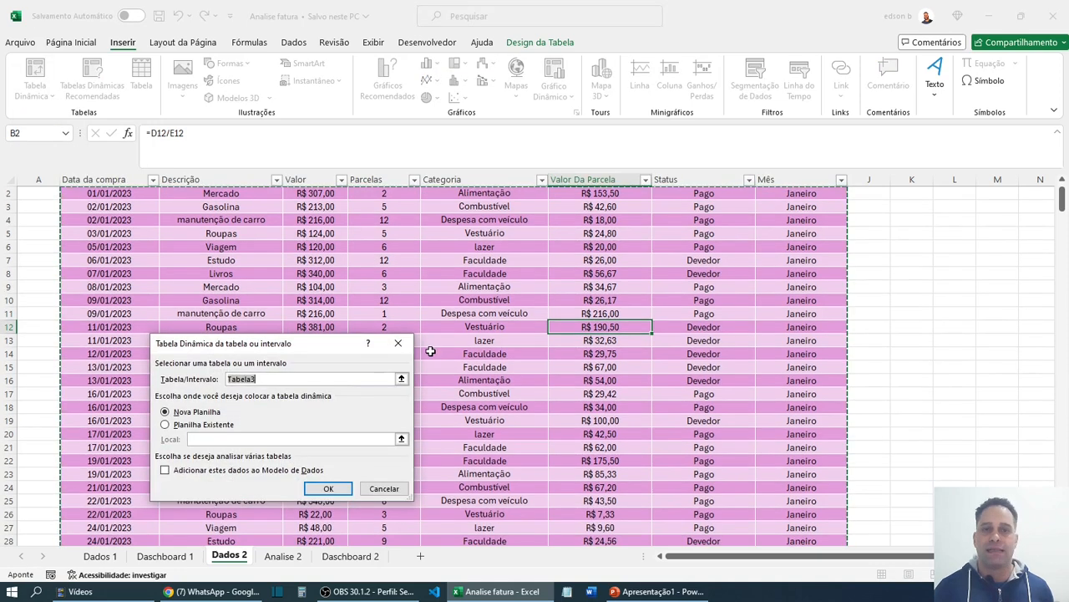
left_click(177, 425)
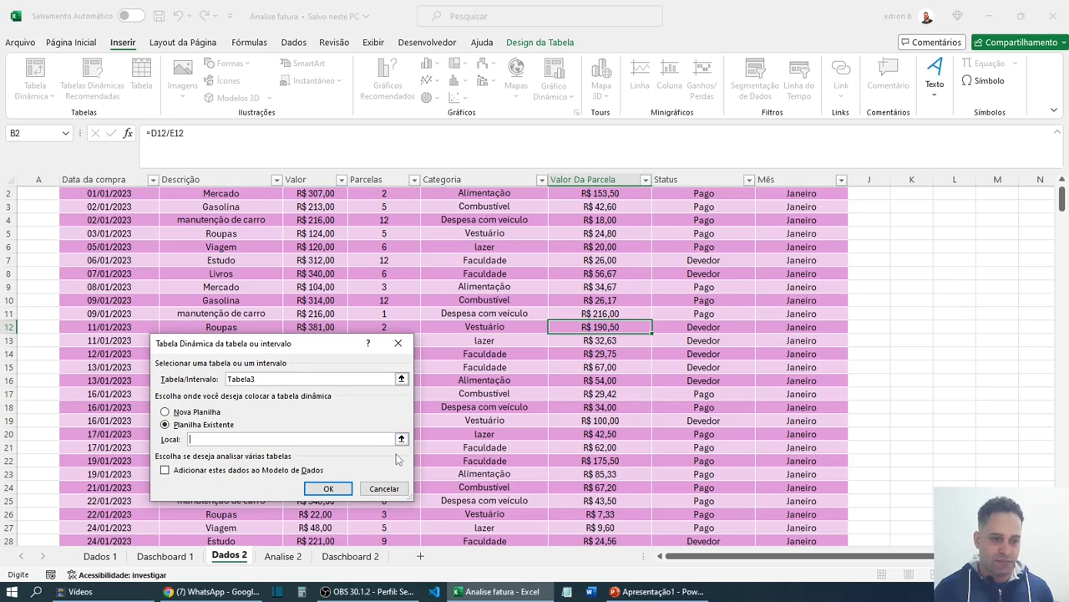
left_click(401, 438)
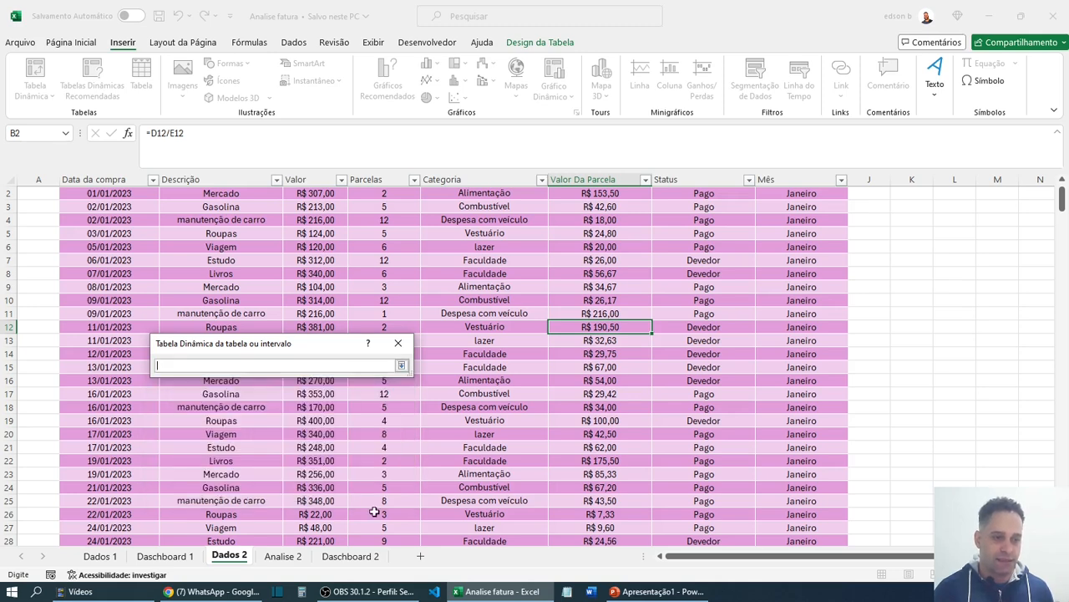
left_click(283, 556)
left_click(605, 194)
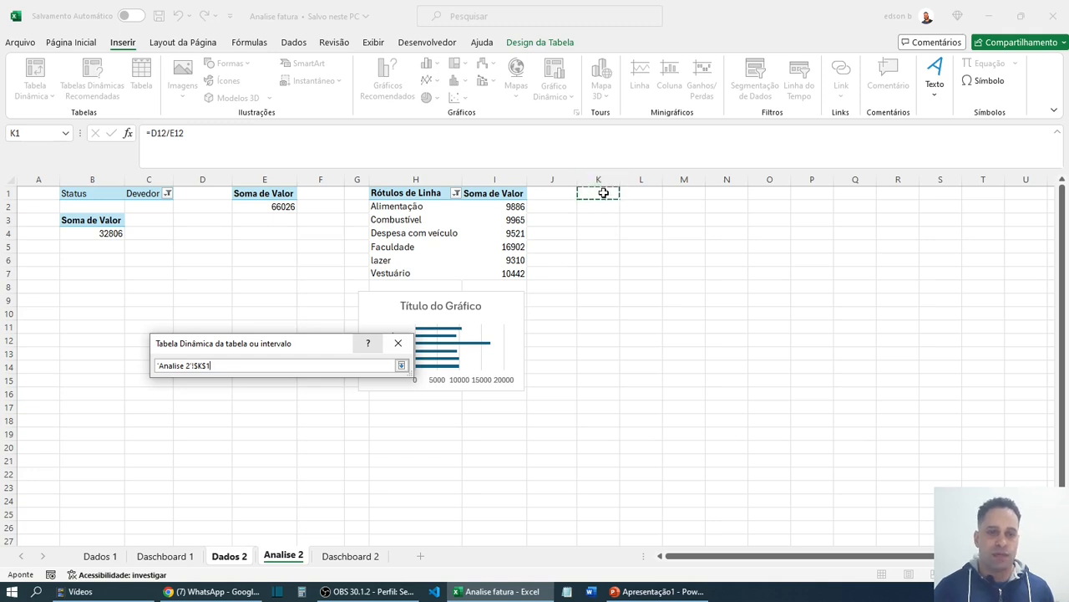
key("Return")
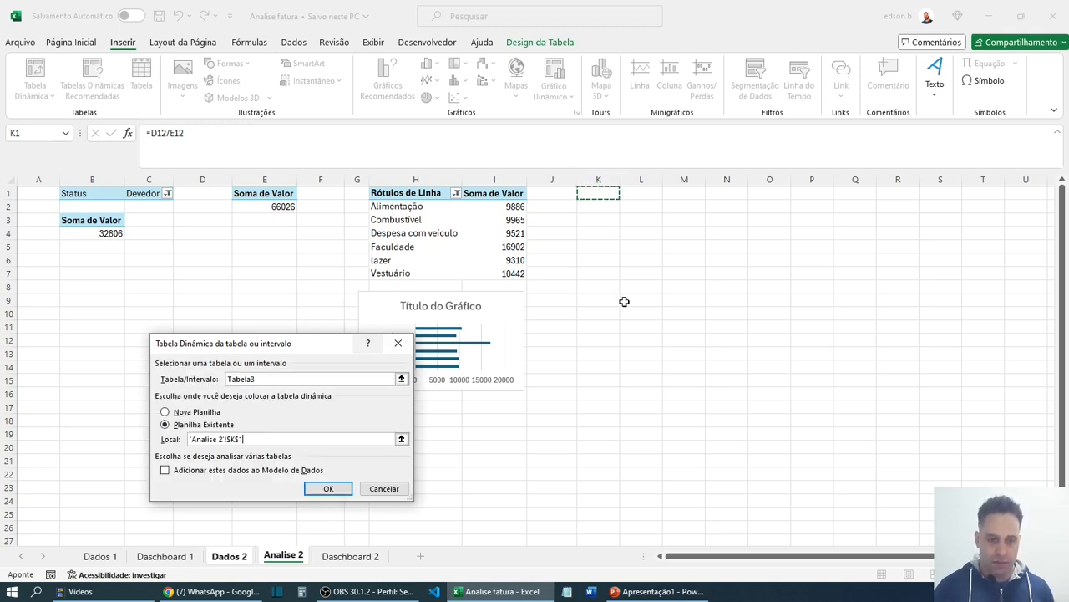
key("Return")
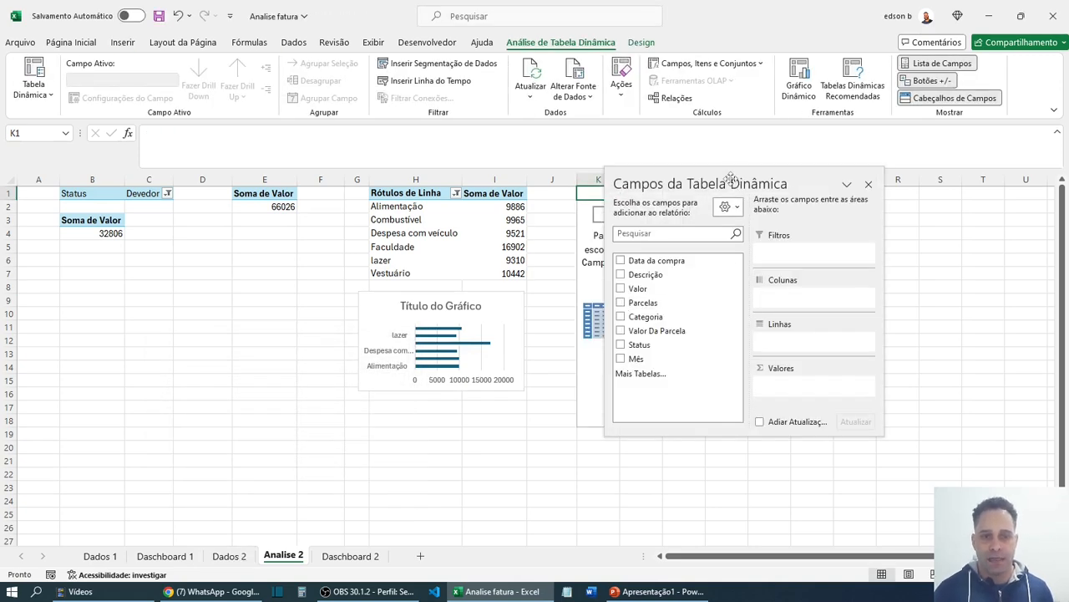
- Move the pivot table field list clear of the new pivot table and resize it so all its areas fit
left_click_drag(731, 177, 914, 201)
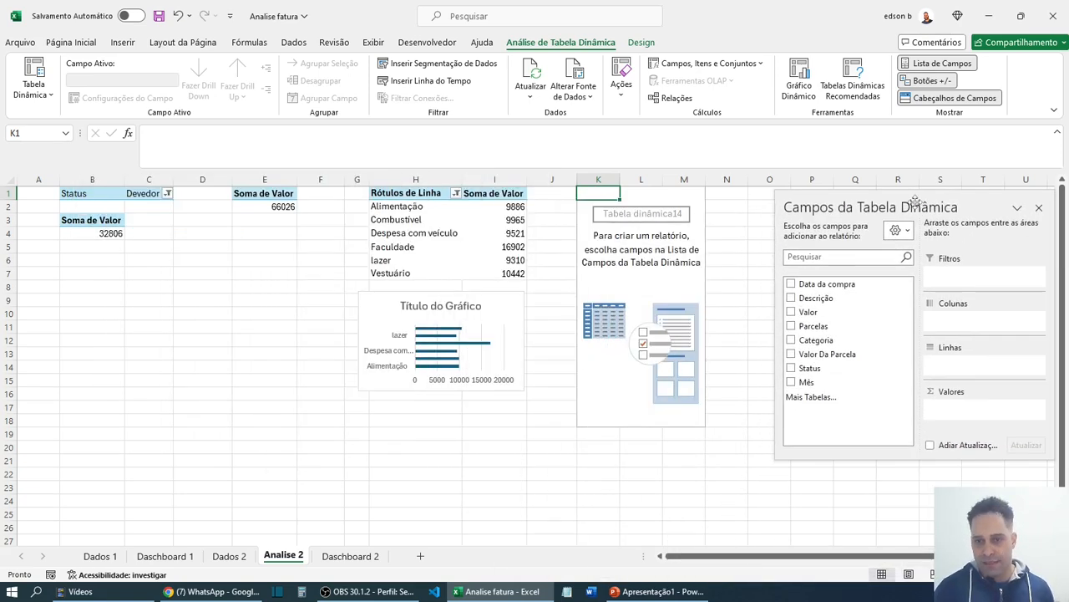
left_click(940, 434)
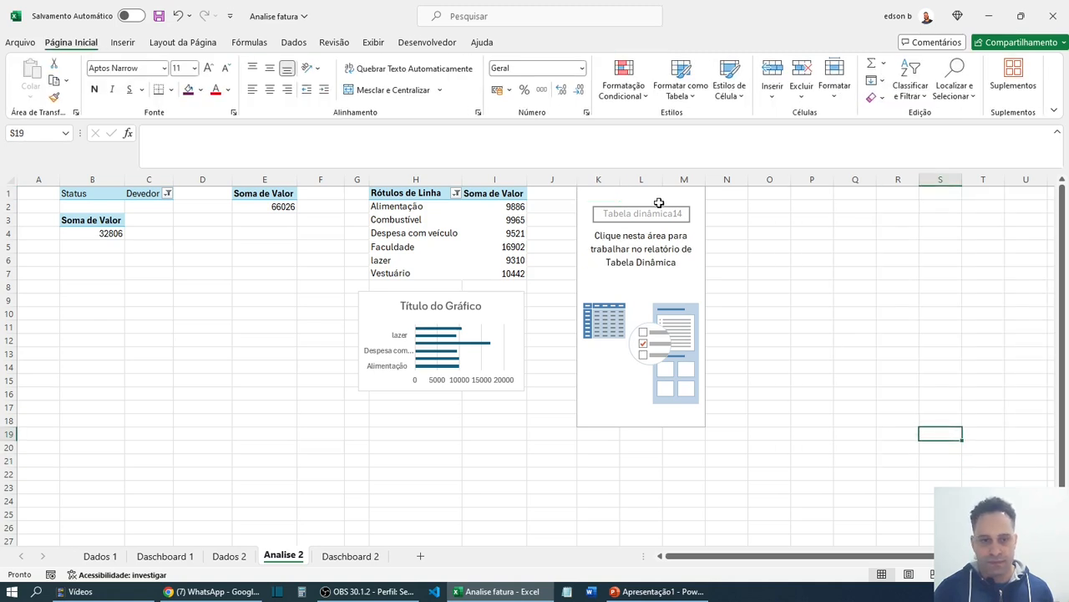
left_click(659, 203)
left_click_drag(943, 459, 943, 545)
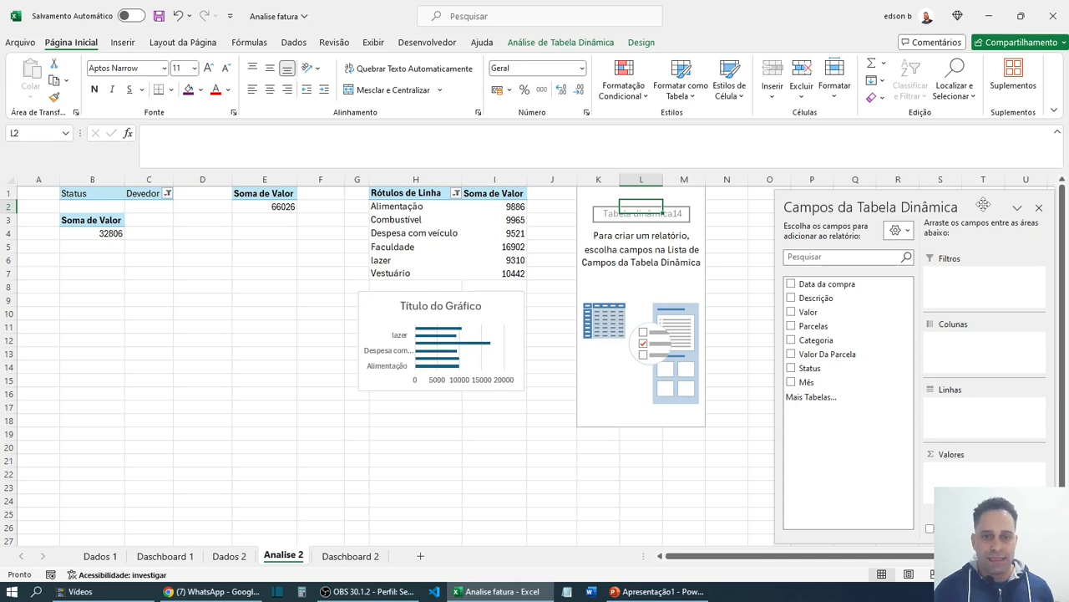
left_click_drag(983, 204, 894, 209)
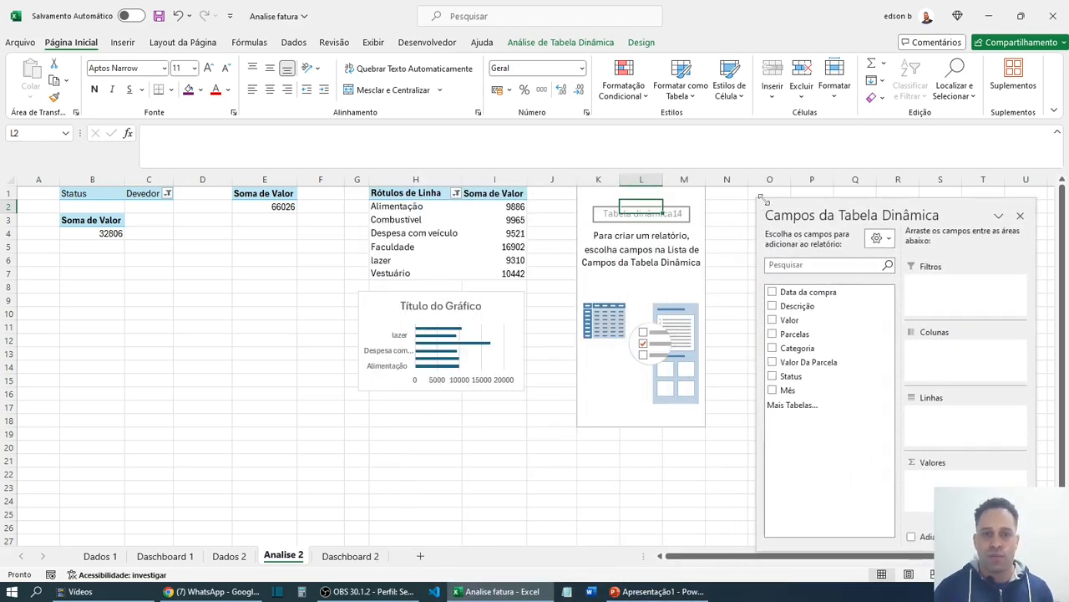
left_click_drag(761, 198, 760, 226)
left_click_drag(932, 233, 949, 199)
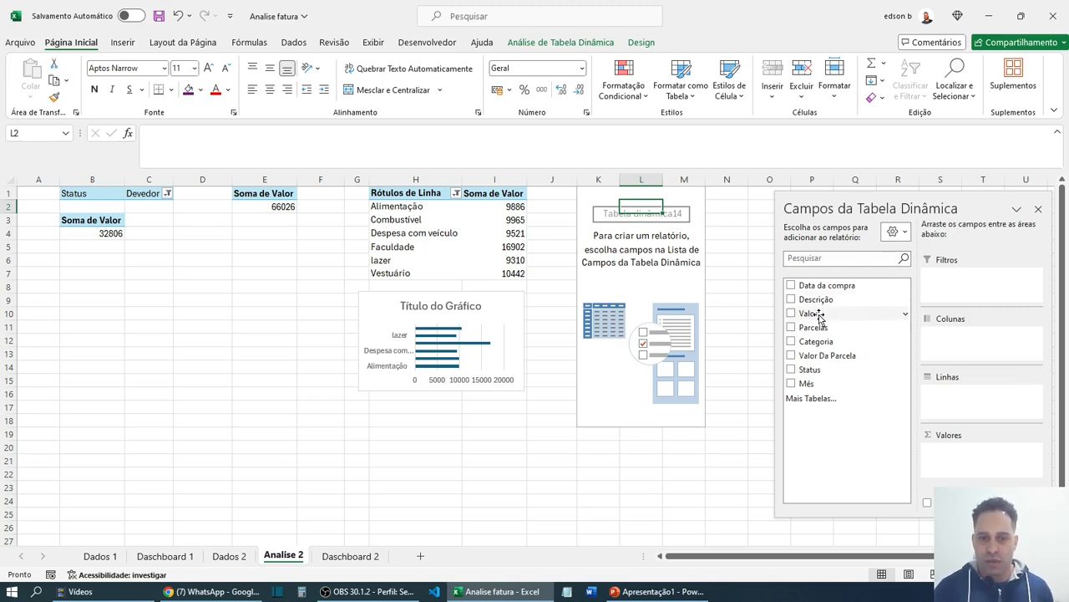
- Add the Valor field as a sum to the values of the pivot table at K1
left_click_drag(818, 316, 981, 451)
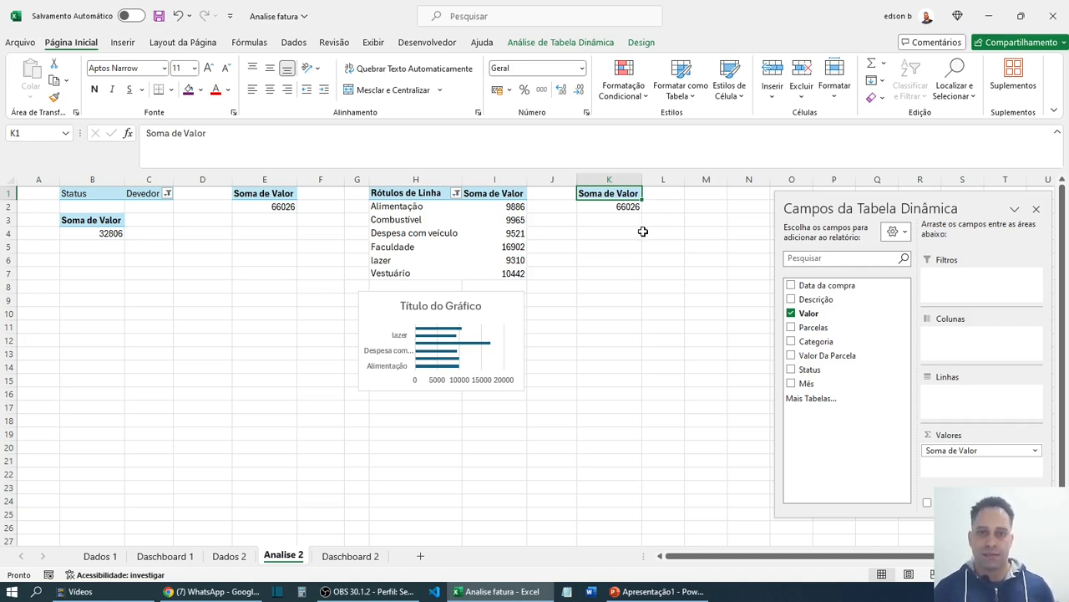
left_click(267, 175)
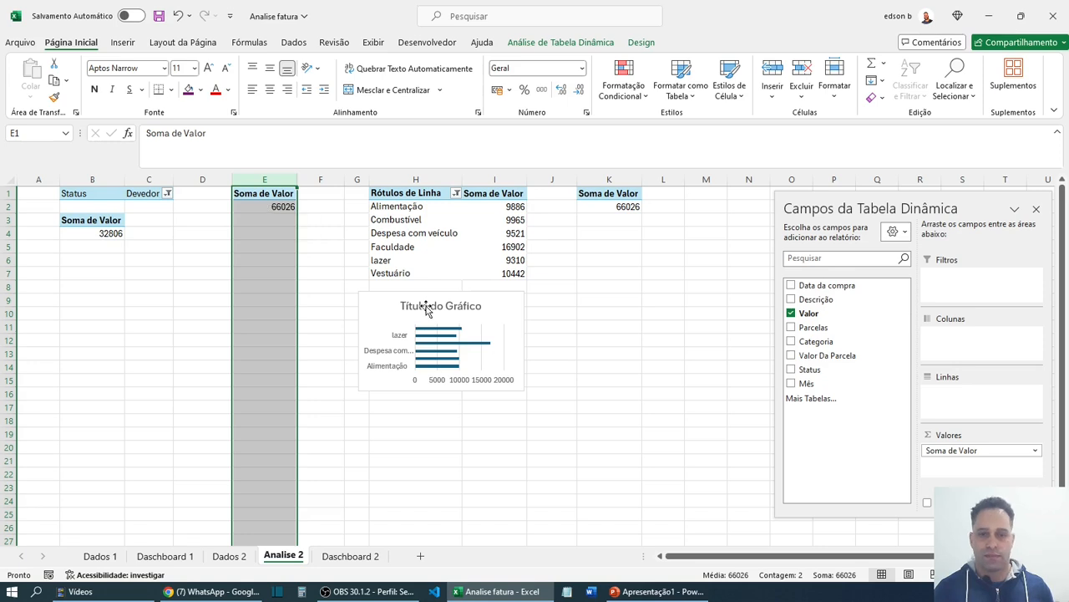
left_click(675, 315)
left_click(615, 193)
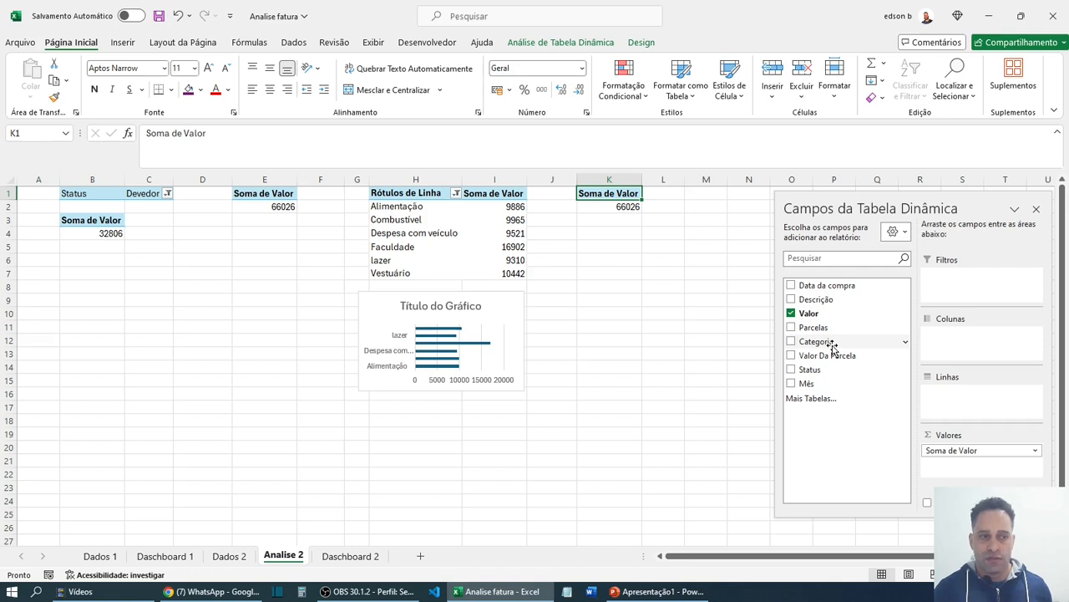
- Examine how the Status field is arranged in the existing pivot table at B1
left_click(82, 193)
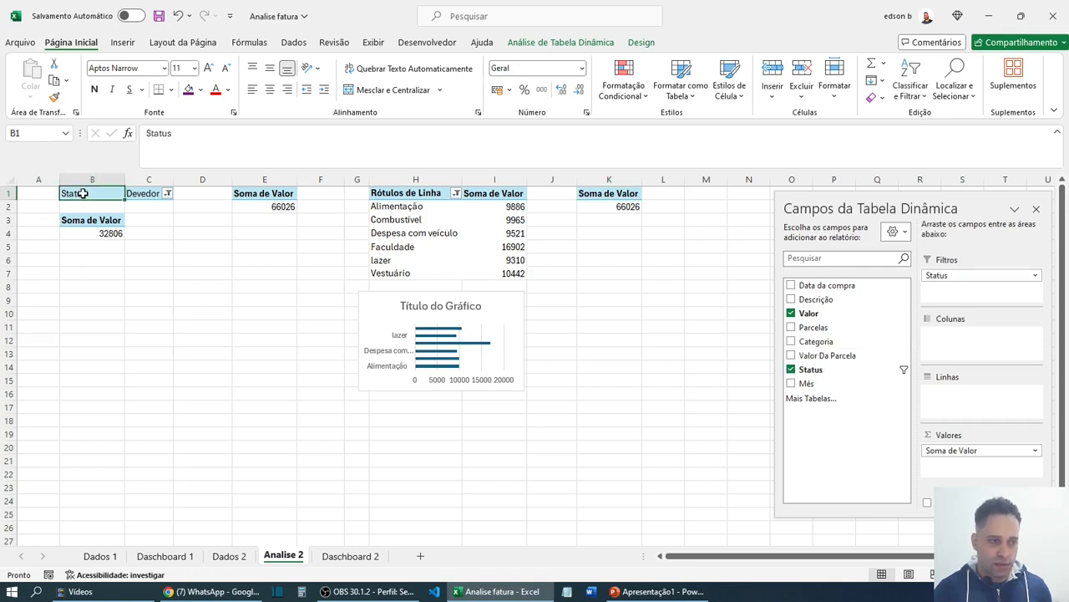
left_click_drag(80, 178, 168, 180)
left_click(195, 257)
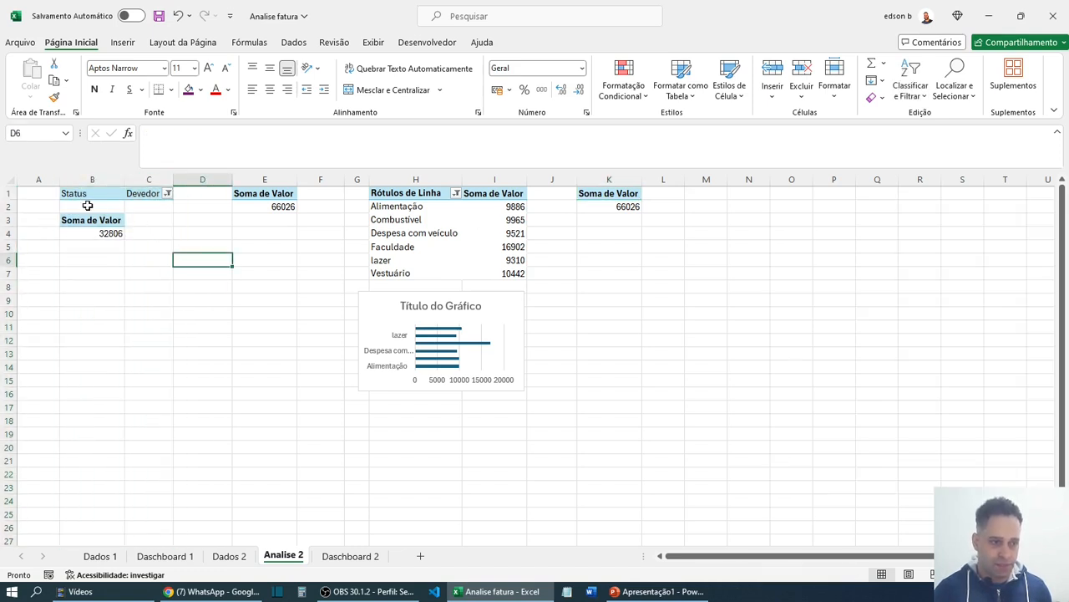
left_click(84, 193)
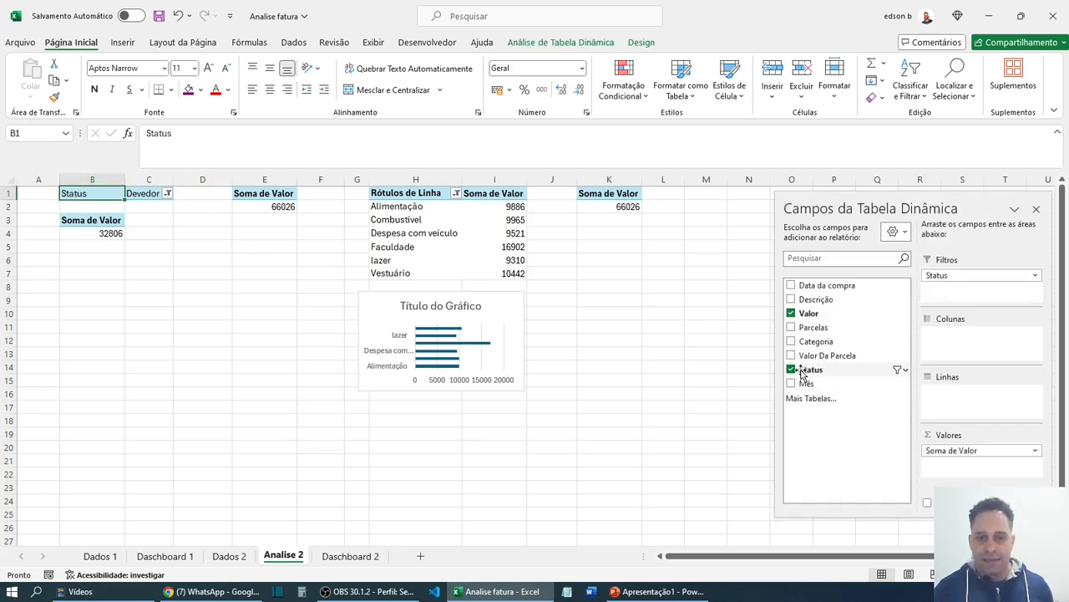
left_click(959, 278)
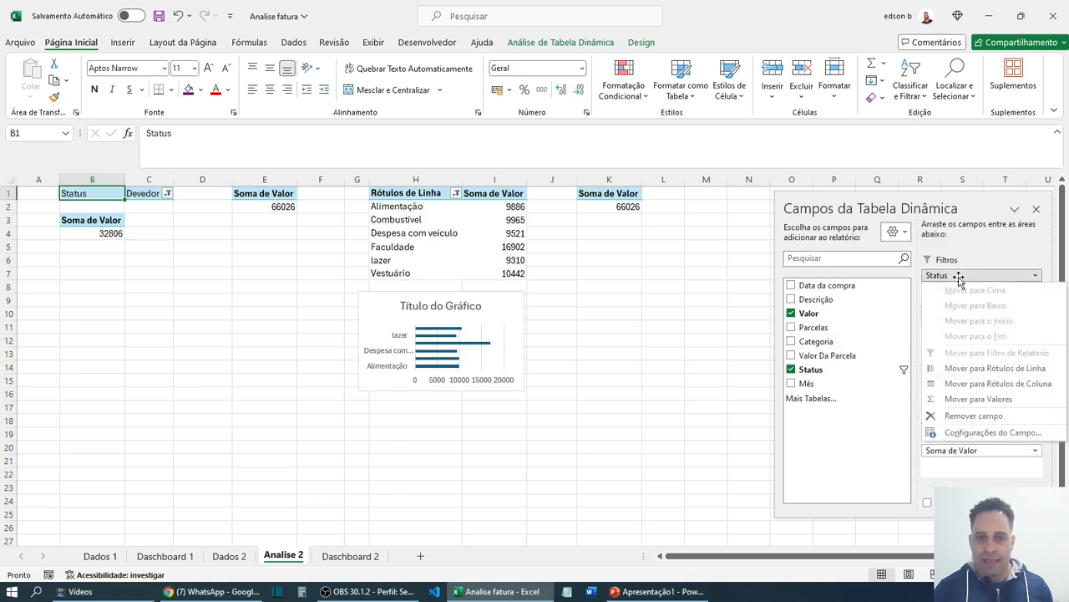
left_click(622, 234)
- Add Status as a report filter to the pivot table at K1, filter it to Devedor, and close the field list
left_click(607, 196)
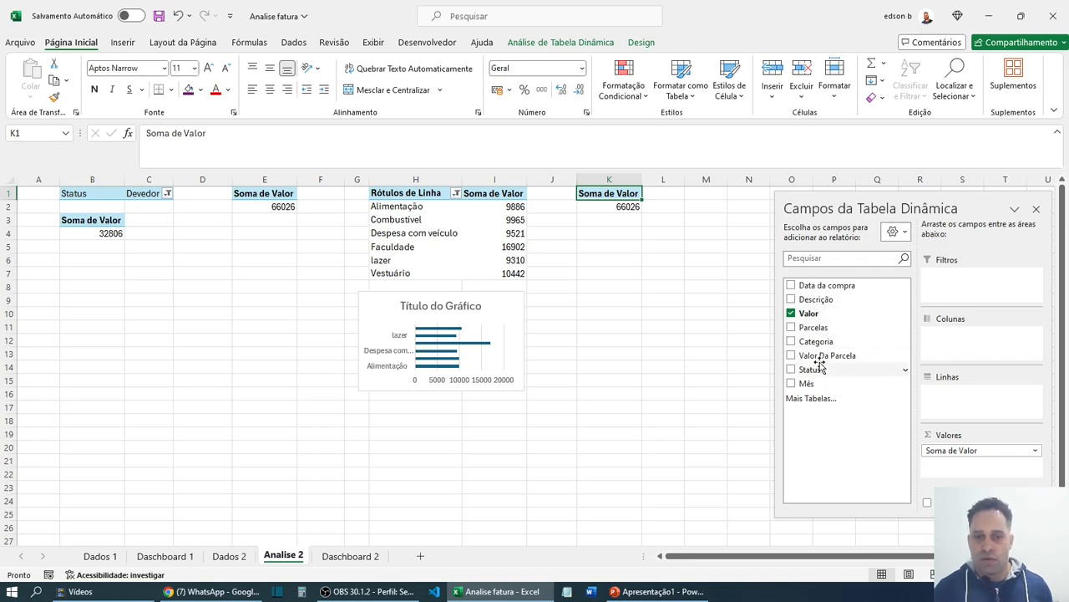
left_click_drag(808, 374, 966, 294)
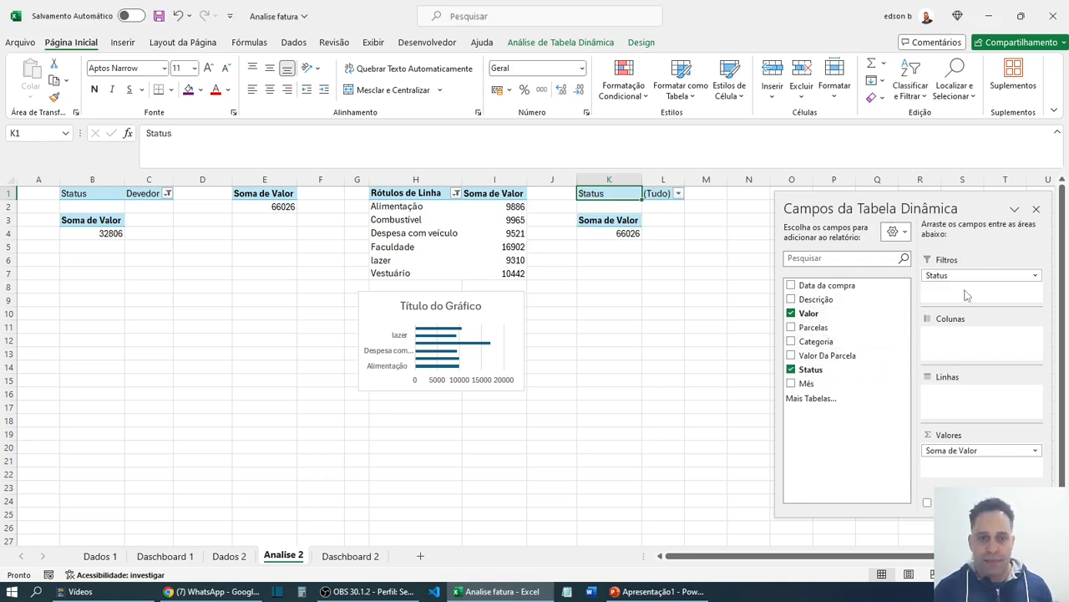
left_click(678, 194)
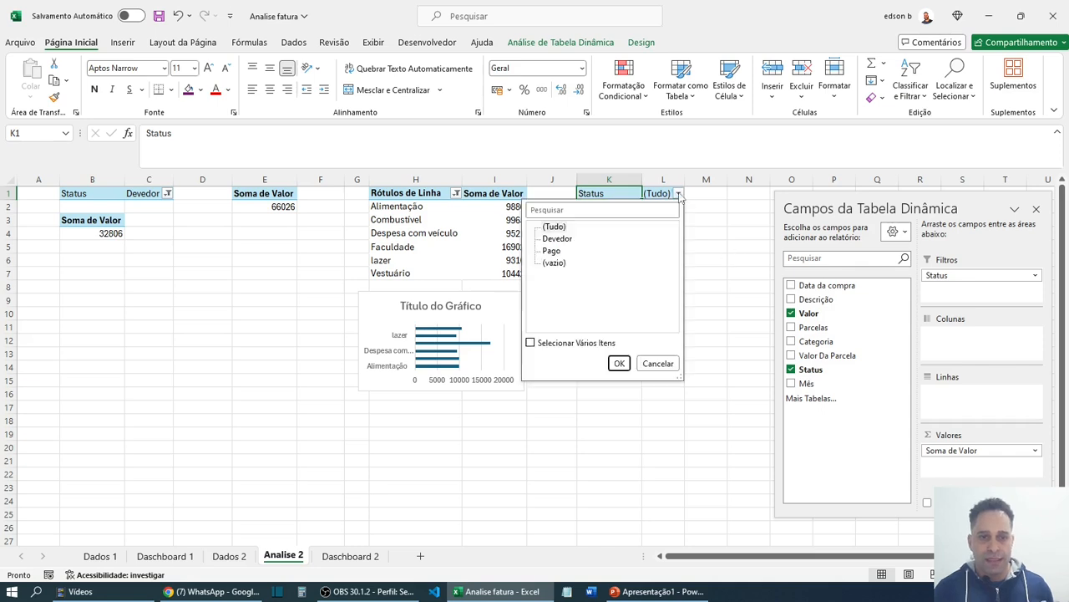
left_click(556, 240)
left_click(618, 364)
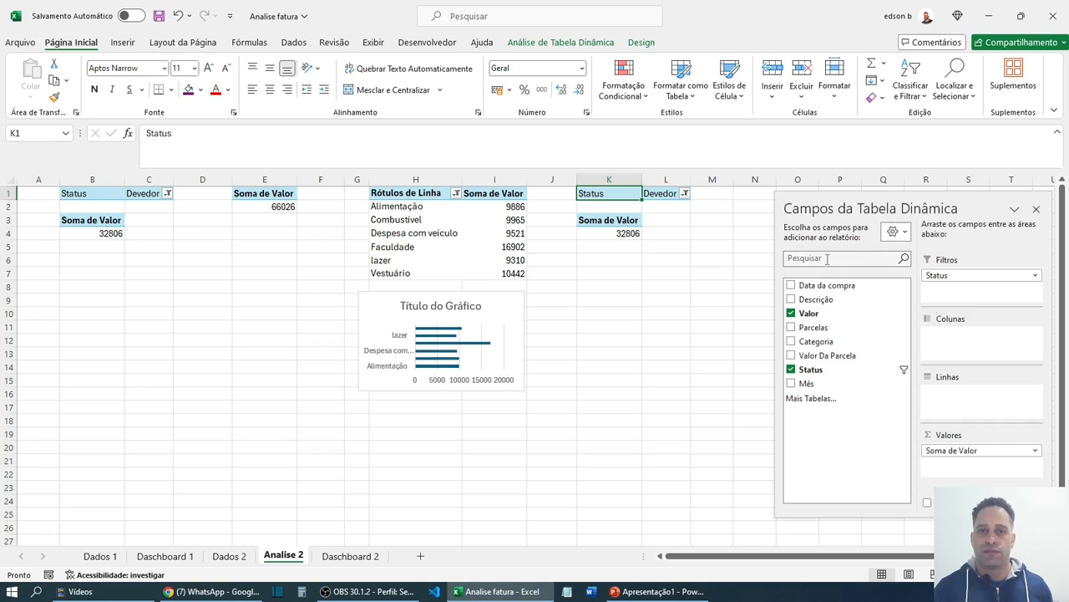
left_click(1036, 210)
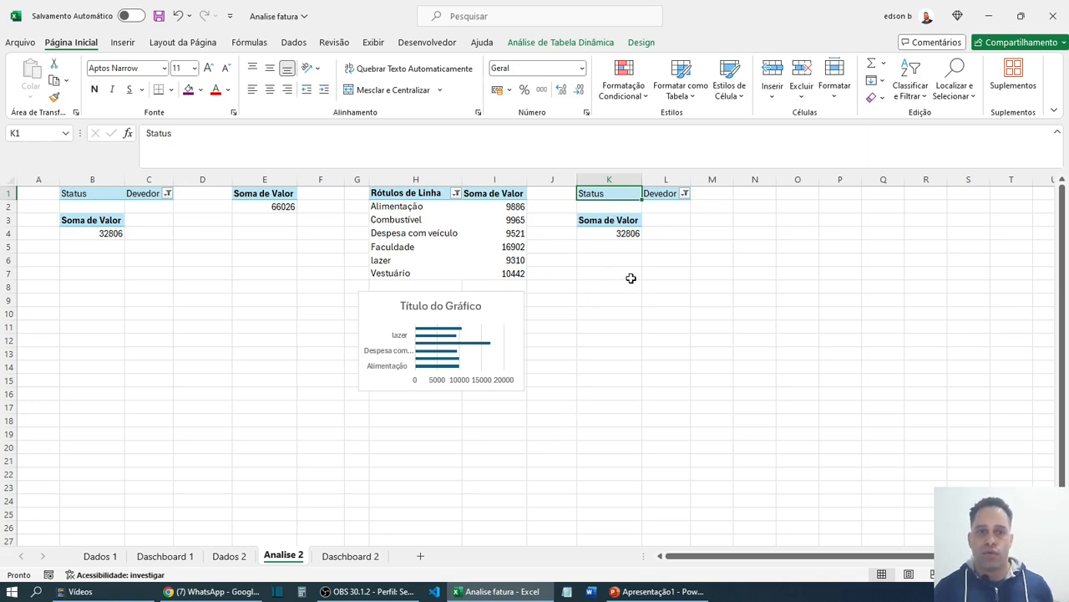
left_click(229, 556)
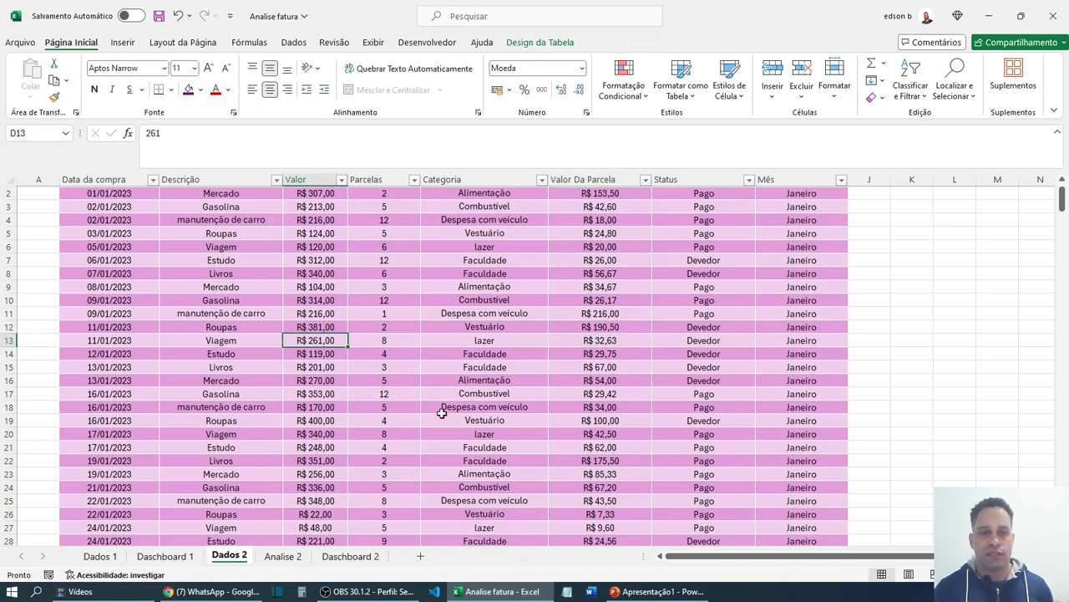
scroll(387, 393, "up", 1)
left_click(358, 308)
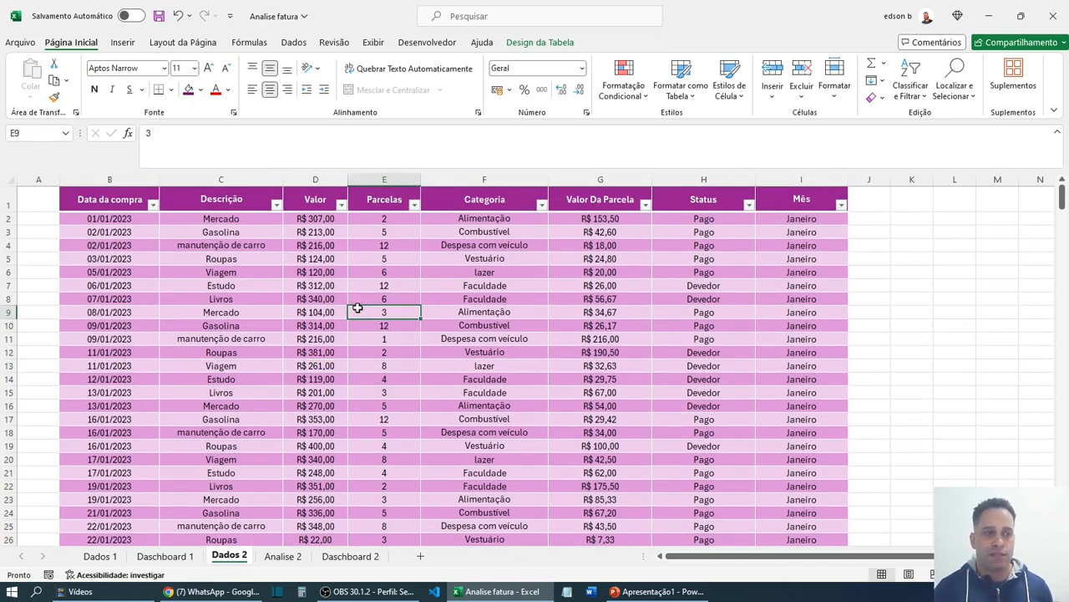
left_click(125, 44)
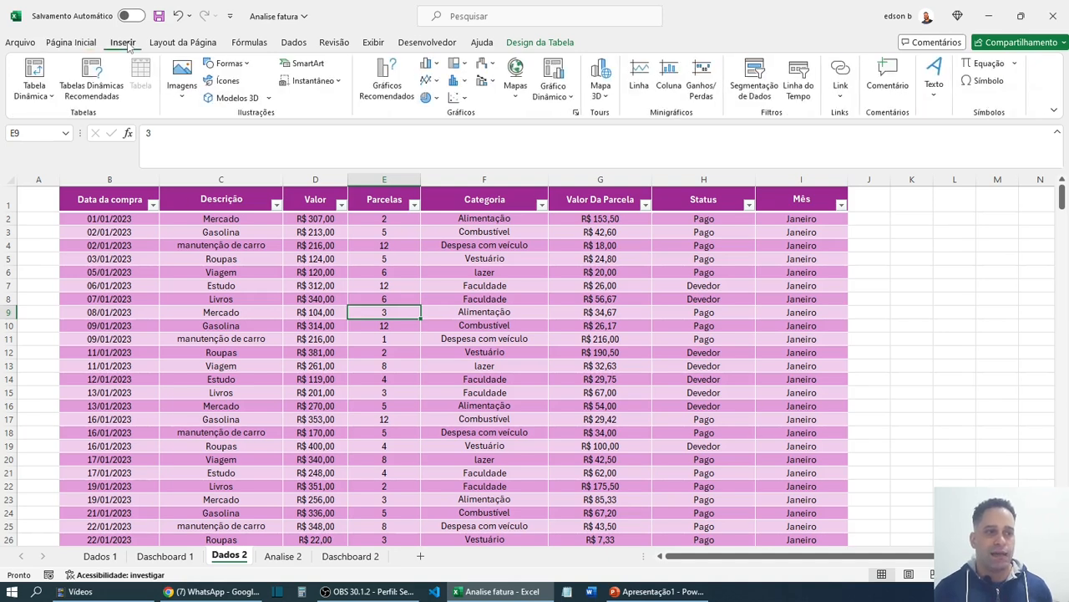
left_click(35, 91)
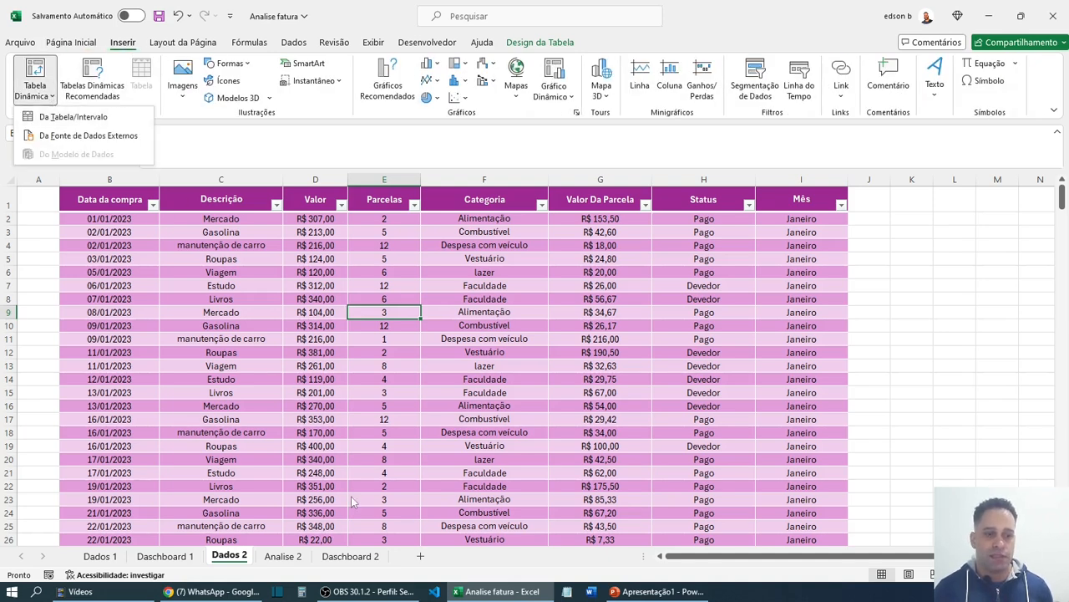
left_click(292, 558)
left_click(284, 556)
- Duplicate the pivot table in K1:L4 to cell N1 on the Analise 2 sheet
left_click(595, 193)
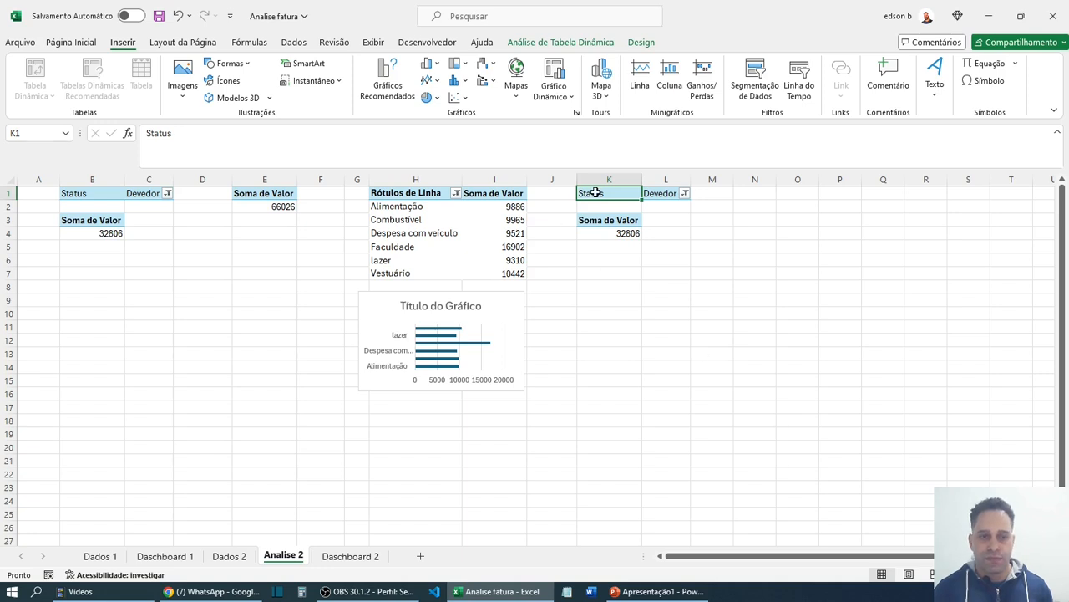
left_click_drag(596, 193, 680, 233)
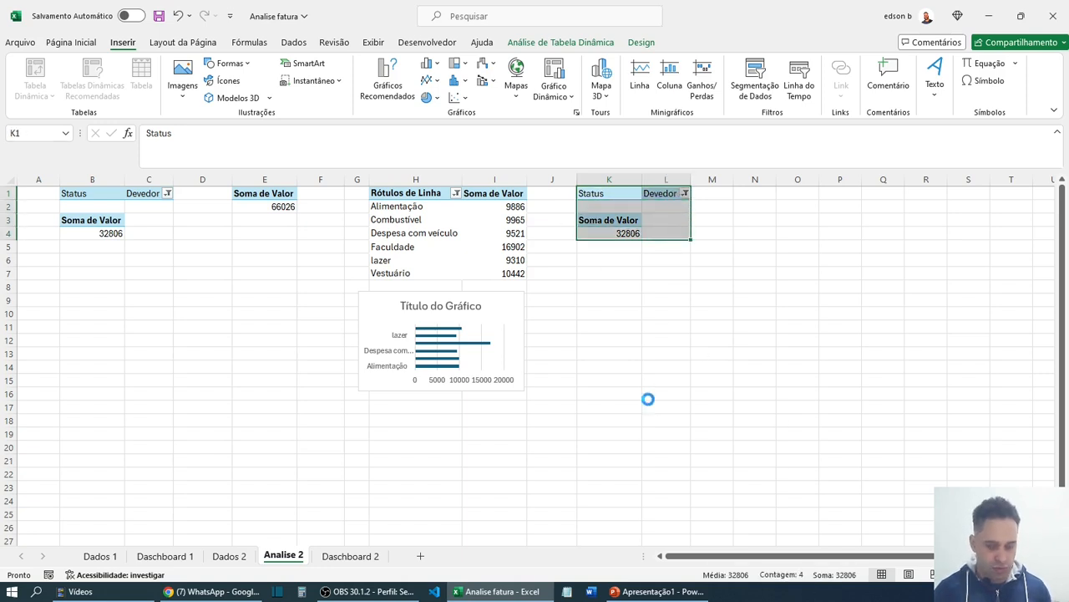
key("ctrl+c")
left_click(746, 194)
key("ctrl+v")
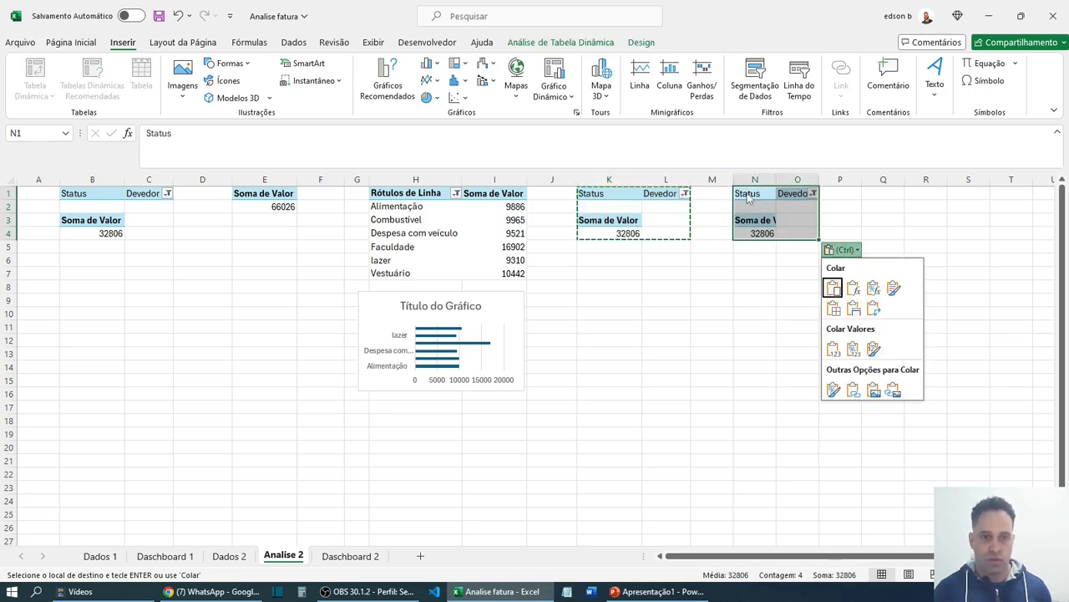
left_click(718, 346)
left_click(716, 351)
key("Escape")
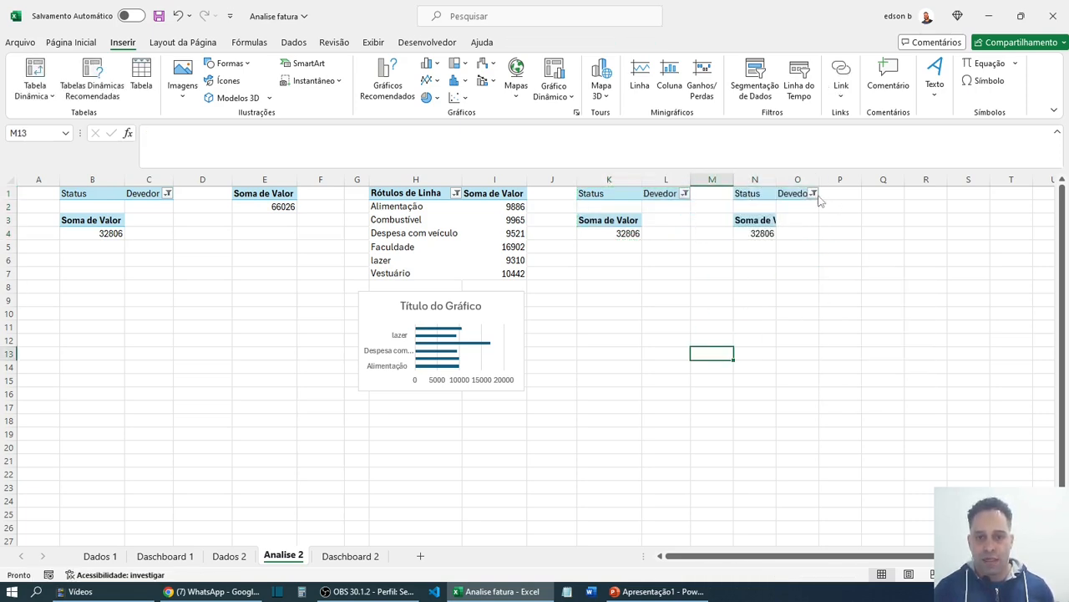
- Filter the copied pivot table at N1 to show only the status Pago
left_click(813, 194)
left_click(687, 252)
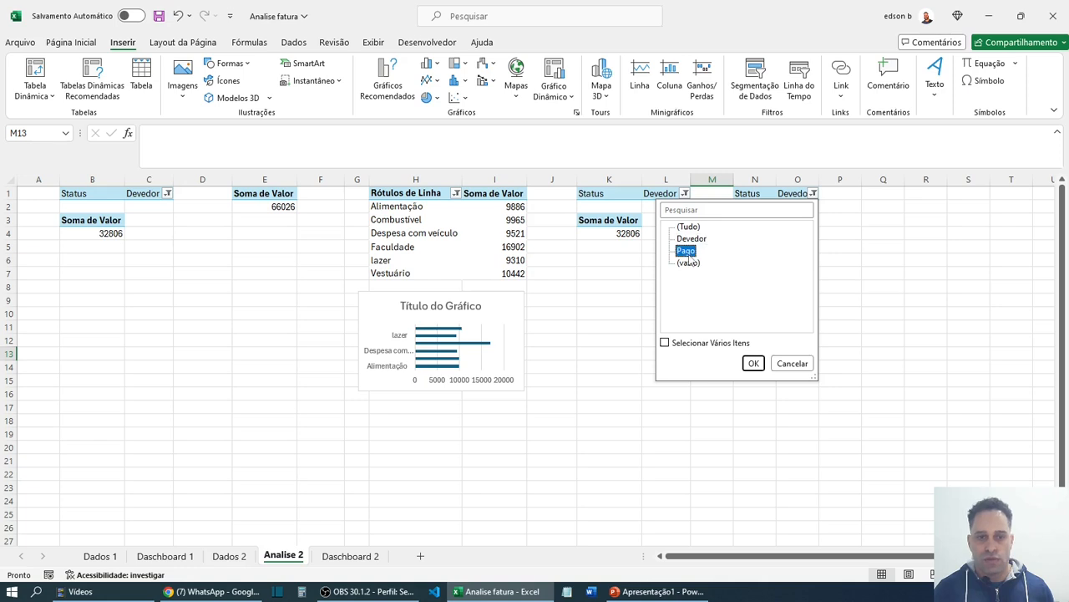
left_click(753, 364)
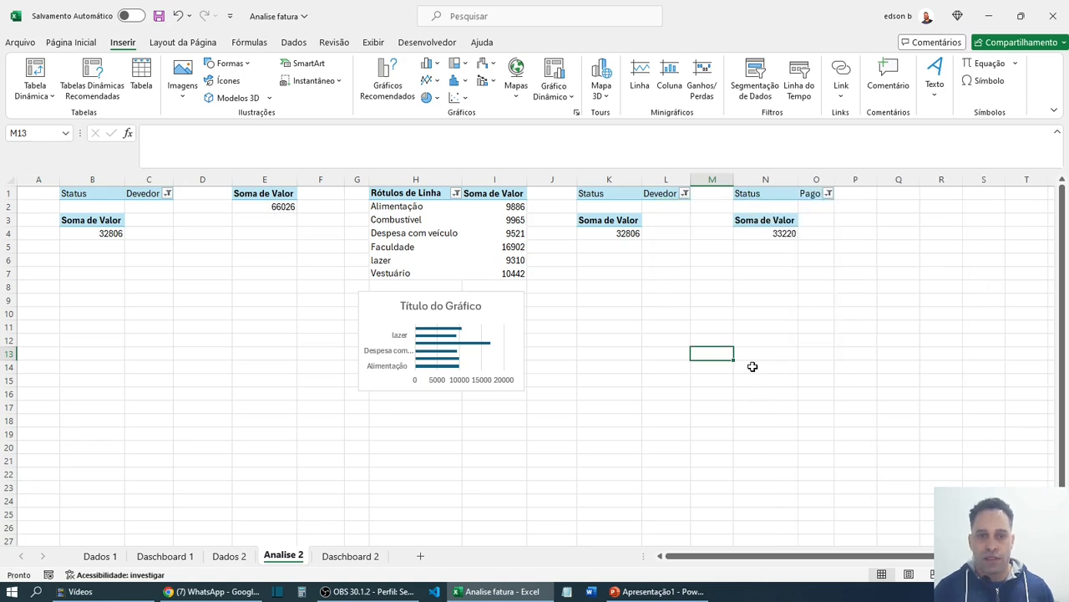
left_click(781, 330)
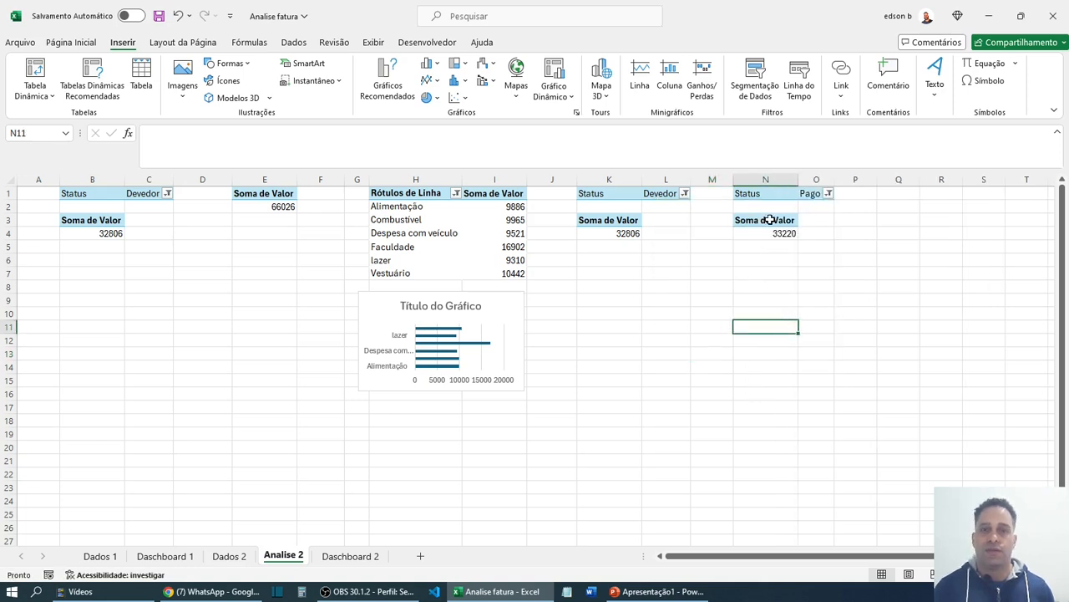
left_click_drag(612, 195, 687, 234)
left_click_drag(753, 194, 831, 262)
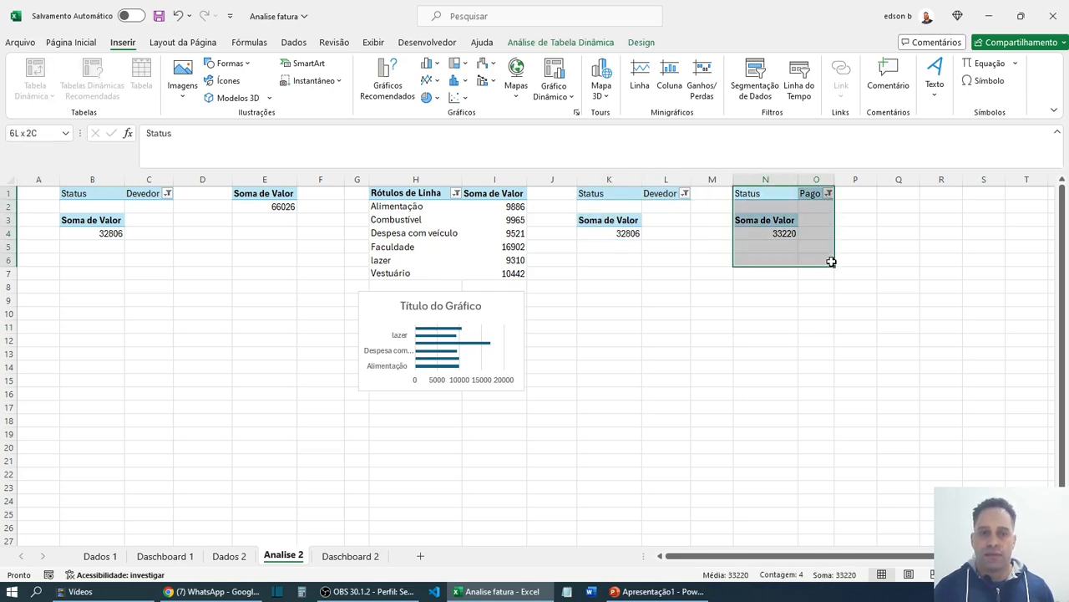
left_click(776, 354)
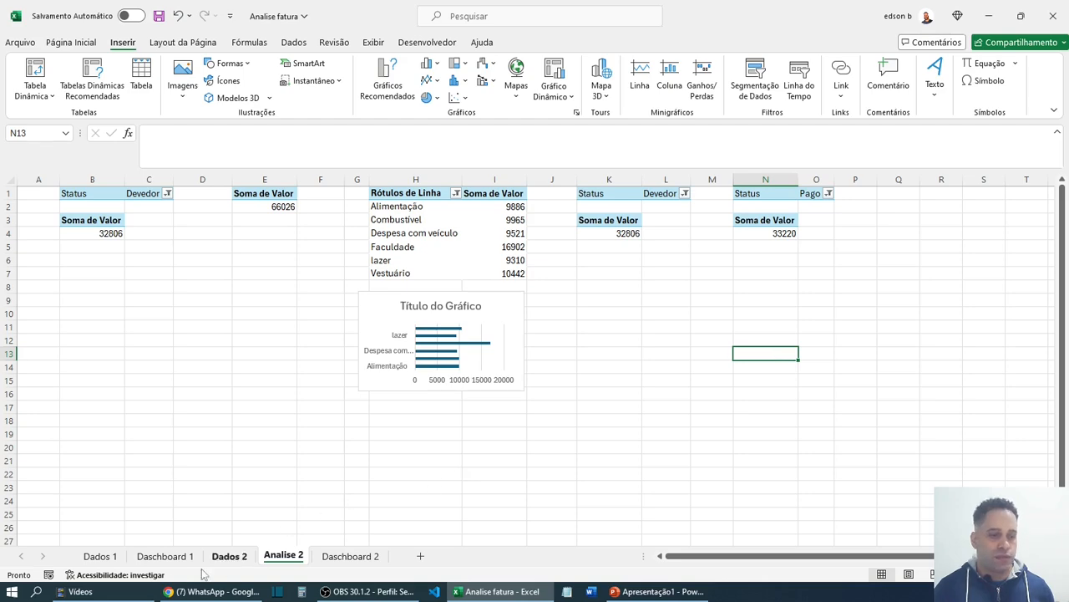
- Examine how the Devedor x Pago pie chart on the Daschboard 1 sheet responds to different months in the Mês slicer
left_click(164, 556)
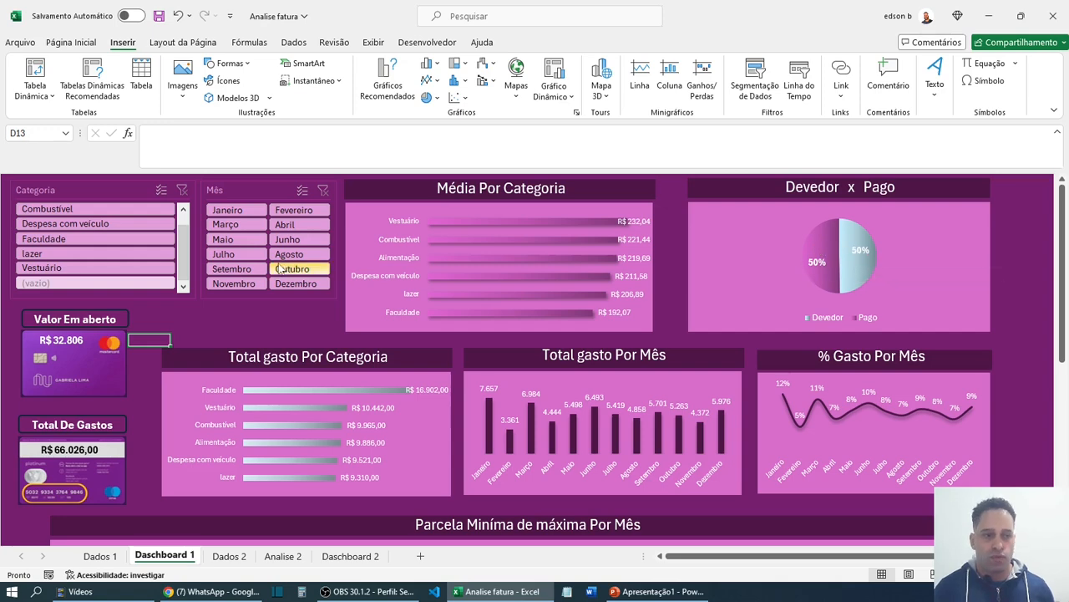
left_click(233, 240)
left_click(226, 223)
left_click(228, 210)
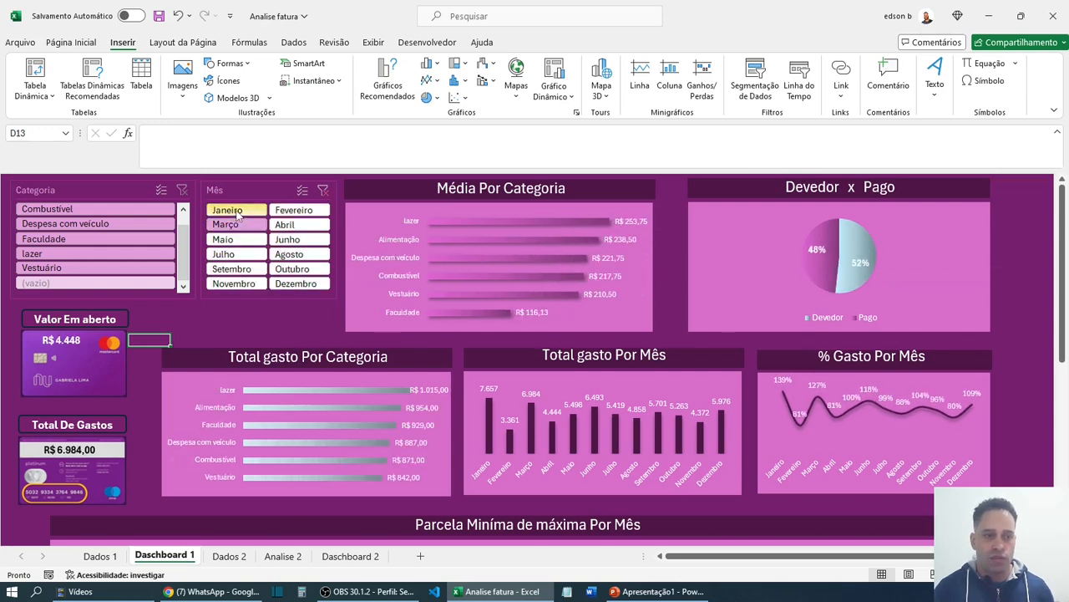
left_click(294, 210)
left_click(287, 227)
left_click(289, 254)
left_click(292, 268)
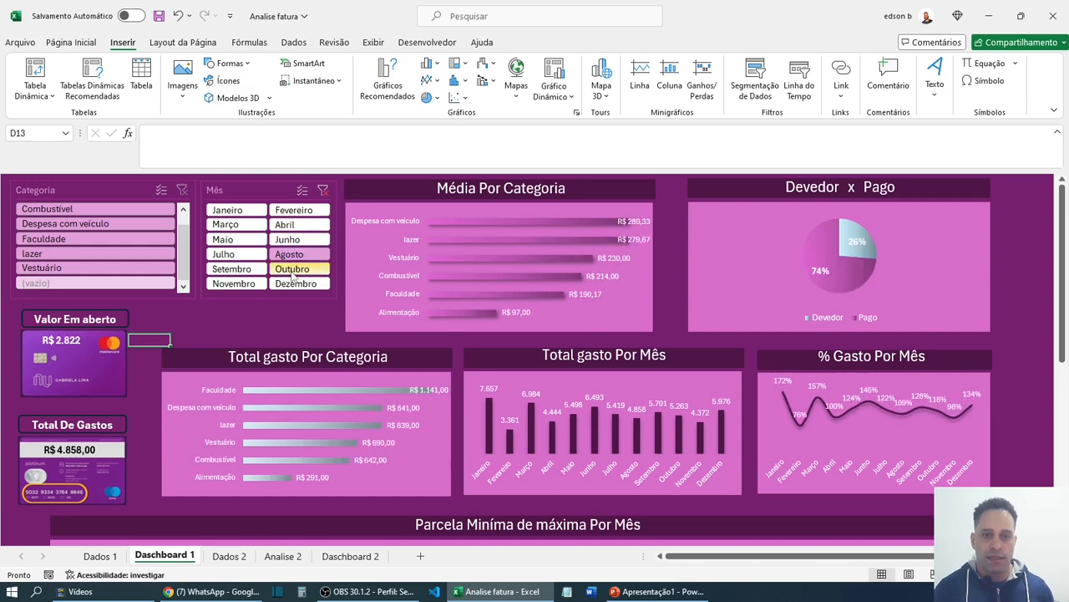
left_click(296, 283)
left_click(235, 284)
left_click(232, 268)
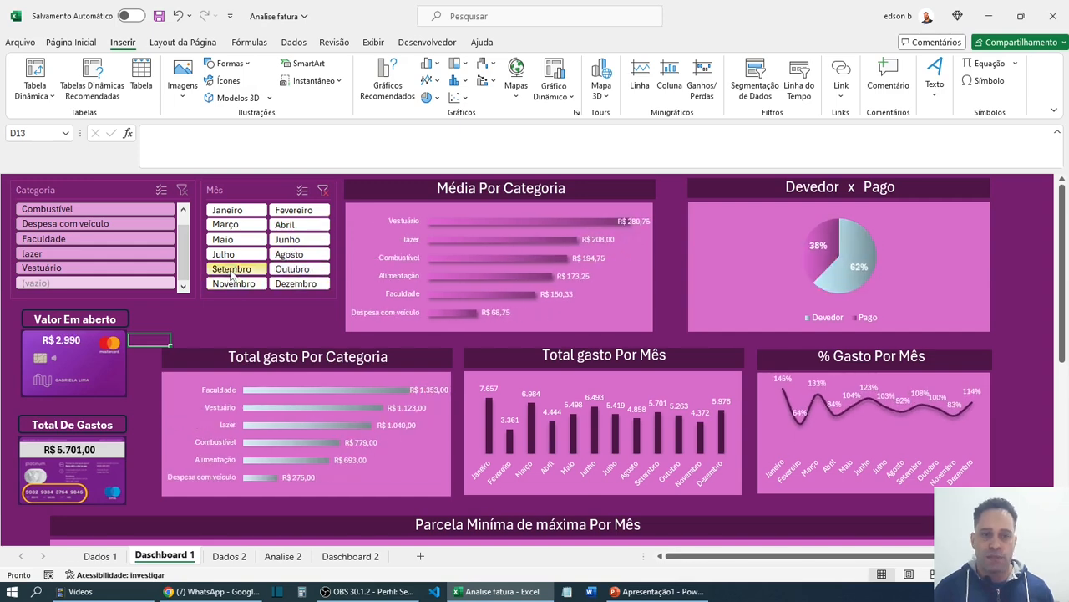
left_click(286, 226)
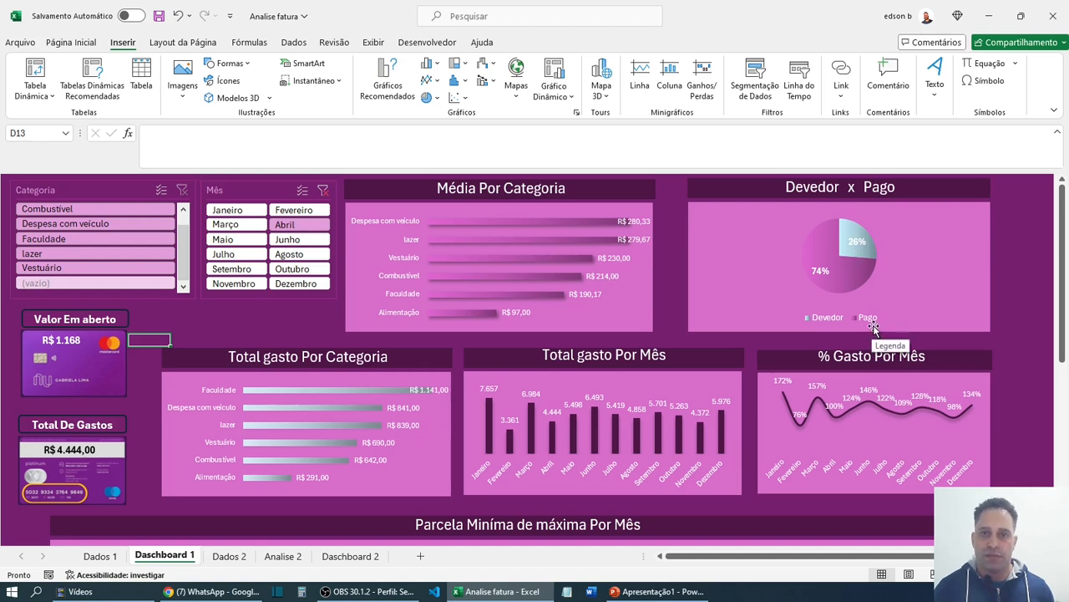
left_click(241, 254)
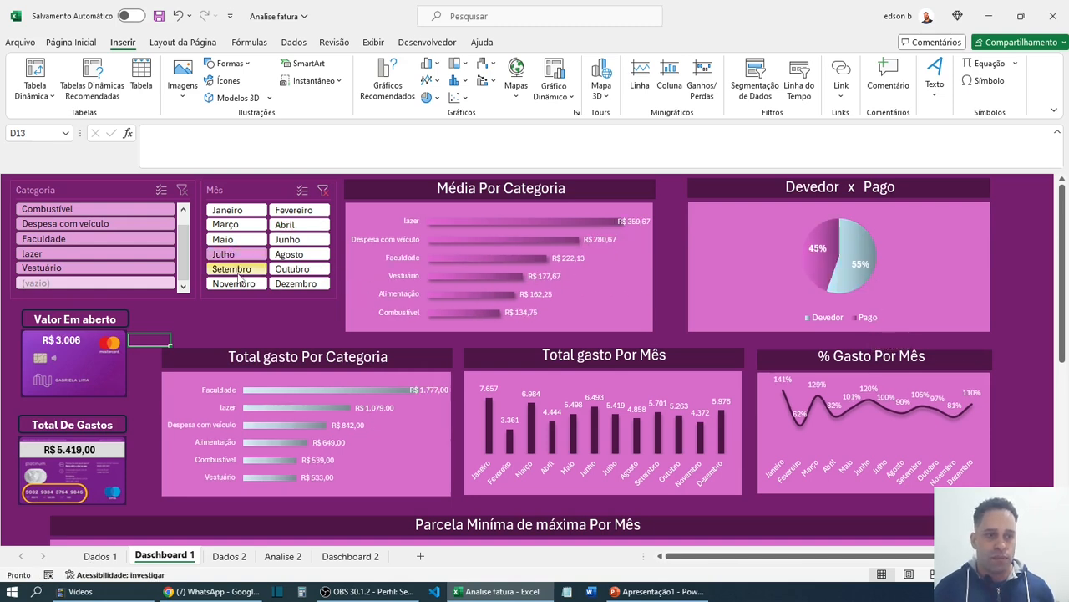
left_click(237, 283)
left_click(296, 283)
left_click(291, 269)
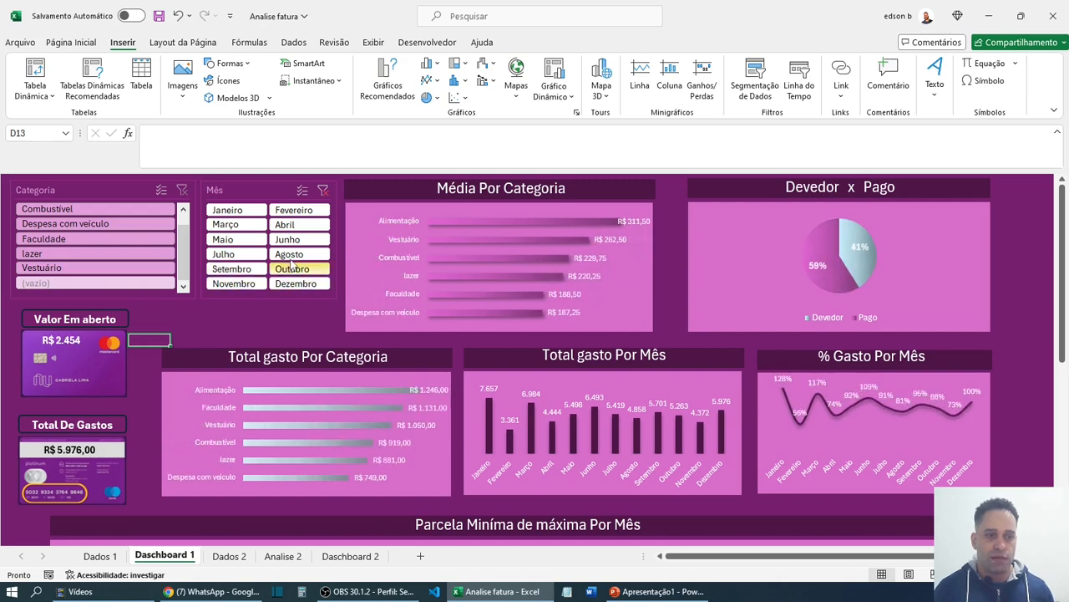
left_click(289, 254)
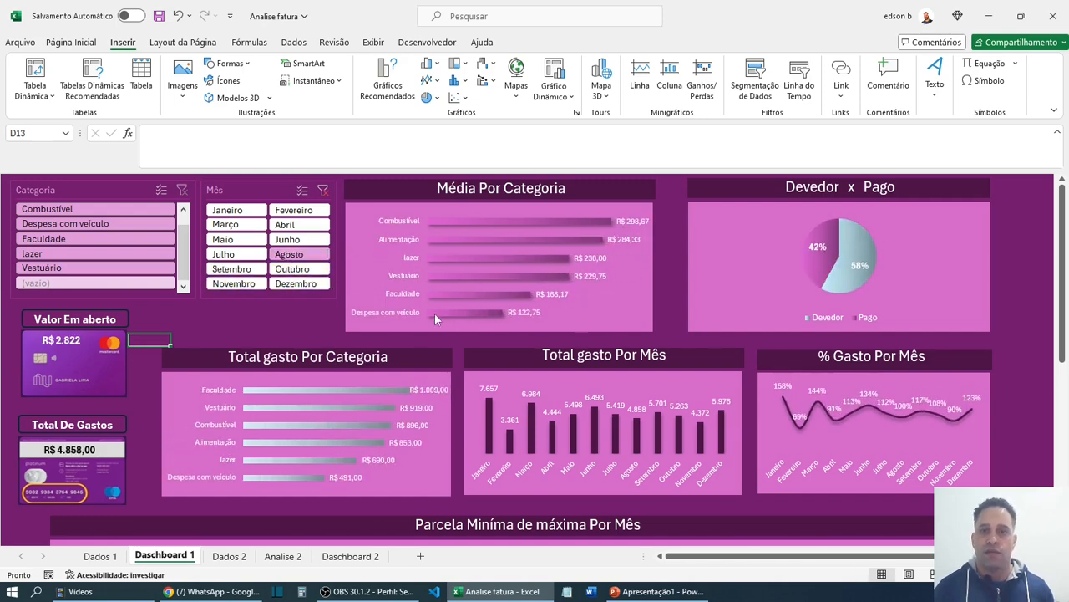
- Insert a blank 2D pie chart on the Analise 2 sheet and place it below the pivot tables at K1 and N1
left_click(283, 556)
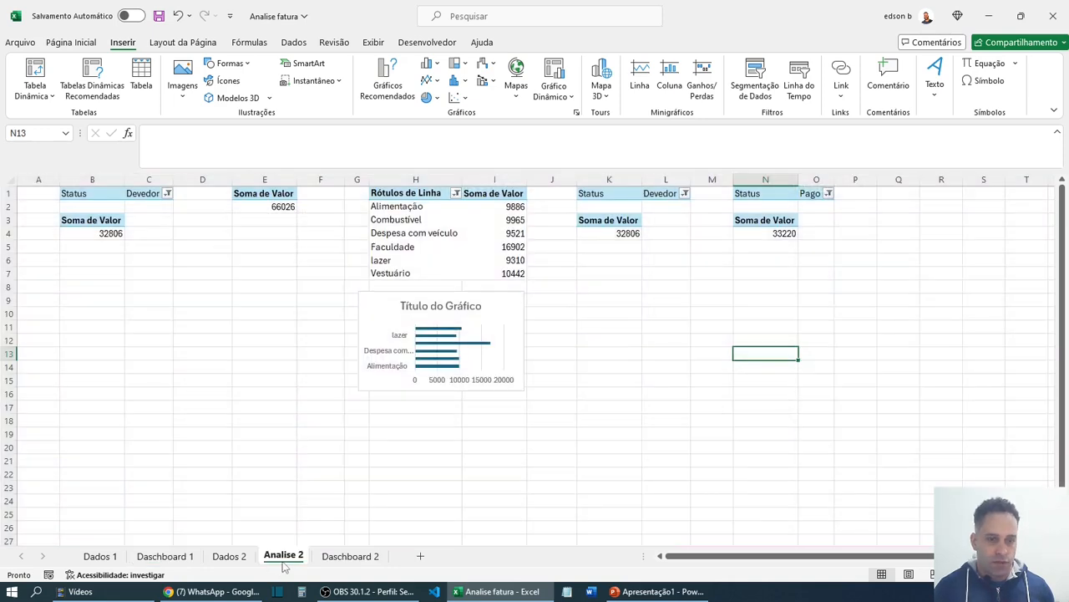
left_click(755, 299)
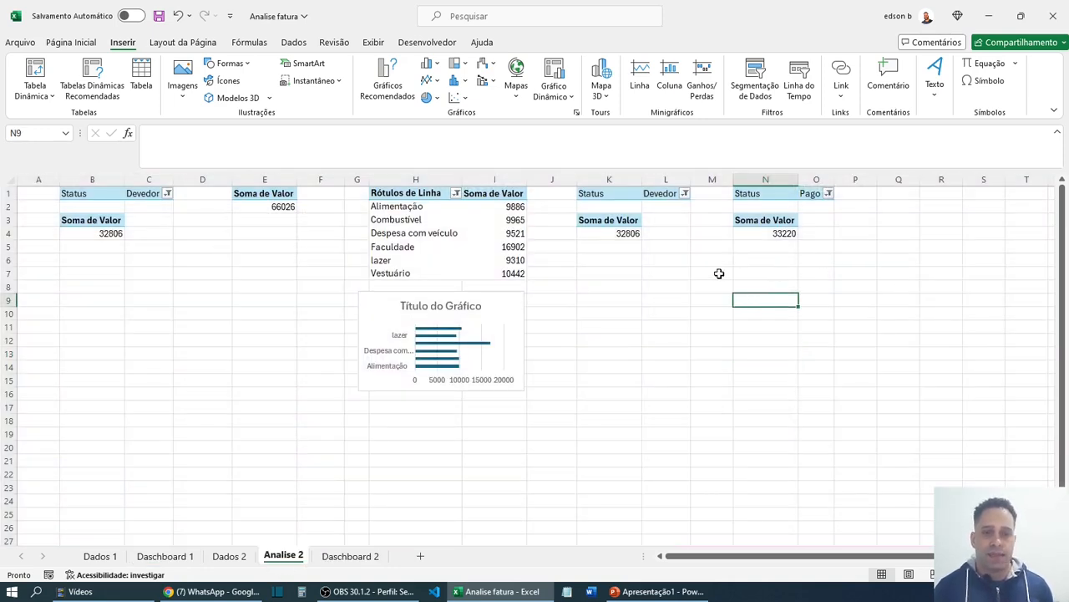
left_click_drag(685, 306, 693, 319)
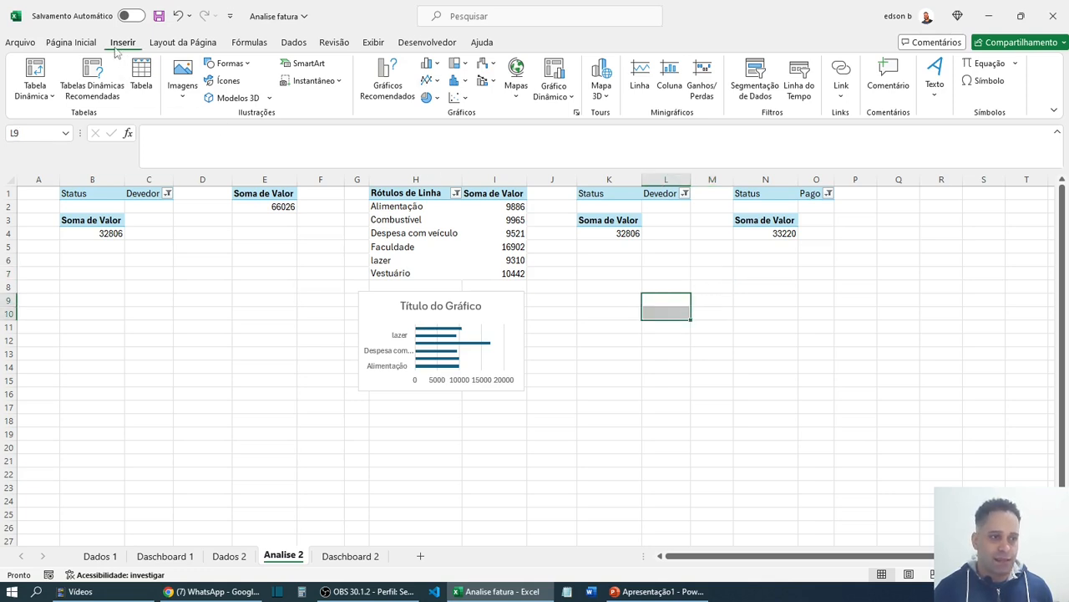
left_click(438, 99)
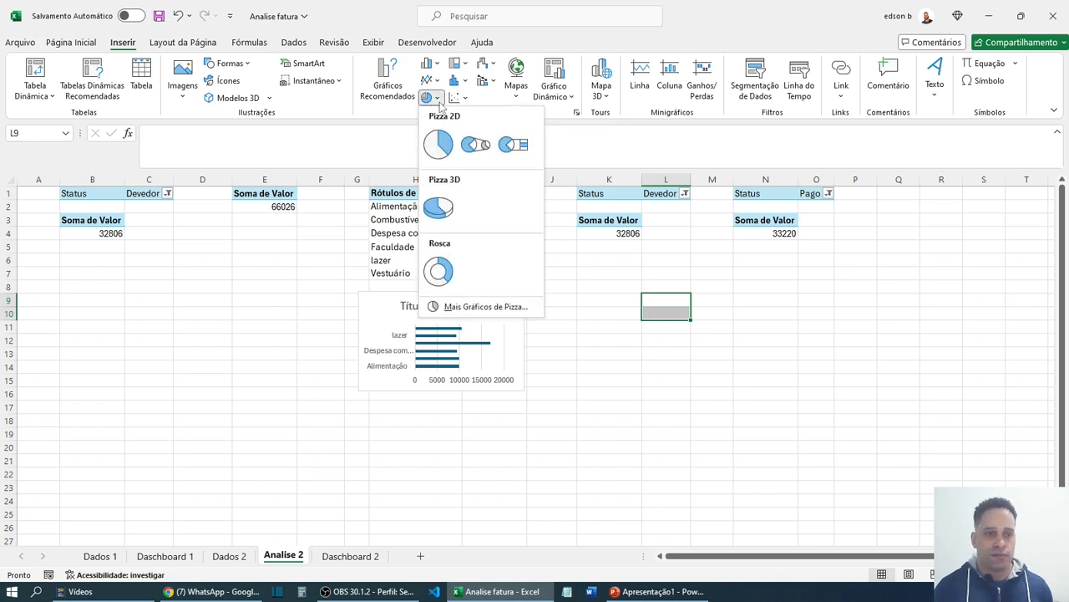
left_click(438, 145)
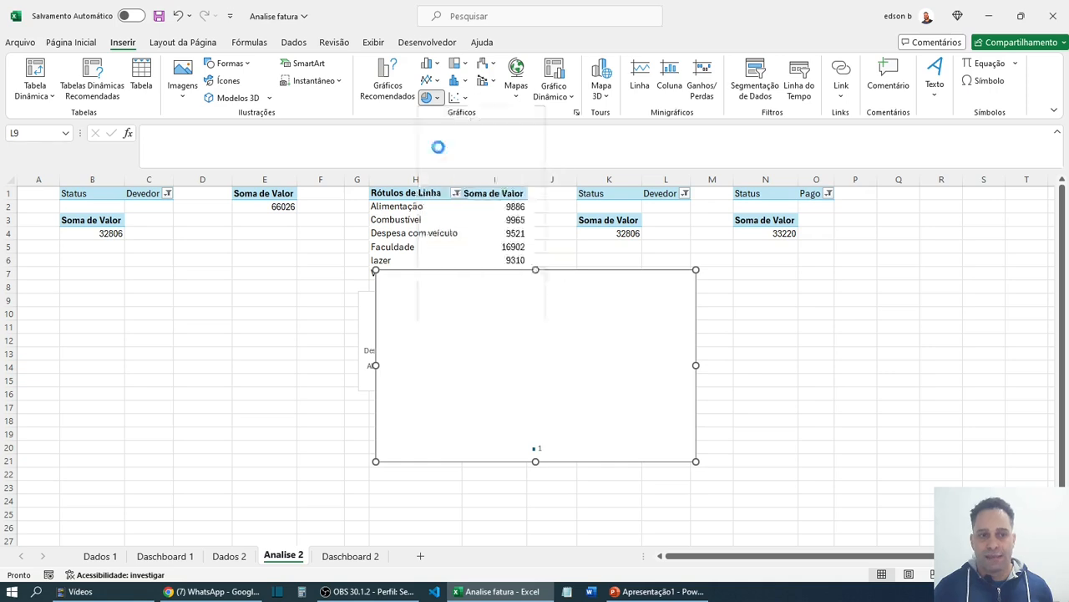
left_click_drag(505, 272, 742, 269)
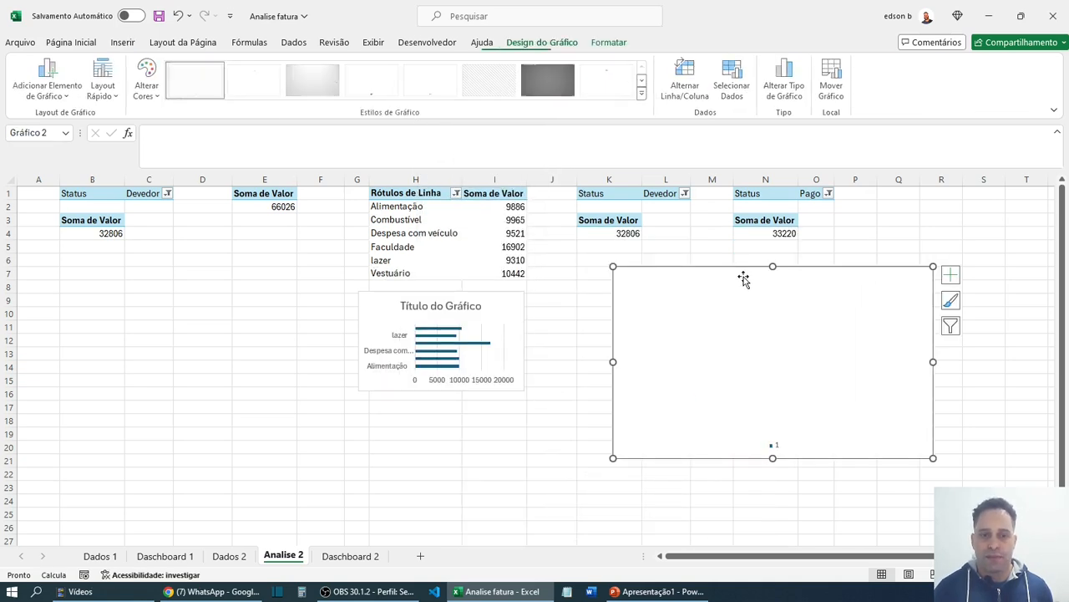
- Open the data source settings of the blank pie chart and move the dialog clear of the bar chart
right_click(760, 328)
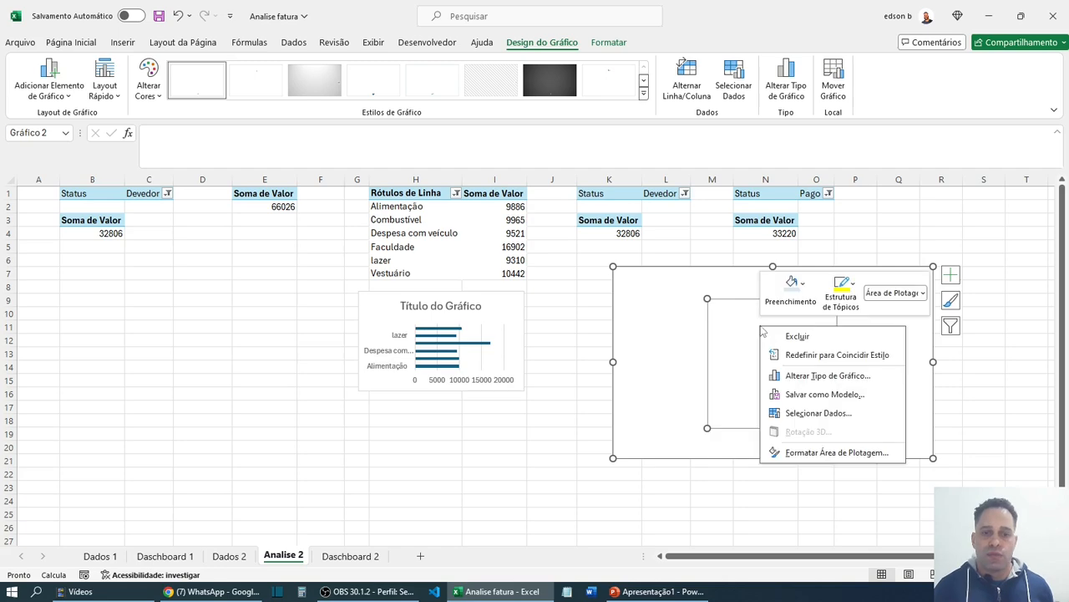
left_click(810, 414)
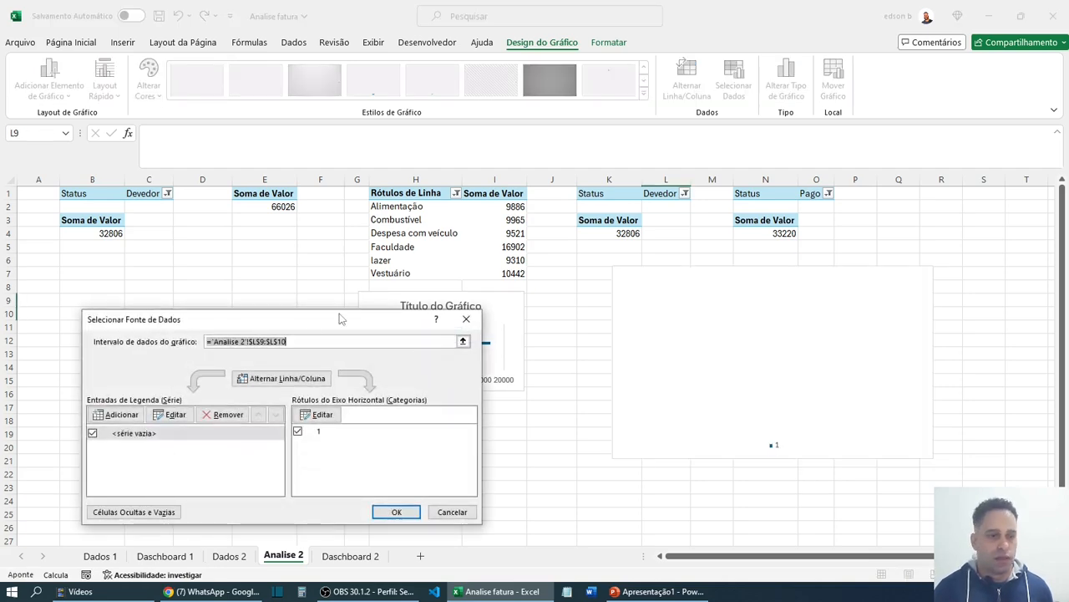
left_click_drag(339, 318, 733, 303)
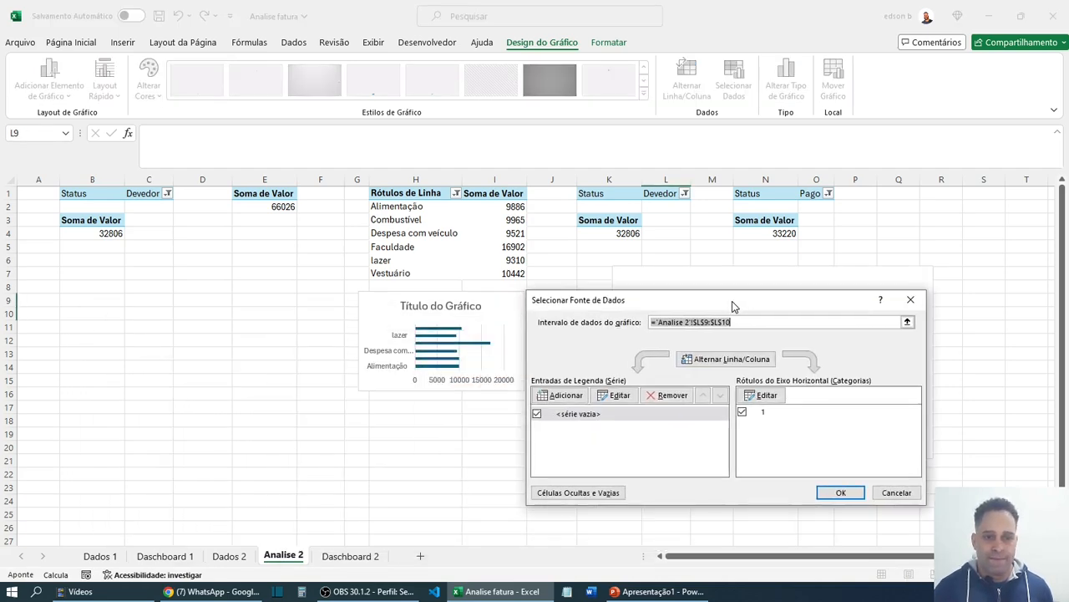
left_click(590, 414)
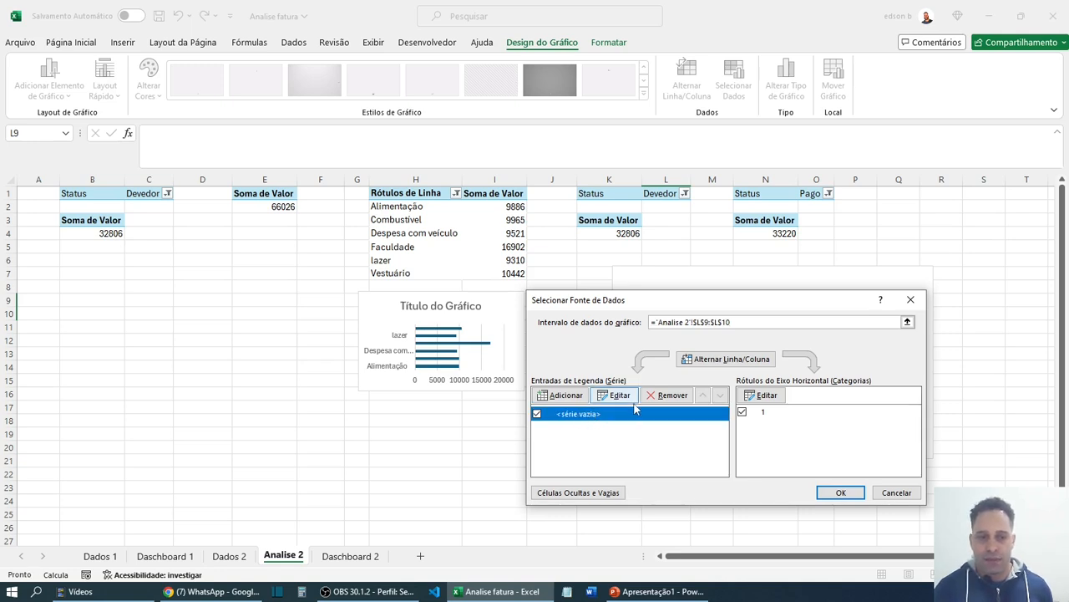
left_click(619, 395)
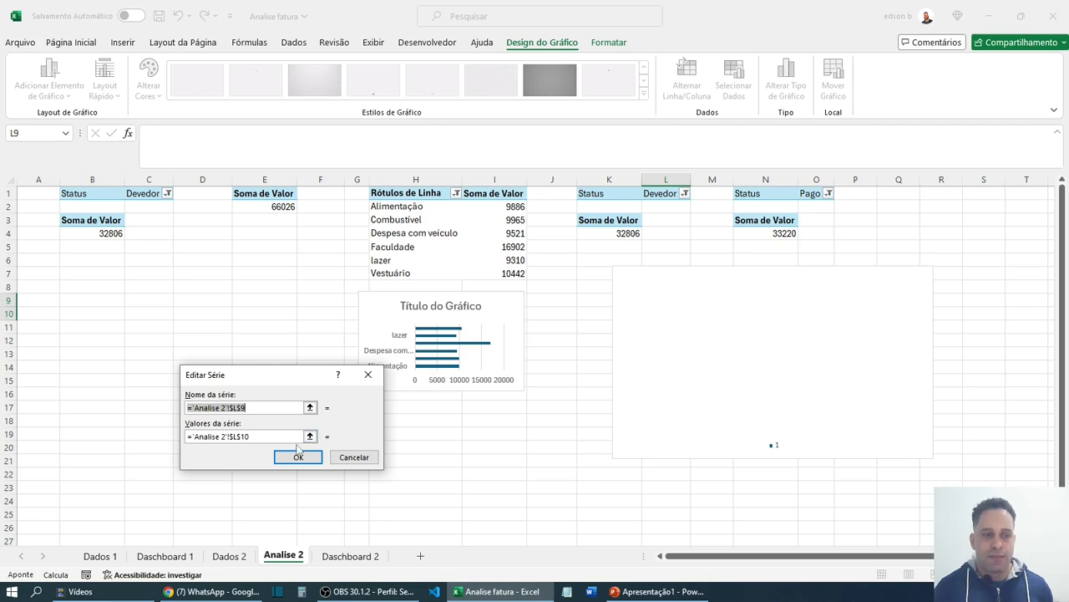
left_click(349, 460)
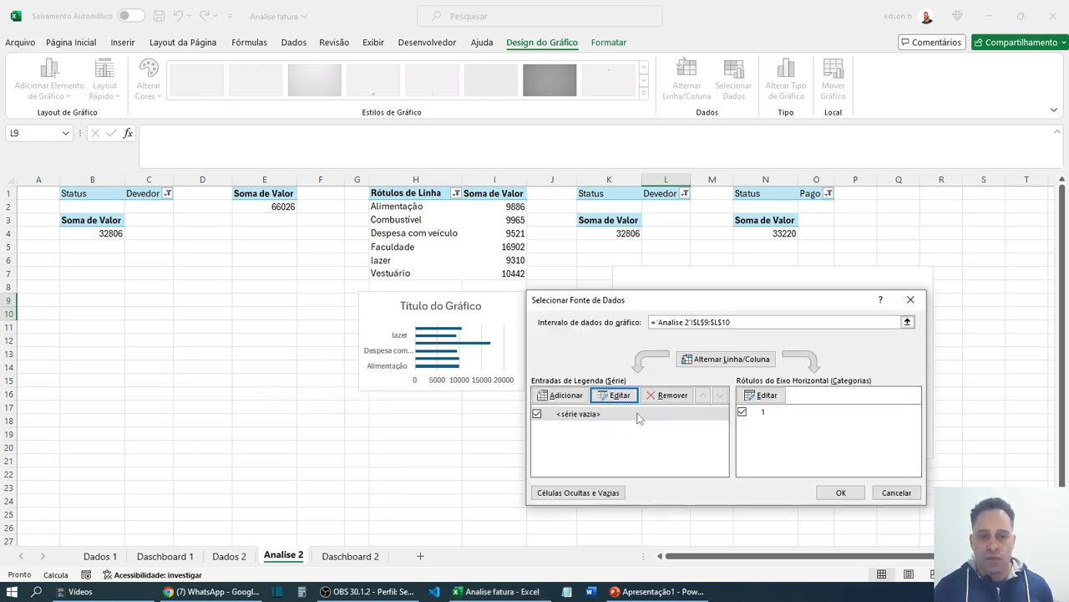
- Remove the empty series from the pie chart's data source and move the dialog farther from the bar chart
left_click(597, 417)
left_click(667, 395)
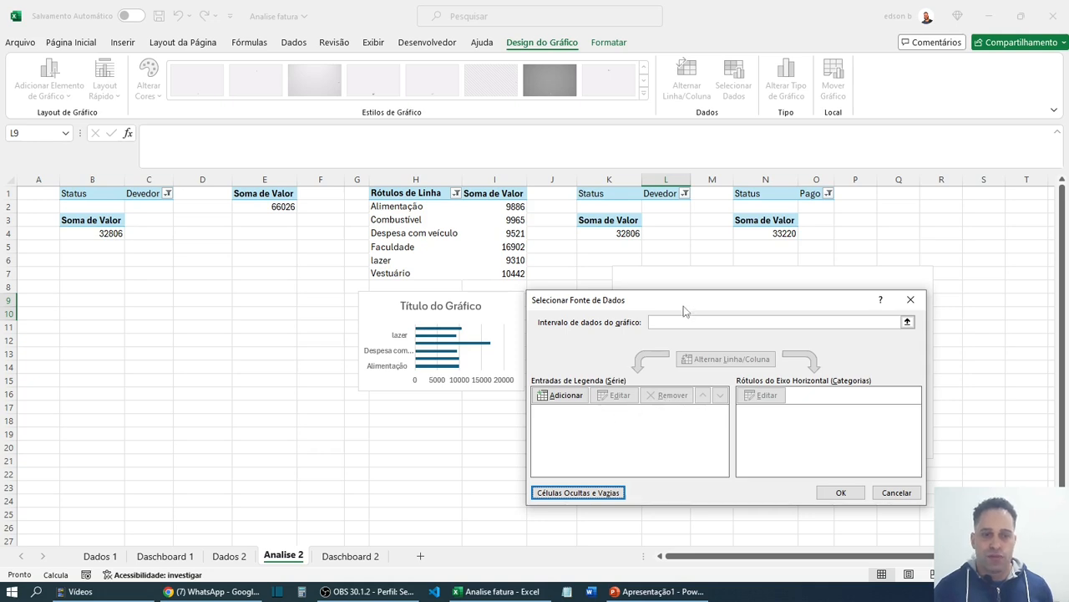
left_click_drag(713, 309, 749, 309)
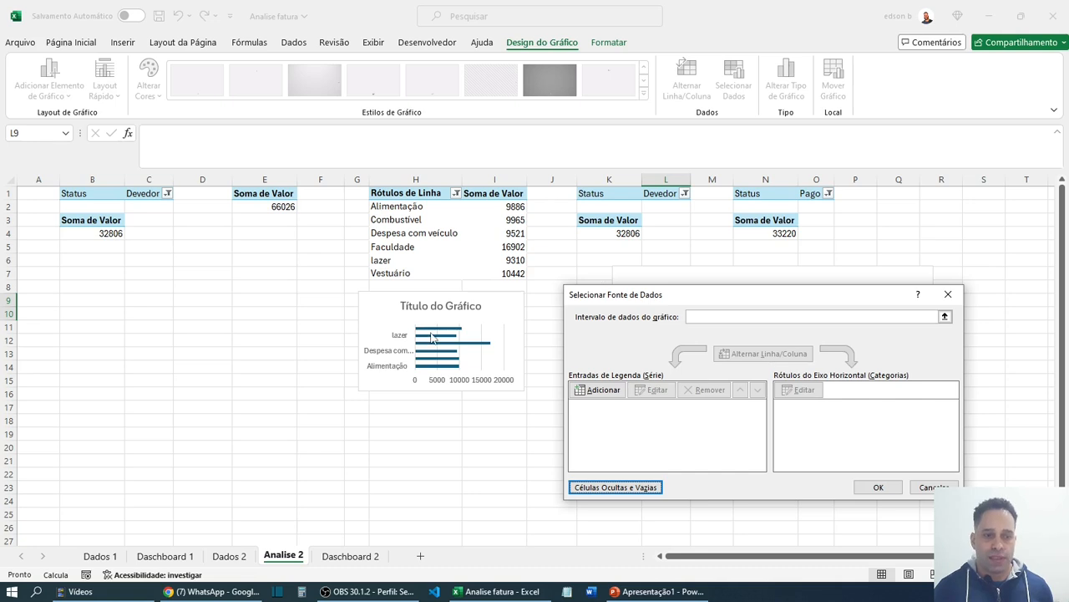
- Add a series to the pie chart using the Devedor total in K4 and the Pago total in N4 as its values
left_click(596, 401)
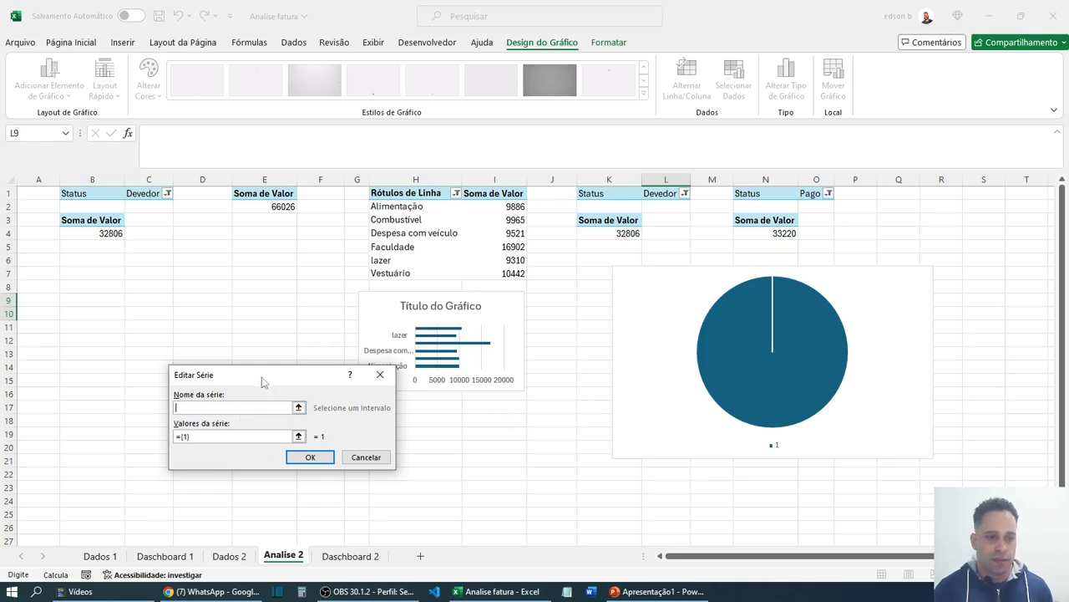
left_click_drag(261, 382, 561, 414)
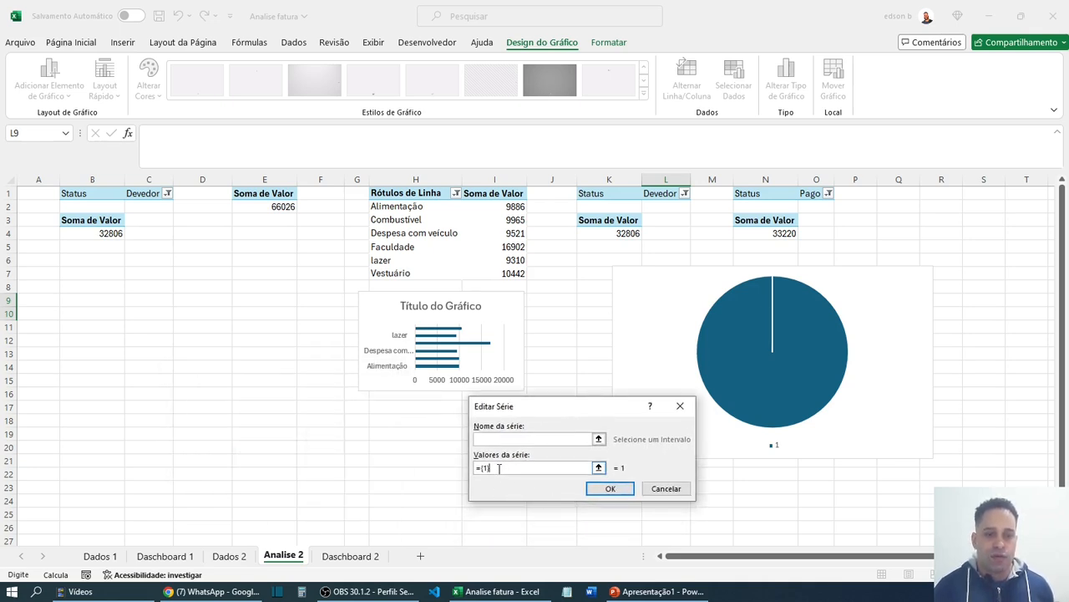
left_click_drag(493, 468, 461, 466)
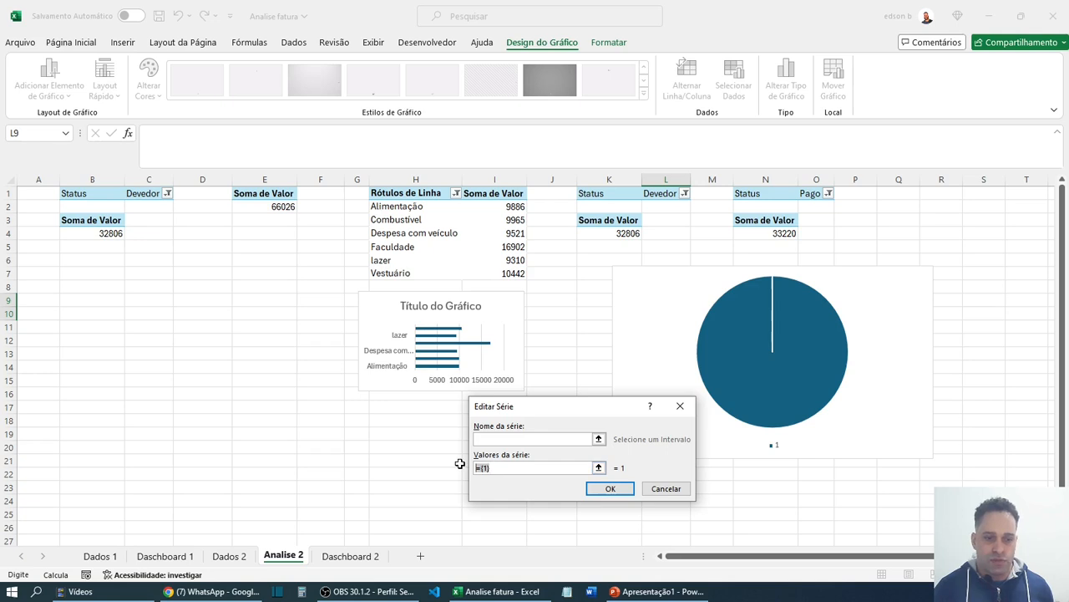
key("BackSpace")
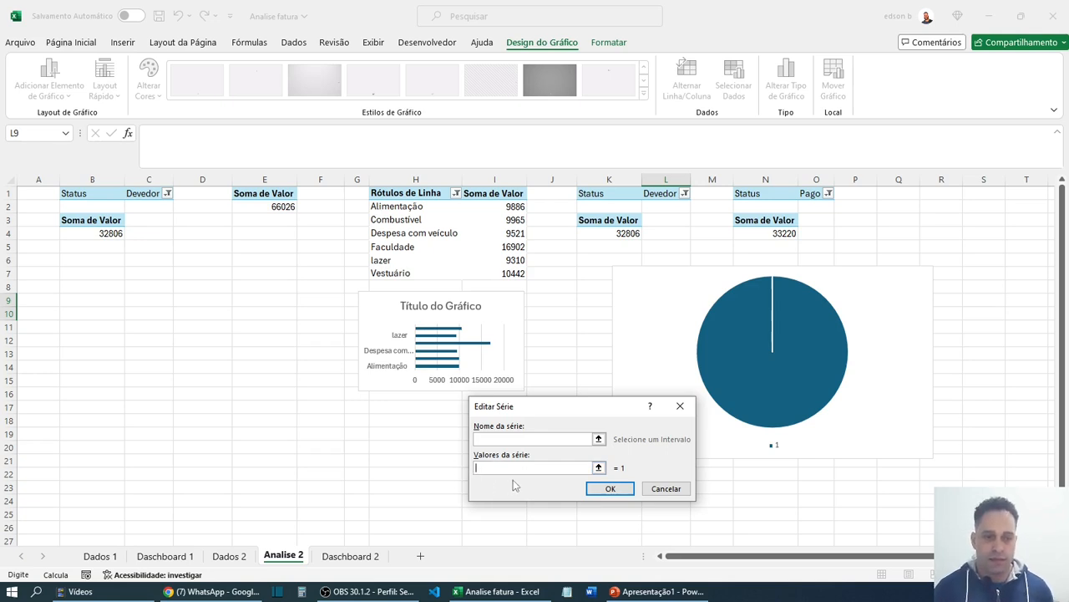
left_click(599, 468)
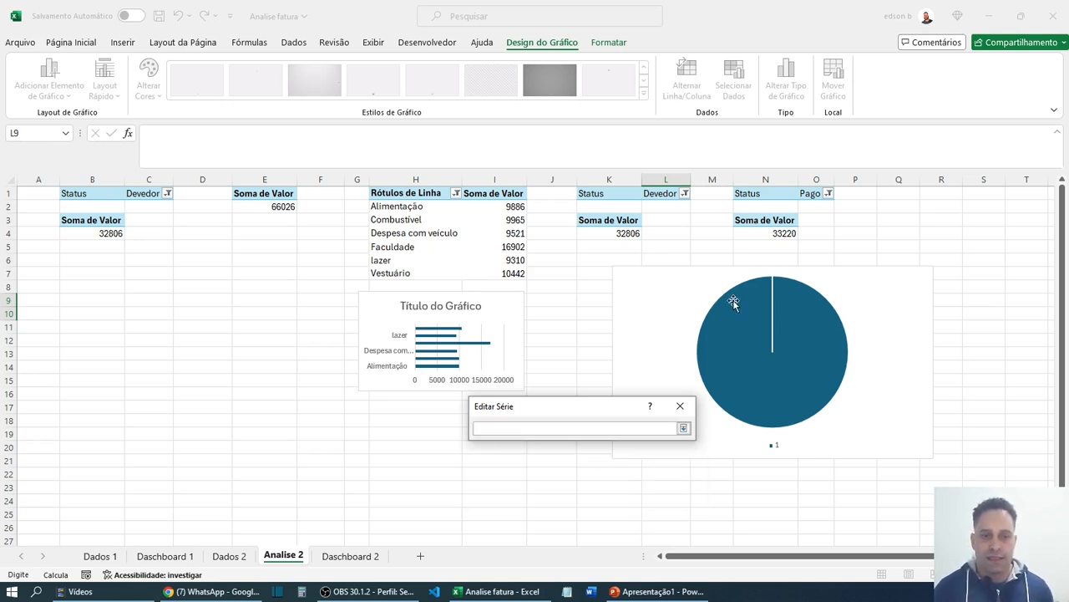
left_click(684, 429)
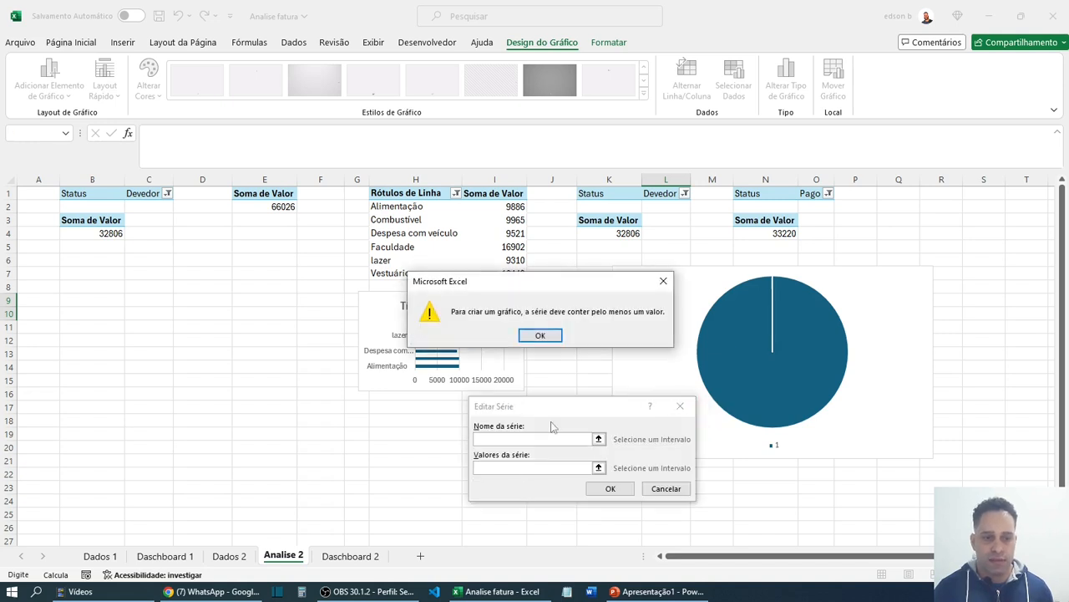
left_click(660, 284)
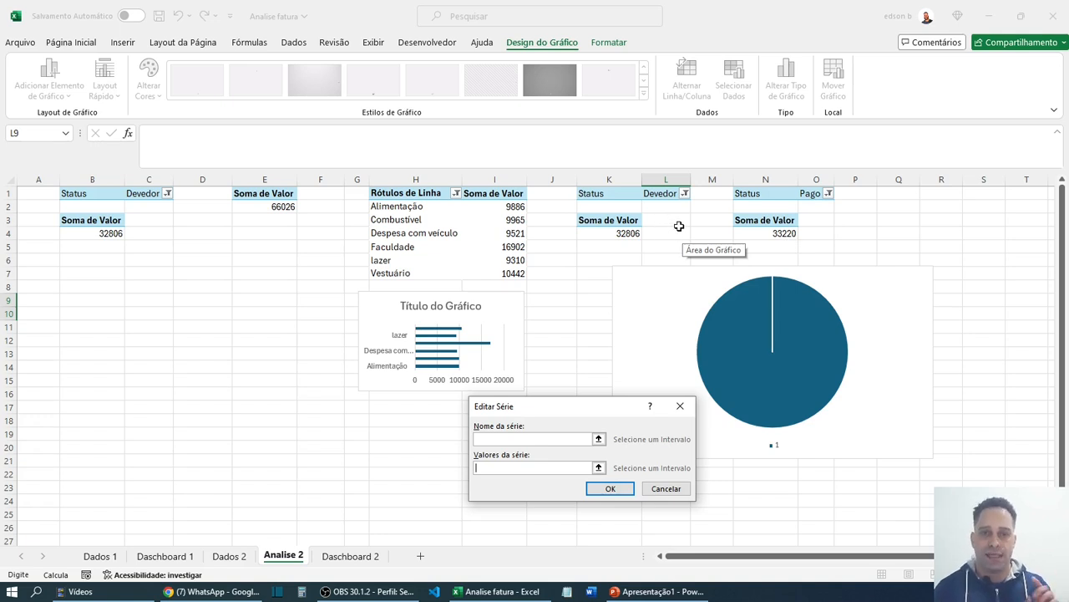
left_click(627, 234)
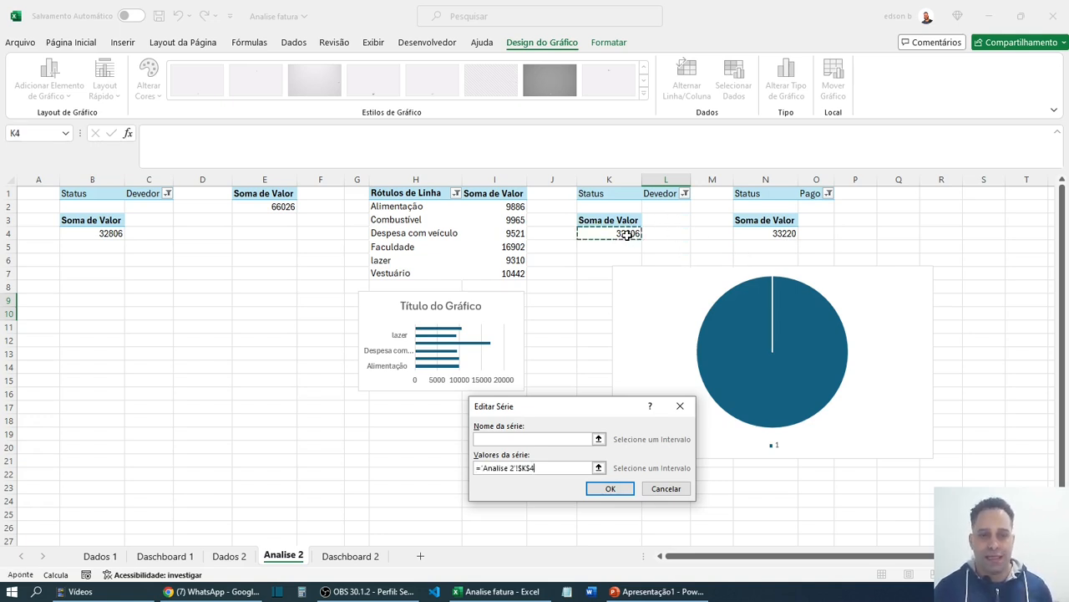
left_click(778, 234, "ctrl")
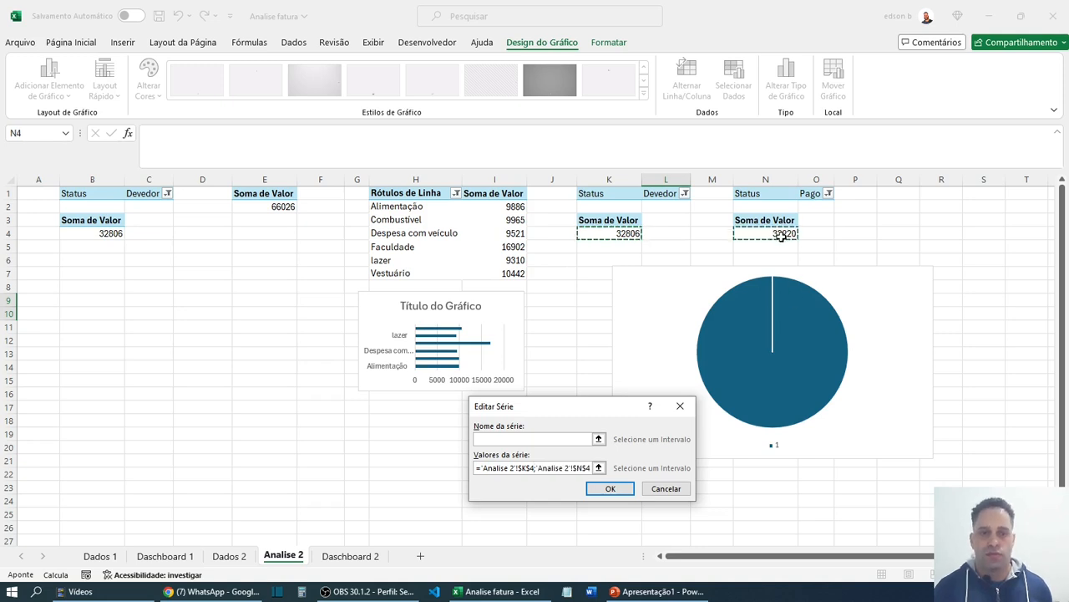
left_click(610, 490)
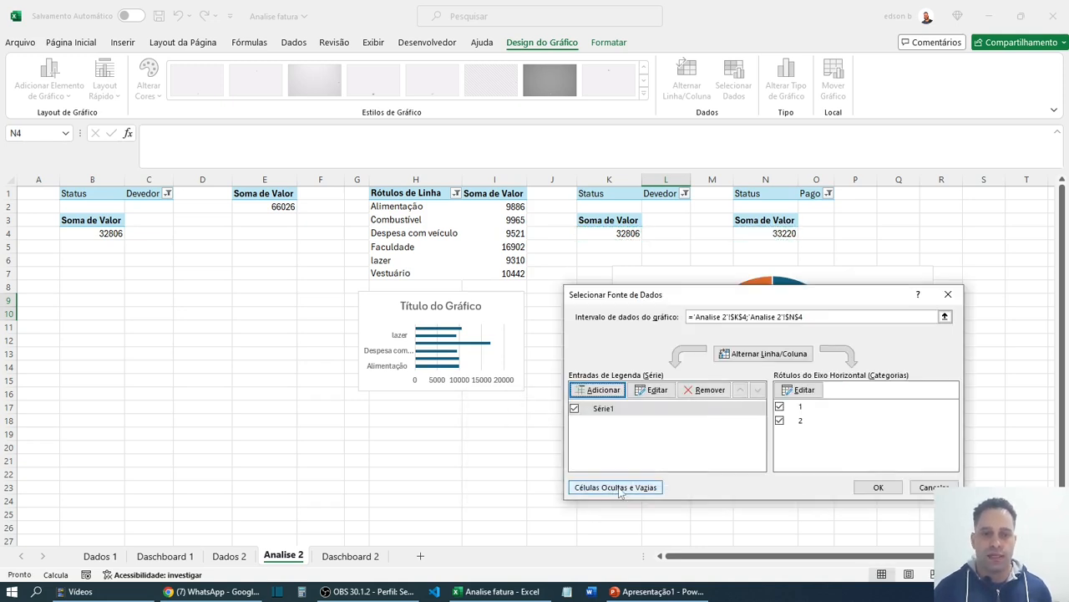
- Set the pie chart's category labels to the Devedor and Pago cells L1 and O1, and apply the data source
left_click_drag(743, 303, 415, 305)
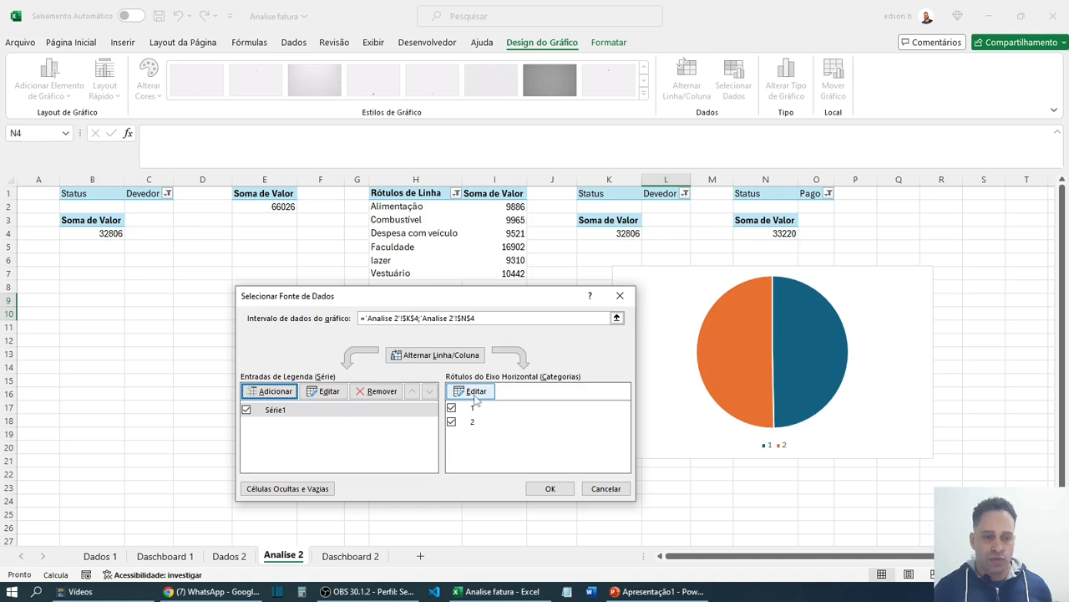
left_click(474, 392)
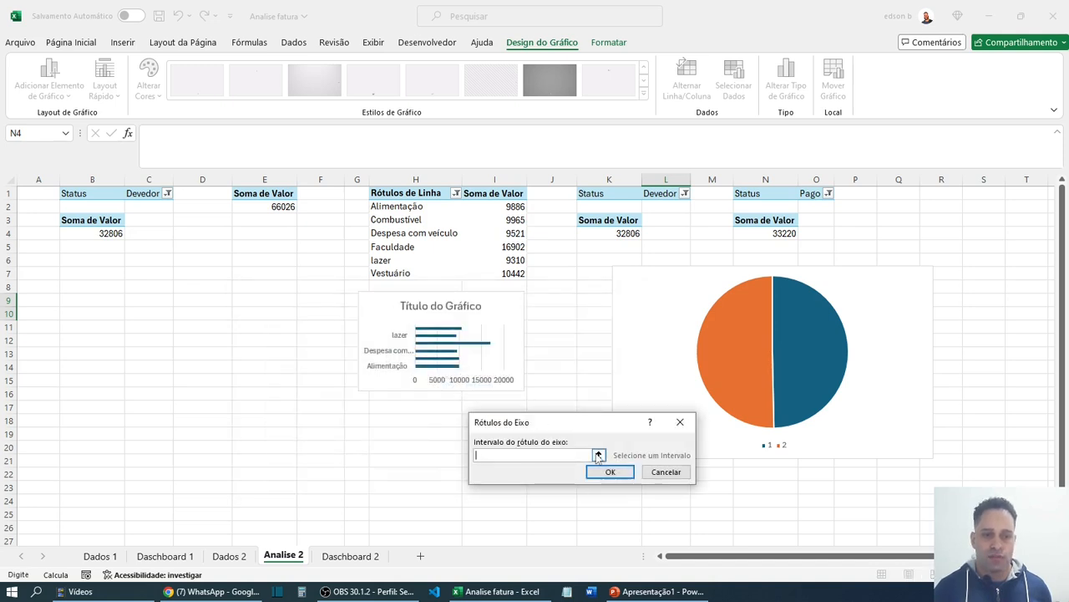
left_click(659, 194)
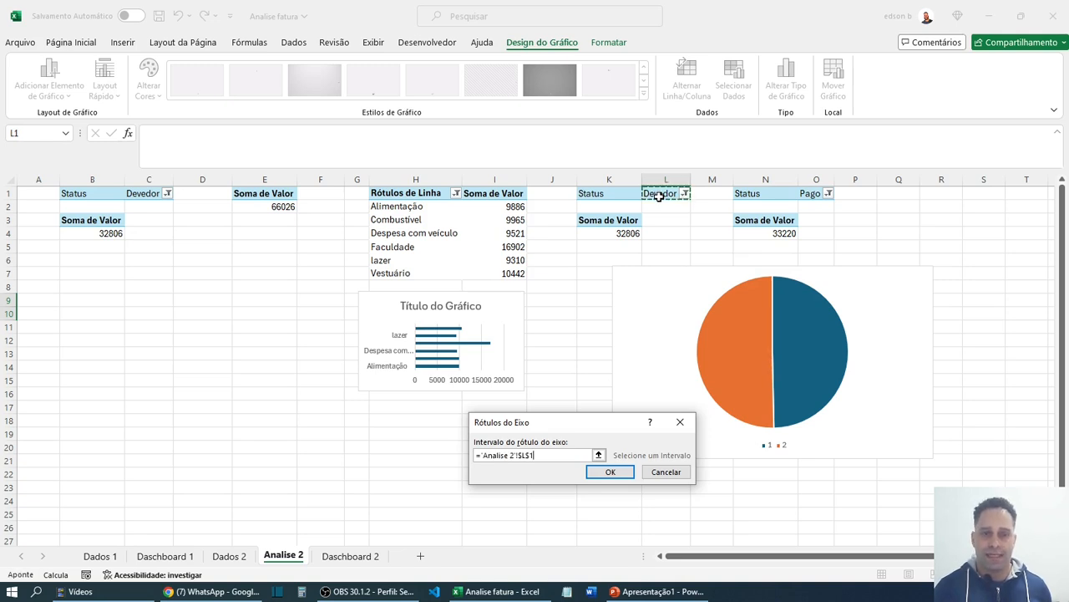
left_click(812, 195, "ctrl")
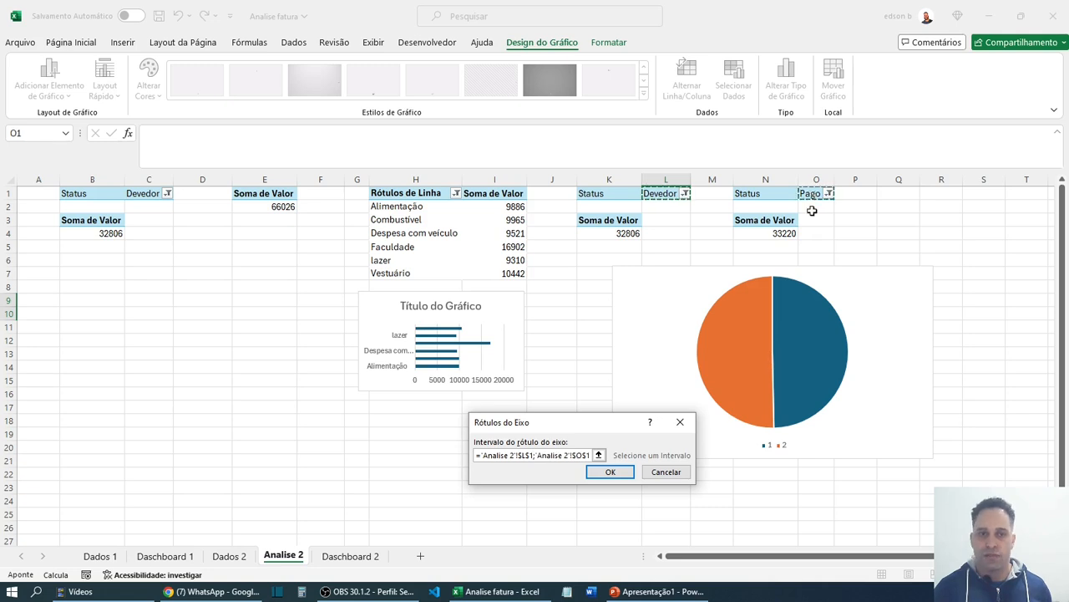
left_click(611, 473)
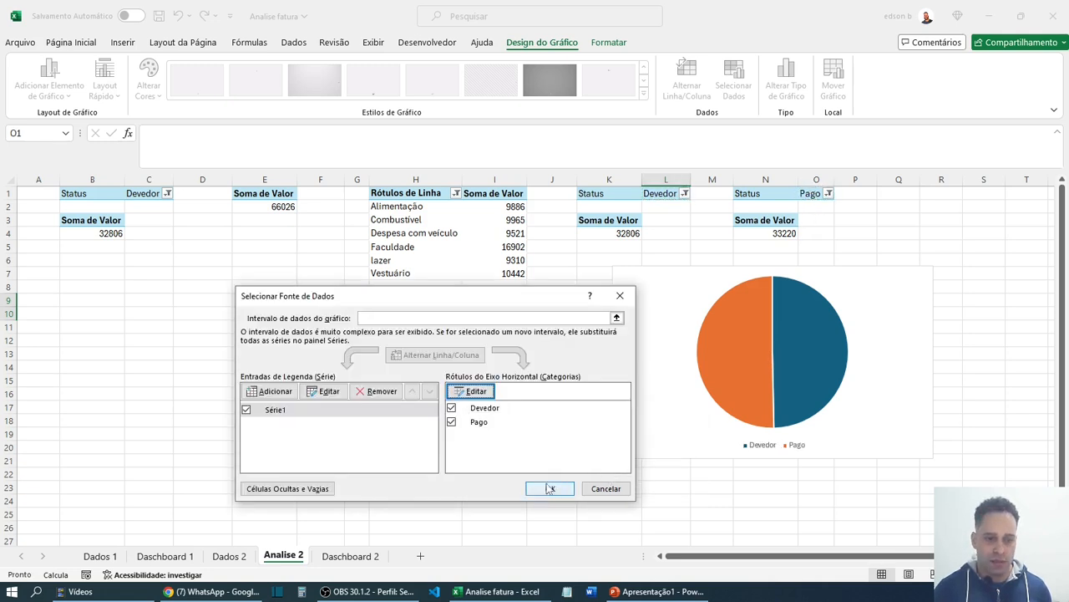
left_click(550, 488)
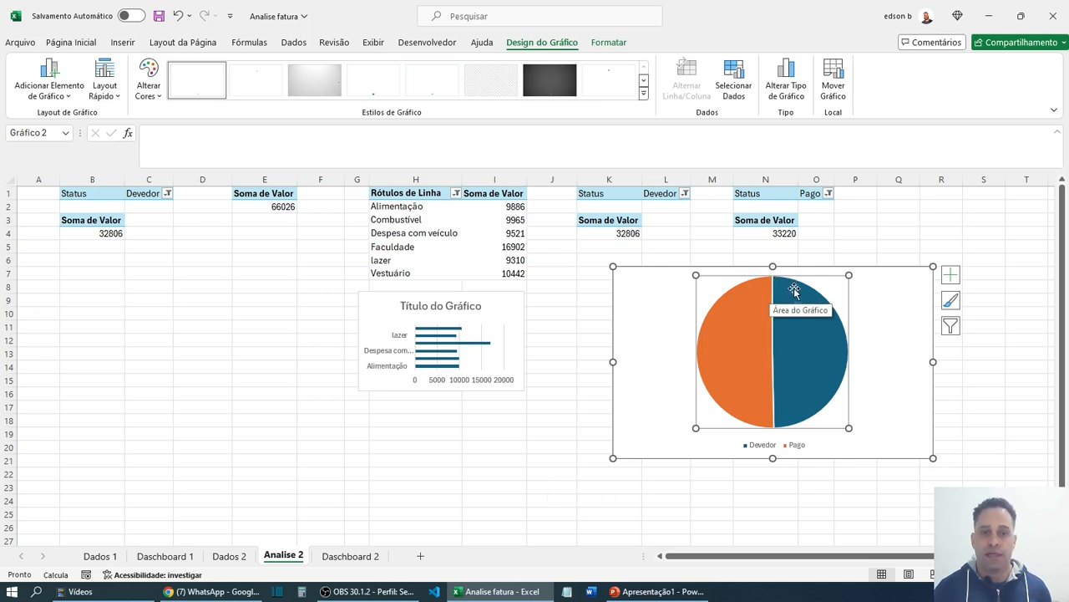
- Shrink the pie chart to fit directly beneath the Devedor and Pago pivot tables, spanning columns K to P, and save the workbook
left_click(869, 267)
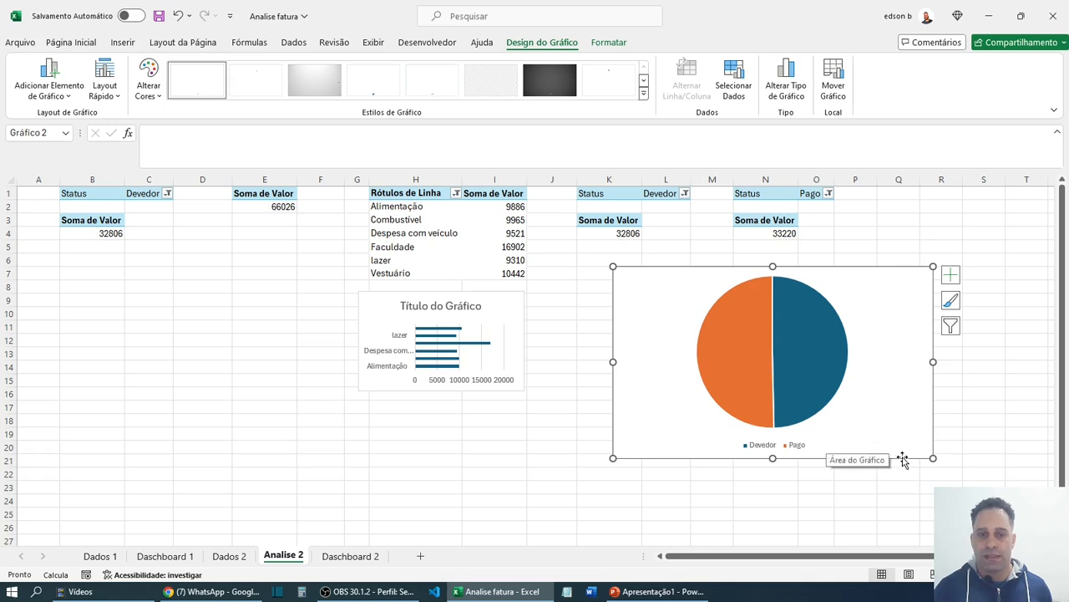
left_click_drag(933, 458, 777, 366)
left_click_drag(712, 266, 692, 248)
left_click_drag(757, 298, 836, 299)
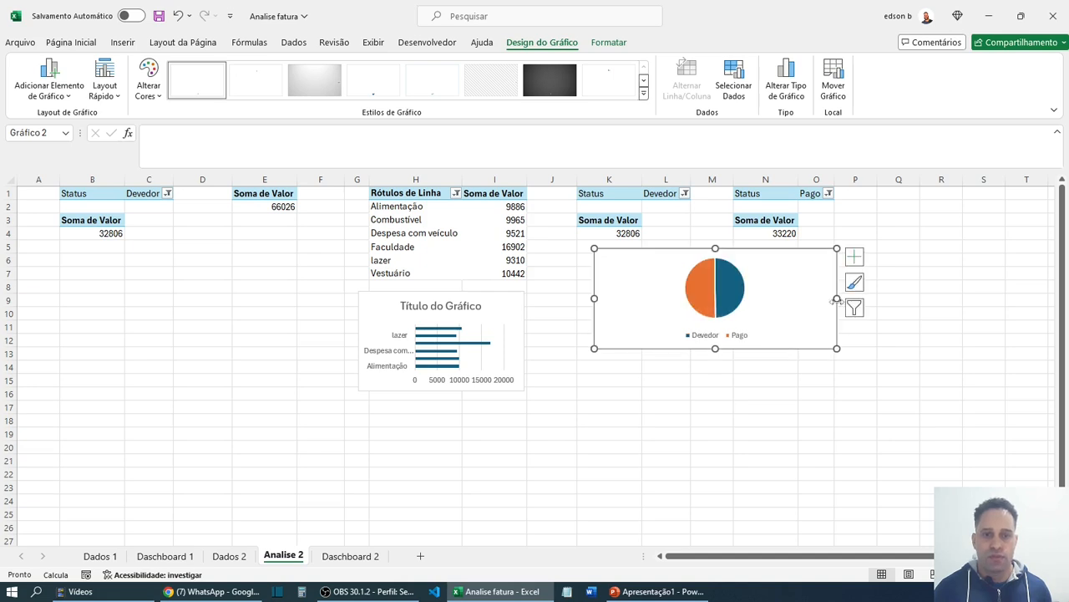
left_click(811, 407)
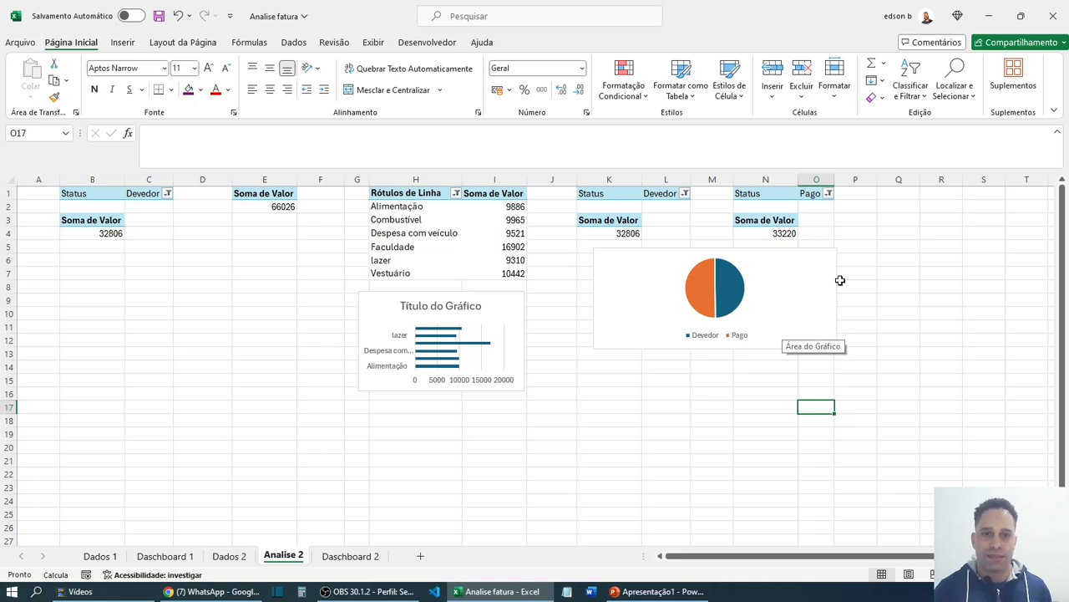
left_click(894, 260)
key("ctrl+s")
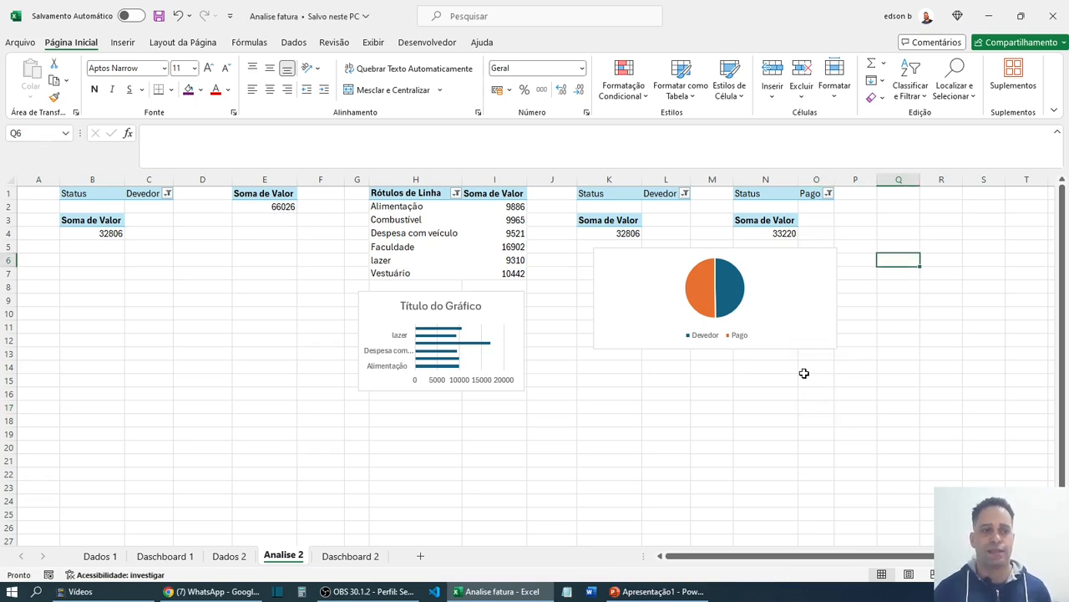
left_click(411, 194)
left_click(587, 194)
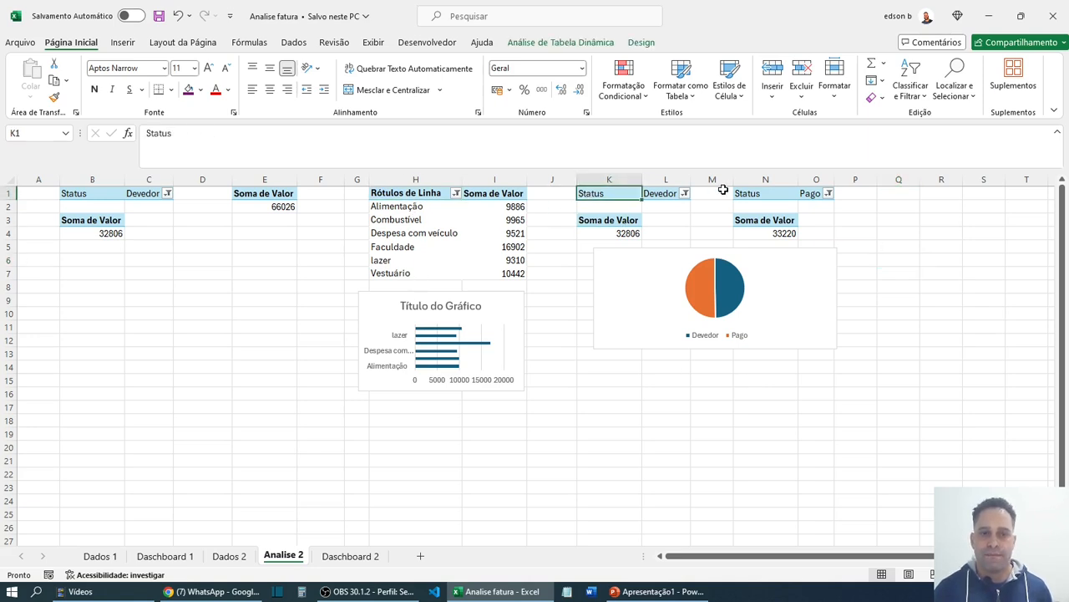
left_click(749, 194)
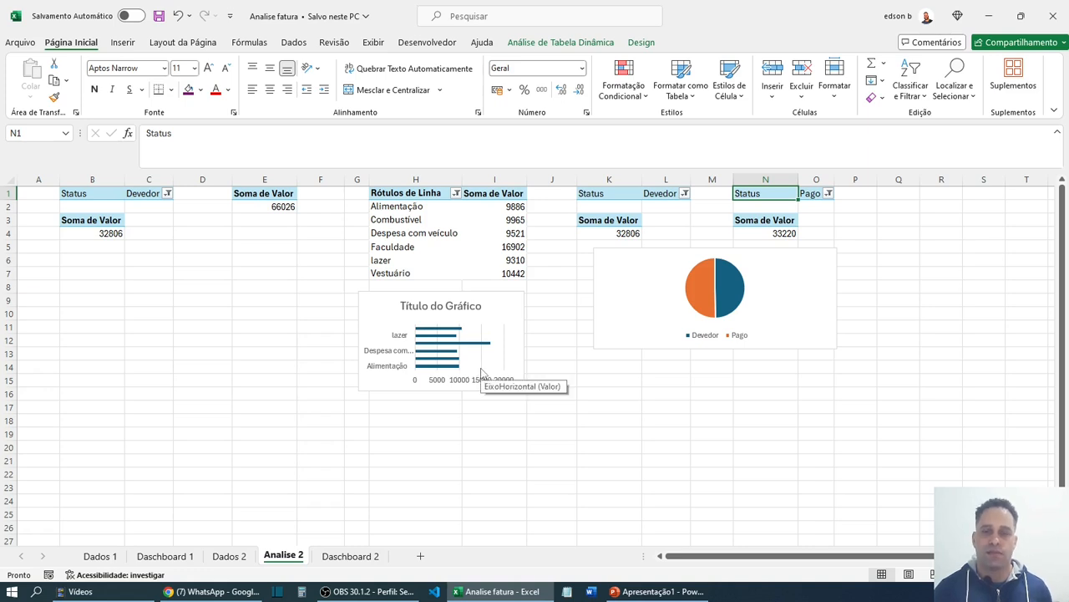
- Rename the category pivot table at H1 to "total porcategoria"
left_click(404, 193)
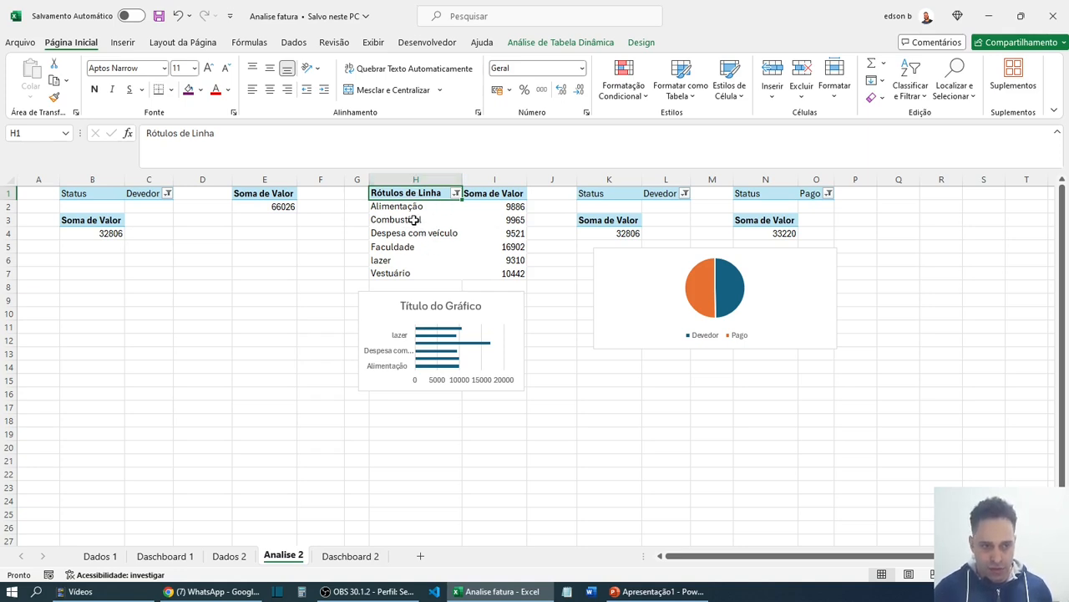
left_click(561, 43)
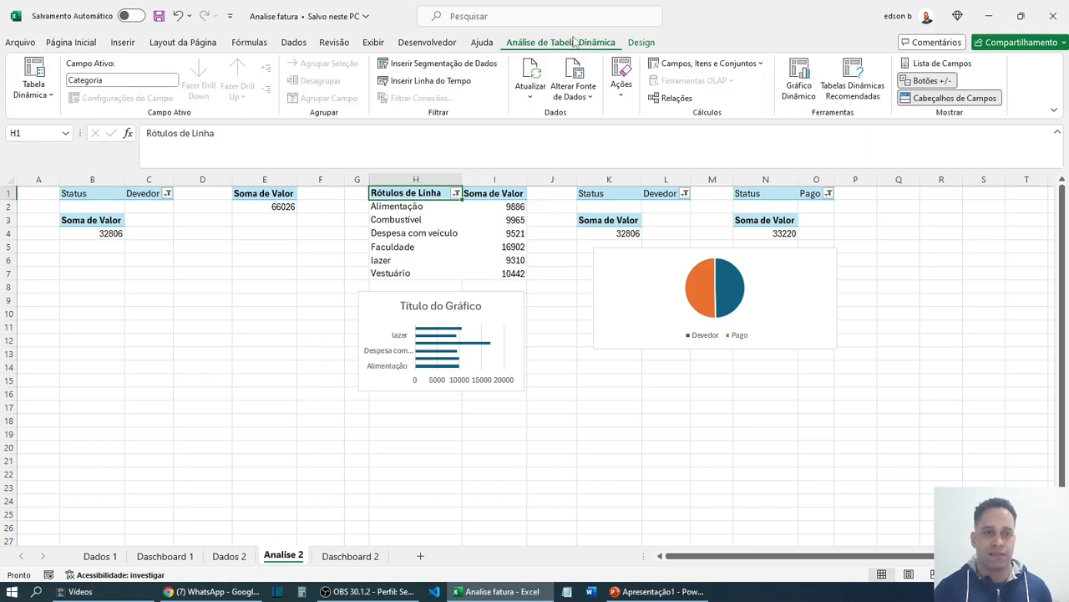
left_click(48, 94)
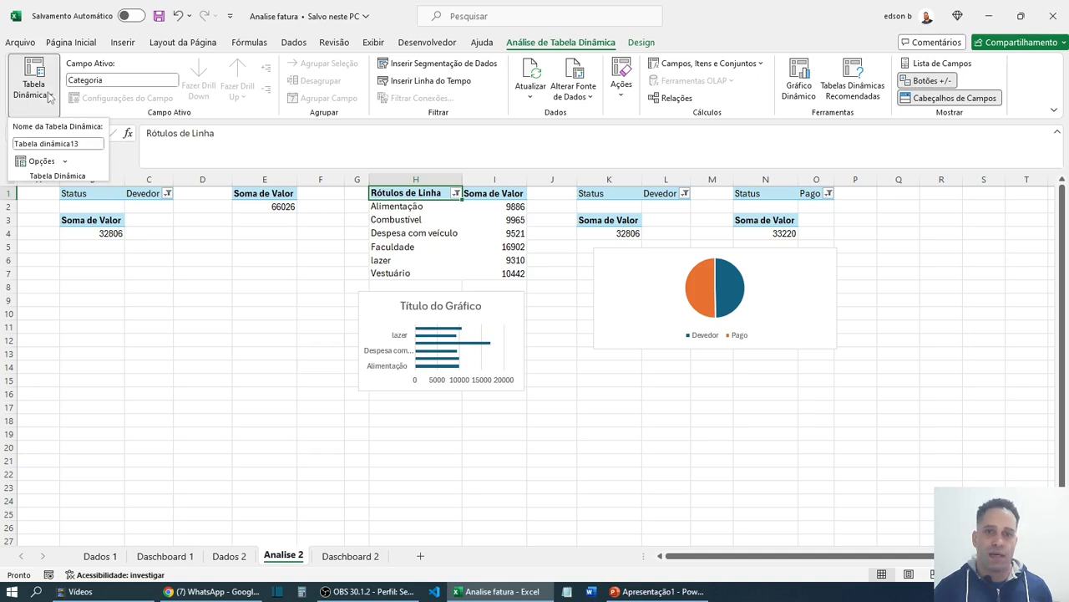
left_click(85, 143)
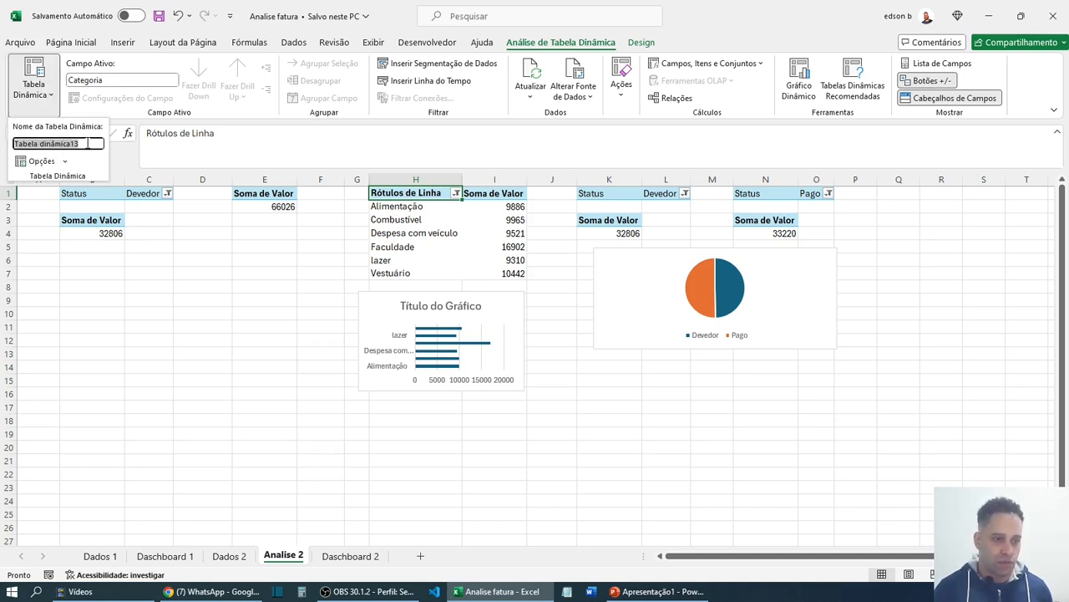
type("total porcategoria")
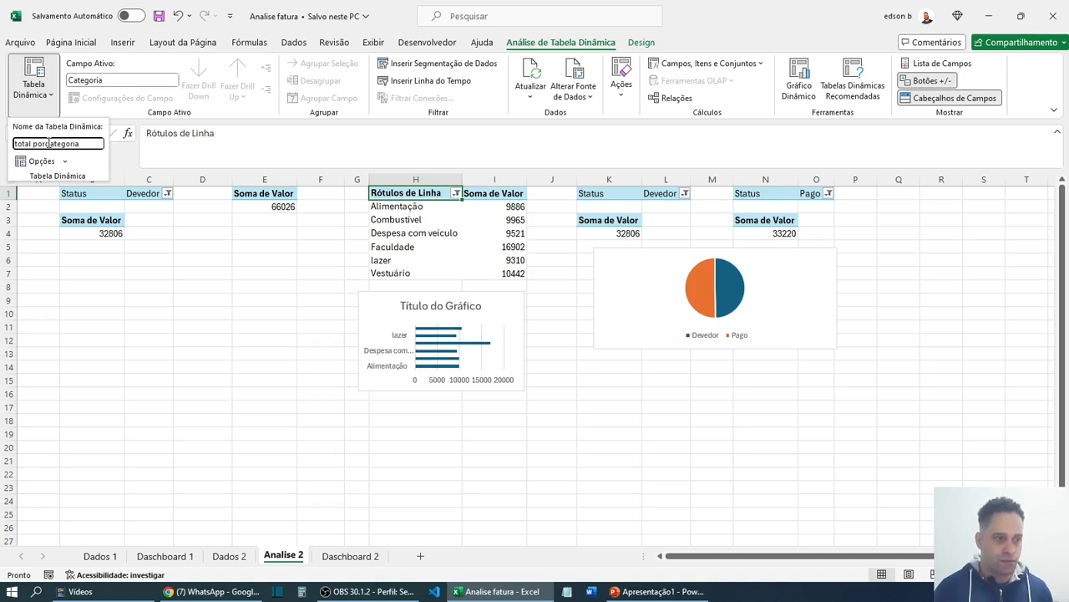
key("BackSpace")
key("Return")
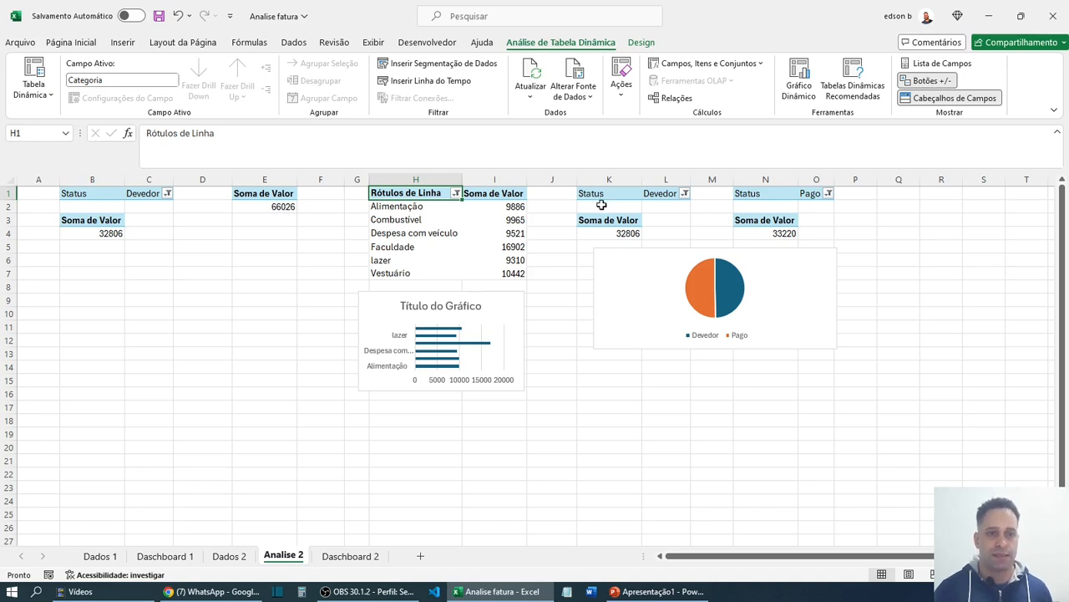
- Rename the Devedor pivot table at K1 to "Saldo devedor grafico de pizaa"
left_click(604, 193)
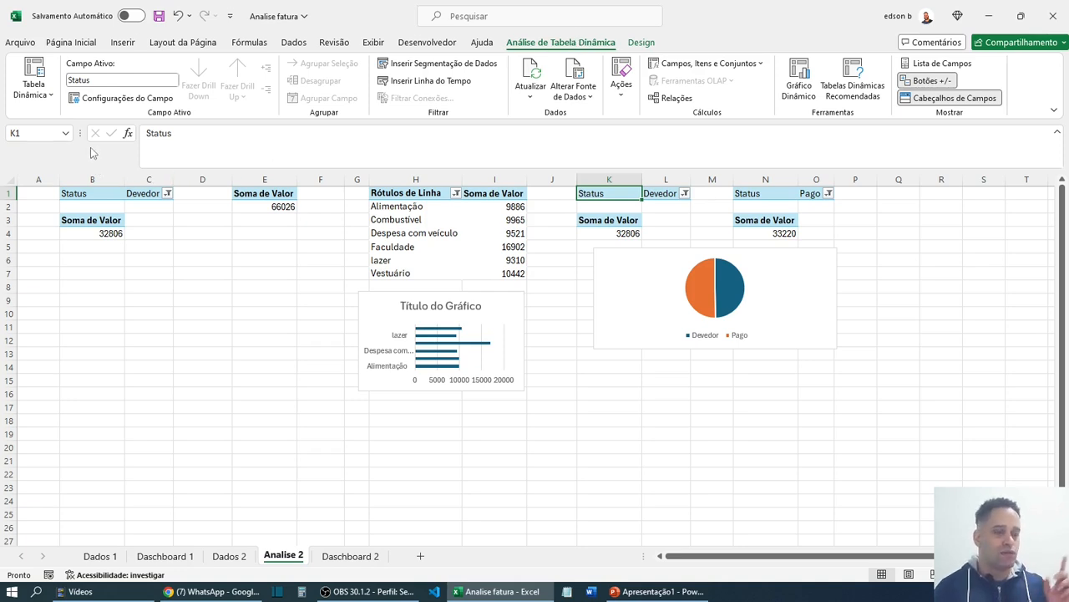
left_click(45, 93)
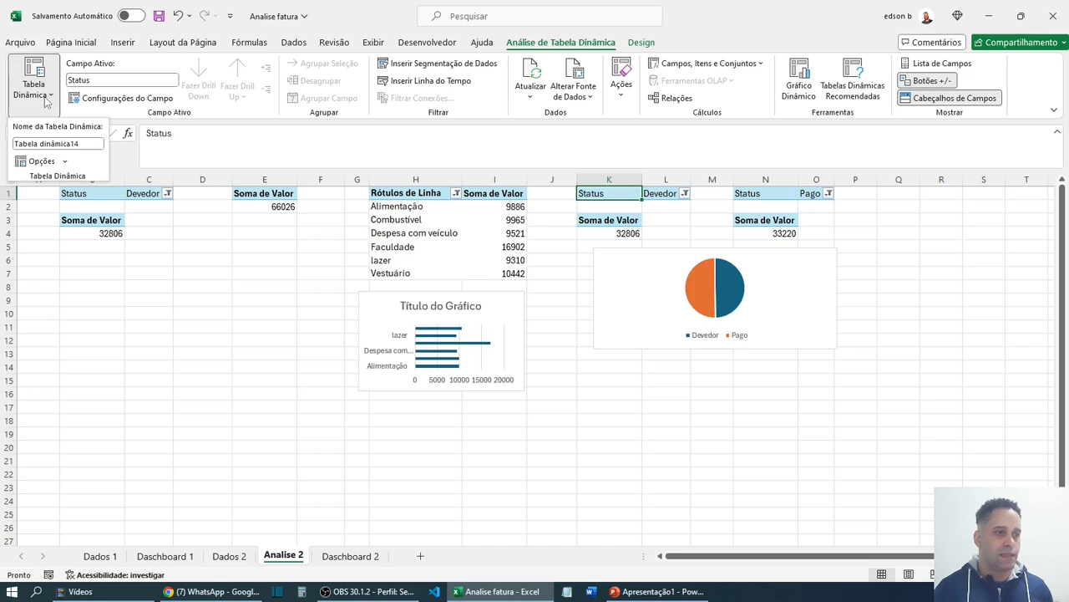
left_click(80, 144)
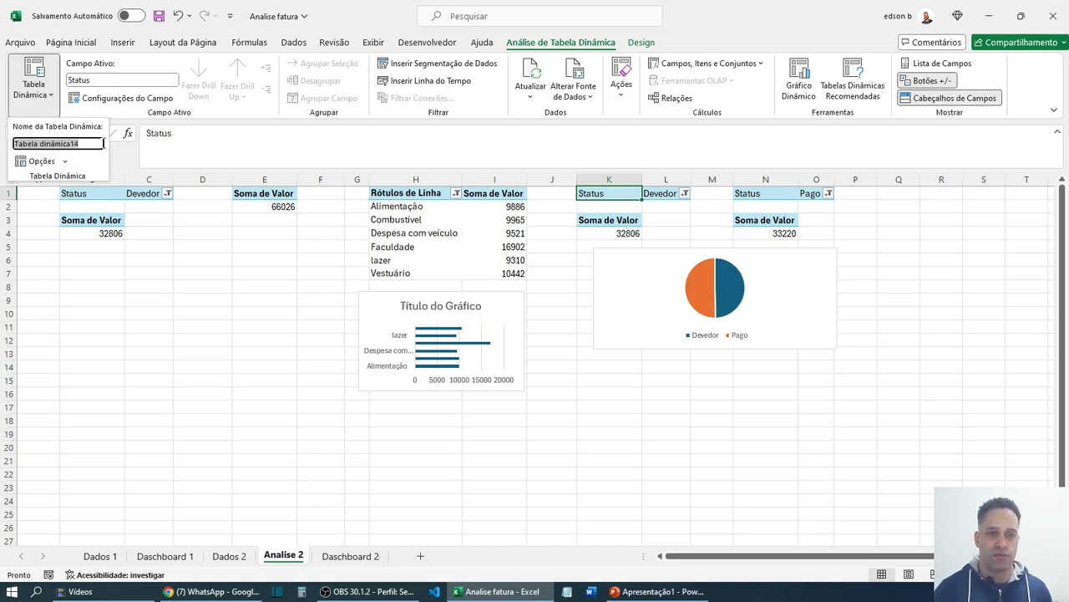
type("D")
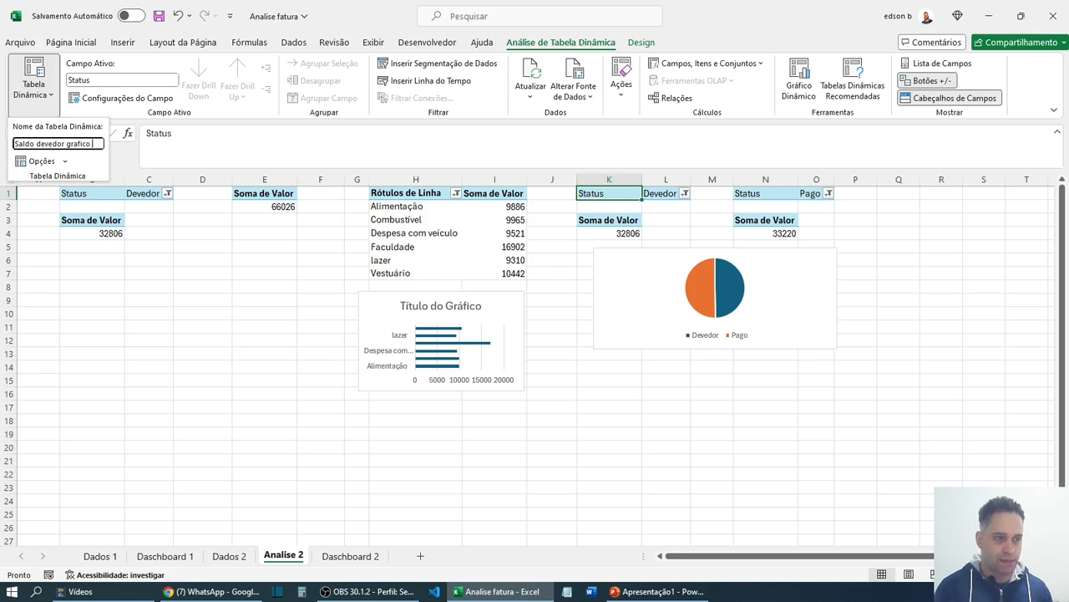
type("de pizzaa")
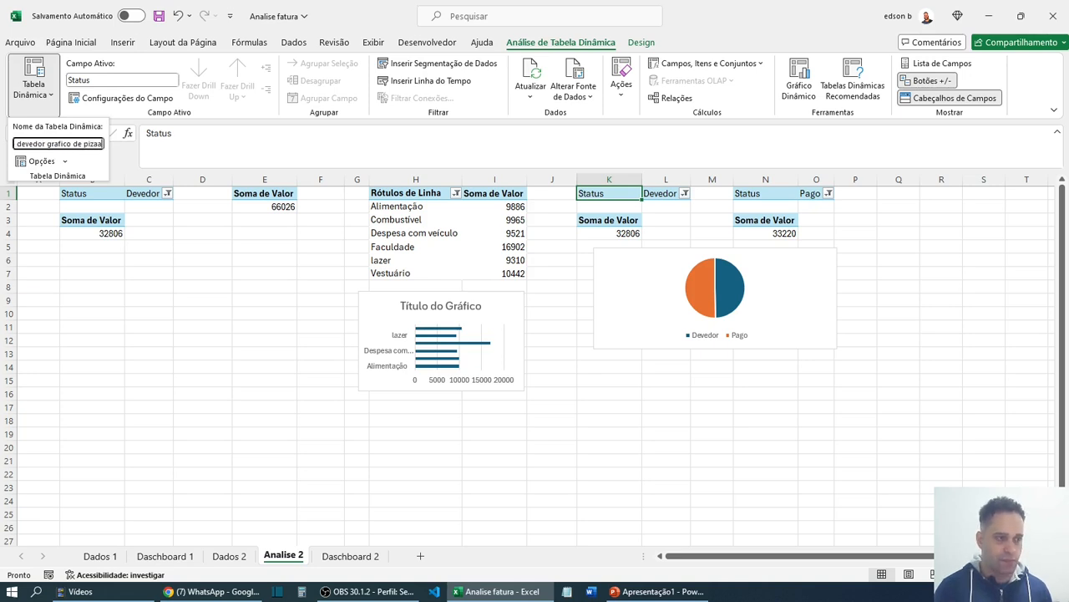
key("Return")
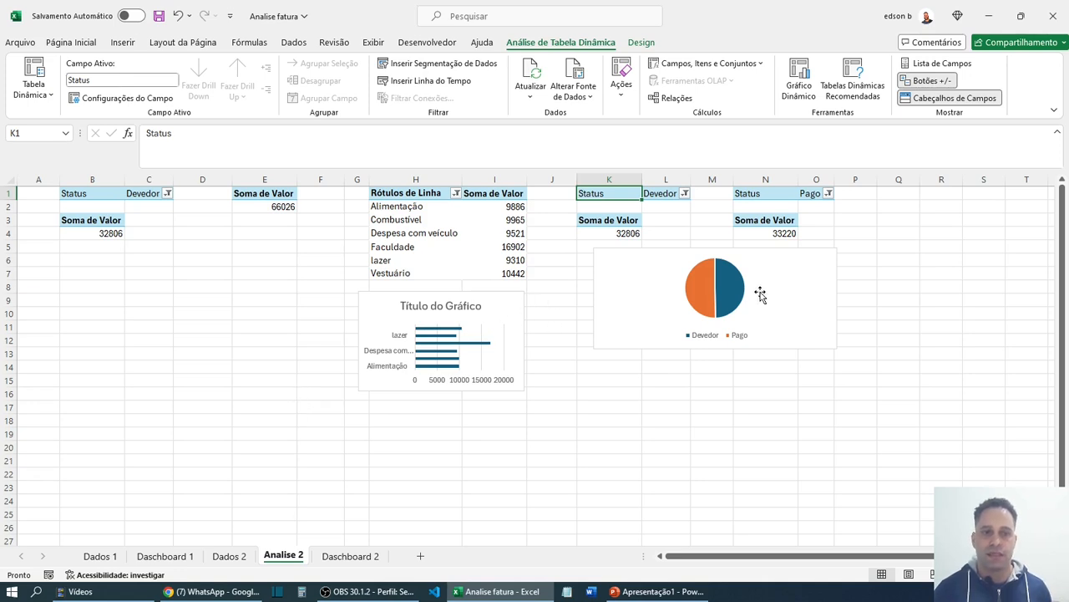
left_click(845, 251)
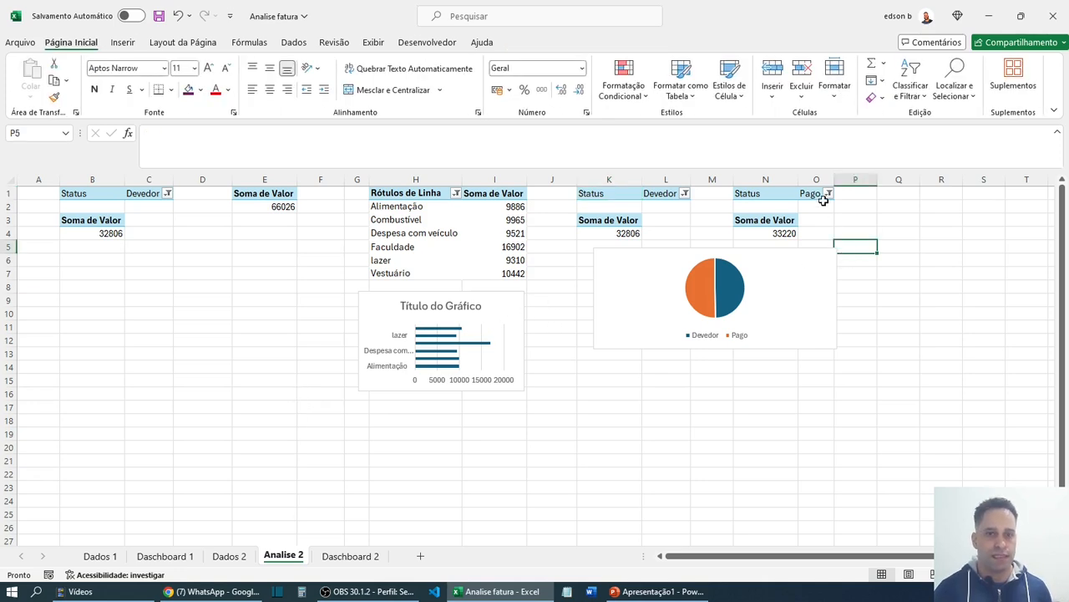
- Rename the Pago pivot table at N1 to a name beginning with "Saldo pago grafico p"
left_click(765, 194)
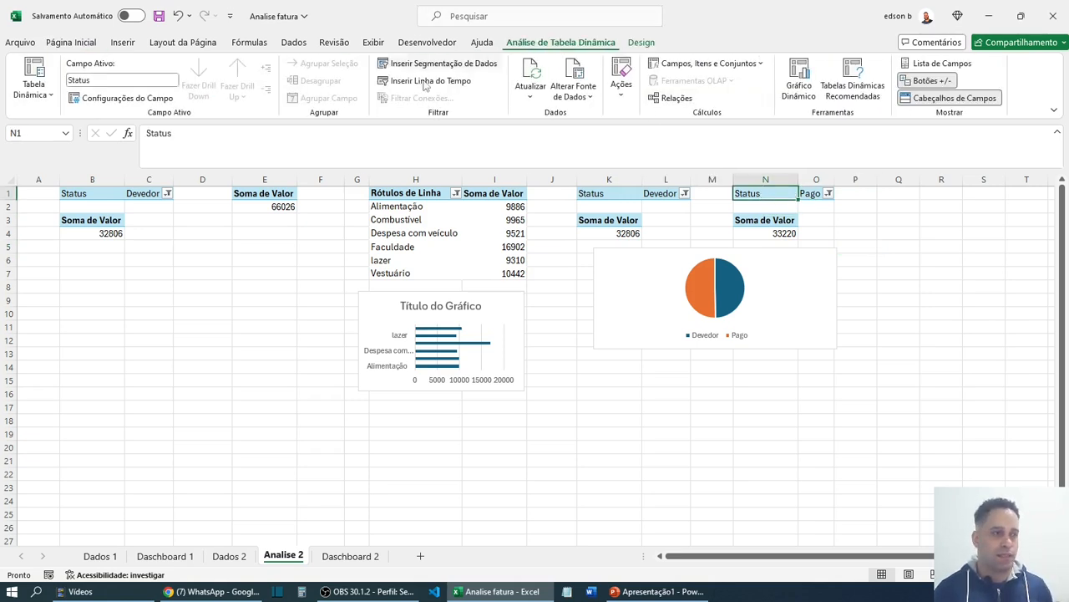
left_click(38, 95)
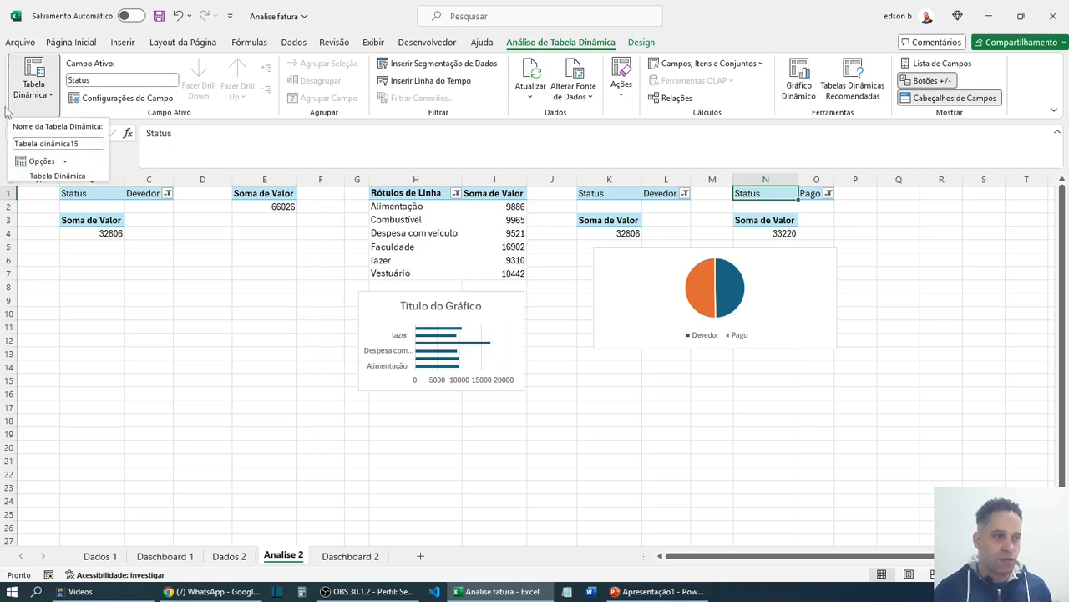
left_click(40, 144)
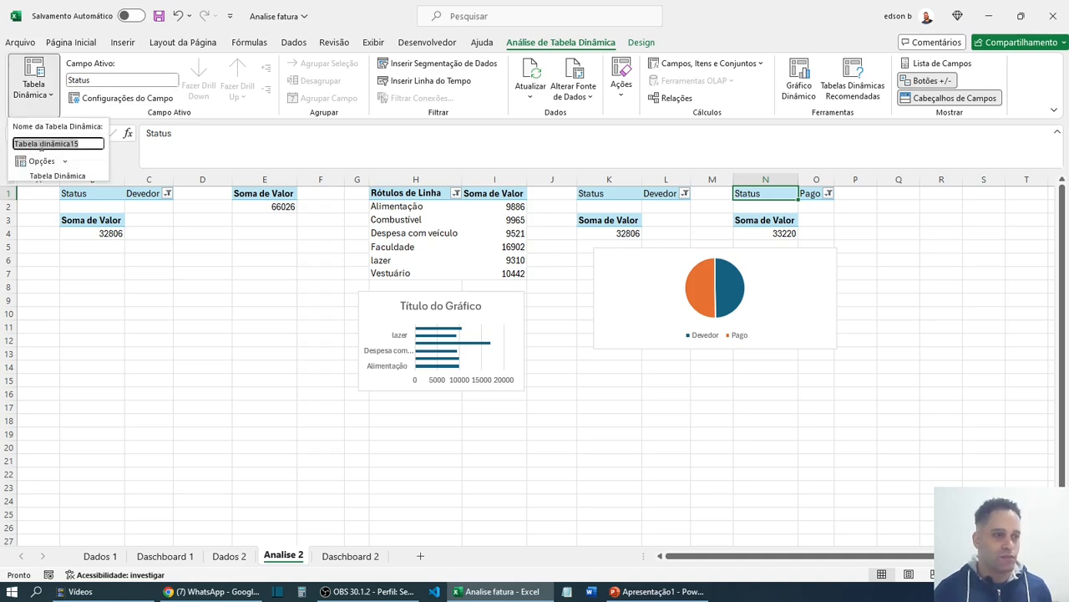
type("Saldo pago grafico p")
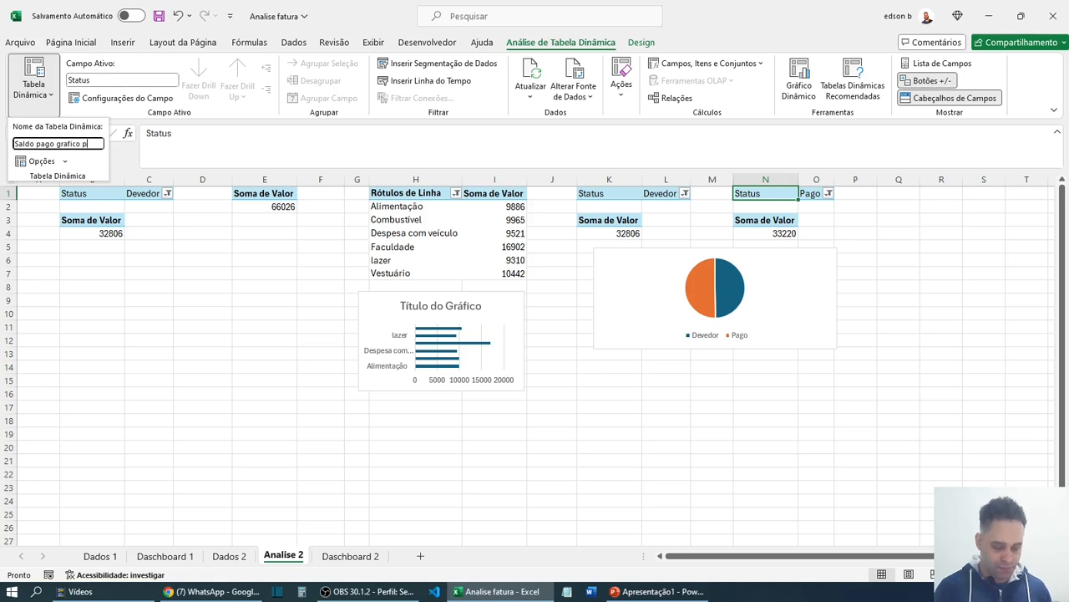
type("a")
key("Return")
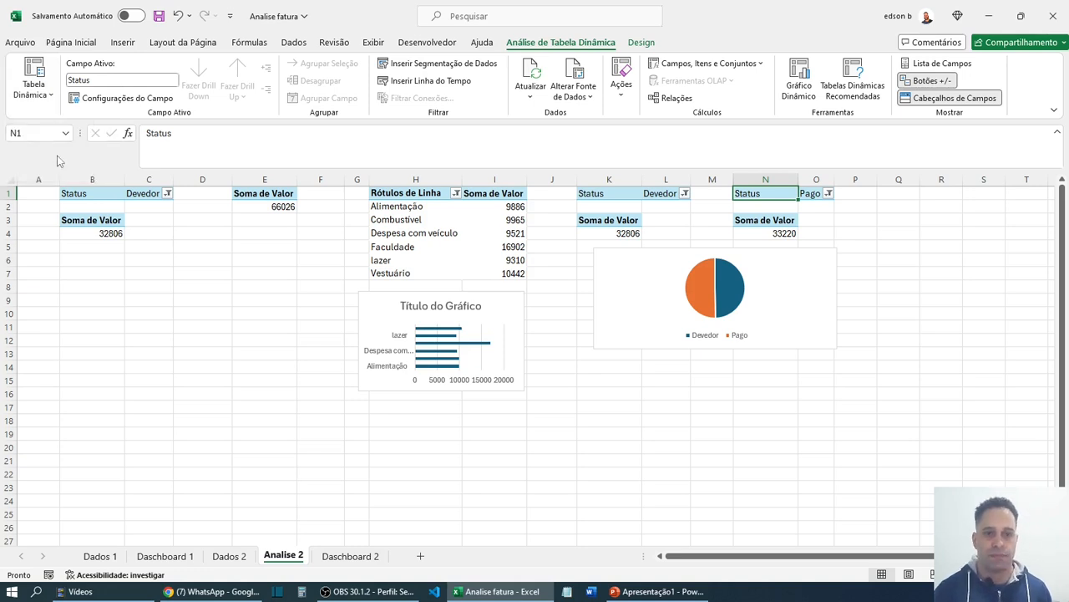
left_click(879, 274)
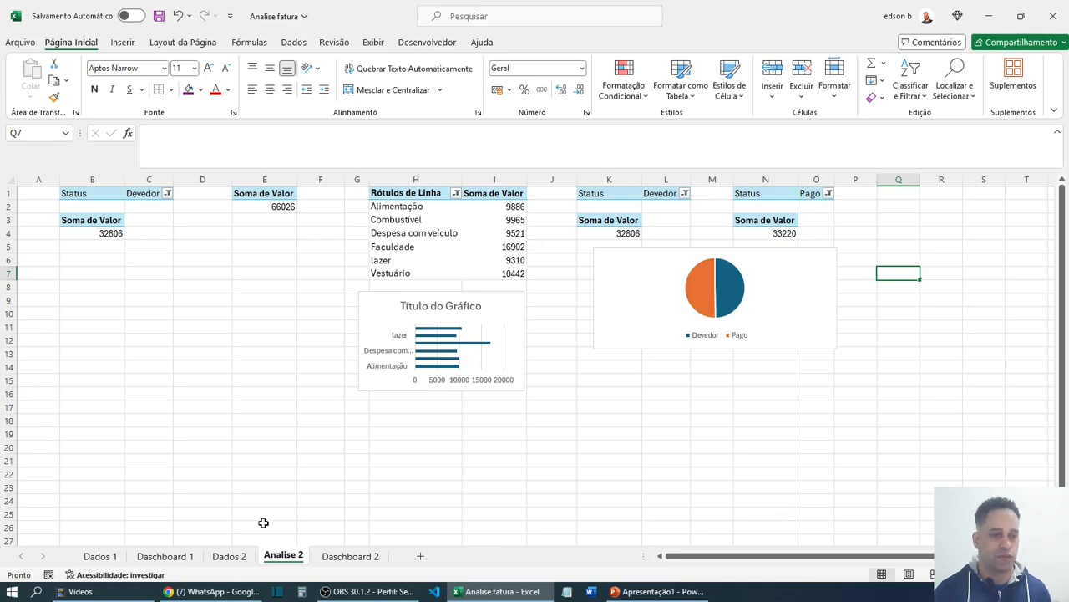
- Go to the Daschboard 1 sheet and display it in full-screen mode
left_click(165, 555)
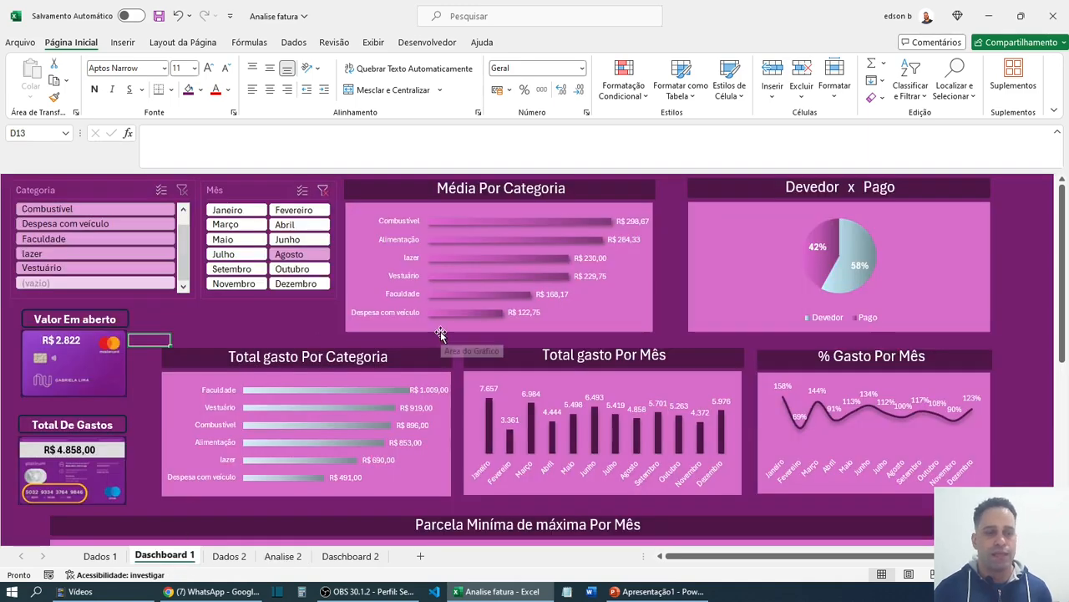
scroll(401, 322, "down", 1)
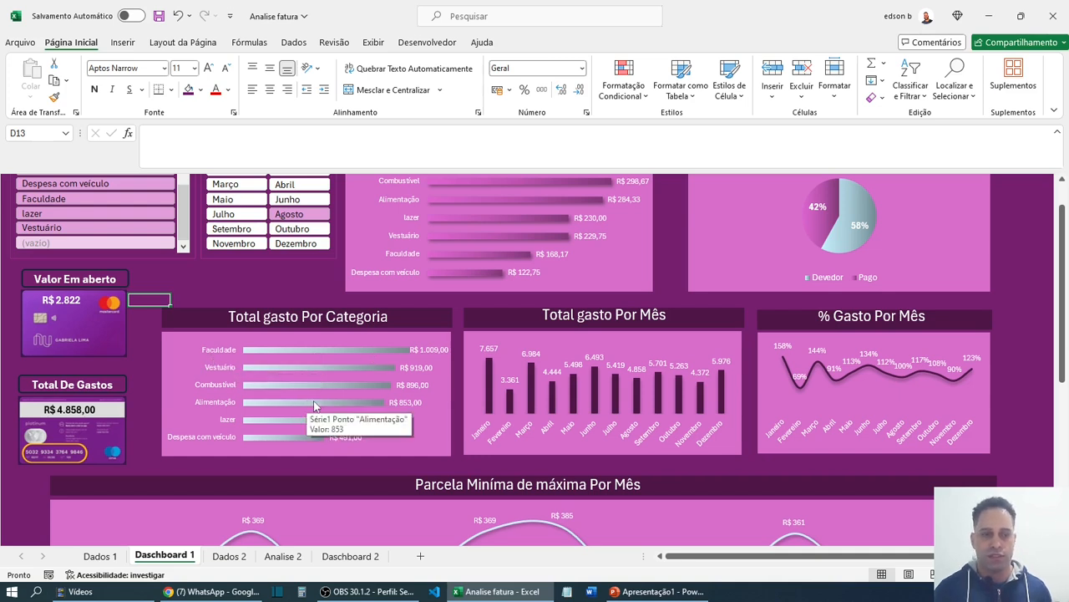
left_click(1054, 111)
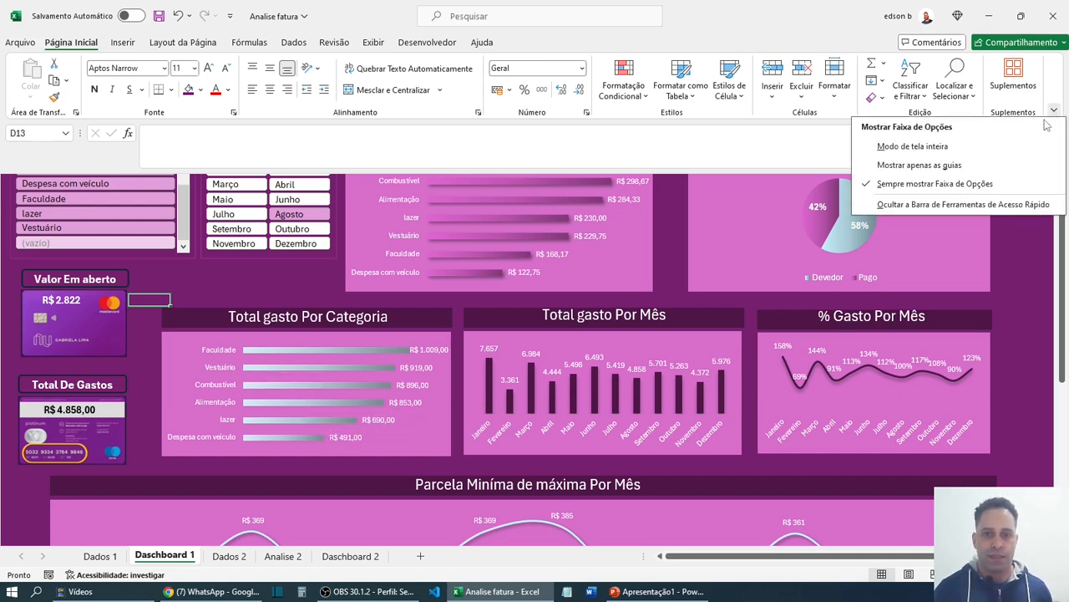
left_click(938, 148)
scroll(615, 309, "up", 1)
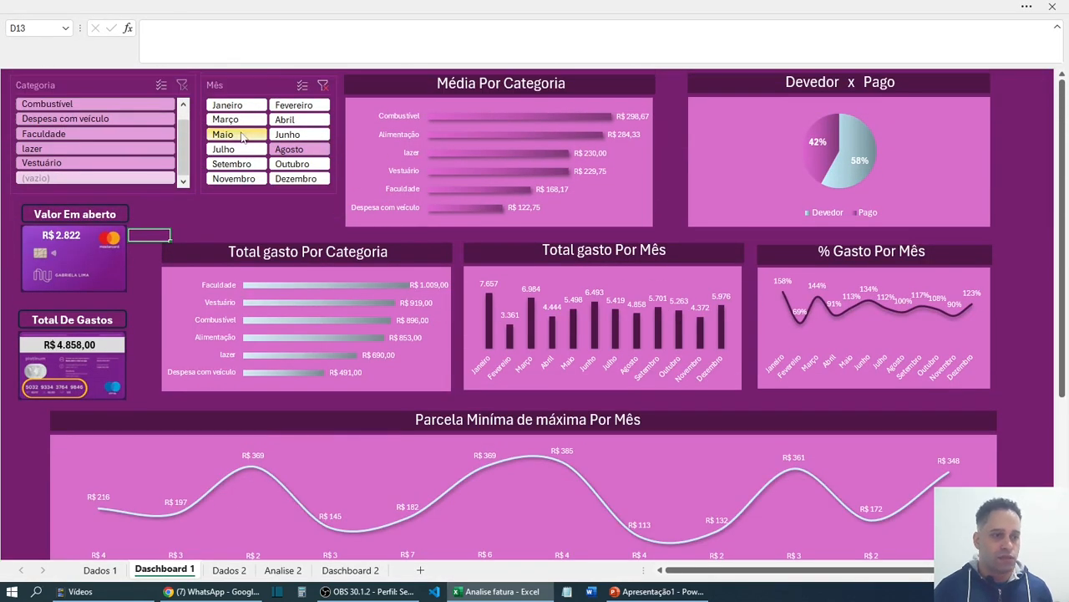
- Clear the Mês slicer filter and test the dashboard with Março, Julho, Agosto and Outubro in turn
left_click(322, 85)
left_click(247, 122)
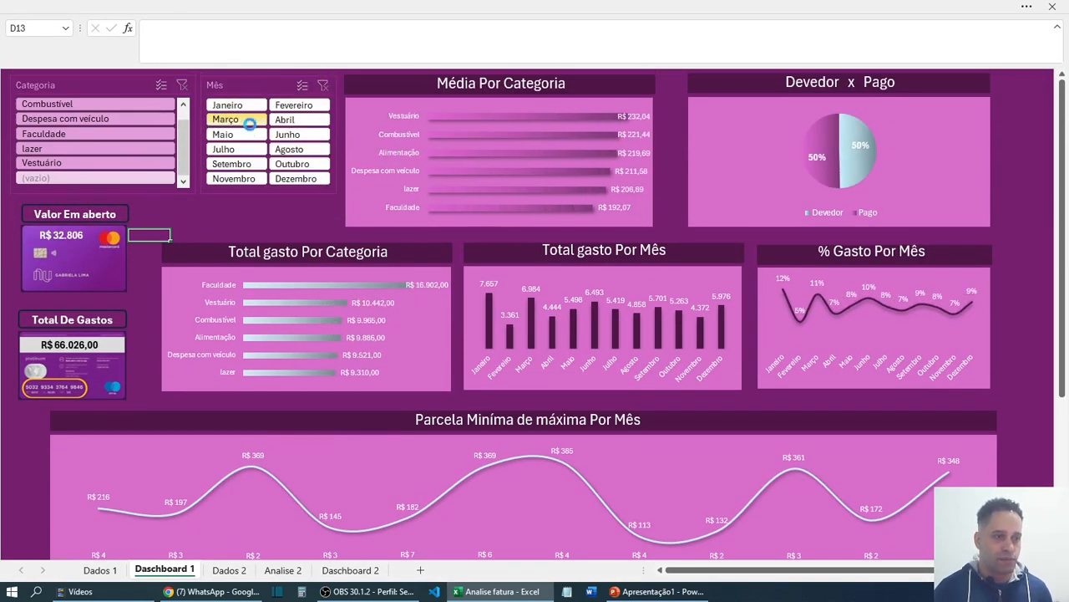
left_click(238, 149)
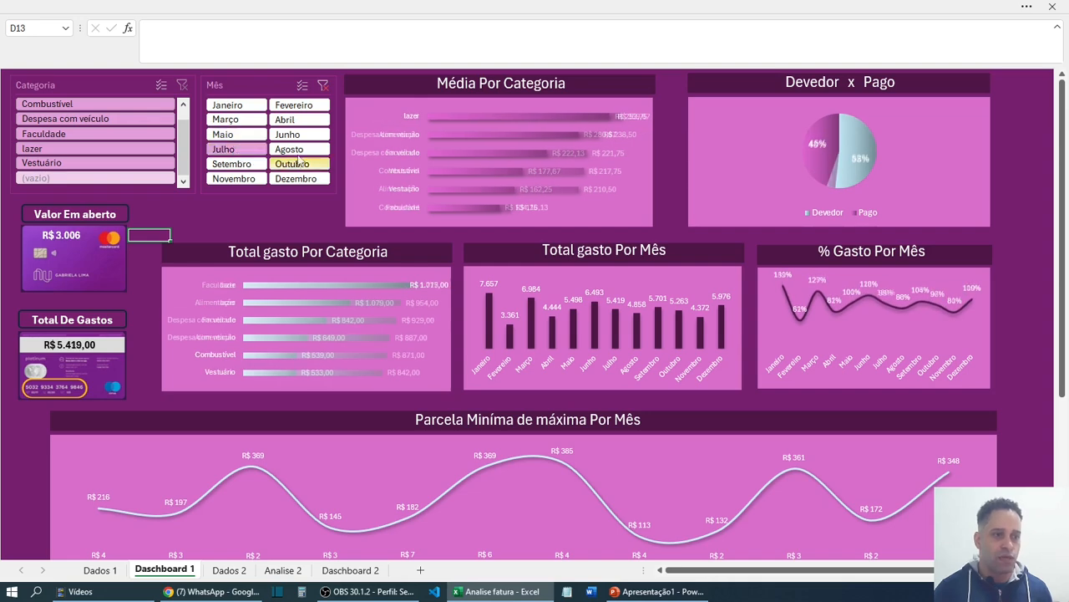
left_click(289, 149)
left_click(293, 163)
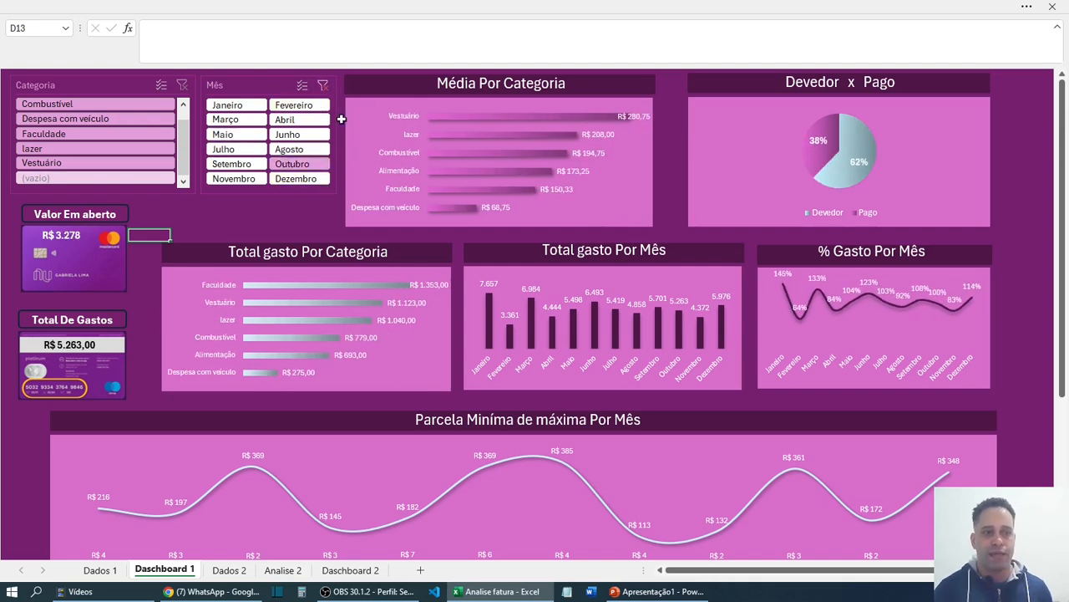
- Filter the dashboard by Janeiro, Fevereiro and Março in turn, and clear the Mês slicer filter
left_click(232, 110)
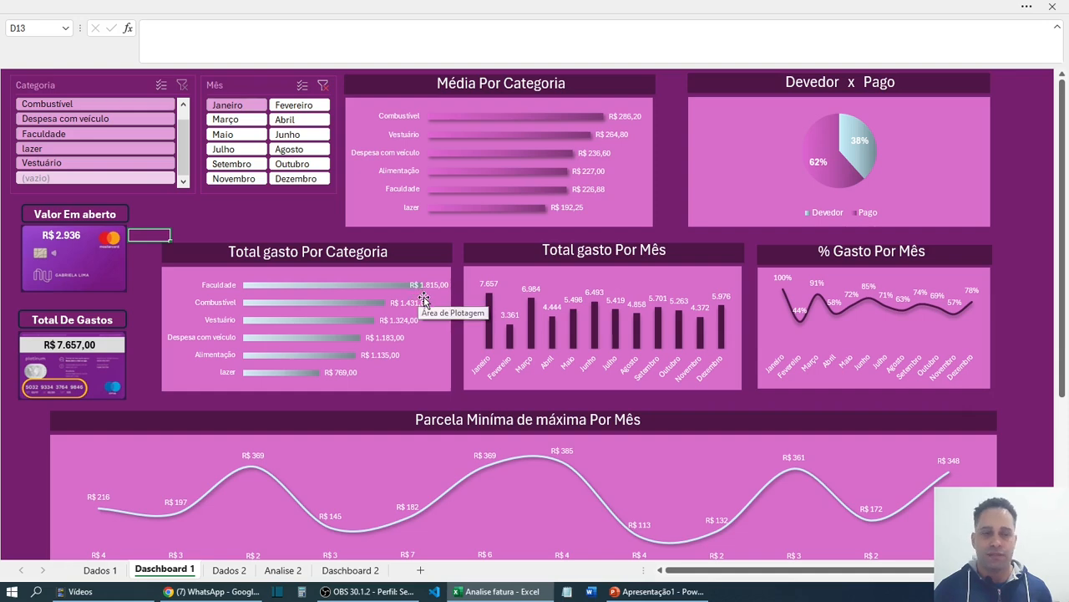
left_click(297, 110)
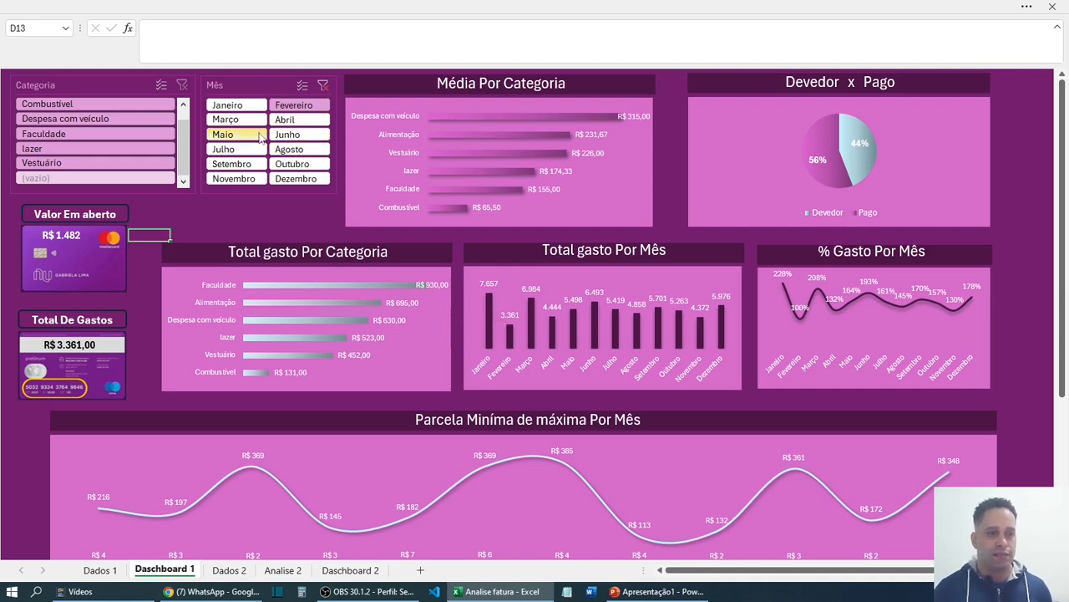
left_click(236, 119)
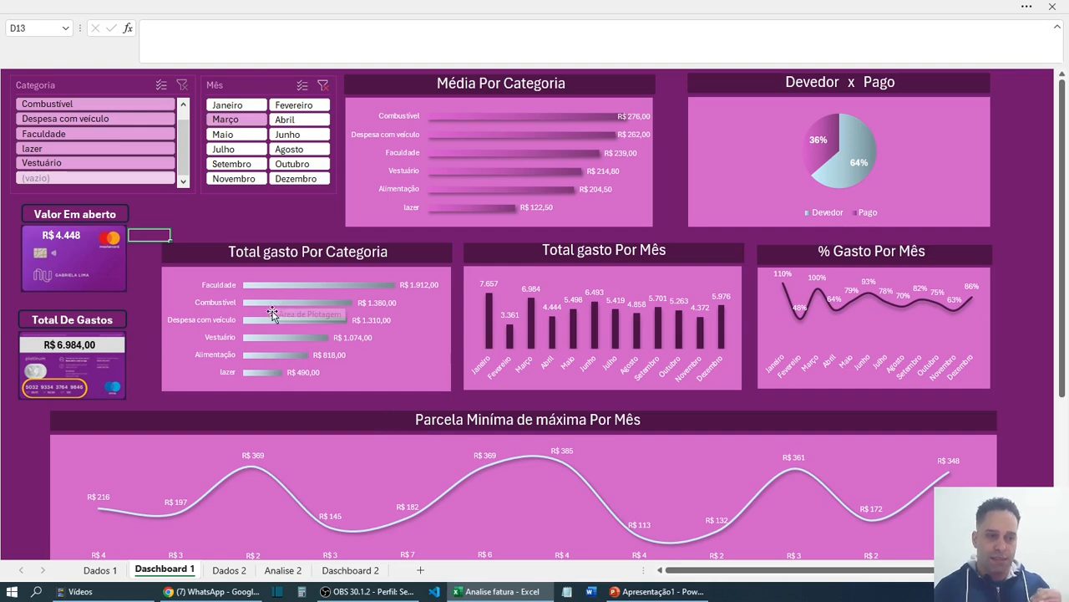
scroll(326, 352, "down", 2)
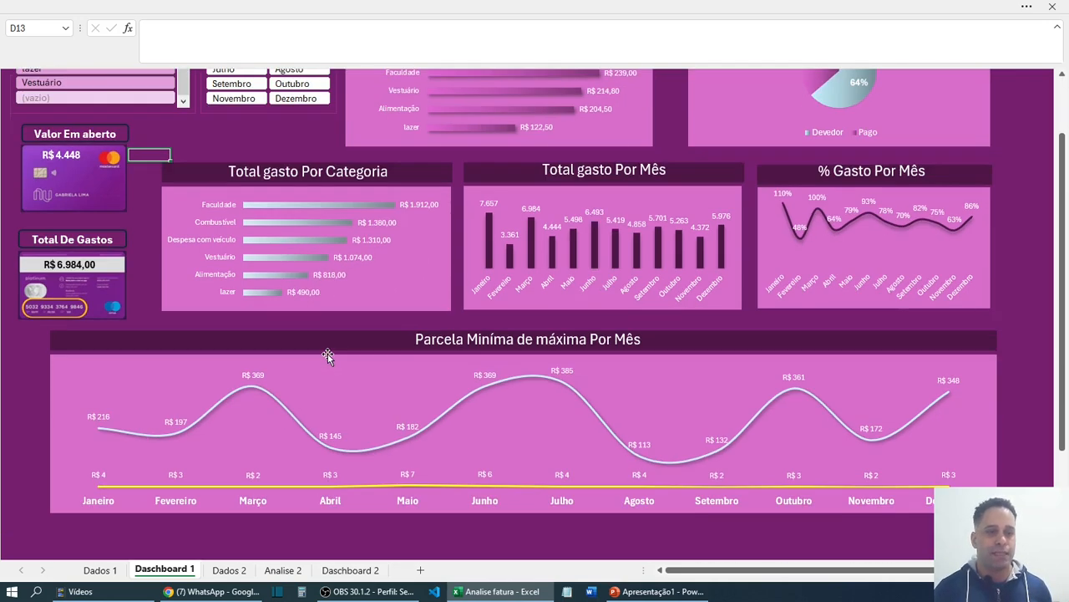
scroll(328, 353, "up", 2)
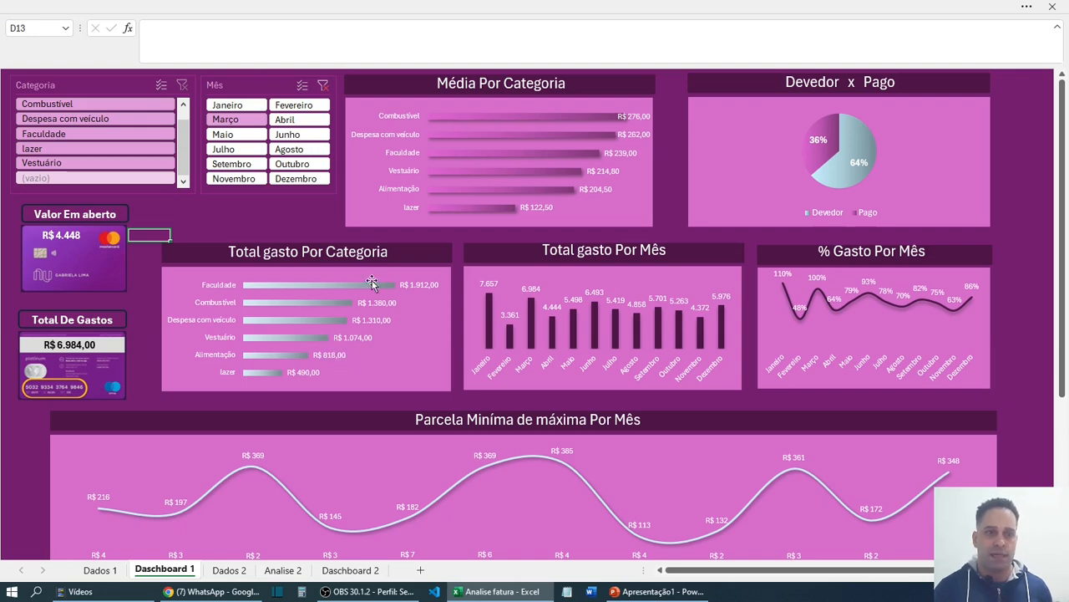
left_click(323, 86)
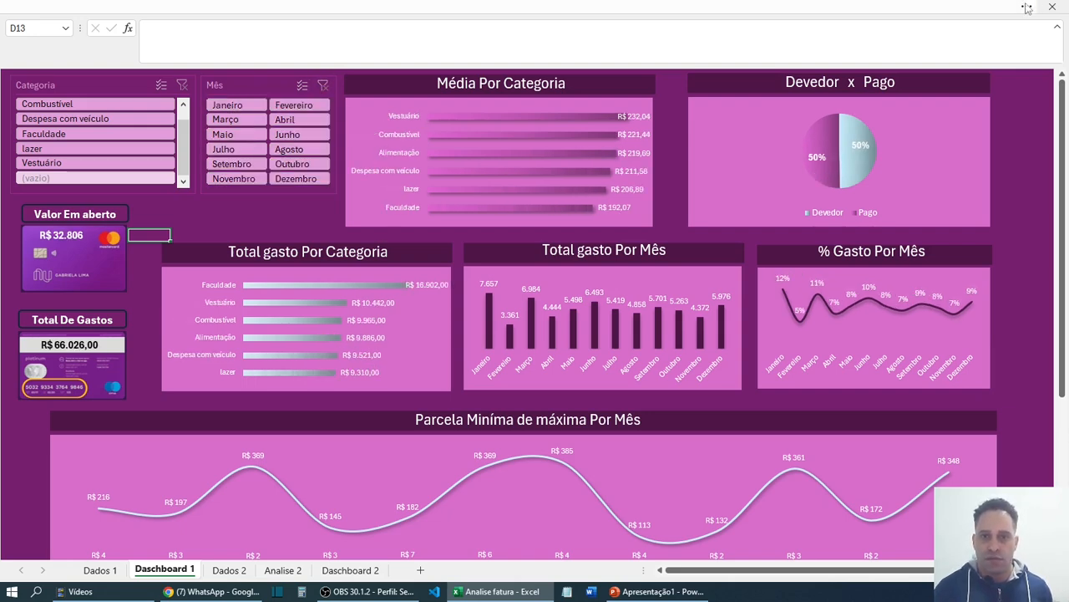
- Leave full-screen mode and set the ribbon to always show
left_click(1027, 9)
left_click(1056, 112)
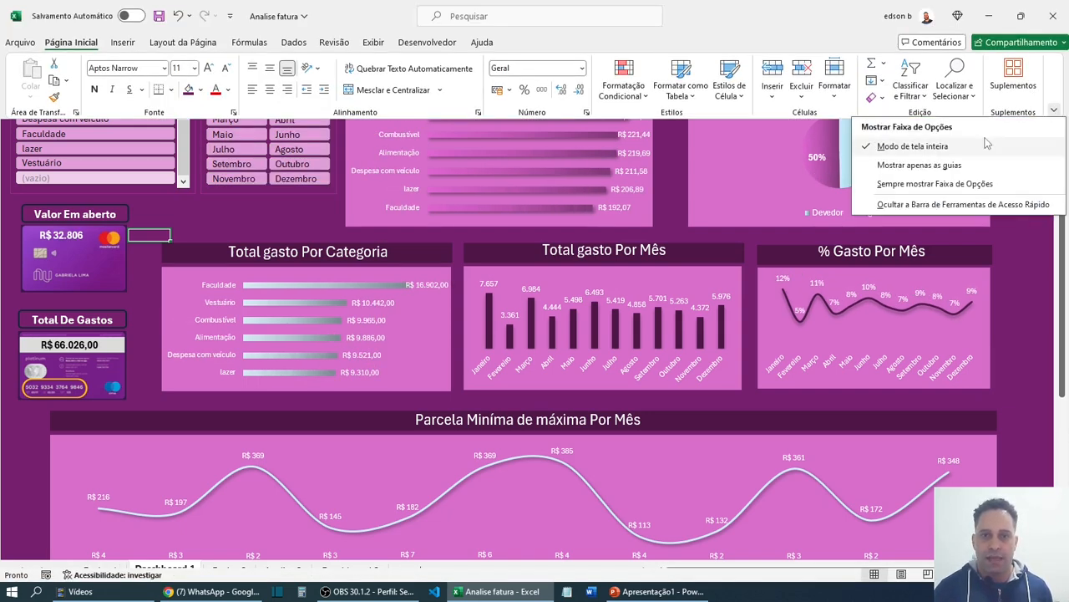
left_click(914, 181)
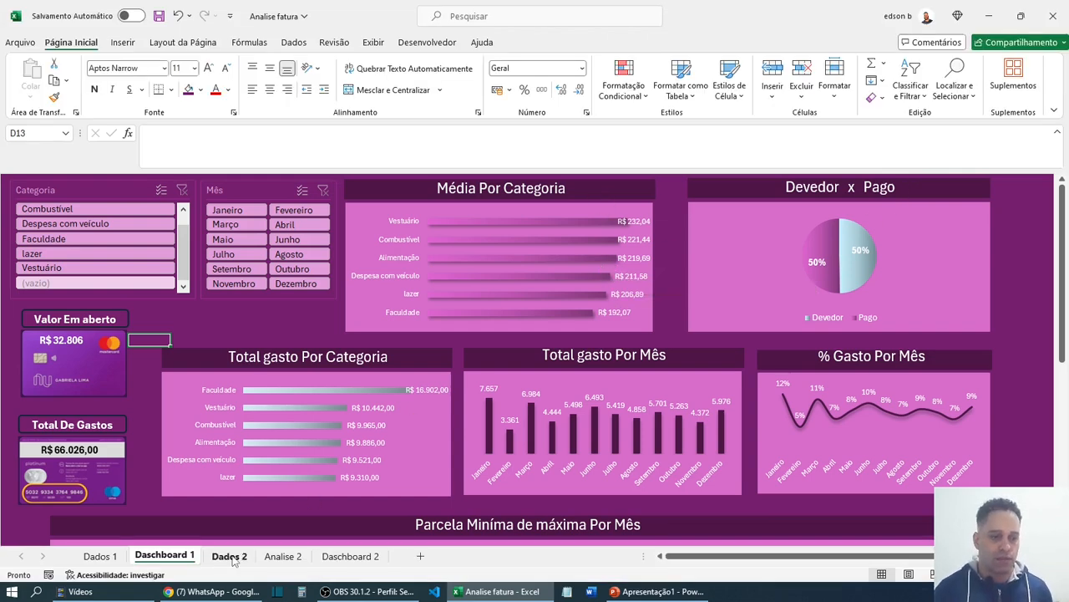
- Compare the charts on Daschboard 1 with the pivot tables and charts already built on Analise 2
left_click(282, 556)
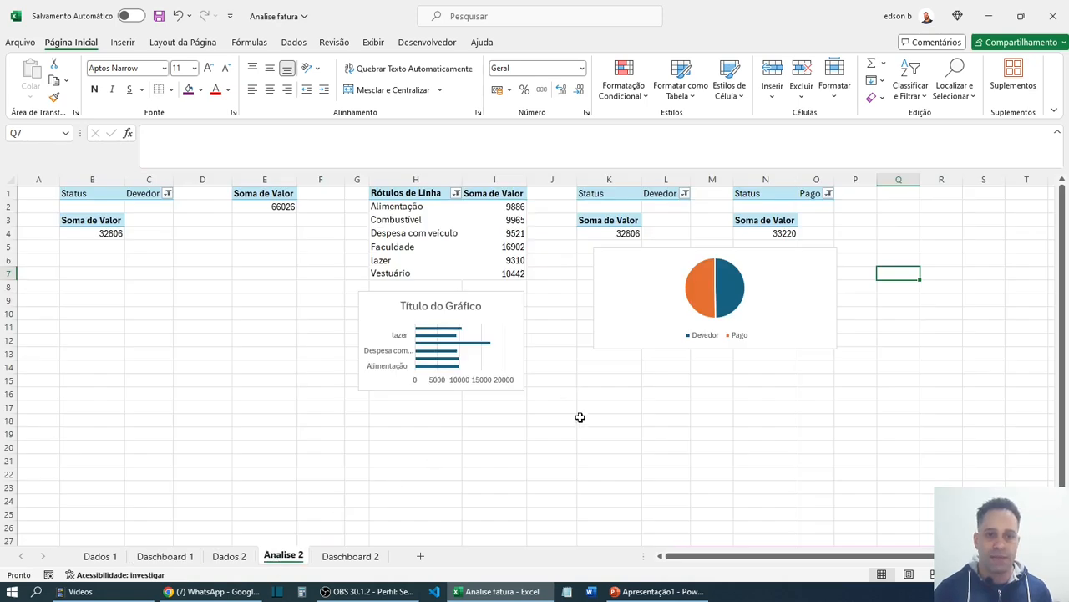
left_click(164, 556)
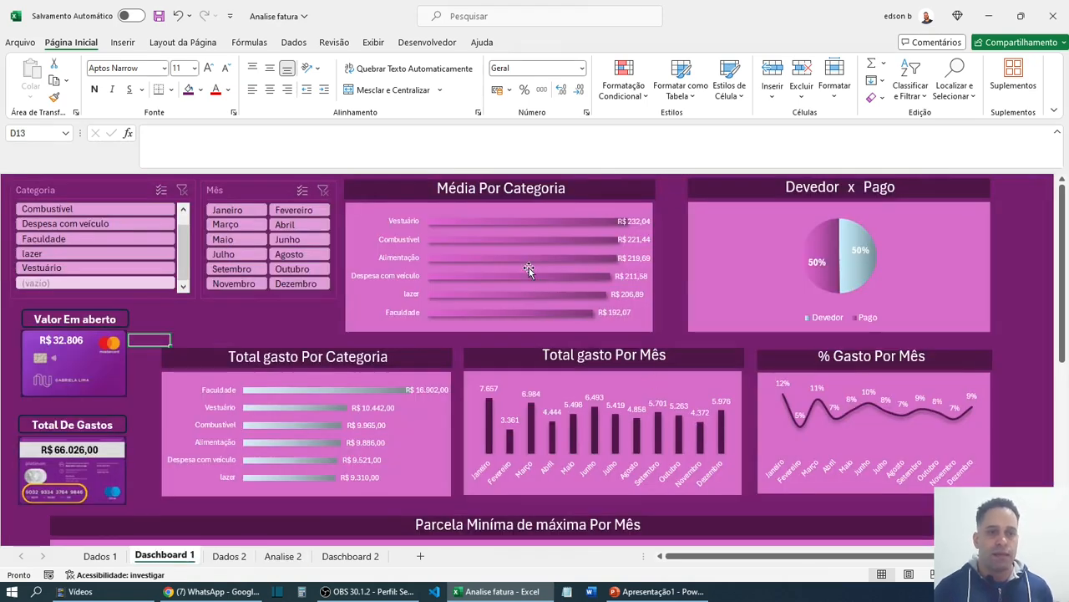
scroll(334, 344, "down", 2)
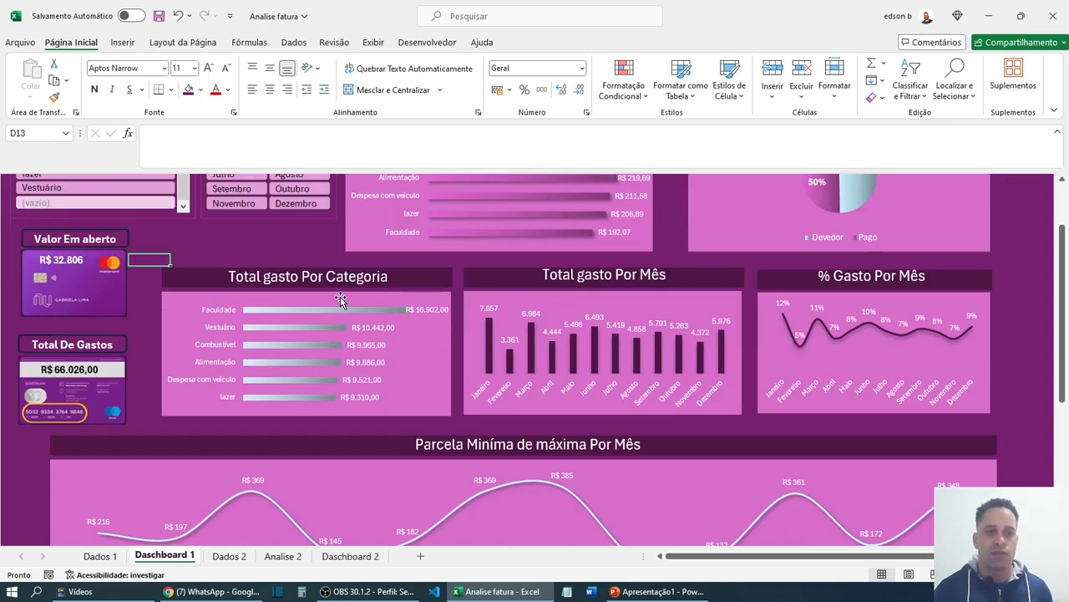
scroll(340, 299, "up", 2)
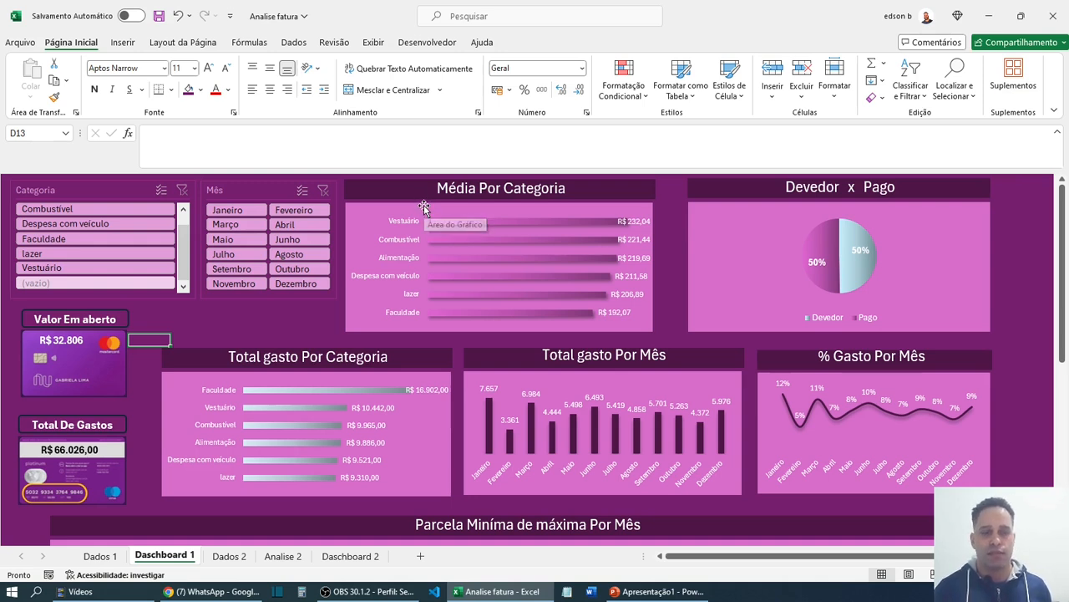
scroll(312, 409, "down", 1)
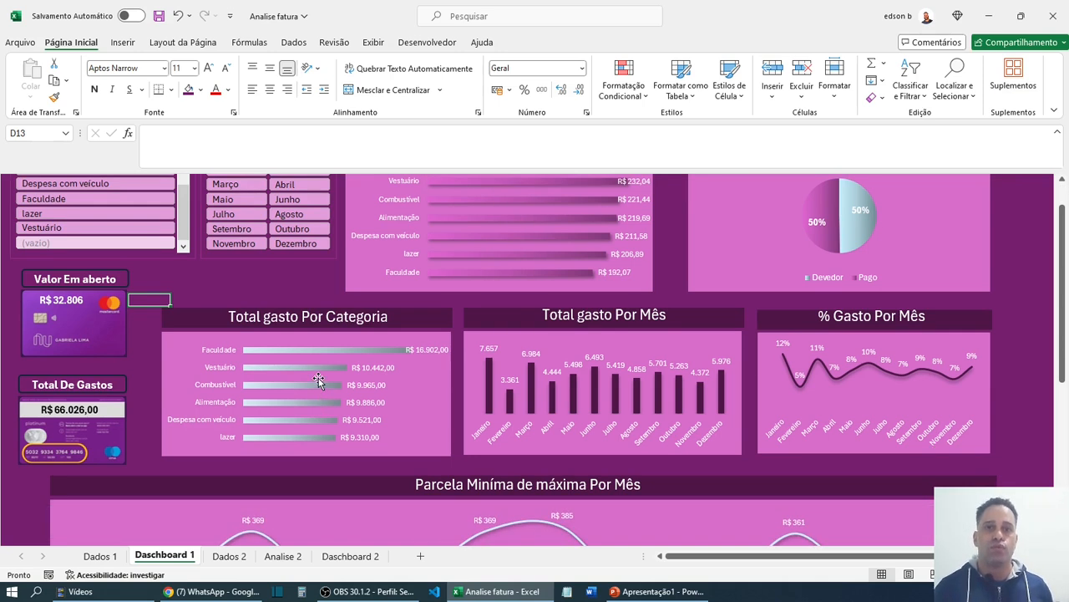
left_click(284, 557)
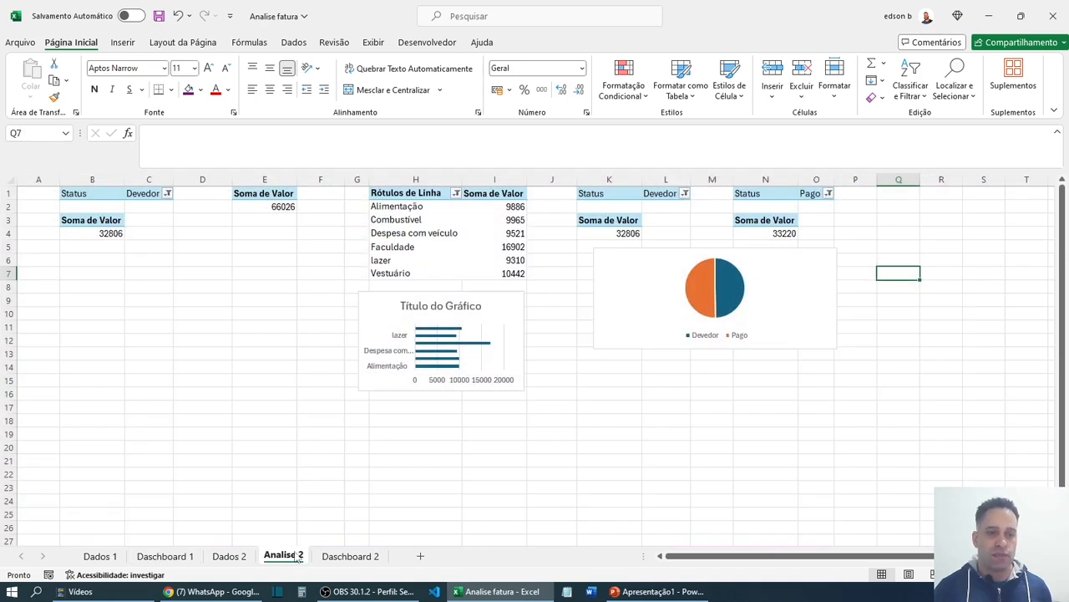
- Examine the category labels in H2:H7 and their summed values in I2:I7 of the category pivot table
left_click(474, 461)
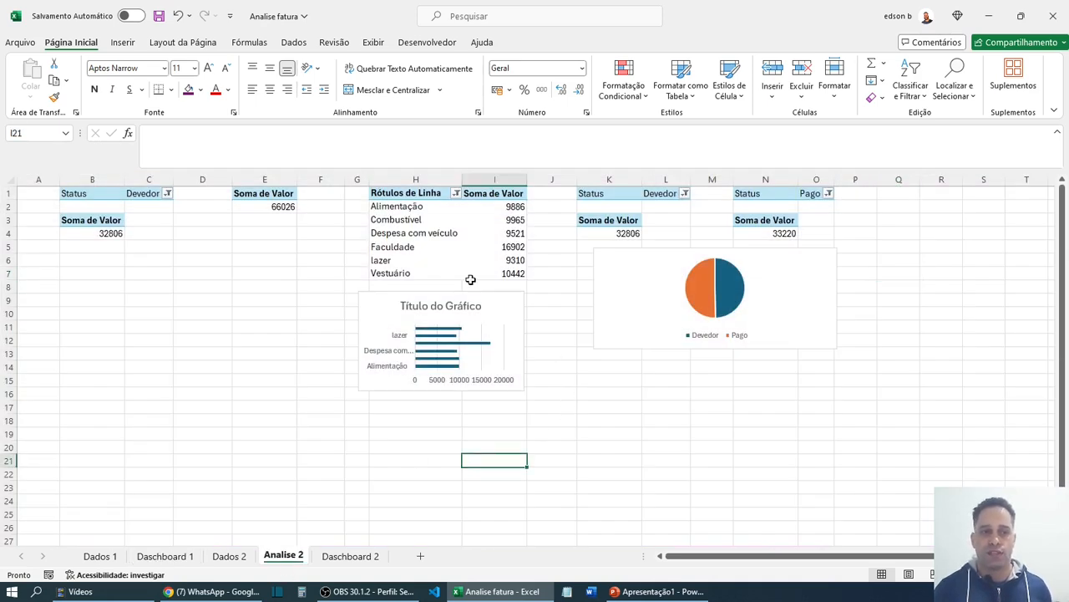
left_click_drag(390, 194, 492, 269)
left_click(399, 207)
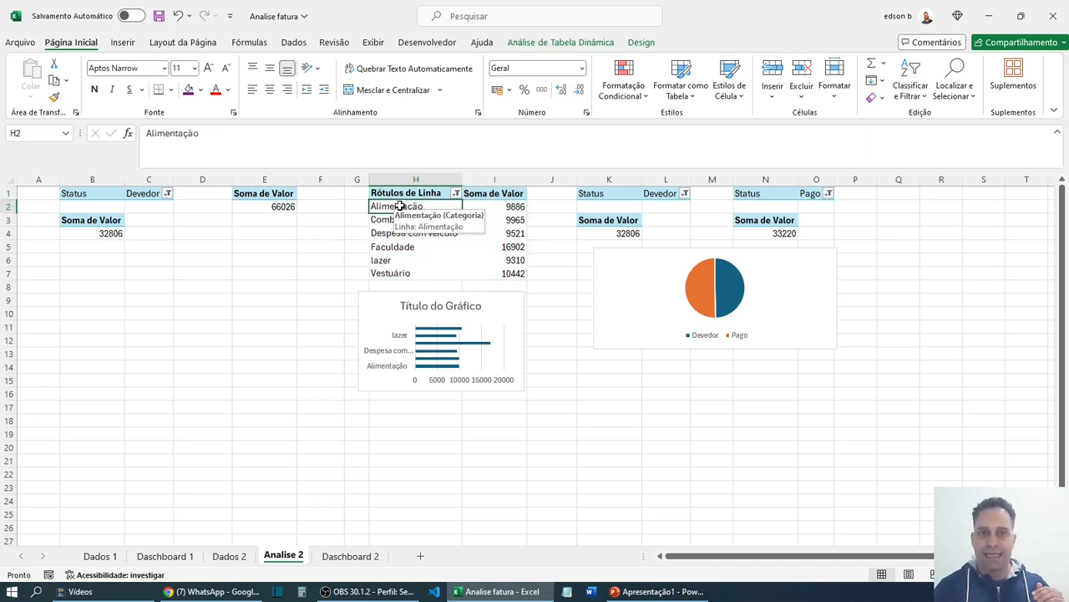
left_click_drag(399, 206, 402, 269)
left_click_drag(498, 208, 504, 269)
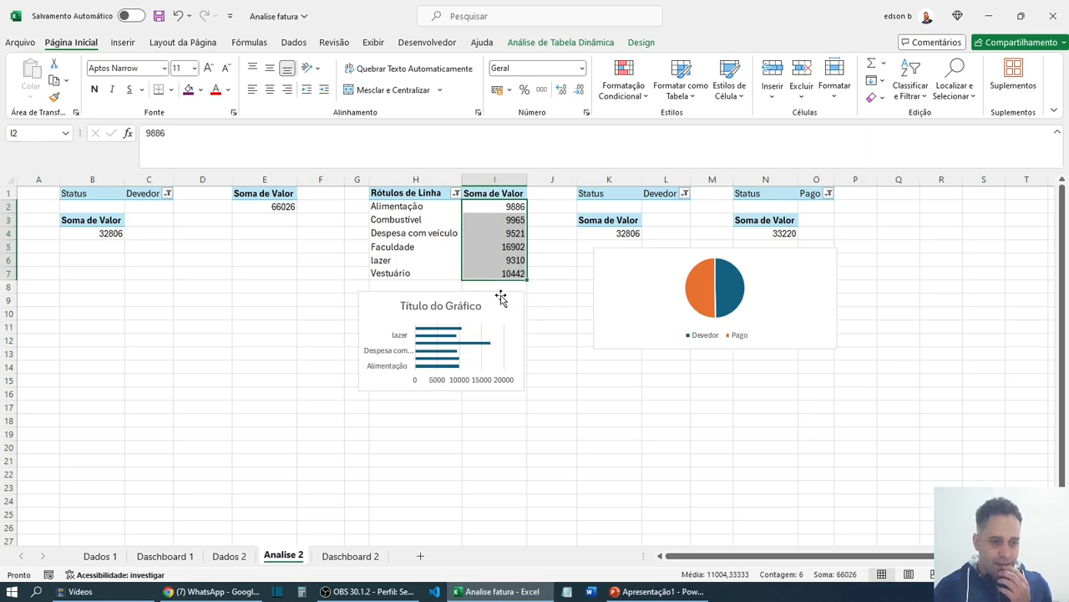
- Check the Dados 2 source table and the Média Por Categoria chart on Daschboard 1
left_click(171, 557)
left_click(229, 556)
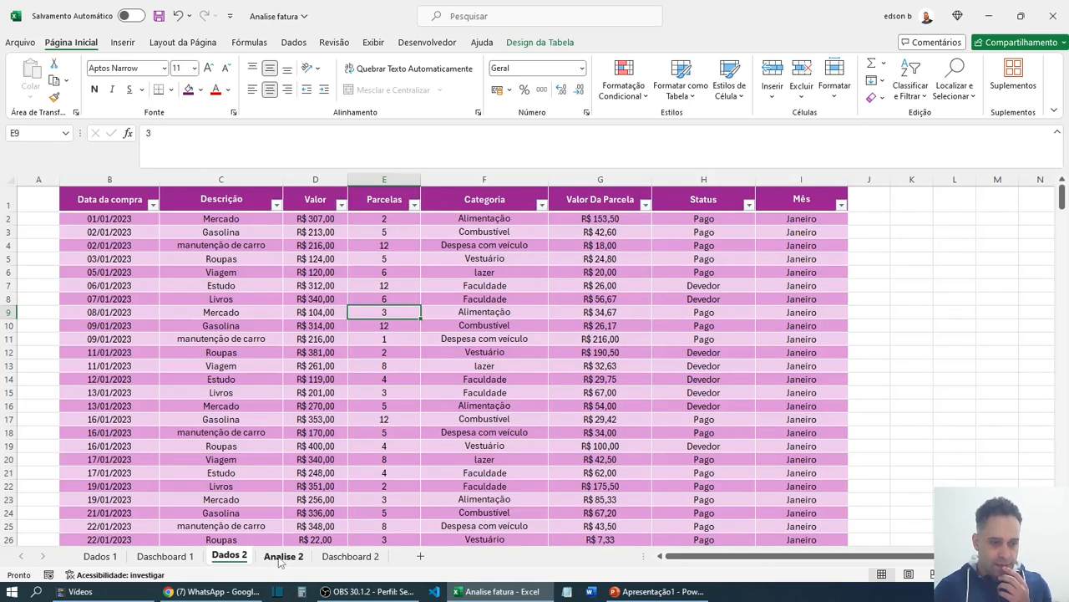
left_click(282, 557)
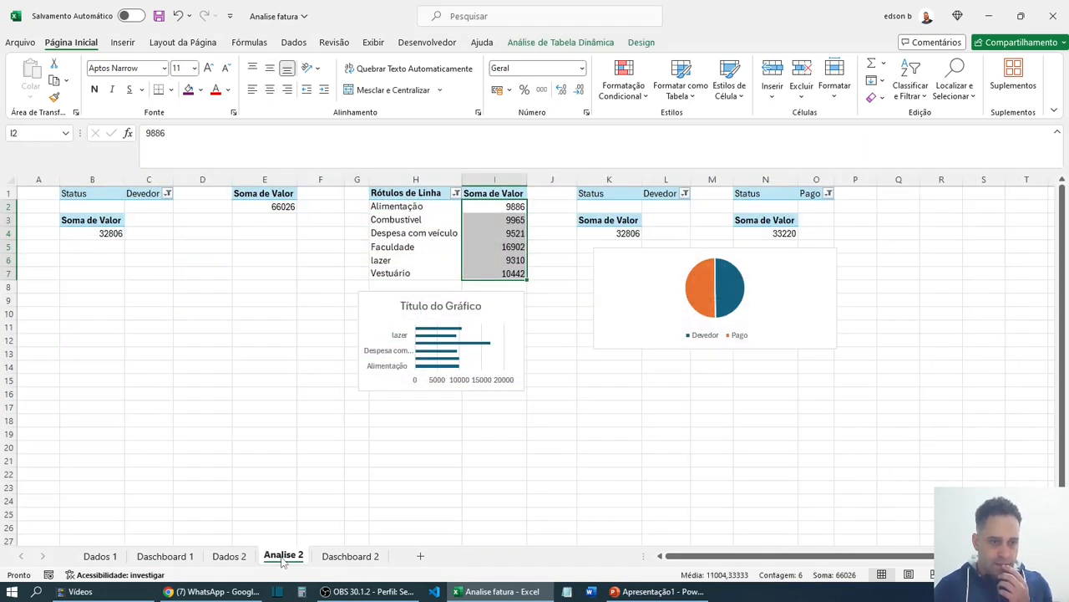
left_click(164, 557)
scroll(327, 443, "up", 1)
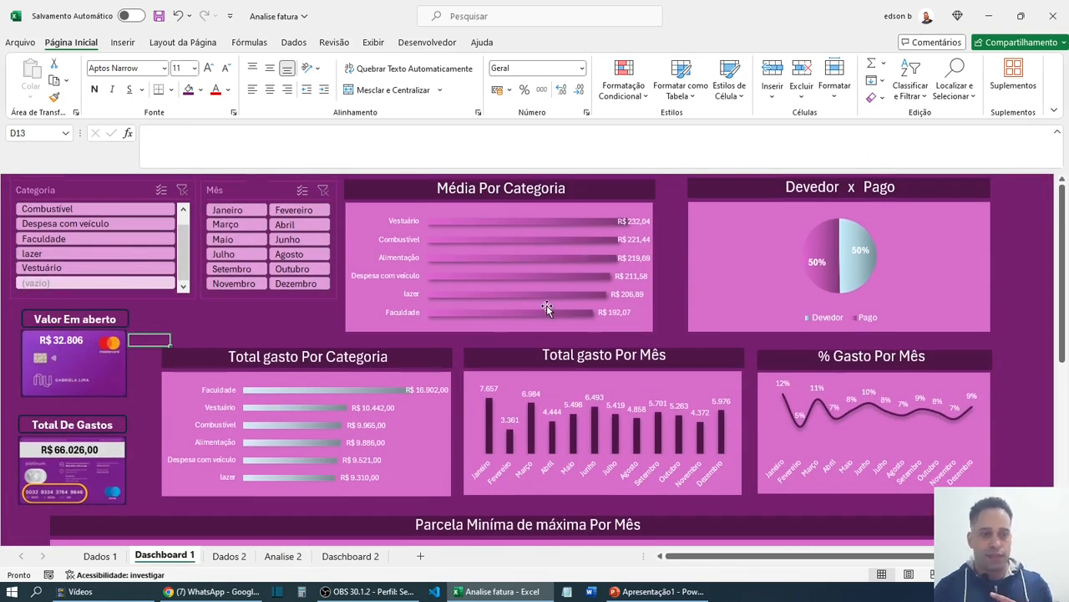
- On Analise 2, summarize the Valor field of the category pivot table in H1 by Média instead of Soma
left_click(268, 556)
left_click(442, 225)
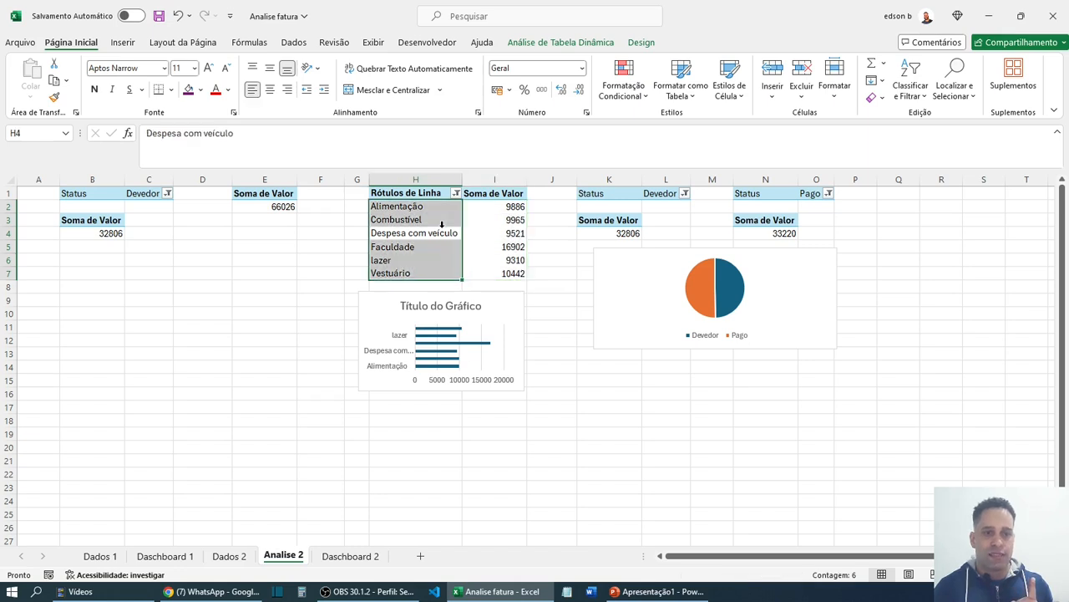
left_click(430, 193)
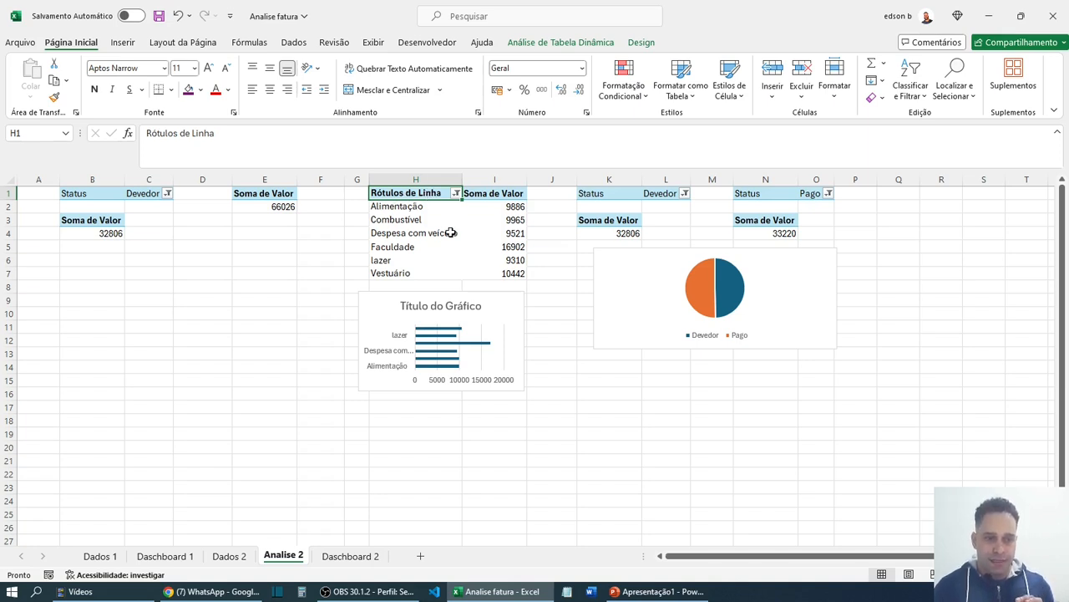
right_click(417, 195)
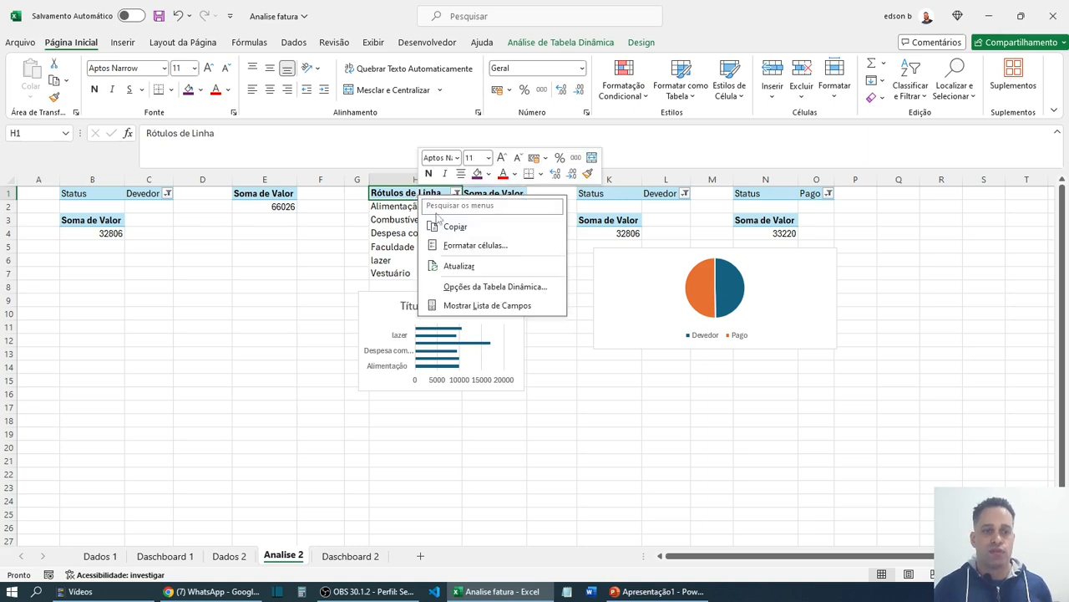
left_click(490, 306)
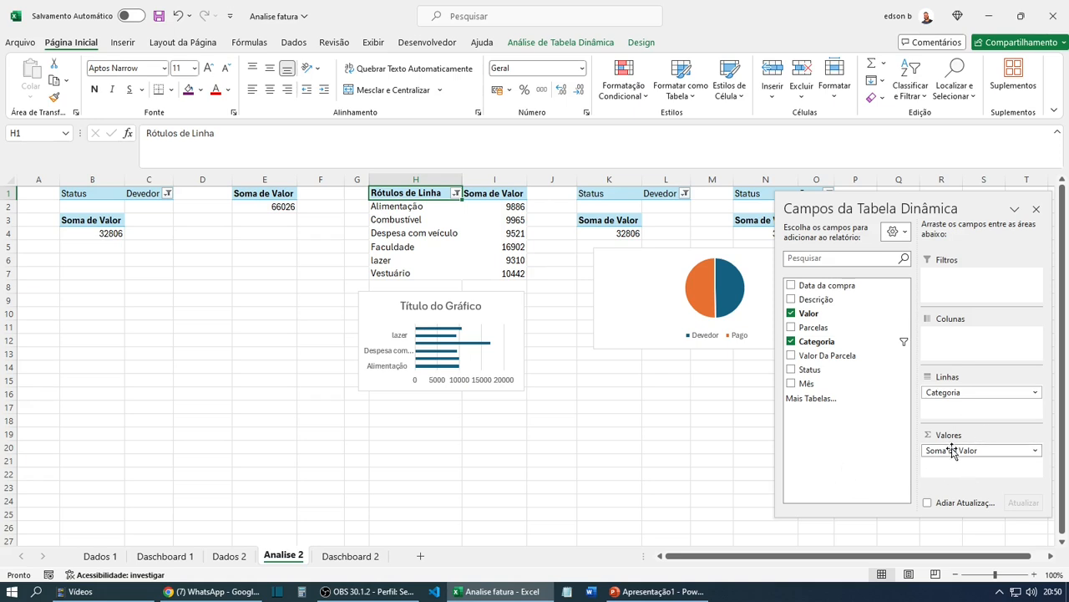
left_click(1033, 452)
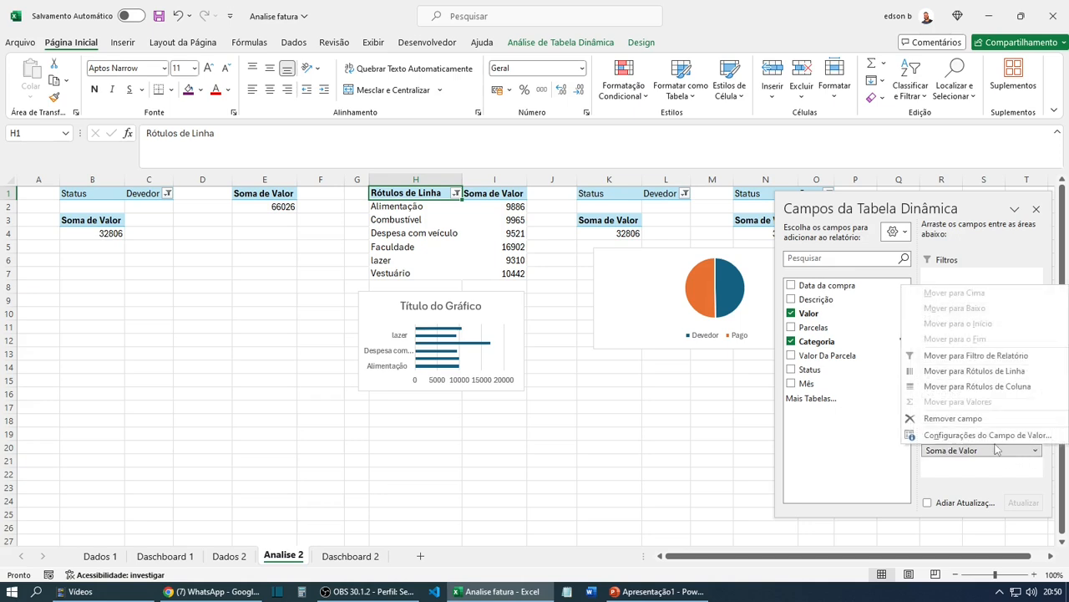
left_click(1009, 435)
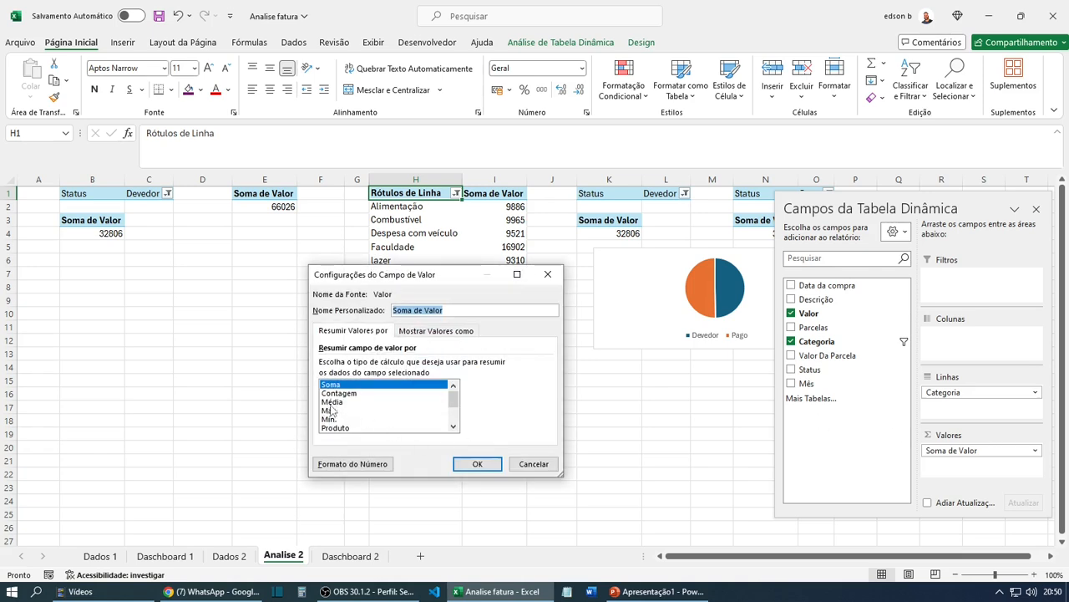
left_click(335, 402)
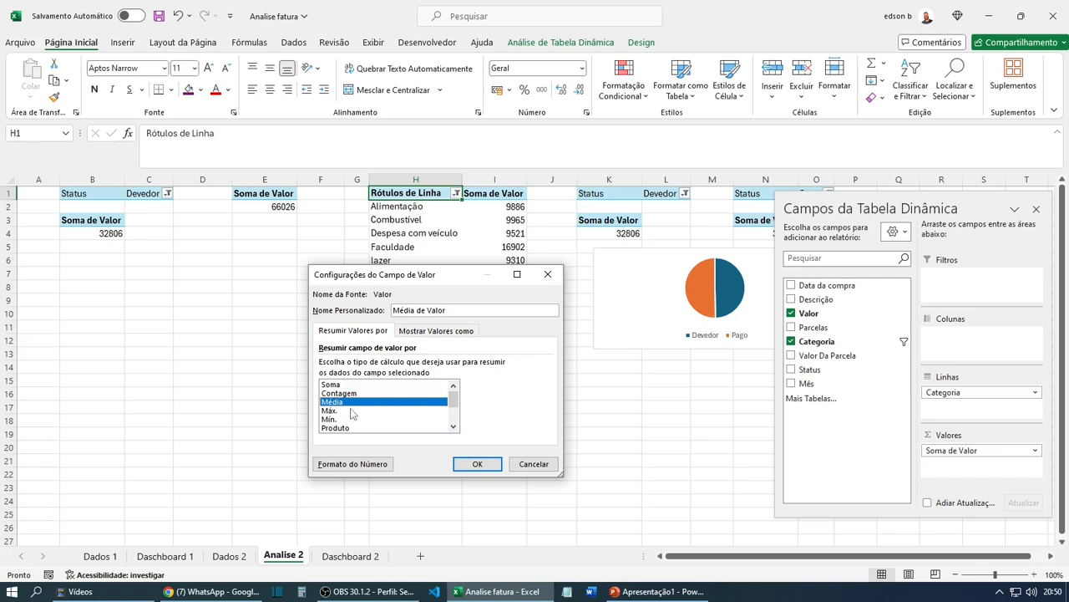
left_click(477, 464)
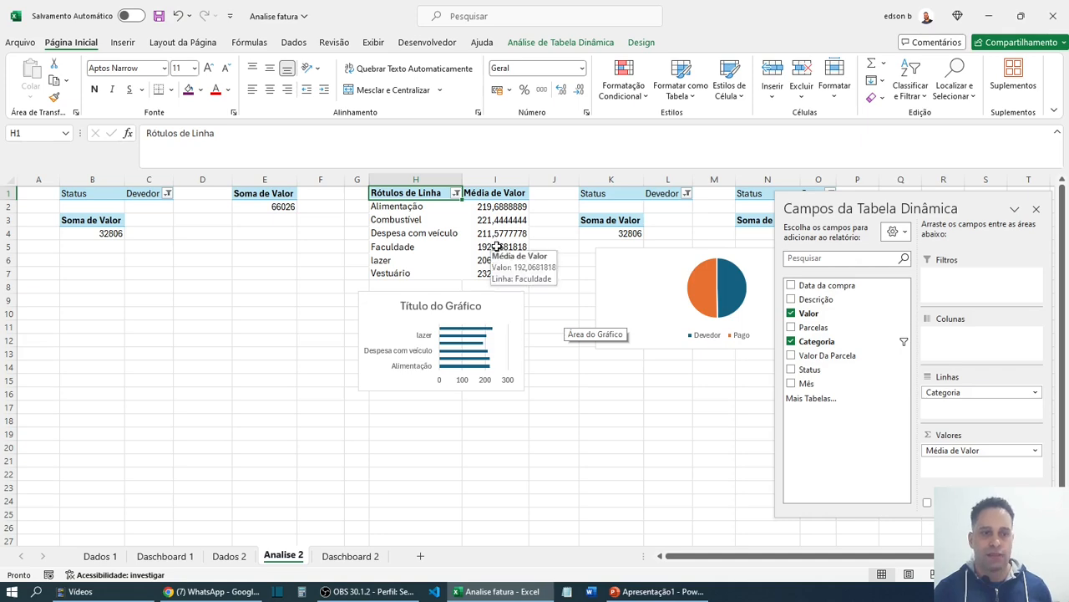
- Format the category averages in I2:I7 to one decimal place, after checking the Média Por Categoria chart on Daschboard 1
left_click(161, 557)
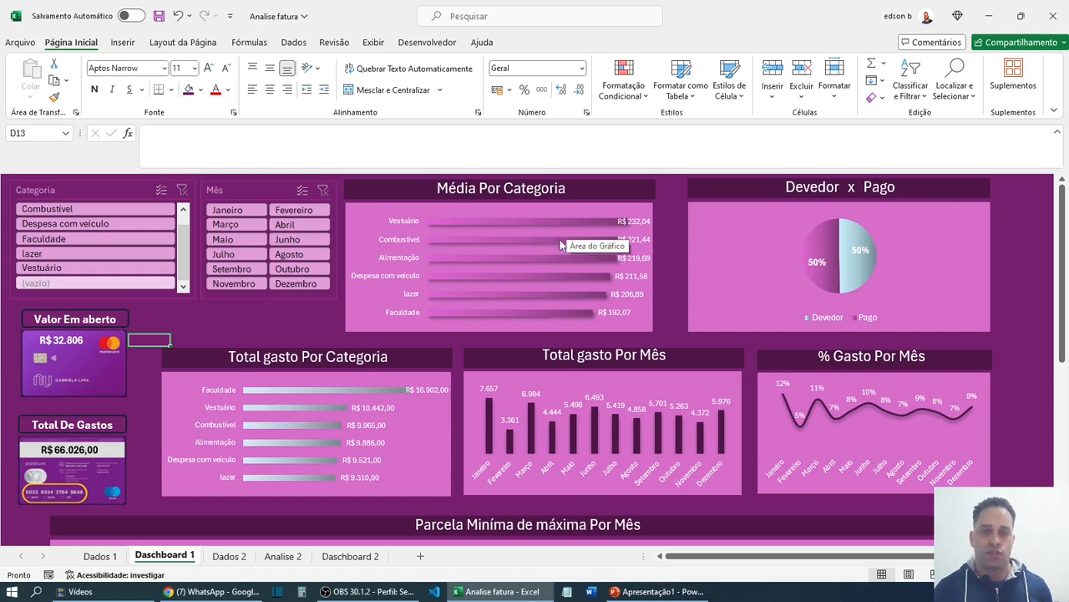
left_click(283, 555)
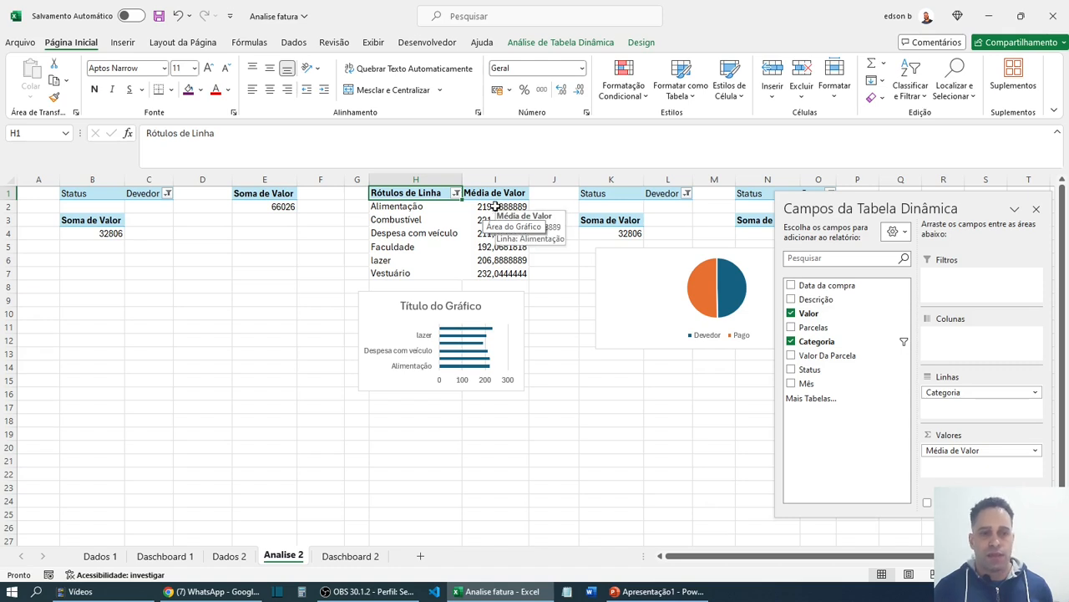
left_click_drag(497, 208, 502, 272)
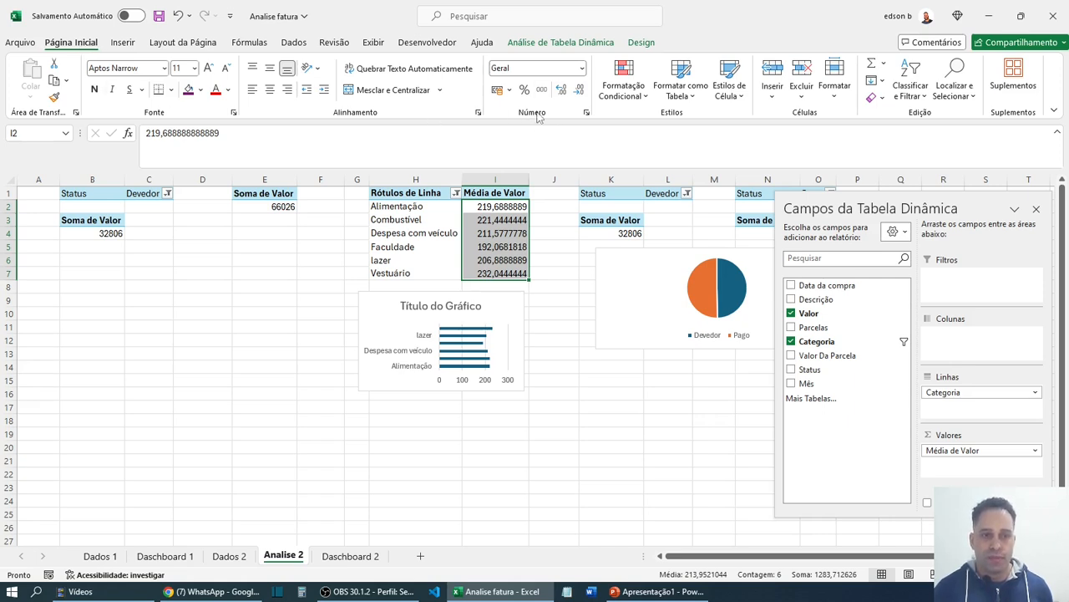
left_click(579, 90)
left_click(579, 91)
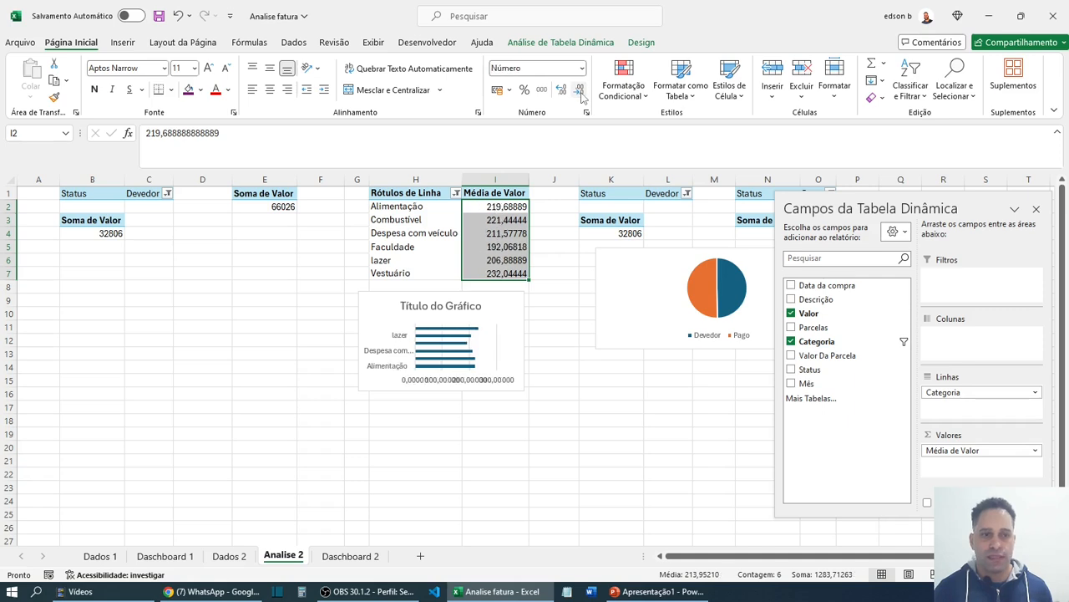
left_click(579, 91)
left_click(579, 90)
left_click(579, 91)
left_click(579, 90)
left_click(579, 91)
left_click(579, 90)
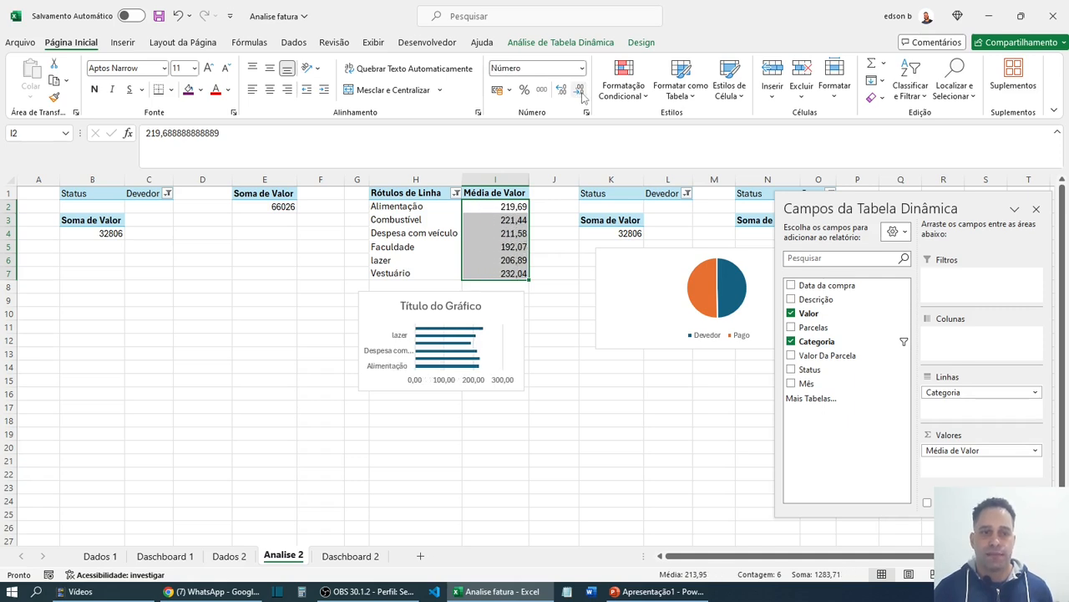
left_click(581, 92)
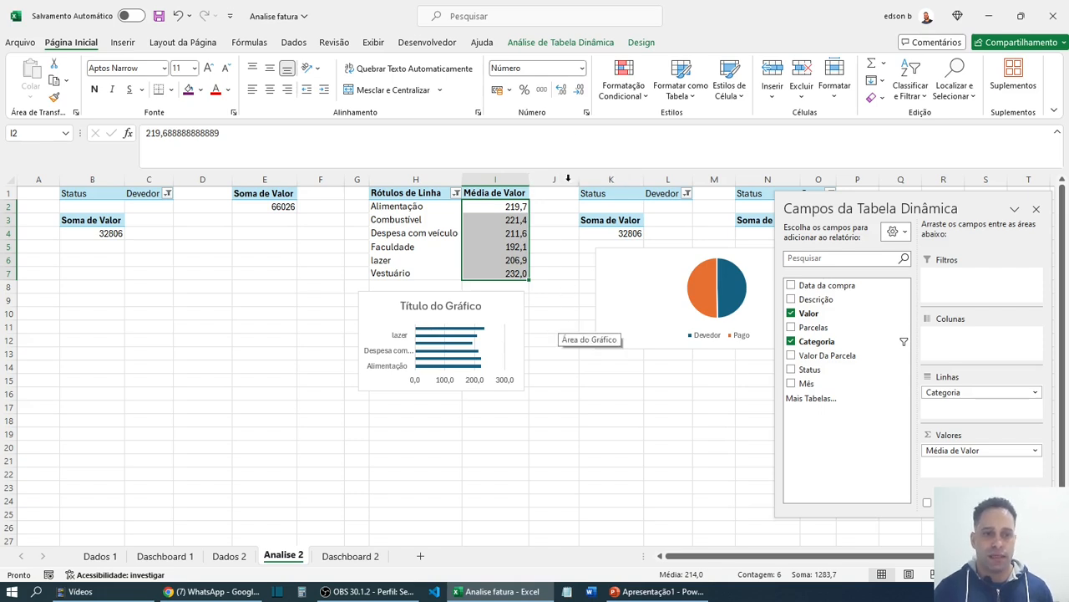
left_click(577, 298)
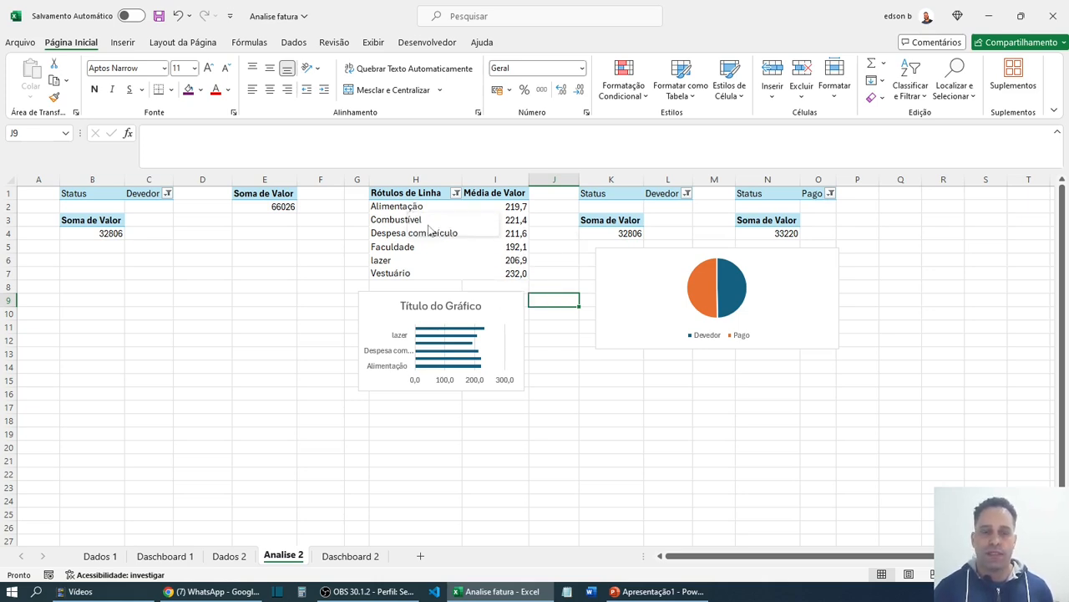
- Insert a pivot table from Tabela3 on Dados 2, placed in cell Q1 of the existing Analise 2 sheet
left_click(231, 560)
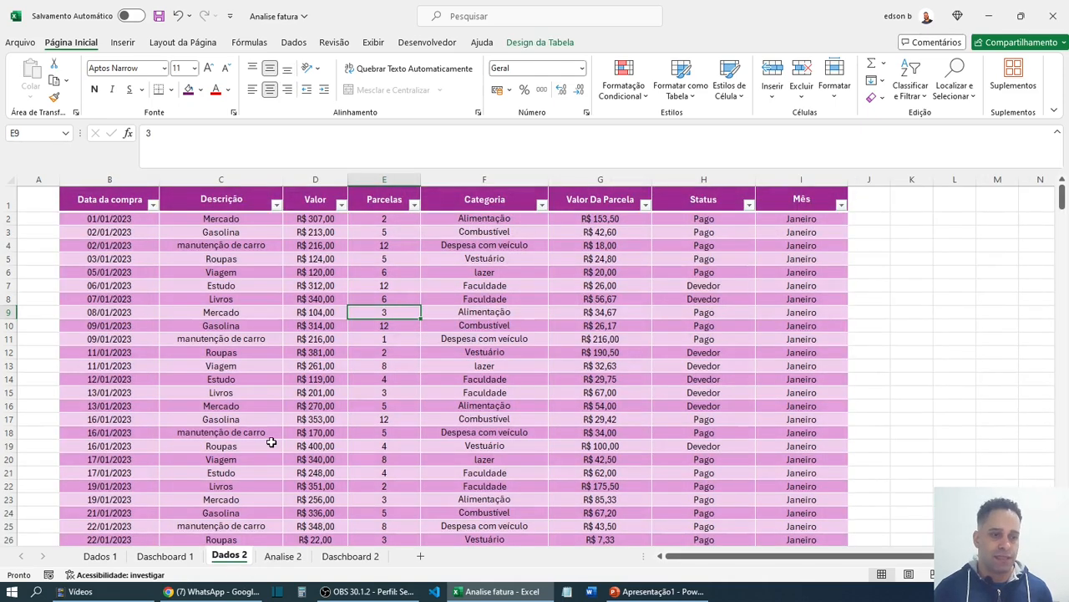
left_click(272, 443)
left_click(122, 42)
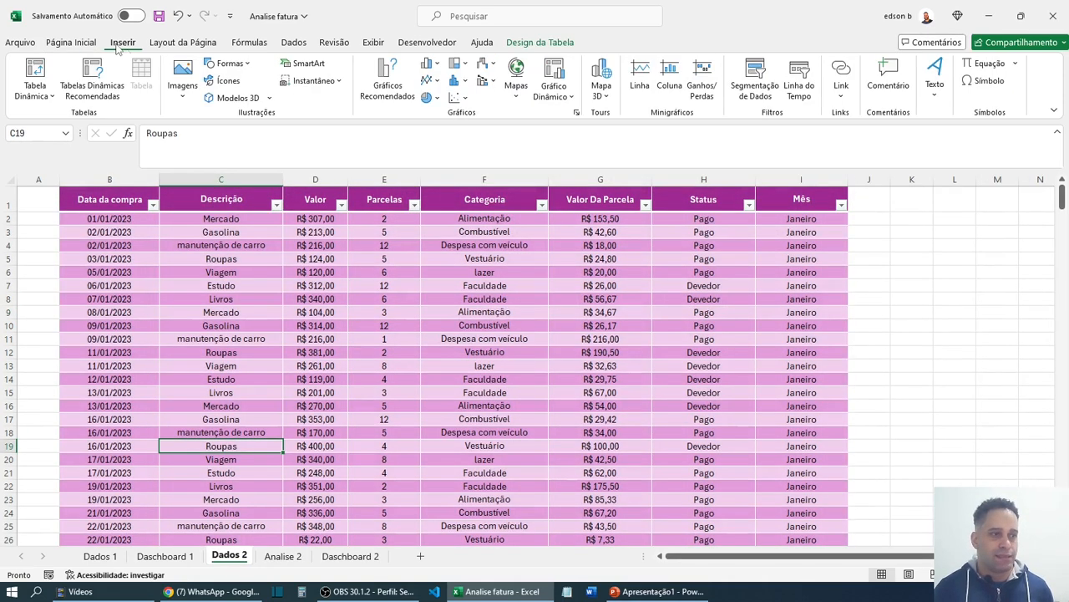
left_click(50, 95)
left_click(54, 119)
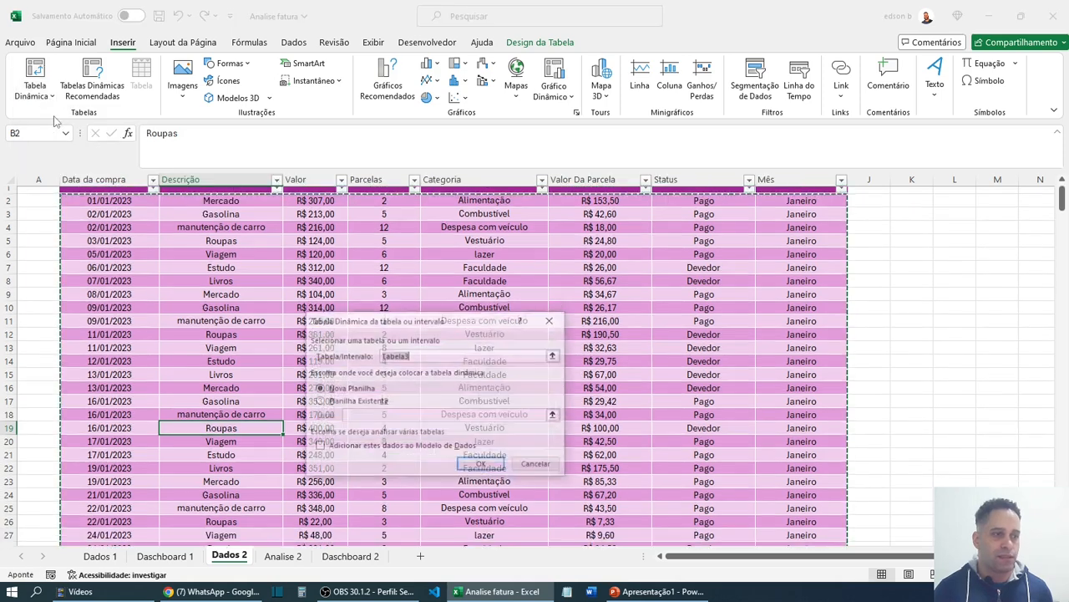
left_click(375, 404)
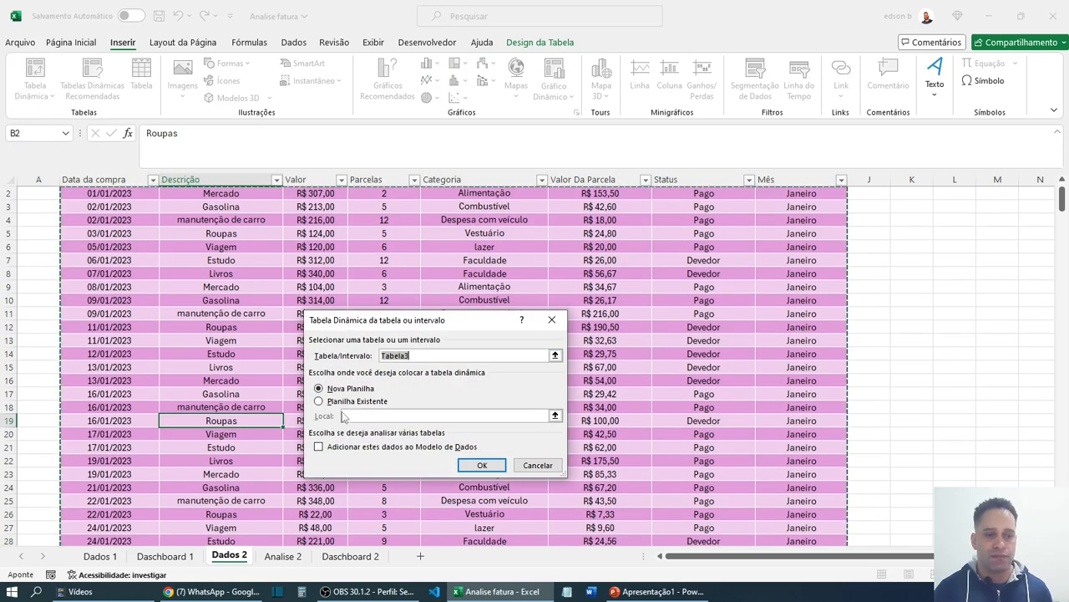
left_click(555, 415)
left_click(283, 556)
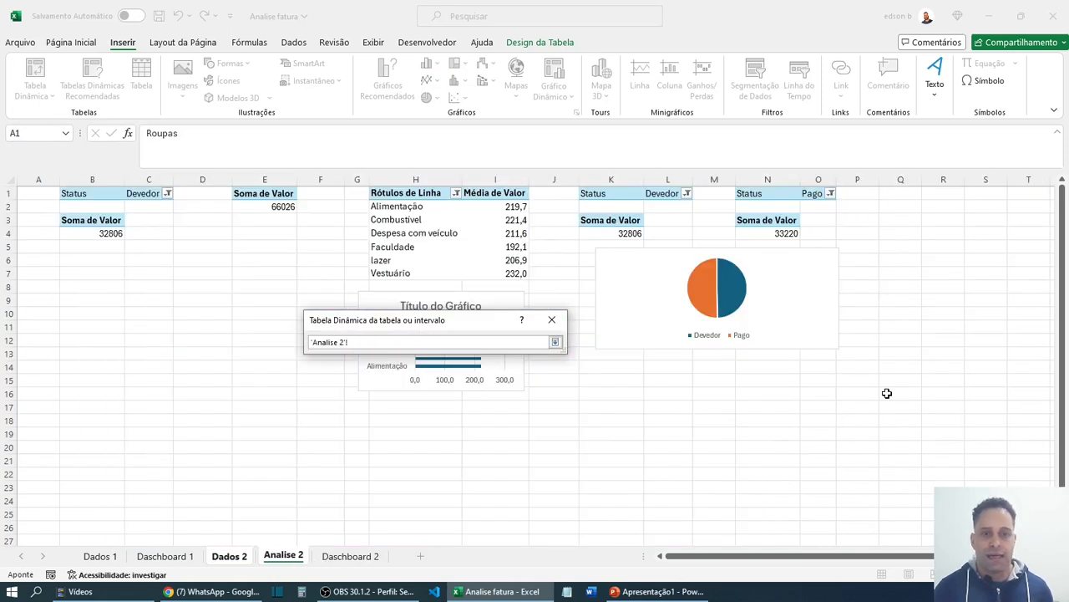
left_click_drag(827, 556, 842, 555)
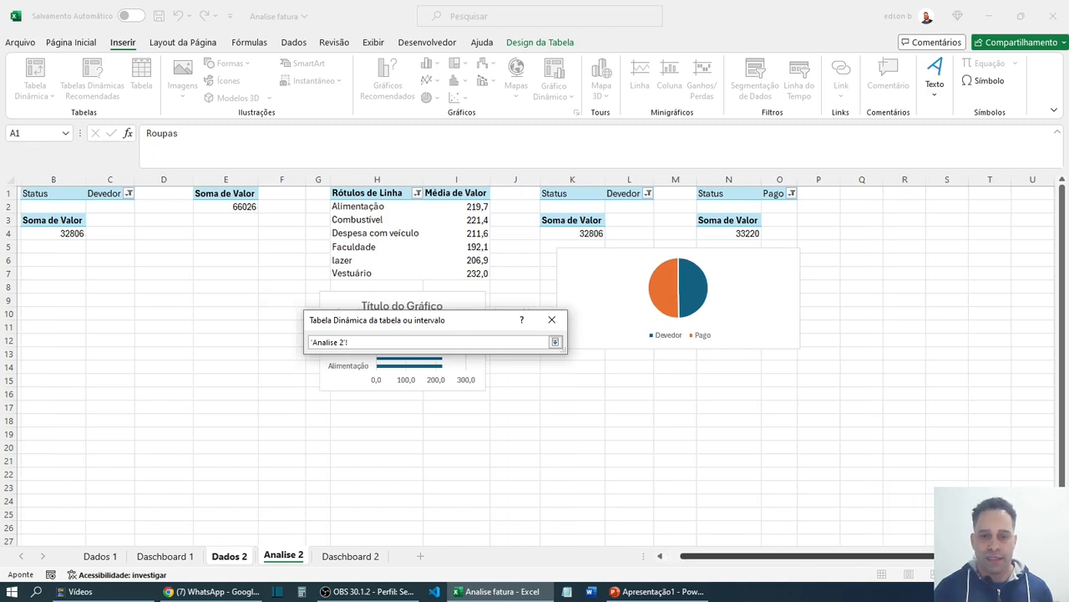
scroll(680, 219, "right", 3)
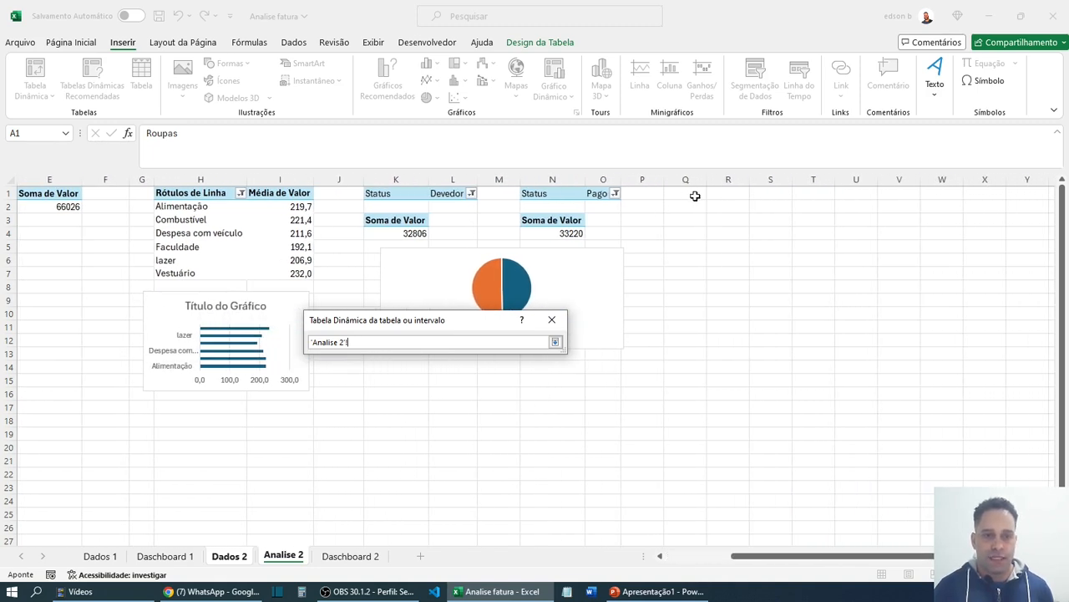
left_click(693, 193)
key("Return")
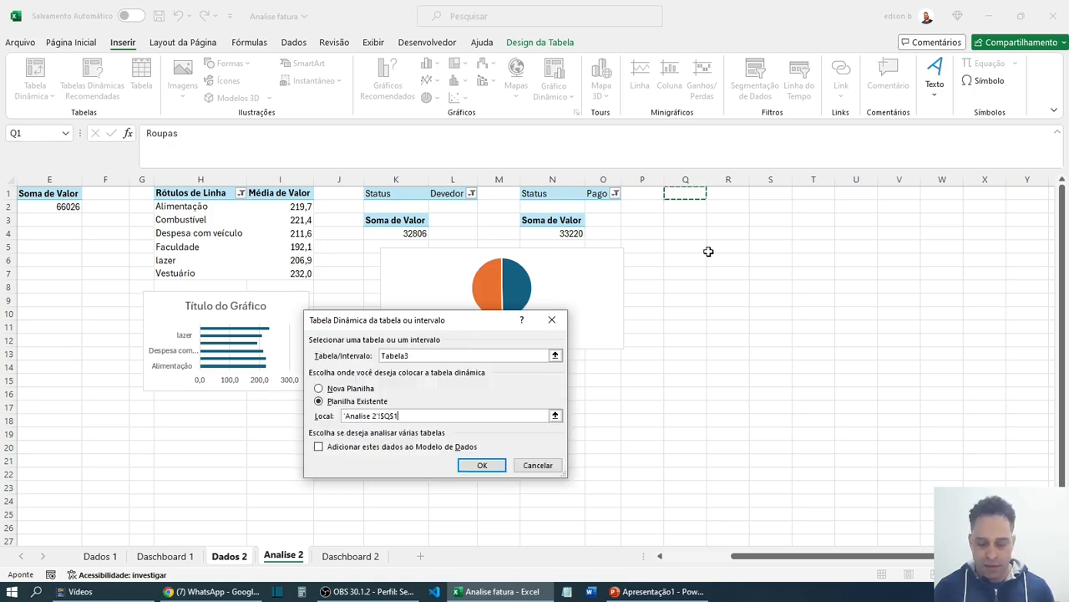
key("Return")
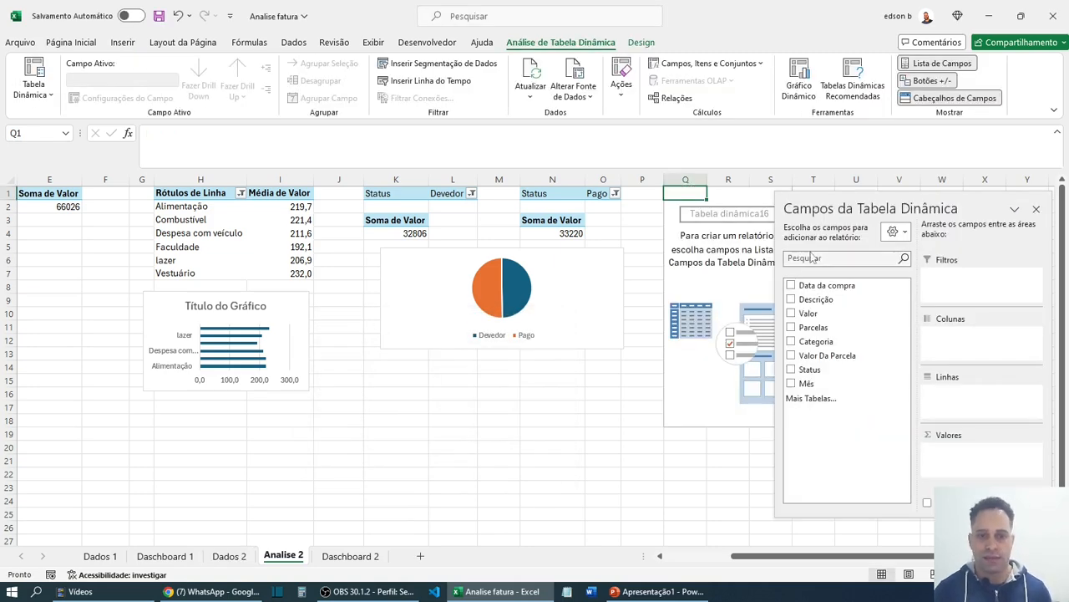
- Lay out the new pivot table with Categoria as rows and the sum of Valor as values, then close the field list
scroll(534, 368, "right", 5)
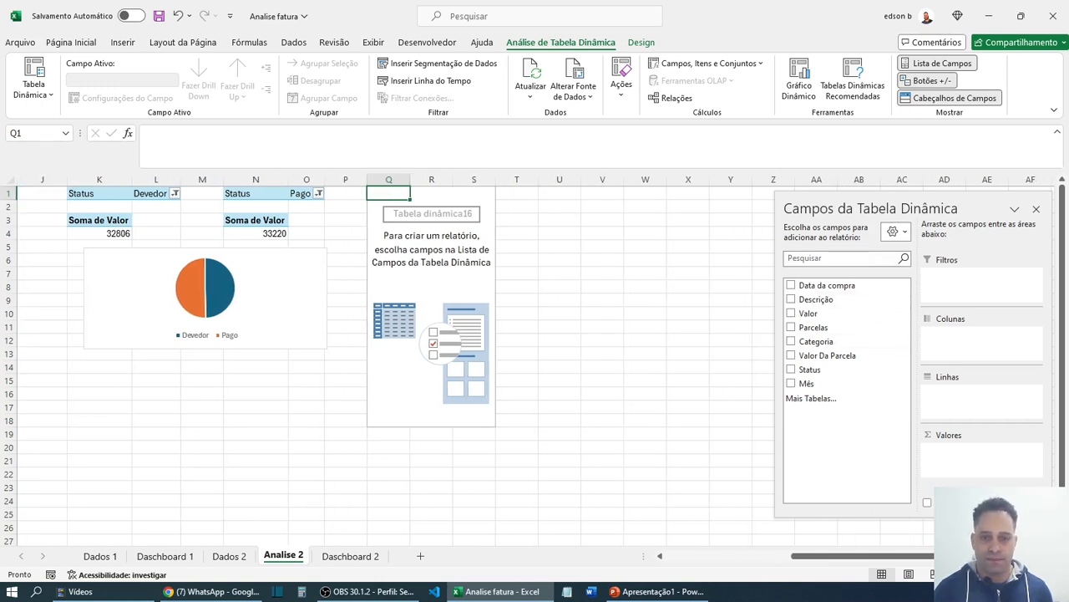
left_click(945, 518)
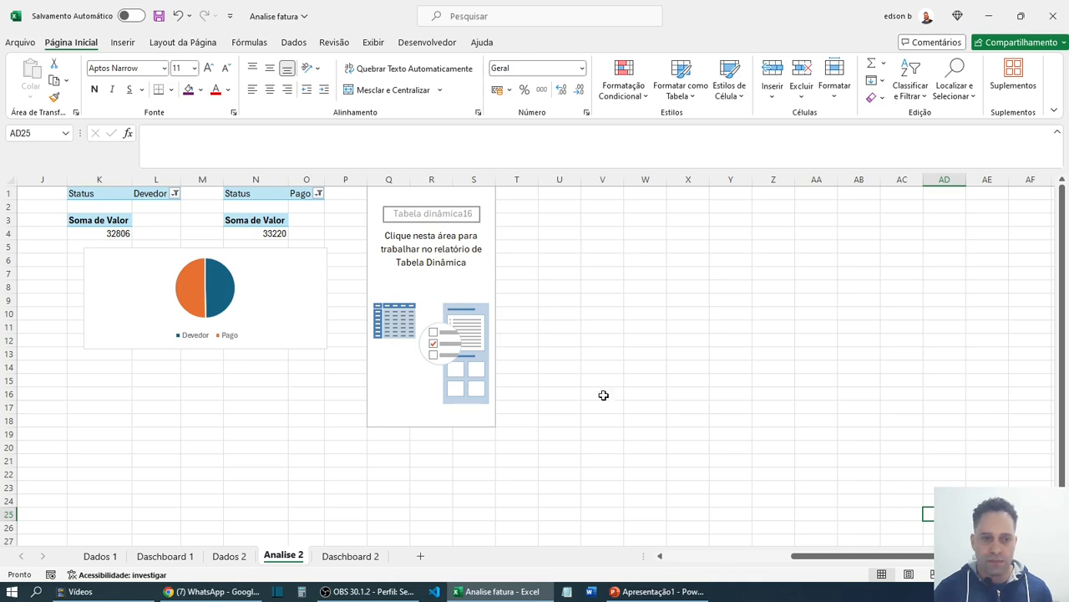
left_click(460, 193)
left_click_drag(886, 518, 897, 433)
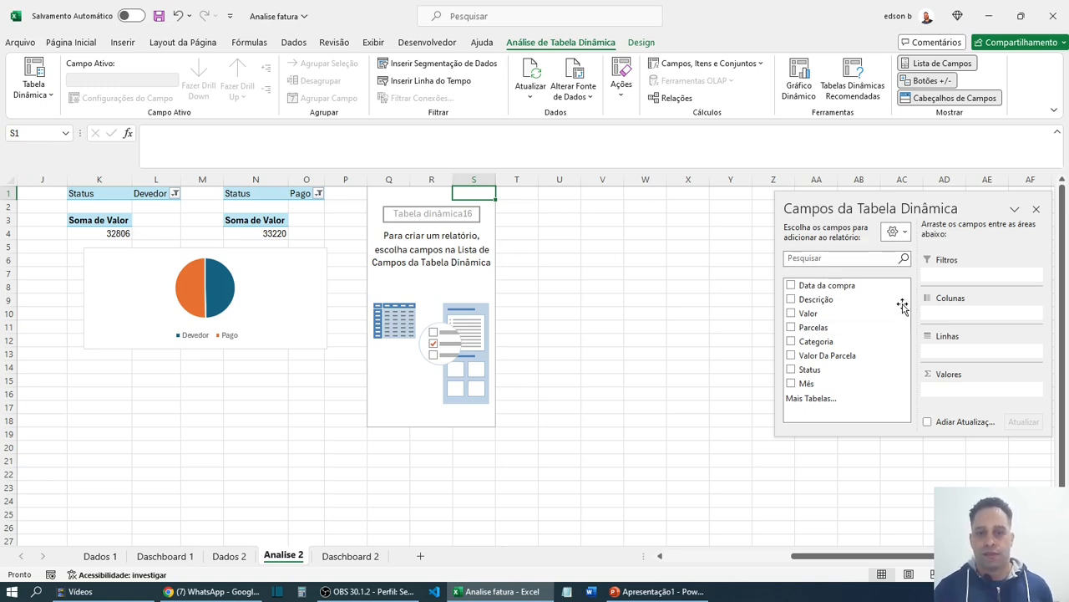
left_click_drag(819, 345, 958, 354)
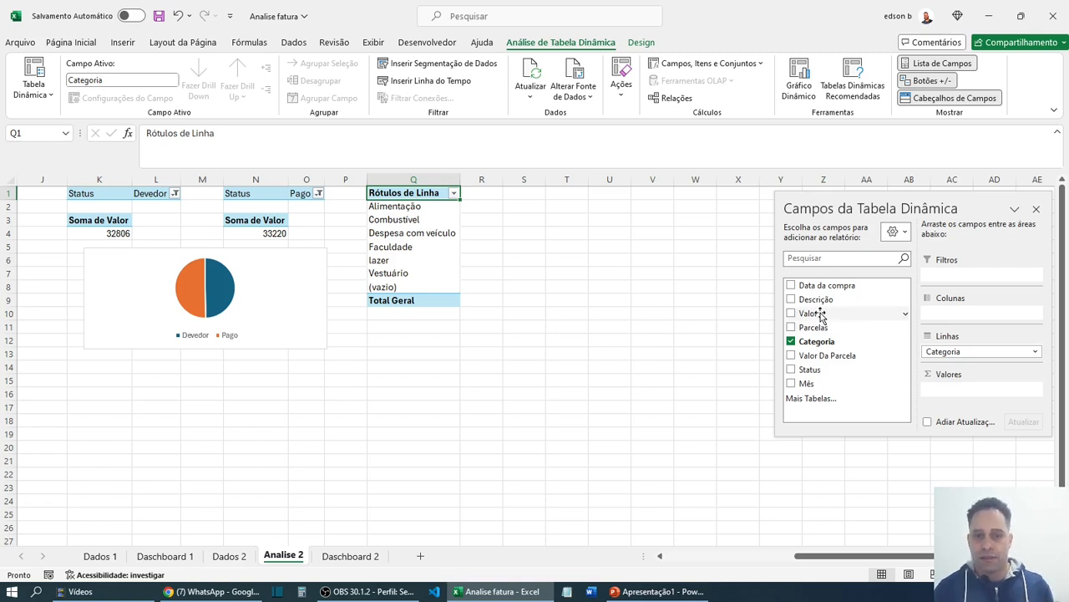
left_click_drag(821, 317, 964, 394)
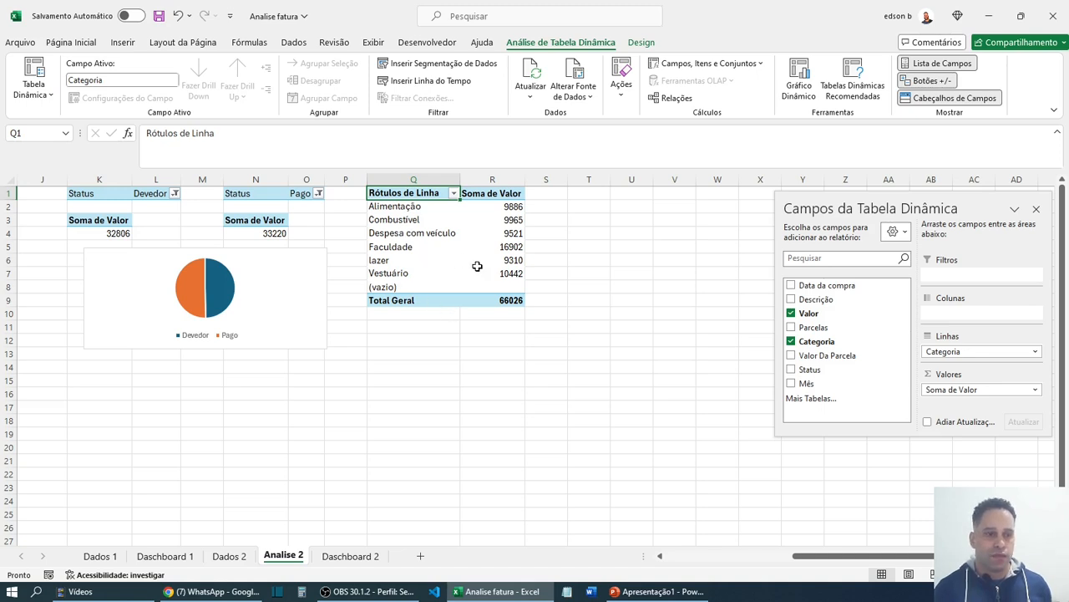
left_click(1036, 209)
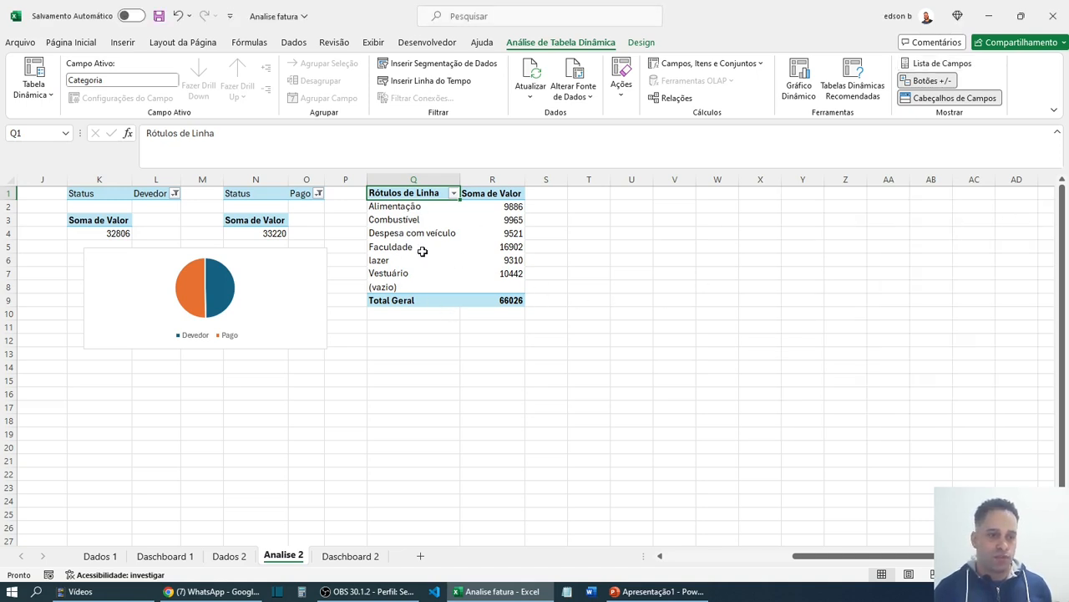
- Filter the (vazio) category out of the row labels of the pivot table in Q1
left_click(454, 193)
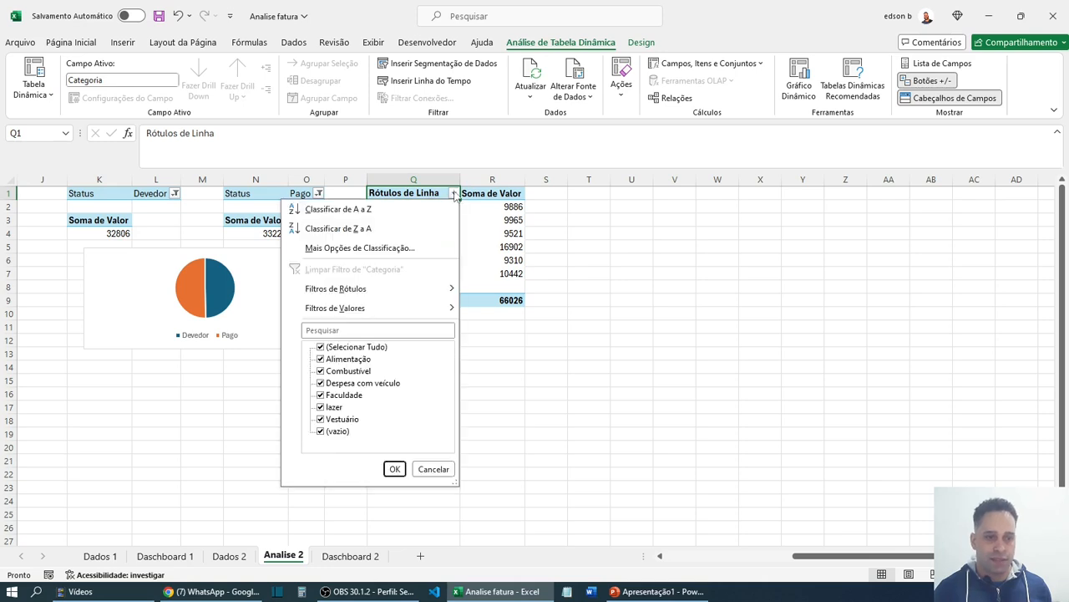
left_click(320, 431)
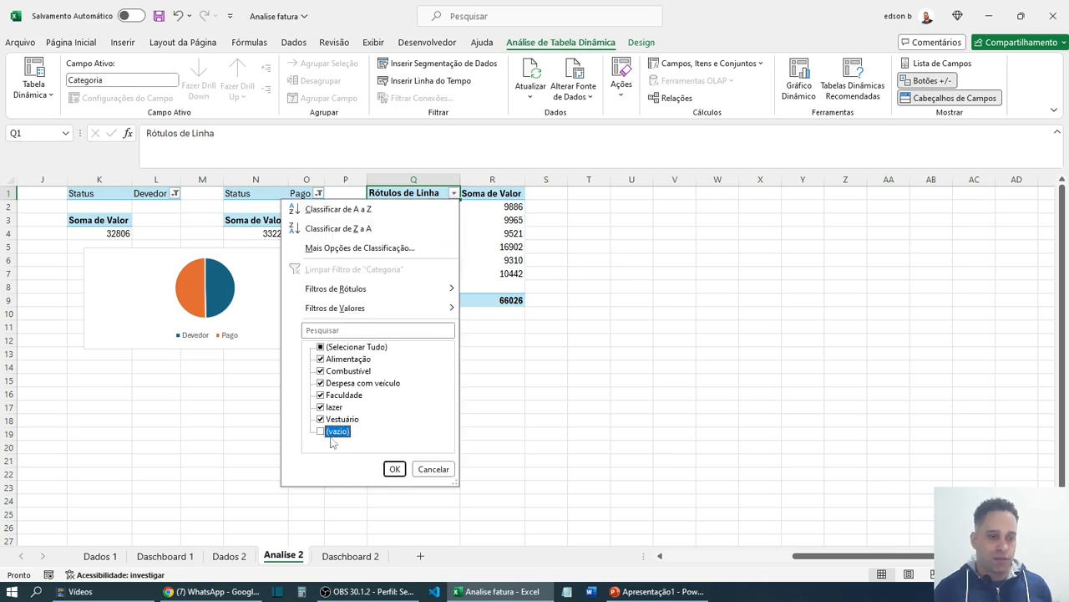
left_click(394, 469)
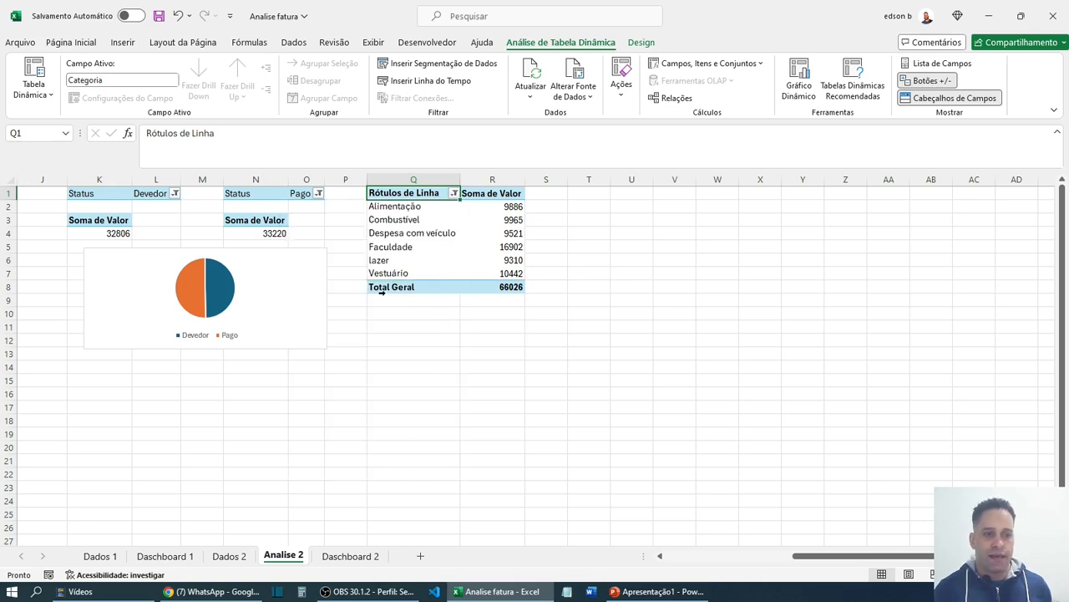
left_click_drag(374, 311, 512, 288)
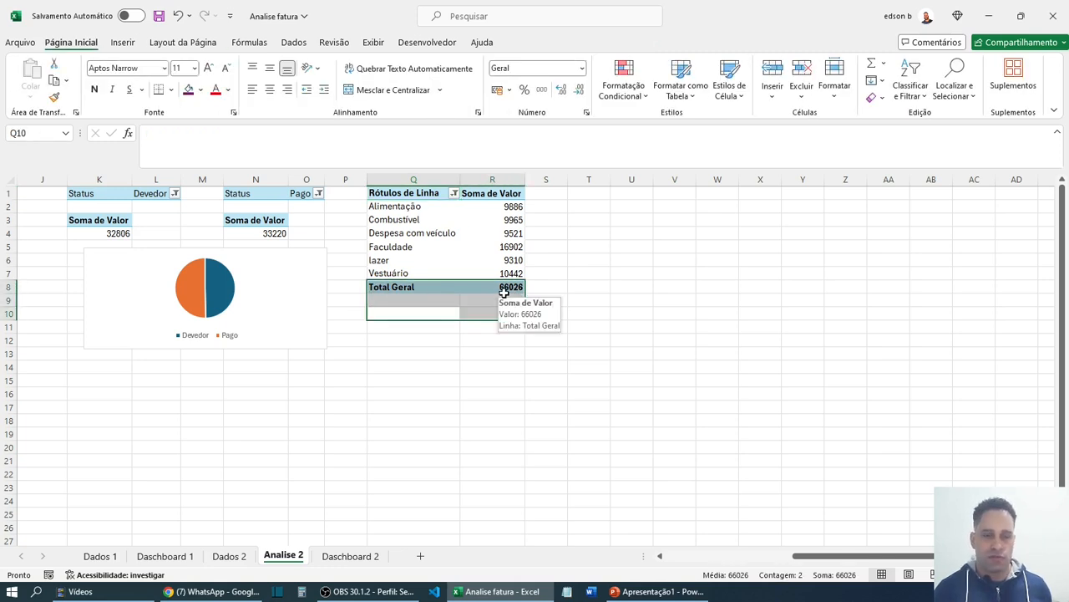
left_click(481, 349)
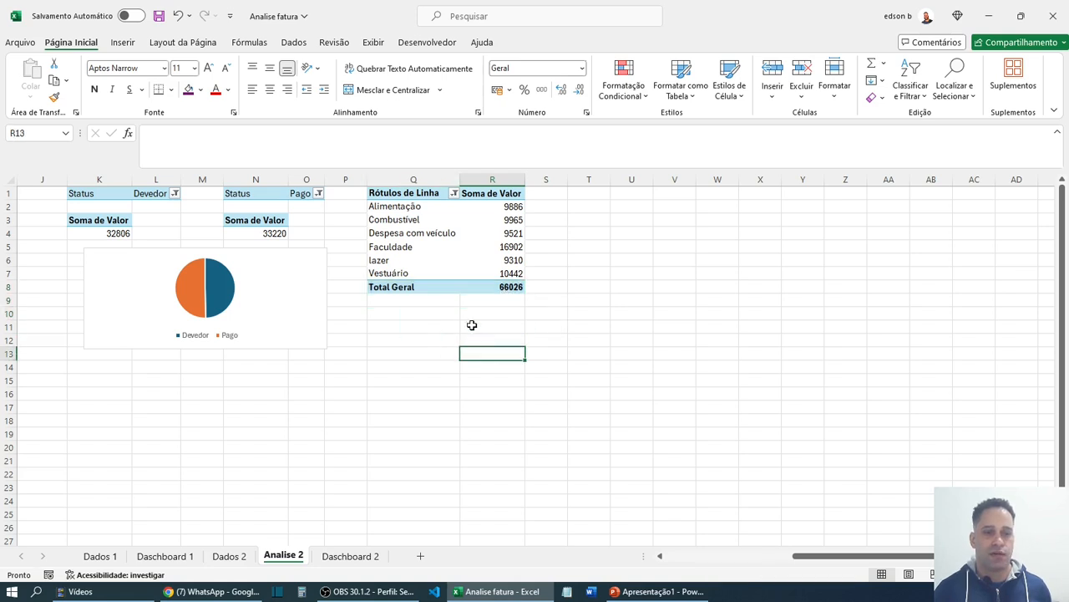
- Turn off grand totals for rows and columns in the category pivot table at Q1, then select its data Q2:R7
left_click(449, 264)
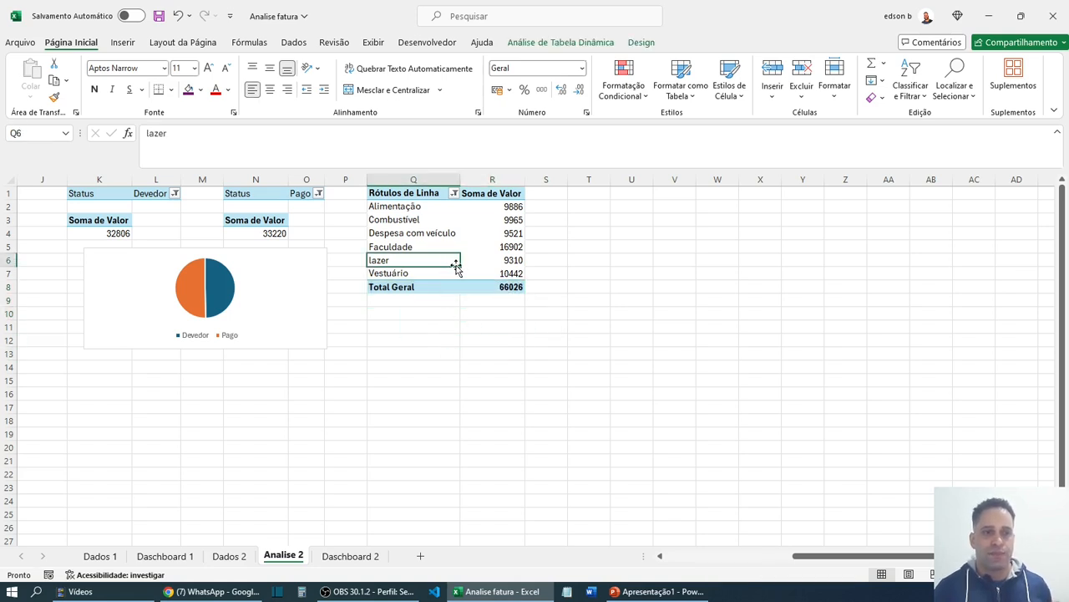
left_click(640, 42)
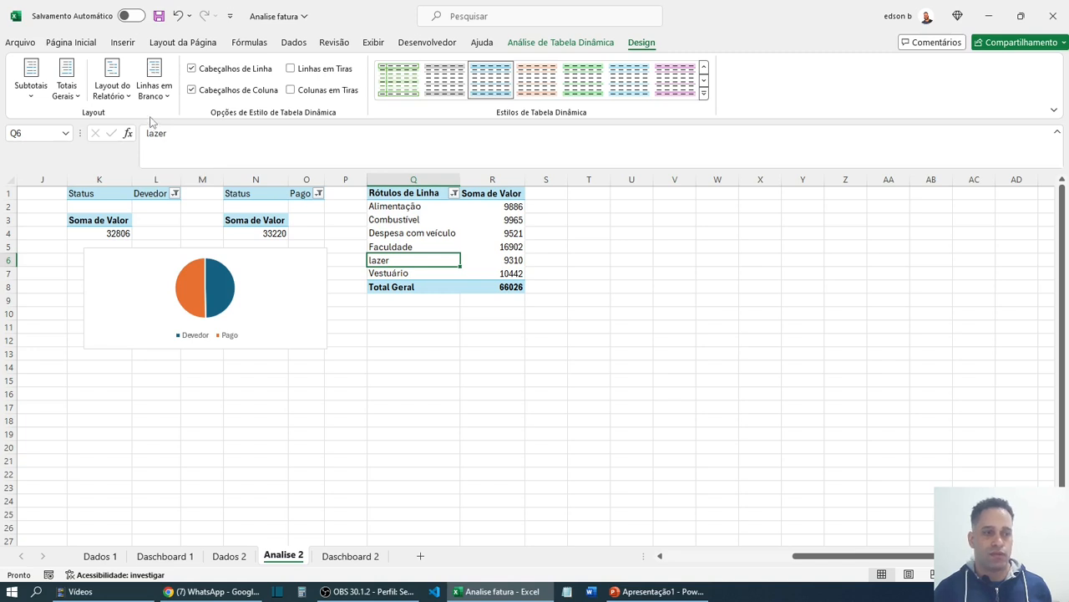
left_click(75, 95)
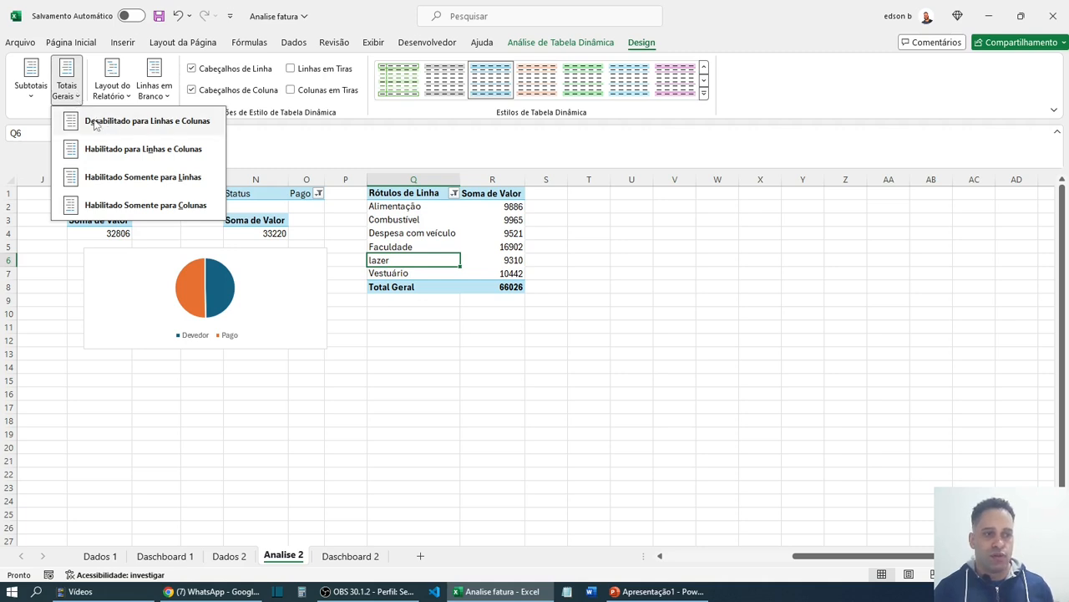
left_click(118, 128)
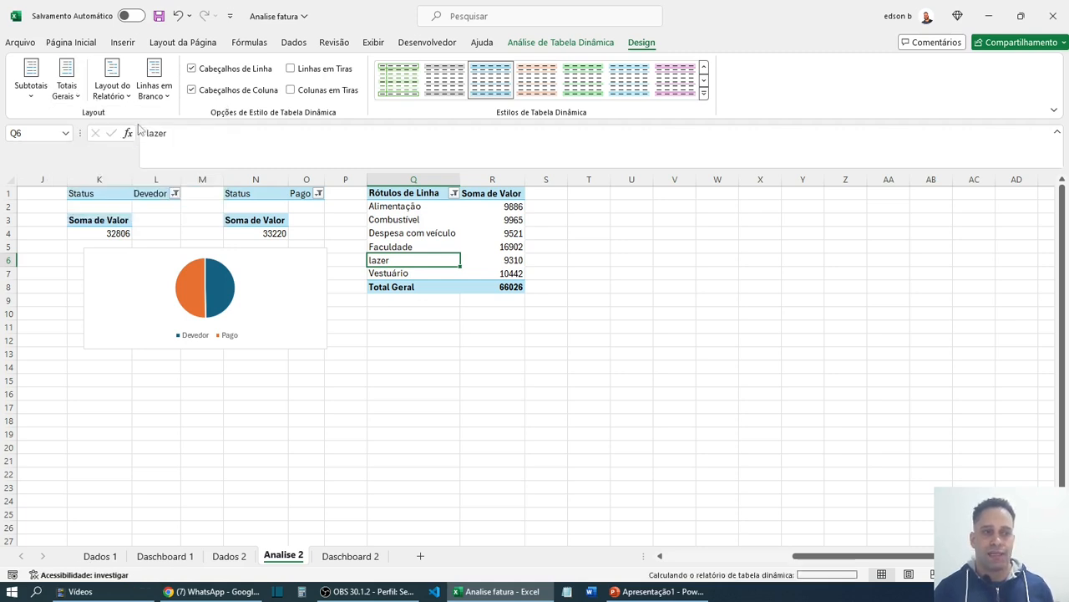
left_click_drag(383, 207, 513, 274)
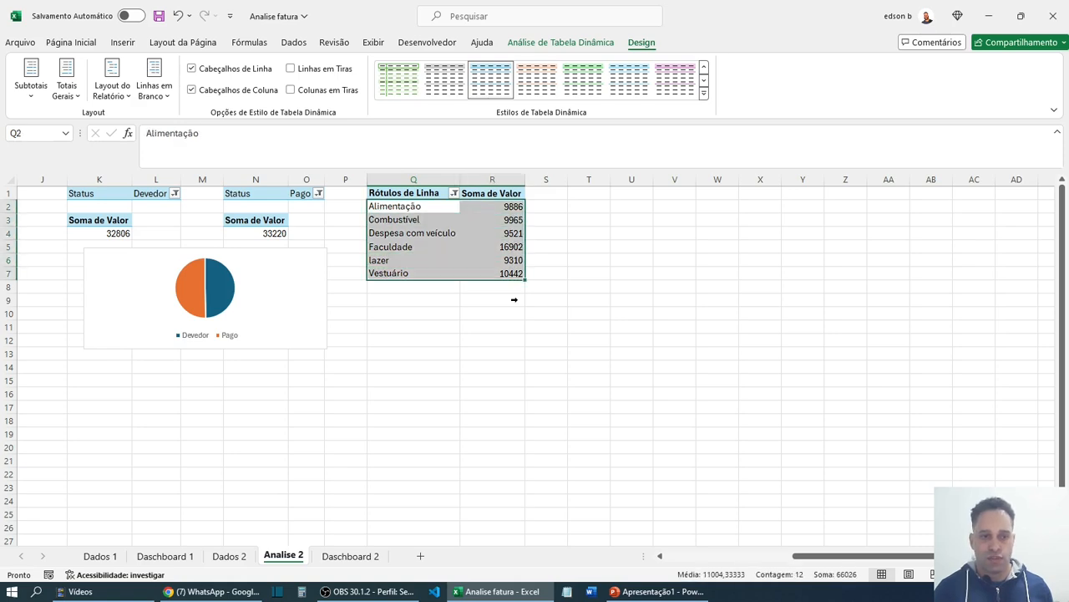
- Check the Total gasto Por Categoria chart on Daschboard 1, then insert a blank clustered bar chart on Analise 2
left_click(167, 556)
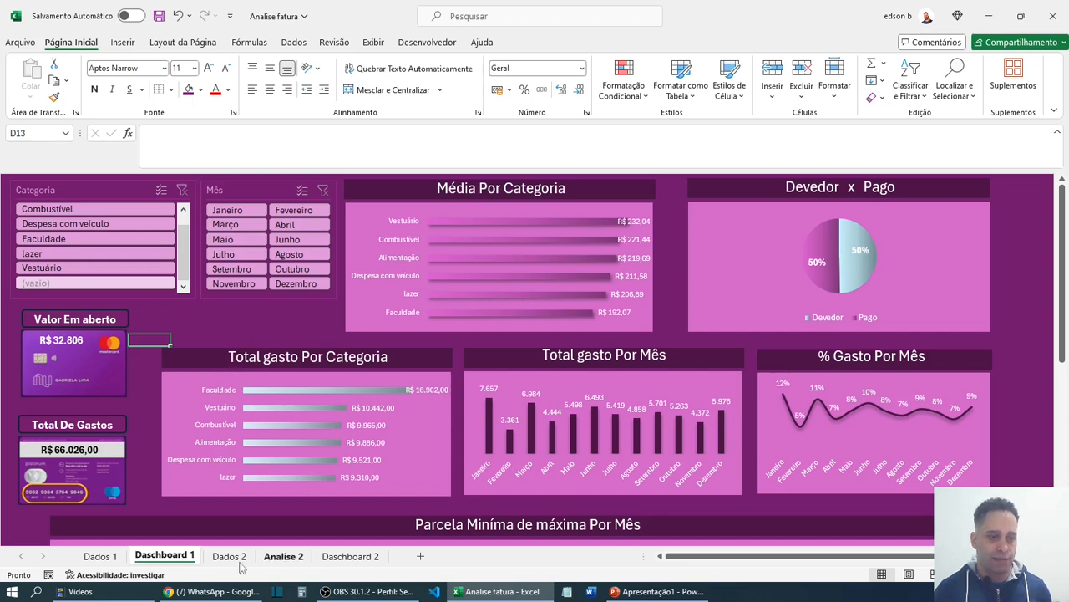
left_click(282, 556)
left_click(453, 367)
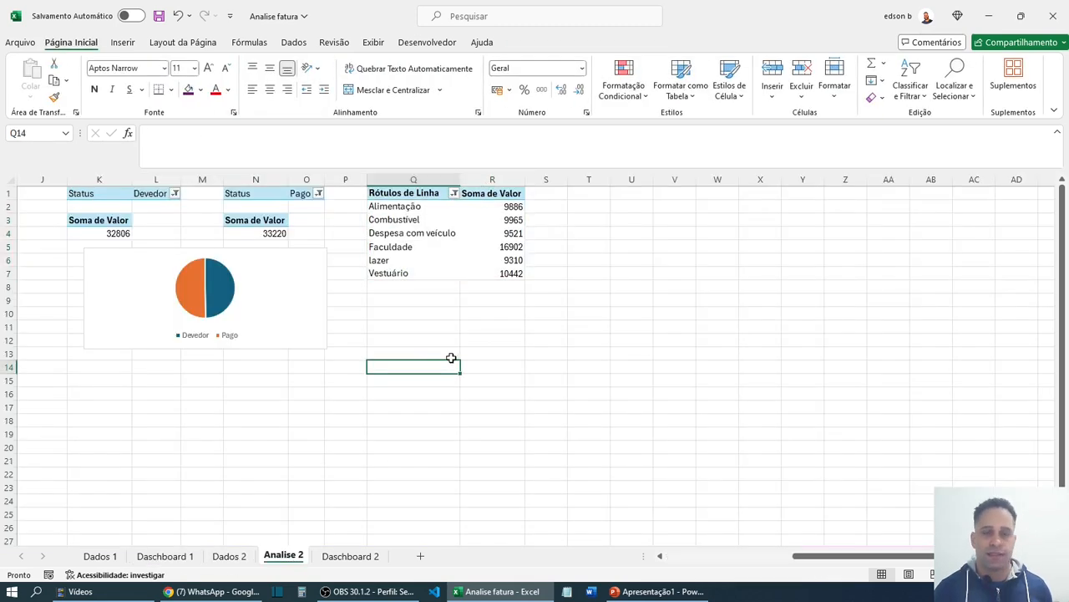
left_click(526, 343)
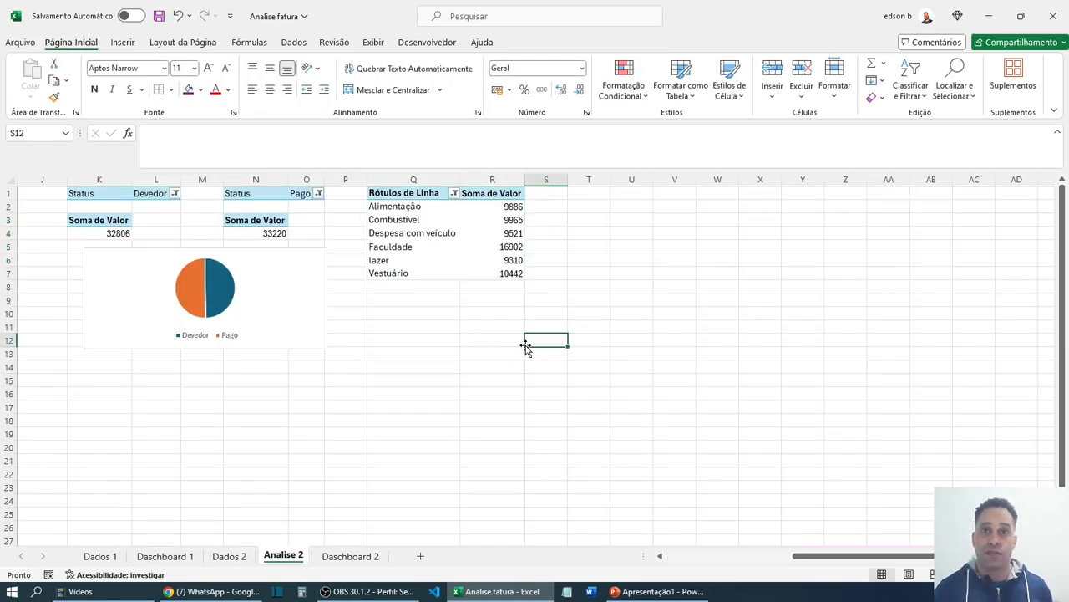
left_click(122, 43)
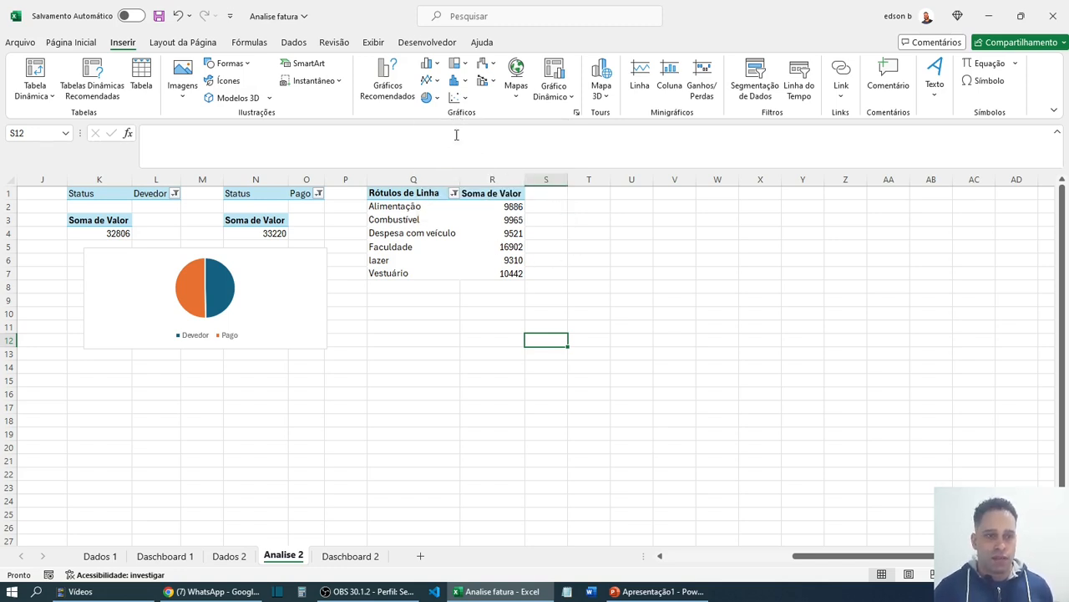
left_click(431, 64)
left_click(436, 234)
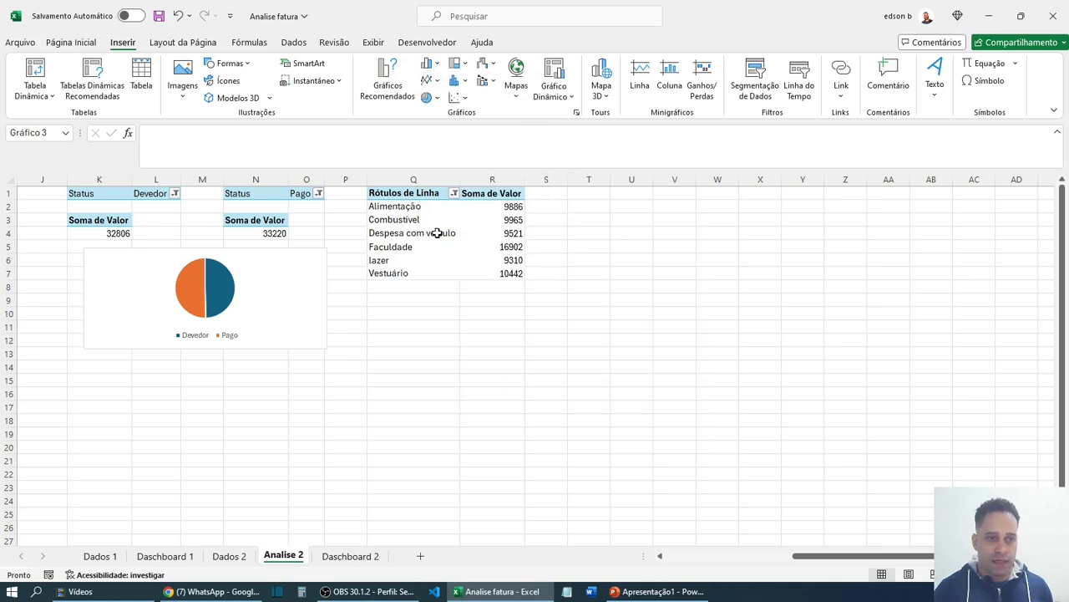
left_click_drag(504, 275, 614, 322)
- Add a data series to the blank bar chart using the values in R2:R7 of Analise 2
right_click(597, 371)
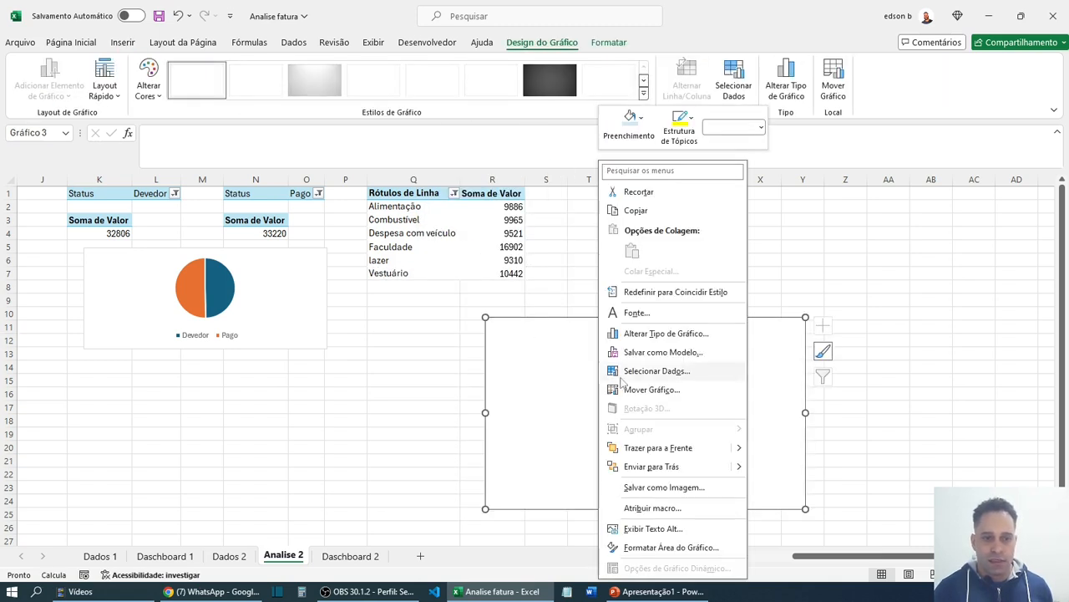
left_click(656, 371)
left_click(272, 391)
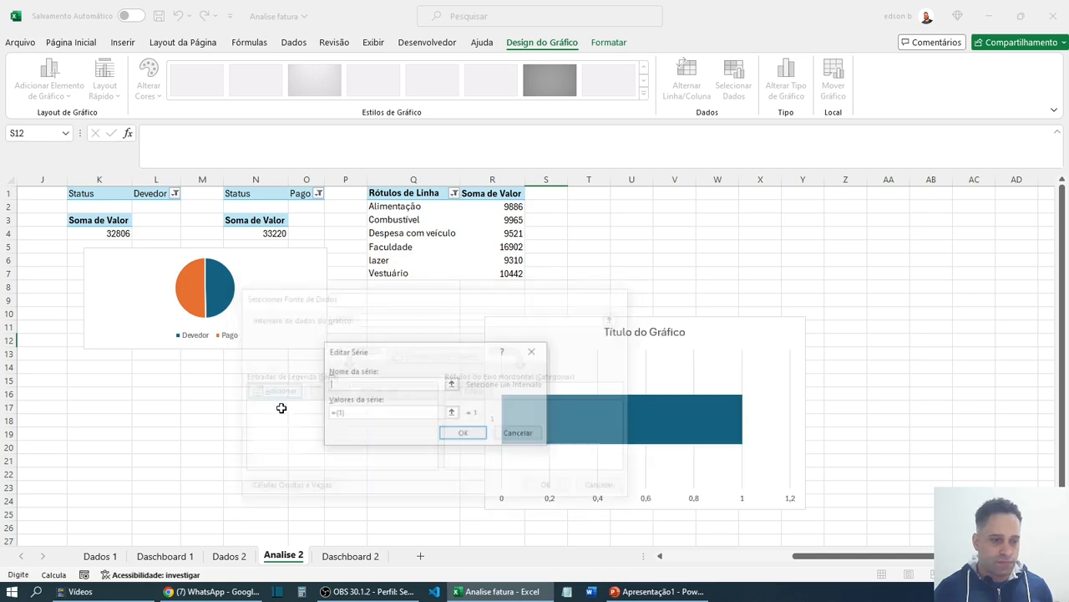
left_click(451, 413)
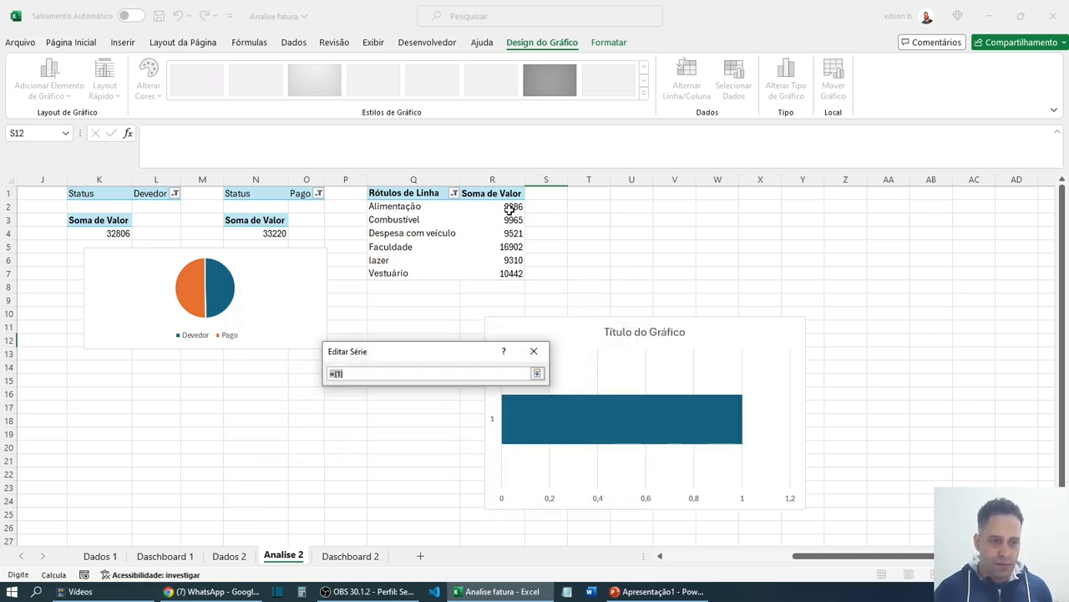
left_click_drag(509, 210, 508, 272)
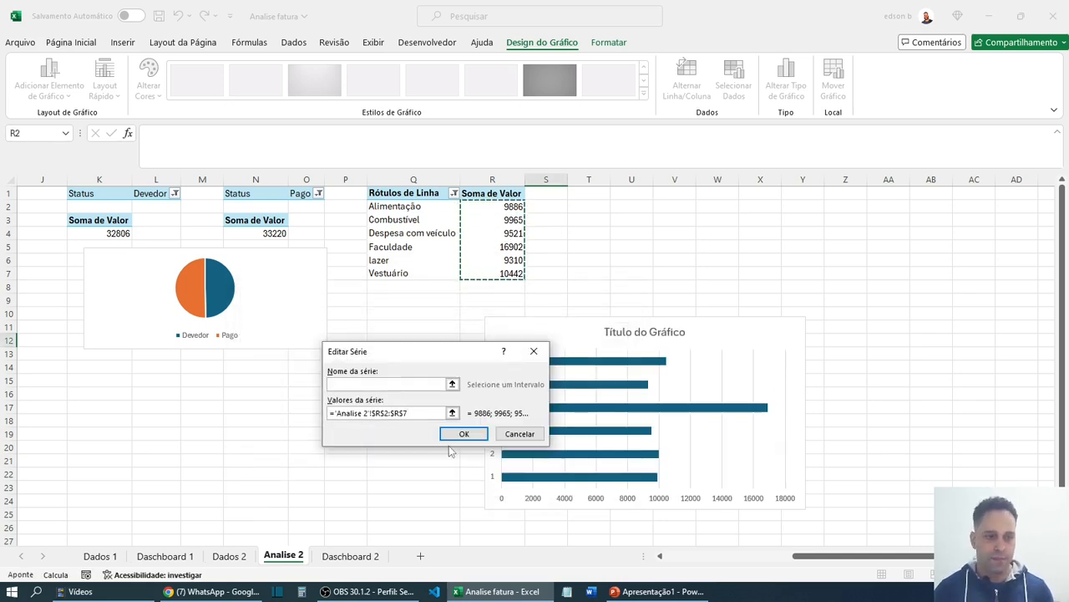
left_click(462, 434)
- Set the bar chart's category axis labels to Q2:Q7 and accept the chart's data source
left_click(470, 391)
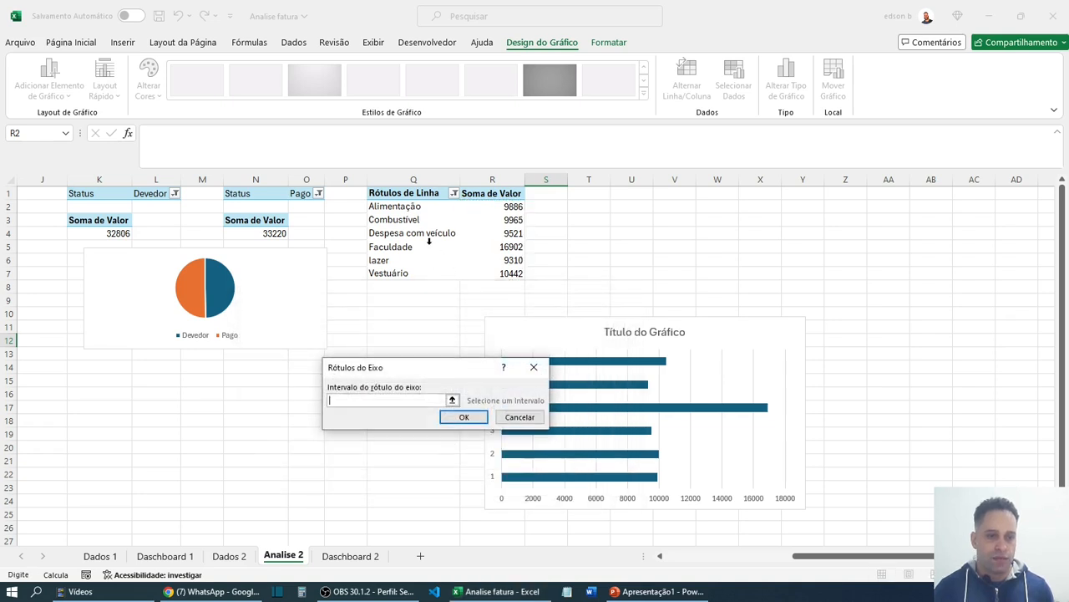
left_click_drag(402, 212, 410, 273)
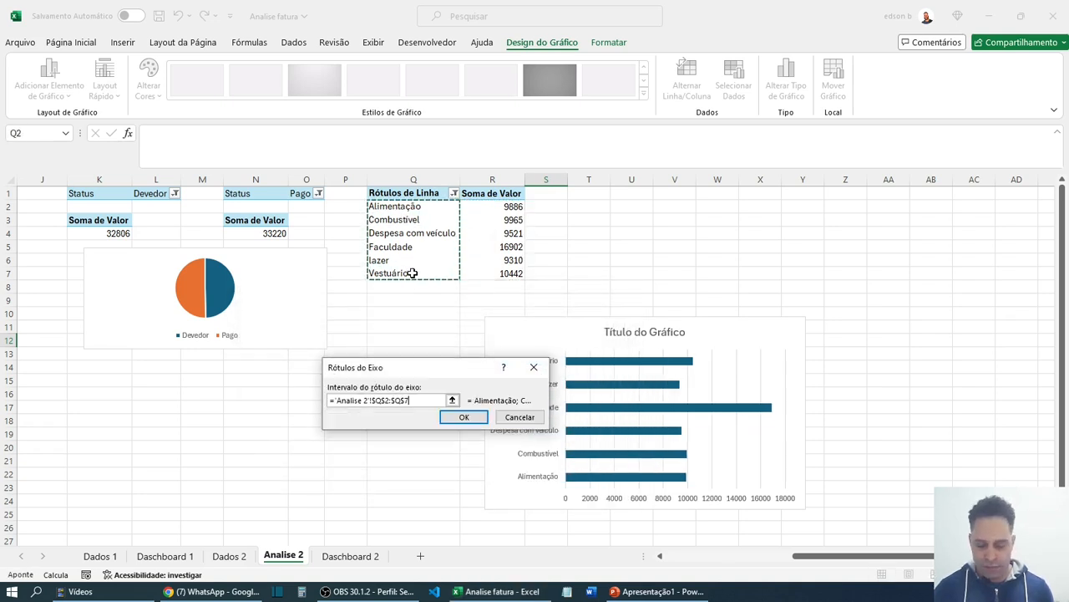
left_click(464, 416)
left_click(550, 488)
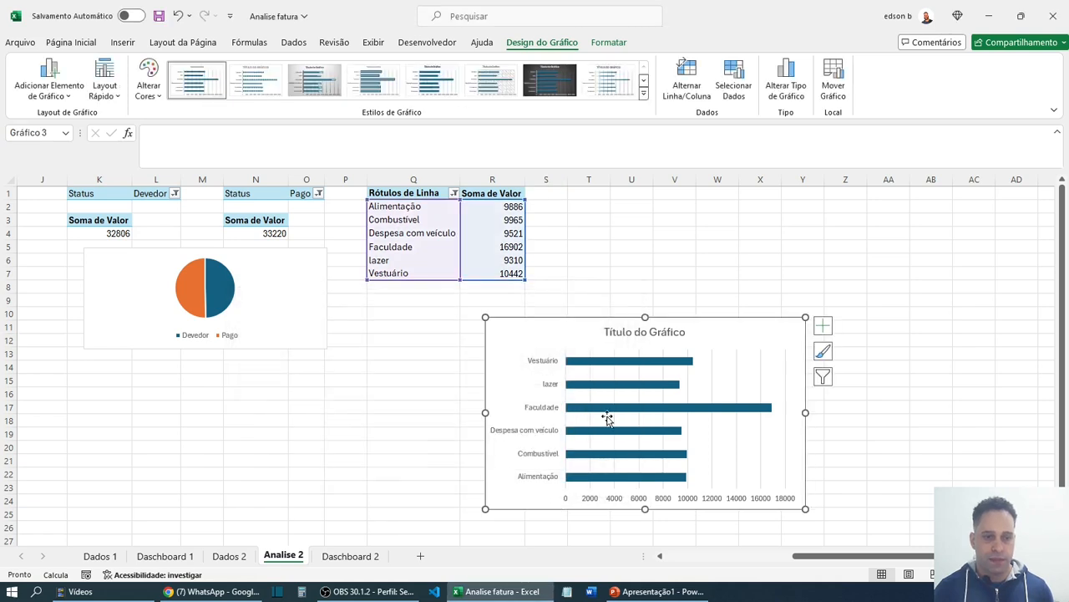
- Shrink the bar chart, place it below the category pivot table and widen it to span about columns P to S
left_click_drag(802, 505, 631, 399)
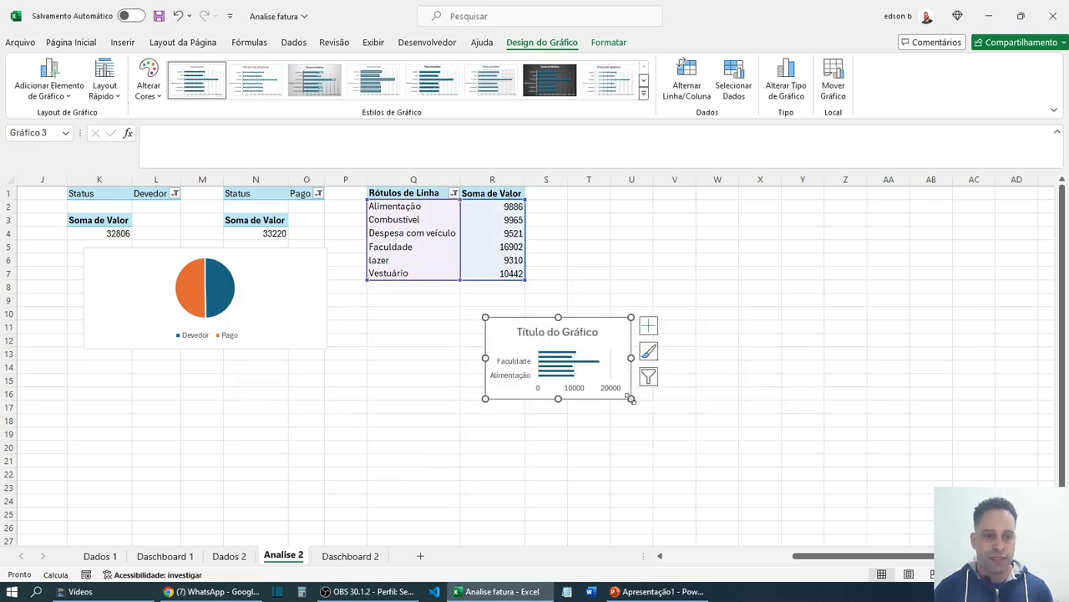
left_click_drag(589, 320, 461, 303)
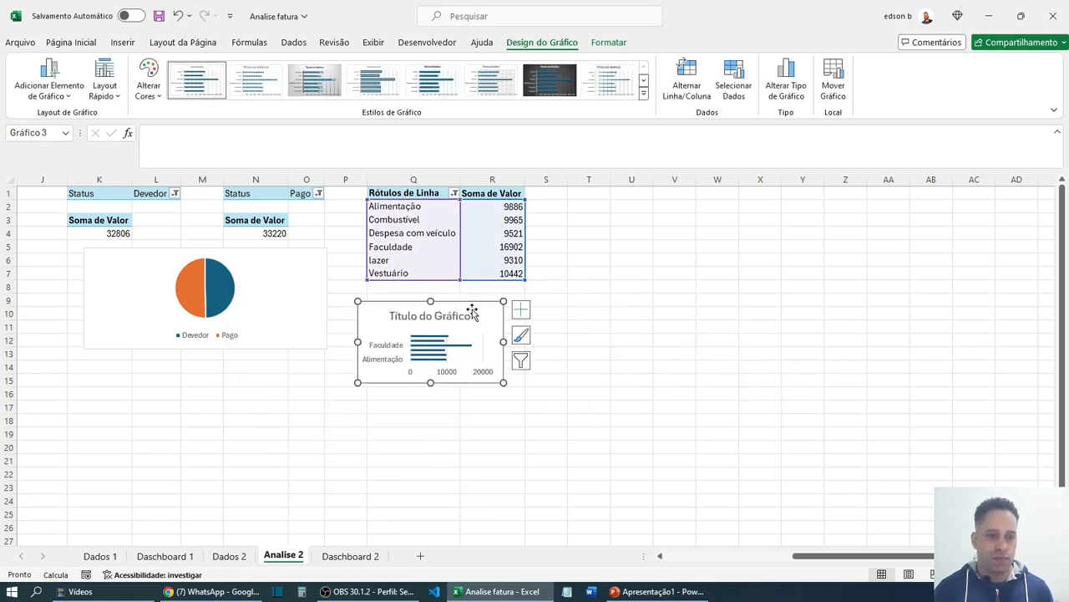
left_click_drag(505, 338, 549, 342)
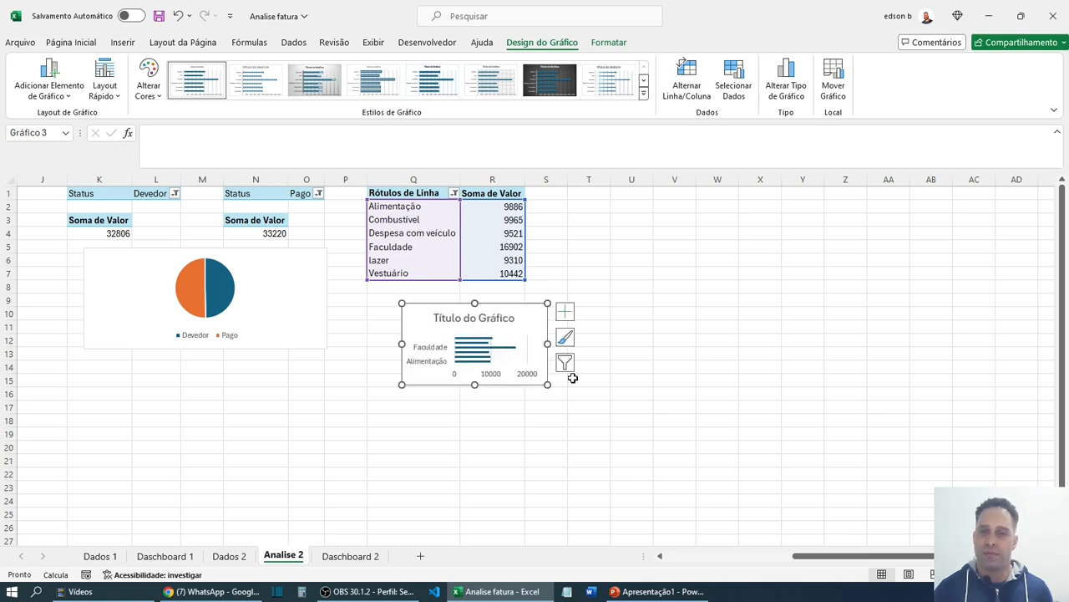
left_click_drag(402, 345, 354, 344)
left_click(639, 351)
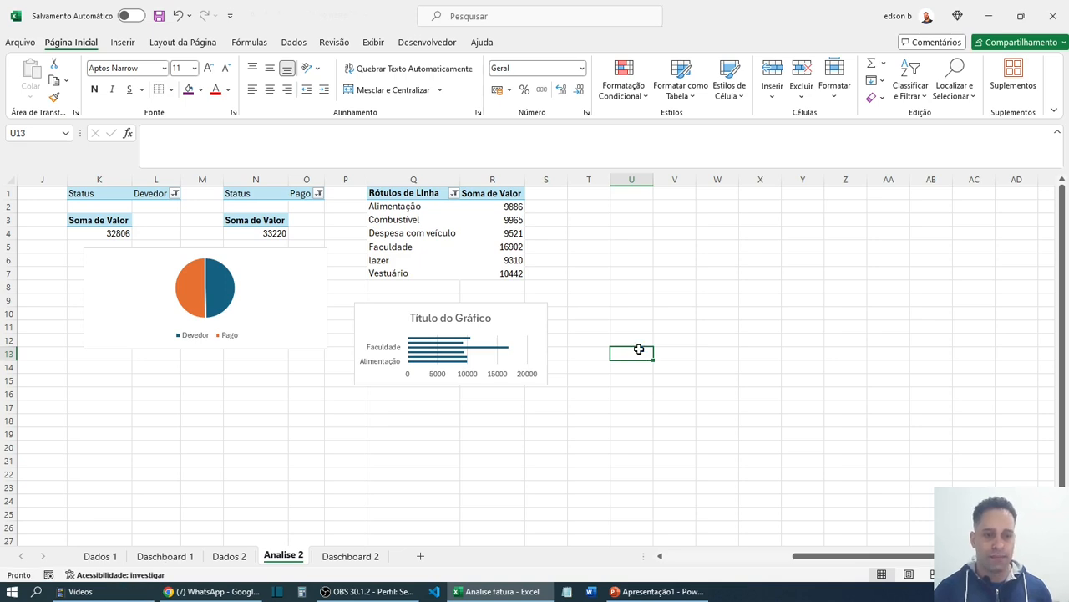
left_click(637, 316)
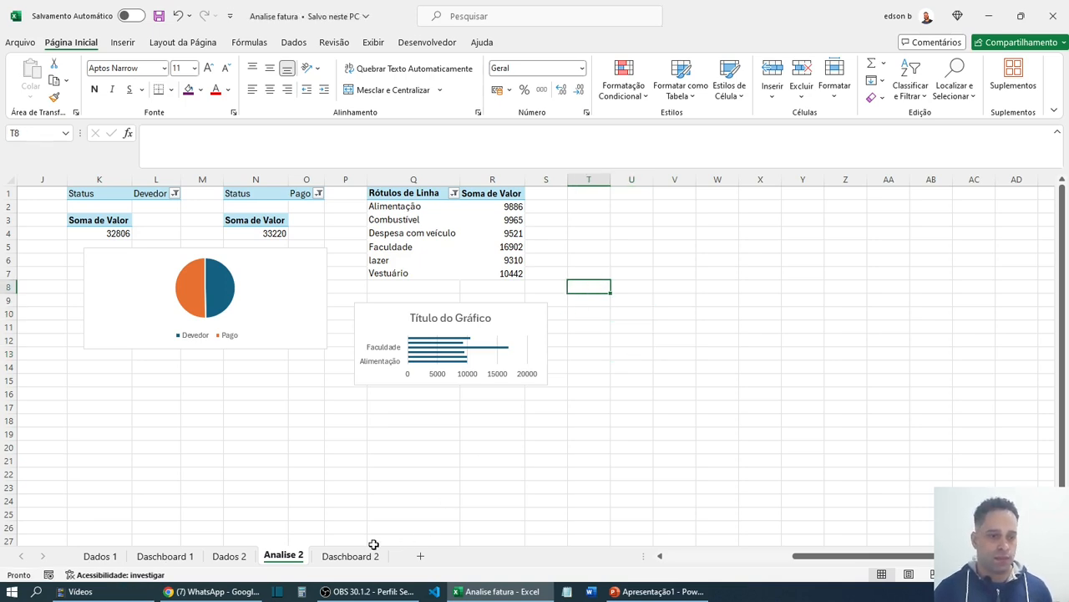
- Review the monthly spending charts on Daschboard 1 and filter the dashboard by Combustível with the Categoria slicer
left_click(168, 556)
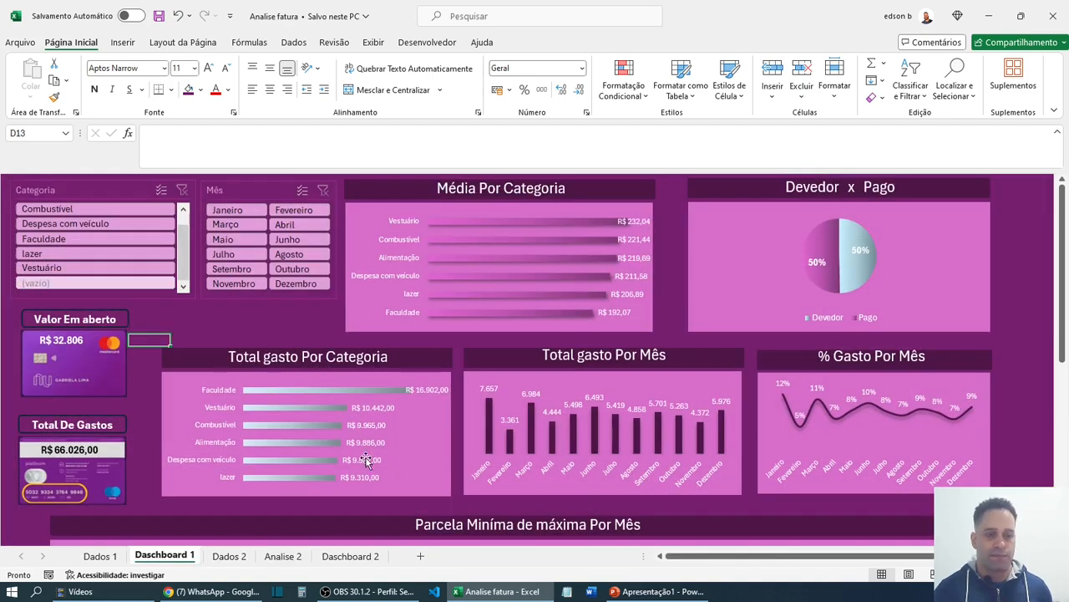
scroll(424, 427, "down", 1)
scroll(423, 426, "down", 1)
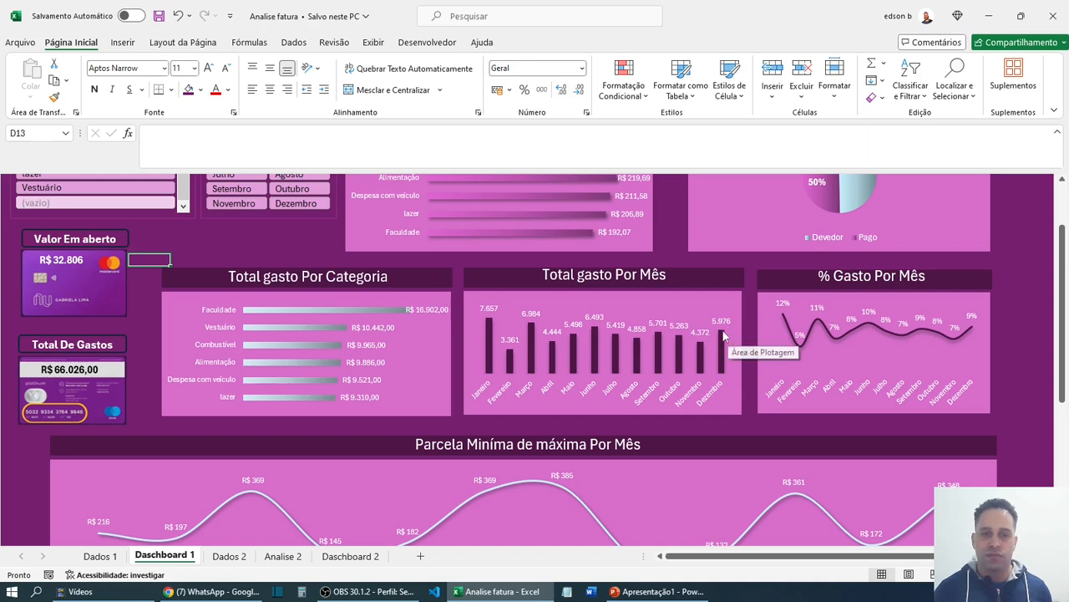
scroll(632, 353, "up", 1)
scroll(632, 353, "up", 1)
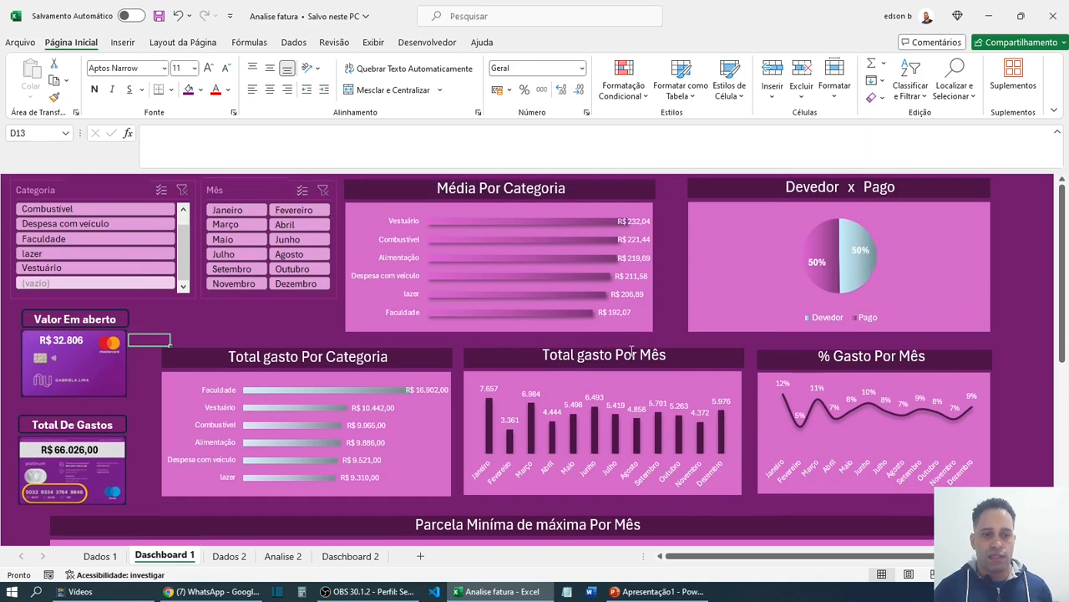
left_click(72, 210)
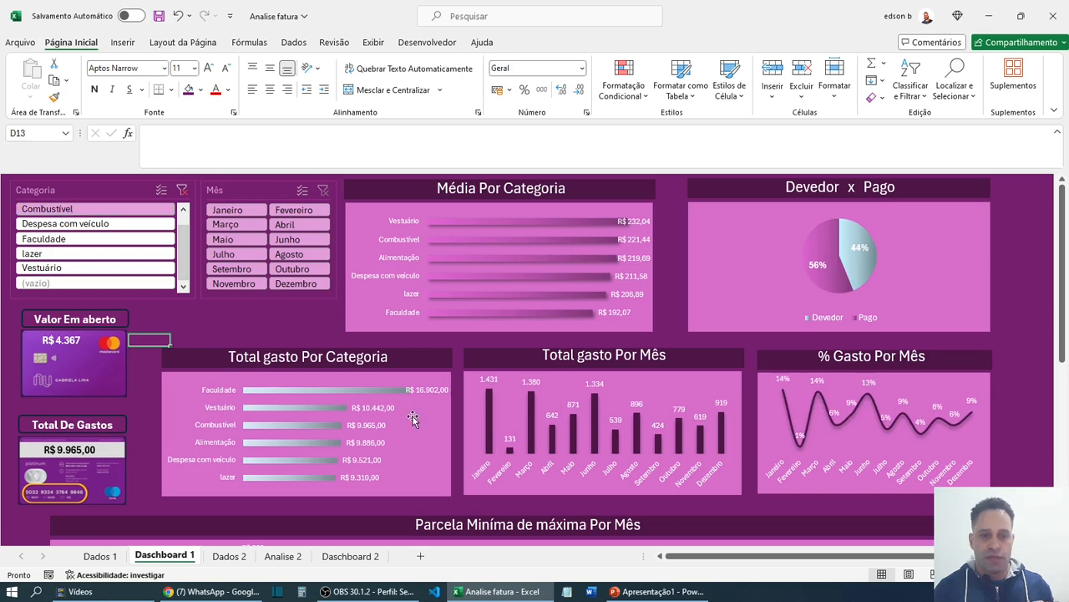
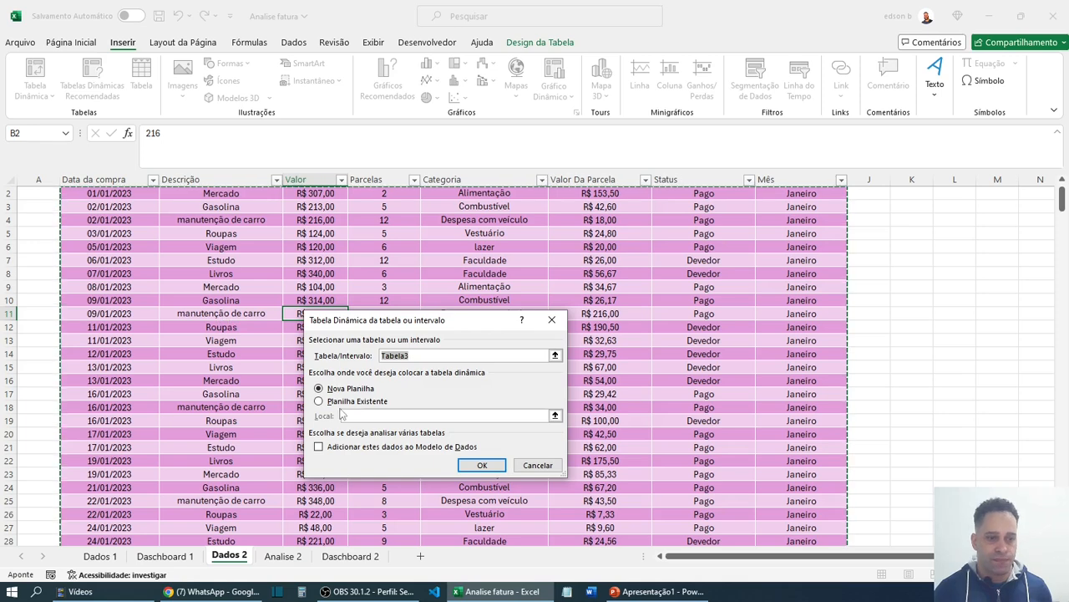
- Place the new pivot table from Tabela3 in cell Y1 of the existing Analise 2 sheet
left_click(318, 401)
left_click(554, 415)
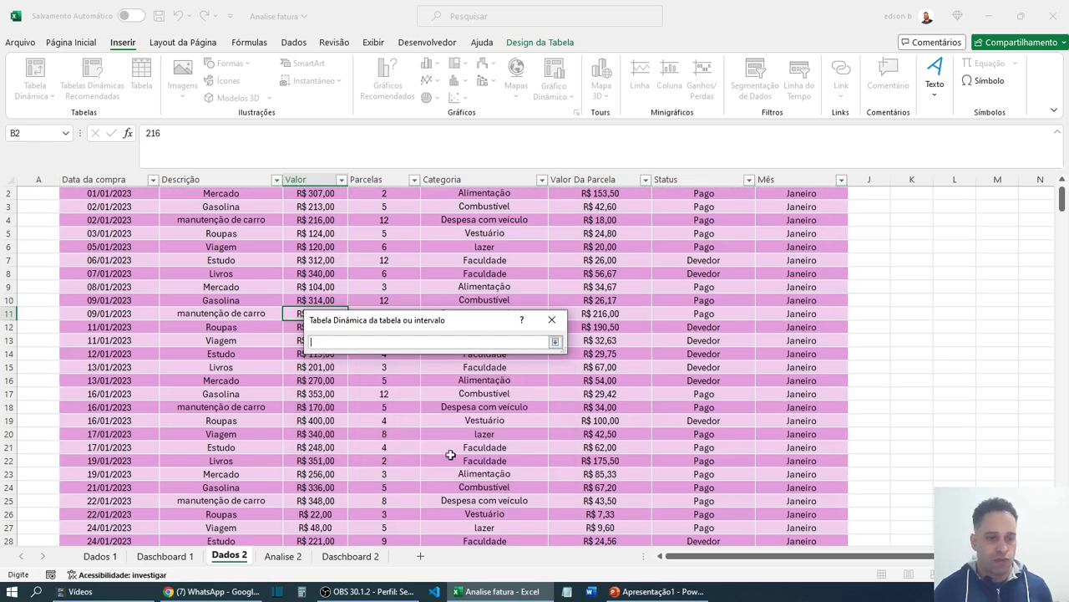
left_click(284, 555)
left_click(856, 198)
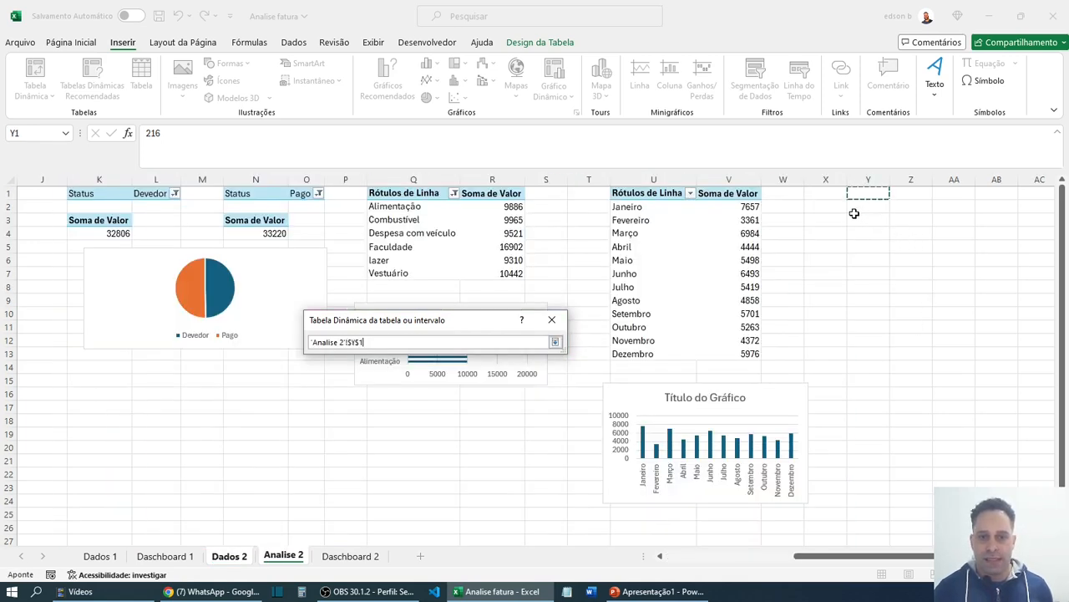
key("Return")
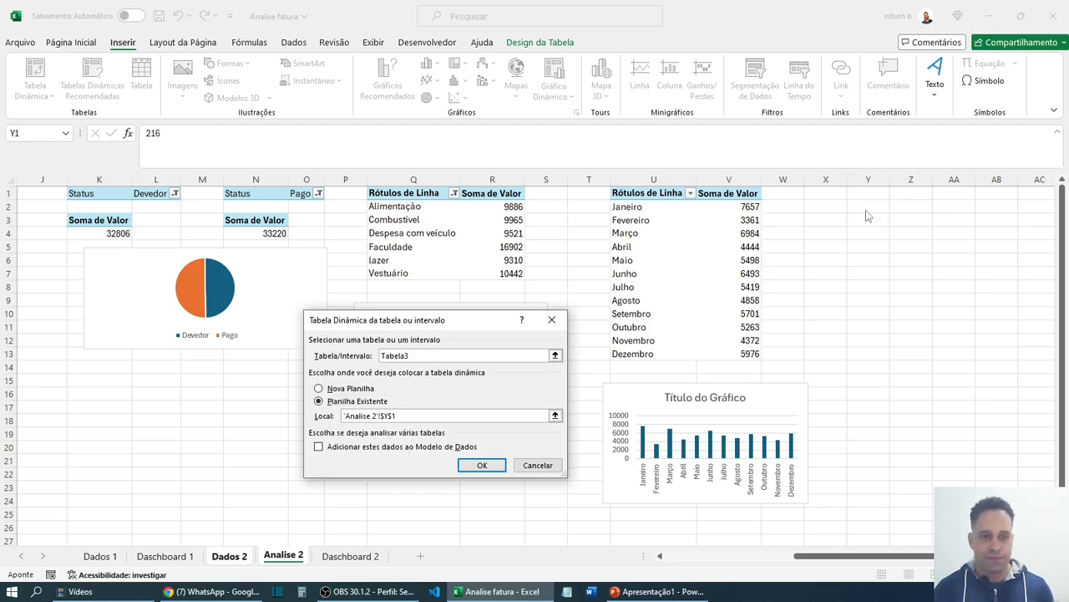
key("Return")
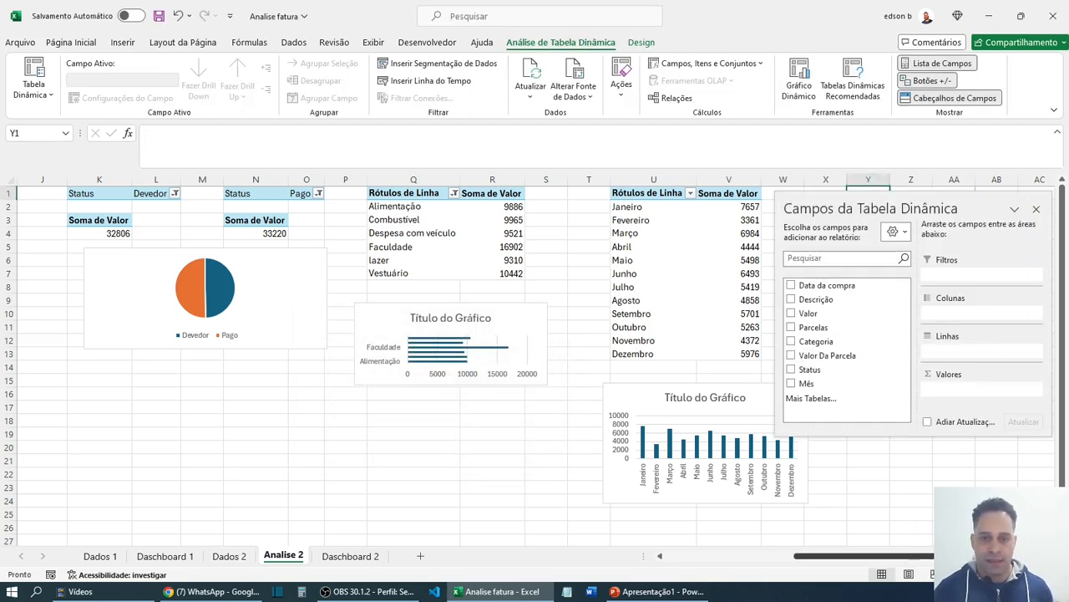
- Lay out the pivot table at Y1 with Mês as rows and the sum of Valor as values
left_click(1050, 556)
left_click(1051, 556)
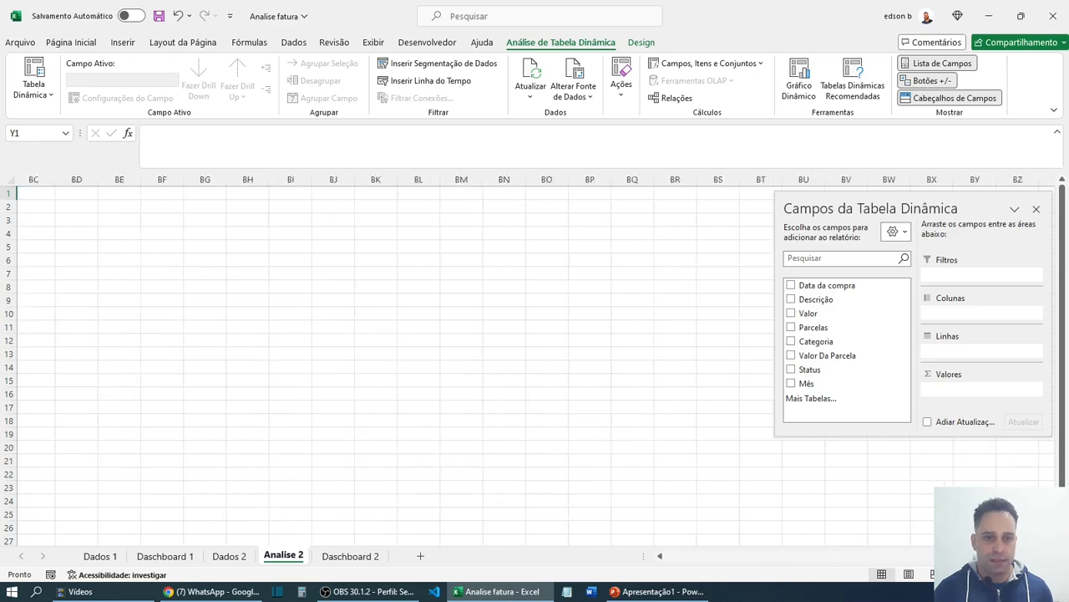
left_click_drag(961, 558, 794, 567)
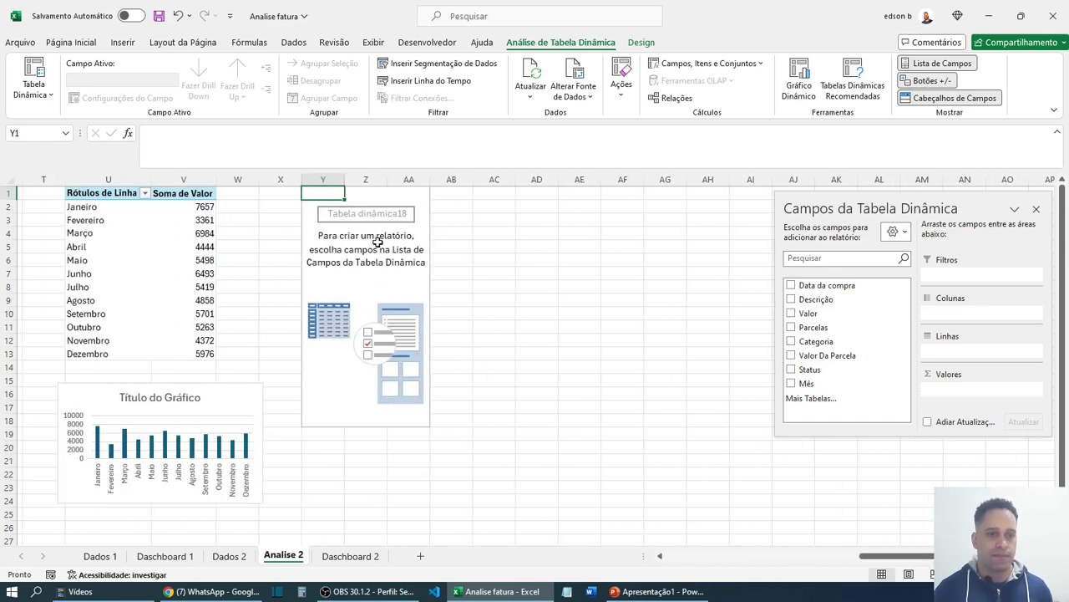
left_click_drag(807, 383, 977, 351)
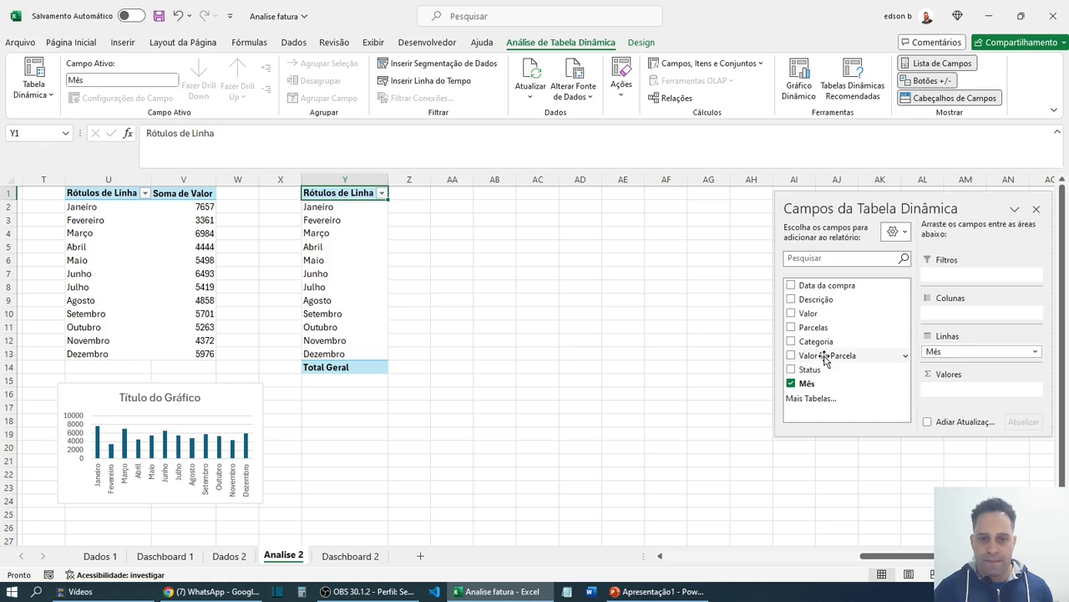
left_click_drag(808, 320, 976, 391)
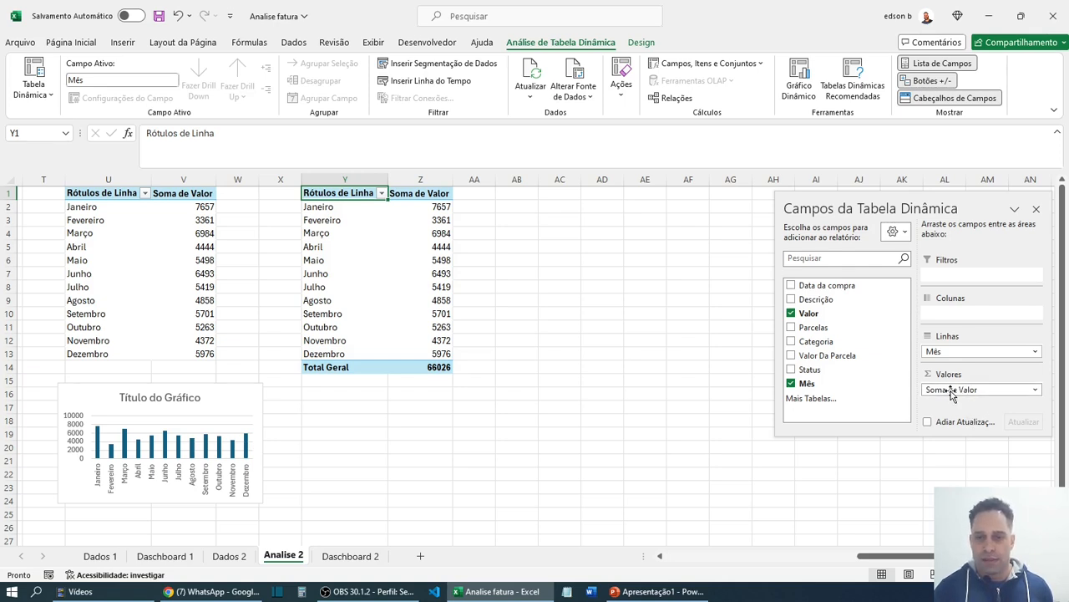
- Summarize the Valor field of the pivot table at Y1 by Média and close the field list
left_click(1035, 392)
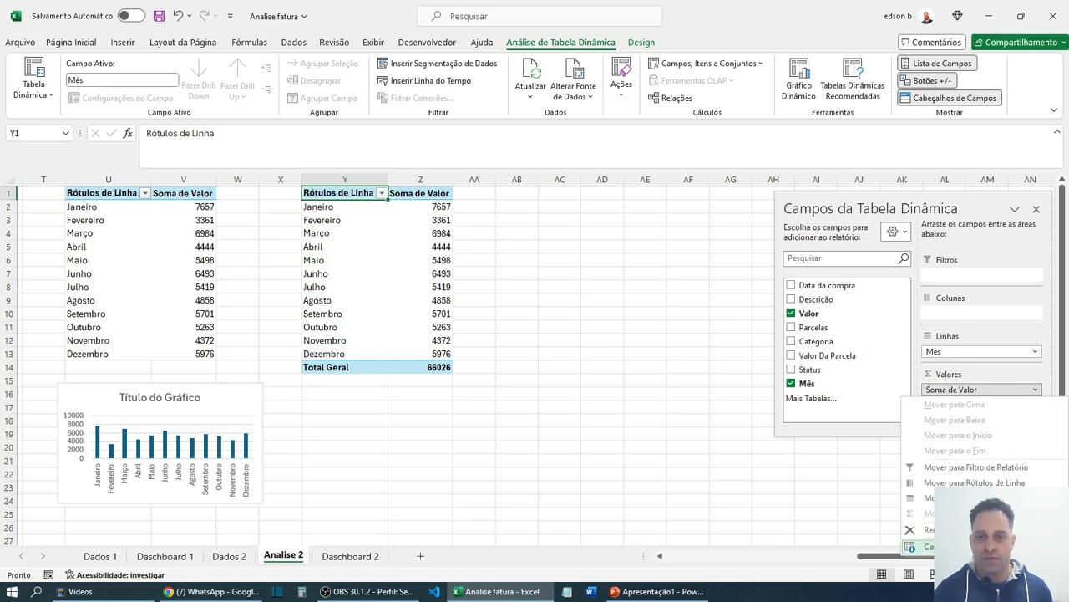
left_click(853, 513)
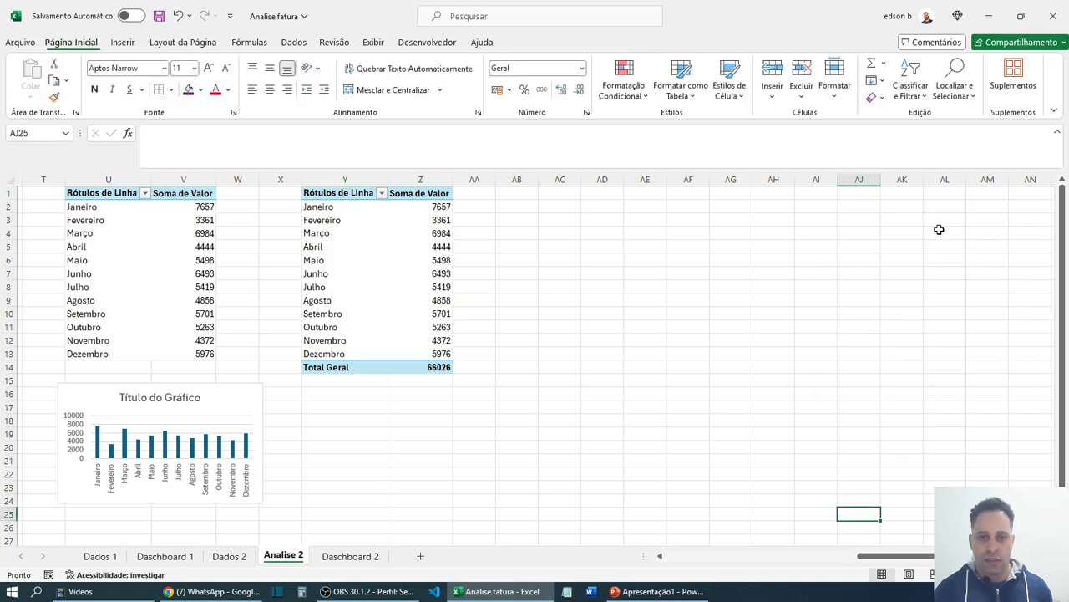
left_click(420, 194)
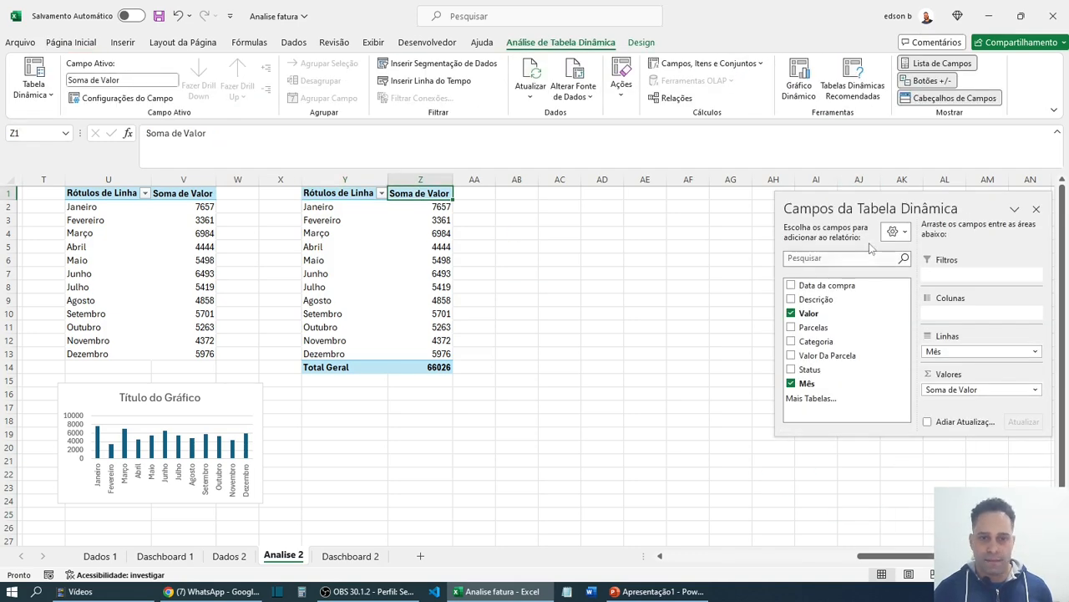
left_click_drag(936, 203, 714, 229)
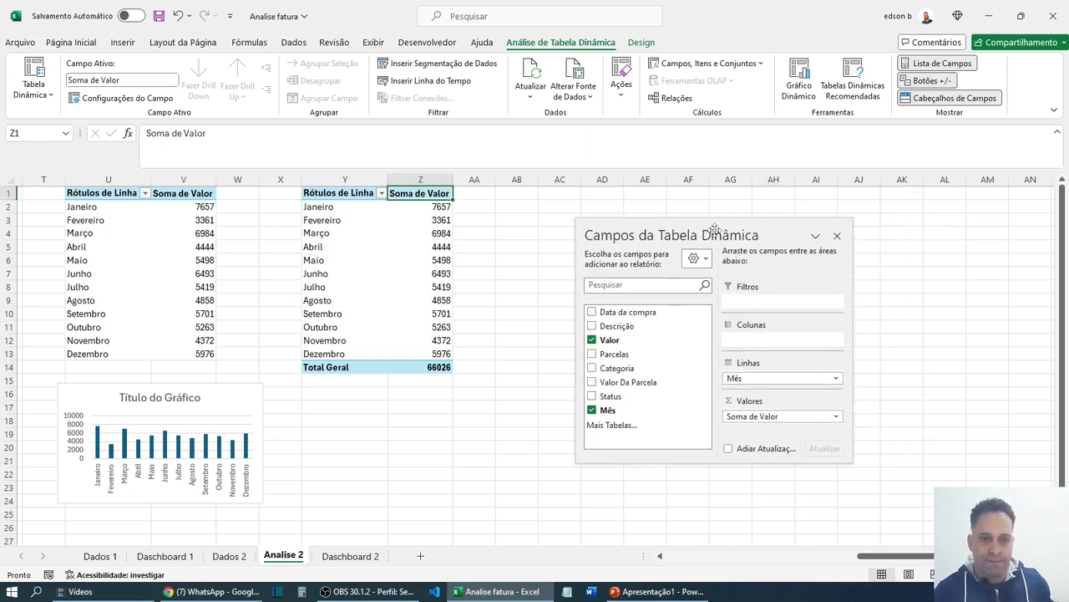
left_click_drag(714, 229, 491, 256)
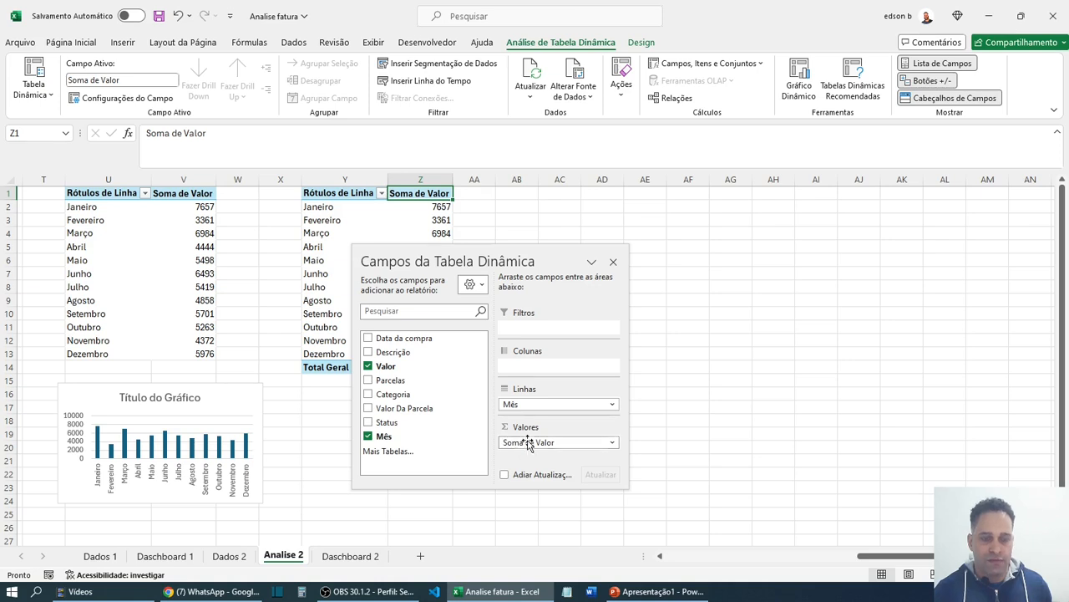
left_click(612, 444)
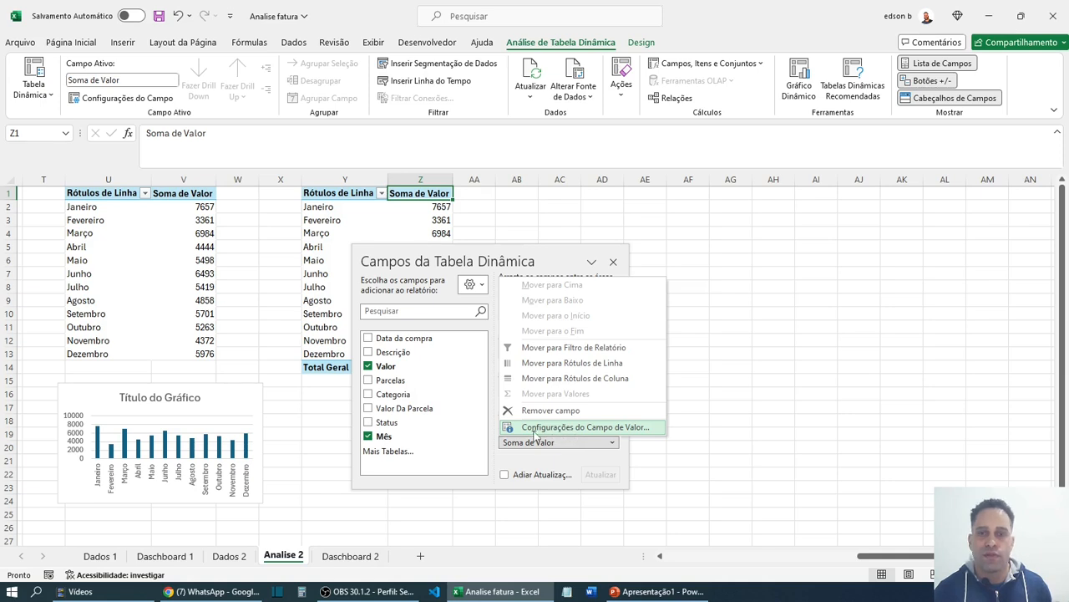
left_click(574, 428)
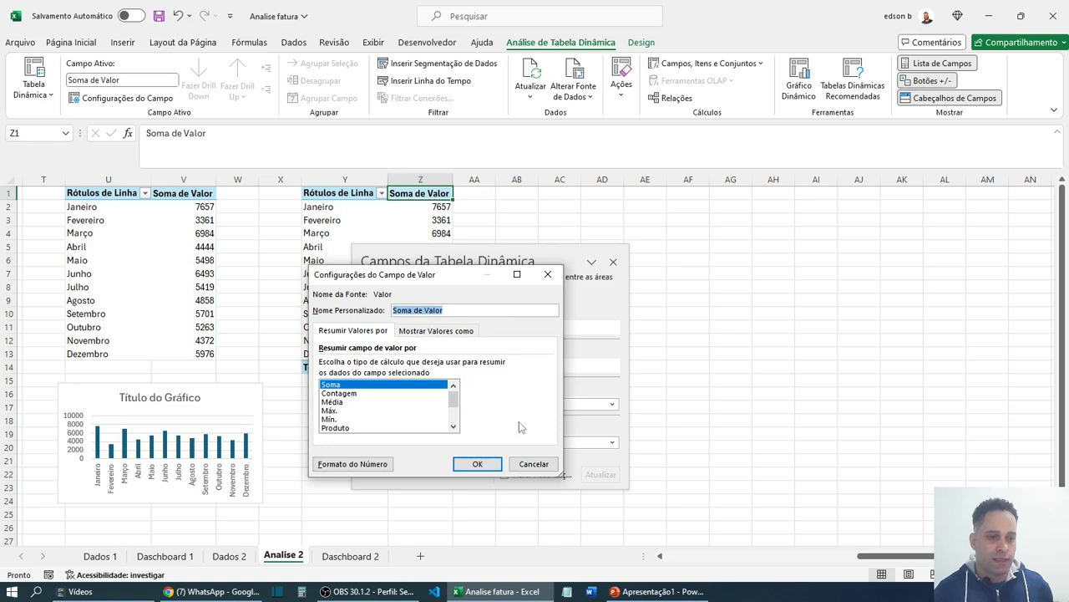
left_click(334, 404)
left_click(477, 463)
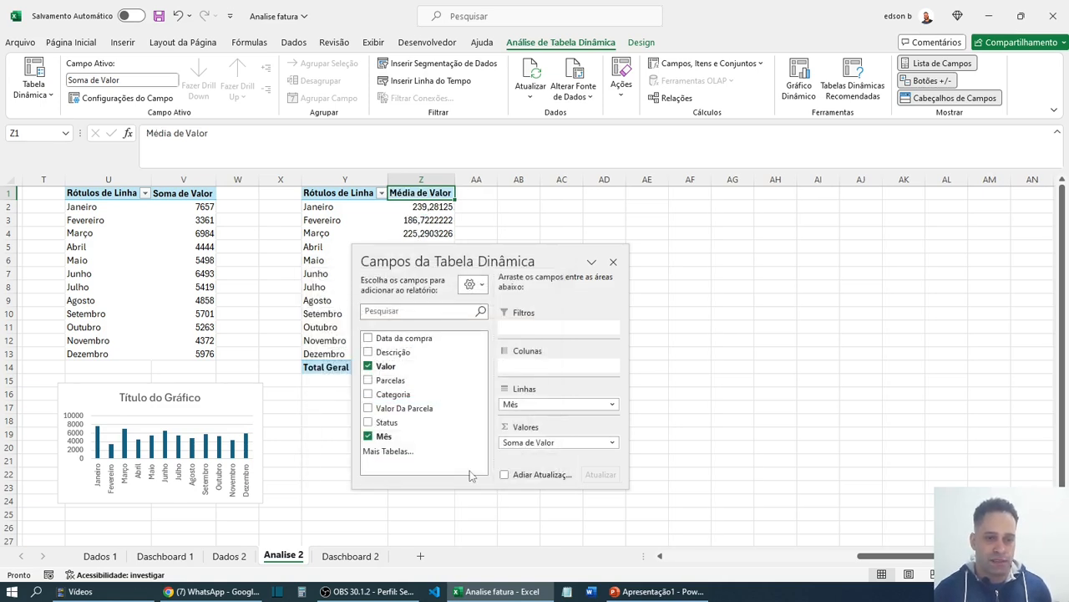
left_click(613, 264)
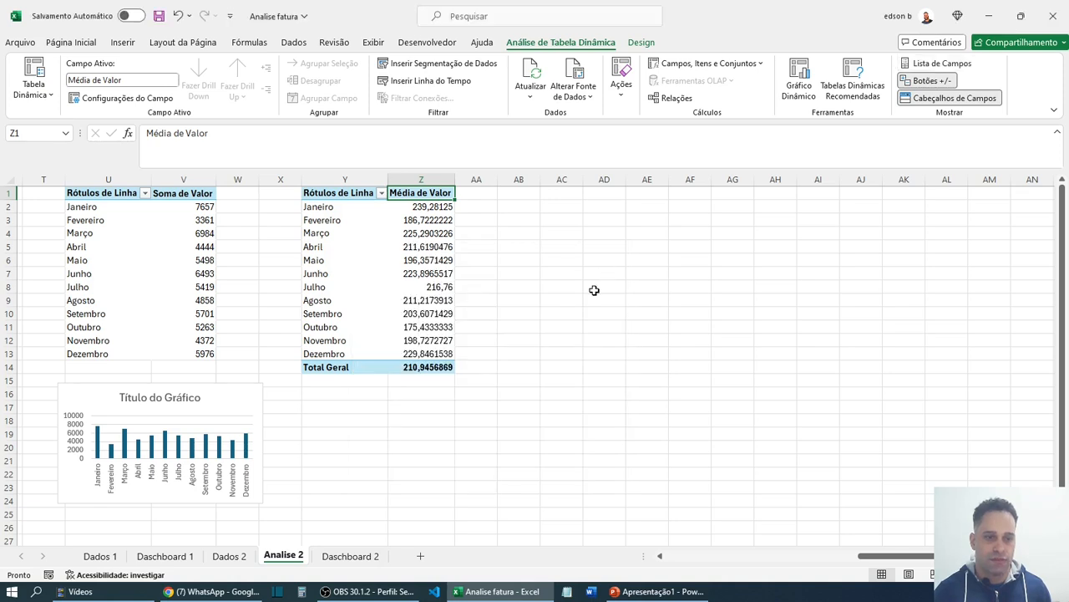
- Undo the change of the Valor summary function in the pivot table at Y1
left_click_drag(427, 206, 426, 351)
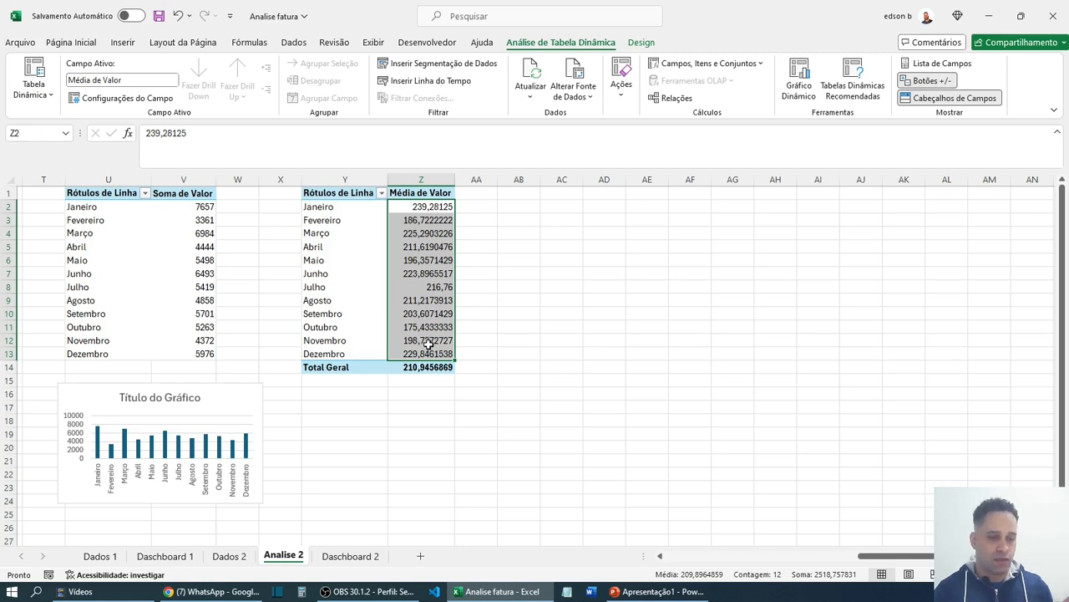
key("ctrl+z")
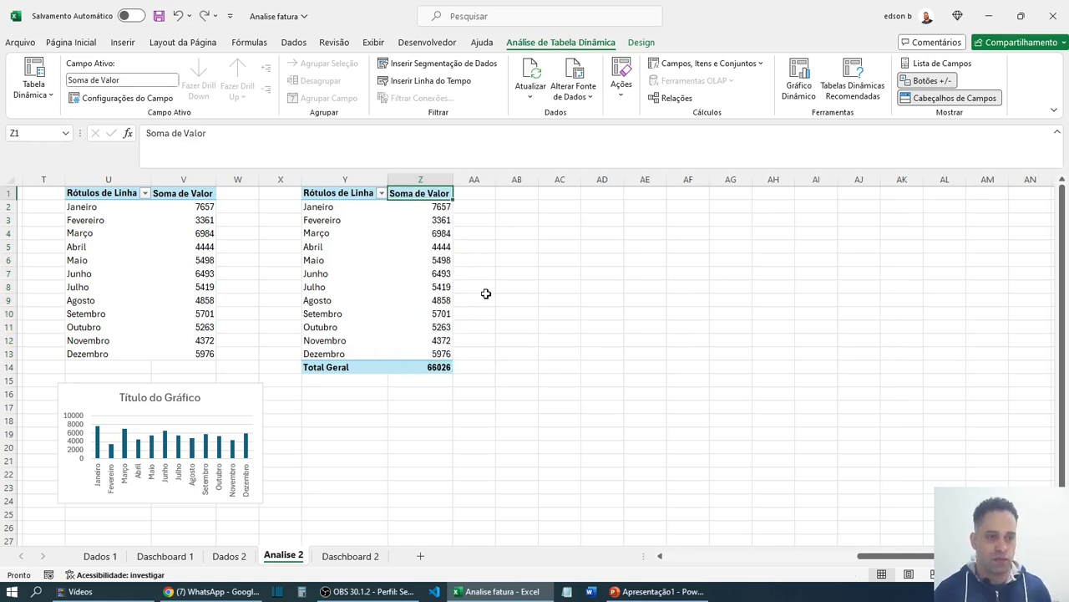
left_click_drag(487, 288, 489, 298)
- Check the % Gasto Por Mês chart on Daschboard 1, then enter the formula =Z2 in cell AA2 of Analise 2
left_click(476, 206)
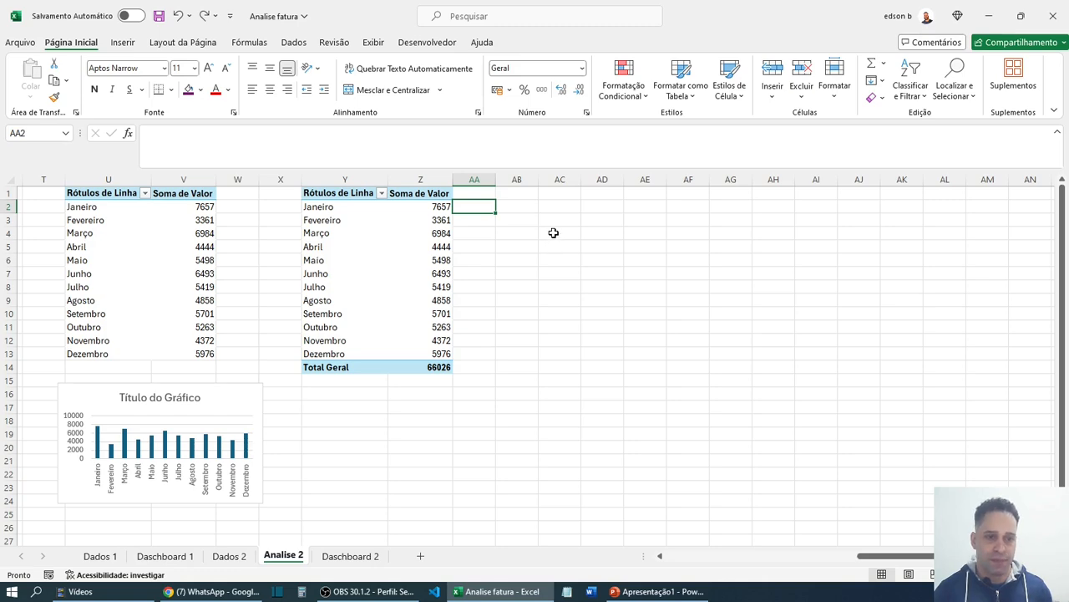
left_click(166, 557)
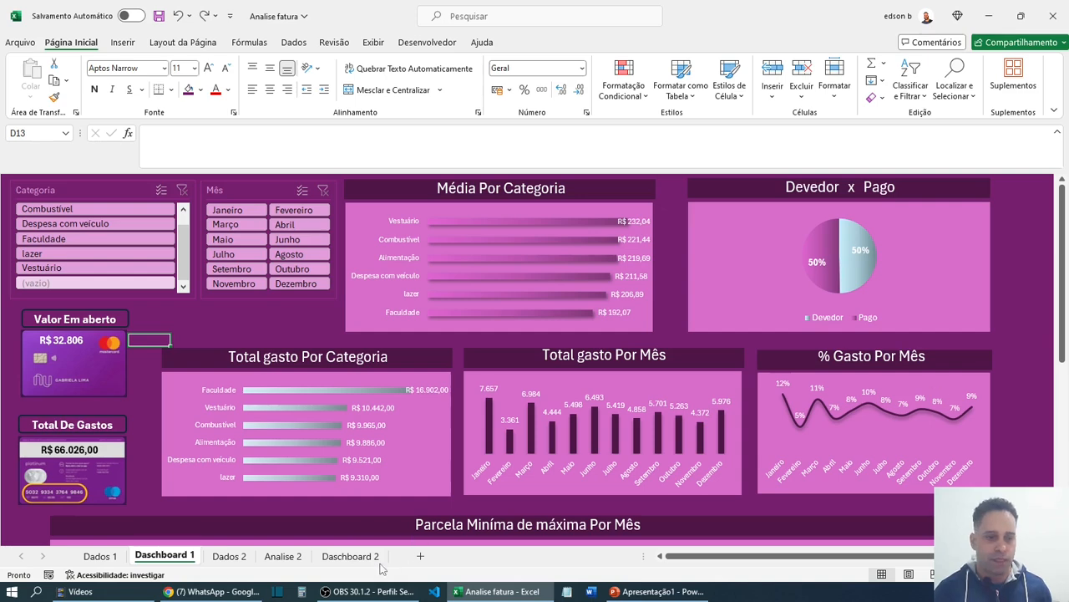
left_click(283, 556)
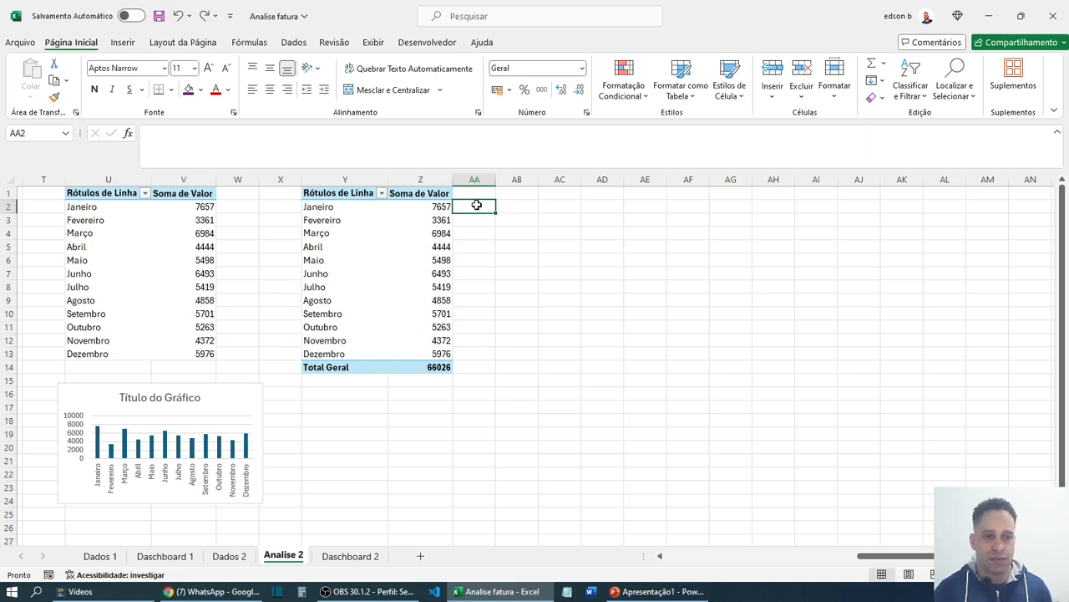
left_click_drag(477, 204, 482, 353)
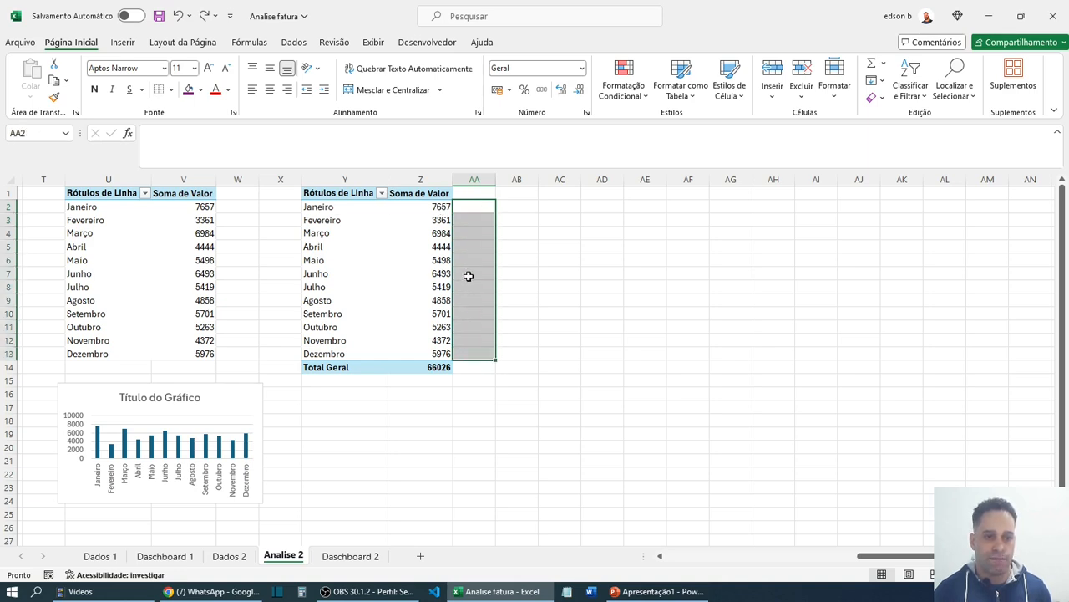
left_click(477, 207)
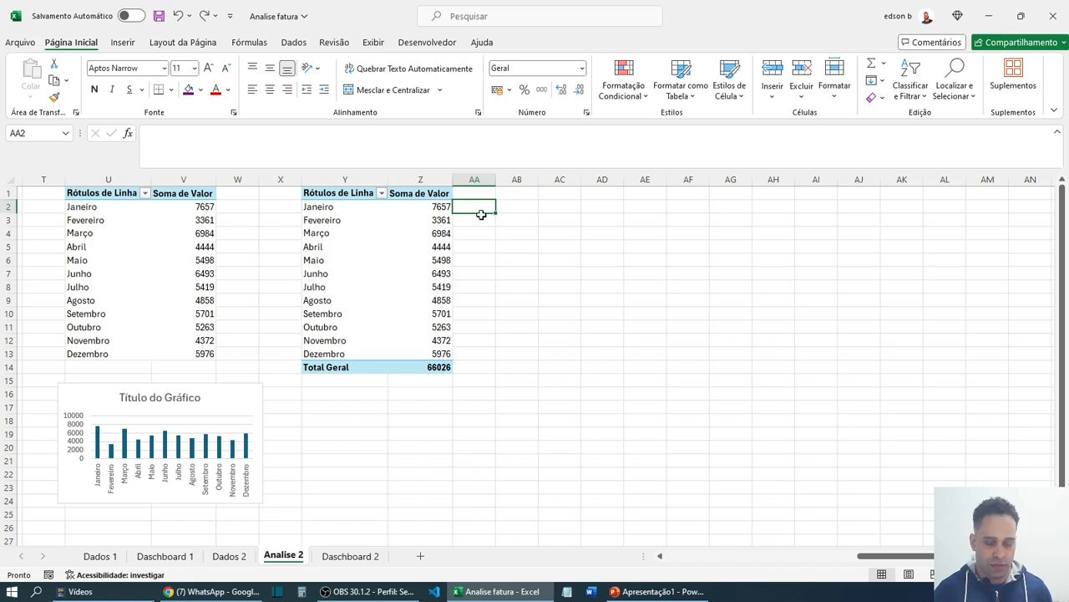
type("=")
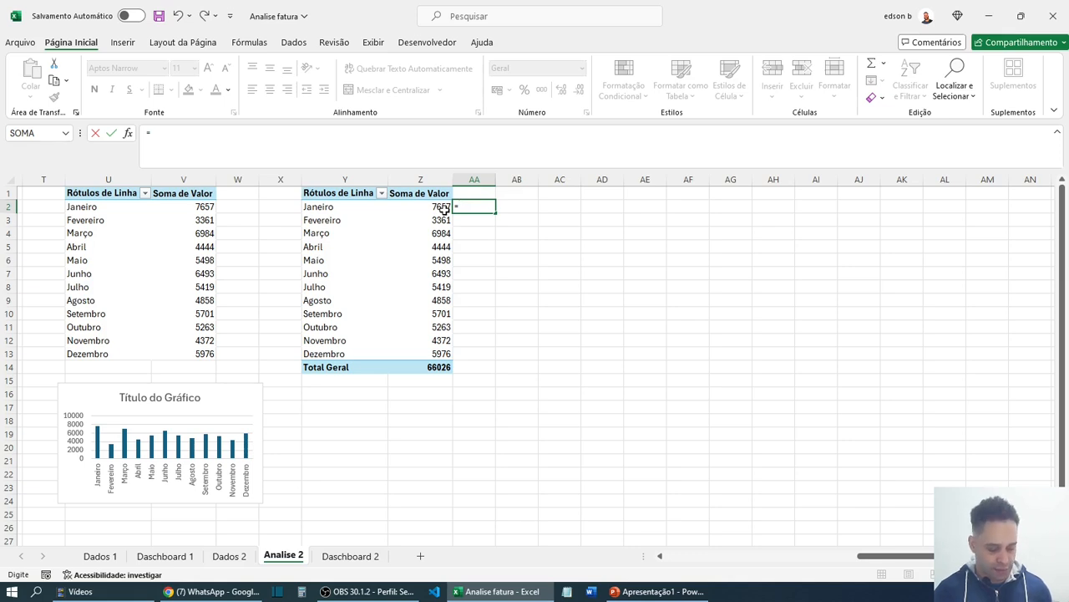
type("z2")
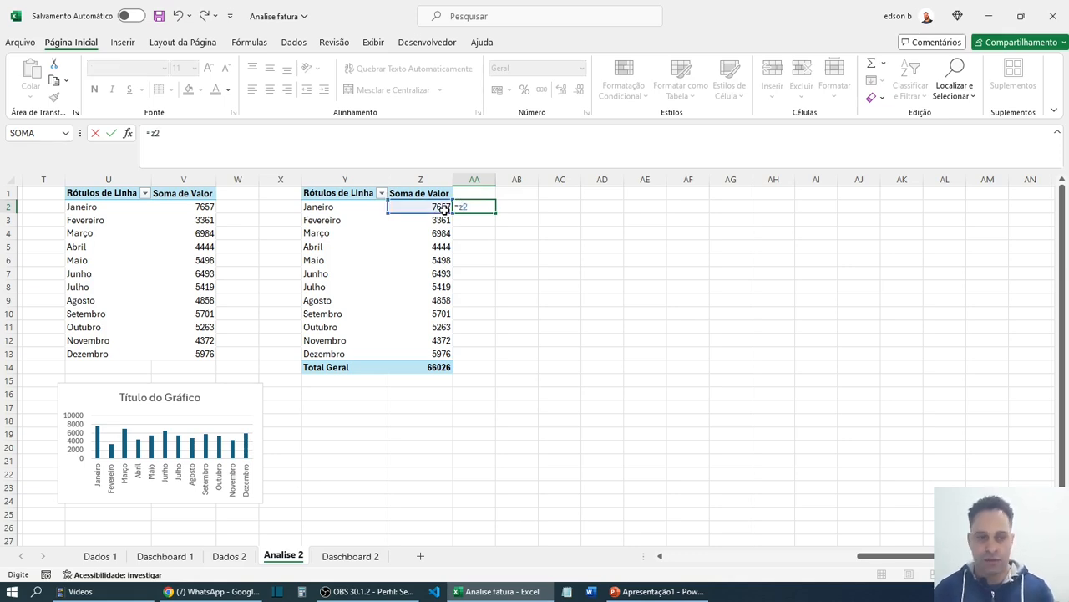
key("Return")
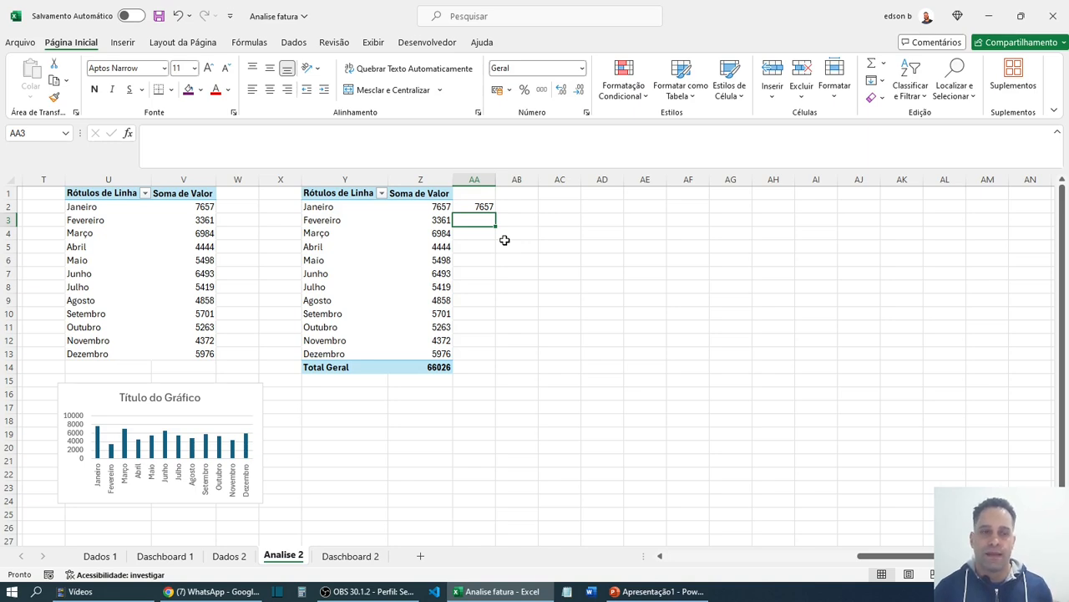
- Fill the formula in AA2 down to AA14, alongside all rows of the monthly pivot table
left_click_drag(439, 208, 441, 340)
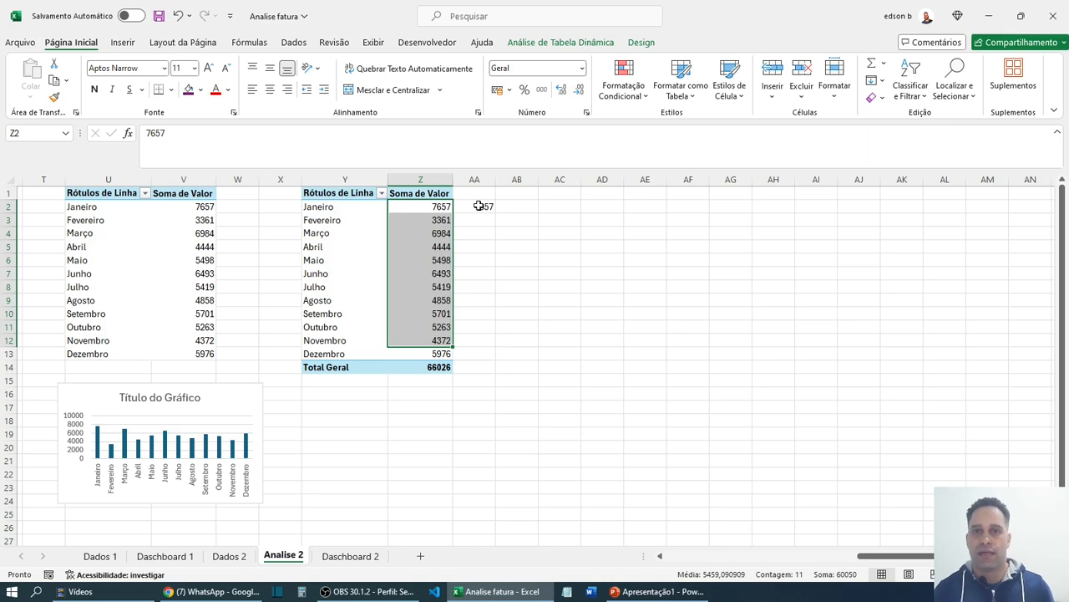
left_click(479, 207)
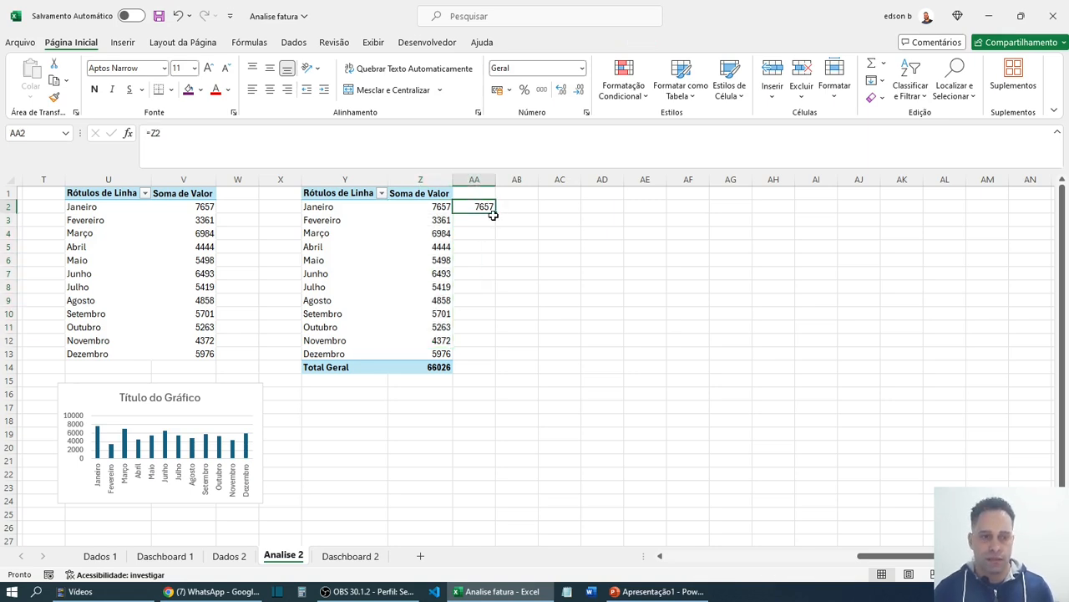
double_click(496, 213)
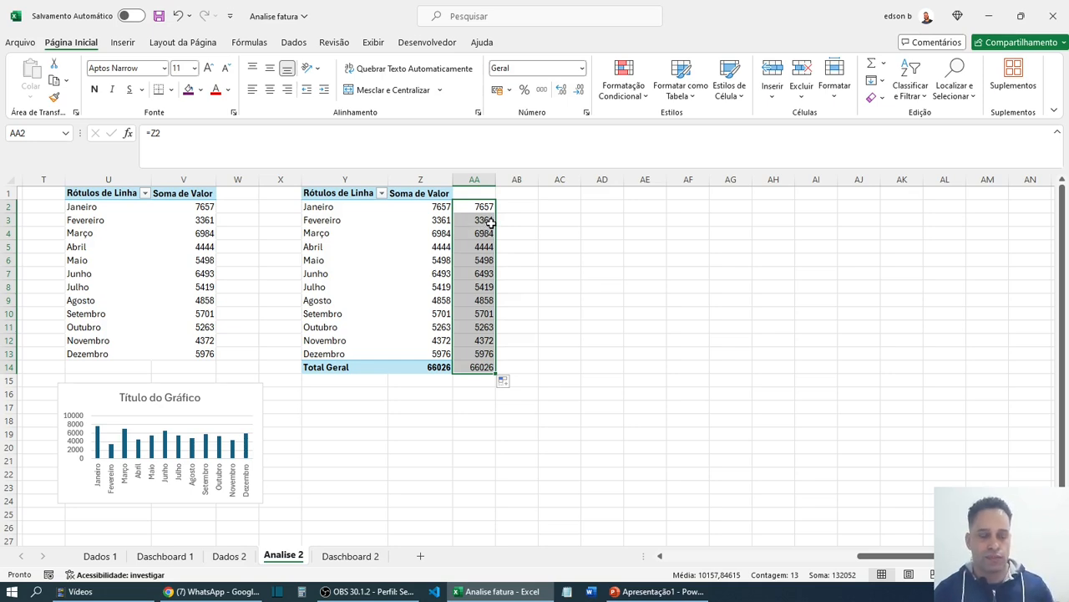
left_click(544, 253)
left_click(491, 248)
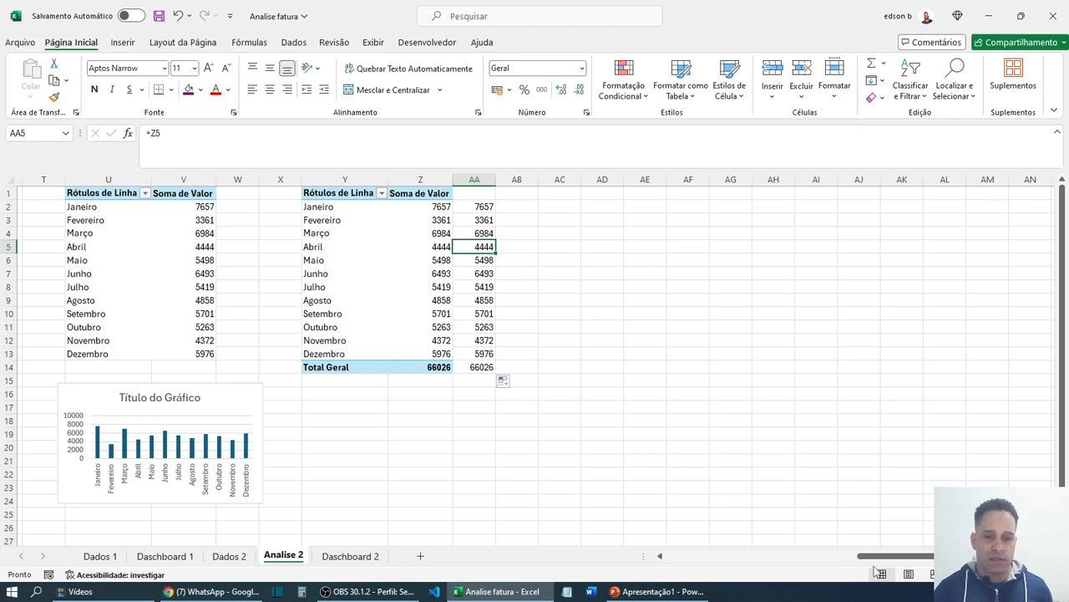
- Enter the formula =E2 in cell E3, below the Soma de Valor grand total pivot table
left_click_drag(878, 556, 843, 539)
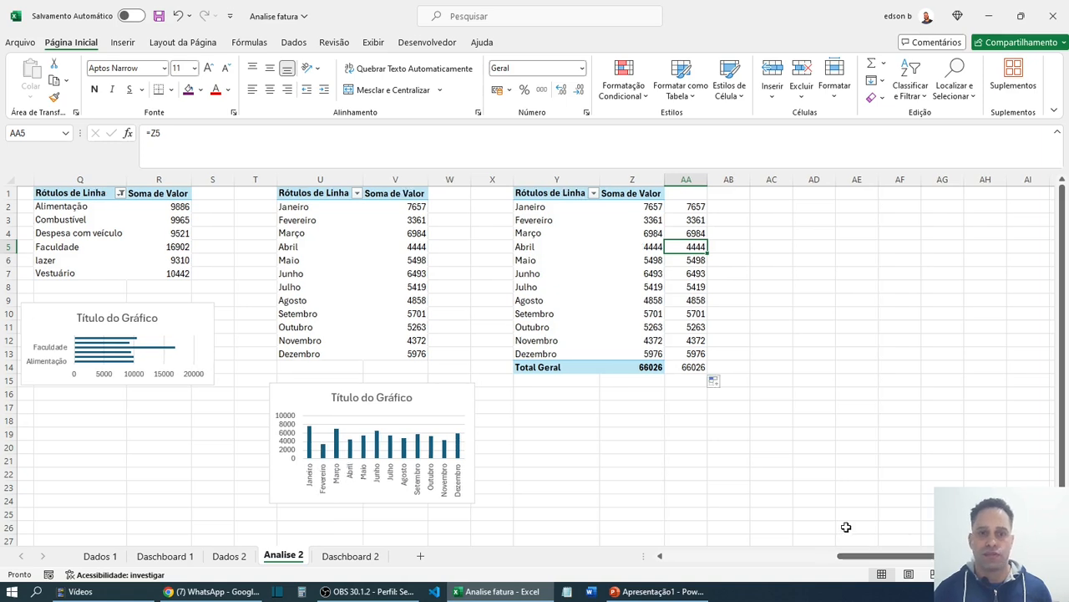
left_click(697, 207)
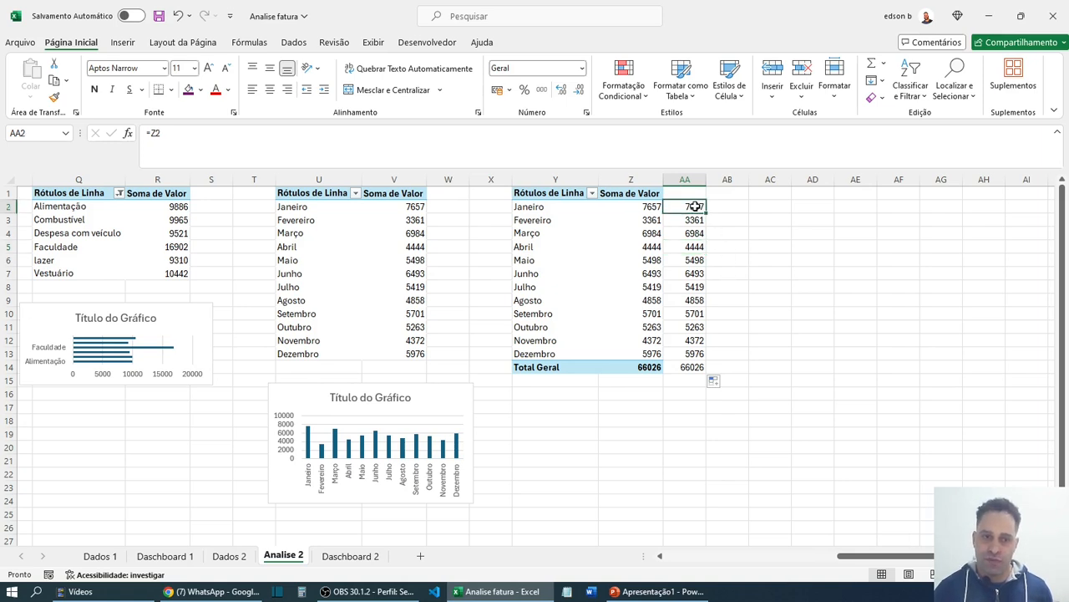
left_click_drag(874, 560, 694, 558)
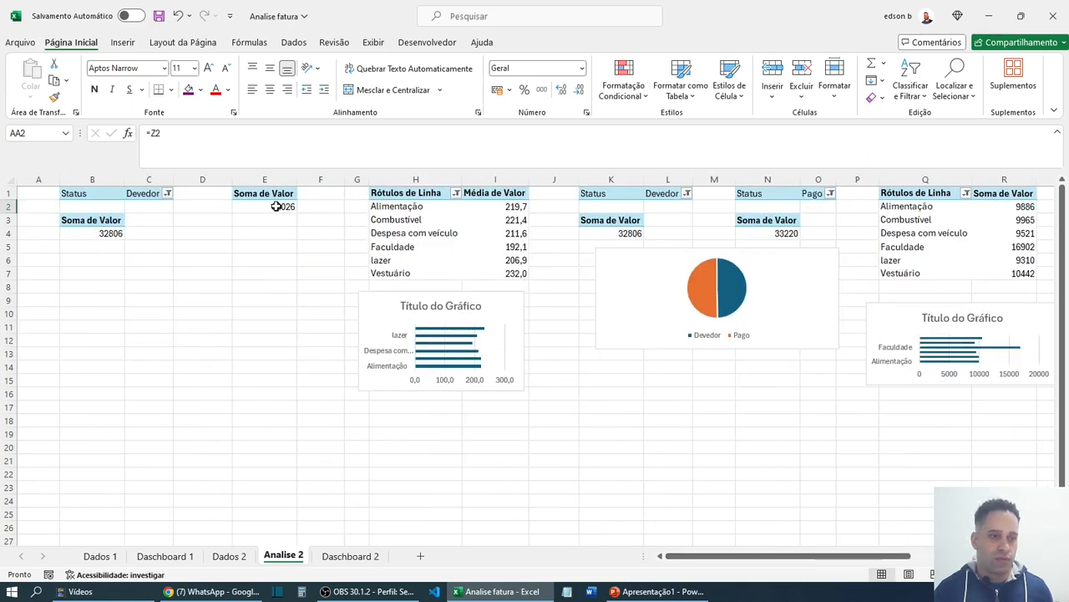
left_click(264, 180)
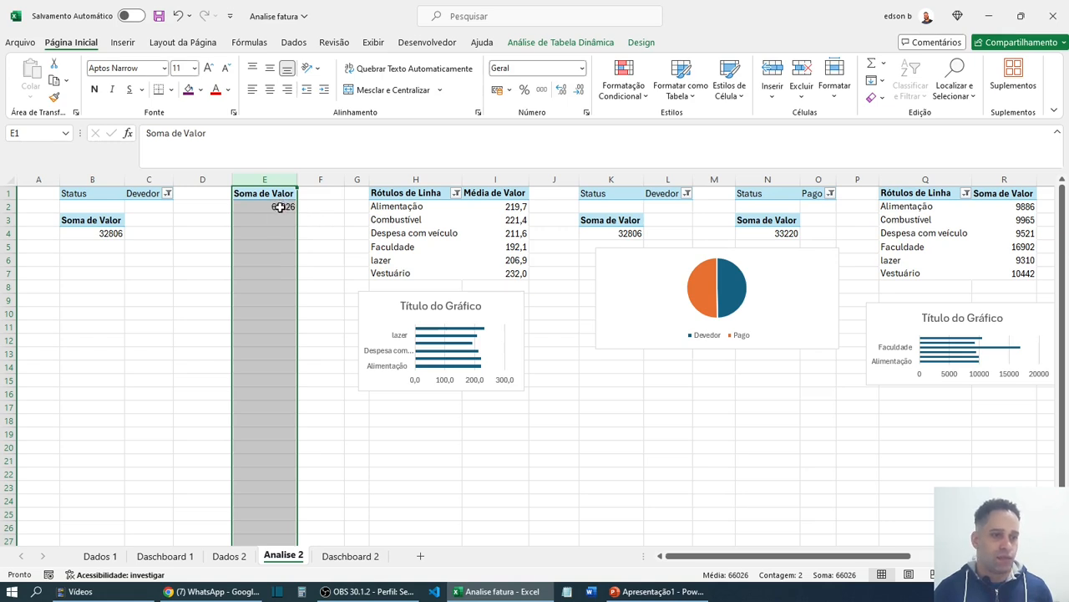
left_click(284, 208)
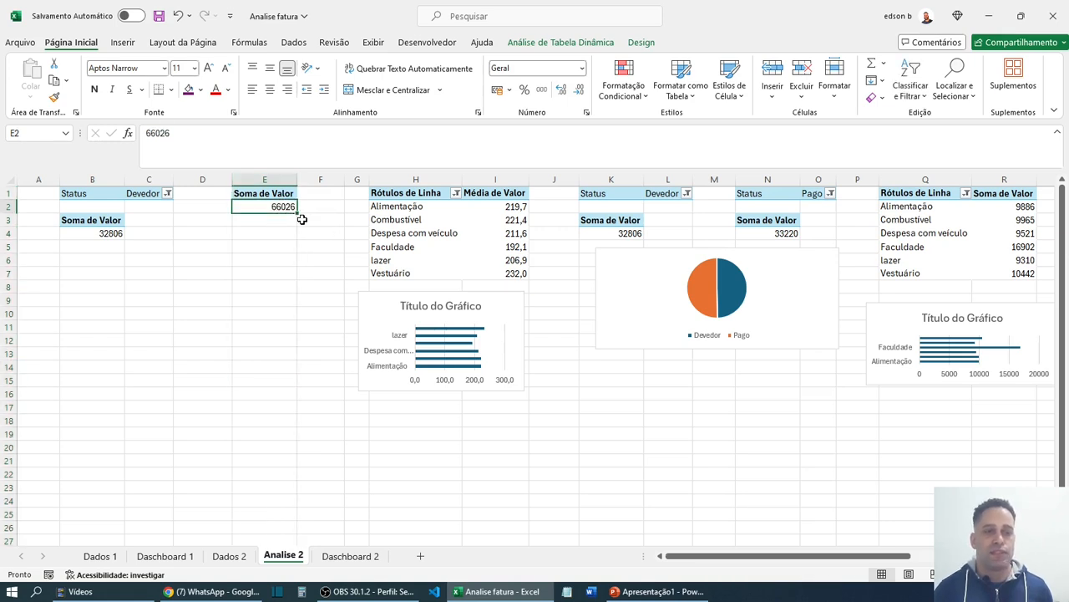
left_click(255, 193)
left_click_drag(254, 193, 267, 206)
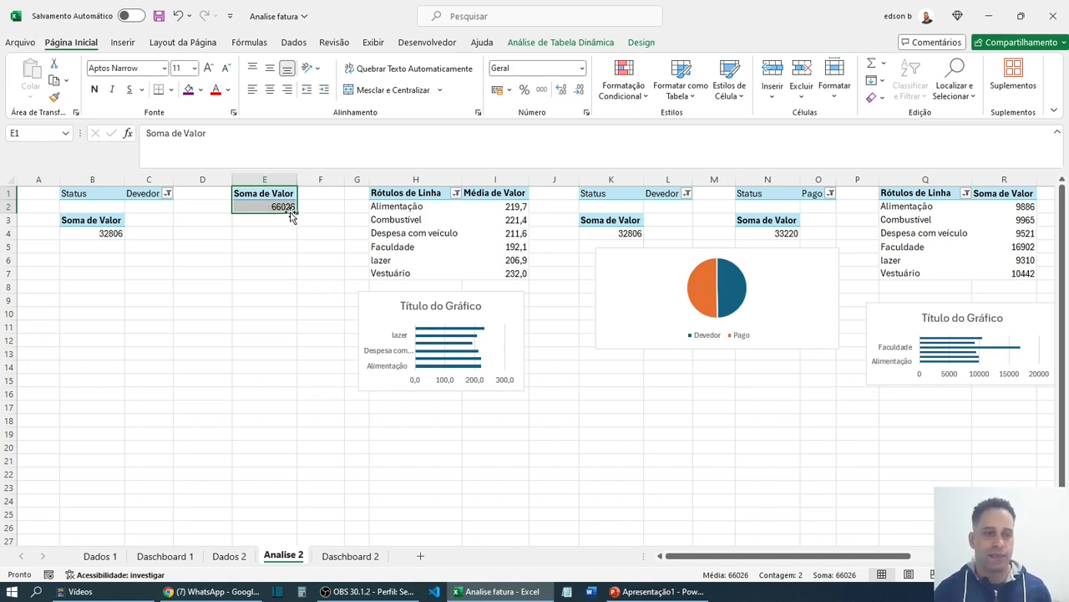
left_click(280, 220)
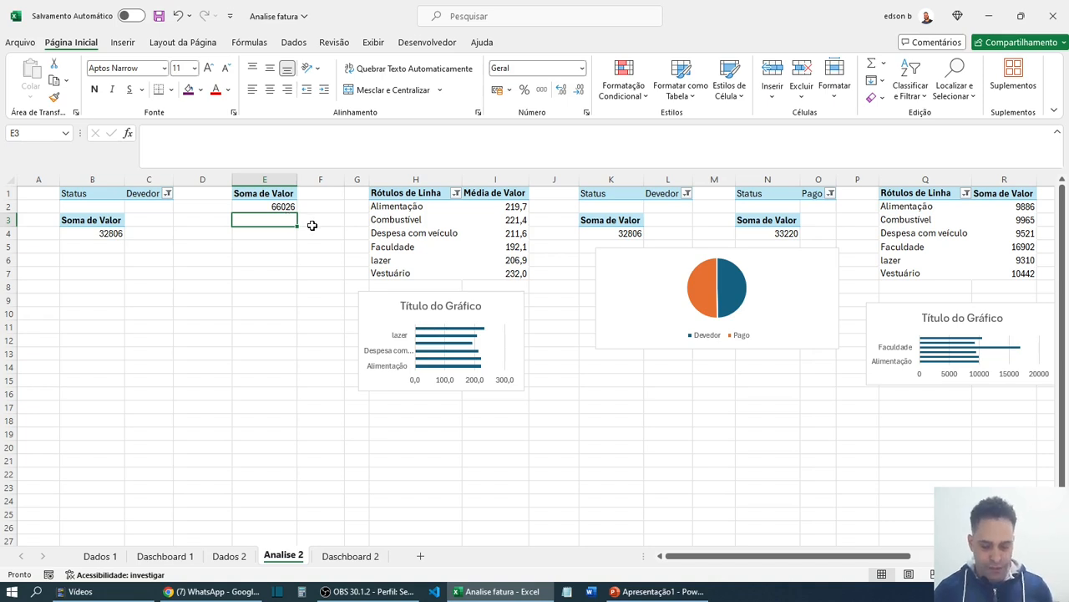
type("=e2")
key("Return")
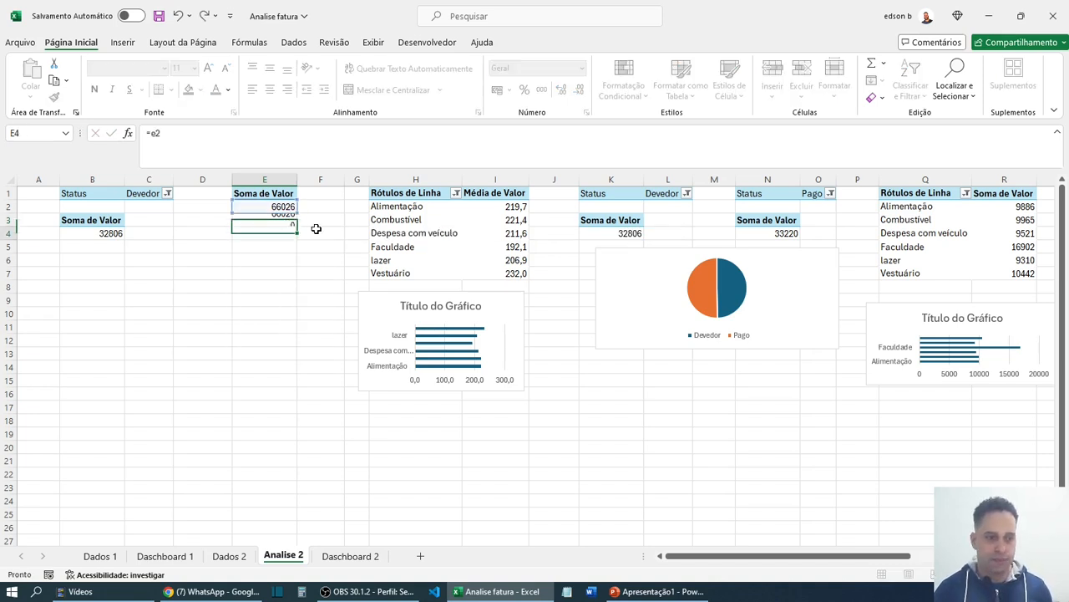
- Give cell E3 a yellow fill and the Moeda number format
left_click(279, 221)
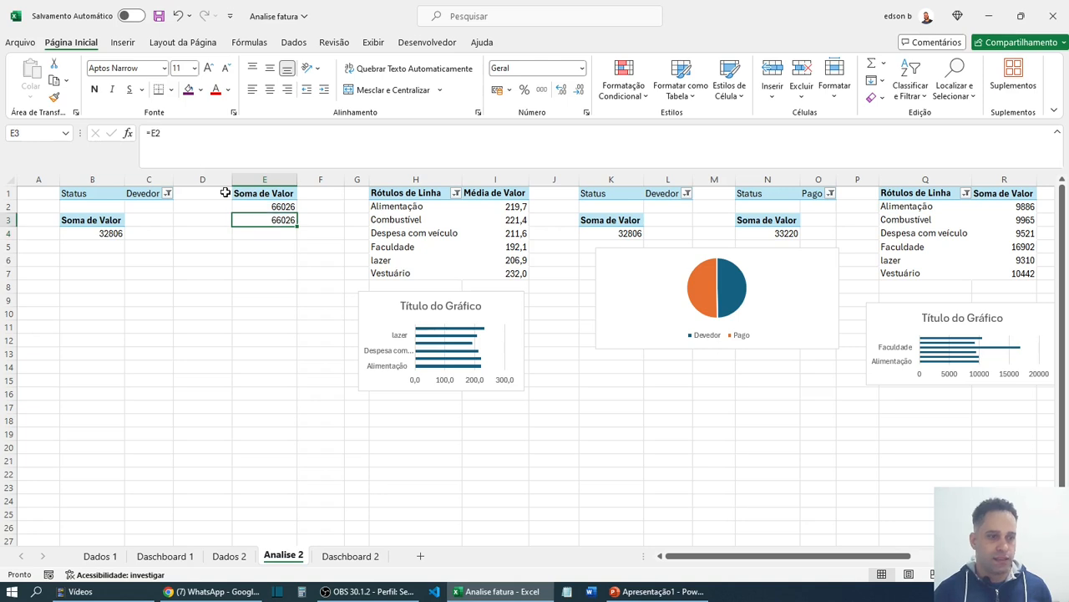
left_click(200, 89)
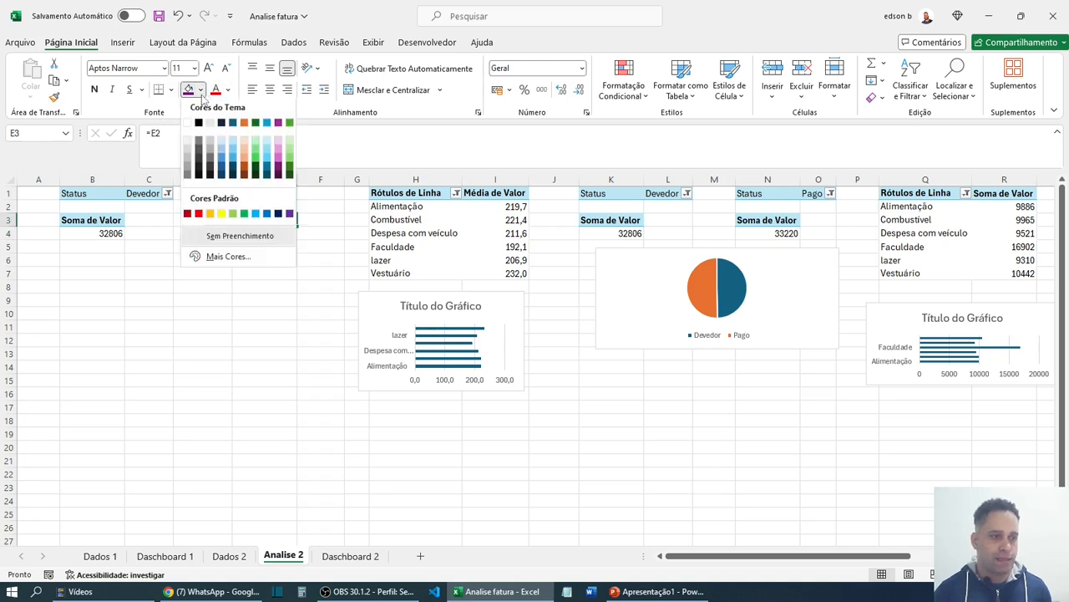
left_click(221, 215)
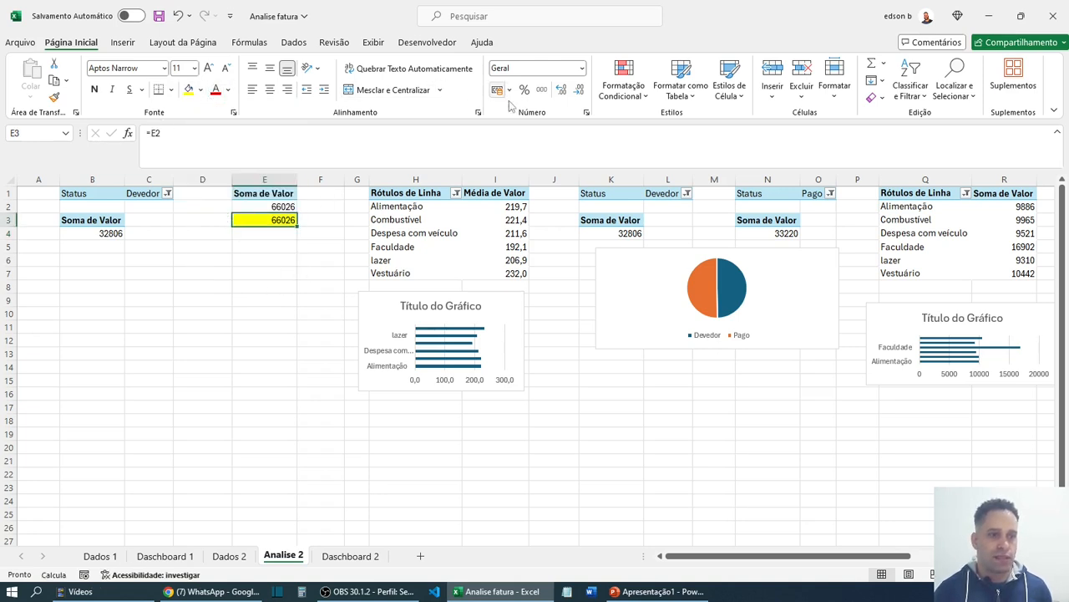
left_click(583, 68)
left_click(557, 161)
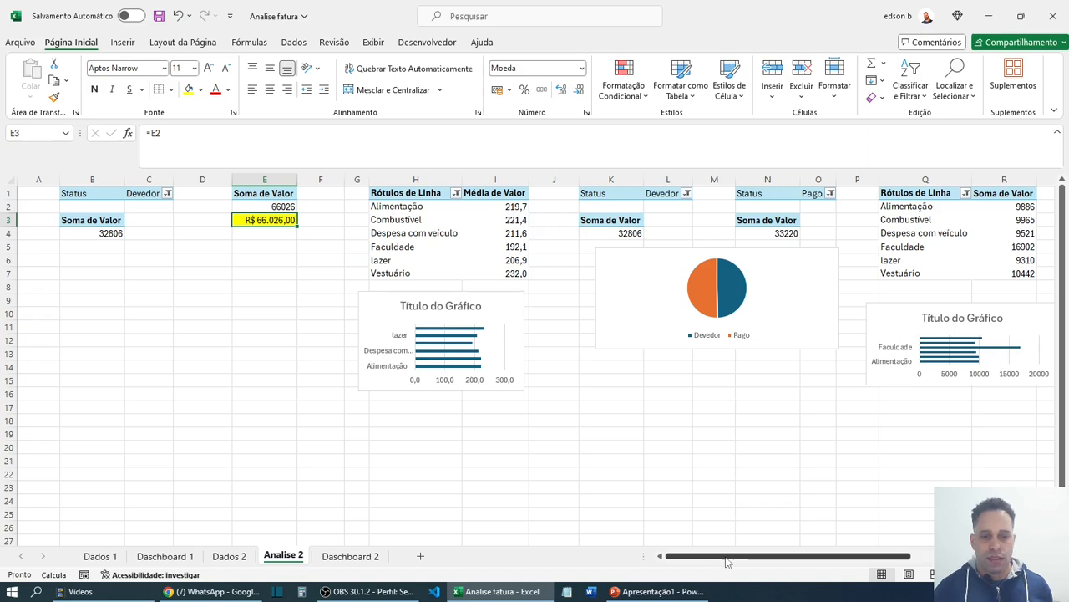
- Give cells AA2:AA13 a yellow fill and the Moeda number format, and widen column AA to fit the values
left_click_drag(727, 556, 891, 541)
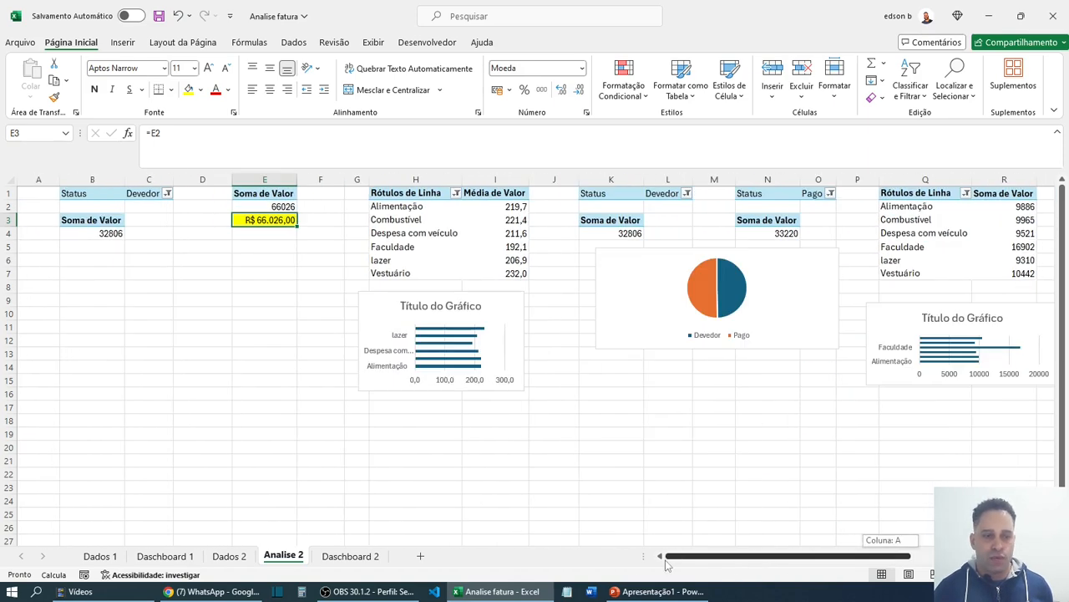
left_click_drag(734, 555, 868, 556)
left_click_drag(994, 207, 1001, 350)
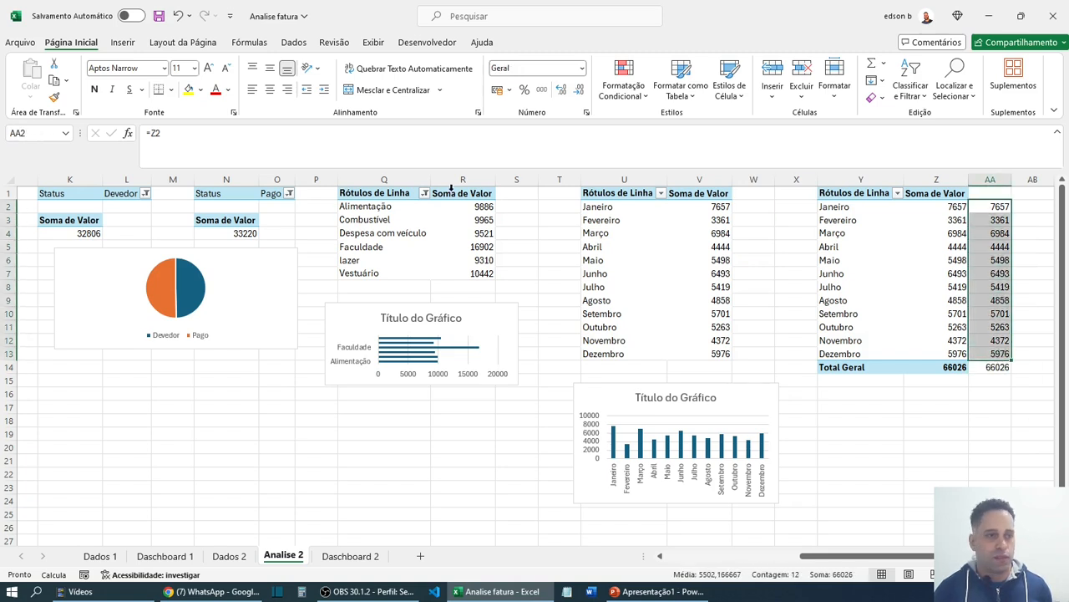
left_click(188, 89)
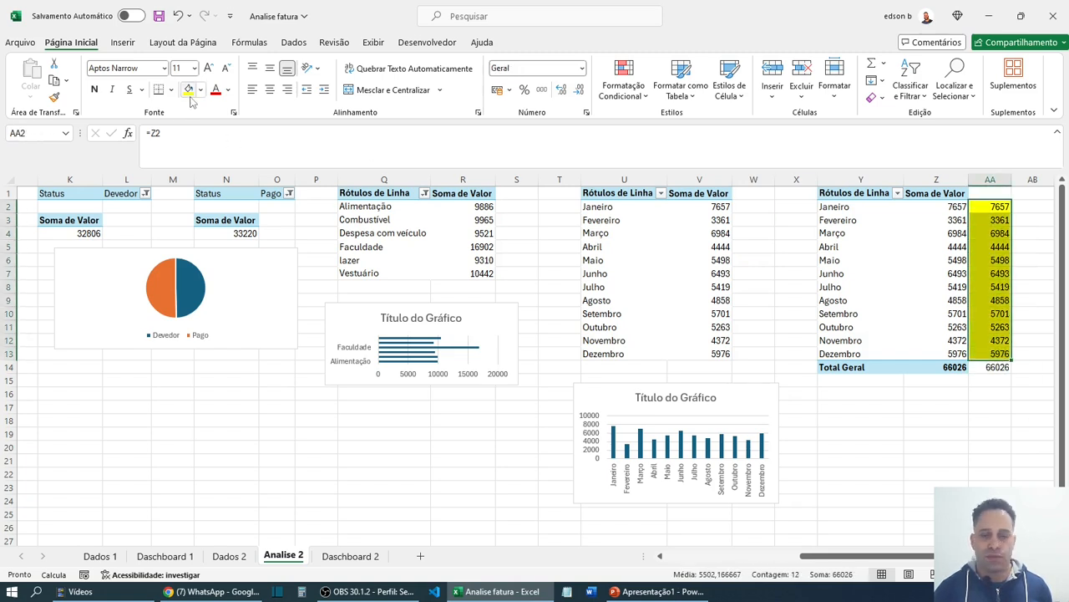
left_click(582, 69)
left_click(535, 153)
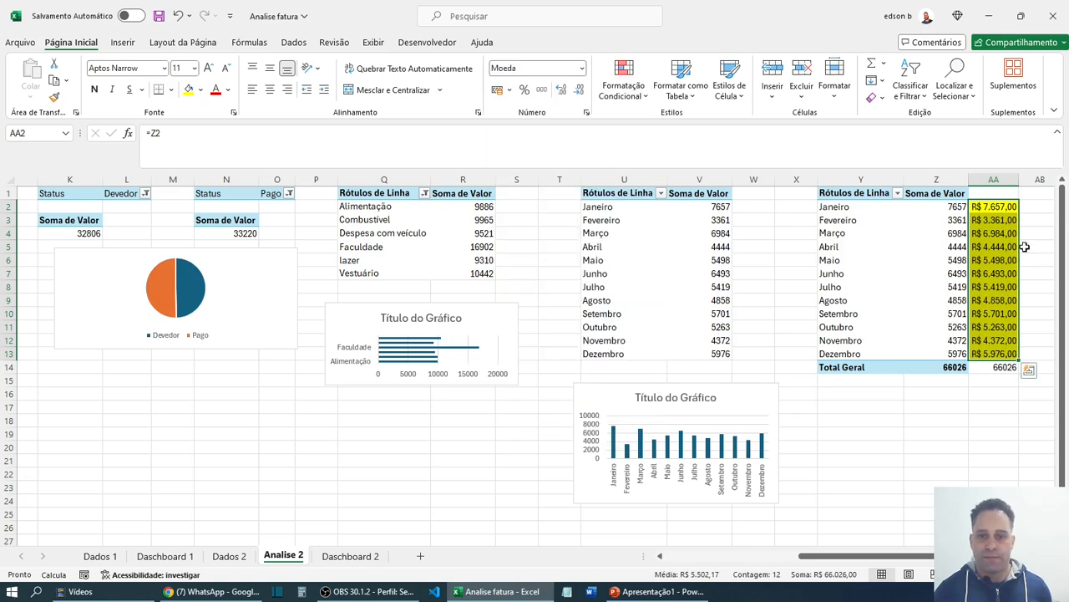
left_click_drag(1020, 179, 1033, 179)
left_click(1002, 410)
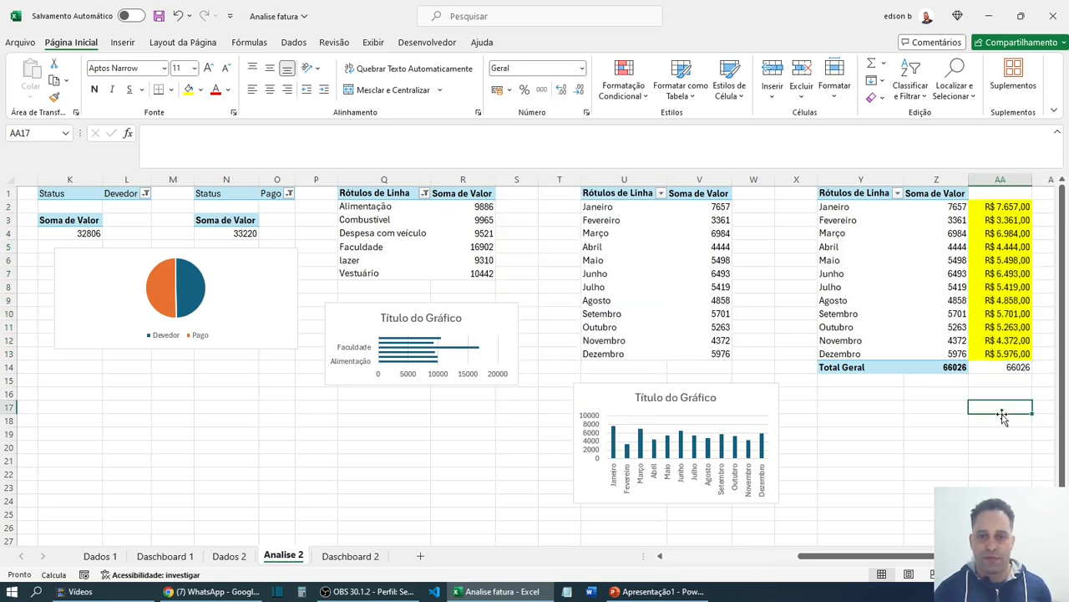
- Turn off the grand totals of the monthly pivot table in columns Y:Z and clear the leftover formula in AA14
scroll(721, 367, "right", 3)
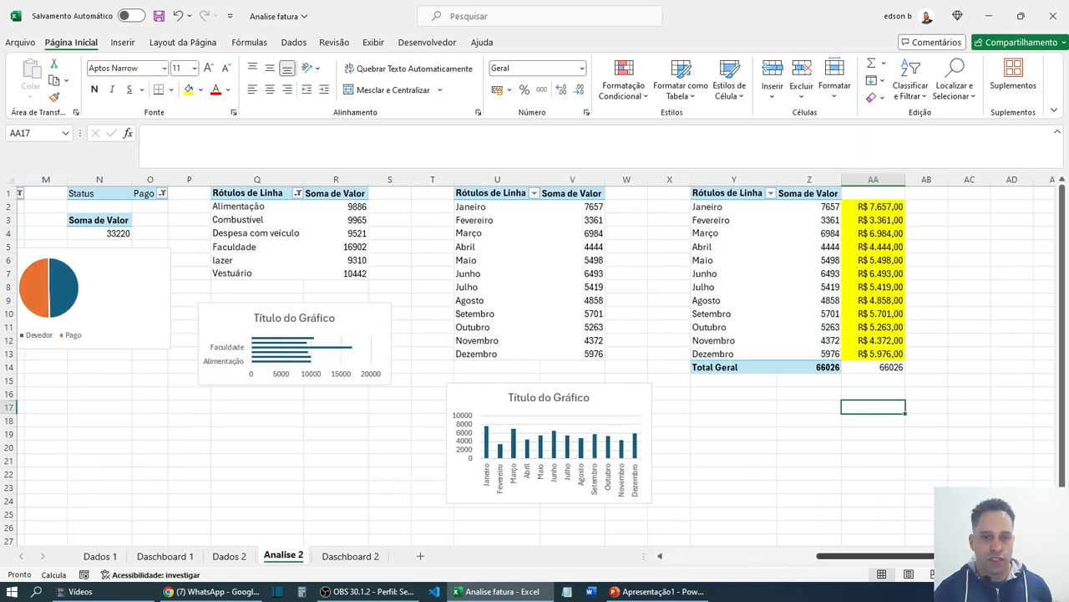
left_click(720, 367)
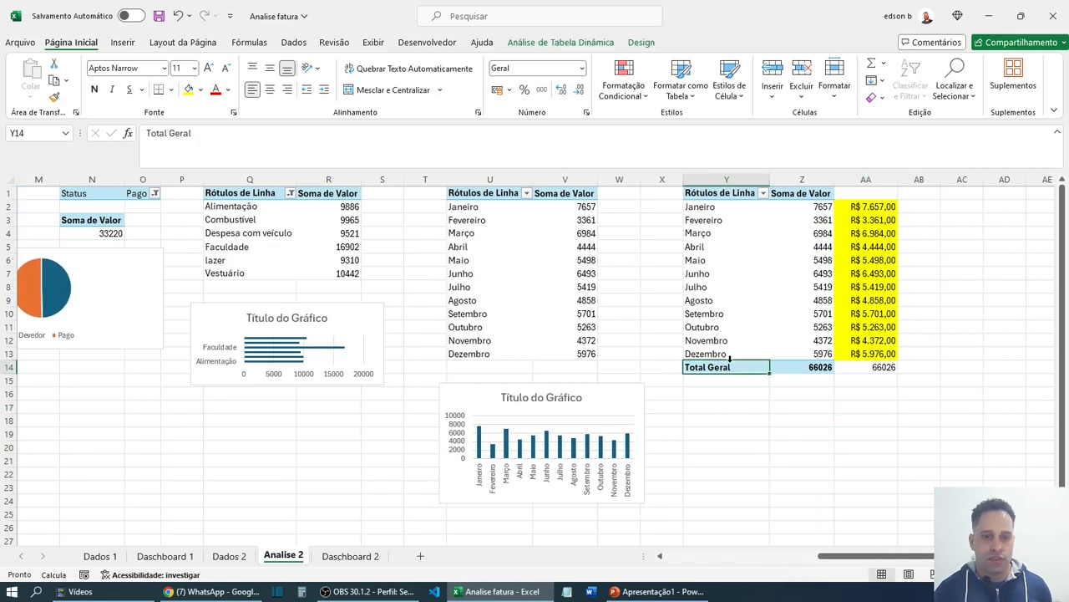
left_click(641, 43)
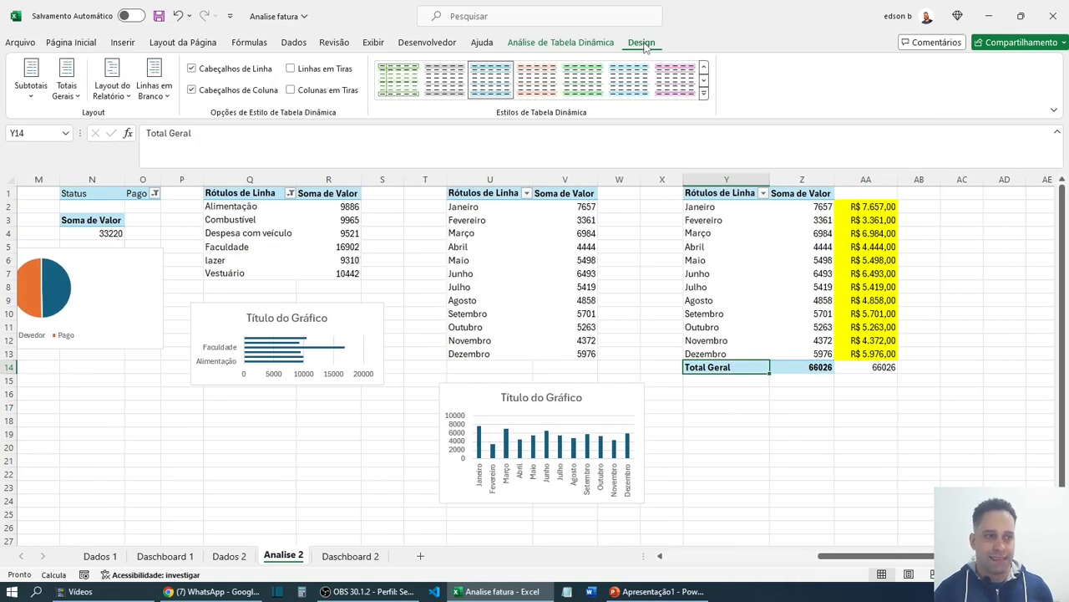
left_click(67, 90)
left_click(125, 119)
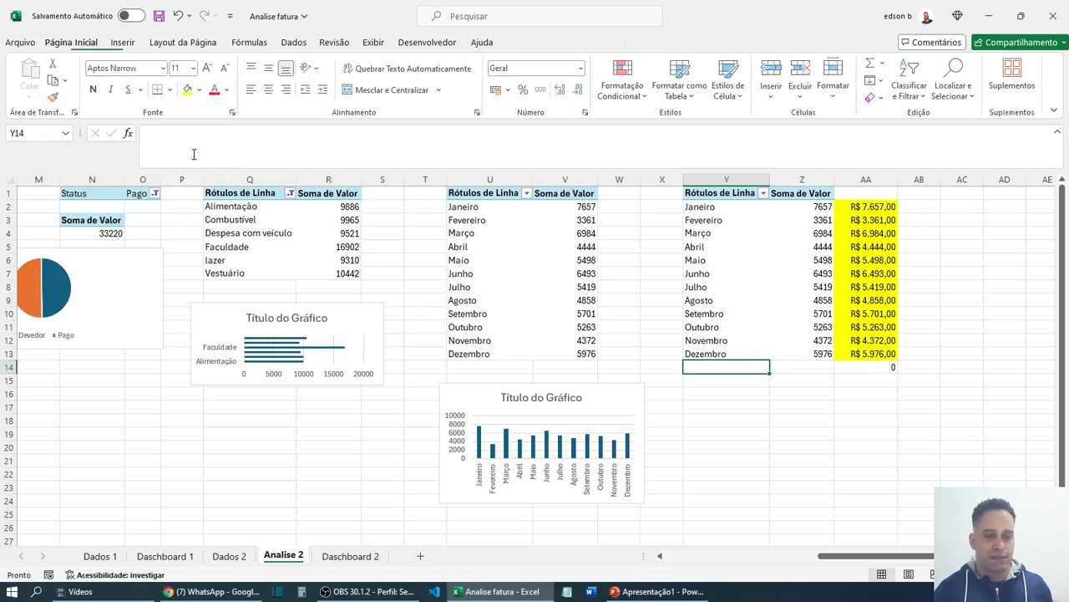
left_click(847, 417)
left_click(884, 366)
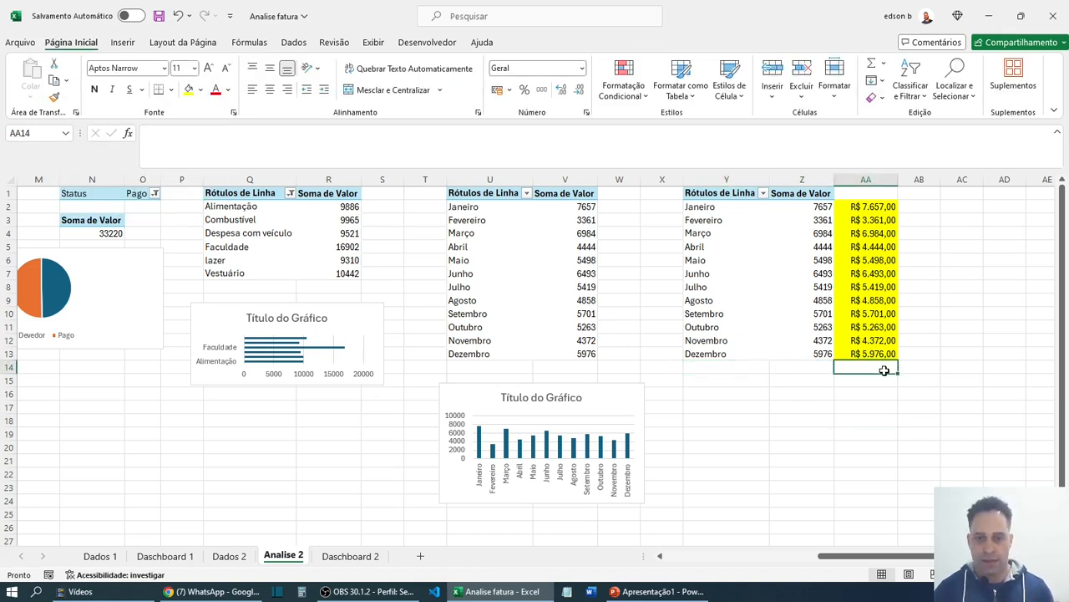
left_click(919, 340)
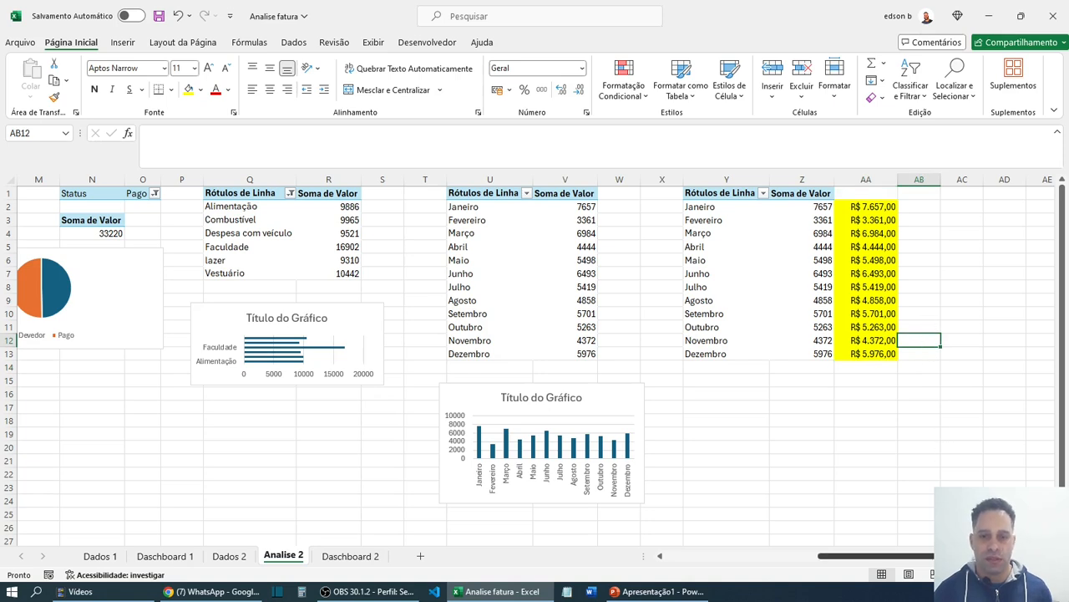
- Apply the Porcentagem number format to the empty cells AB2:AB13 beside the monthly currency values
scroll(924, 282, "right", 1)
left_click(900, 207)
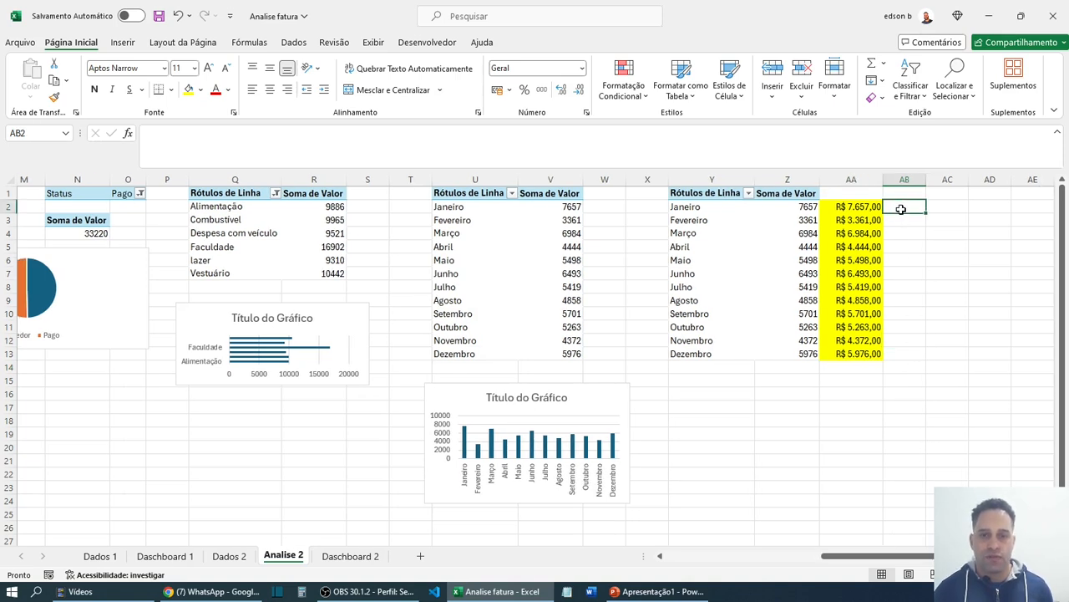
left_click_drag(902, 209, 925, 357)
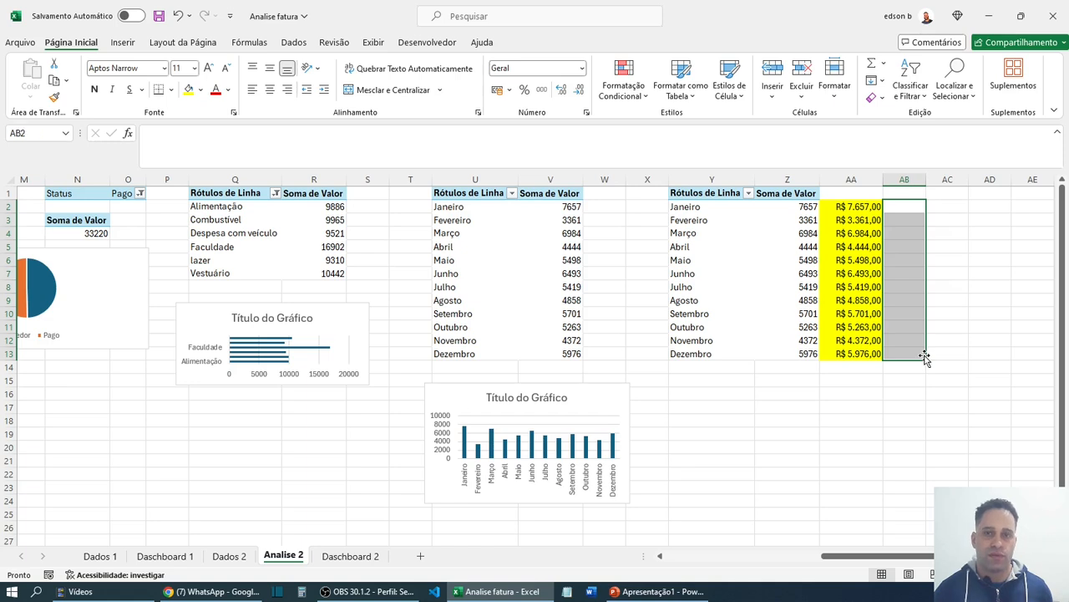
left_click(950, 260)
left_click_drag(903, 205, 913, 349)
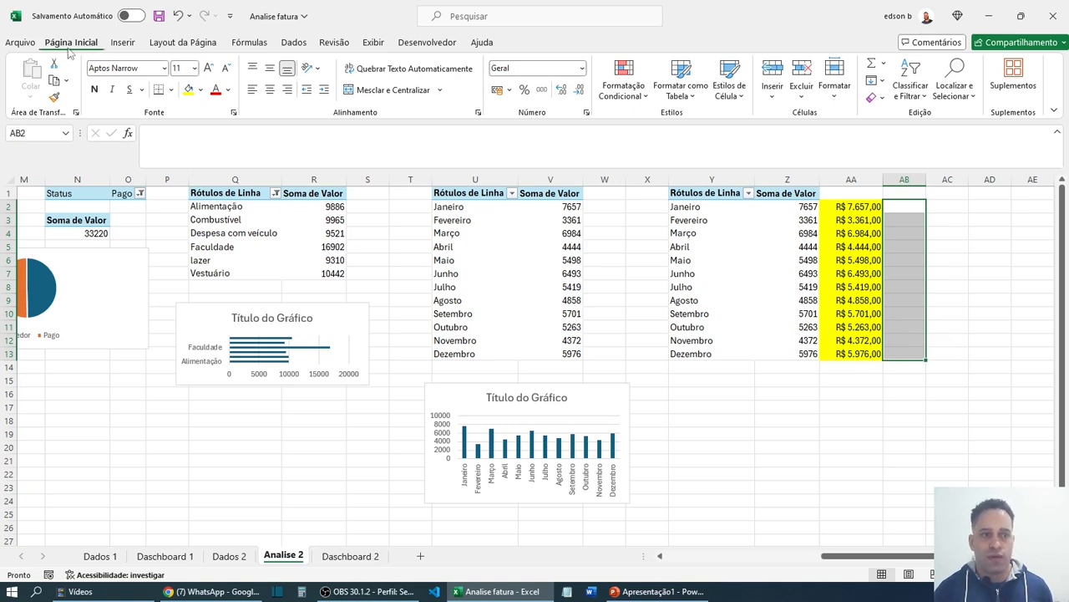
left_click(524, 89)
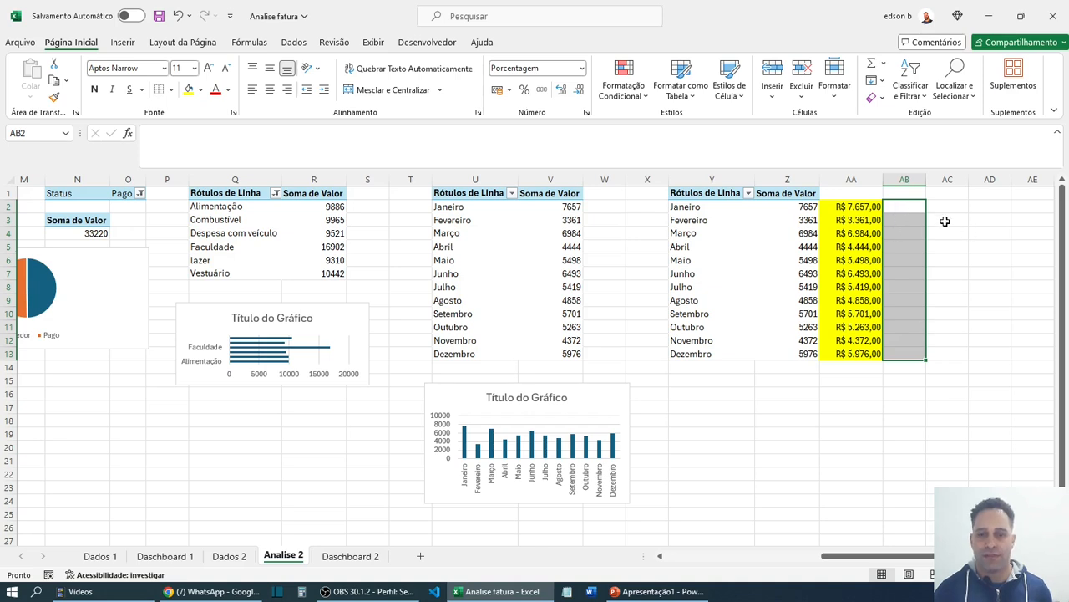
- Enter the formula =AA2/$E$3 in cell AB2 to get January's share of the total spending
left_click(912, 209)
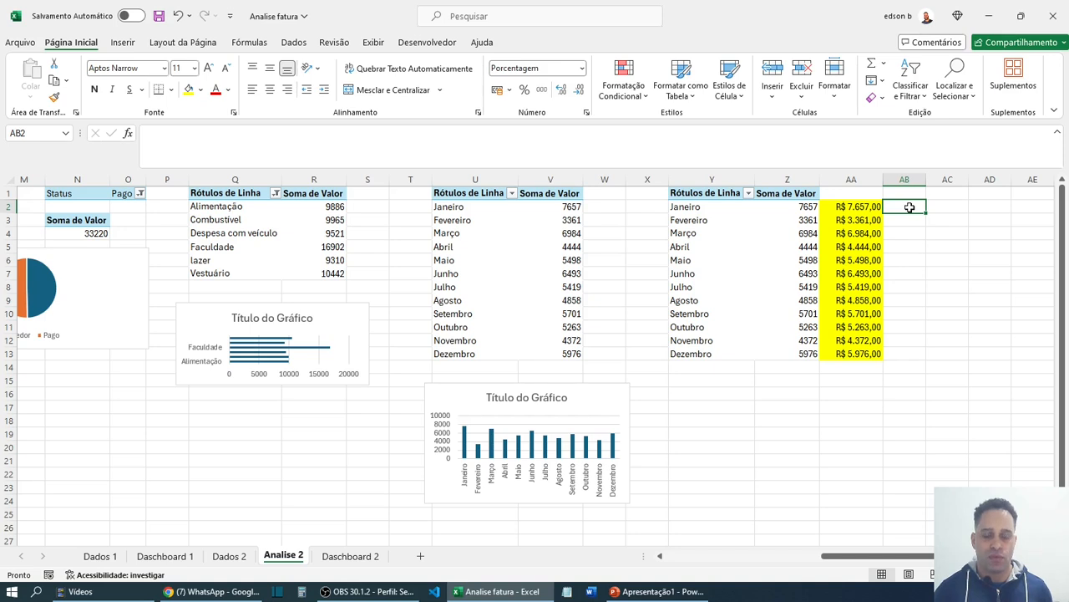
type("=")
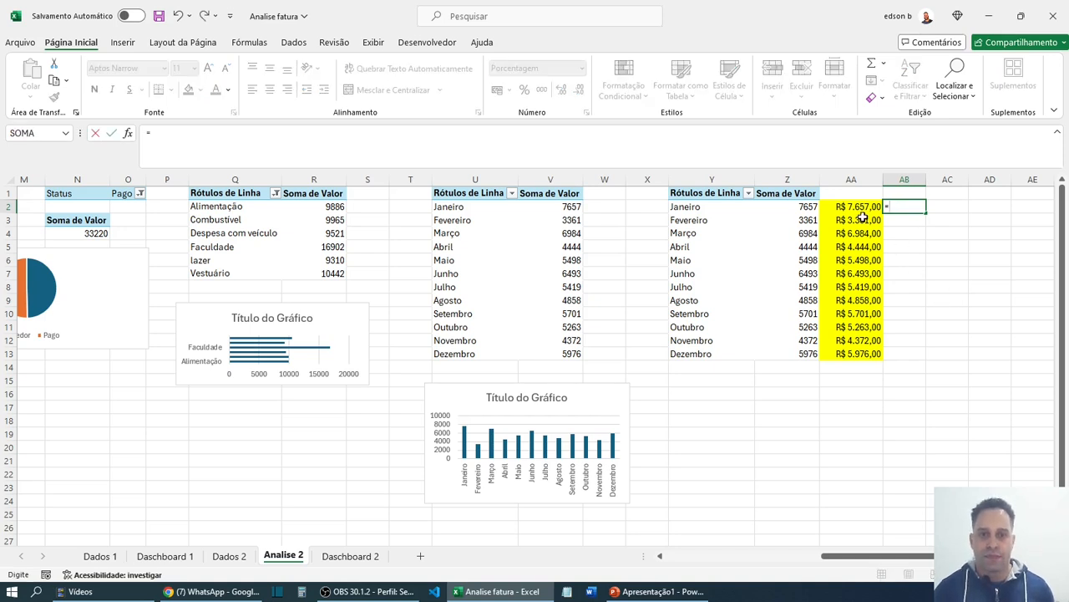
left_click(858, 209)
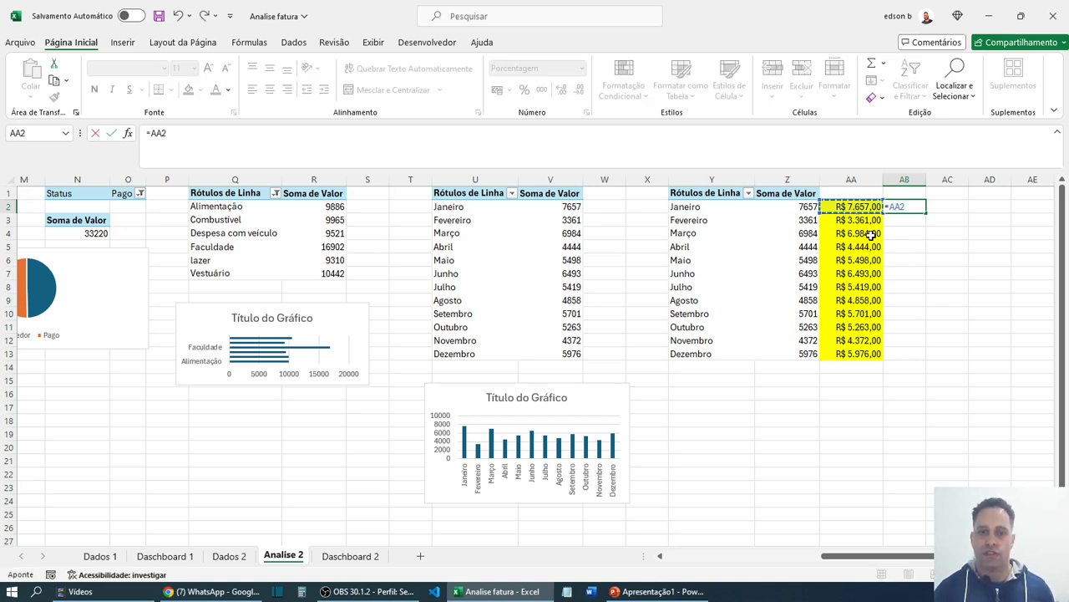
type("/")
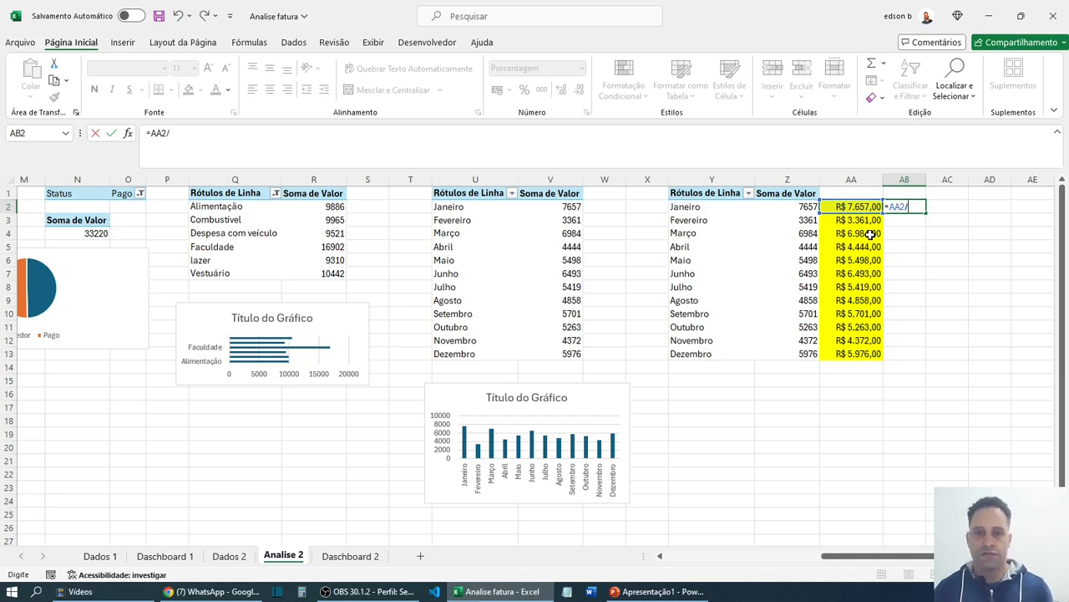
left_click_drag(899, 555, 687, 561)
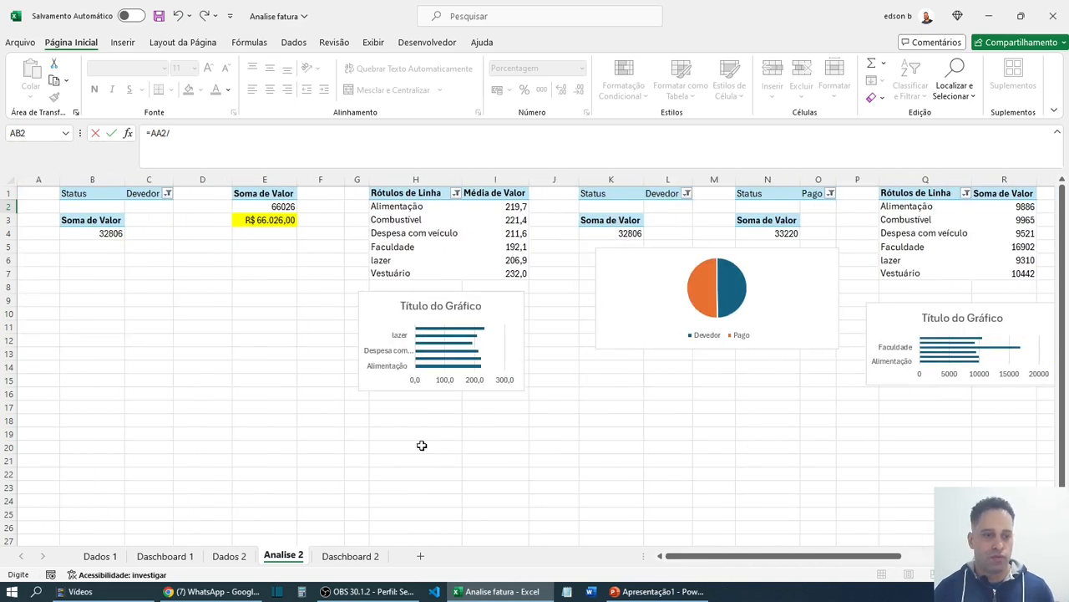
left_click(269, 223)
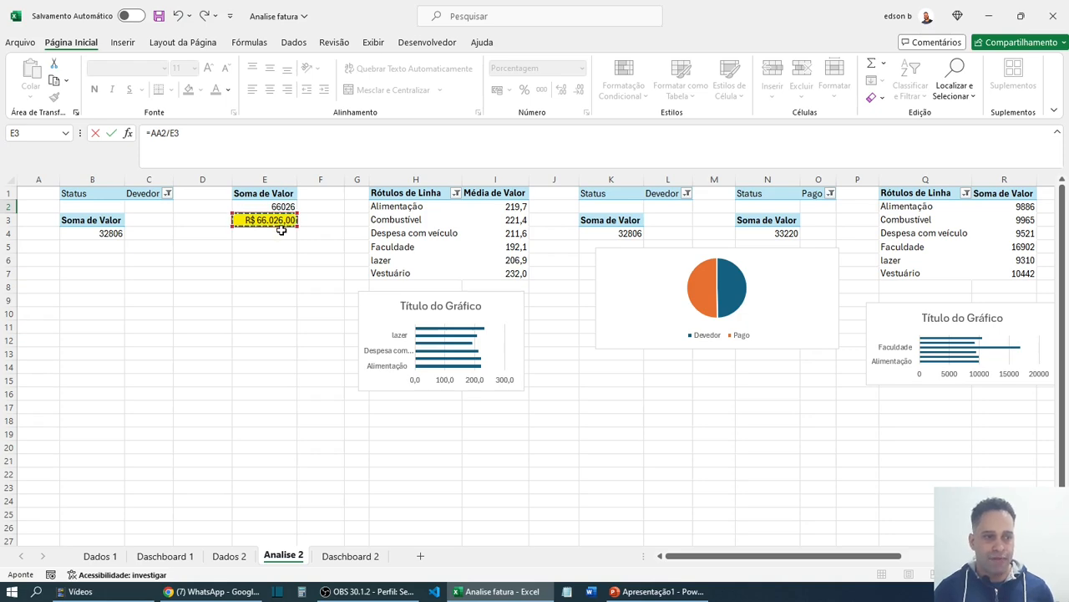
key("F4")
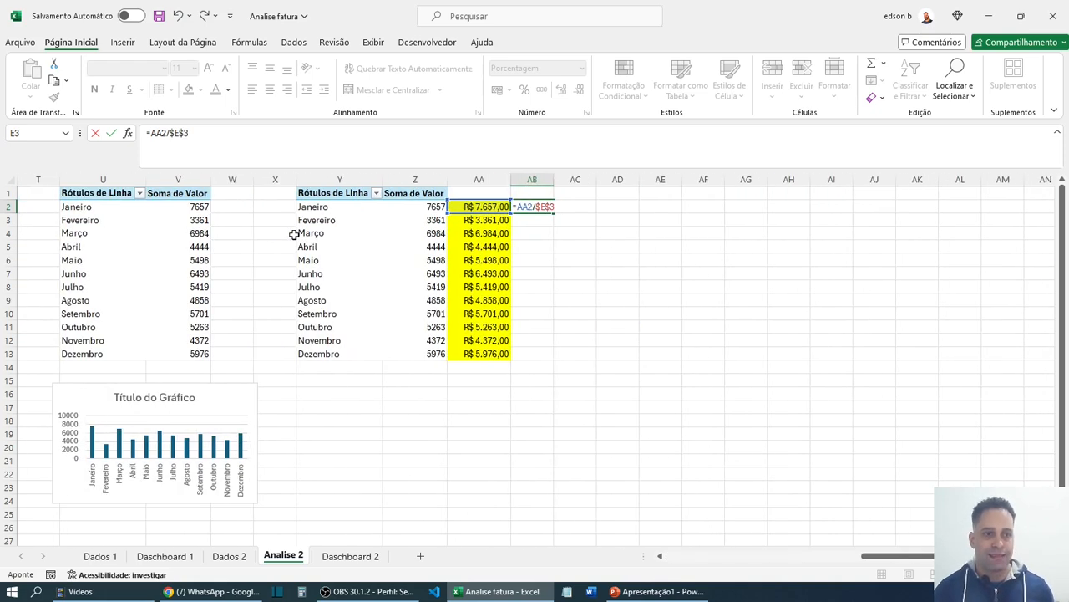
key("Return")
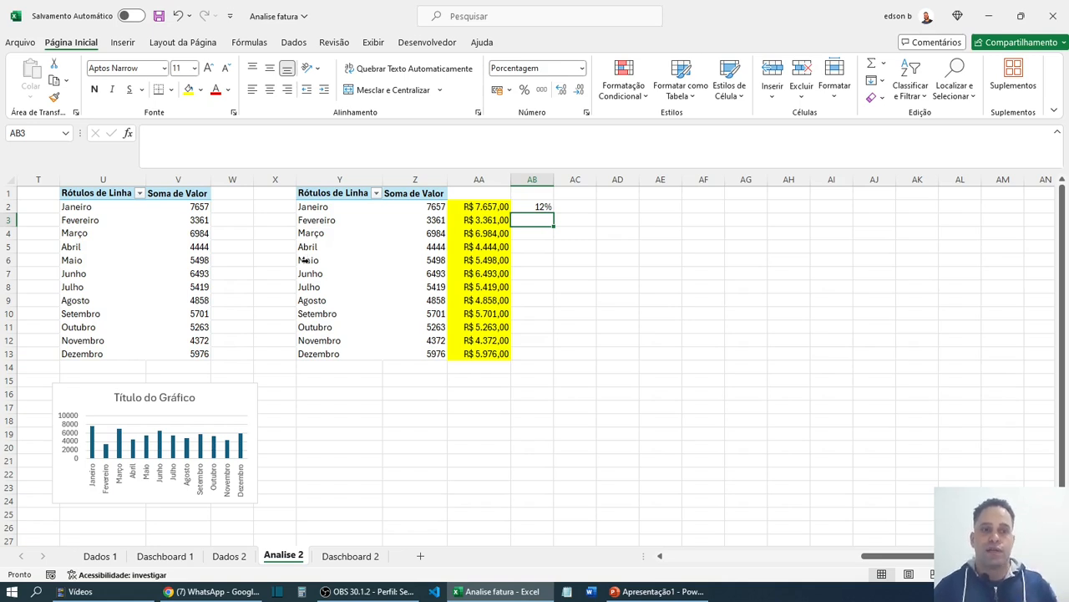
- Review the total in E3 referenced by AB2, and fill the AB2 formula down to AB13
left_click(544, 208)
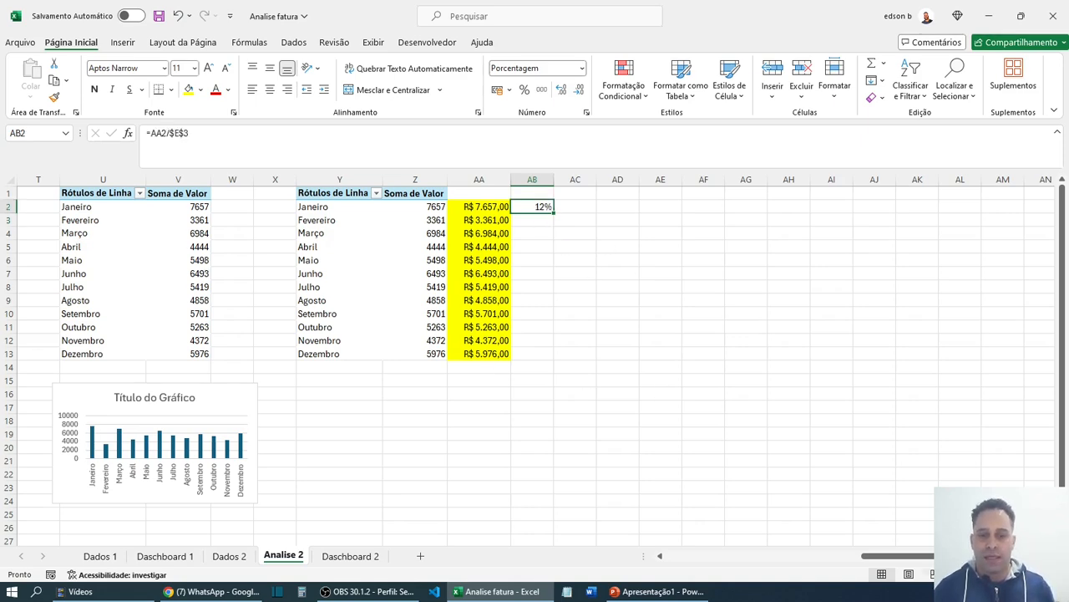
left_click_drag(952, 556, 604, 568)
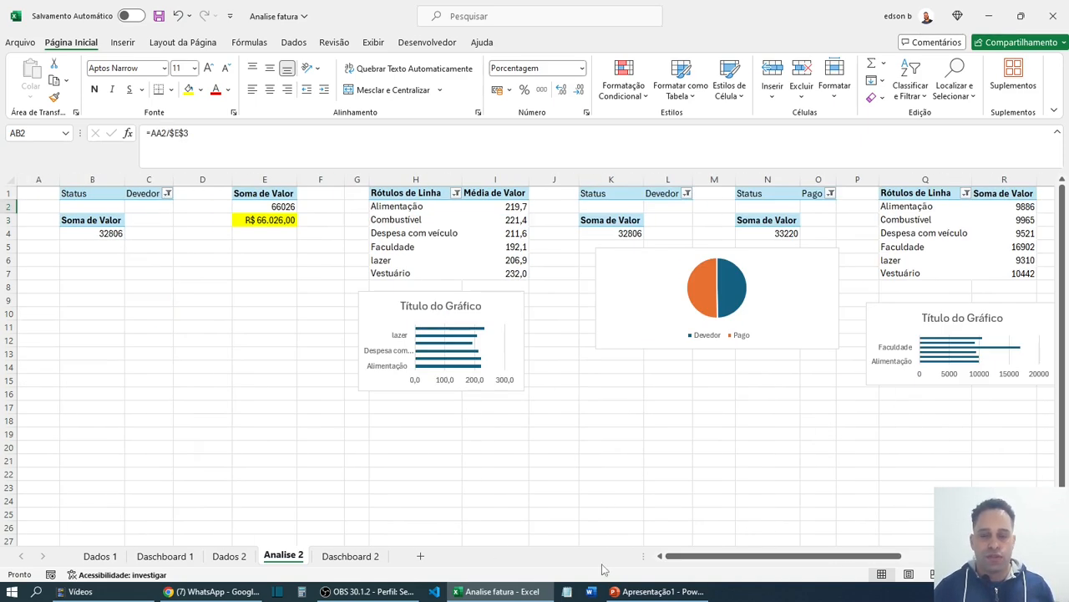
left_click(282, 224)
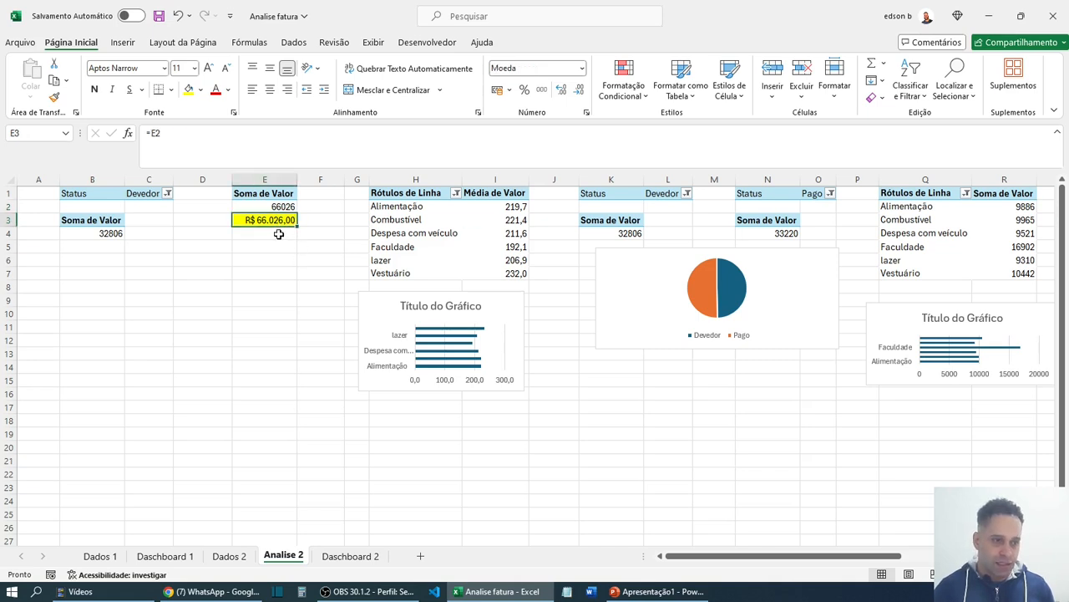
left_click_drag(280, 234, 275, 504)
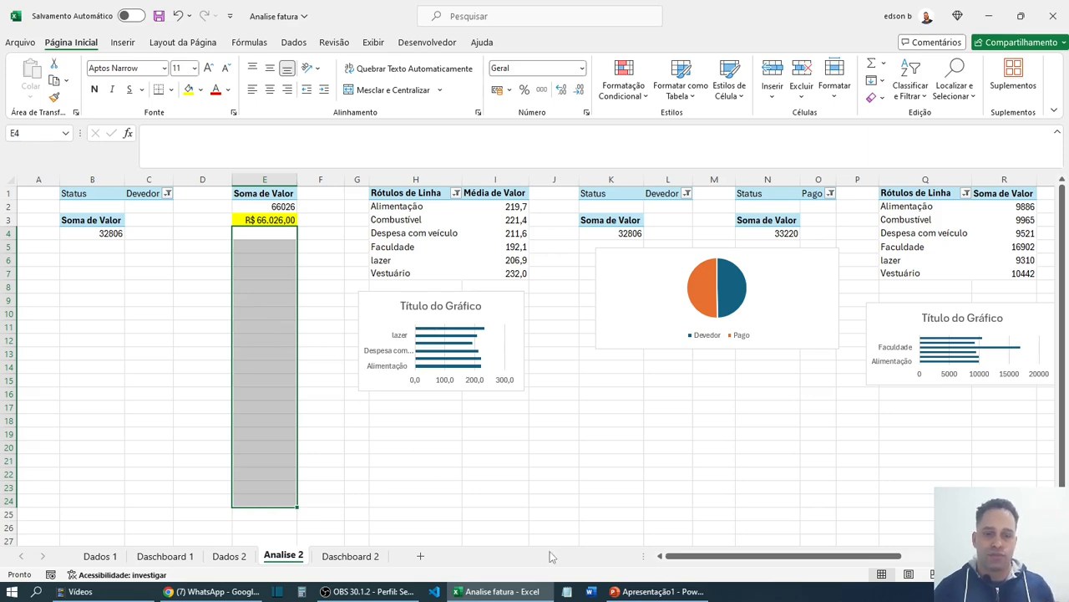
left_click_drag(694, 556, 835, 556)
left_click(986, 206)
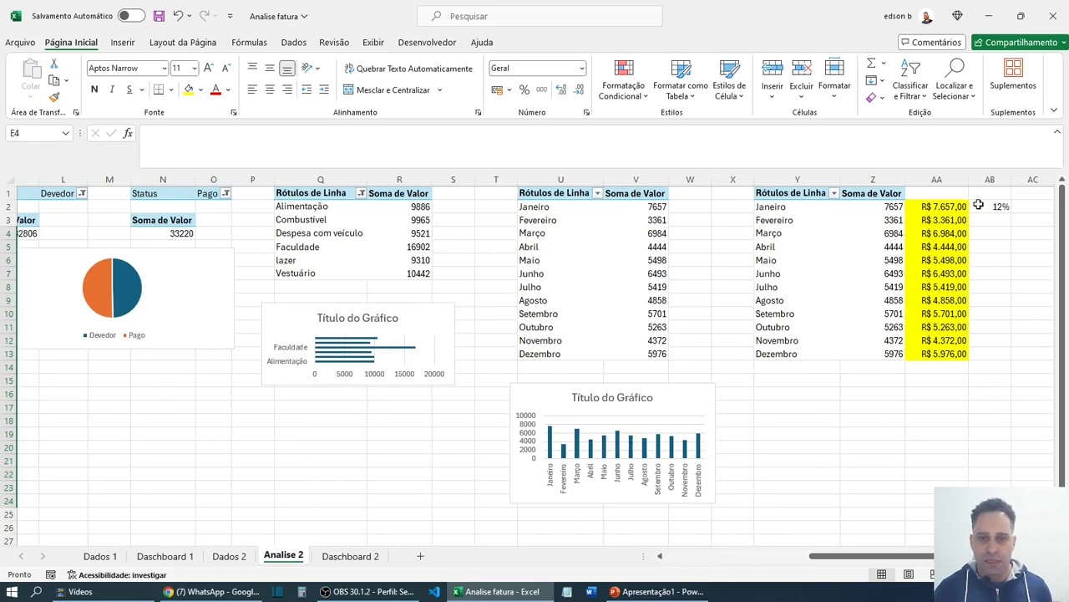
left_click_drag(1013, 214, 1015, 360)
left_click(939, 433)
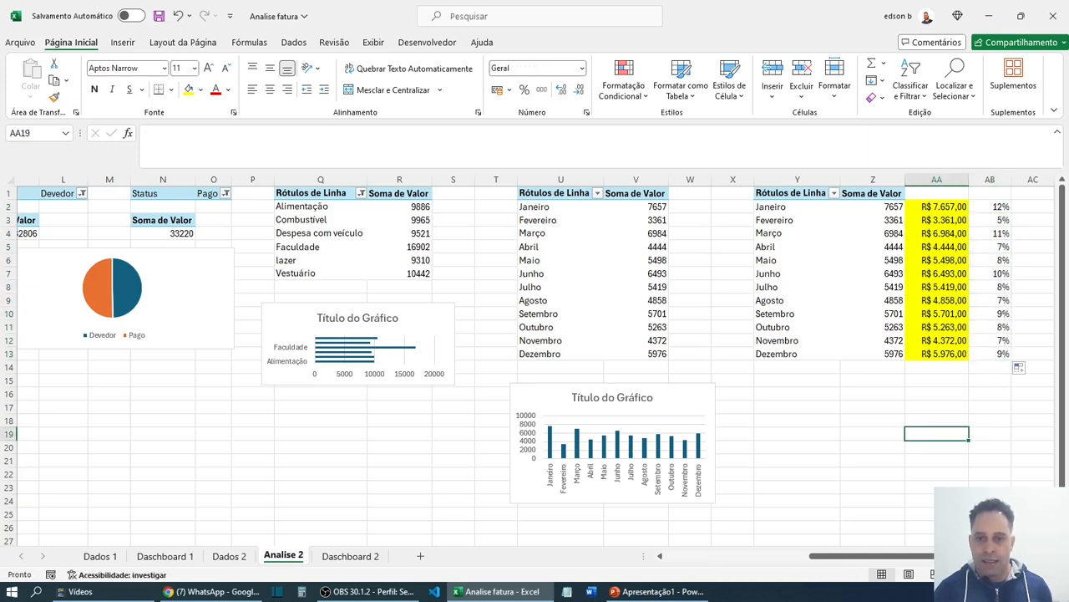
- Center the percentages in AB2:AB13 horizontally and vertically within their cells
scroll(919, 251, "right", 1)
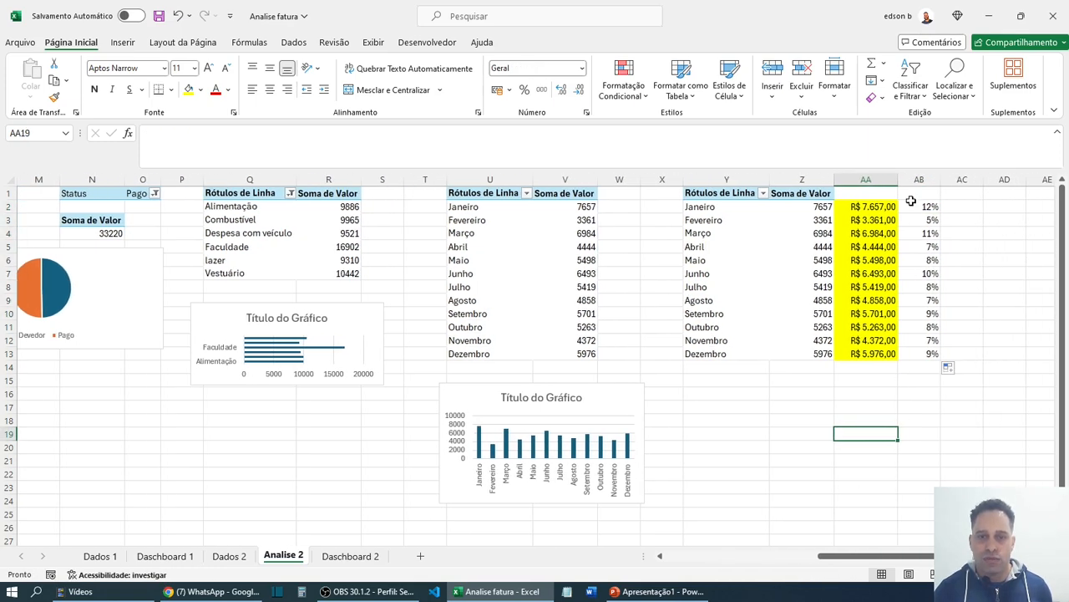
left_click_drag(913, 206, 919, 355)
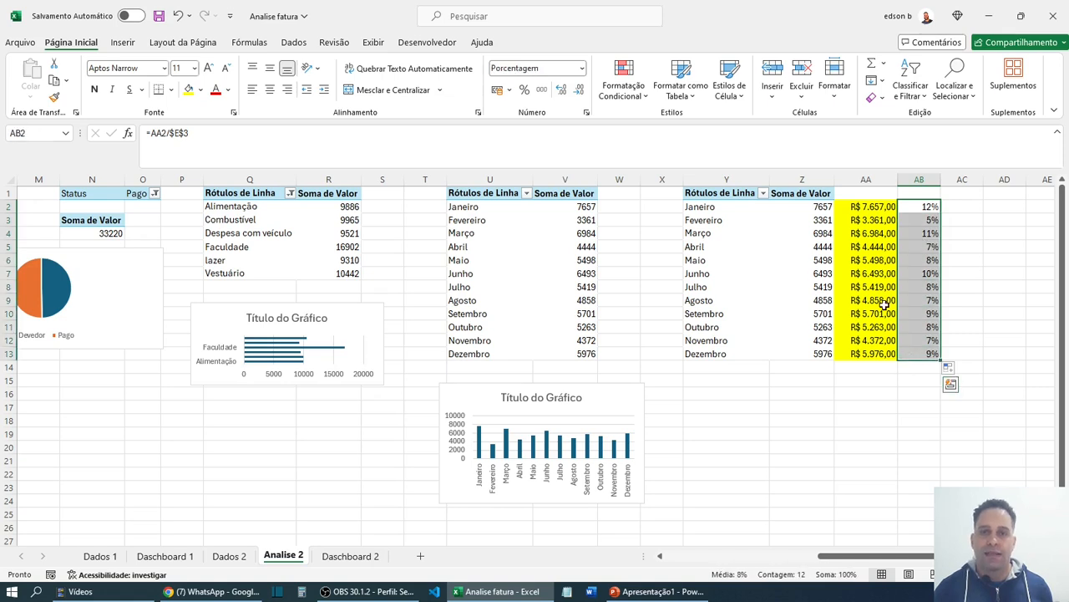
left_click(269, 89)
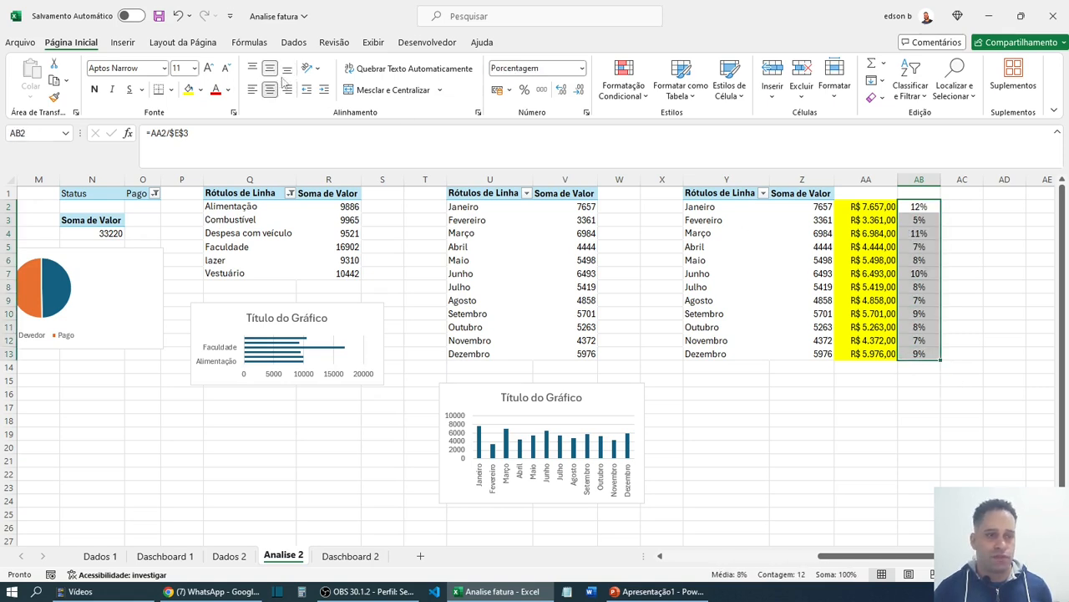
left_click(941, 418)
- Compare the percentages in column AB with the % Gasto Por Mês chart on Daschboard 1 and return to Analise 2
left_click(919, 207)
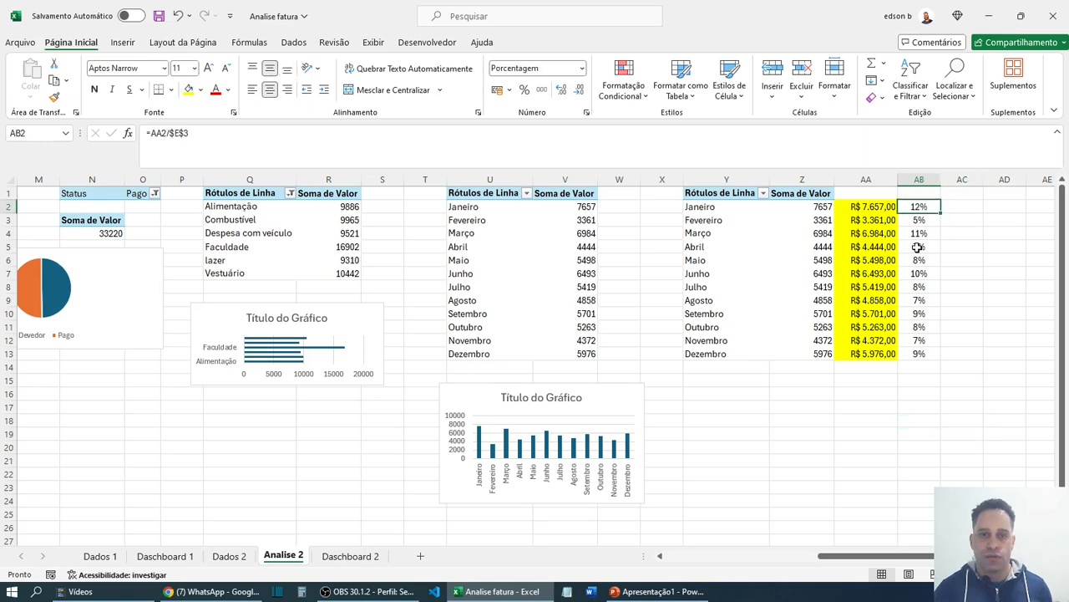
left_click(164, 556)
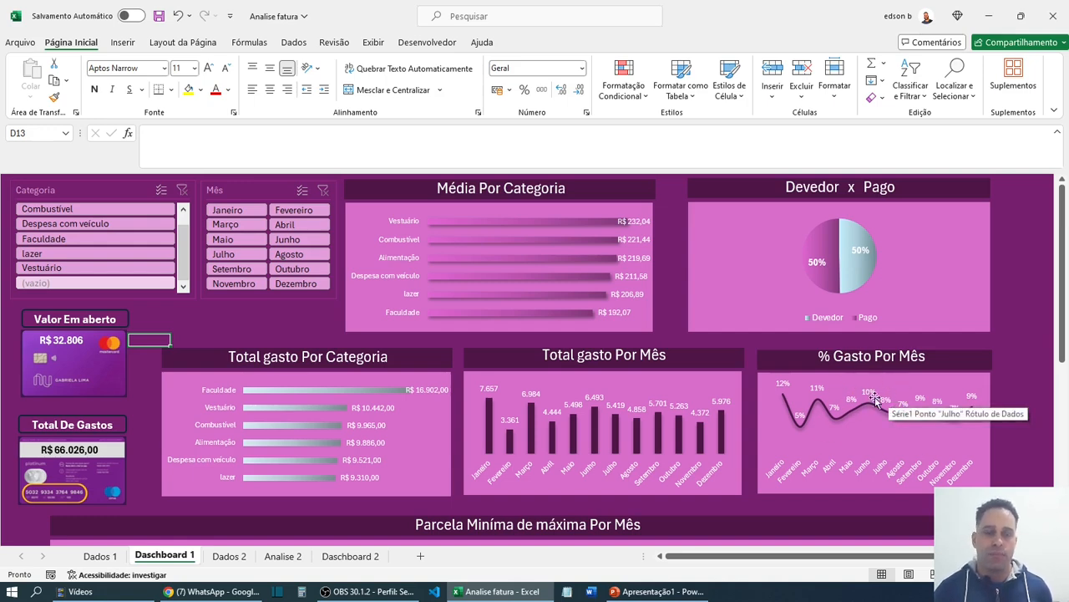
left_click(283, 555)
left_click(885, 458)
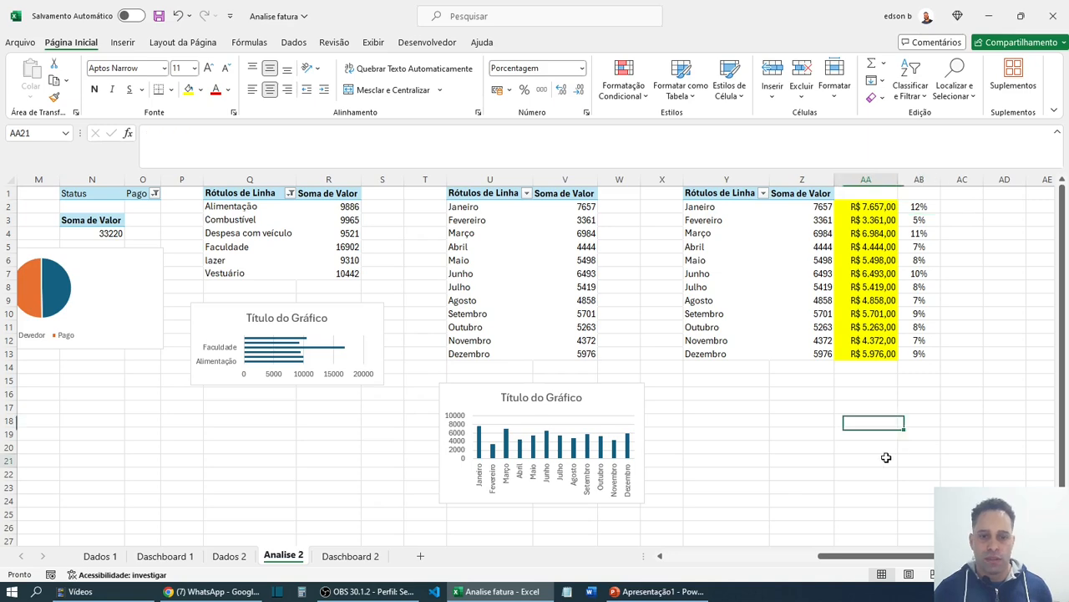
- Insert a blank 2D line chart on Analise 2 and place it below the monthly percentages
left_click(123, 42)
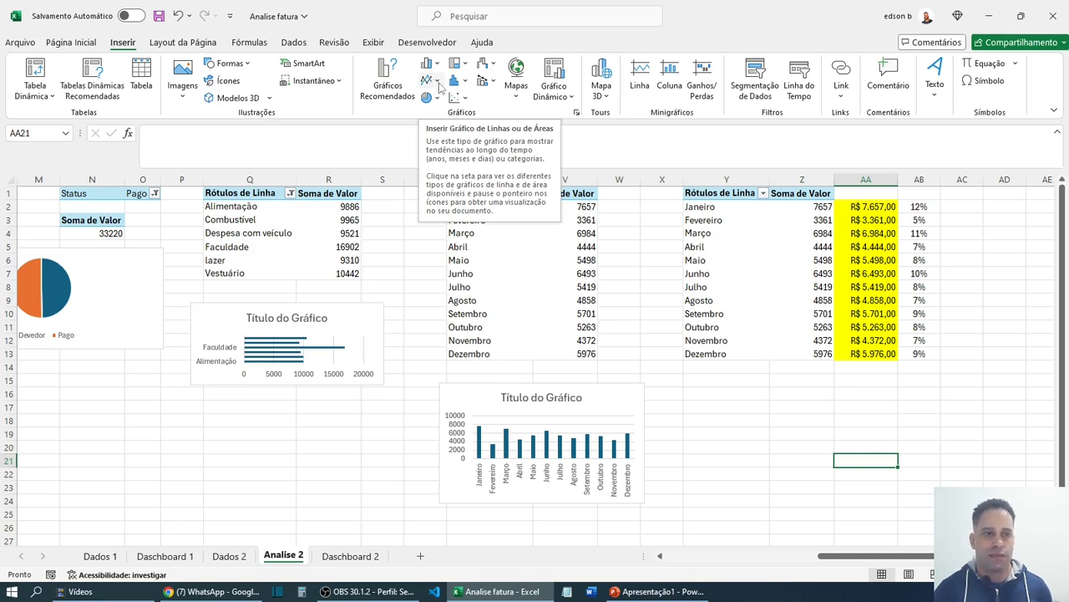
left_click(437, 81)
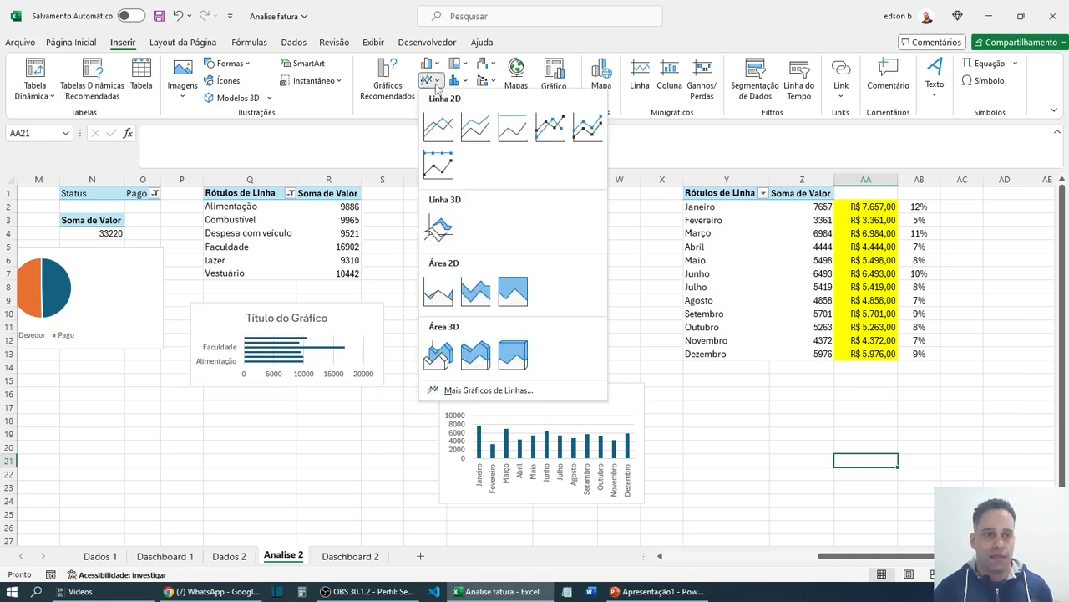
left_click(440, 129)
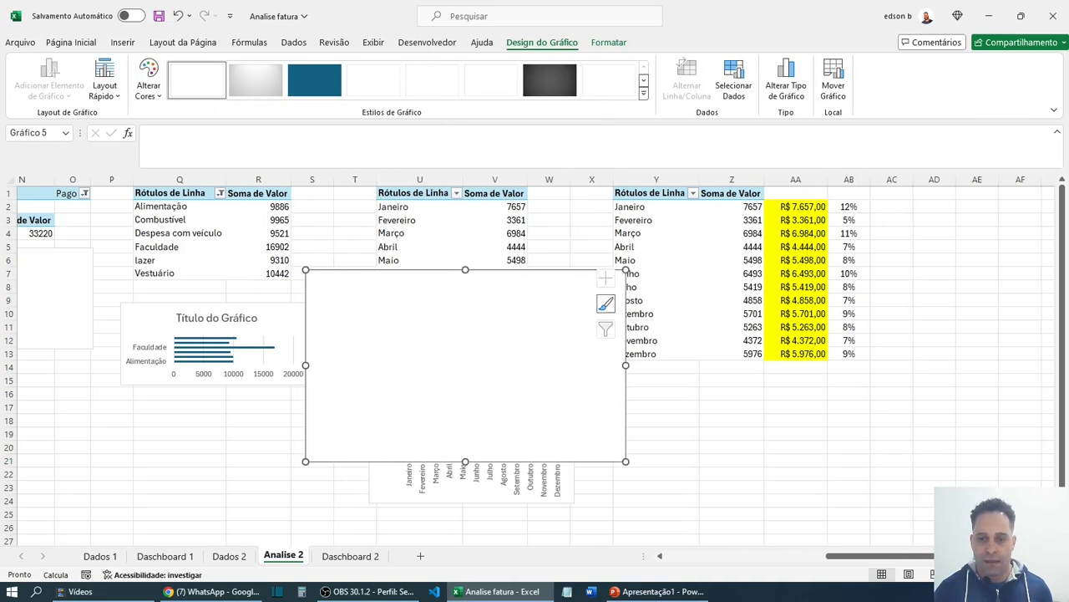
scroll(373, 285, "right", 4)
left_click_drag(373, 276, 742, 375)
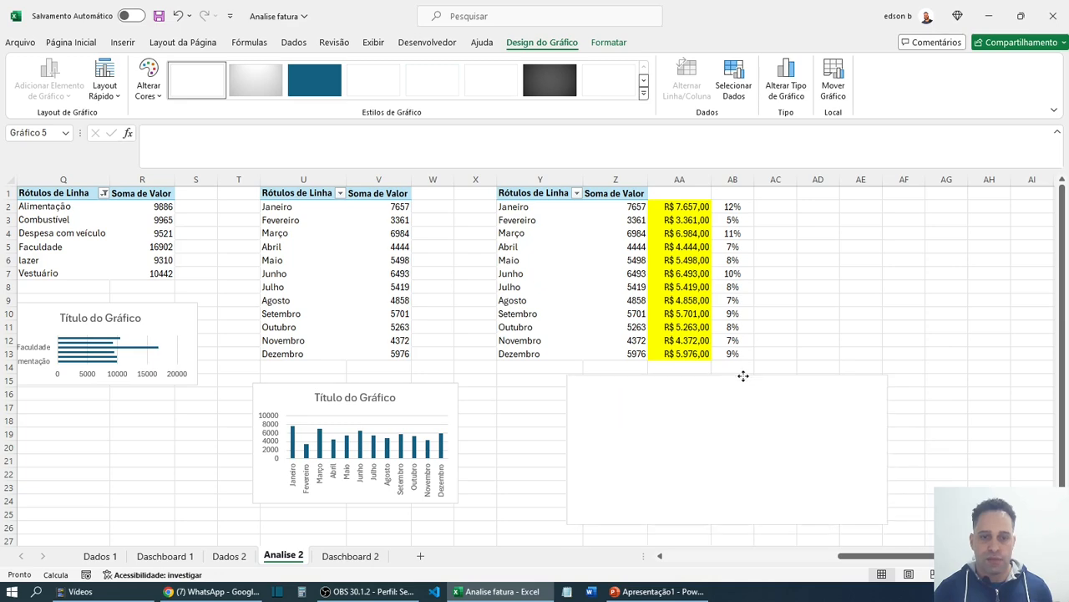
- Add a data series to the blank line chart using the percentages in AB2:AB13 as its values
right_click(702, 442)
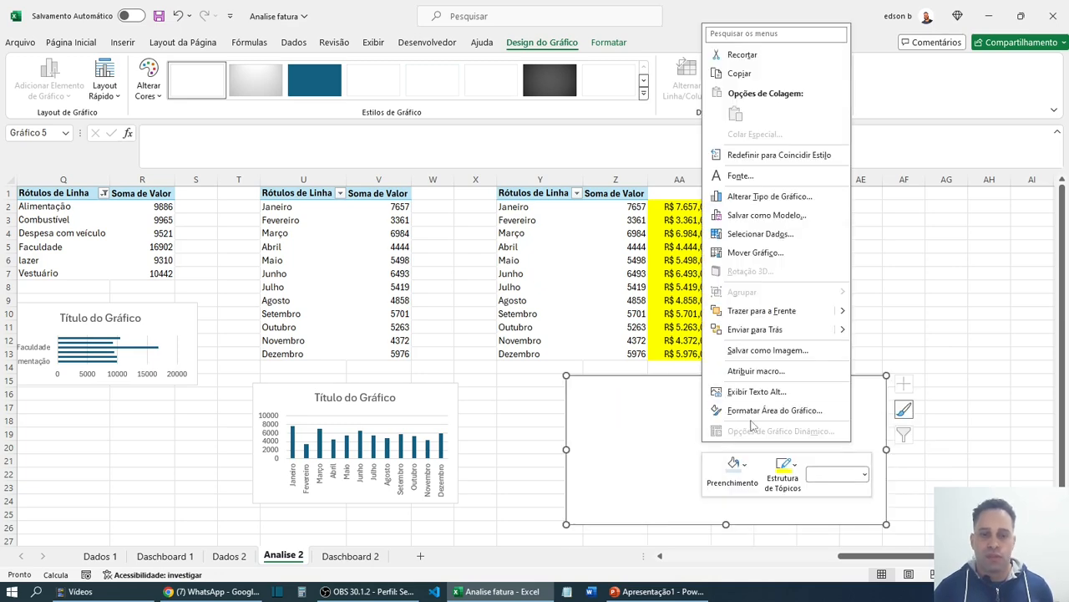
left_click(748, 234)
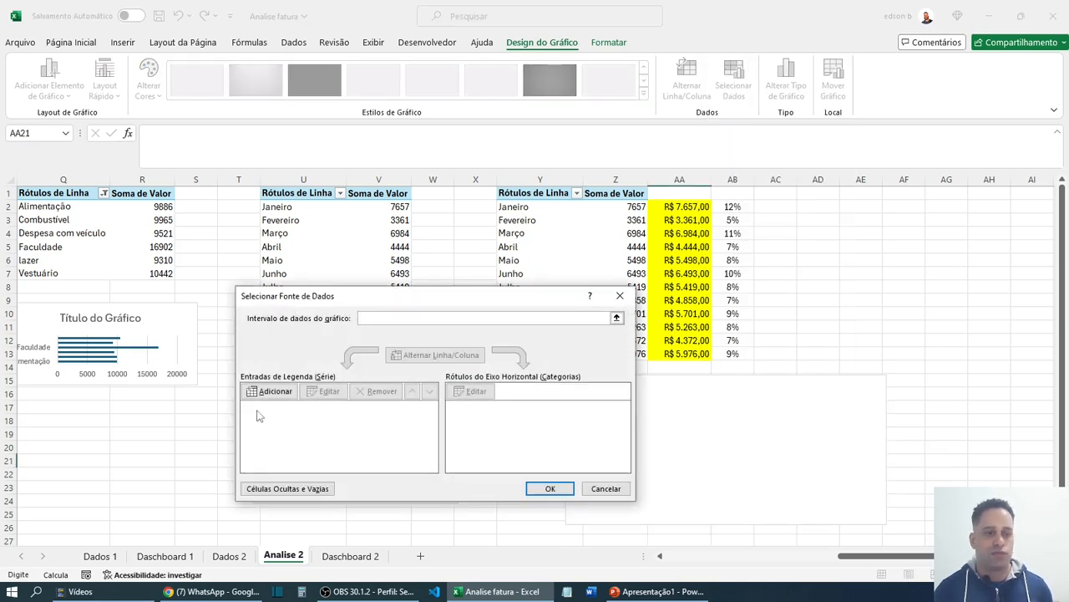
left_click(268, 391)
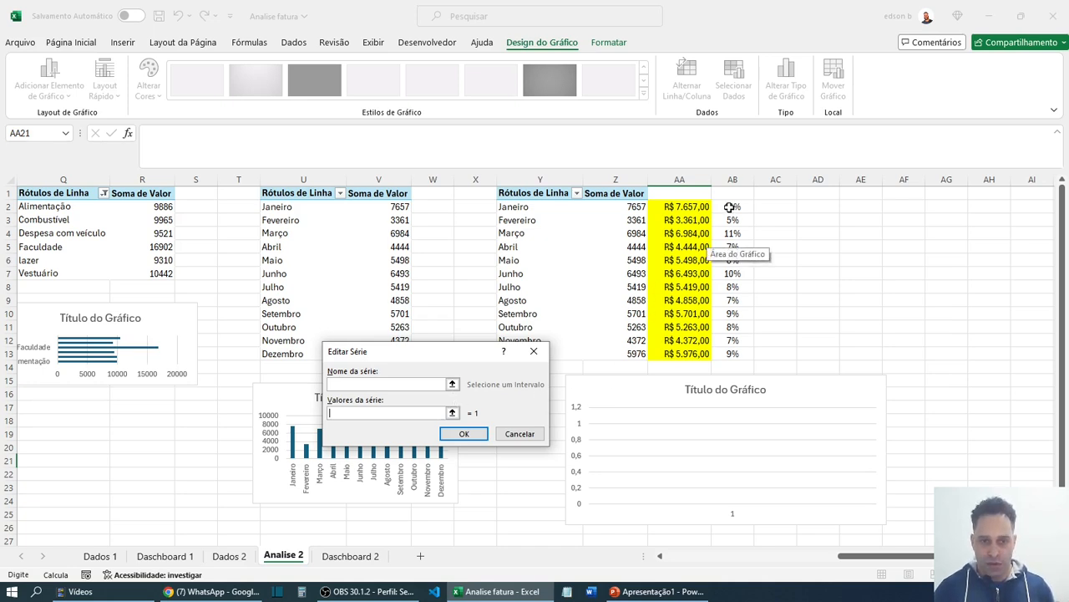
left_click_drag(732, 207, 726, 353)
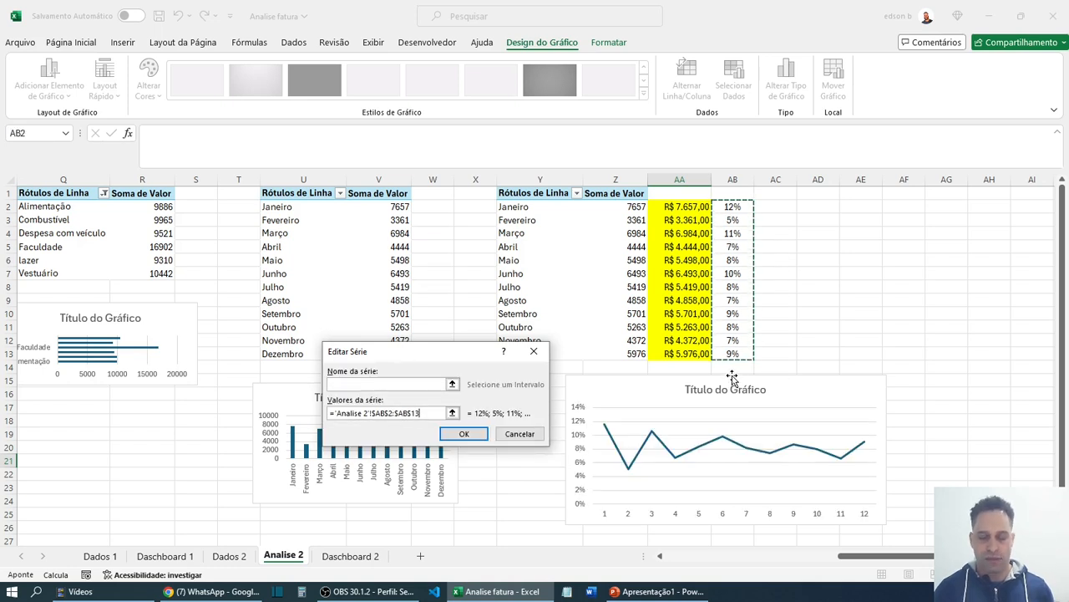
key("Return")
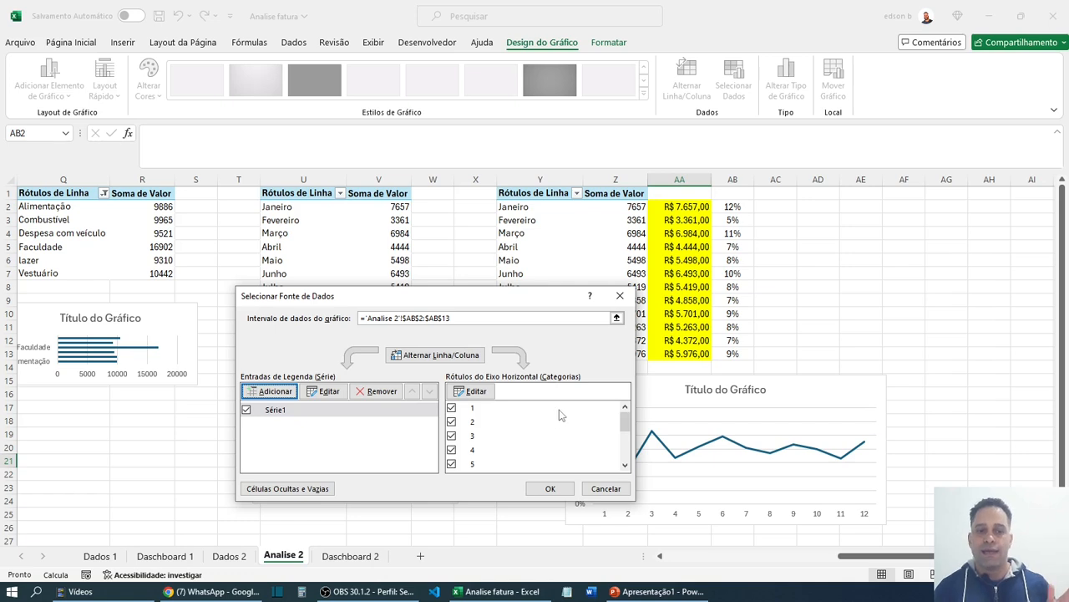
- Set the line chart's horizontal axis labels to the months in Y2:Y13 and apply the data source
left_click(480, 392)
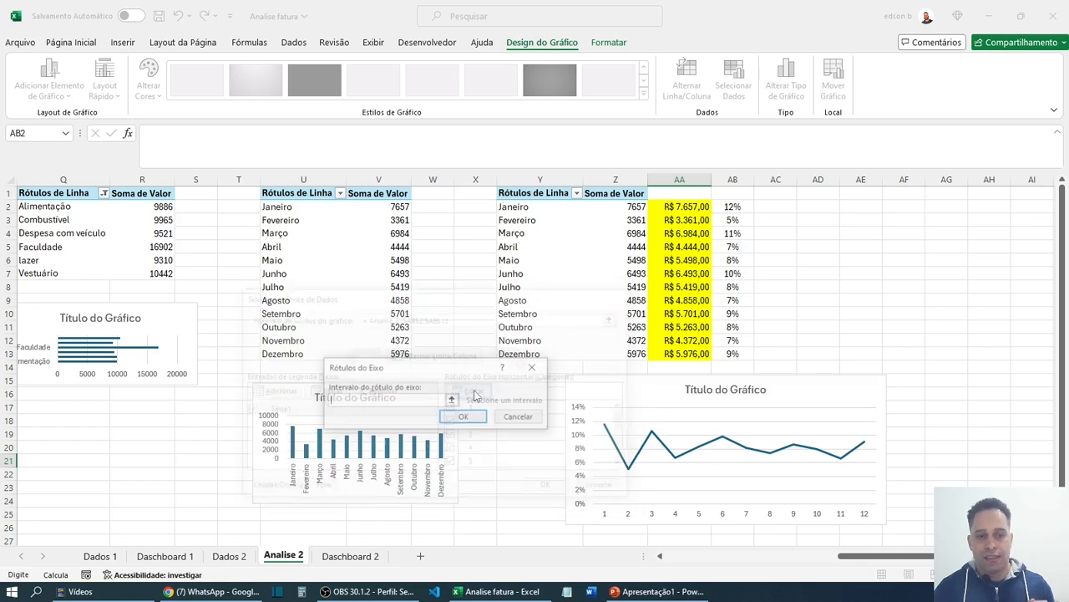
left_click_drag(506, 208, 539, 354)
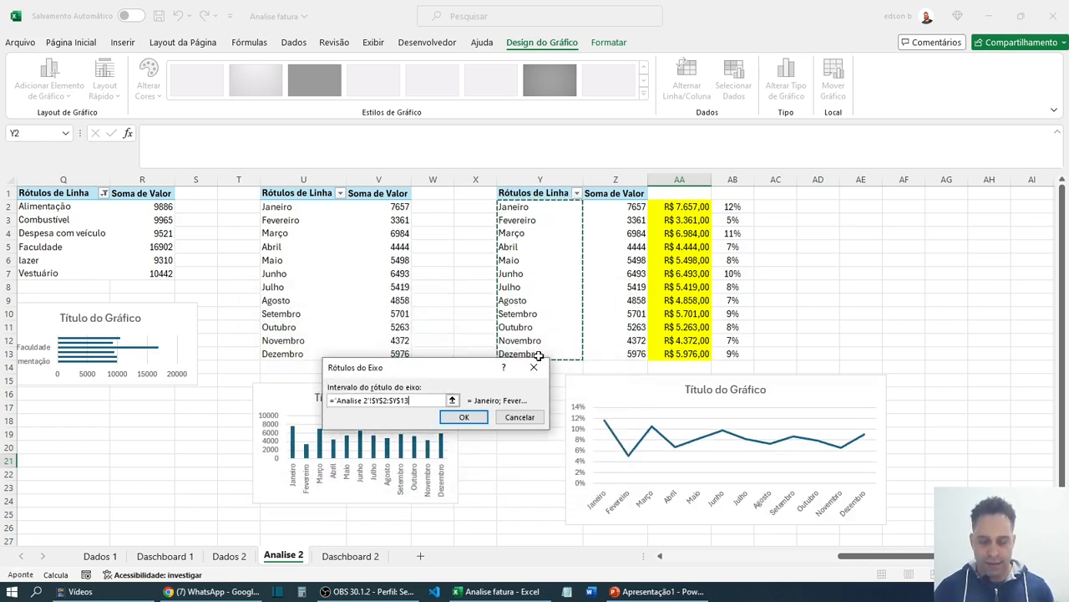
left_click(454, 415)
left_click(553, 491)
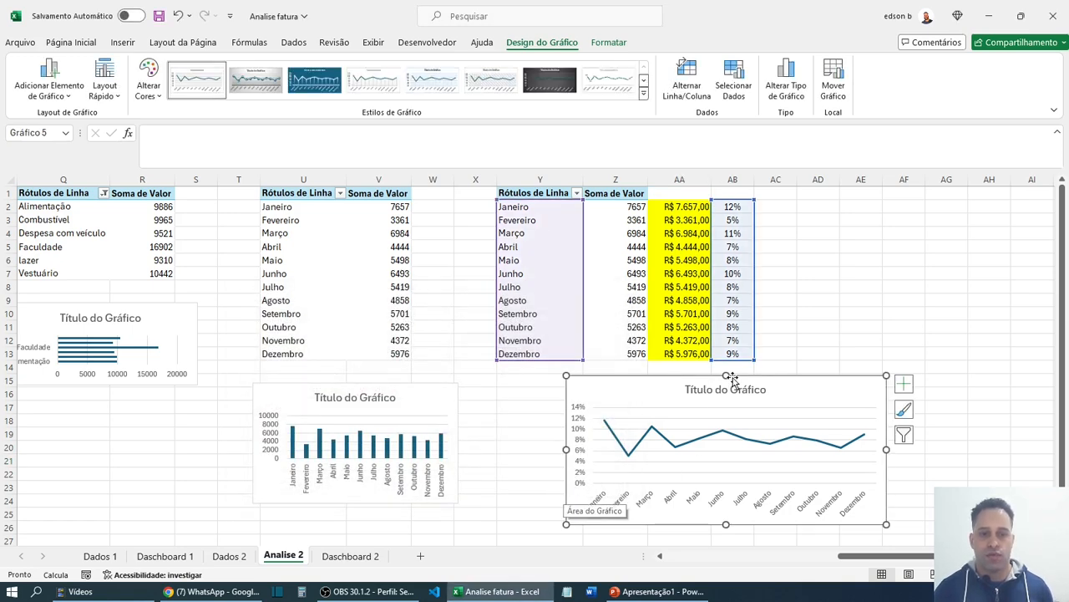
- Align the line chart beneath the month table starting at column Y, and save the workbook
left_click_drag(732, 380, 678, 378)
left_click(819, 328)
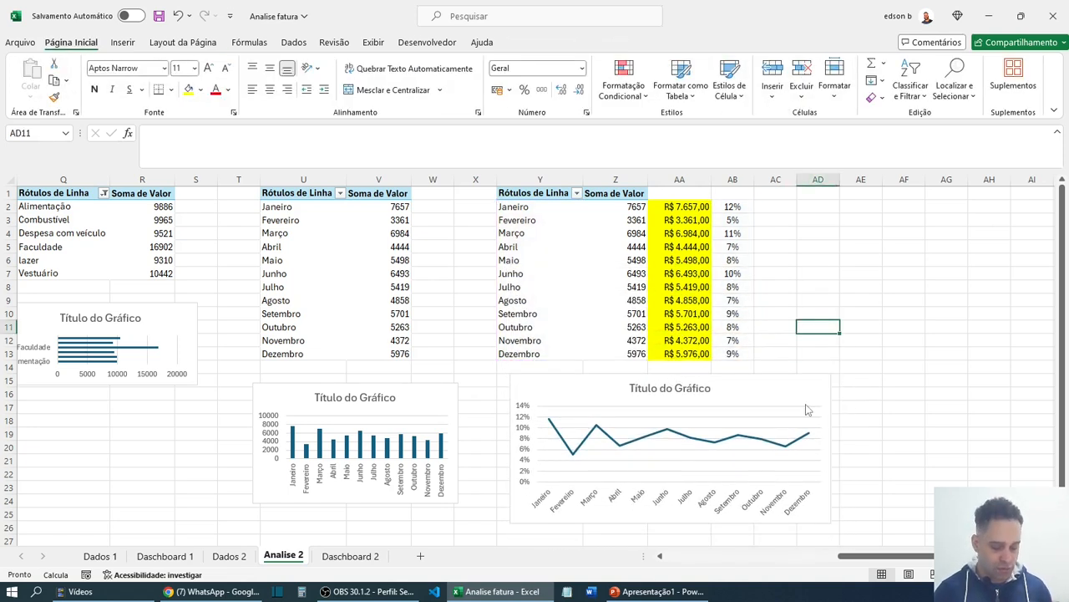
key("ctrl+s")
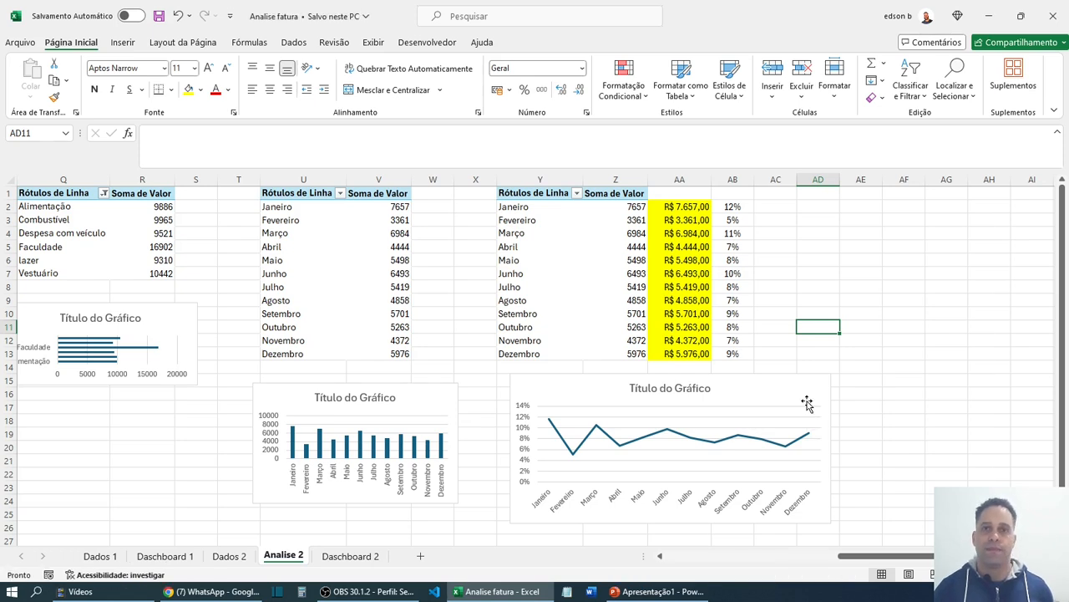
- Paste a copy of the line chart into Daschboard 1 just below the % Gasto Por Mês chart
left_click(762, 377)
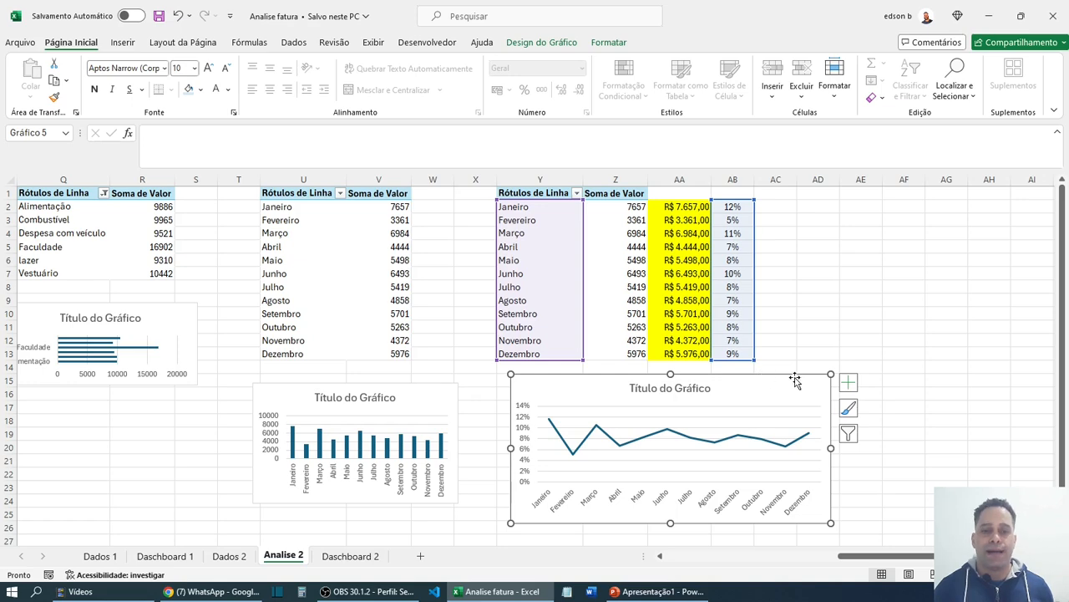
key("ctrl+c")
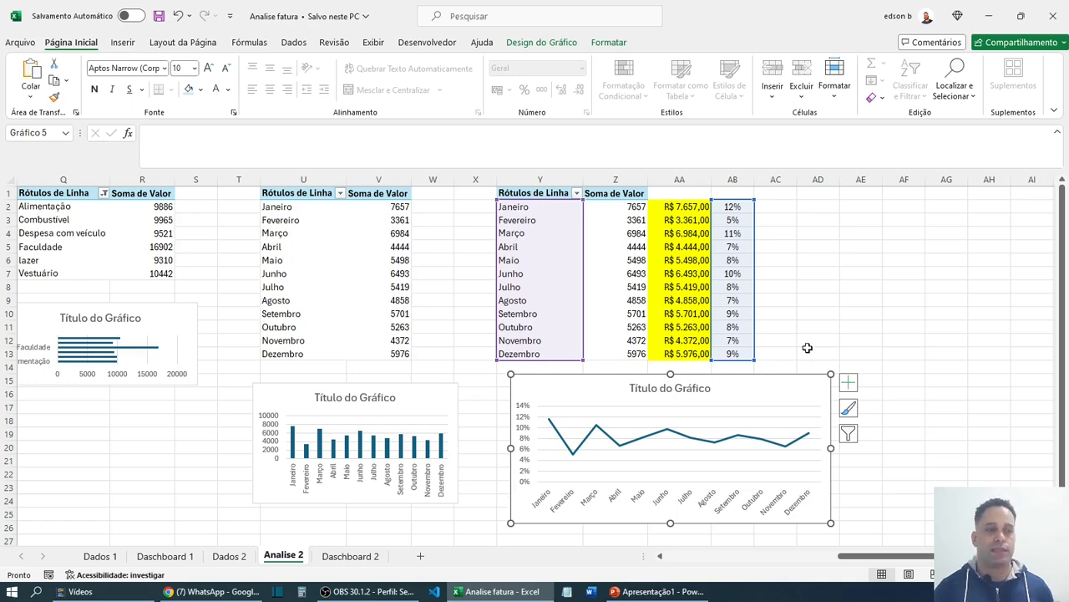
left_click(164, 556)
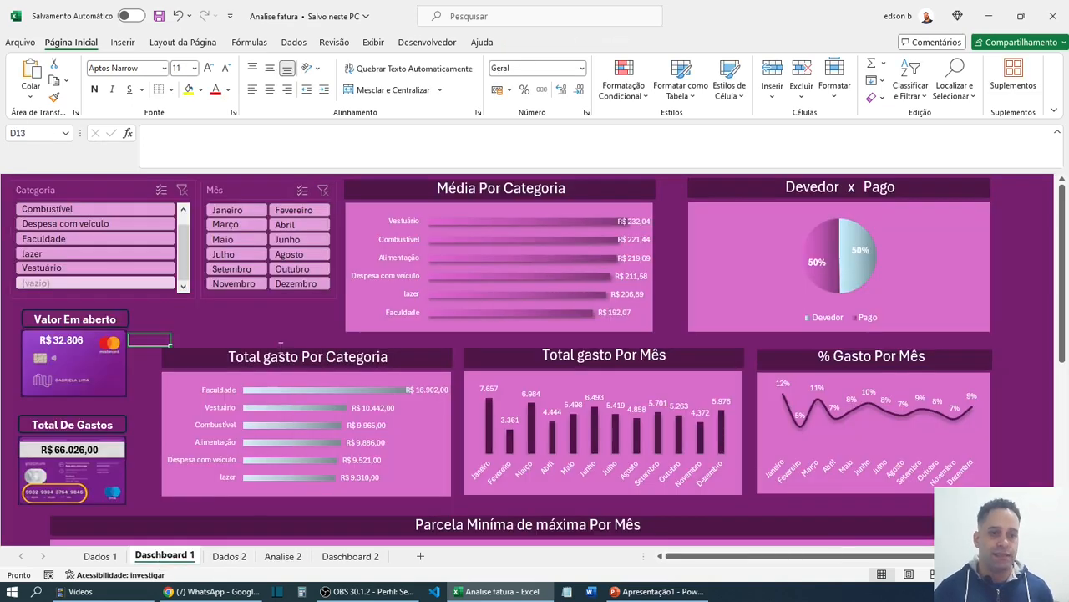
scroll(775, 489, "down", 3)
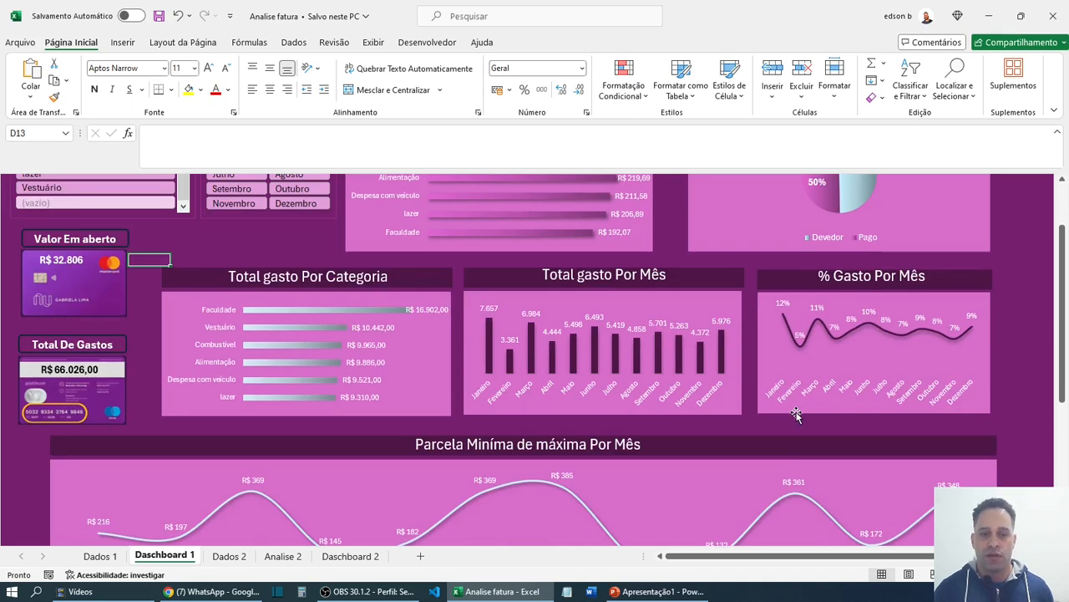
left_click(791, 423)
key("ctrl+v")
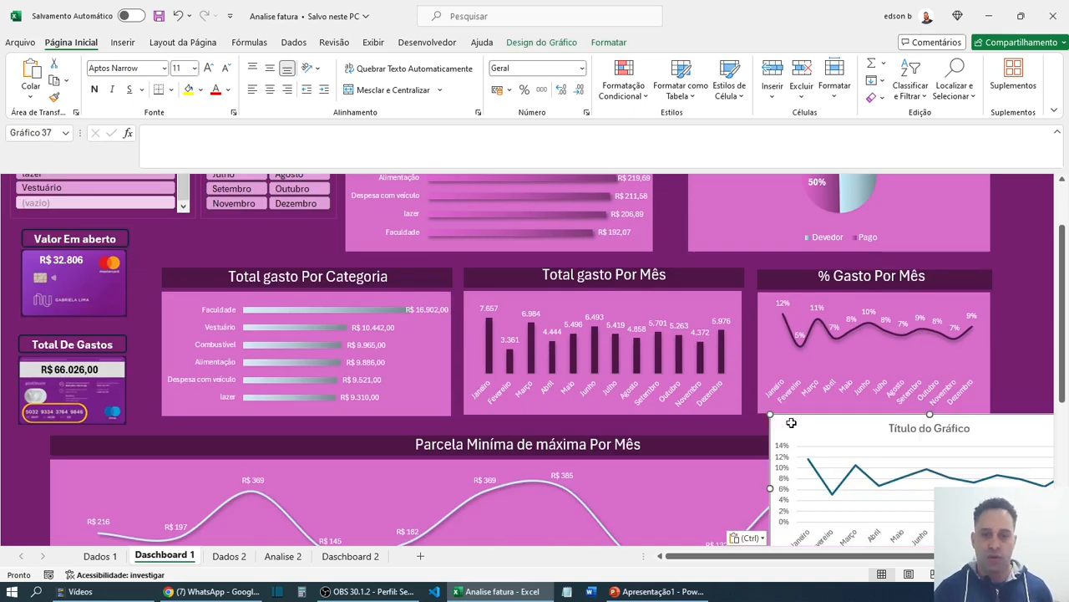
scroll(812, 429, "down", 4)
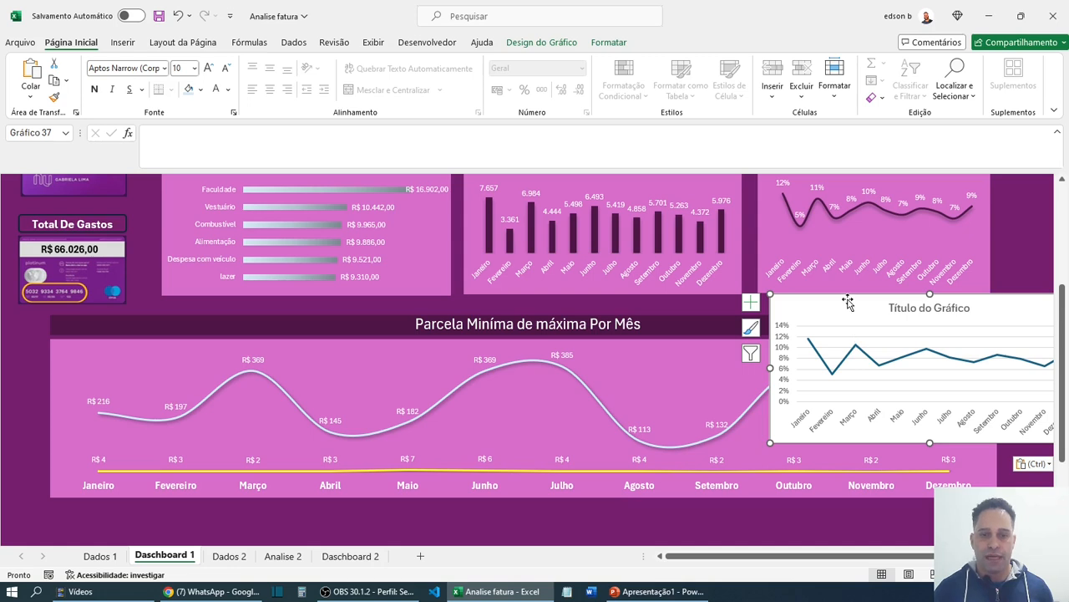
left_click_drag(847, 298, 835, 301)
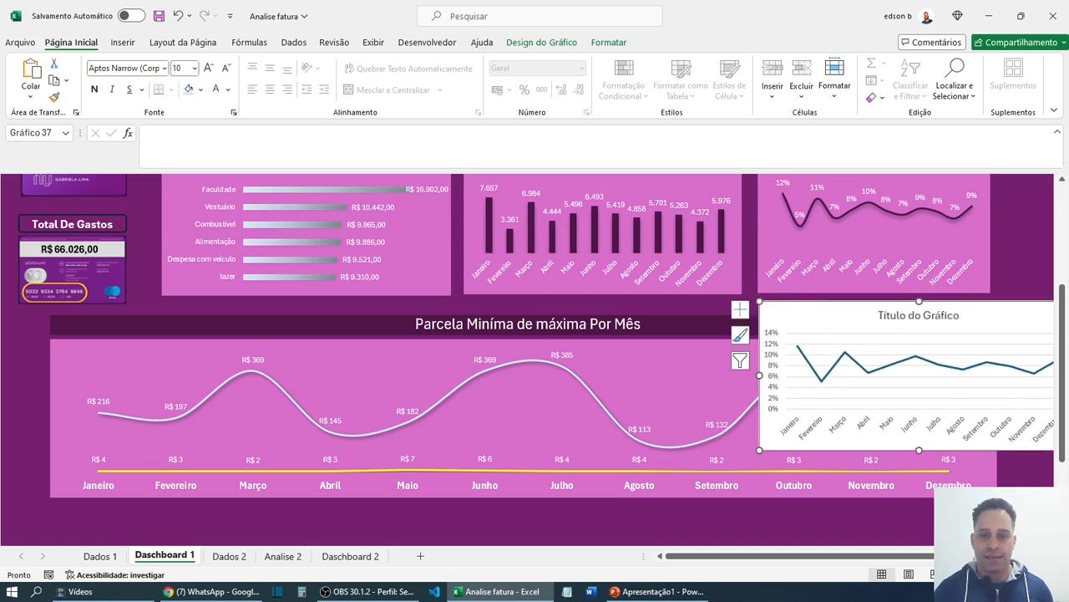
- Shrink the pasted chart to about the width of the % Gasto Por Mês chart for comparison, and delete the copy
scroll(990, 335, "right", 2)
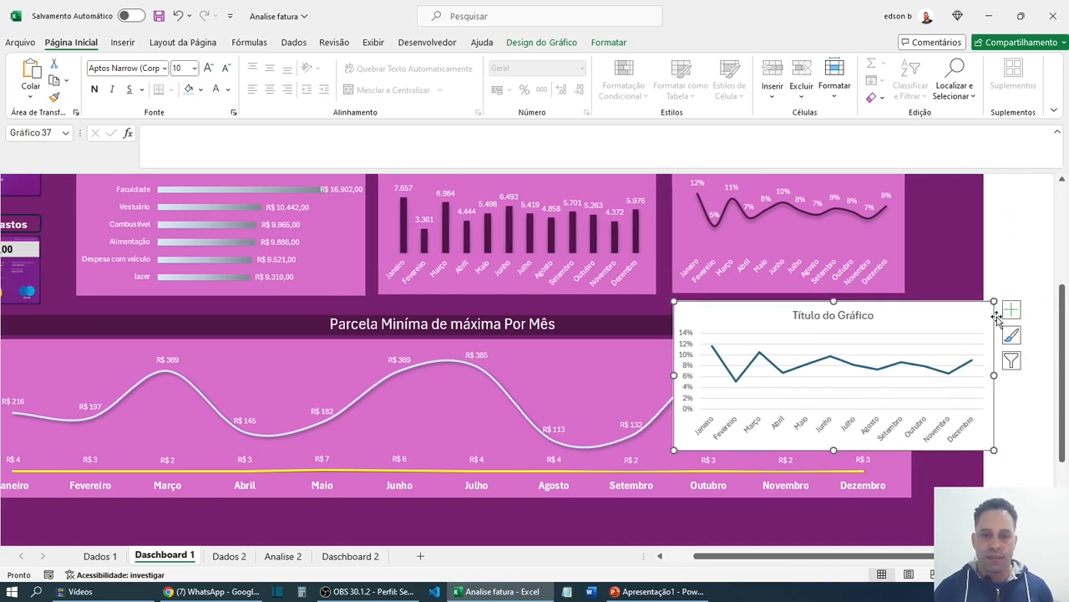
left_click_drag(993, 299, 865, 302)
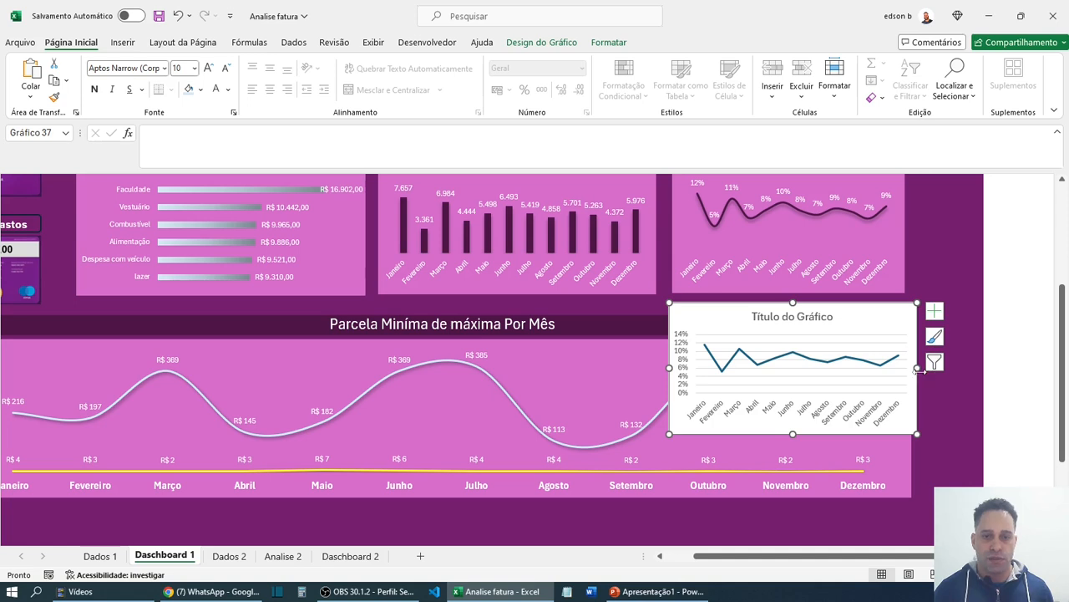
left_click_drag(916, 367, 908, 368)
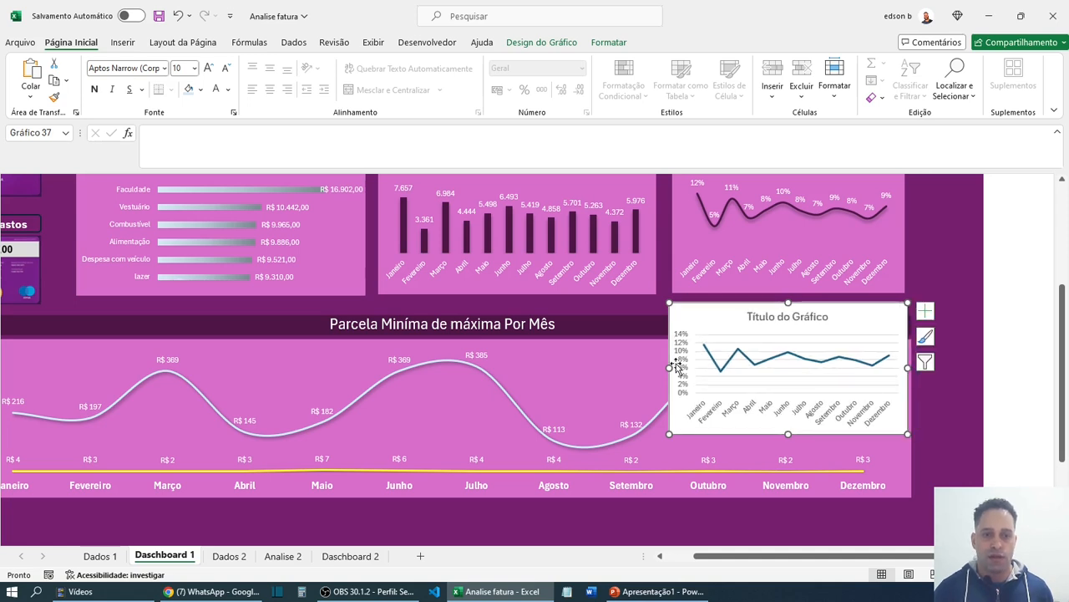
left_click_drag(670, 368, 677, 368)
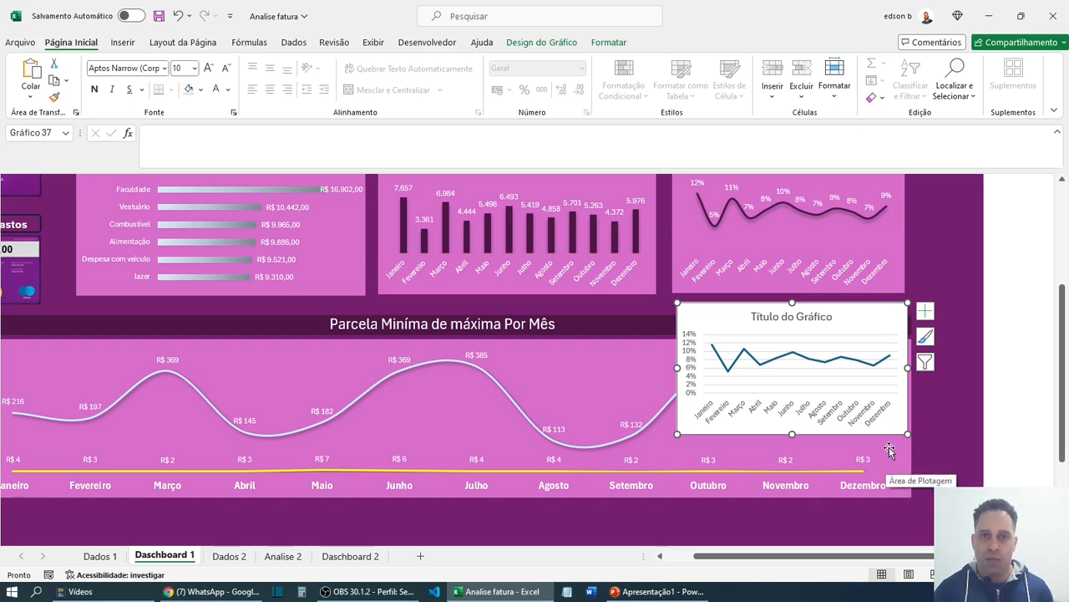
scroll(889, 449, "up", 1)
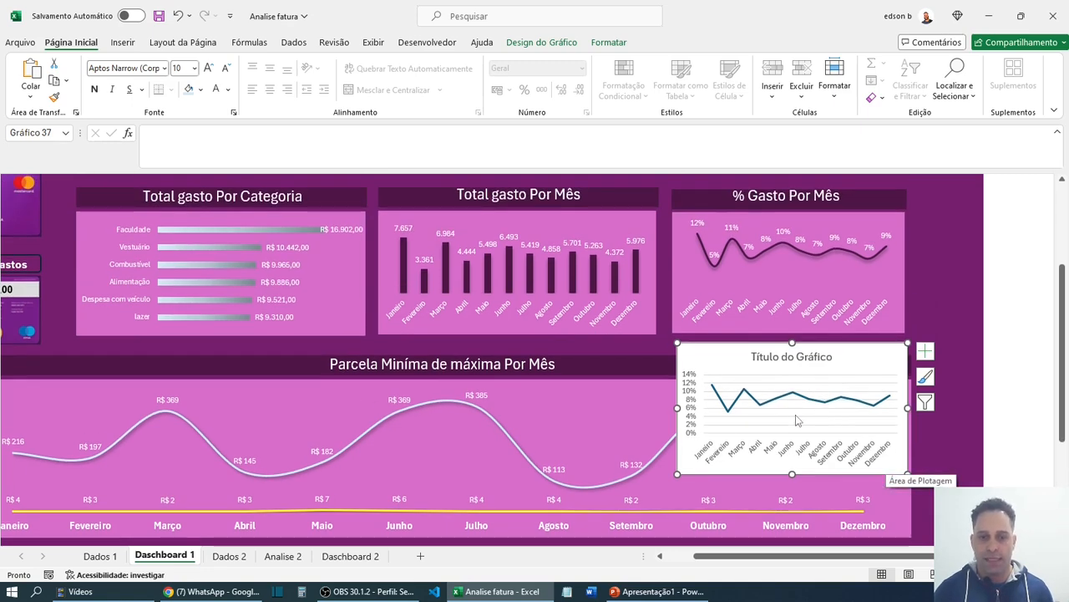
scroll(796, 421, "up", 3)
scroll(777, 353, "down", 1)
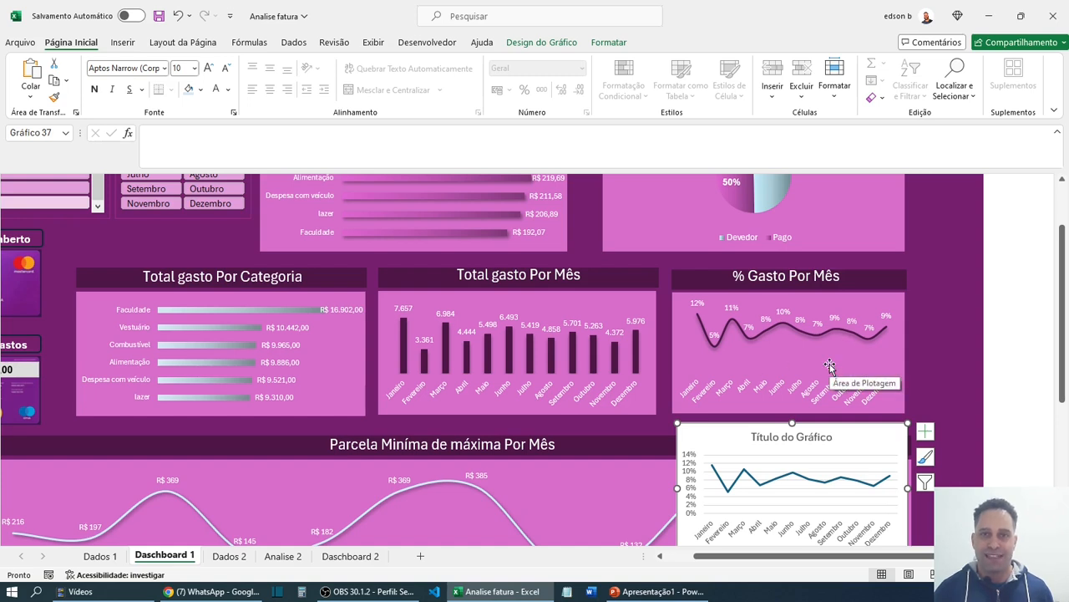
key("Delete")
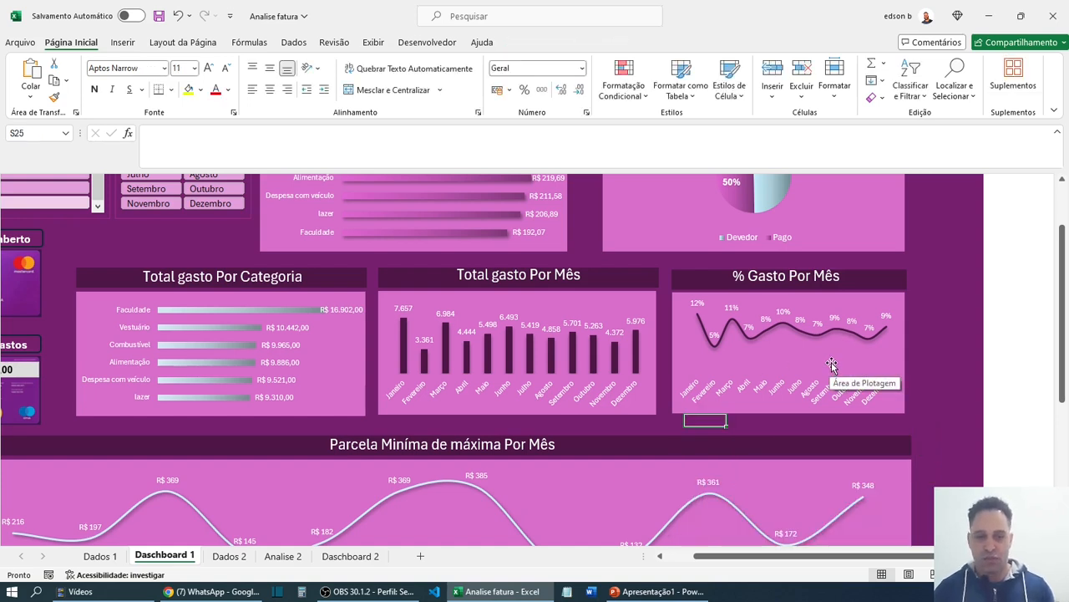
- Narrow the line chart on Analise 2 to end near column AC, and save the workbook
left_click(284, 556)
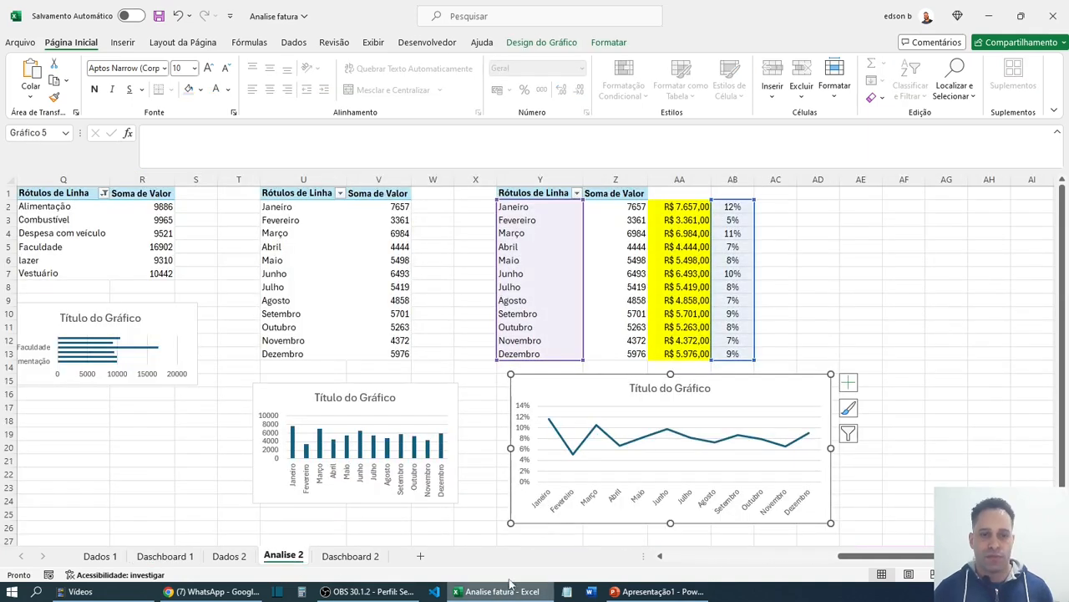
left_click(800, 315)
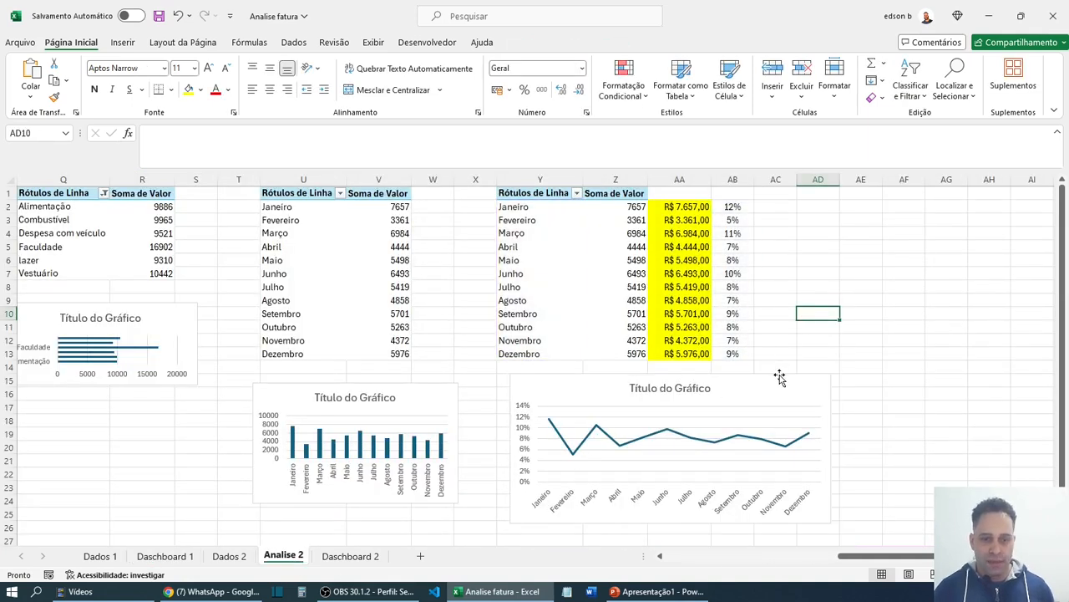
left_click(785, 386)
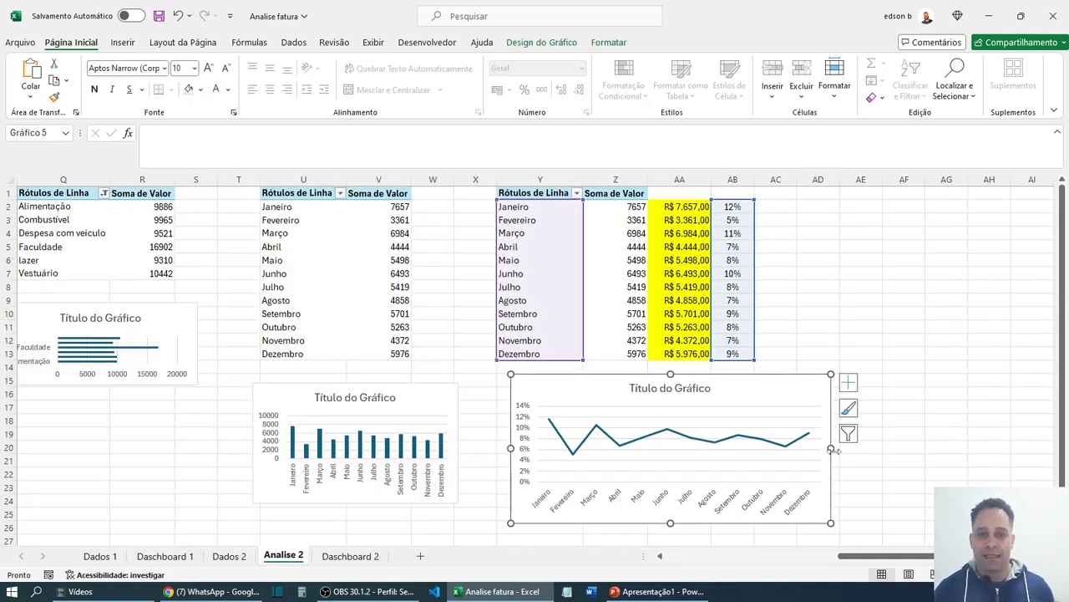
left_click_drag(830, 448, 786, 449)
left_click(844, 357)
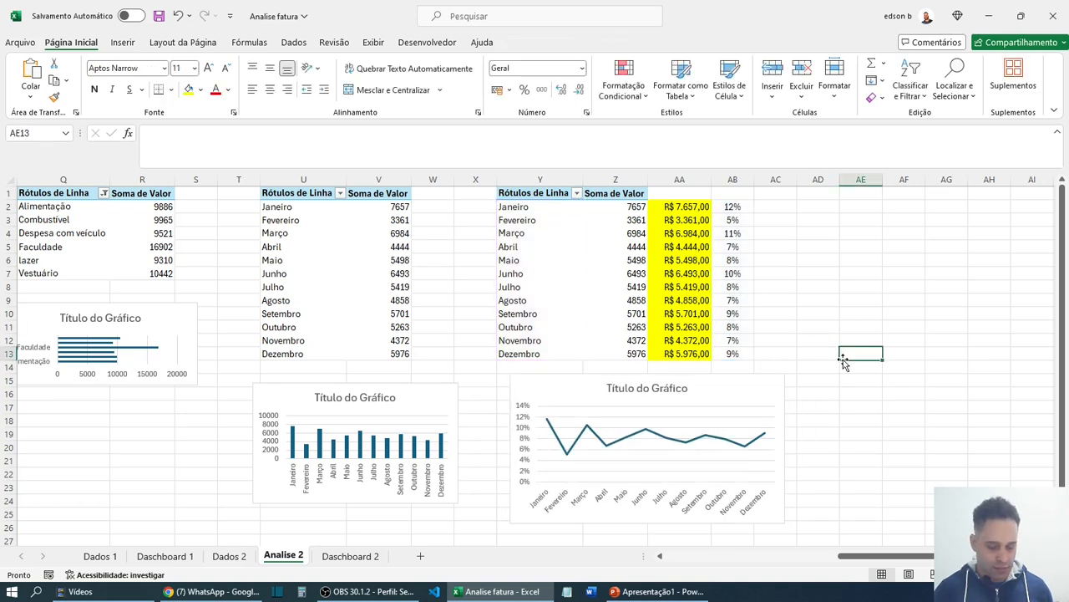
key("ctrl+s")
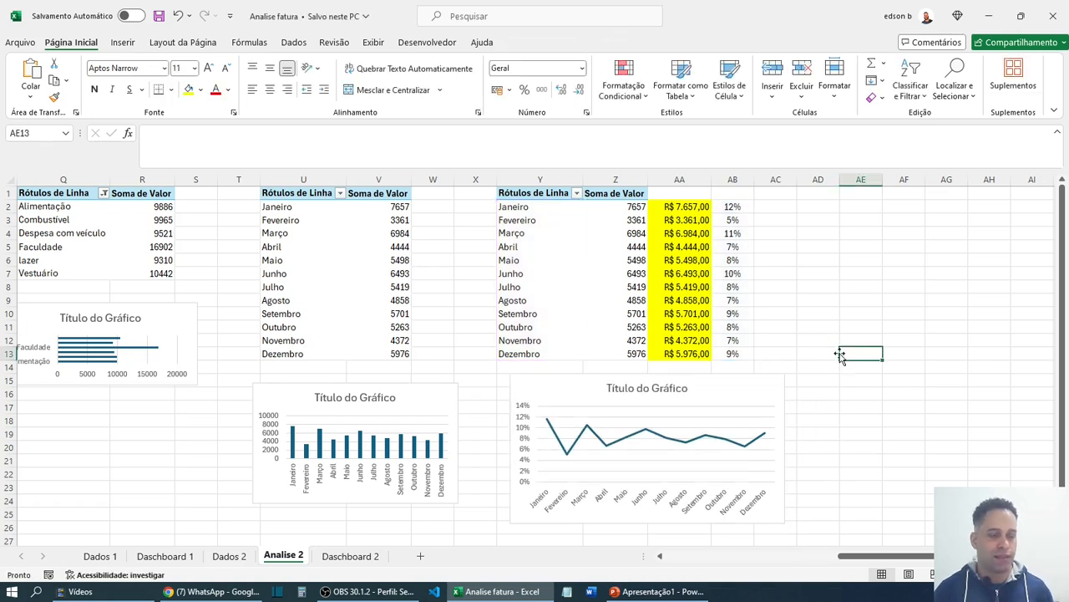
- Correct the title of the bottom line chart on Daschboard 1 to "Parcela Miníma e Máxima Por Mês"
left_click(826, 326)
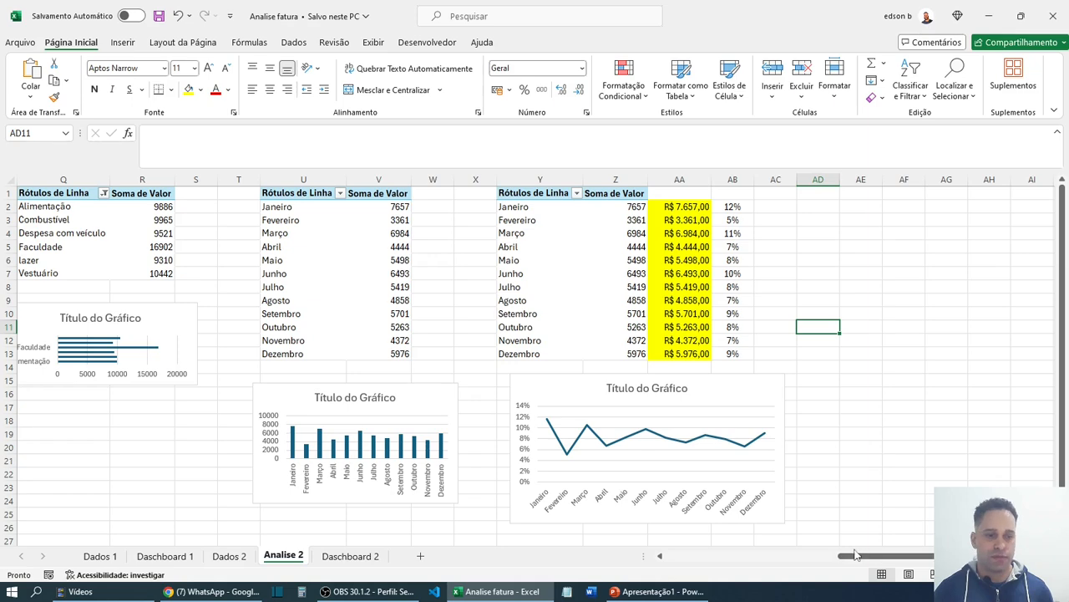
left_click(190, 561)
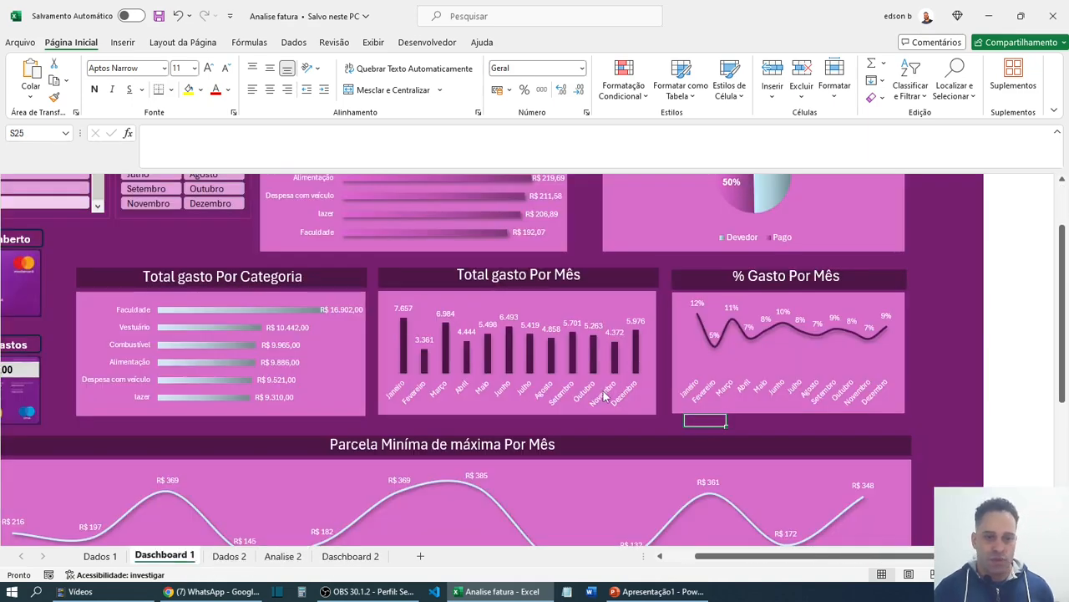
scroll(603, 393, "down", 1)
scroll(603, 393, "down", 2)
scroll(823, 539, "left", 2)
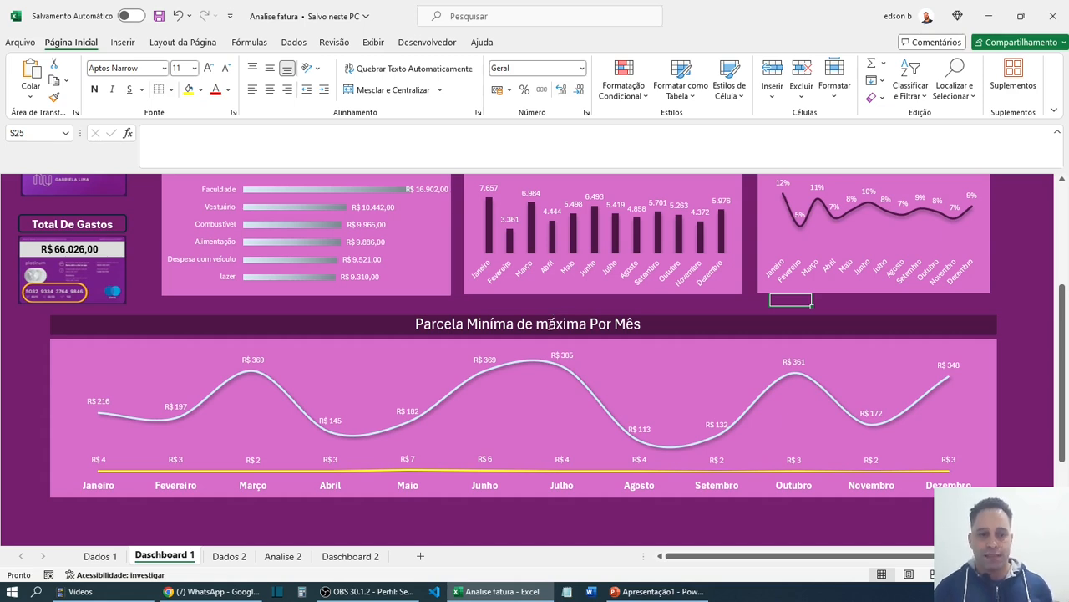
left_click(533, 323)
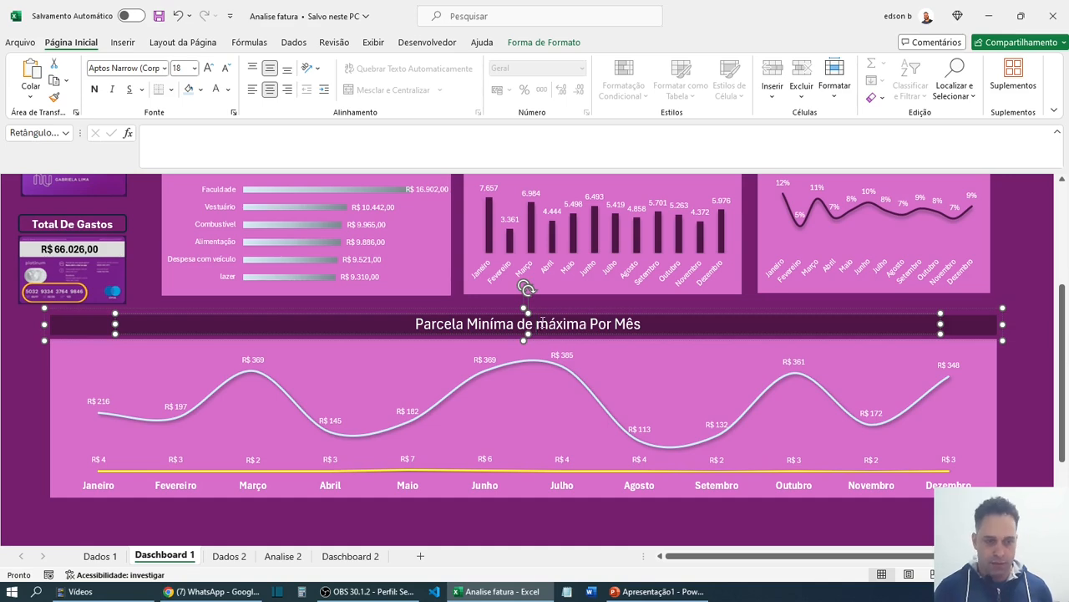
key("BackSpace")
key("BackSpace")
key("BackSpace")
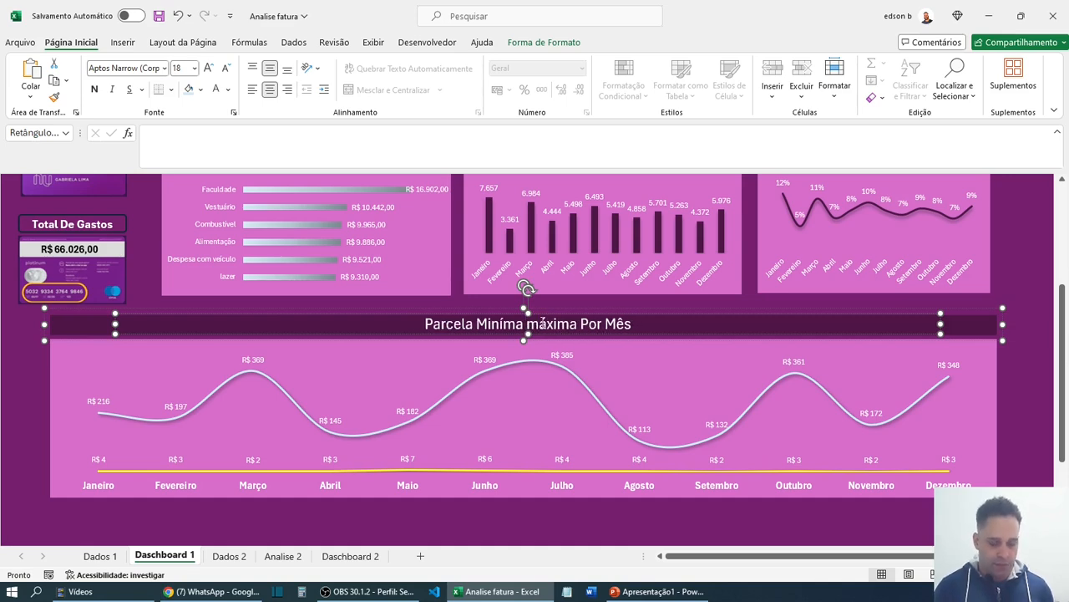
type("e")
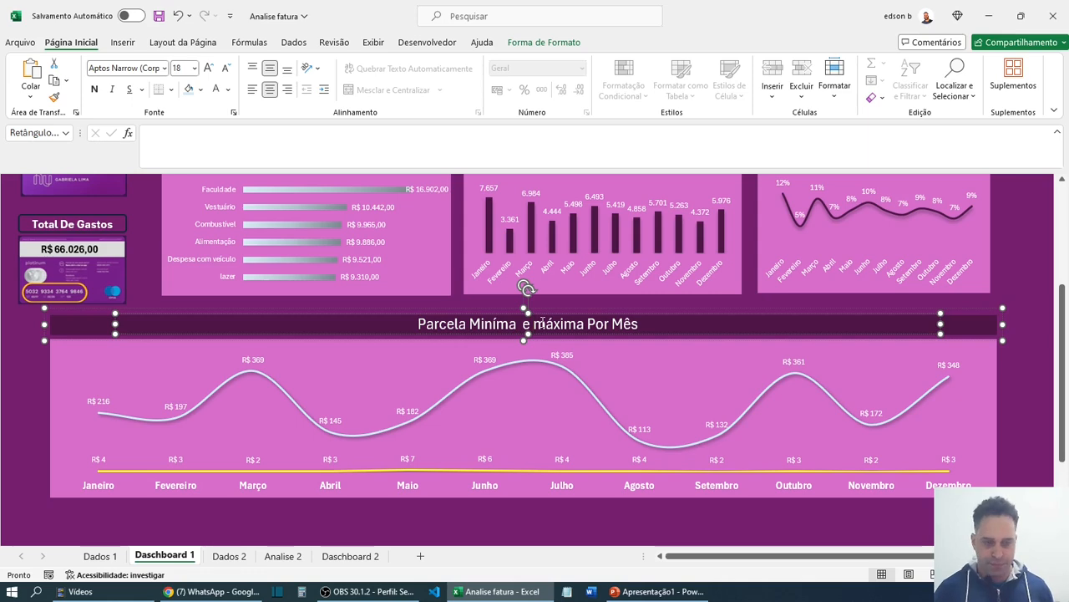
key("BackSpace")
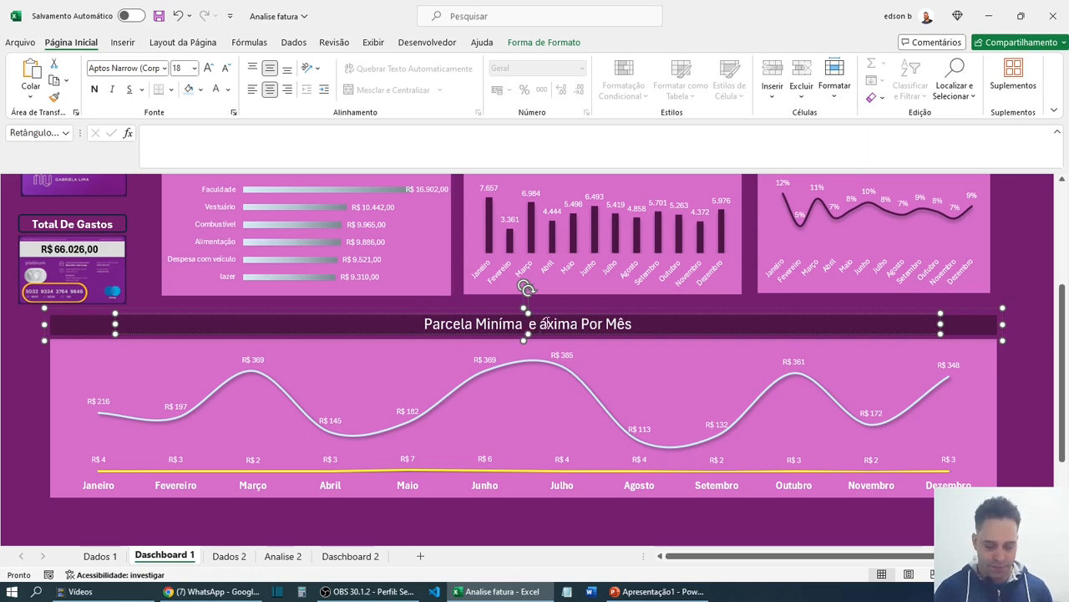
type("M")
left_click(706, 372)
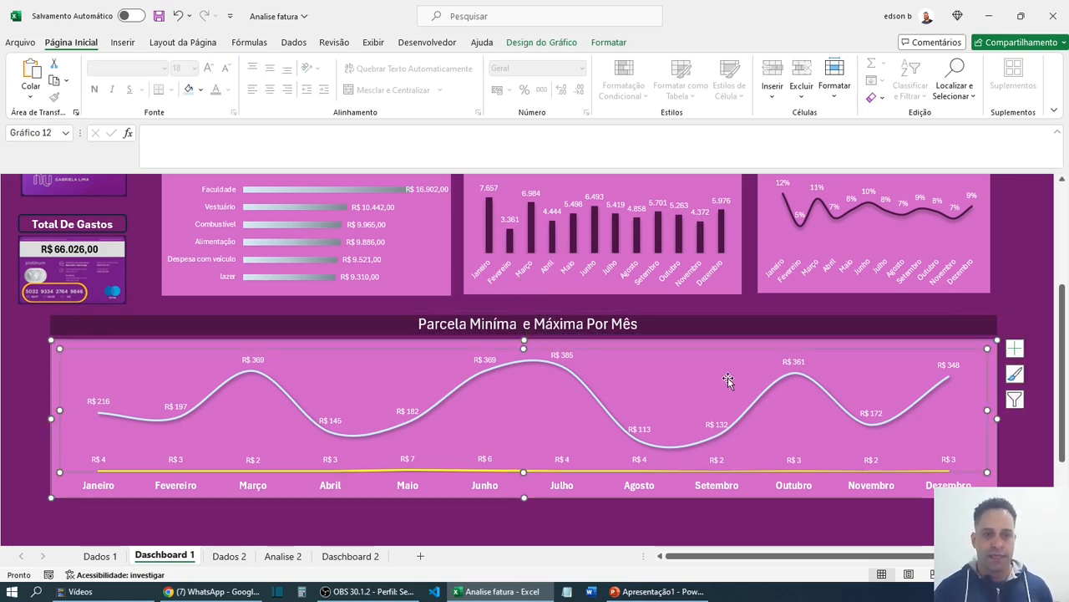
left_click(1007, 419)
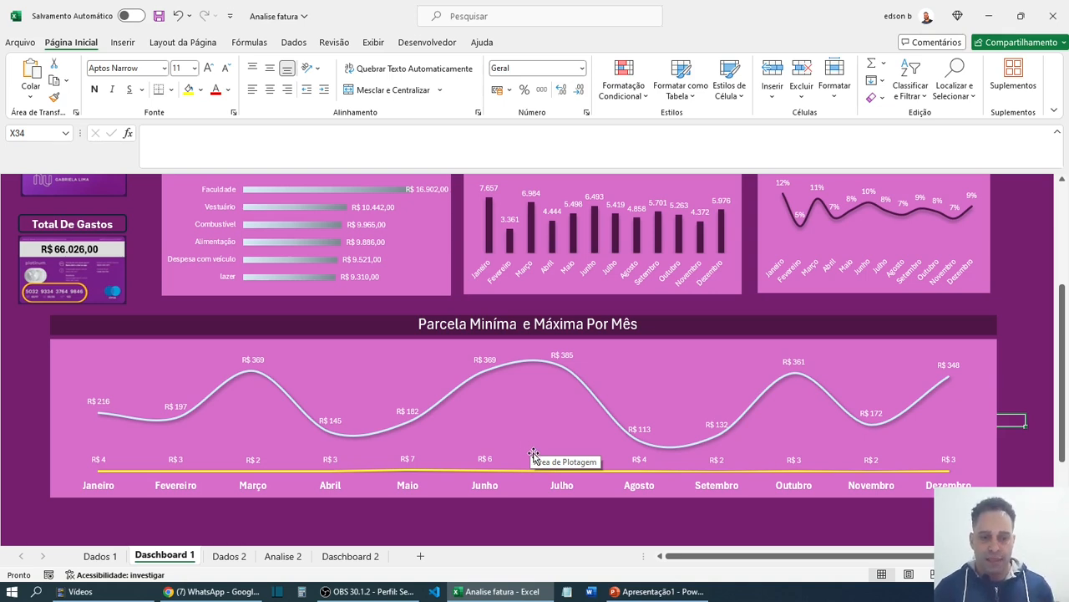
- Try a legend on the Parcela Miníma e Máxima Por Mês chart, and delete it
left_click(974, 353)
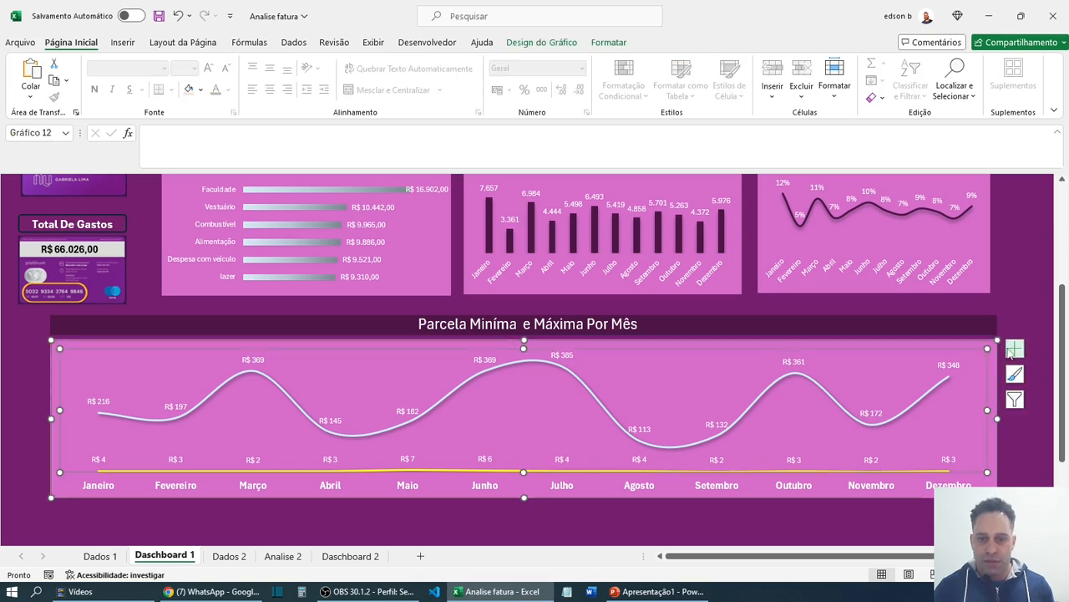
left_click(1011, 352)
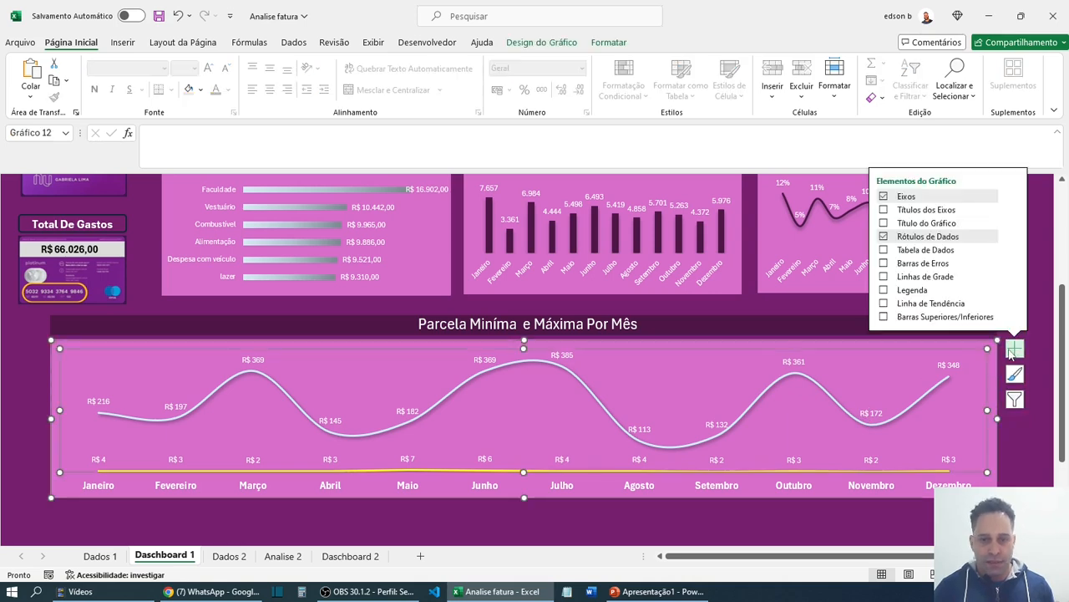
left_click(884, 290)
right_click(972, 421)
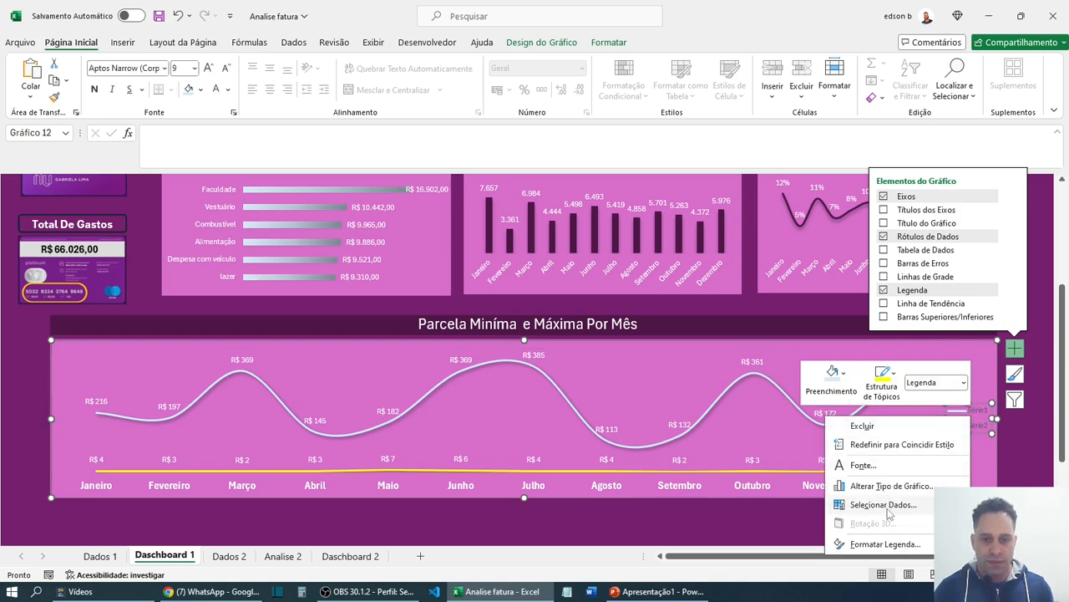
key("Escape")
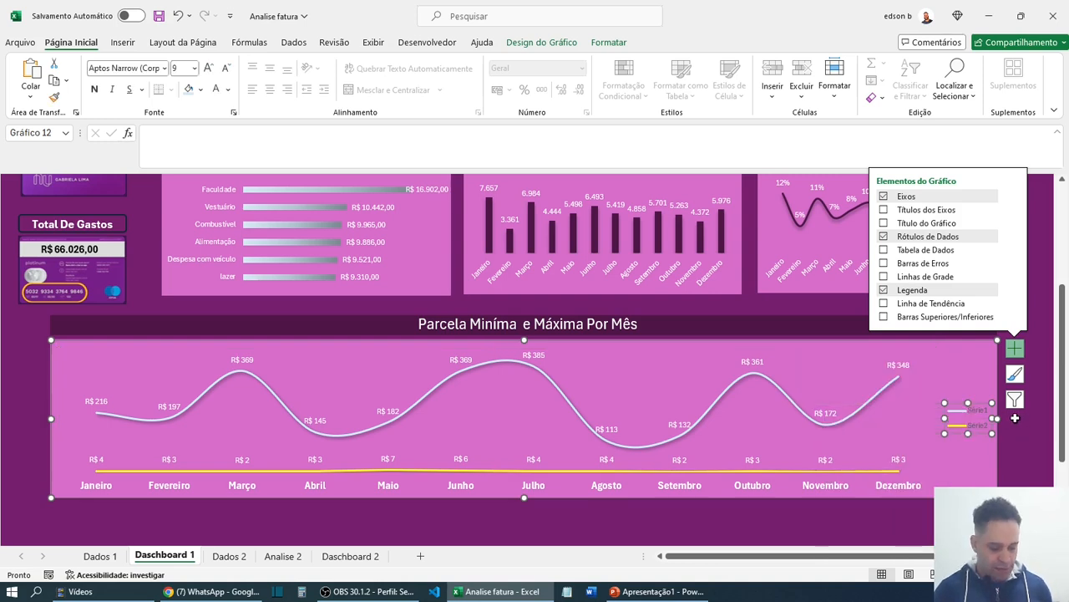
key("Delete")
left_click(1007, 431)
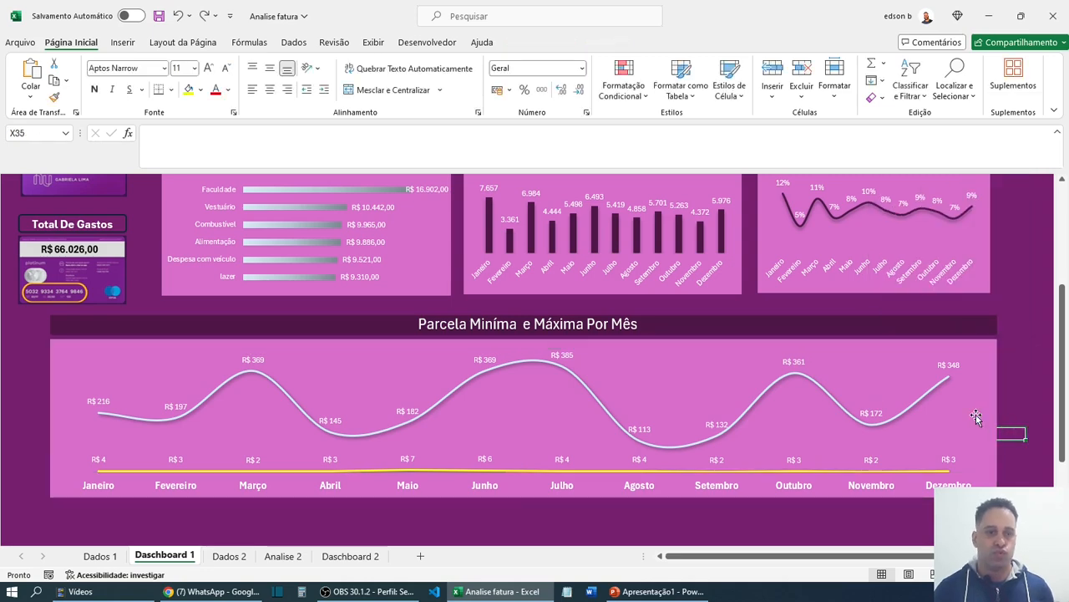
- Compare the charts on Analise 2 with the Parcela Miníma e Máxima Por Mês chart on Daschboard 1
scroll(609, 373, "up", 2)
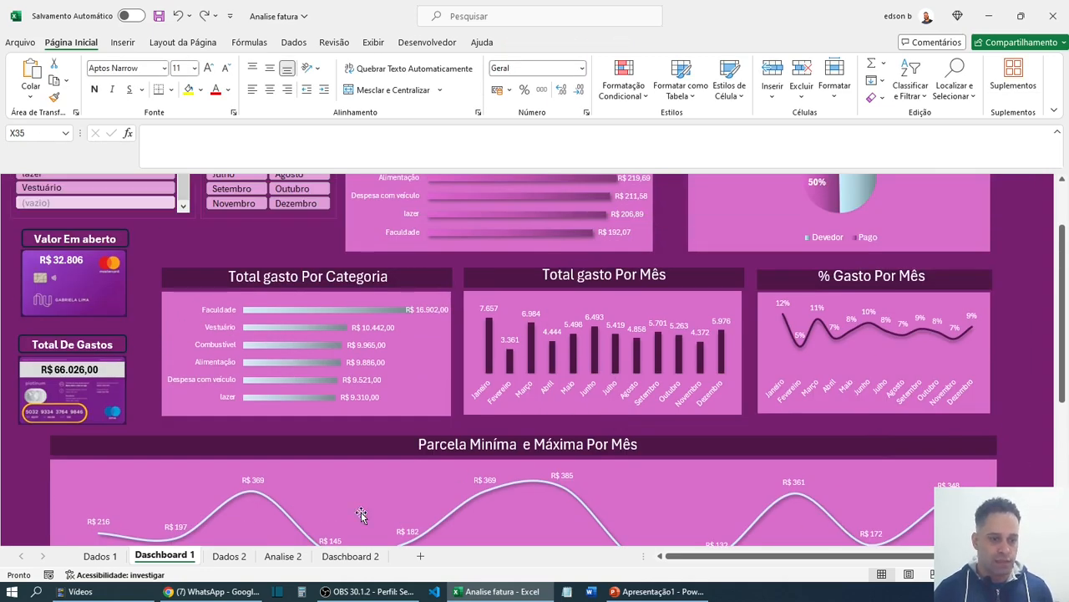
left_click(283, 555)
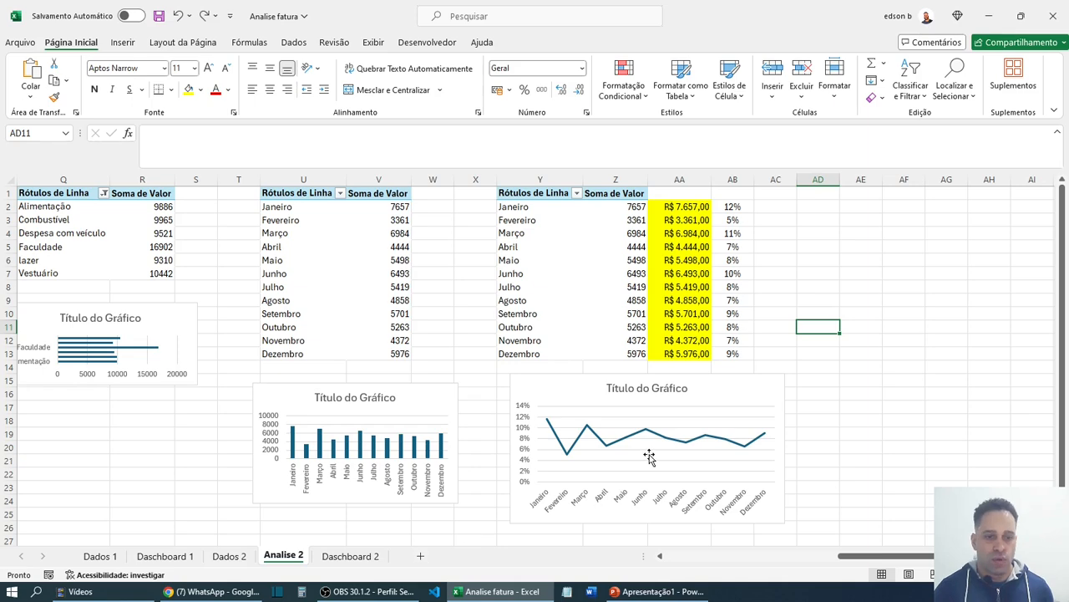
scroll(650, 451, "down", 3)
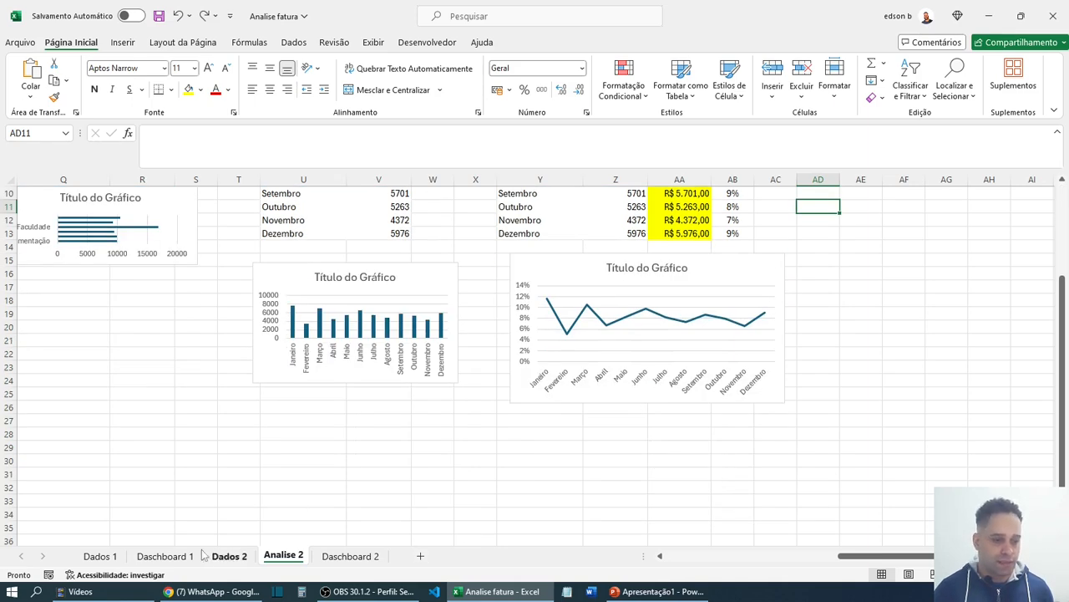
left_click(164, 555)
scroll(463, 443, "down", 5)
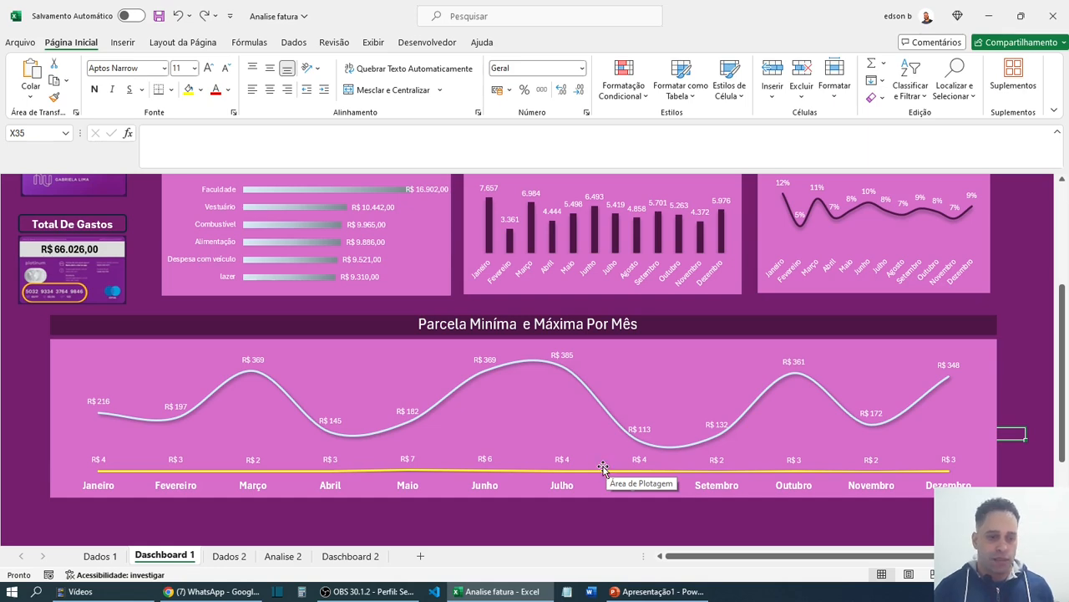
- Insert a pivot table from the Dados 2 table (Tabela3) into the existing Analise 2 sheet at cell AE1
left_click(281, 556)
left_click(232, 557)
left_click(402, 331)
scroll(402, 331, "up", 1)
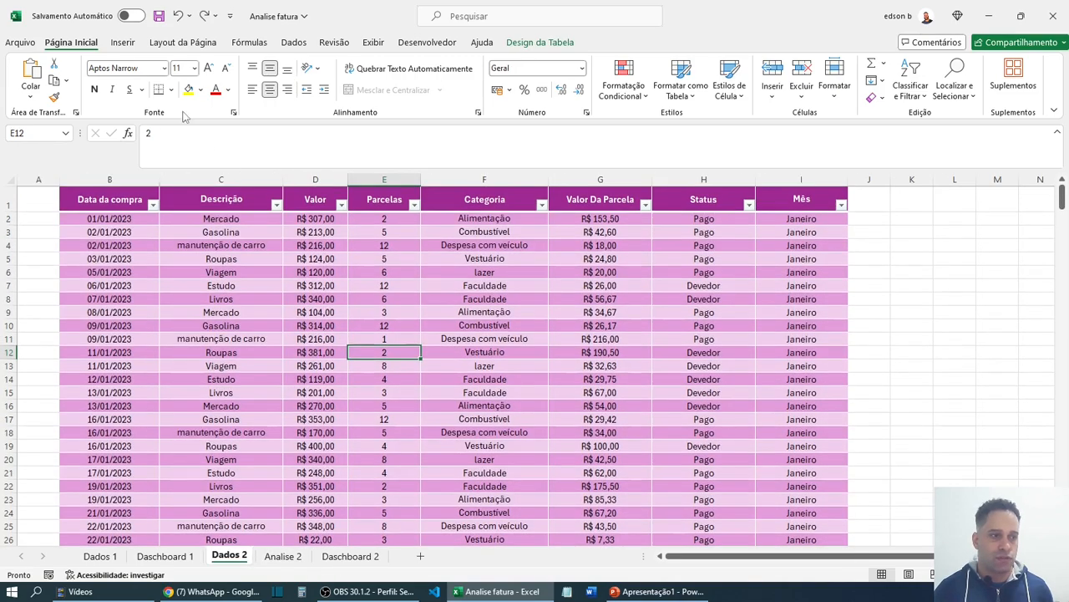
left_click(122, 41)
left_click(34, 77)
left_click(50, 114)
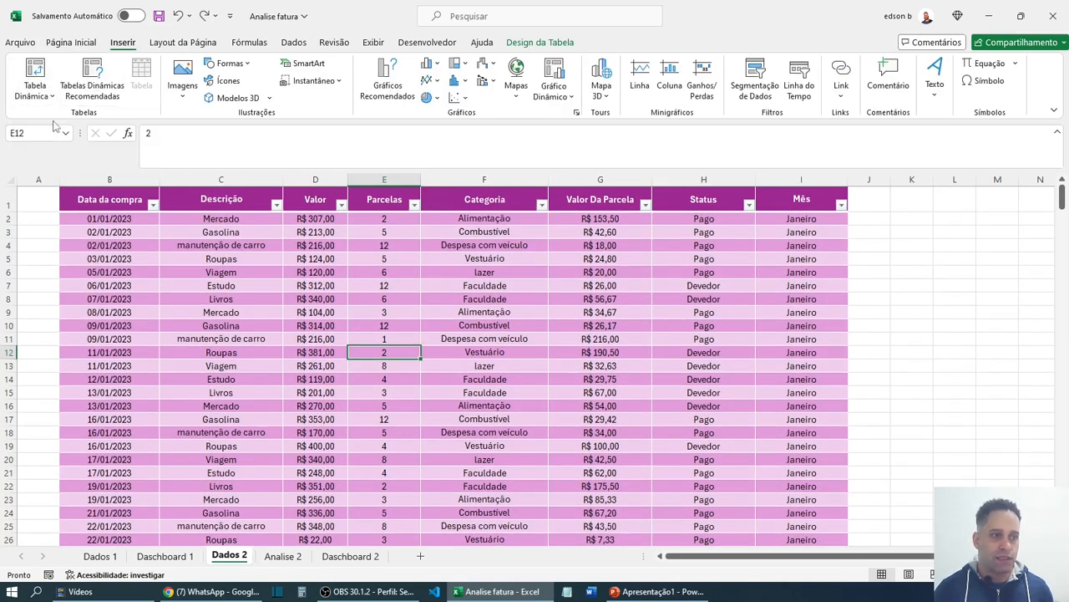
left_click(357, 401)
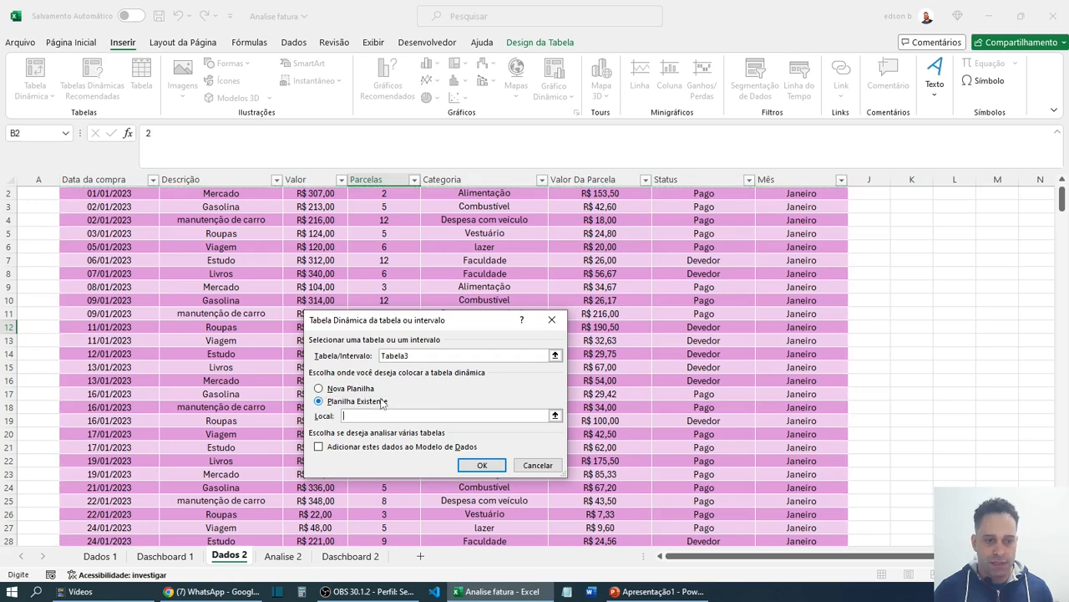
left_click(555, 416)
left_click(284, 556)
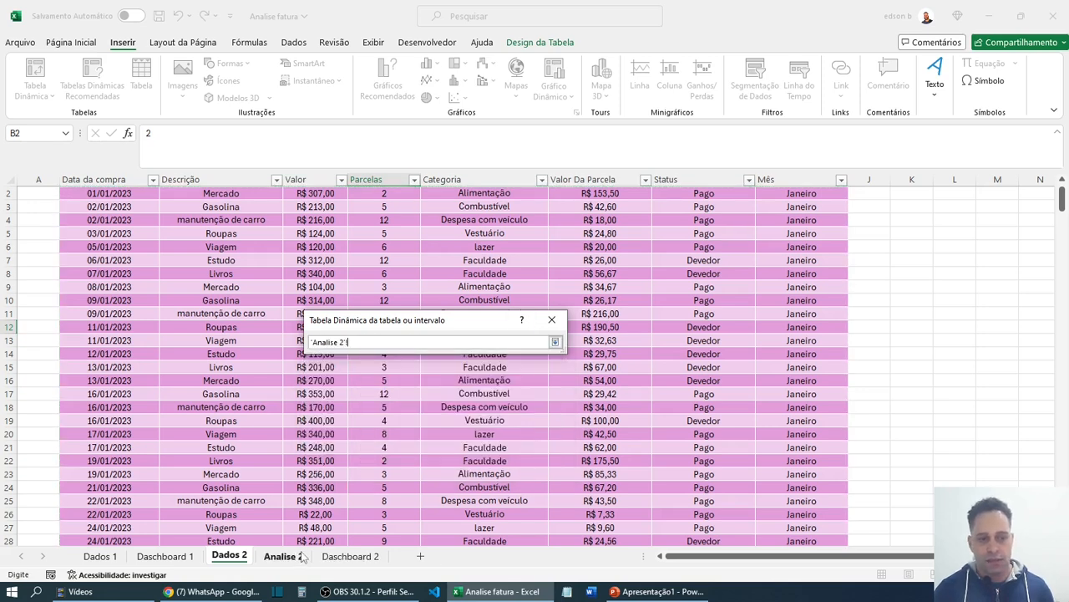
scroll(911, 404, "up", 3)
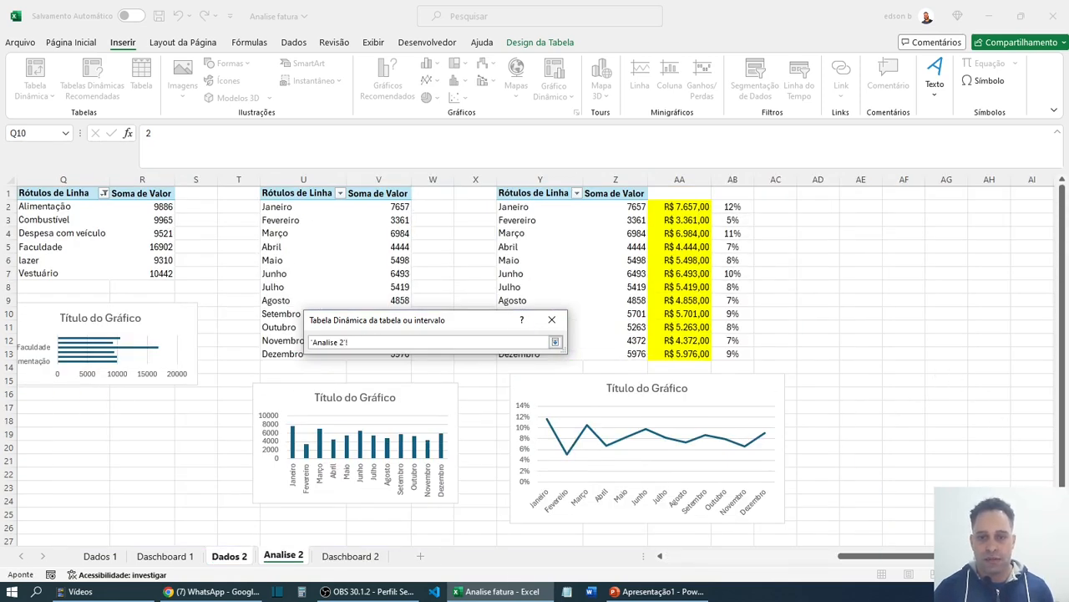
scroll(657, 226, "right", 3)
left_click(653, 197)
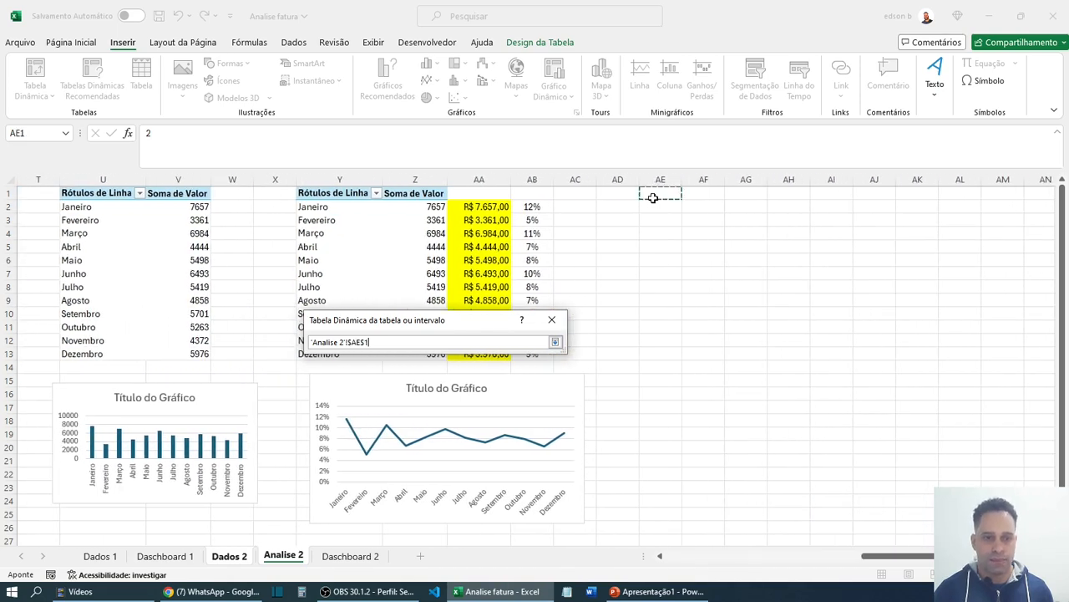
key("Return")
key("Return")
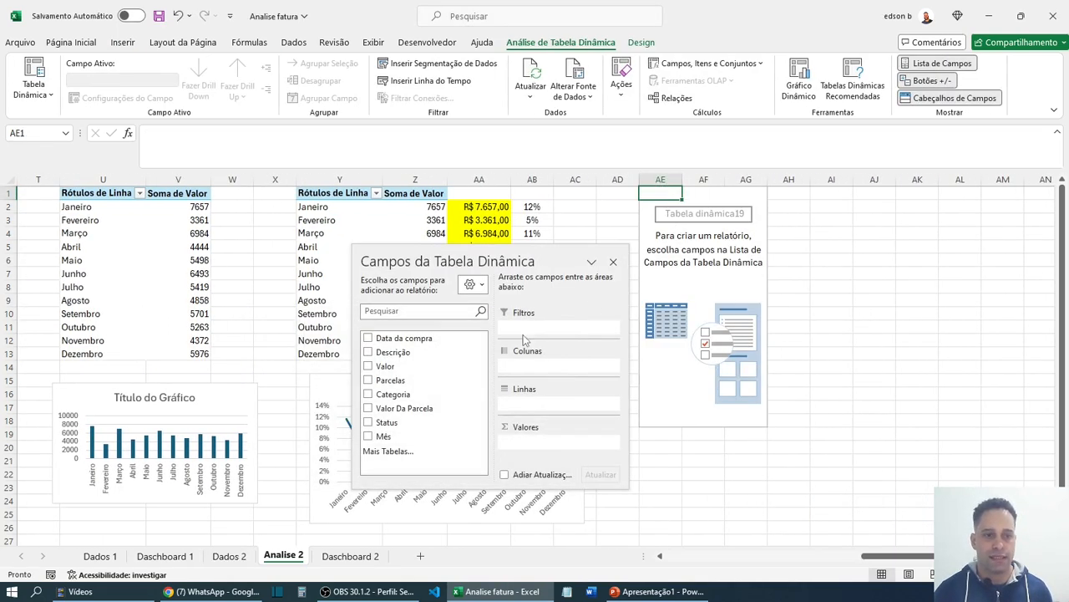
- Put Mês in the rows and Valor Da Parcela in the values of the pivot table at AE1
left_click_drag(491, 255, 440, 257)
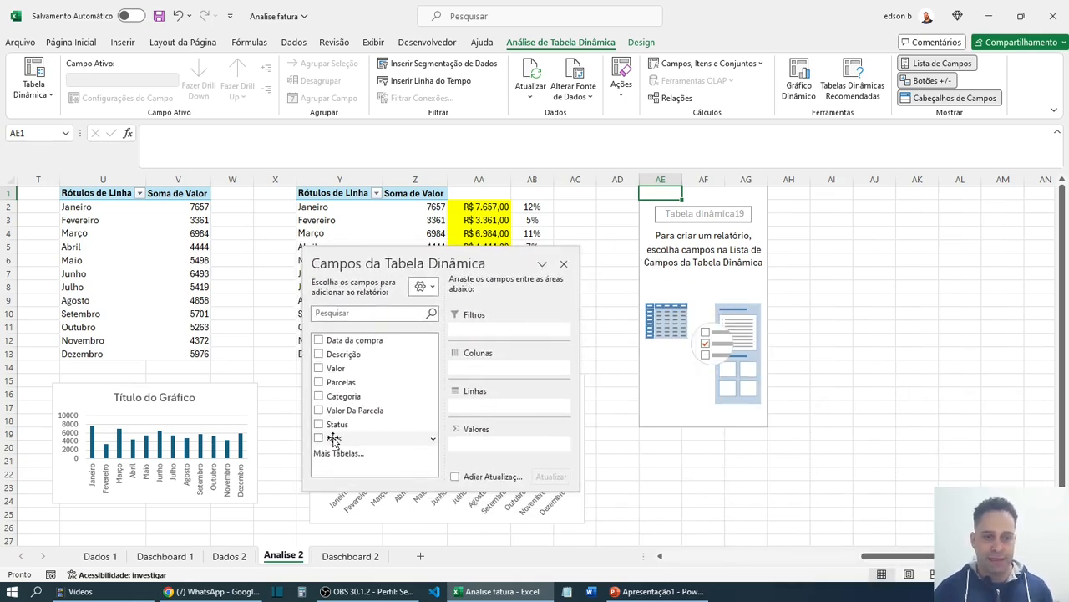
left_click_drag(334, 438, 480, 410)
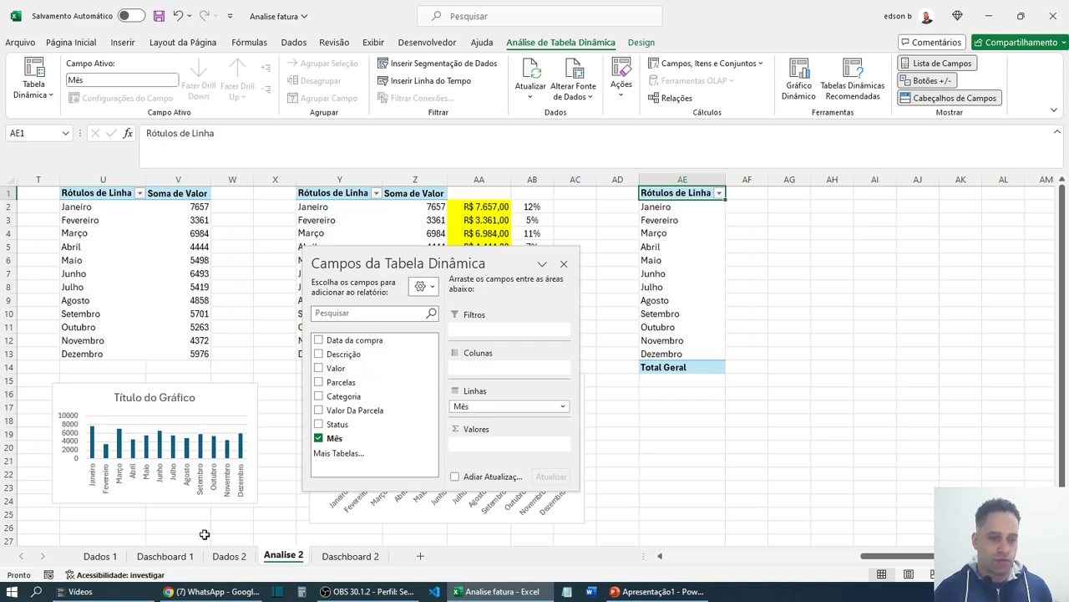
left_click(165, 556)
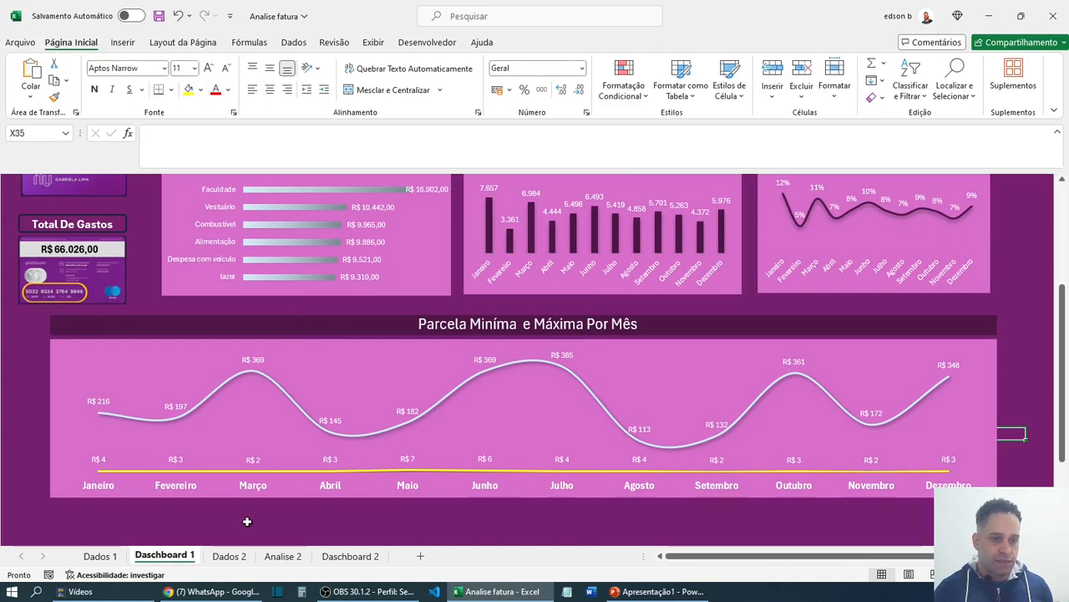
left_click(245, 560)
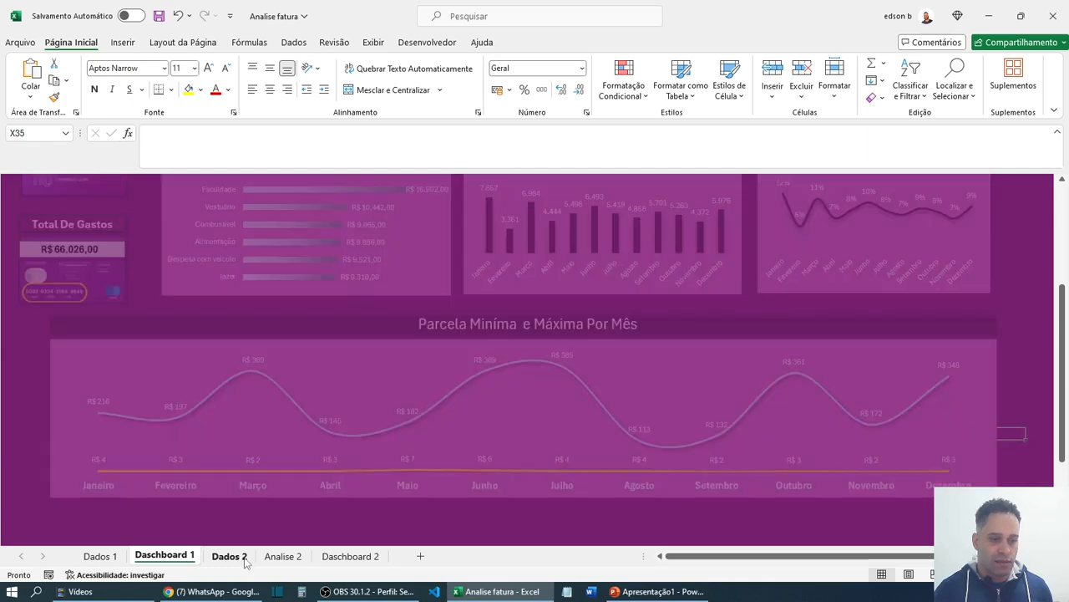
left_click(282, 556)
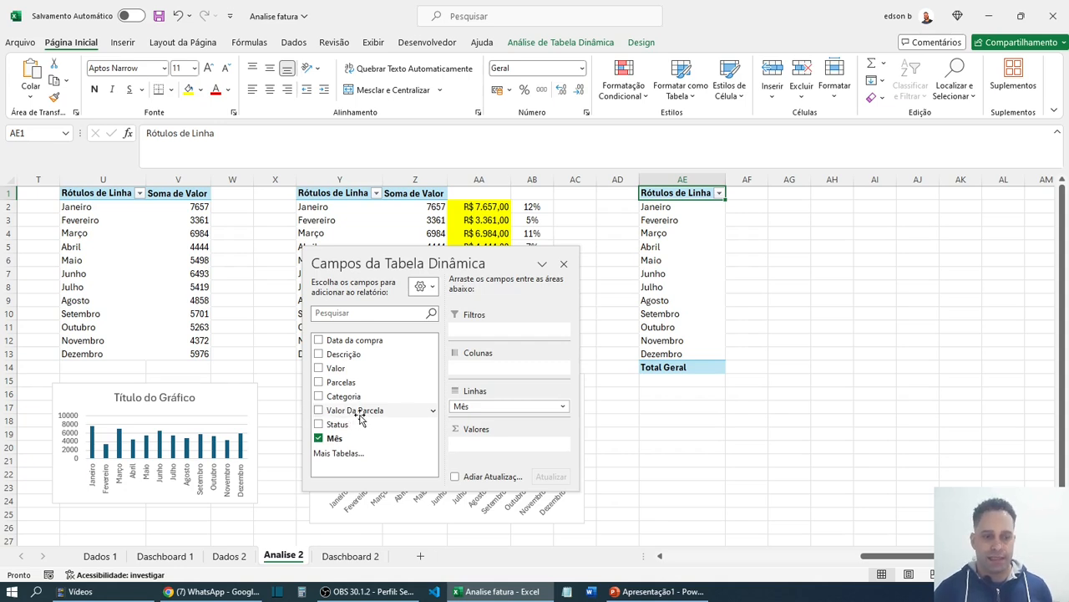
left_click_drag(347, 413, 500, 456)
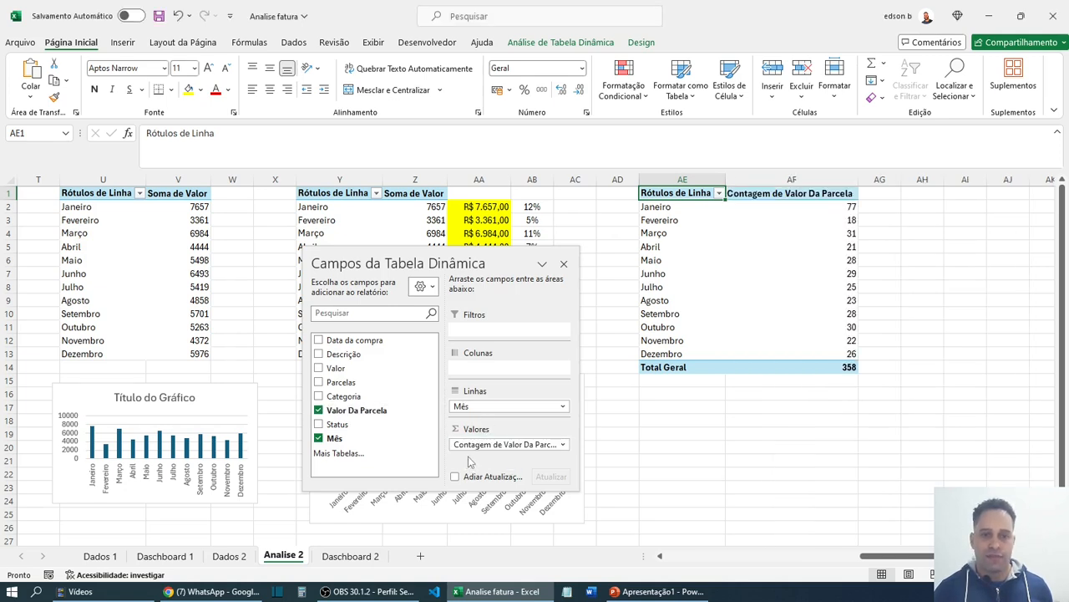
- Summarize the Valor Da Parcela field by maximum (Máx.) in the pivot table at AE1
left_click(564, 445)
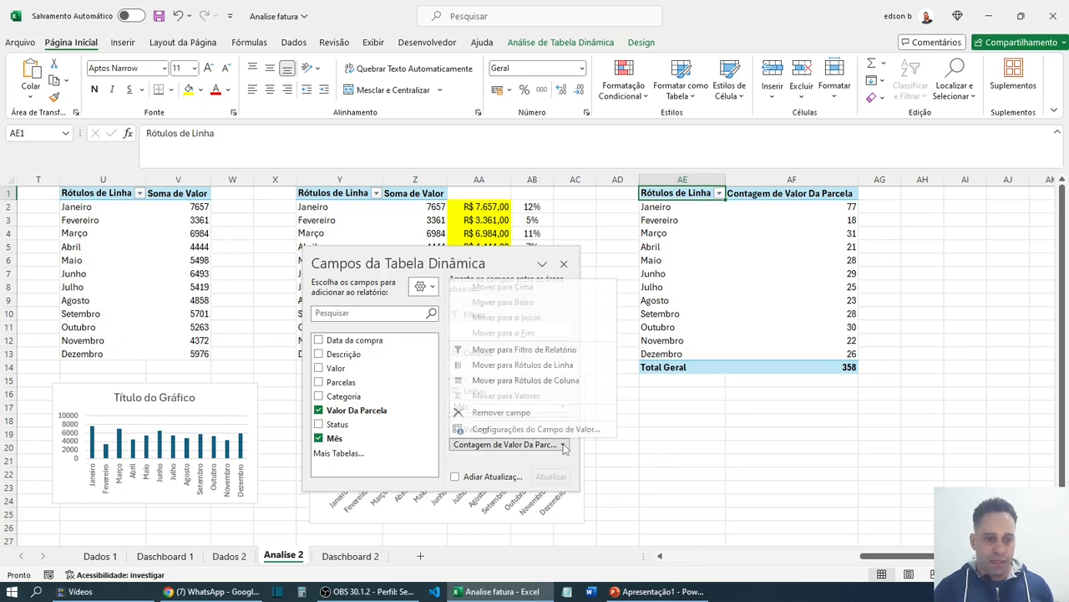
left_click(540, 431)
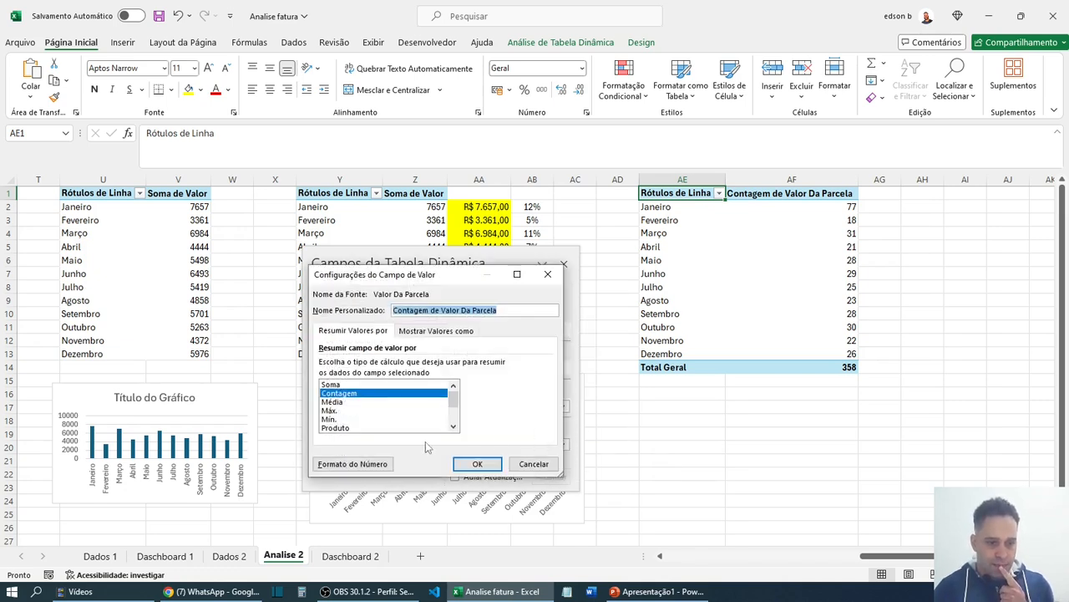
left_click(347, 411)
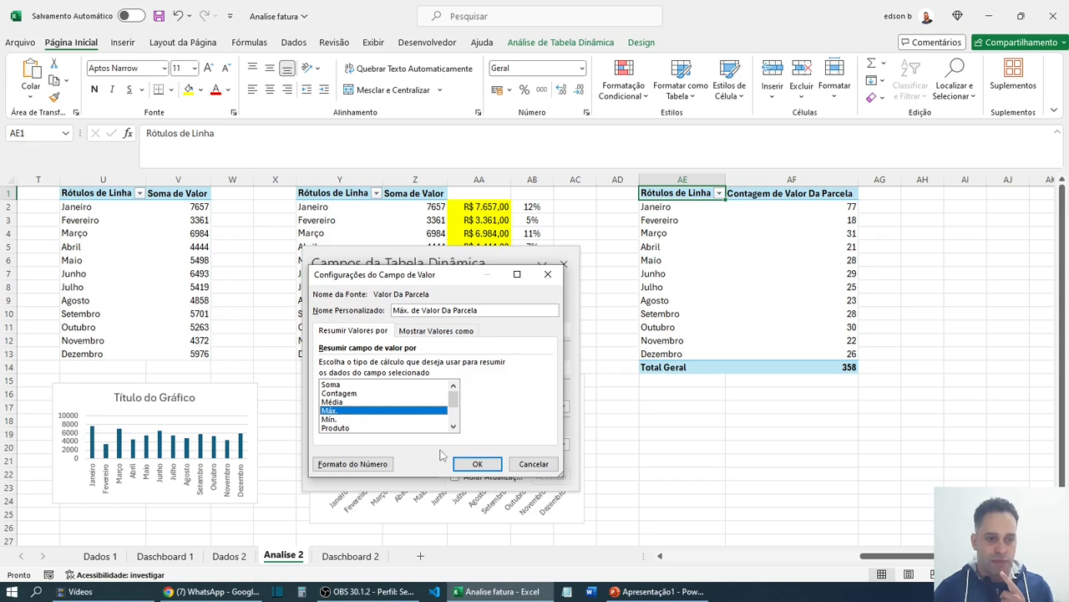
left_click(477, 463)
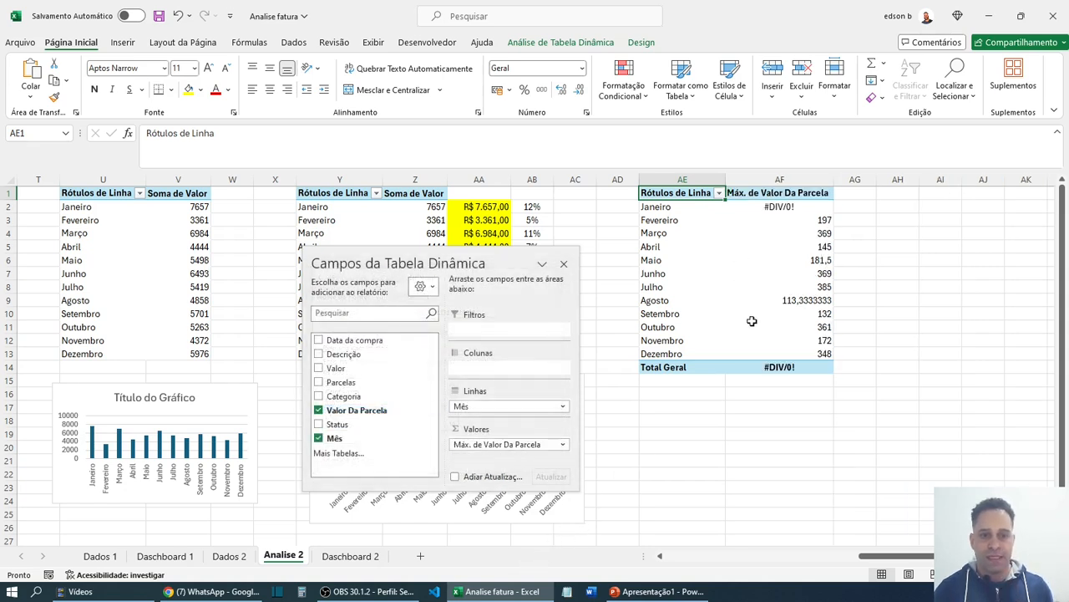
- Check the January maximum in cell AF2 and examine the Mês filter list of the Dados 2 table
mouse_move(760, 314)
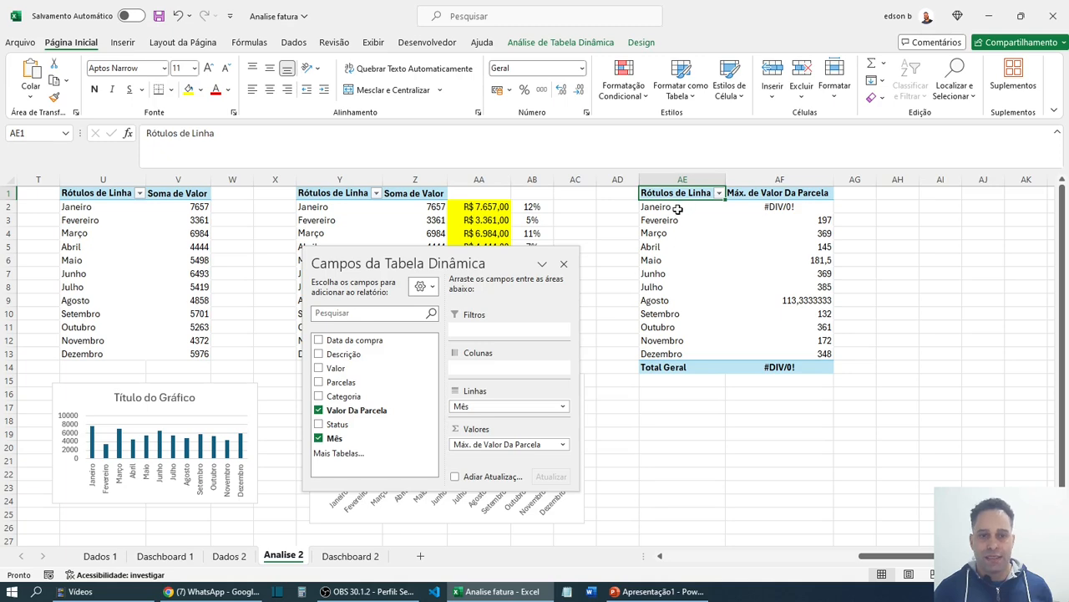
left_click(778, 212)
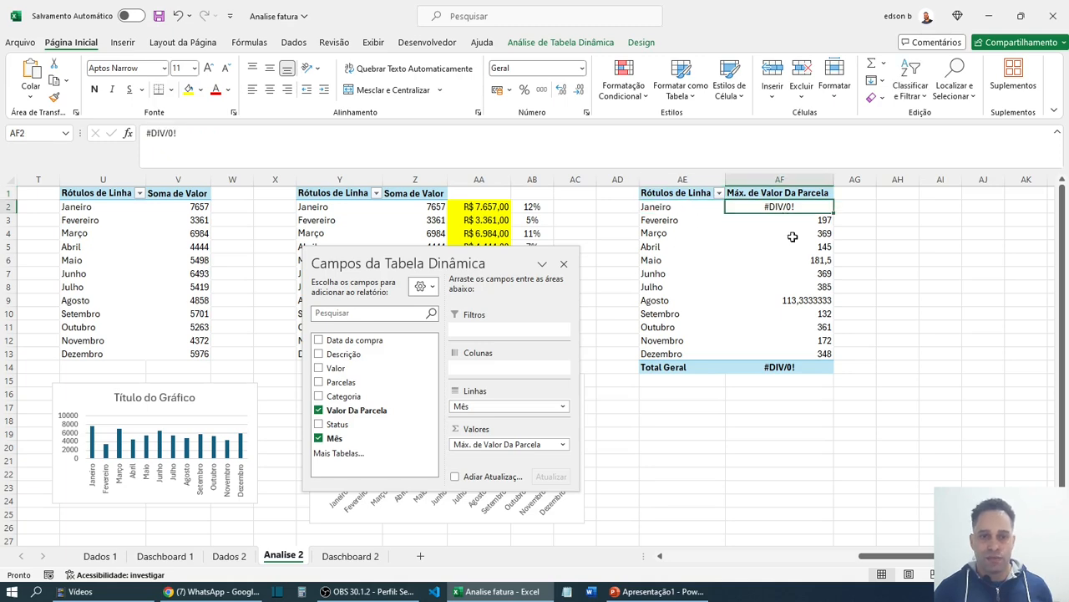
left_click(229, 556)
scroll(494, 313, "up", 1)
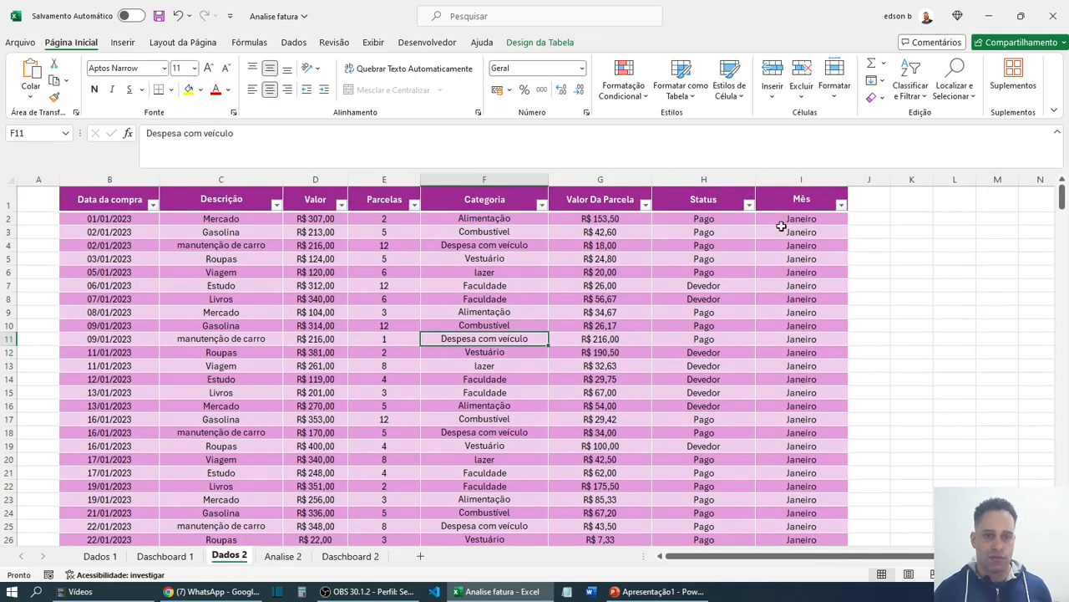
left_click(840, 205)
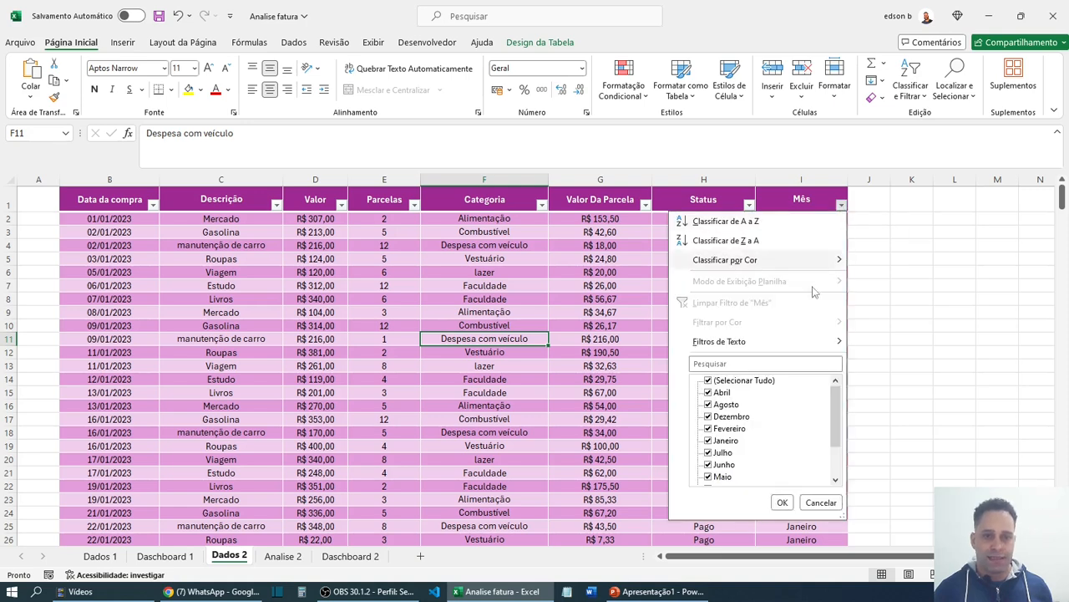
scroll(721, 430, "down", 2)
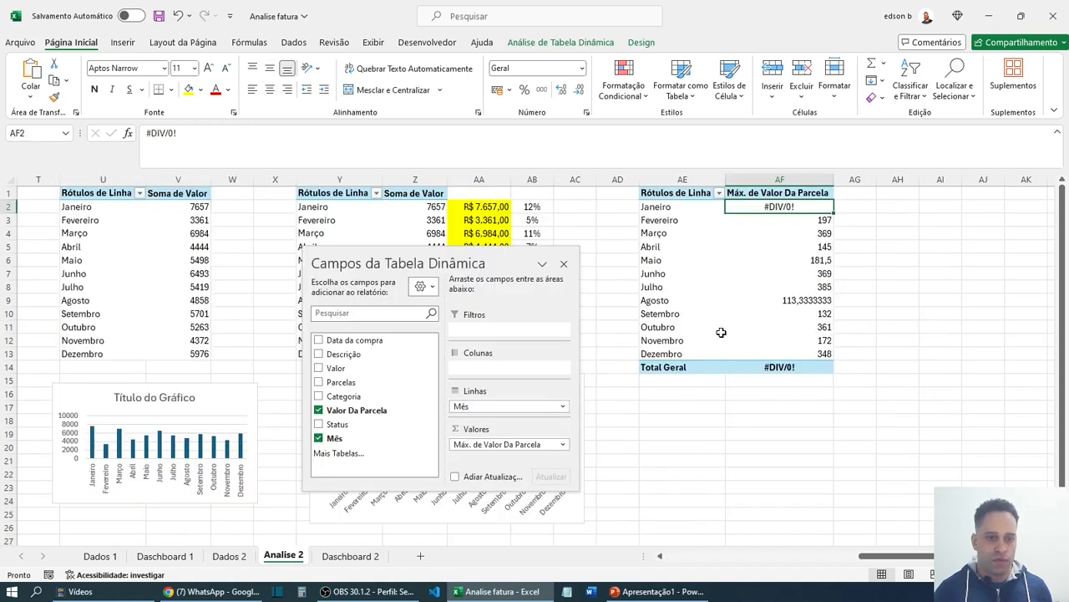
- Turn off the grand totals for rows and columns in the pivot table at AE1 on Analise 2
left_click(762, 233)
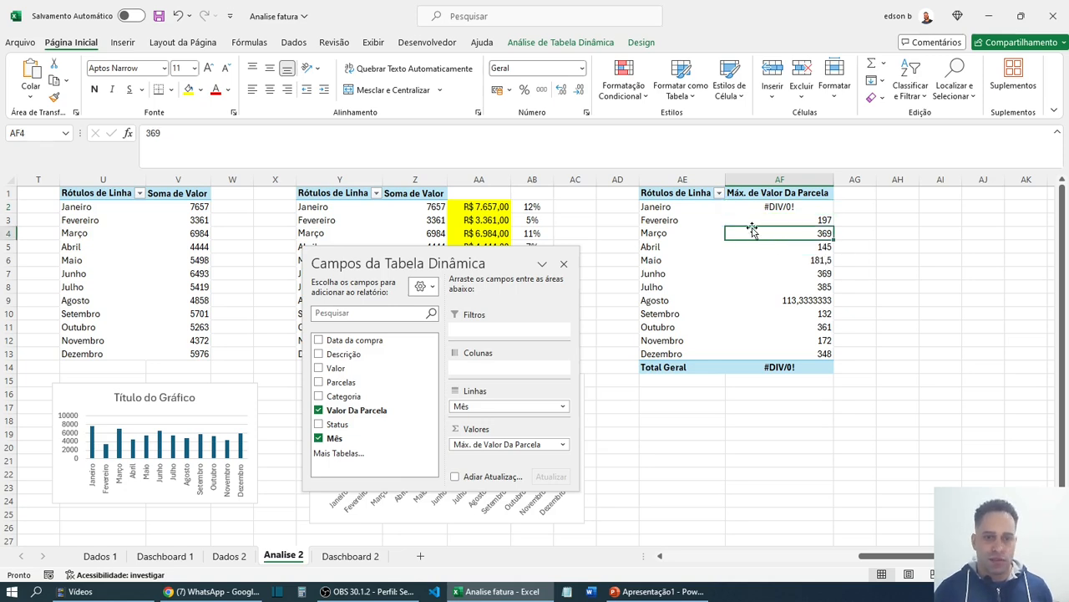
left_click(642, 44)
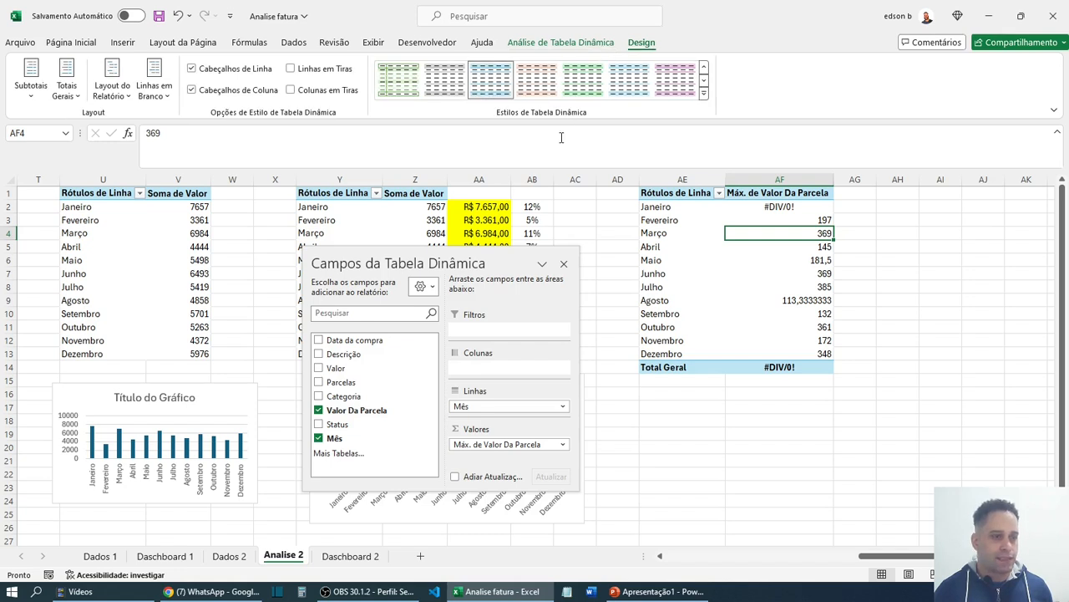
left_click(68, 89)
left_click(107, 127)
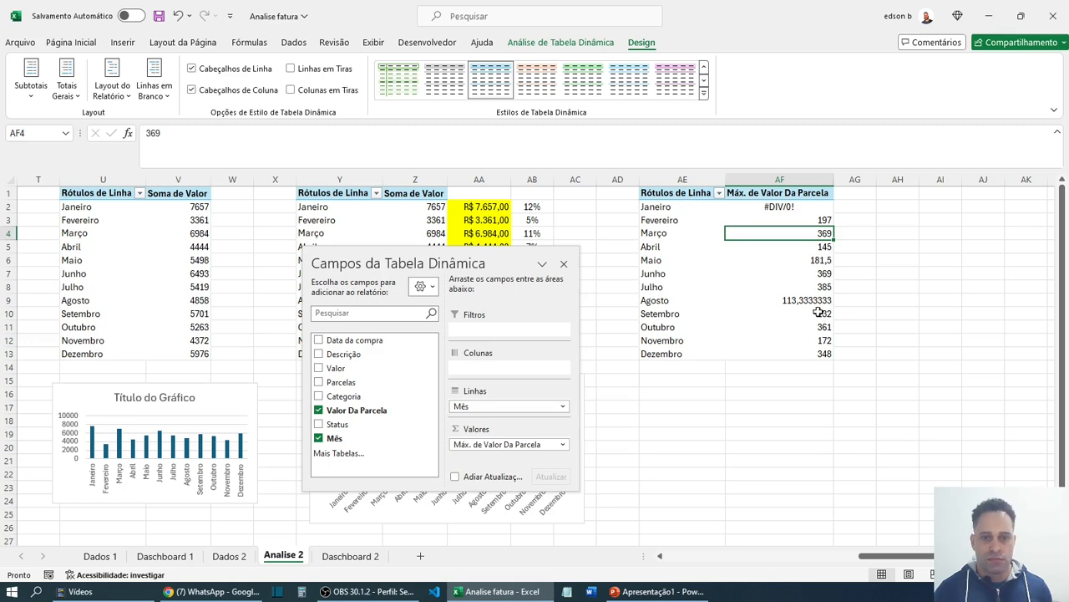
key("Down")
key("Down")
key("Down")
key("Down")
key("Down")
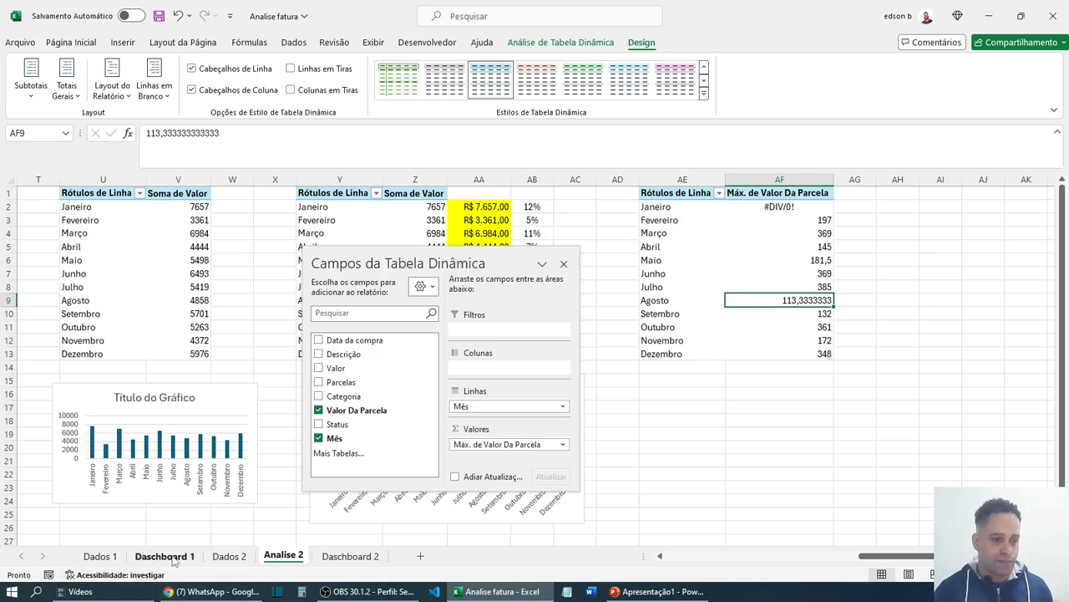
- Inspect the Status and Mês columns on Dados 2, including the months available for filtering
left_click(229, 556)
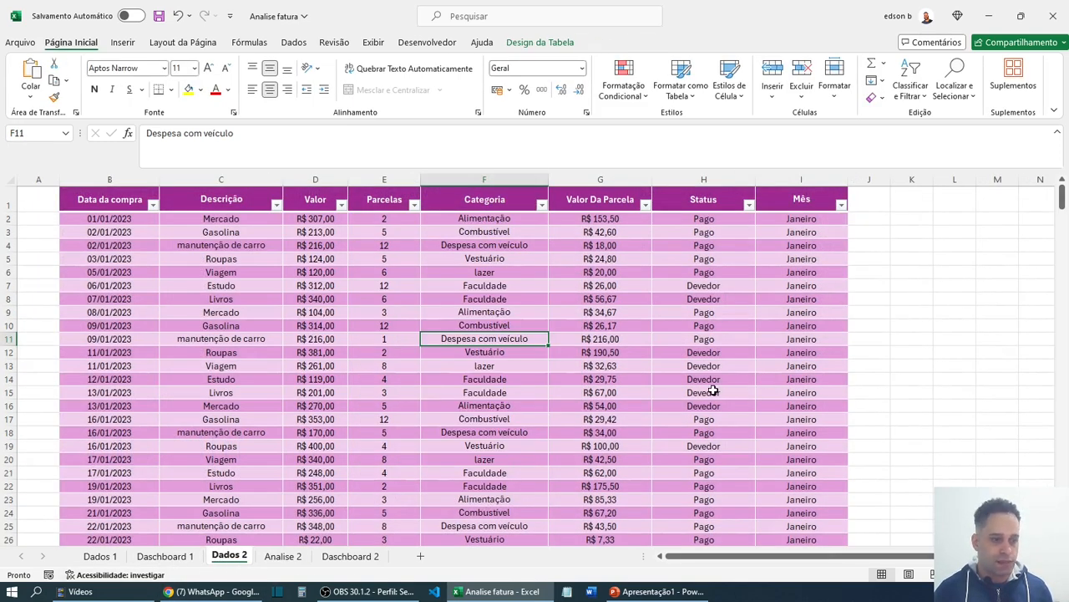
left_click(742, 312)
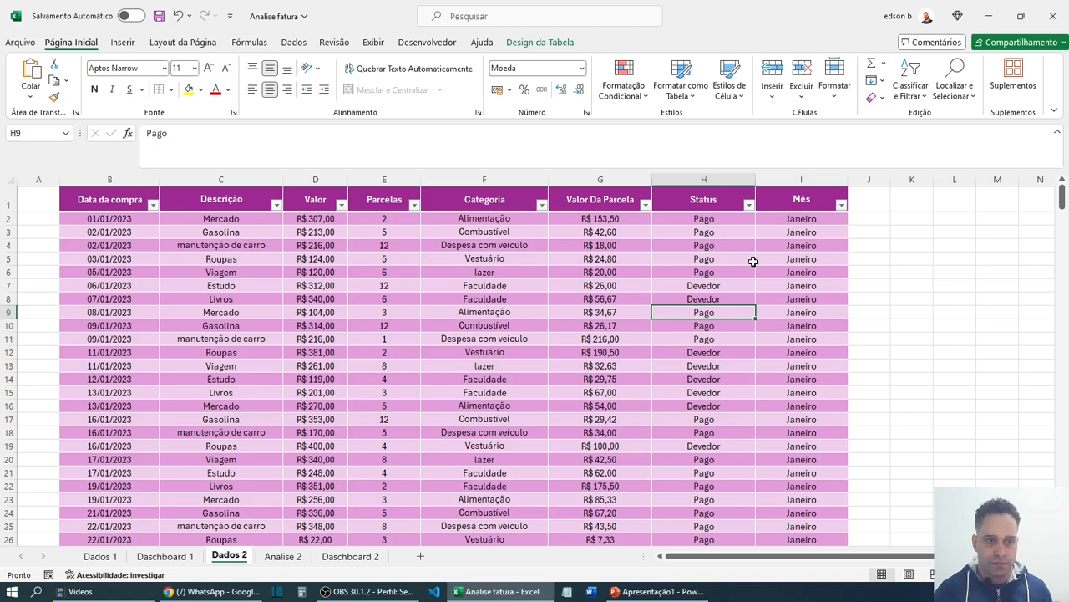
left_click(841, 205)
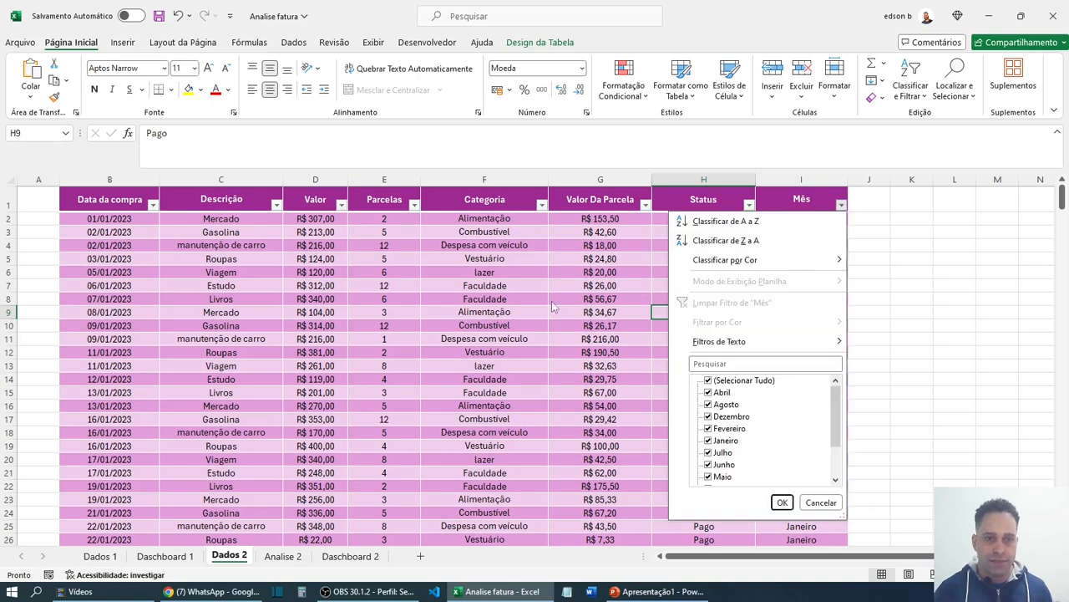
key("Escape")
- Filter the Valor column of the Dados 2 table to show only blank entries (Vazias)
left_click(342, 207)
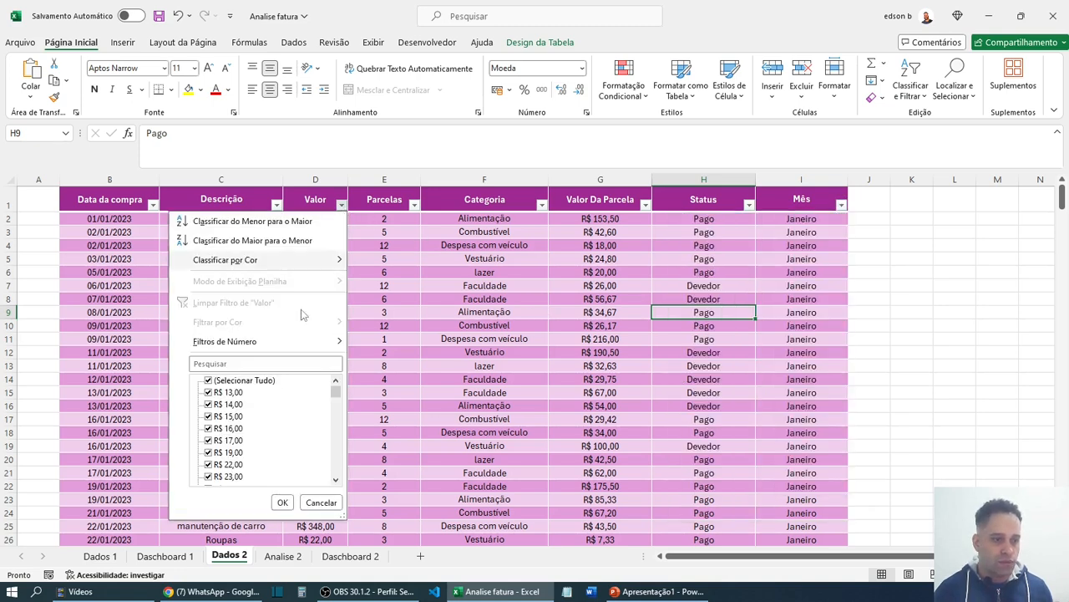
scroll(263, 417, "down", 10)
left_click_drag(333, 420, 335, 473)
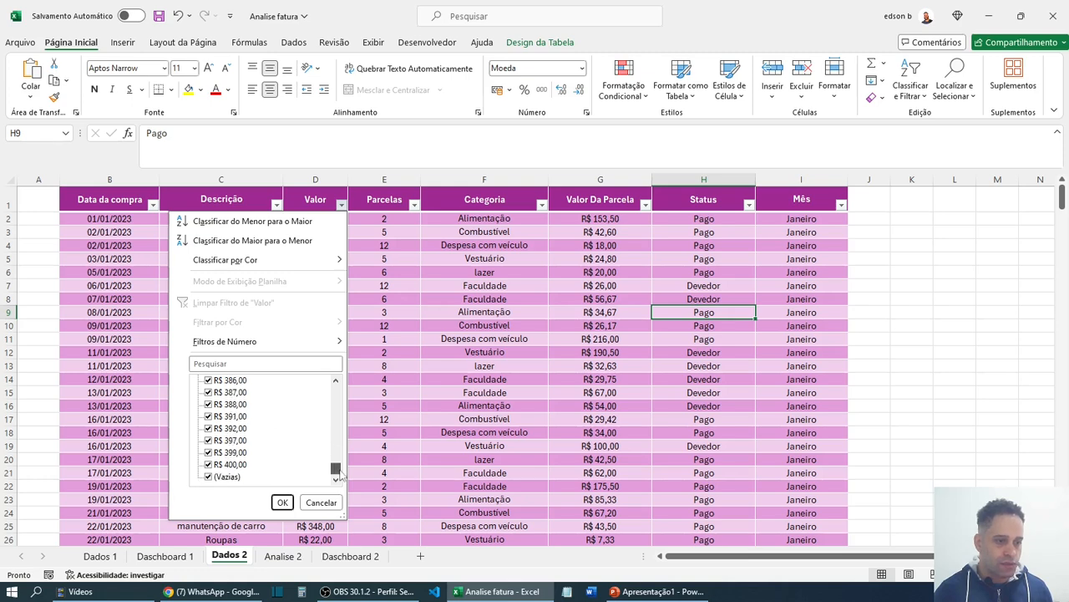
left_click(210, 477)
left_click(211, 477)
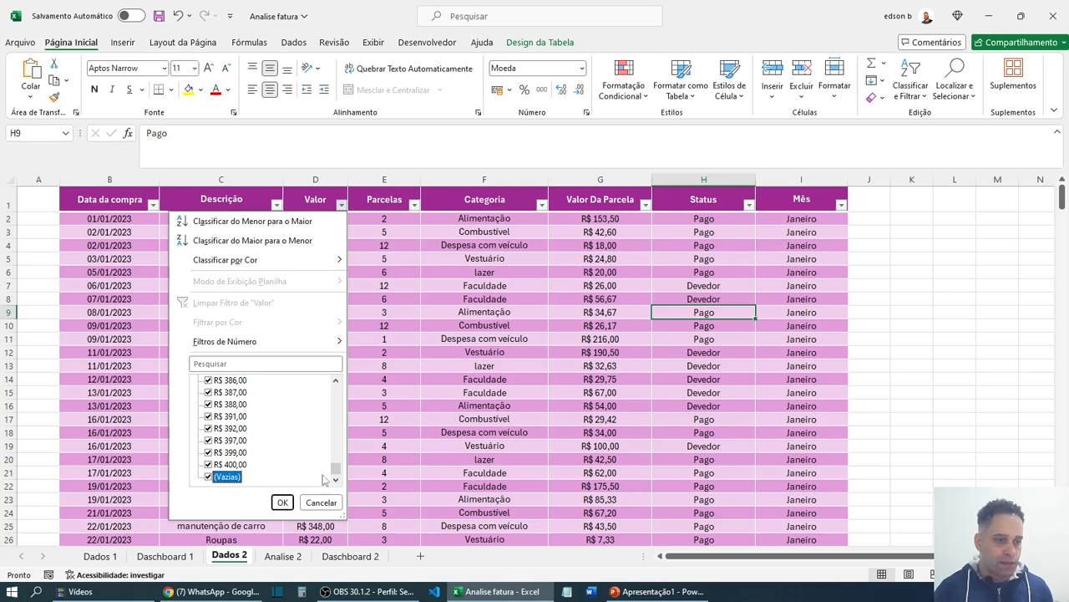
left_click_drag(334, 474, 336, 383)
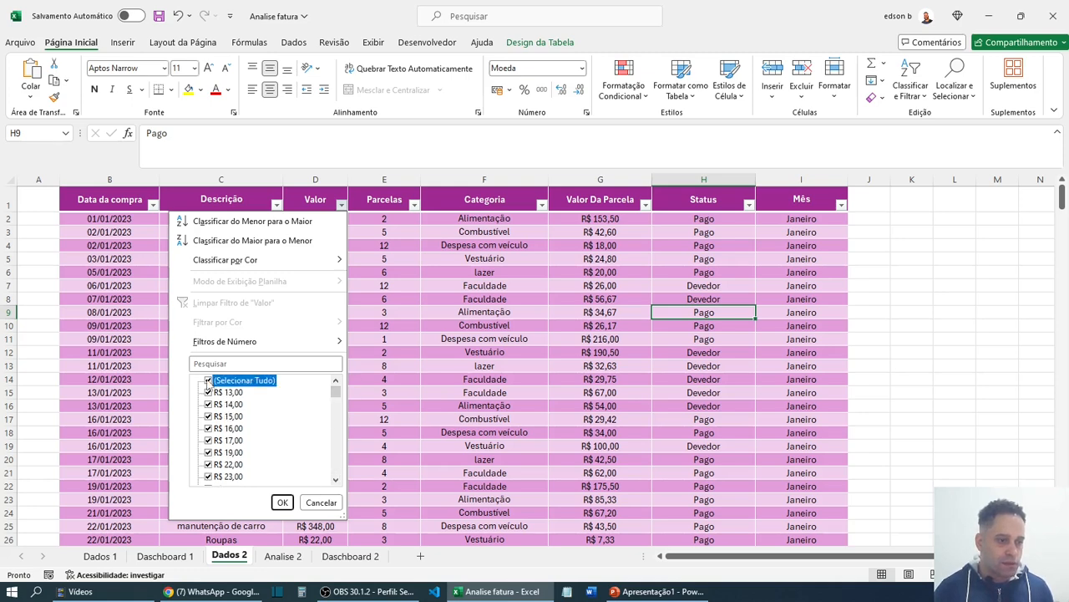
left_click(209, 380)
left_click_drag(333, 392, 335, 472)
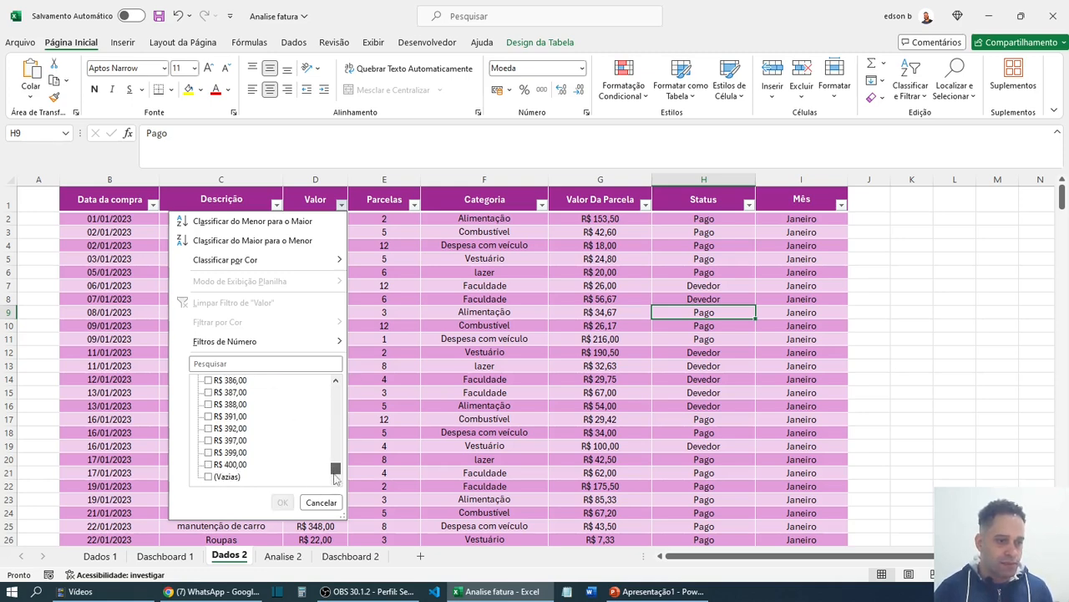
left_click(210, 476)
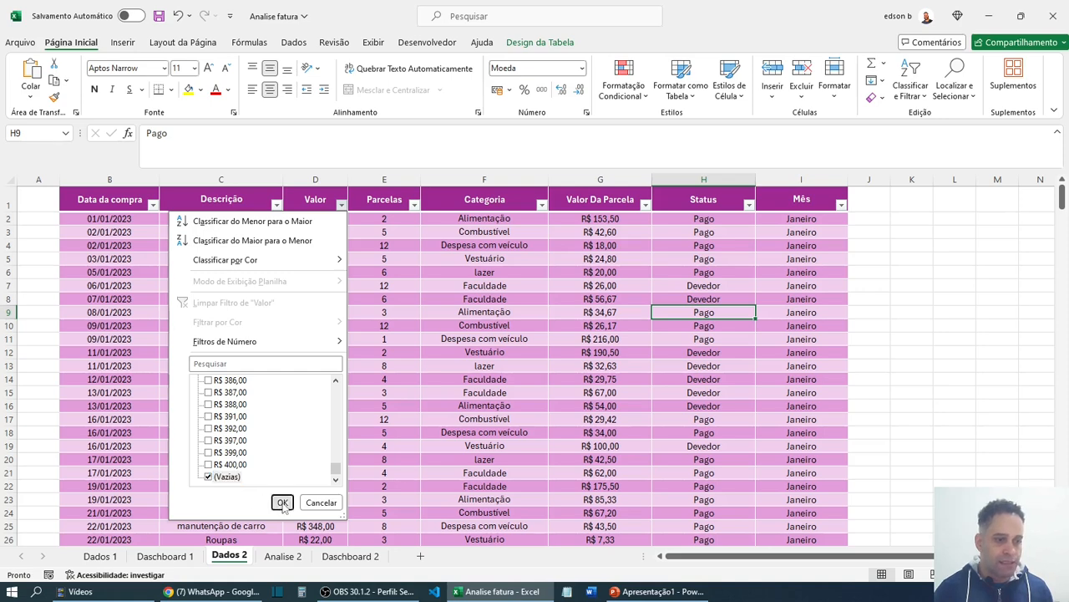
left_click(282, 502)
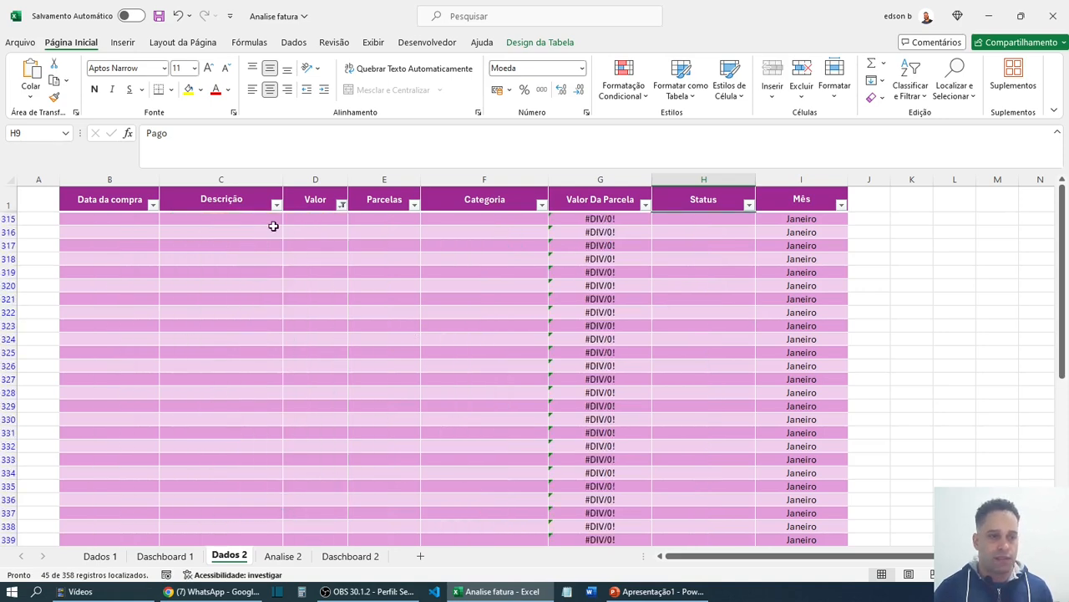
- Delete the entire sheet rows of all filtered blank records, from row 315 to the table's end
left_click_drag(105, 219, 723, 323)
left_click_drag(777, 383, 782, 394)
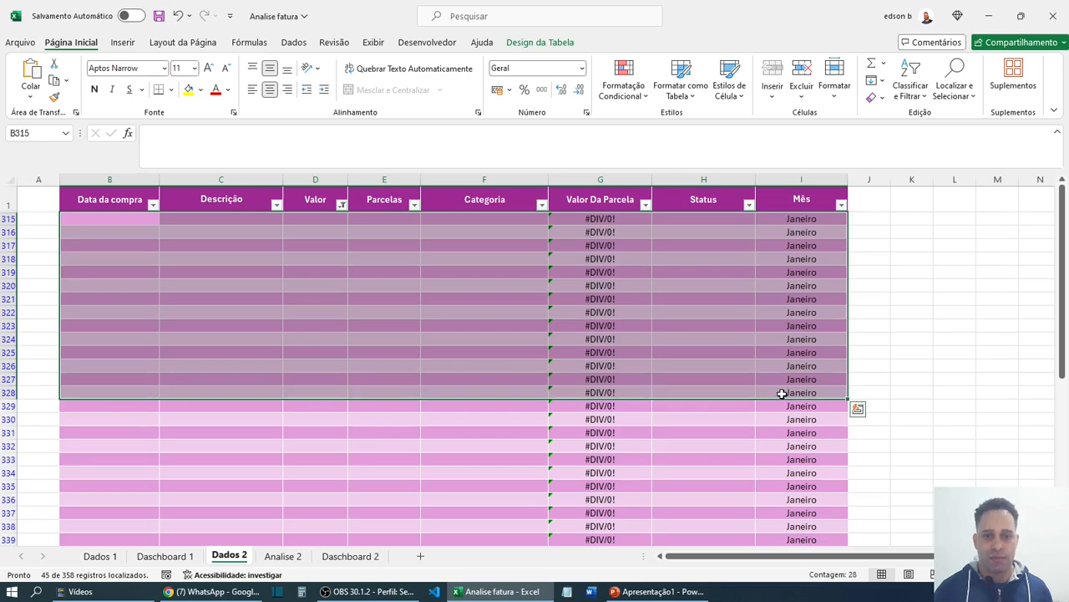
key("ctrl+shift+Down")
key("ctrl+minus")
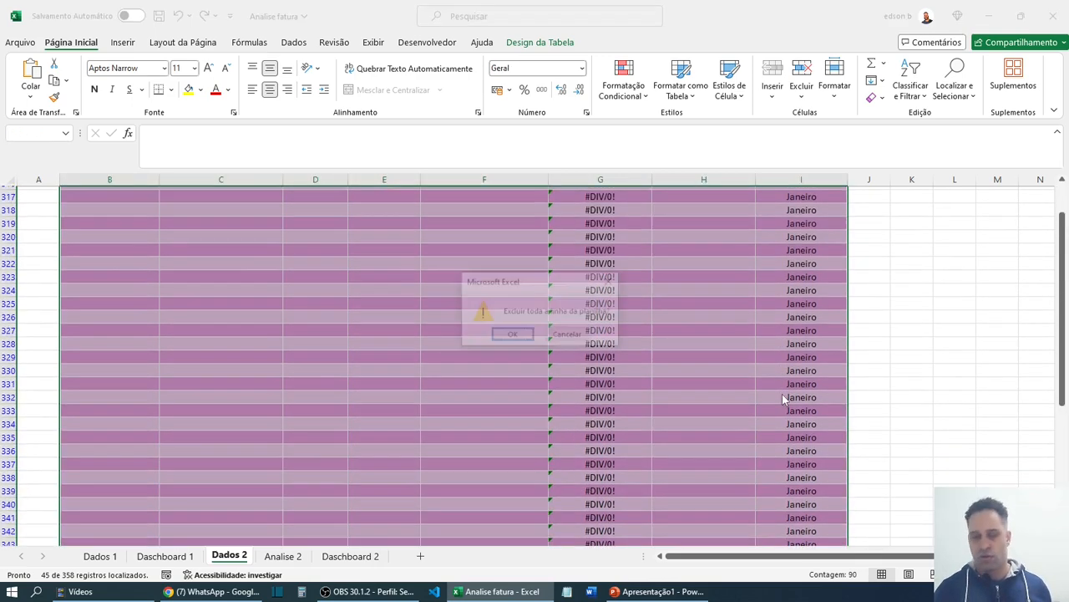
left_click(512, 335)
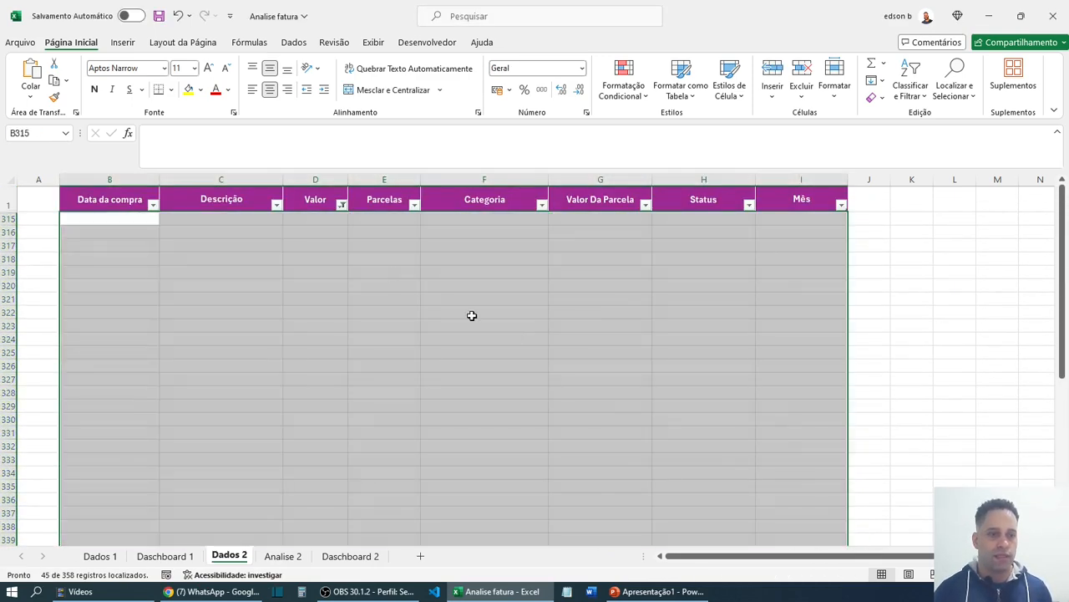
- Show all records in the Dados 2 table again by selecting every value in the Valor filter
left_click(342, 204)
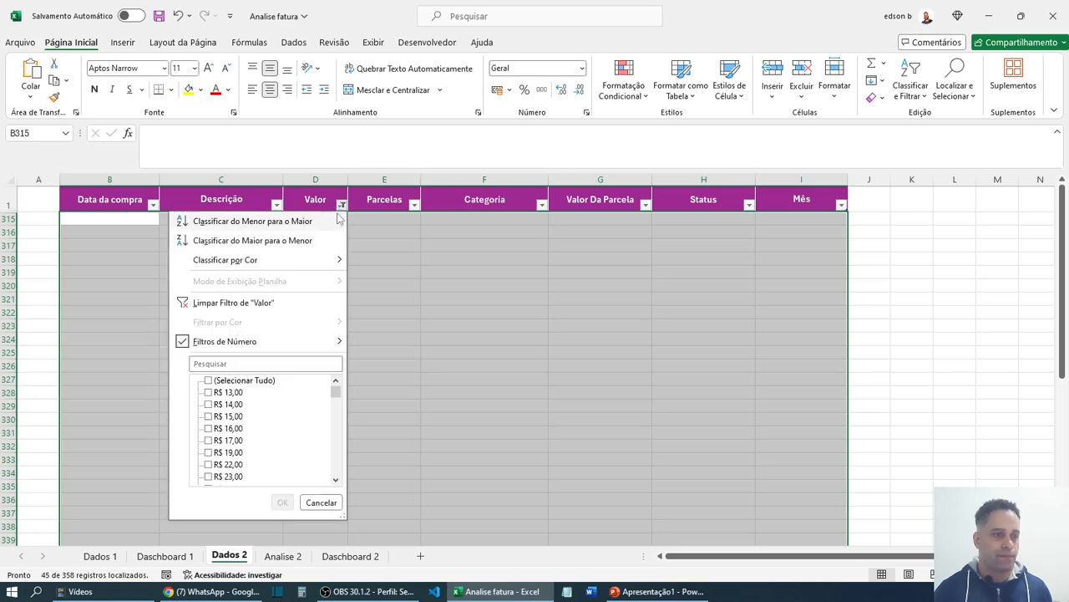
left_click(209, 380)
left_click(282, 502)
left_click(380, 454)
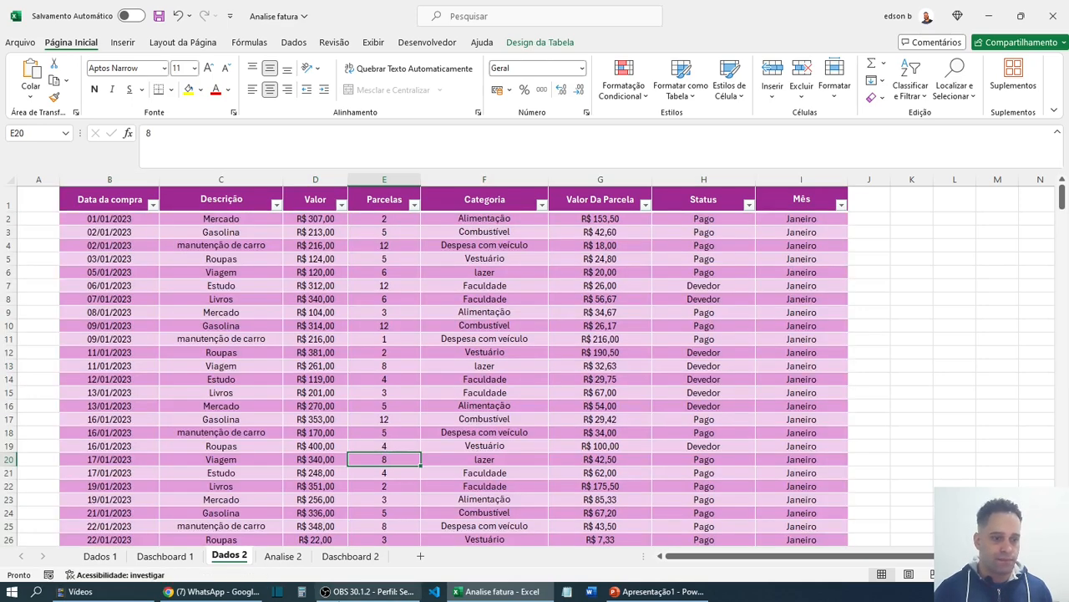
- Refresh the pivot table at AE1 on Analise 2 and check its monthly Valor Da Parcela maximums
left_click(282, 556)
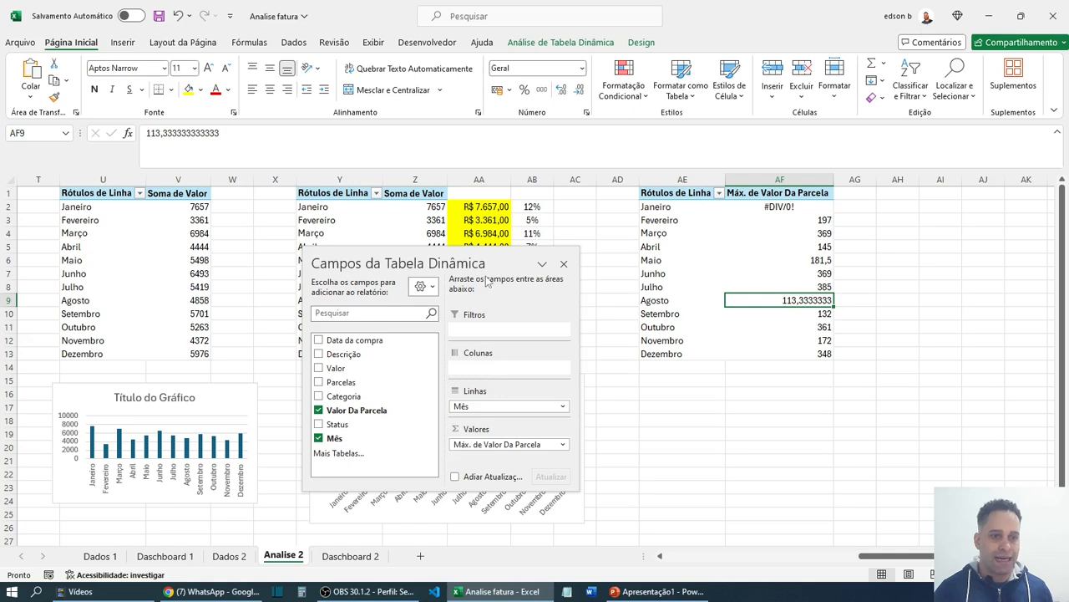
left_click_drag(481, 264, 630, 298)
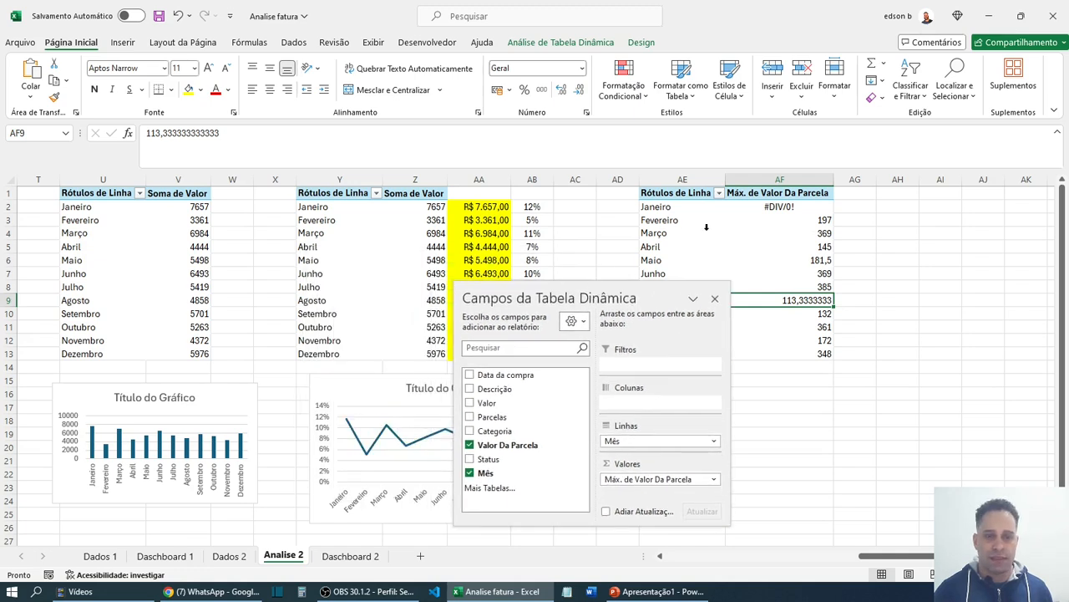
right_click(692, 199)
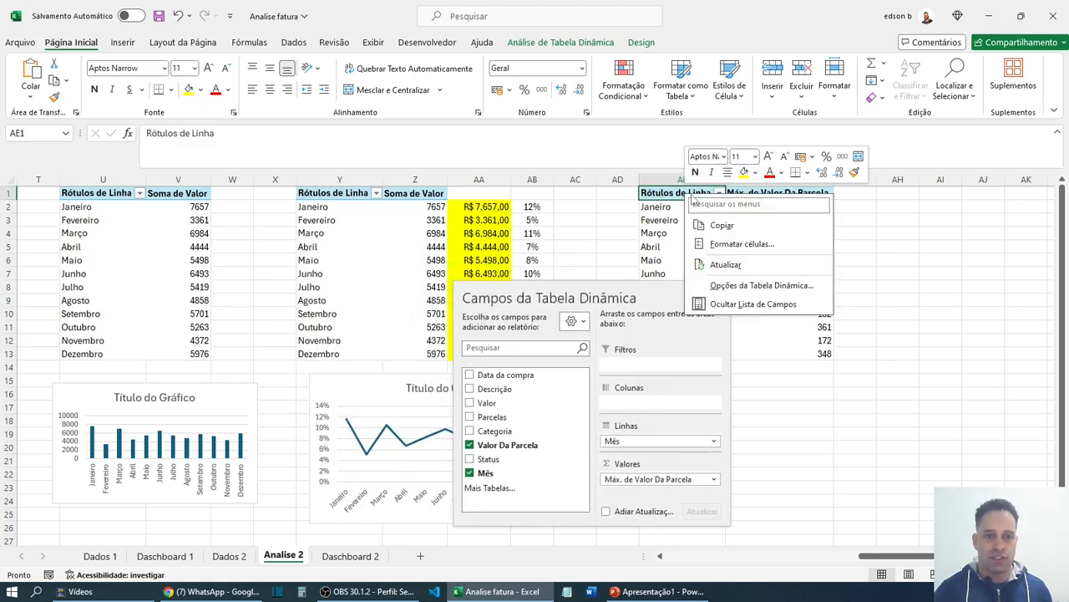
left_click(725, 264)
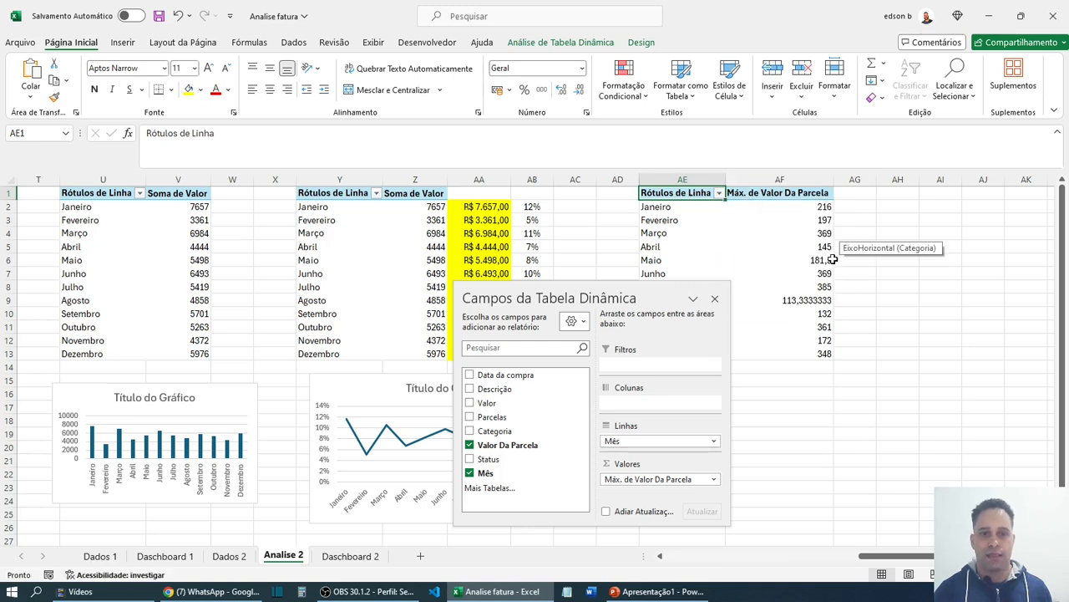
left_click_drag(685, 299, 592, 295)
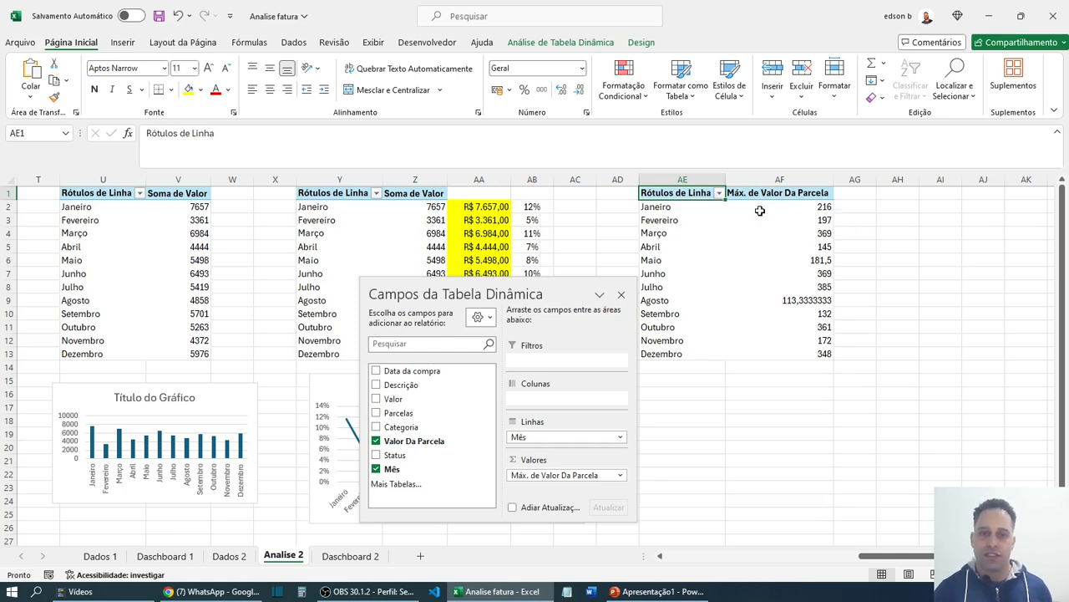
left_click(821, 210)
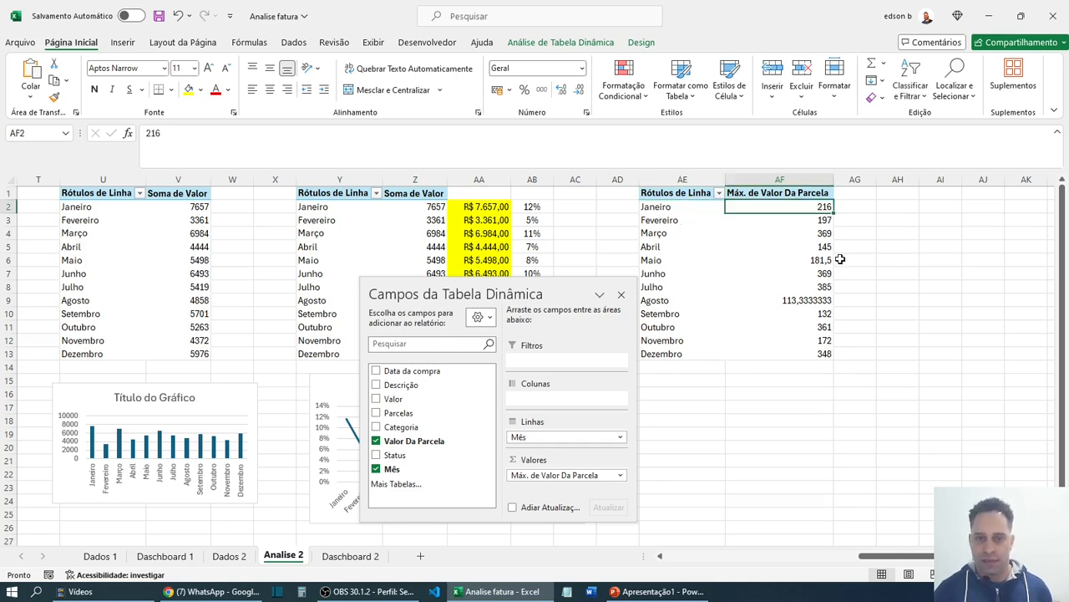
left_click(816, 300)
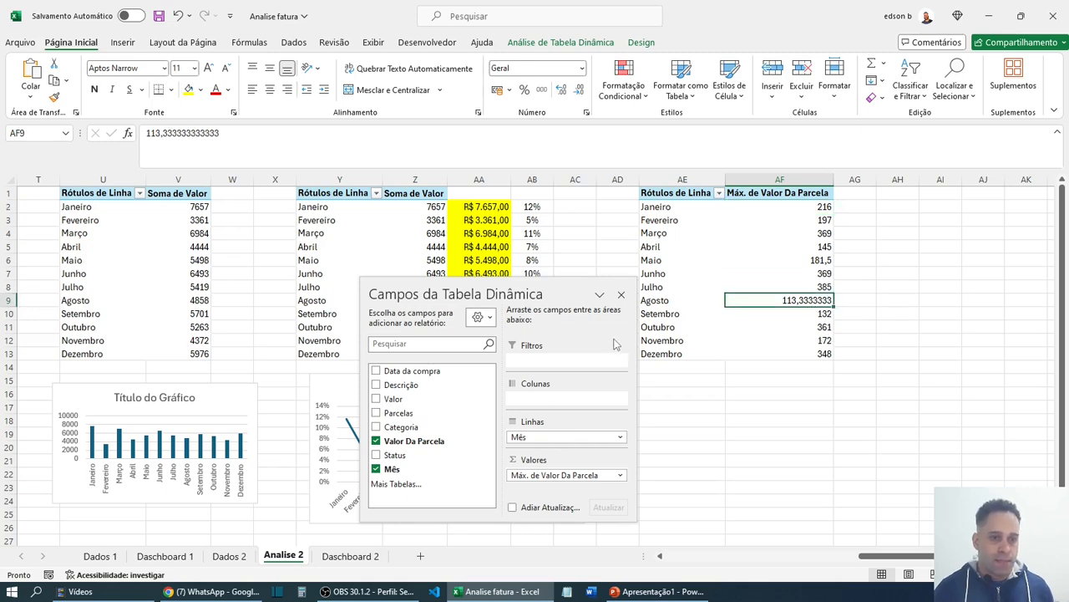
- Rename the monthly Soma de Valor pivot table at U1 on Analise 2 as "Total gasto por mes"
left_click_drag(562, 286, 809, 298)
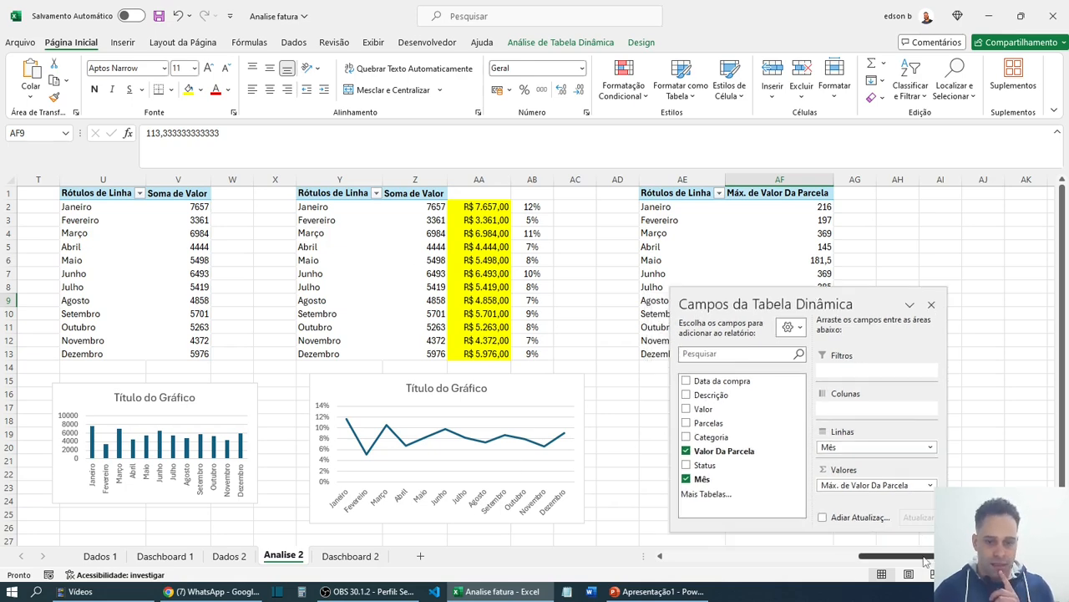
left_click_drag(926, 560, 850, 565)
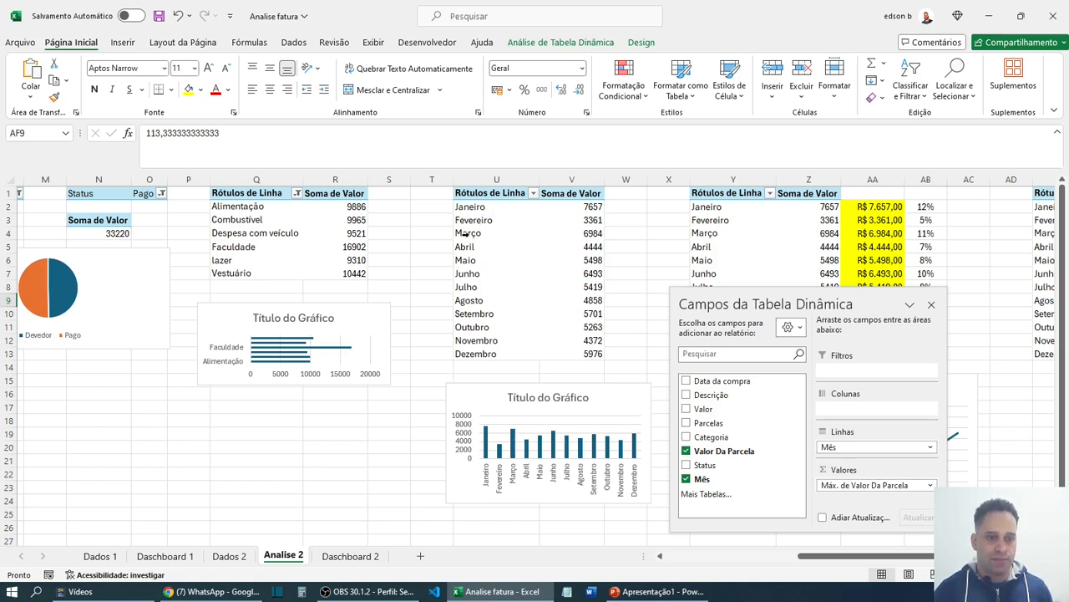
left_click(489, 197)
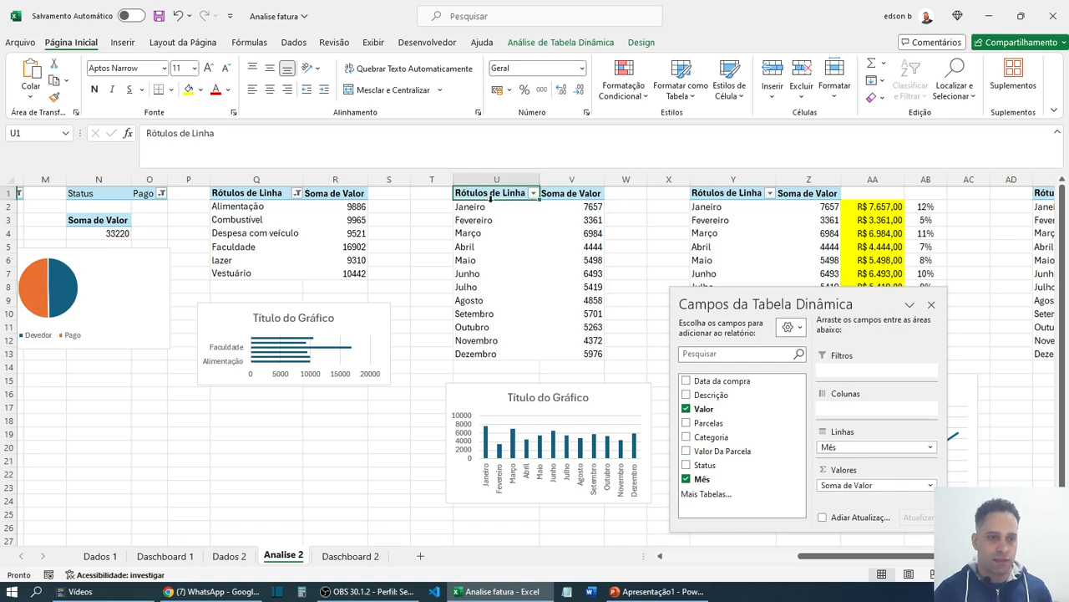
left_click(559, 43)
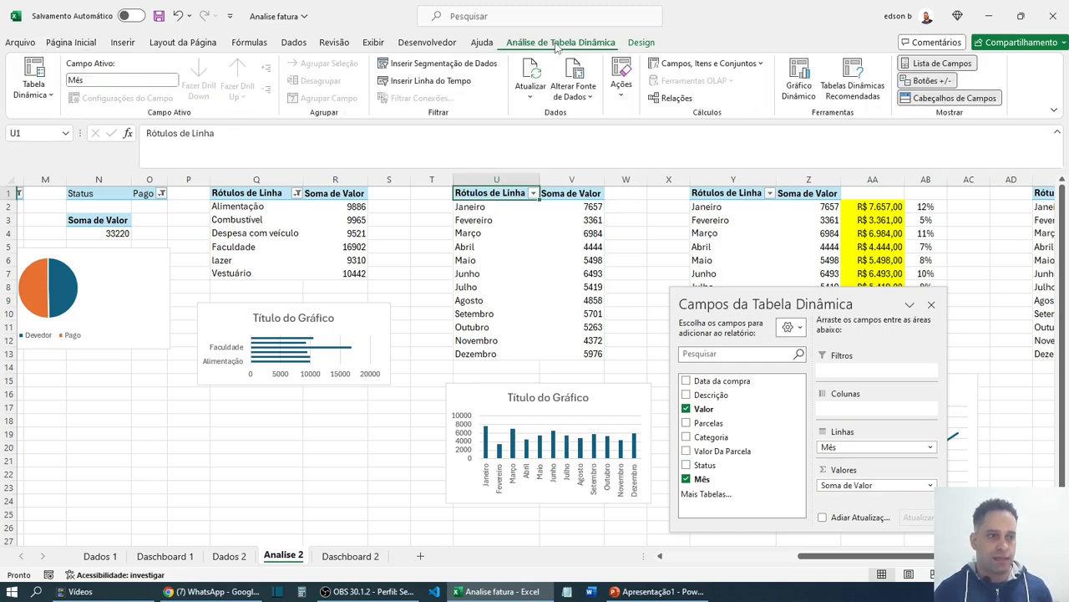
left_click(47, 102)
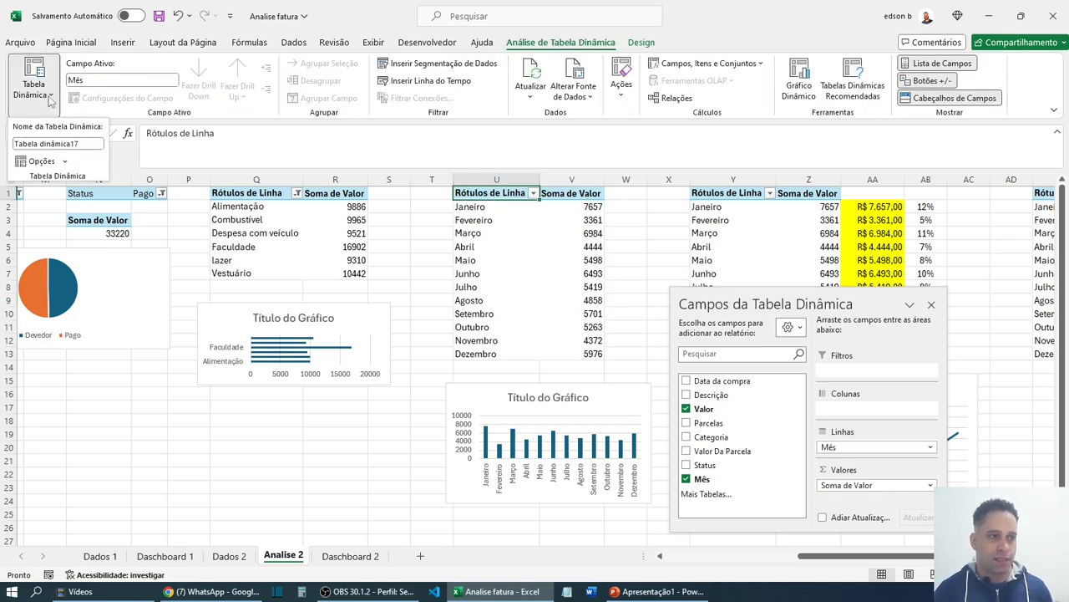
left_click(56, 142)
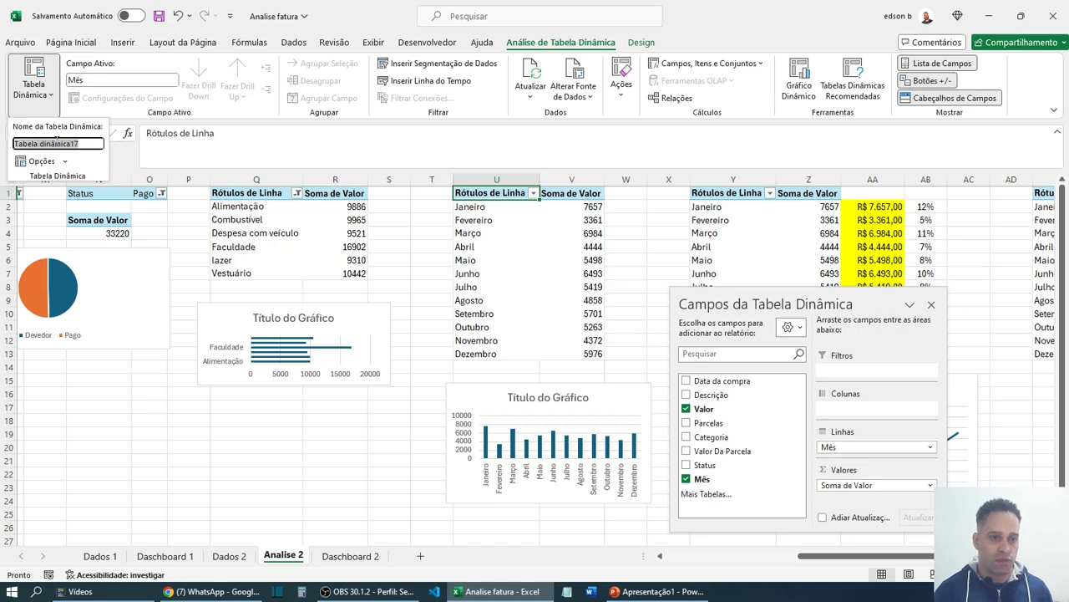
type("Total ga")
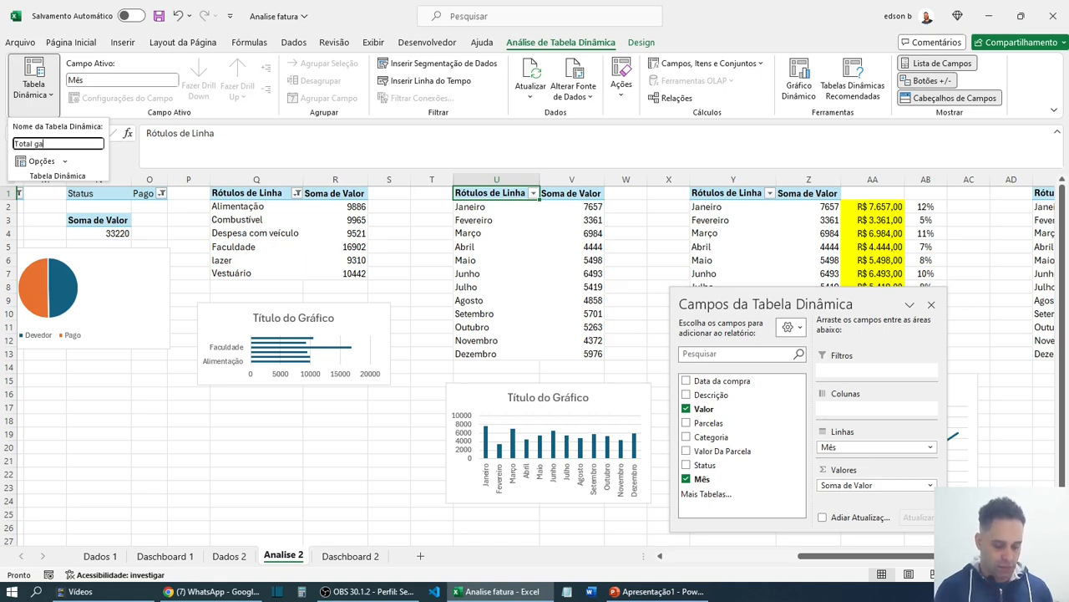
type("sto por mes")
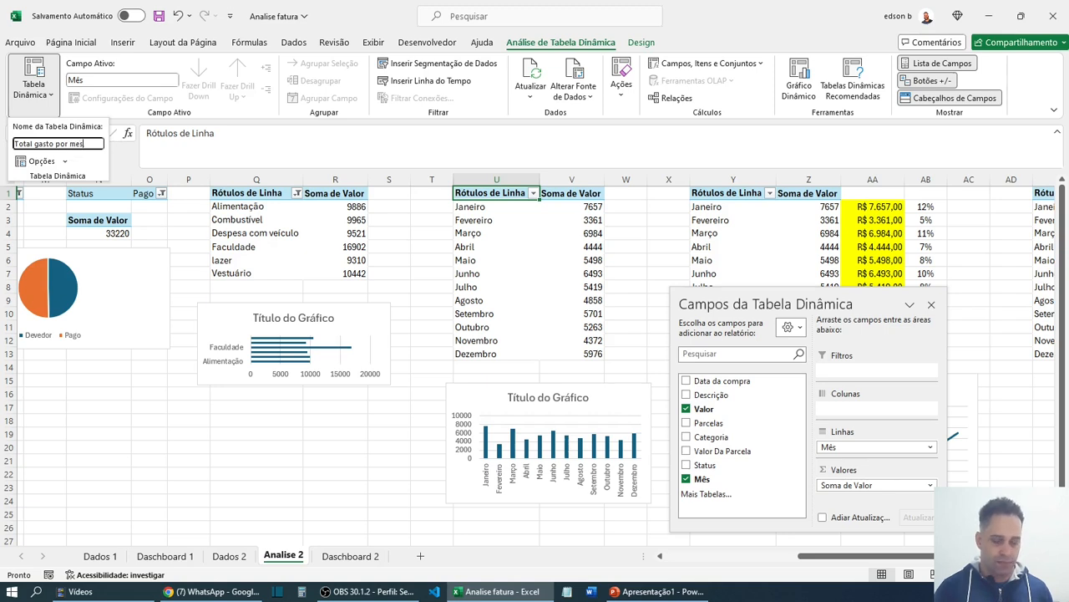
key("Return")
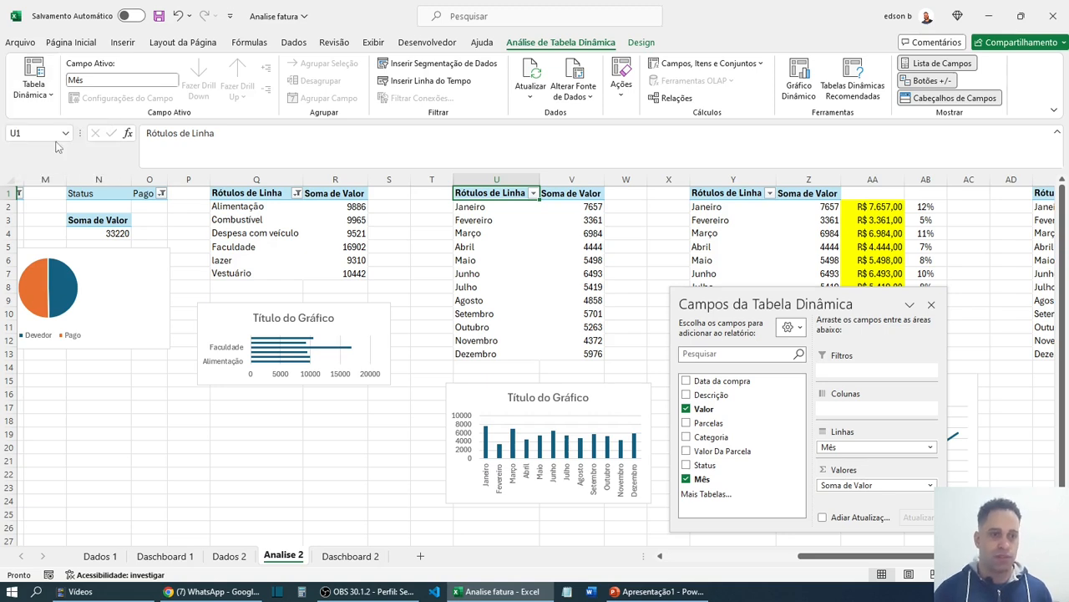
- Rename the Categoria pivot table at Q1 as "total gasto por catego"
left_click(240, 197)
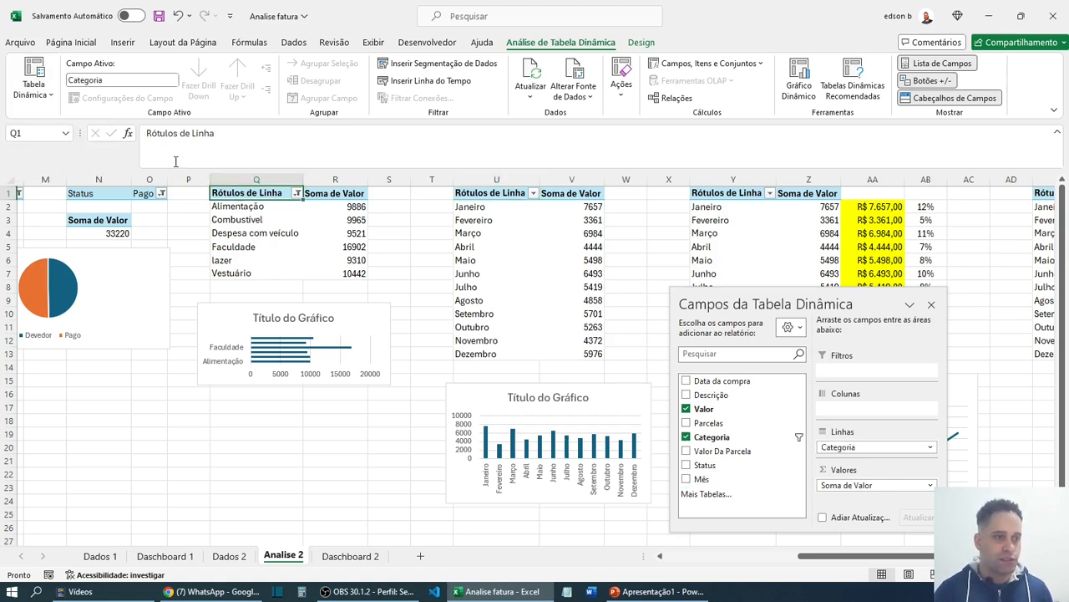
left_click(48, 97)
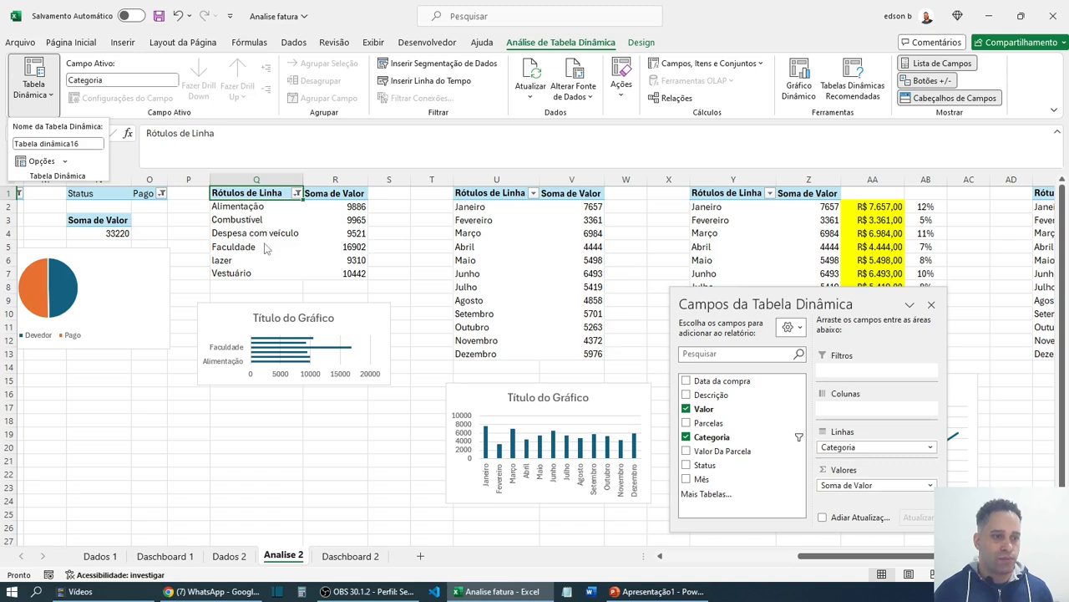
left_click(89, 144)
type("total gasto por catego")
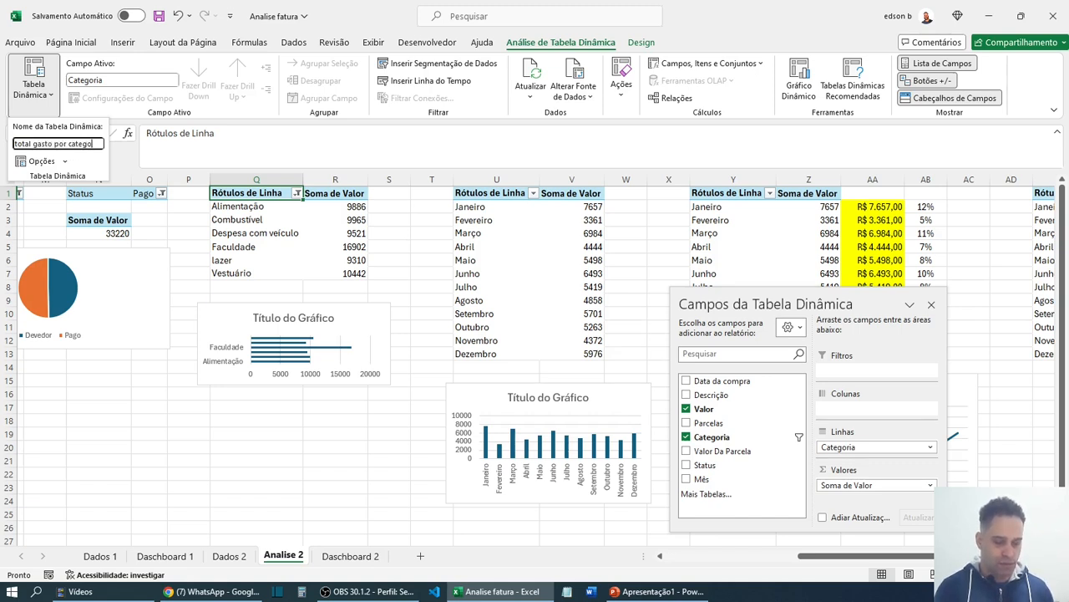
key("Return")
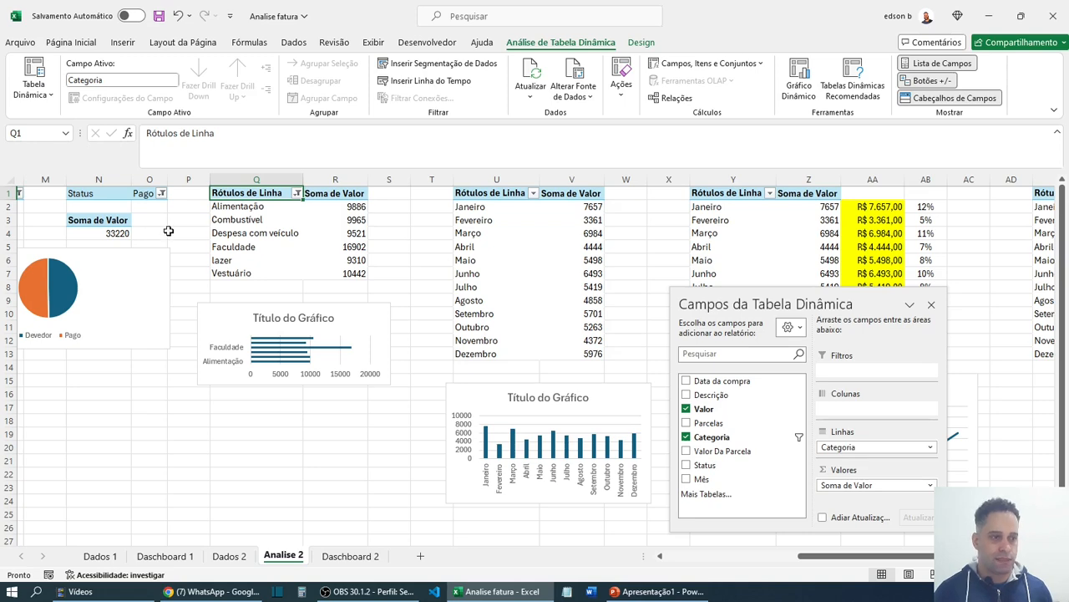
- Rename the monthly pivot table at Y1, beside the percentage column, as "Percentual gasto por mes"
left_click(715, 194)
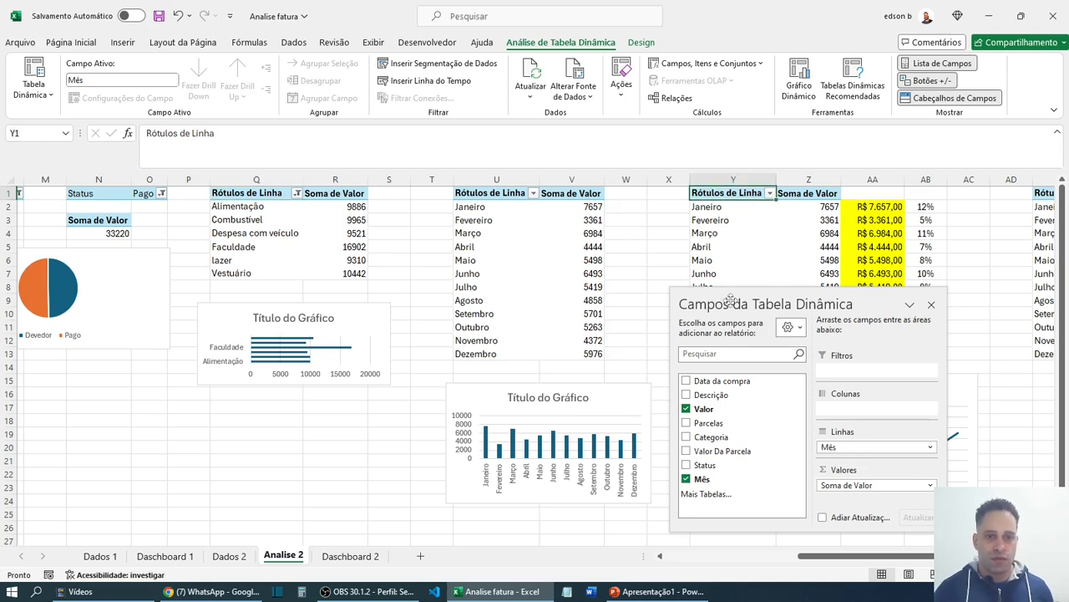
left_click_drag(730, 299, 352, 321)
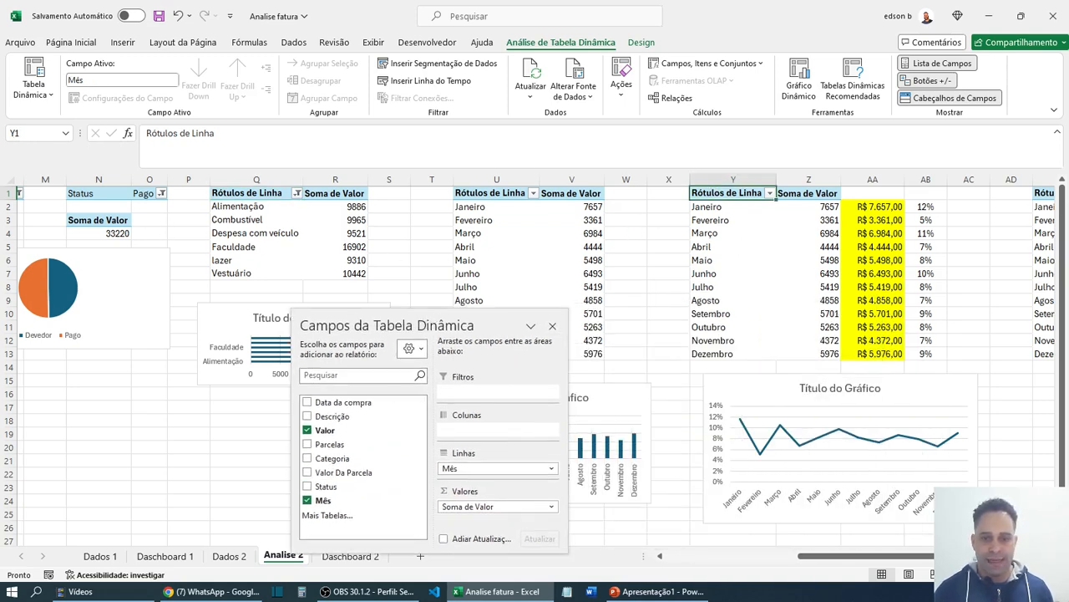
scroll(668, 269, "right", 3)
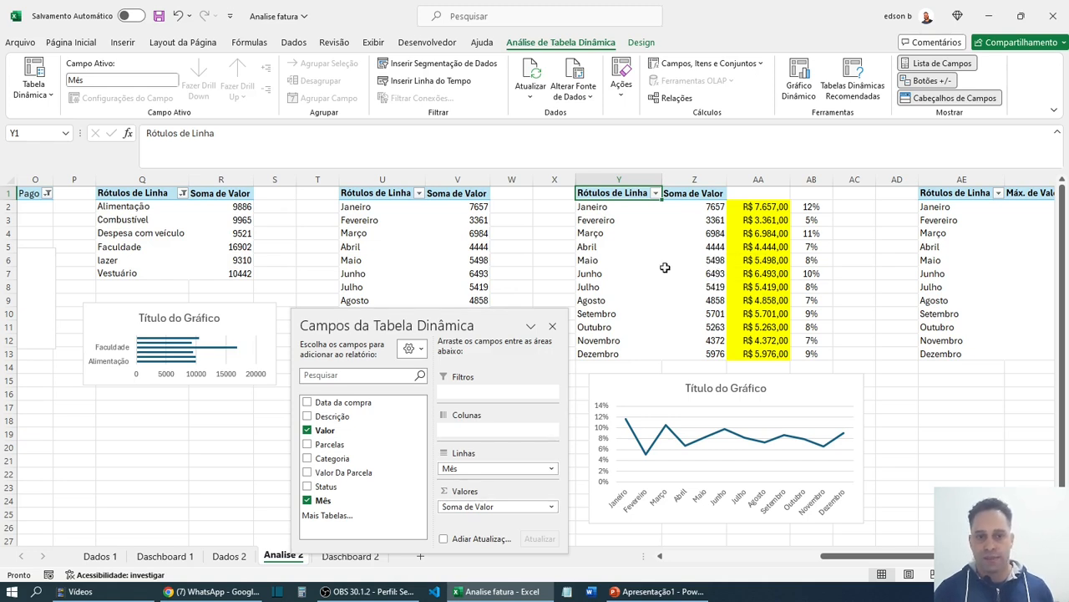
left_click(643, 234)
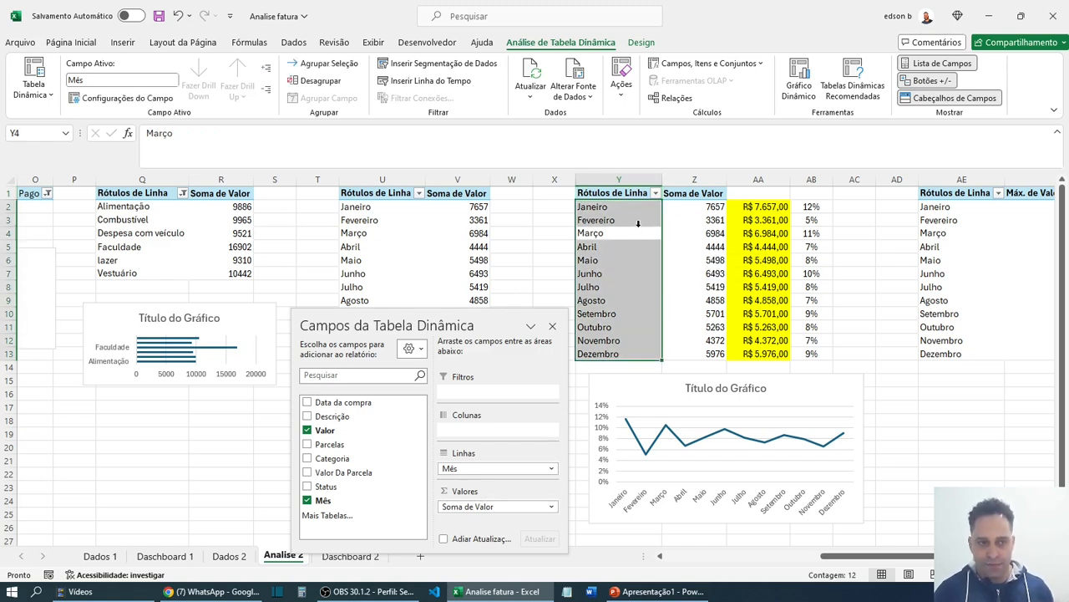
left_click(669, 248)
left_click(644, 246)
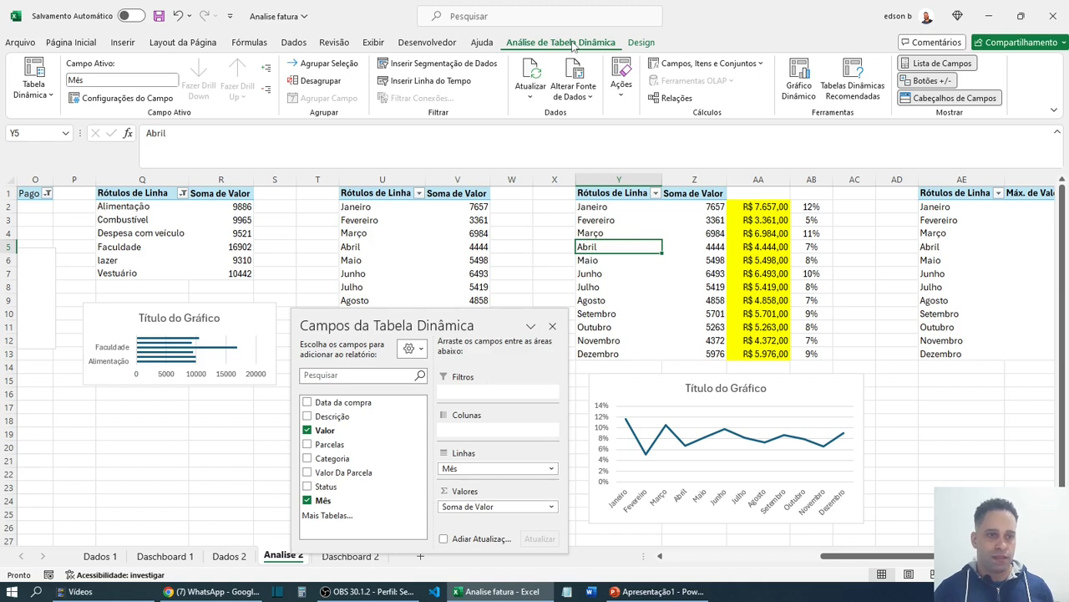
left_click(49, 97)
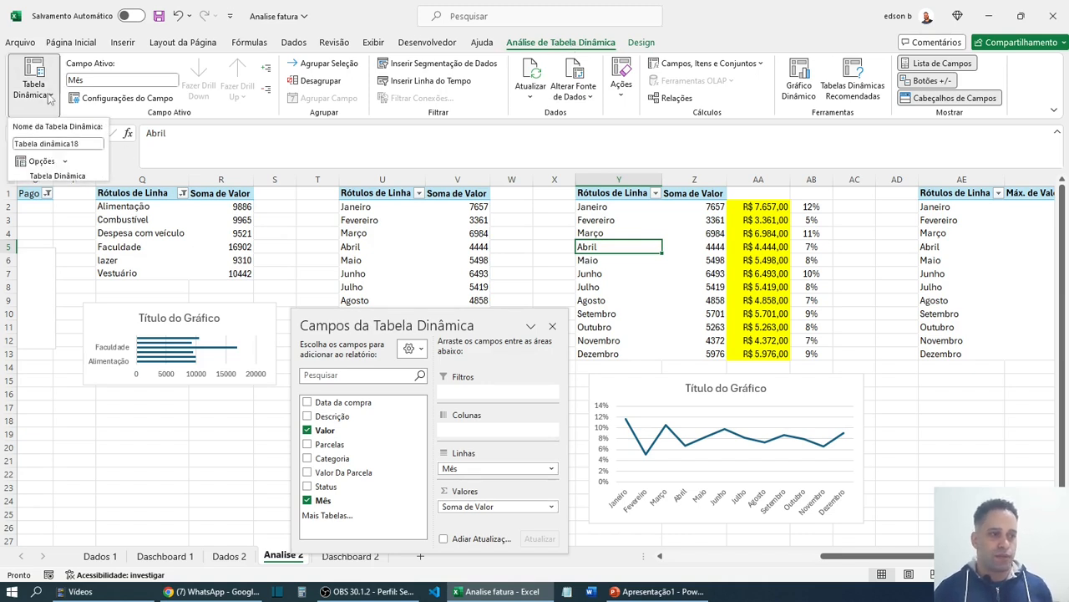
left_click(84, 144)
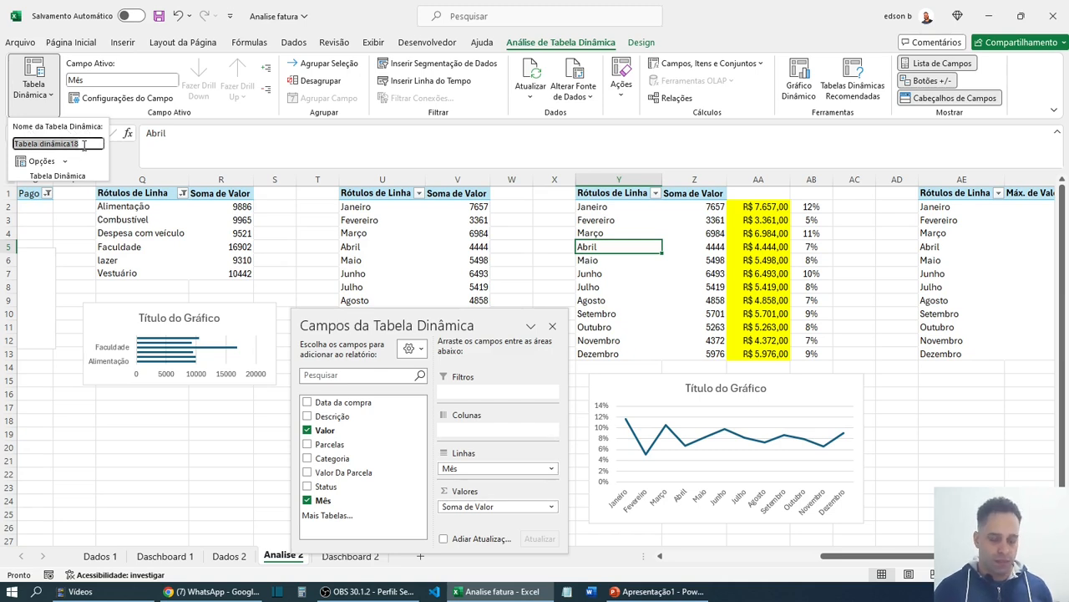
type("Percentual")
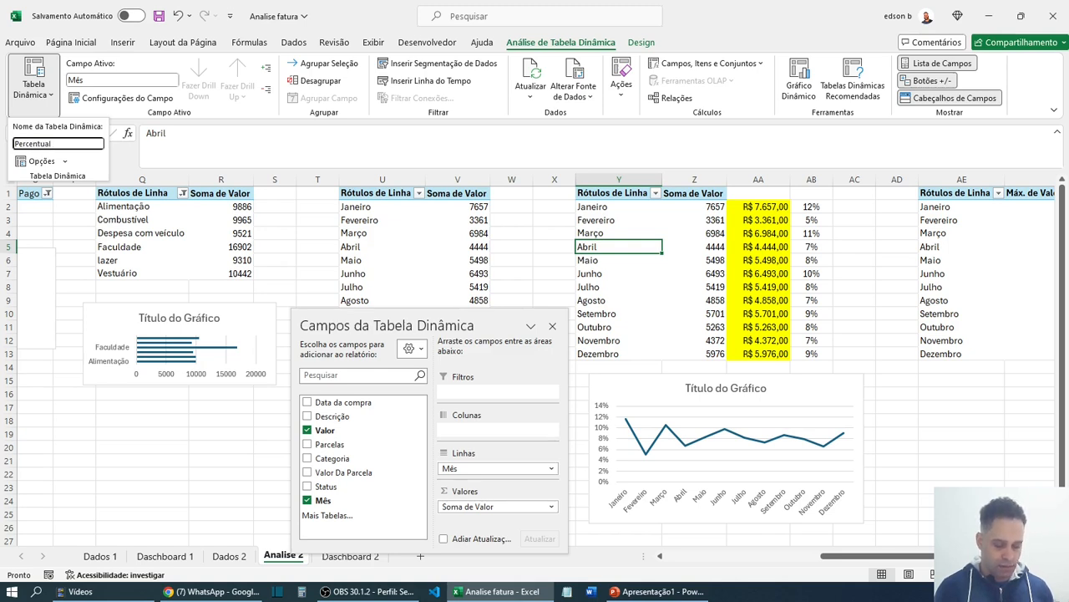
type(" gasto por ")
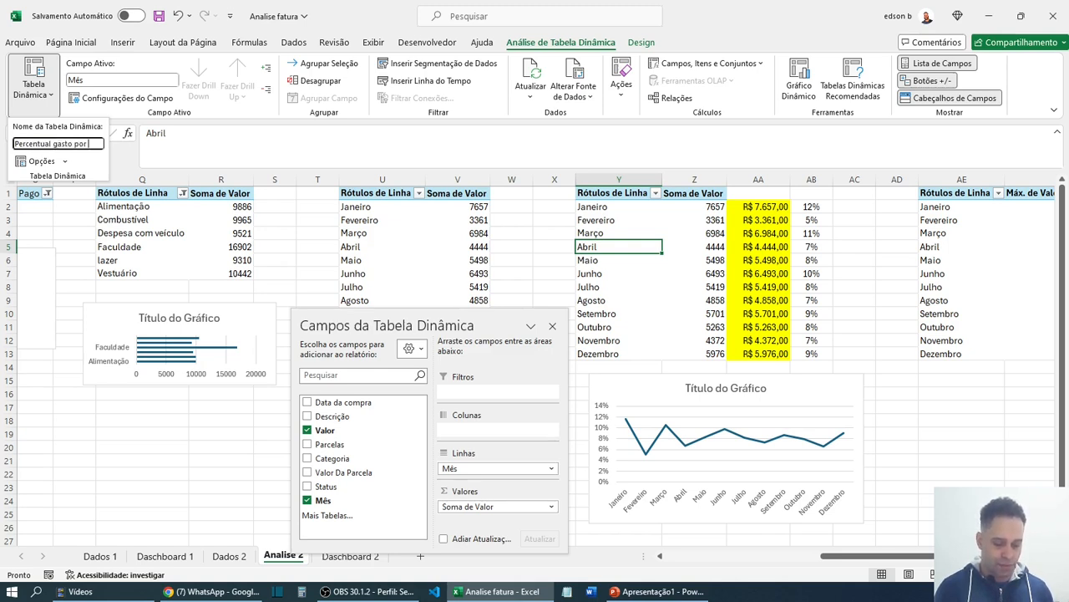
type("mes")
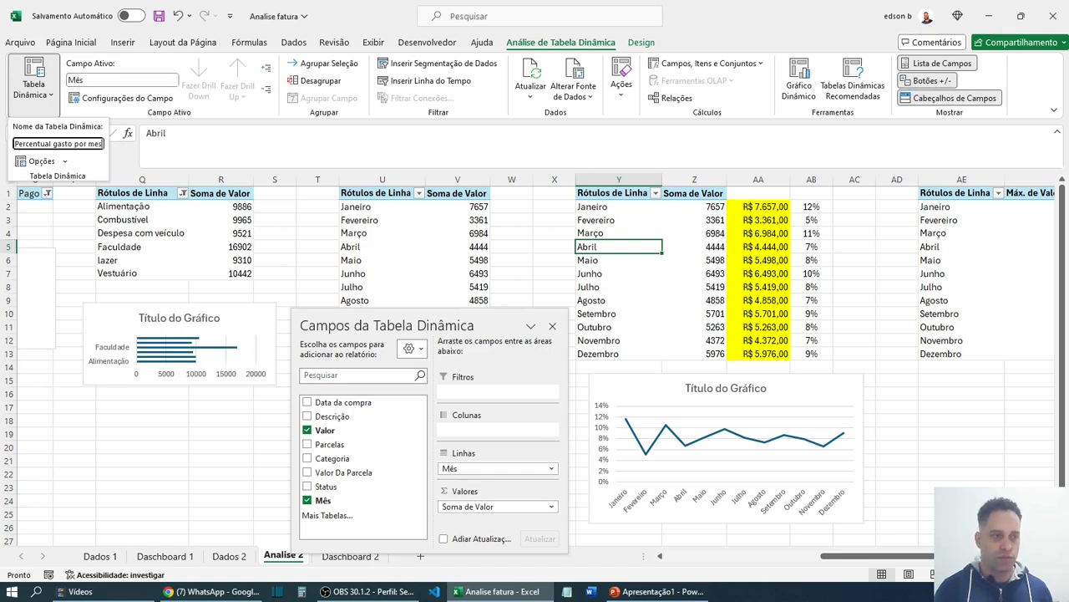
- Name the pivot table starting at Y1 "Percentual gasto por mes"
key("Return")
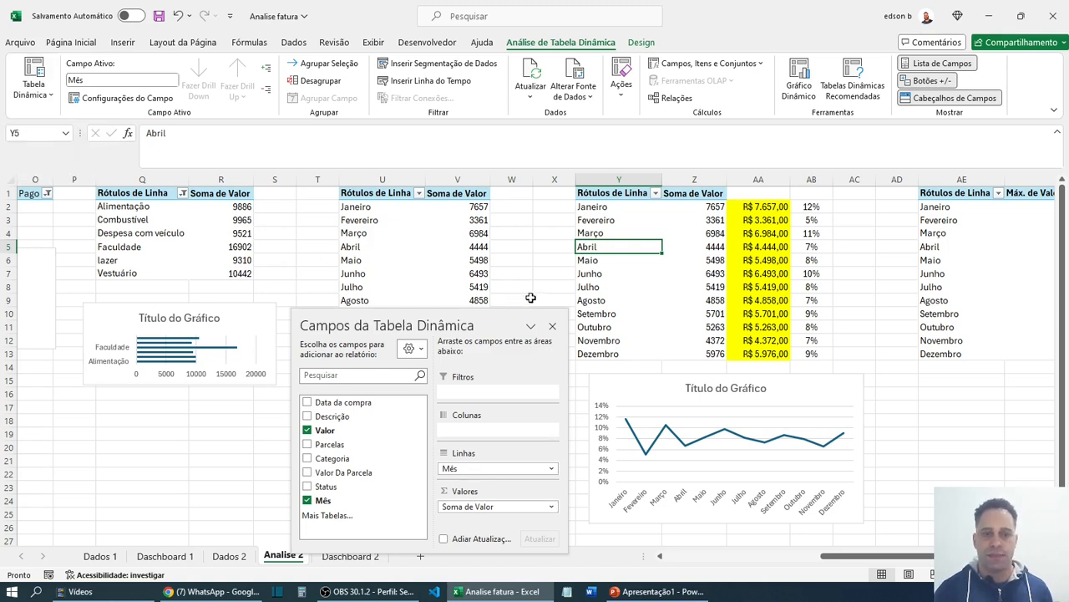
left_click(635, 274)
- Rename the Máx. de Valor Da Parcela pivot table starting at AE1 as "pacela maxima por mes"
left_click_drag(873, 554, 902, 554)
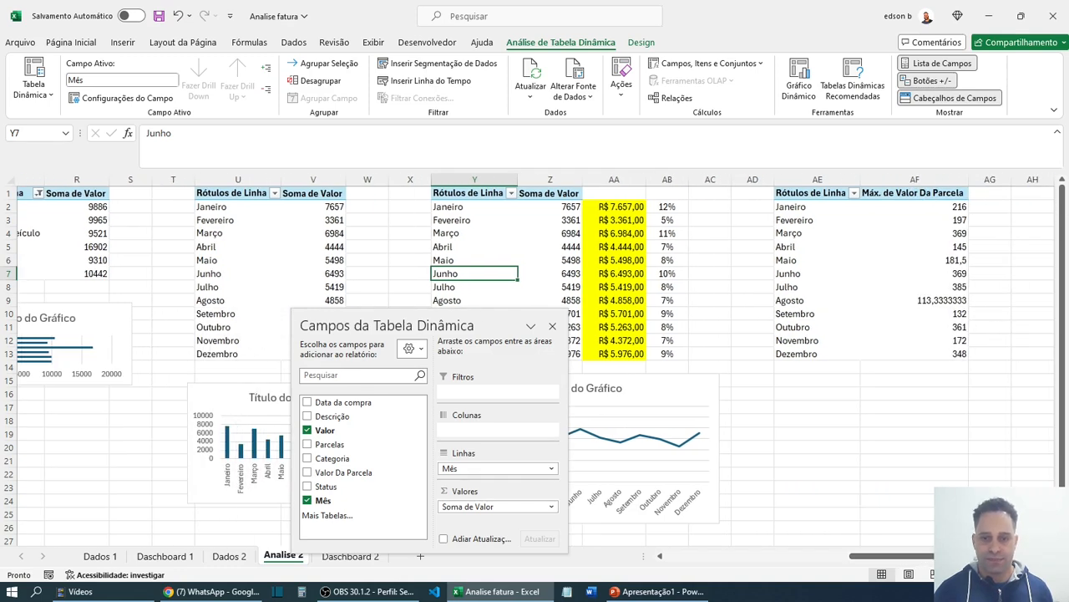
left_click(1050, 556)
left_click(1050, 556)
left_click(732, 197)
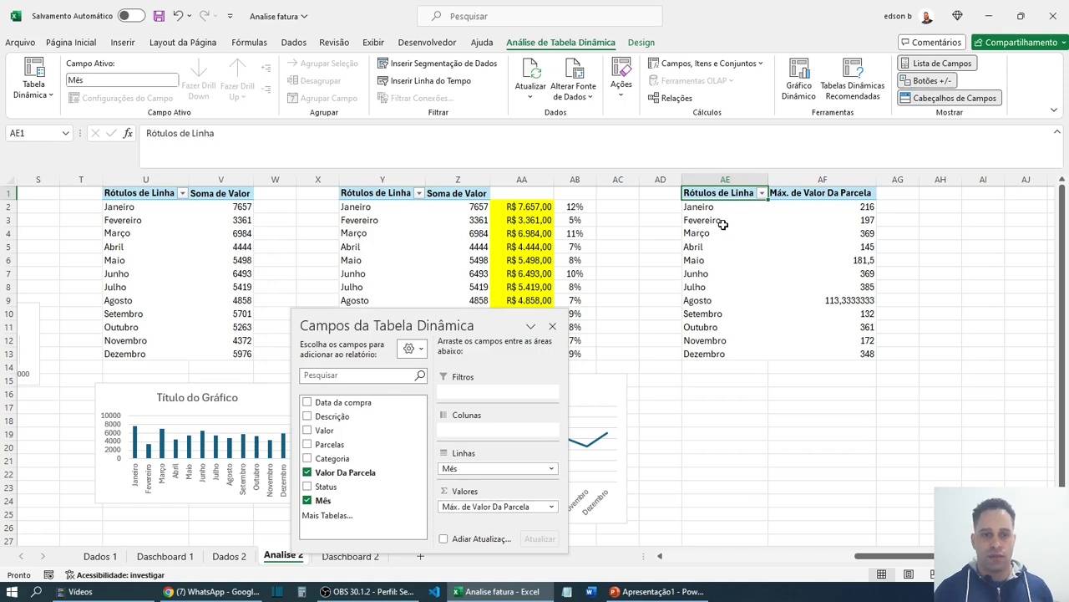
left_click(34, 84)
left_click(57, 144)
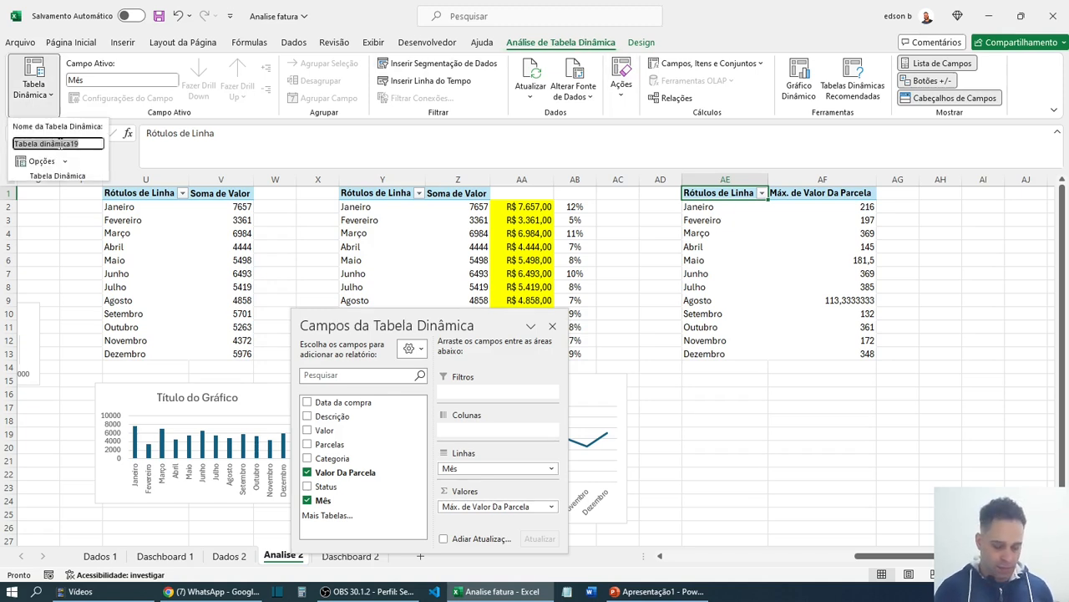
type("pacela maxima por mes")
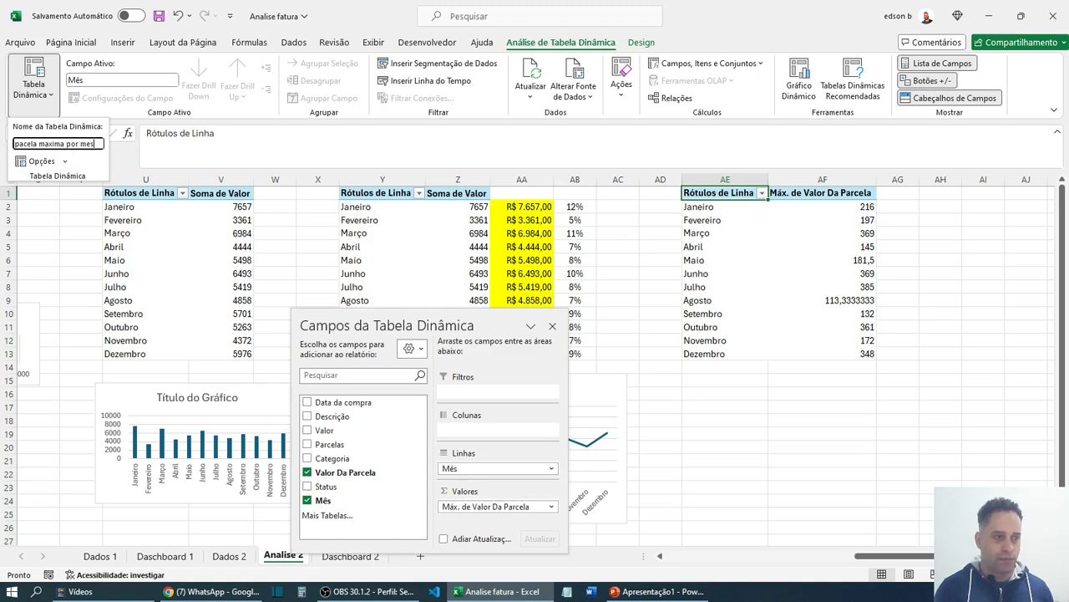
key("Return")
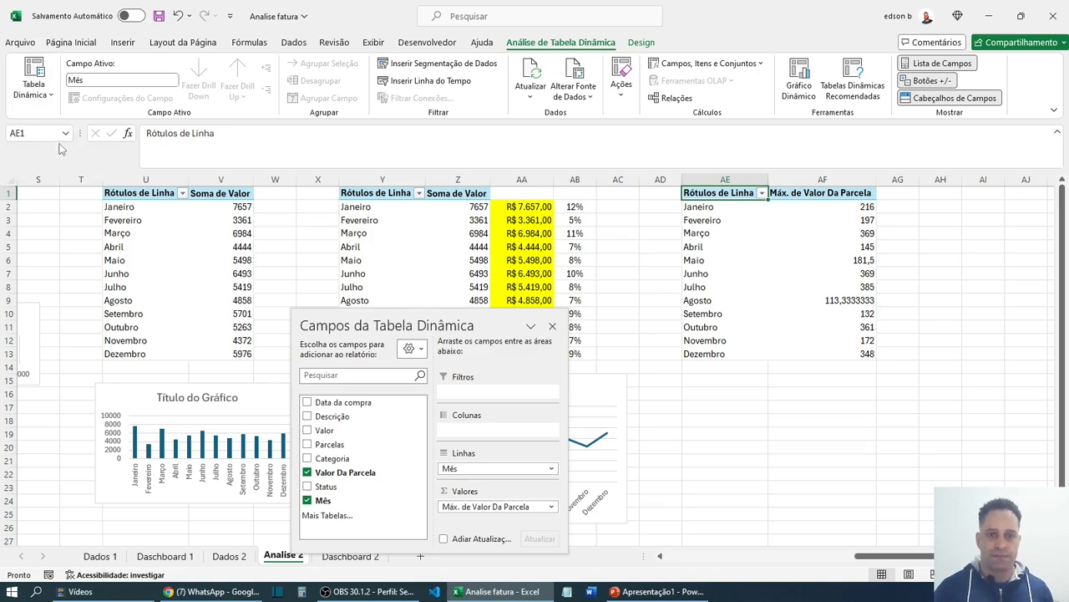
left_click(783, 338)
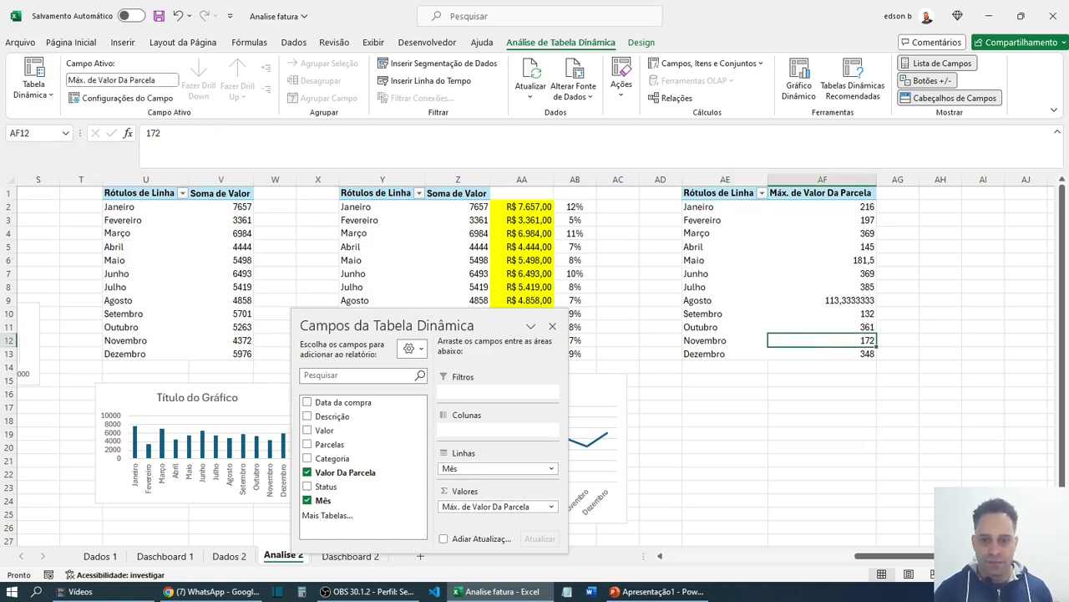
- Copy the pivot table in AE1:AF13 to AH1 and fit column AH's width to its row labels
scroll(658, 286, "right", 2)
left_click_drag(622, 197, 775, 357)
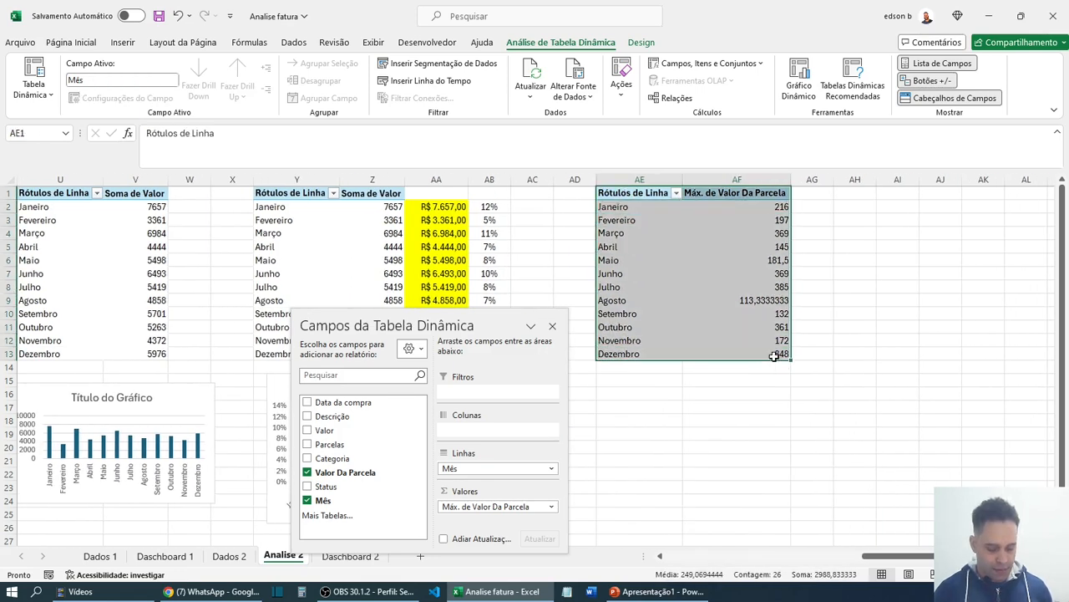
key("ctrl+c")
left_click(843, 197)
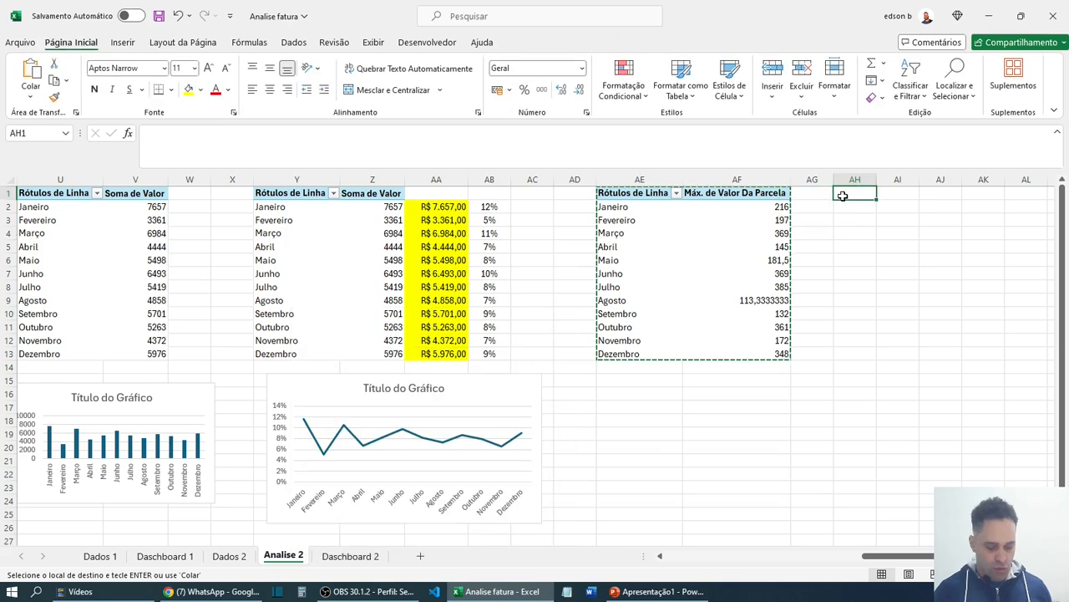
key("ctrl+v")
left_click_drag(922, 178, 1011, 181)
left_click(928, 234)
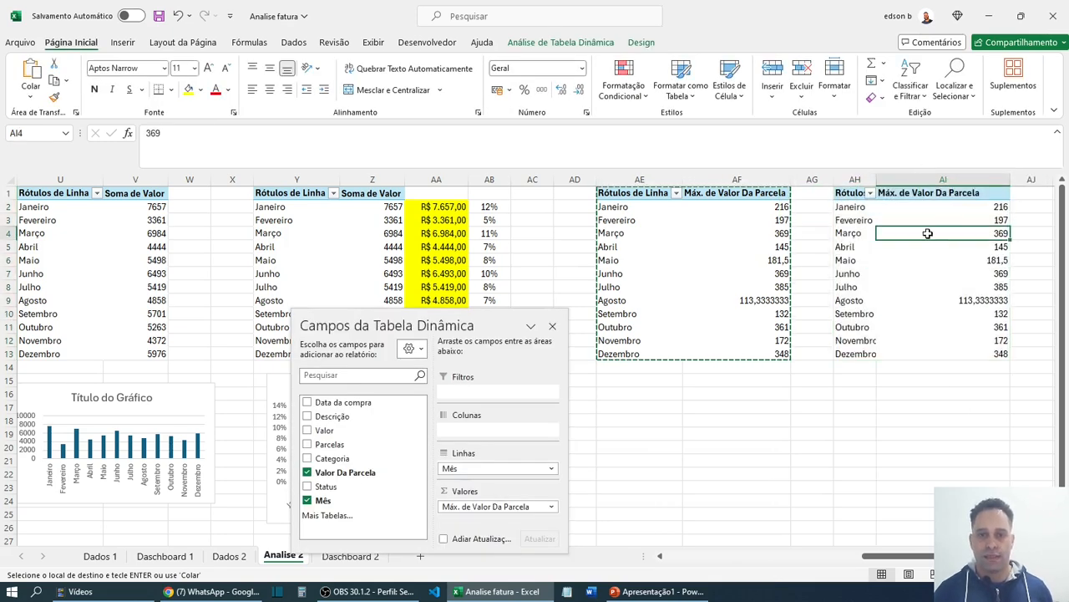
double_click(877, 179)
left_click(876, 392)
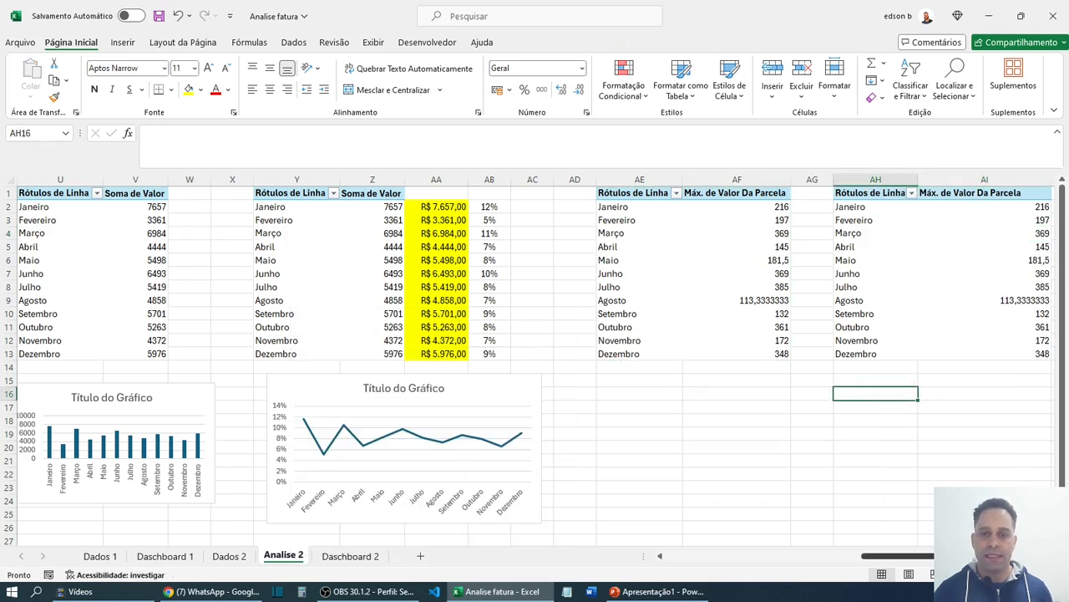
- Summarize Valor Da Parcela by Mín. in the copied pivot table at AH1, then close its field list
scroll(876, 393, "right", 3)
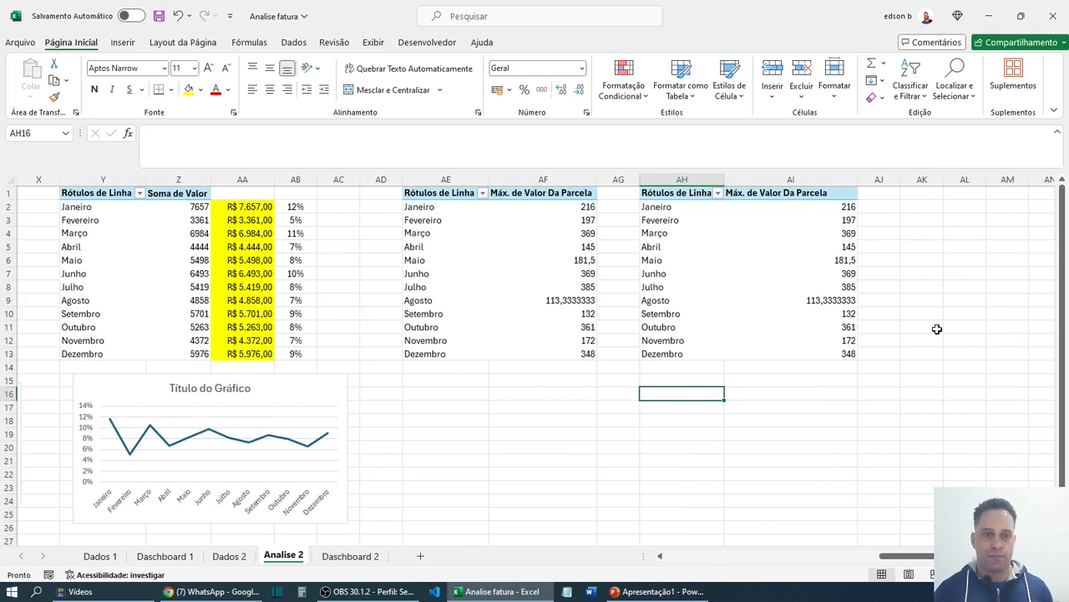
left_click(773, 234)
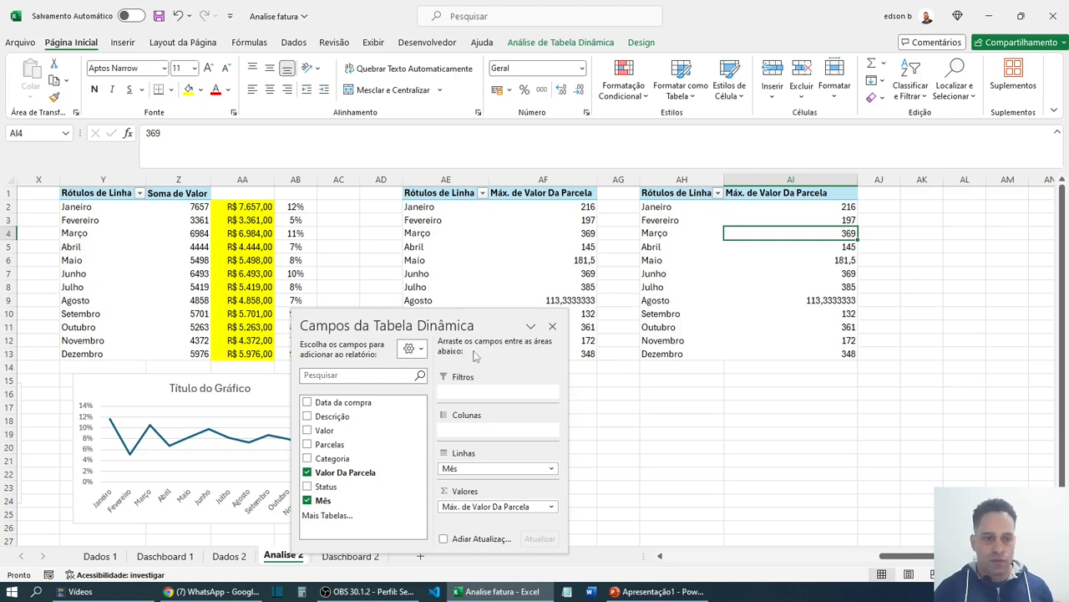
left_click_drag(434, 318, 564, 232)
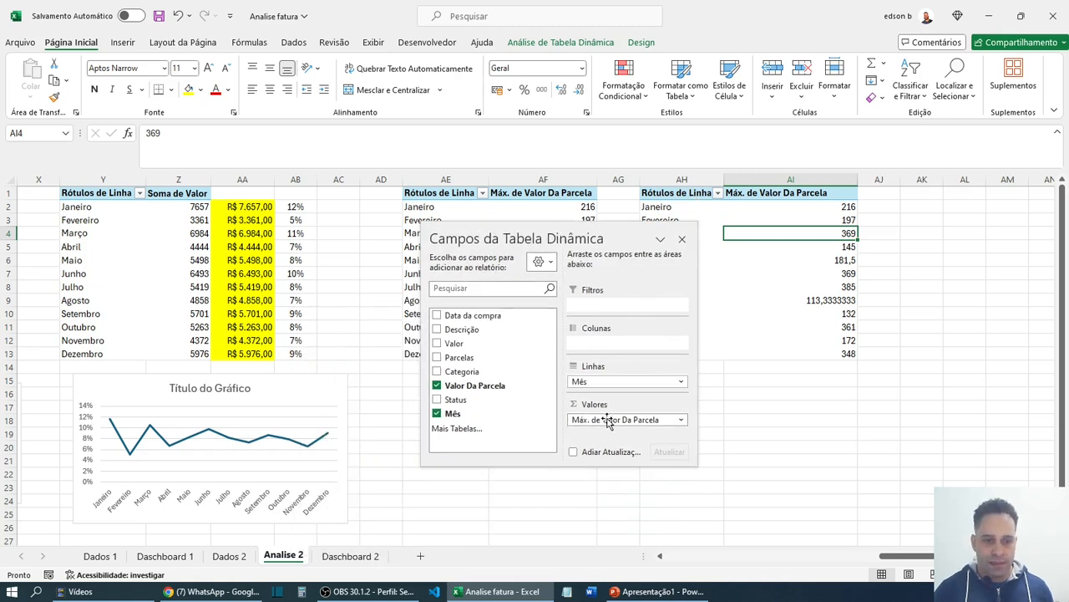
left_click(681, 420)
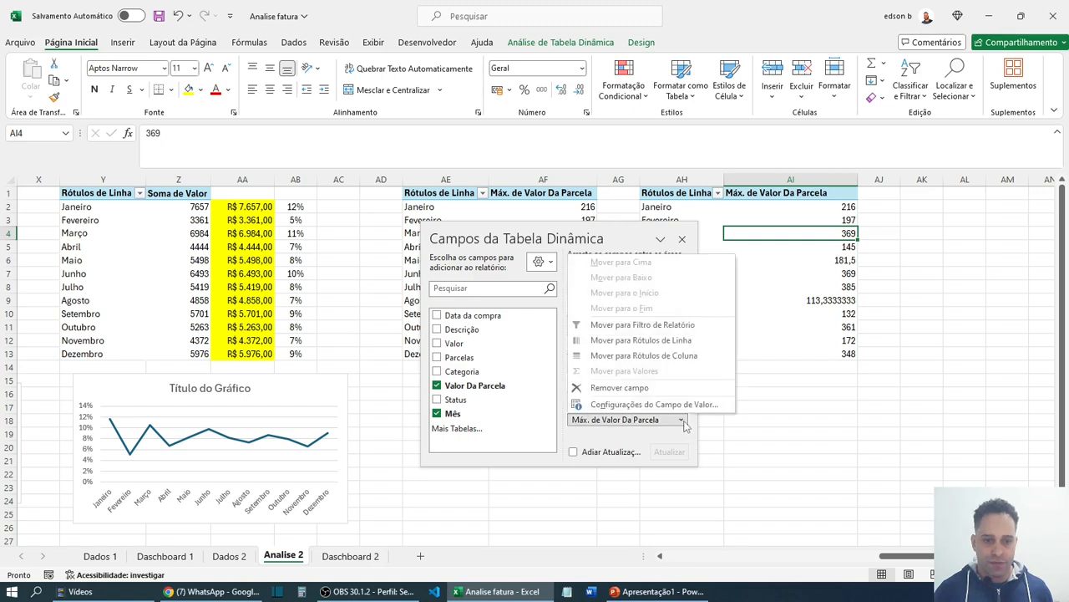
left_click(657, 405)
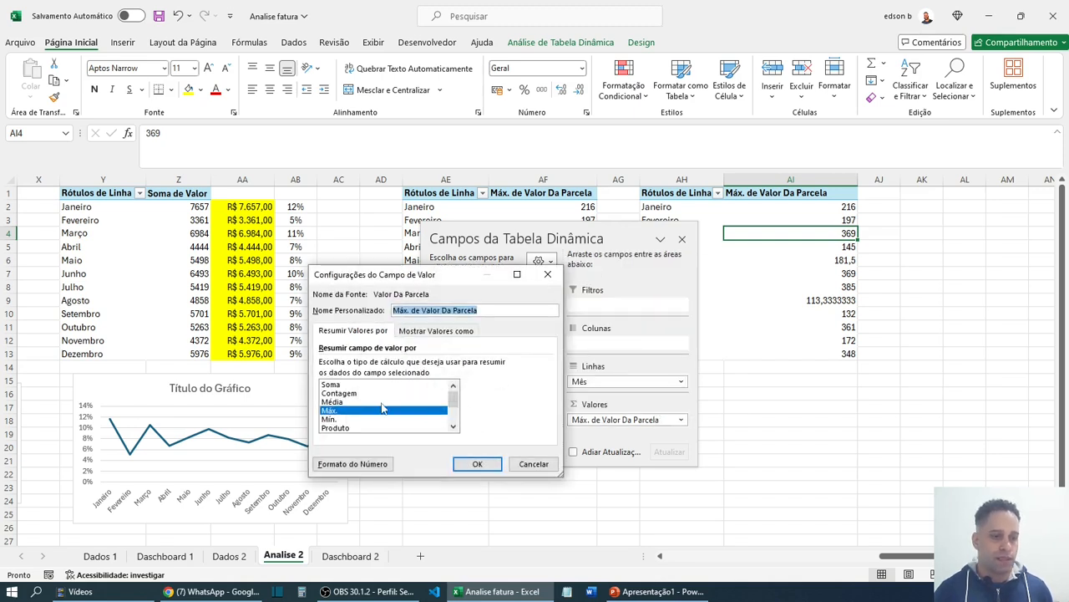
left_click(330, 419)
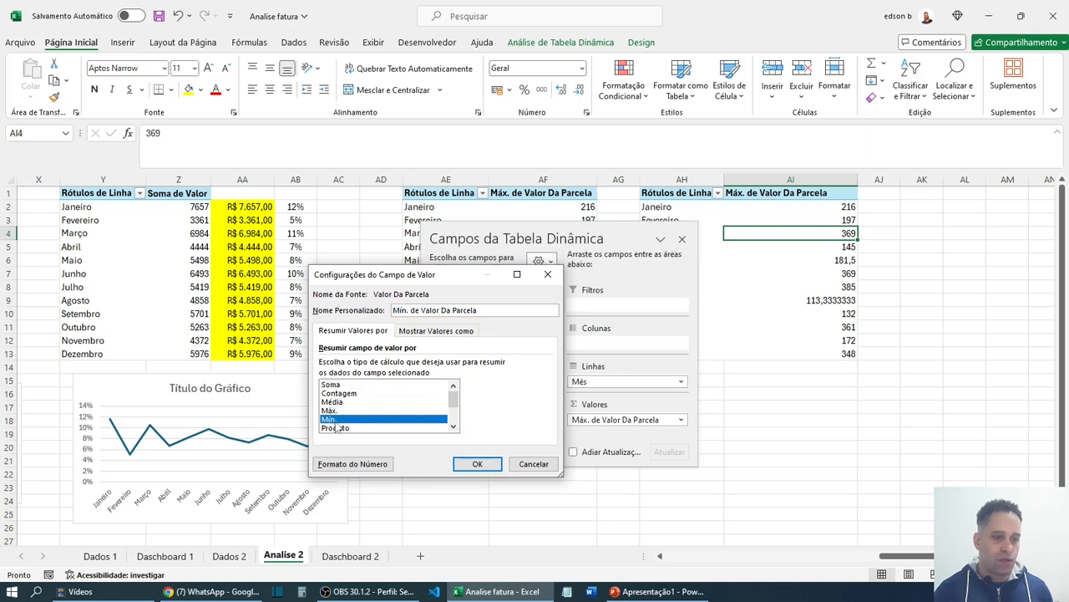
left_click(477, 464)
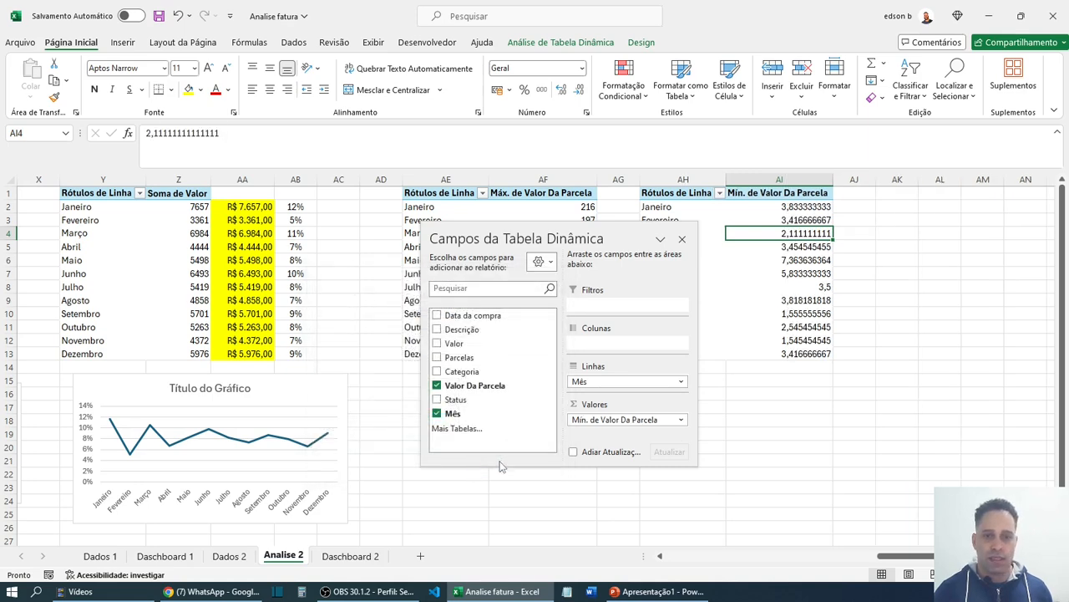
left_click(682, 240)
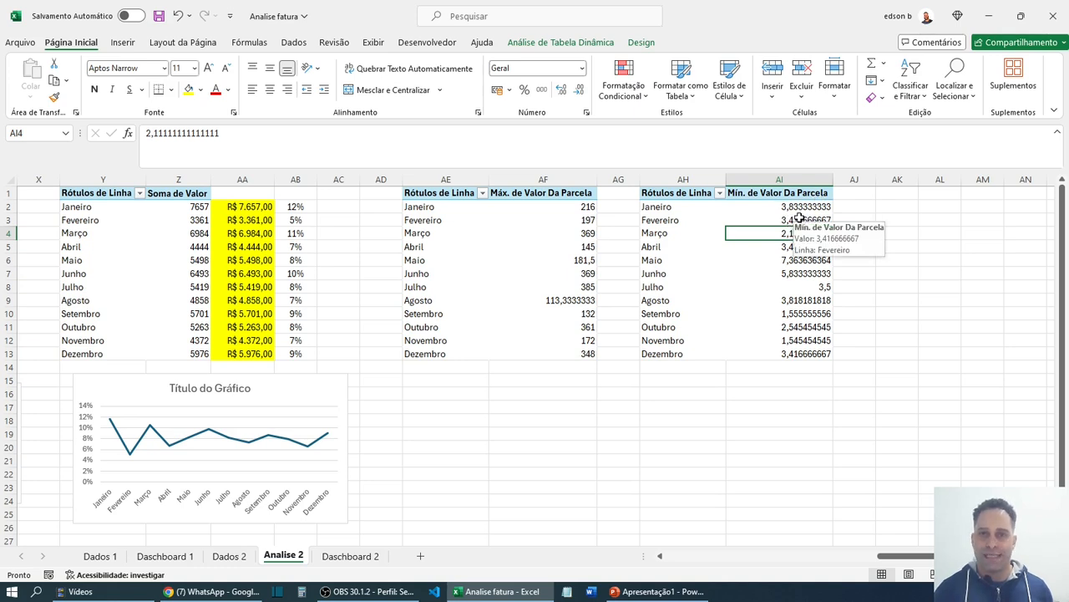
- Reduce the minimum instalment values in AI2:AI13 to one decimal place
left_click_drag(798, 207, 804, 353)
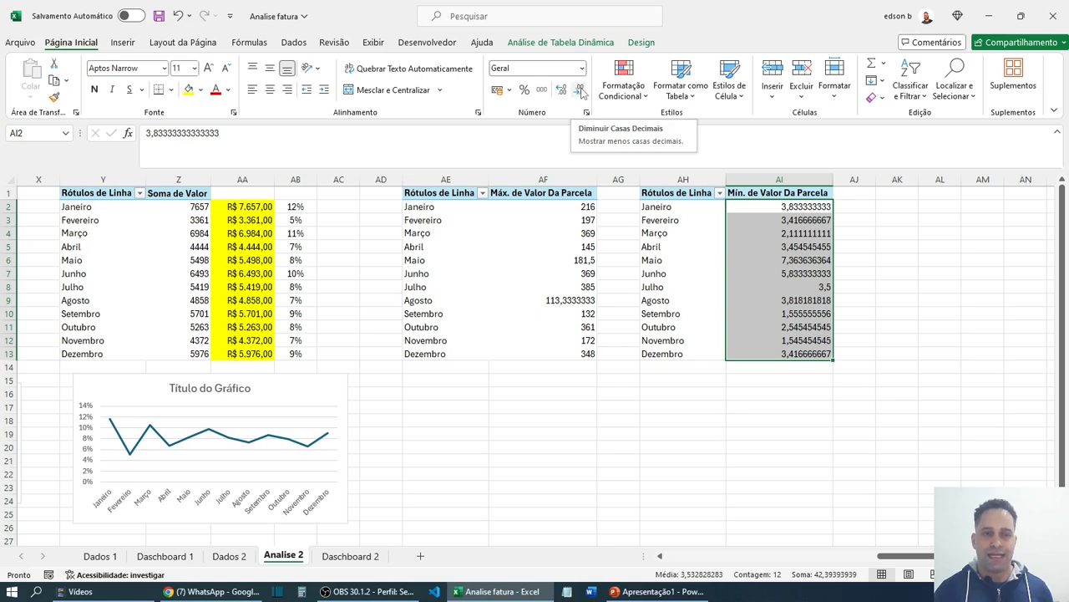
left_click(582, 93)
left_click(583, 93)
left_click(582, 93)
left_click(583, 92)
left_click(582, 92)
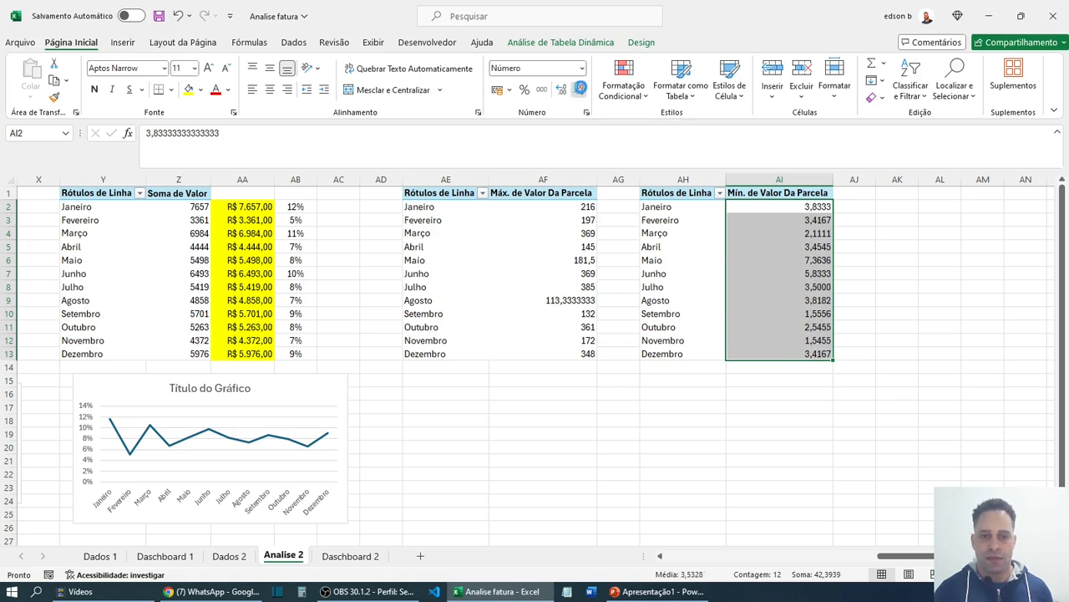
left_click(582, 94)
left_click(582, 94)
left_click(579, 92)
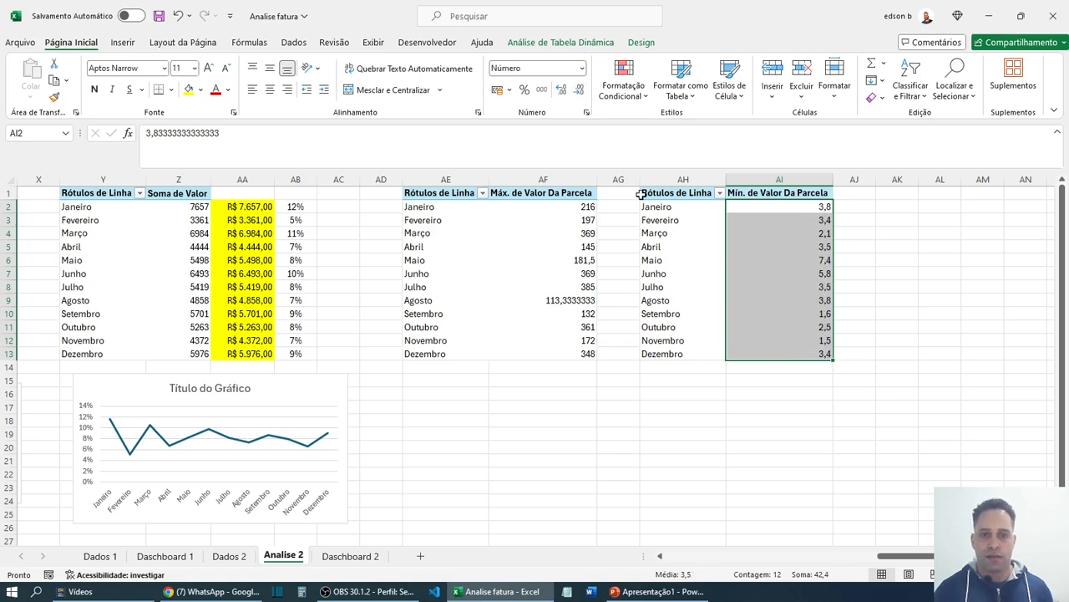
left_click(882, 284)
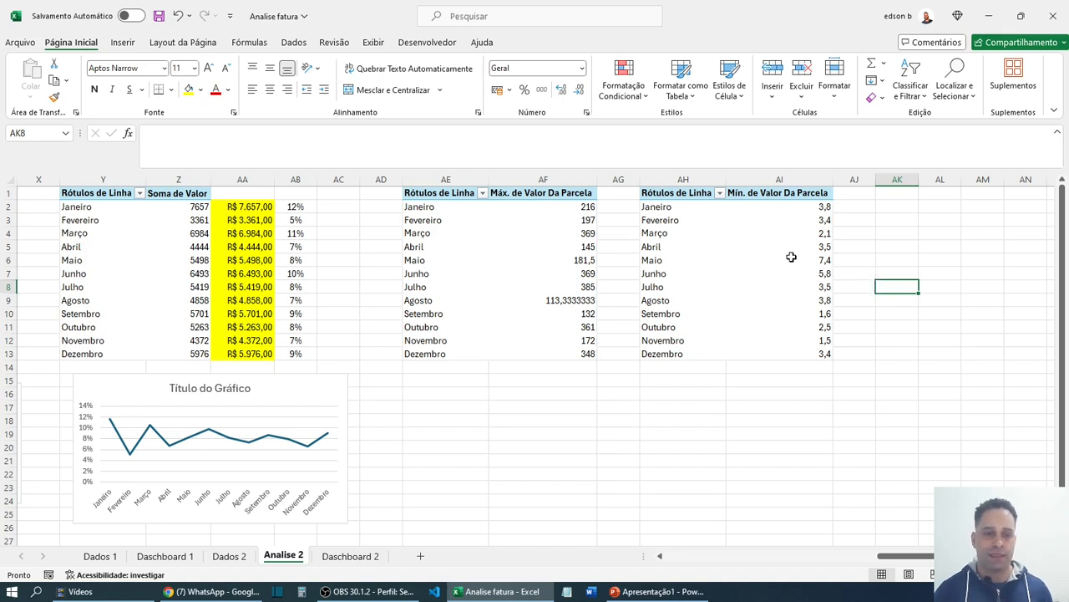
- Show August's maximum instalment value in AF9 with one decimal place
left_click_drag(577, 206, 587, 356)
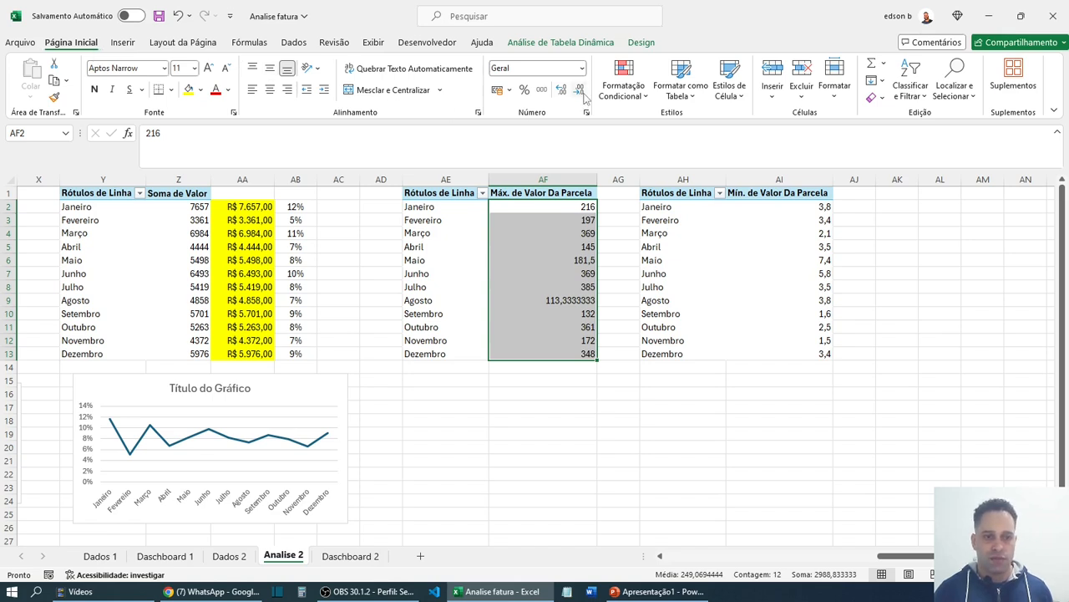
left_click(568, 298)
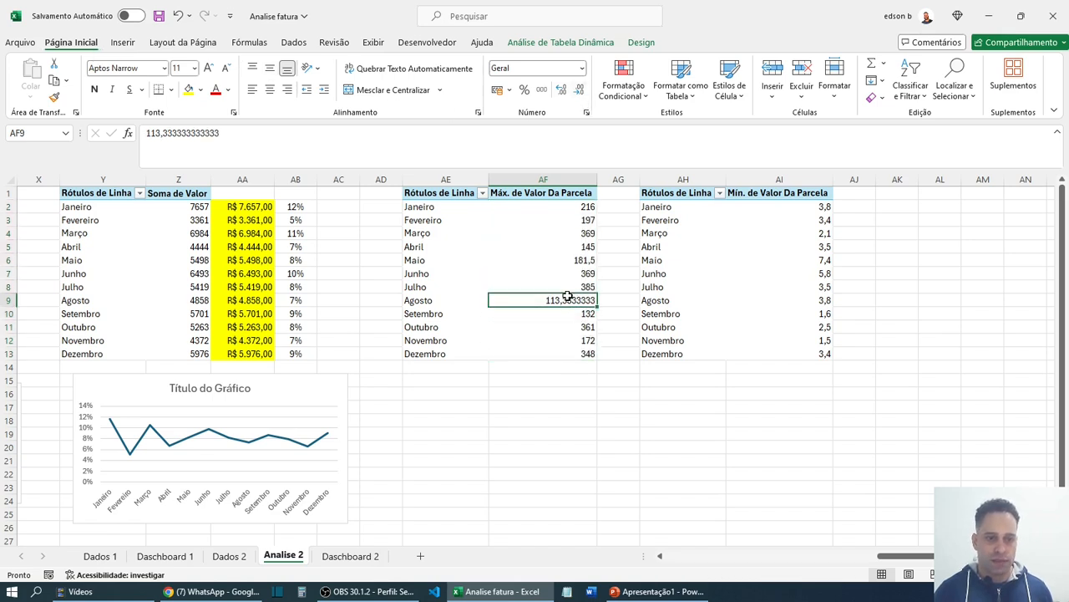
left_click(579, 90)
left_click(582, 93)
left_click(582, 94)
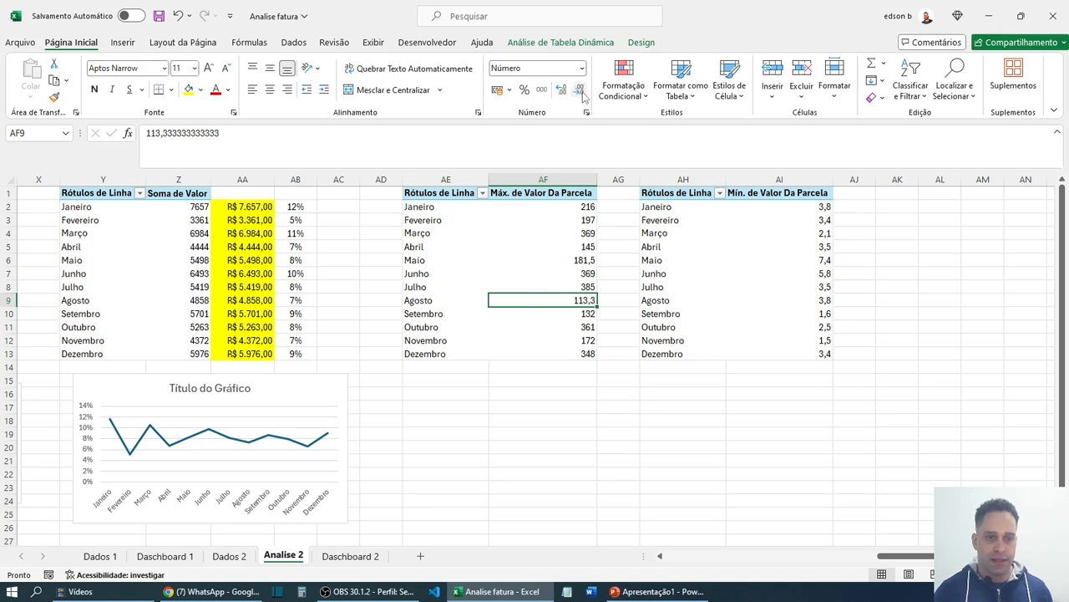
left_click(562, 92)
left_click(891, 430)
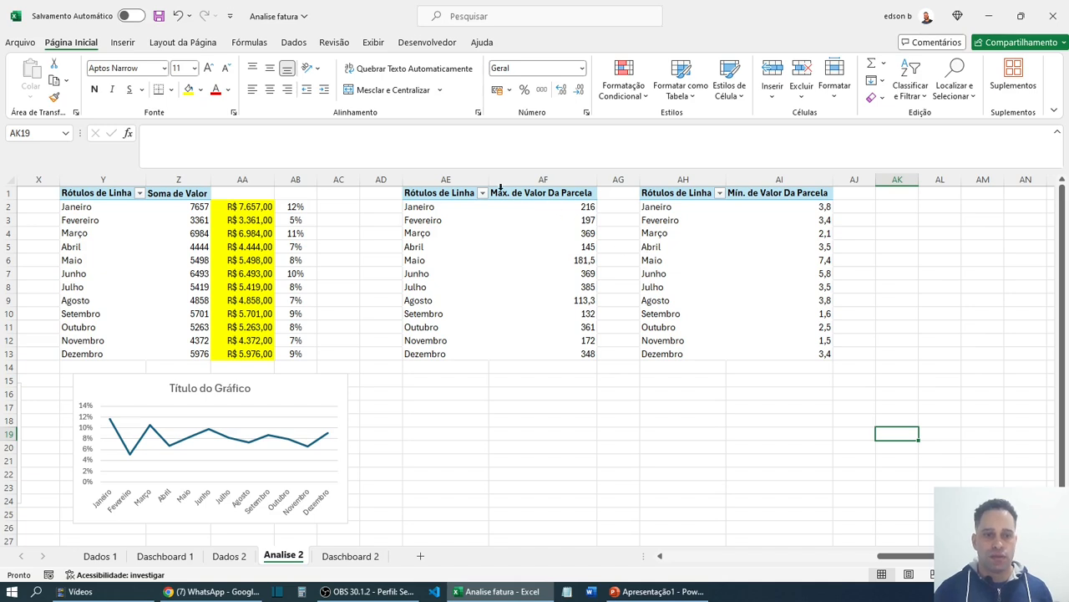
left_click_drag(451, 181, 540, 178)
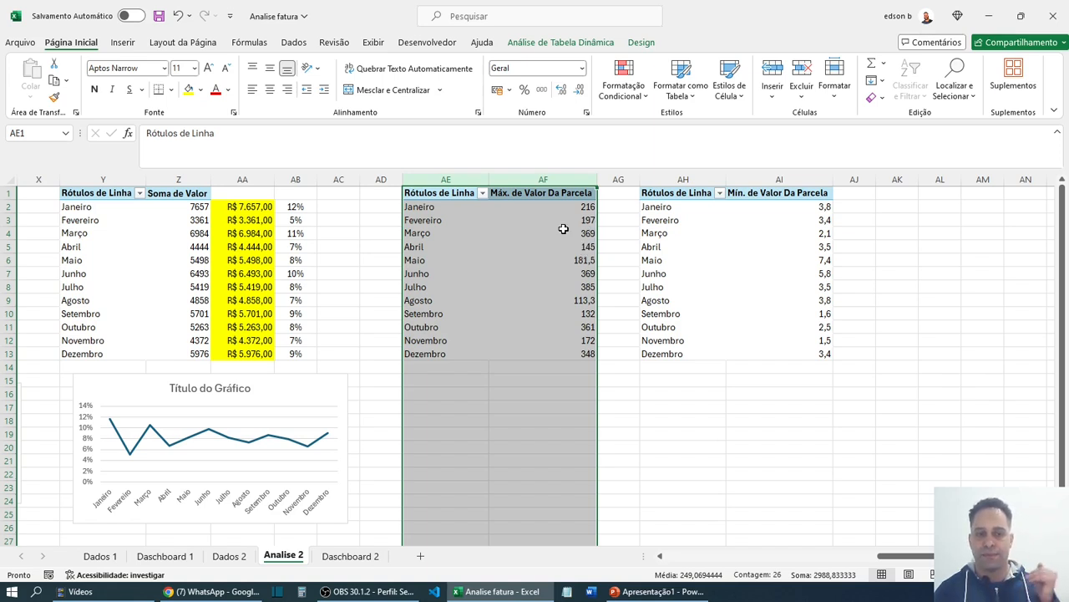
left_click(694, 180)
left_click(739, 186)
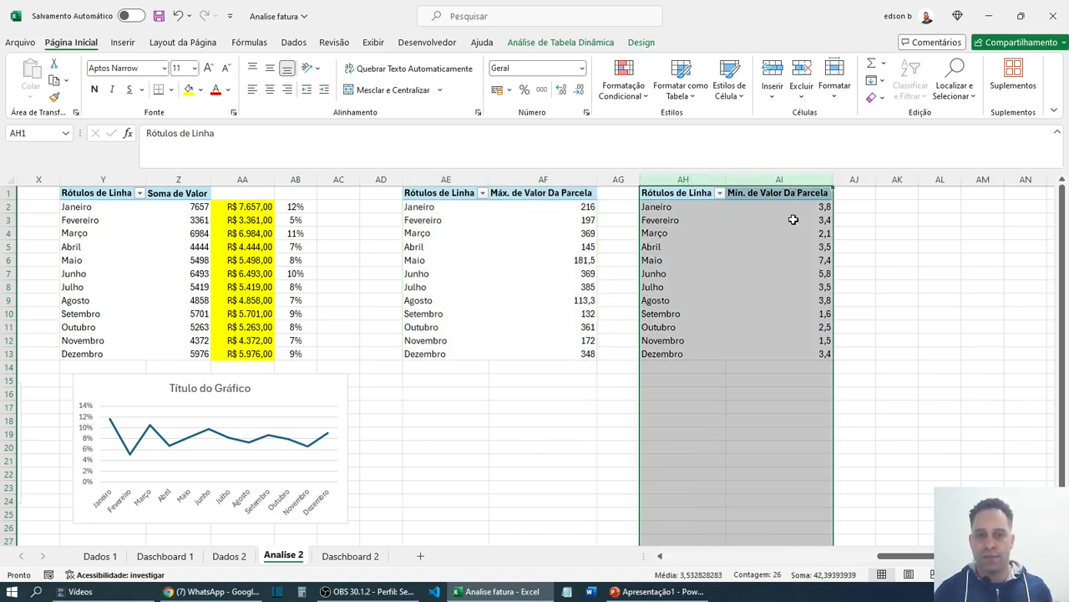
left_click(794, 244)
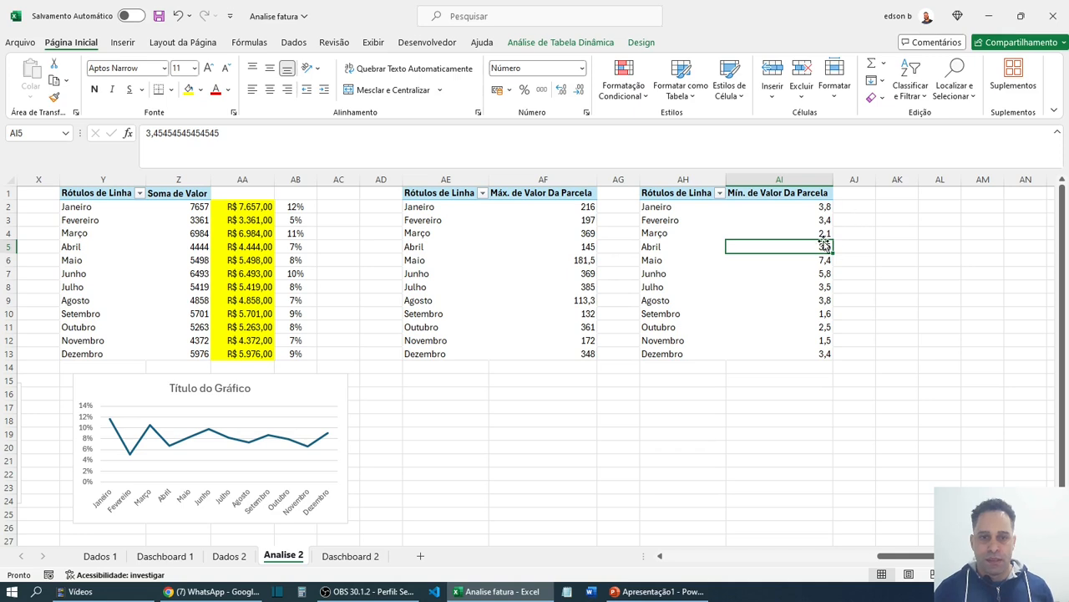
left_click_drag(823, 208, 821, 354)
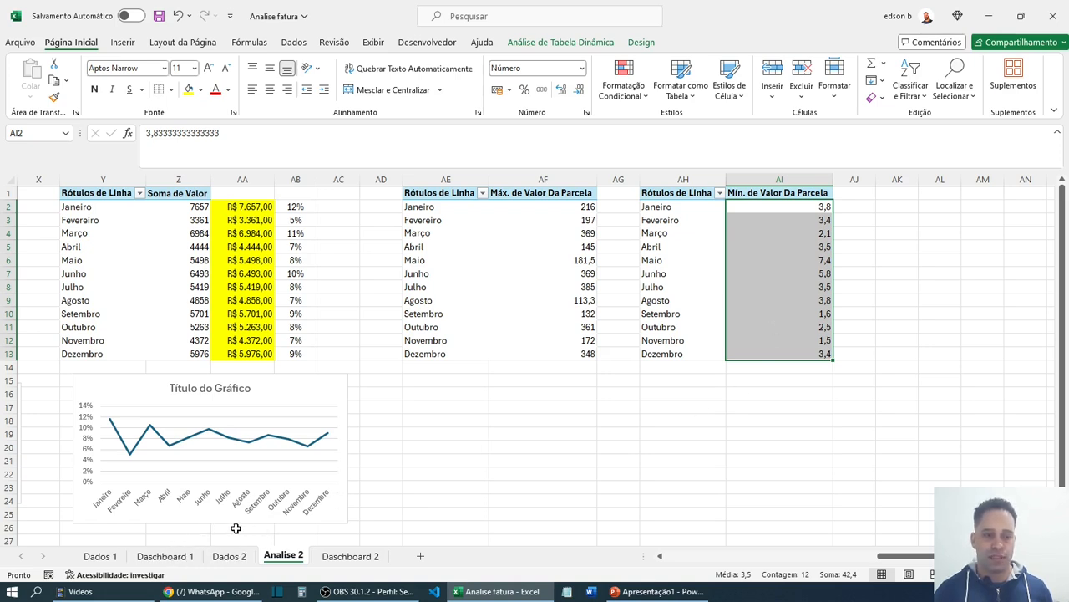
left_click(748, 287)
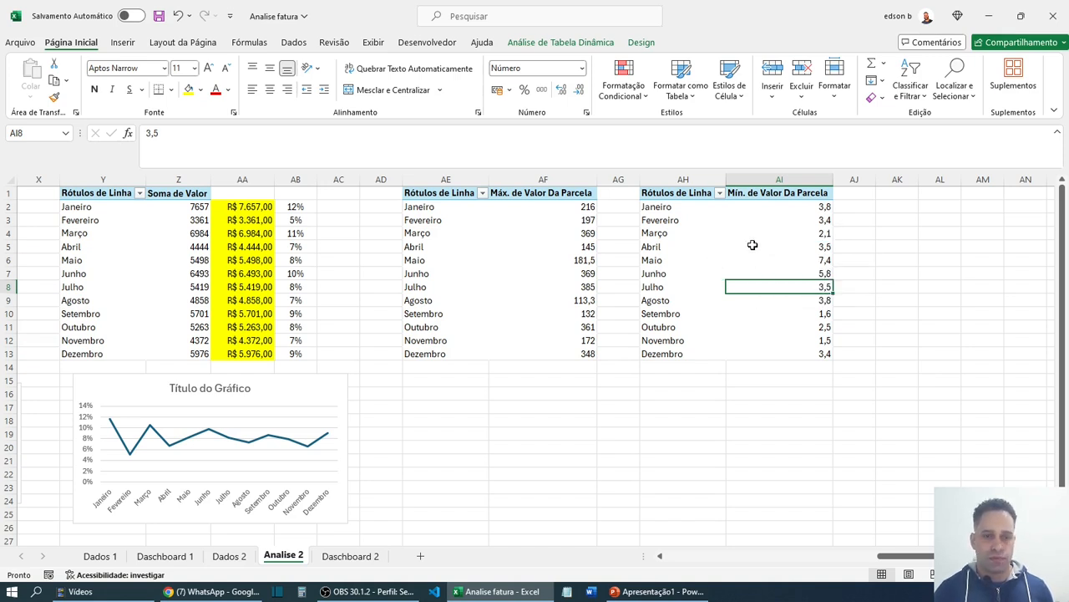
- Name the minimum instalment pivot table at AH1 "Valor minimo"
left_click(683, 193)
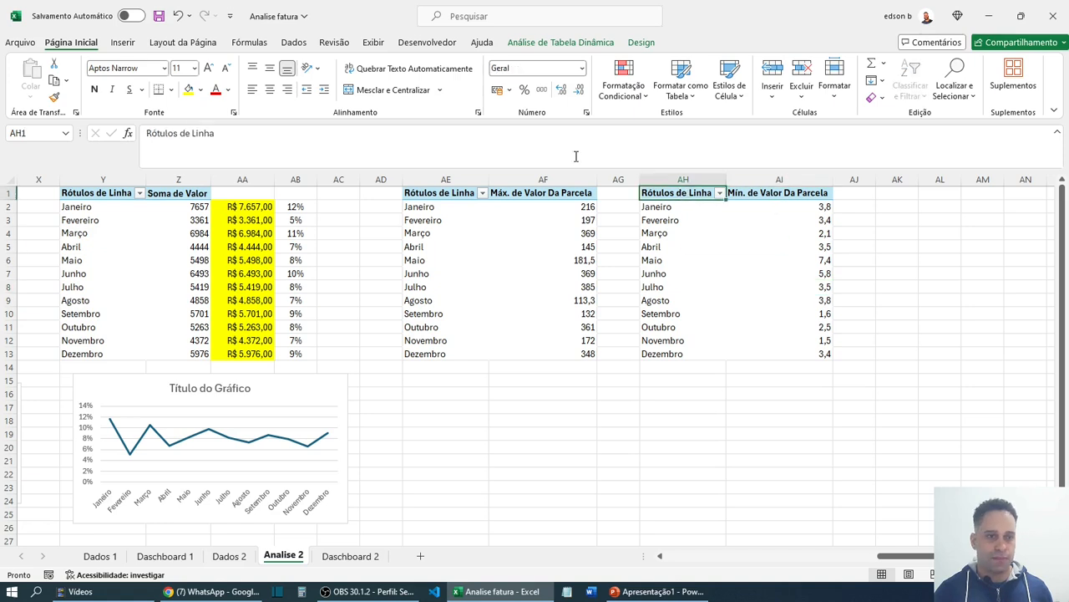
left_click(585, 43)
left_click(40, 94)
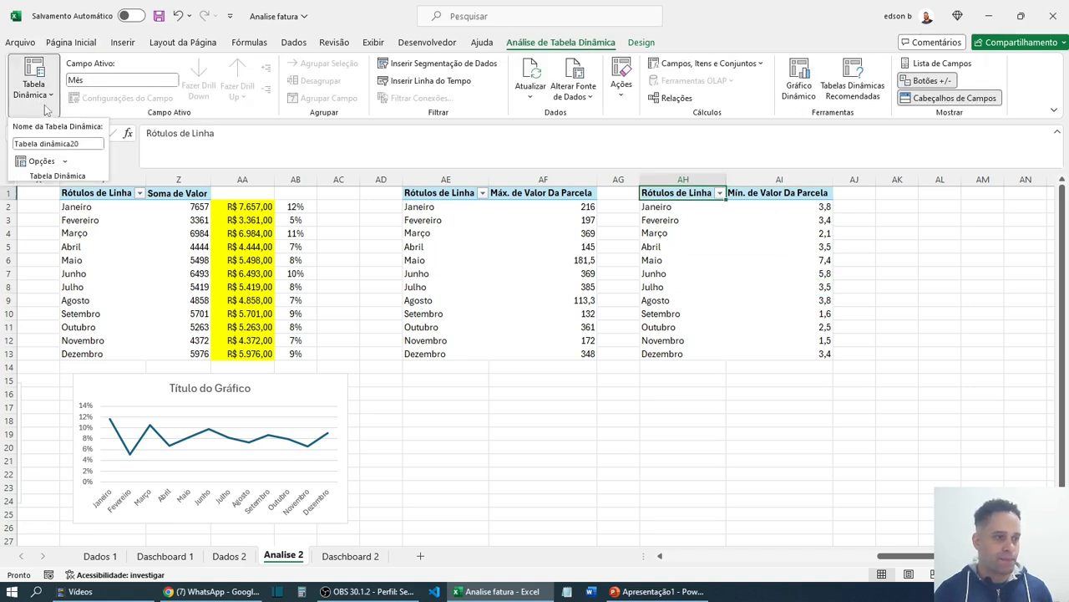
left_click(72, 143)
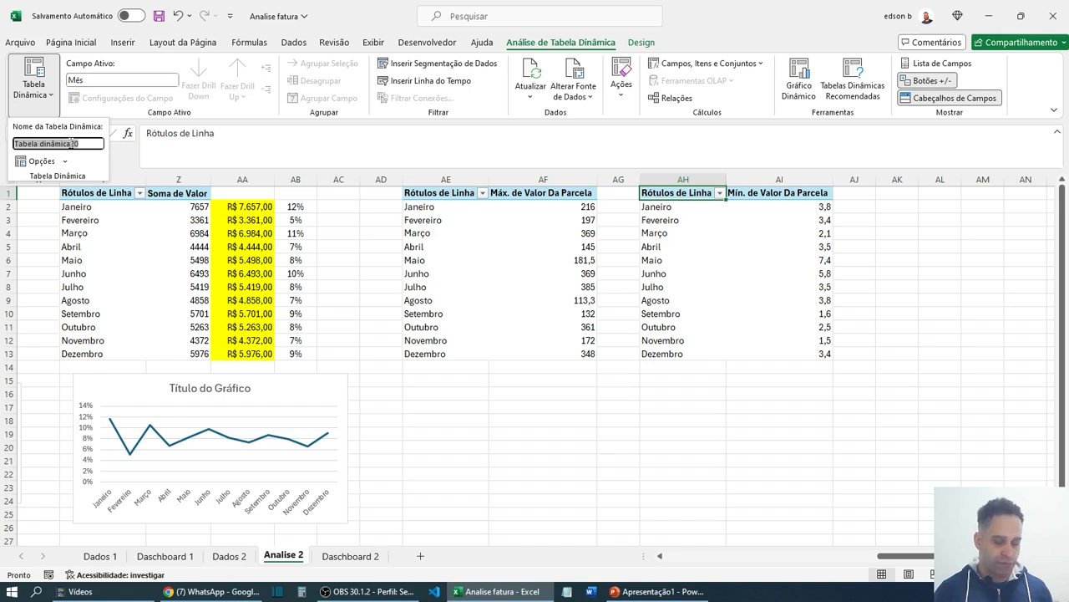
type("Val")
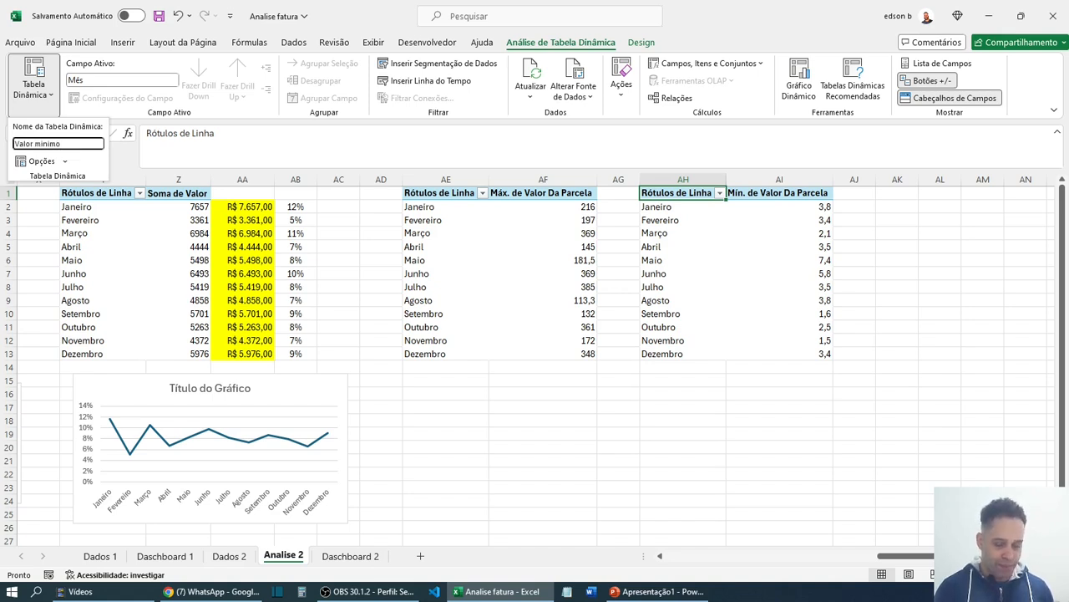
type("or mínimo")
key("Return")
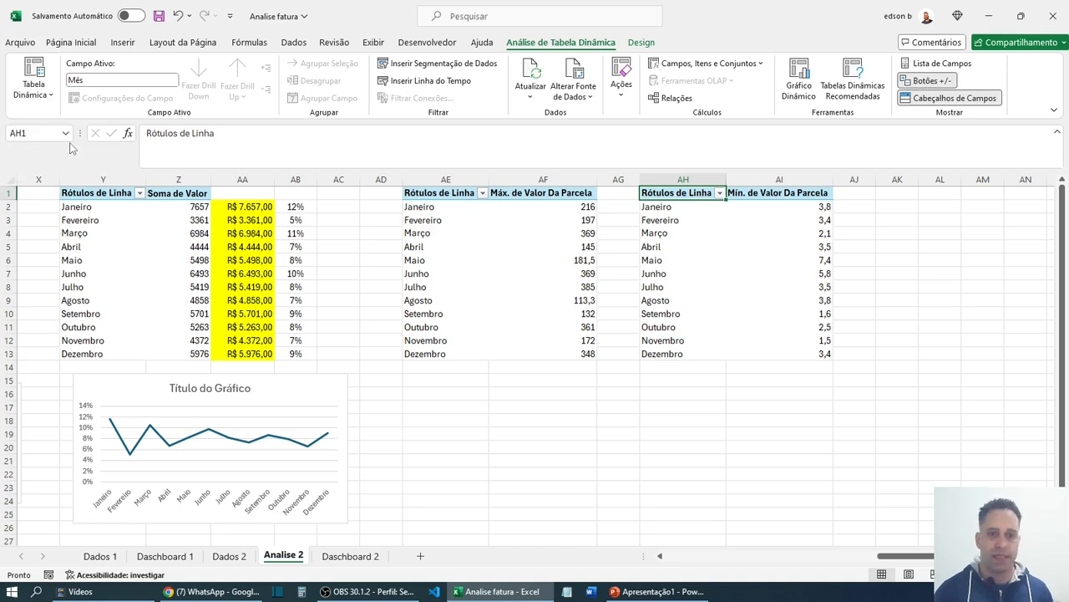
left_click(642, 274)
left_click(425, 450)
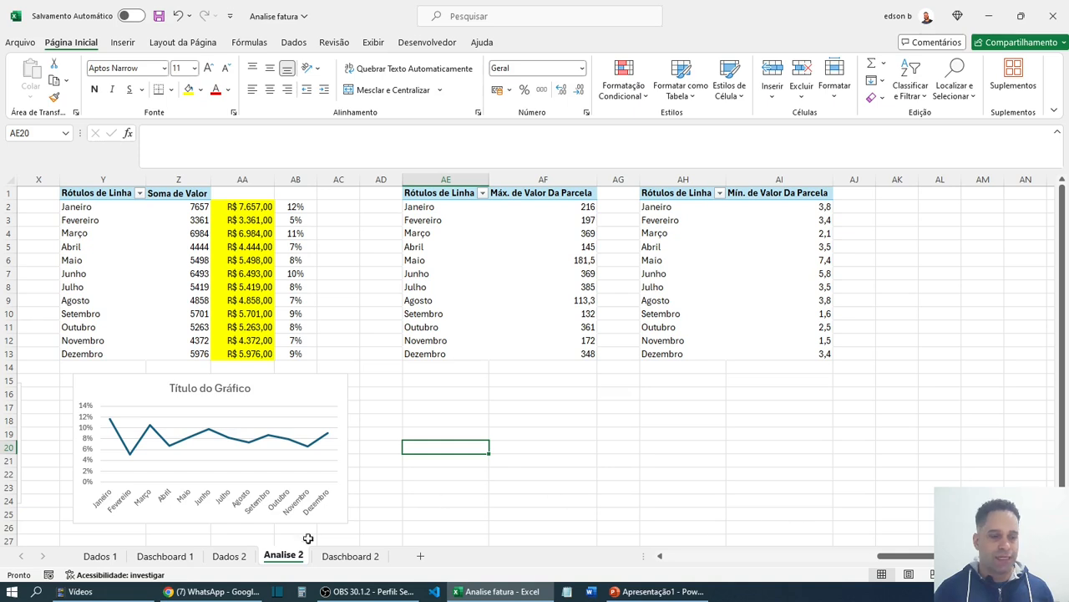
- Open the Daschboard 1 sheet and show it in full-screen mode to view the minimum and maximum instalment chart
left_click(165, 555)
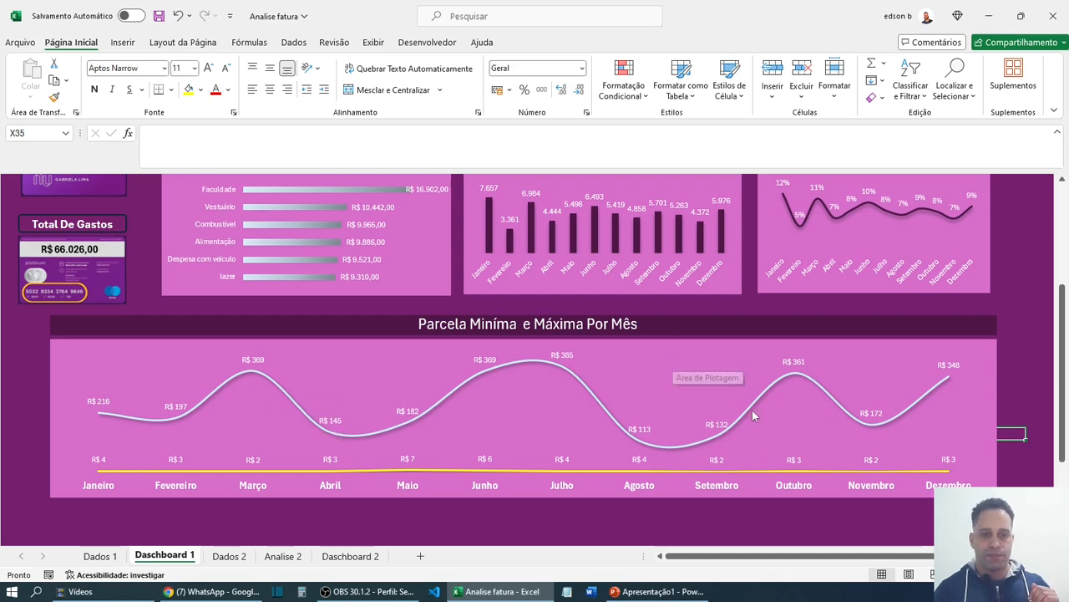
scroll(753, 415, "up", 4)
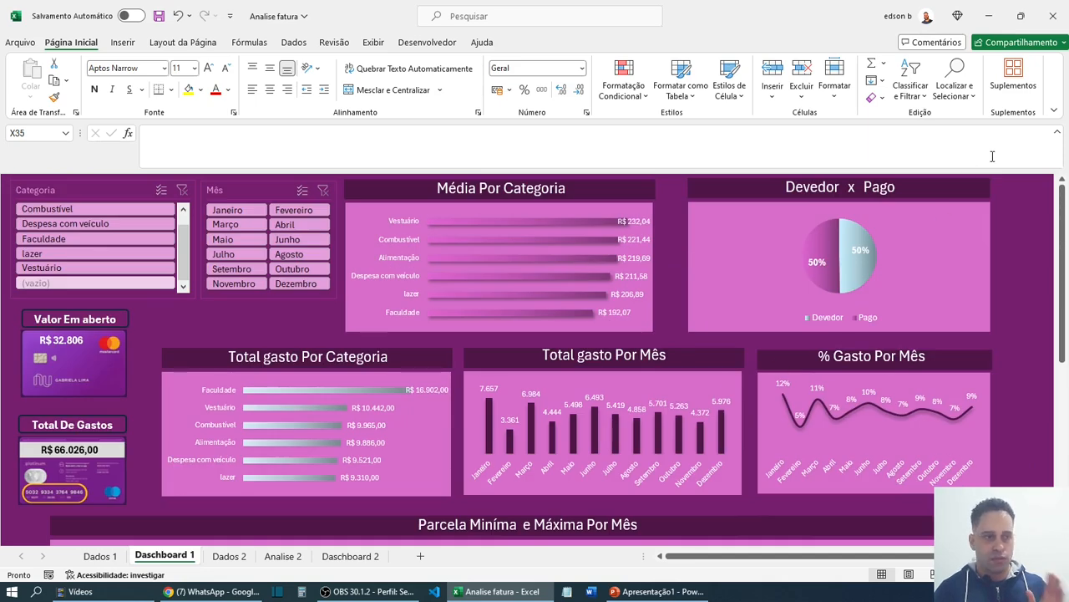
left_click(1054, 109)
left_click(949, 148)
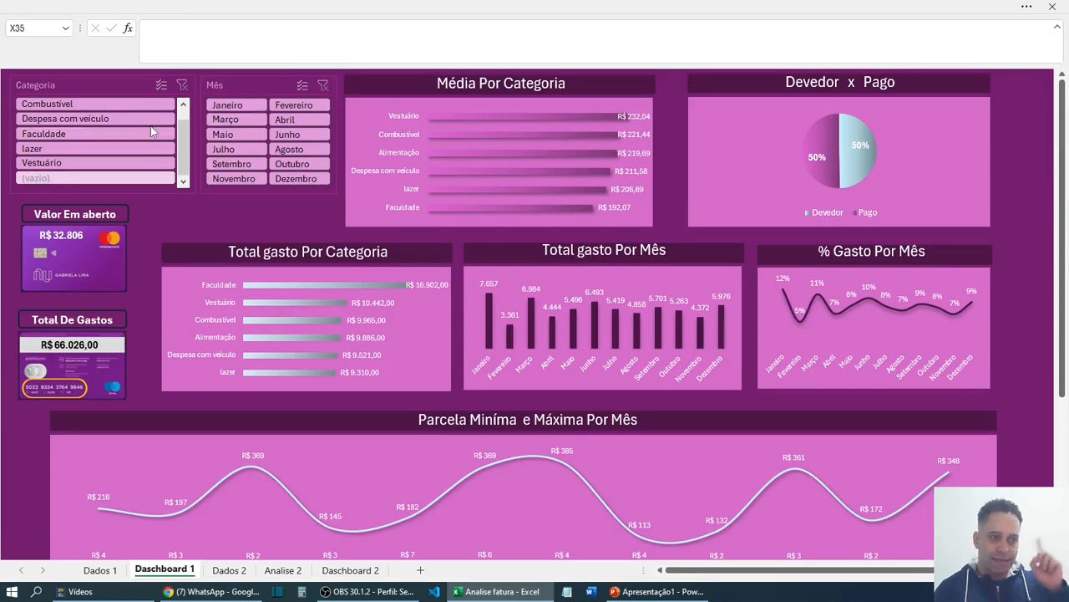
- Filter the dashboard by Combustível, Faculdade, lazer and Vestuário in turn to examine how the instalment chart responds
left_click(73, 105)
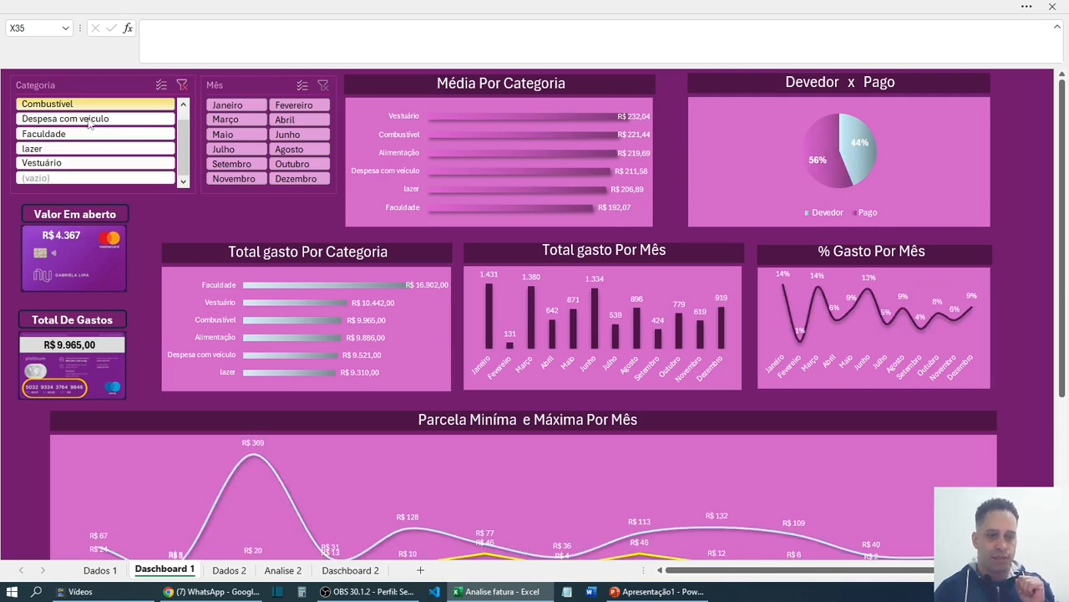
scroll(382, 282, "down", 3)
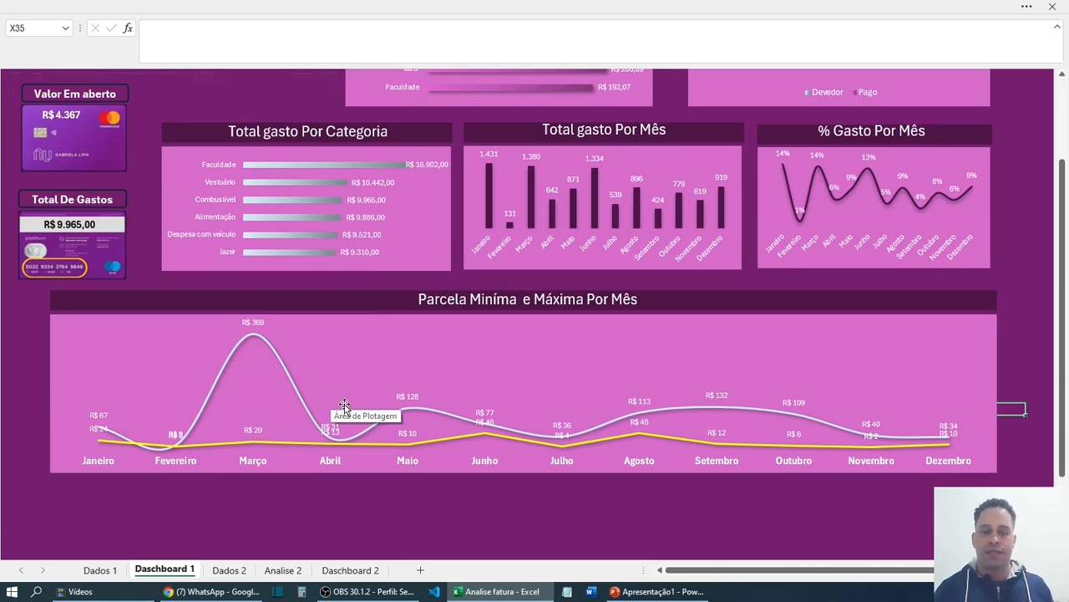
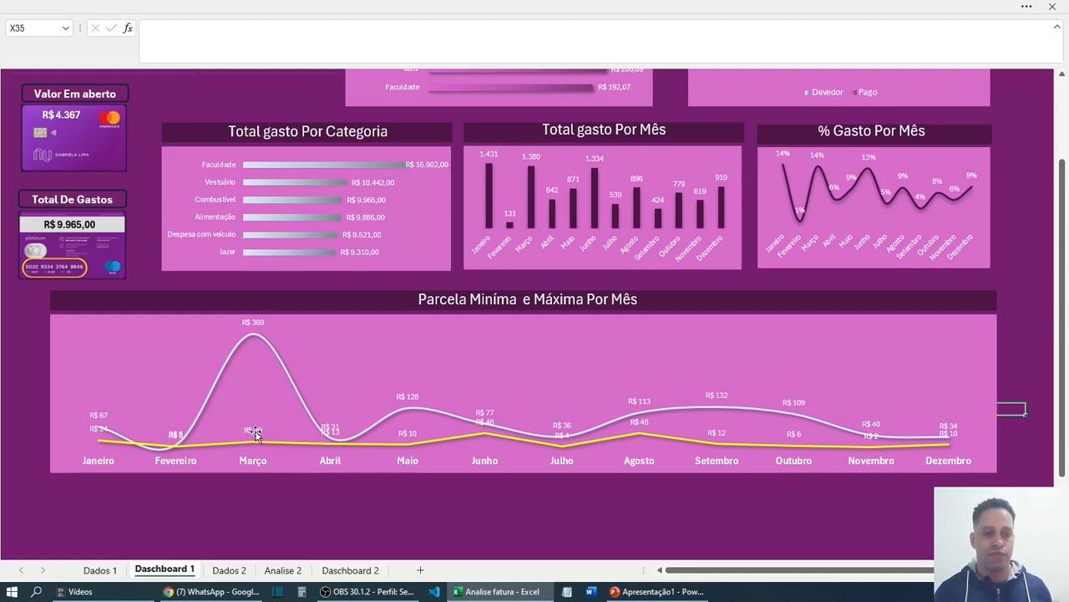
scroll(257, 440, "up", 3)
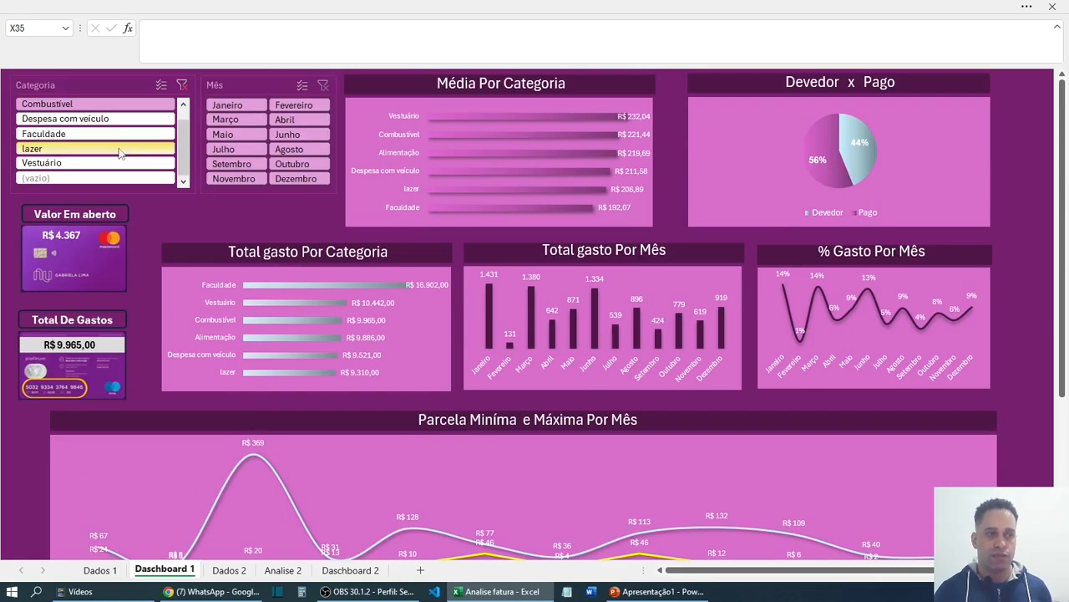
scroll(96, 113, "down", 1)
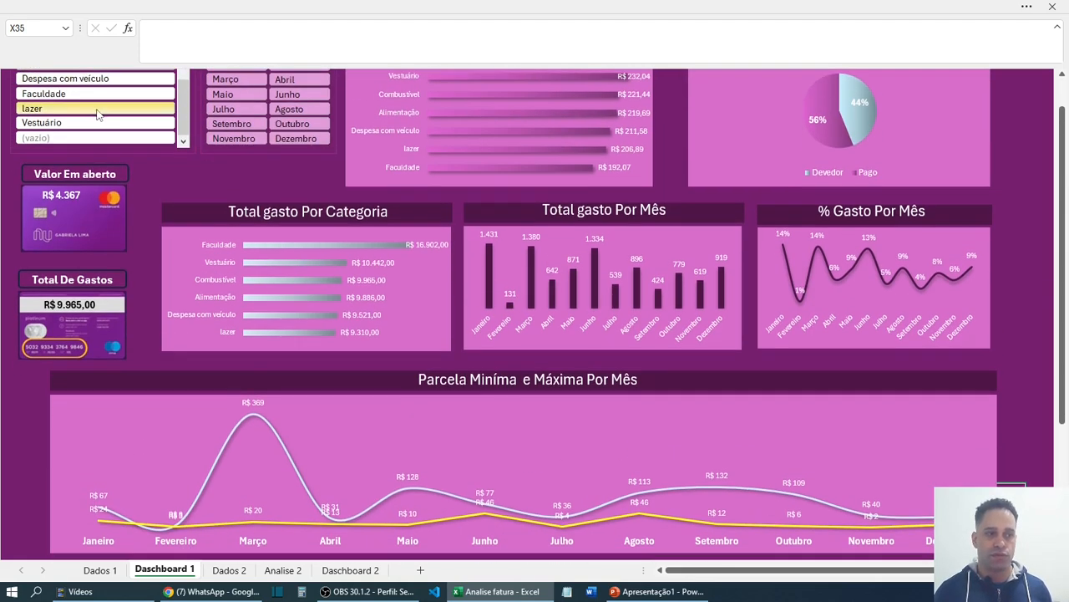
left_click(94, 99)
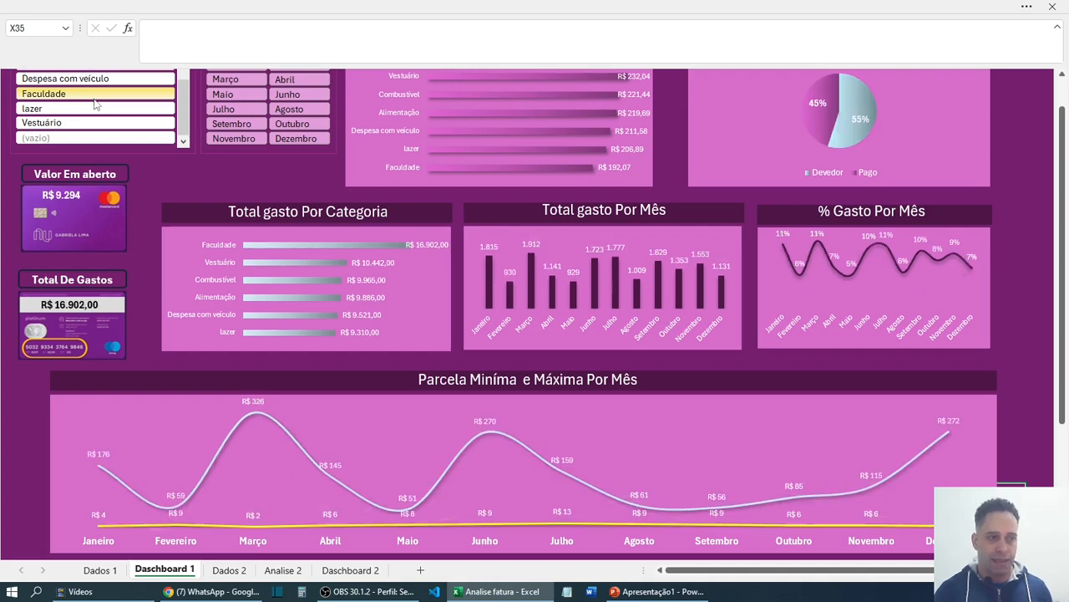
left_click(78, 109)
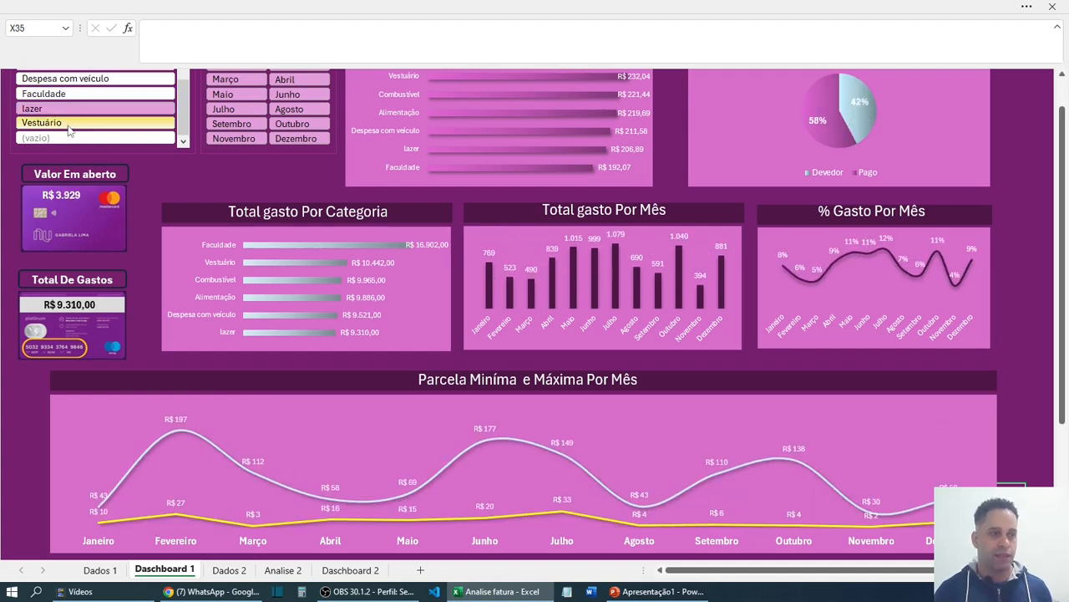
left_click(70, 124)
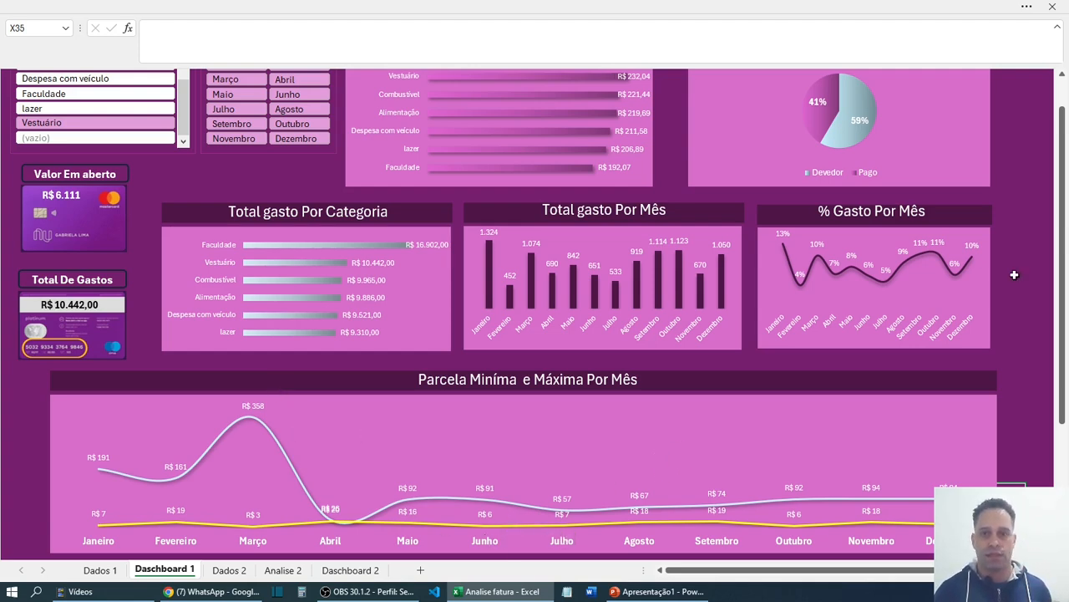
- Leave the full-screen view and return to the Analise 2 sheet
left_click(1027, 7)
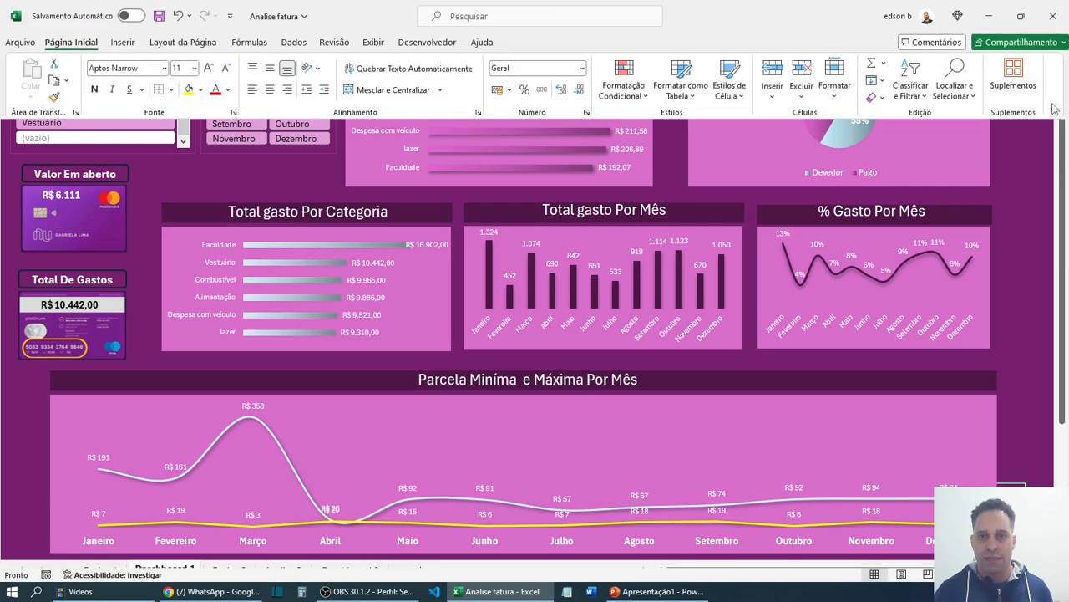
left_click(1054, 110)
left_click(912, 181)
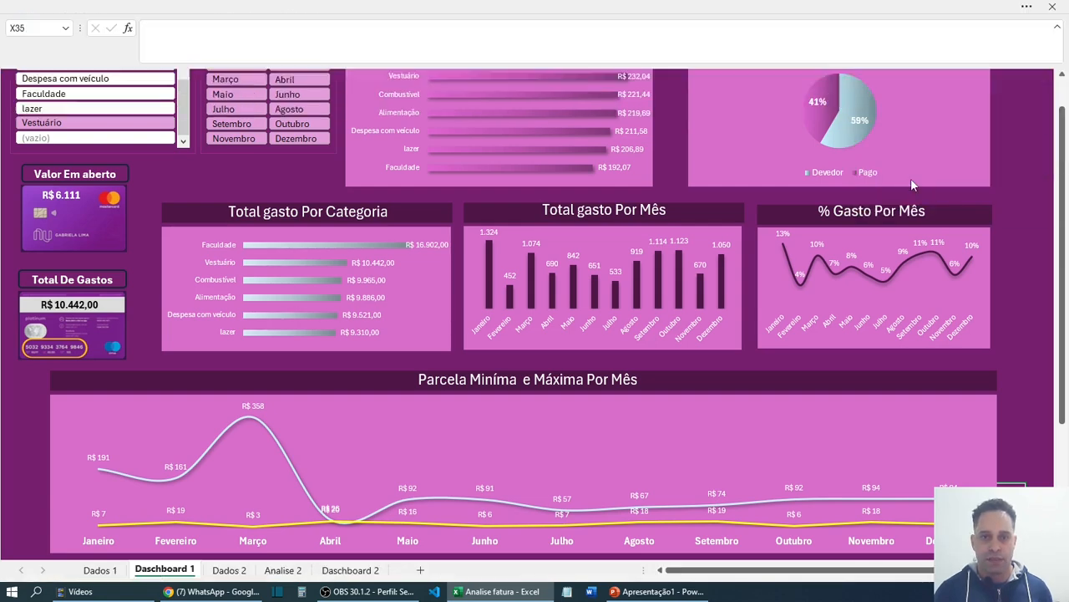
left_click(282, 555)
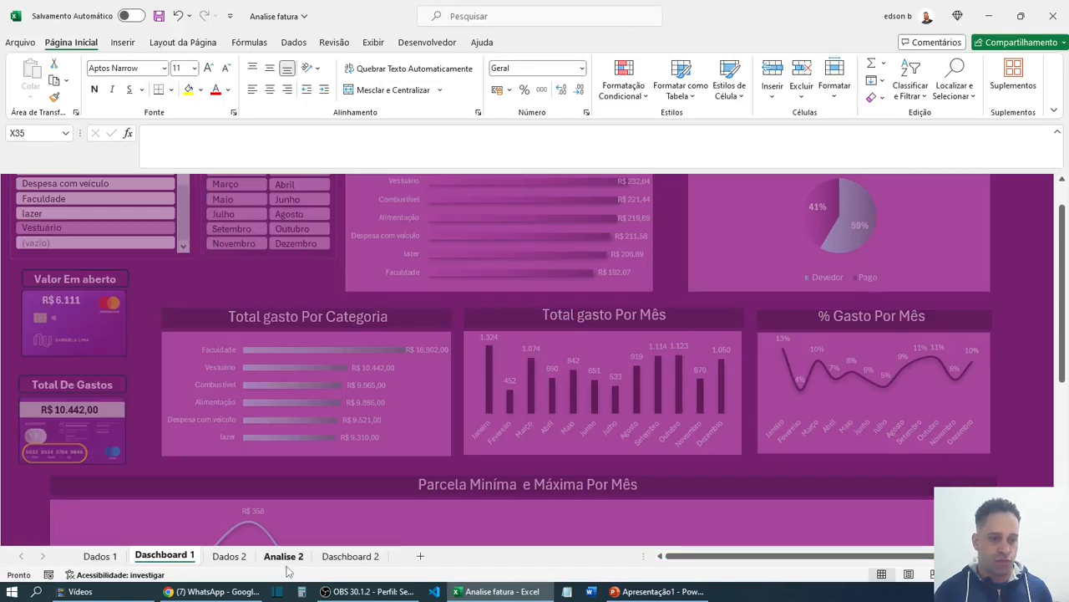
- Insert an empty 2D line chart and place it below the minimum instalment pivot table
left_click(660, 421)
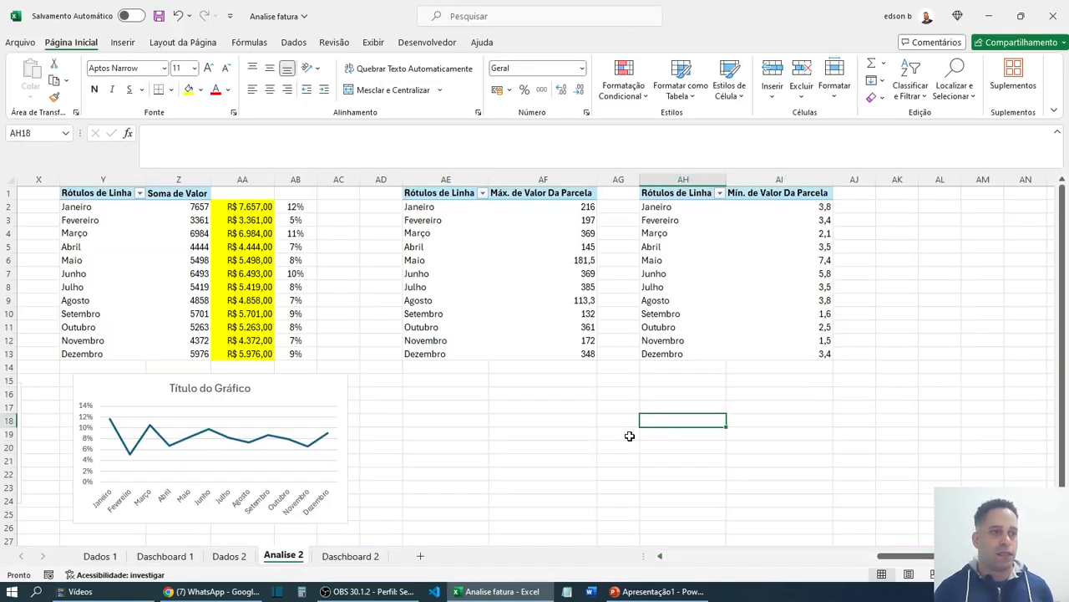
left_click(122, 42)
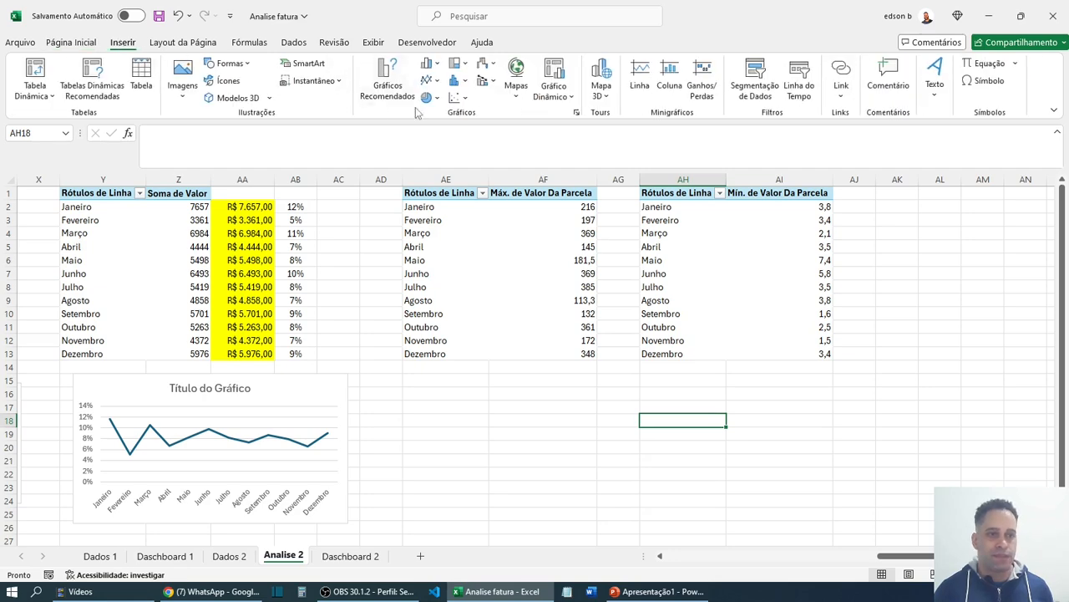
left_click(433, 81)
left_click(437, 123)
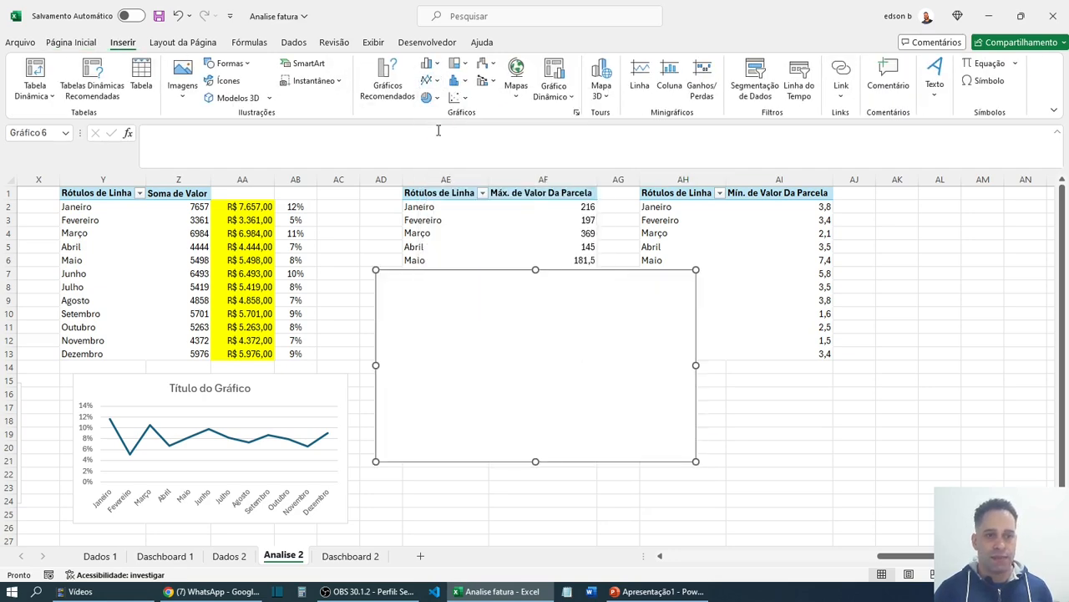
left_click_drag(551, 278, 759, 451)
- Add a data series to the empty chart with the maximum instalment values in AF2:AF13
right_click(706, 457)
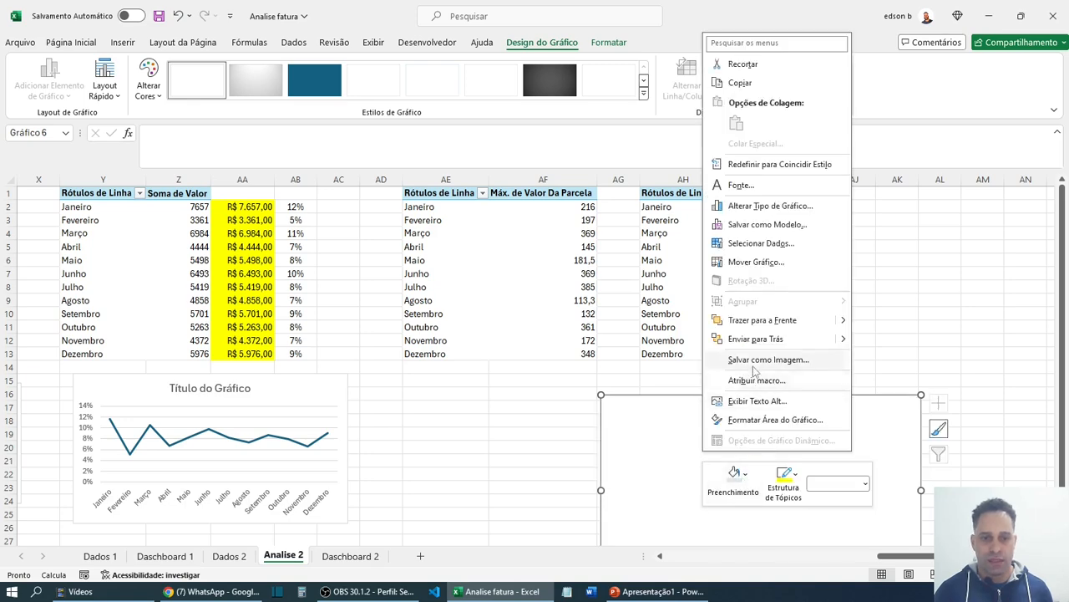
left_click(758, 243)
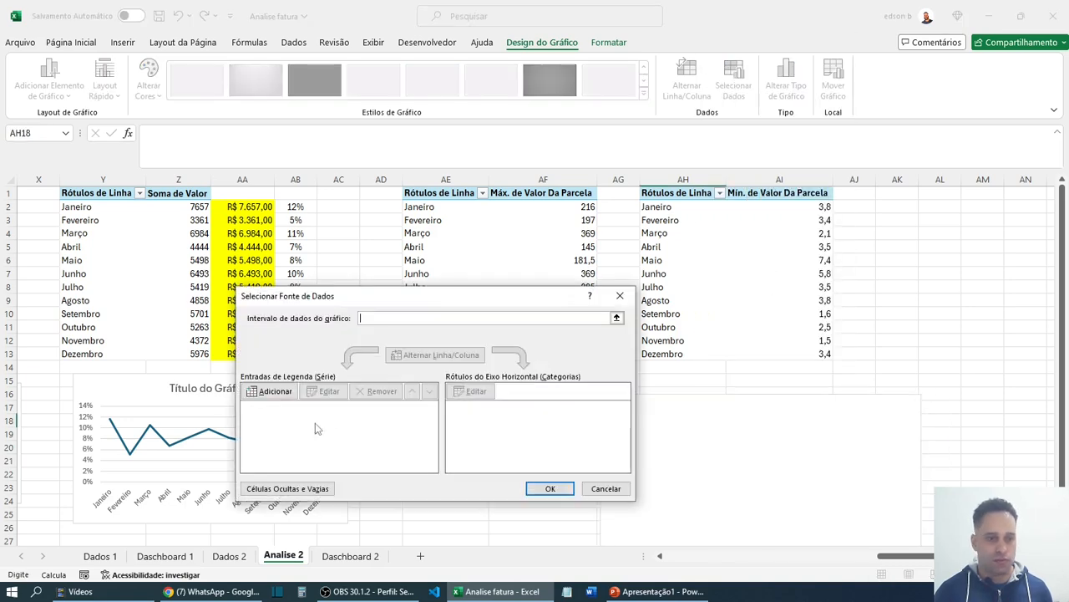
left_click(275, 391)
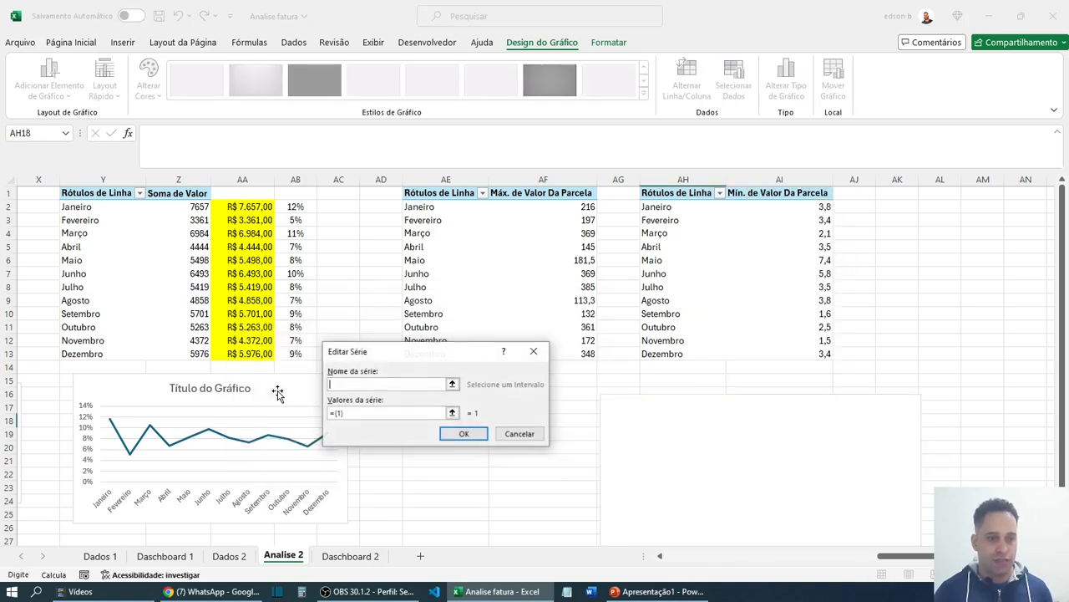
left_click(452, 412)
left_click_drag(587, 214, 588, 353)
left_click(536, 373)
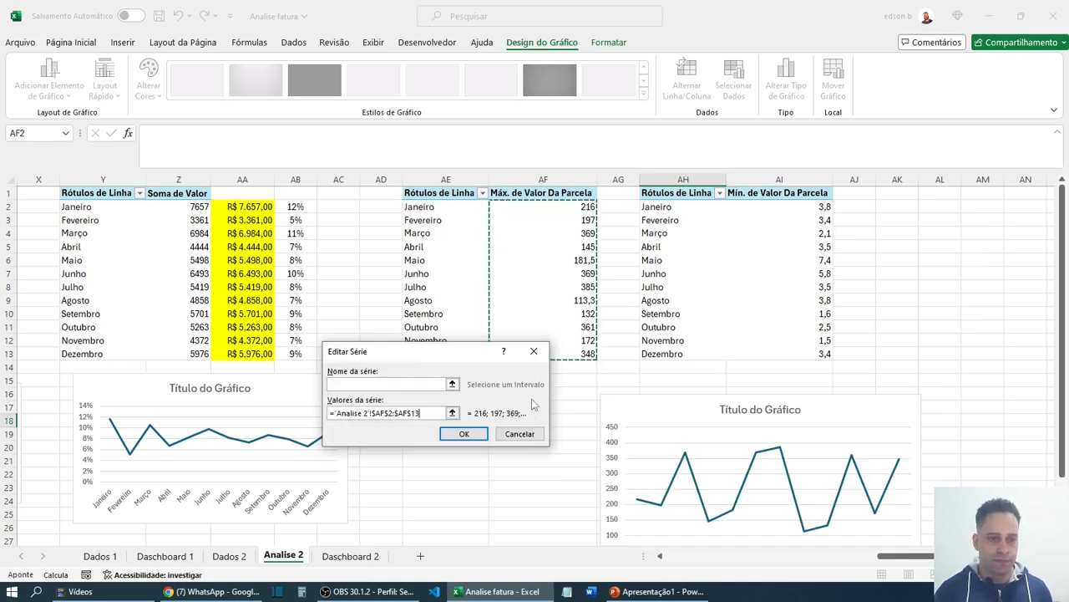
left_click(462, 434)
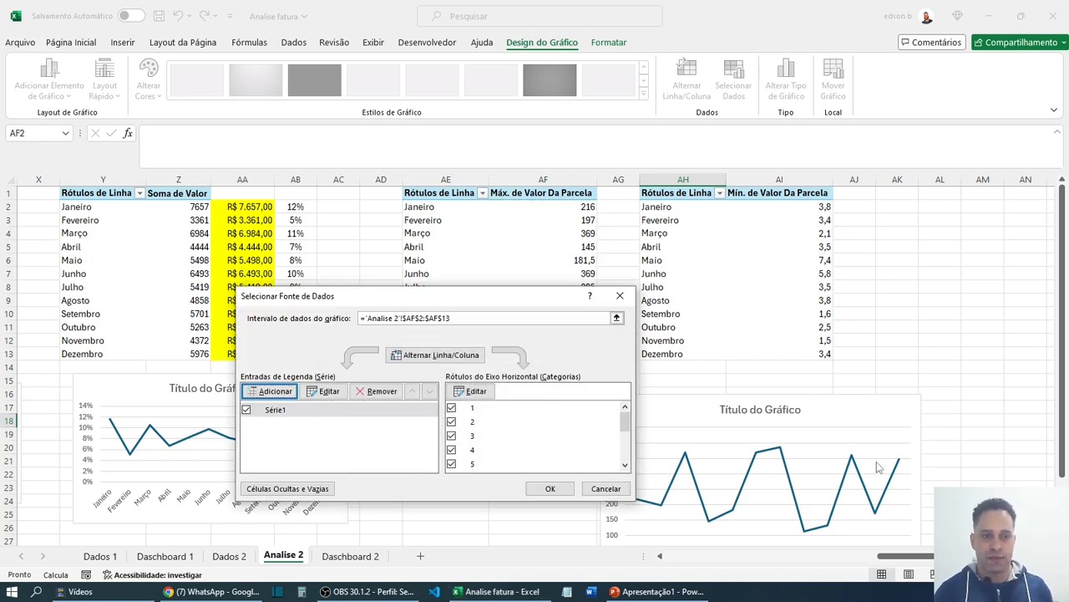
- Set the first series' name to the Máx. de Valor Da Parcela header in AF1
left_click(286, 415)
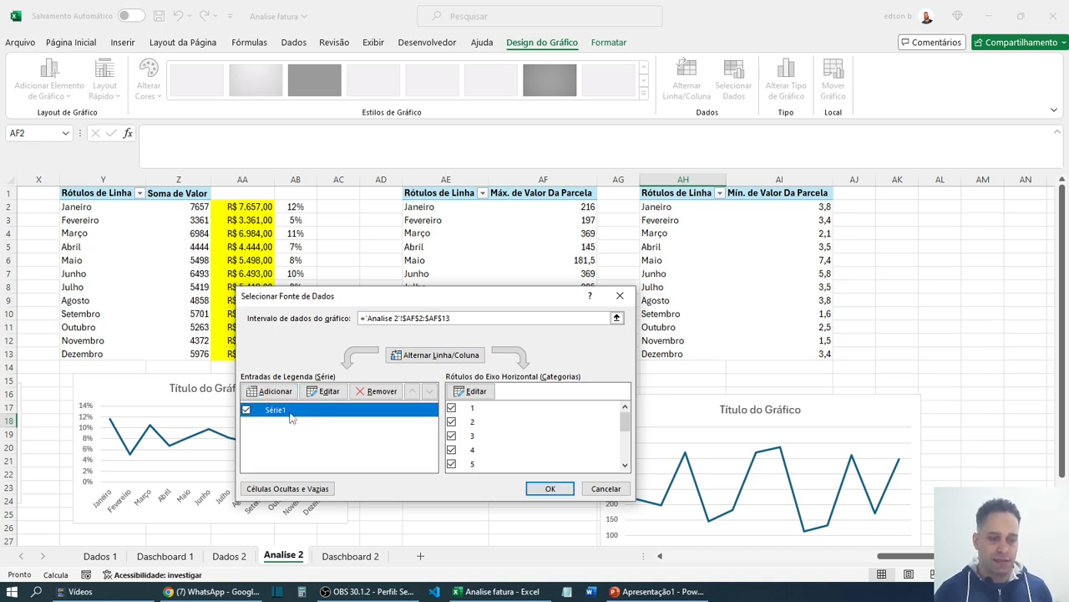
left_click(330, 393)
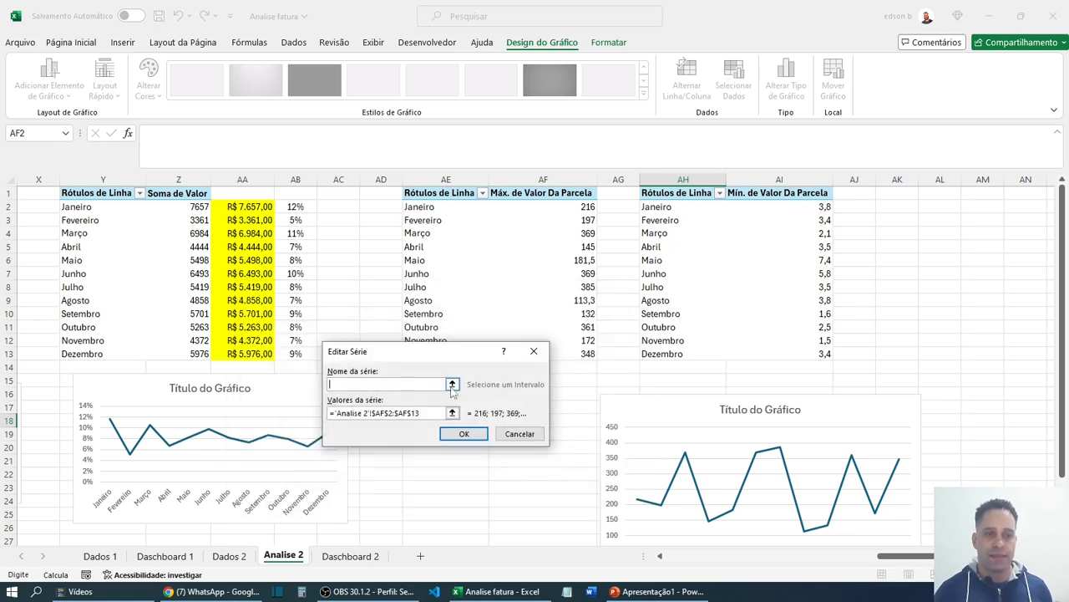
left_click(520, 197)
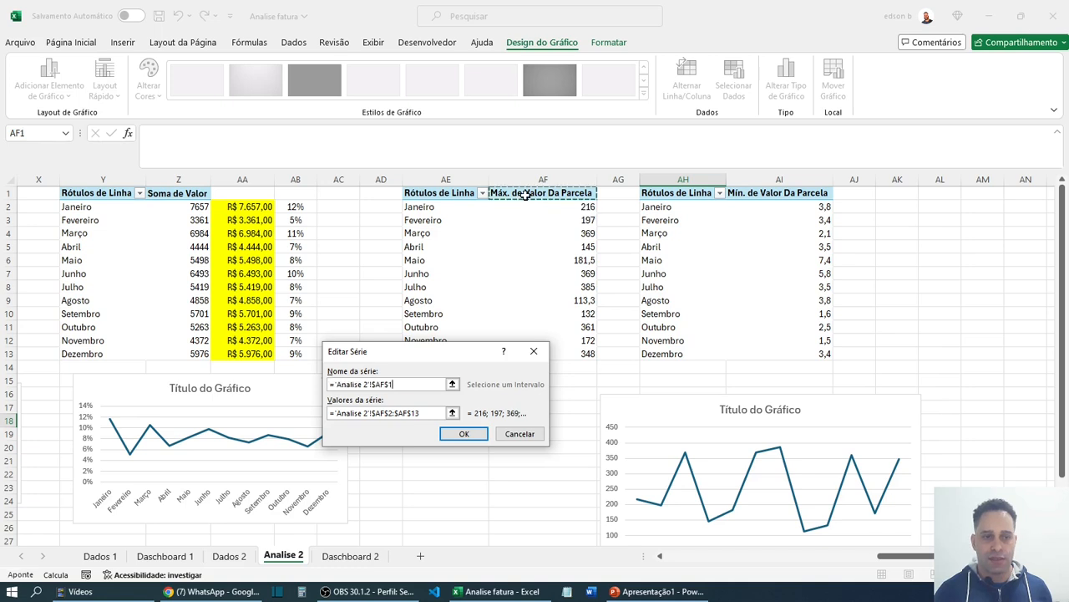
key("Return")
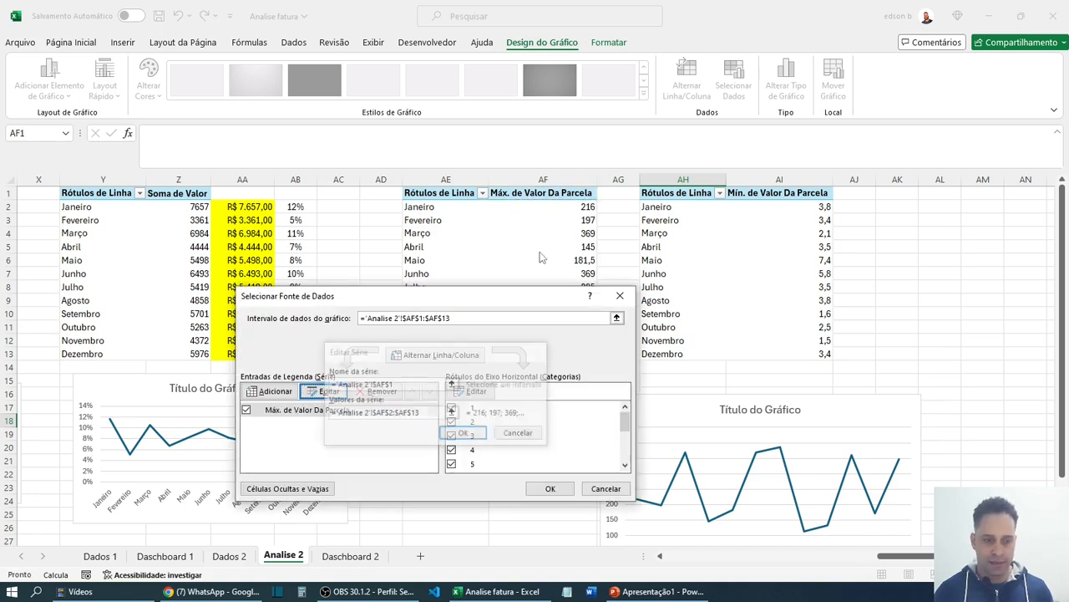
- Add a second data series to the line chart with the minimum instalment values in AI2:AI13
left_click(264, 391)
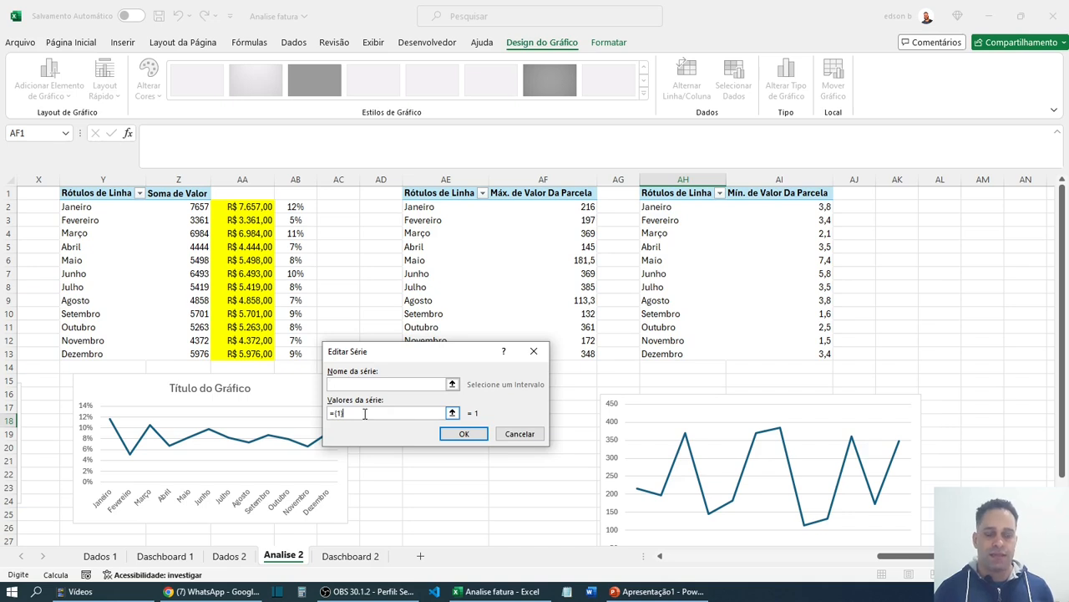
left_click(452, 413)
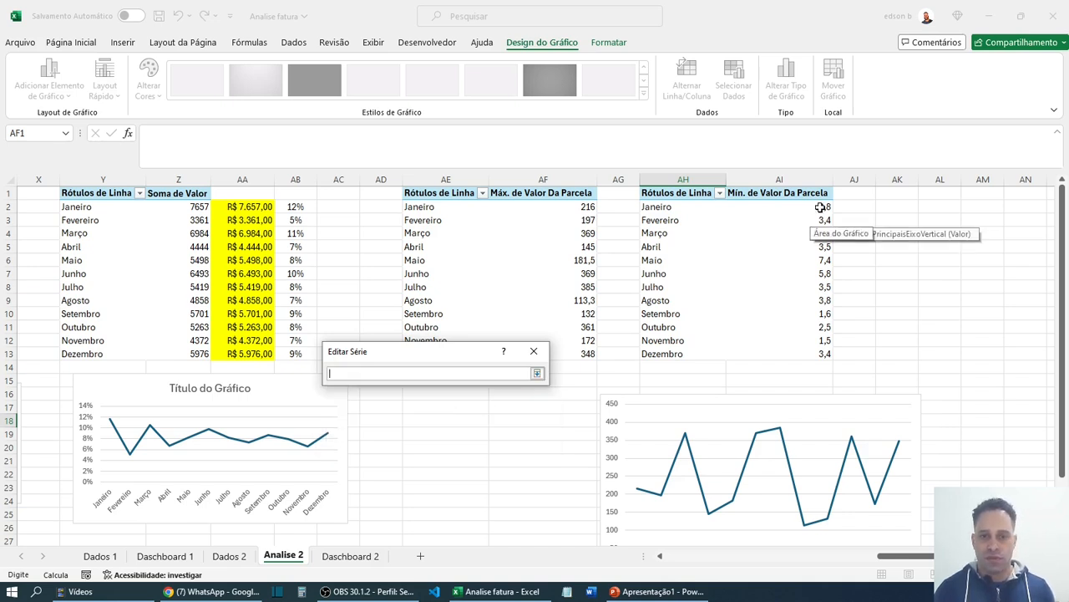
left_click_drag(821, 208, 821, 356)
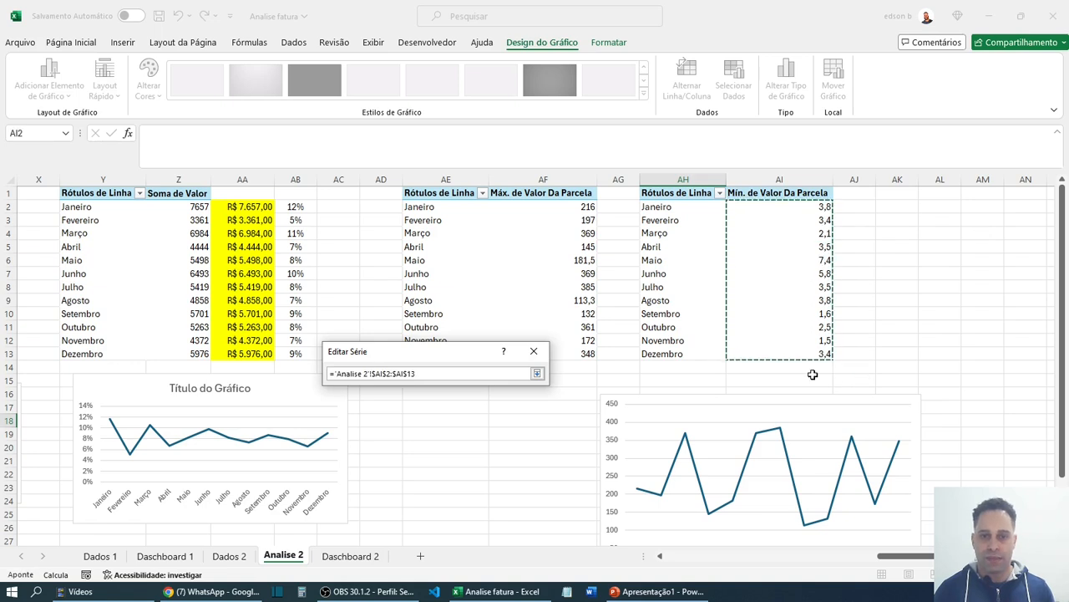
key("Return")
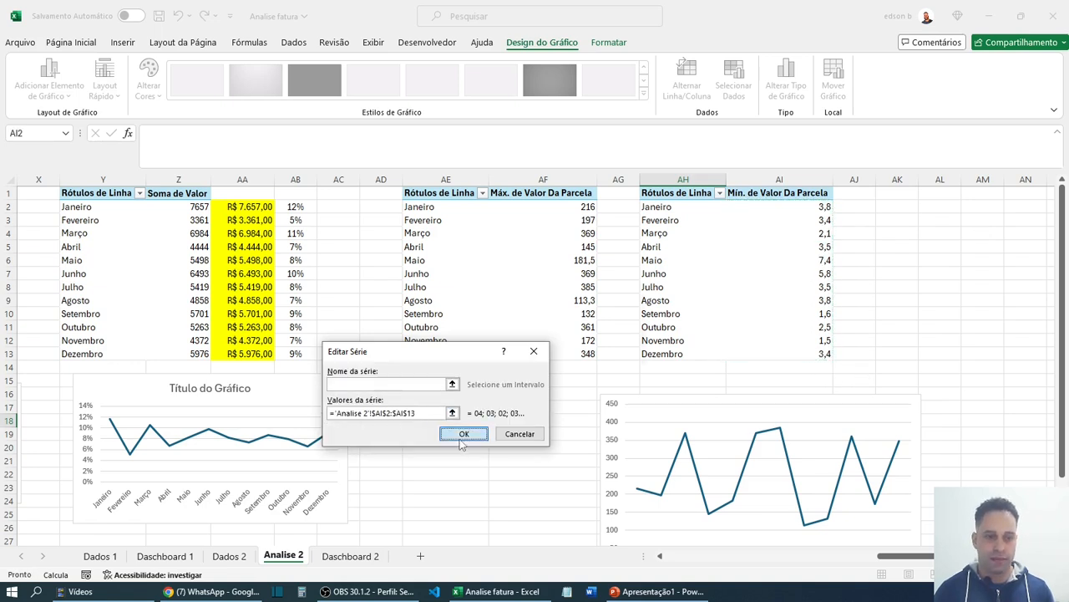
left_click(464, 433)
- Set the second series' name to the Mín. de Valor Da Parcela header in AI1
left_click(298, 424)
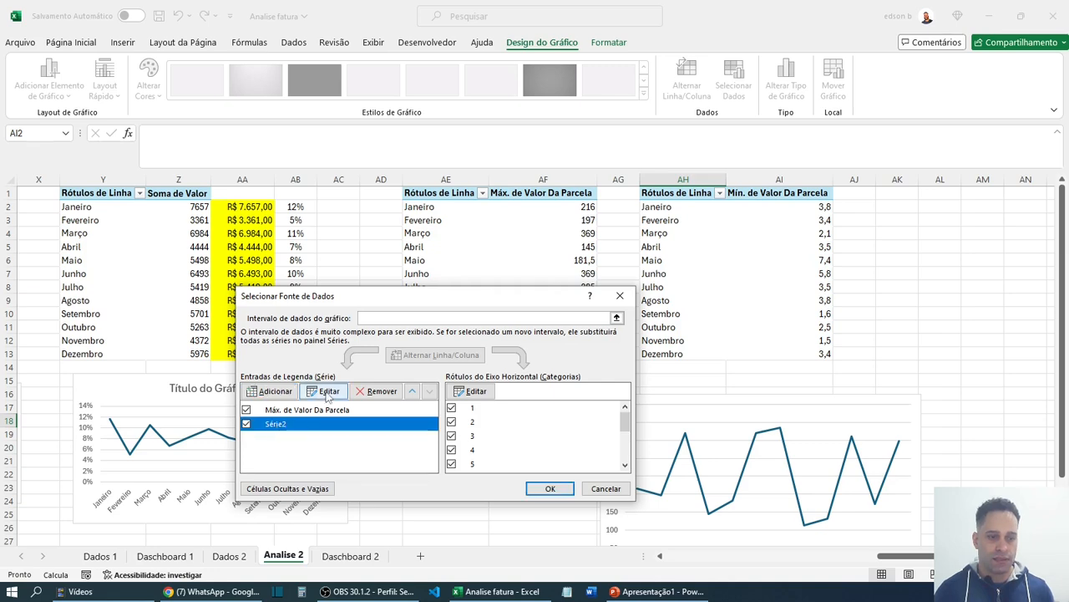
left_click(326, 391)
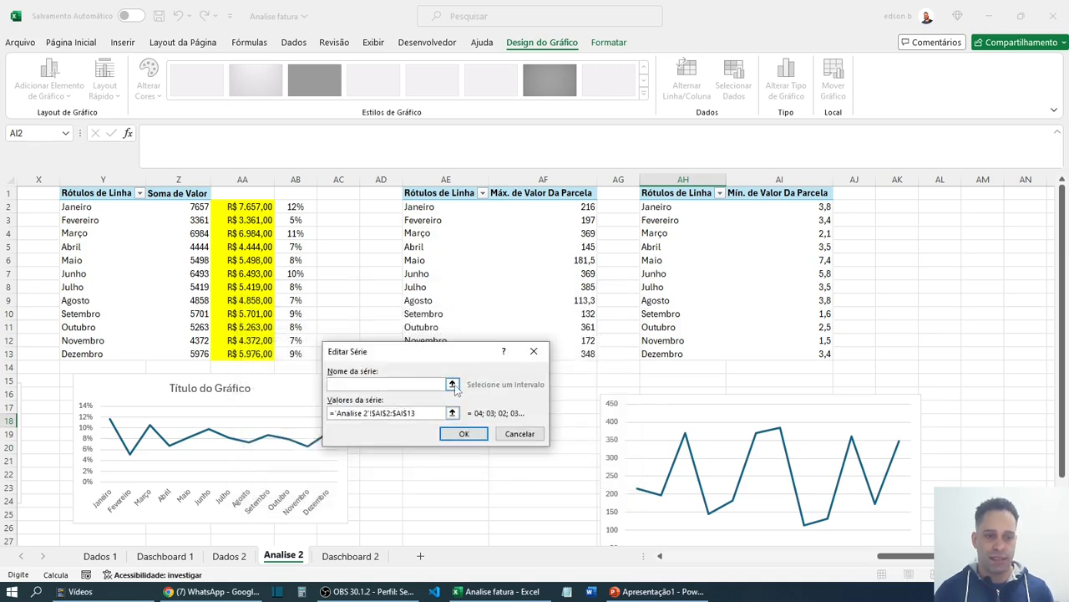
left_click(785, 194)
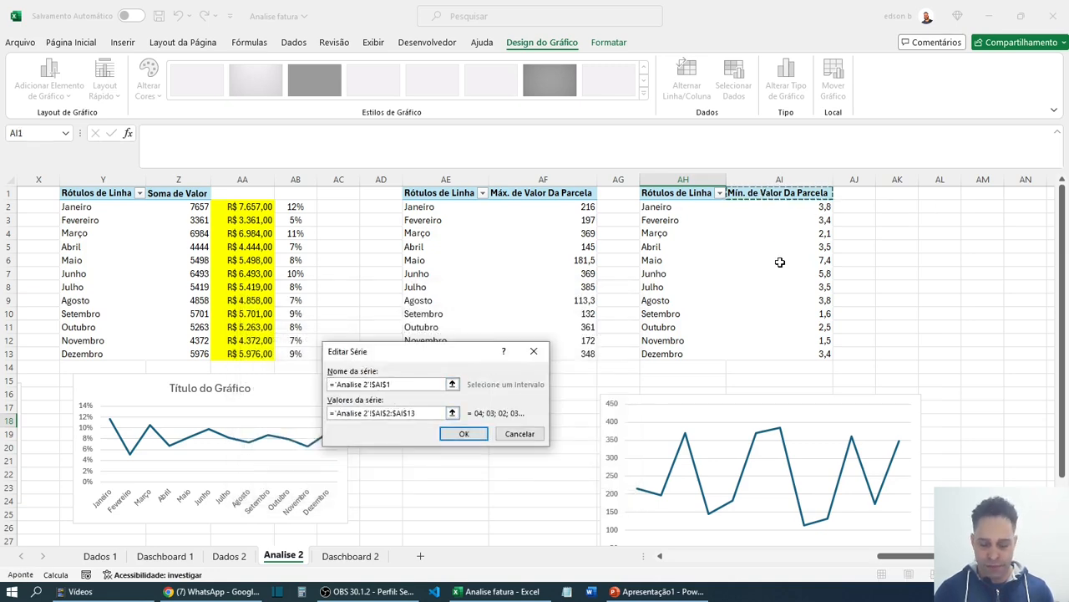
key("Return")
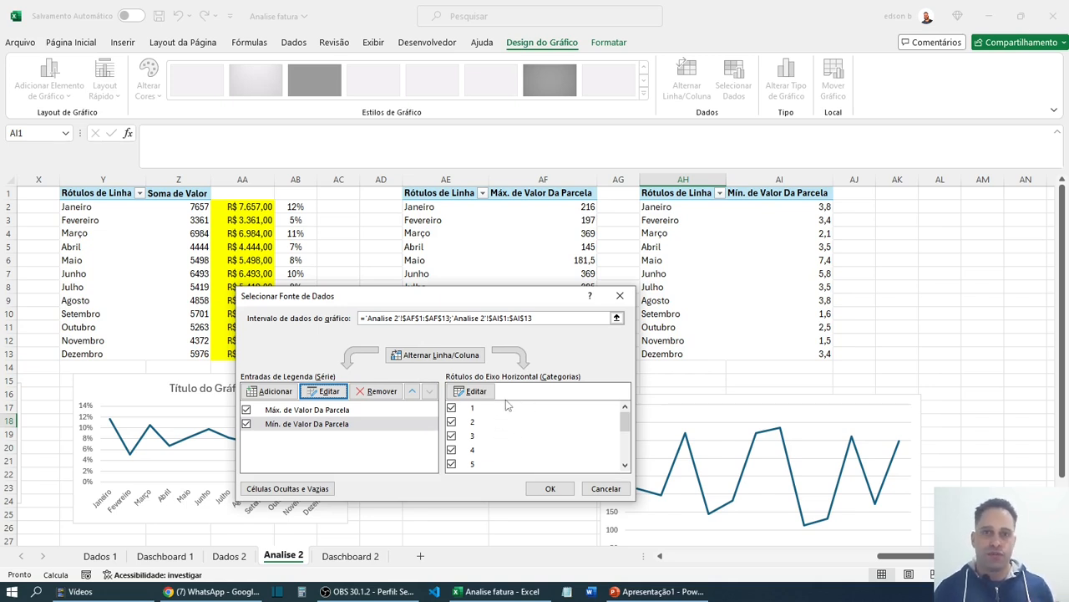
- Use the months in AH2:AH13 as the chart's horizontal axis labels and apply the data source changes
left_click(478, 392)
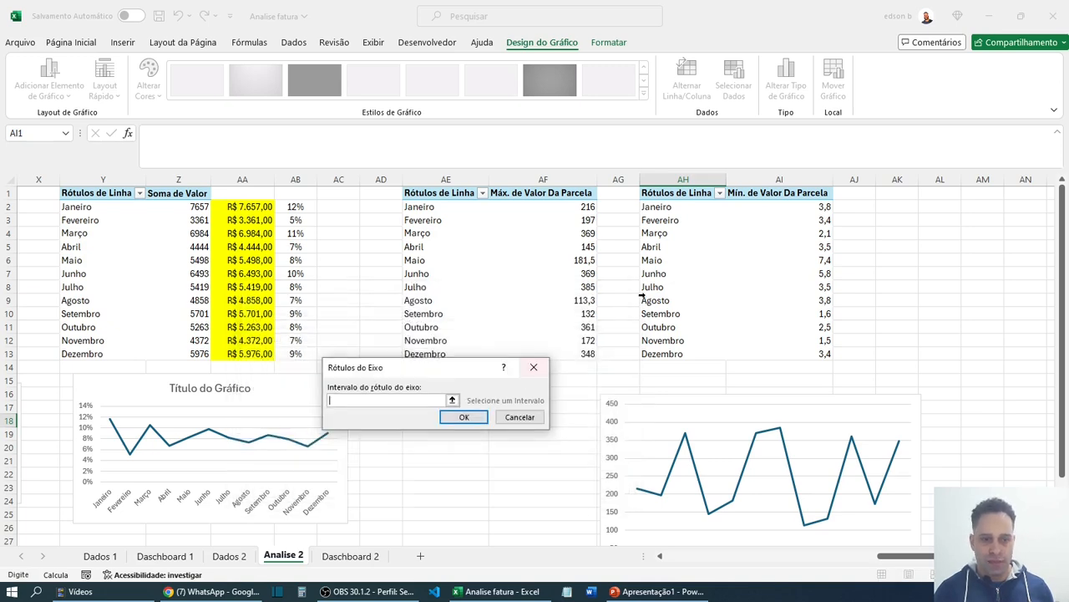
left_click_drag(656, 205, 667, 357)
key("Return")
left_click(552, 490)
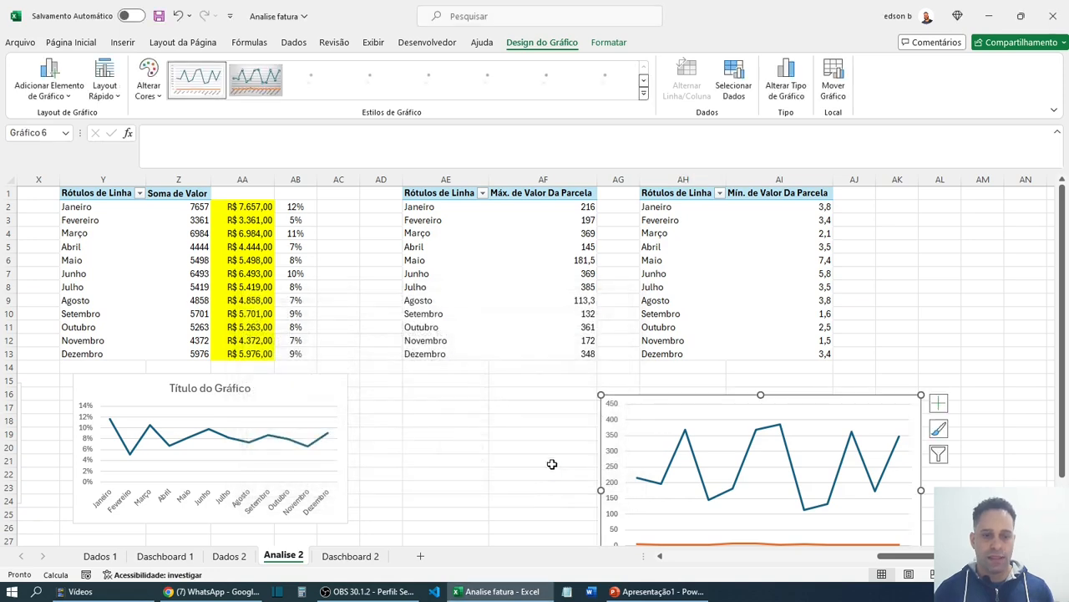
- Reduce the line chart's height slightly and place it directly below the maximum and minimum instalment pivot tables
left_click_drag(682, 407, 514, 367)
left_click_drag(752, 449, 849, 443)
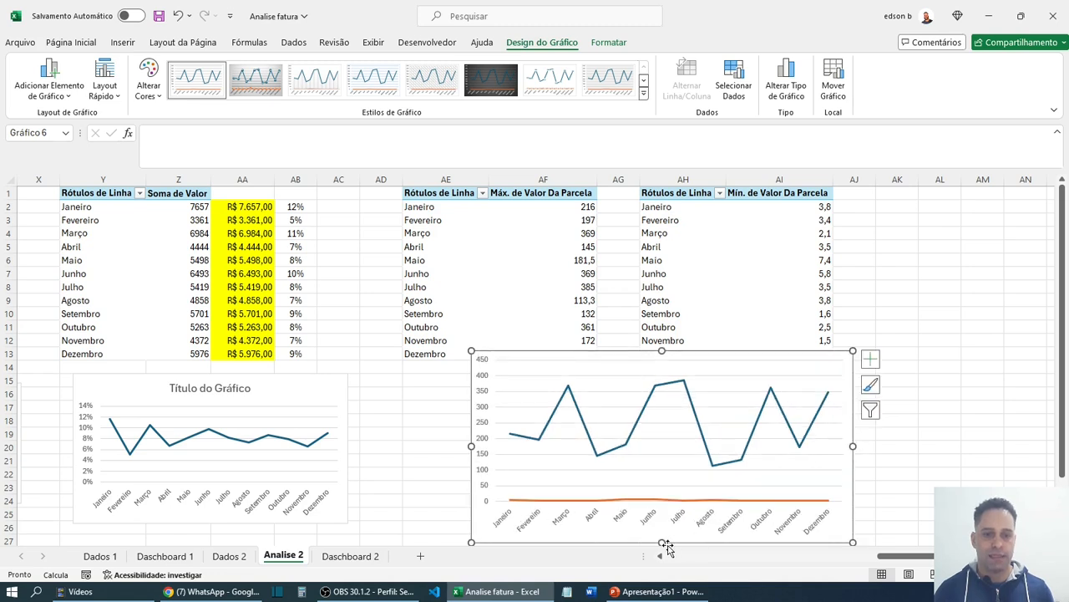
left_click_drag(661, 543, 661, 522)
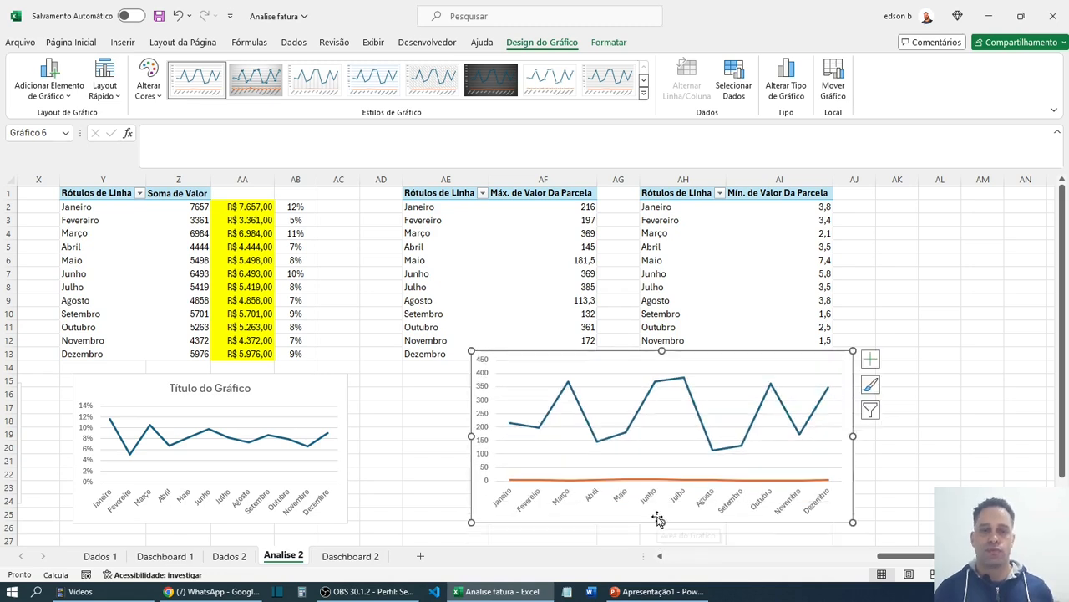
left_click_drag(636, 352, 590, 374)
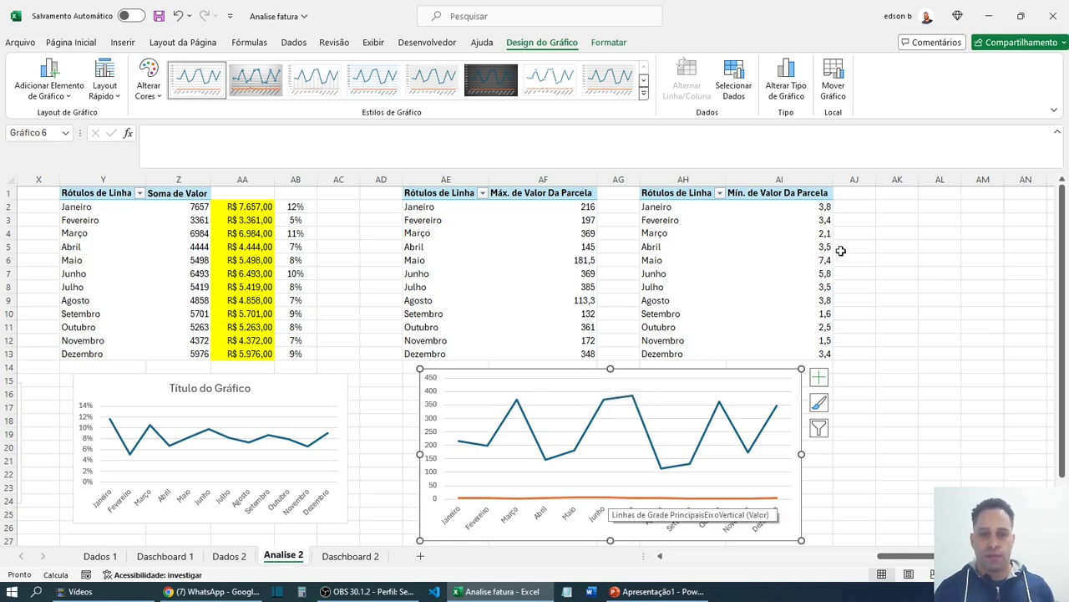
- Check the minimum instalment values in column AI and save the workbook
left_click_drag(826, 205, 827, 351)
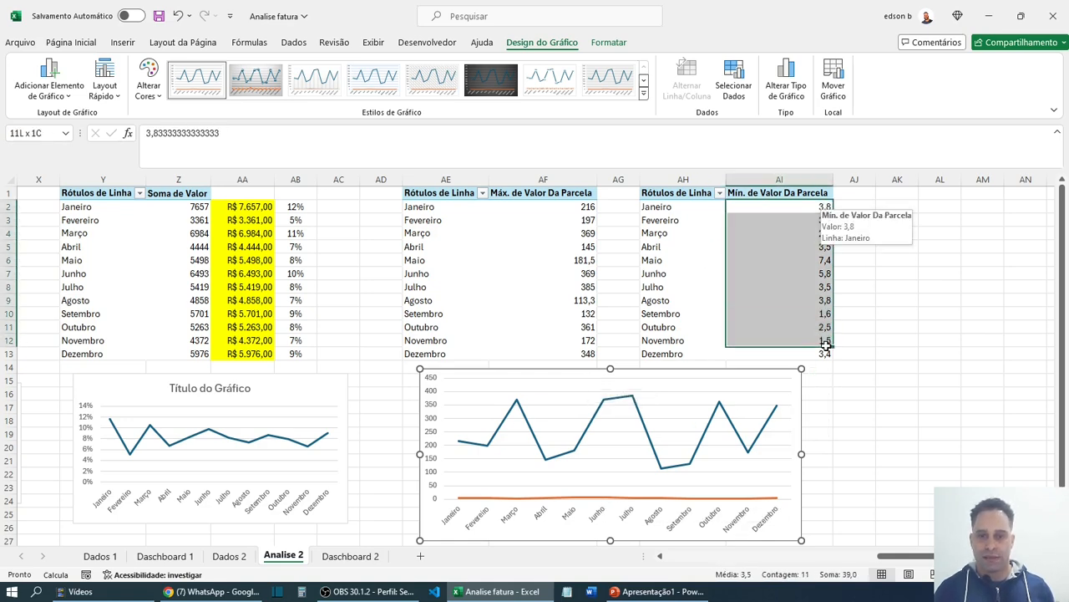
left_click(869, 343)
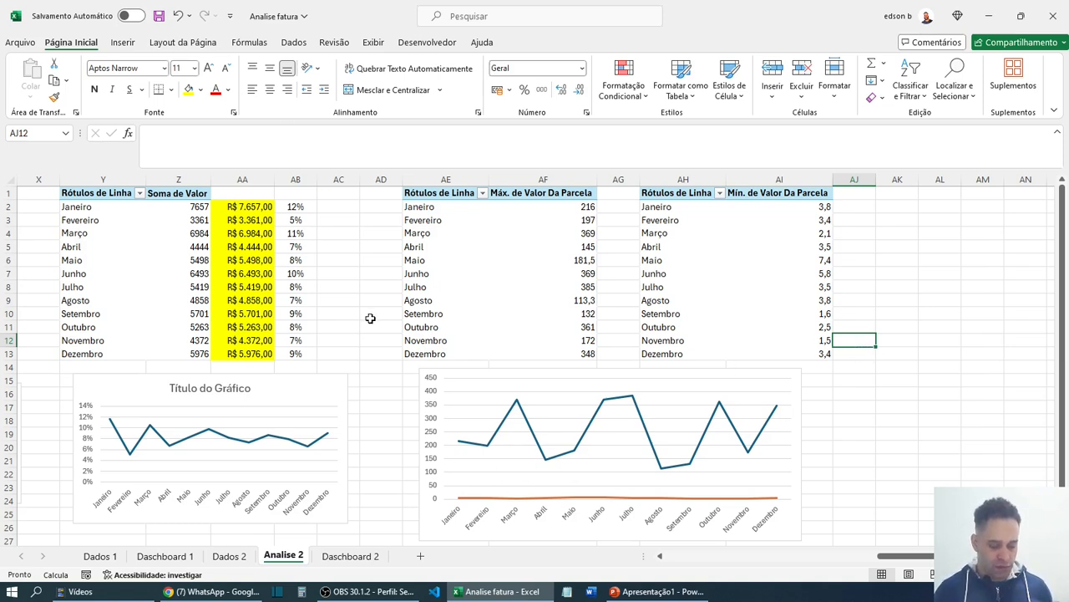
key("ctrl+s")
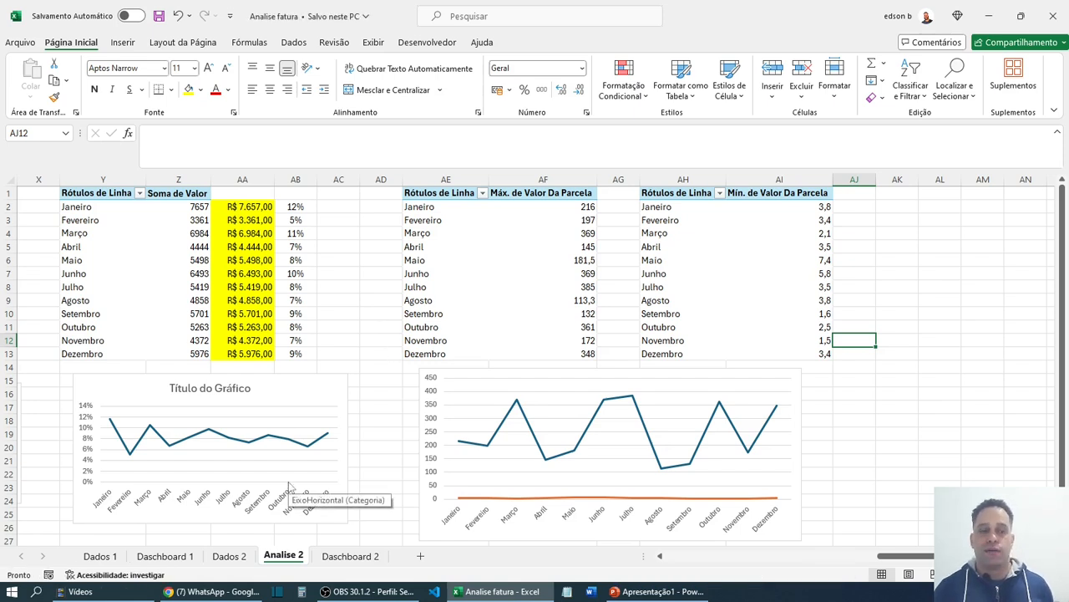
- Examine the empty text boxes on the two card images on the Daschboard 2 sheet
left_click(350, 555)
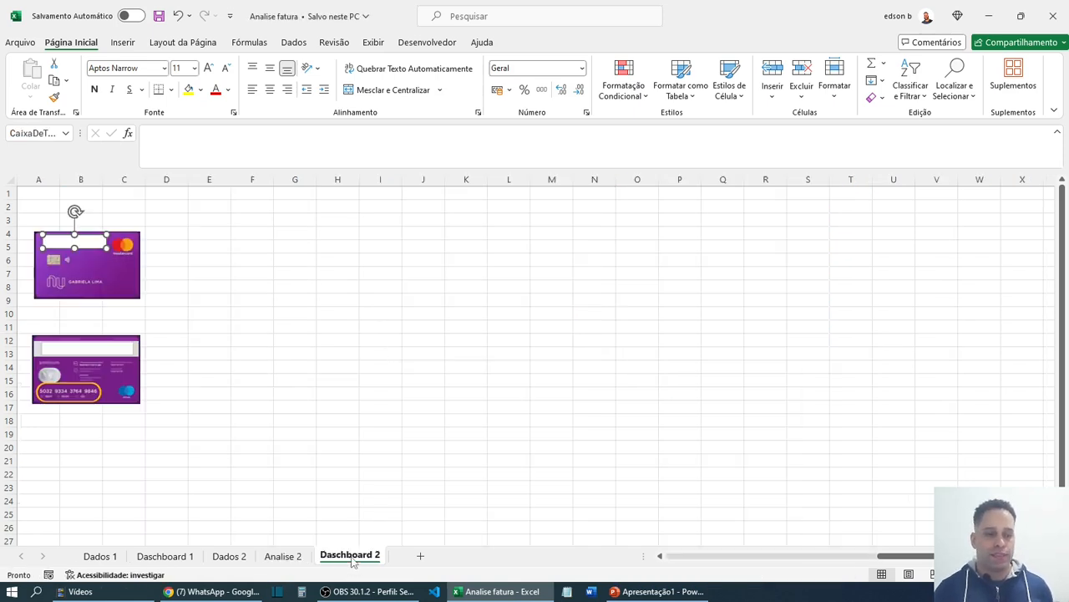
left_click(211, 265)
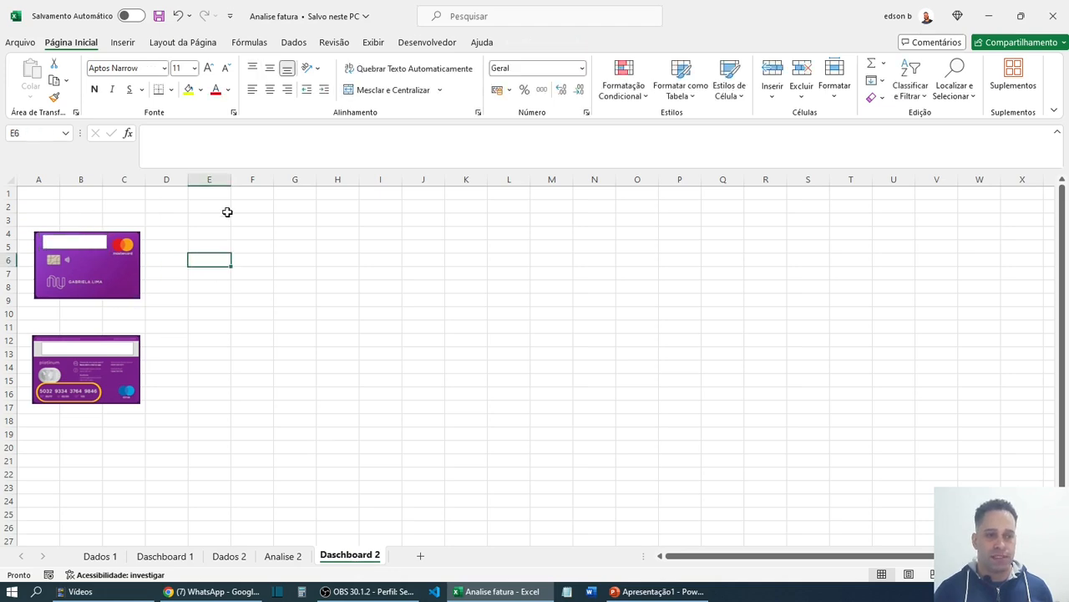
left_click(90, 246)
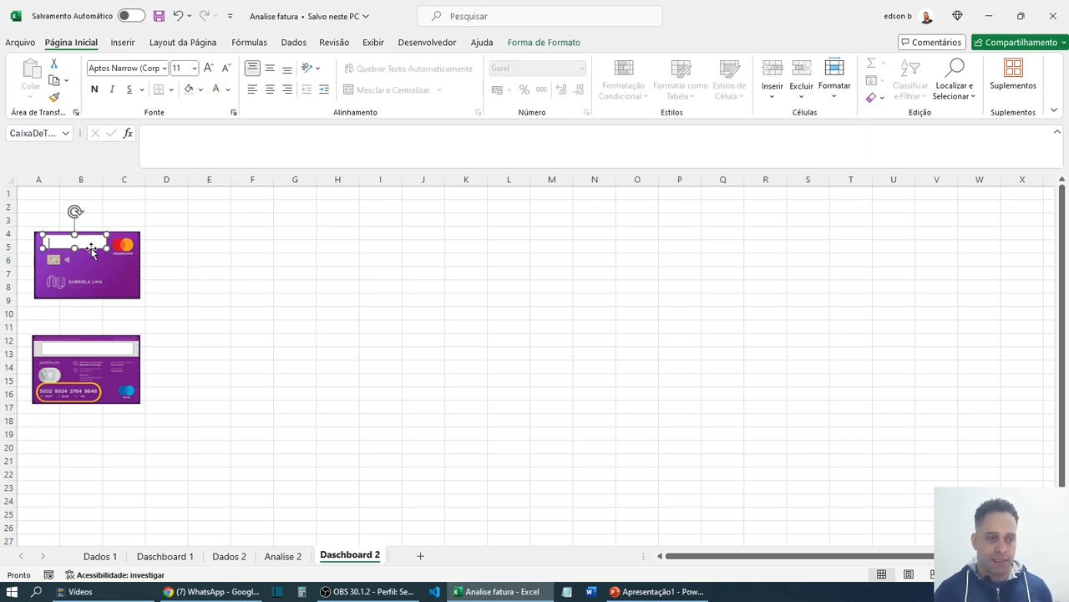
left_click(99, 348)
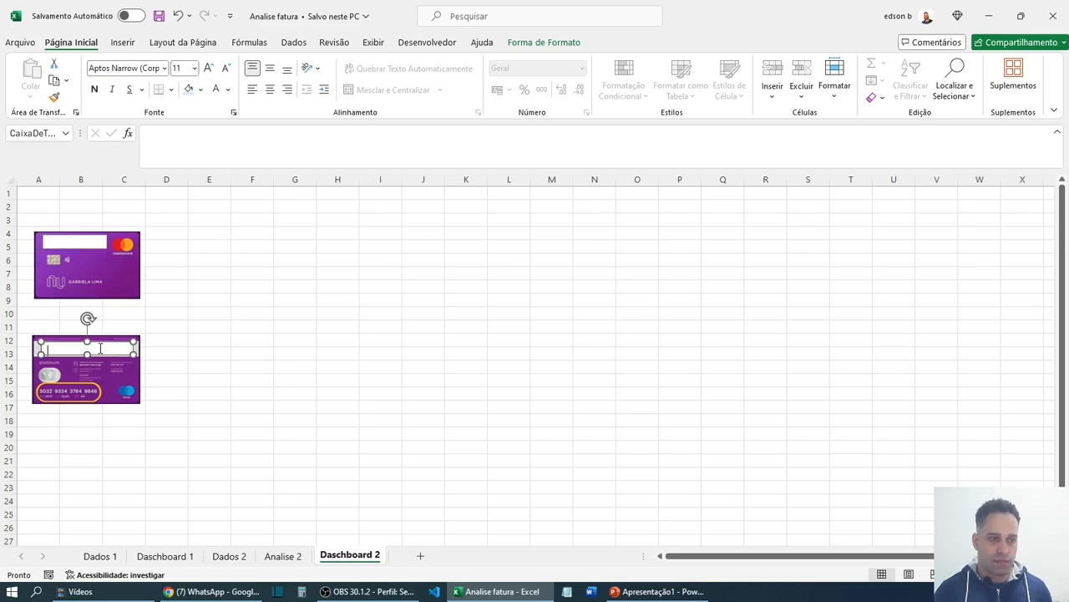
left_click(198, 338)
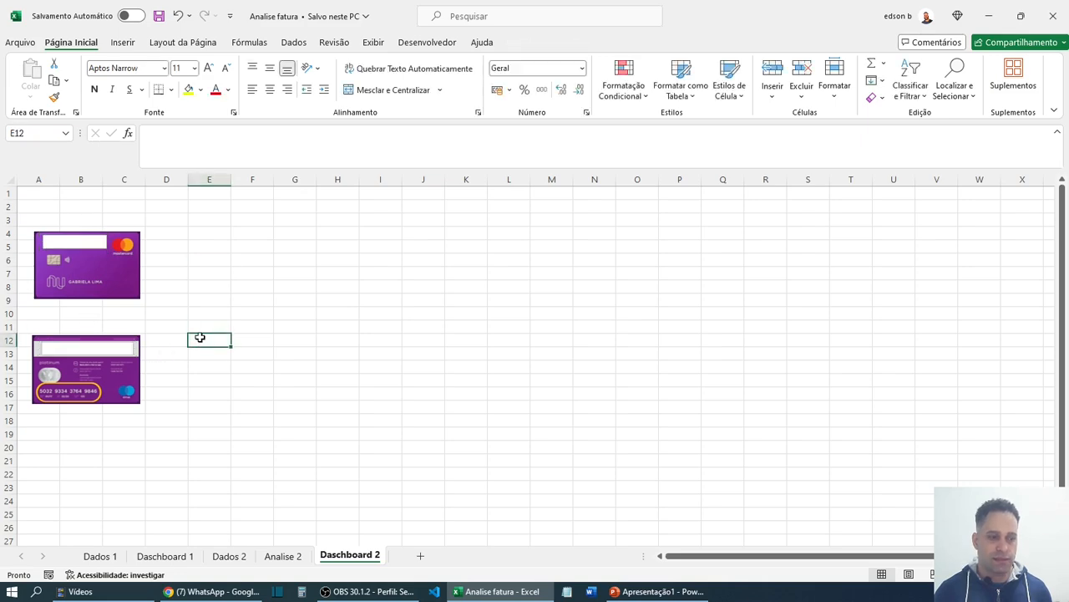
- Review the Valor Em aberto and Total De Gastos titles above the cards on Daschboard 1, and return to Analise 2
left_click(163, 557)
scroll(147, 407, "up", 1)
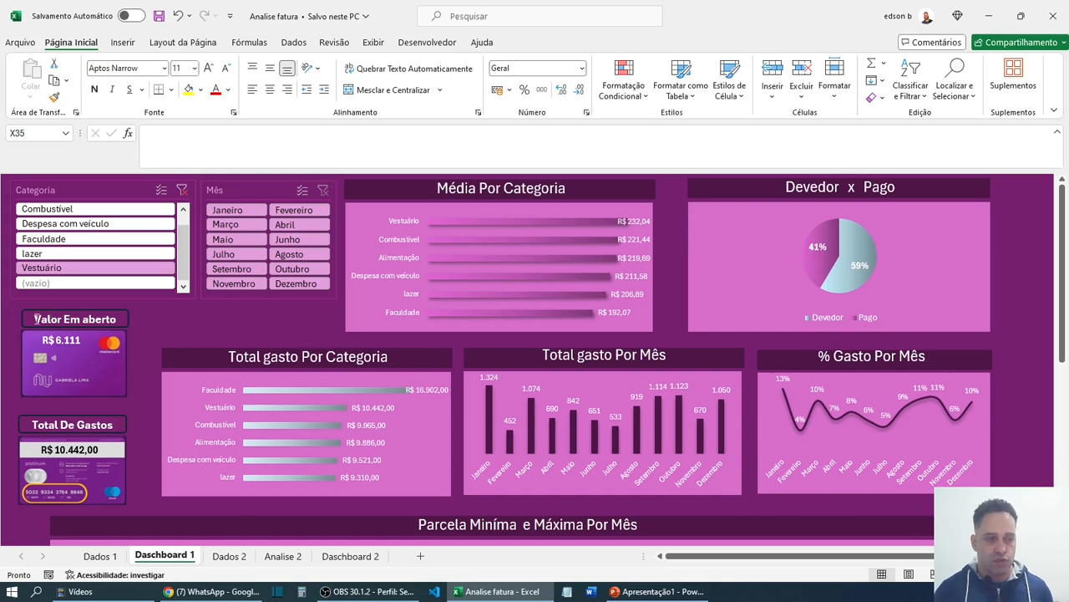
left_click_drag(37, 318, 121, 319)
scroll(60, 380, "down", 1)
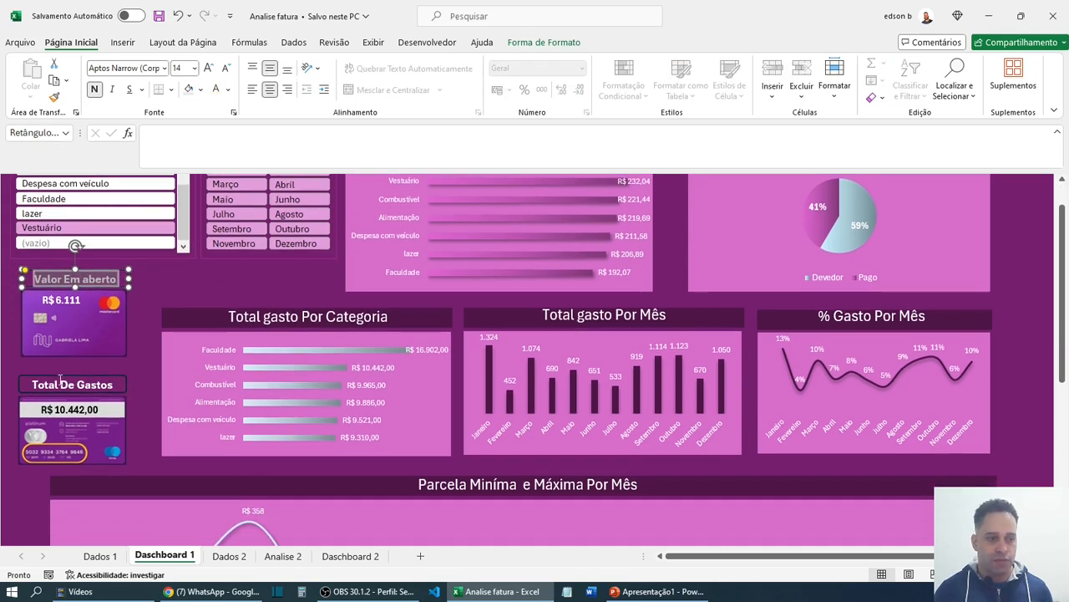
left_click_drag(33, 378, 117, 380)
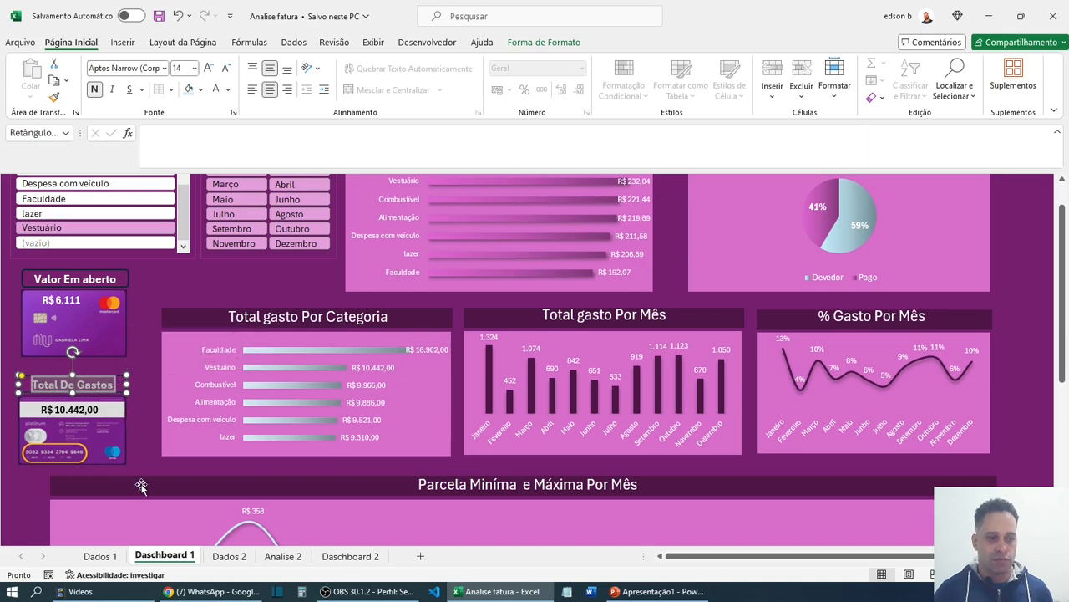
left_click(288, 558)
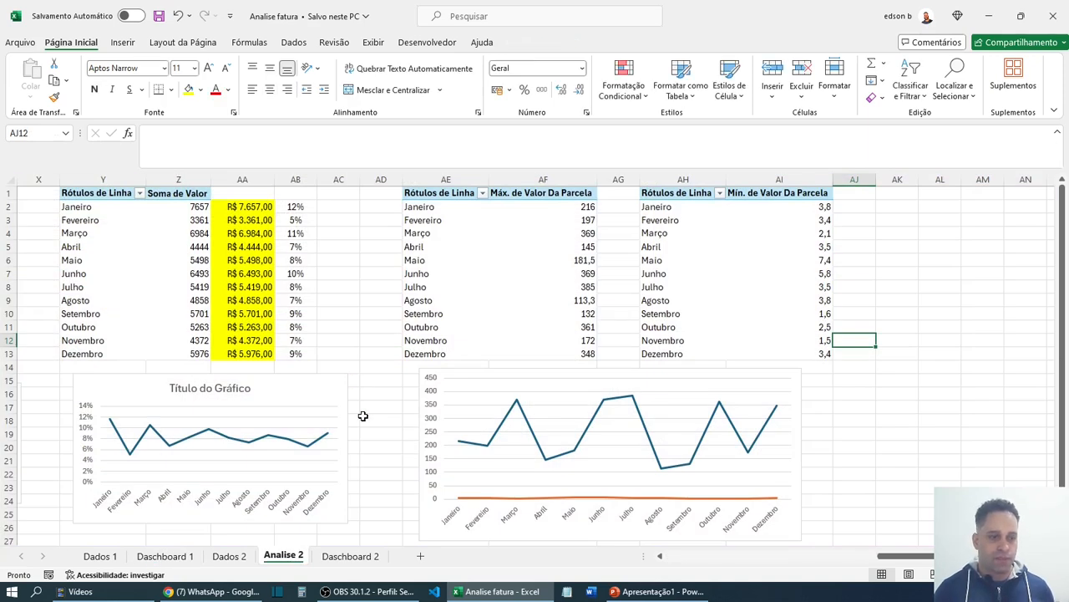
- On Daschboard 2, draw a rounded rectangle about 4.1 cm wide and 0.69 cm high just above the first card image
left_click(349, 556)
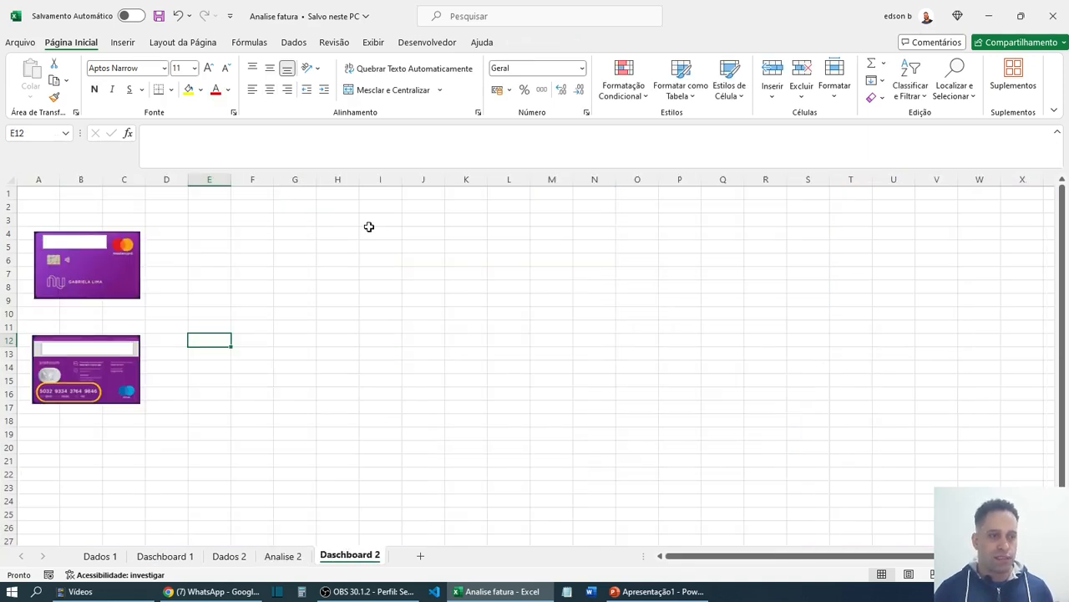
left_click(122, 43)
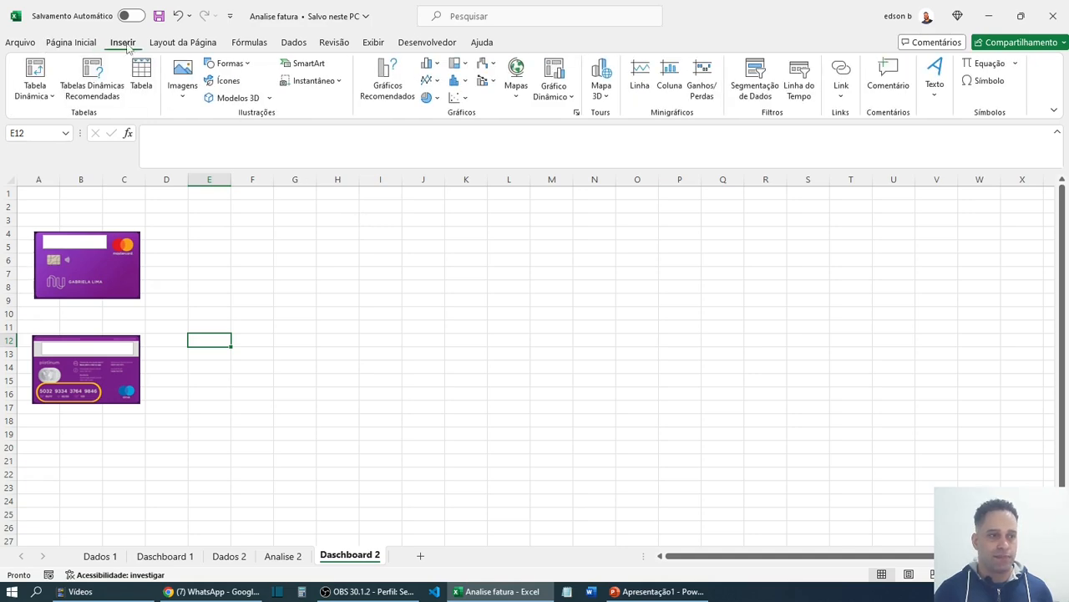
left_click(237, 66)
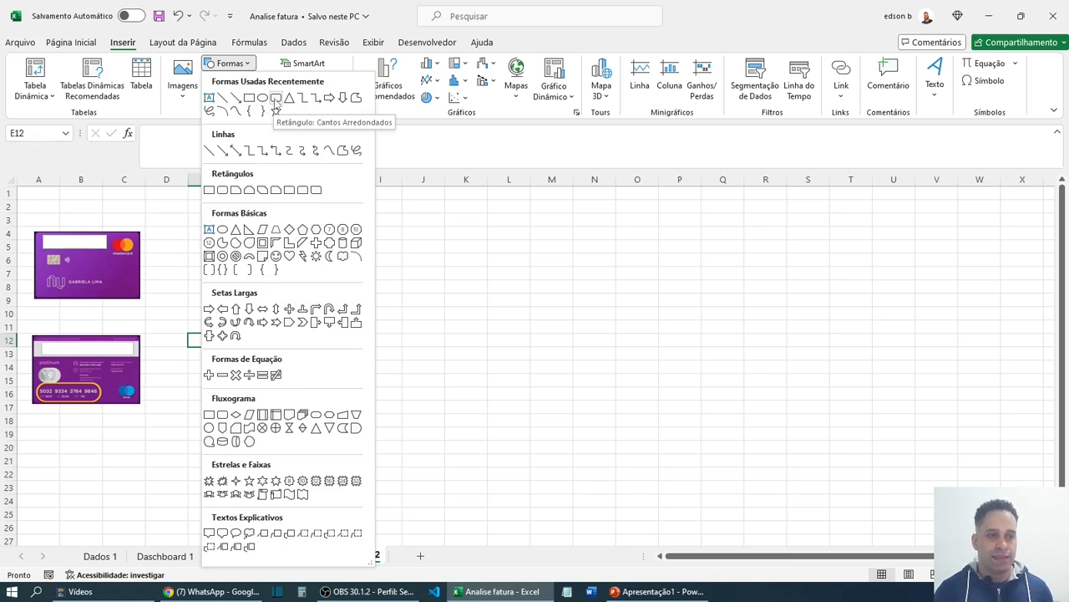
left_click(276, 99)
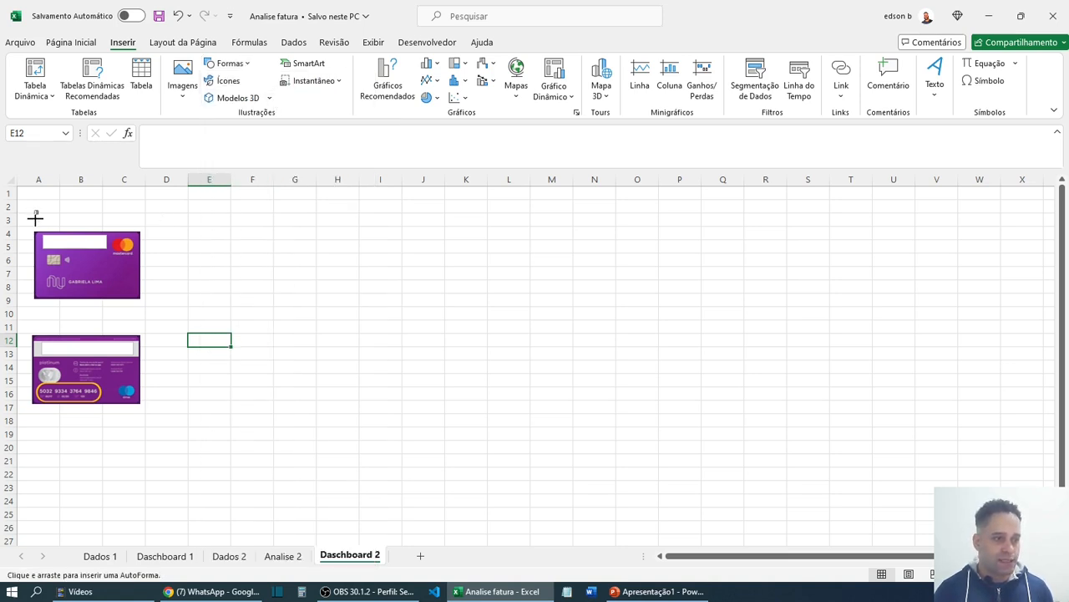
left_click_drag(35, 211, 140, 227)
- Fill the rounded rectangle with the darkest shade of Ameixa escuro, Ênfase 5, comparing it with the card titles on Daschboard 1
left_click(164, 556)
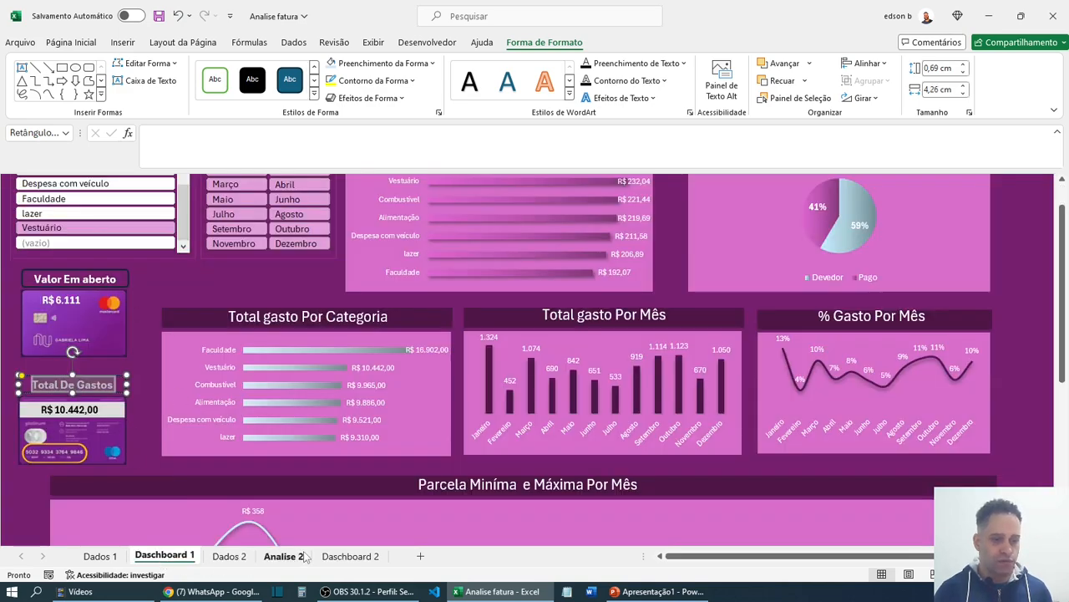
left_click(350, 556)
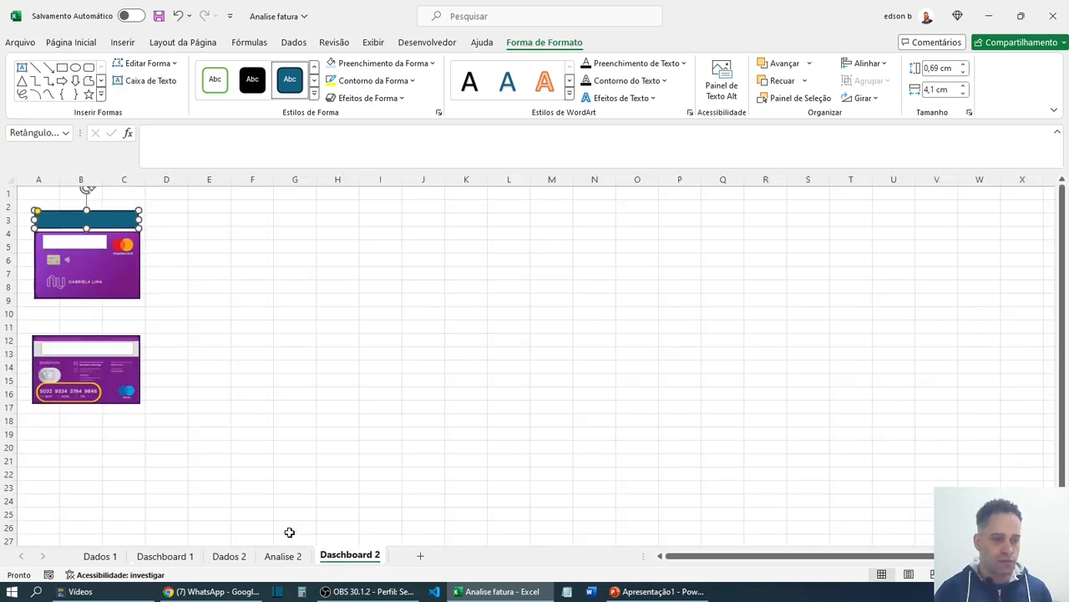
left_click(84, 44)
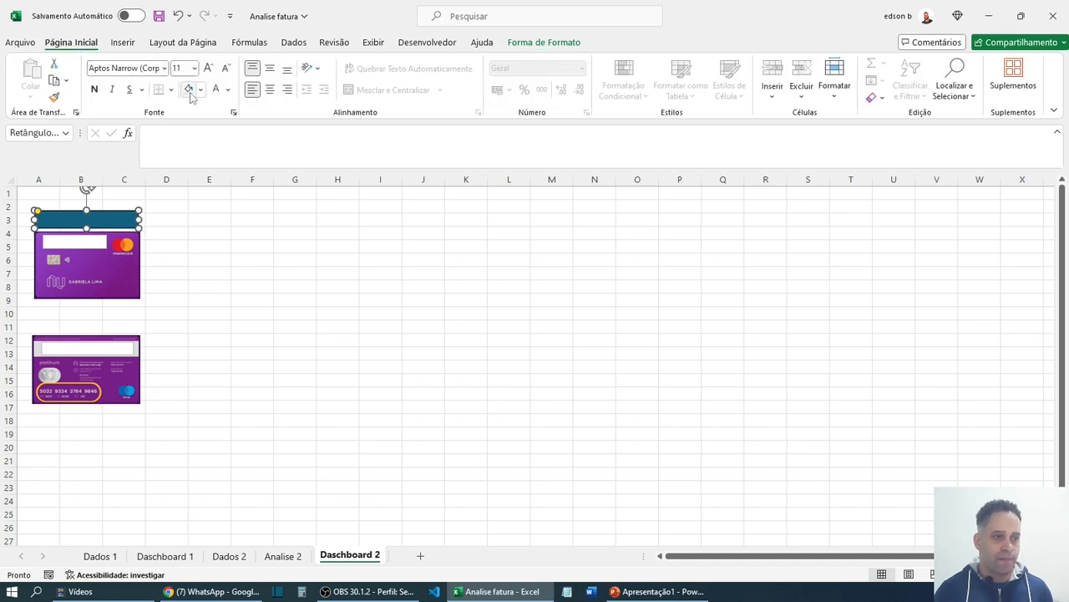
left_click(200, 90)
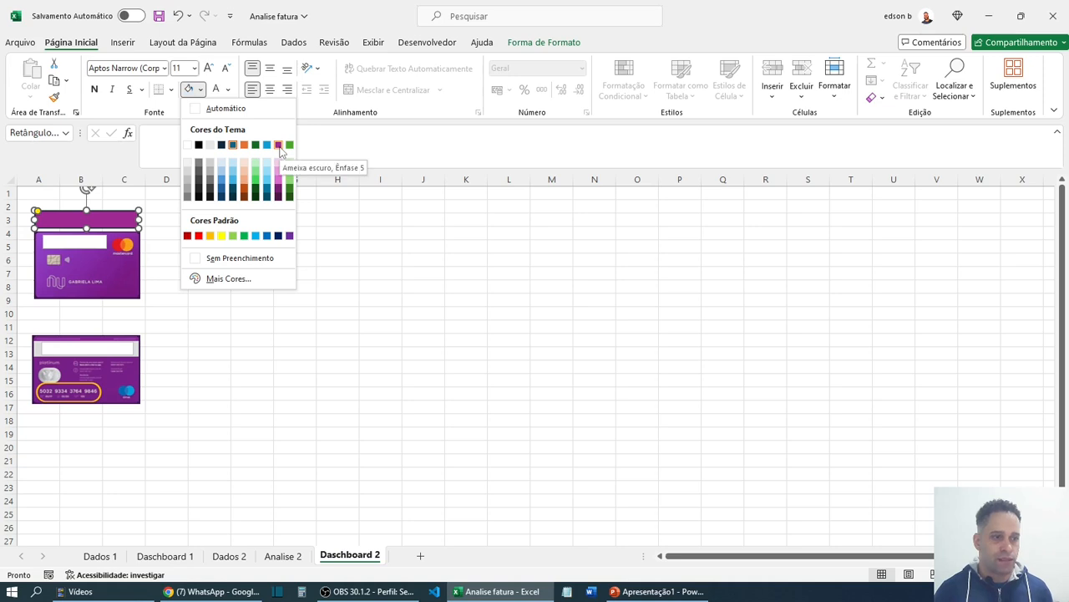
left_click(279, 197)
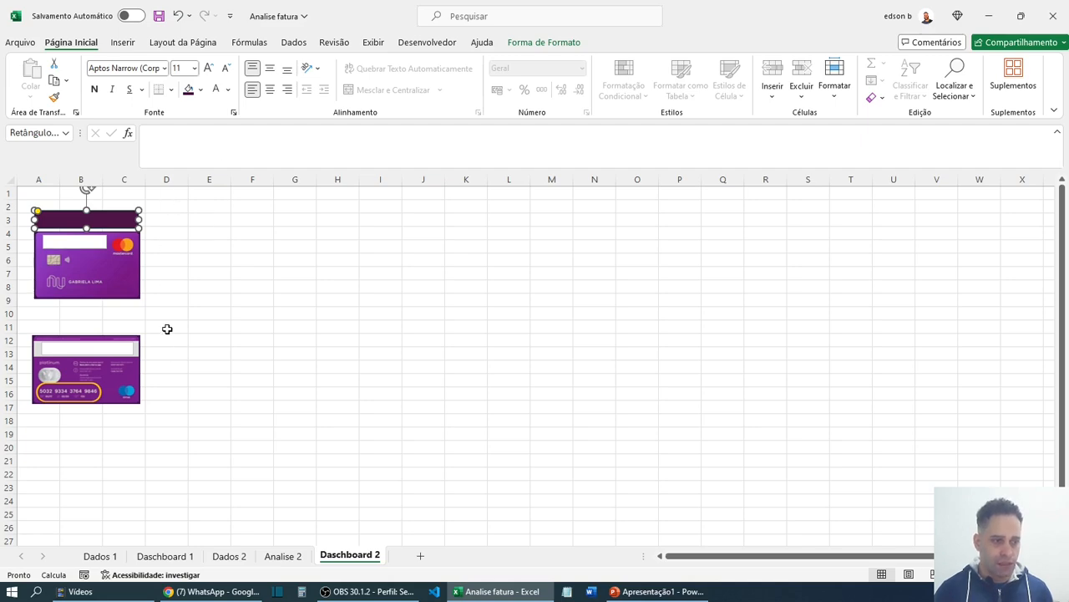
left_click(166, 556)
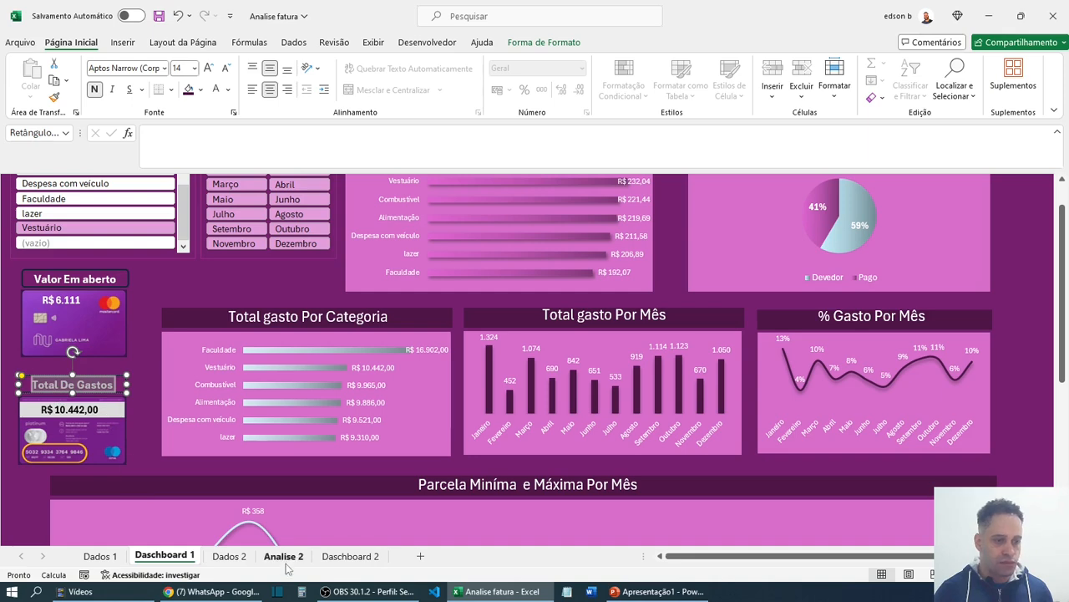
- On Daschboard 2, enter the title Valor em Aberto in the rounded rectangle above the first card and centre it vertically
left_click(350, 556)
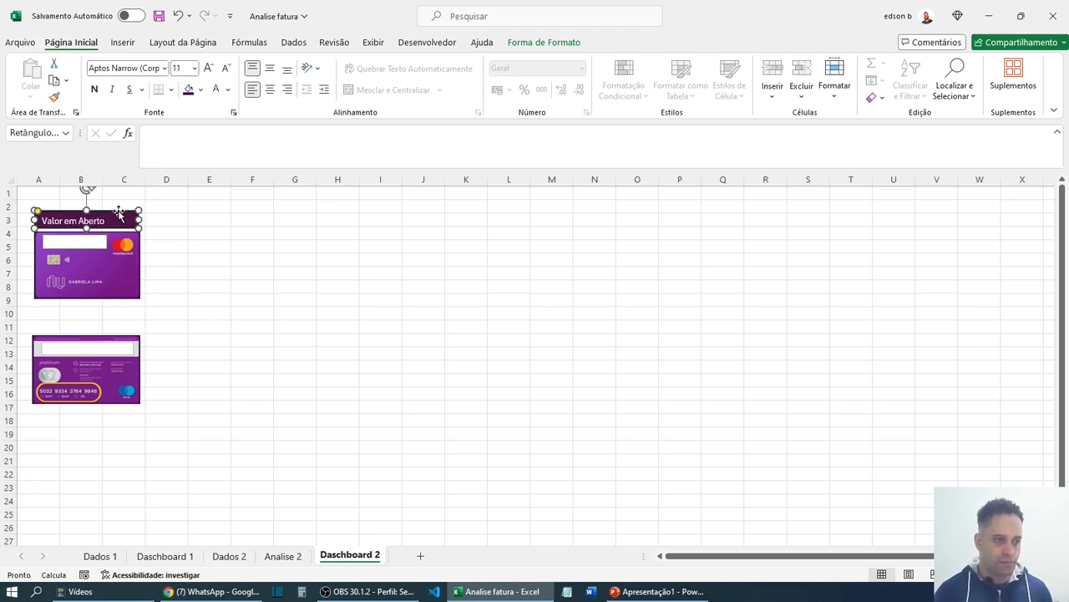
left_click(269, 69)
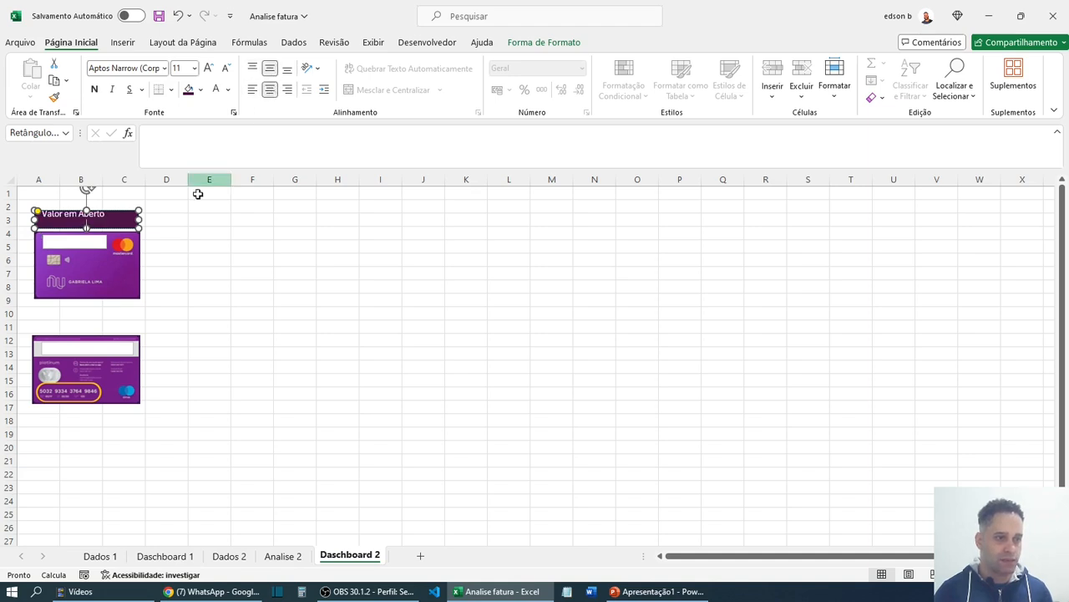
left_click(168, 257)
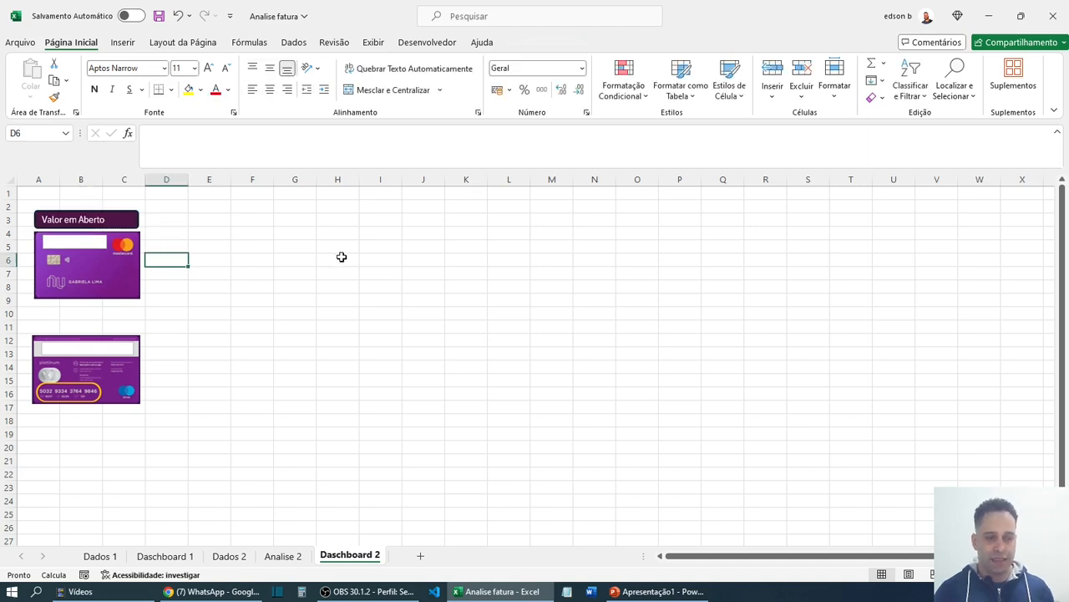
- Centre the Valor em Aberto title horizontally, make it bold and set its font size to 14
left_click(119, 212)
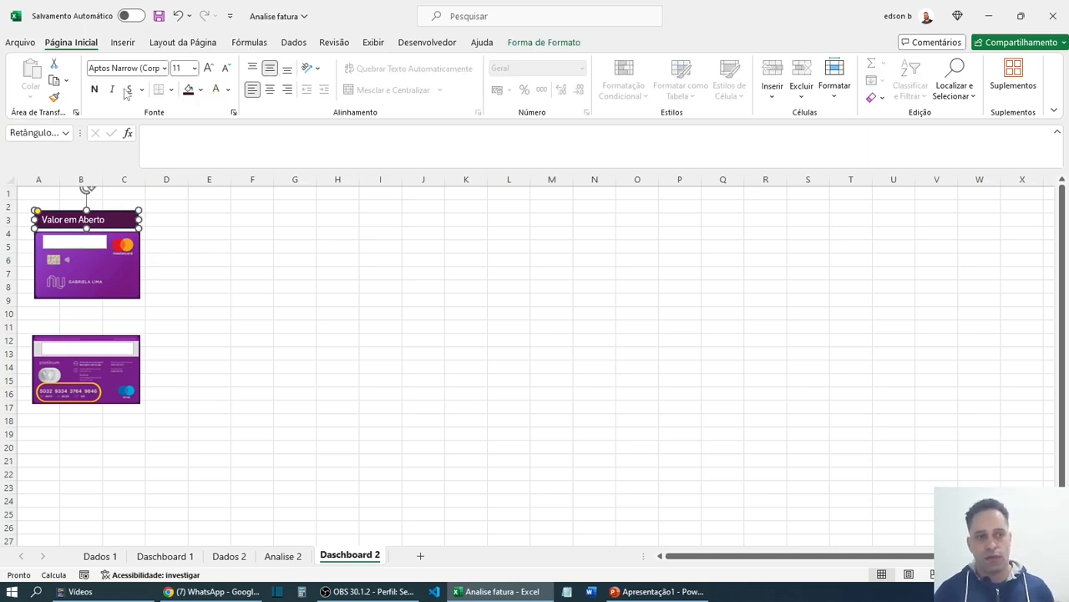
left_click(270, 90)
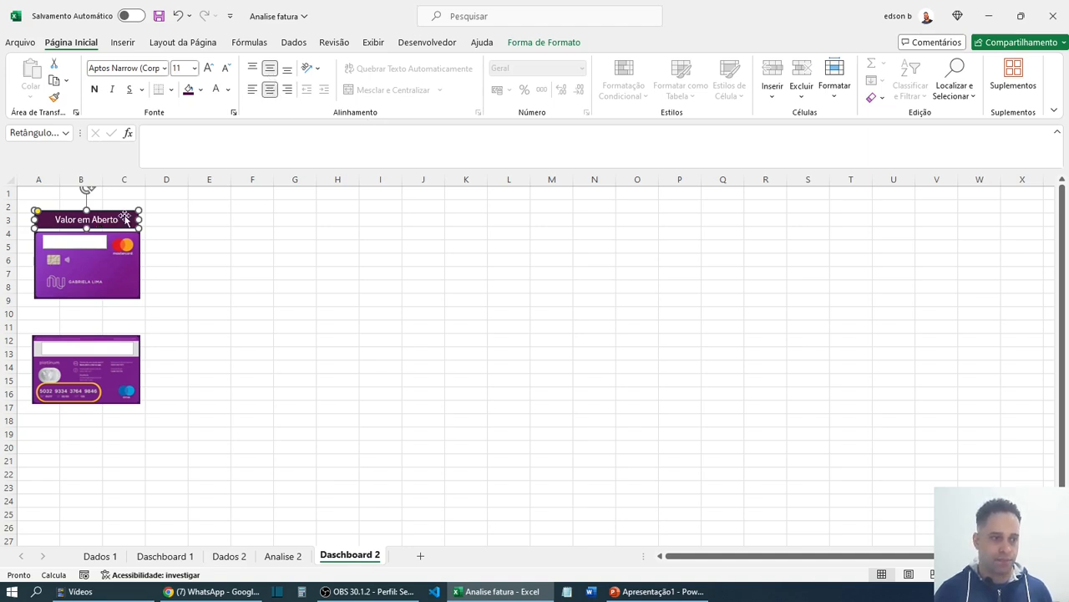
left_click(94, 90)
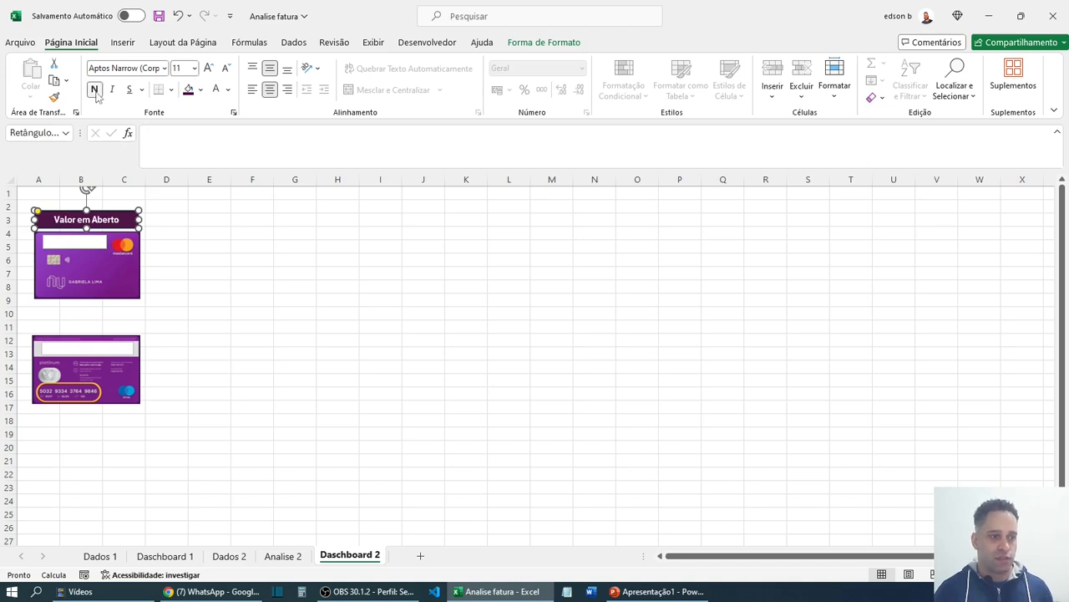
left_click(211, 68)
left_click(211, 69)
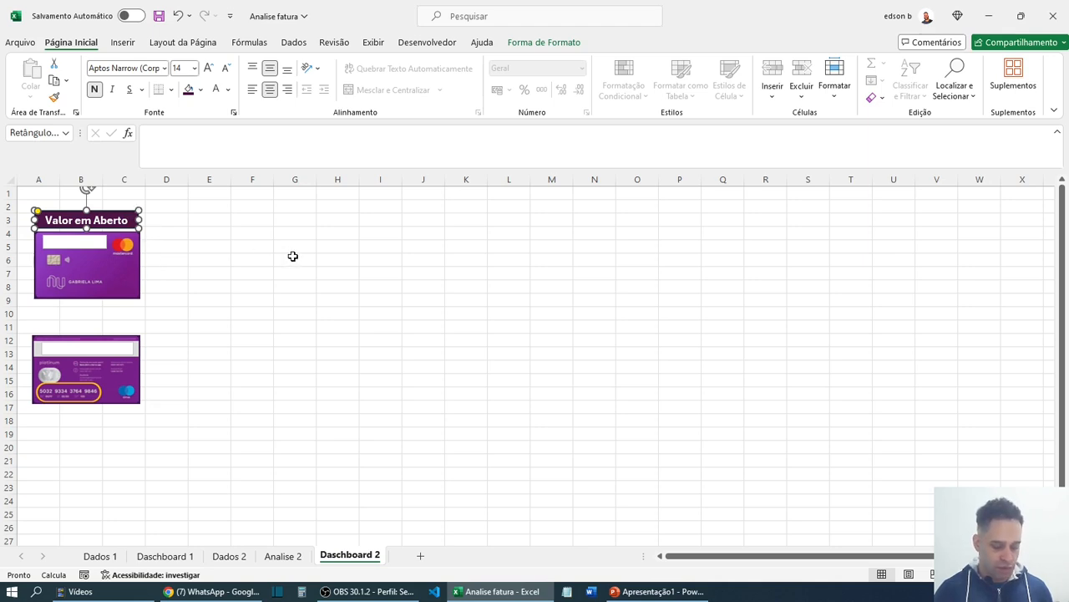
- Duplicate the Valor em Aberto title, place the copy just above the second card image, and check the matching title on Daschboard 1
key("ctrl+c")
key("ctrl+v")
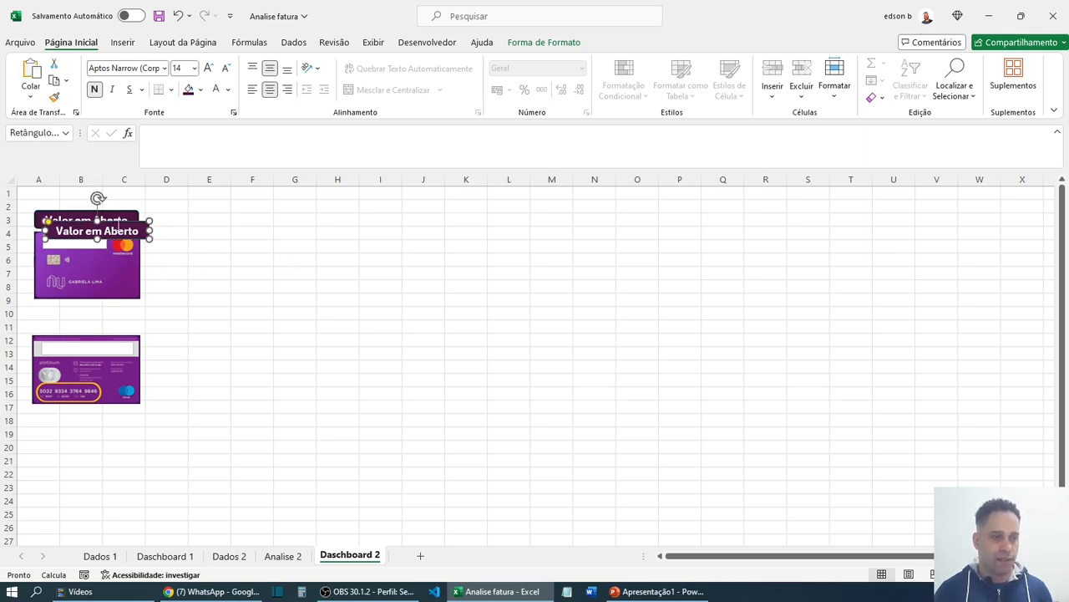
left_click_drag(118, 225, 107, 314)
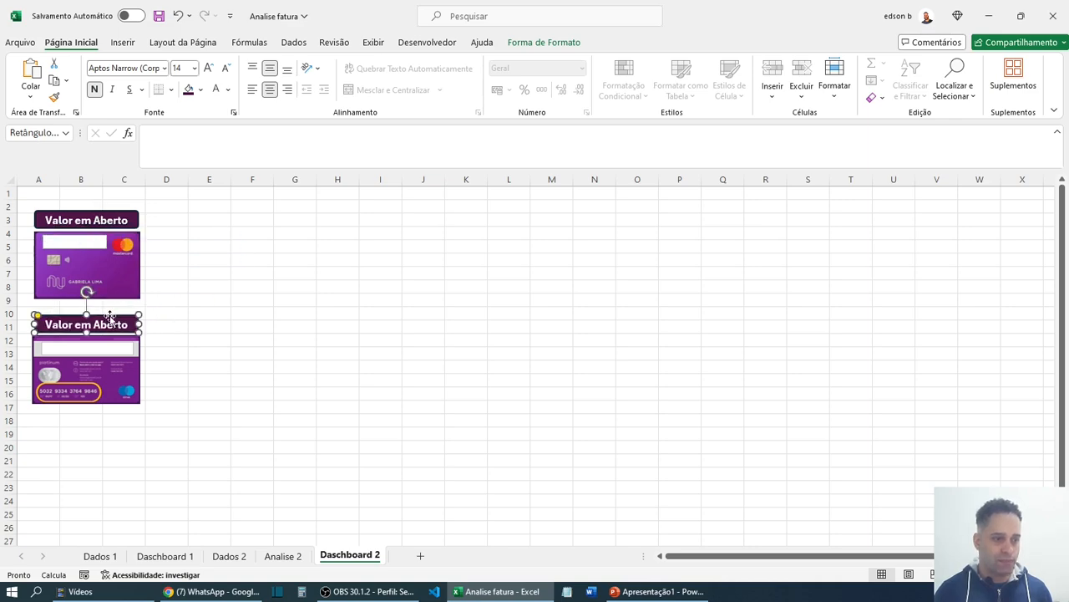
left_click(159, 556)
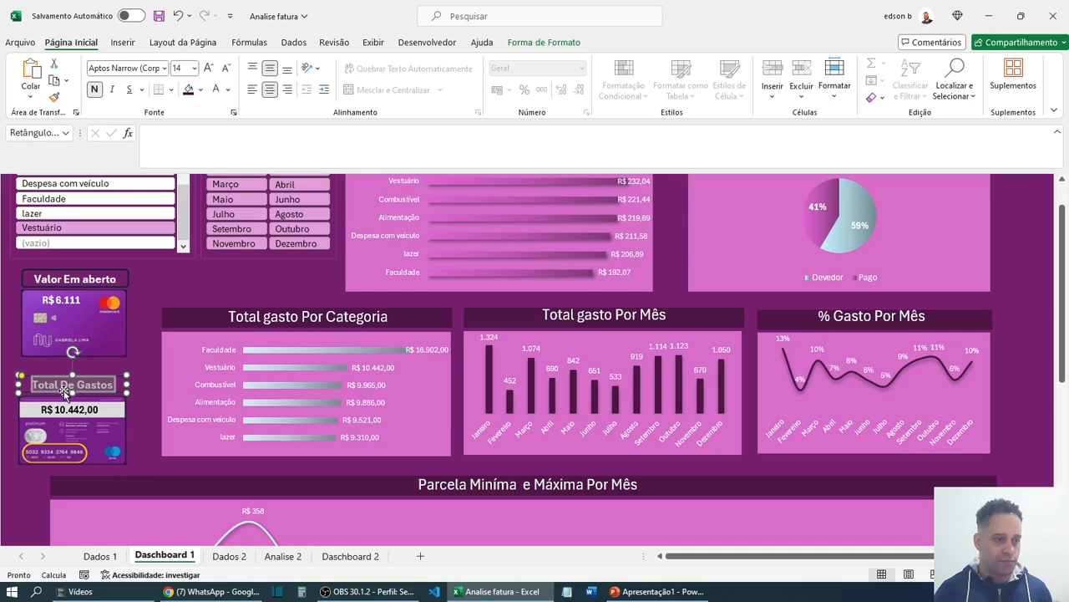
left_click(330, 562)
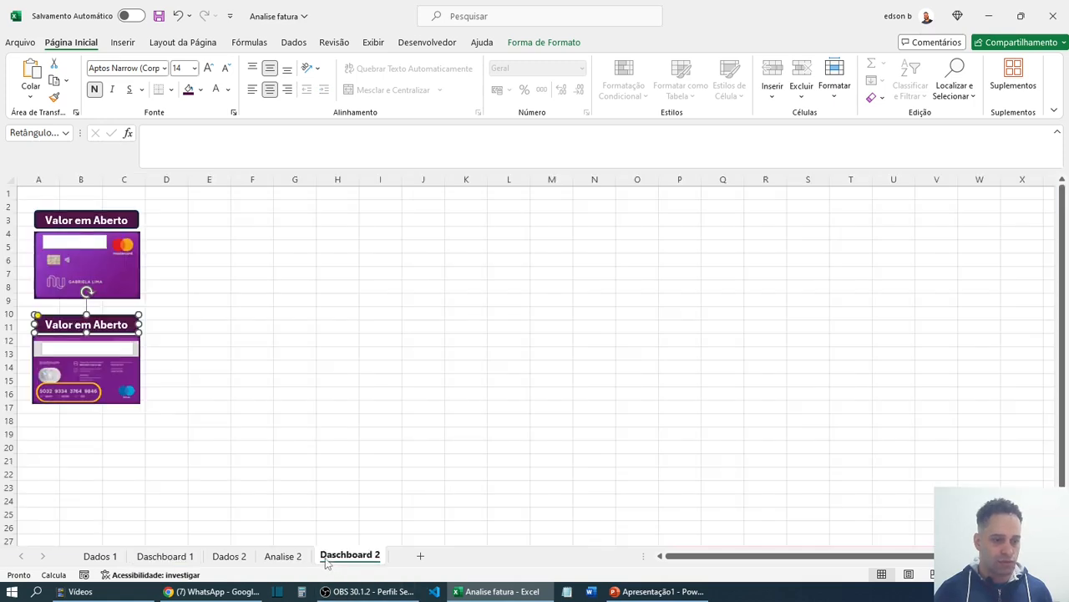
double_click(101, 324)
double_click(101, 325)
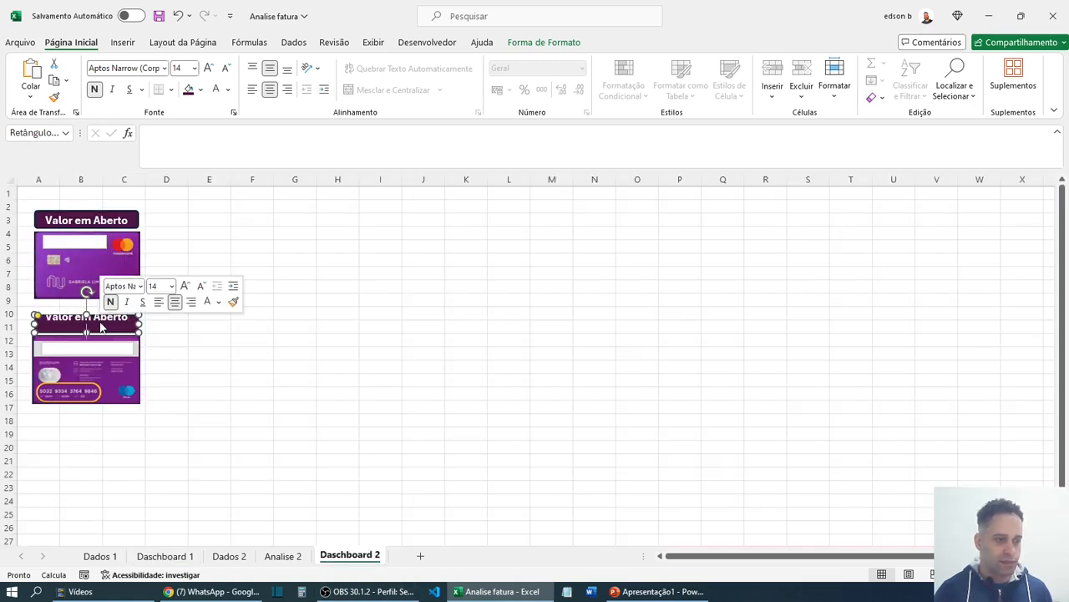
left_click(101, 325)
double_click(100, 319)
left_click(99, 316)
triple_click(98, 324)
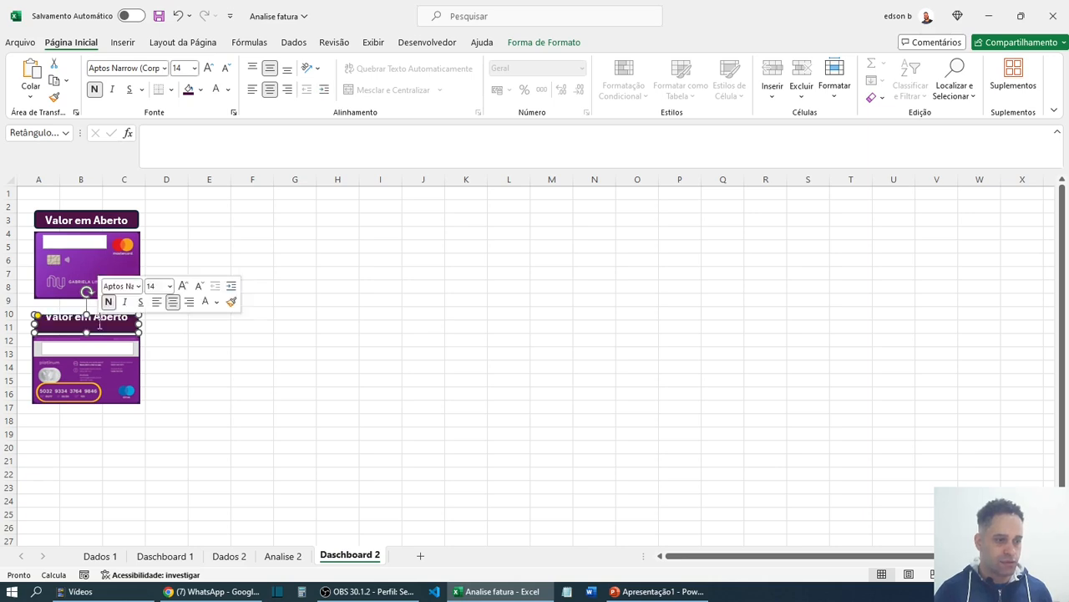
key("Delete")
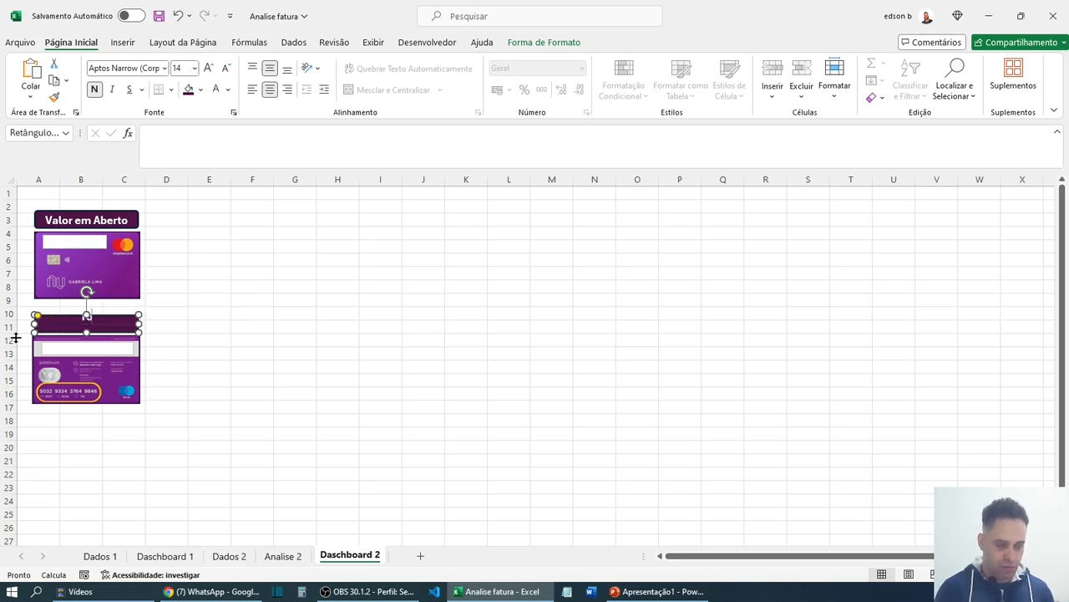
type("Total de ")
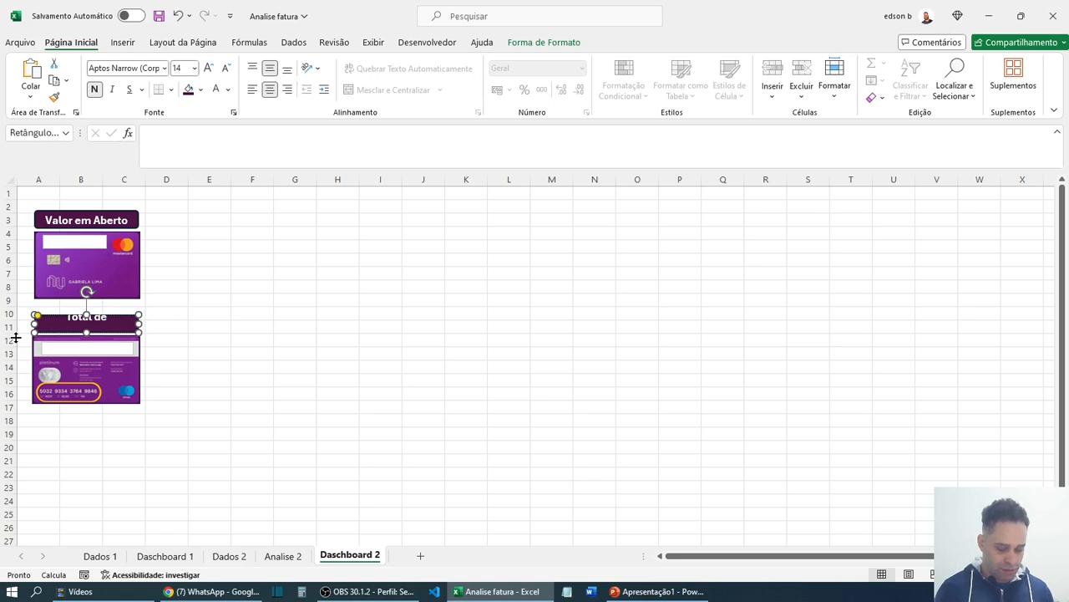
type("Gastos")
key("Return")
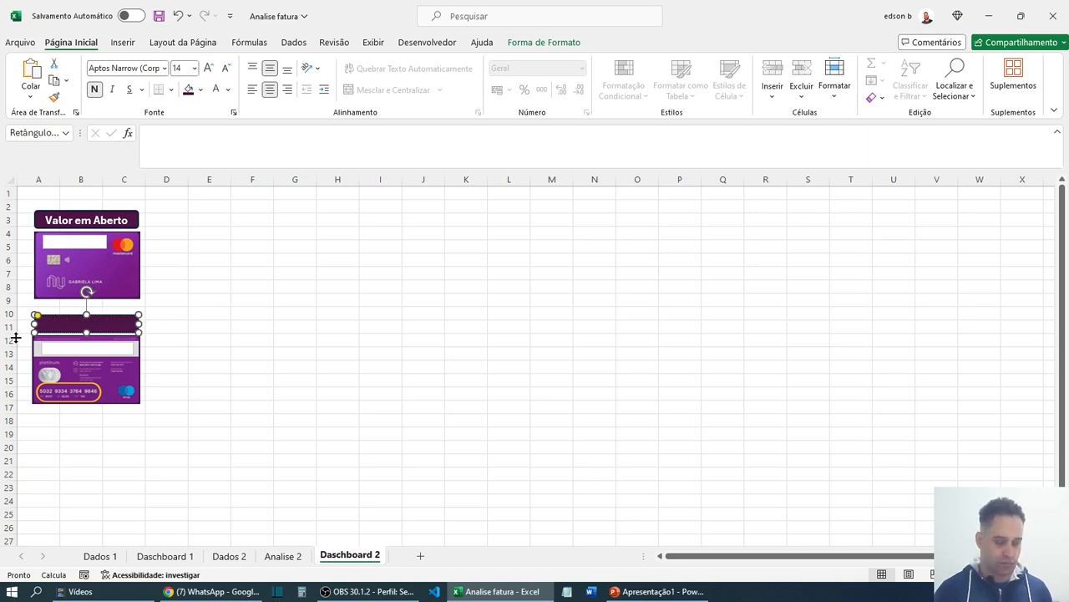
key("ctrl+z")
key("ctrl+z")
key("ctrl+z")
left_click(209, 370)
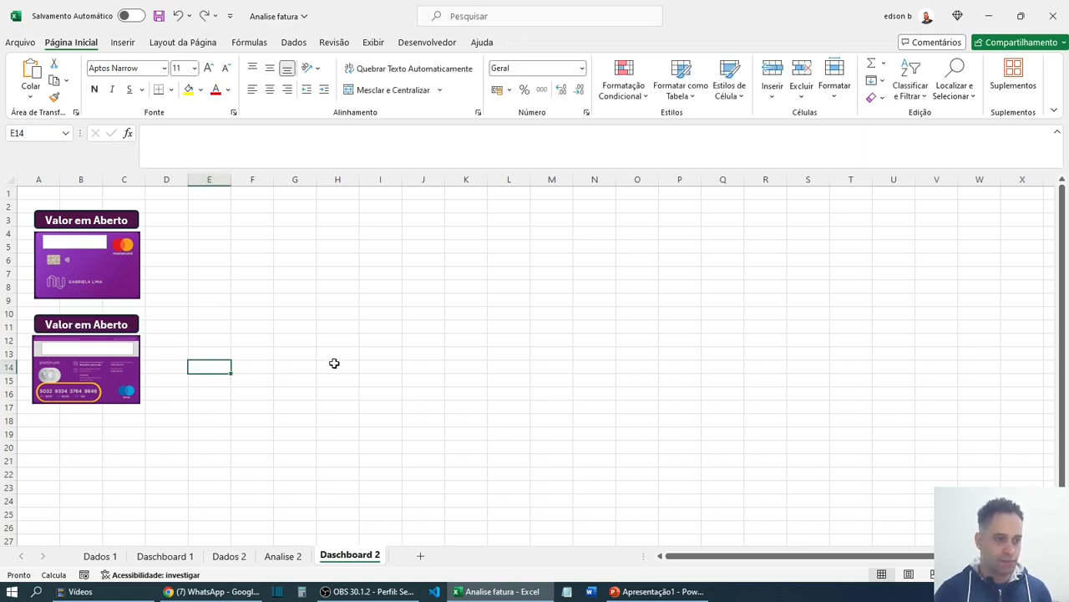
- Replace the text of the title above the second card with Total De Gastos
double_click(109, 324)
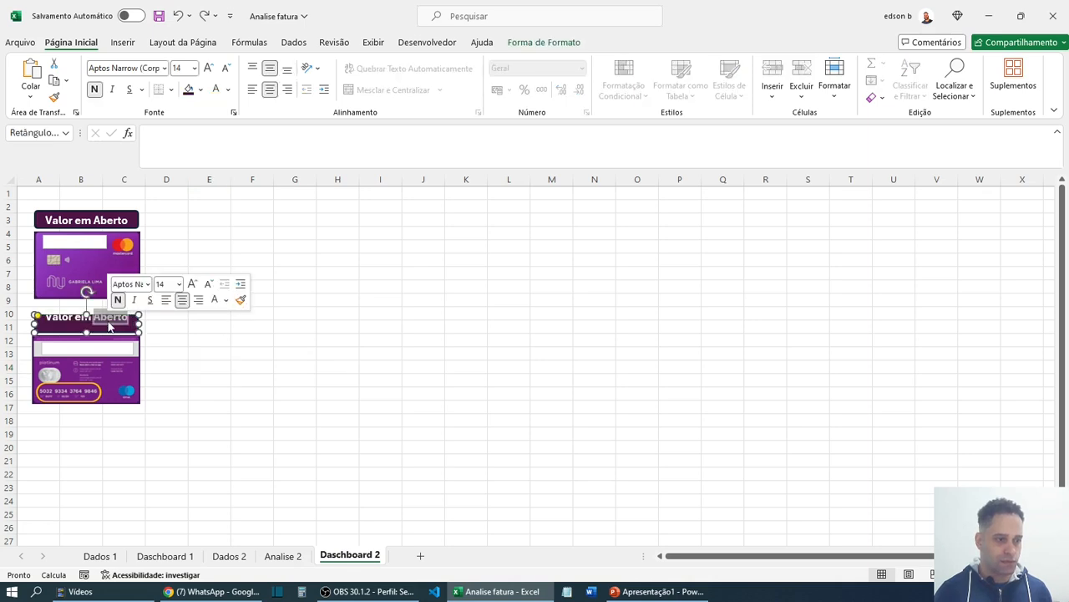
triple_click(108, 326)
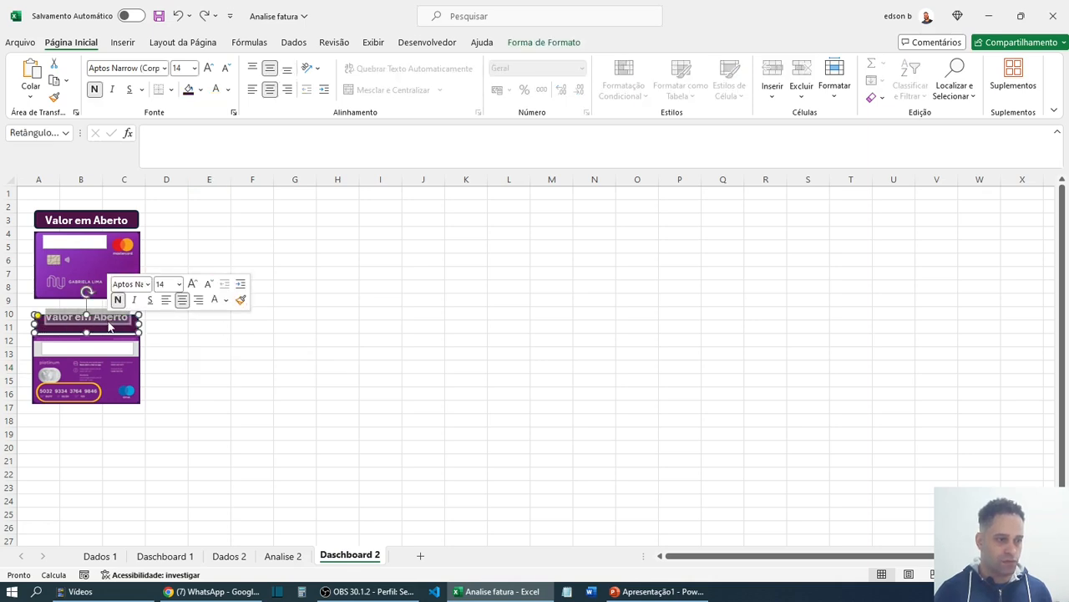
key("BackSpace")
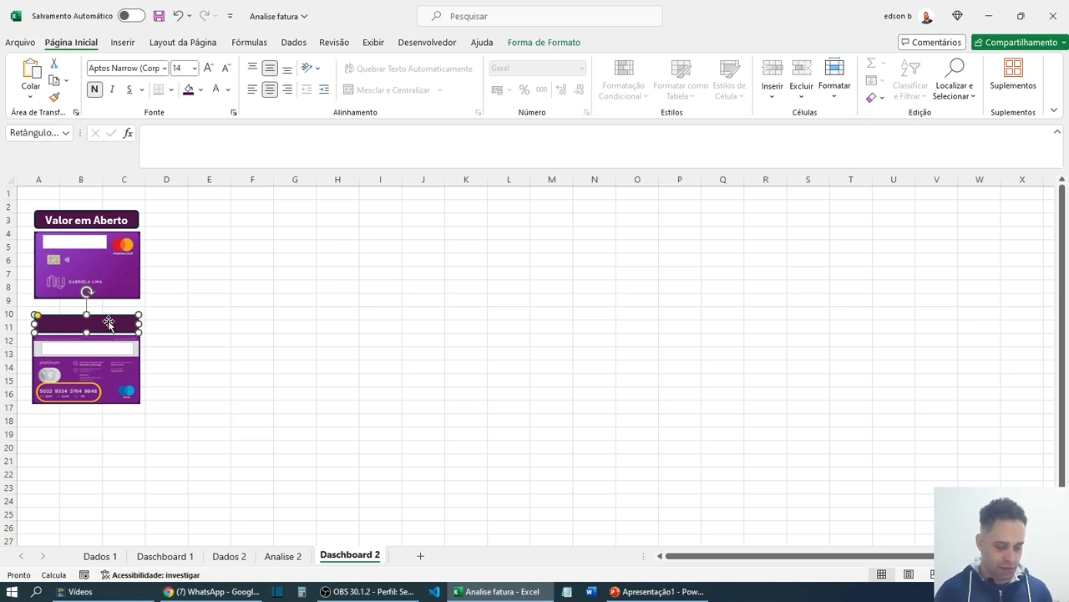
type("Tota")
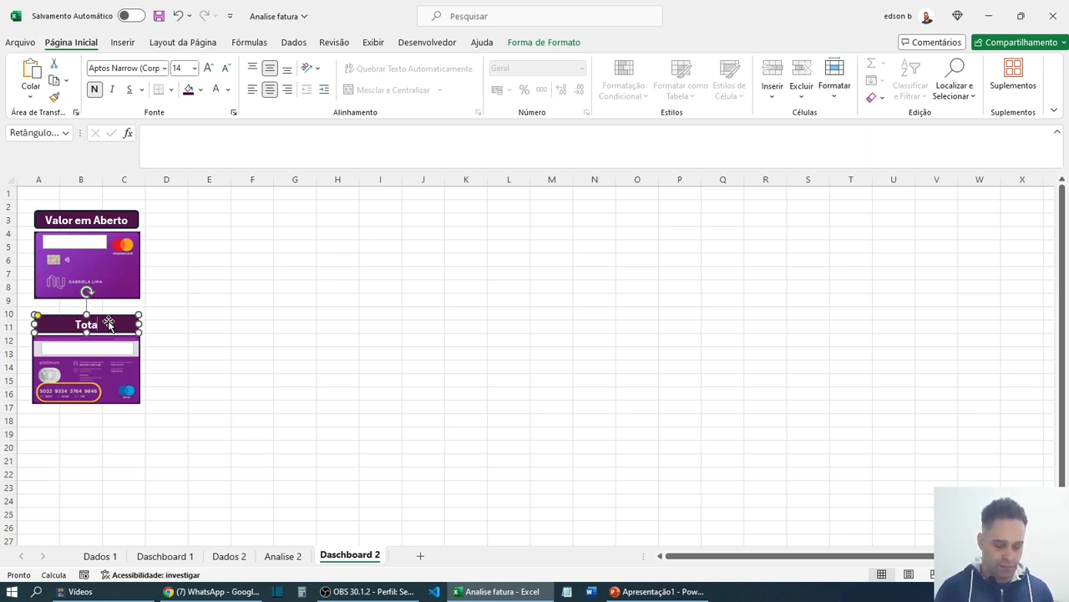
type("l De Gastos")
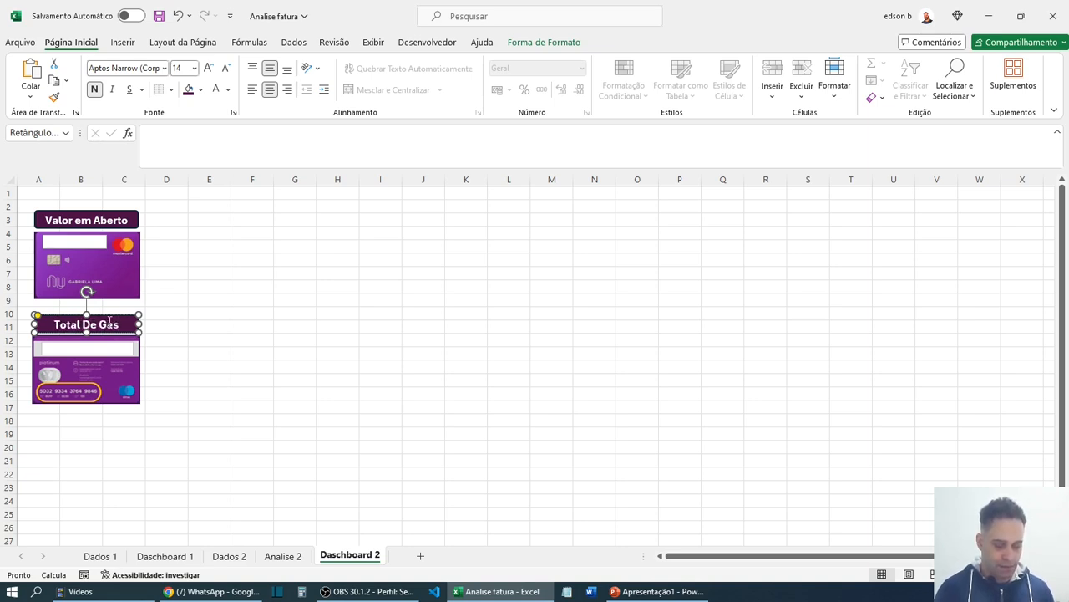
left_click(244, 351)
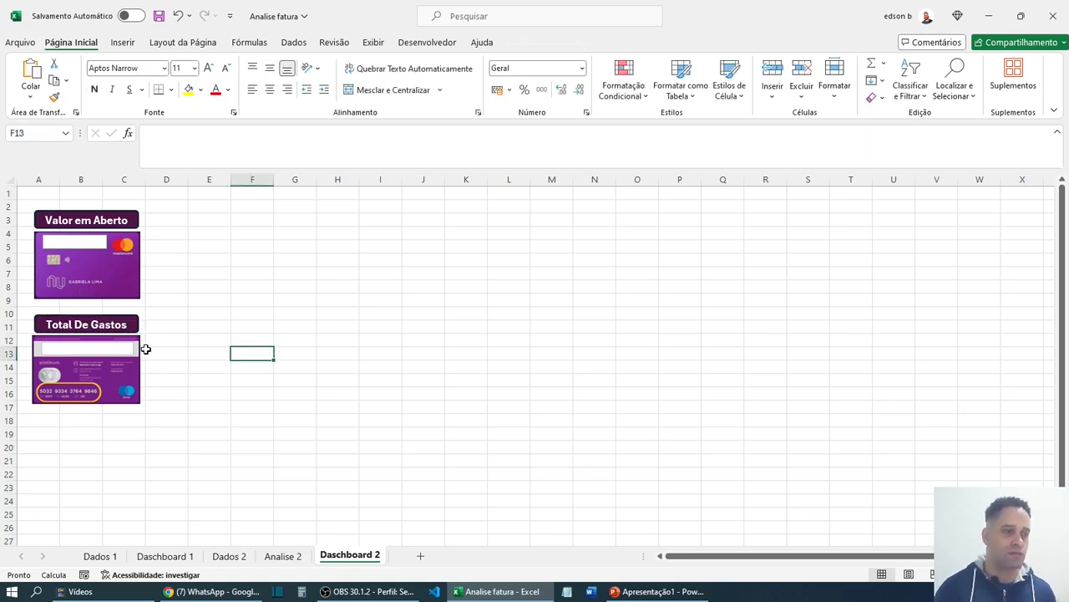
- Remove the fill and outline of the empty text box on the first card image
left_click(81, 240)
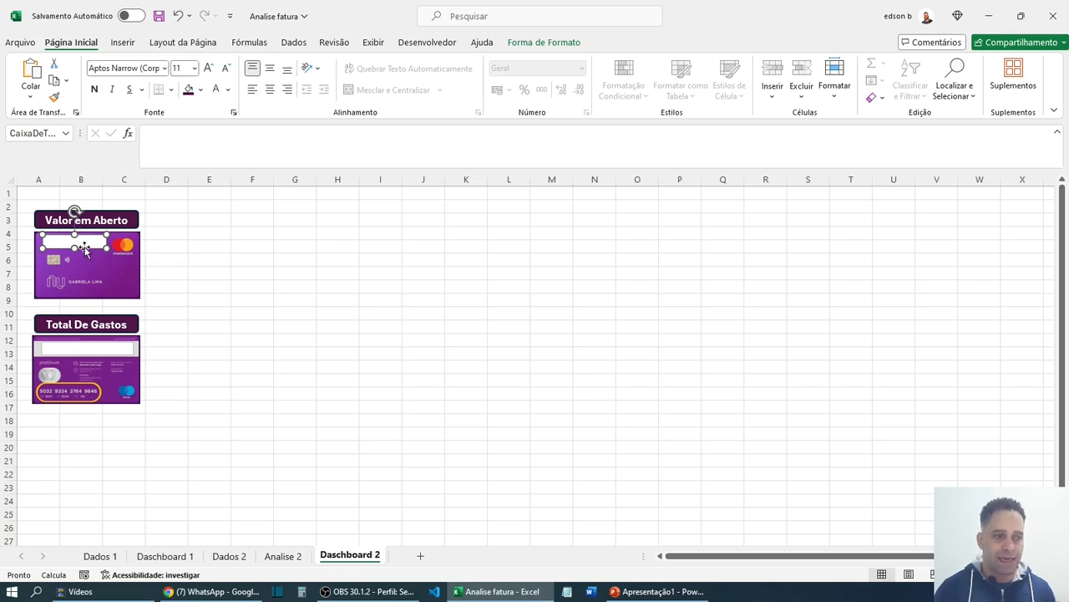
left_click(524, 43)
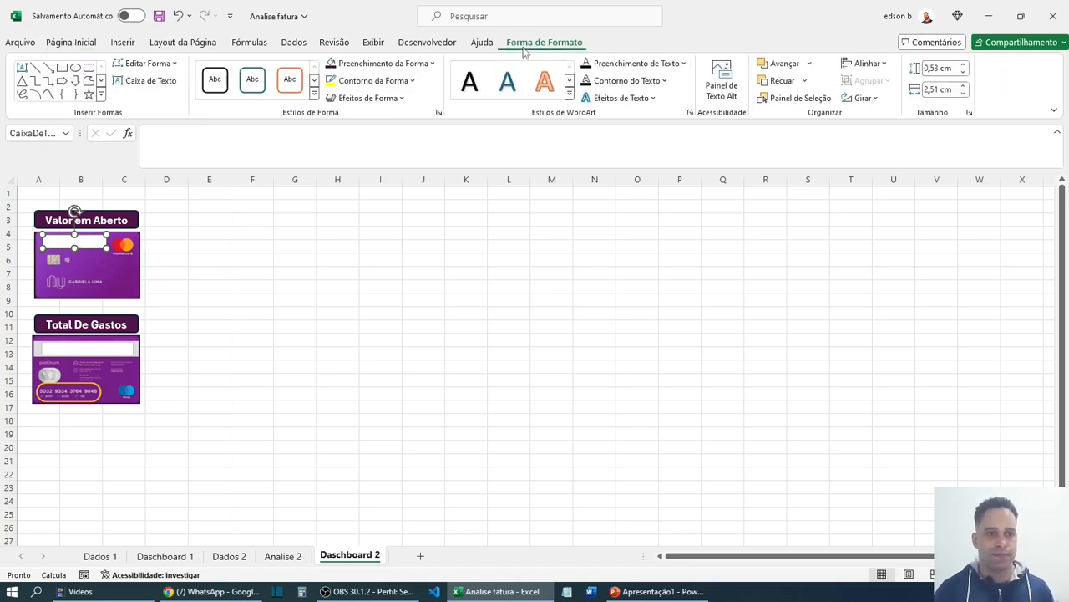
left_click(432, 63)
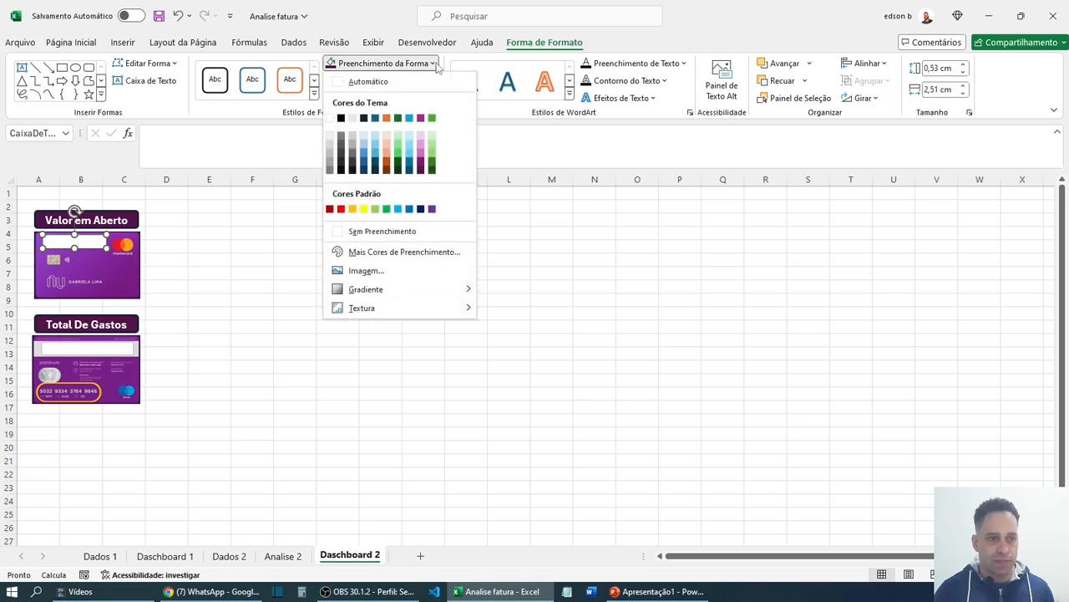
left_click(366, 234)
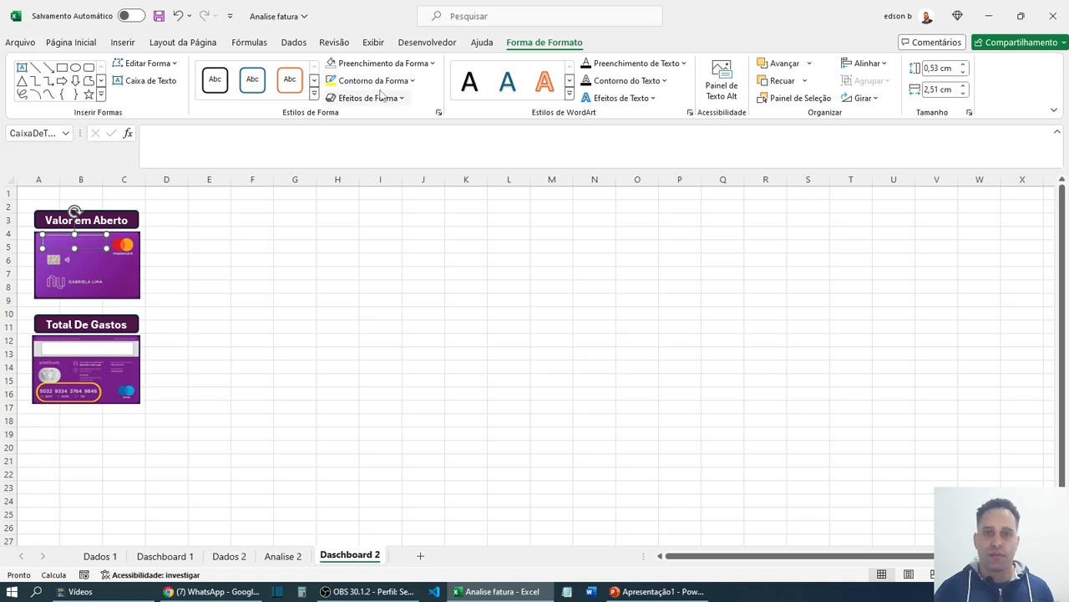
left_click(411, 81)
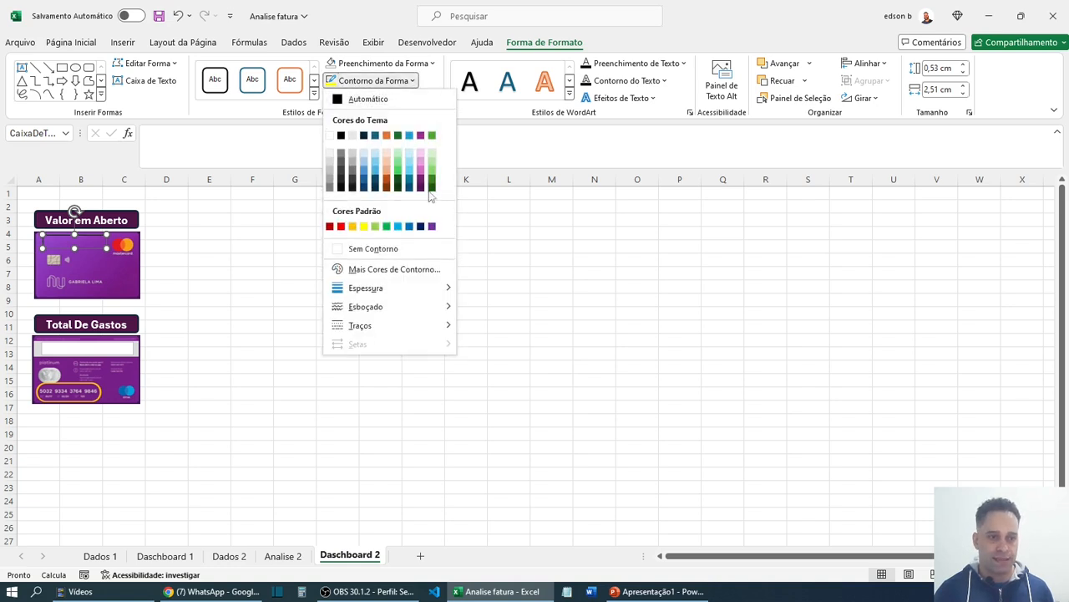
left_click(373, 249)
left_click(370, 313)
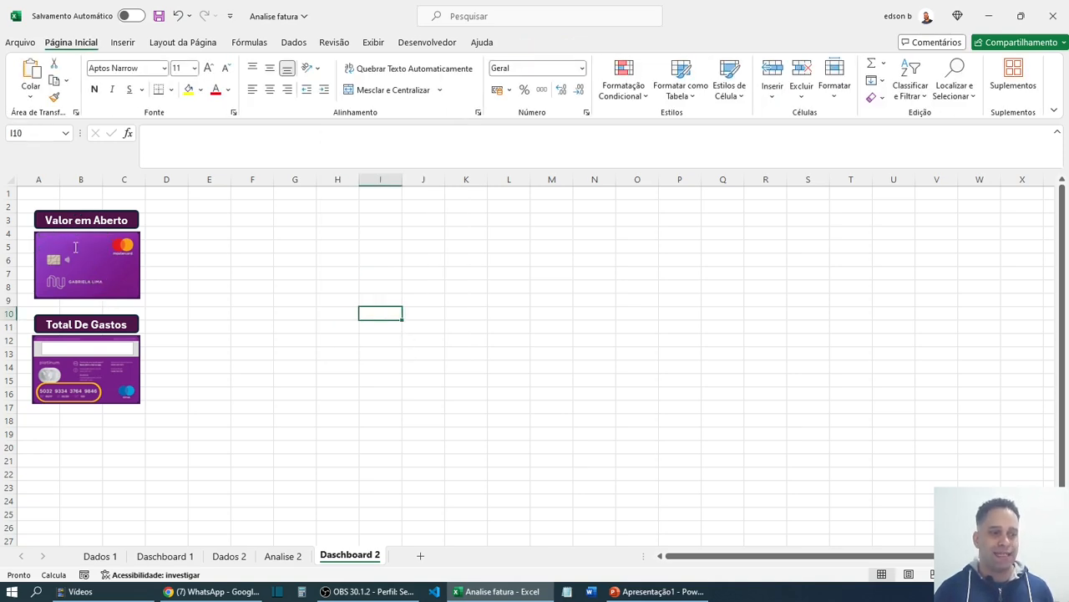
- Remove the fill and outline of the empty text box on the Total De Gastos card image
left_click(82, 251)
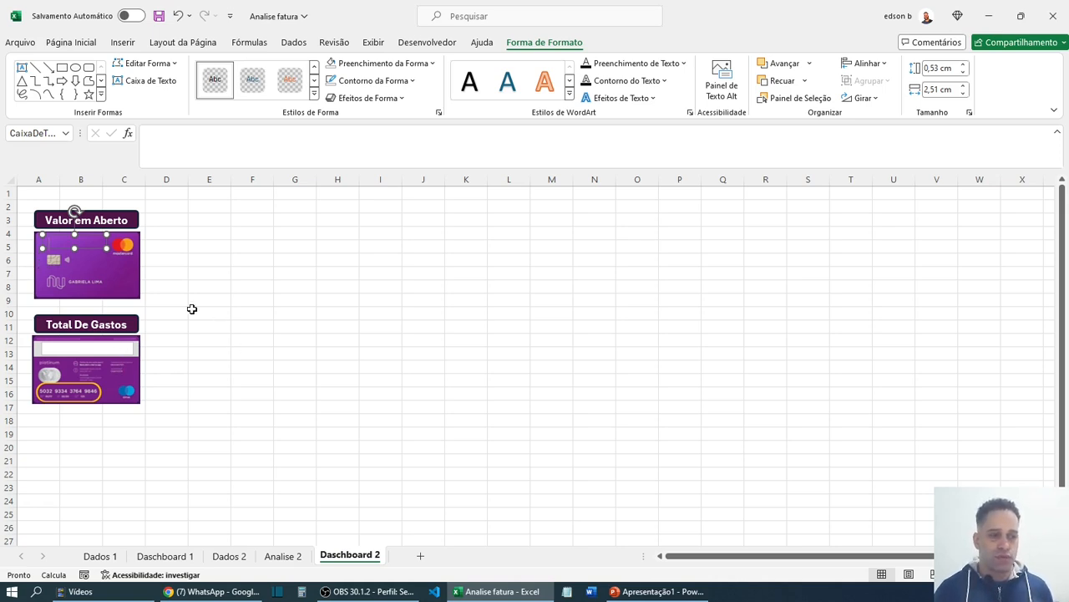
left_click(109, 355)
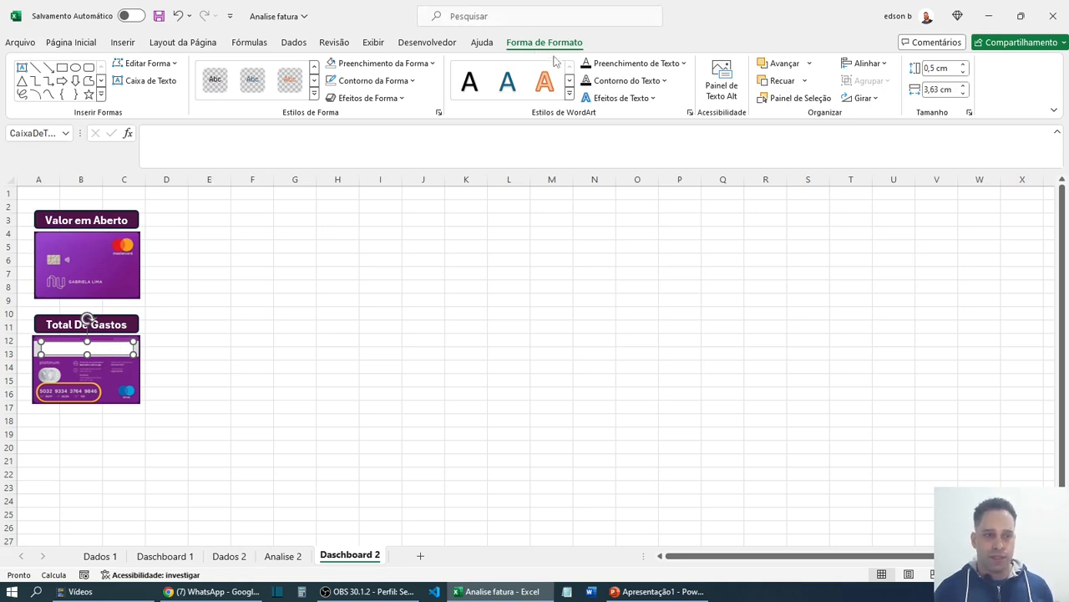
left_click(413, 82)
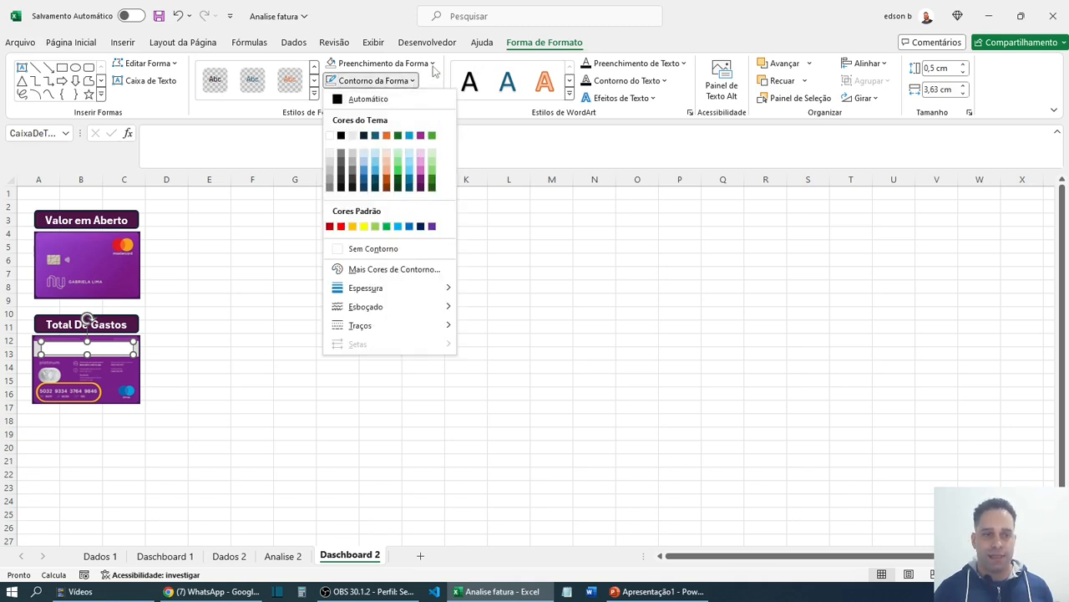
left_click(433, 66)
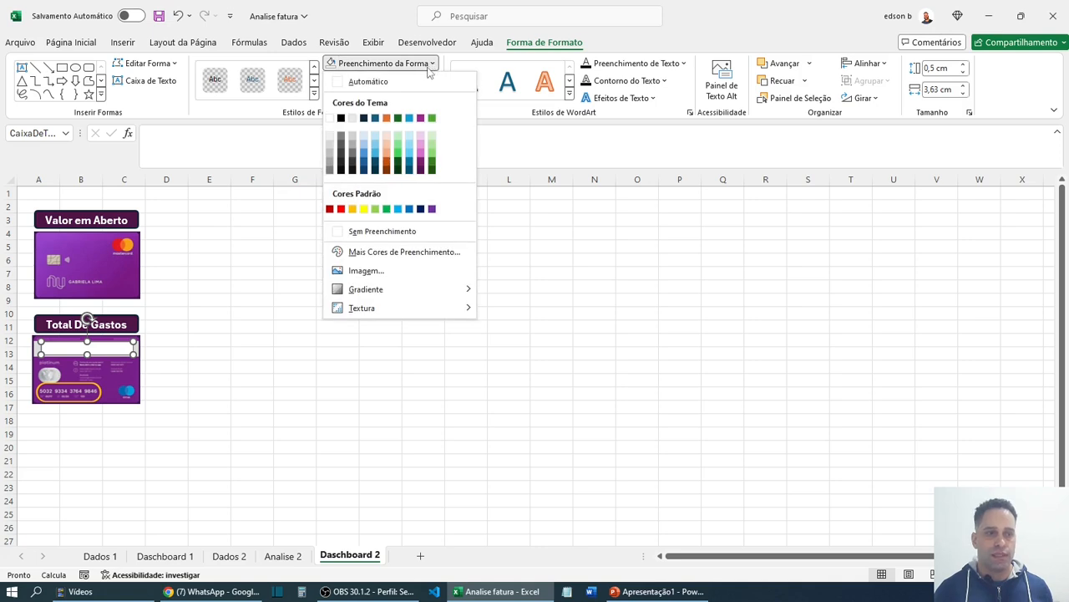
left_click(433, 67)
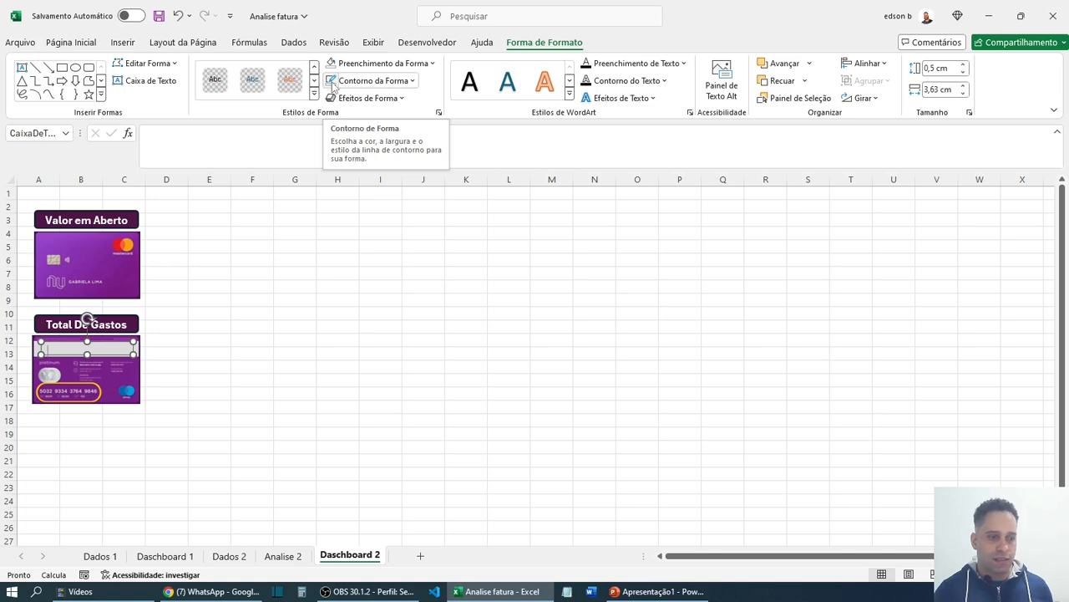
left_click(359, 291)
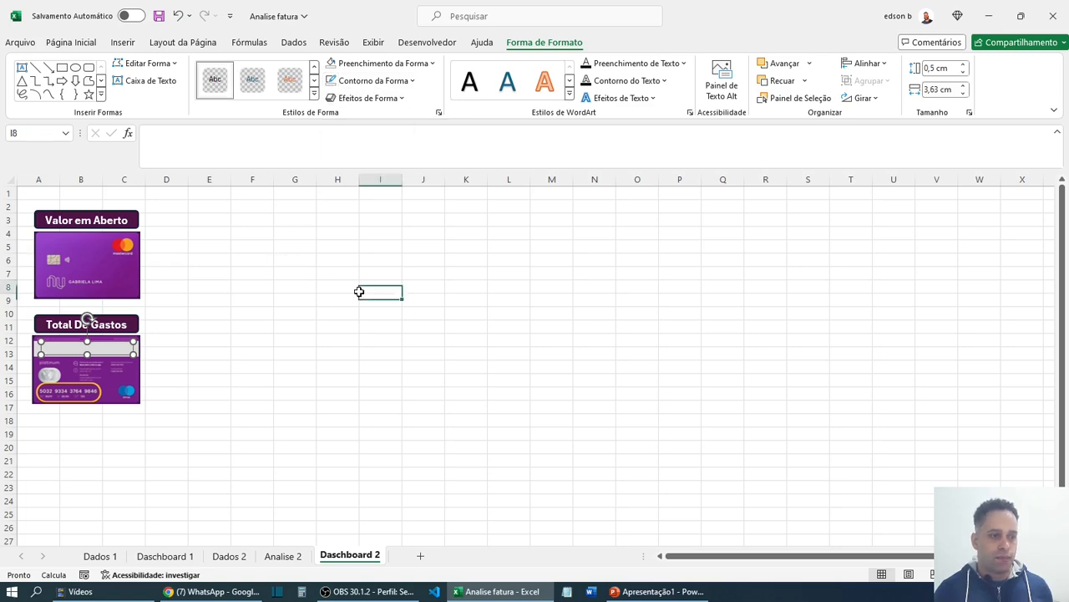
- Nudge the empty text box on the Total De Gastos card slightly into place within the light strip
left_click_drag(359, 291, 353, 291)
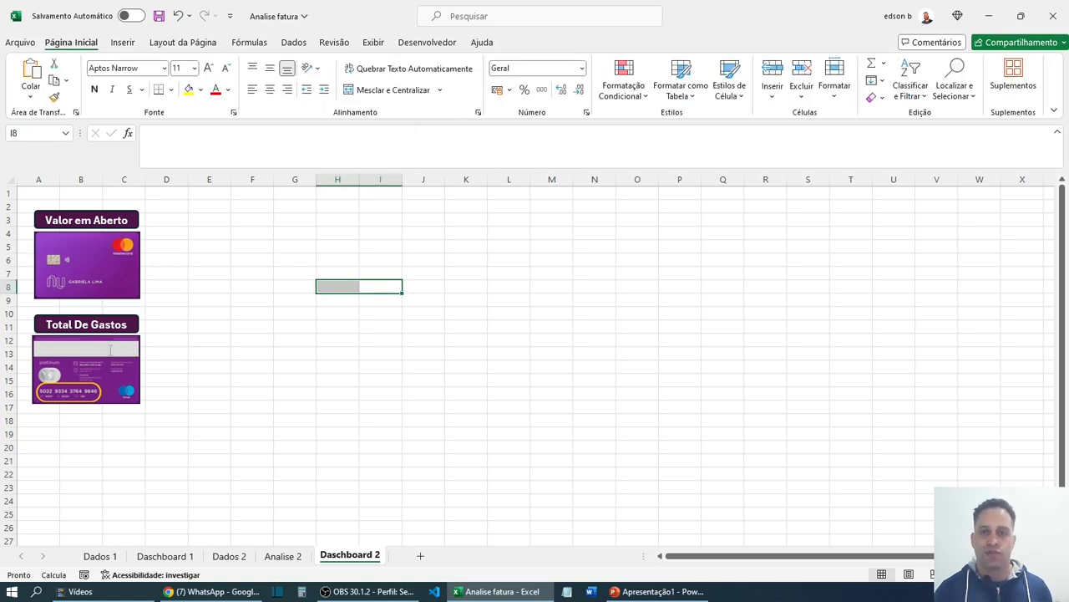
left_click(110, 349)
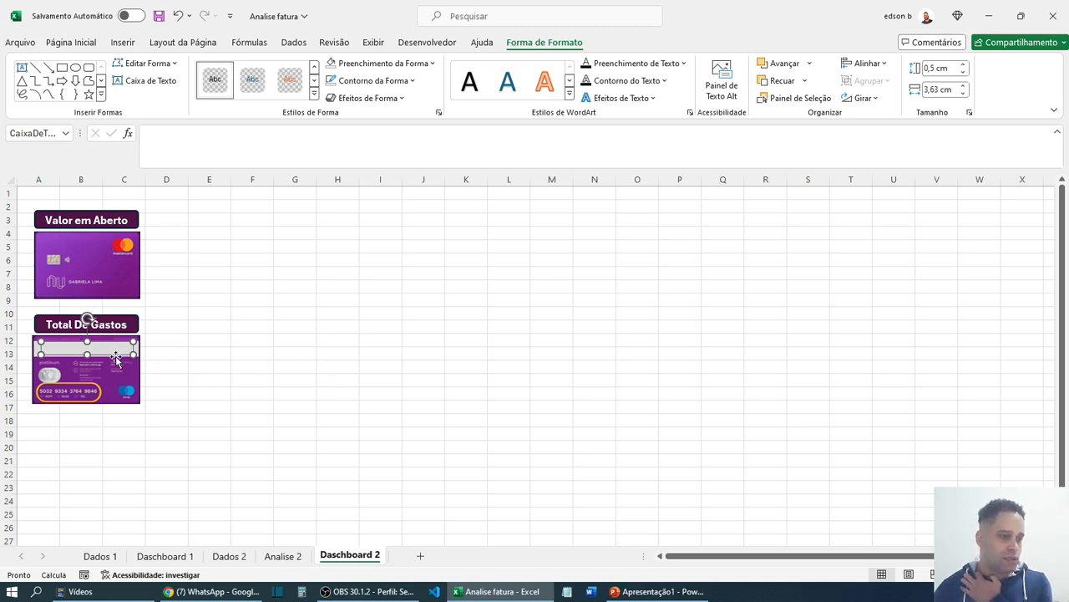
mouse_move(112, 350)
left_mouse_down()
mouse_move(131, 326)
mouse_move(117, 278)
mouse_move(120, 343)
mouse_move(109, 355)
left_mouse_up()
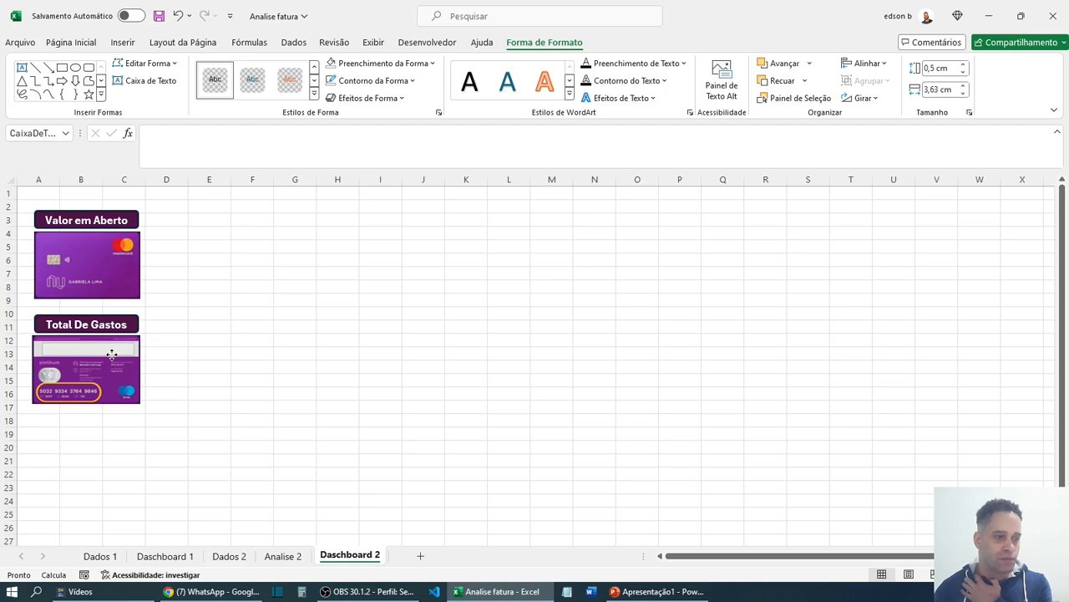
left_click_drag(111, 354, 111, 354)
left_click(246, 343)
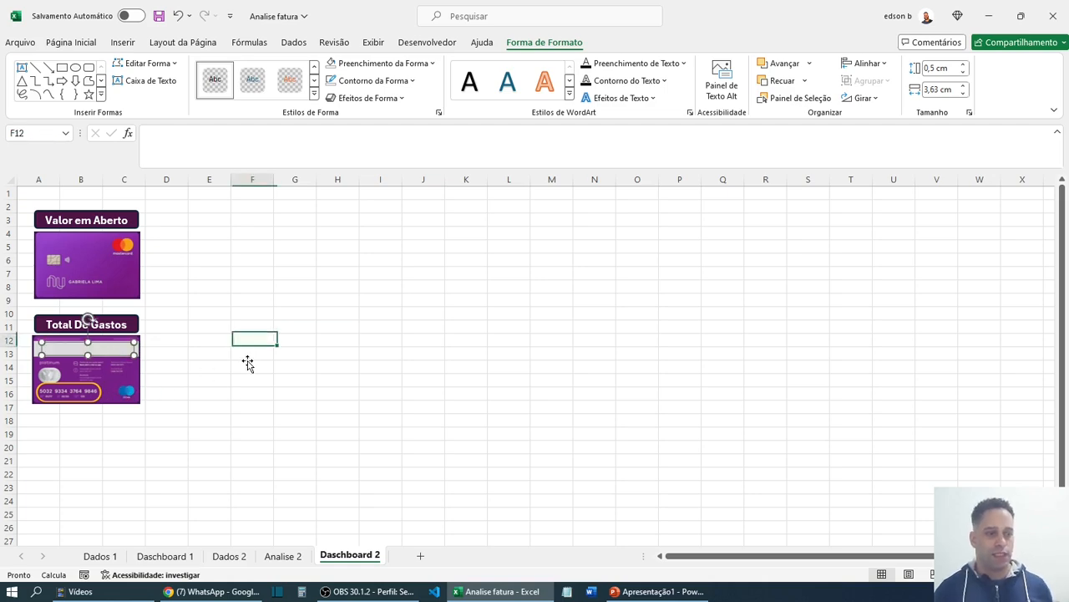
- Clear the Categoria slicer filter on Daschboard 1
left_click(164, 556)
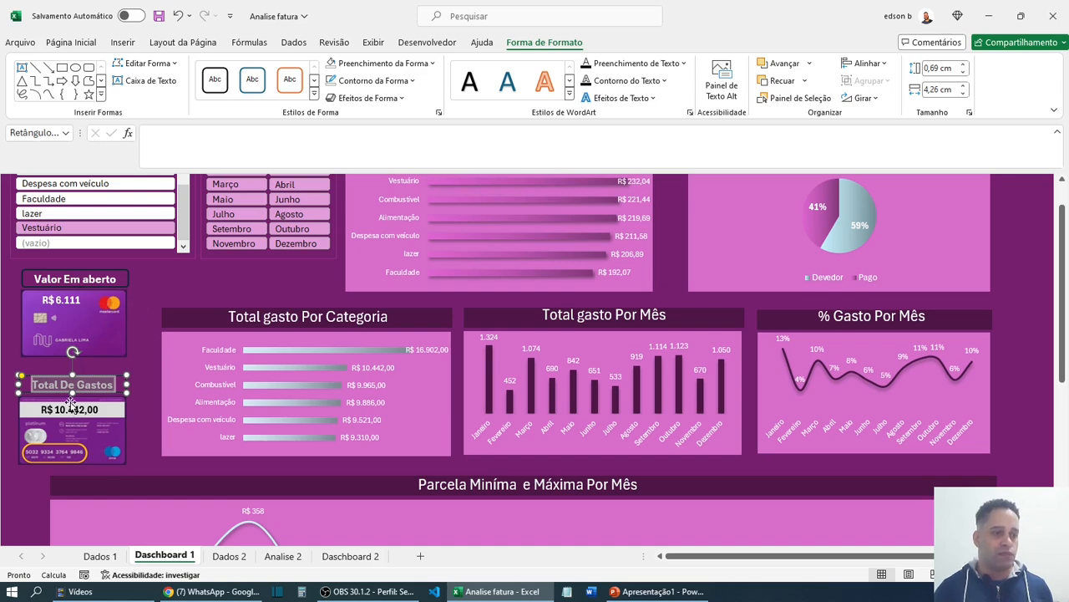
scroll(93, 392, "up", 1)
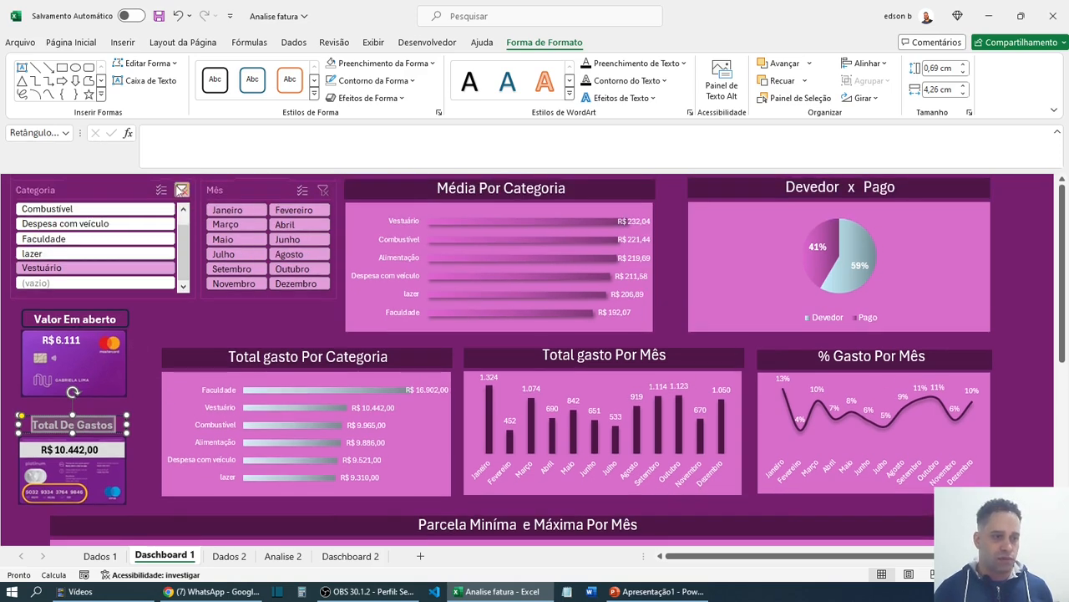
left_click(182, 189)
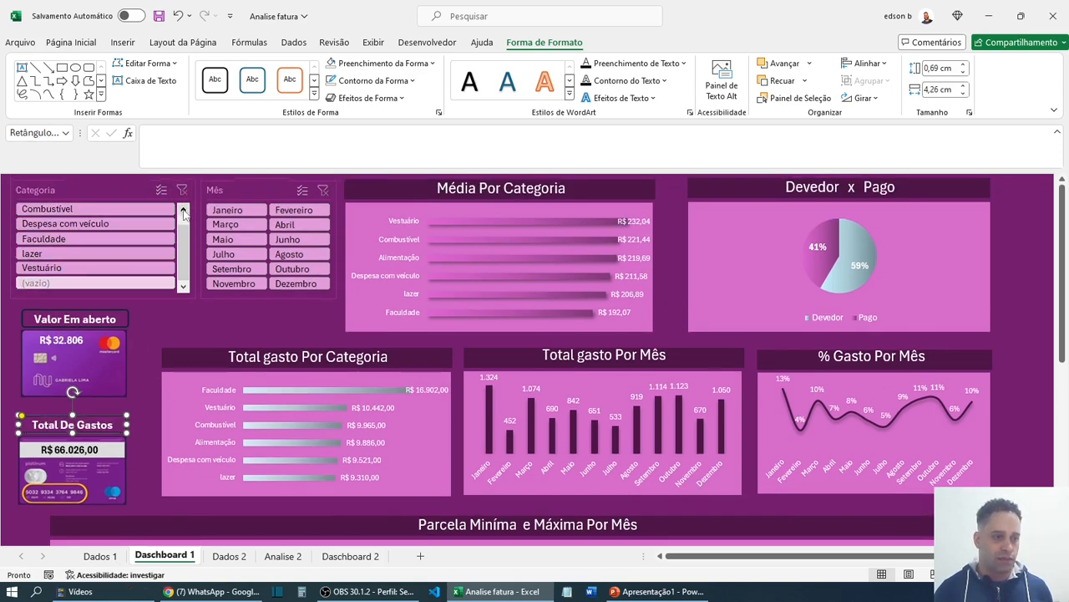
- On Analise 2, enter =B4 in cell C4 beside the Devedor pivot table's Soma de Valor
left_click(279, 563)
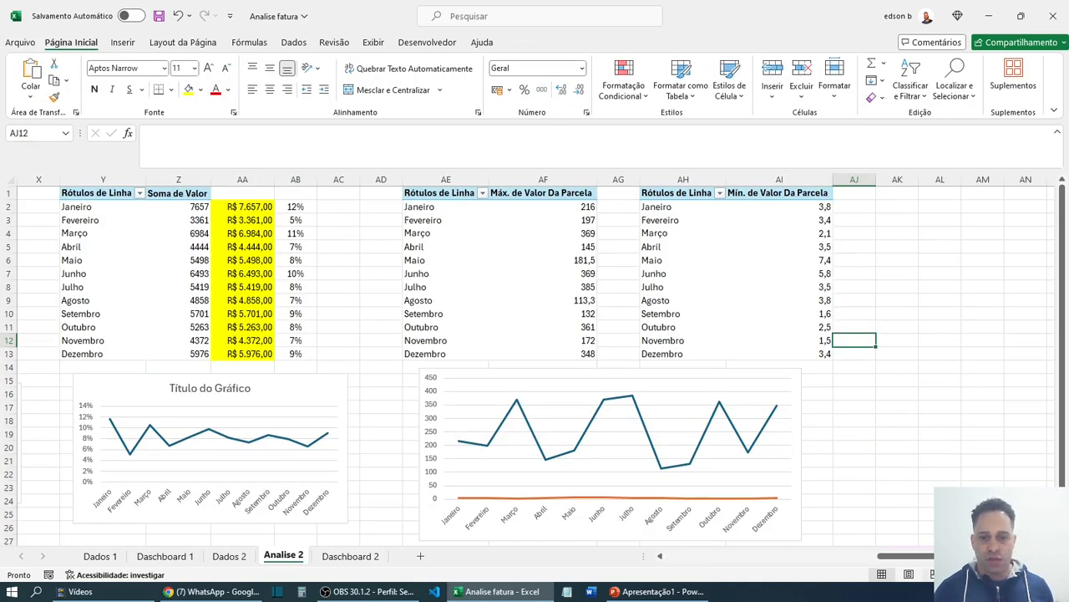
scroll(535, 359, "left", 10)
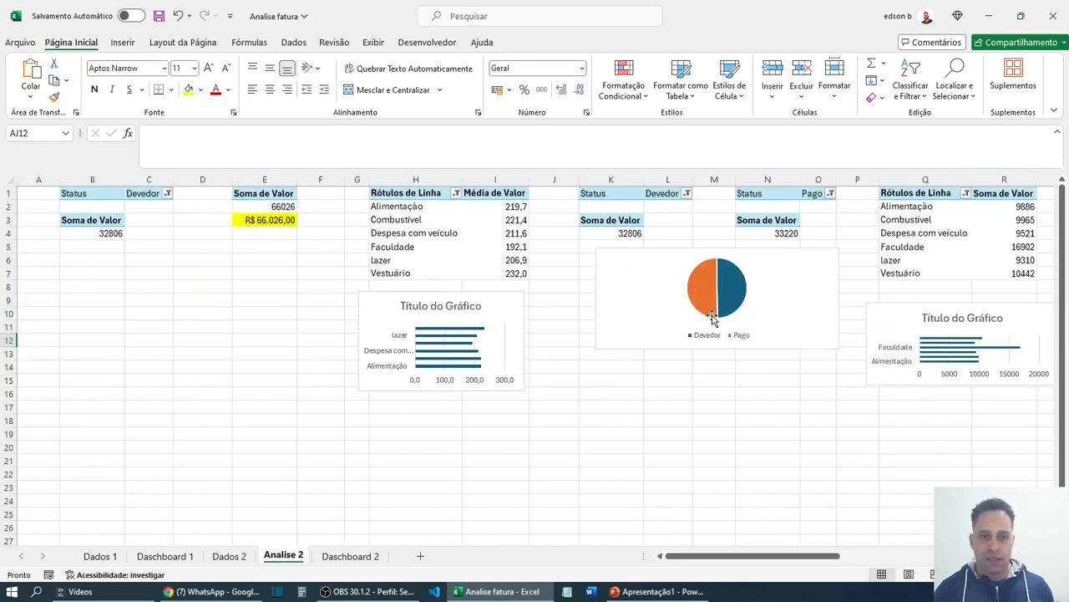
left_click(184, 242)
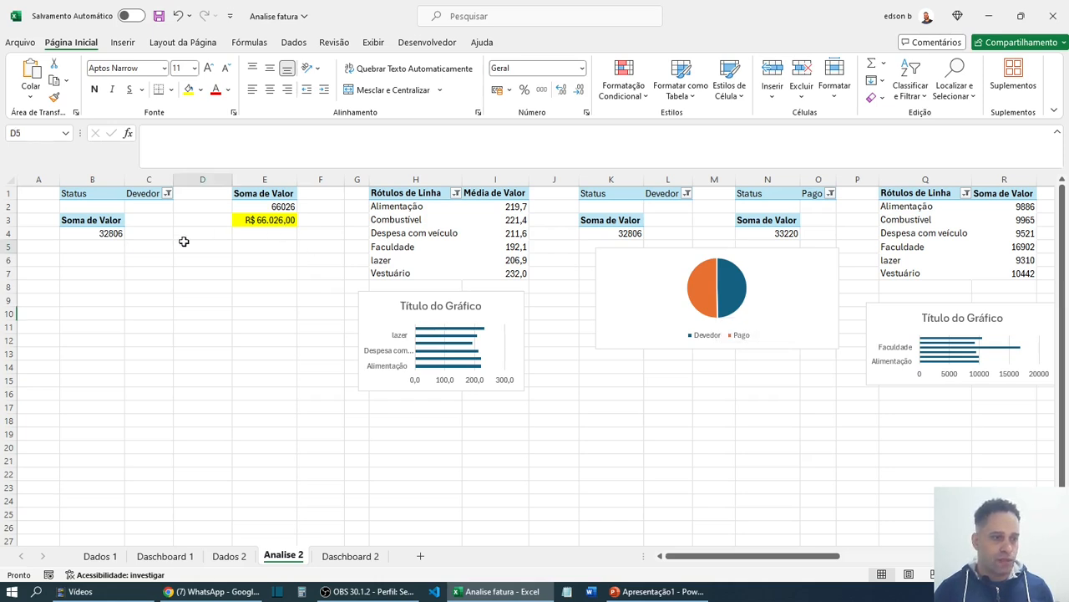
left_click(137, 258)
left_click(110, 233)
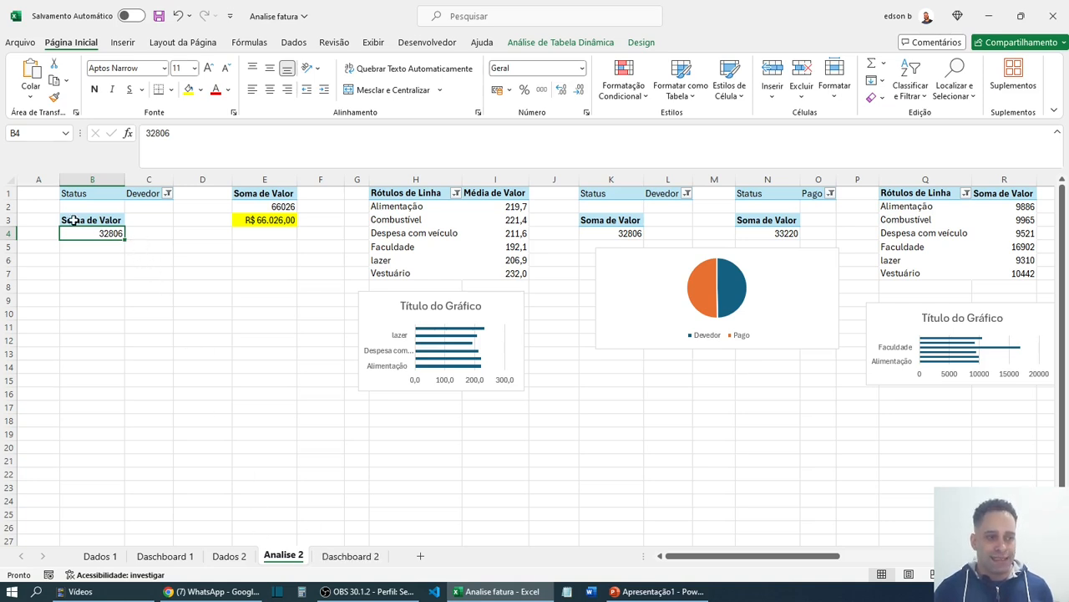
left_click_drag(74, 220, 107, 232)
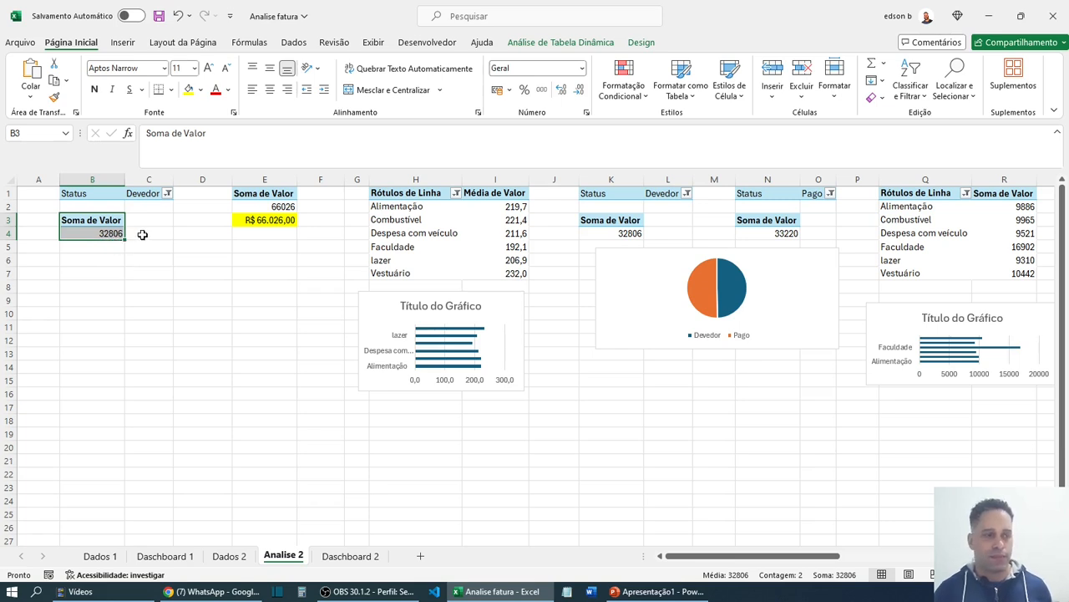
left_click(143, 234)
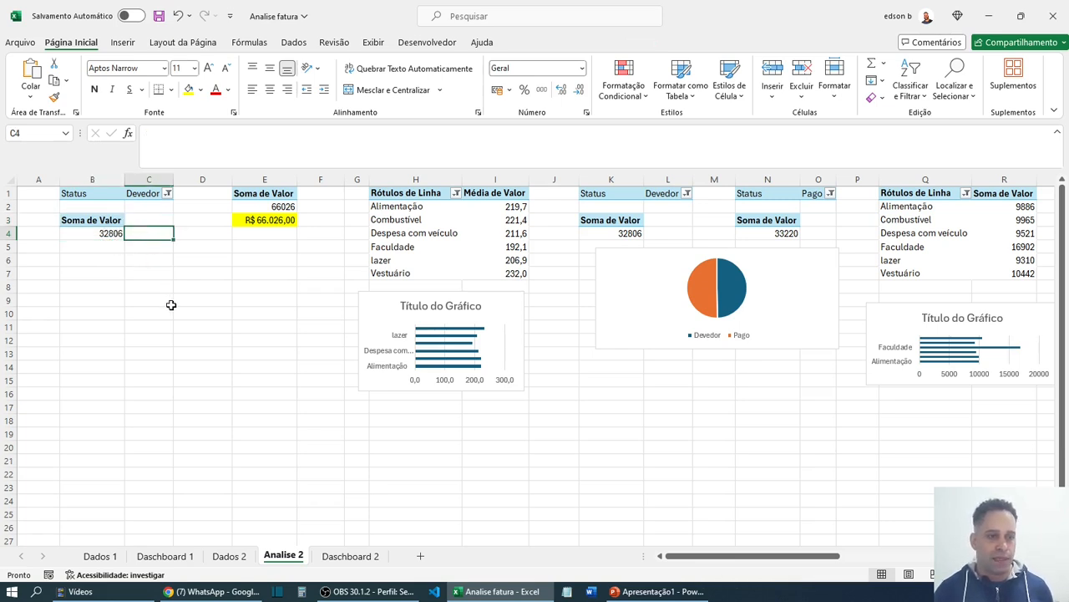
left_click(106, 237)
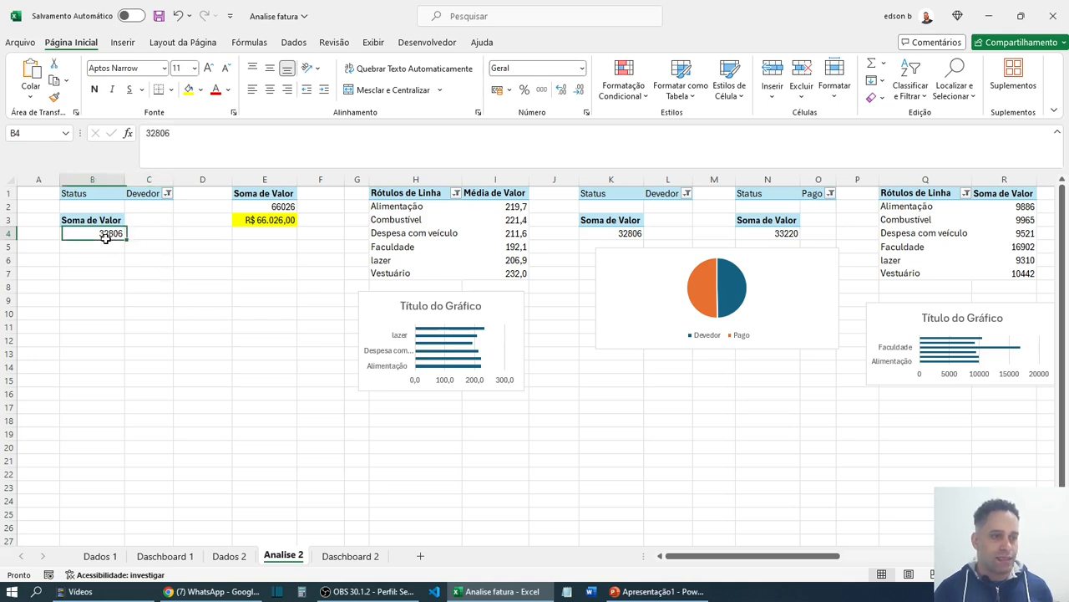
left_click(144, 235)
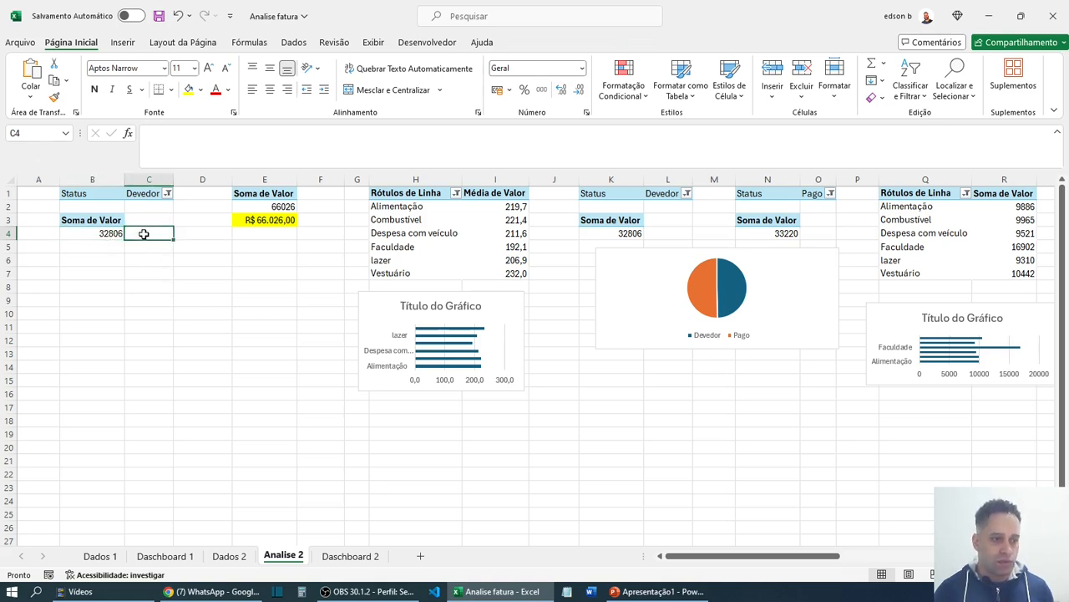
type("=")
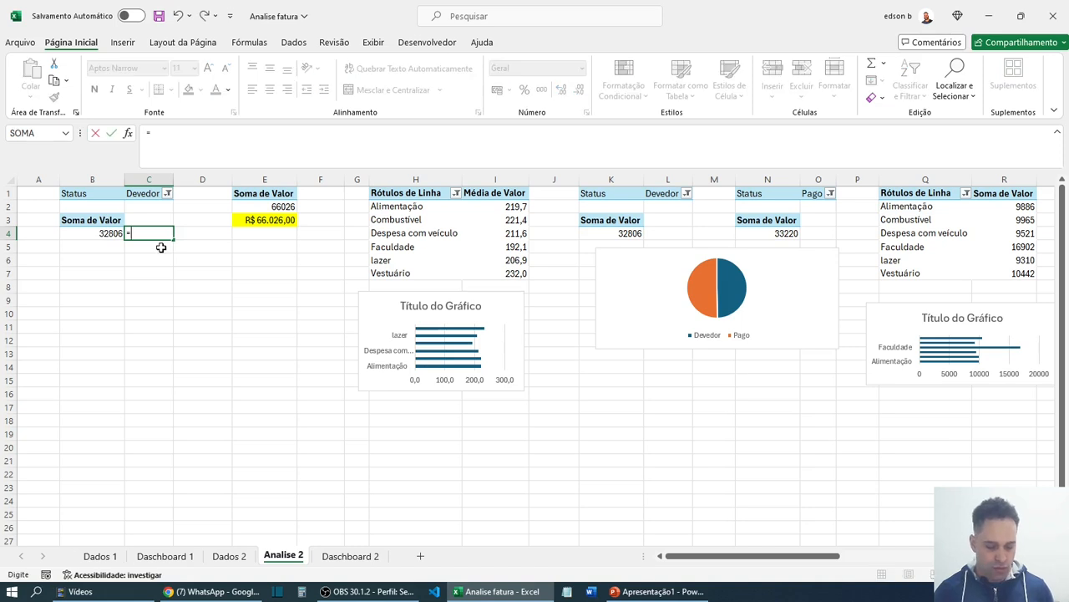
type("b4")
key("Return")
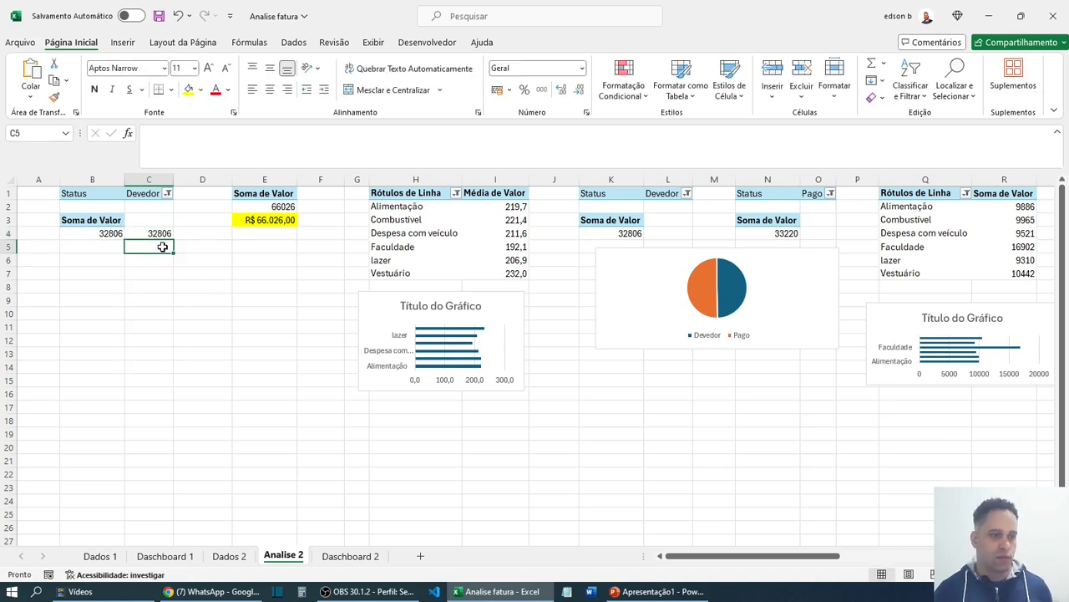
- Fill cell C4 with yellow and apply the Moeda number format to it
left_click(163, 235)
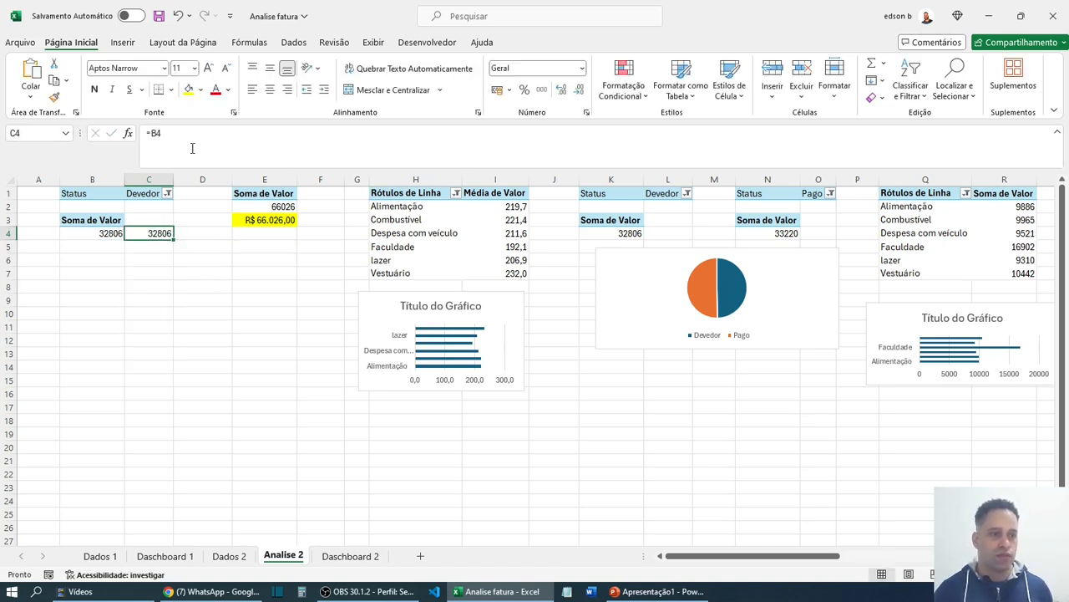
left_click(188, 89)
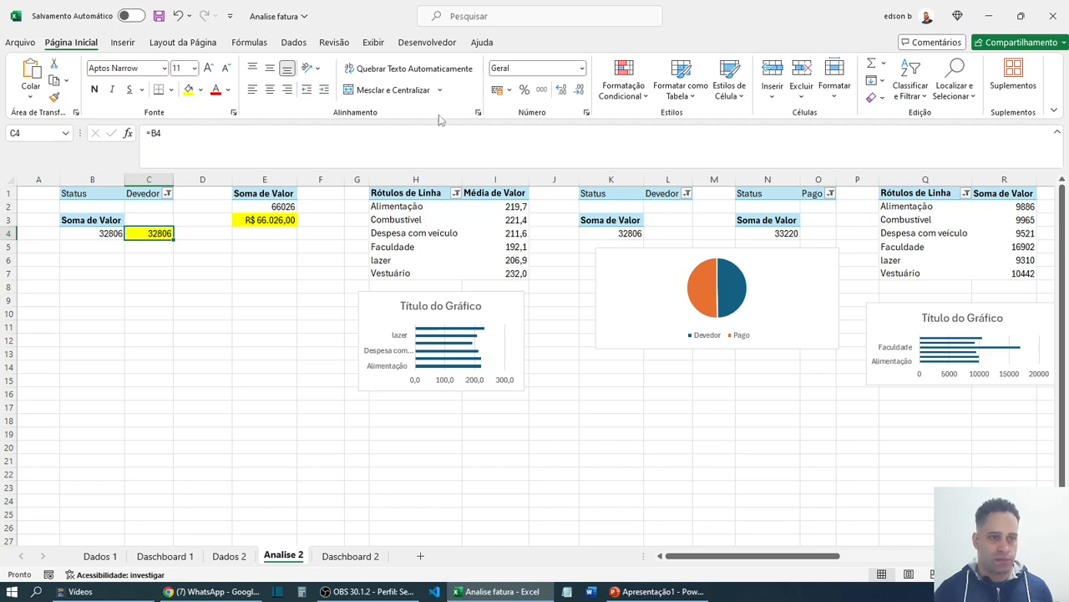
left_click(582, 68)
left_click(551, 152)
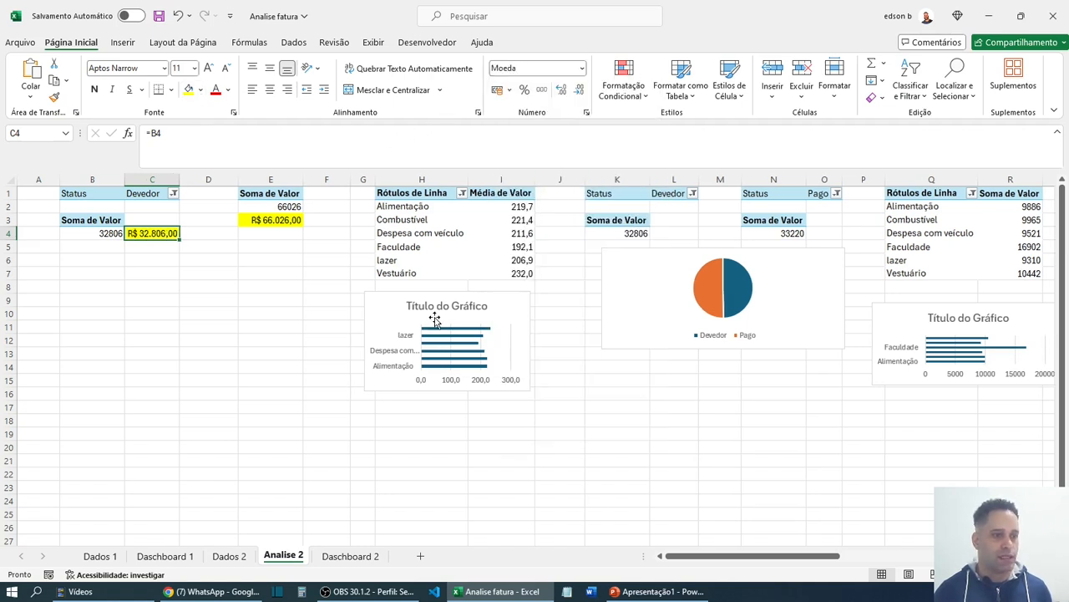
left_click(173, 296)
left_click(161, 235)
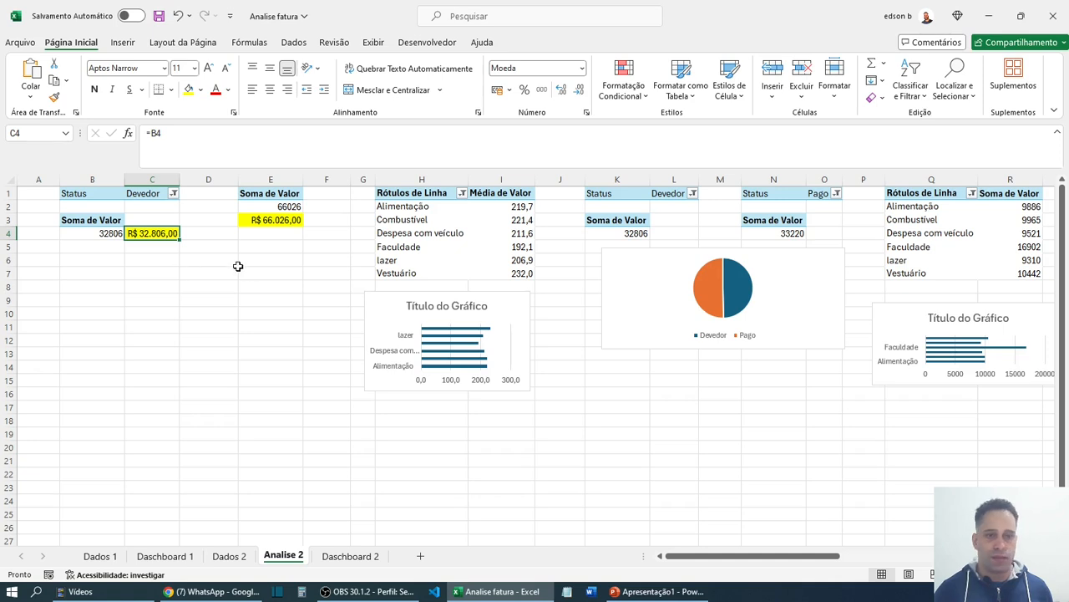
- Link the text box on Daschboard 2's Valor em Aberto card to ='Analise 2'!C4
left_click(350, 556)
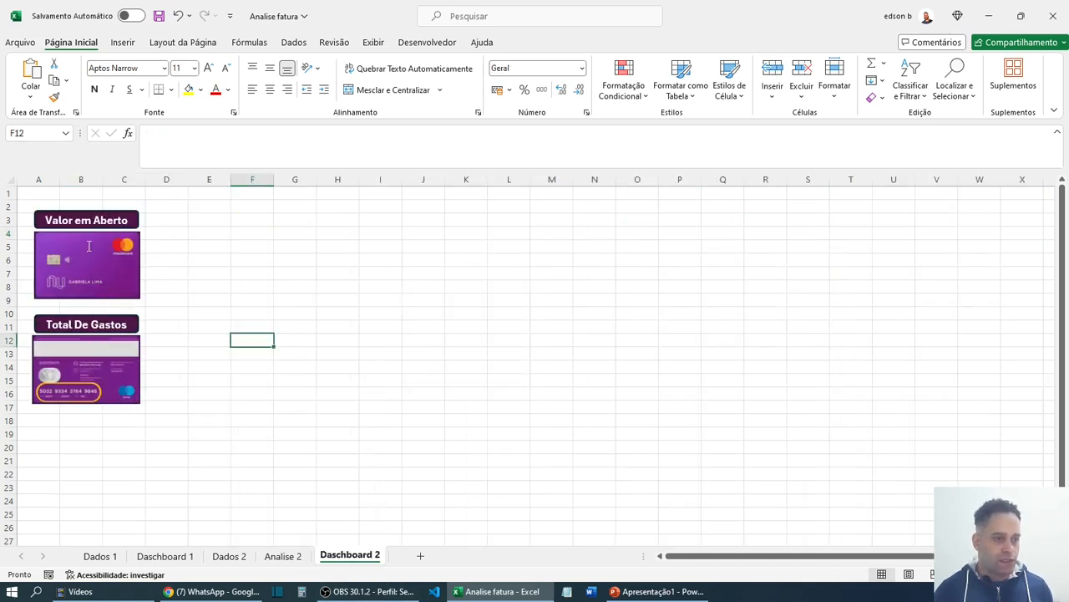
left_click(81, 249)
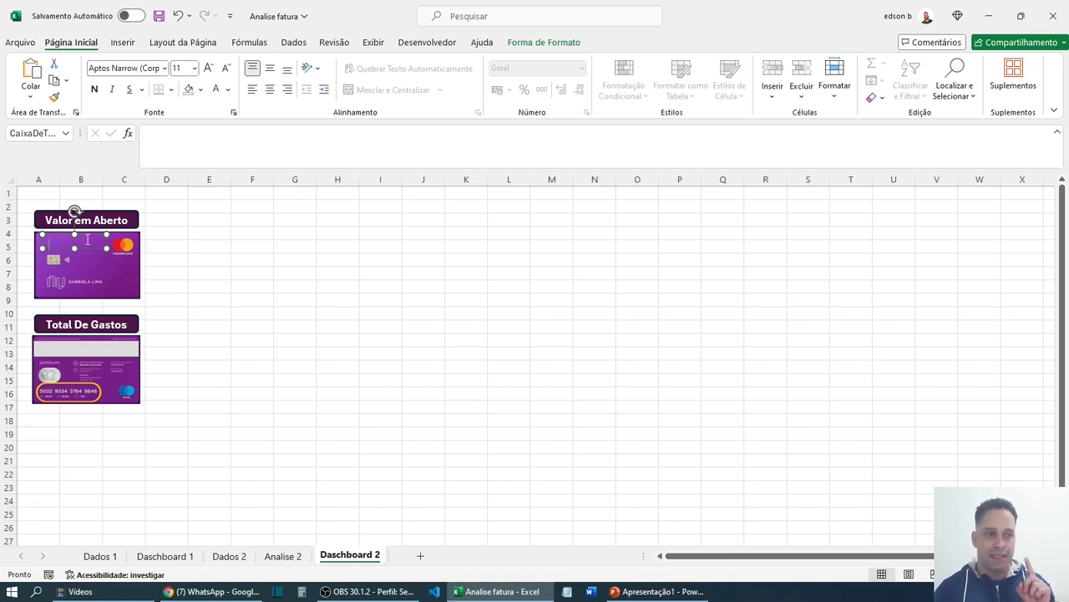
left_click(184, 145)
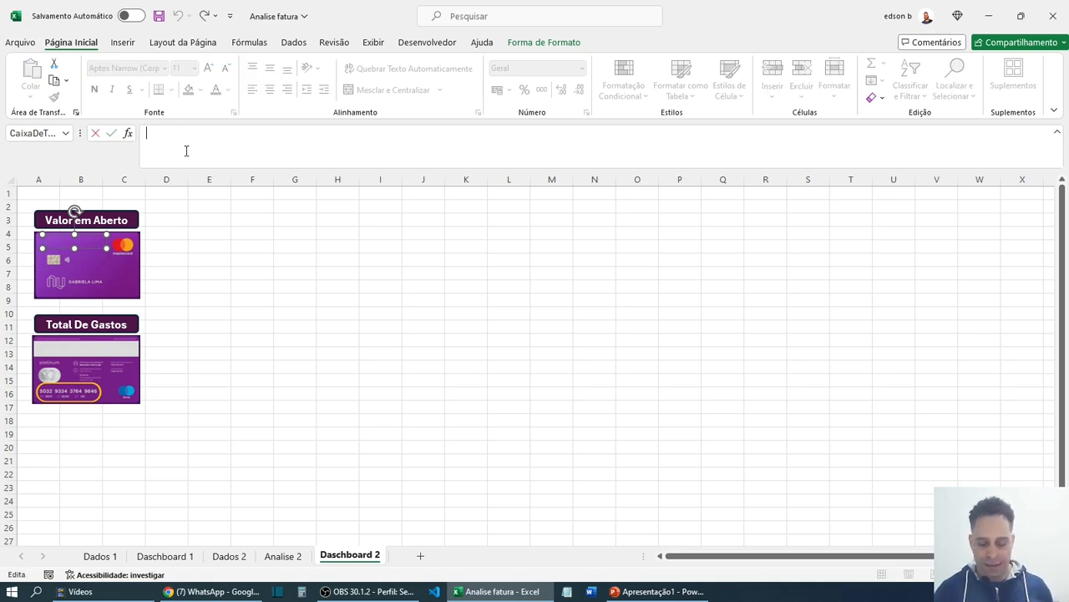
type("=")
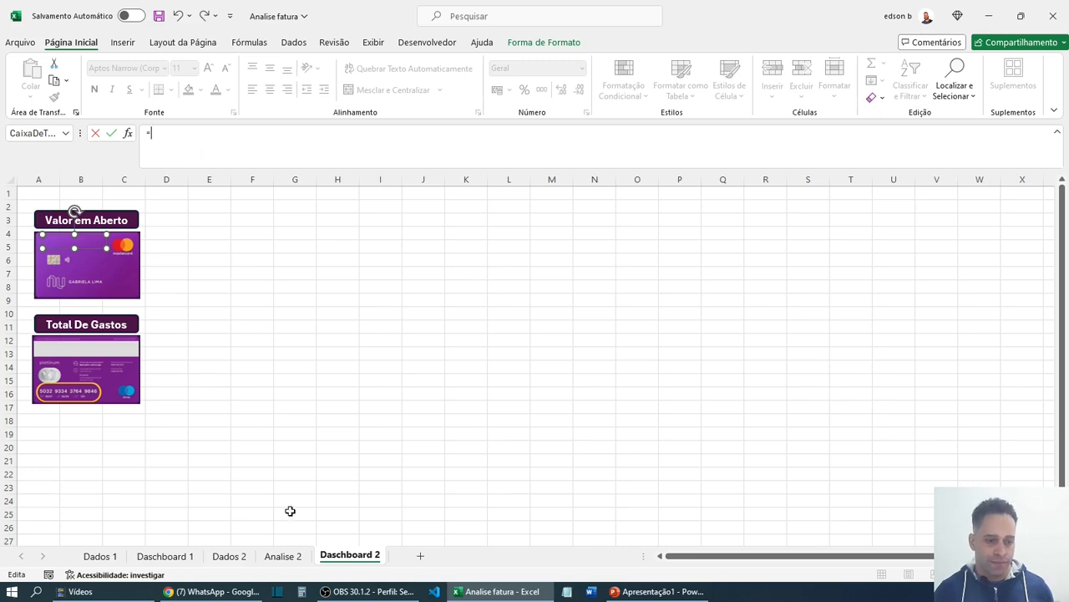
left_click(282, 556)
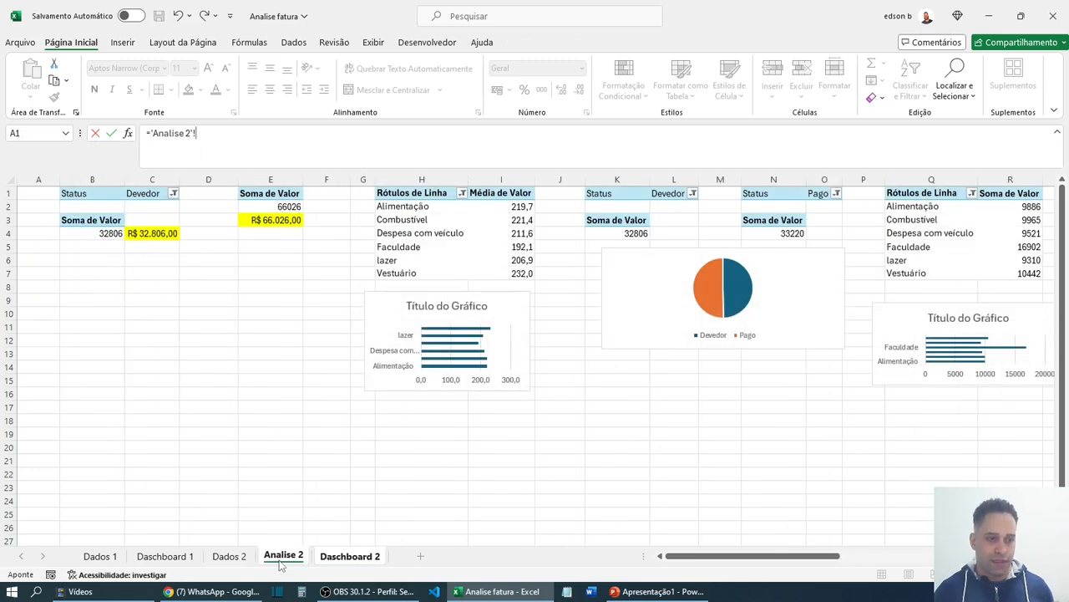
left_click(158, 237)
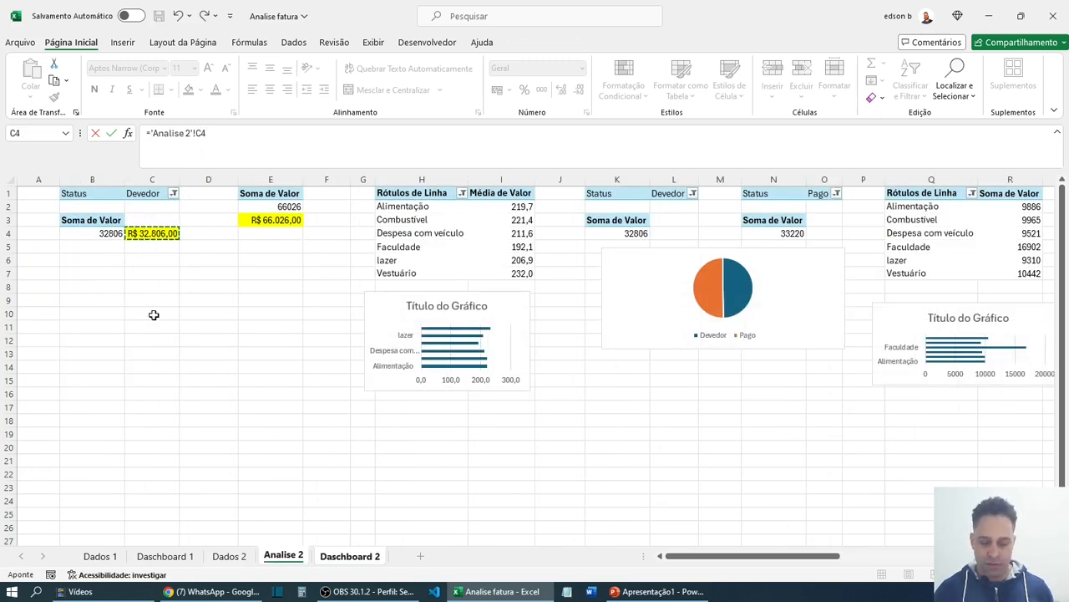
key("Return")
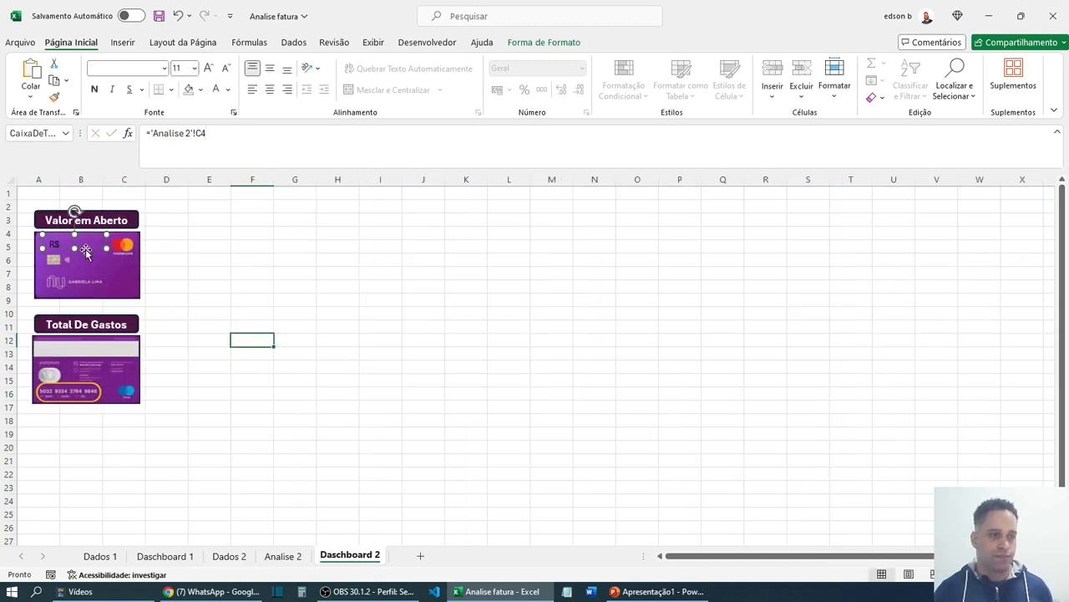
- Format the Valor em Aberto value as bold white 10.5 pt text and make its text box slightly taller
left_click(225, 70)
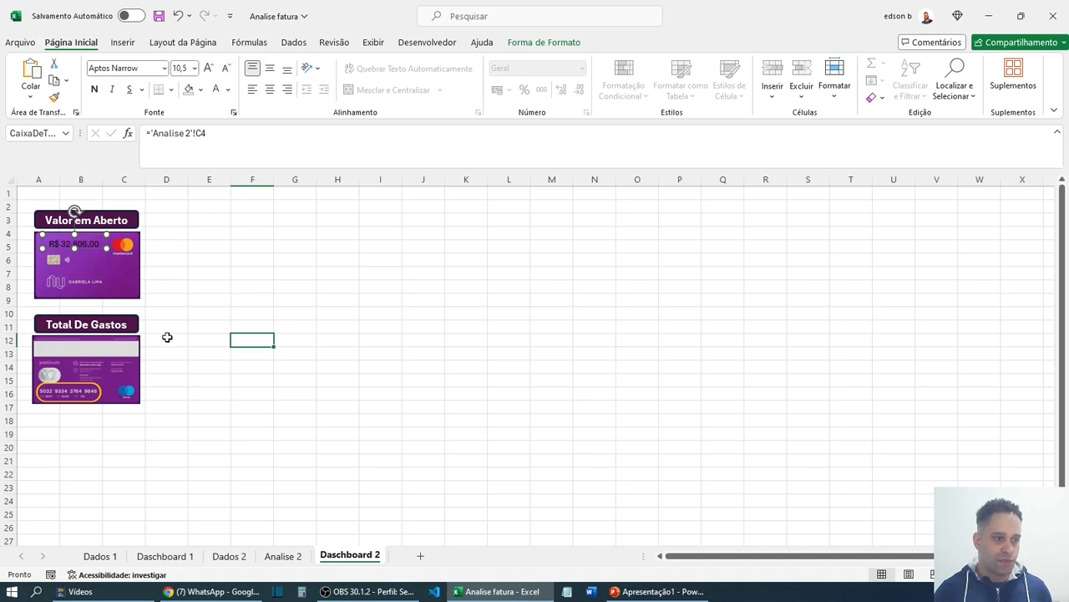
left_click_drag(74, 247, 76, 250)
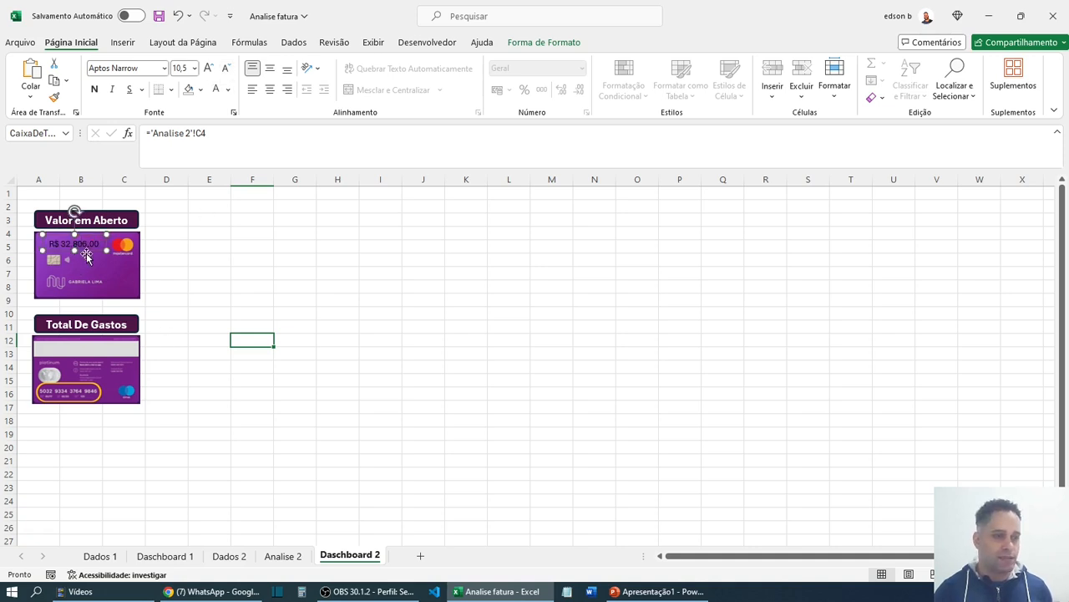
left_click(216, 91)
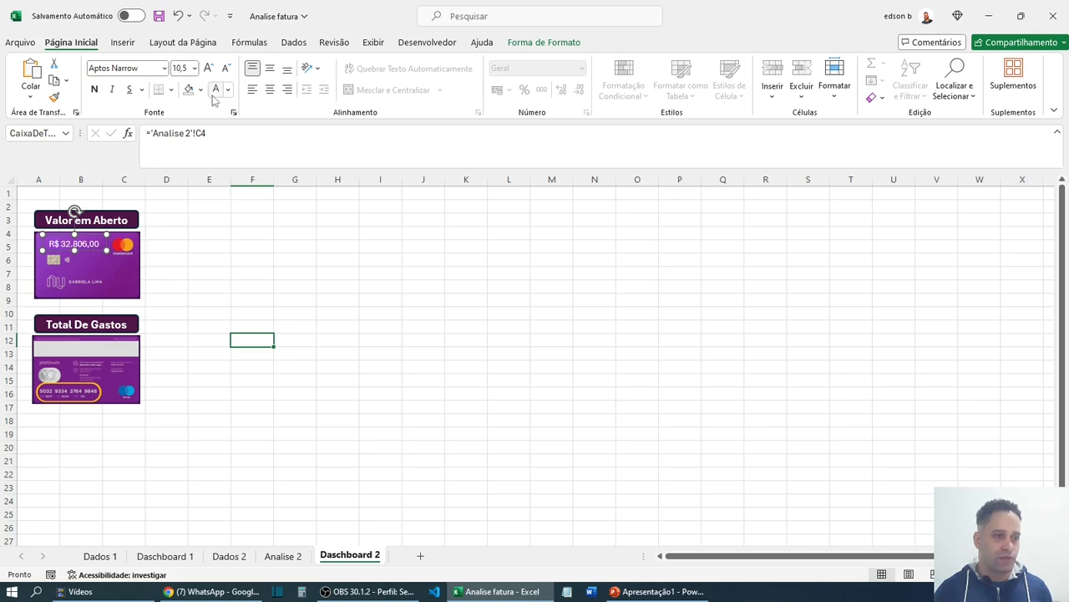
left_click(96, 92)
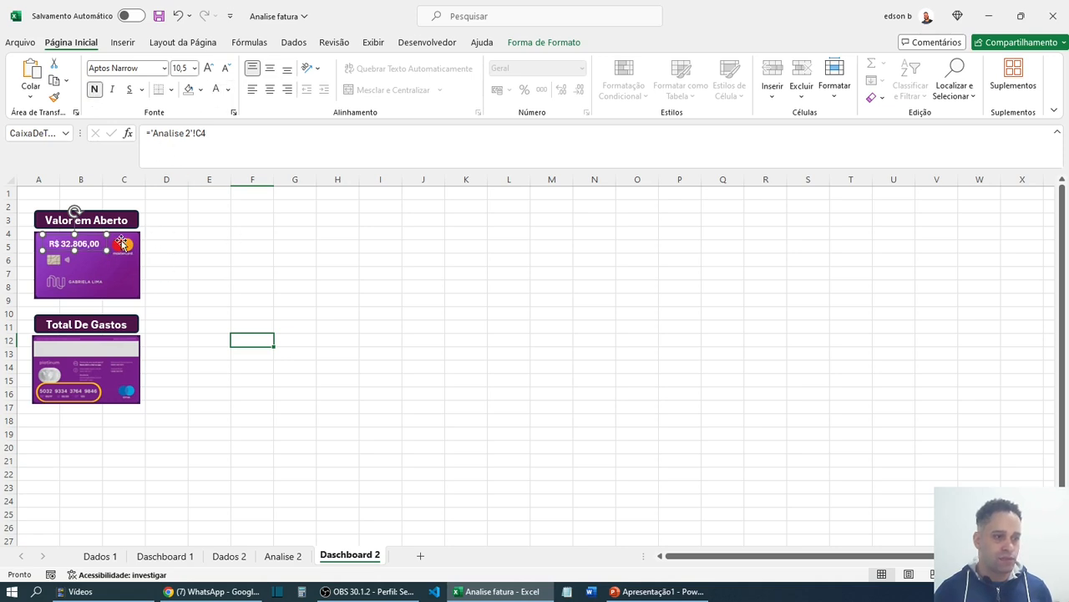
left_click(238, 283)
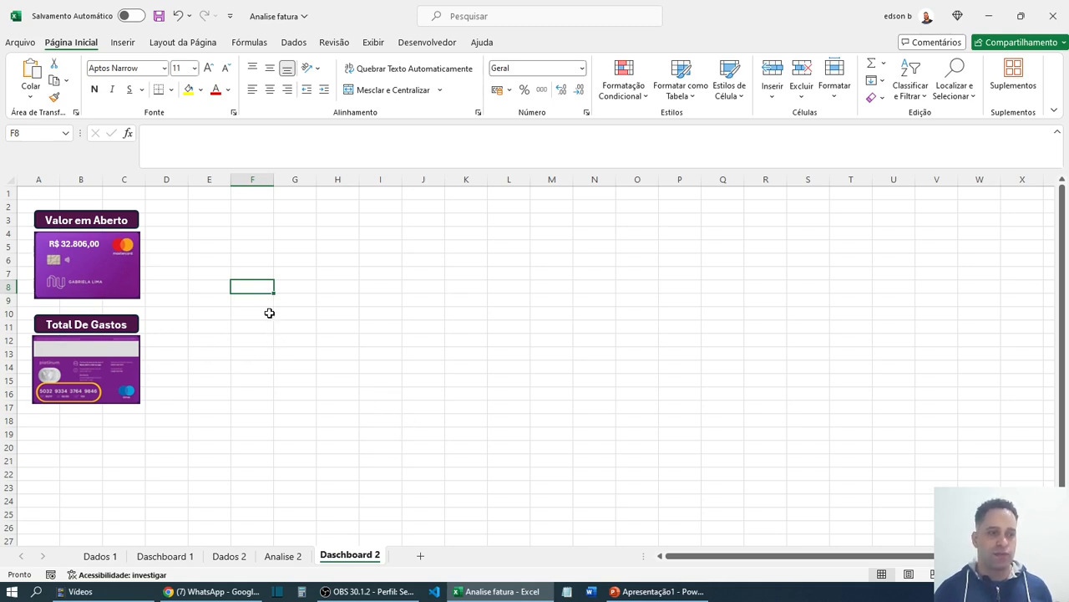
- Link the text box on Daschboard 2's Total De Gastos card to ='Analise 2'!E3
left_click(80, 349)
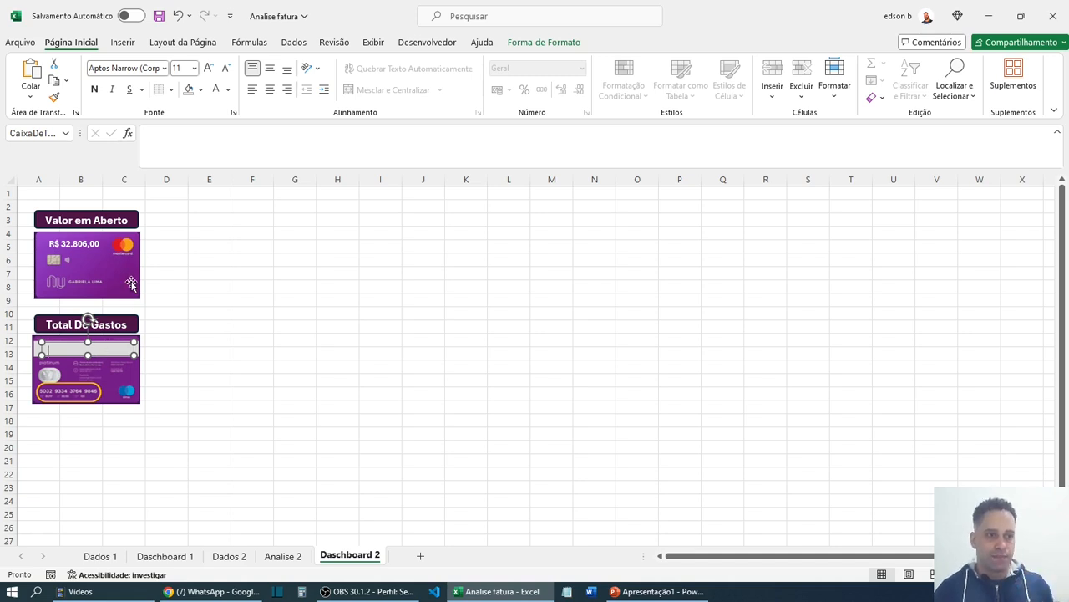
left_click(181, 150)
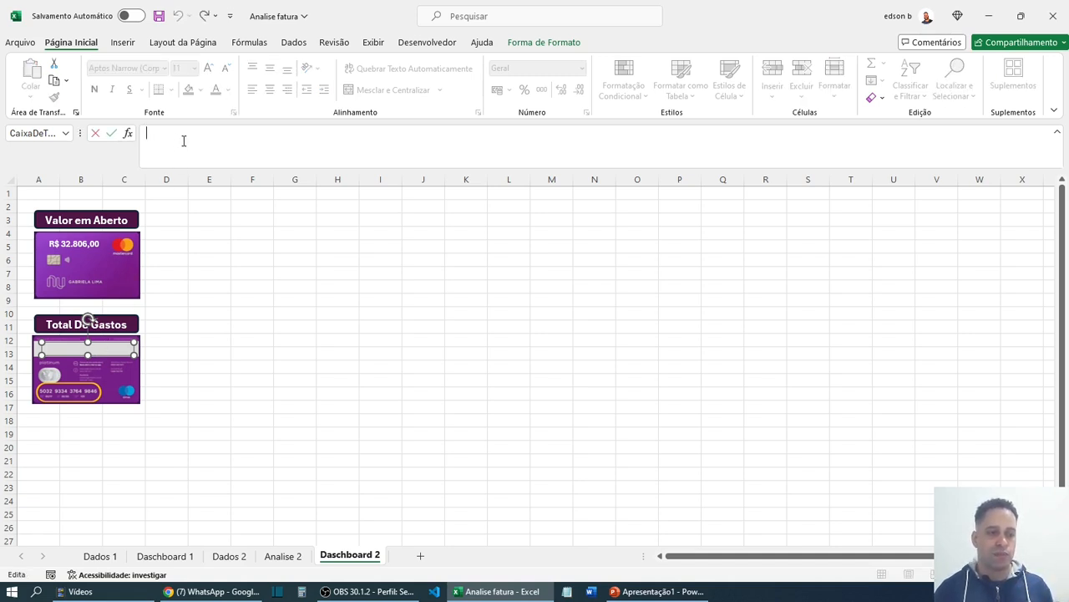
type("=")
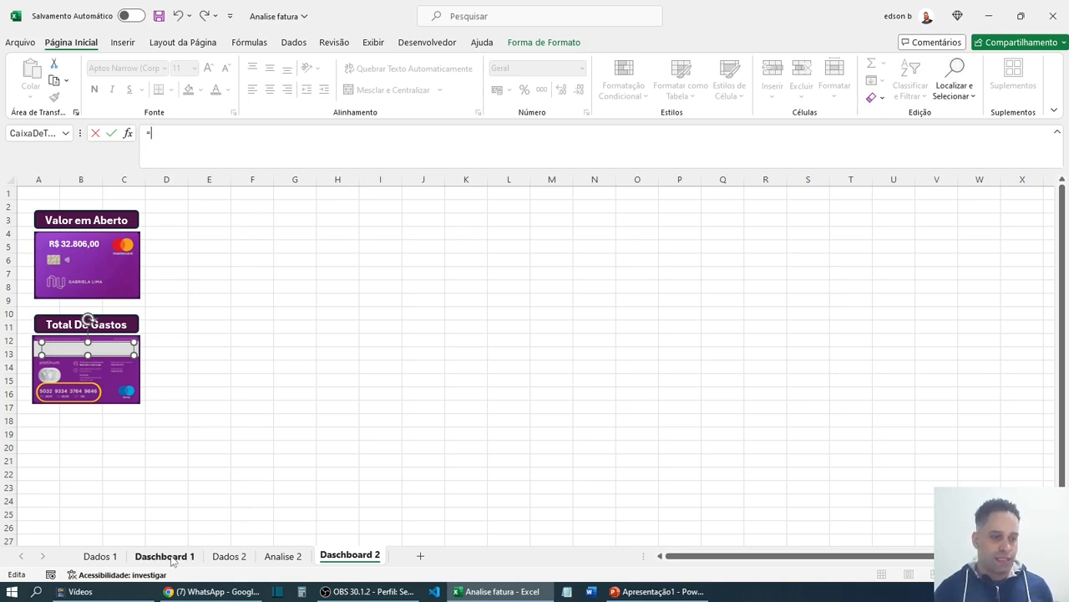
left_click(280, 556)
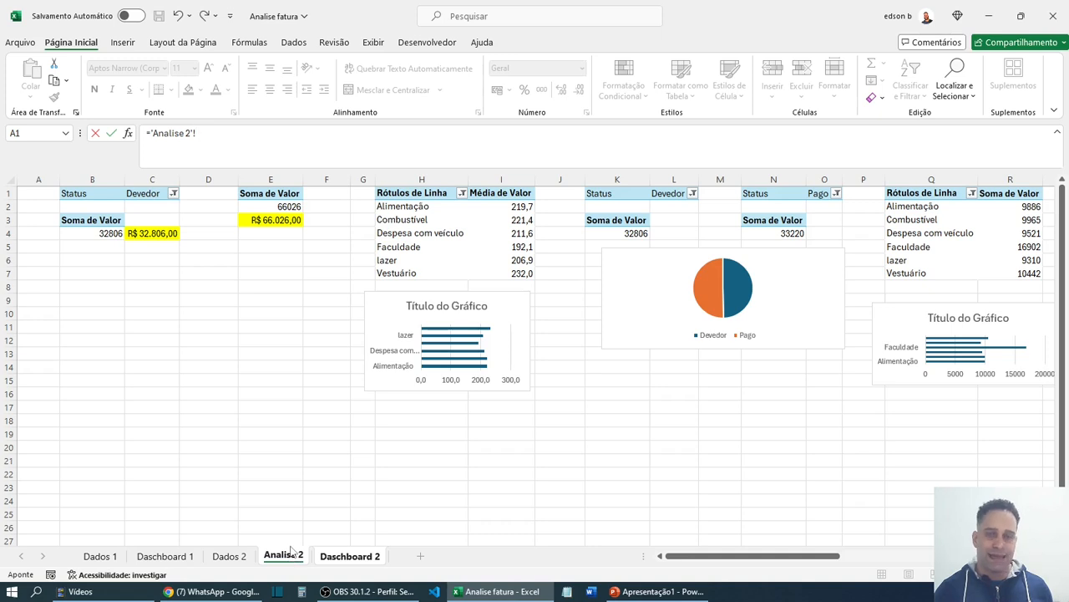
left_click(281, 221)
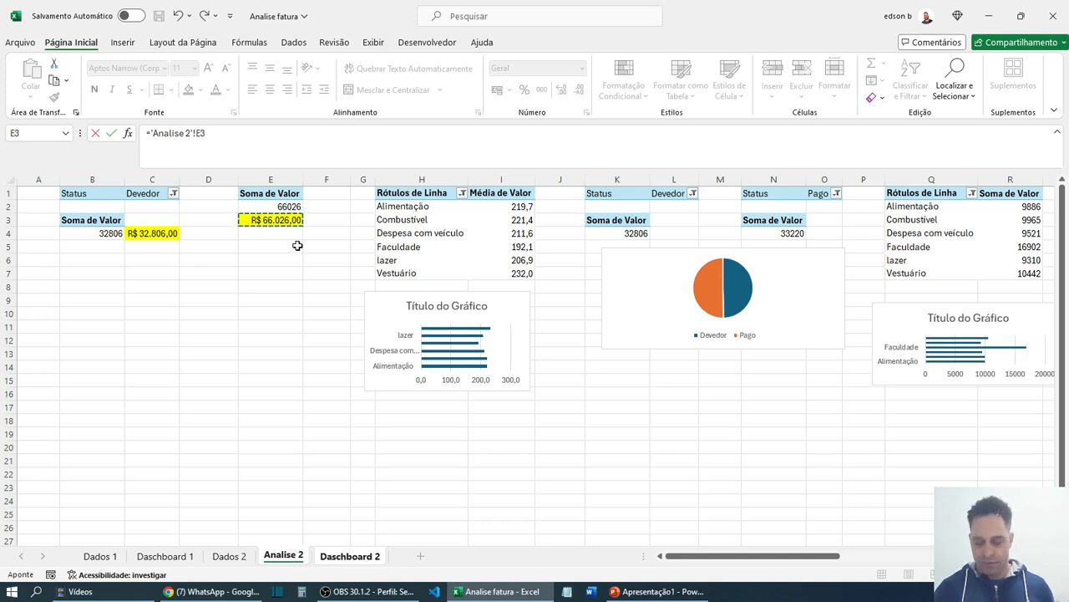
key("Return")
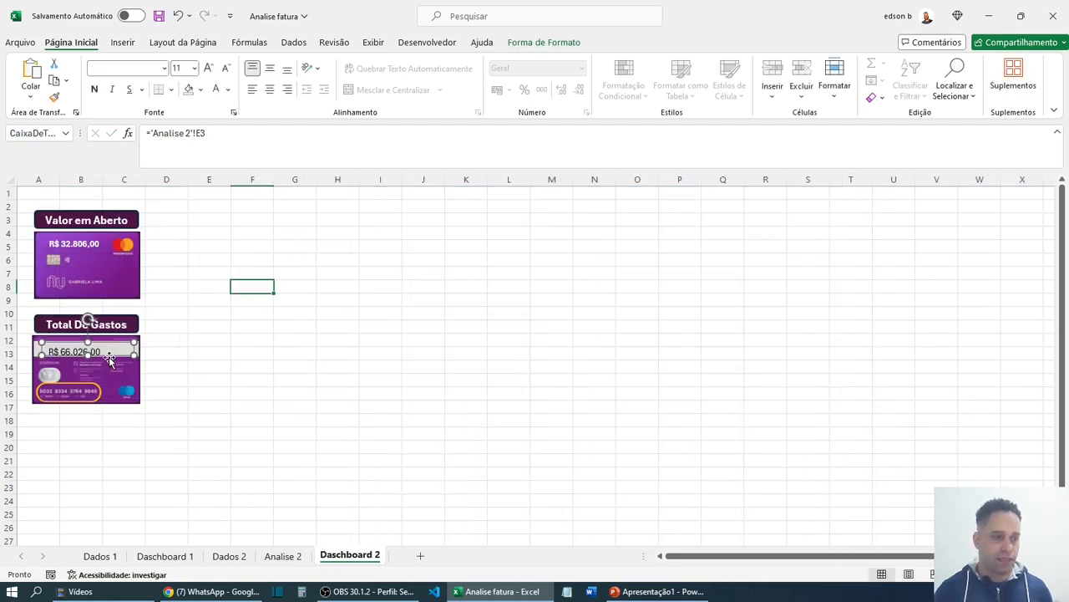
- Center the Total De Gastos value both ways in its text box, make it bold as on Daschboard 1, and save the workbook
left_click(270, 69)
left_click(269, 90)
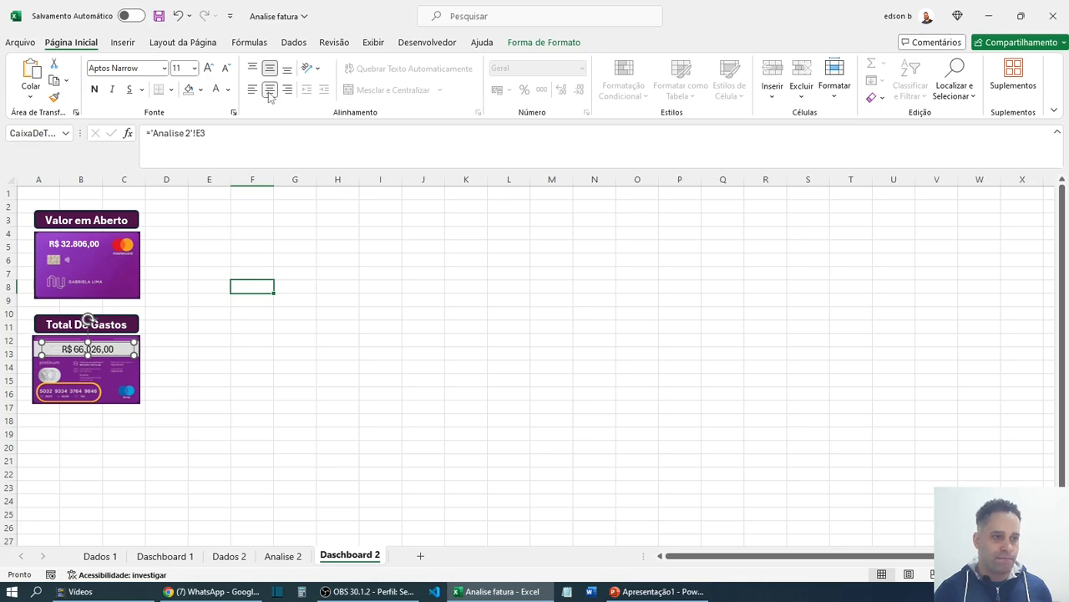
left_click(166, 557)
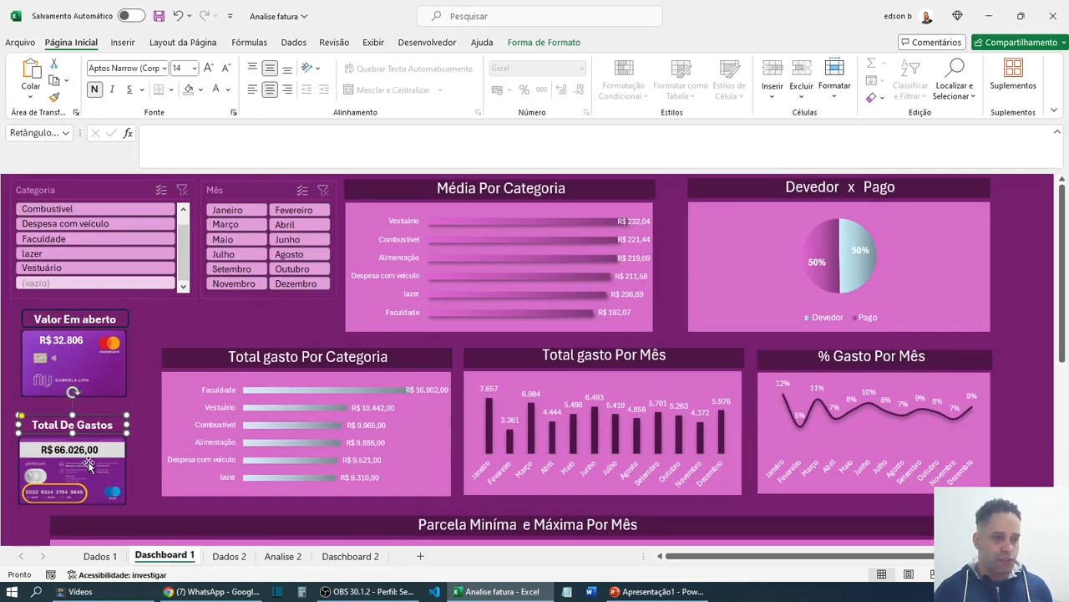
left_click(283, 557)
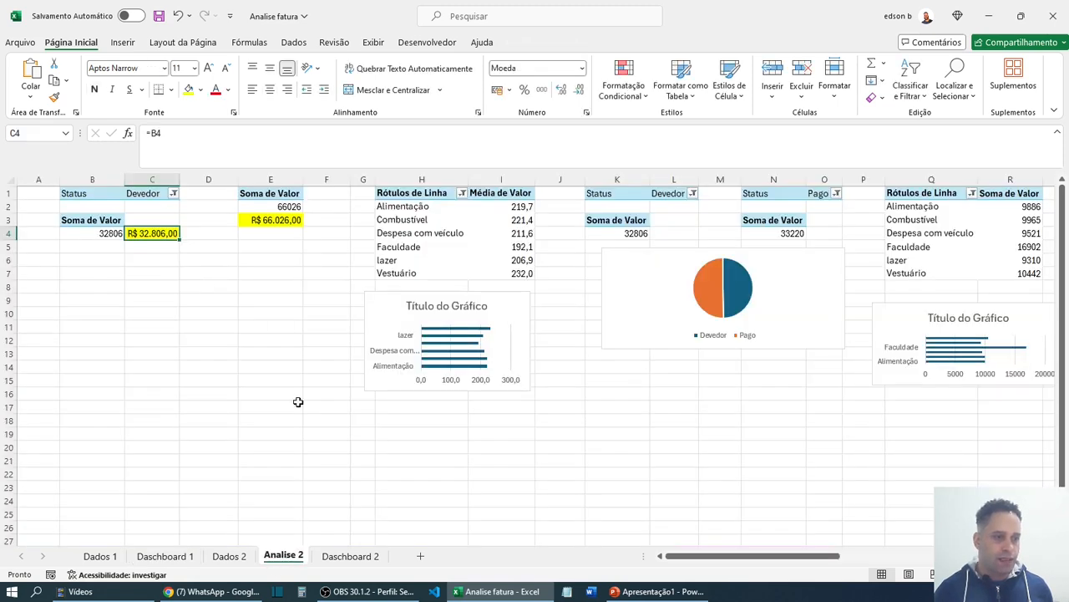
left_click(350, 555)
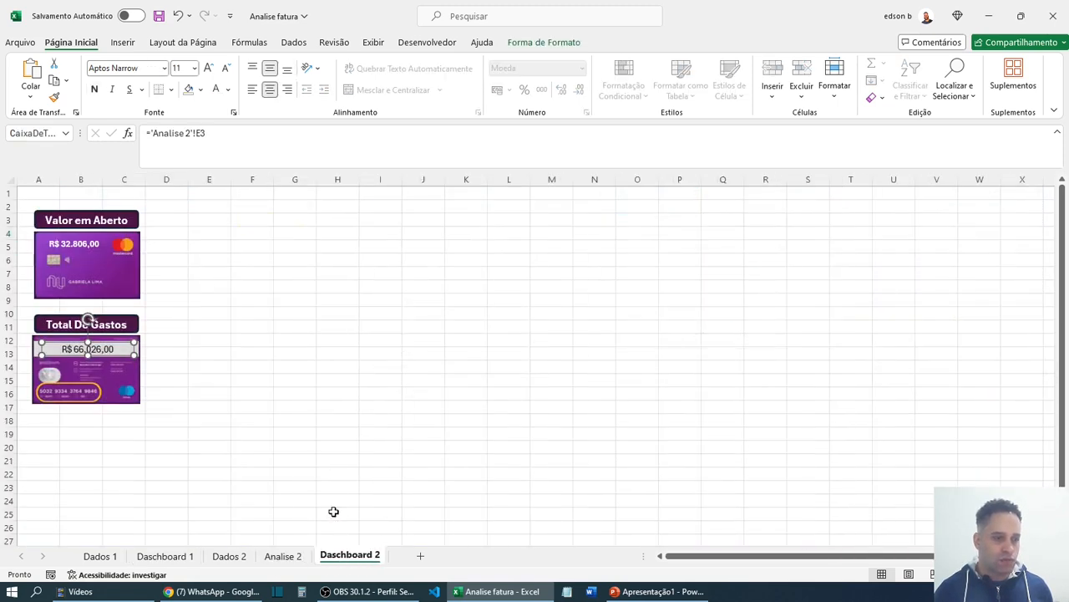
left_click(94, 89)
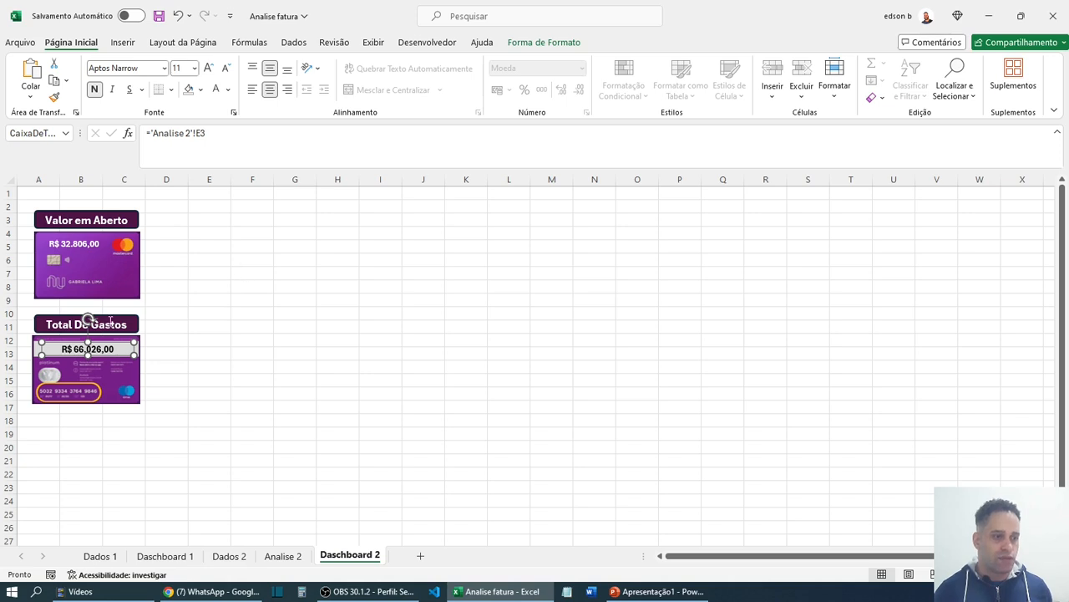
left_click(243, 357)
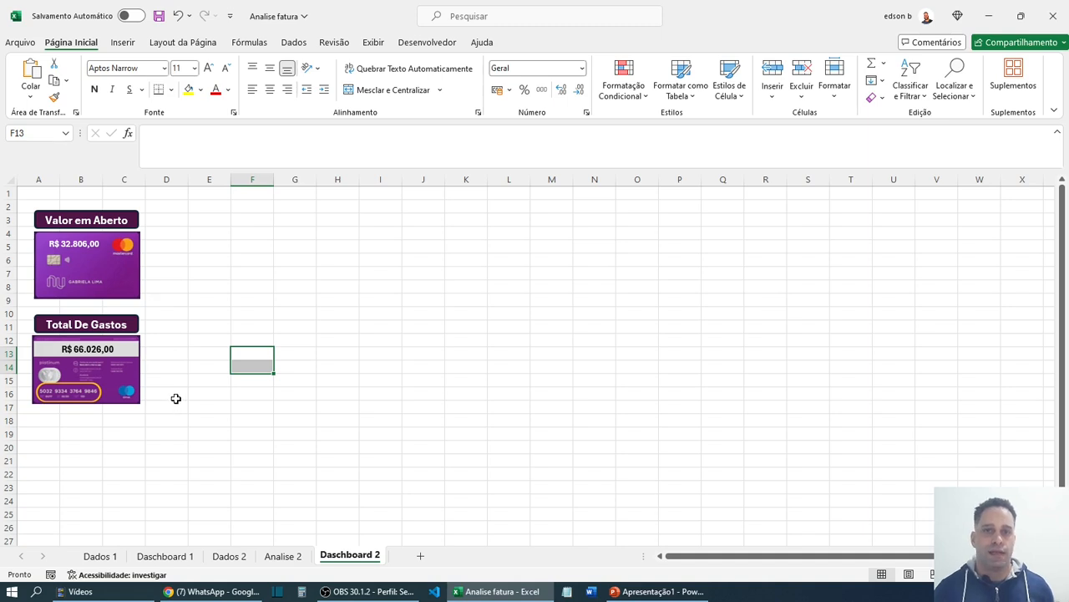
left_click(340, 329)
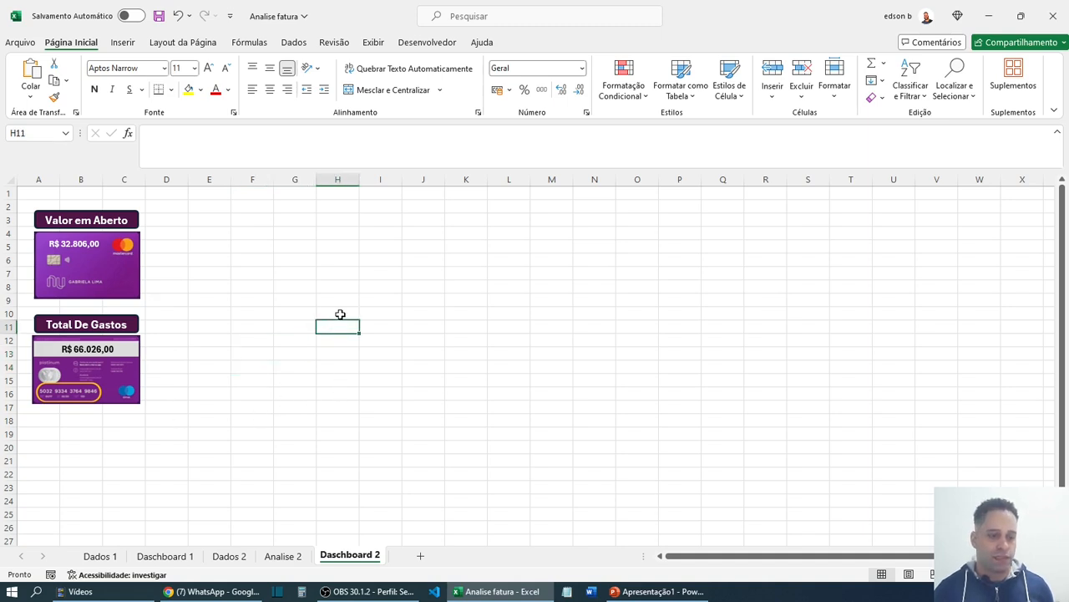
key("ctrl+s")
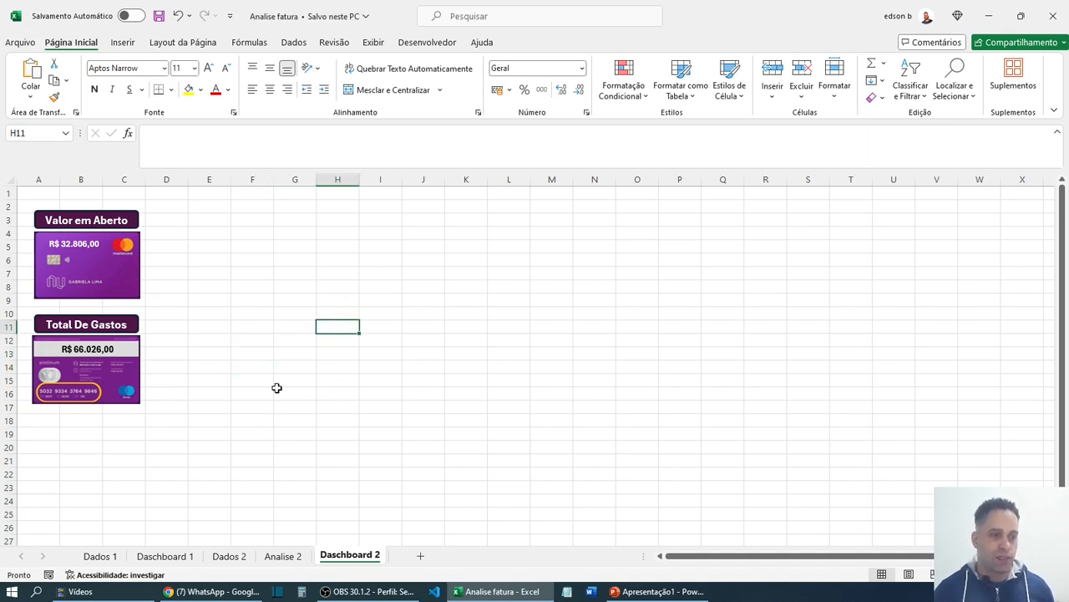
- Examine the Média Por Categoria title banner on Daschboard 1 as a model for the Daschboard 2 chart titles
left_click(170, 556)
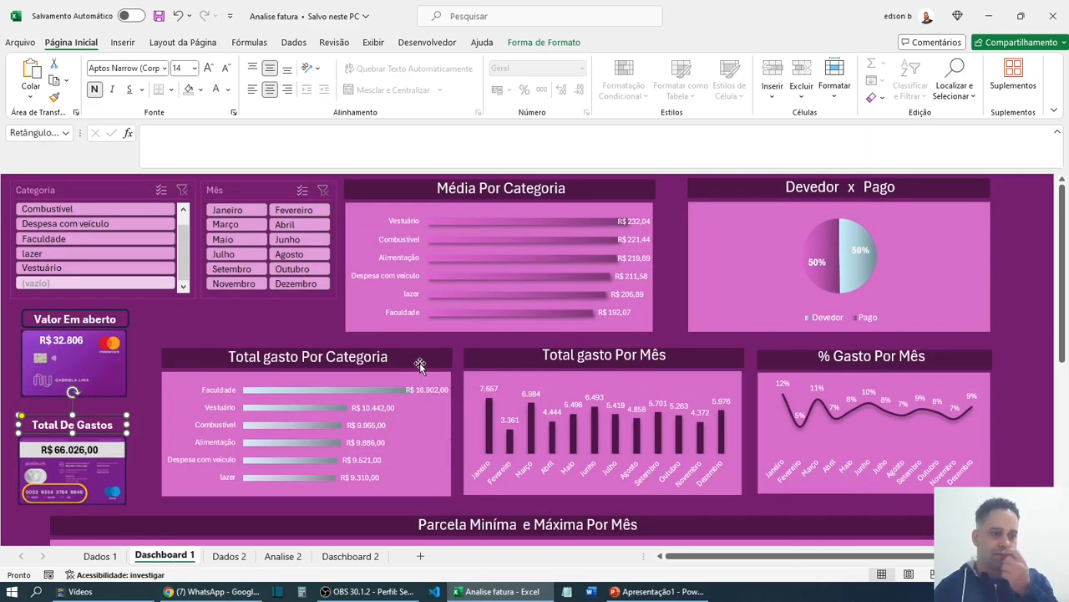
left_click(229, 555)
left_click(165, 555)
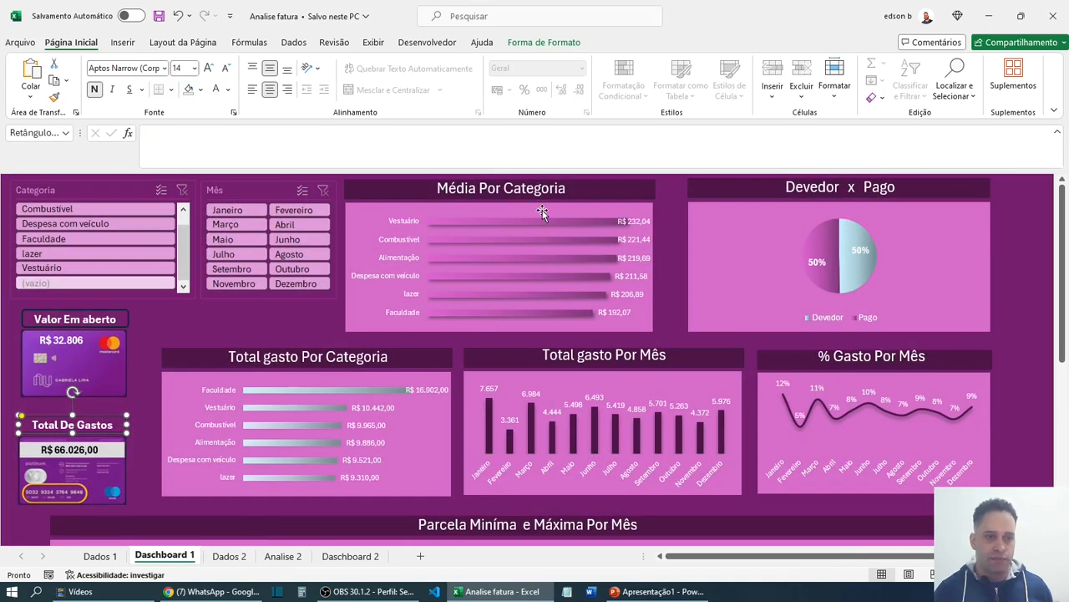
left_click(613, 193)
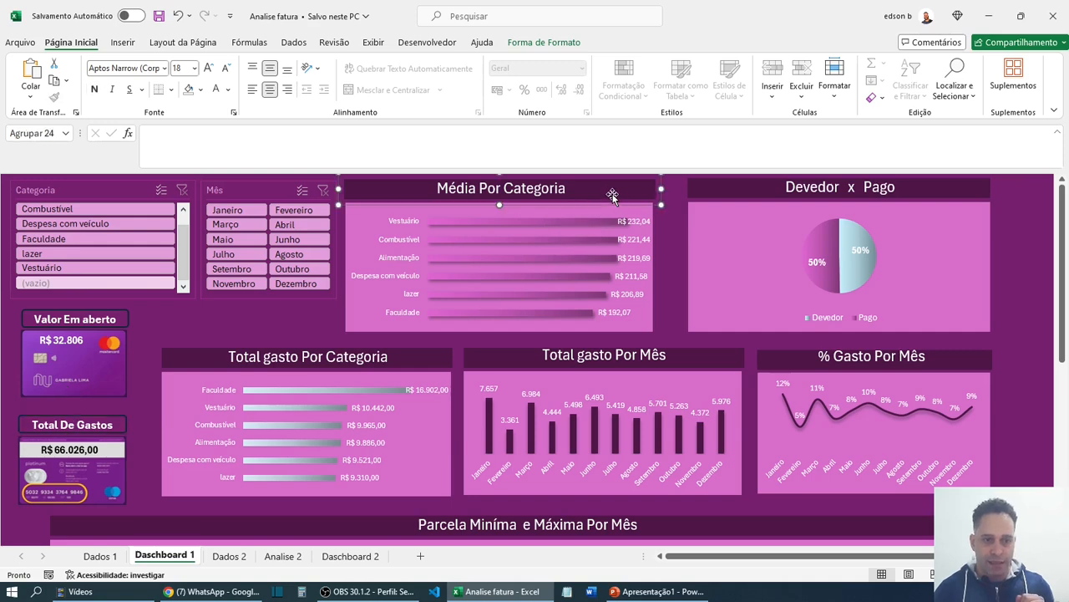
left_click(231, 557)
left_click(282, 556)
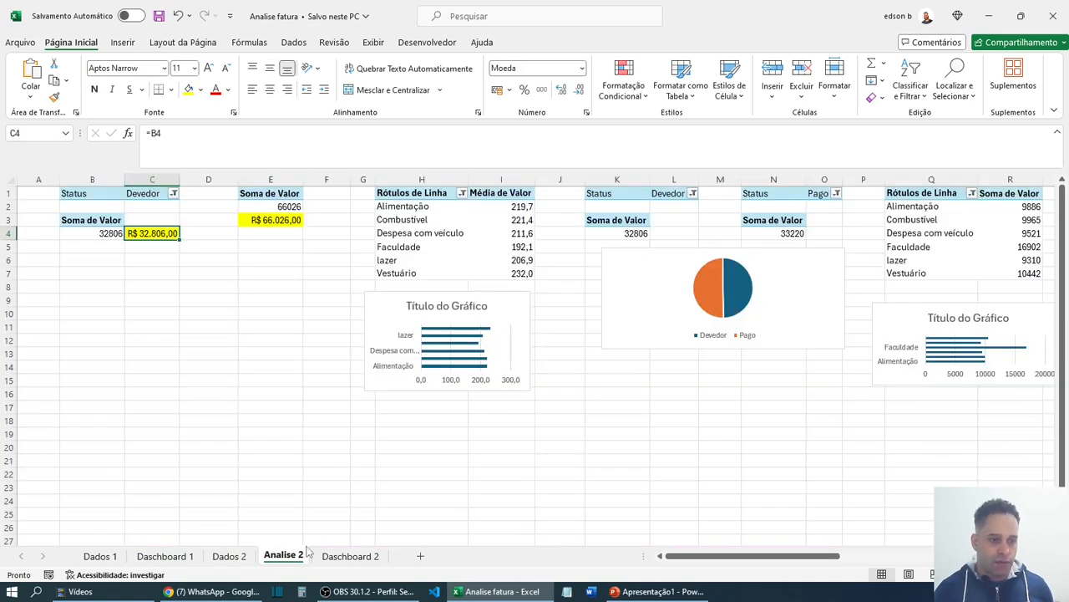
left_click(353, 557)
left_click_drag(319, 273, 296, 274)
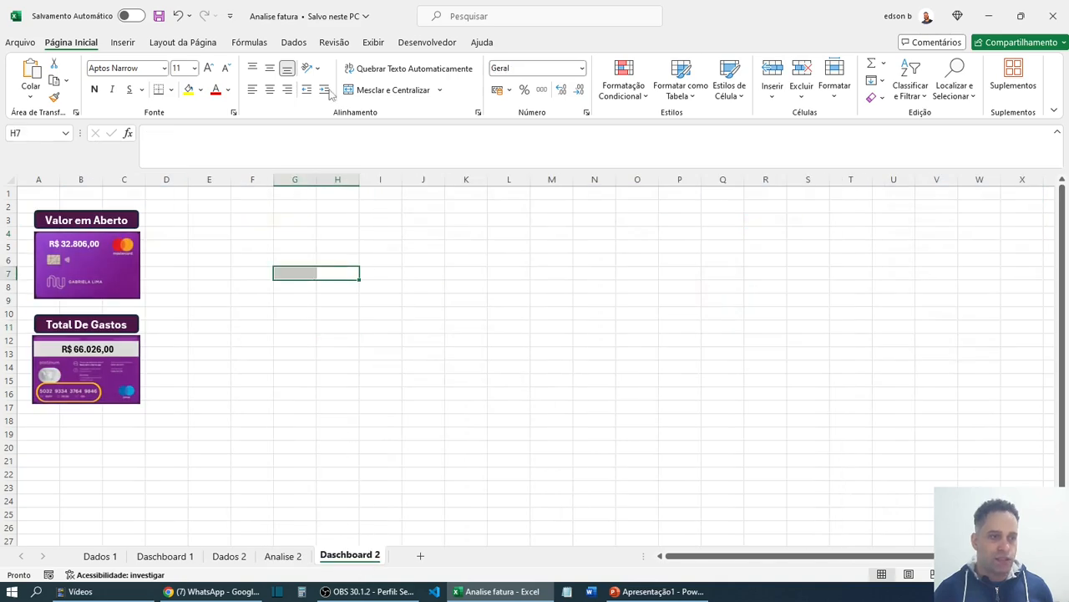
- Draw a rounded rectangle about 0.9 cm high and 7.96 cm wide on Daschboard 2 and place it across columns G to K near row 2
left_click(124, 42)
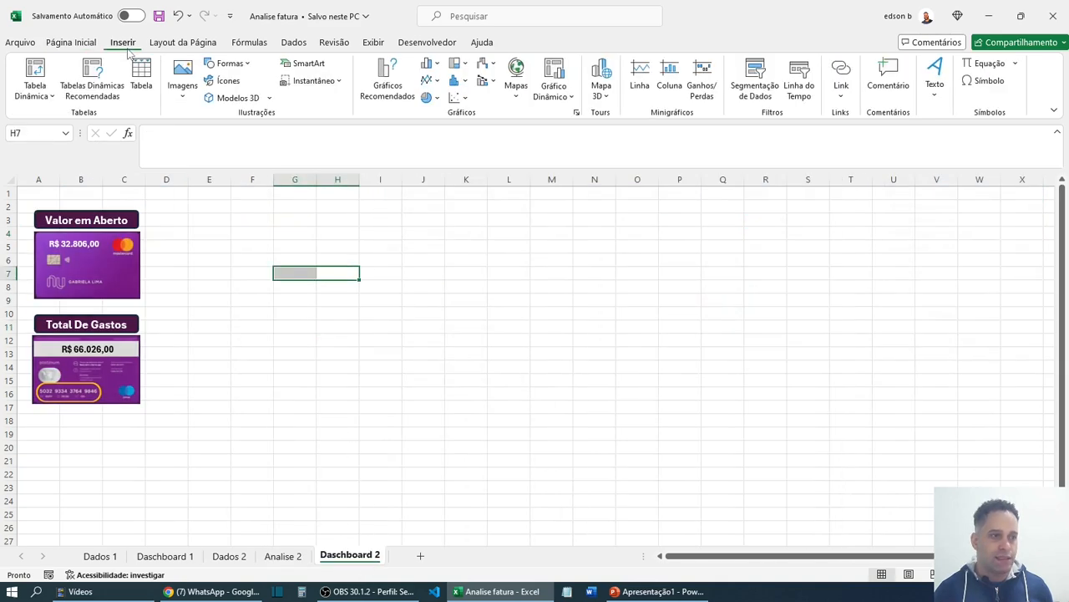
left_click(249, 65)
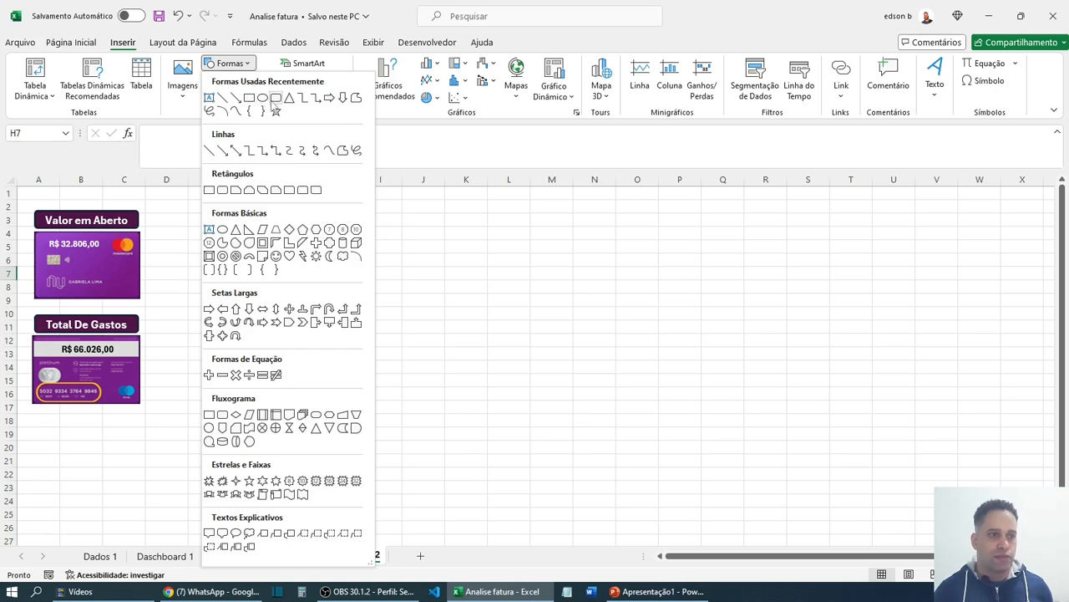
left_click(276, 105)
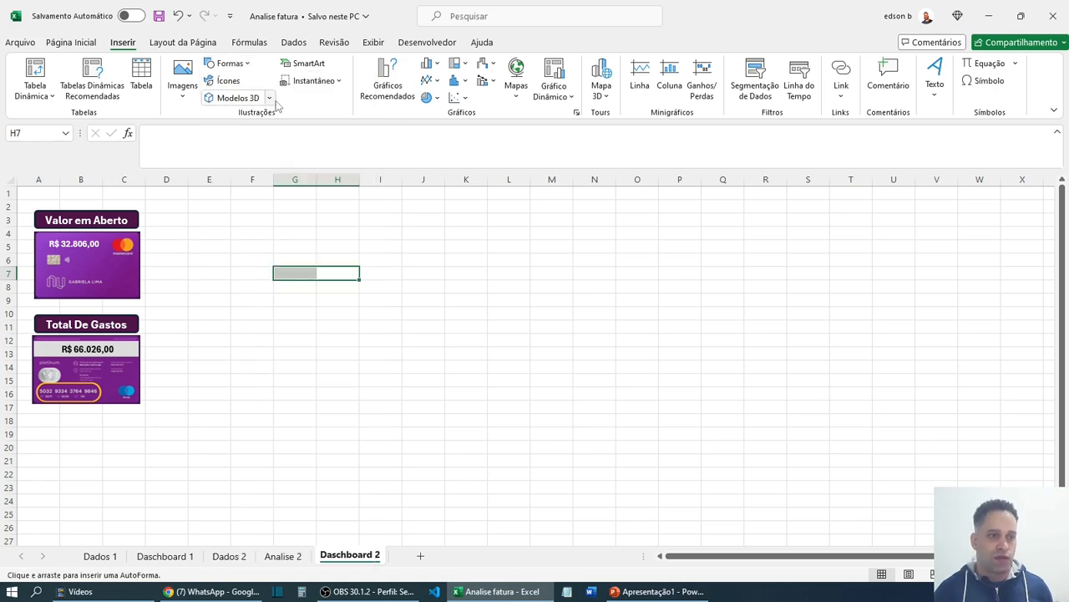
left_click_drag(200, 214, 402, 237)
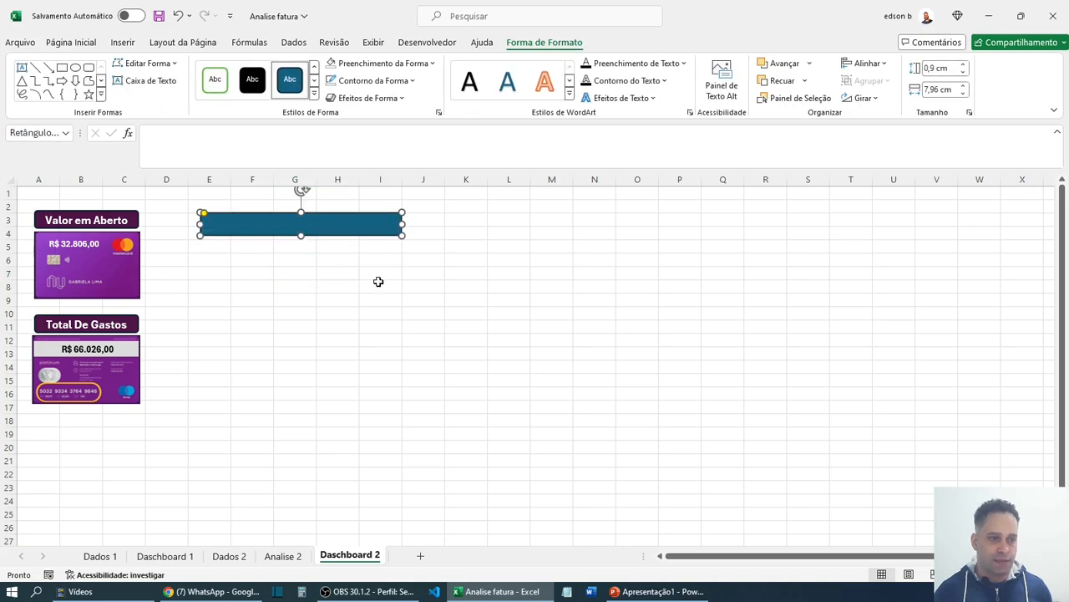
left_click(164, 556)
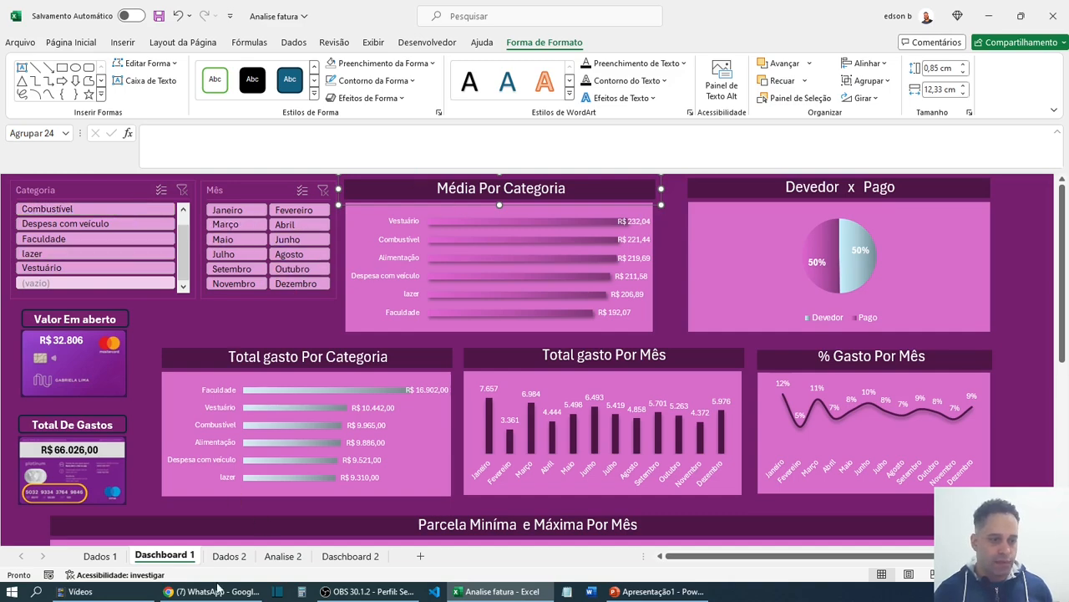
left_click(229, 555)
left_click(360, 558)
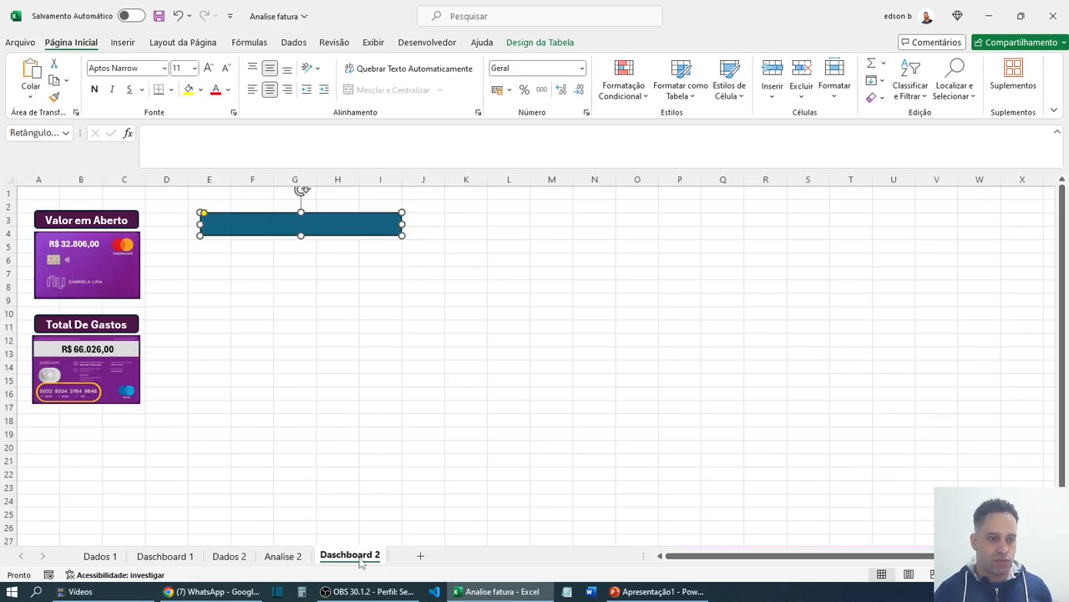
left_click_drag(343, 236, 421, 228)
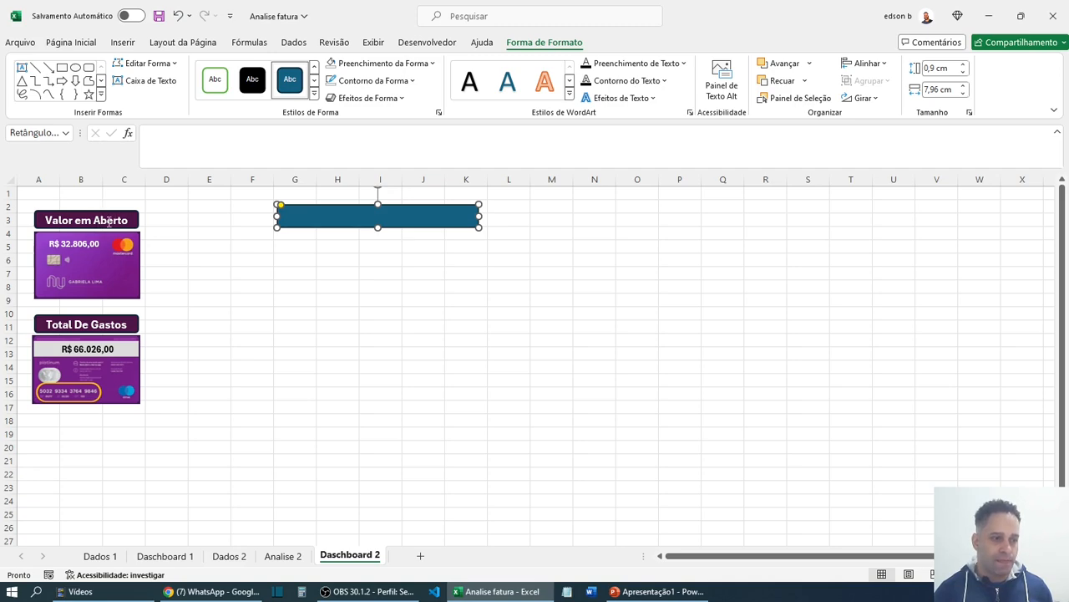
- Widen the Valor em Aberto title shape to about 4.26 cm
left_click(109, 221)
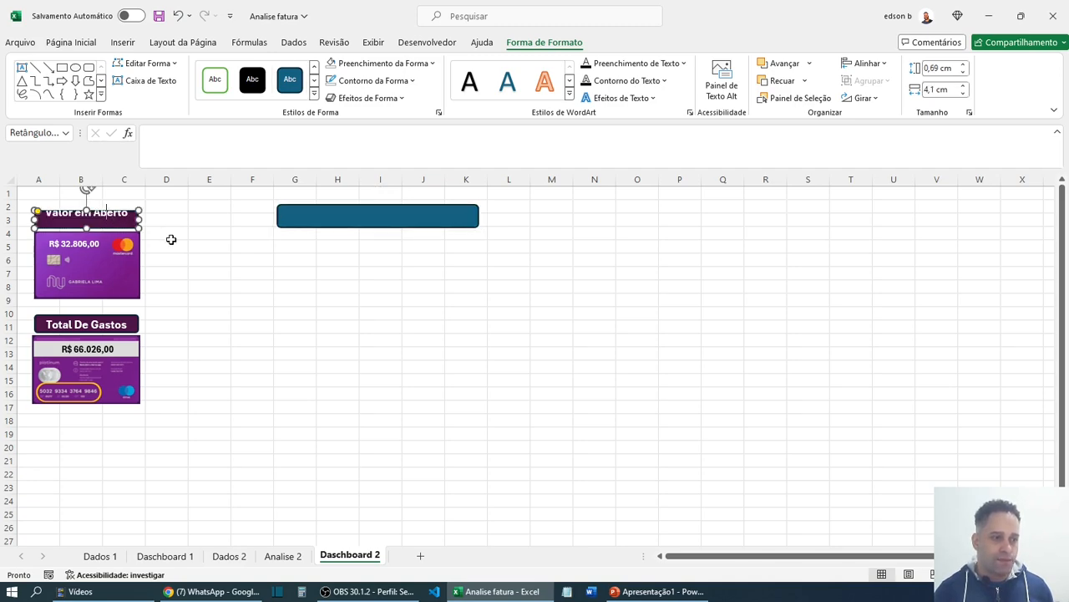
left_click(171, 240)
left_click(98, 226)
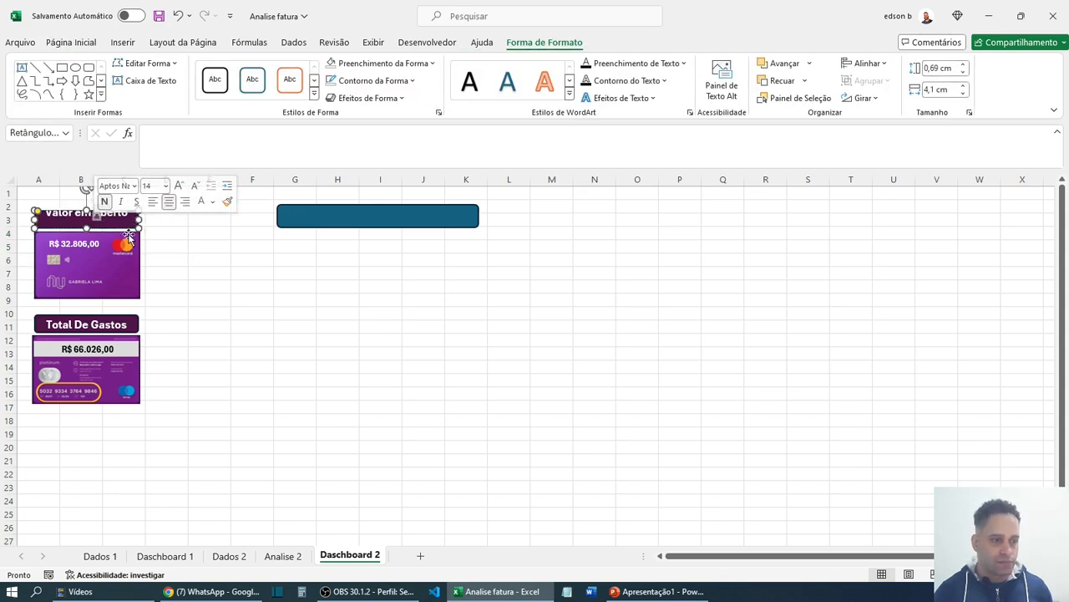
mouse_move(140, 220)
left_mouse_down()
mouse_move(132, 220)
mouse_move(143, 220)
left_mouse_up()
- Shift the Valor em Aberto title shape slightly sideways so it sits centered above its card image
left_click(109, 219)
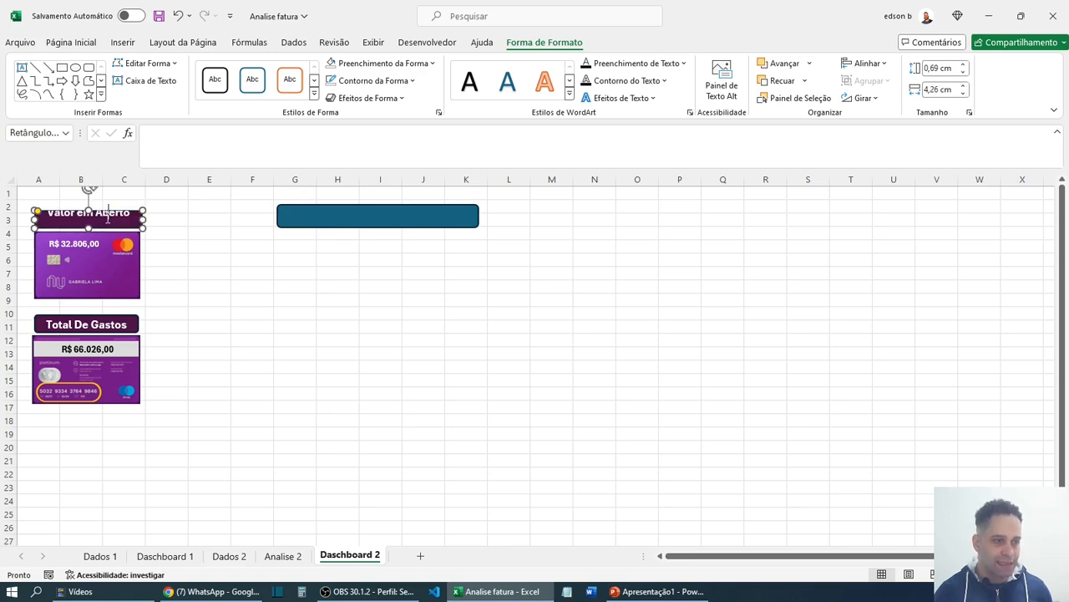
left_click(206, 247)
left_click(74, 218)
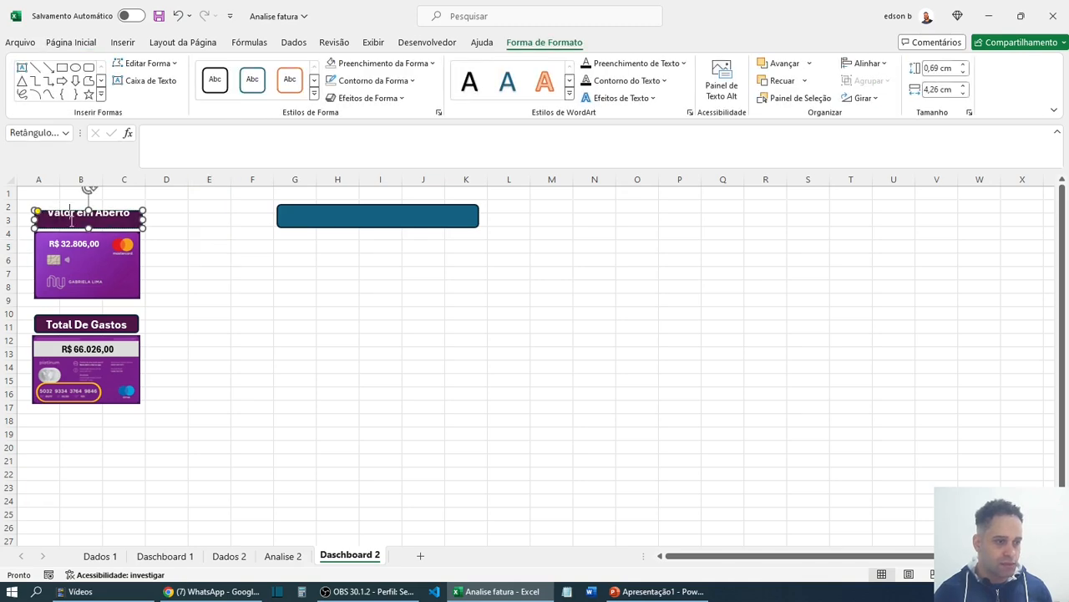
left_click(179, 256)
left_click(109, 219)
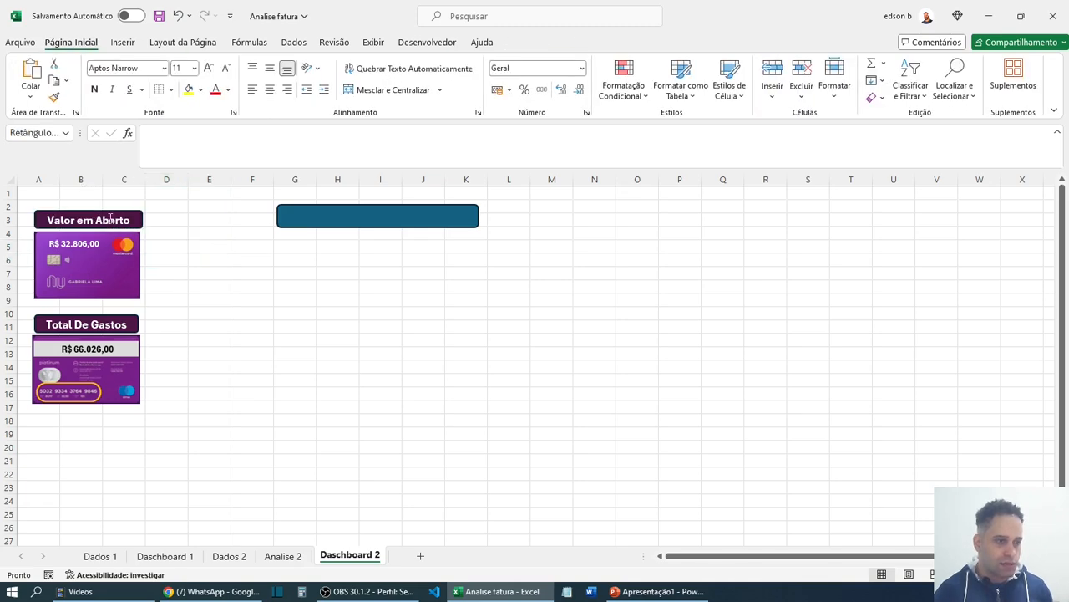
double_click(109, 219)
left_click(111, 214)
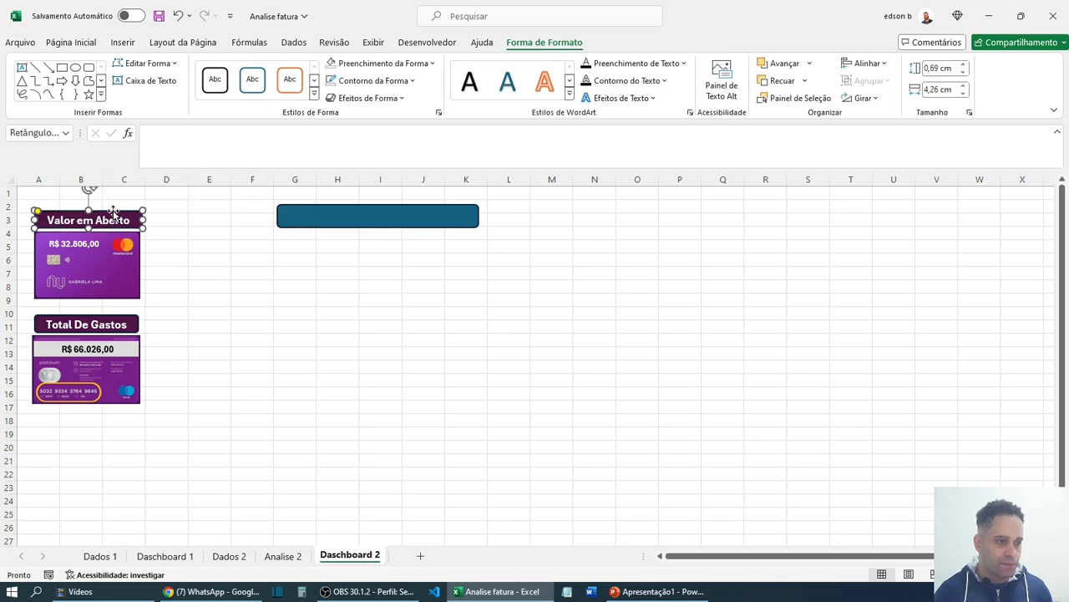
mouse_move(119, 207)
left_mouse_down()
mouse_move(190, 237)
mouse_move(111, 210)
left_mouse_up()
left_click(192, 273)
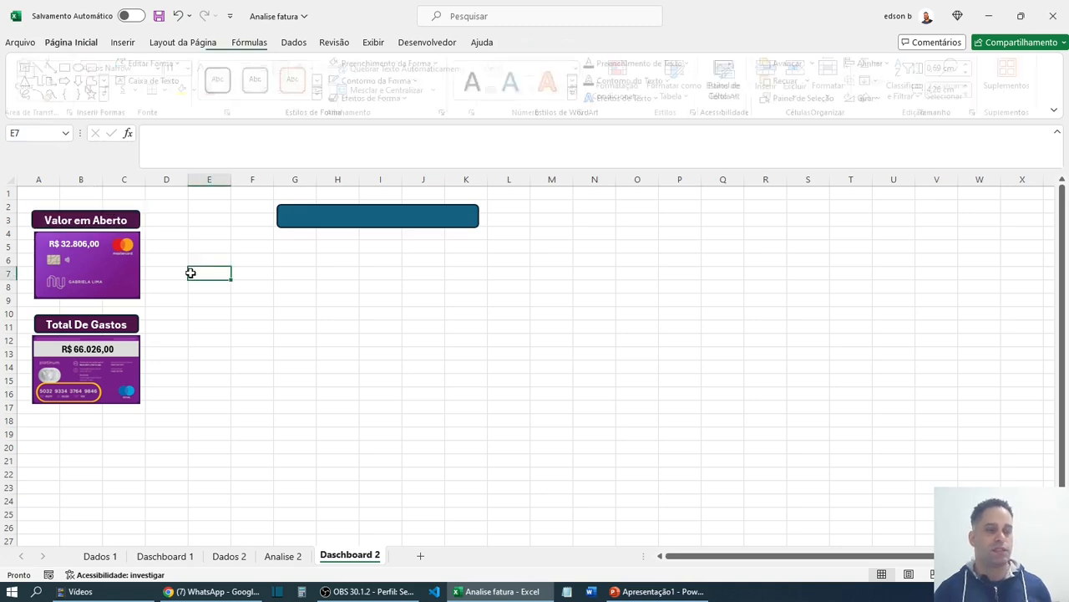
- Move the Valor em Aberto and Total De Gastos card images with their titles down together to rows 10 to 23 of Daschboard 2
left_click(139, 222)
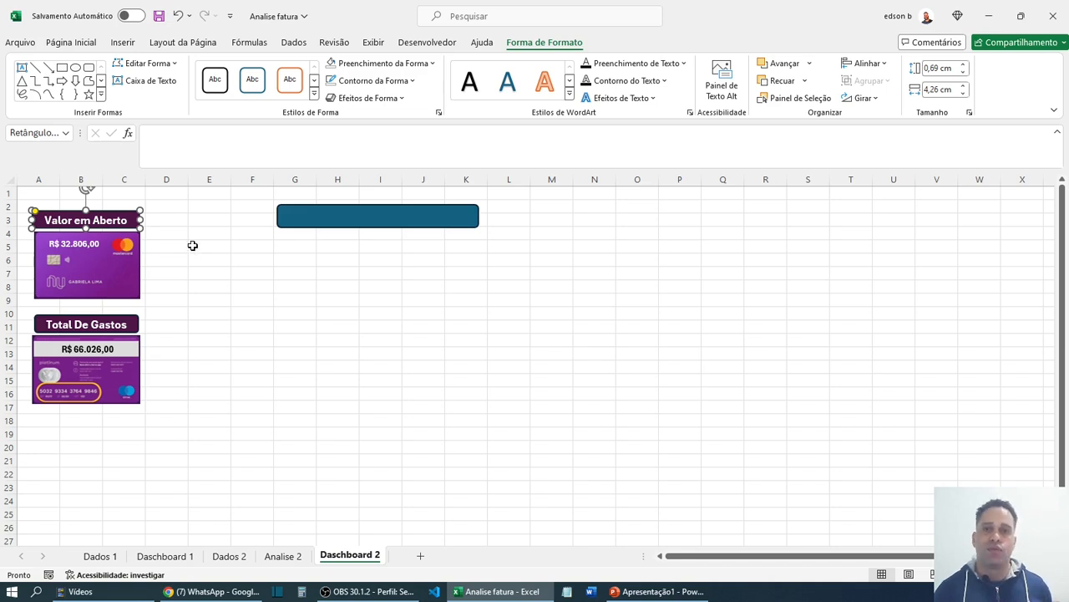
left_click(132, 294, "ctrl")
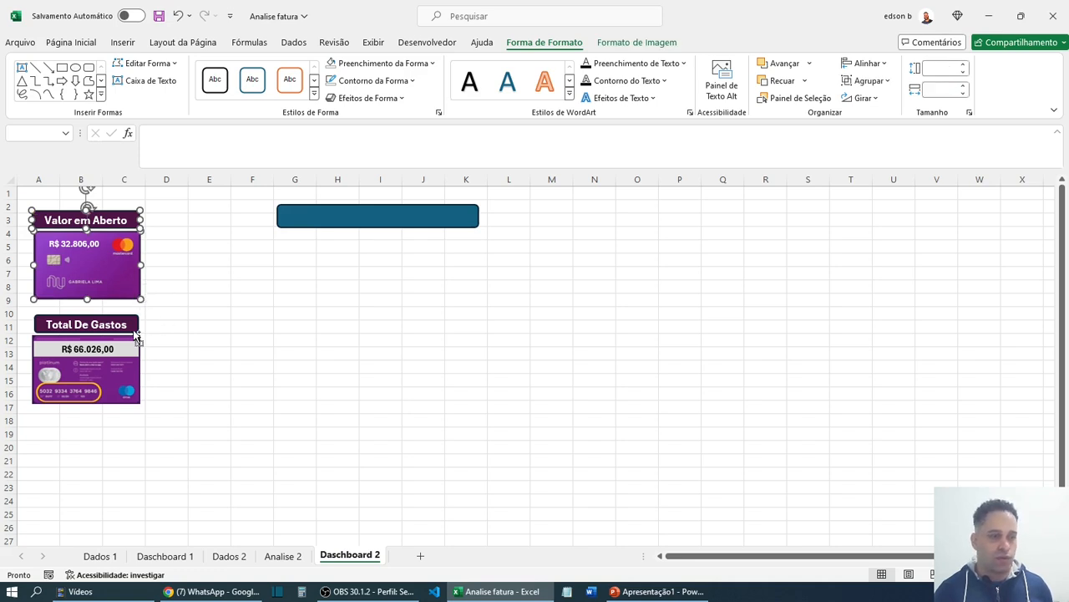
left_click(137, 333, "ctrl")
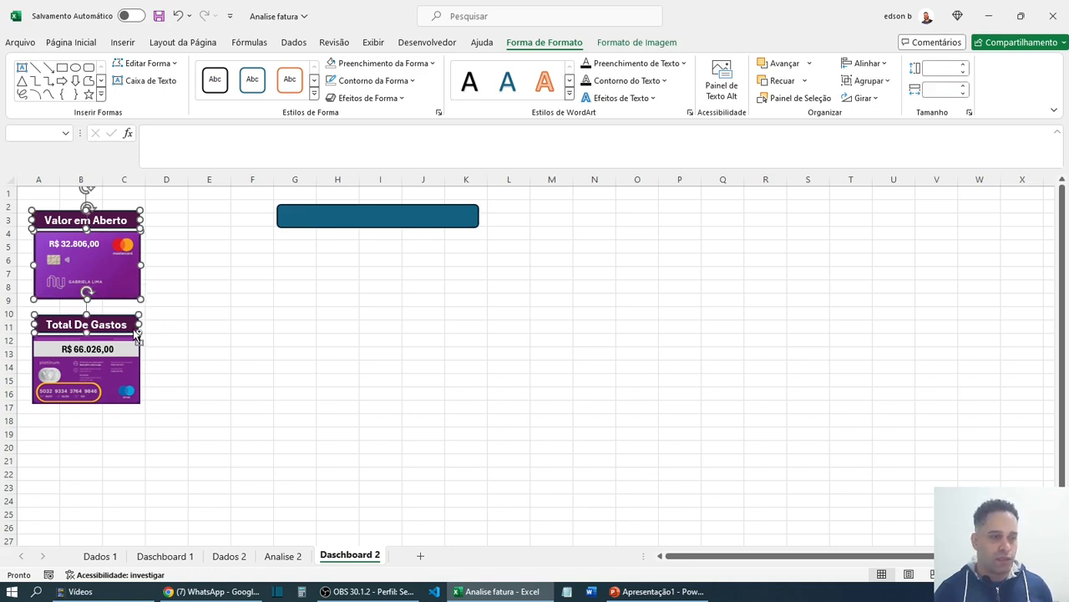
left_click(136, 398, "ctrl")
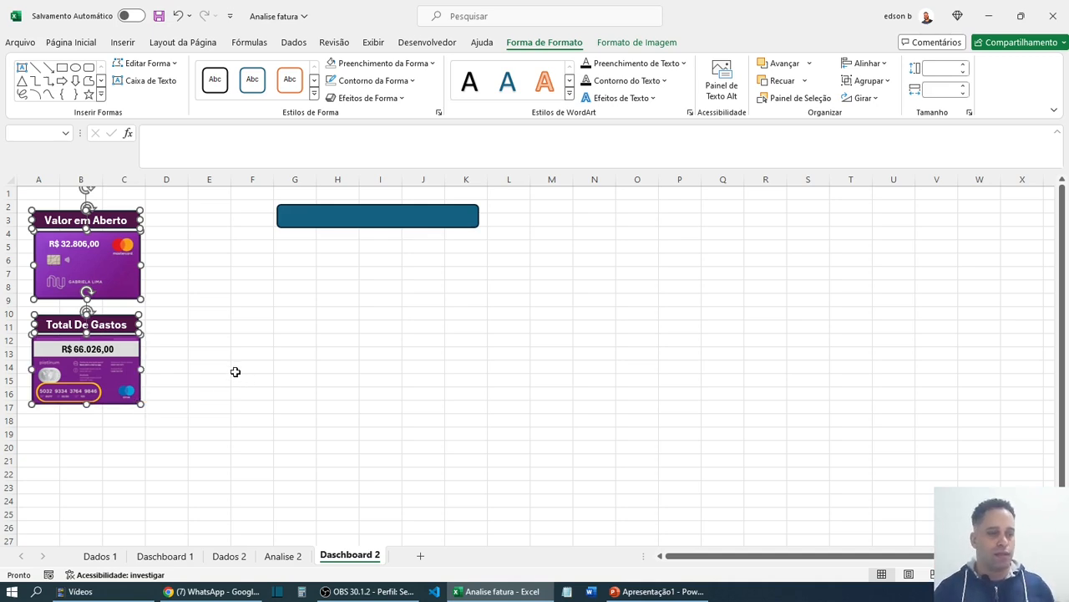
left_click_drag(113, 388, 119, 480)
left_click(222, 402)
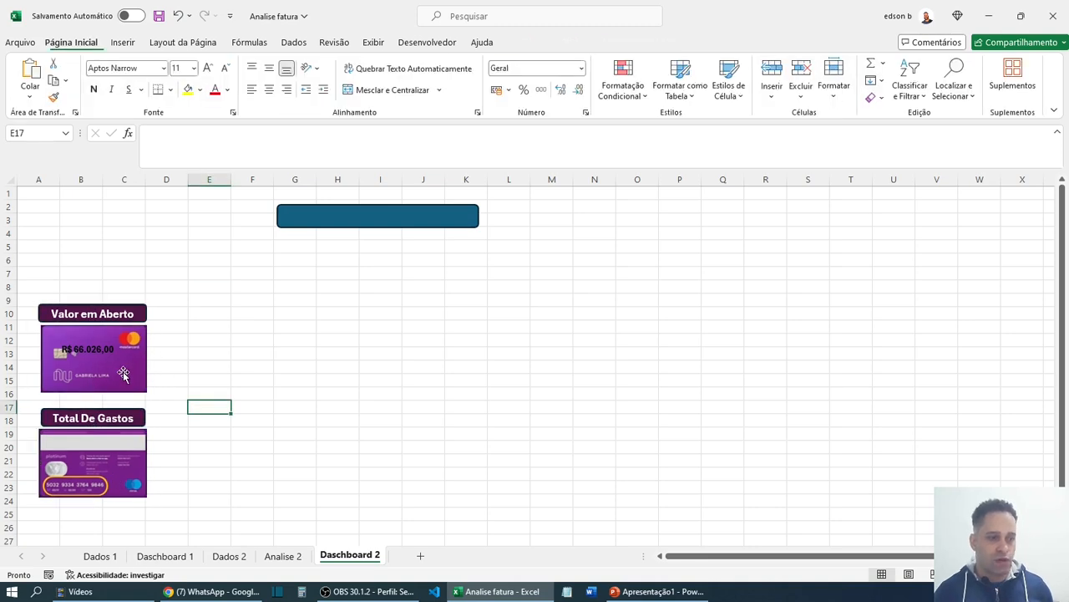
- Move the value text box linked to 'Analise 2'!E3 onto the light strip of the Total De Gastos card
left_click(104, 356)
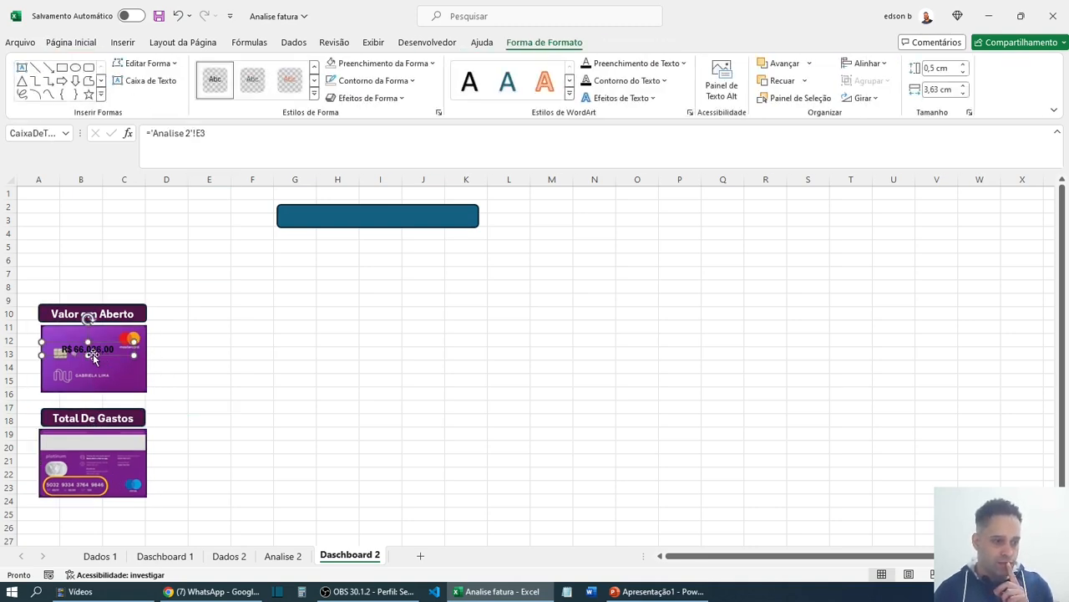
left_click_drag(103, 356, 93, 447)
left_click(283, 410)
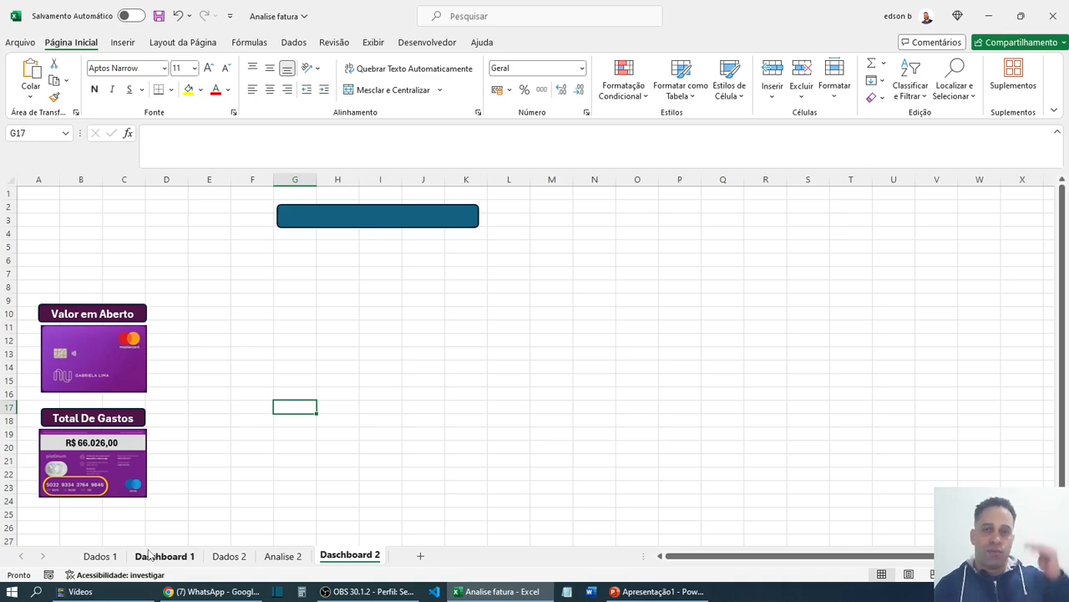
- Fill the blue chart banner on Daschboard 2 with Ameixa escuro, Ênfase 5, Mais Escuro 50%, matching the Daschboard 1 title banners
left_click(164, 555)
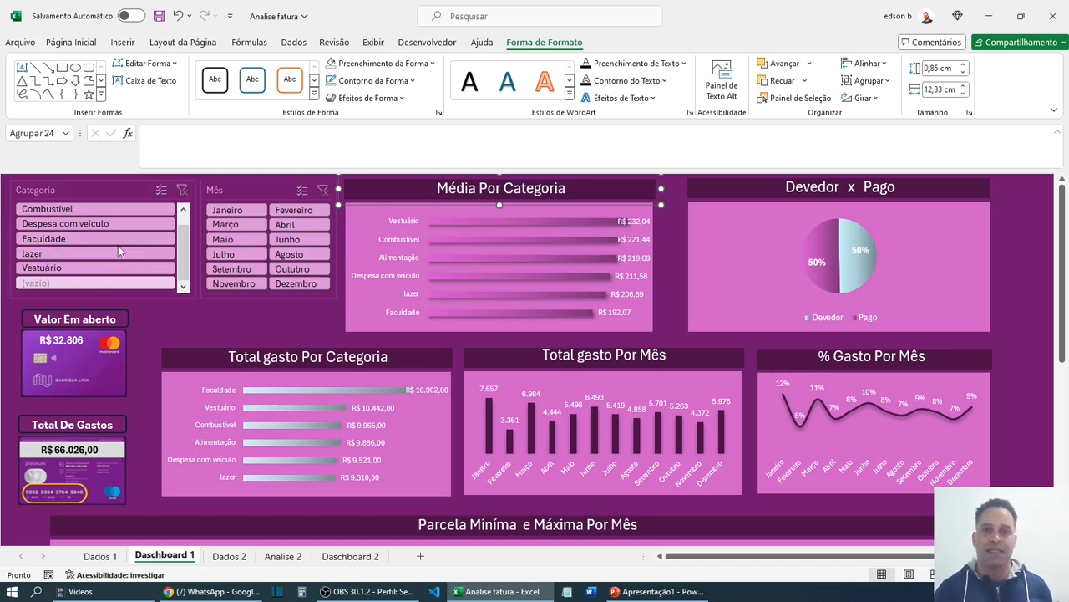
left_click(341, 554)
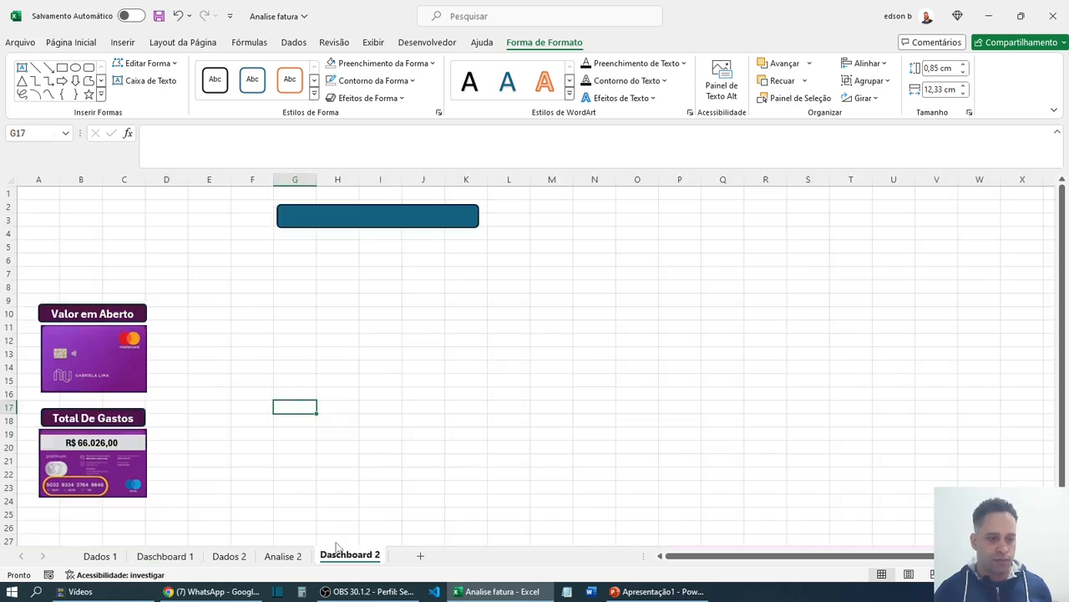
left_click(326, 225)
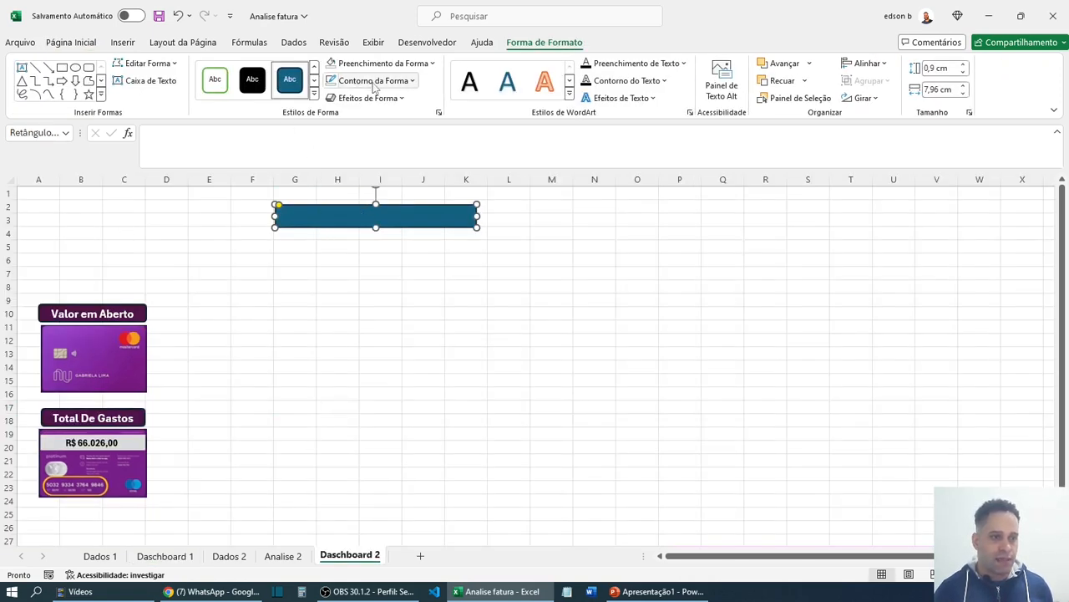
left_click(432, 64)
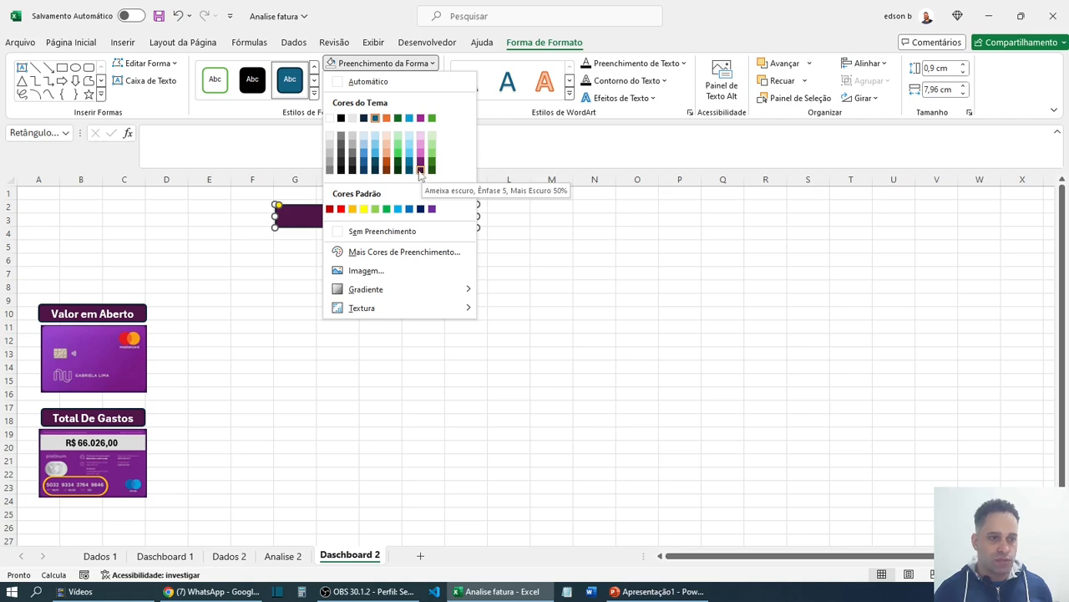
left_click(420, 169)
- Enter the title "Média Por categoria" in the plum banner and center the text horizontally and vertically
left_click(161, 556)
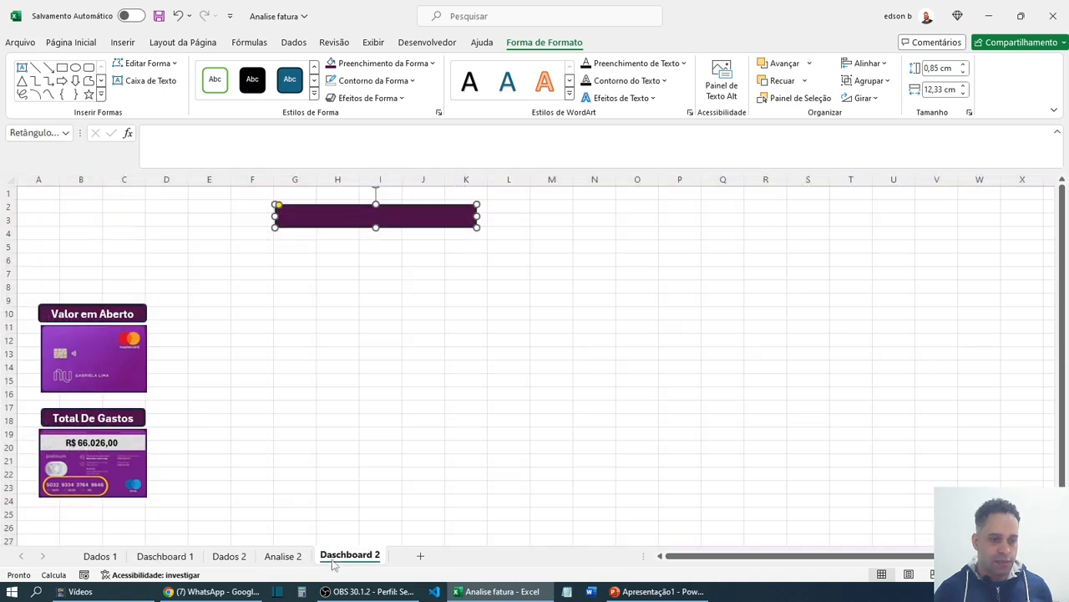
left_click(350, 556)
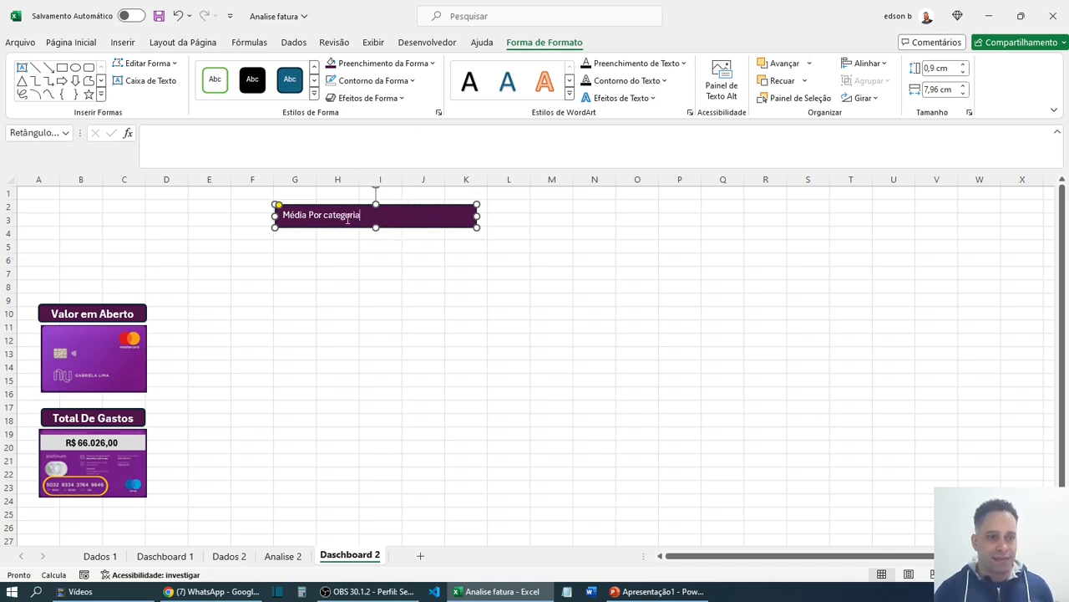
left_click(81, 46)
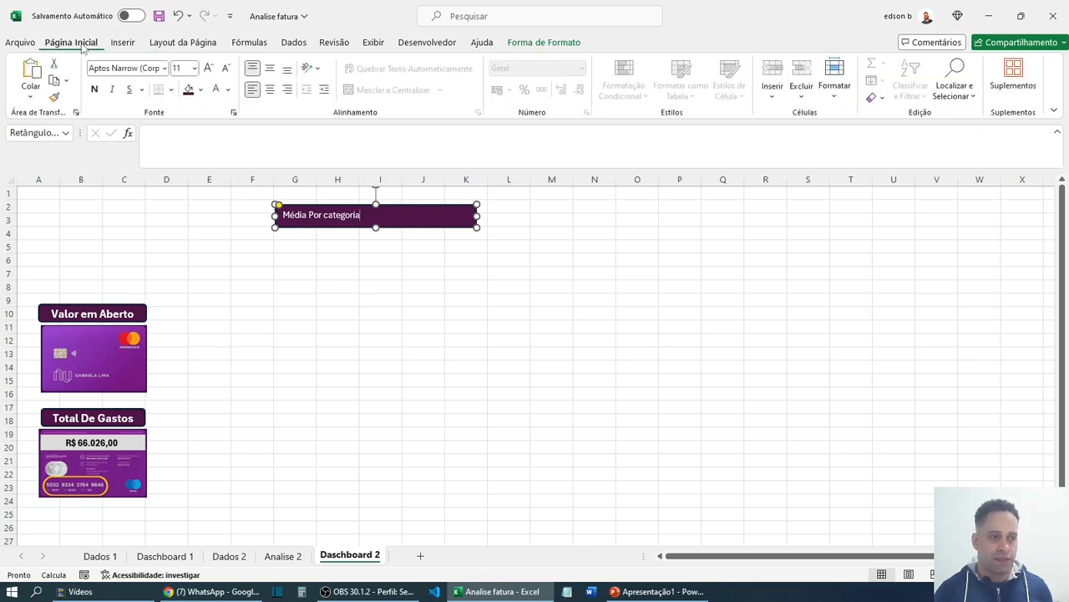
left_click(270, 91)
left_click(270, 72)
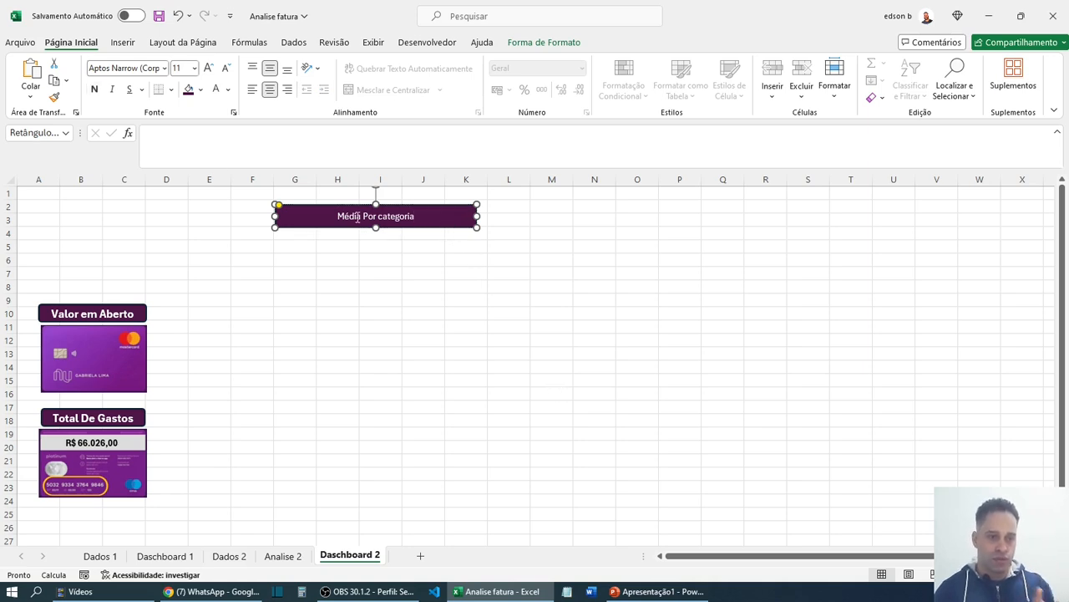
- Make the Média Por categoria banner text bold and set its font size to 14
left_click(94, 89)
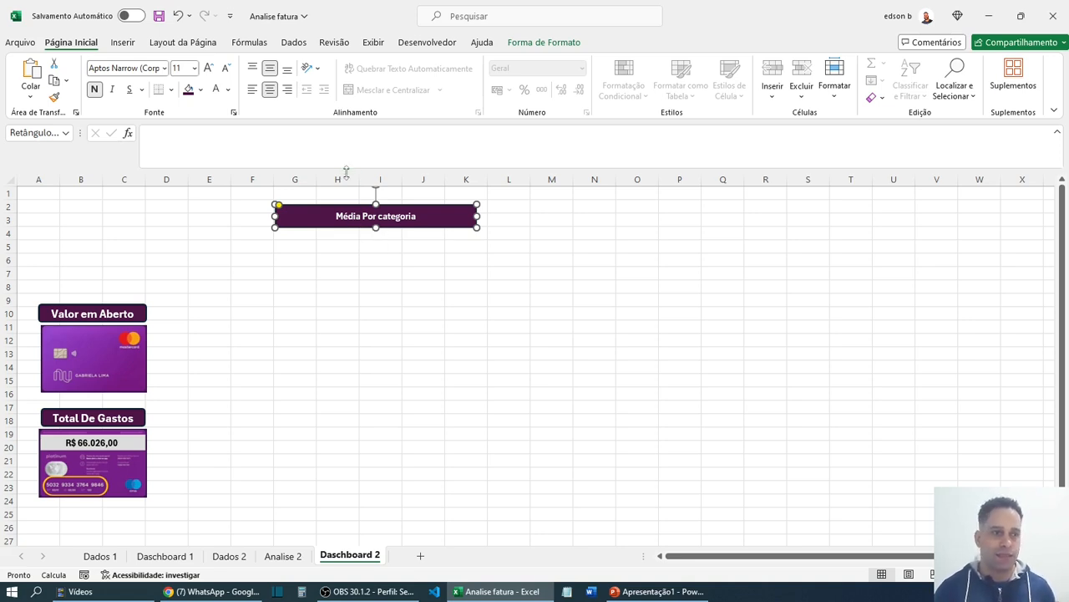
left_click(209, 67)
left_click(209, 67)
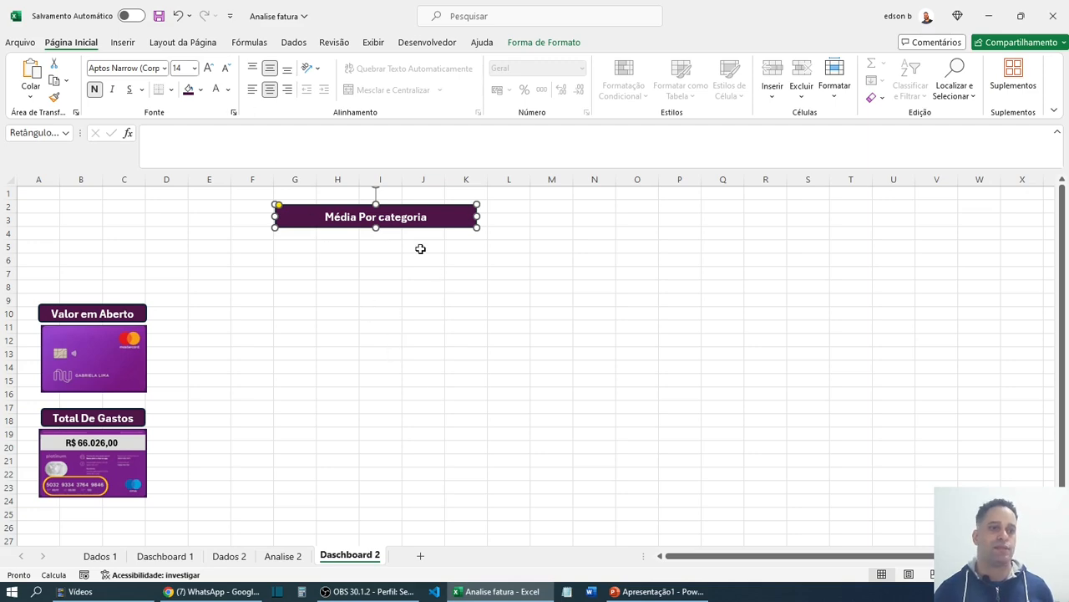
- Copy the category average bar chart from Analise 2 and paste it into Daschboard 2 near cell H7
left_click(178, 556)
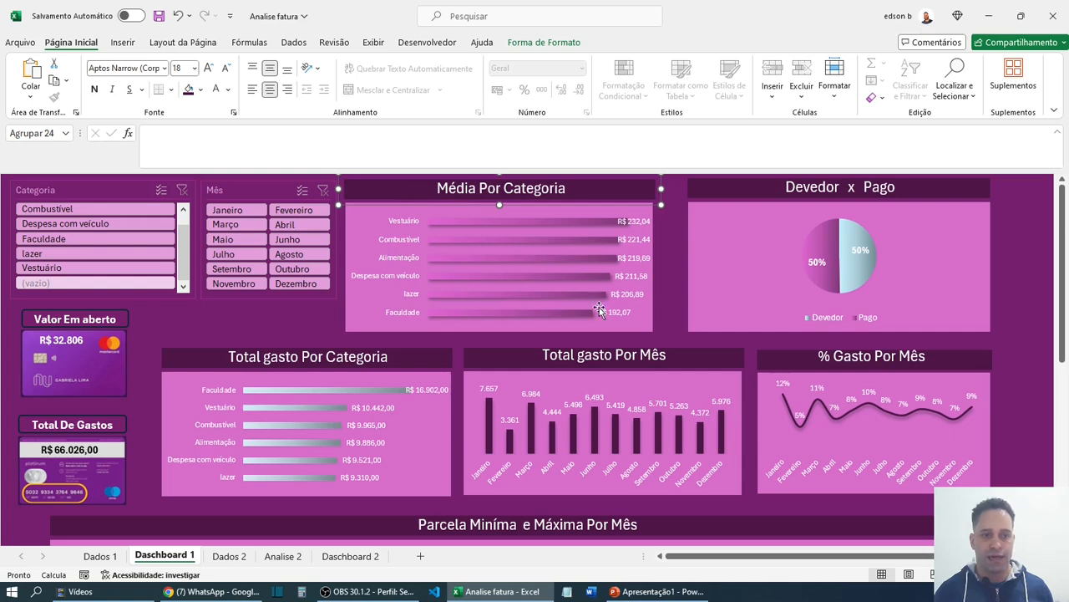
left_click(282, 555)
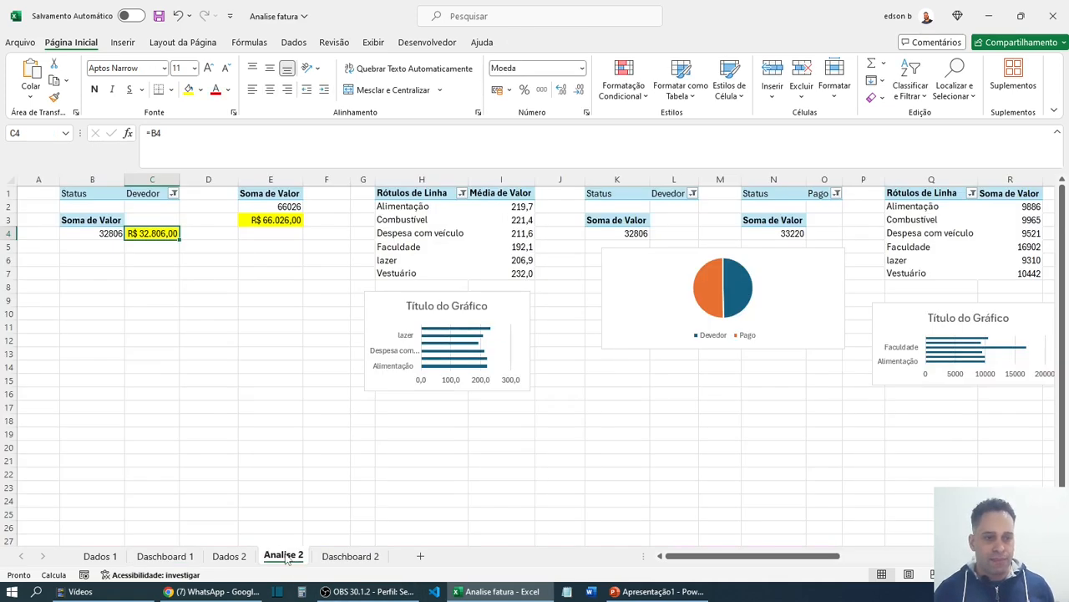
left_click(465, 296)
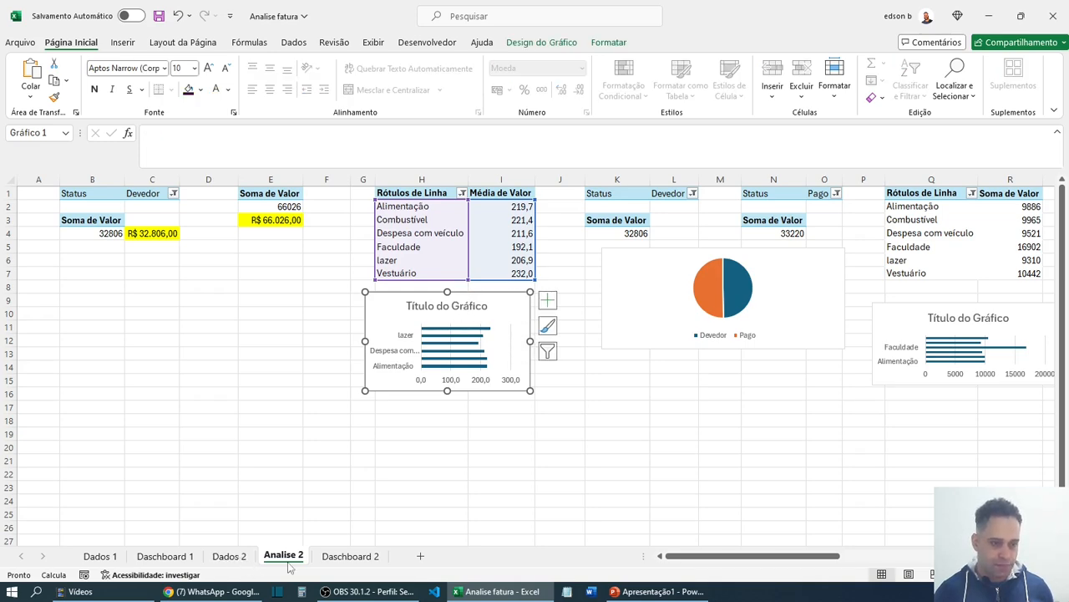
left_click(350, 555)
left_click(337, 270)
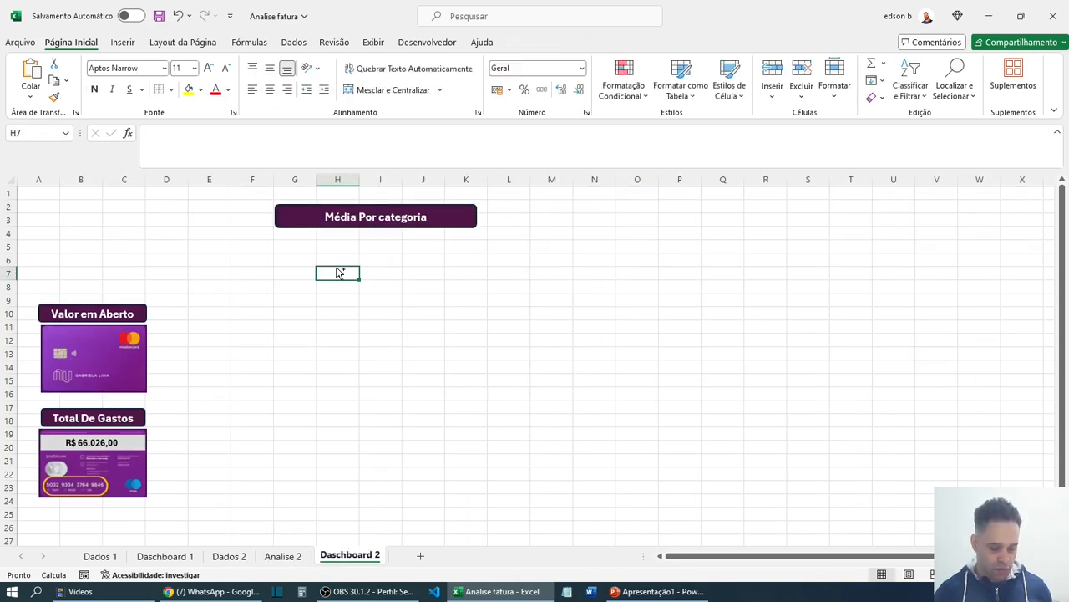
key("ctrl+v")
- Place the bar chart directly below the Média Por categoria banner and enlarge it to span about columns G to K, rows 5 to 13
left_click_drag(365, 273, 323, 242)
left_click_drag(473, 284, 482, 288)
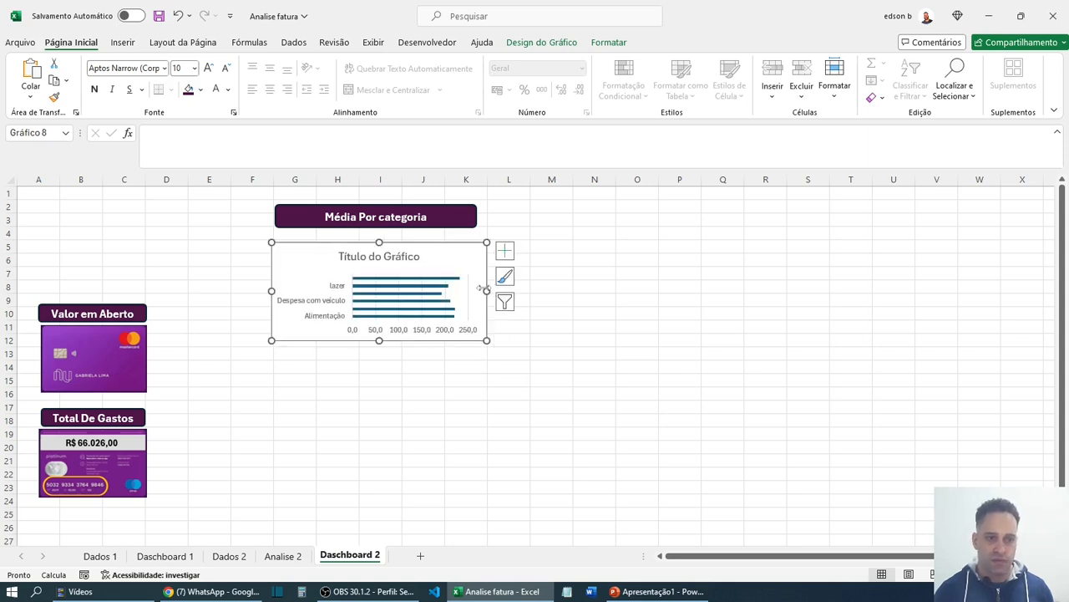
left_click_drag(379, 340, 378, 354)
left_click(447, 409)
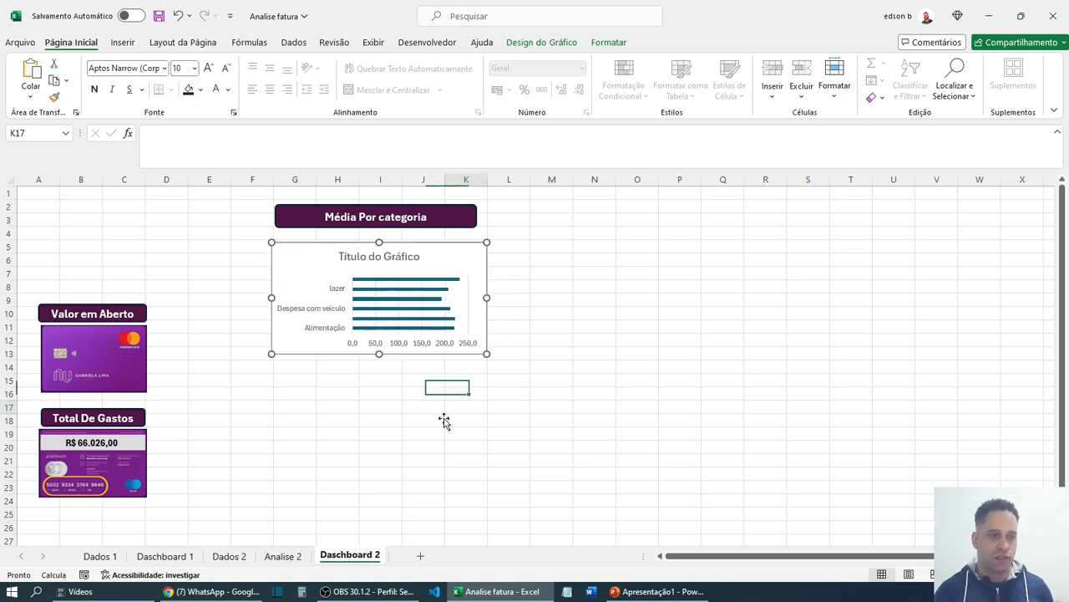
- Copy the Devedor and Pago pie chart from Analise 2 to Daschboard 2, narrowed and placed beside the bar chart across columns L to P
left_click(164, 556)
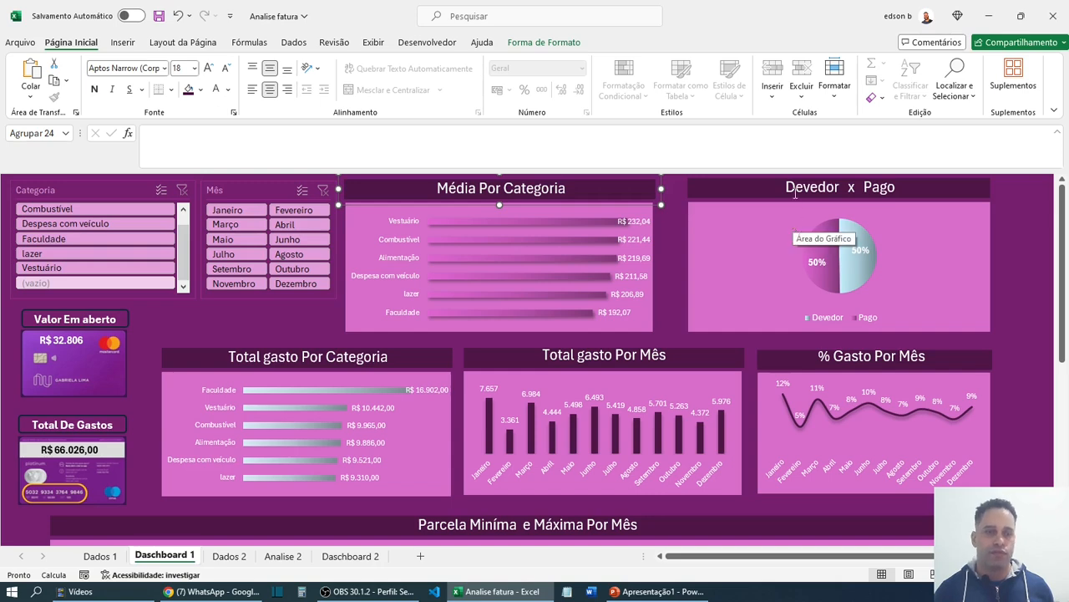
left_click(282, 556)
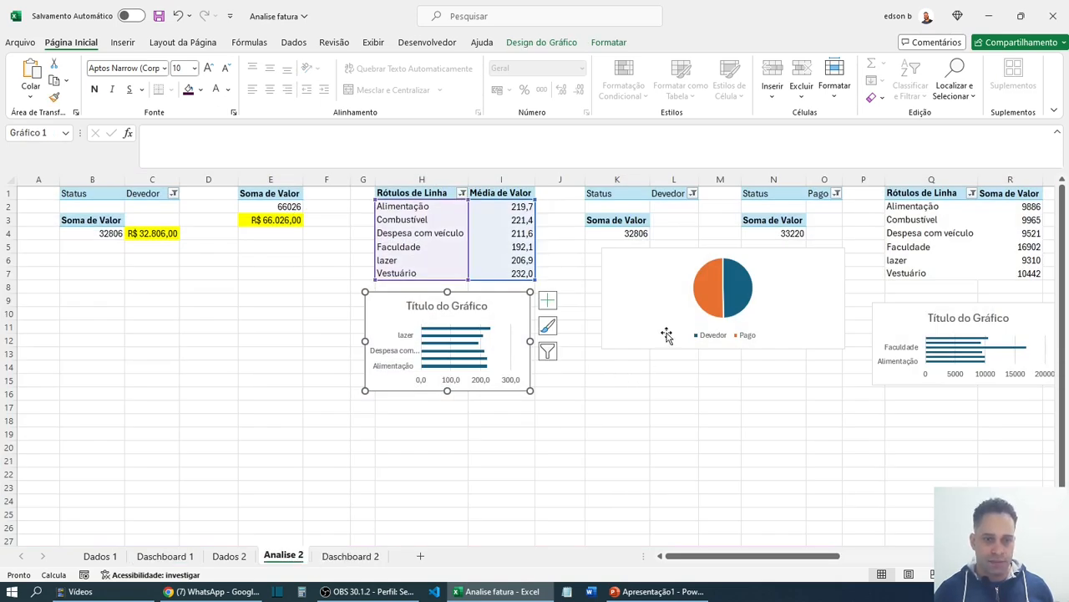
left_click(667, 336)
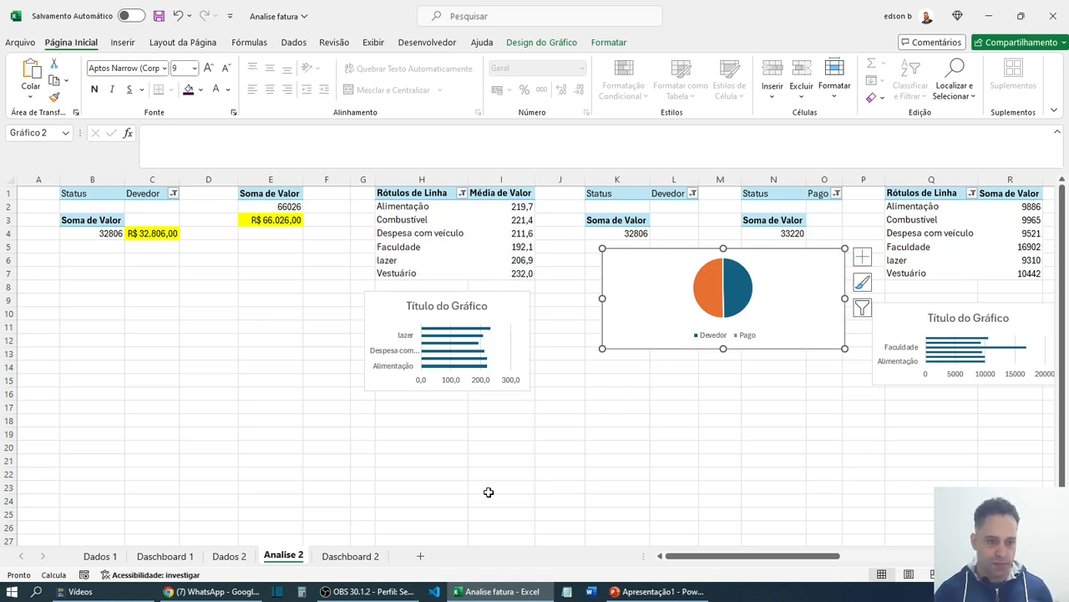
left_click(350, 556)
left_click(629, 319)
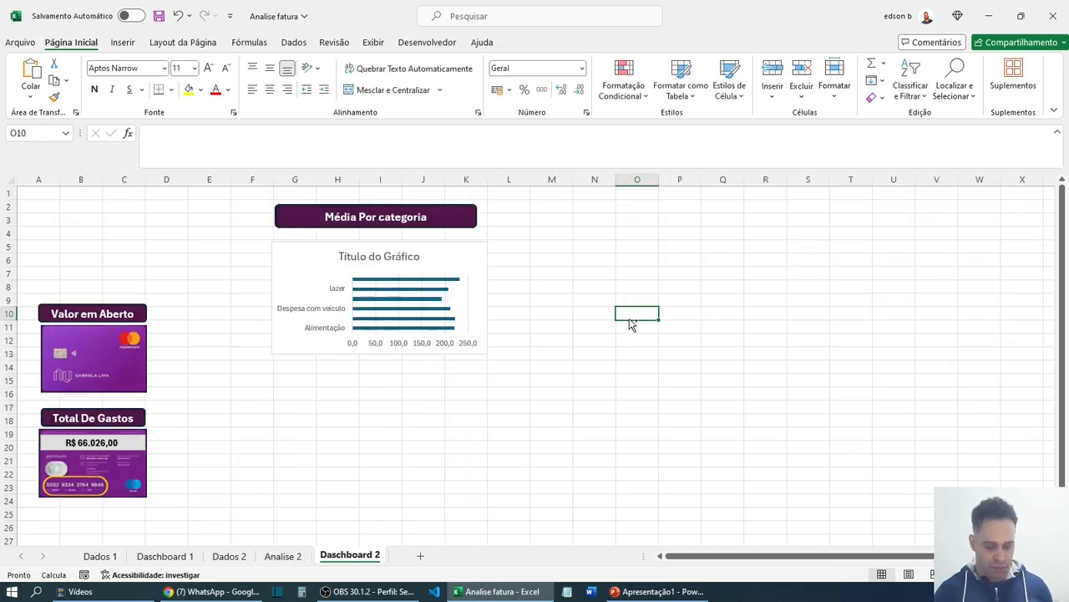
key("ctrl+v")
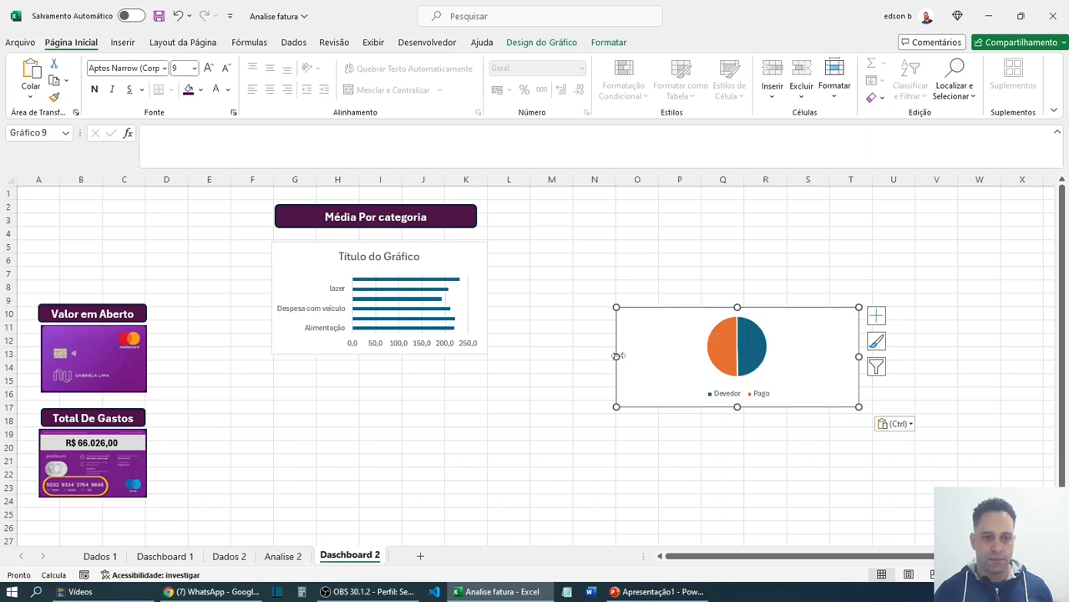
left_click_drag(616, 357, 702, 357)
left_click_drag(759, 312, 574, 256)
- Duplicate the Média Por categoria banner above the pie chart and retitle the copy "Devedor x Pago"
left_click(473, 220)
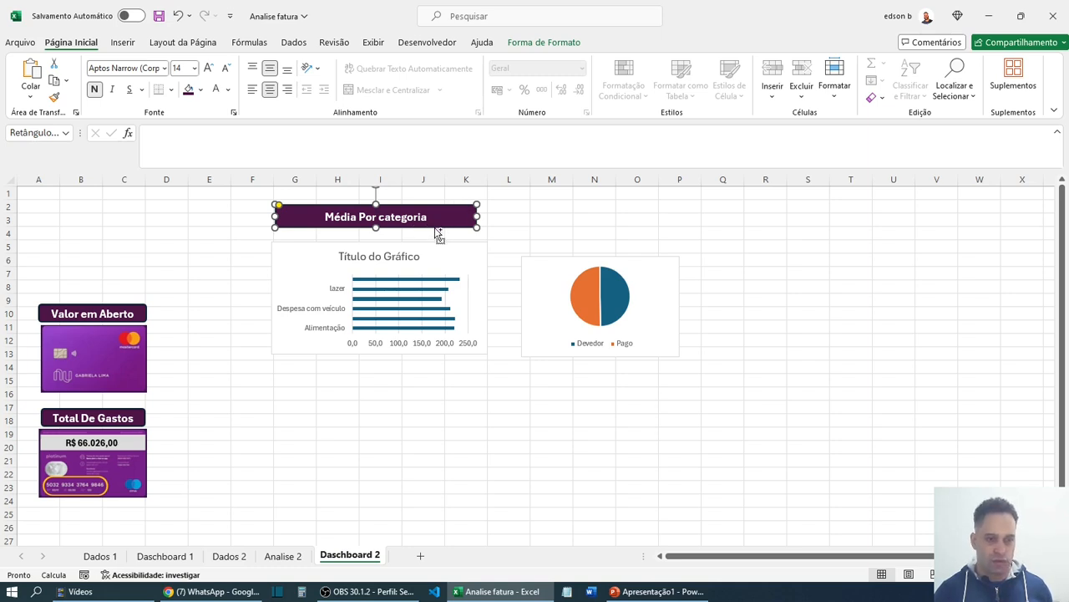
left_click_drag(437, 233, 654, 216)
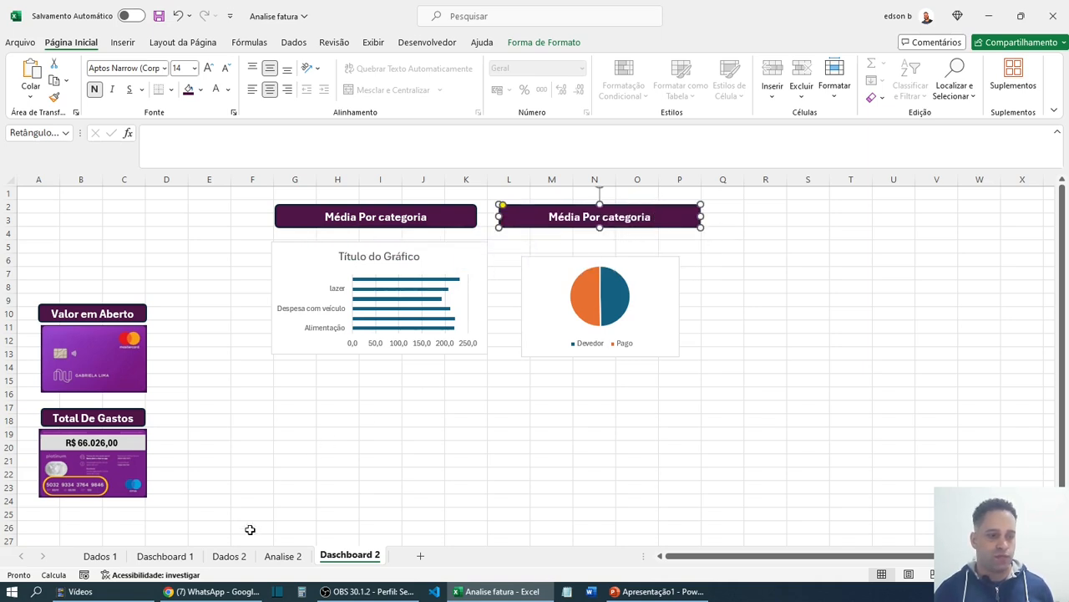
triple_click(632, 217)
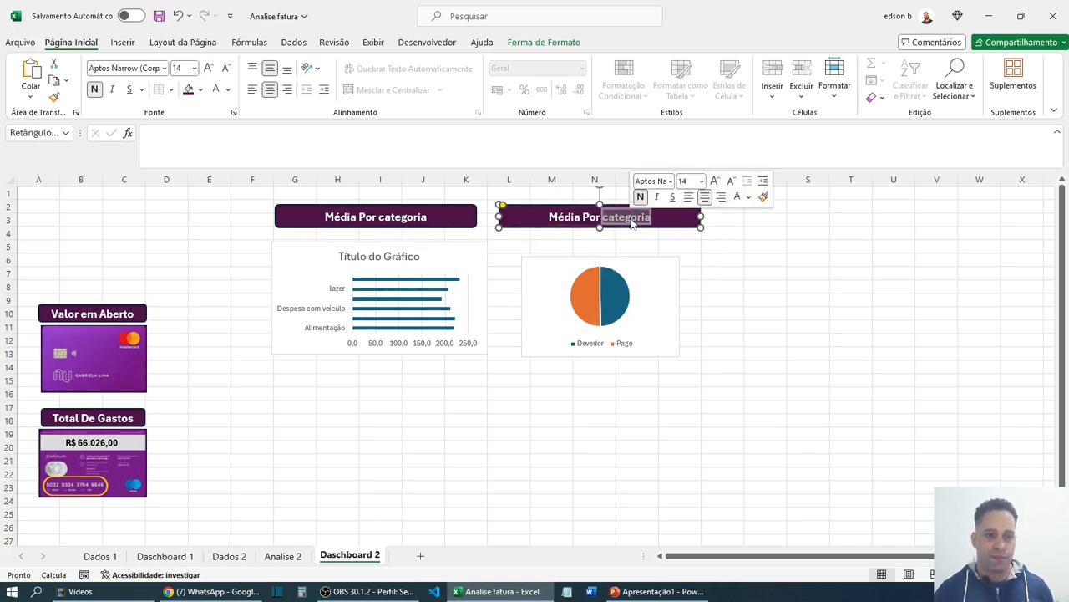
type("Dev")
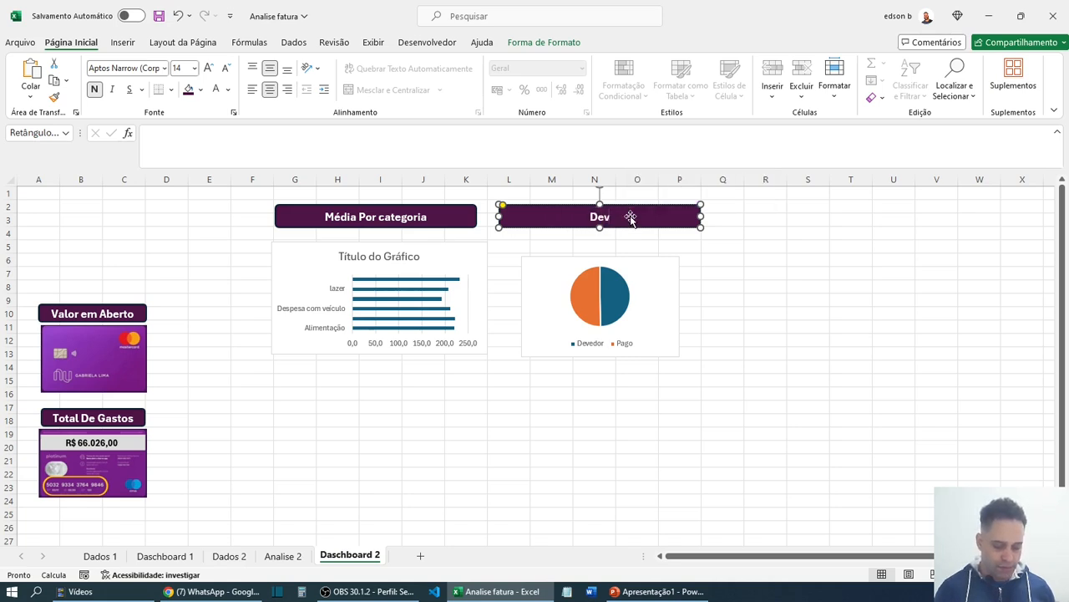
type("edor x")
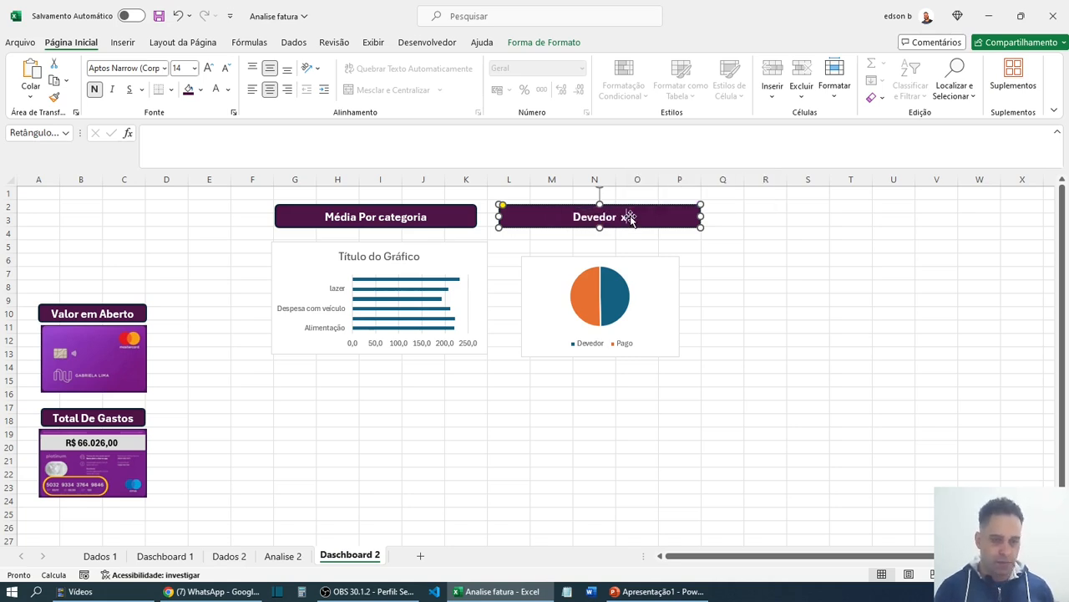
type(" pago")
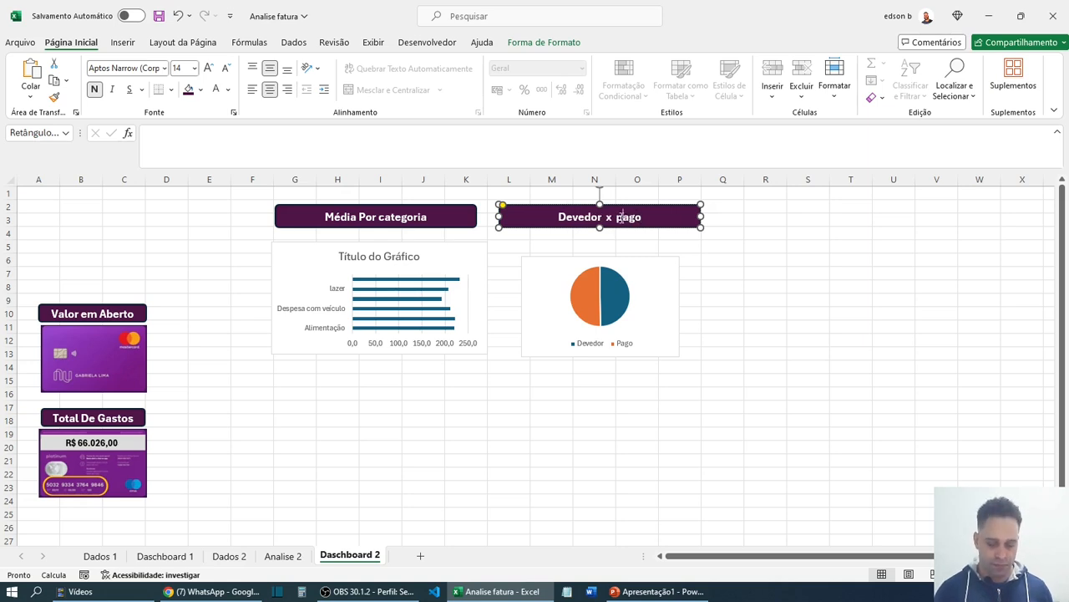
key("BackSpace")
type("P")
left_click(748, 258)
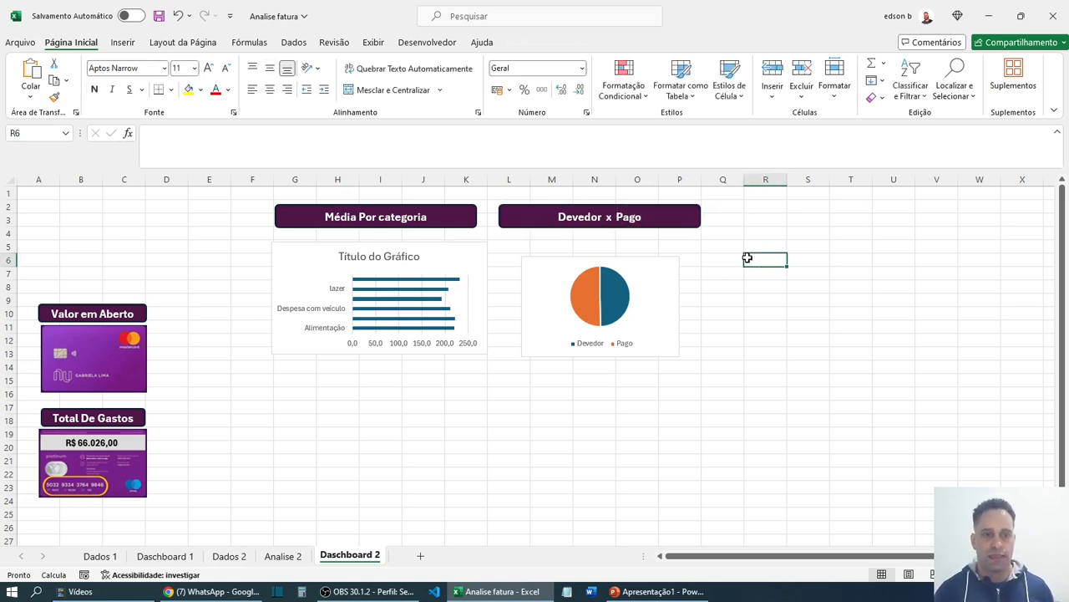
- Widen the Devedor and Pago pie chart to reach just past the right edge of column P
left_click(665, 260)
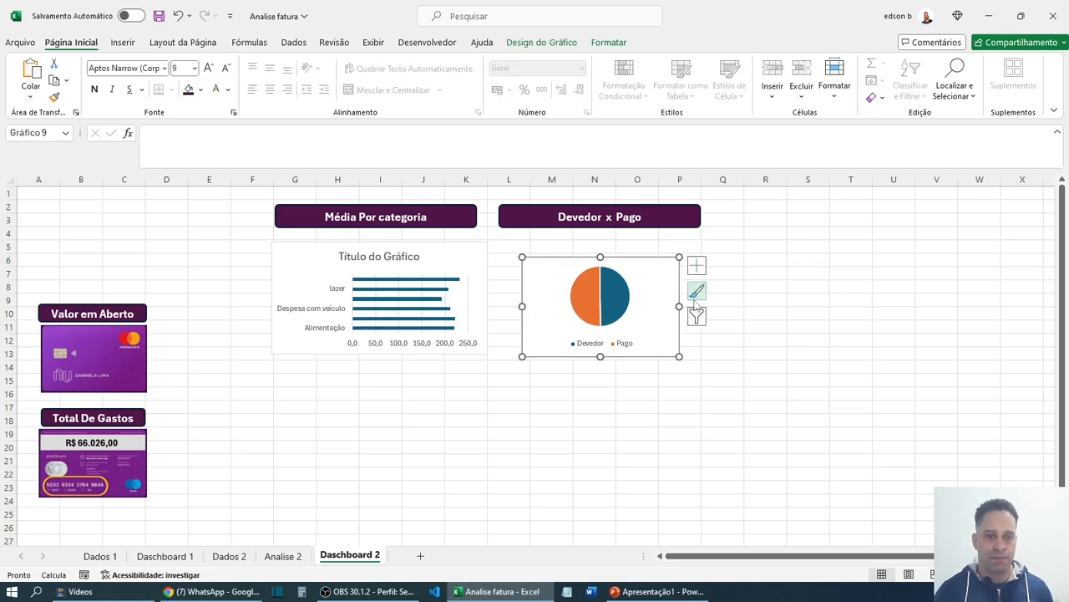
left_click_drag(680, 307, 707, 307)
left_click(773, 314)
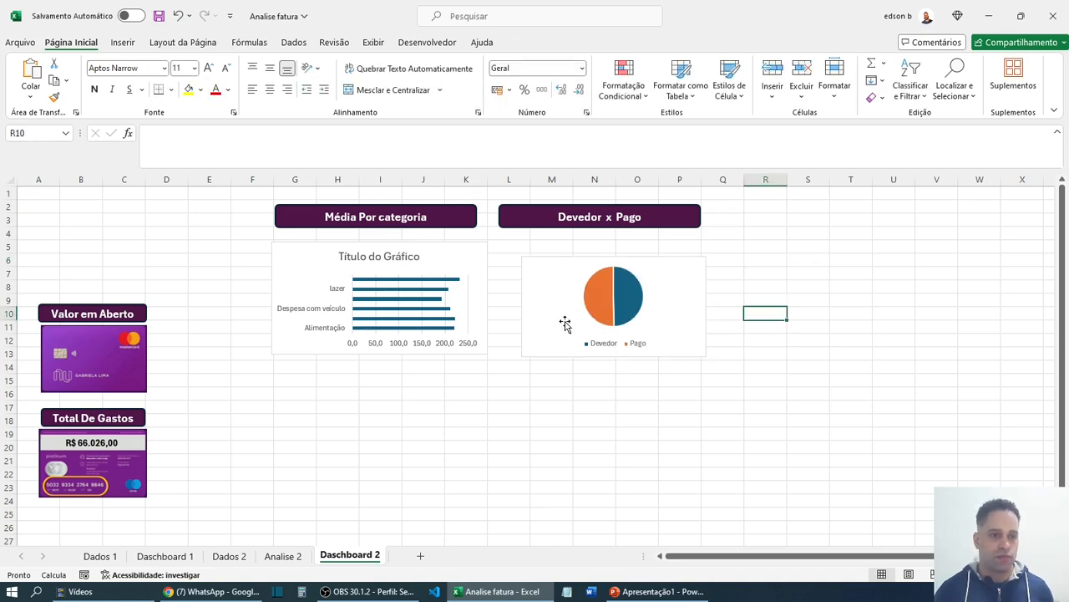
- Check Daschboard 1 for the next chart, then copy the category total bar chart from Analise 2 and paste it into Daschboard 2
left_click(164, 555)
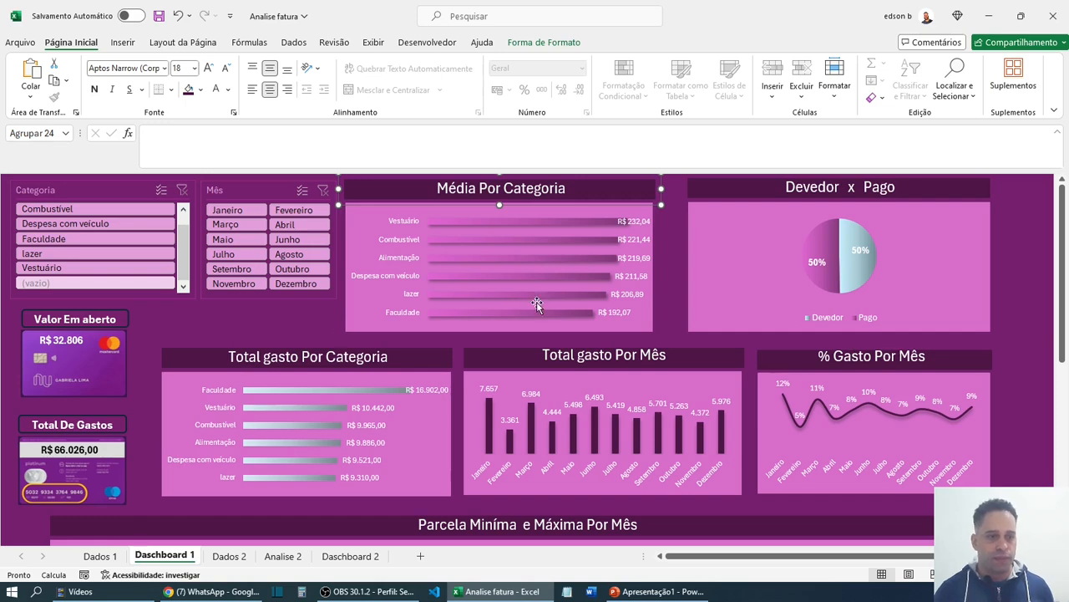
scroll(316, 352, "down", 2)
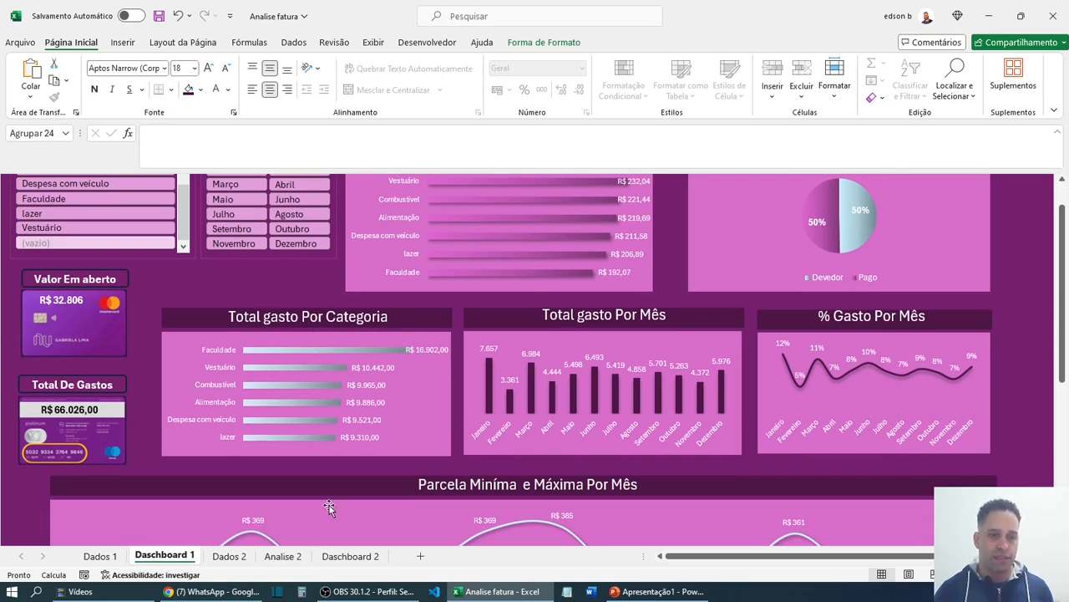
left_click(350, 556)
left_click(283, 555)
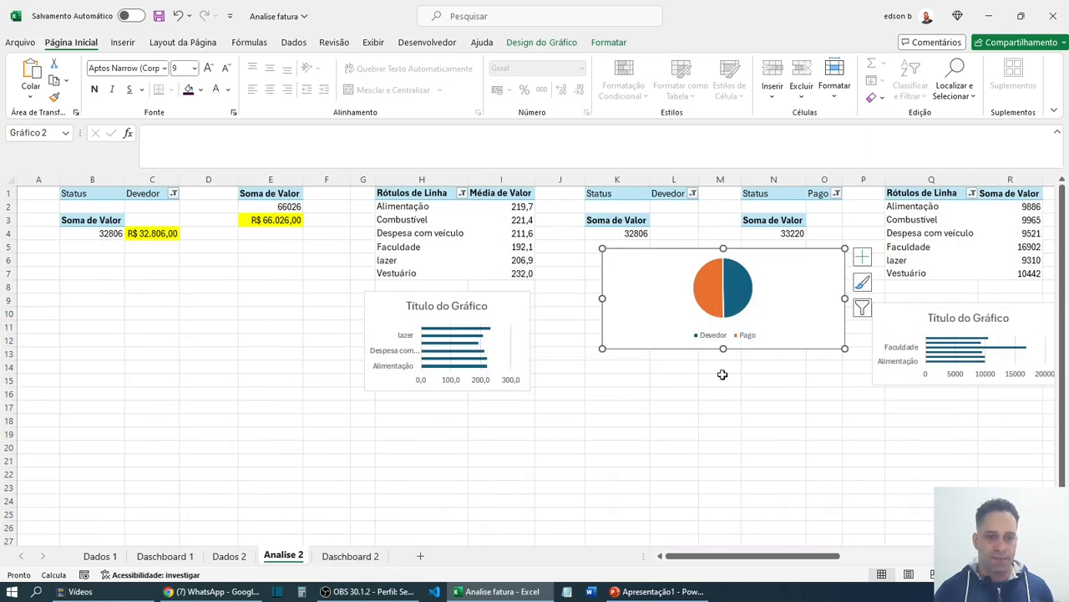
left_click_drag(791, 556, 840, 556)
left_click(697, 309)
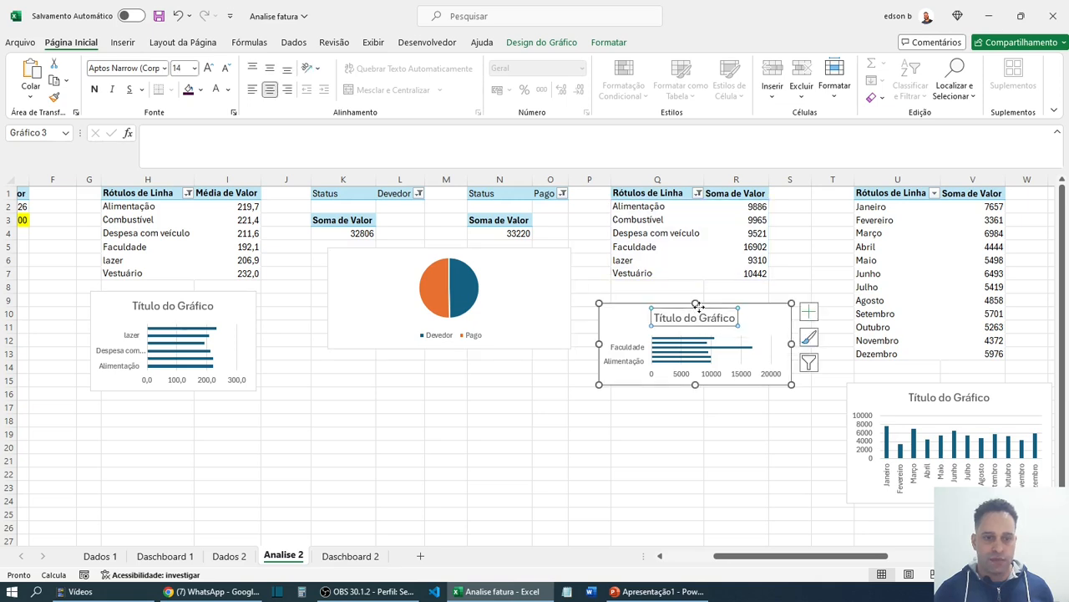
left_click(711, 303)
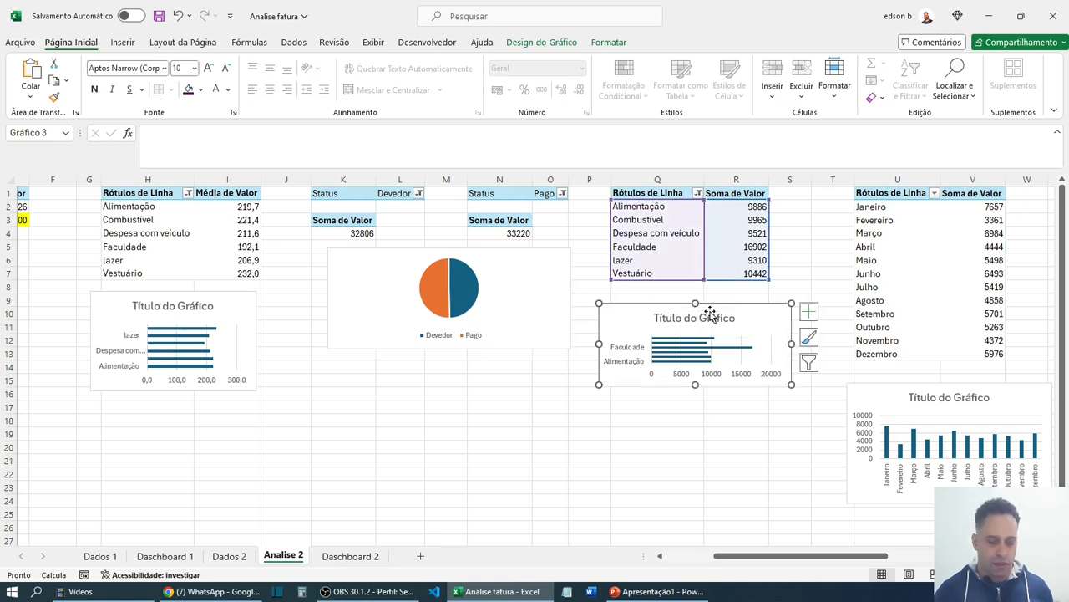
left_click(351, 555)
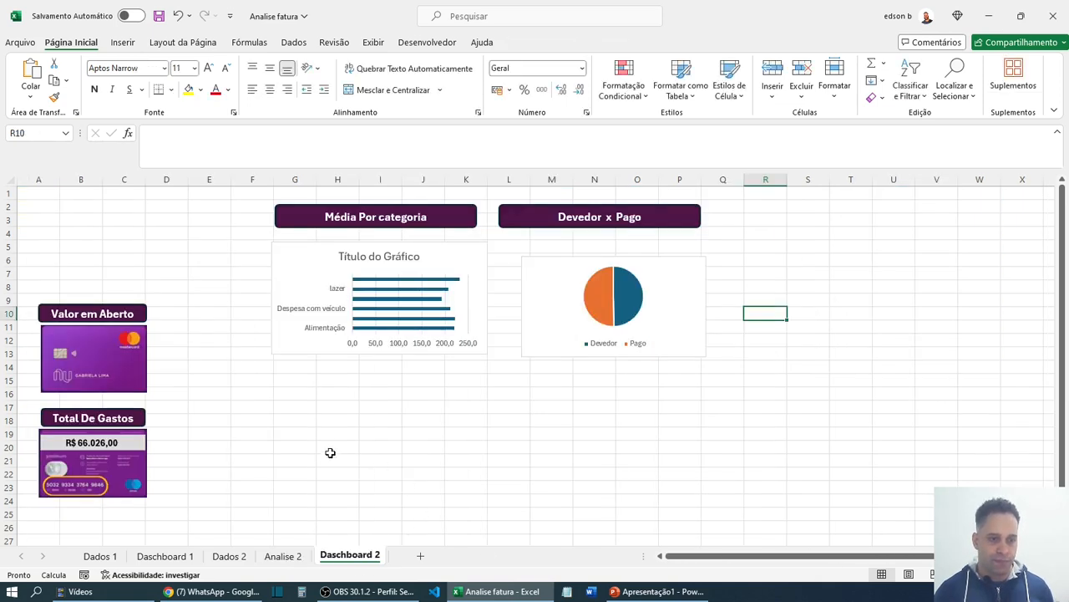
left_click(335, 437)
key("ctrl+v")
- Place the pasted category total chart below the Média Por categoria chart and enlarge it to span about columns F to K, rows 16 to 24
left_click_drag(393, 446, 302, 401)
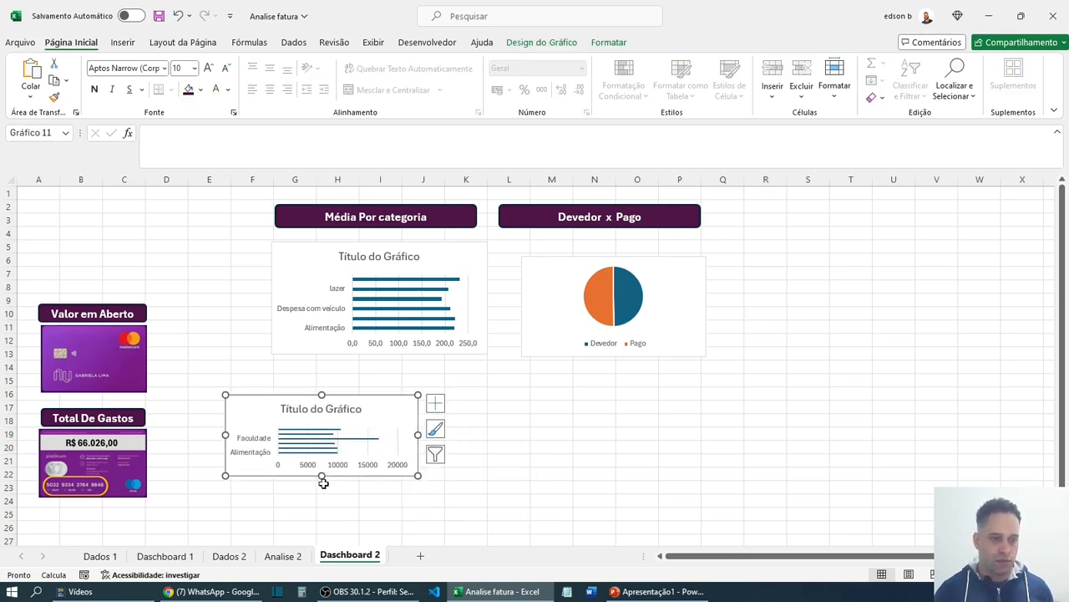
left_click_drag(323, 476, 323, 498)
left_click_drag(418, 446, 472, 446)
- Duplicate the Média Por categoria banner above the category total chart and retitle the copy "Total Gasto Por Categoria"
left_click(465, 223)
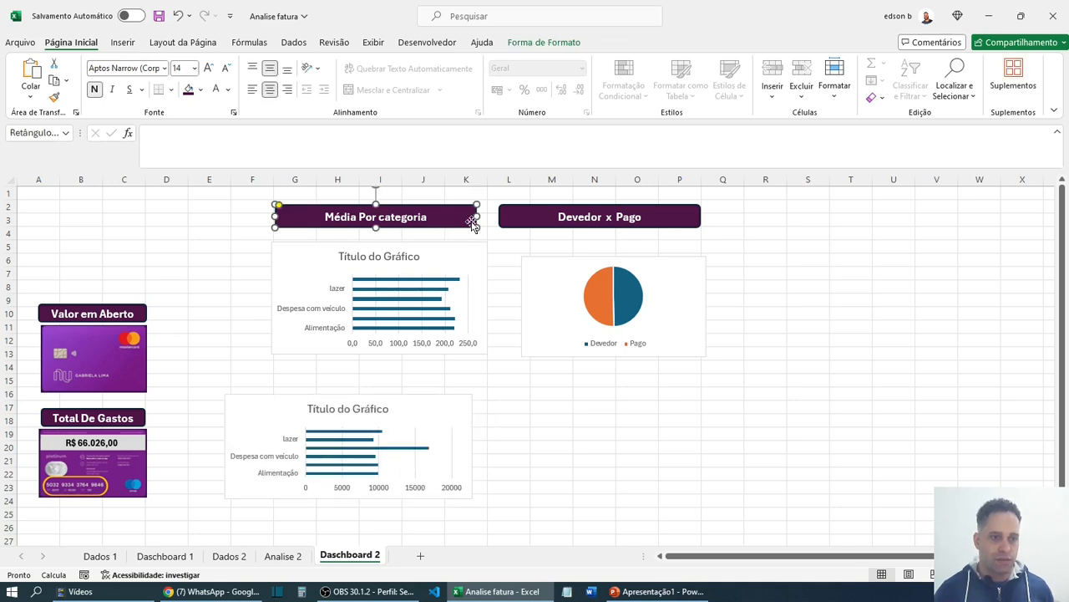
left_click_drag(455, 238, 406, 387)
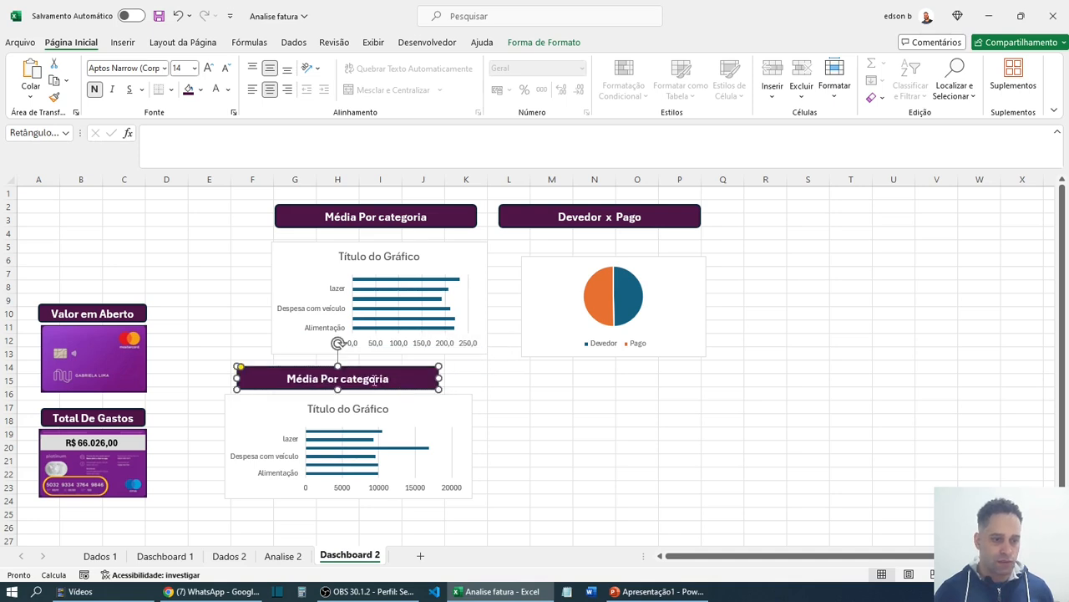
triple_click(375, 379)
type("Tota")
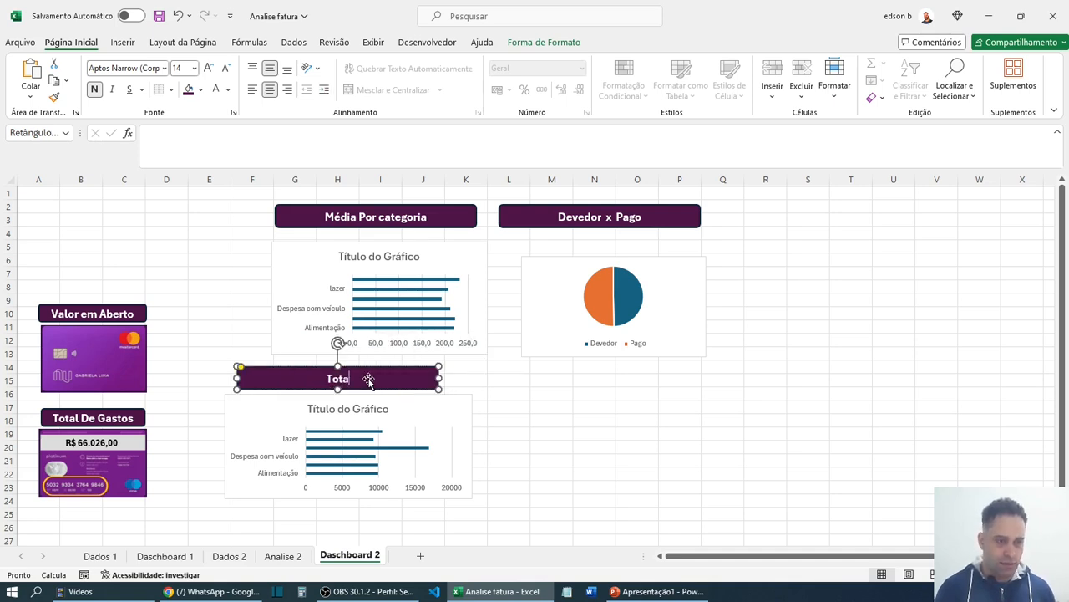
type("l Gasto")
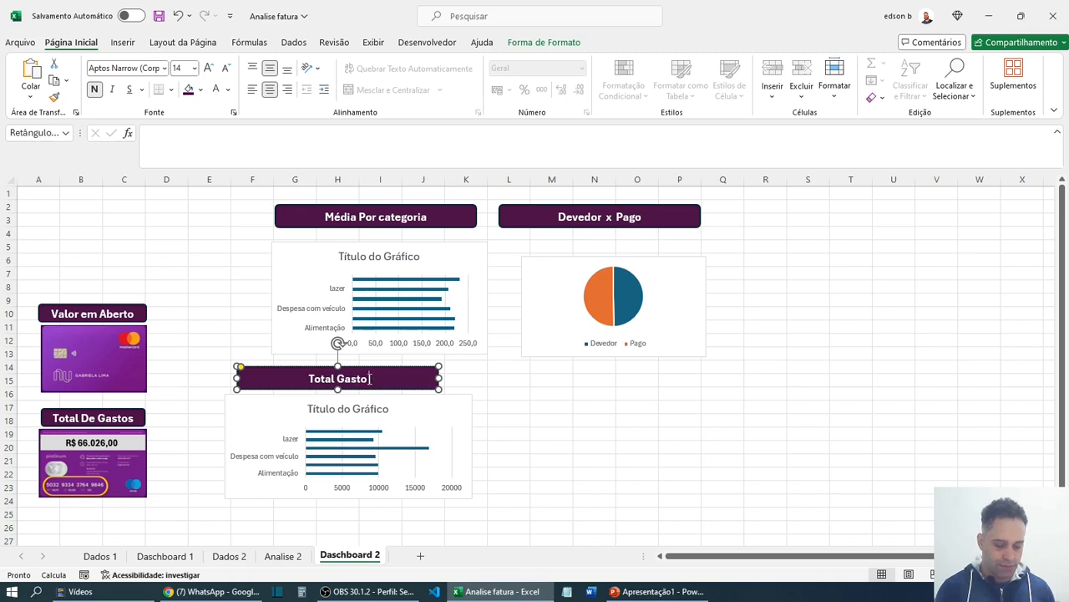
type(" Por Categoria")
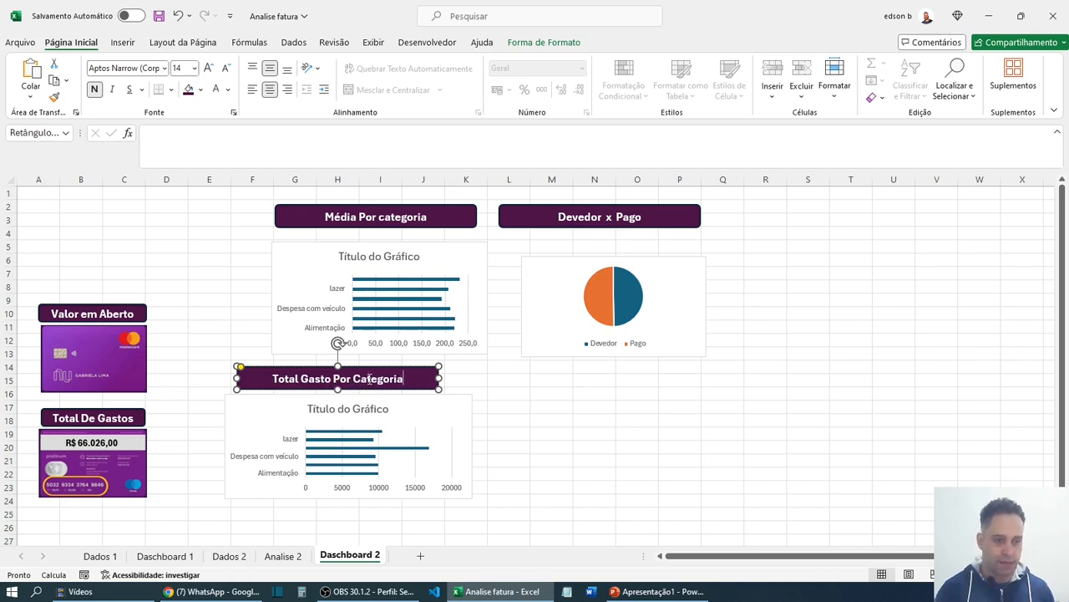
left_click(560, 420)
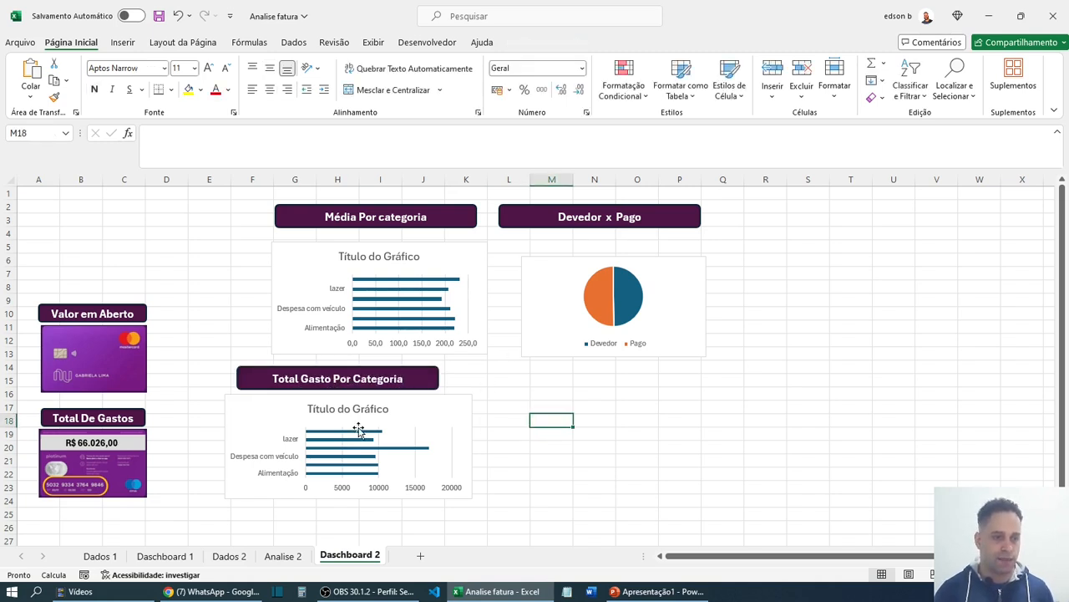
- Copy the monthly total column chart from Analise 2 to Daschboard 2, placed below the pie chart and widened across about columns L to R
left_click(165, 555)
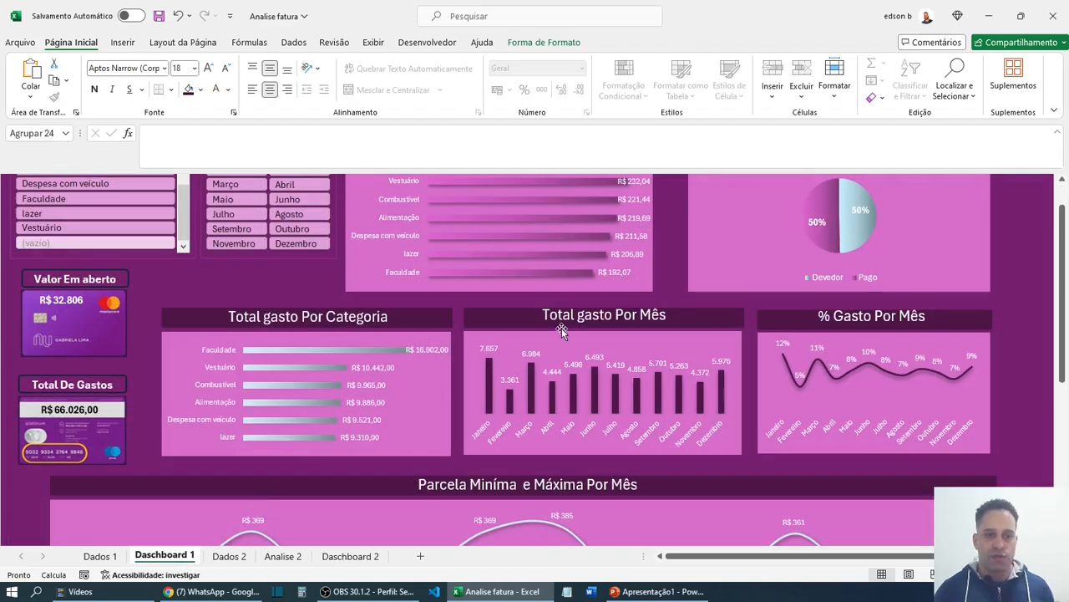
left_click(282, 555)
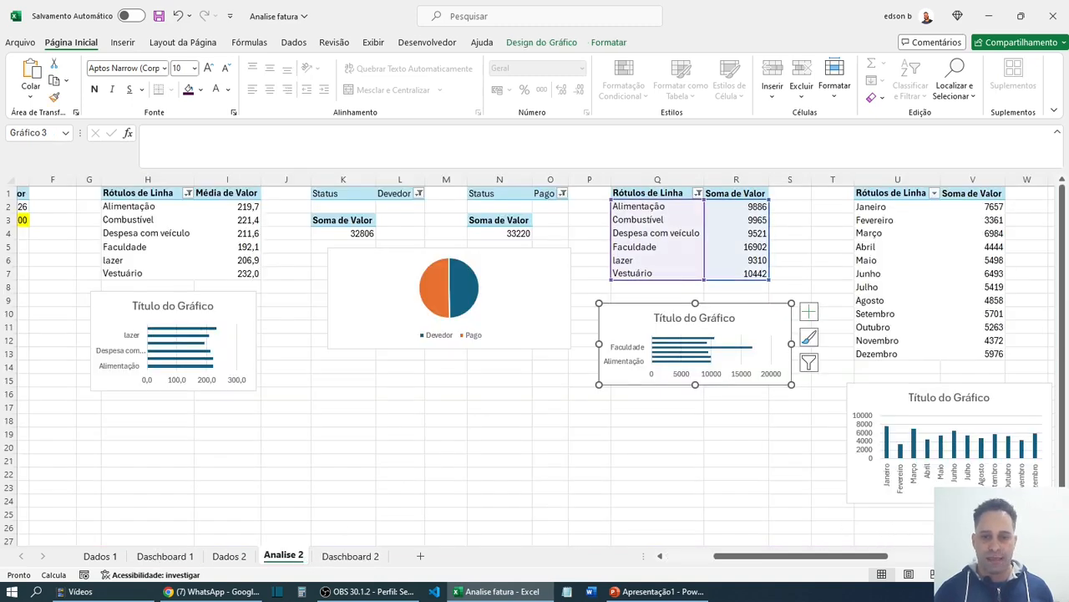
scroll(833, 453, "right", 3)
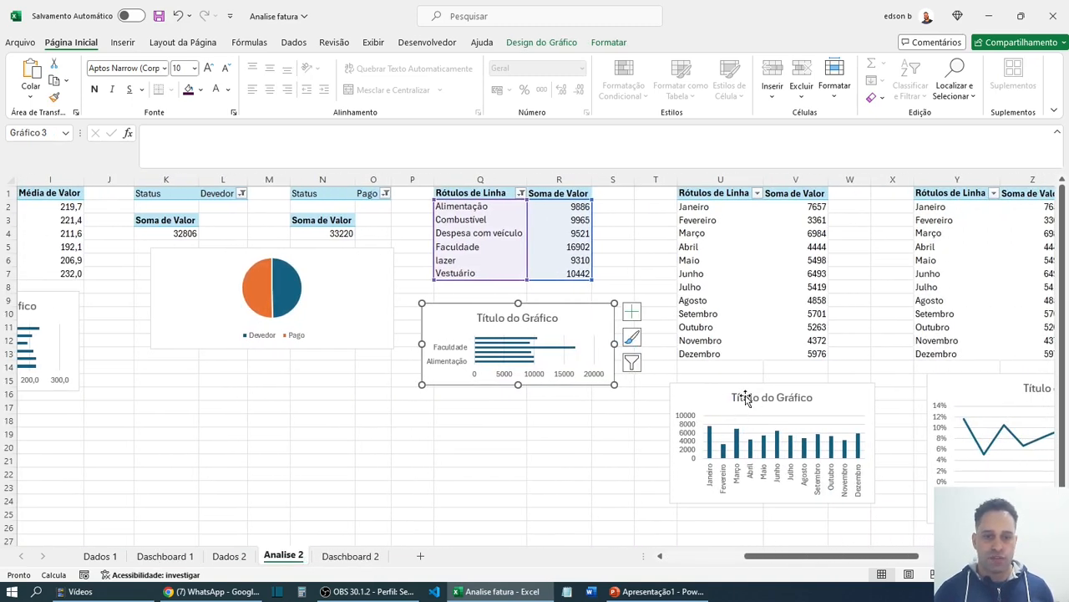
left_click(741, 385)
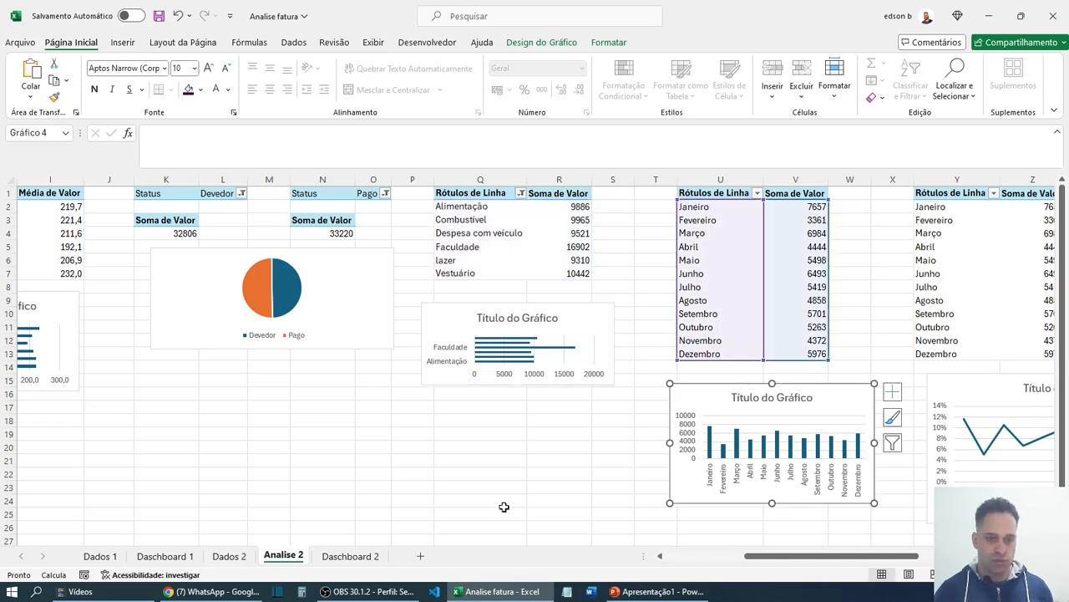
key("ctrl+Page_Down")
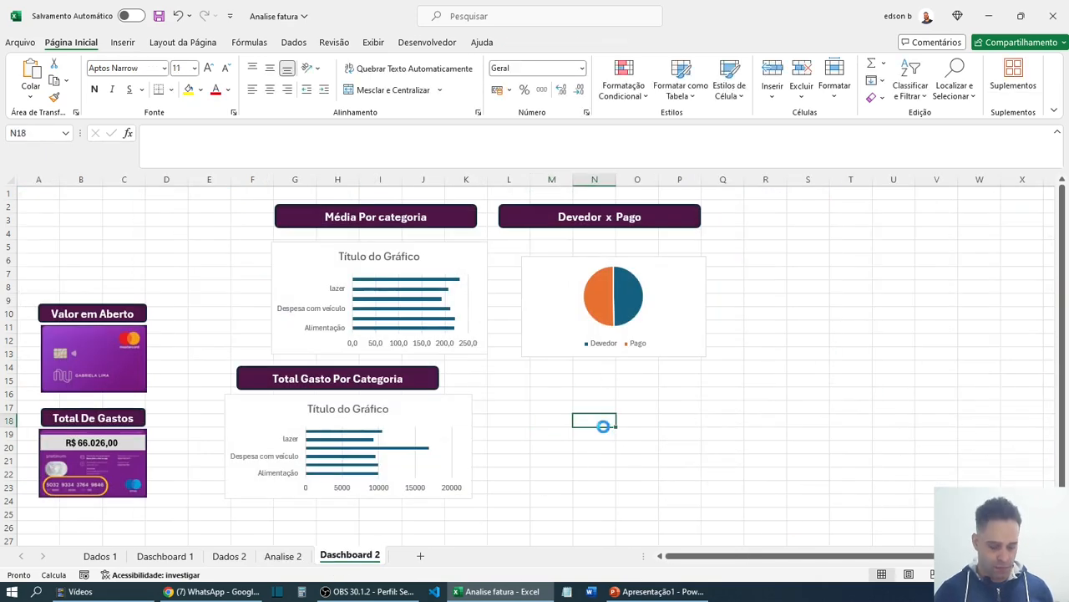
key("ctrl+v")
left_click_drag(624, 413, 572, 403)
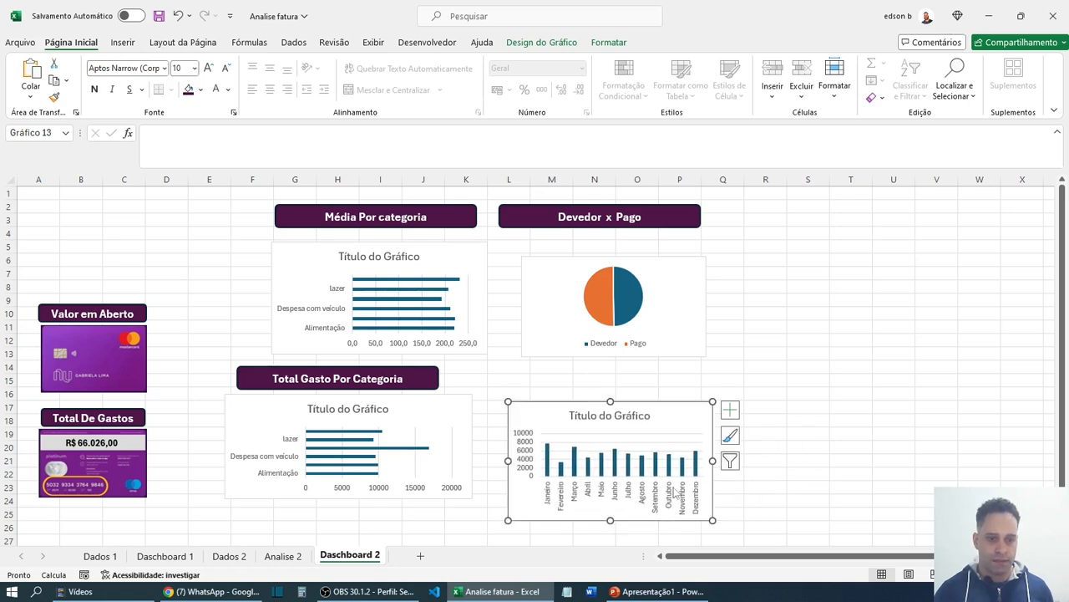
left_click_drag(711, 460, 765, 460)
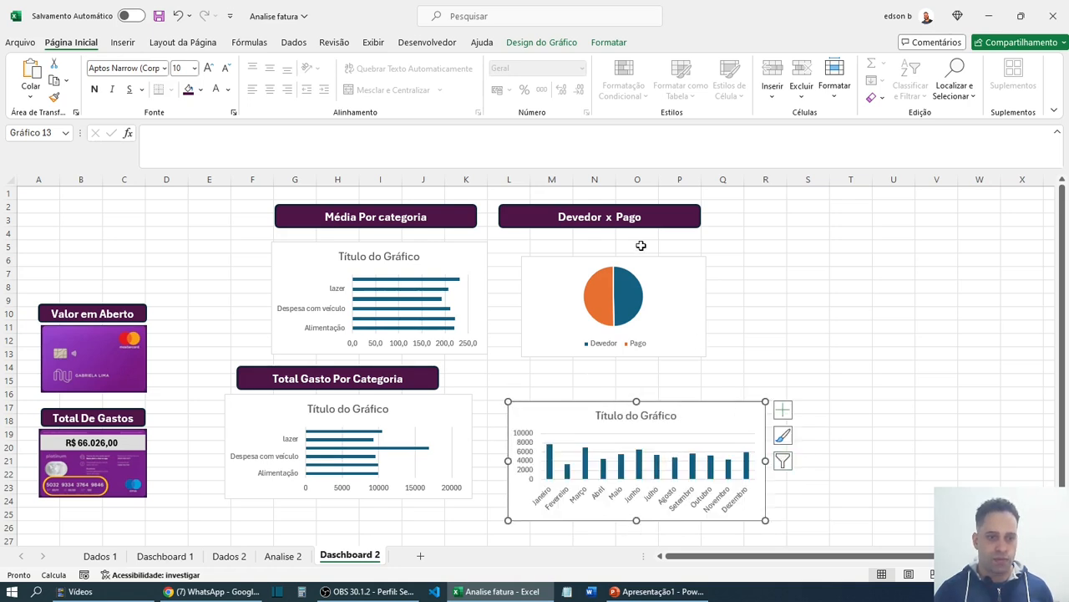
- Duplicate the Total Gasto Por Categoria banner above the monthly column chart and retitle the copy "Total gasto por Mês"
left_click(433, 386)
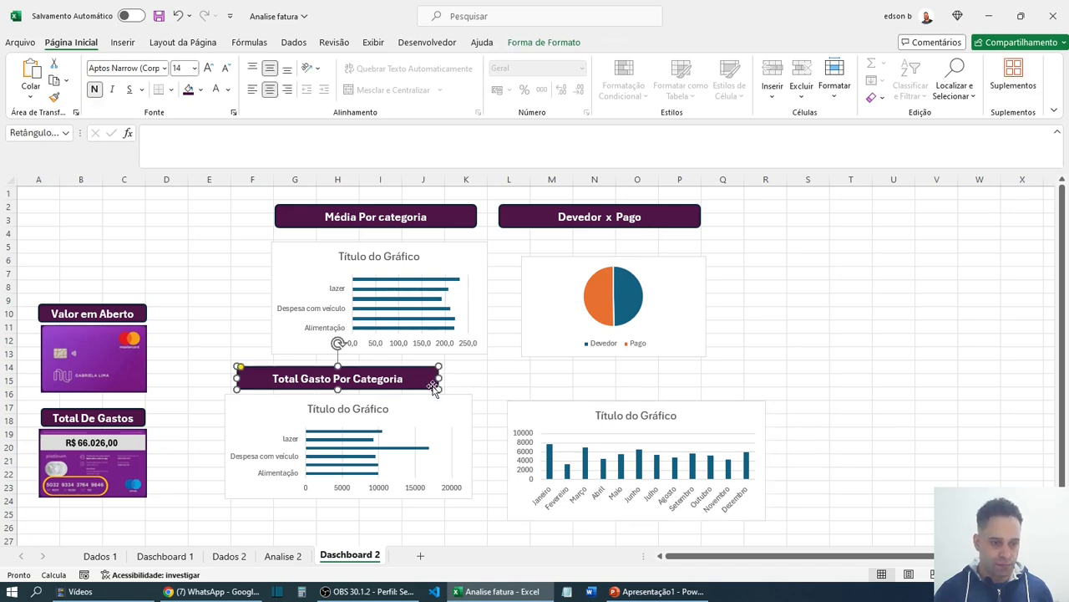
left_click_drag(436, 393, 694, 372)
triple_click(665, 386)
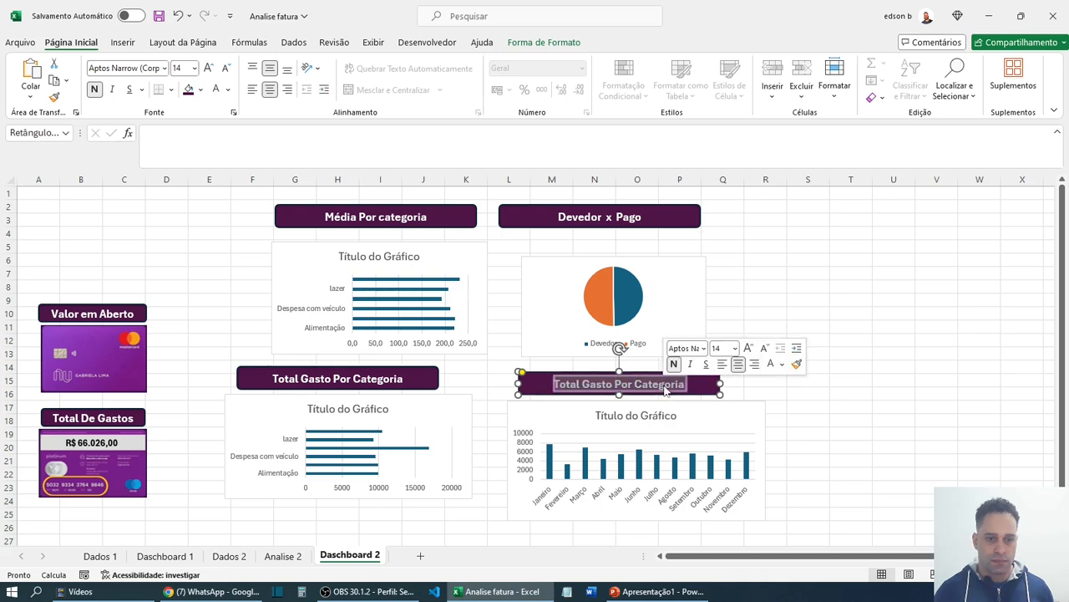
double_click(665, 385)
triple_click(665, 386)
type("Tot")
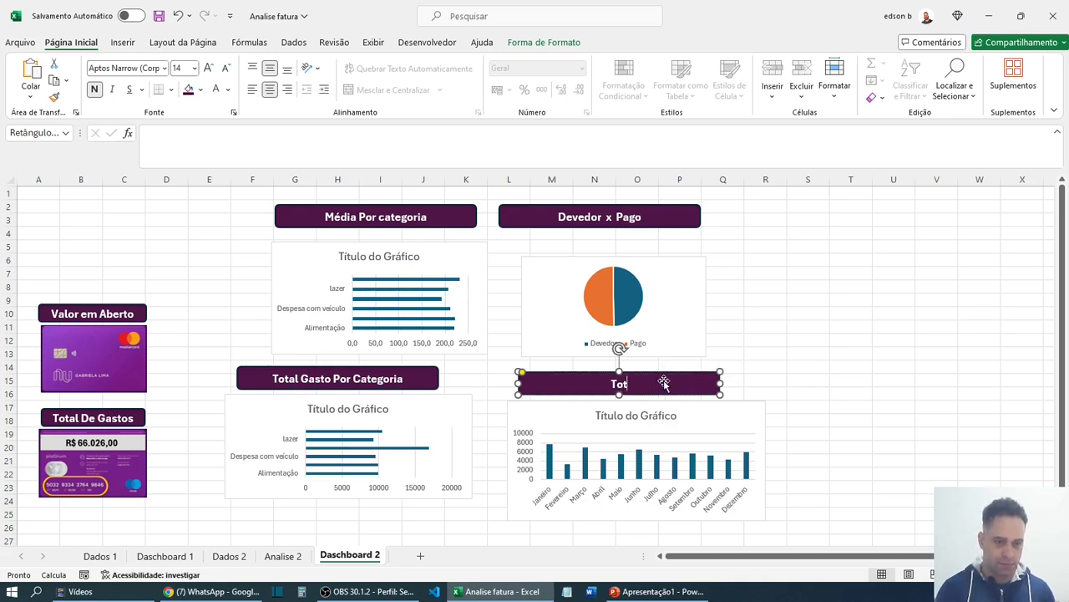
type("al gasto")
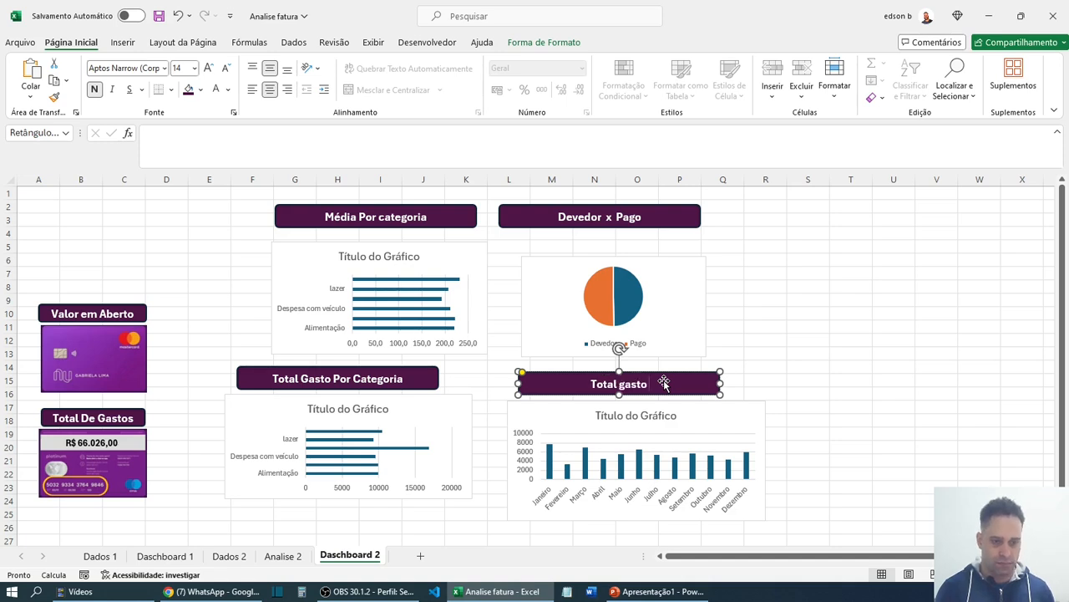
type(" por M~es")
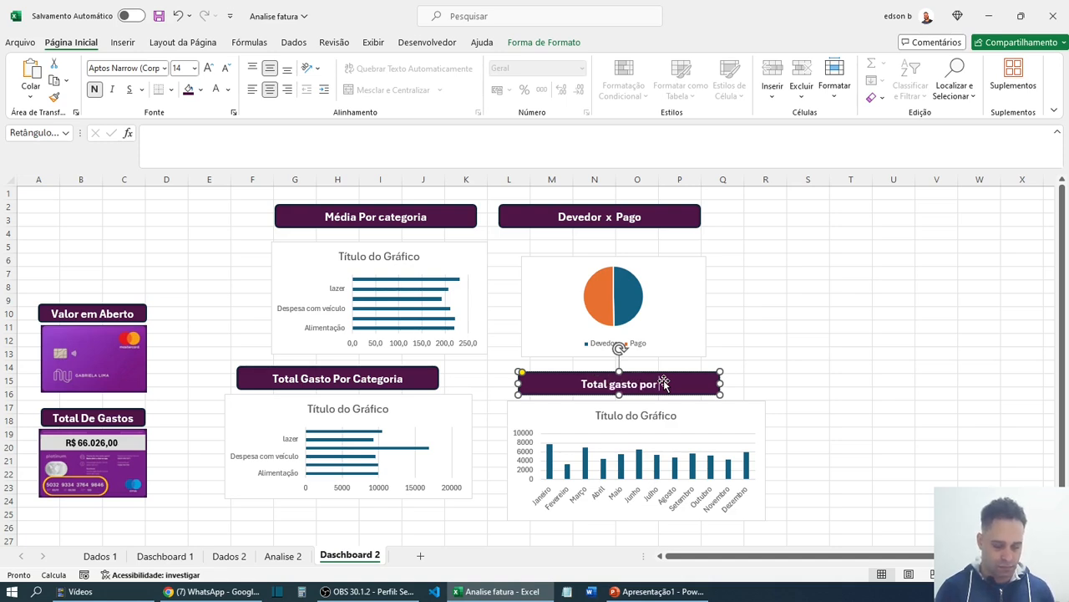
key("BackSpace")
key("BackSpace")
key("BackSpace")
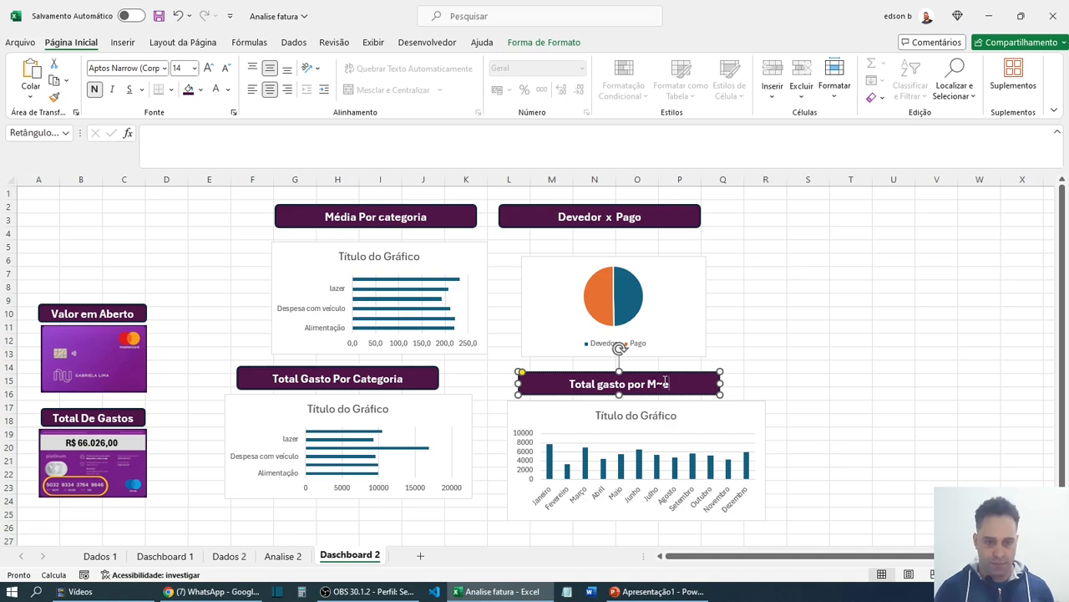
type("ês")
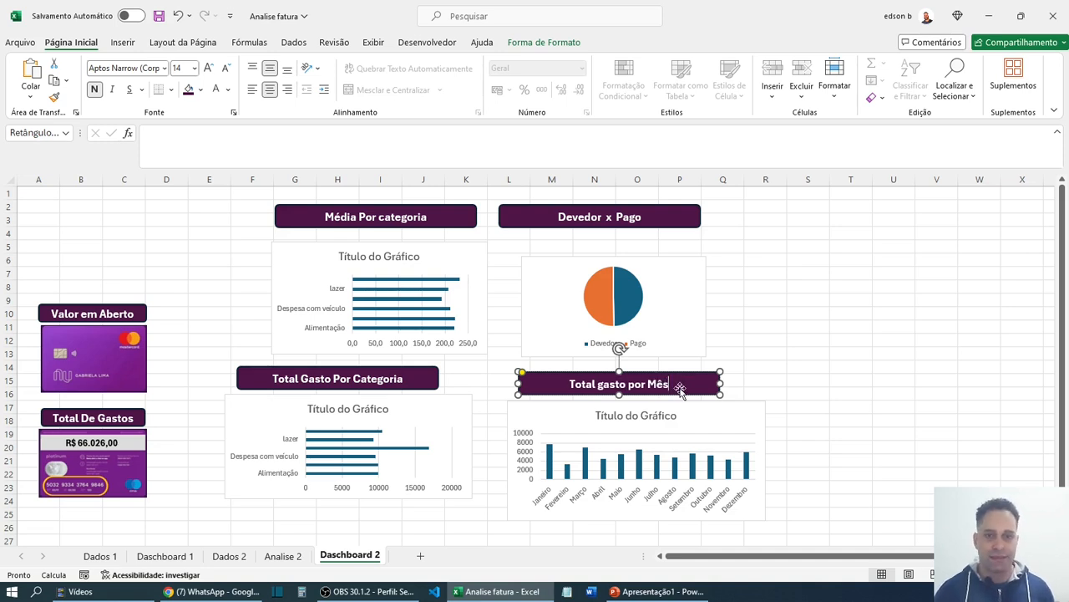
left_click(849, 345)
- Widen the Total gasto por Mês banner to reach column R, closer to the width of the chart below it
left_click(720, 386)
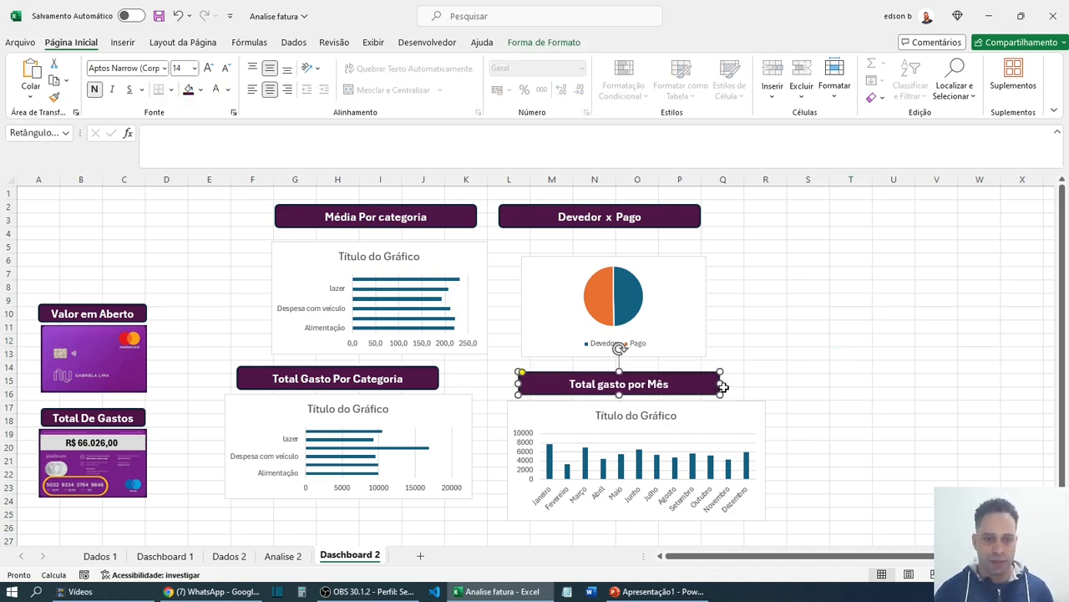
left_click_drag(724, 386, 750, 384)
left_click(792, 392)
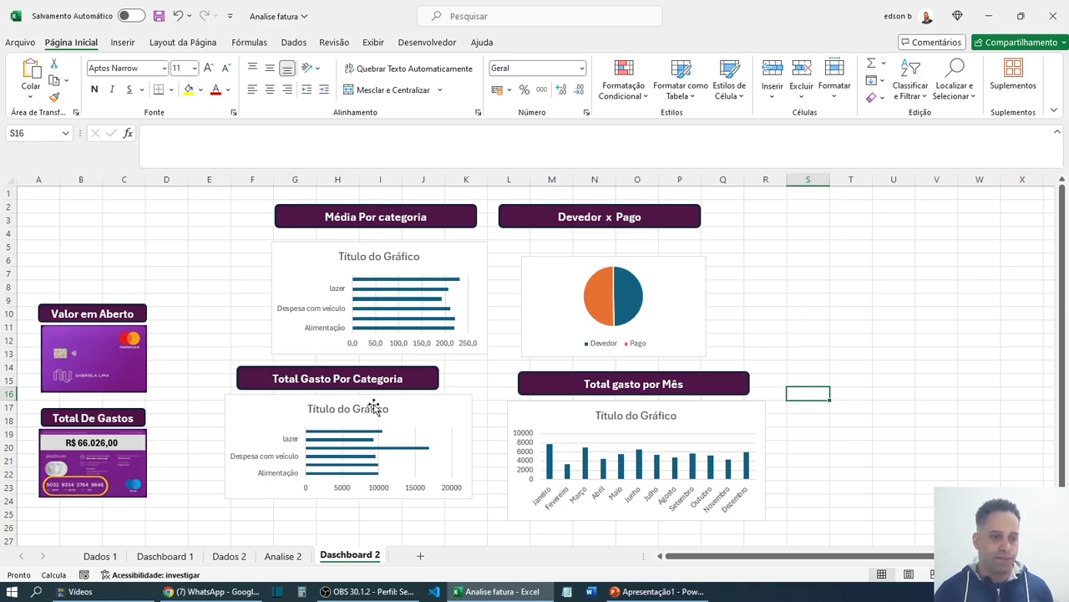
- Try the Categoria slicer on Daschboard 1 with Vestuário, Faculdade, Despesa com veículo and lazer to examine how the charts respond
left_click(163, 557)
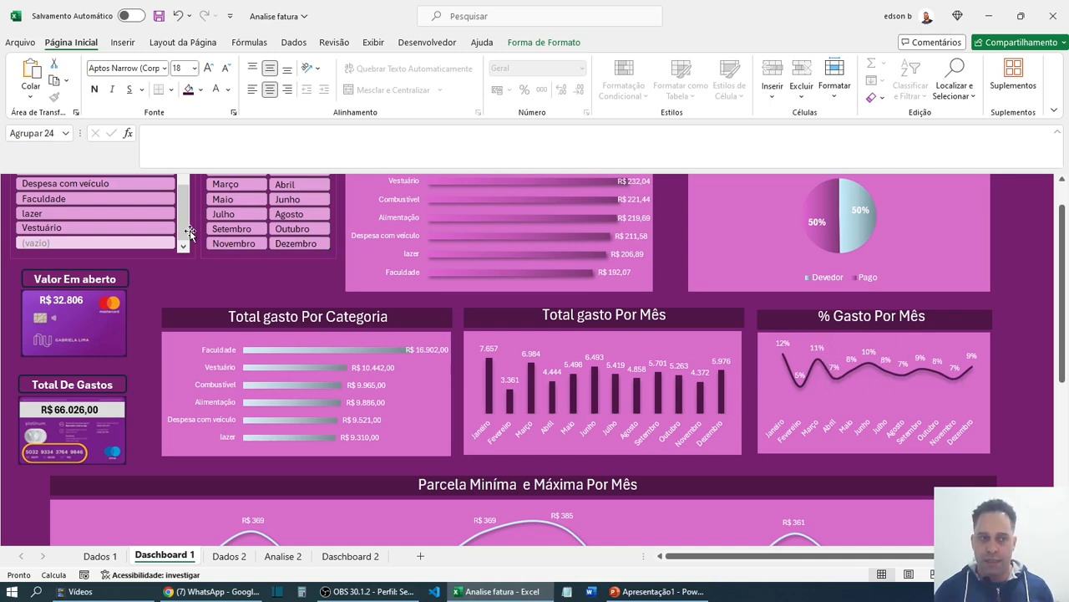
left_click(92, 228)
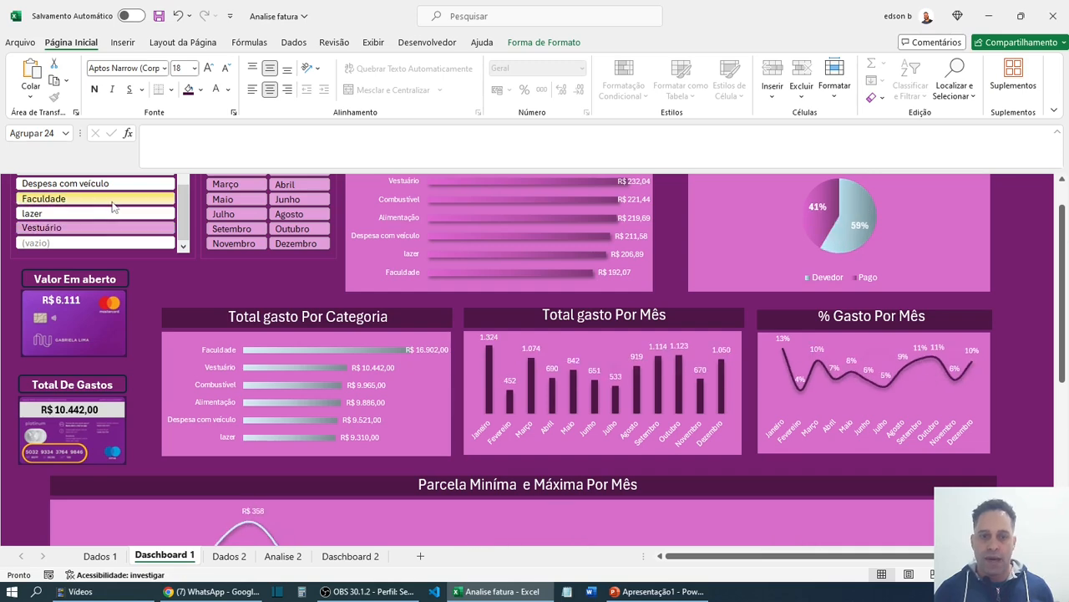
left_click(114, 206)
scroll(111, 213, "up", 1)
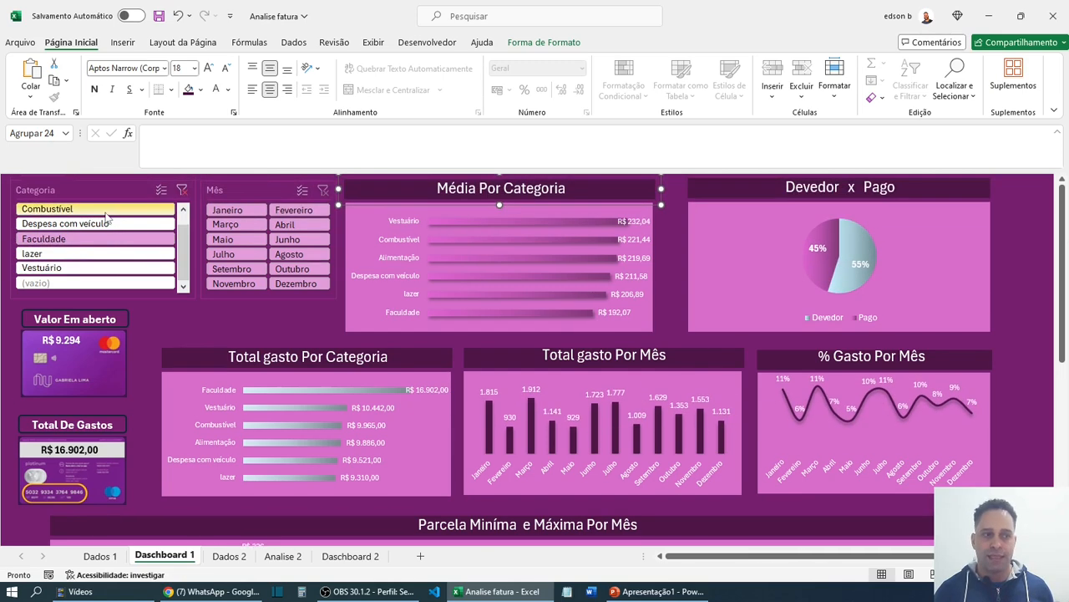
left_click(107, 221)
left_click(107, 253)
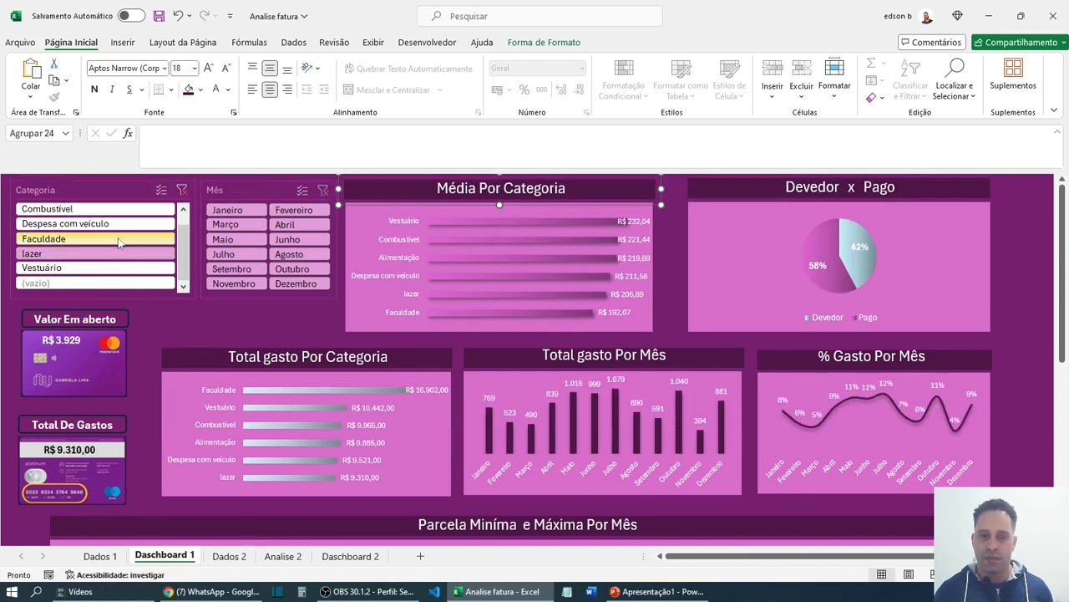
- Set the Categoria slicer on Daschboard 1 to Faculdade to see how the charts respond
left_click(119, 240)
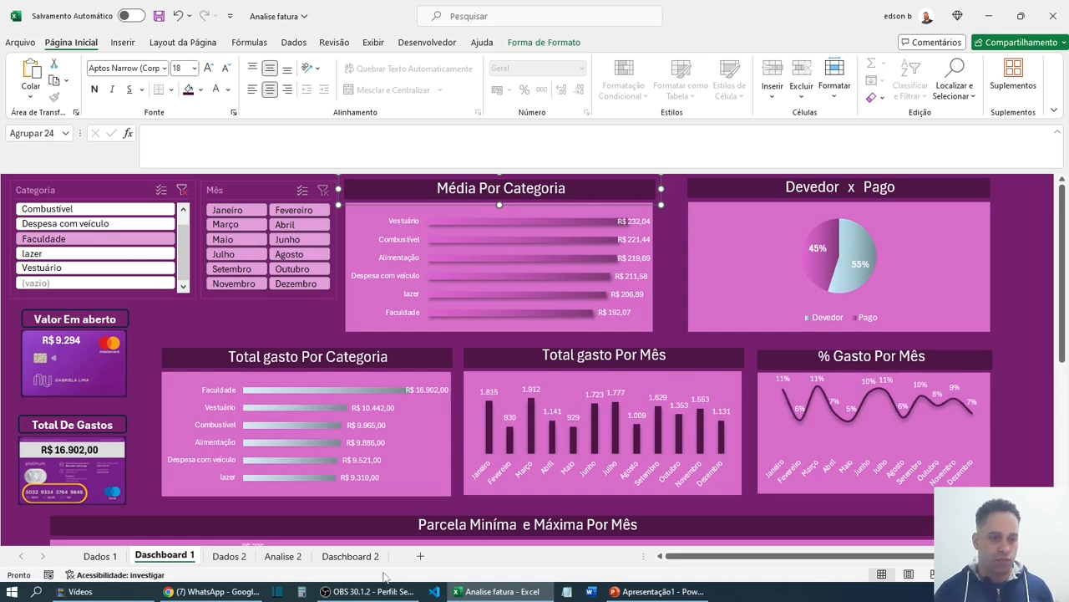
- Copy the monthly percentage line chart from Analise 2 to the empty area beside the monthly column chart on Daschboard 2
left_click(288, 560)
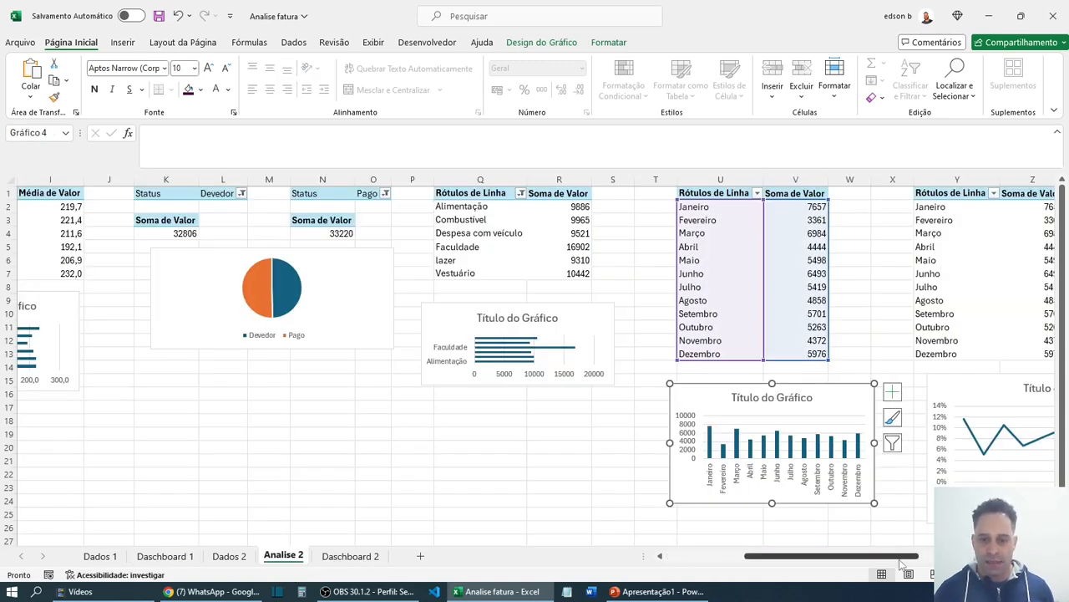
scroll(796, 422, "right", 5)
left_click(771, 377)
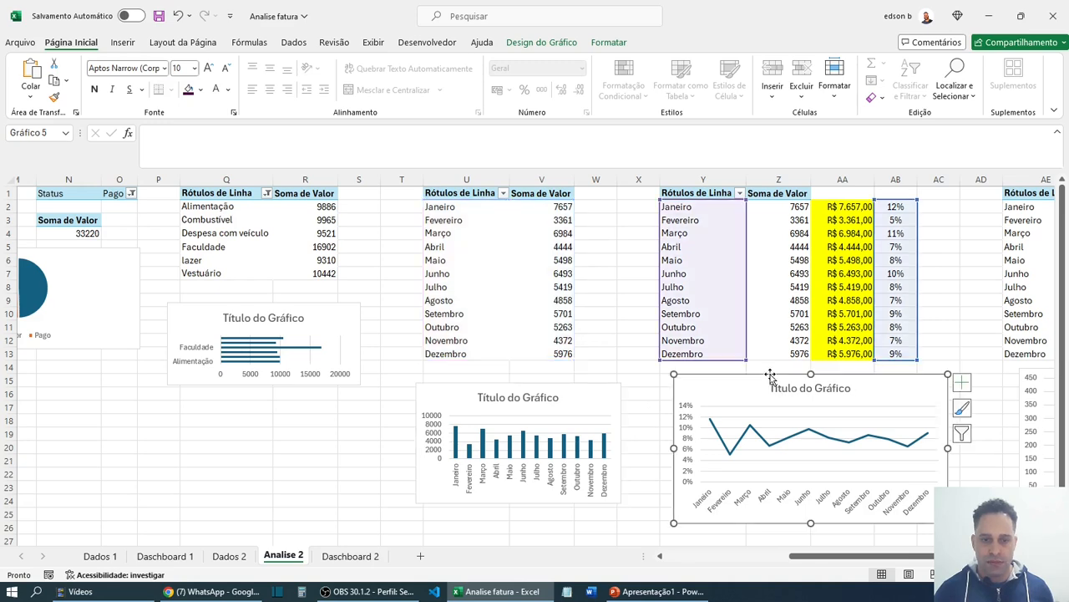
left_click(350, 556)
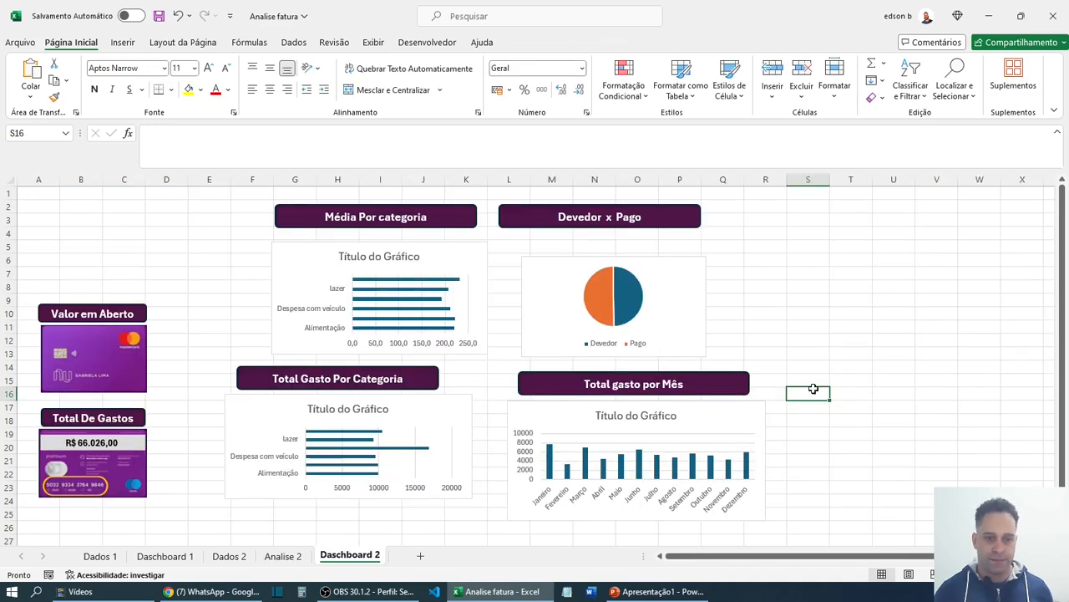
left_click(839, 431)
key("ctrl+v")
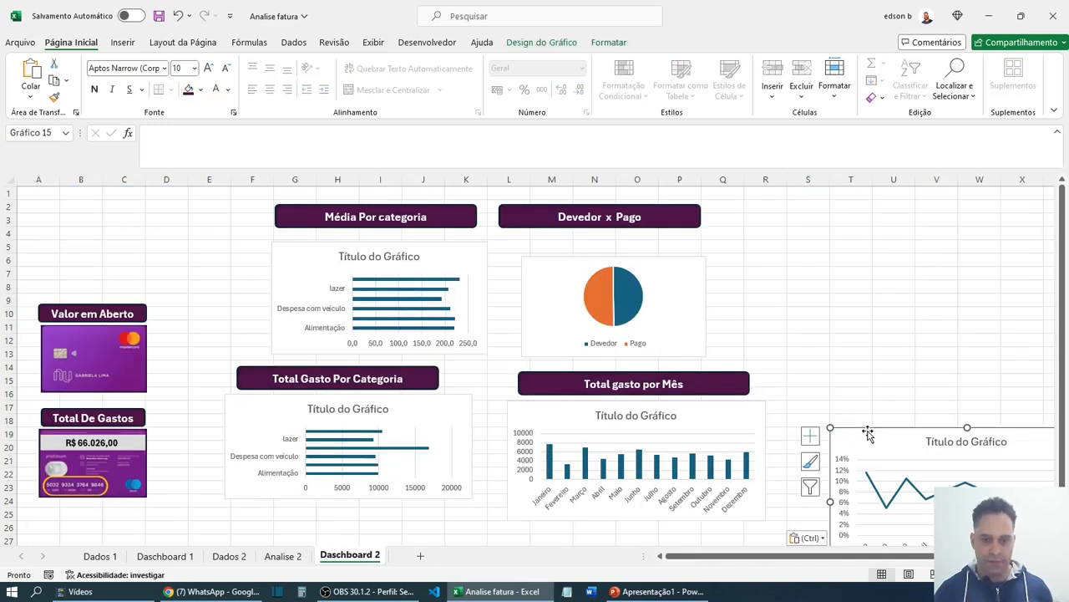
- Reduce the height of the percentage line chart and align it beside the monthly column chart, across about columns S to Y, rows 17 to 25
left_click_drag(876, 420, 861, 390)
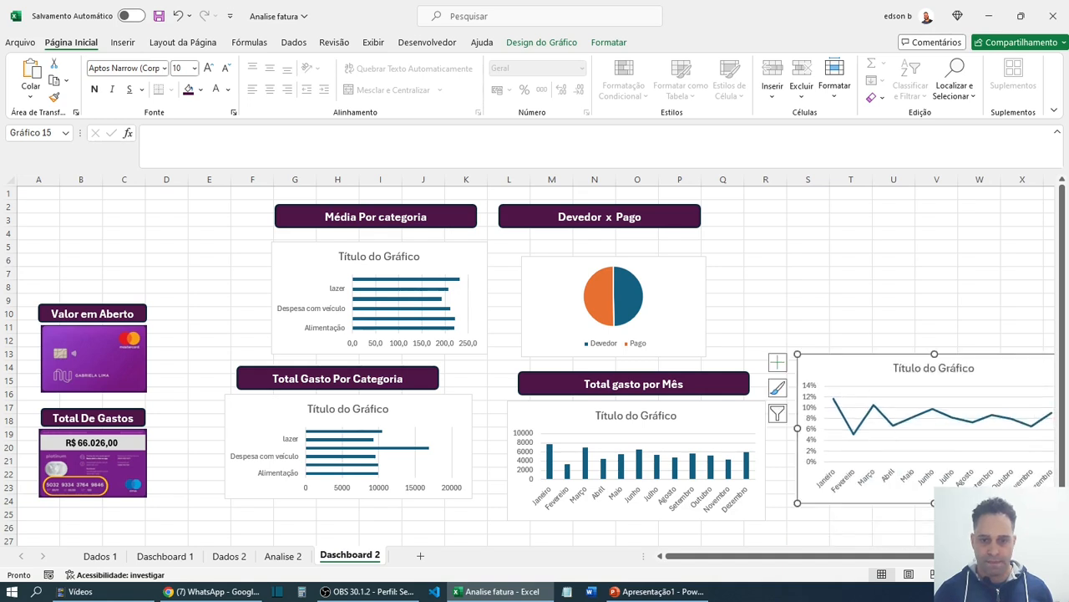
scroll(993, 476, "right", 2)
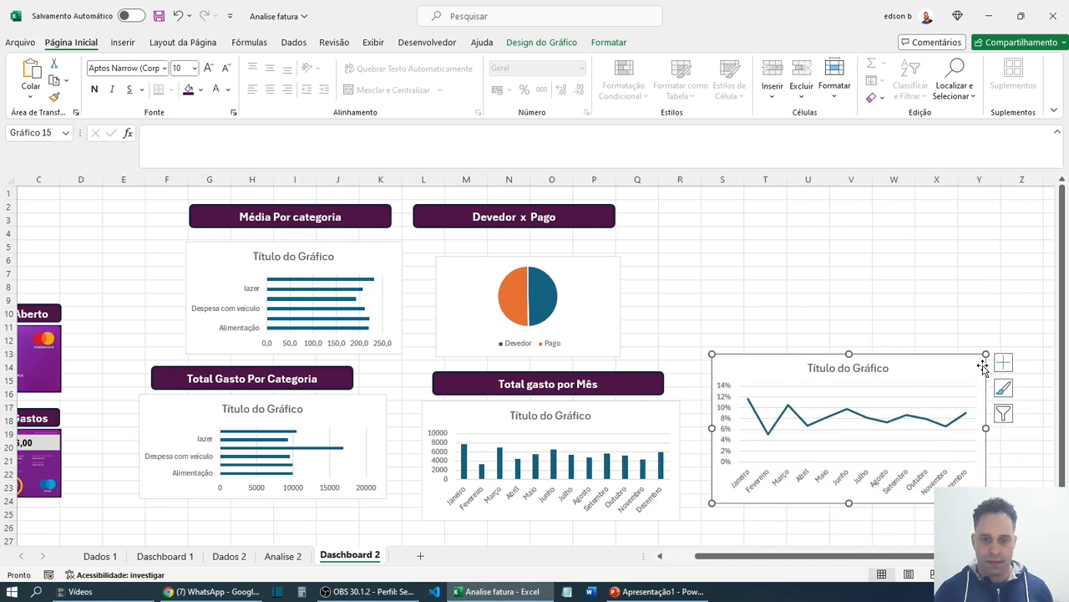
left_click_drag(849, 354, 842, 387)
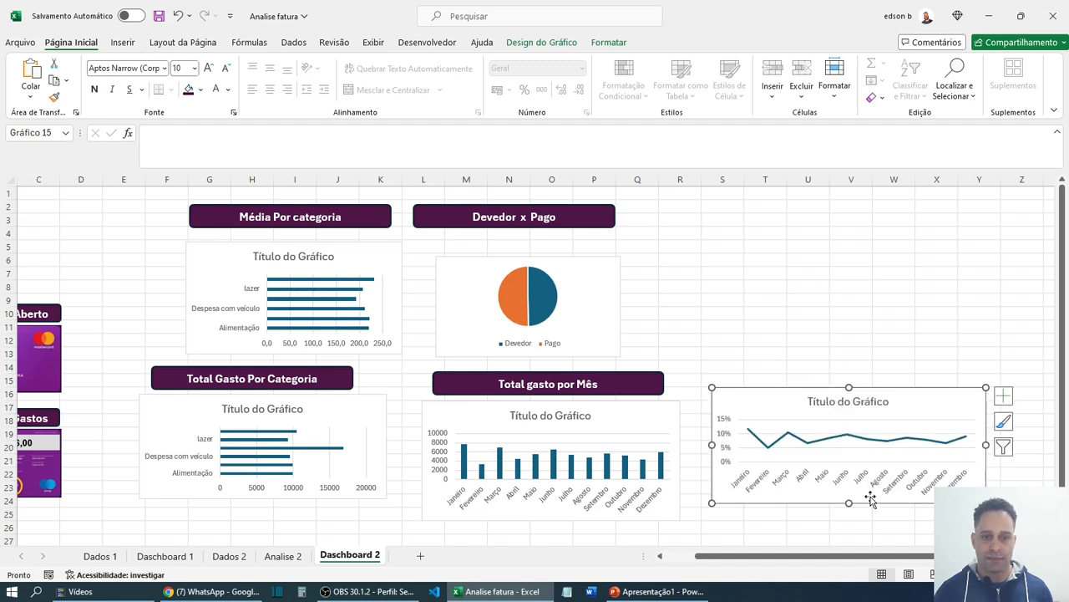
left_click_drag(875, 504, 876, 524)
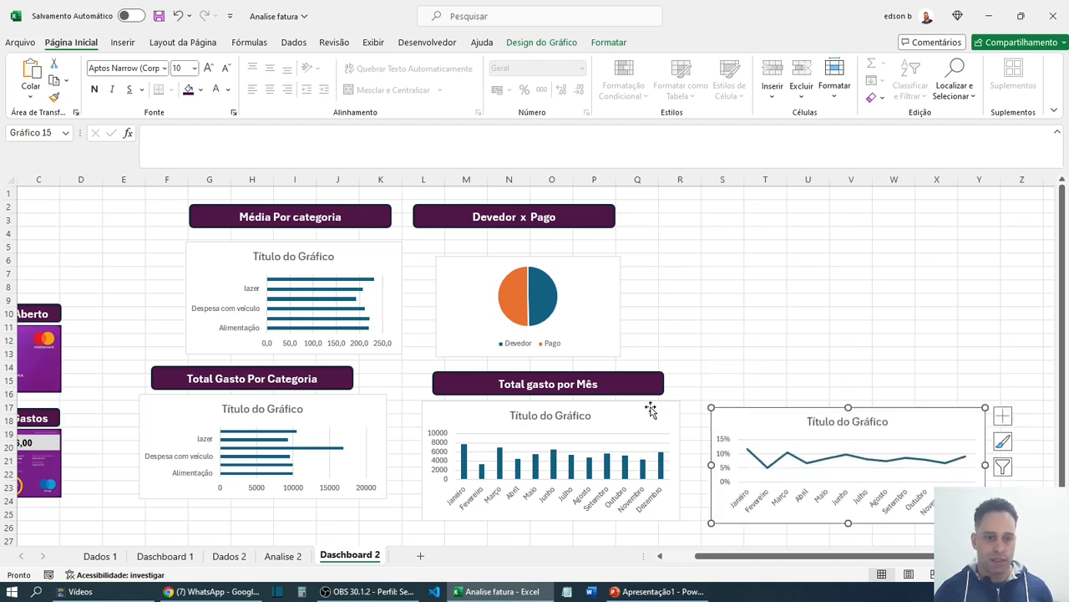
- Duplicate the Total gasto por Mês banner above the percentage line chart and retitle the copy "% Gasto Por Mês"
left_click(647, 392)
key("ctrl+c")
key("ctrl+v")
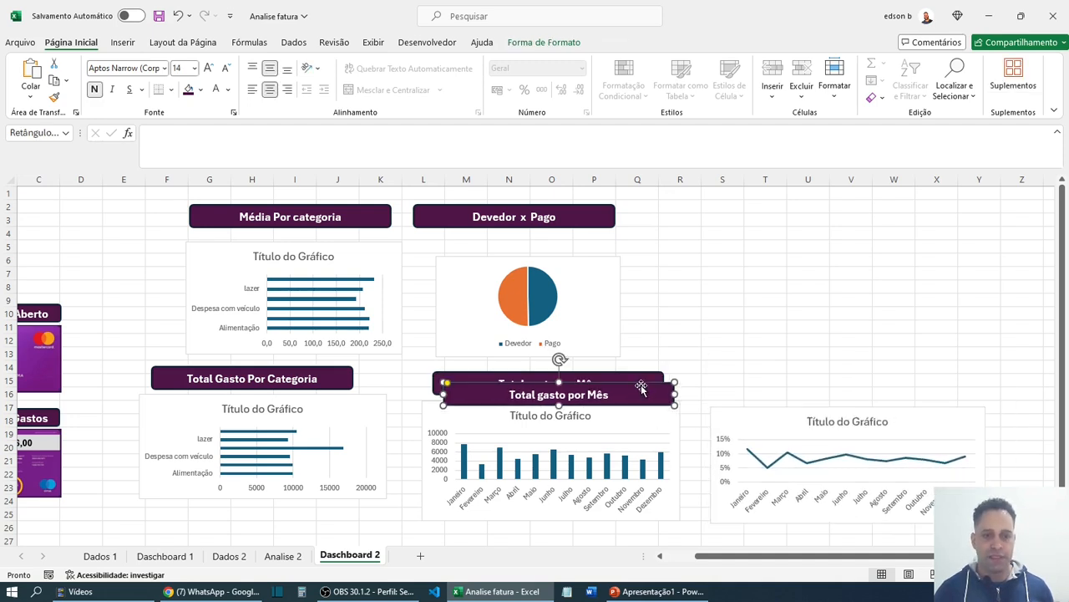
left_click_drag(641, 389, 871, 391)
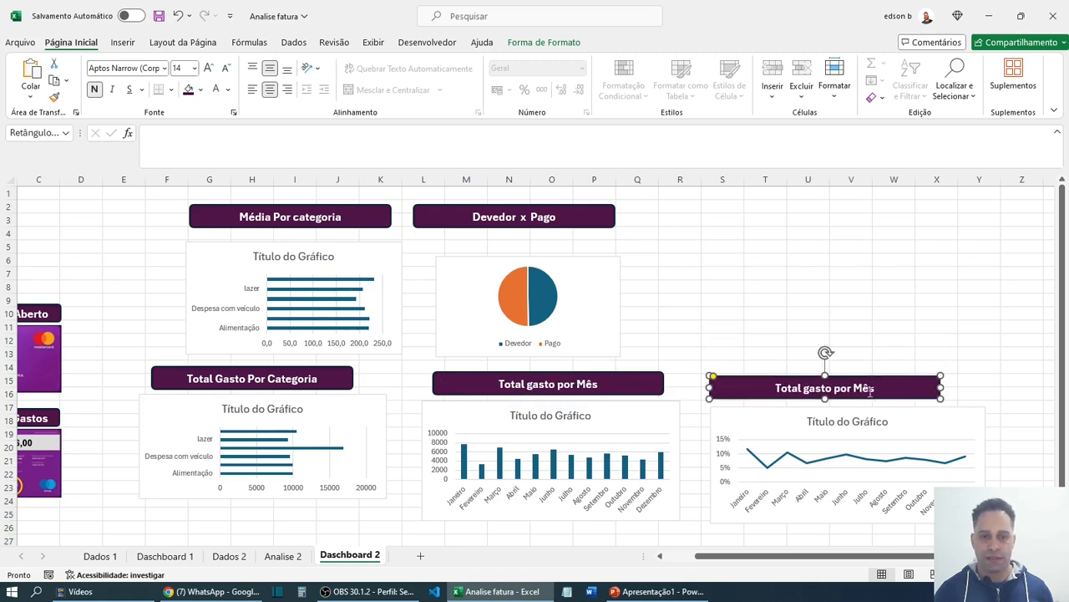
triple_click(863, 388)
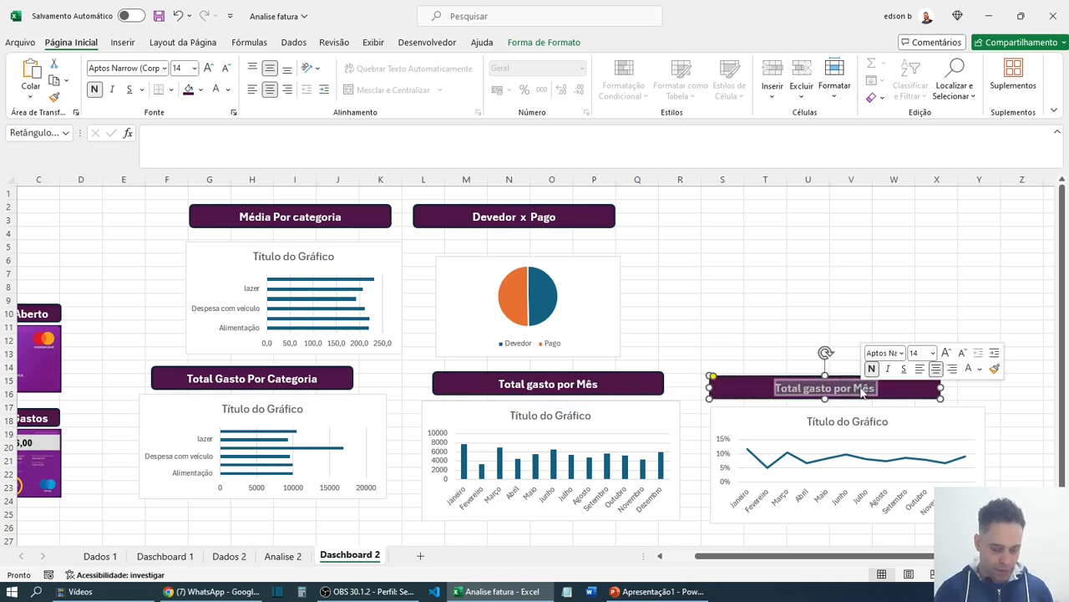
type("%")
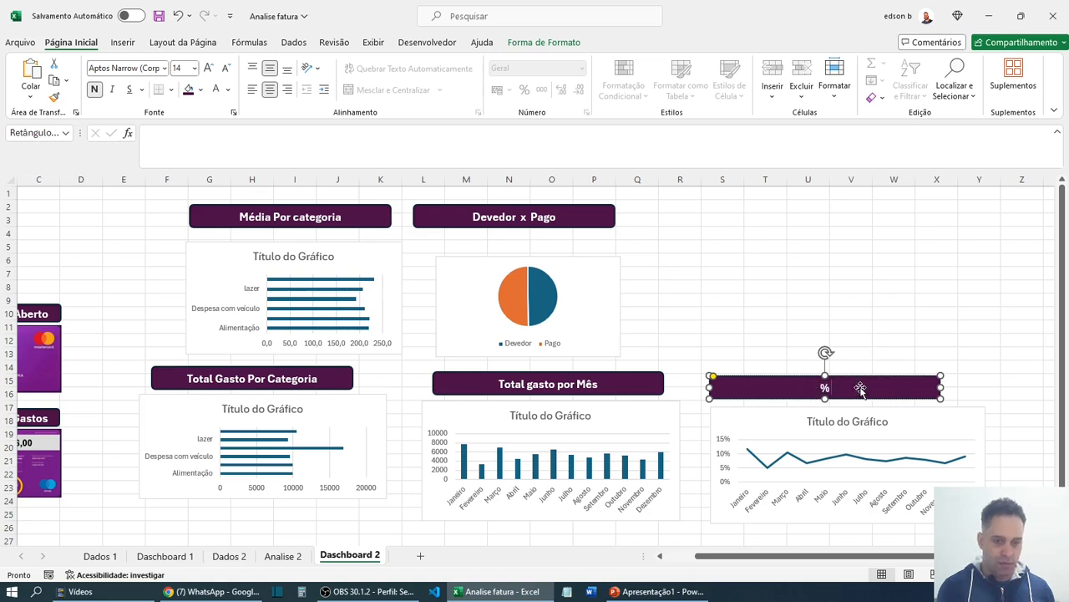
type(" Gasto ")
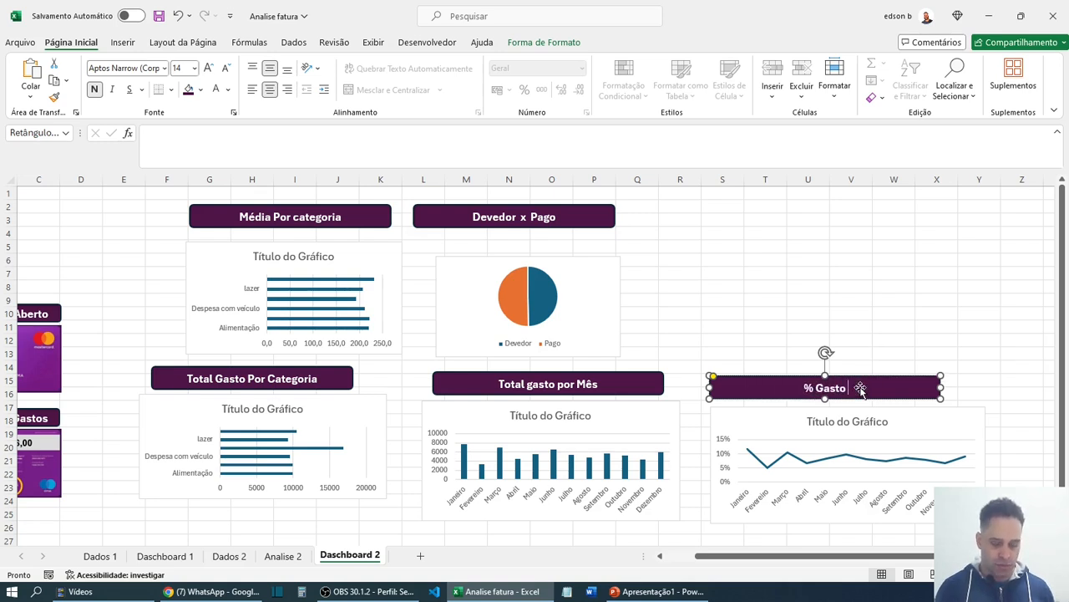
type("Por Mês")
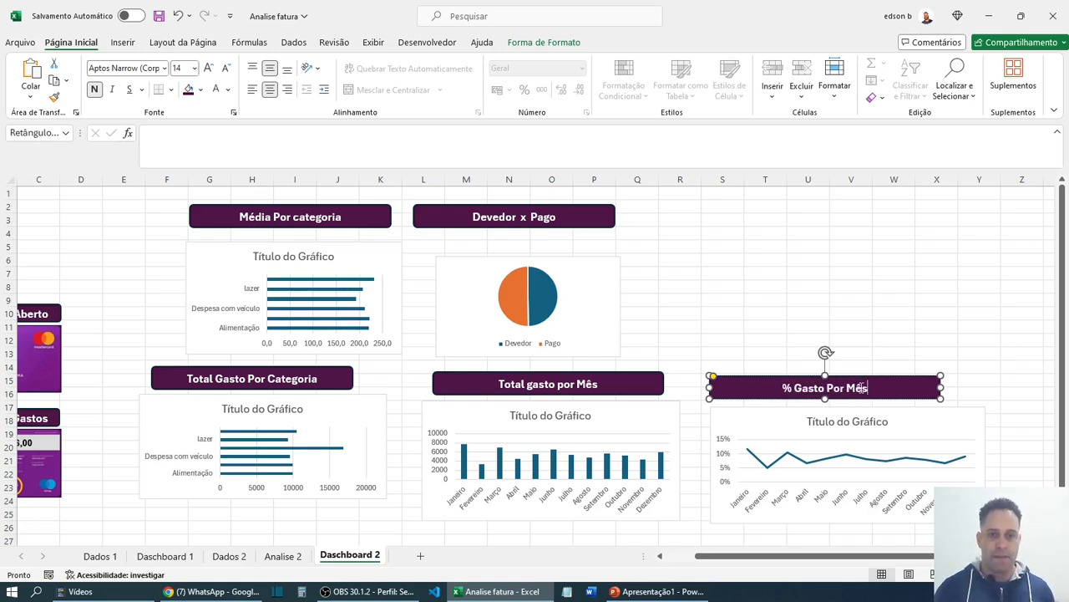
left_click(889, 336)
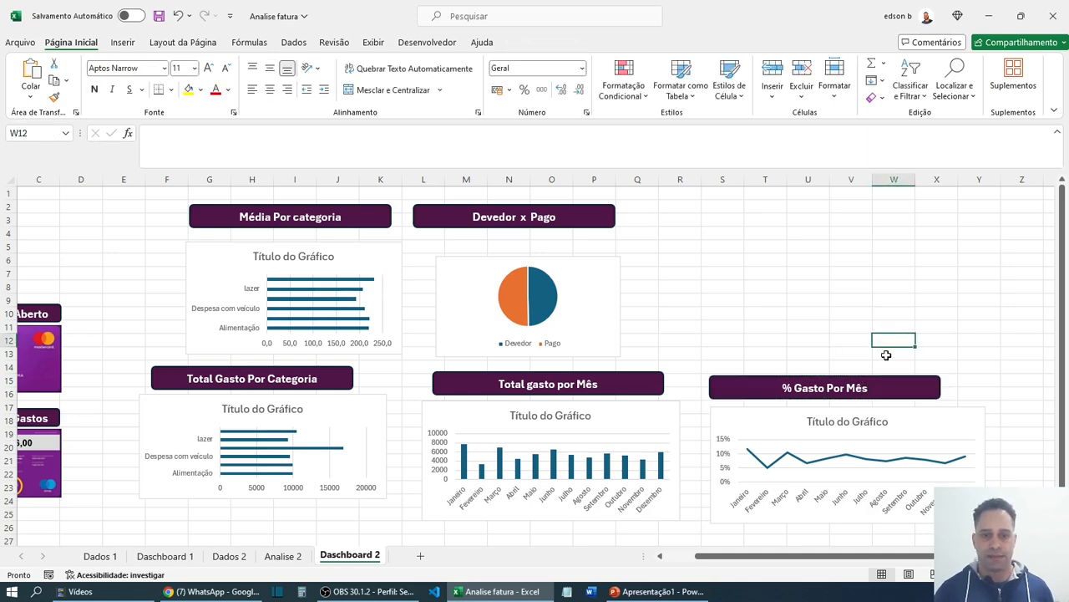
- Using the bottom chart of Daschboard 1 as reference, copy the monthly maximum and minimum instalment line chart from Analise 2 to Daschboard 2
left_click(284, 555)
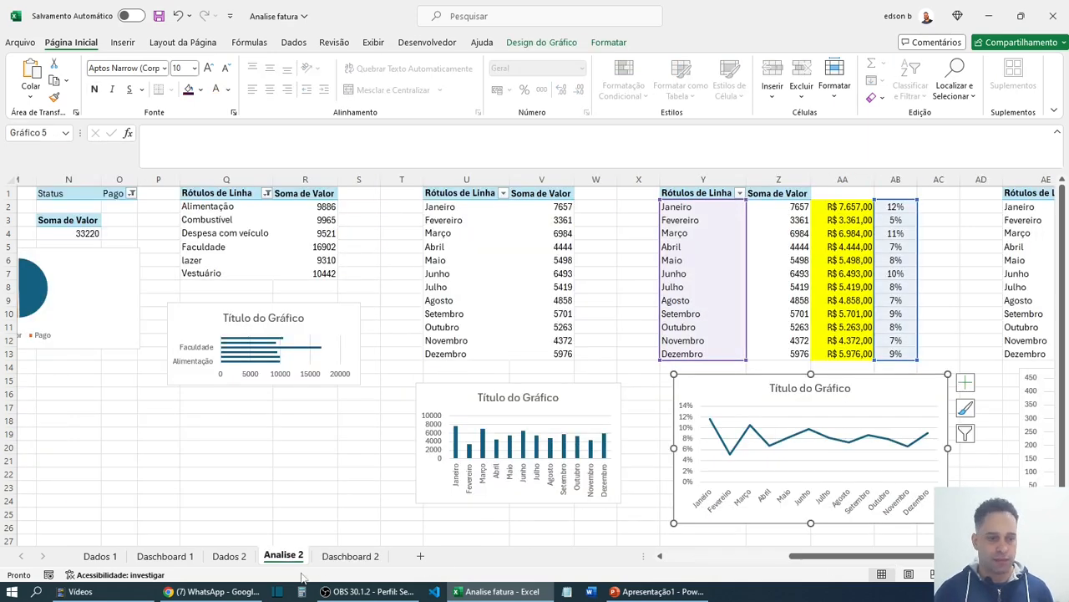
left_click(164, 555)
scroll(647, 411, "down", 2)
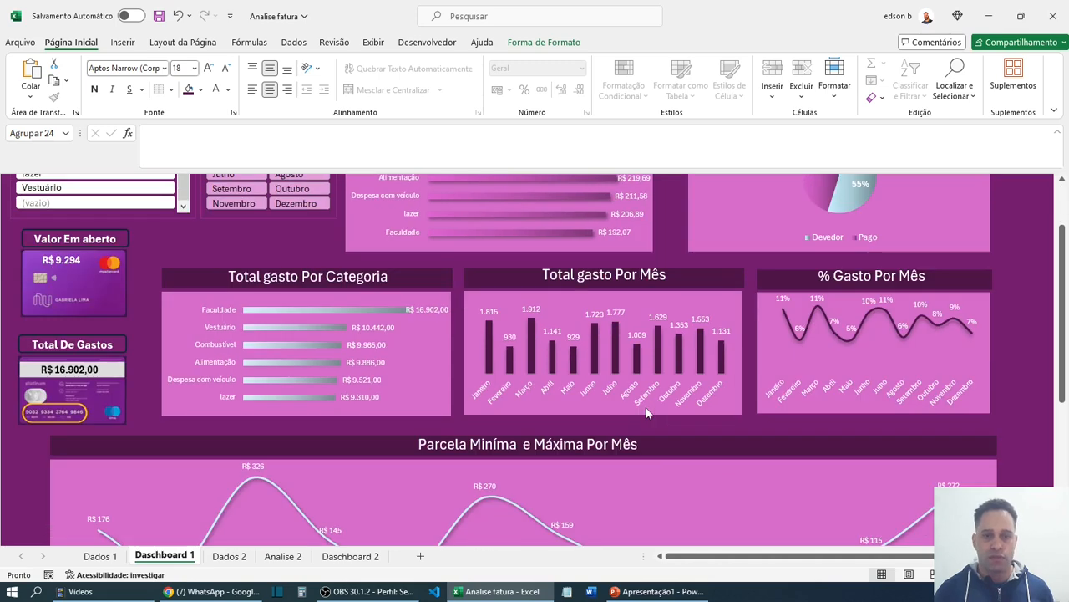
scroll(646, 411, "down", 4)
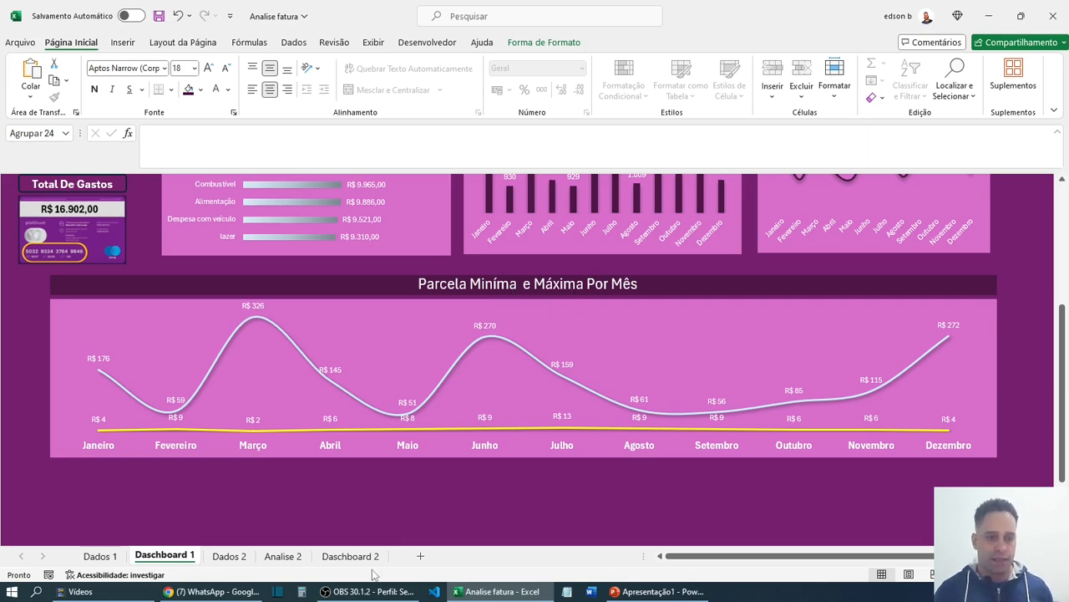
left_click(350, 555)
left_click(283, 555)
left_click(863, 443)
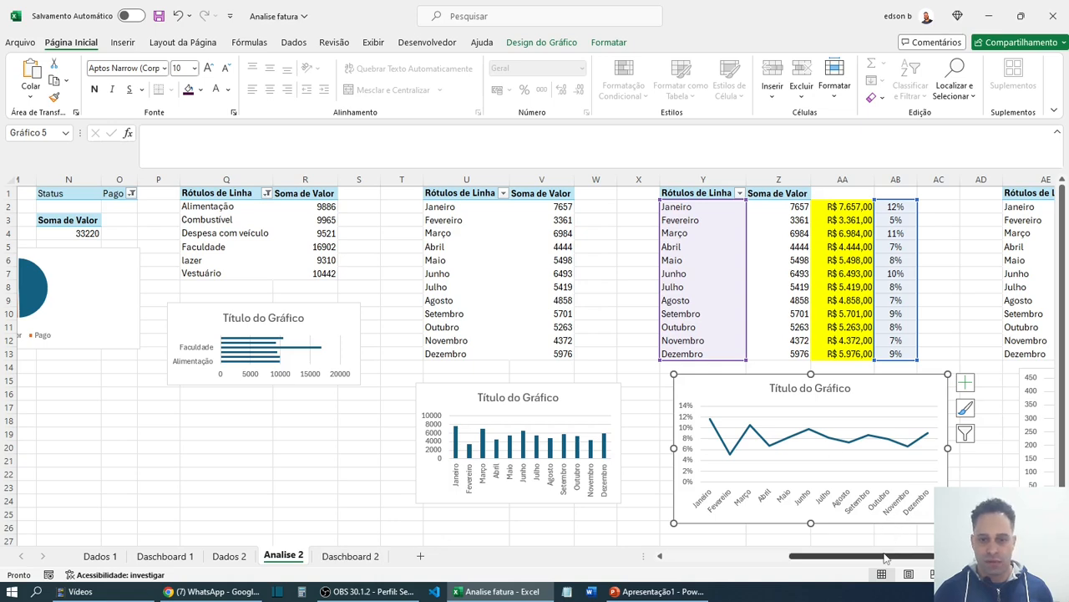
left_click_drag(886, 558, 969, 557)
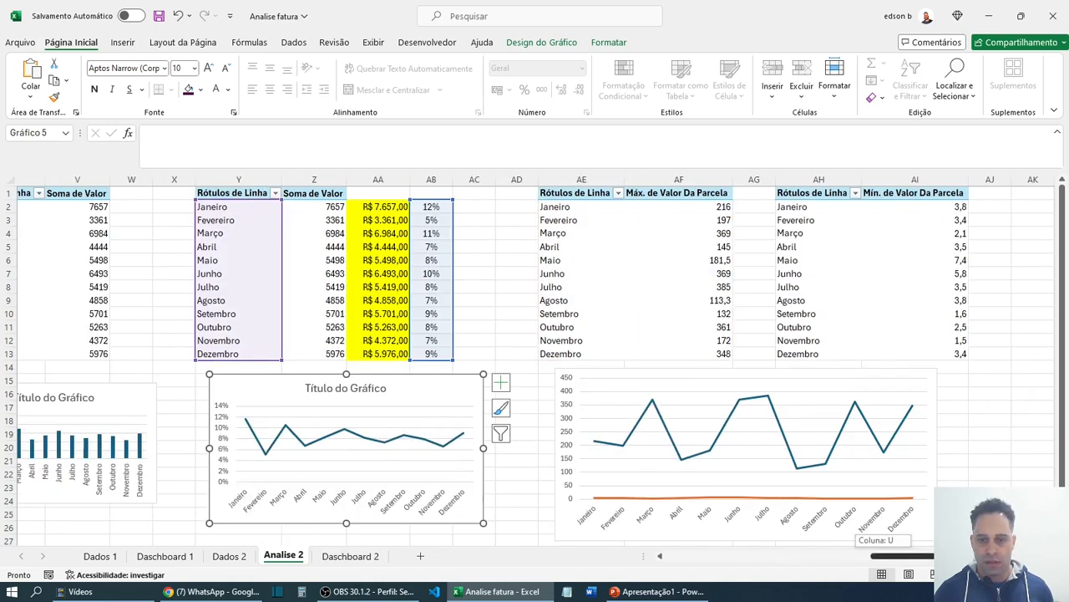
left_click(752, 380)
left_click_drag(762, 371, 768, 381)
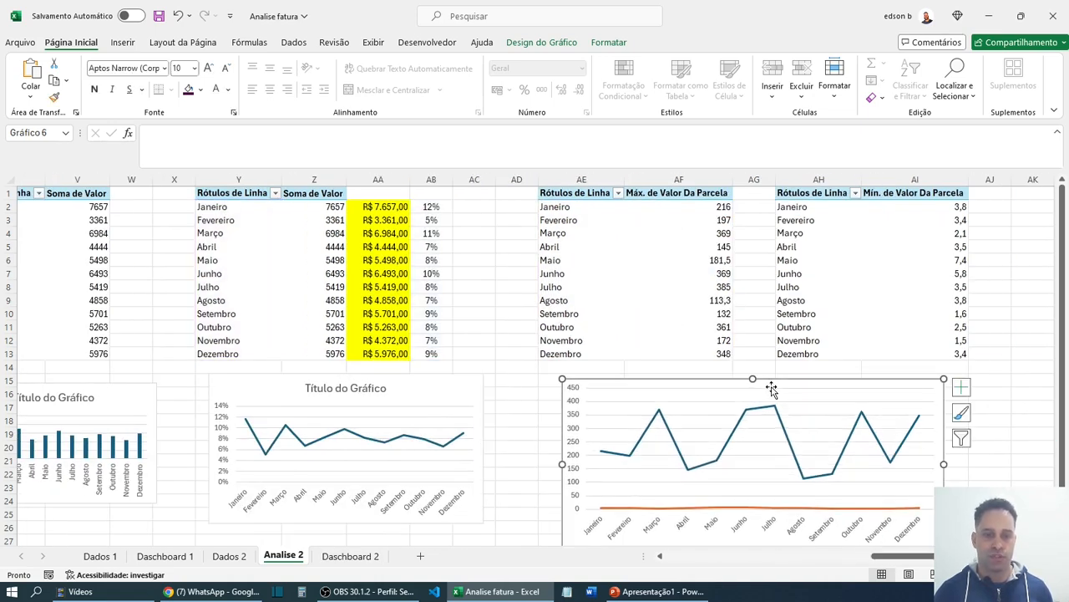
left_click(350, 556)
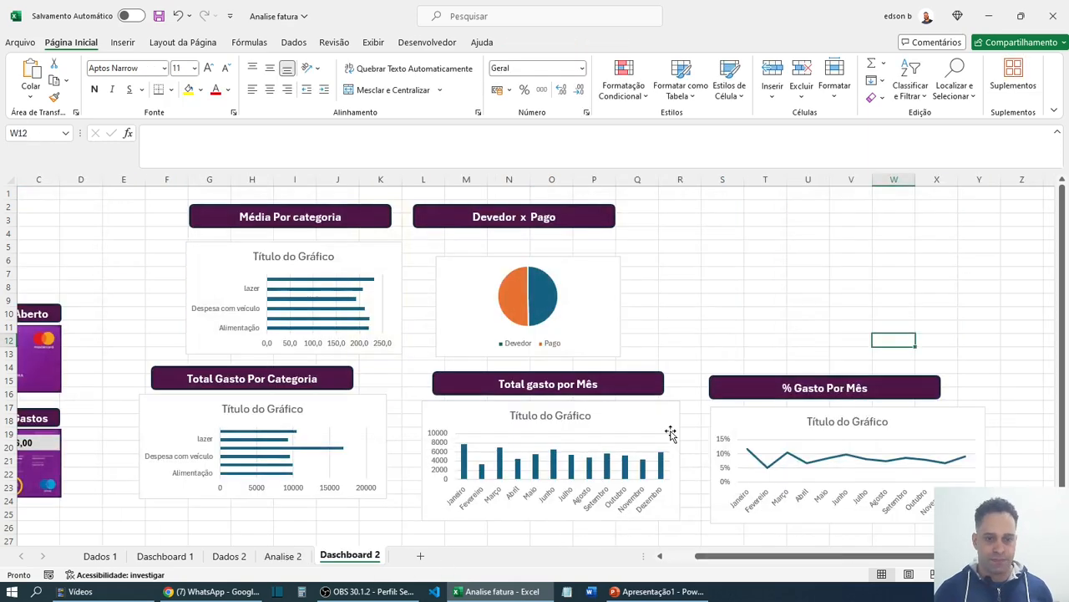
scroll(660, 426, "down", 6)
left_click(427, 358)
key("ctrl+v")
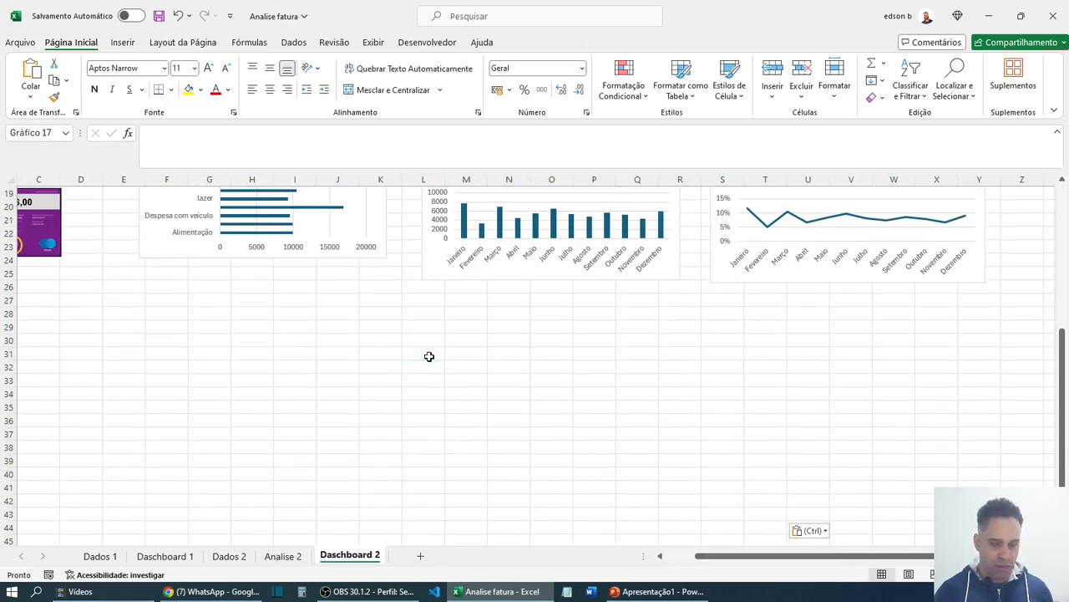
- Place the instalment line chart beneath the lower row of charts, widen it across about columns F to X and reduce its height
left_click_drag(489, 353, 242, 305)
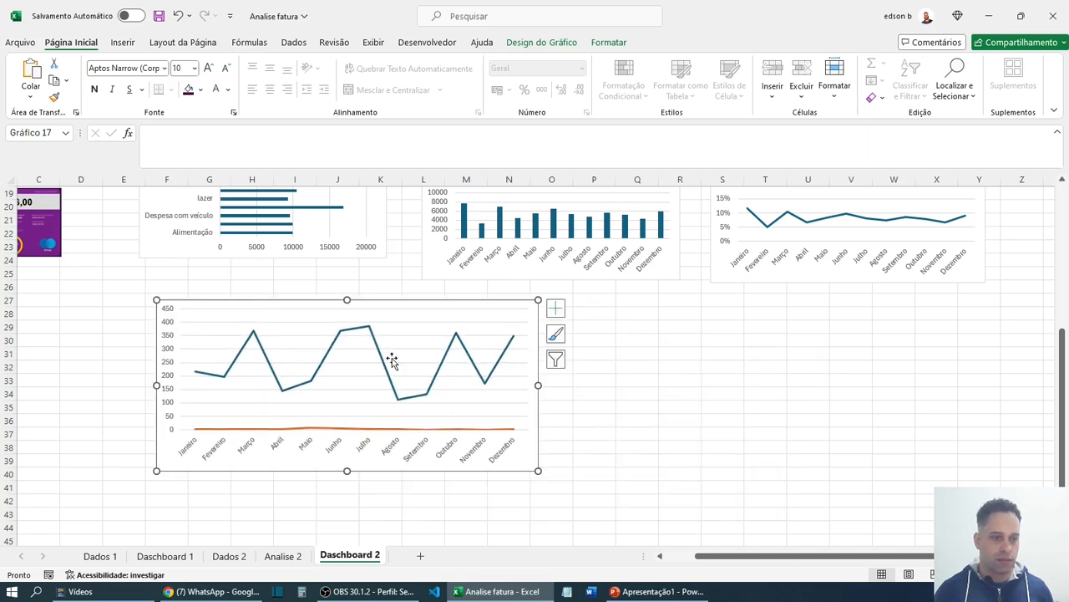
left_click_drag(543, 389, 786, 376)
left_click_drag(965, 359, 973, 359)
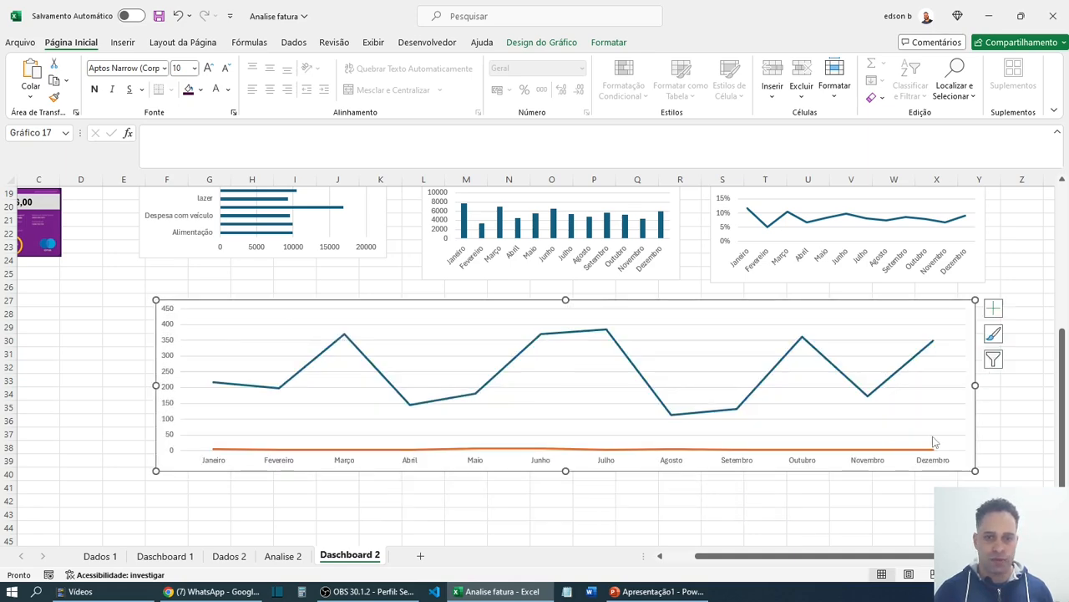
left_click_drag(565, 472, 517, 434)
scroll(596, 433, "up", 3)
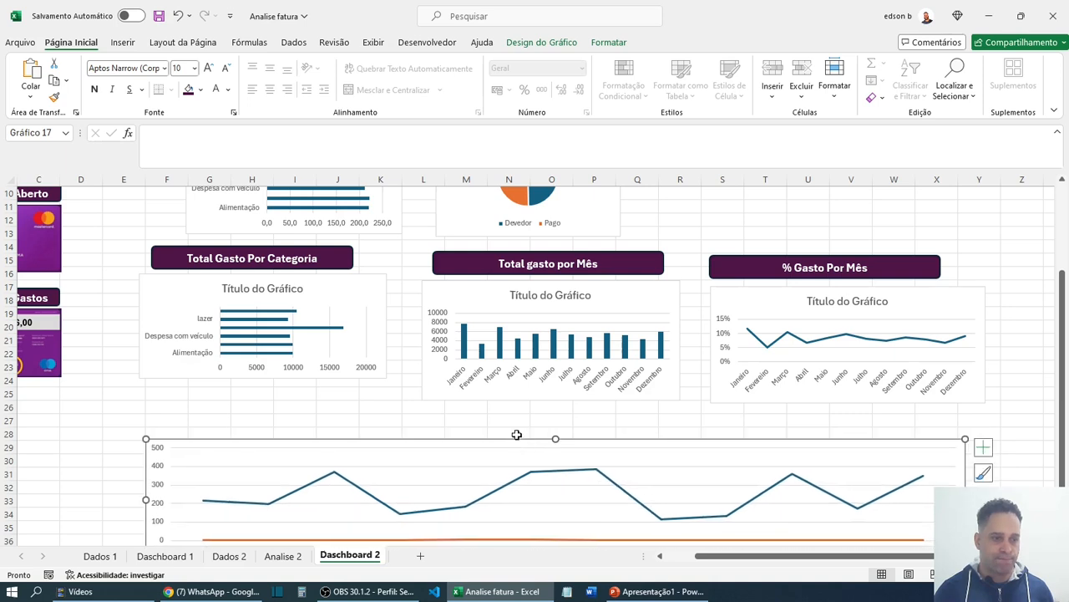
- Duplicate the Total Gasto Por Categoria banner above the instalment line chart, matching the chart's width, with the title "Parcela Miníma x Parcela Máxima"
left_click(348, 266)
left_click_drag(349, 266, 962, 416)
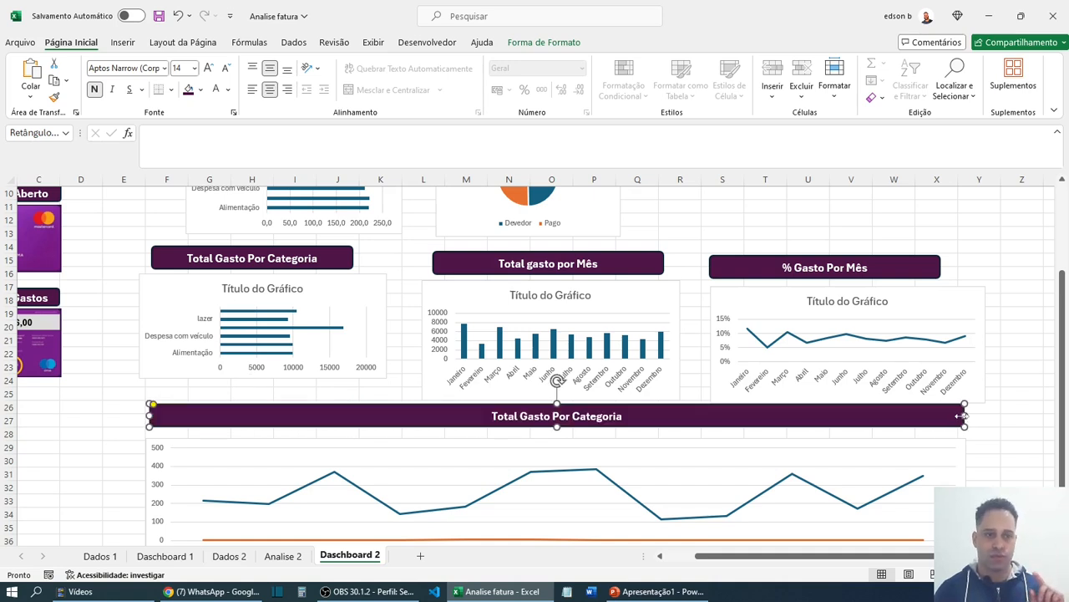
triple_click(596, 423)
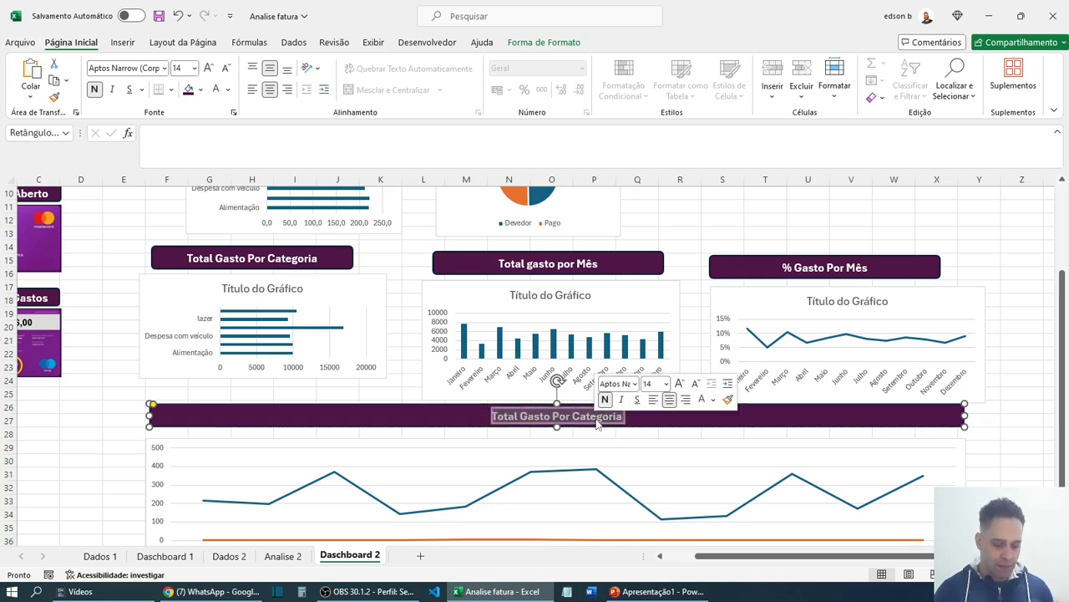
type("Parcela")
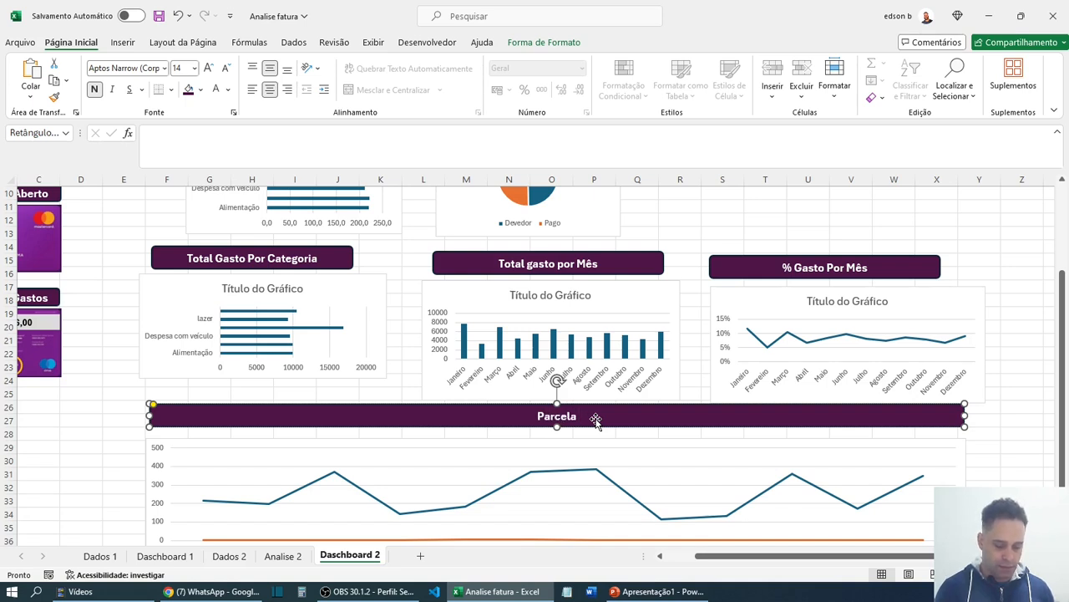
type(" Miníma")
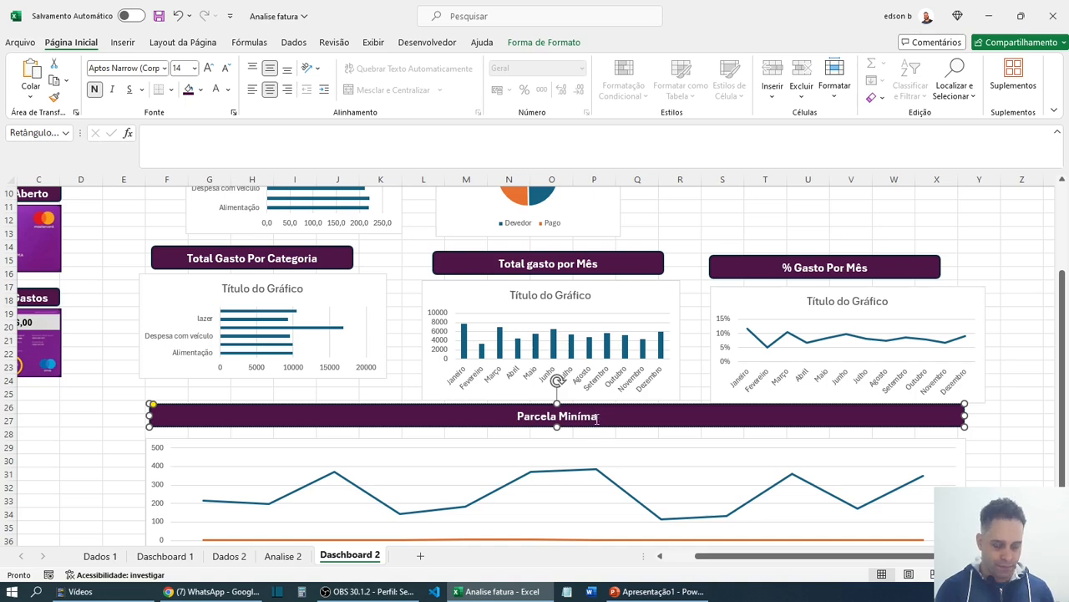
type(" x")
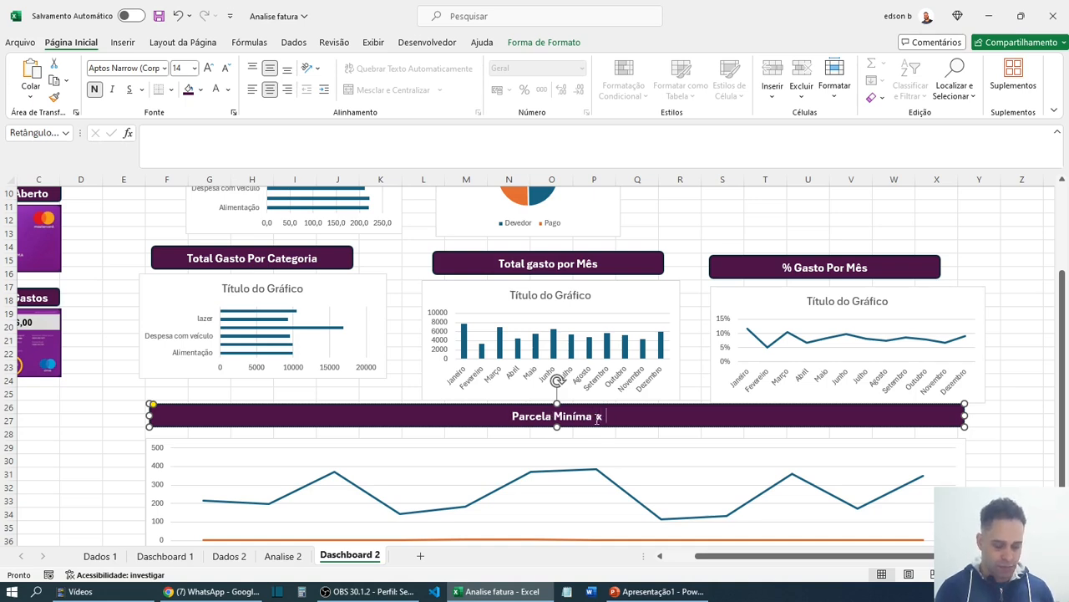
type(" Parcela M")
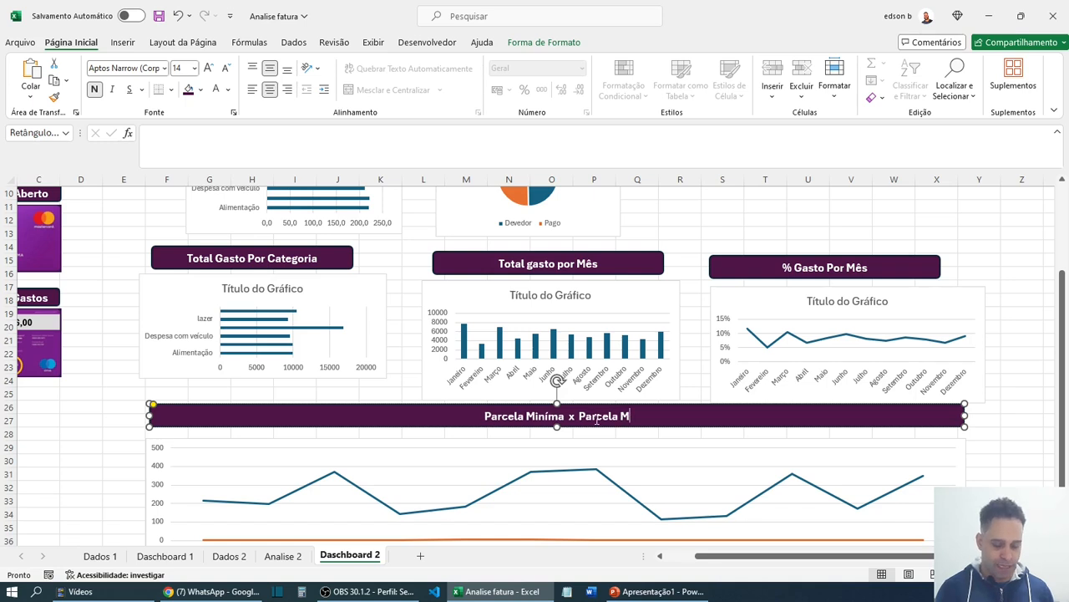
type("áxima")
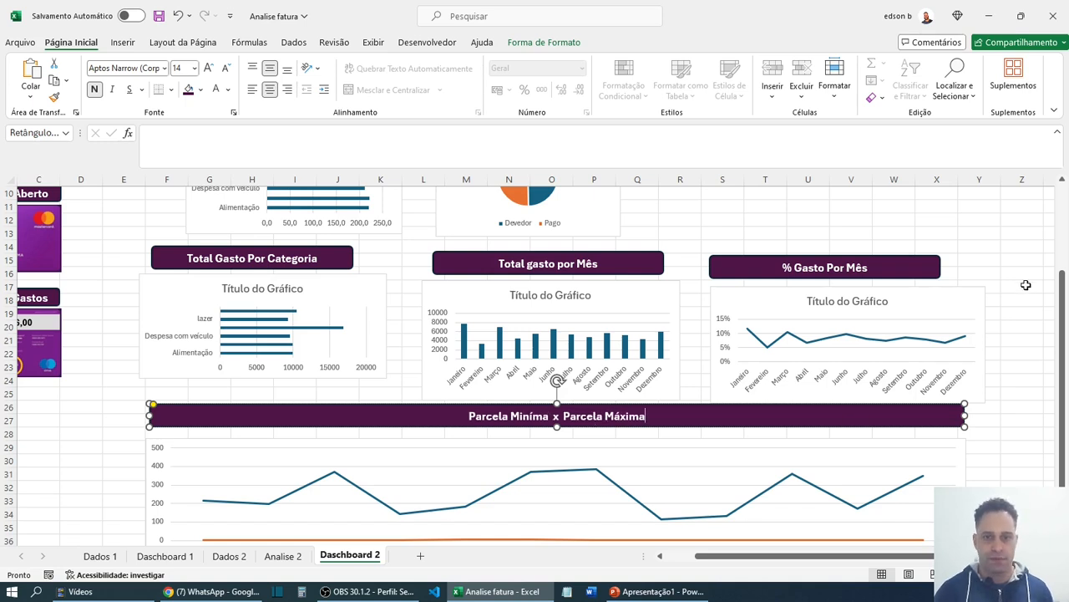
left_click(1026, 285)
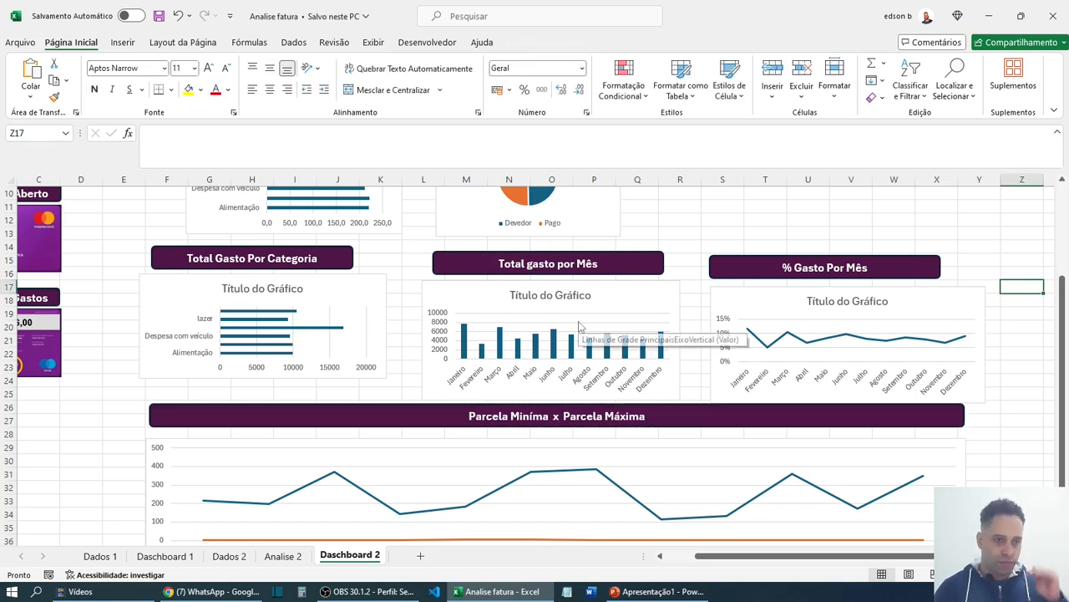
- On Daschboard 1, test the Categoria and Mês slicers with Faculdade, Despesa com veículo and Julho, and clear both filters
scroll(581, 325, "up", 3)
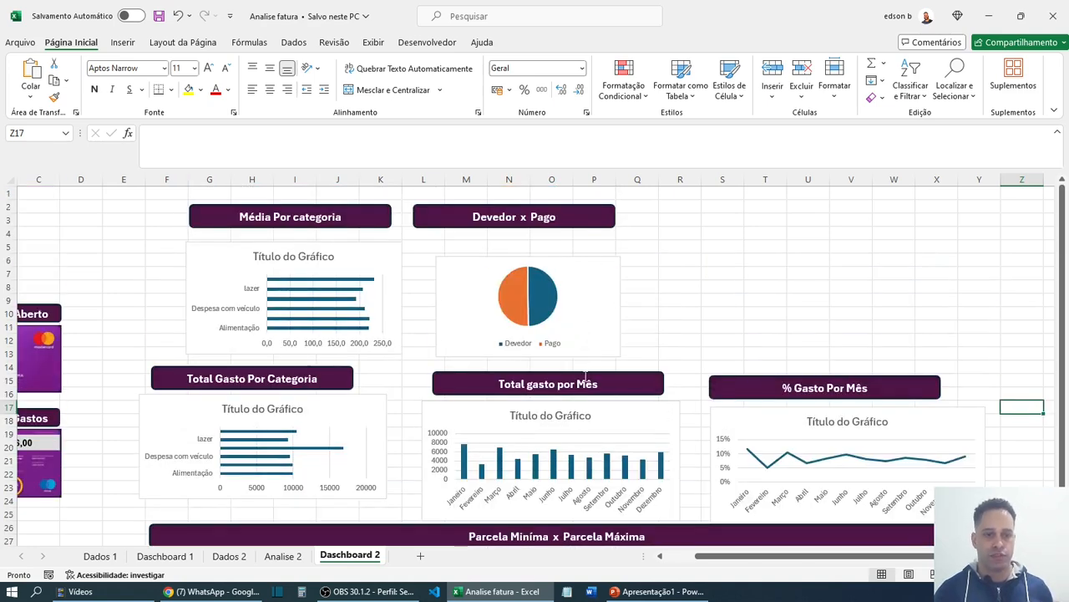
left_click(287, 556)
left_click(164, 556)
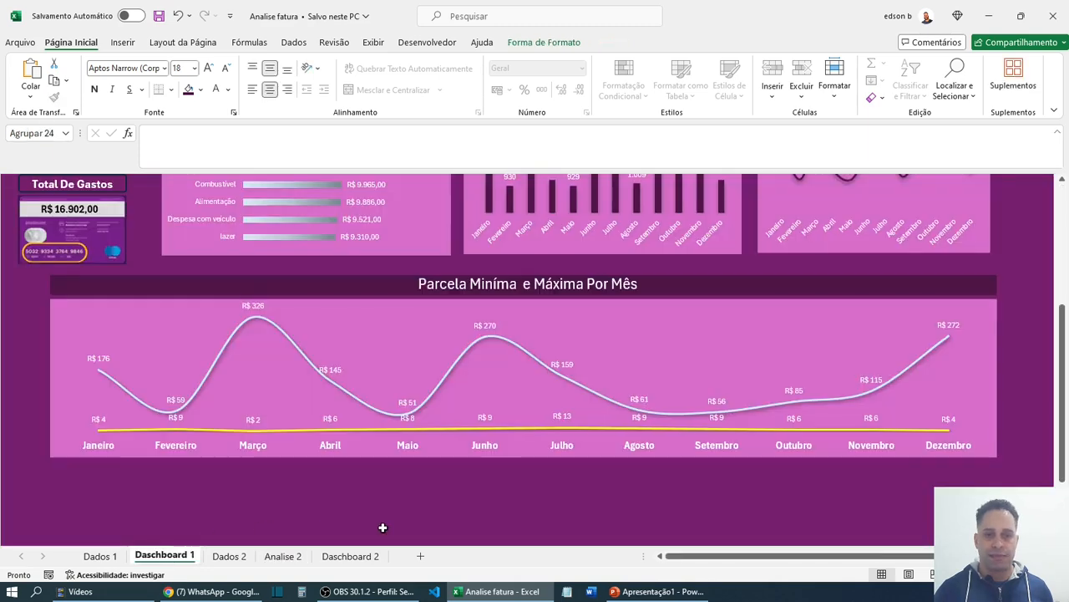
scroll(383, 527, "up", 3)
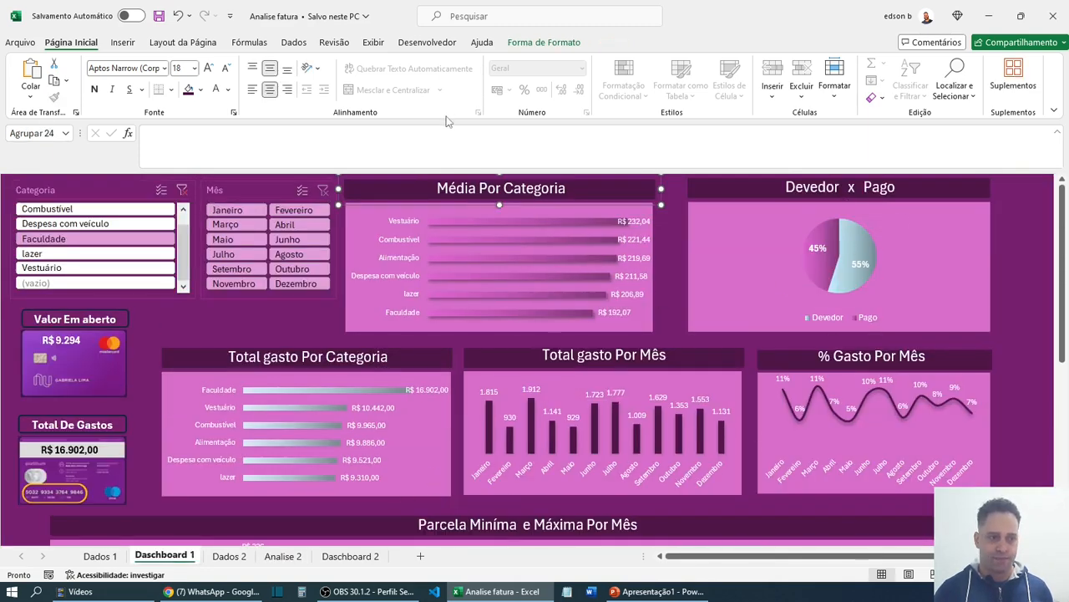
left_click(182, 191)
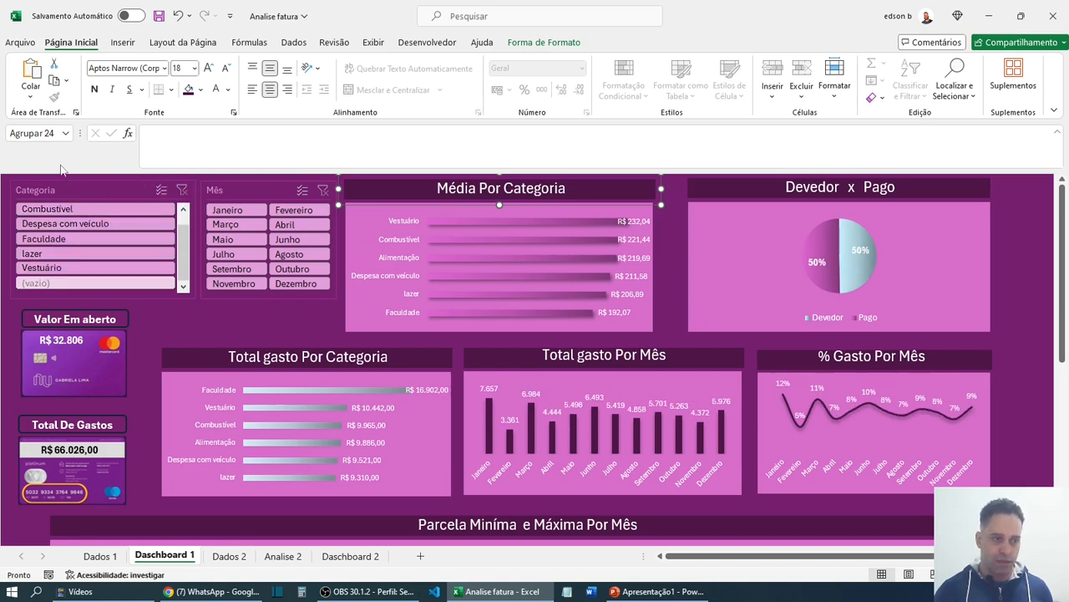
left_click(109, 236)
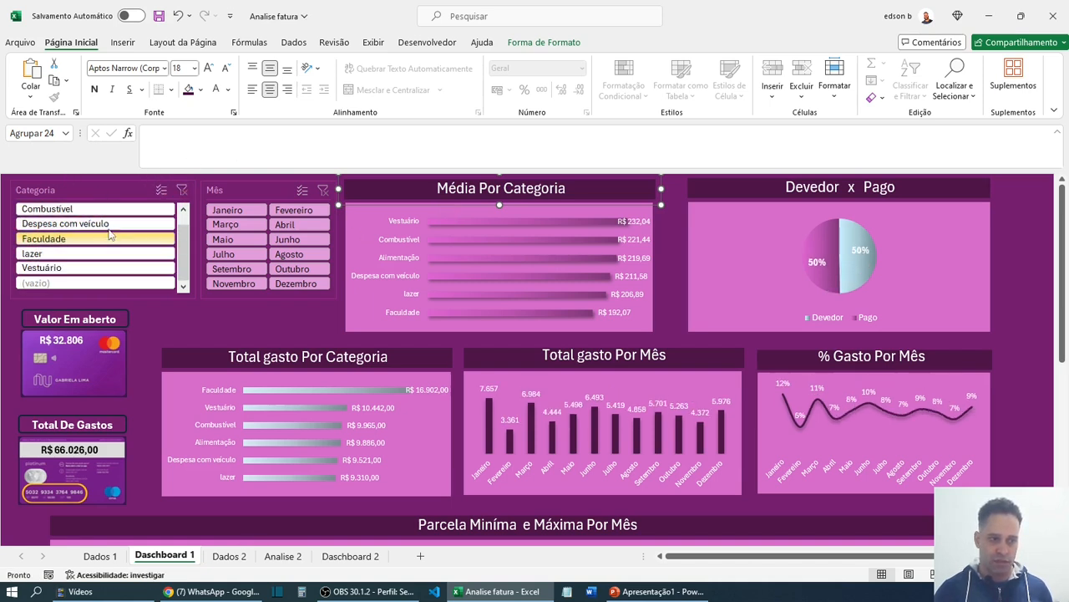
left_click(79, 224)
left_click(223, 253)
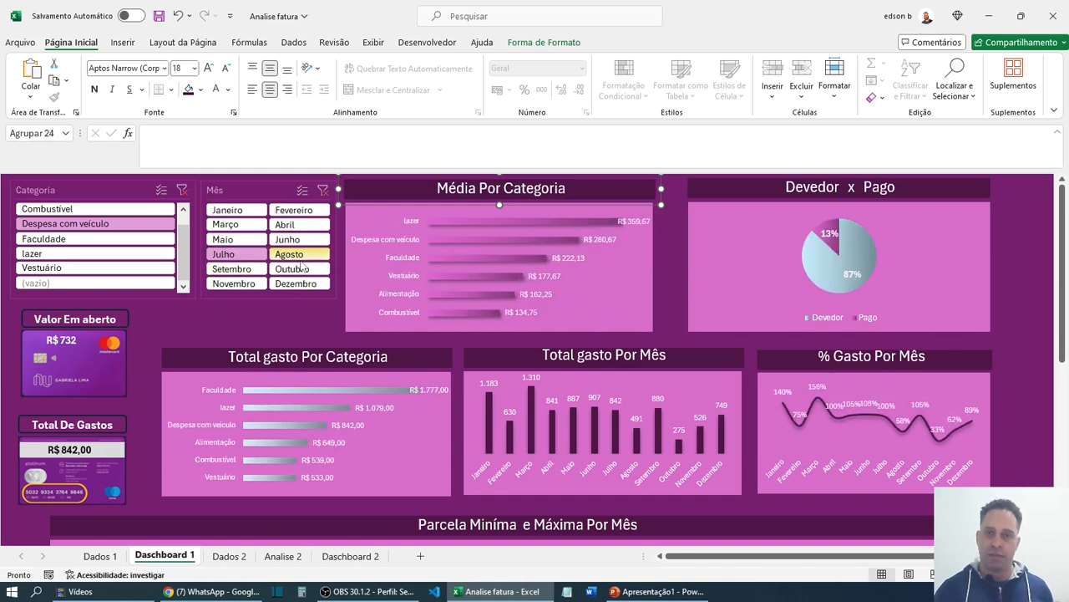
left_click(323, 190)
left_click(182, 191)
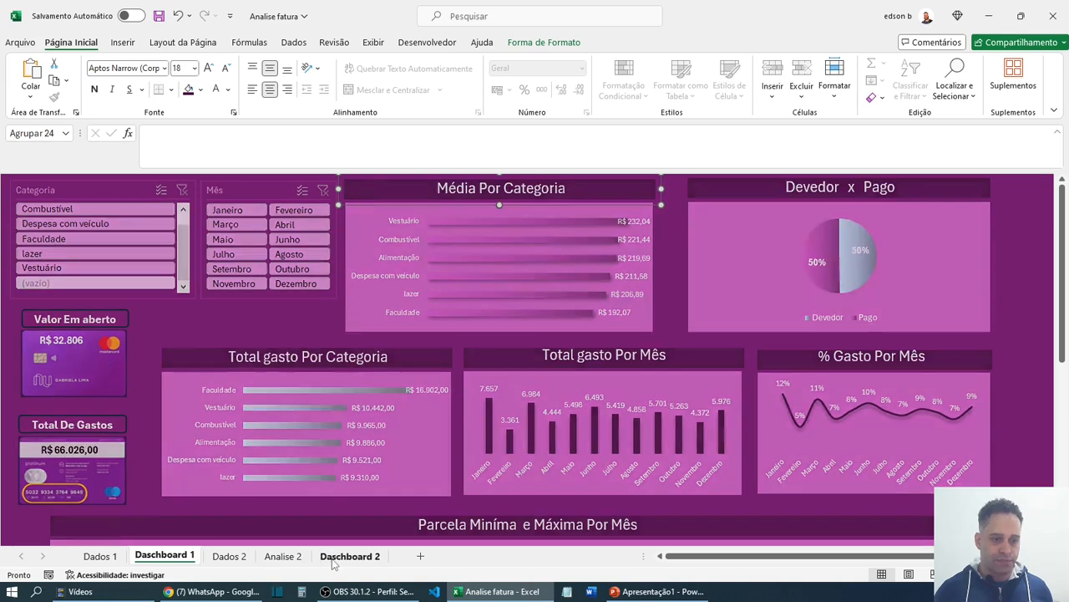
- Insert Categoria and Mês slicers for the Status pivot table in the first columns of Analise 2
left_click(333, 560)
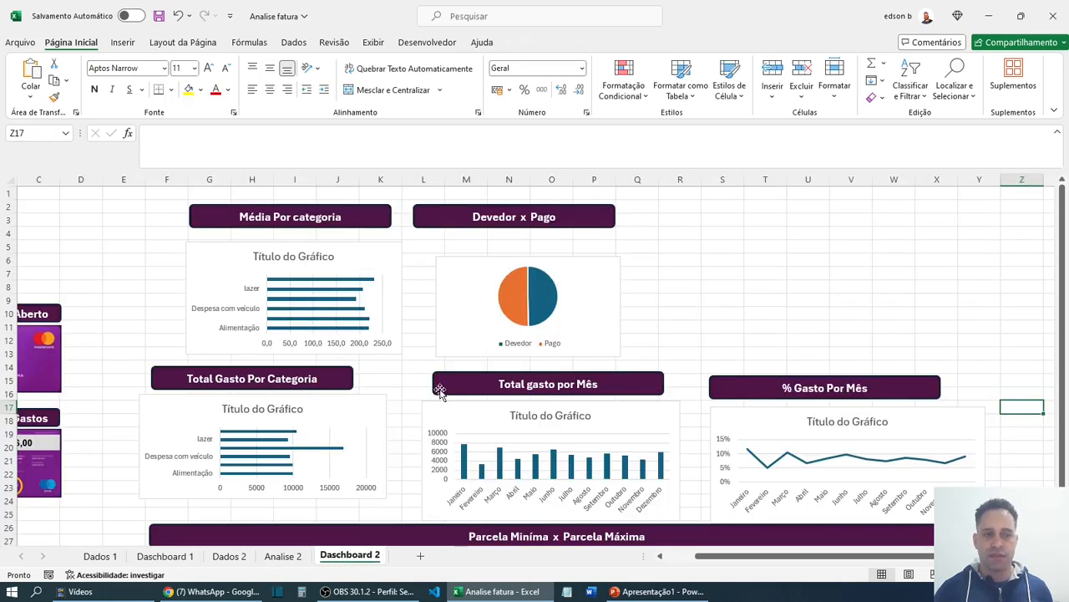
left_click(279, 557)
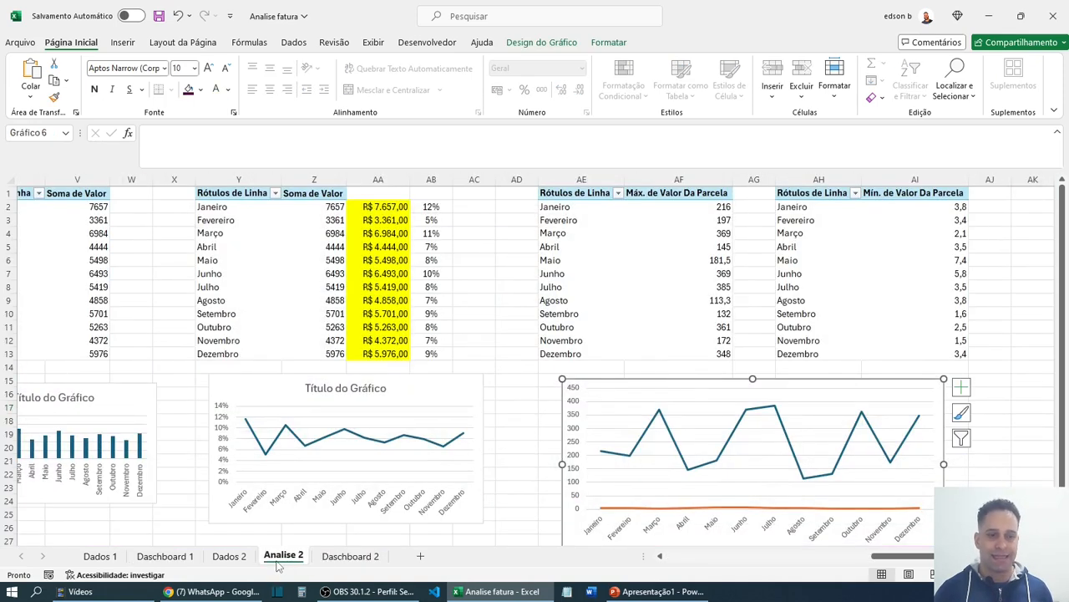
left_click_drag(904, 560, 672, 576)
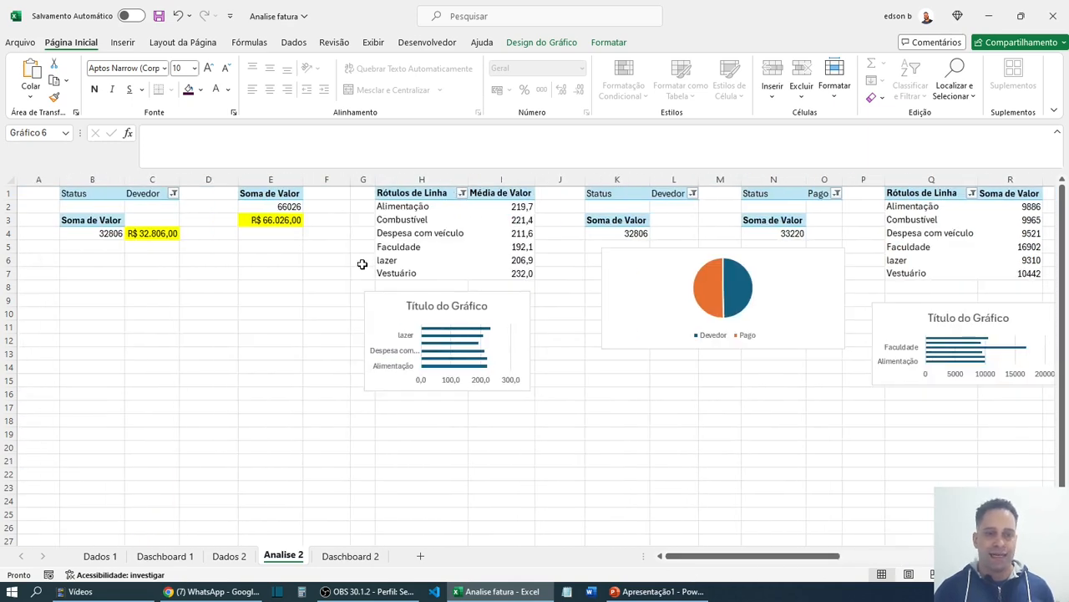
left_click(97, 194)
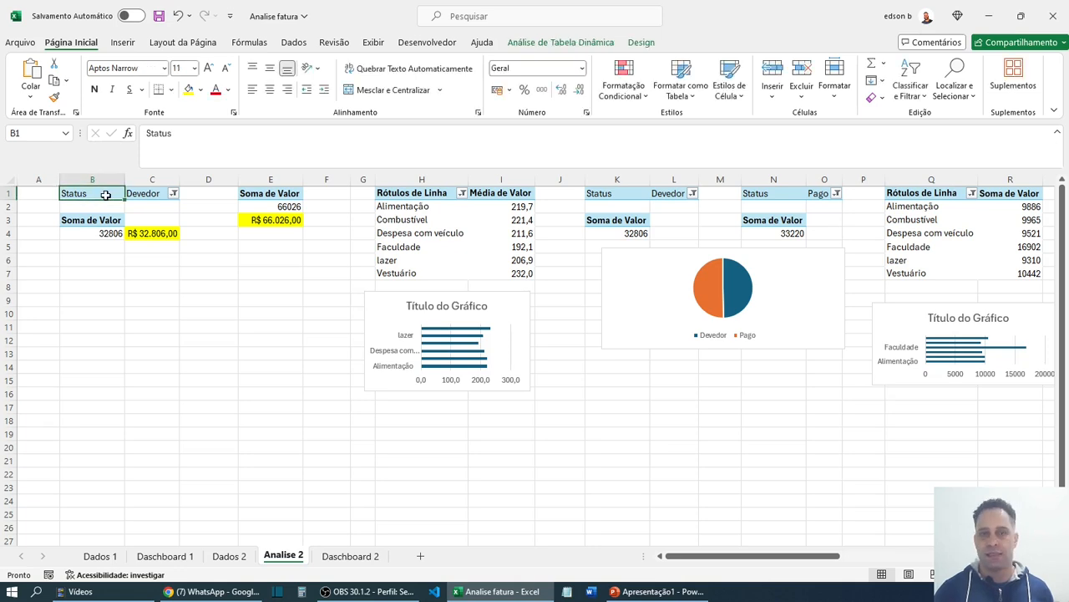
left_click(548, 43)
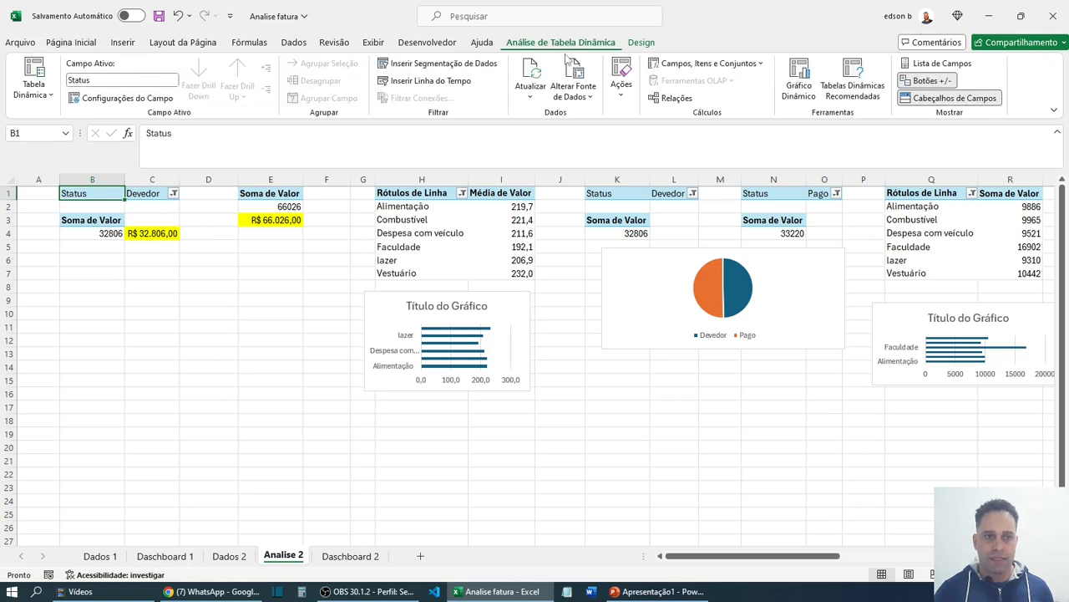
left_click(413, 67)
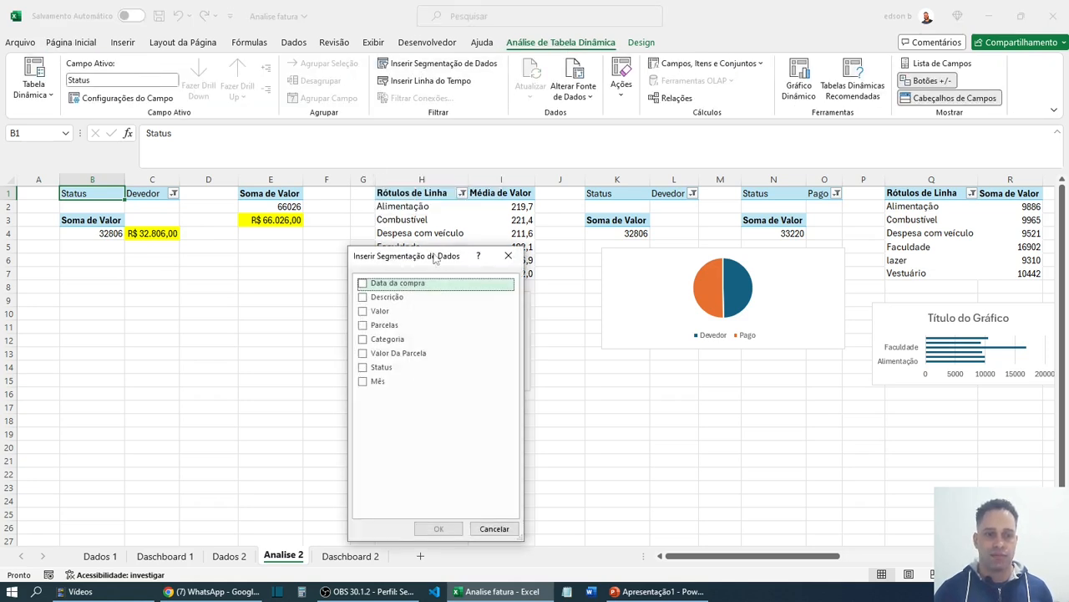
left_click_drag(411, 267, 465, 262)
left_click(445, 378)
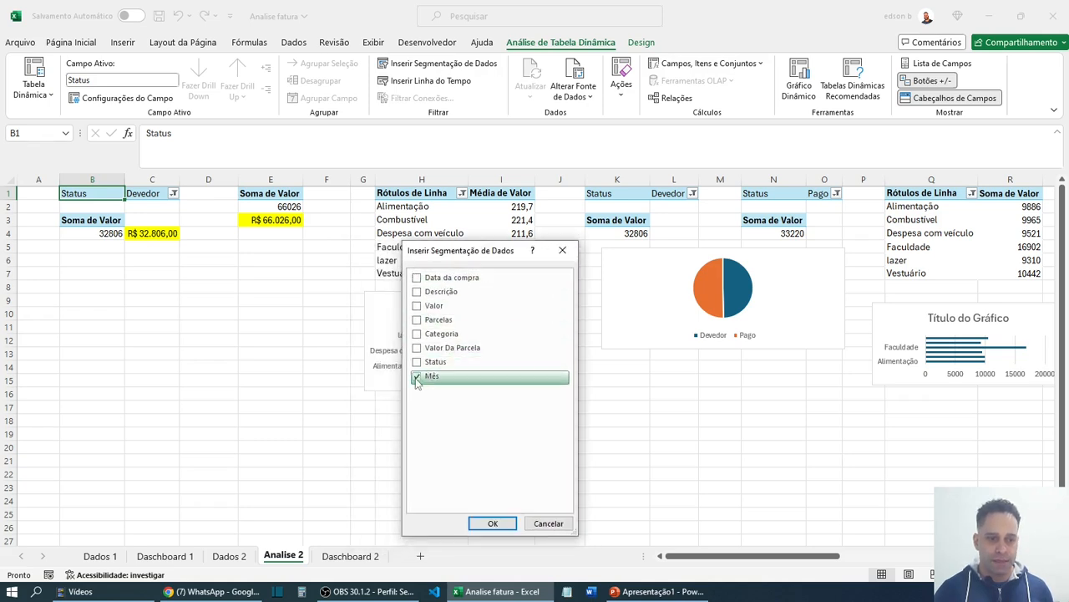
left_click(429, 335)
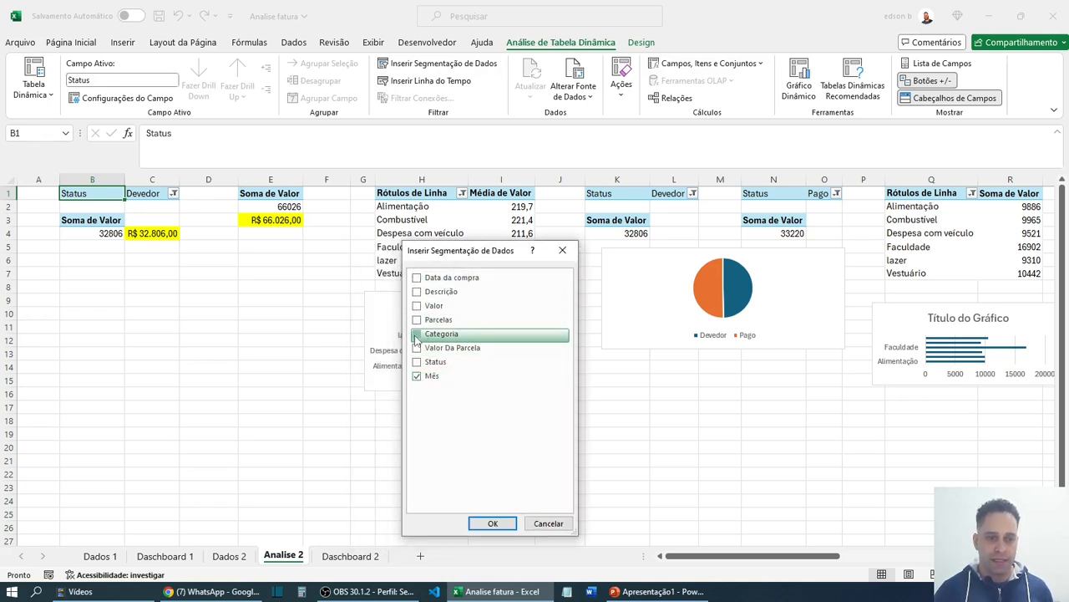
left_click(493, 523)
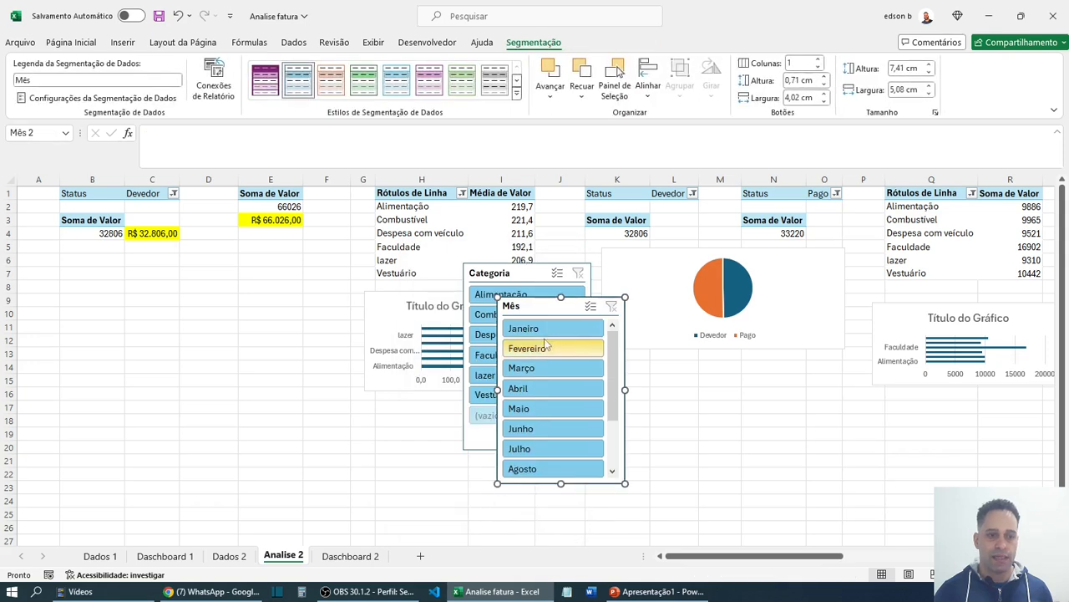
- Separate the two new slicers, copy both together and paste them at cell B3 of Daschboard 2
left_click_drag(538, 309, 660, 290)
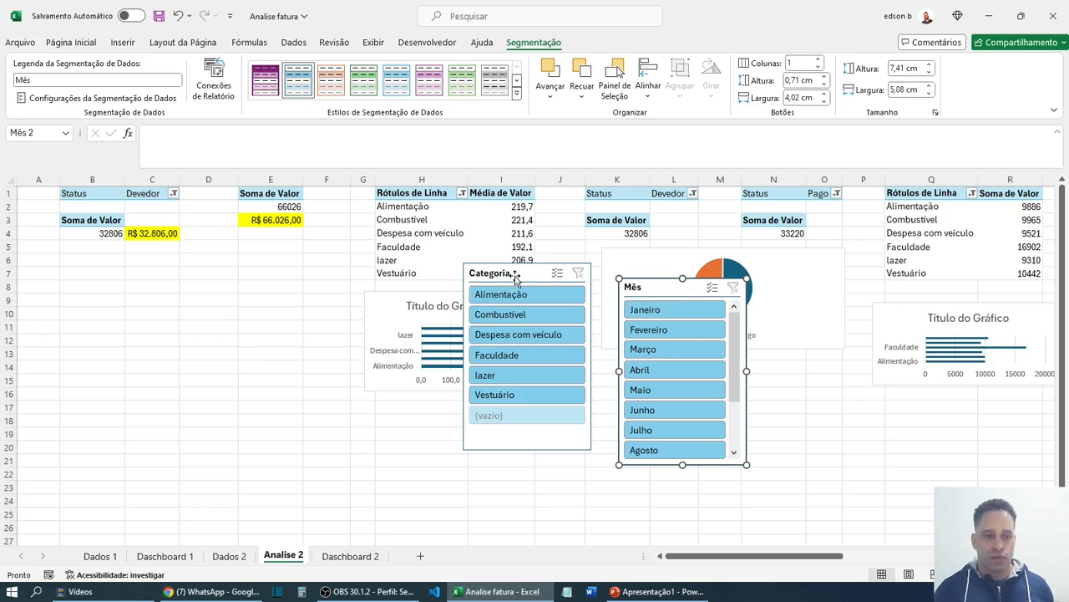
left_click(588, 335, "ctrl")
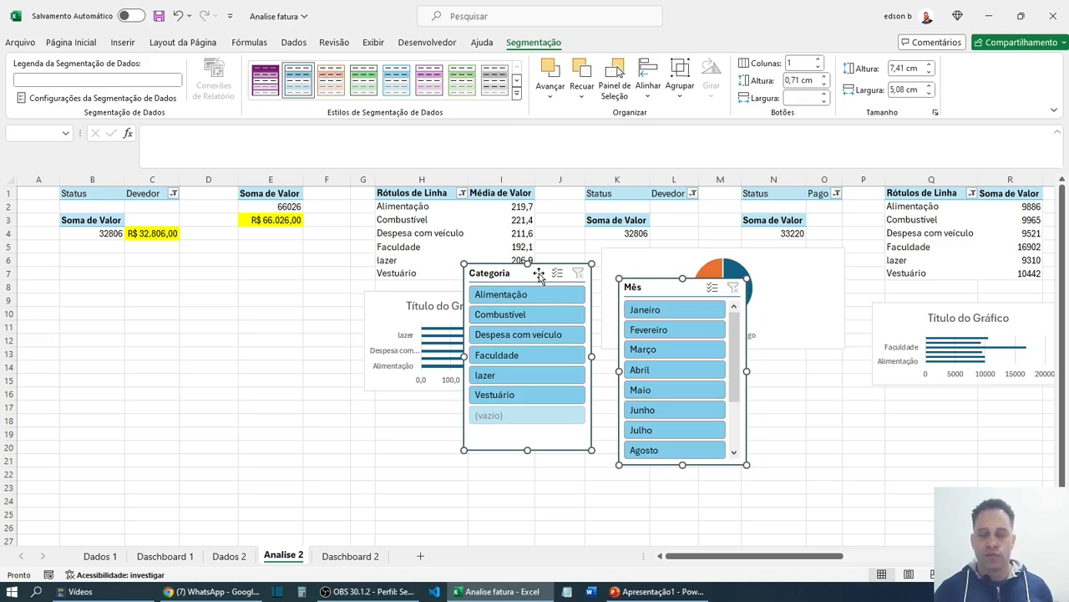
left_click(348, 555)
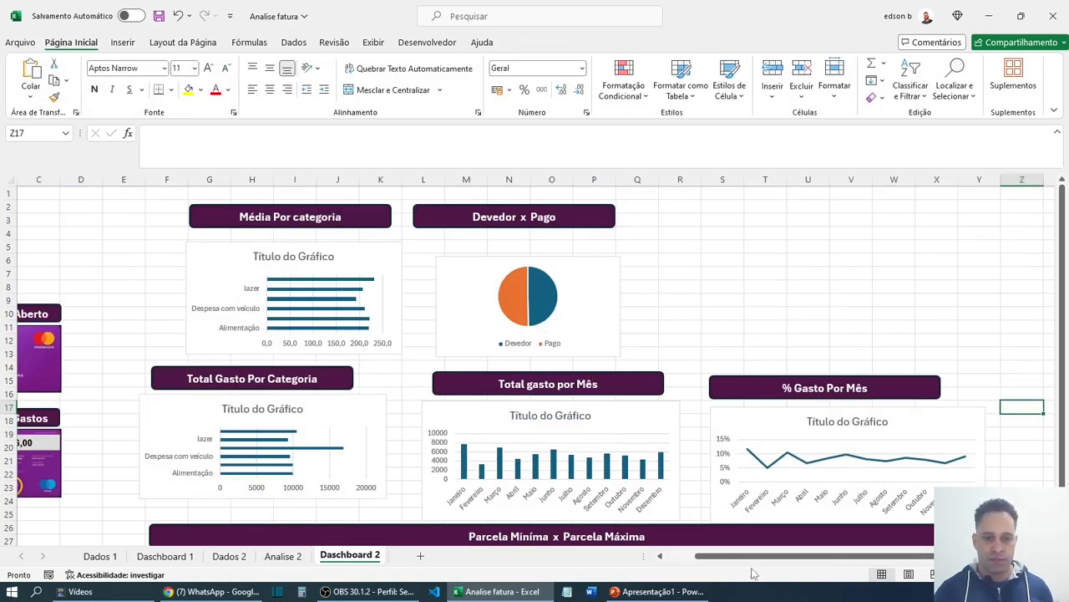
left_click_drag(752, 556, 727, 555)
left_click(67, 220)
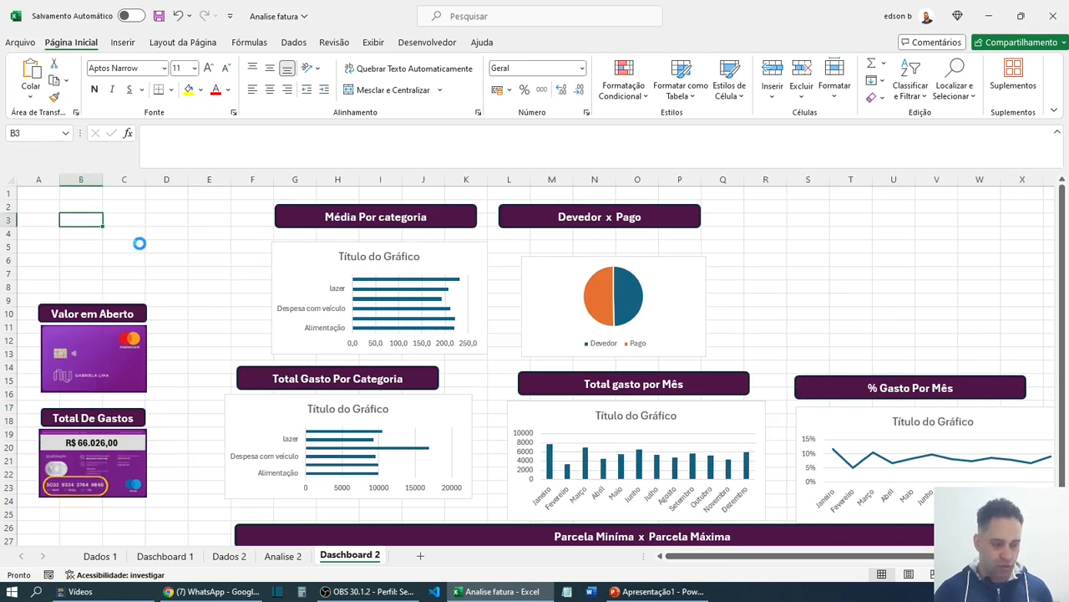
key("ctrl+v")
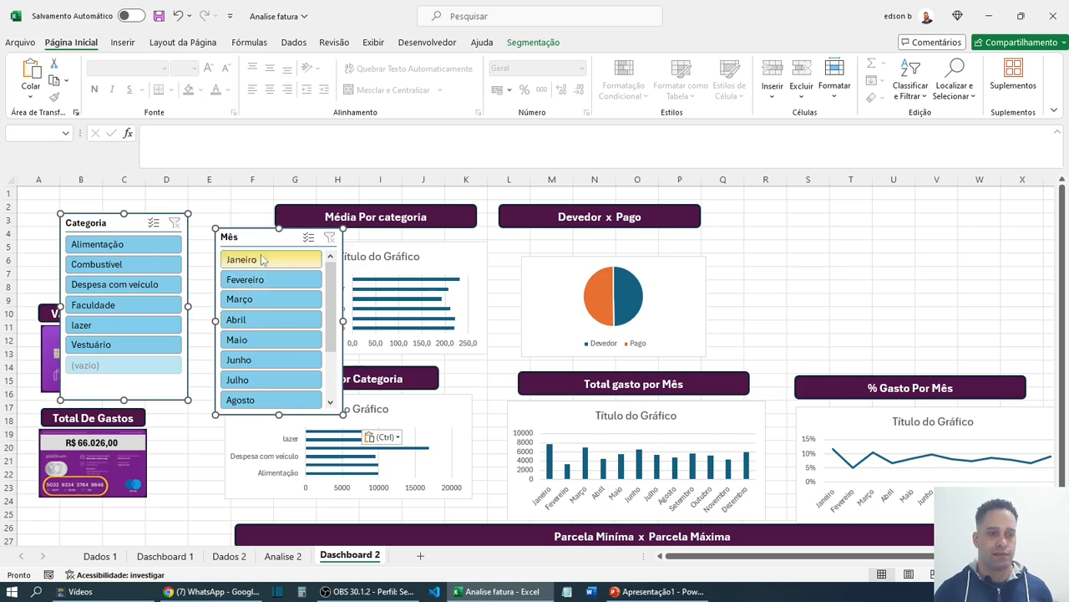
- Move the pasted slicers up beside the charts, placing Categoria across columns A to D from row 2 with Mês next to it
left_click_drag(246, 241, 205, 232)
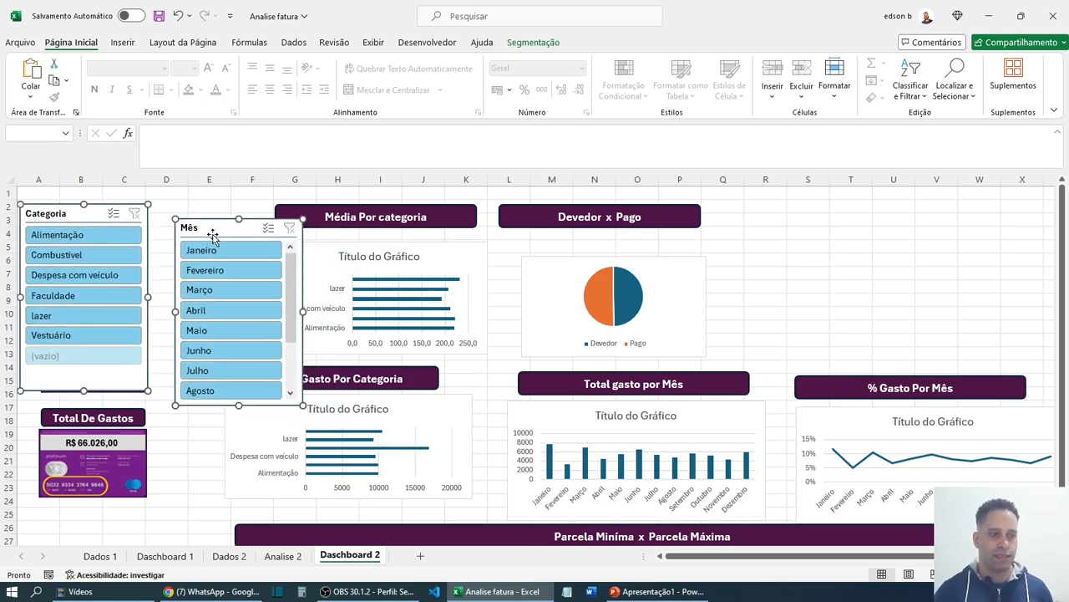
left_click(148, 229)
left_click_drag(94, 214, 111, 213)
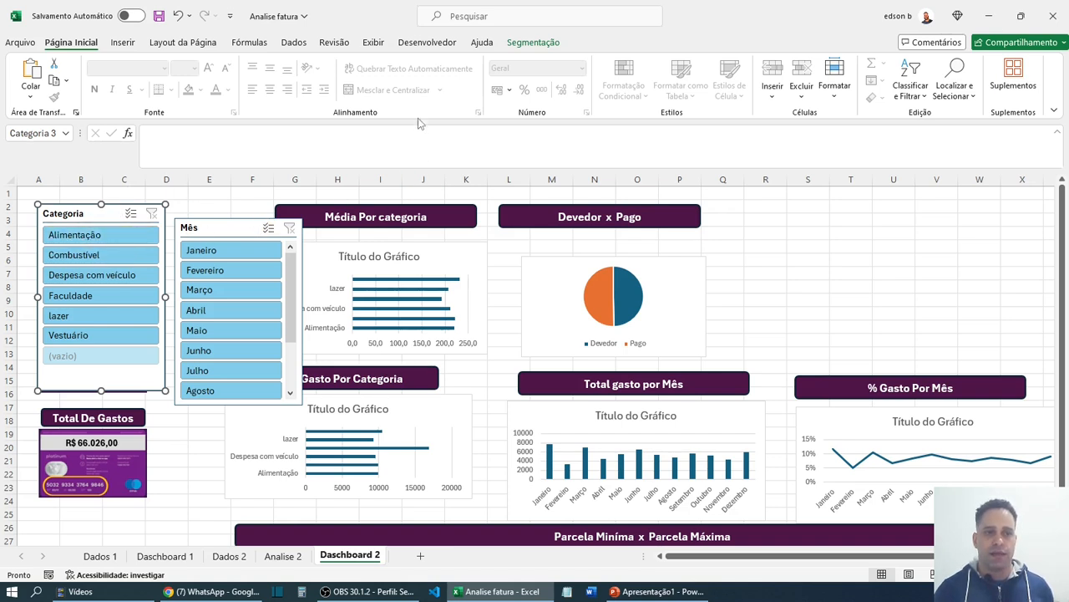
- Apply the pink slicer style "Rosa, Estilo de Segmentação de Dados Clara 5" to the Categoria slicer and duplicate that style
left_click(518, 44)
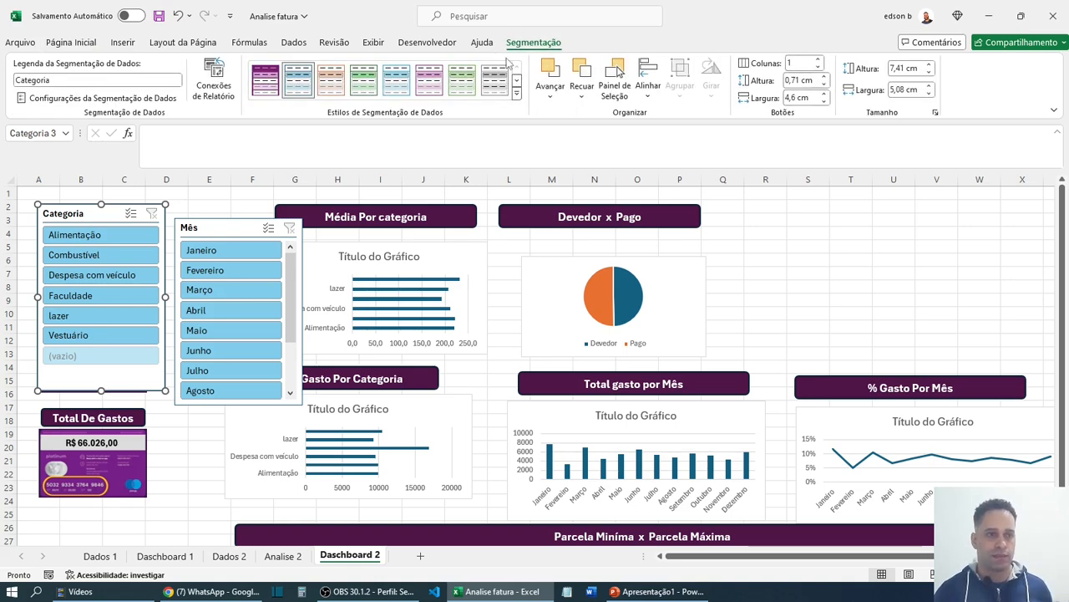
left_click(266, 81)
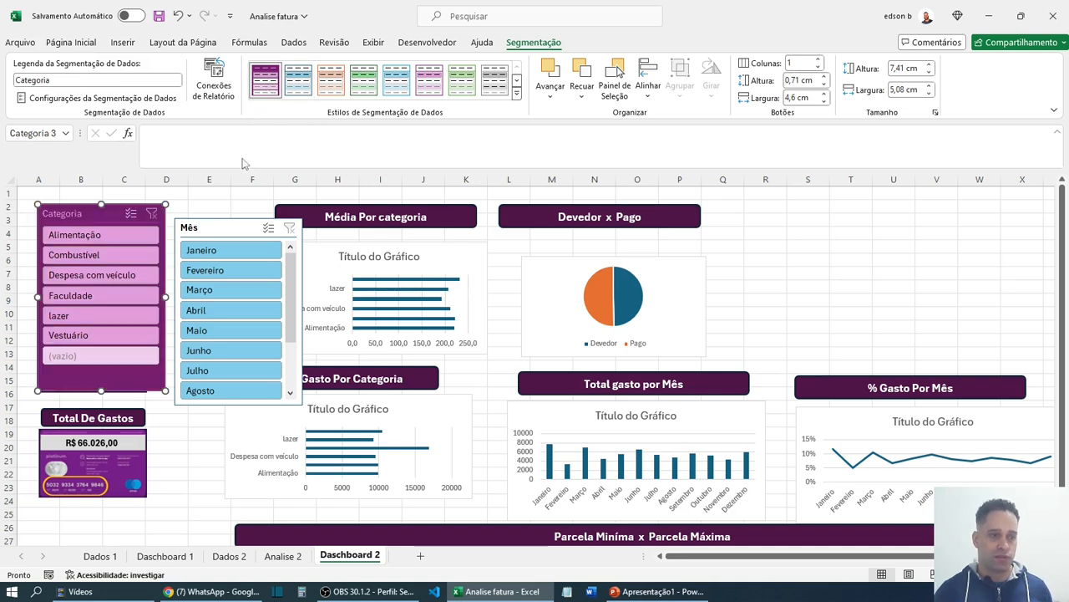
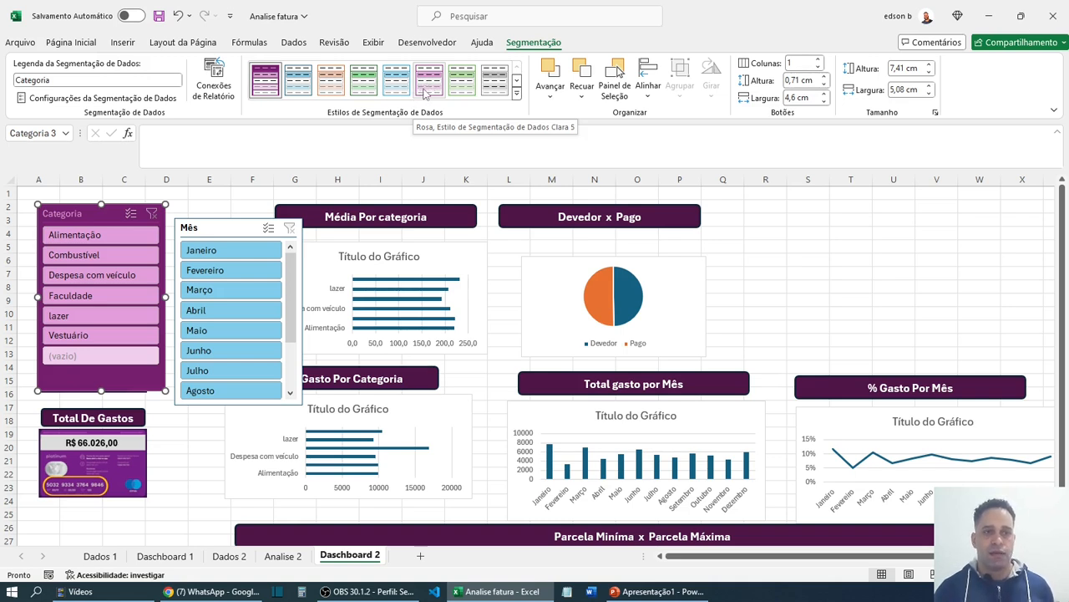
left_click(432, 85)
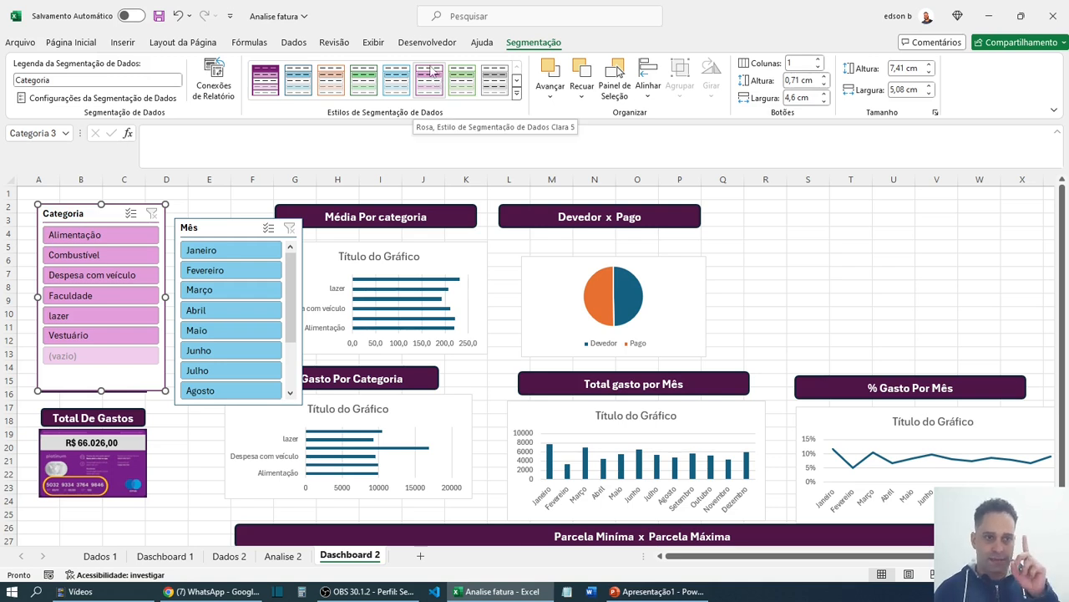
right_click(429, 88)
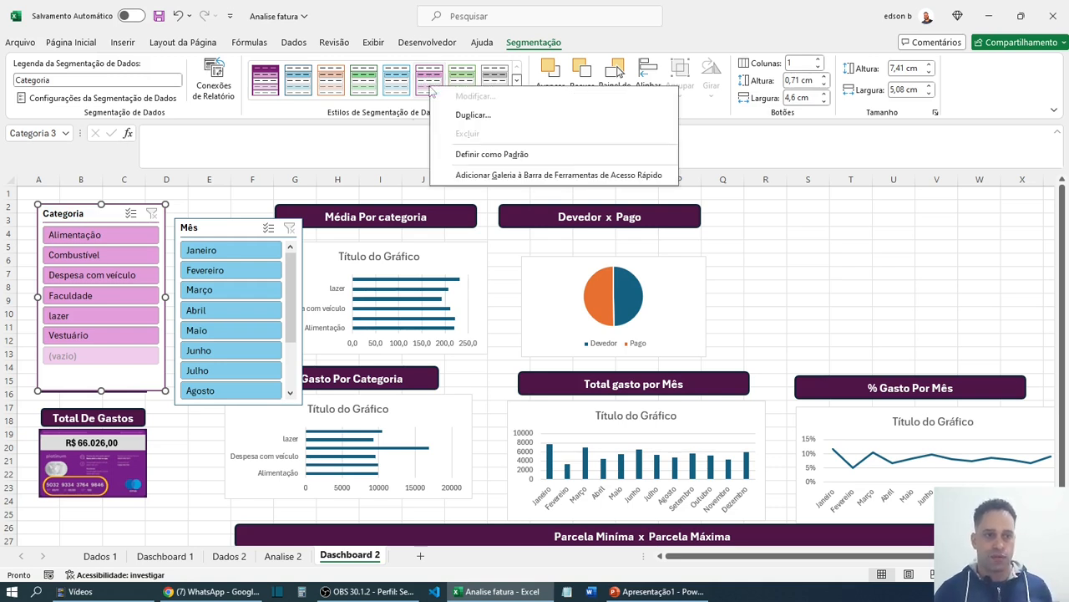
left_click(473, 115)
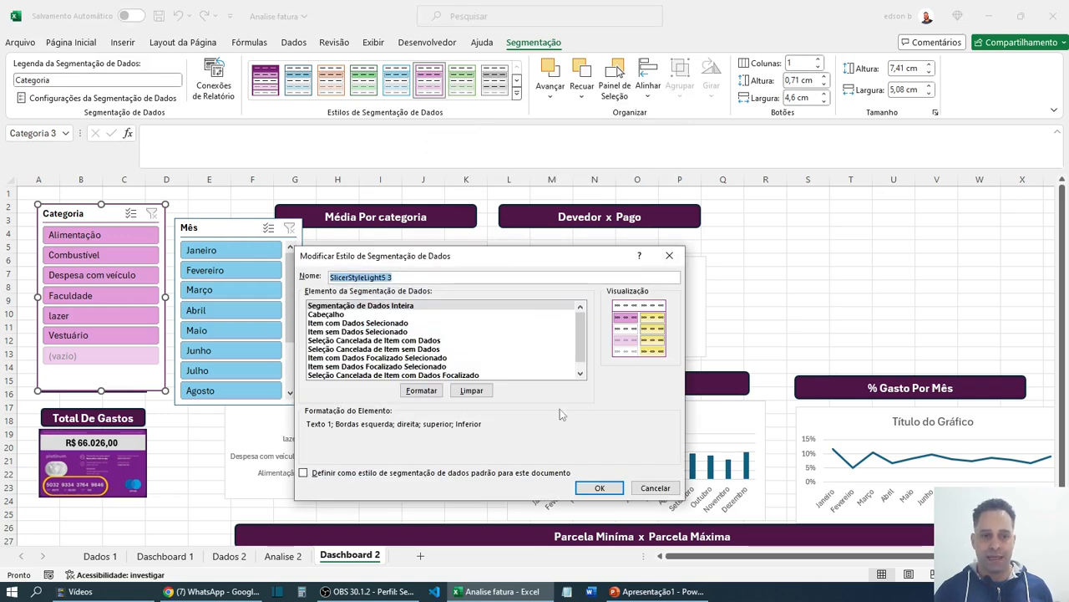
left_click(598, 488)
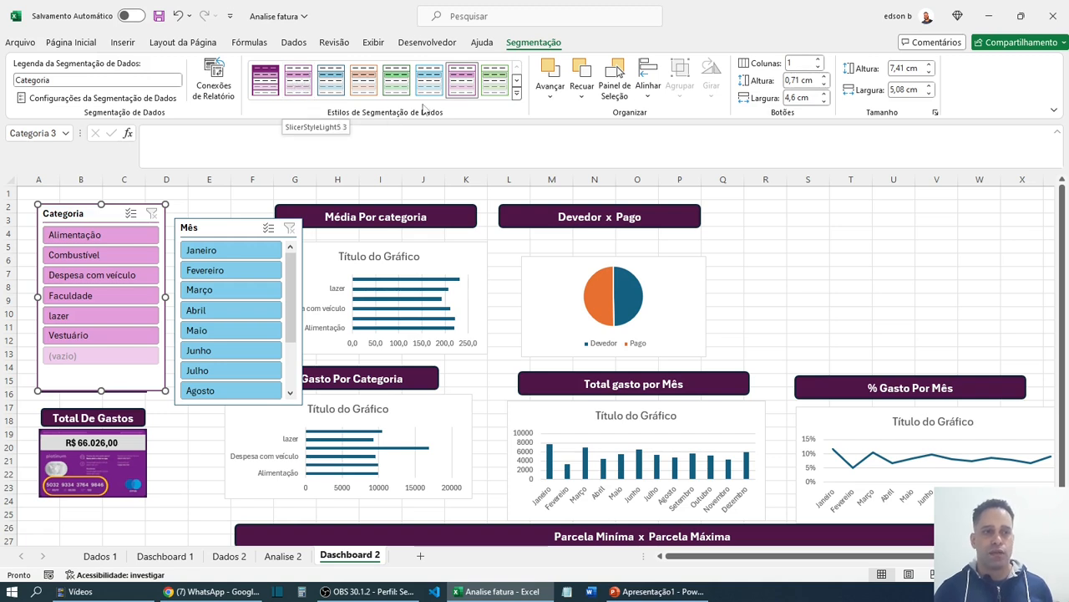
- Modify the custom slicer style "SlicerStyleLight5 3" so the whole-slicer element has the darkest purple background fill
right_click(467, 84)
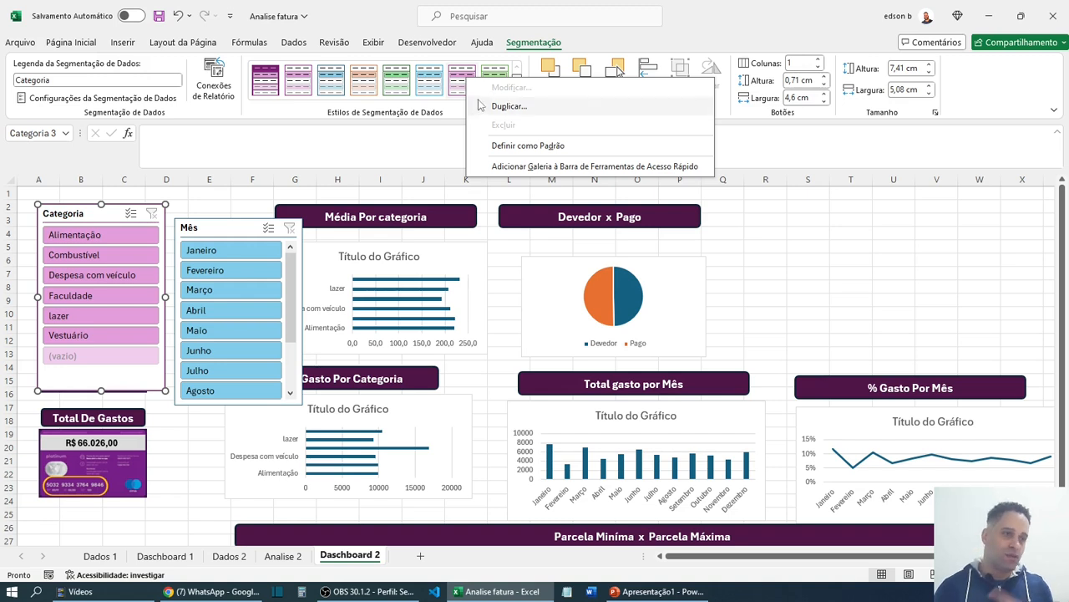
left_click(312, 78)
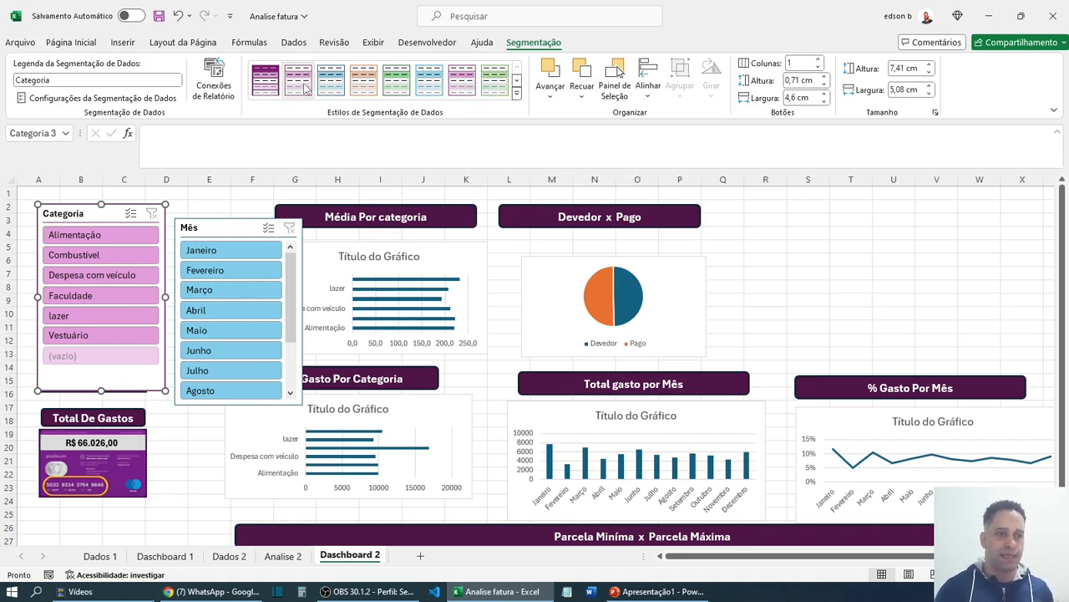
right_click(306, 86)
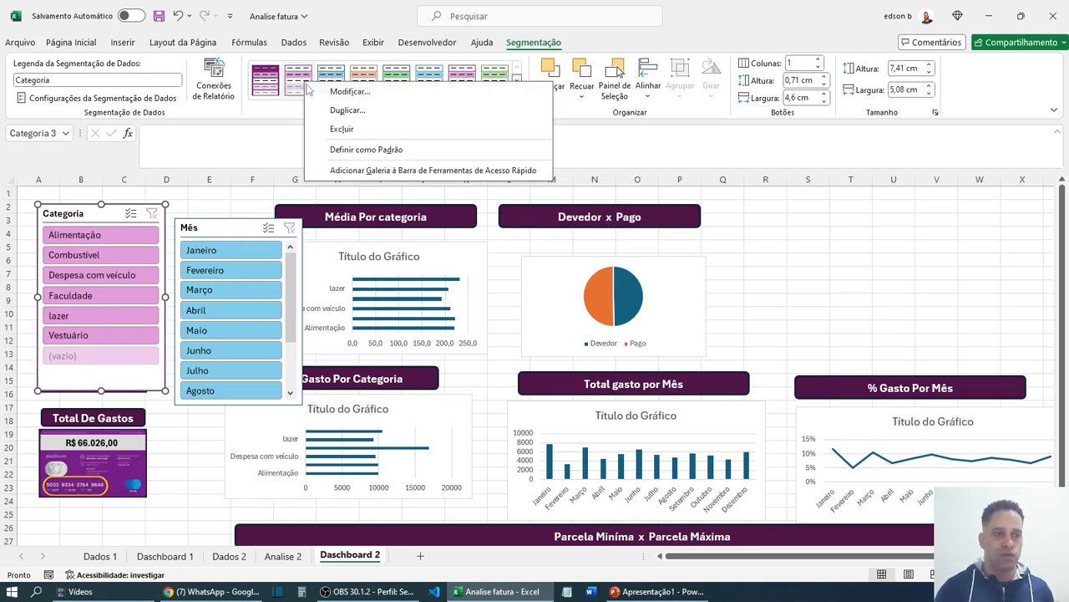
left_click(365, 96)
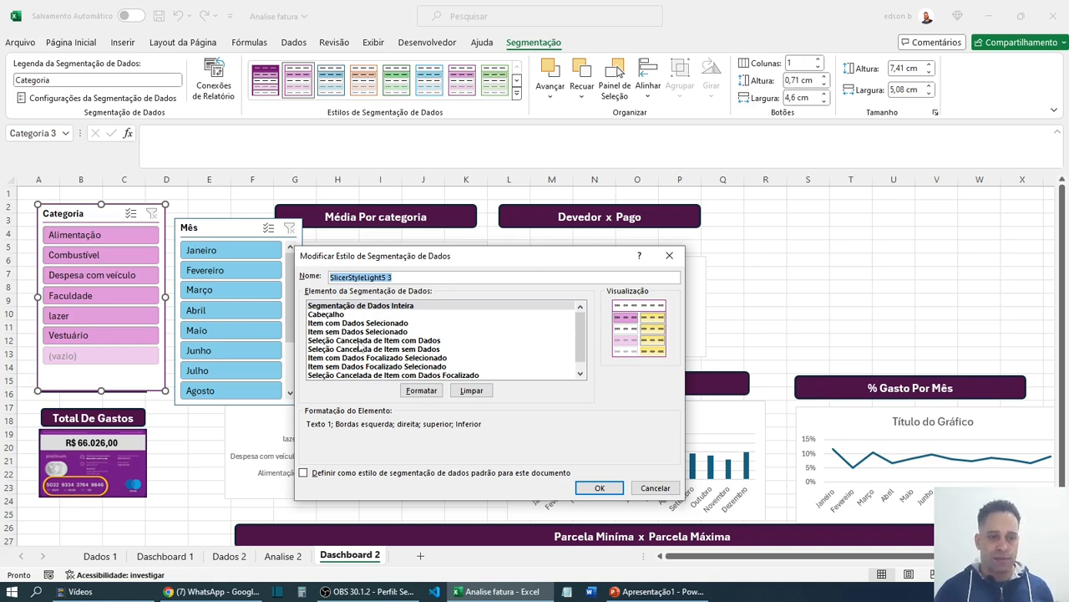
left_click(350, 310)
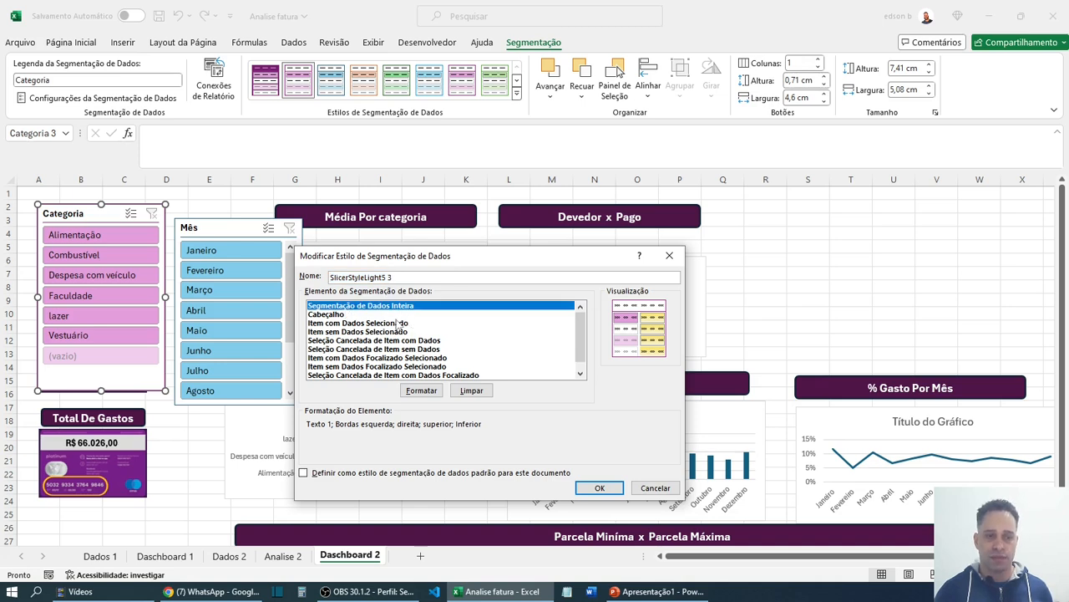
left_click(431, 394)
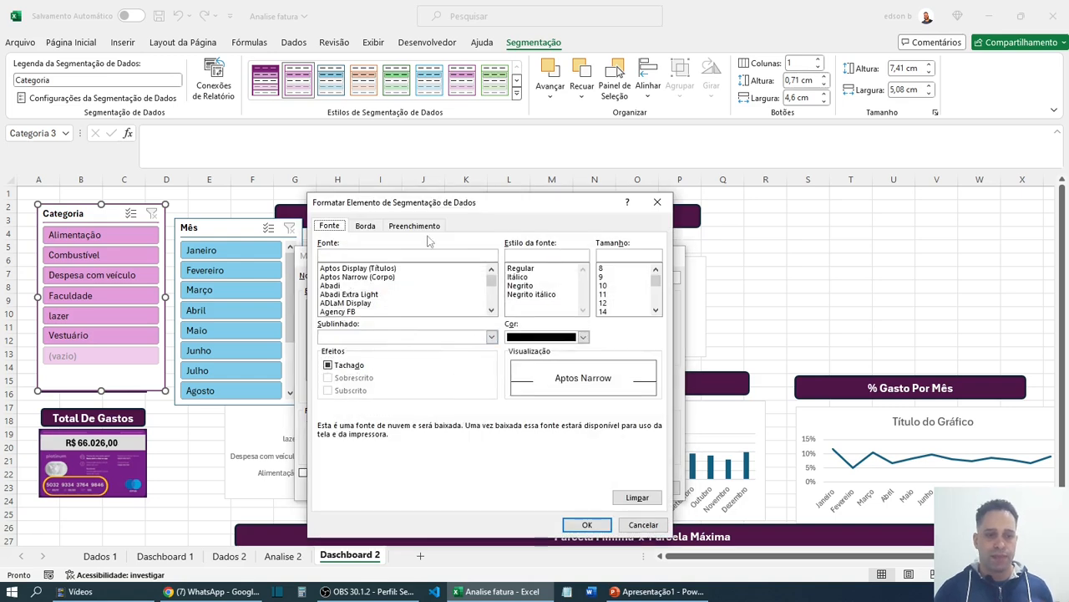
left_click(416, 228)
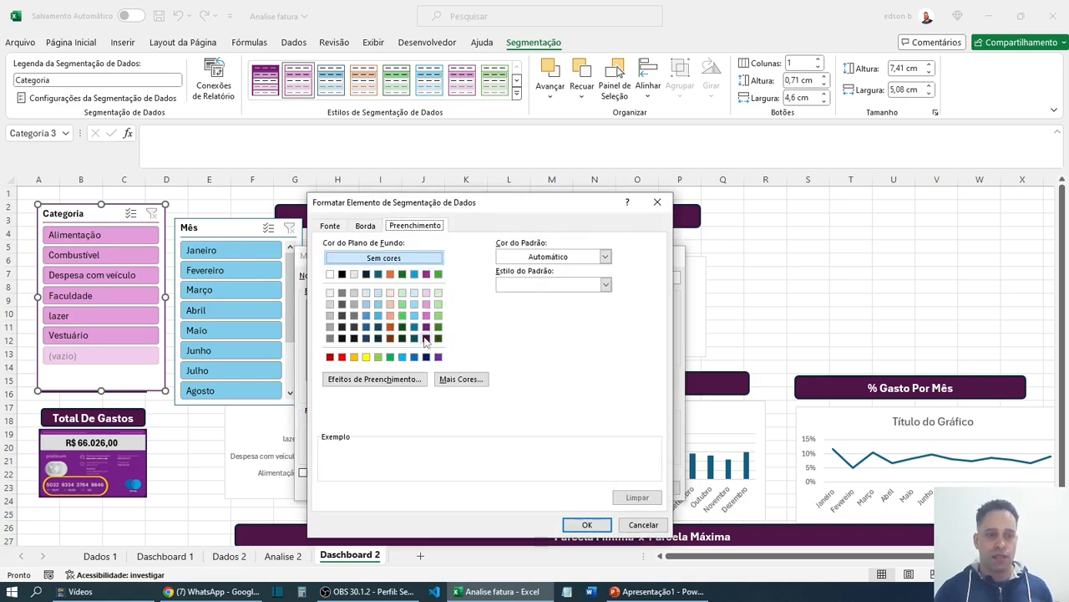
left_click(426, 338)
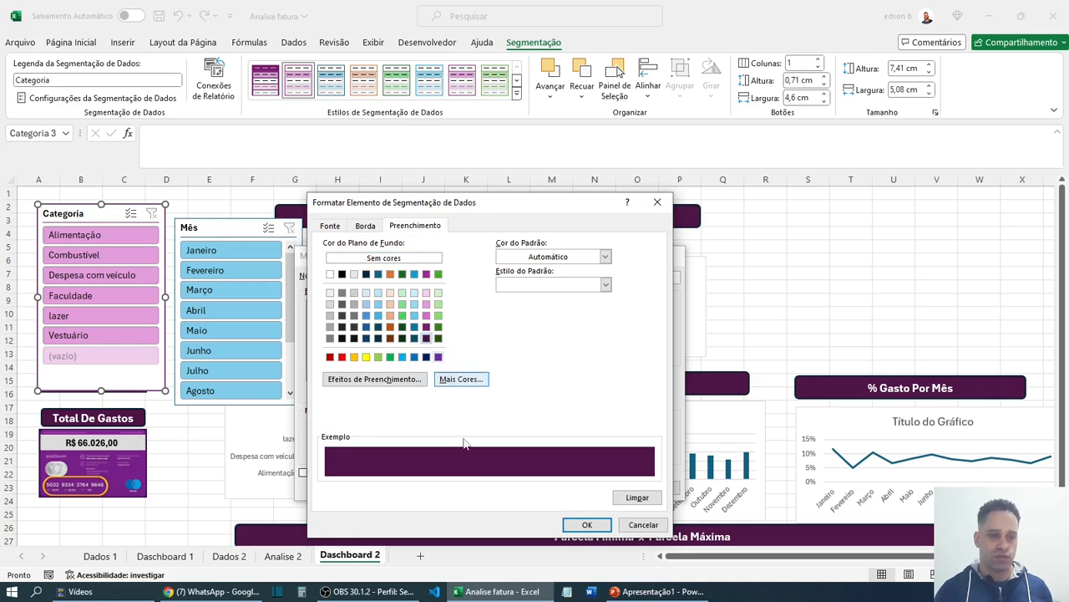
left_click(588, 524)
left_click(592, 493)
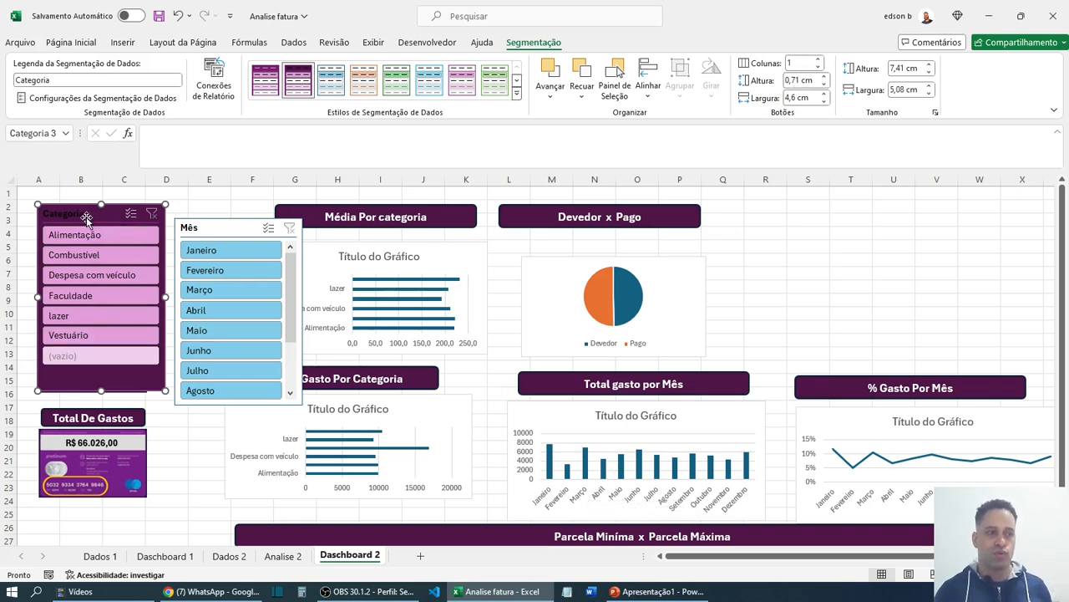
- Try a light purple header font with no fill in the slicer style, and undo the style edits
mouse_move(85, 217)
left_mouse_down()
mouse_move(161, 219)
mouse_move(83, 213)
left_mouse_up()
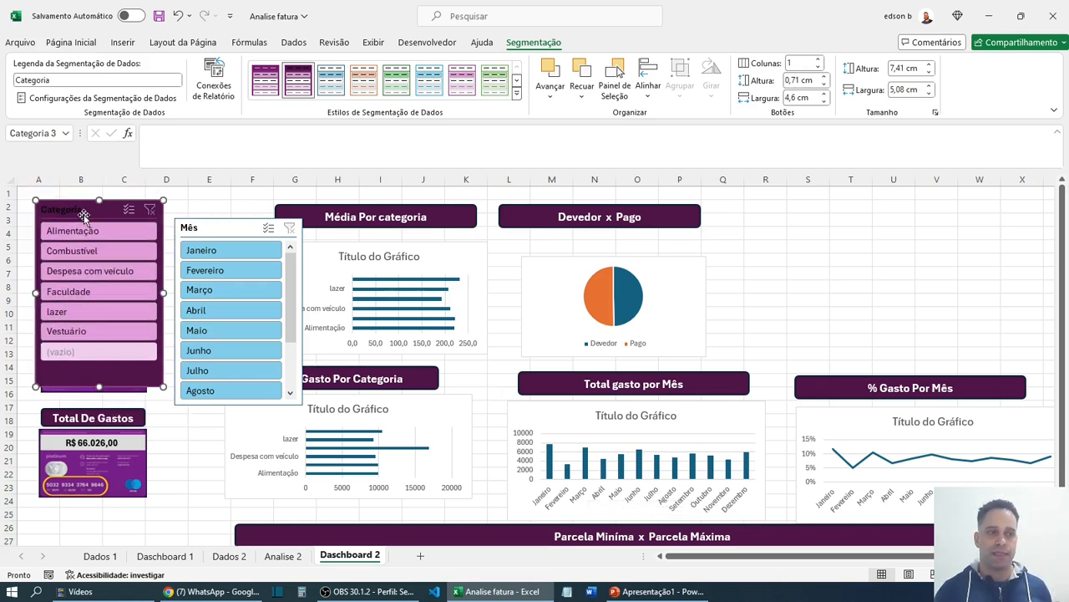
right_click(295, 84)
key("Escape")
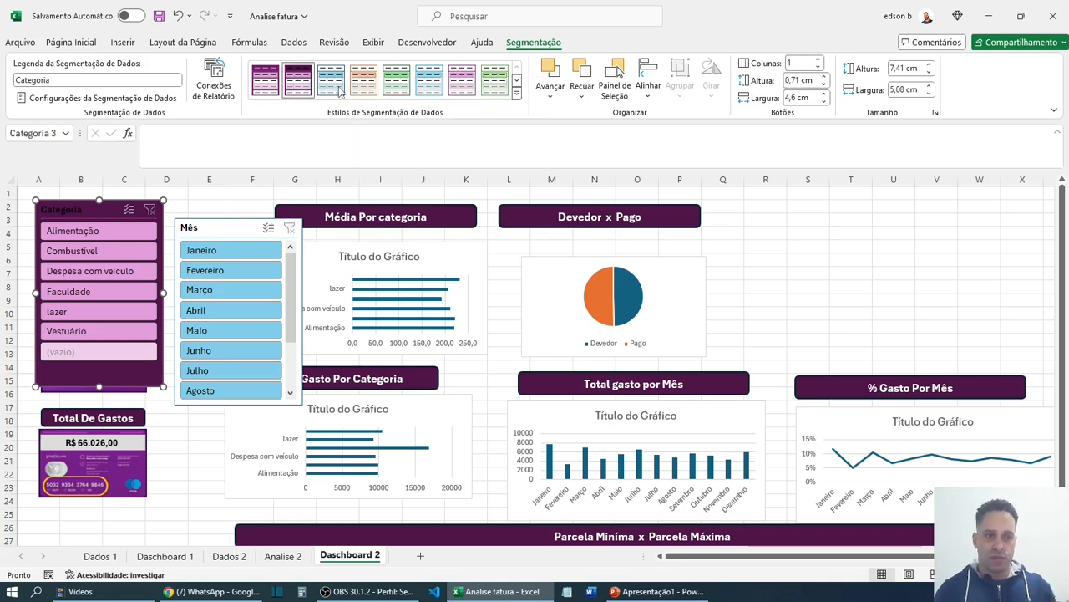
left_click(333, 314)
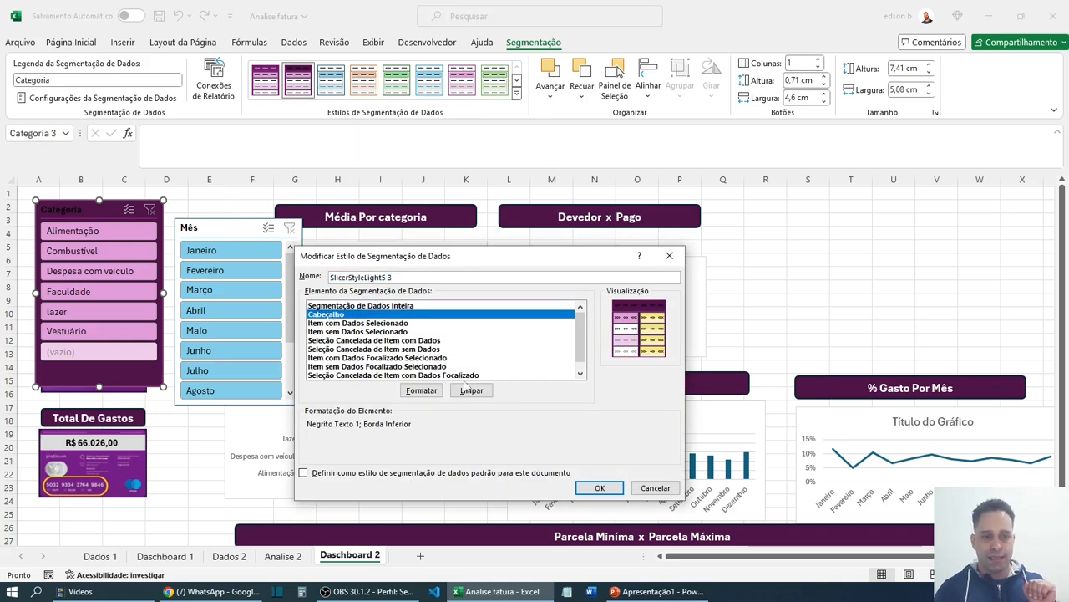
left_click(423, 392)
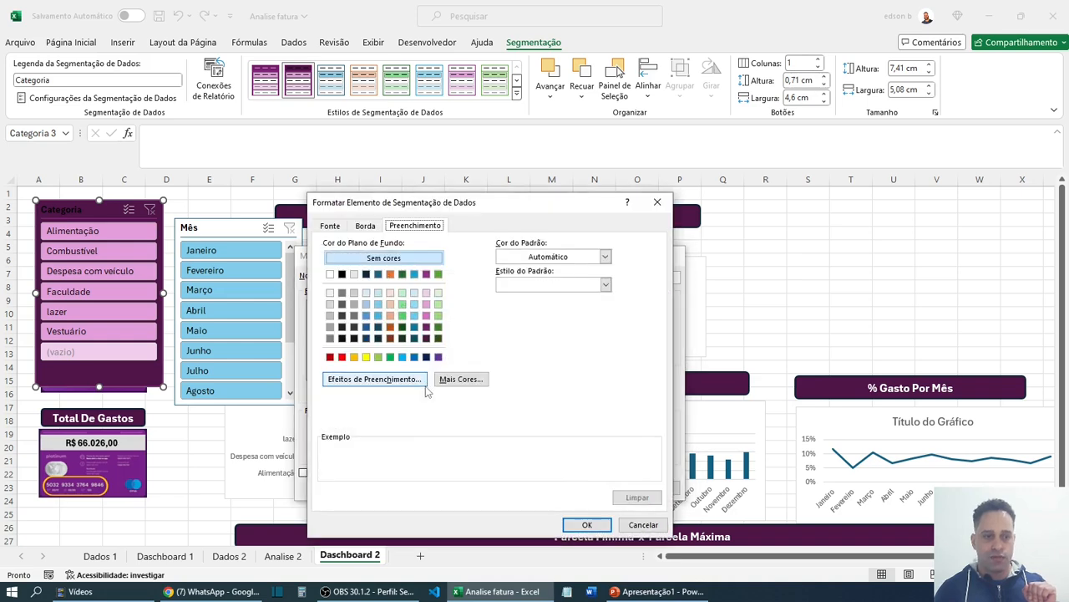
left_click(426, 292)
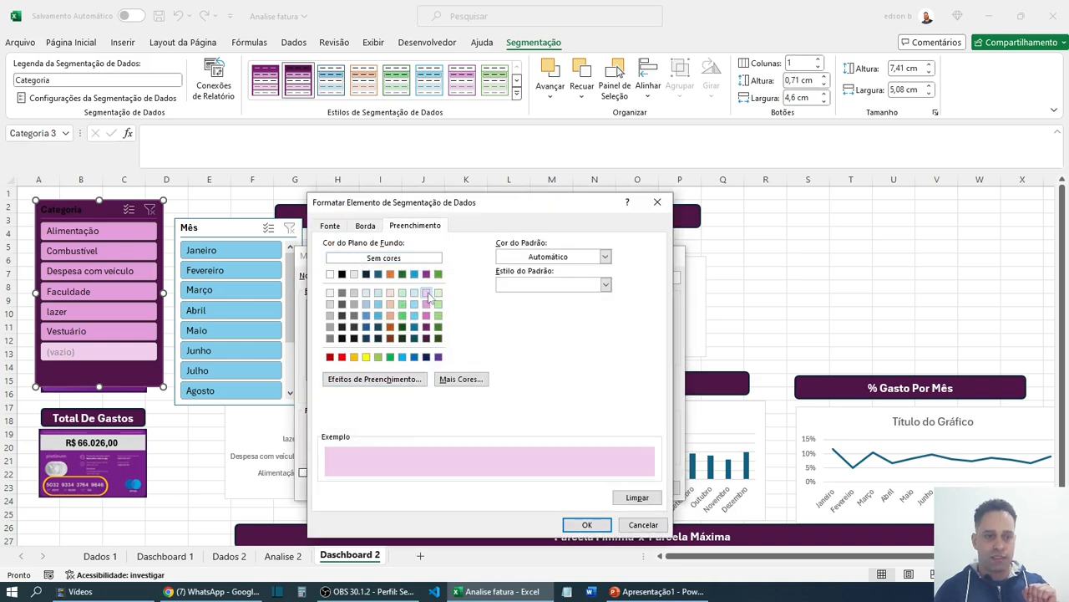
left_click(381, 258)
left_click(334, 232)
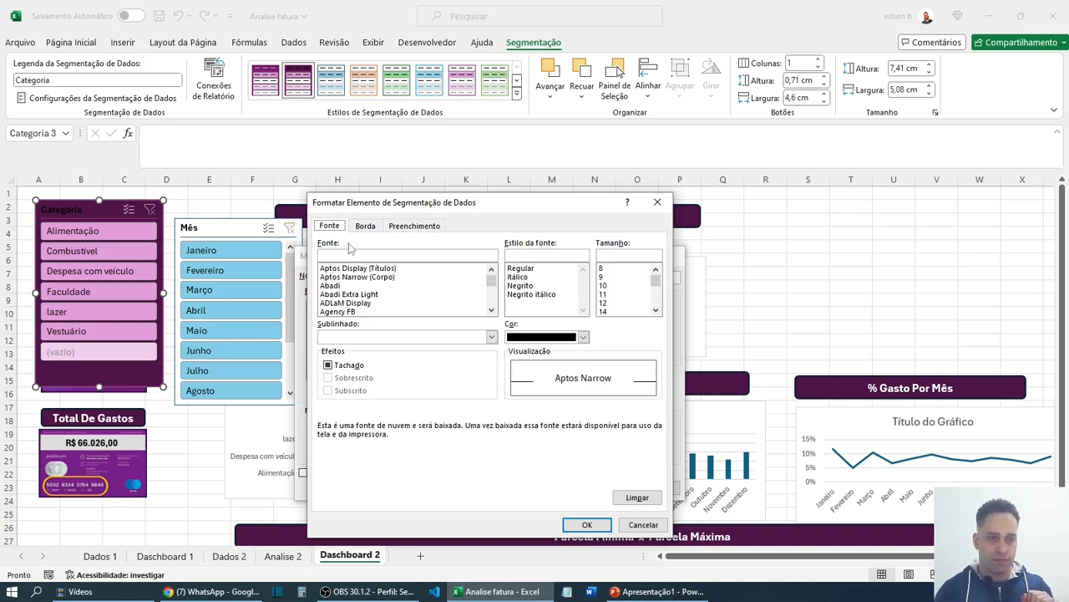
left_click(583, 337)
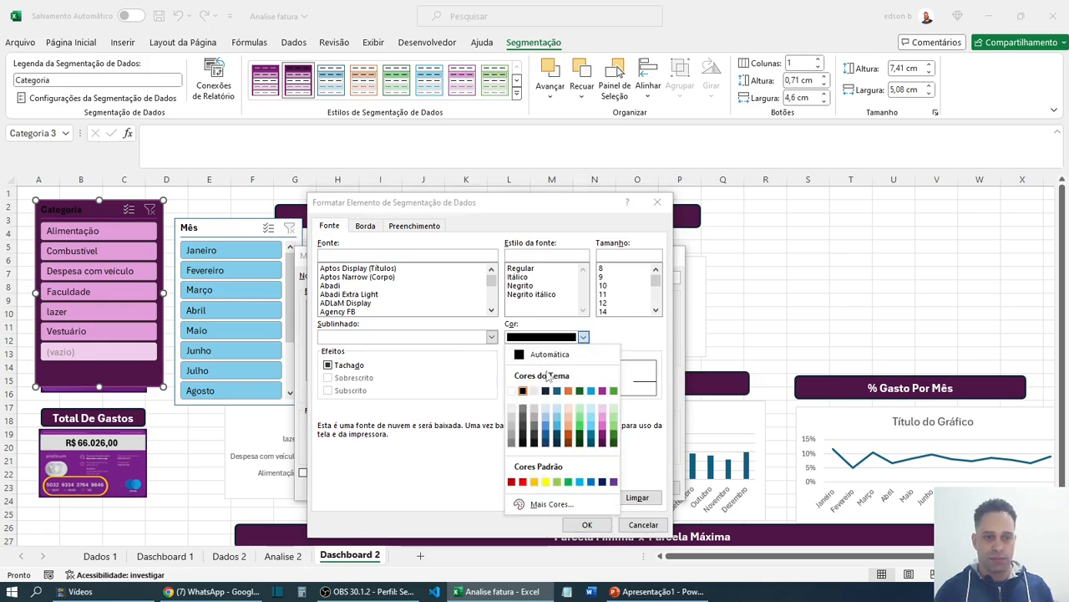
left_click(601, 410)
left_click(587, 523)
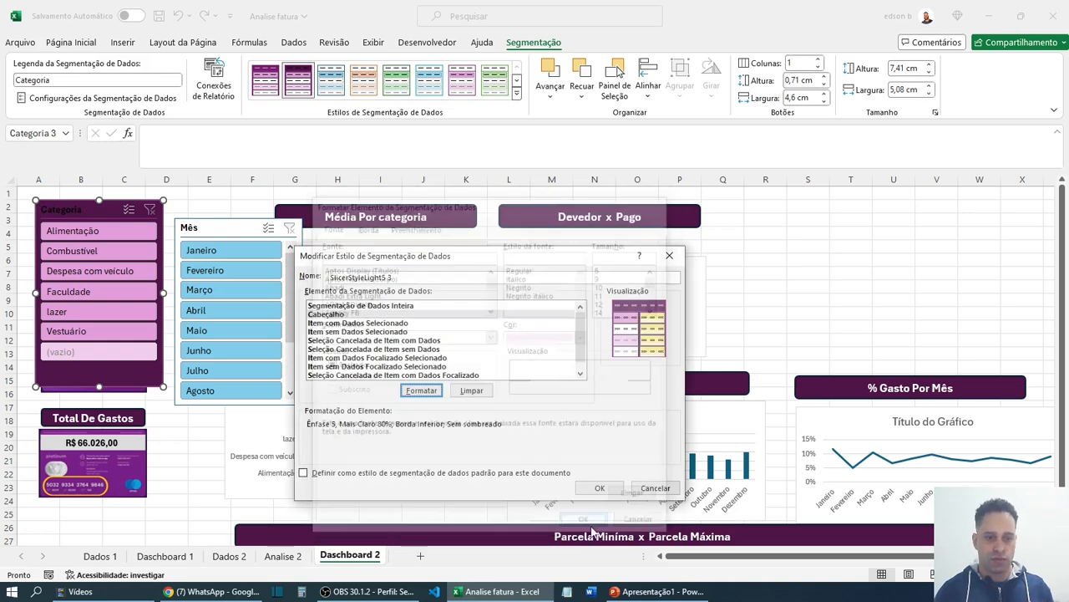
left_click(598, 485)
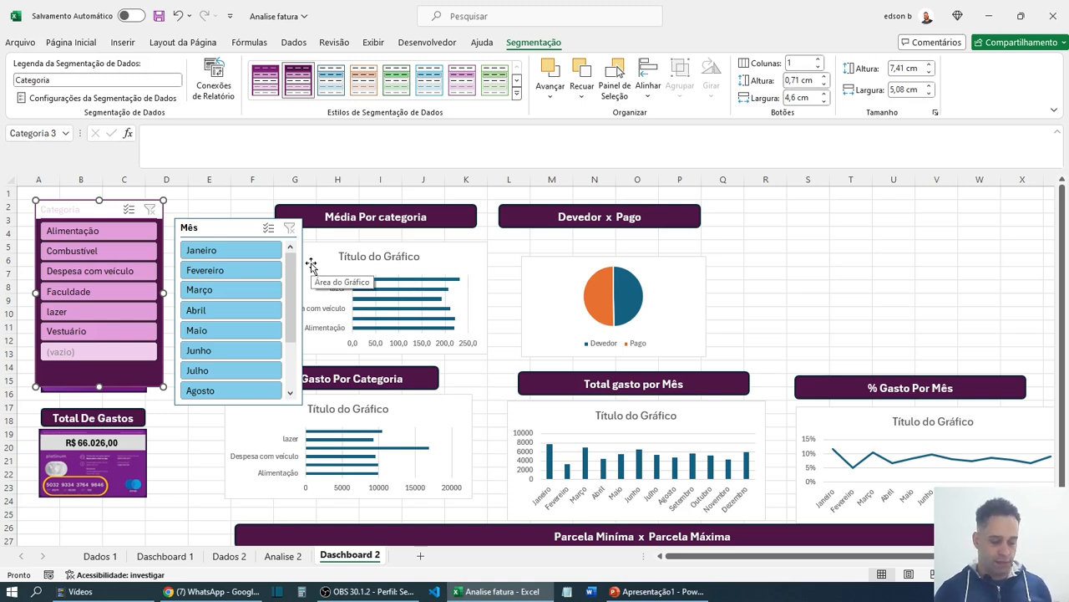
key("ctrl+z")
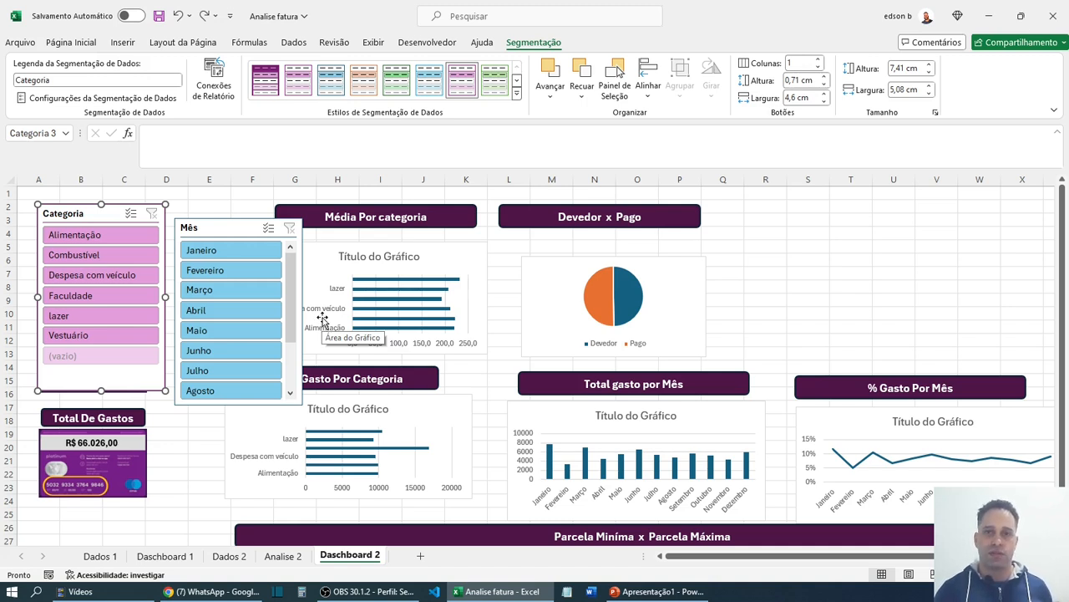
- Apply the first custom purple slicer style to the Categoria and Mês slicers, and move Mês up to the top of columns E to G
left_click(265, 81)
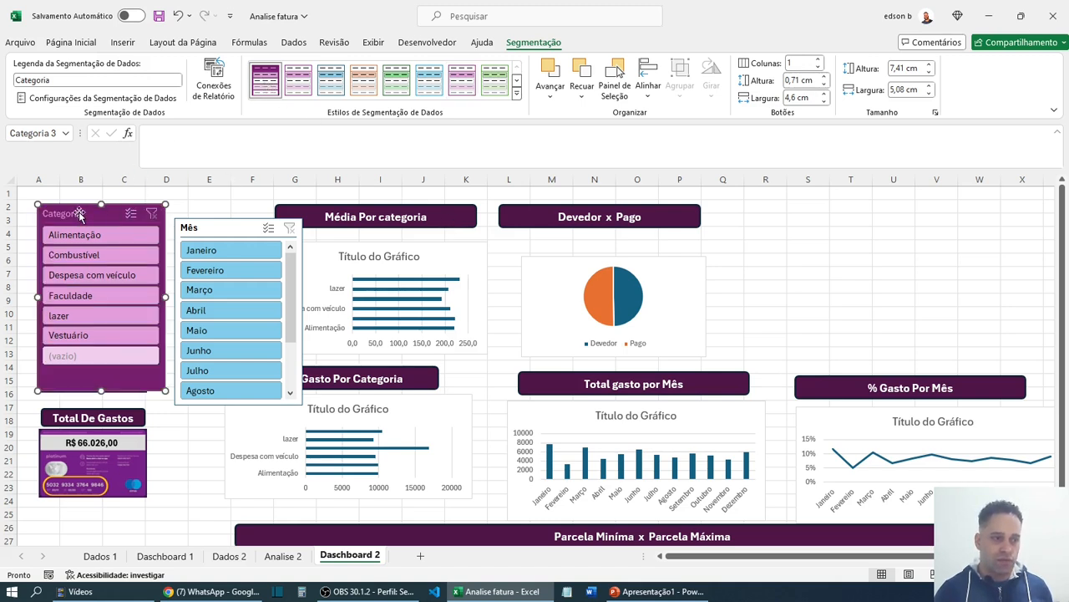
left_click(216, 227)
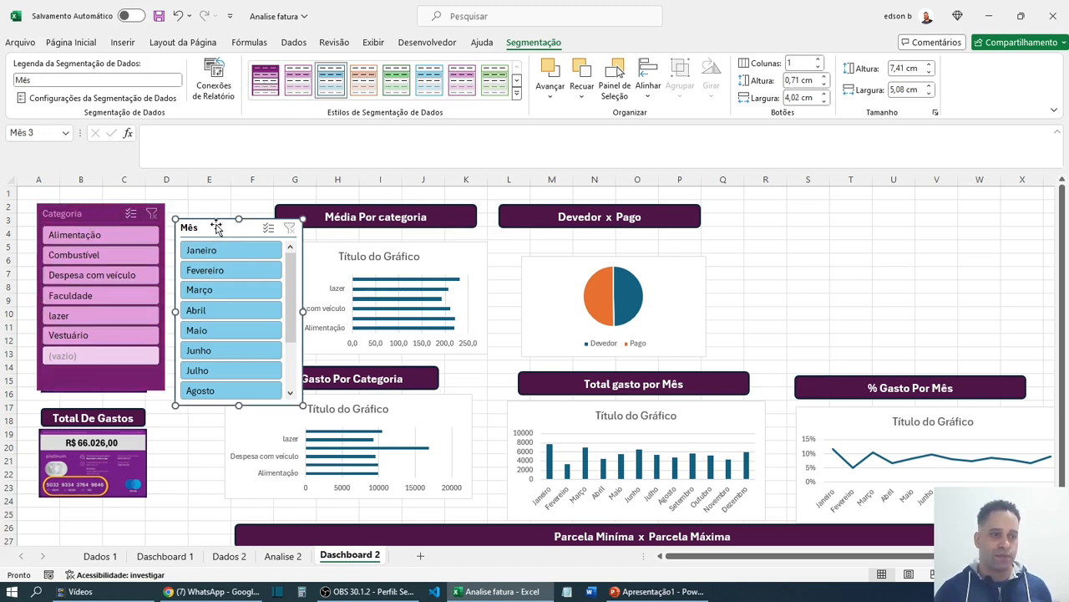
left_click(266, 82)
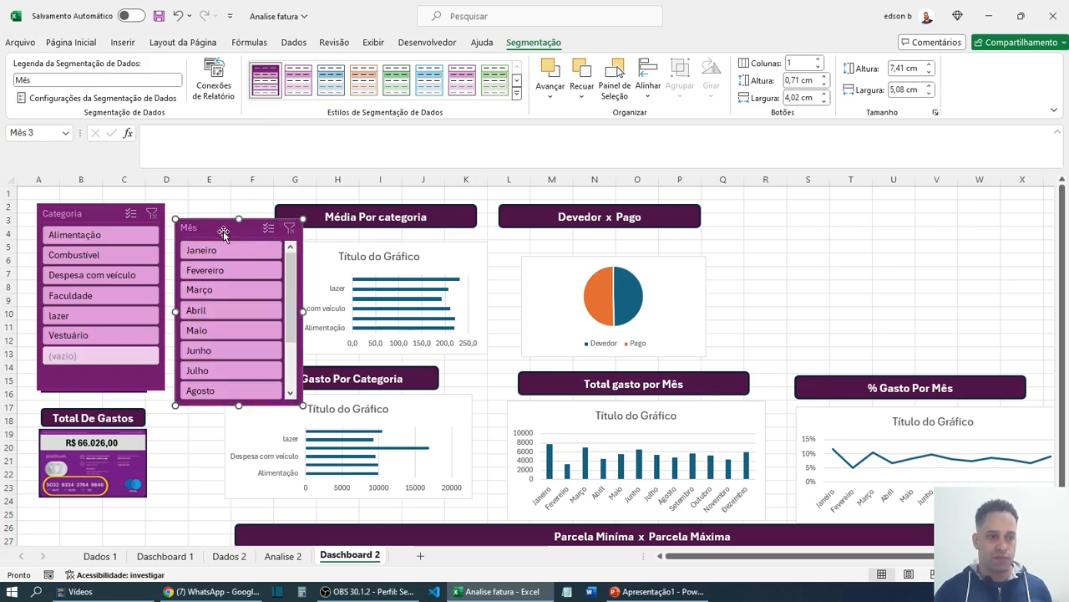
left_click_drag(294, 345, 299, 326)
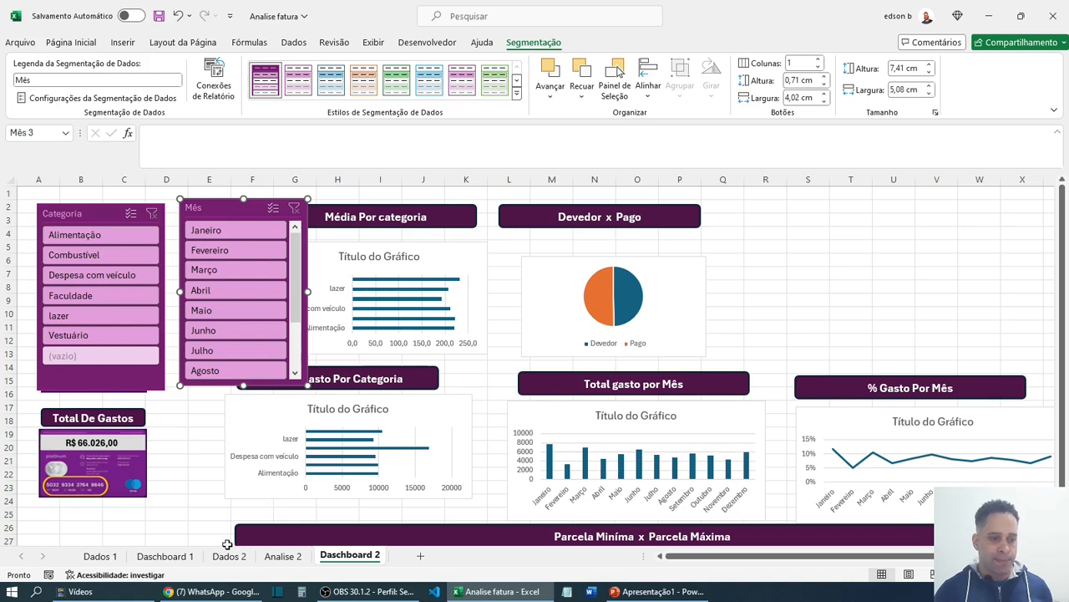
- Check the cell background fill used behind the charts in Daschboard 1, and return to Daschboard 2
left_click(182, 554)
left_click(246, 326)
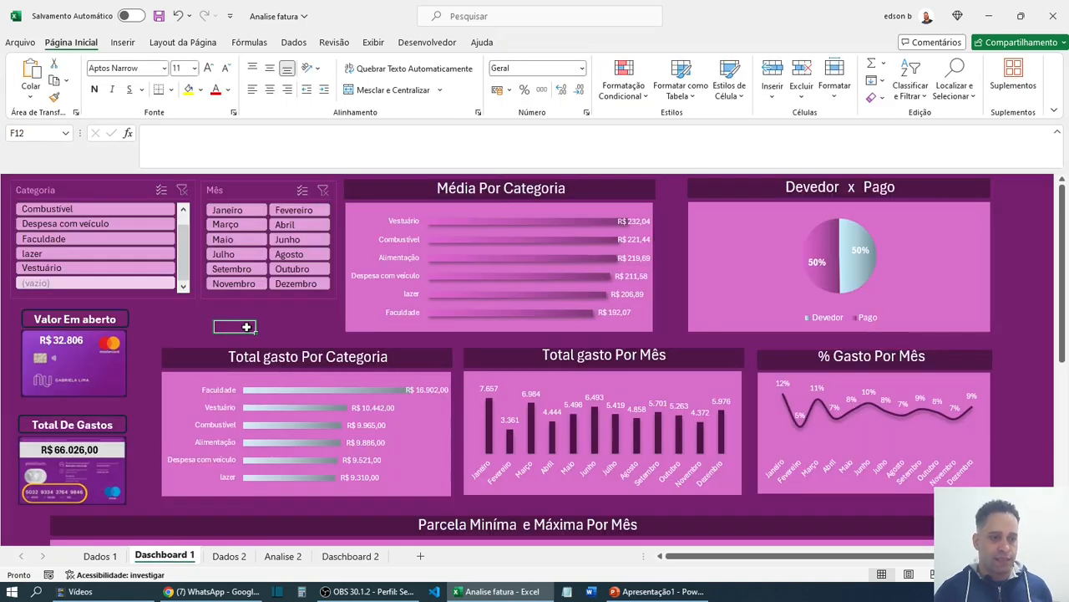
left_click_drag(150, 313, 318, 361)
left_click(235, 325)
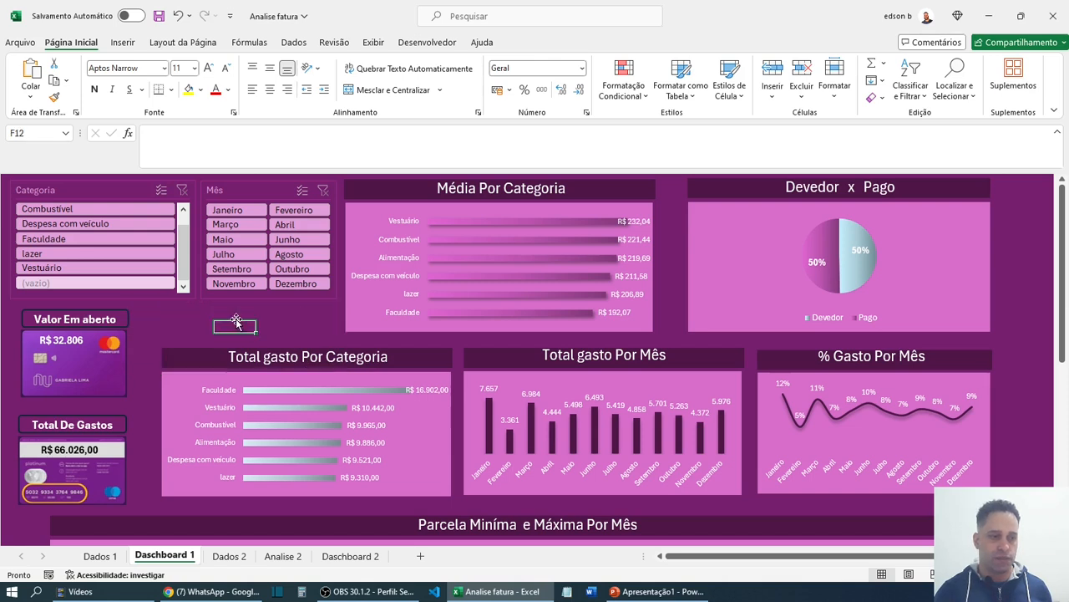
left_click(201, 90)
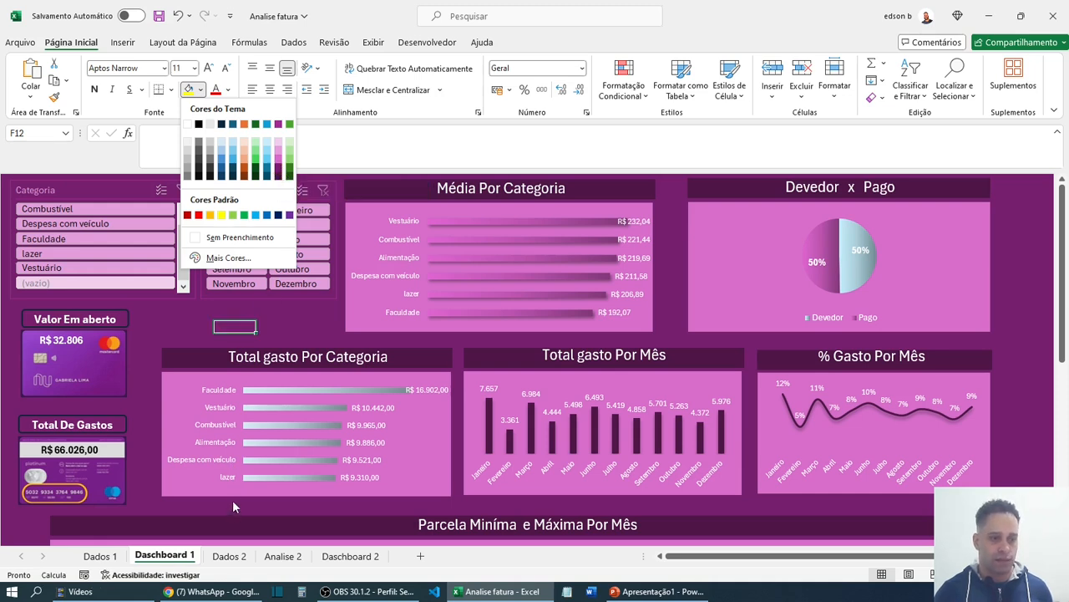
left_click(341, 566)
left_click(365, 565)
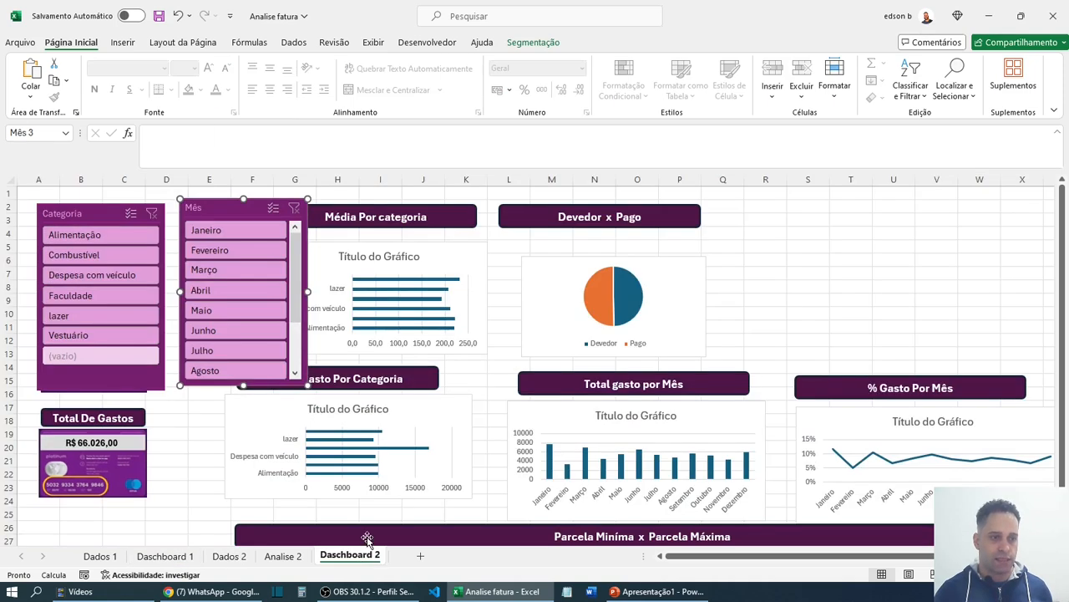
- Fill the range A1:Z44 of Daschboard 2 with a dark purple theme colour as the dashboard background
left_click_drag(36, 193, 1017, 307)
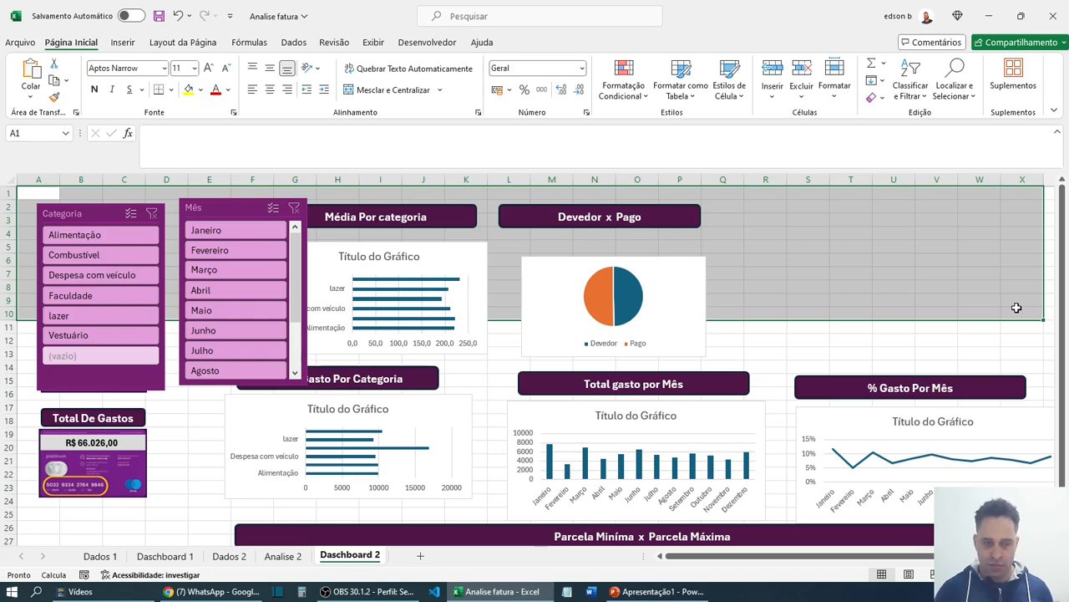
key("shift+Right")
key("shift+Right")
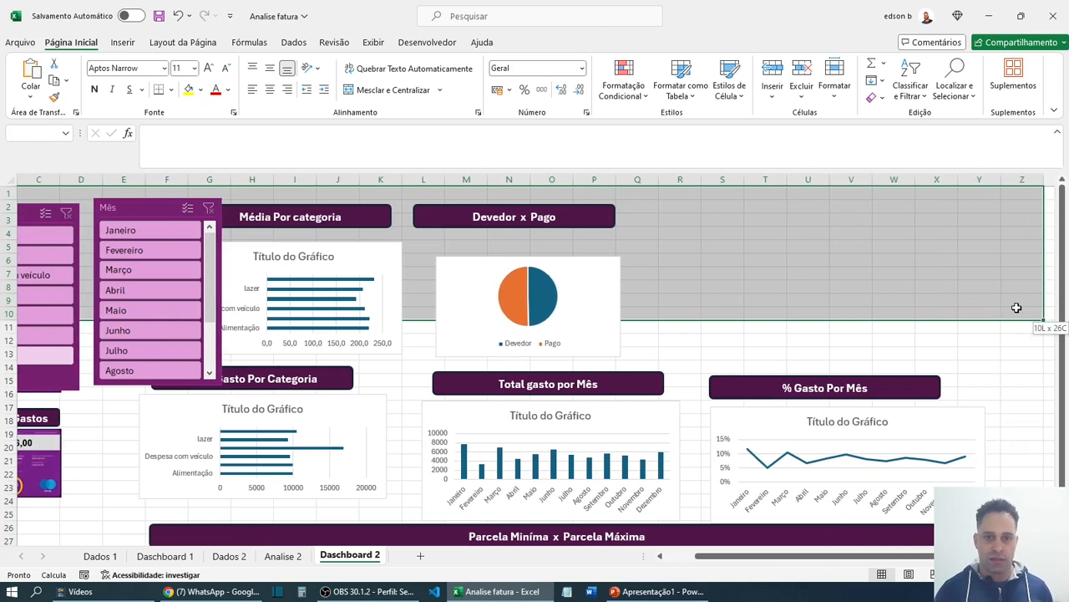
key("shift+Down")
key("shift+Down")
key("shift+Down")
key("shift+Down")
key("shift+Down")
key("shift+Down")
key("shift+Down")
key("shift+Down")
key("shift+Down")
key("shift+Down")
key("shift+Down")
key("shift+Down")
key("shift+Down")
key("shift+Down")
key("shift+Down")
key("shift+Down")
key("shift+Down")
key("shift+Down")
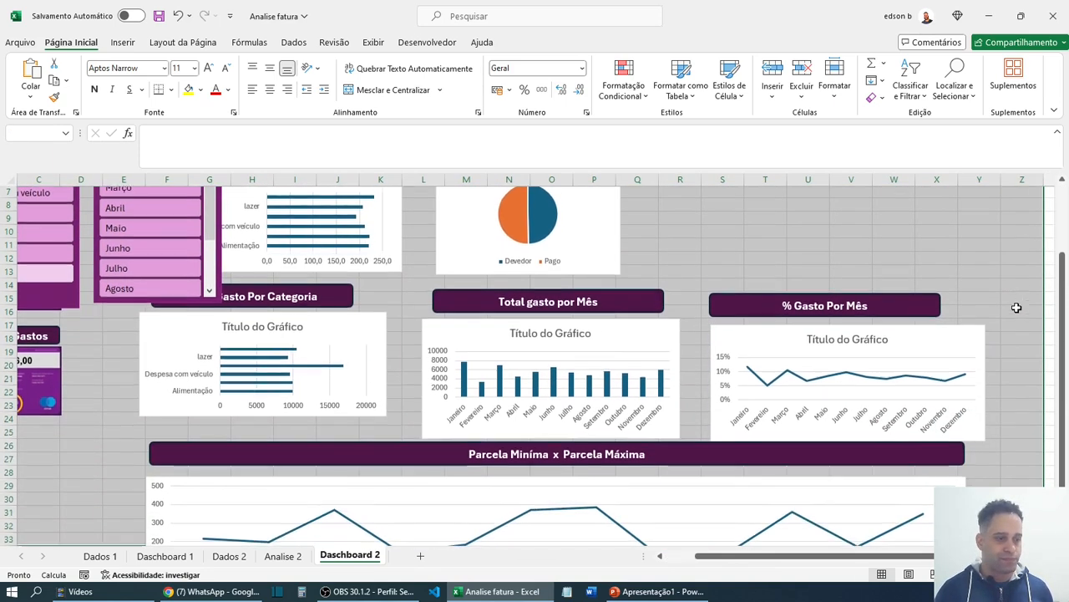
key("shift+Down")
key("shift+Down")
key("shift+Down")
key("shift+Down")
key("shift+Down")
key("shift+Down")
key("shift+Down")
key("shift+Down")
key("shift+Down")
key("shift+Down")
key("shift+Down")
key("shift+Down")
key("shift+Down")
key("shift+Down")
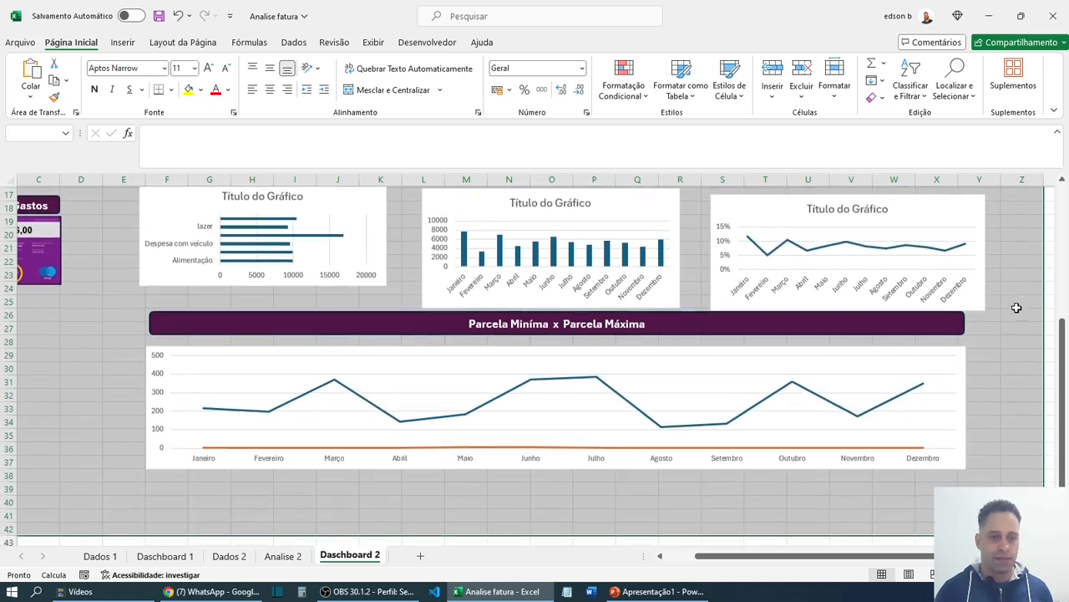
key("shift+Down")
key("shift+Down")
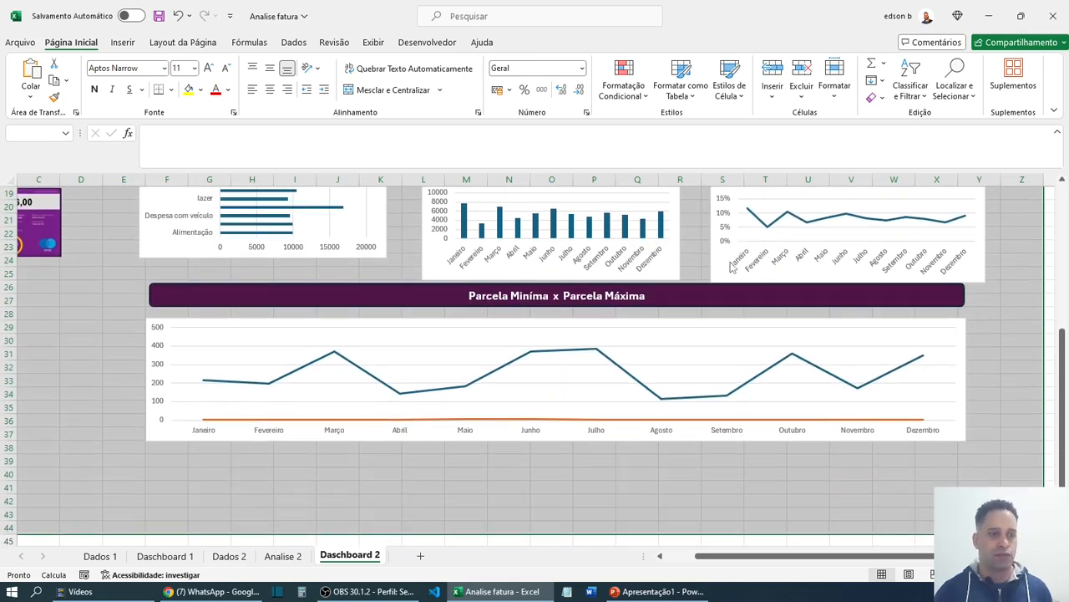
left_click(201, 90)
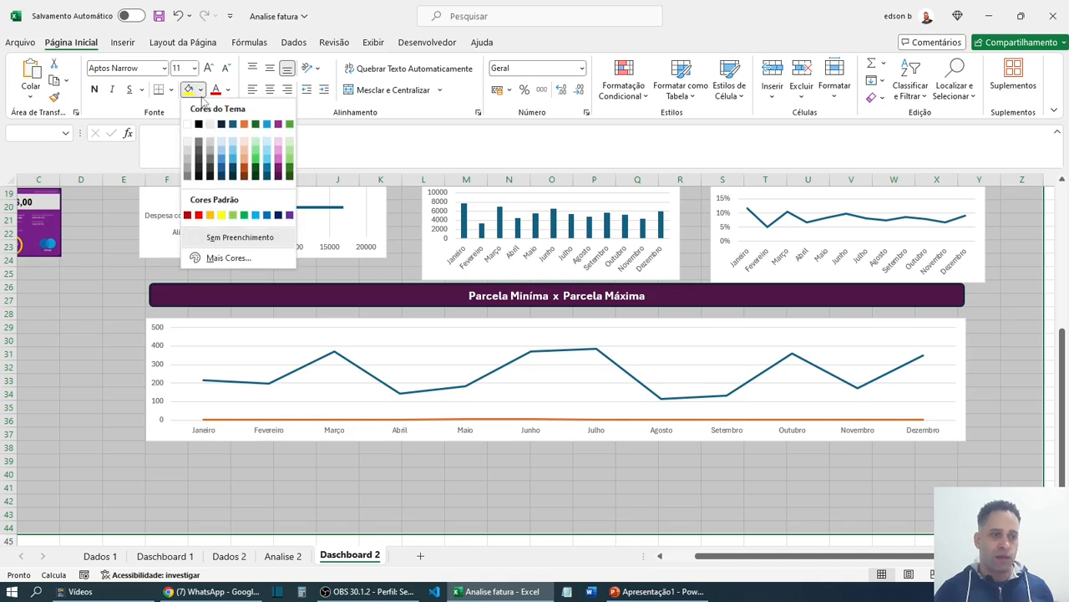
left_click(278, 171)
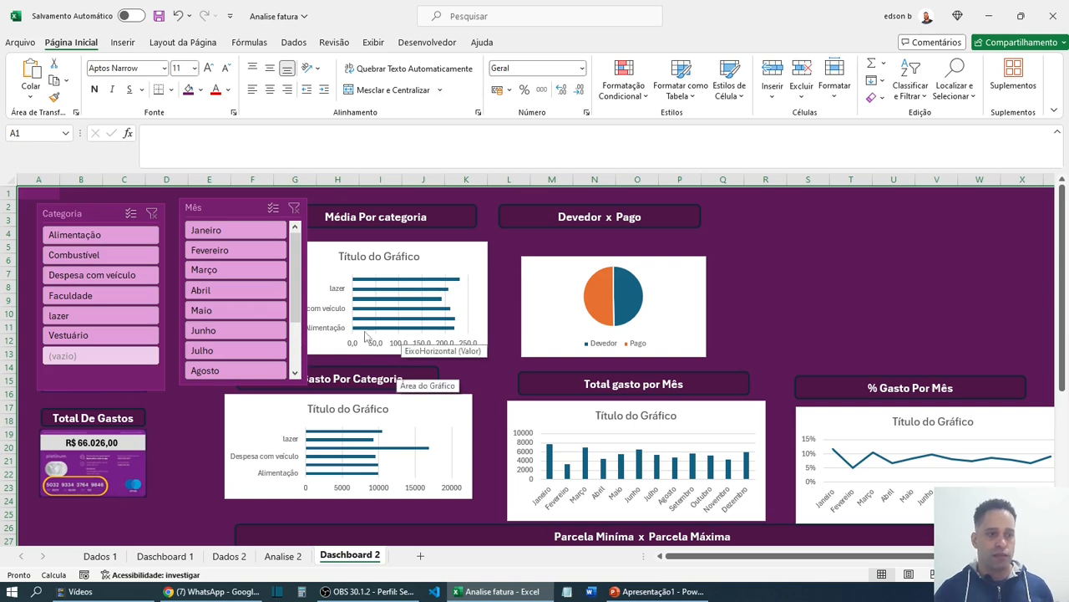
left_click(82, 192)
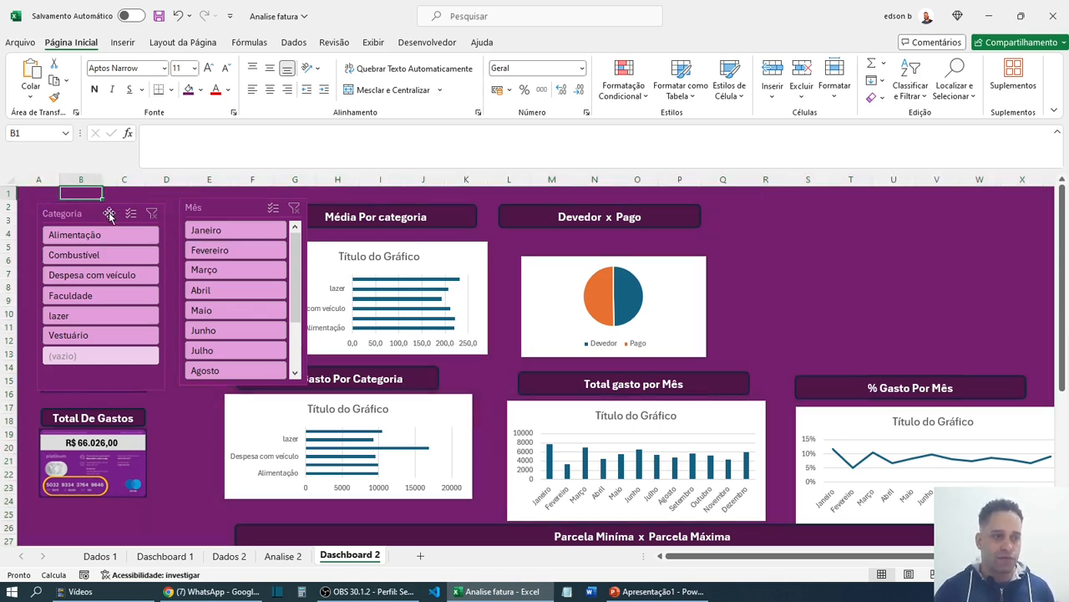
- Review the whole Daschboard 2 layout, compare it with Daschboard 1 down to the minimum and maximum instalment chart, and return to Daschboard 2
left_click(798, 298)
scroll(711, 380, "down", 3)
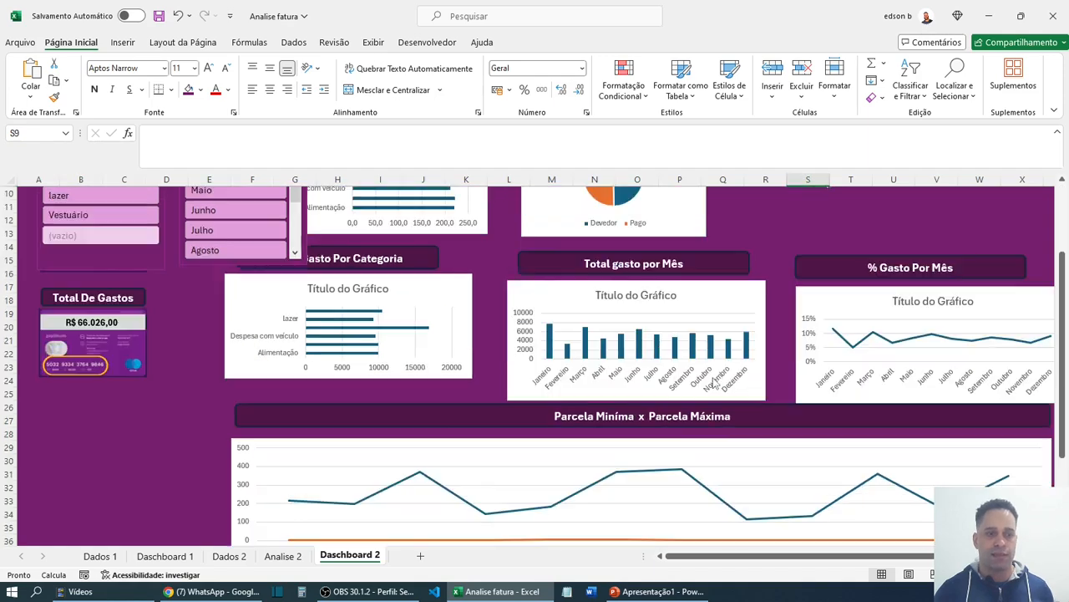
scroll(712, 380, "down", 4)
scroll(712, 380, "up", 7)
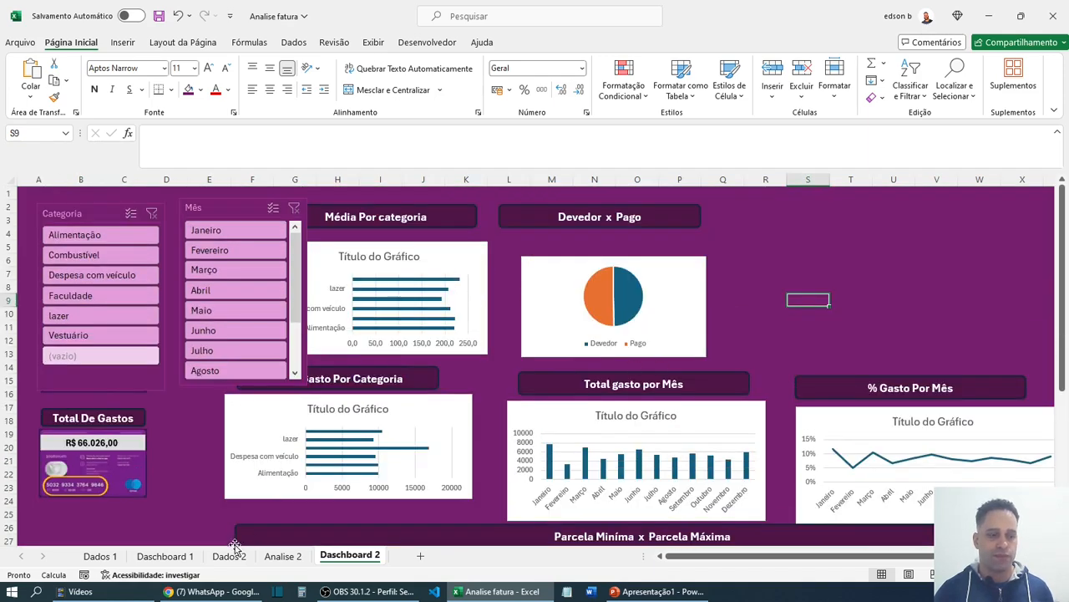
left_click(164, 556)
scroll(280, 401, "down", 5)
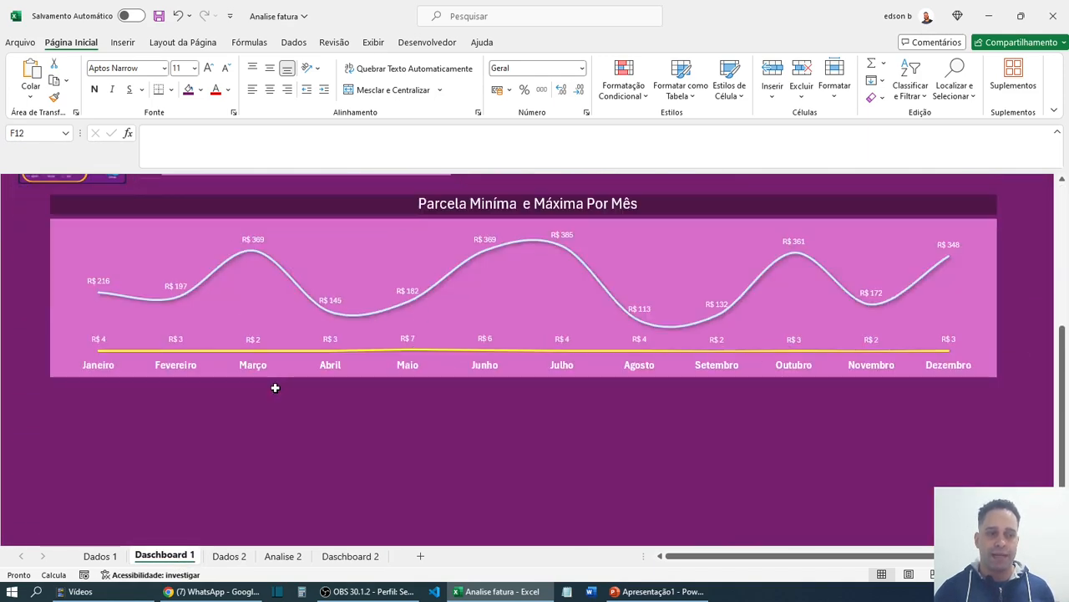
scroll(275, 392, "up", 5)
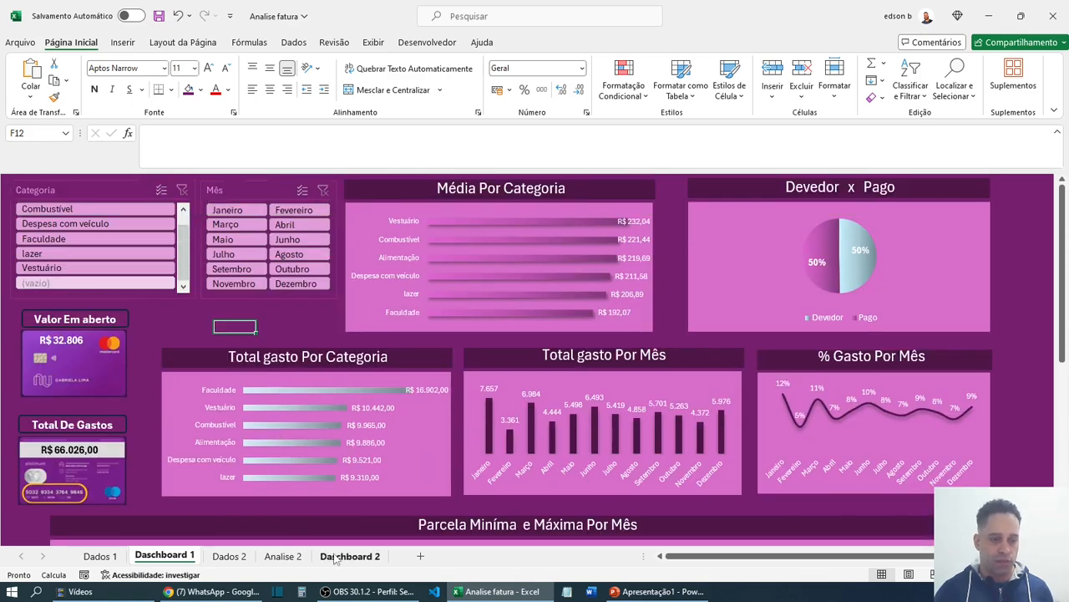
left_click(350, 556)
left_click(94, 219)
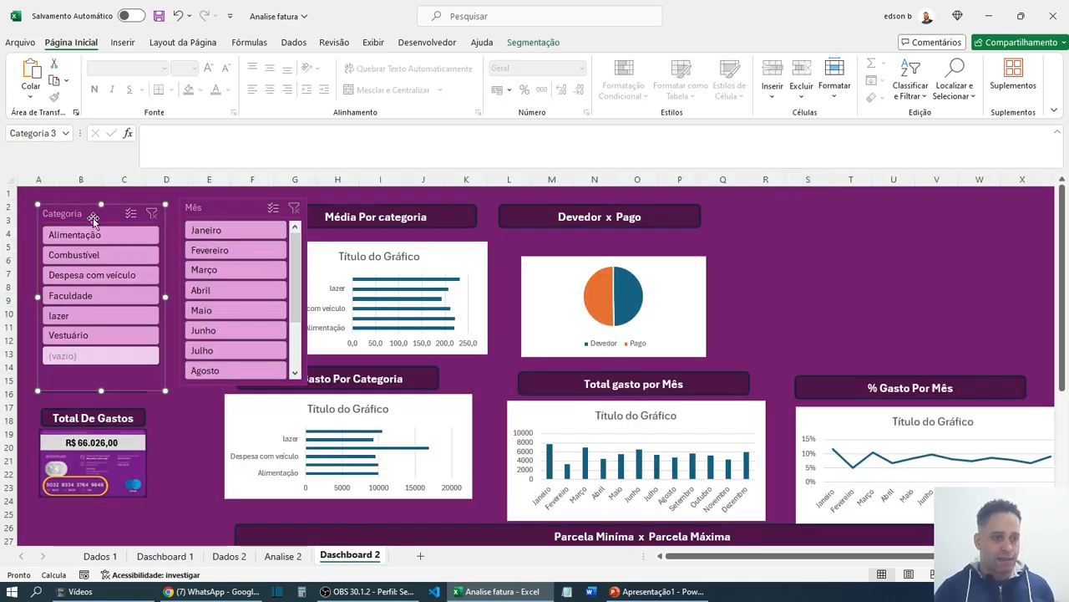
left_click(200, 216, "ctrl")
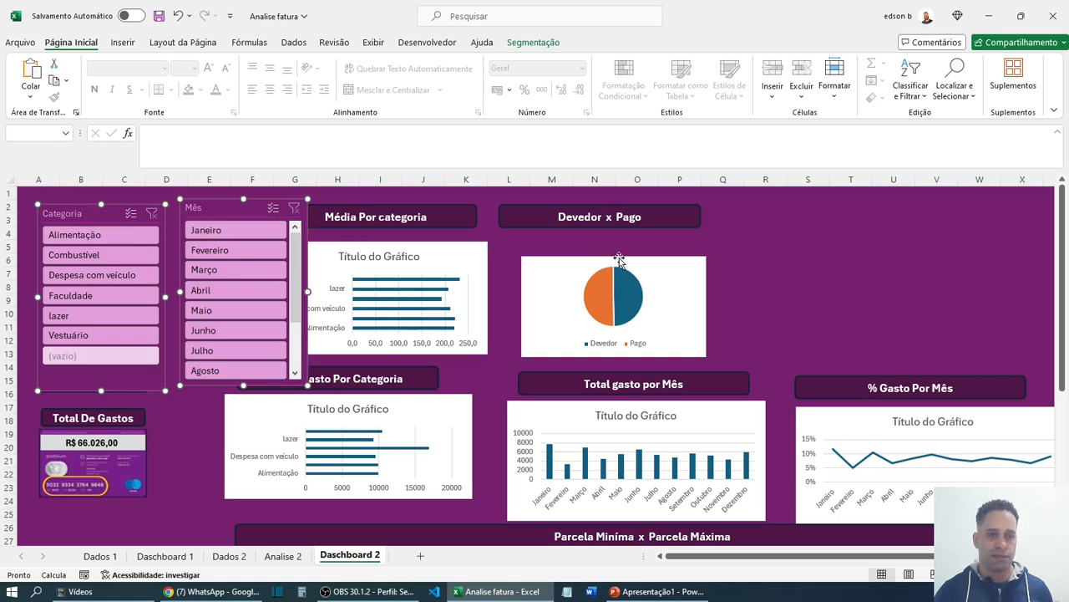
left_click(777, 272)
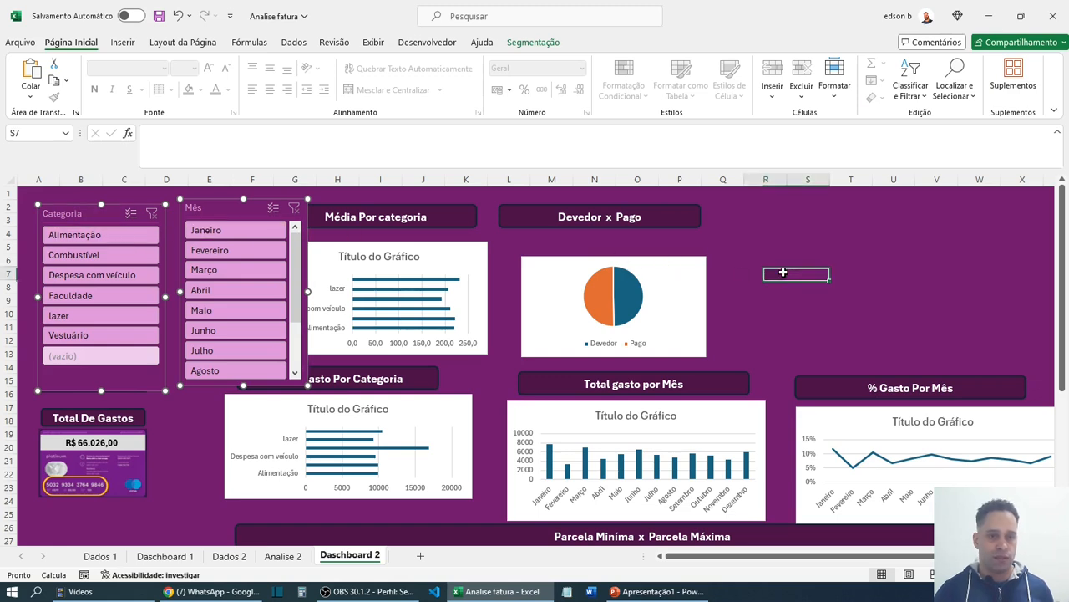
- Set the Categoria slicer's buttons to a height of 0,5 cm and a width of 4,3 cm
left_click(98, 211)
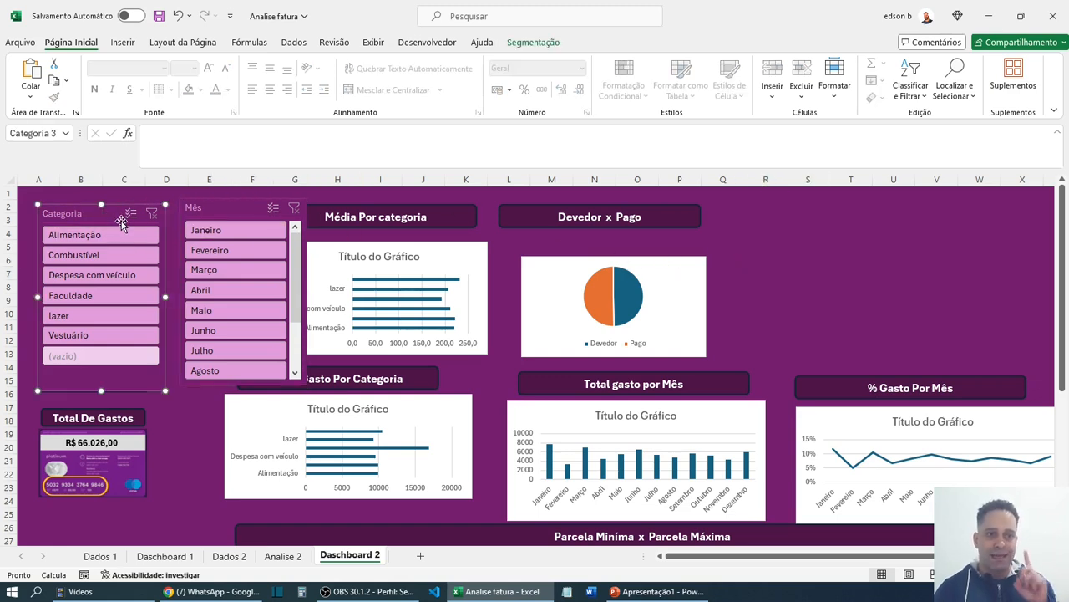
left_click(531, 44)
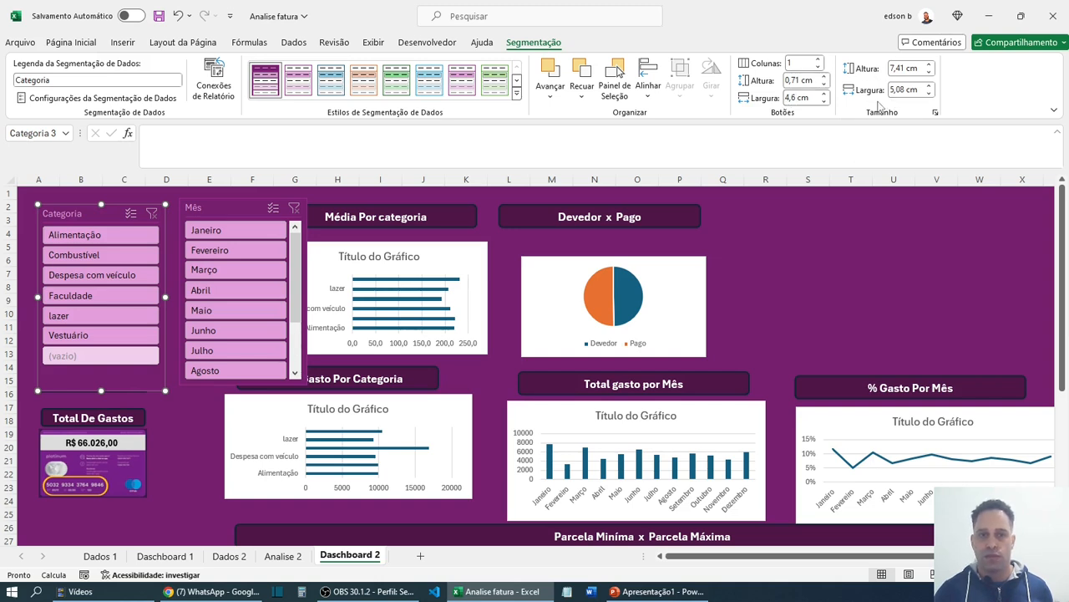
left_click(825, 84)
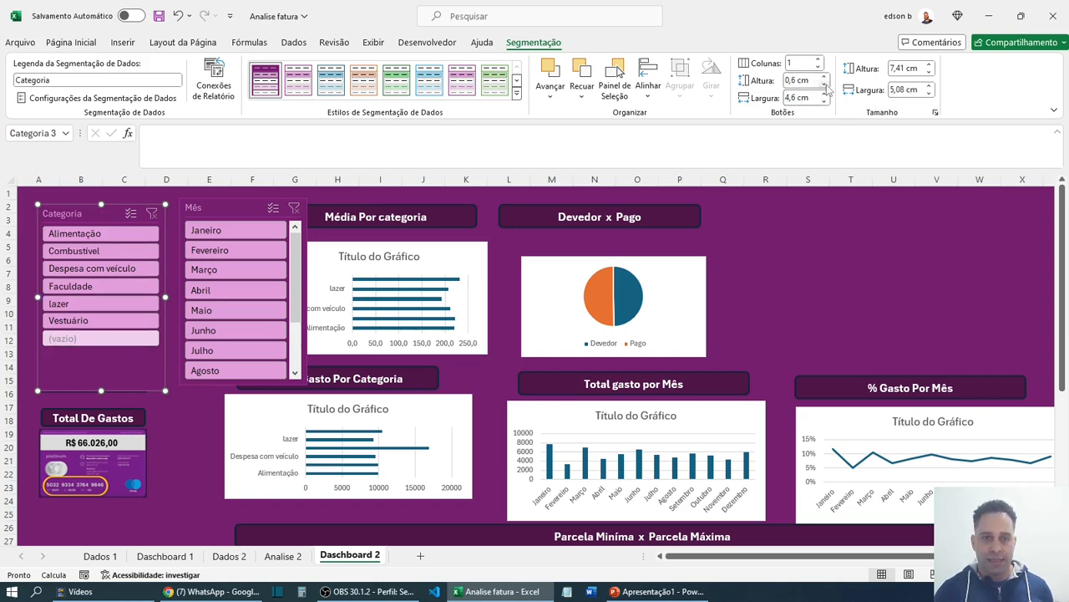
left_click(825, 85)
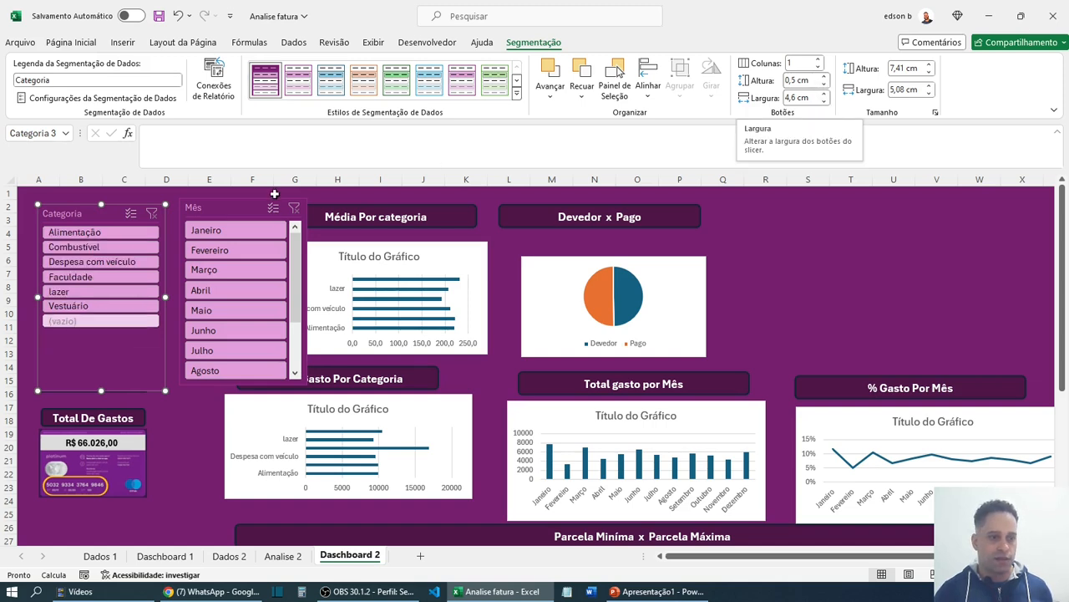
left_click(825, 101)
left_click(825, 101)
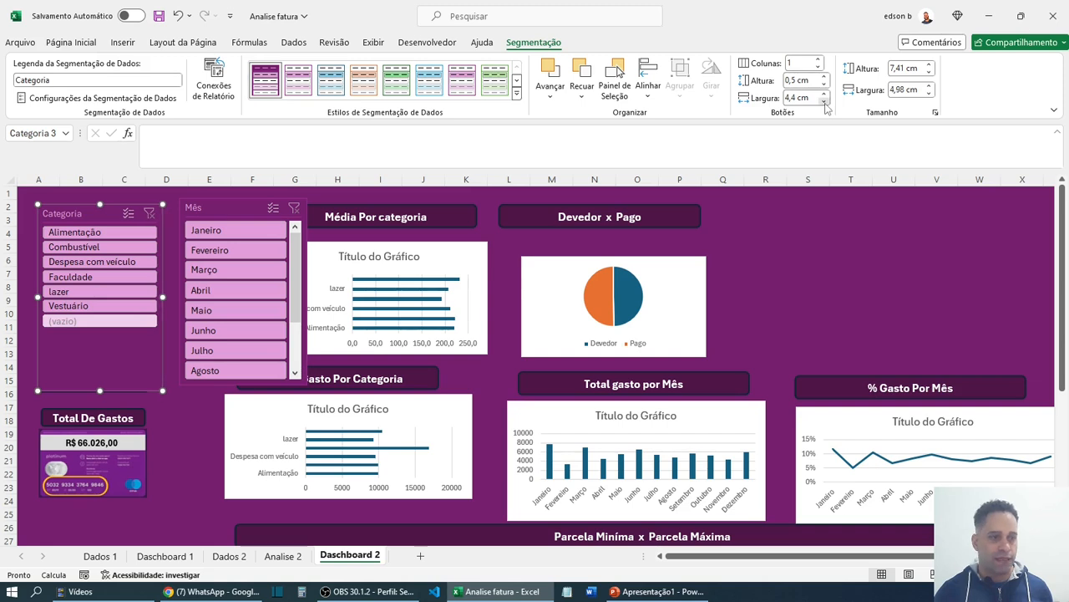
left_click(824, 102)
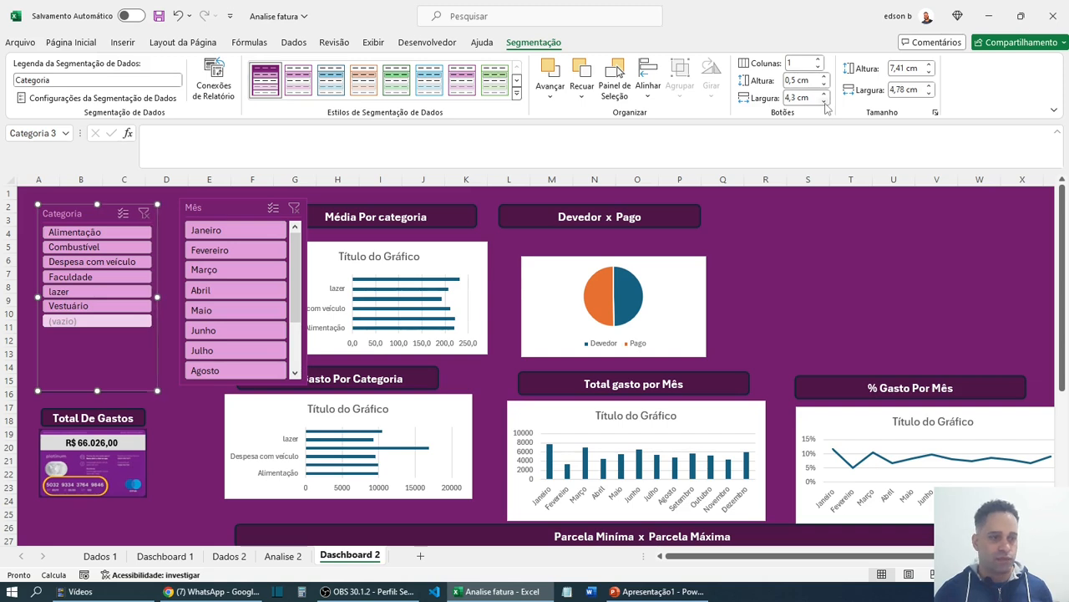
- Resize the Categoria slicer to 4,6 cm wide and 5,2 cm high
left_click(930, 93)
left_click(930, 94)
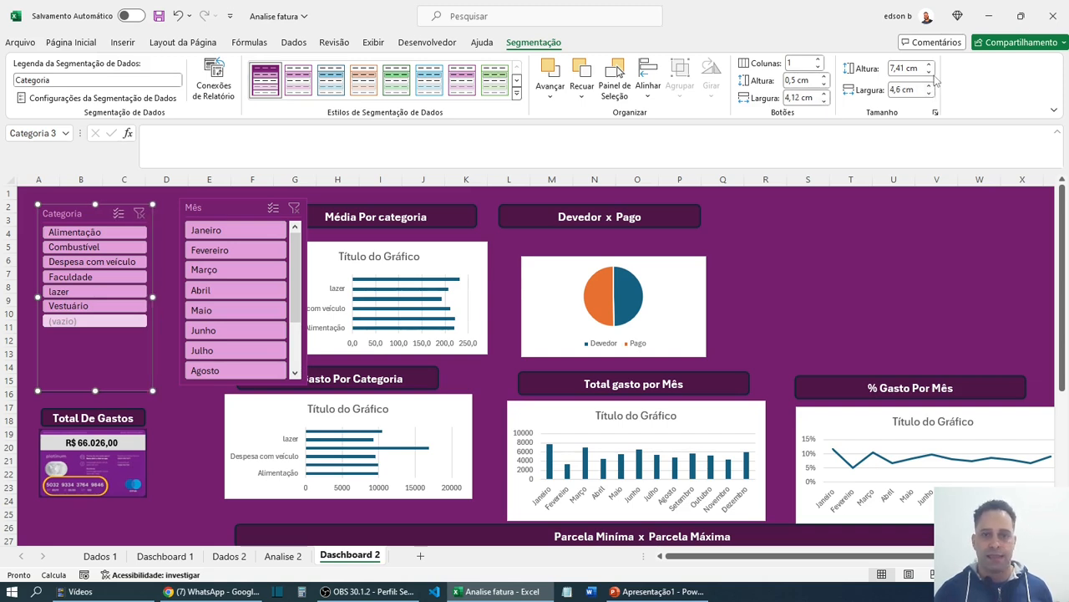
left_click(929, 73)
left_click(929, 73)
left_click(929, 73)
left_click(929, 73)
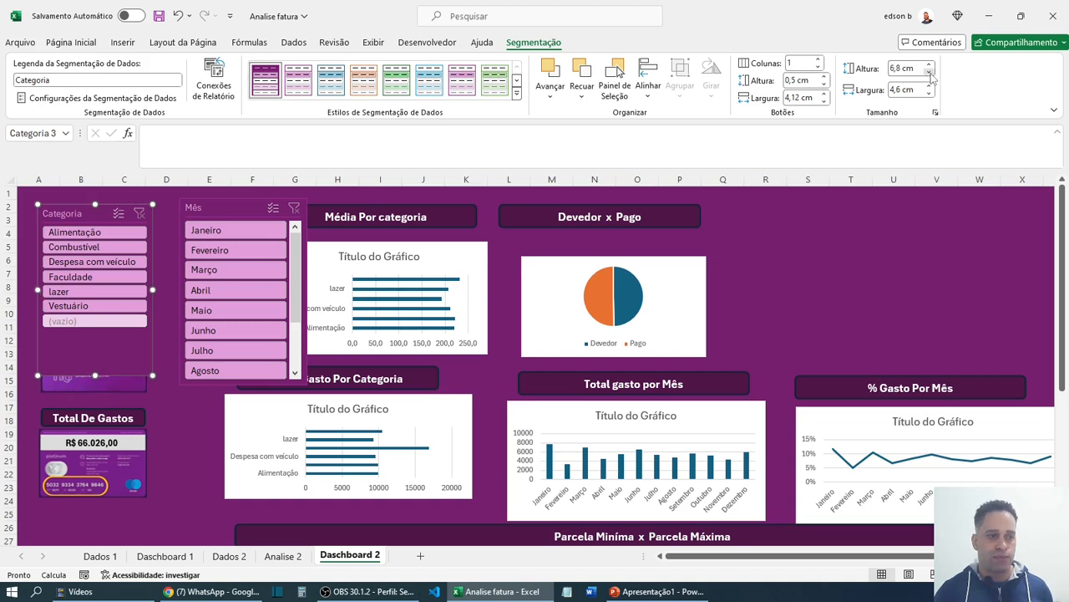
left_click(929, 73)
left_click(929, 73)
left_click(929, 73)
left_click(930, 72)
left_click(929, 73)
left_click(929, 73)
left_click(929, 72)
left_click(929, 73)
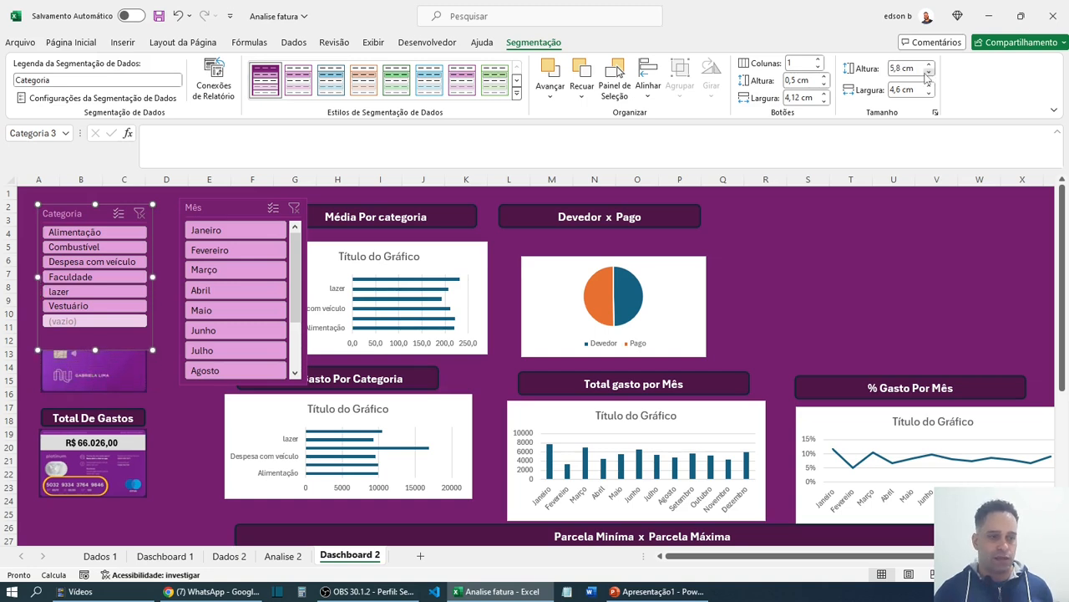
left_click(928, 73)
left_click(928, 73)
left_click(929, 73)
left_click(928, 72)
left_click(928, 73)
left_click(928, 73)
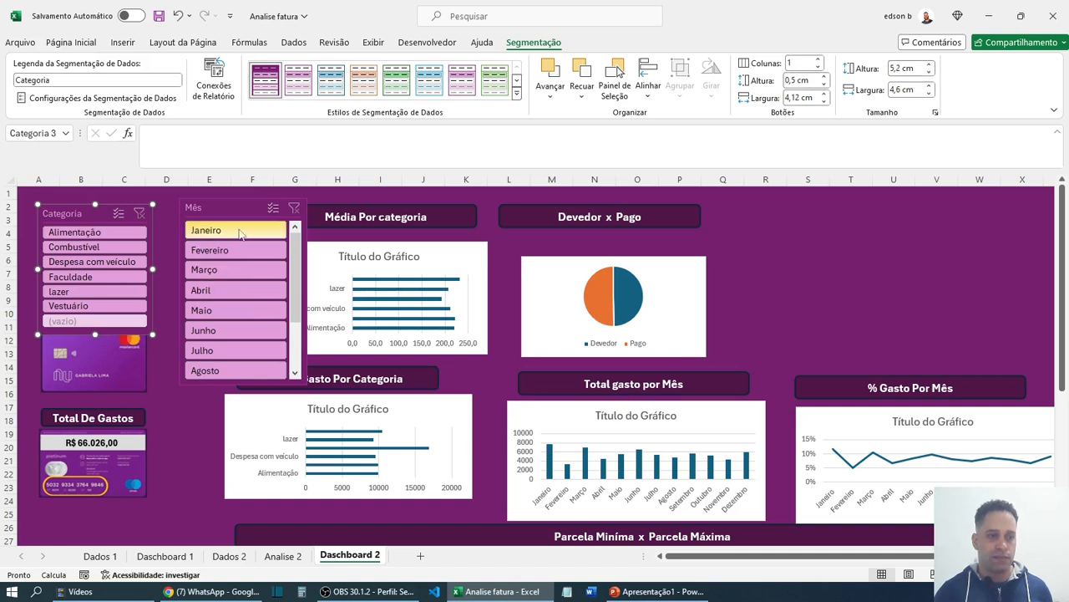
- Set the Mês slicer's buttons to a width of 2,7 cm and a height of 0,4 cm
left_click(234, 207)
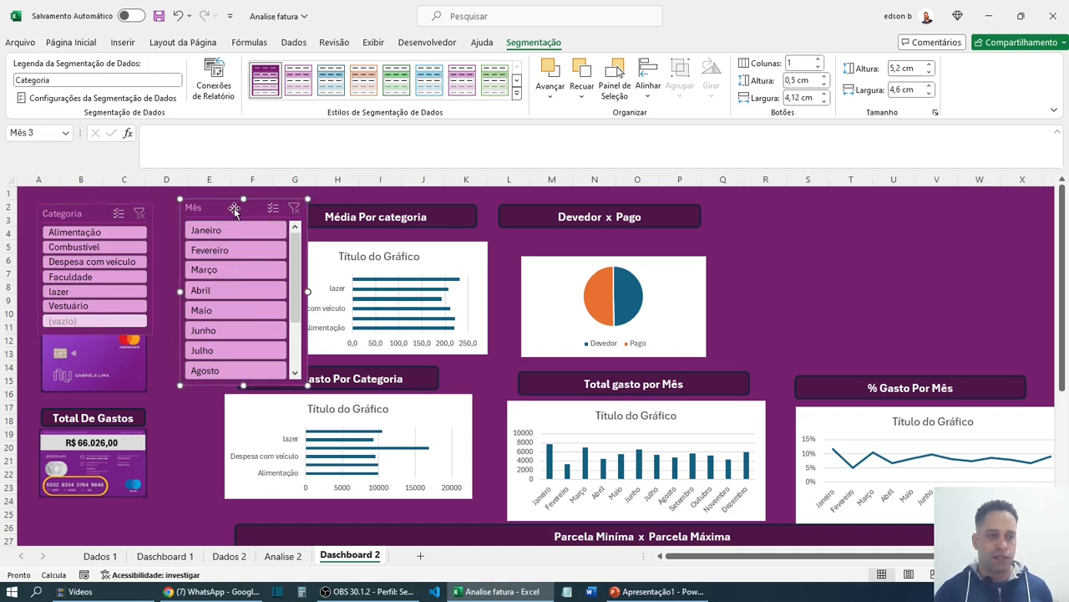
left_click(824, 101)
left_click(825, 101)
left_click(824, 101)
left_click(824, 101)
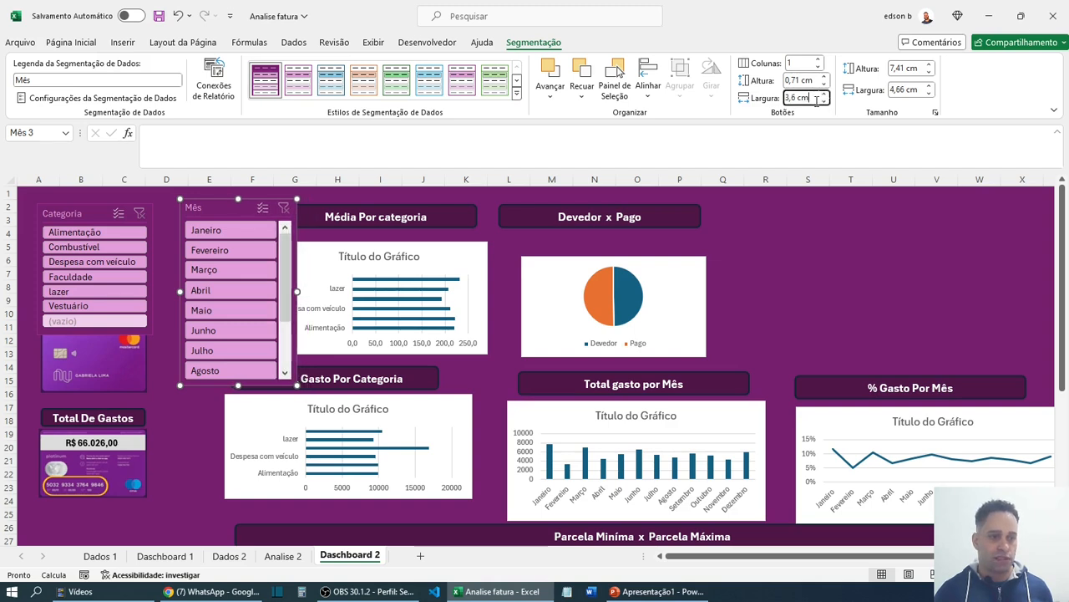
left_click(825, 101)
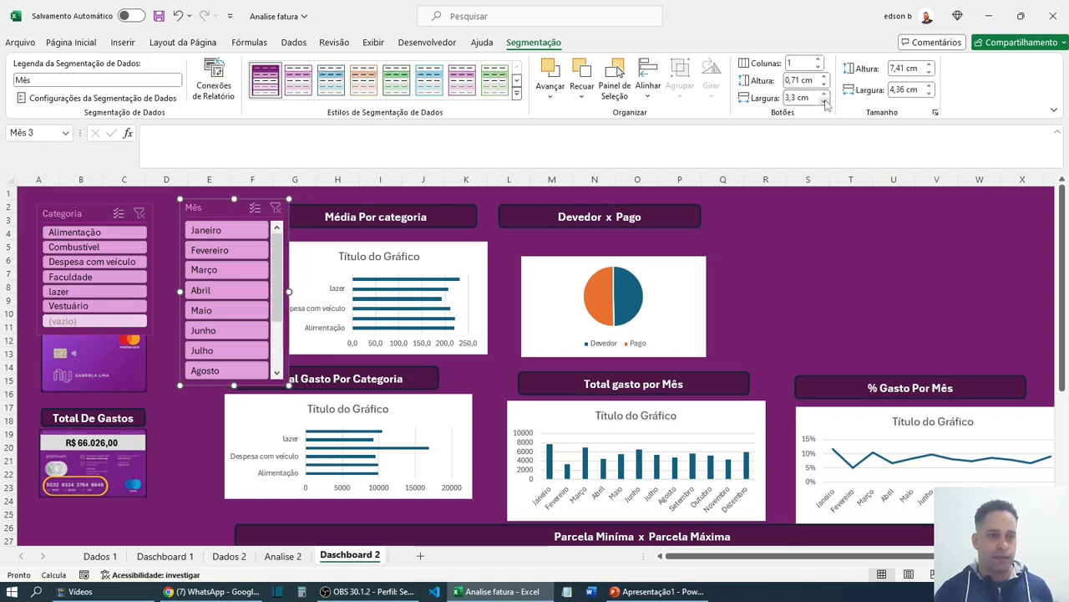
left_click(824, 101)
left_click(825, 101)
left_click(824, 102)
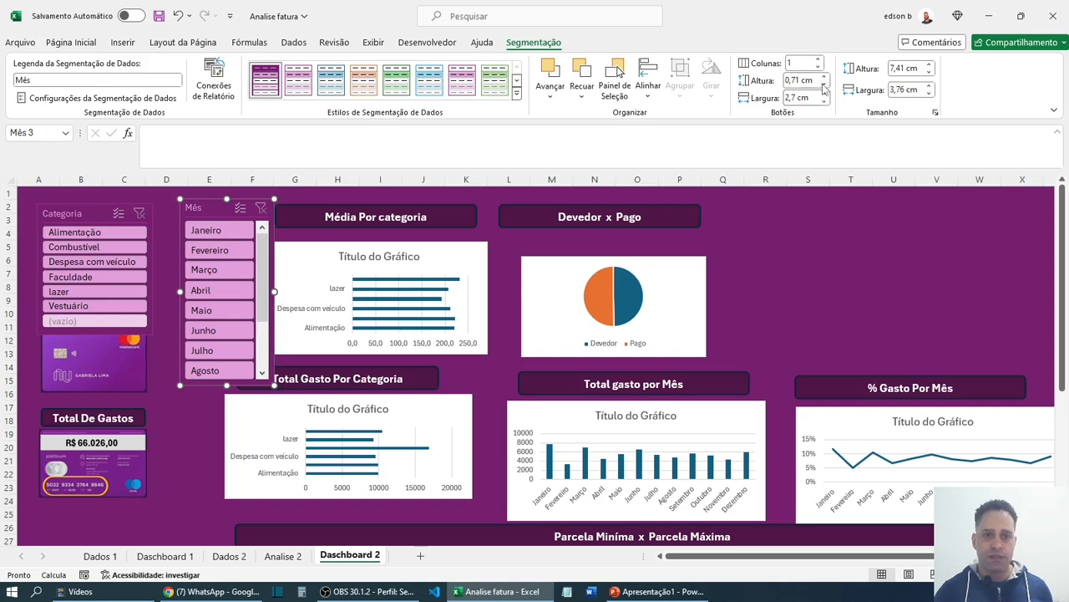
left_click(824, 84)
left_click(824, 85)
left_click(823, 84)
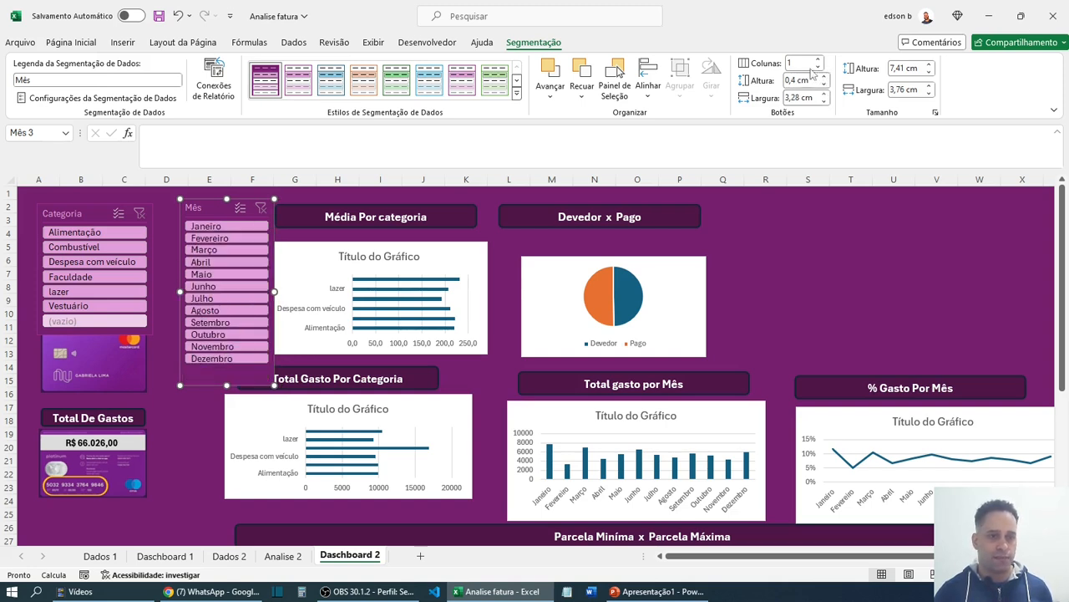
- Resize the Mês slicer to 3,4 cm wide and 6,8 cm high
left_click(928, 92)
left_click(929, 93)
left_click(928, 93)
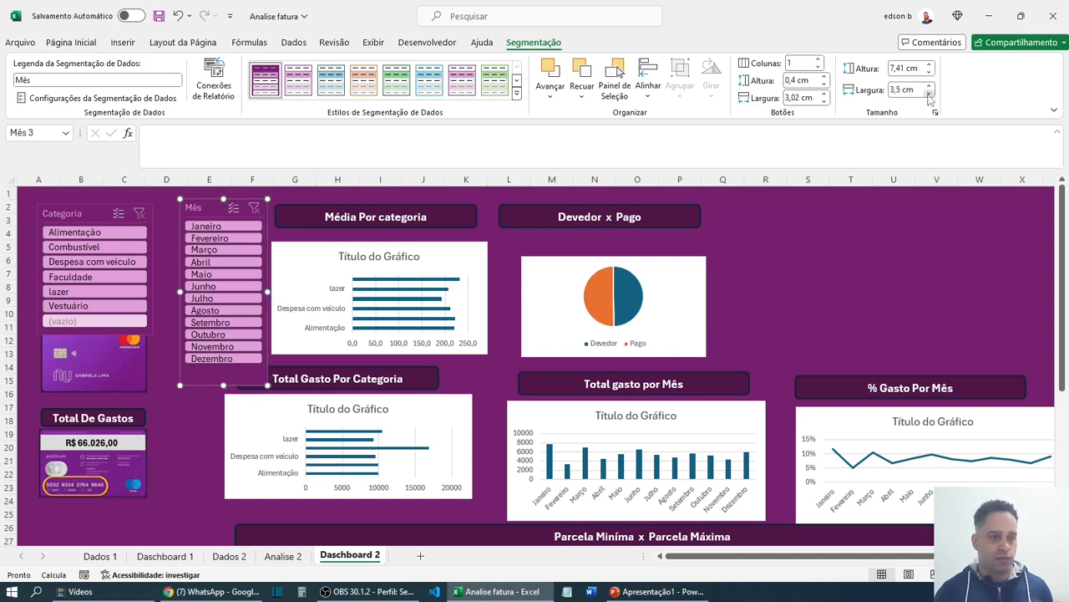
left_click(927, 93)
left_click(921, 89)
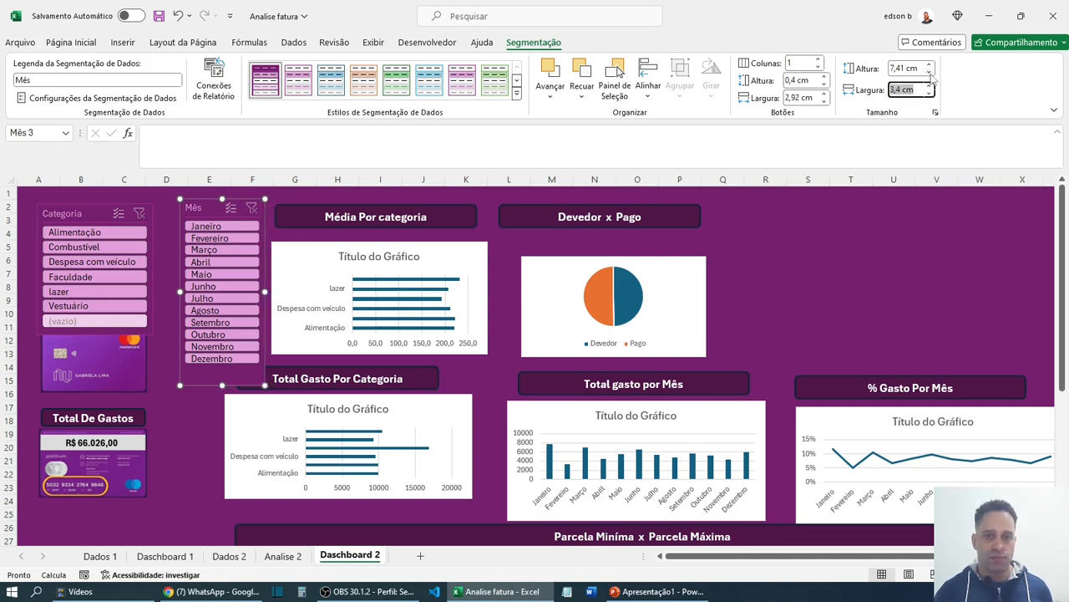
left_click(929, 74)
left_click(929, 73)
left_click(929, 73)
left_click(929, 74)
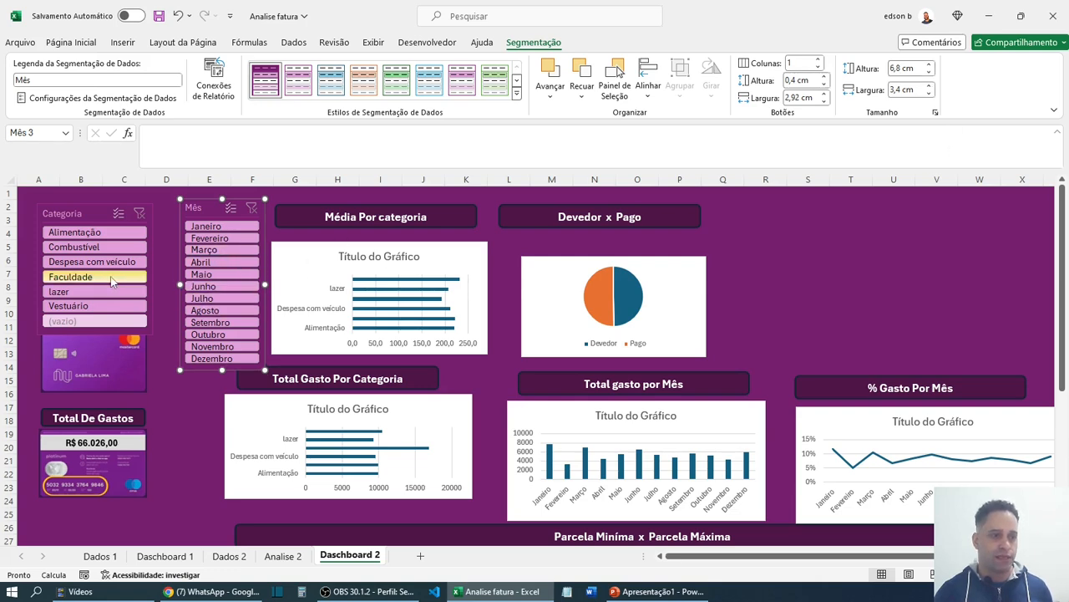
- Check how the Mês slicer's columns are arranged in Daschboard 1, and return to Daschboard 2
left_click(164, 556)
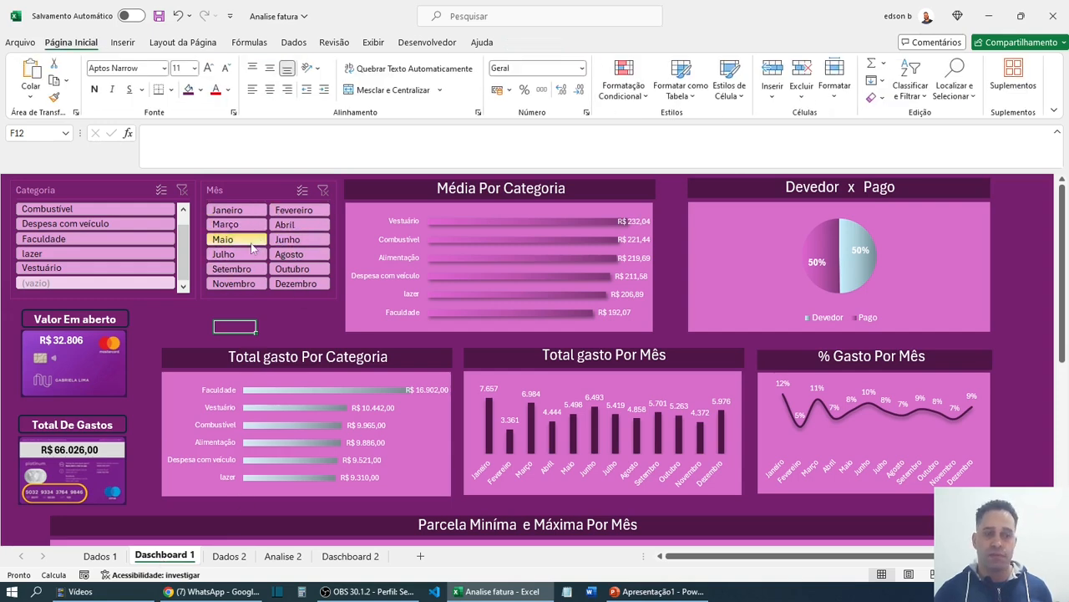
left_click(351, 556)
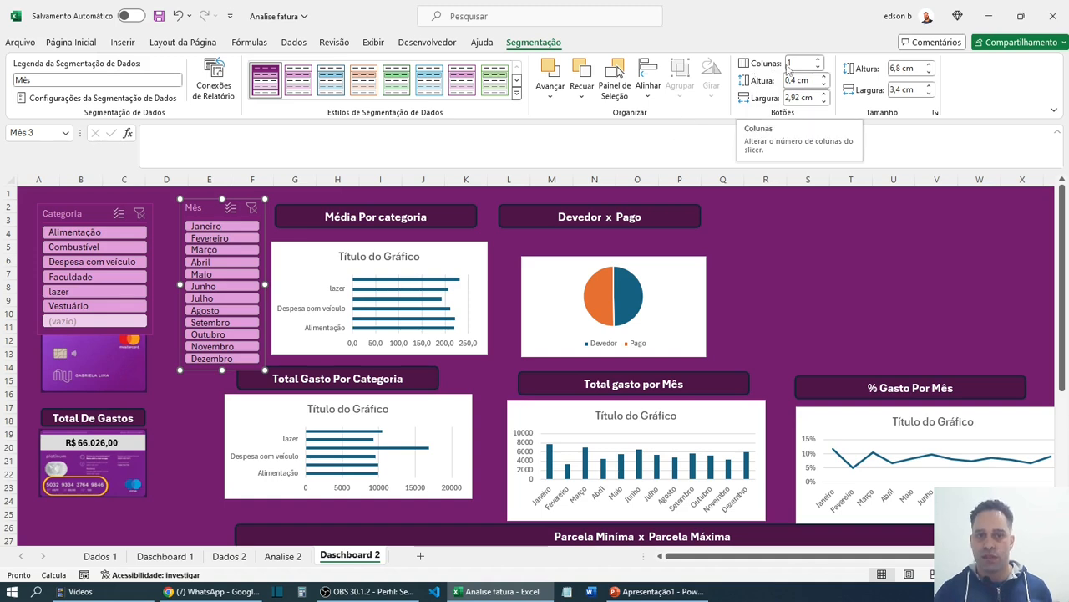
- Try laying out the Mês slicer in four columns at a width of about 10 cm
left_click(822, 61)
left_click(822, 61)
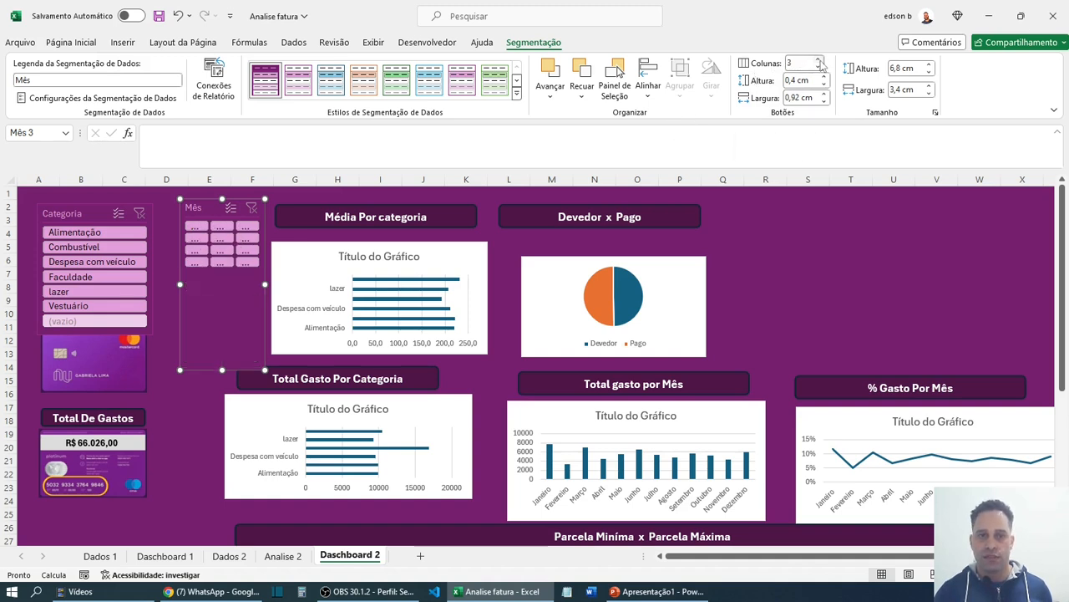
left_click(822, 62)
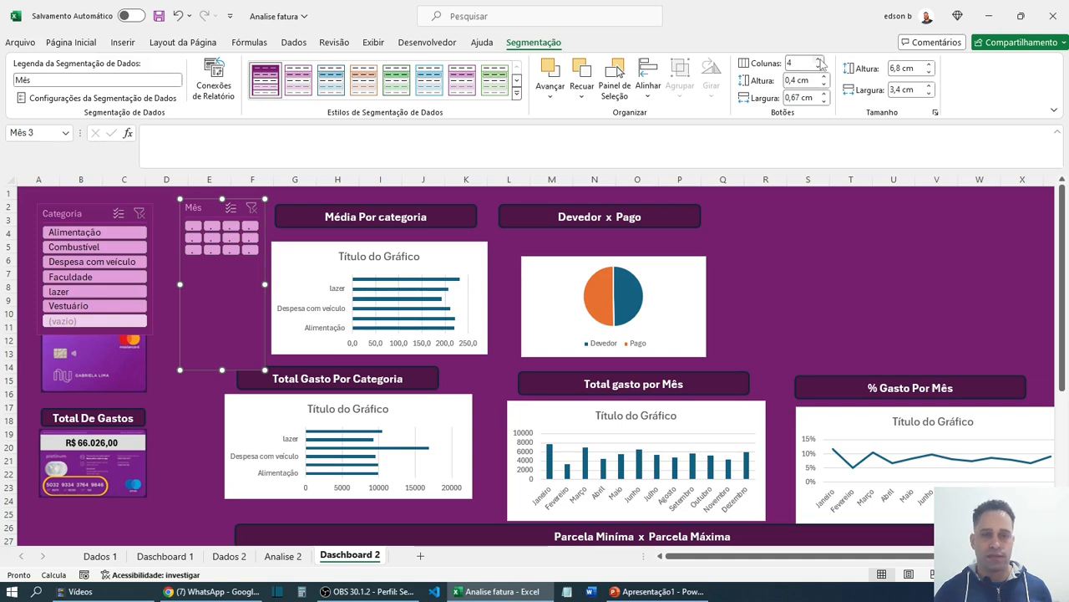
left_click_drag(265, 284, 431, 285)
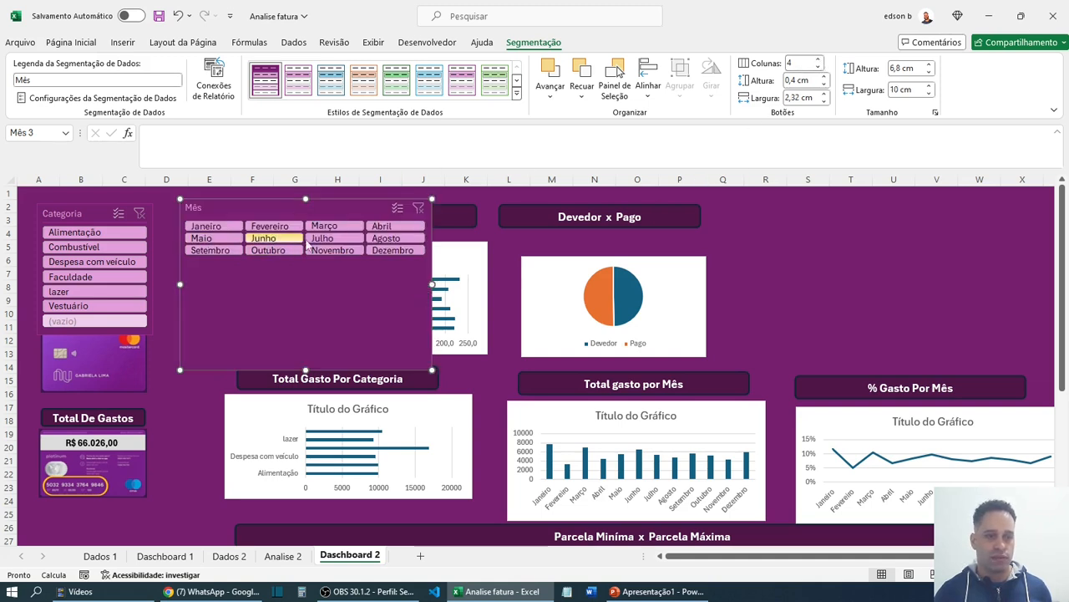
- Set the Mês slicer to two columns, resize it to about 5.27 cm high by 5.21 cm wide, and move it beside the Categoria slicer
left_click(819, 66)
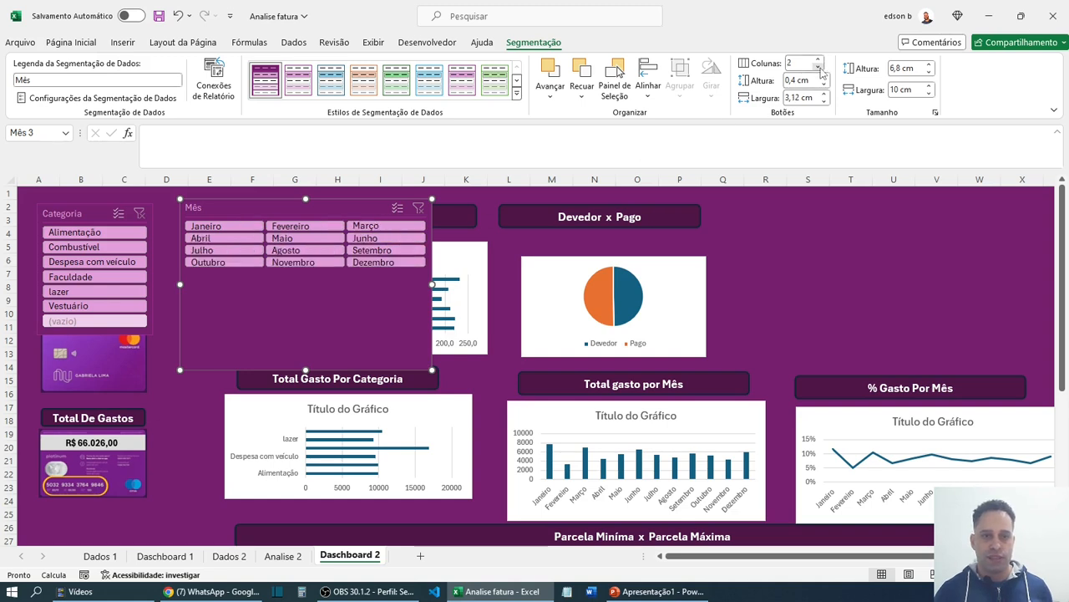
left_click(818, 67)
left_click_drag(432, 285, 310, 285)
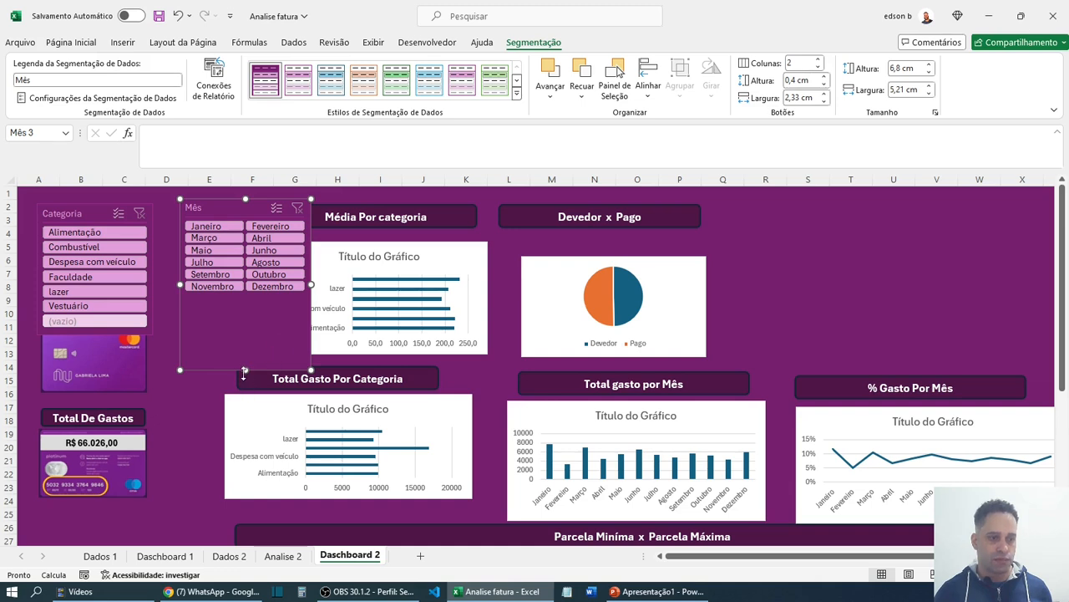
left_click_drag(244, 372, 248, 330)
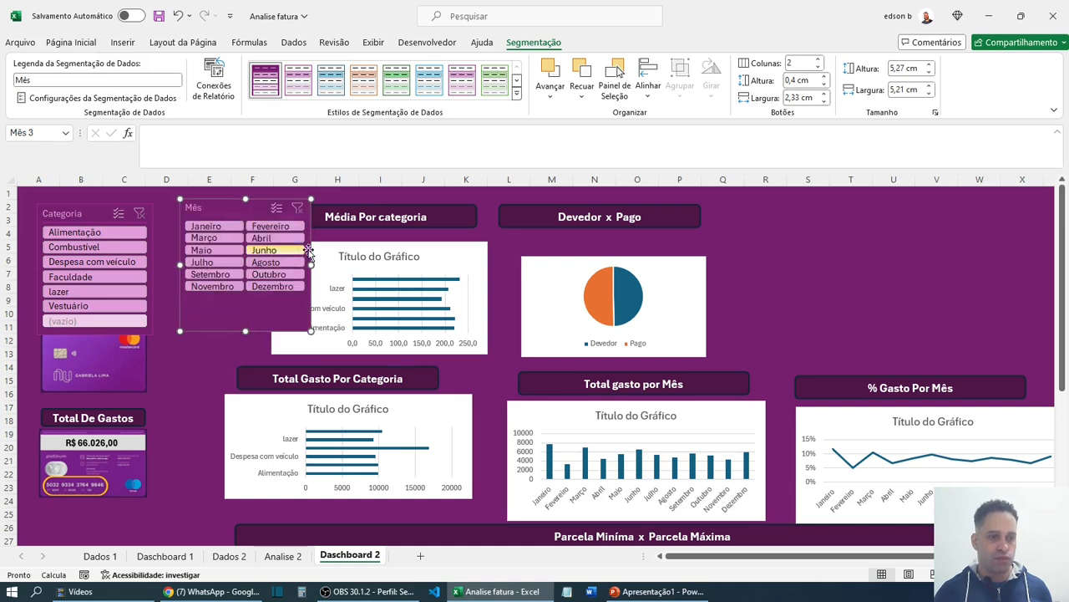
left_click_drag(257, 207, 230, 213)
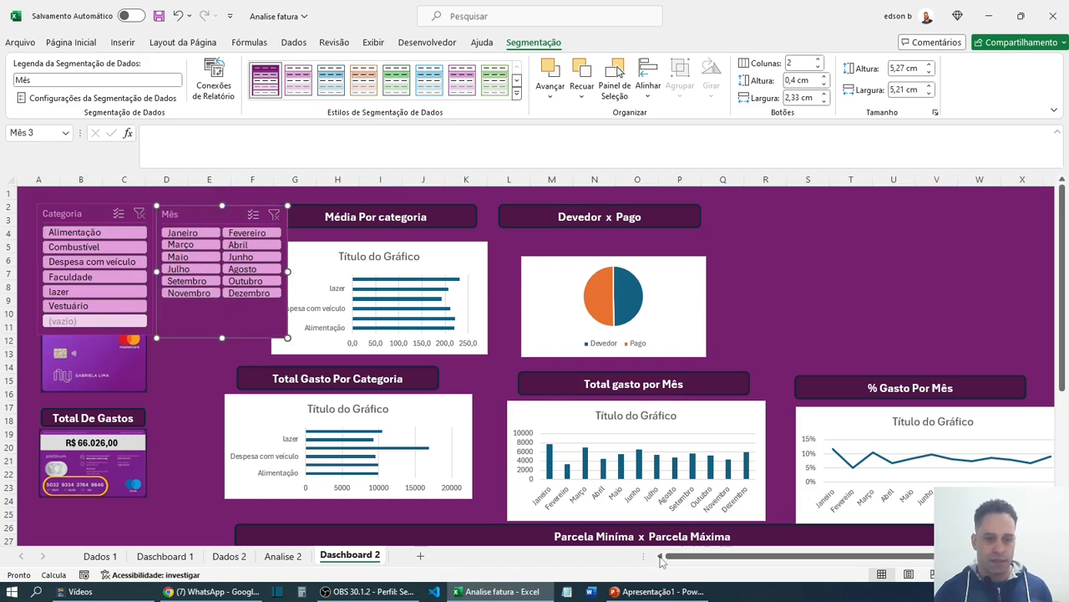
- Shift the Média Por categoria and Devedor x Pago headings and charts together about two columns right, and move the Mês slicer into the freed space
left_click(466, 227)
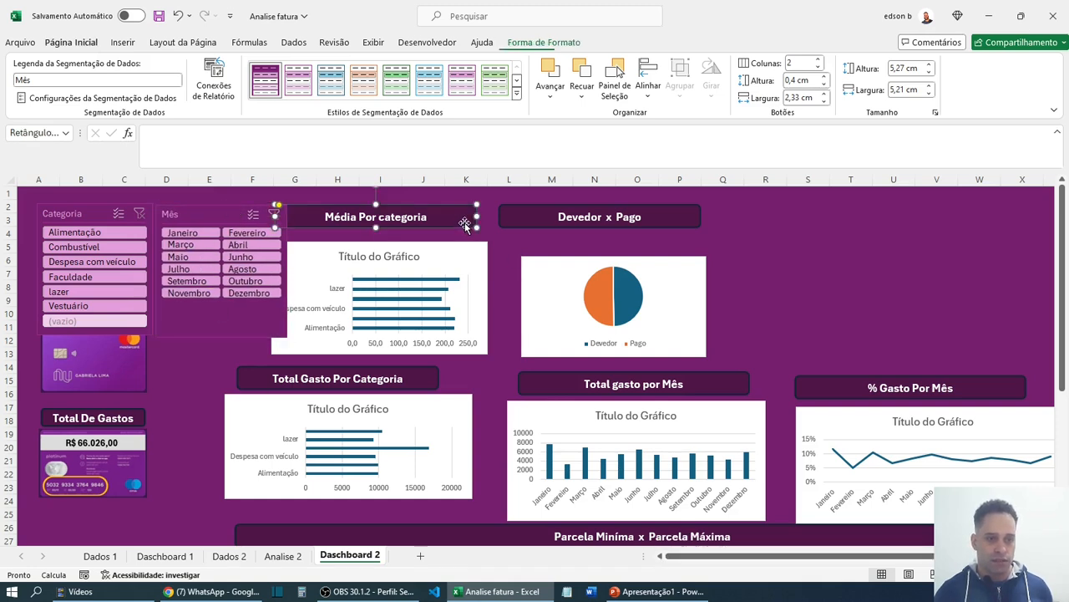
left_click(479, 250, "ctrl")
left_click(524, 225, "ctrl")
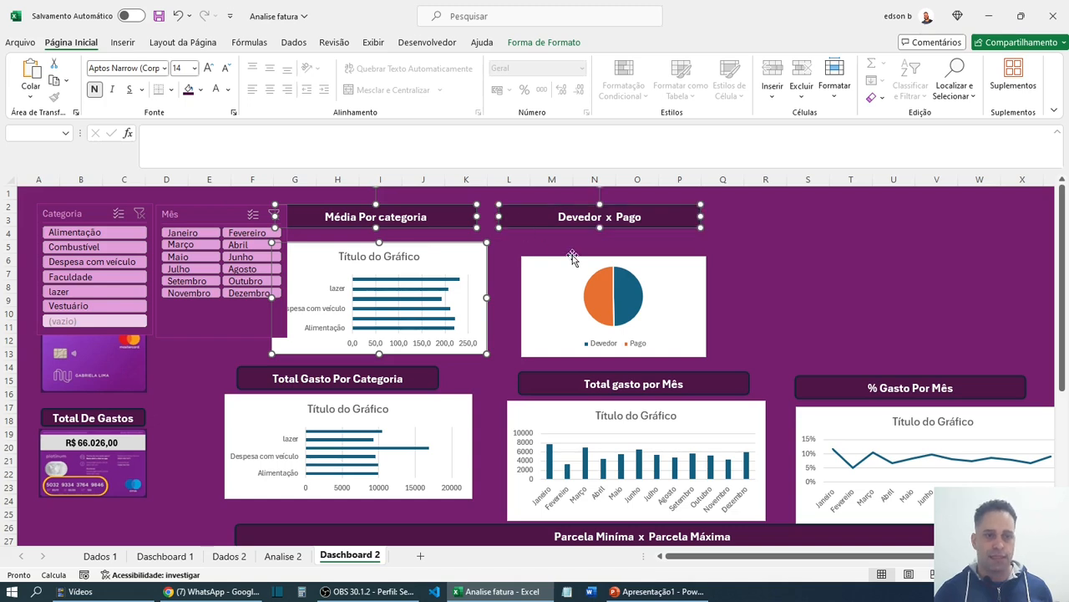
left_click(563, 262, "ctrl")
left_click_drag(633, 260, 720, 254)
left_click_drag(208, 222, 244, 221)
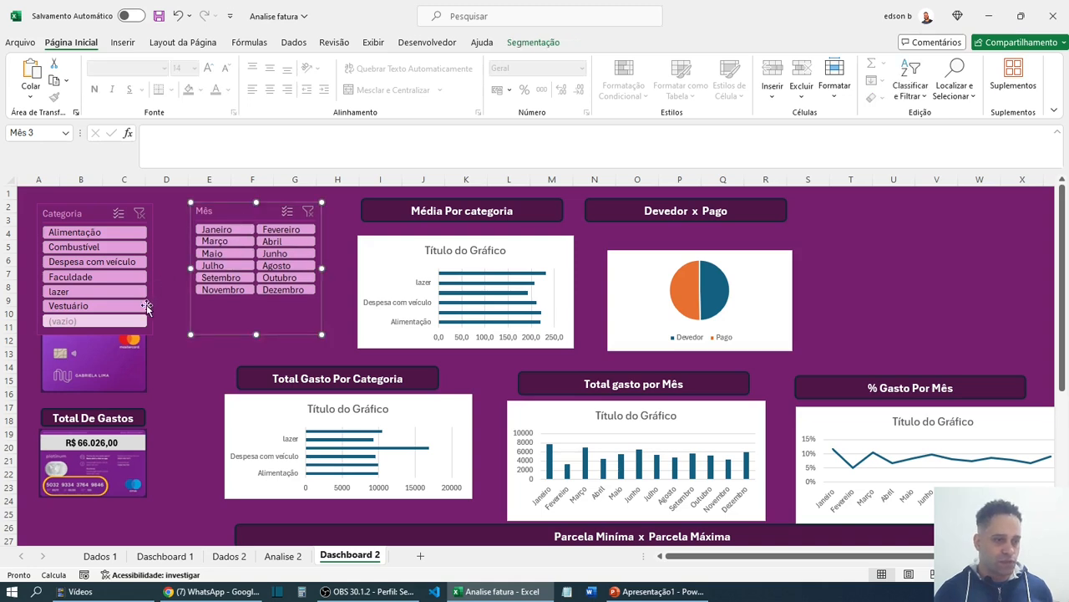
- Move the Categoria slicer off the card area and place the open-amount text box onto the card image under Valor em Aberto
left_click(173, 339)
left_click_drag(96, 221, 272, 301)
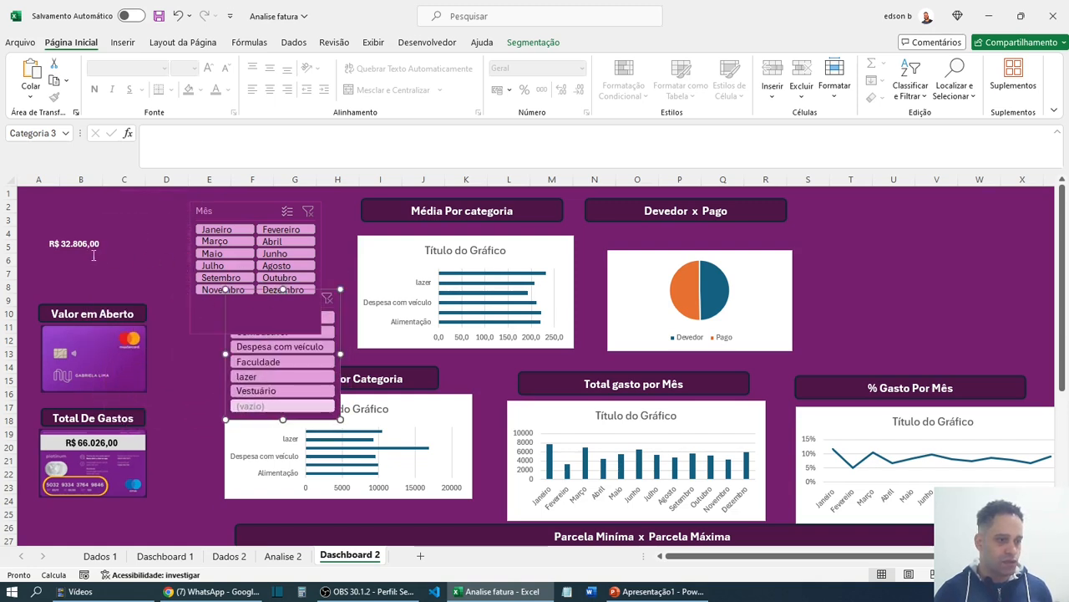
left_click(74, 244)
left_click_drag(86, 238, 91, 329)
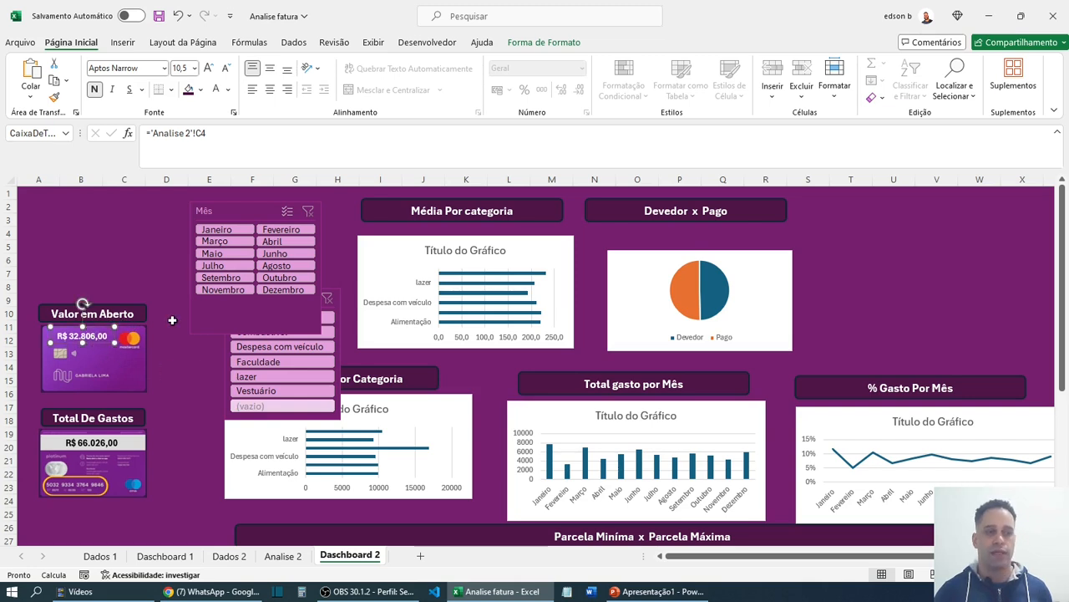
left_click(163, 284)
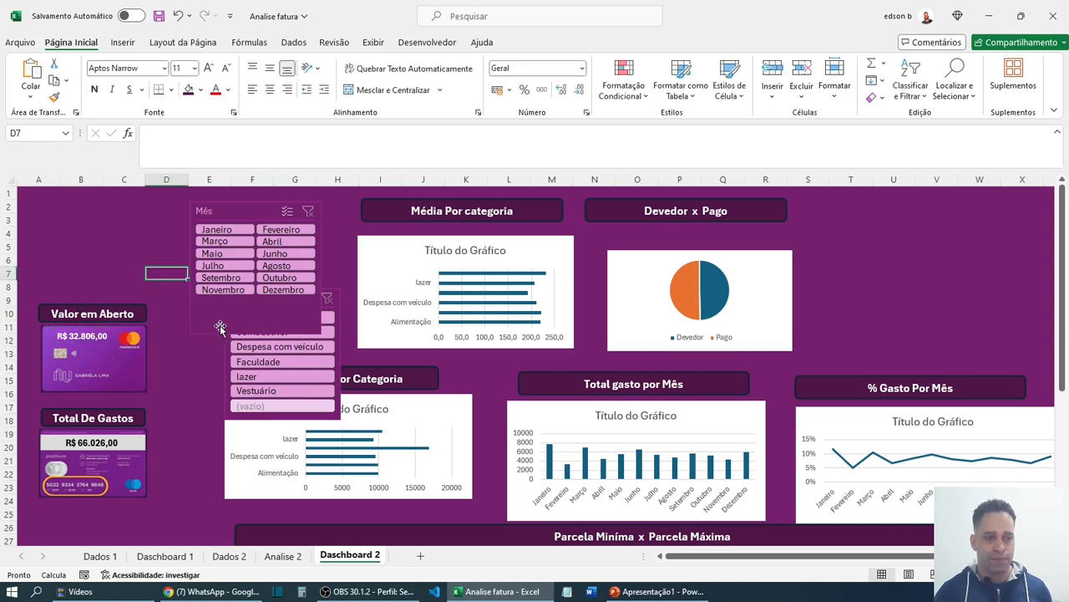
- Move the Categoria slicer back above Valor em Aberto and set it to two columns with a height of about 4.31 cm
left_click(213, 327)
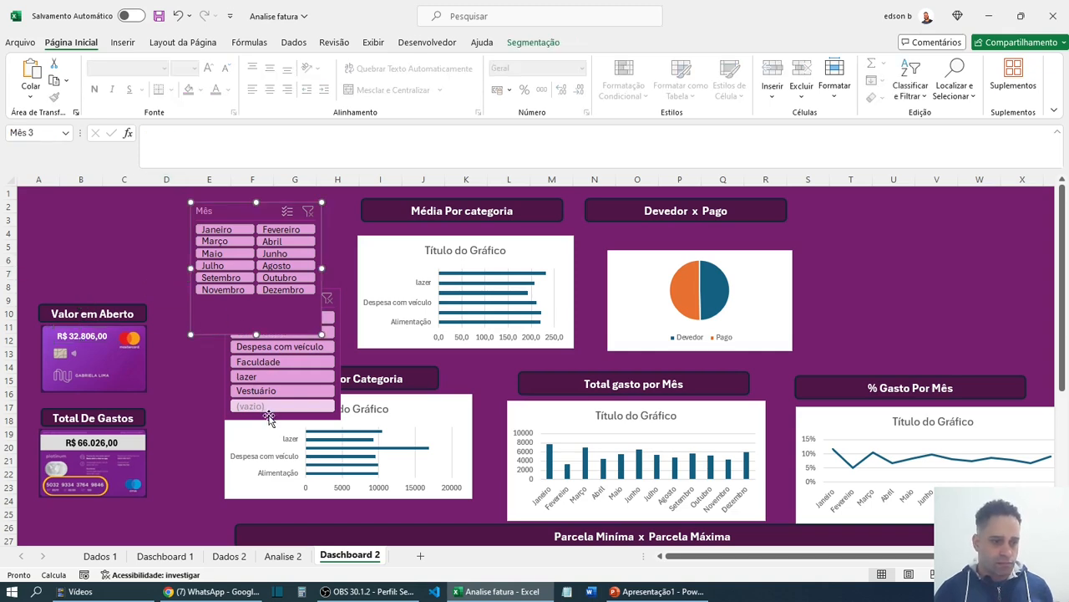
left_click_drag(269, 414, 77, 315)
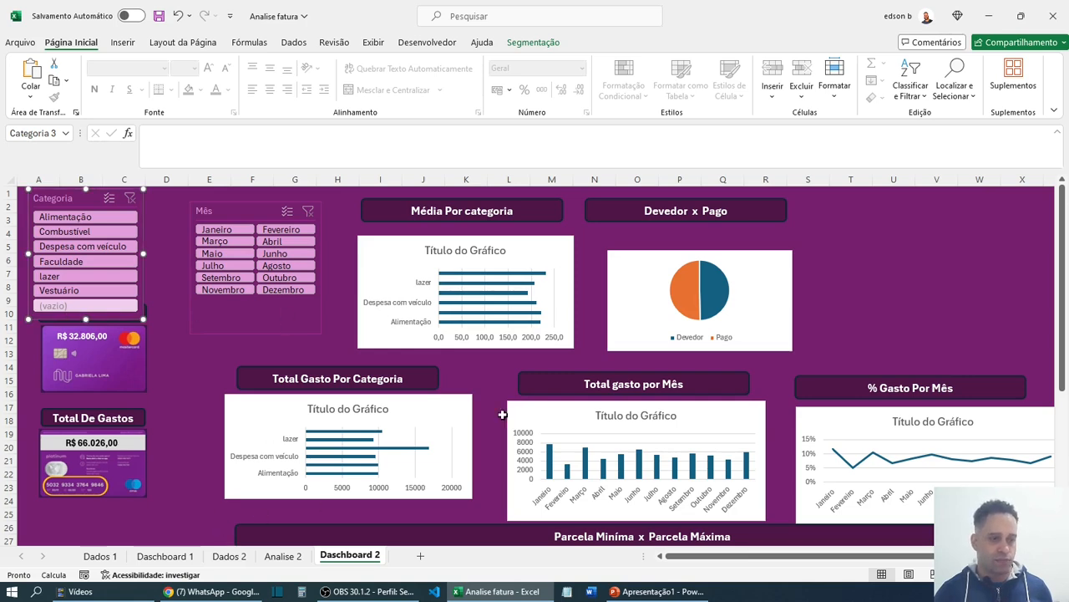
left_click(508, 44)
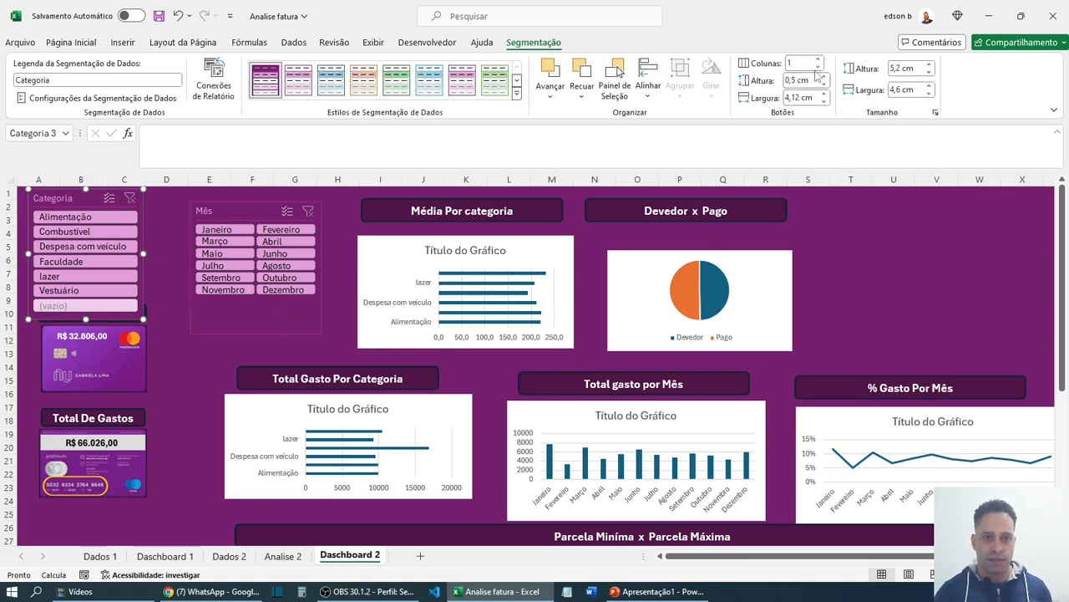
left_click(819, 61)
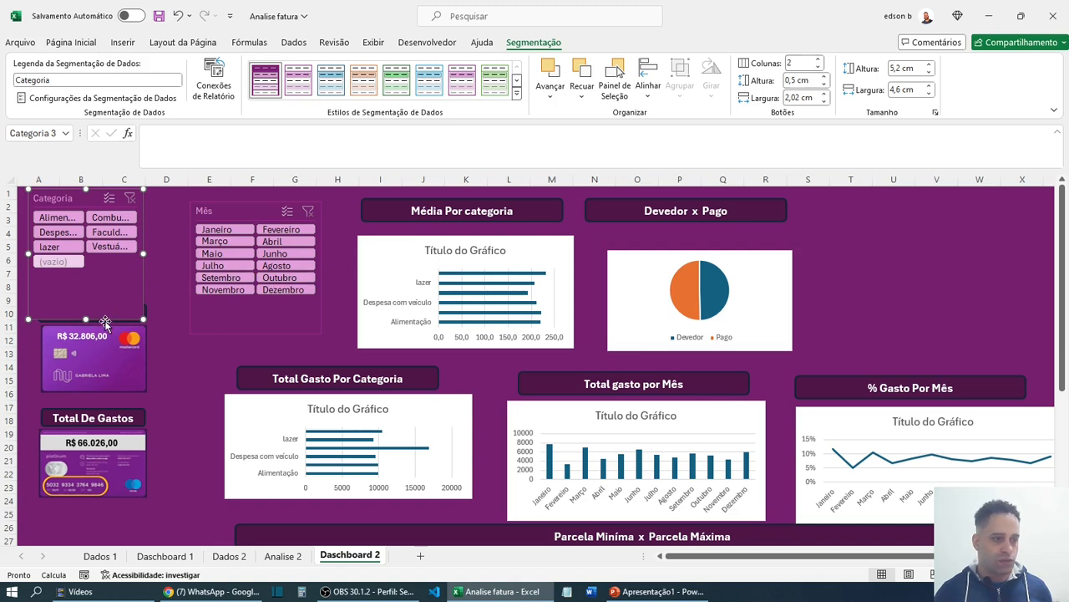
left_click_drag(86, 319, 86, 297)
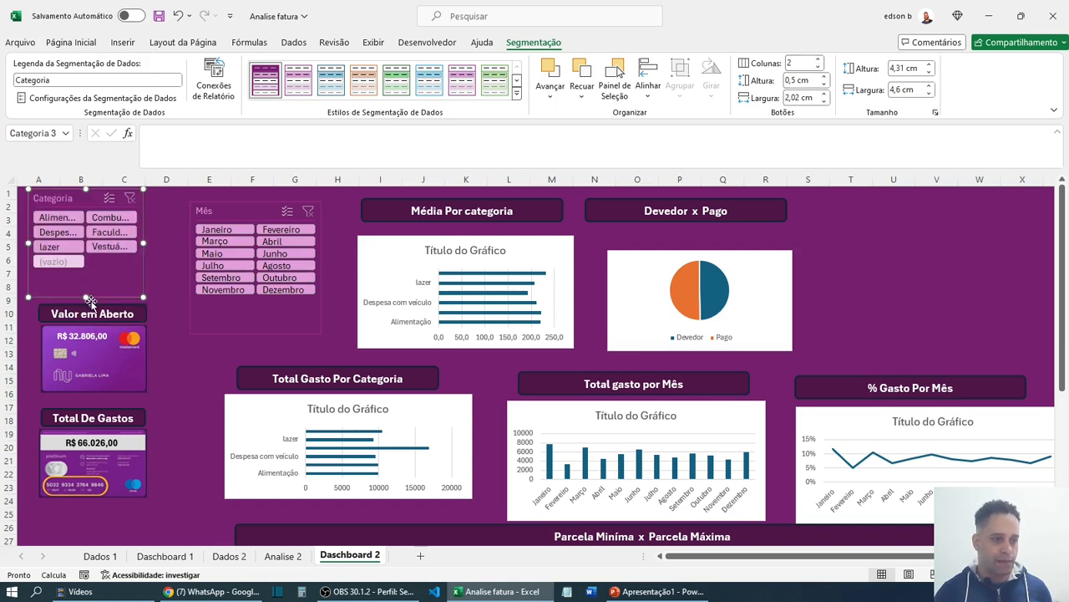
- Align the Mês and Categoria slicers side by side in the top rows and shorten the Mês slicer to about 4.13 cm
left_click(227, 211)
left_click_drag(227, 210, 214, 202)
left_click_drag(89, 198, 96, 204)
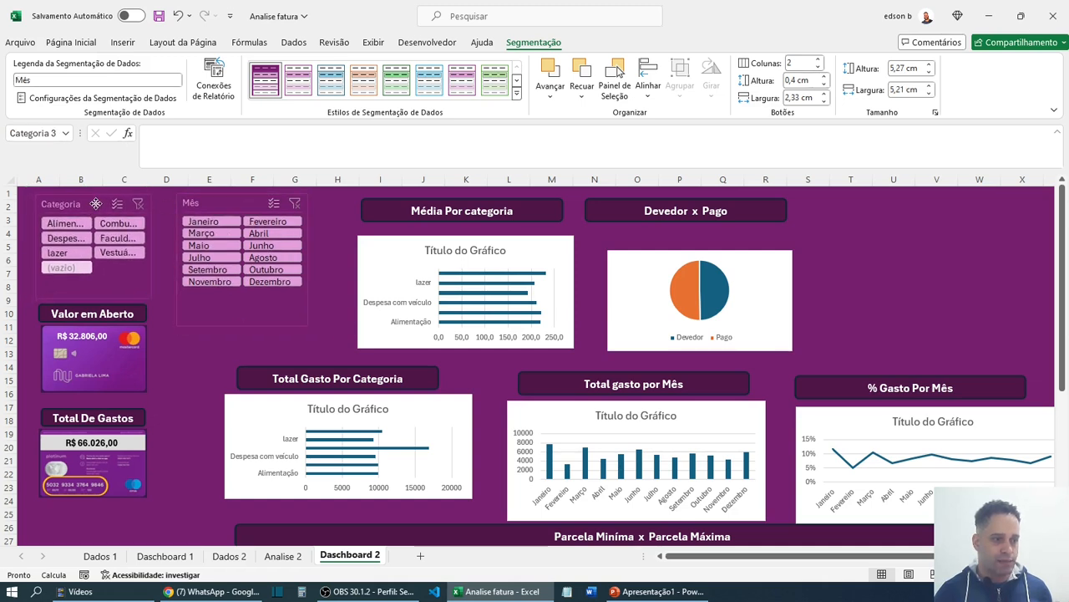
left_click(201, 205)
left_click_drag(200, 205, 191, 207)
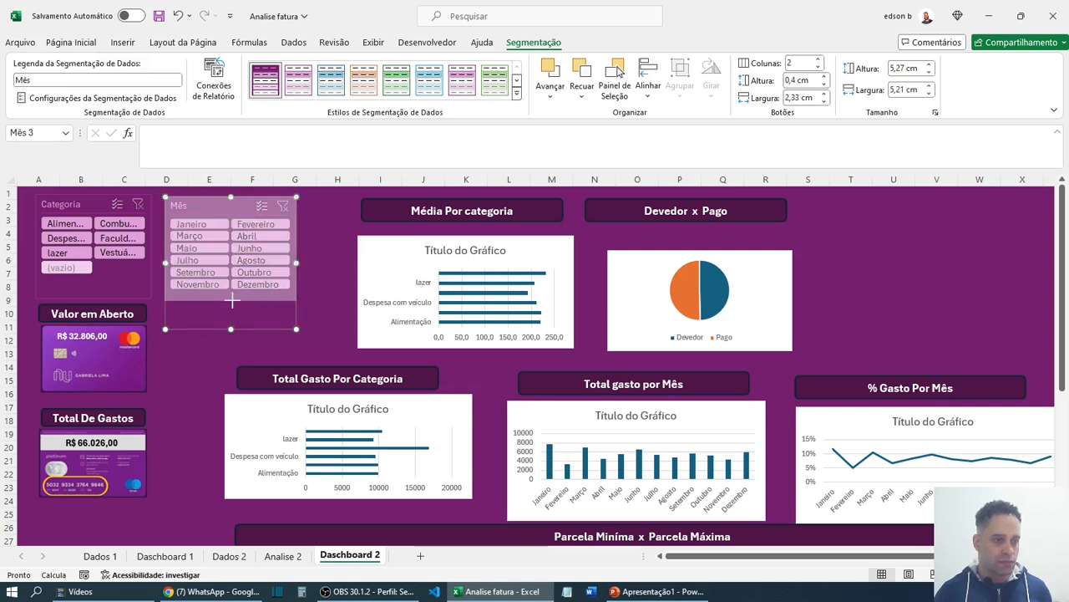
left_click(336, 274)
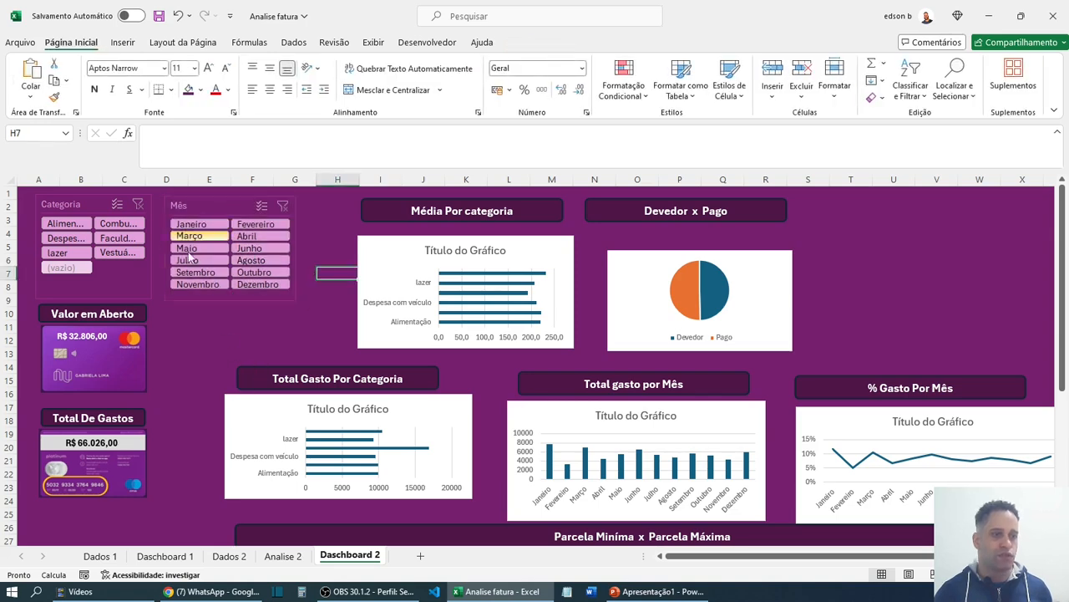
- Widen the Categoria slicer on both sides to about 5.85 cm, moving the Mês slicer slightly right to make room
left_click(147, 243)
left_click_drag(152, 248, 157, 253)
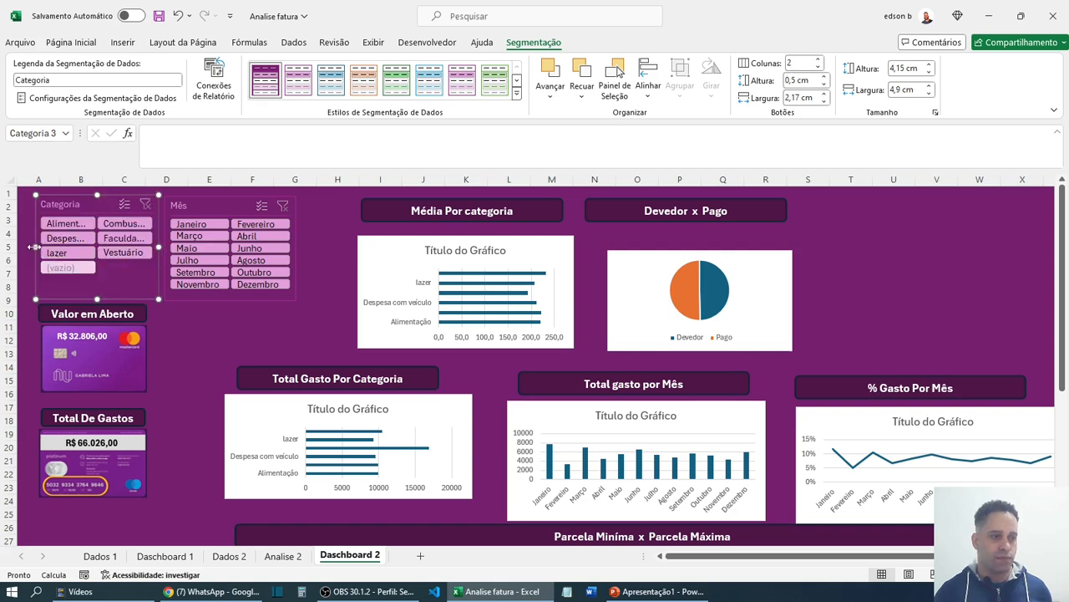
left_click_drag(31, 246, 20, 248)
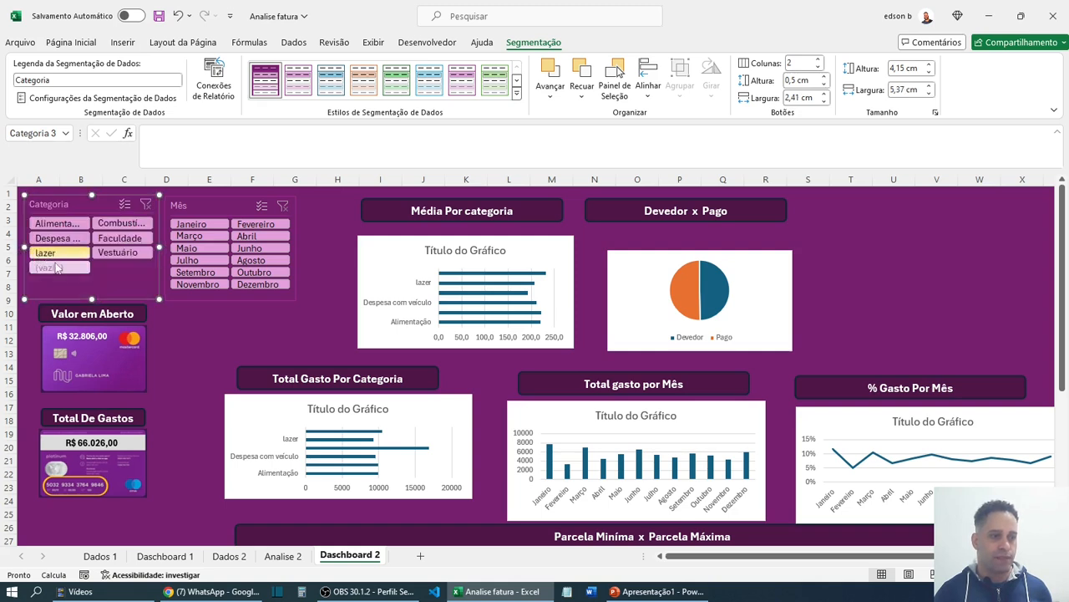
left_click_drag(215, 210, 227, 208)
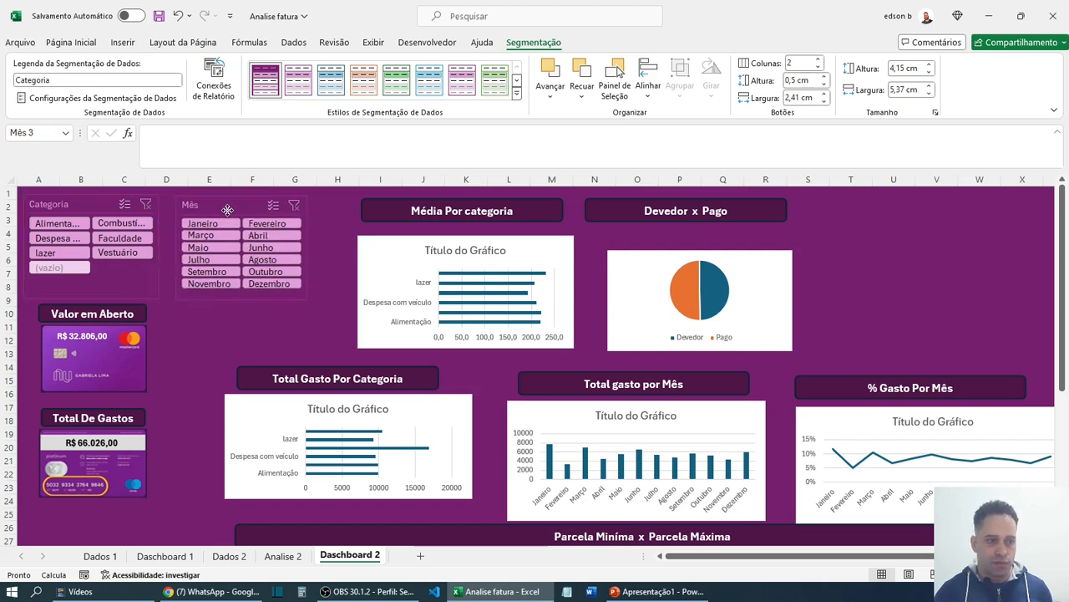
left_click(155, 251)
left_click_drag(159, 247, 172, 247)
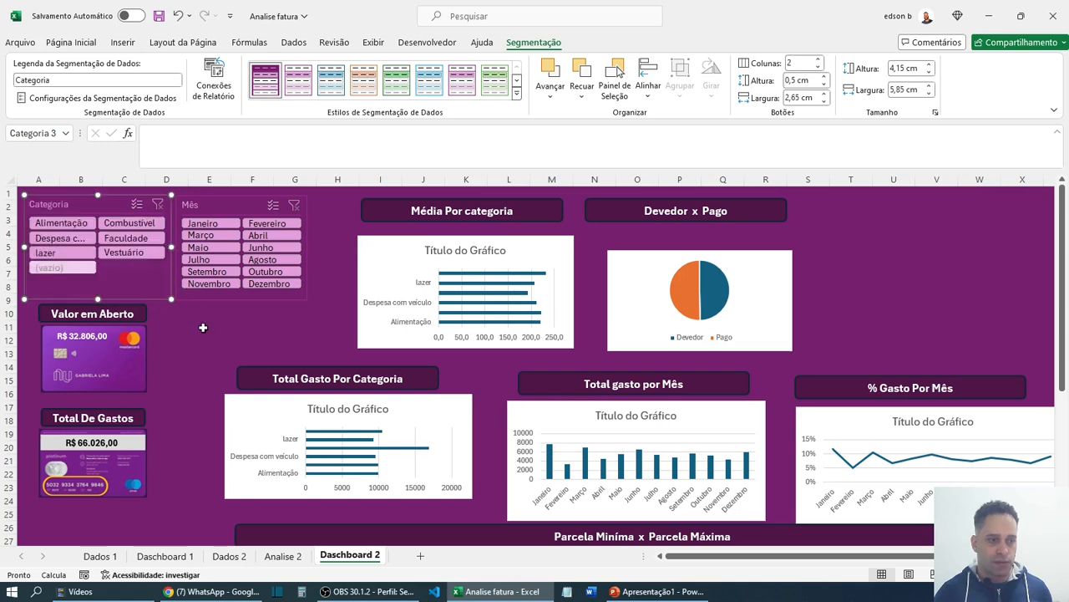
left_click(202, 327)
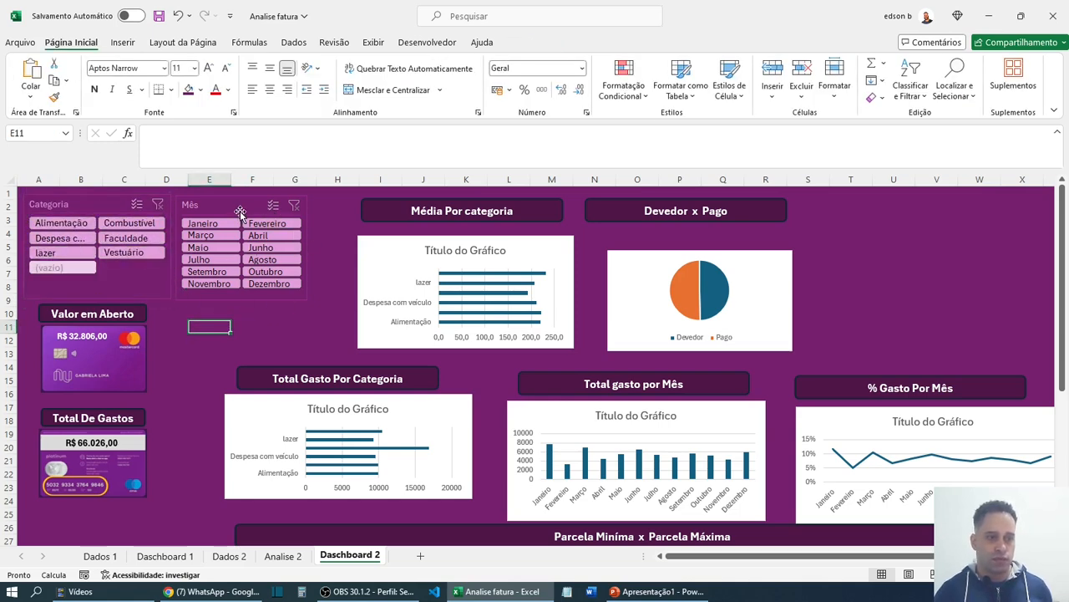
- Move the Mês slicer further right to start in column E and widen the Categoria slicer to about 6.51 cm
left_click_drag(240, 212, 258, 212)
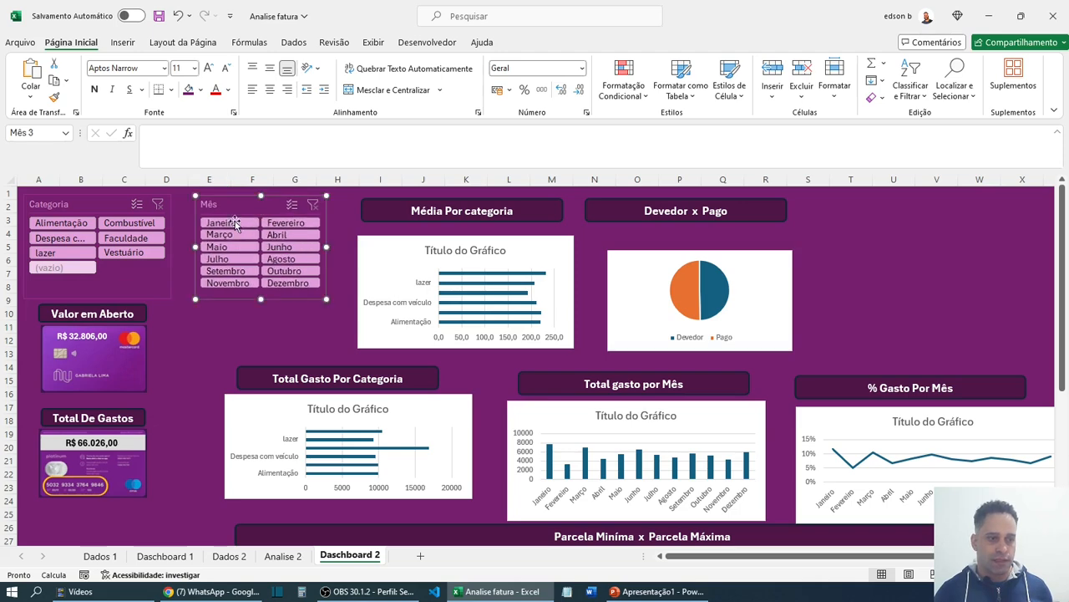
left_click(122, 215)
left_click_drag(170, 248, 188, 248)
left_click(191, 325)
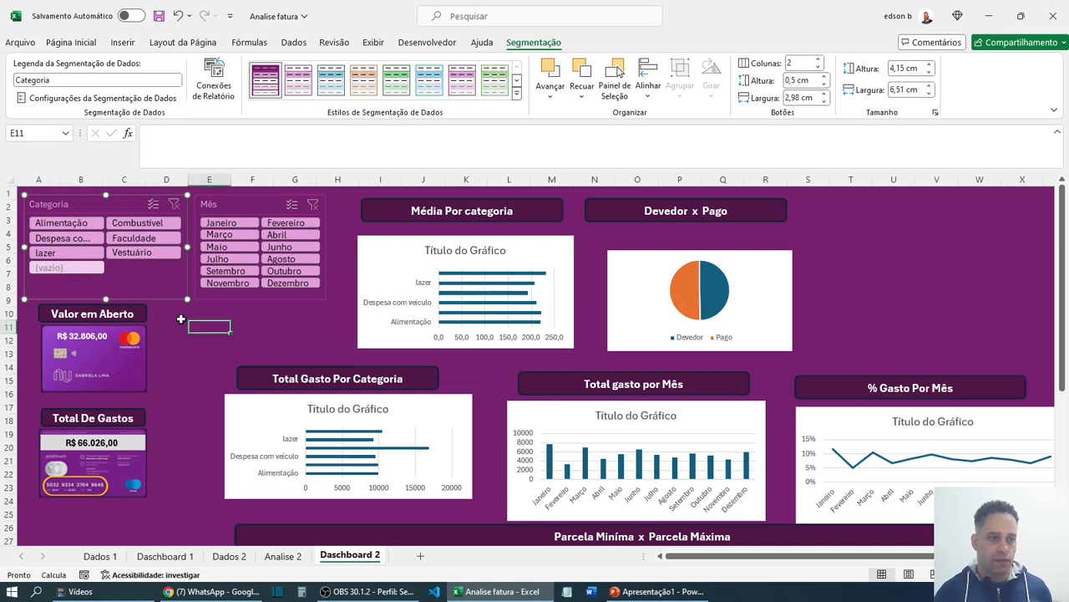
left_click(223, 212)
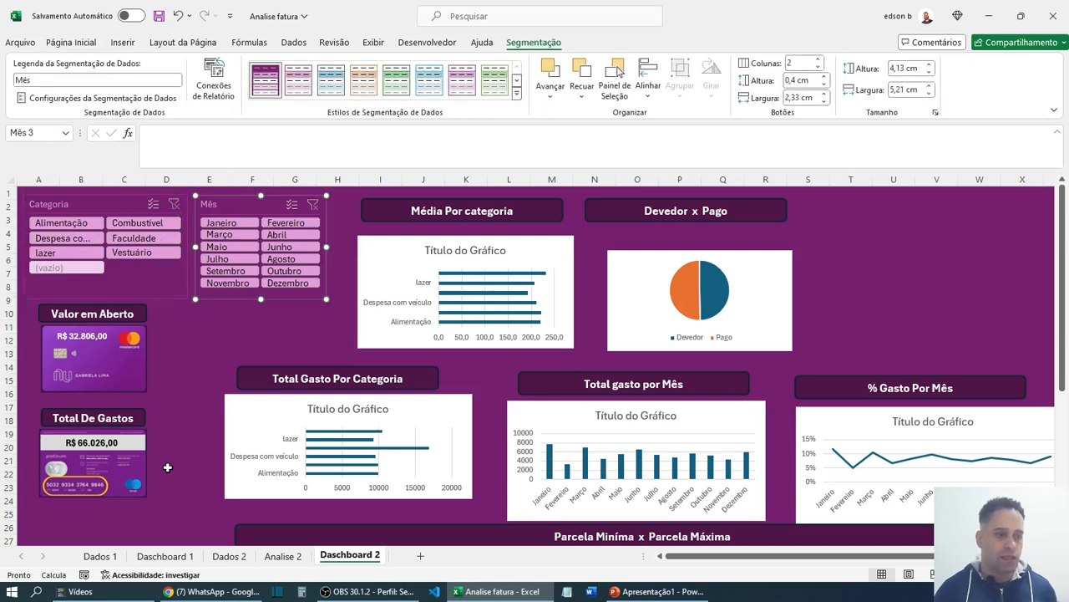
left_click(191, 342)
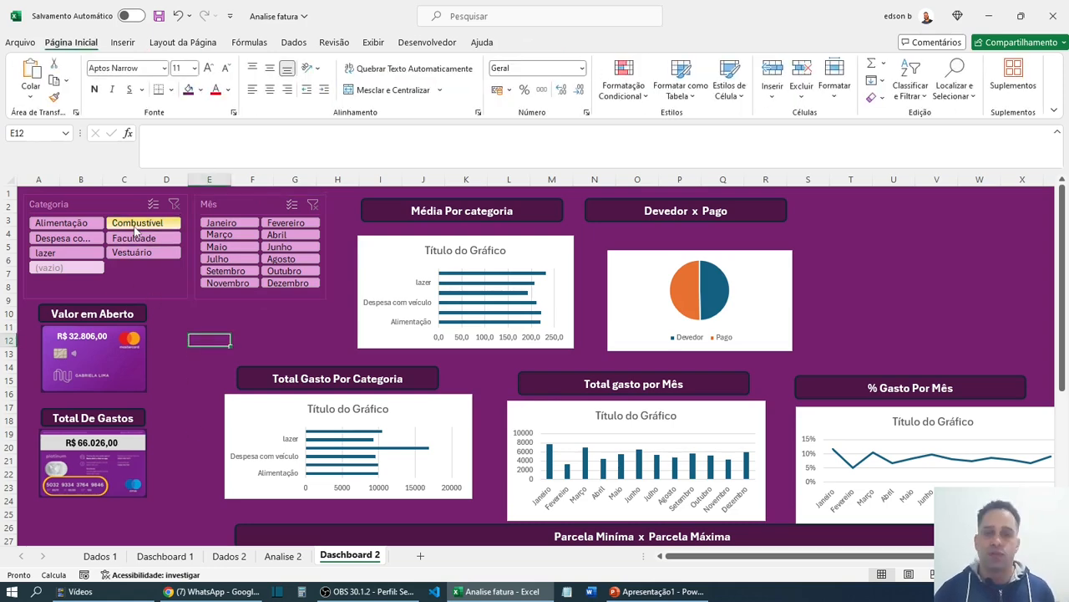
- Try the Categoria slicer in a single column, scroll through its items, and restore the two-column layout
left_click(102, 206)
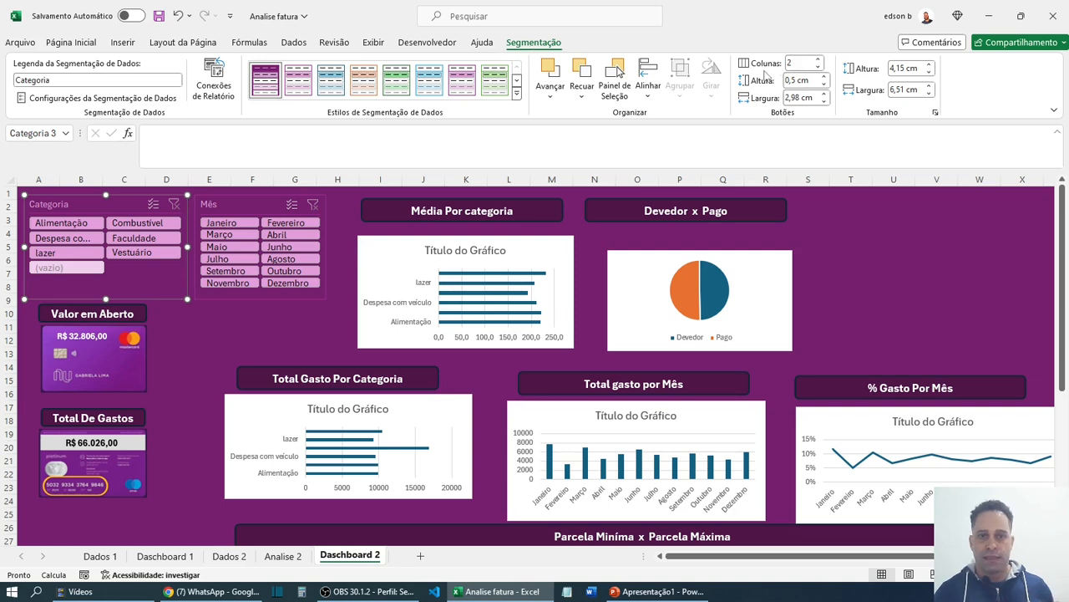
left_click(818, 67)
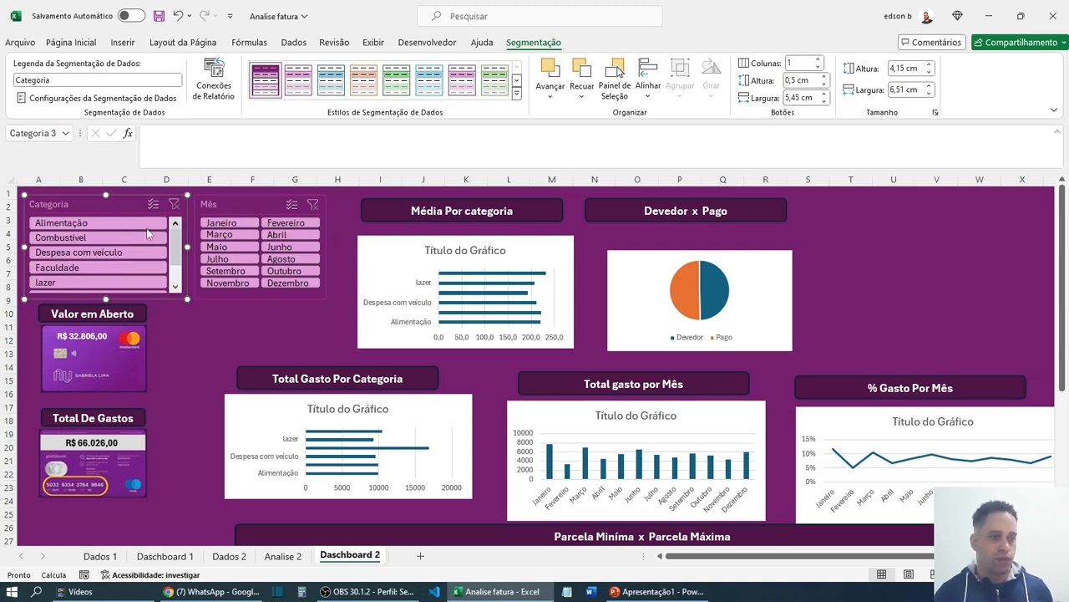
scroll(178, 255, "down", 2)
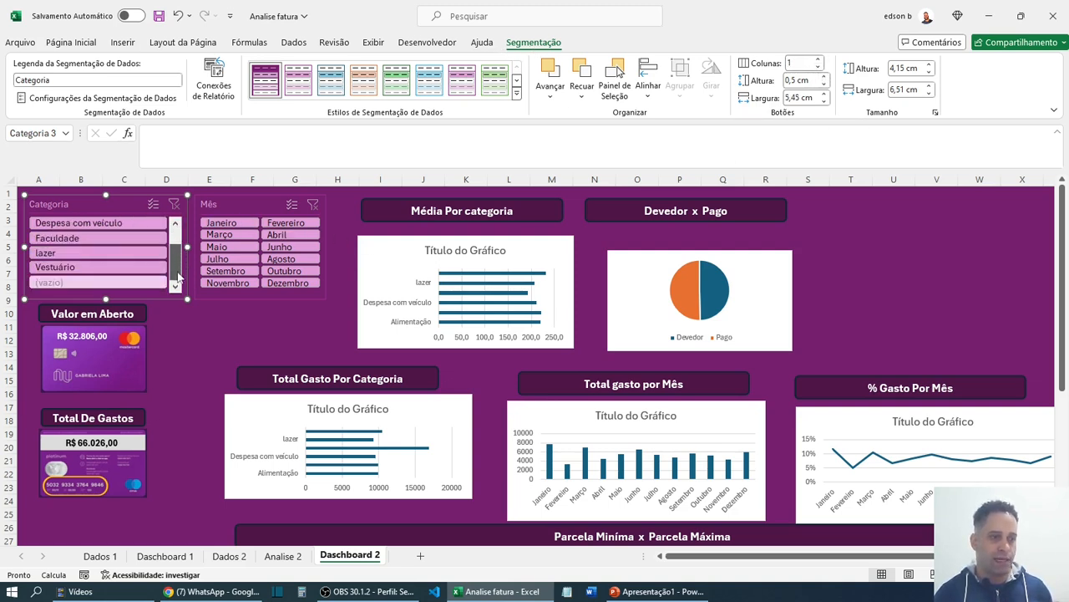
scroll(183, 246, "up", 2)
scroll(183, 243, "down", 2)
scroll(183, 242, "up", 2)
scroll(183, 242, "down", 2)
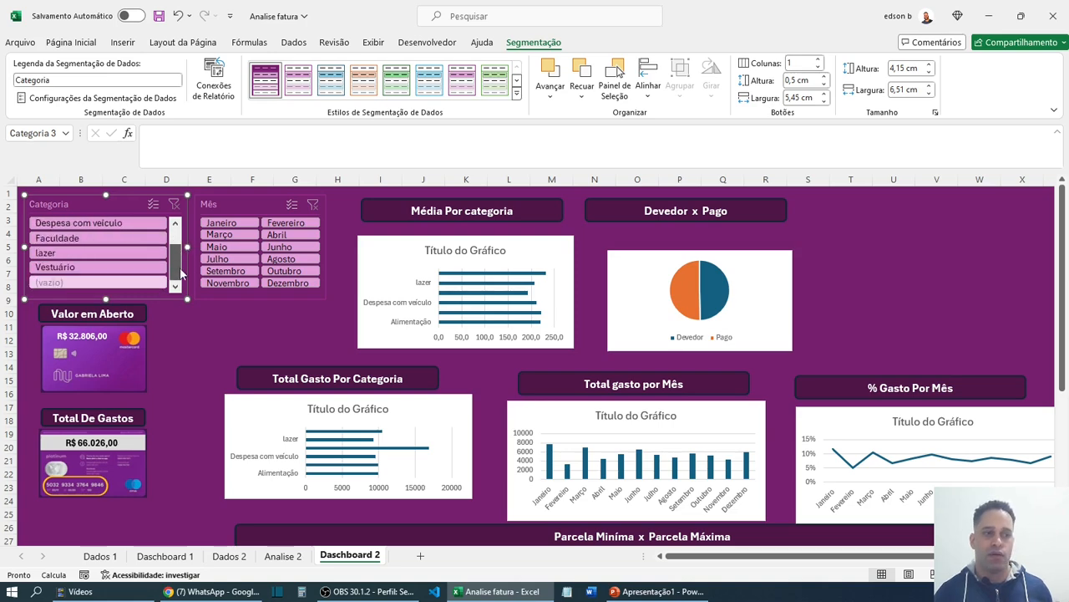
scroll(183, 242, "up", 2)
left_click(818, 63)
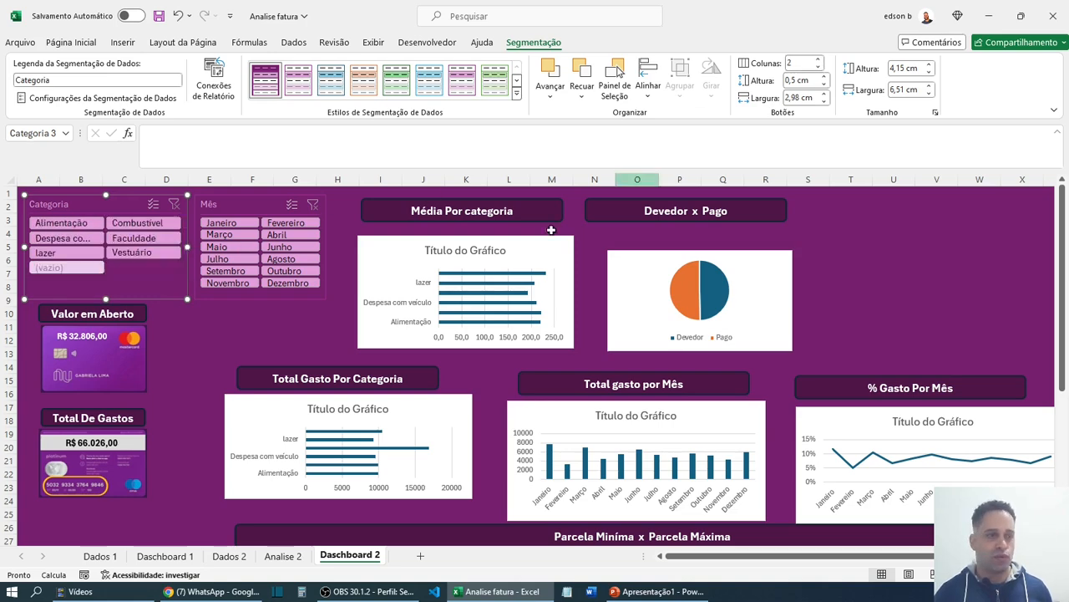
- Review the finished layout on the Dashboard 1 sheet and compare it with the chart arrangement on Dashboard 2
left_click(200, 329)
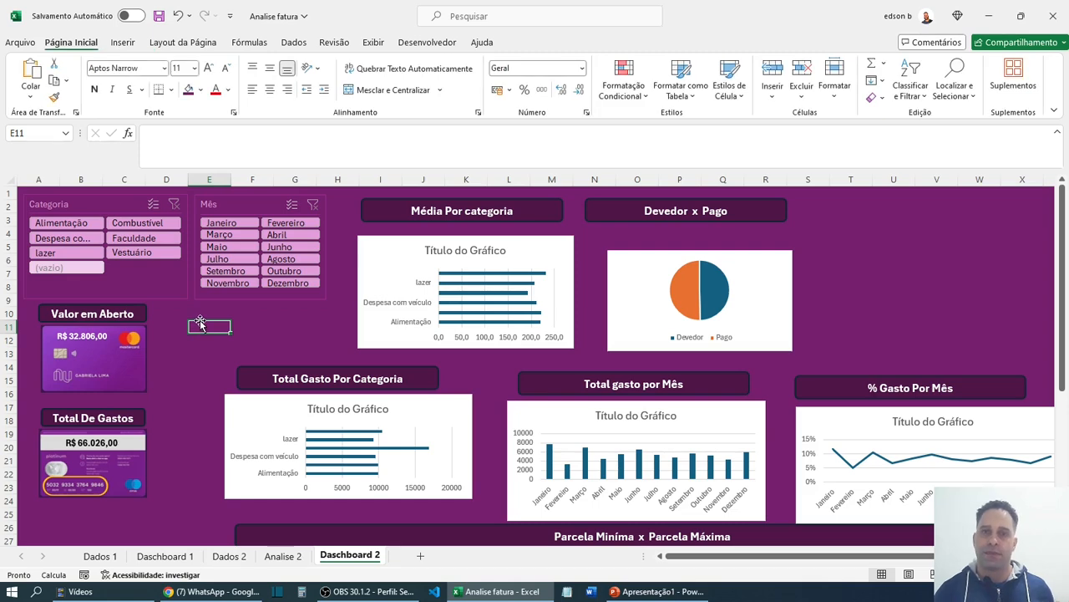
left_click(166, 557)
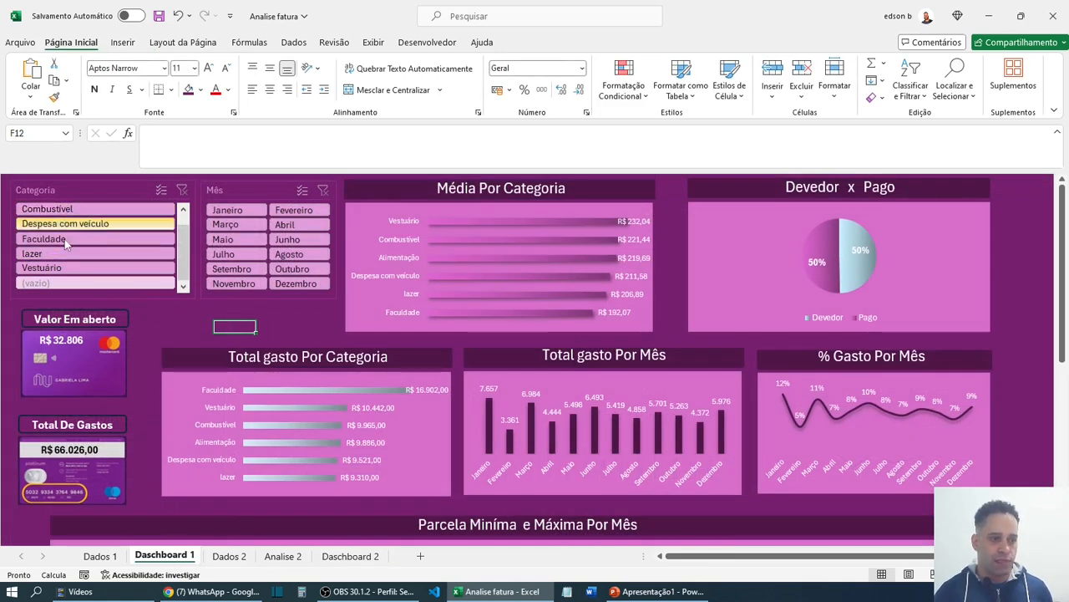
scroll(80, 255, "down", 2)
scroll(80, 264, "up", 2)
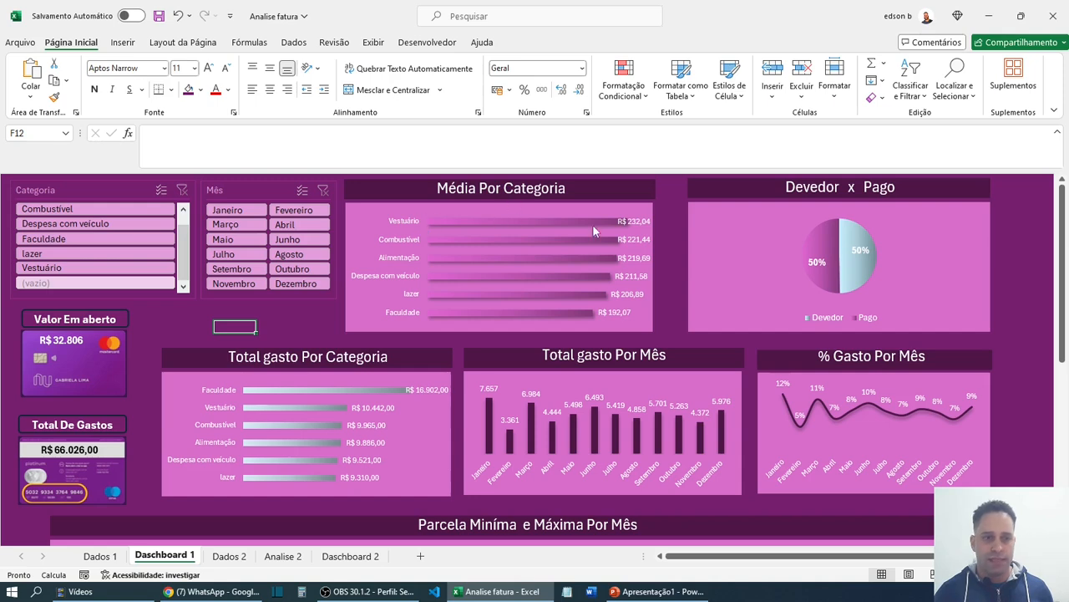
left_click(350, 556)
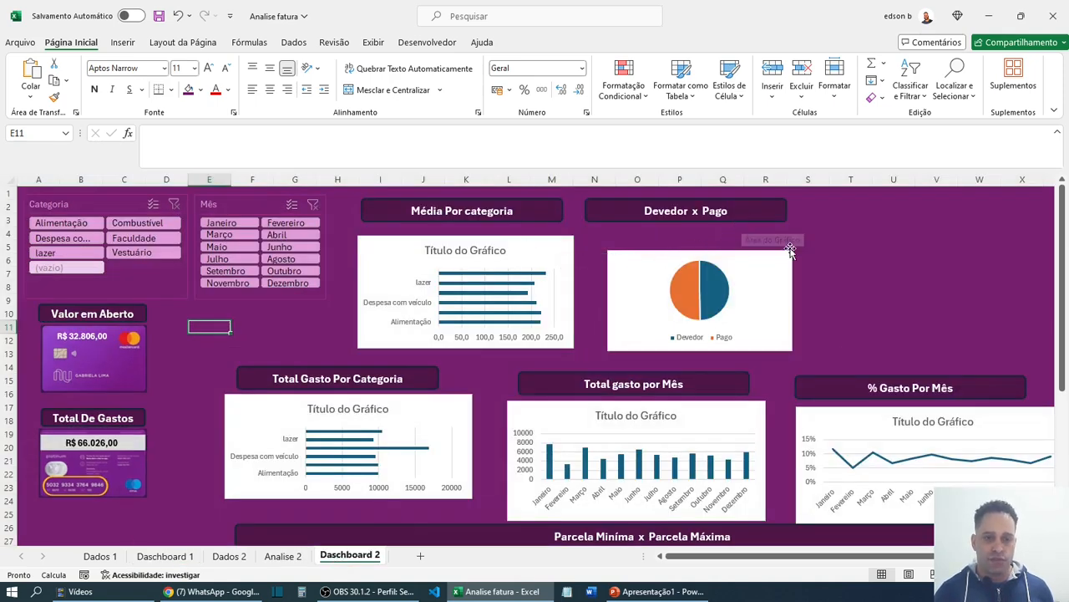
scroll(539, 358, "down", 5)
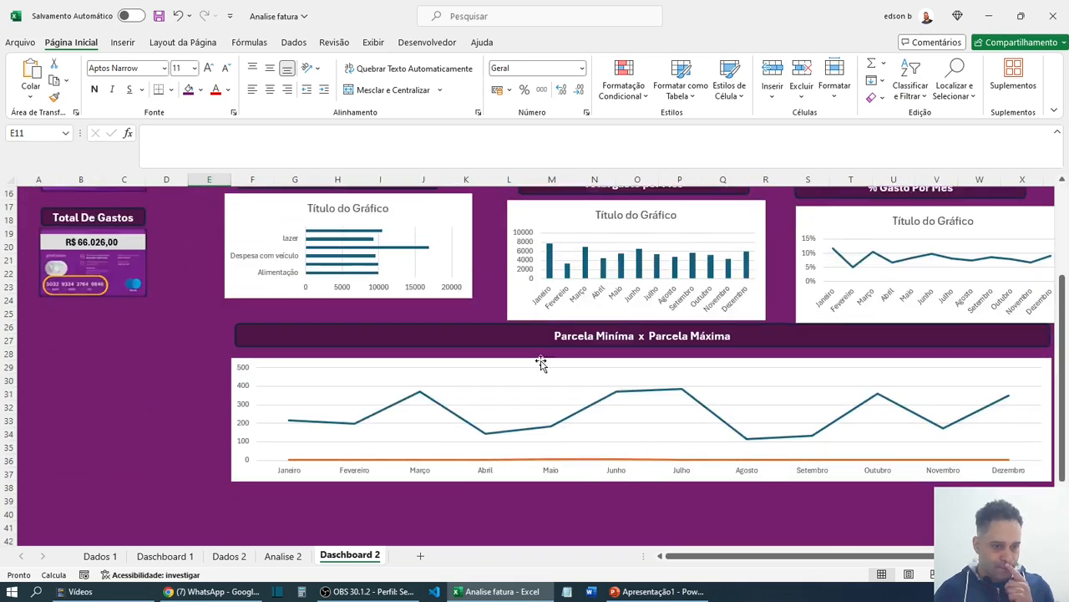
scroll(540, 358, "up", 4)
scroll(540, 362, "up", 1)
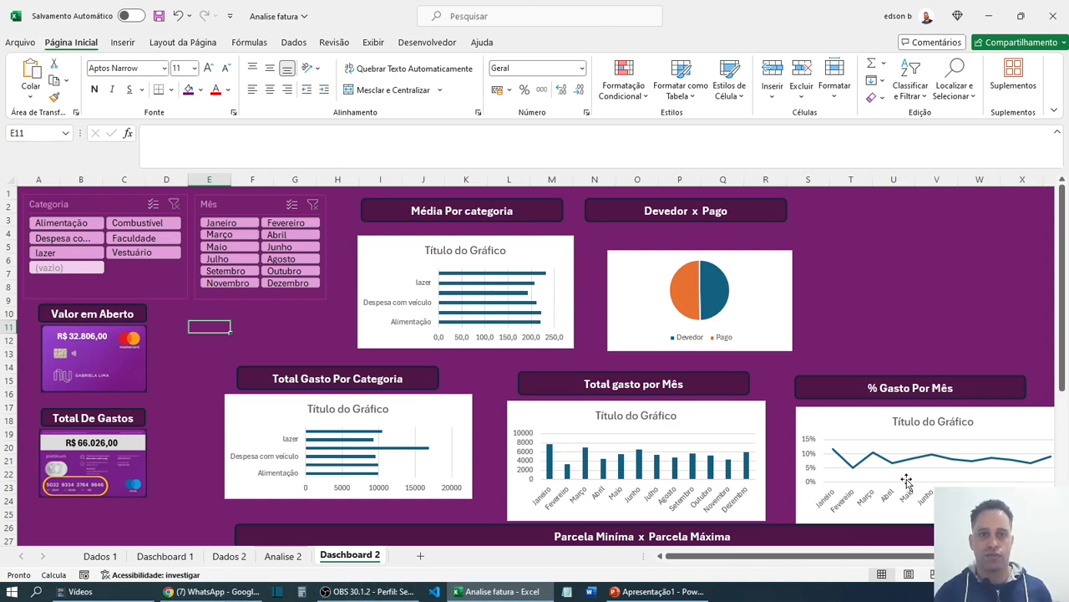
- Hide the formula bar and the row and column headings, and switch the window to full-screen mode
left_click(373, 42)
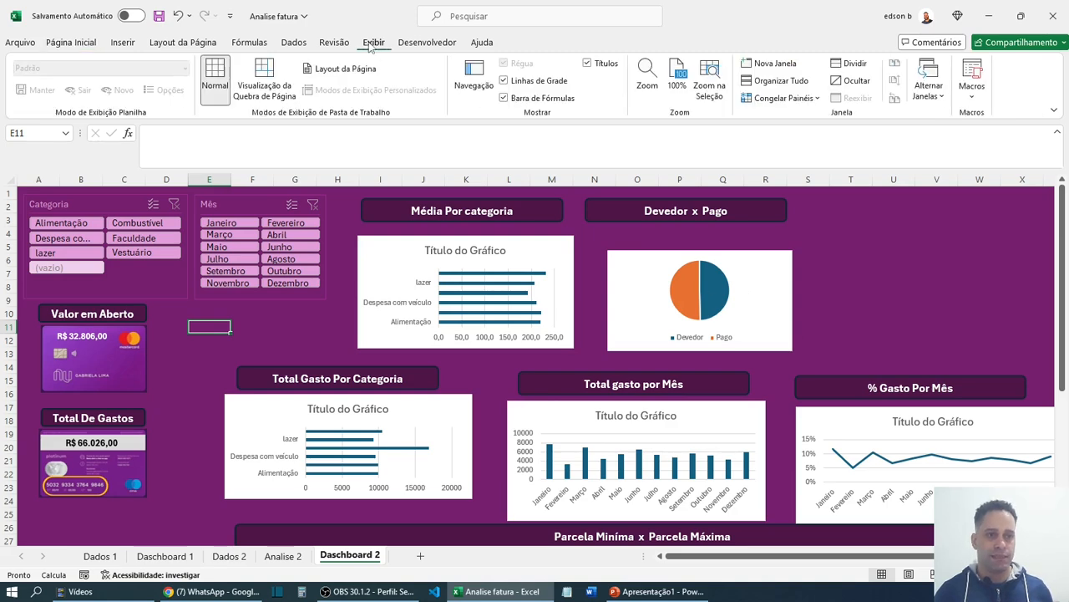
left_click(504, 98)
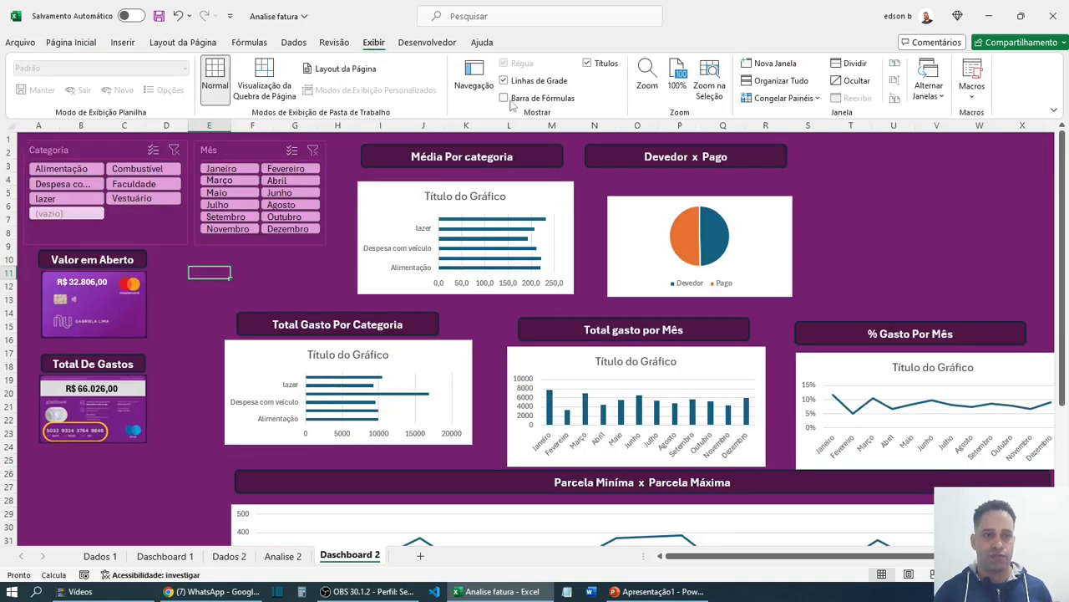
left_click(588, 65)
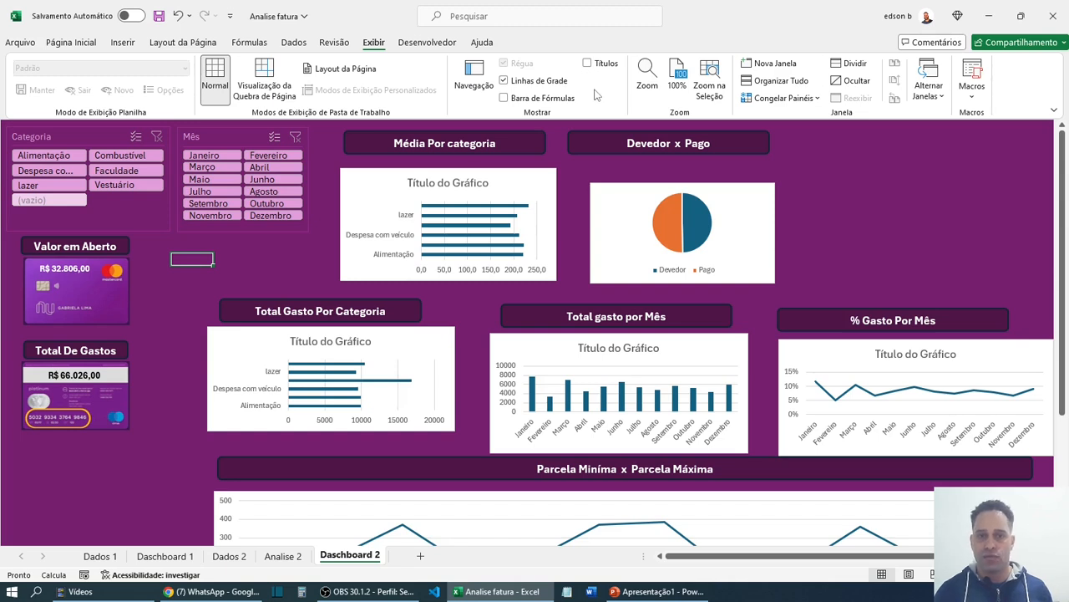
left_click(1053, 113)
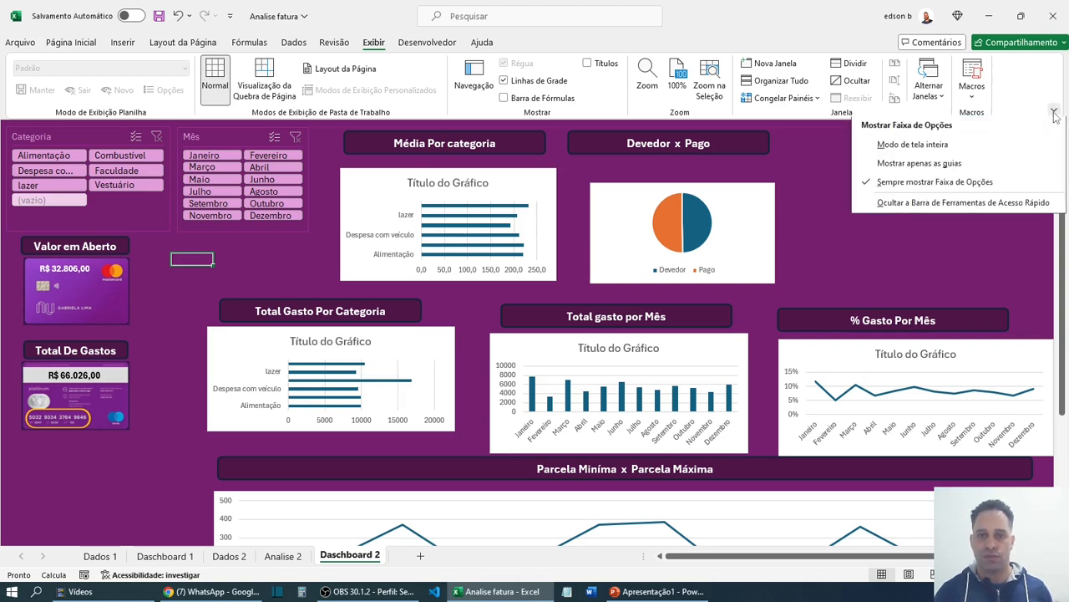
left_click(913, 148)
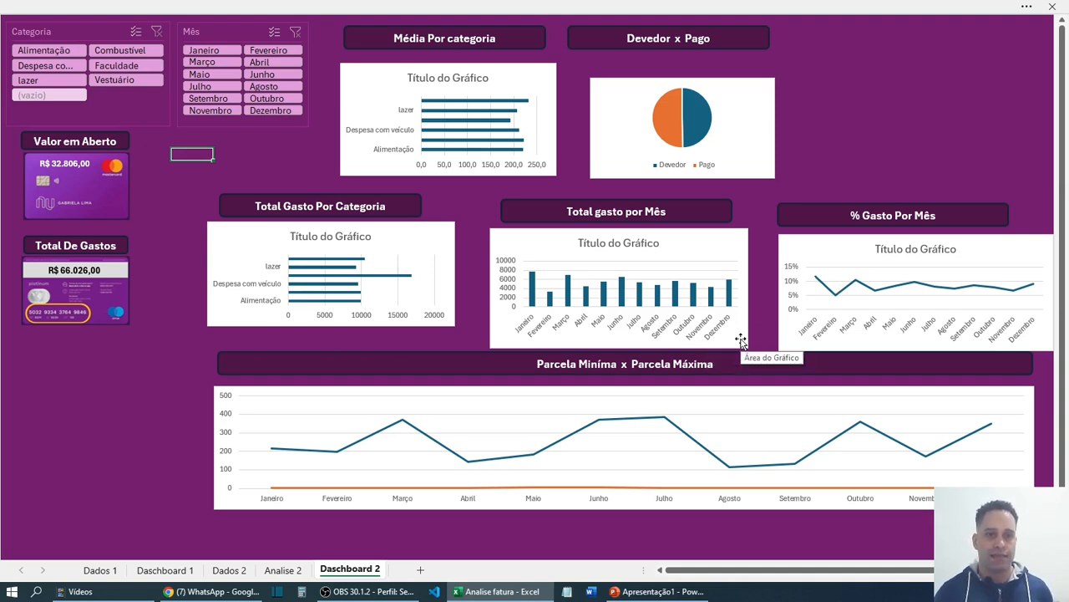
- Shift the Devedor x Pago pie chart and its title banner rightward, widen both equally, and extend the chart up to the banner
left_click(764, 112)
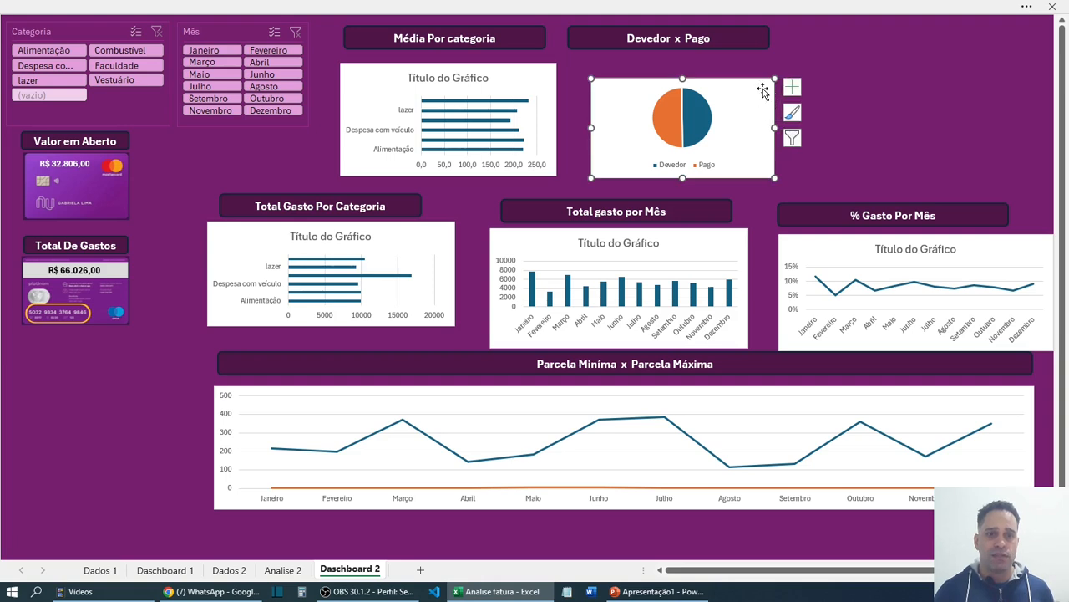
mouse_move(751, 80)
left_mouse_down()
mouse_move(782, 66)
mouse_move(998, 75)
left_mouse_up()
left_click_drag(844, 125, 719, 117)
left_click(747, 46)
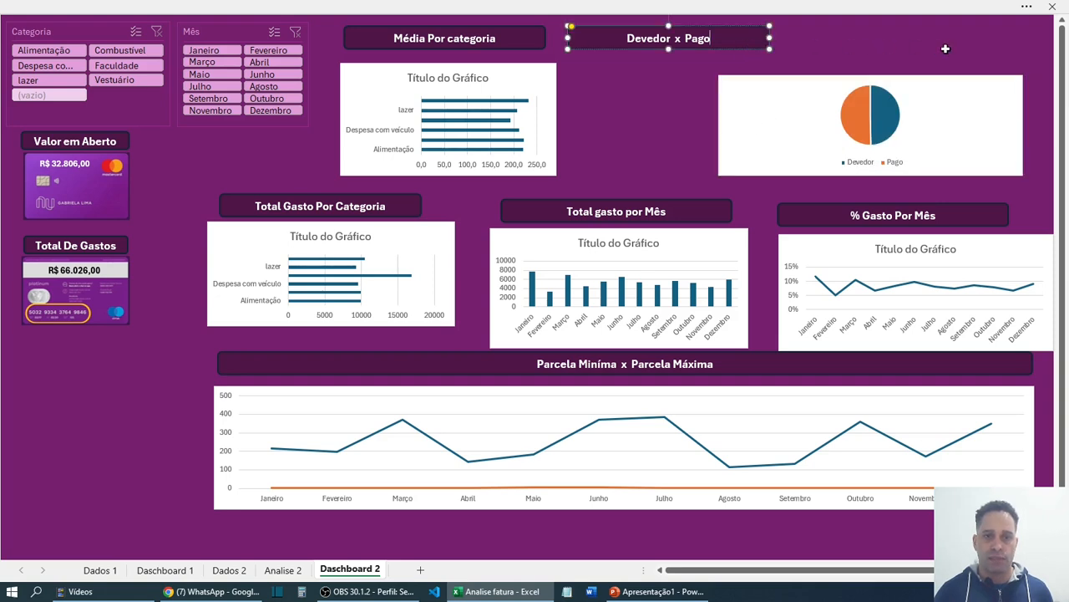
left_click_drag(750, 57, 999, 49)
left_click_drag(821, 37, 715, 41)
left_click(770, 81)
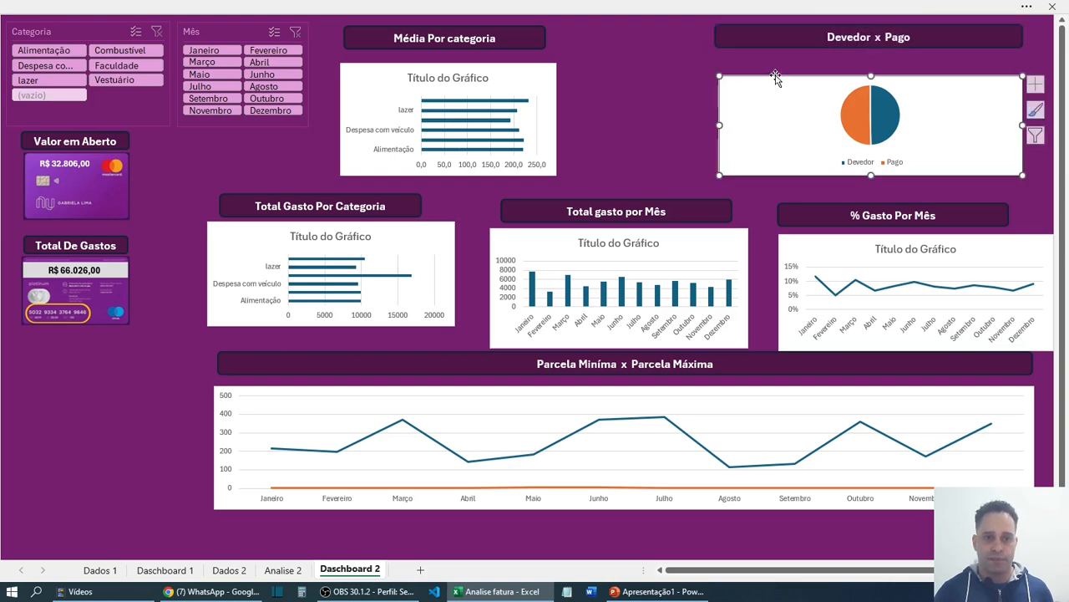
left_click_drag(871, 75, 870, 52)
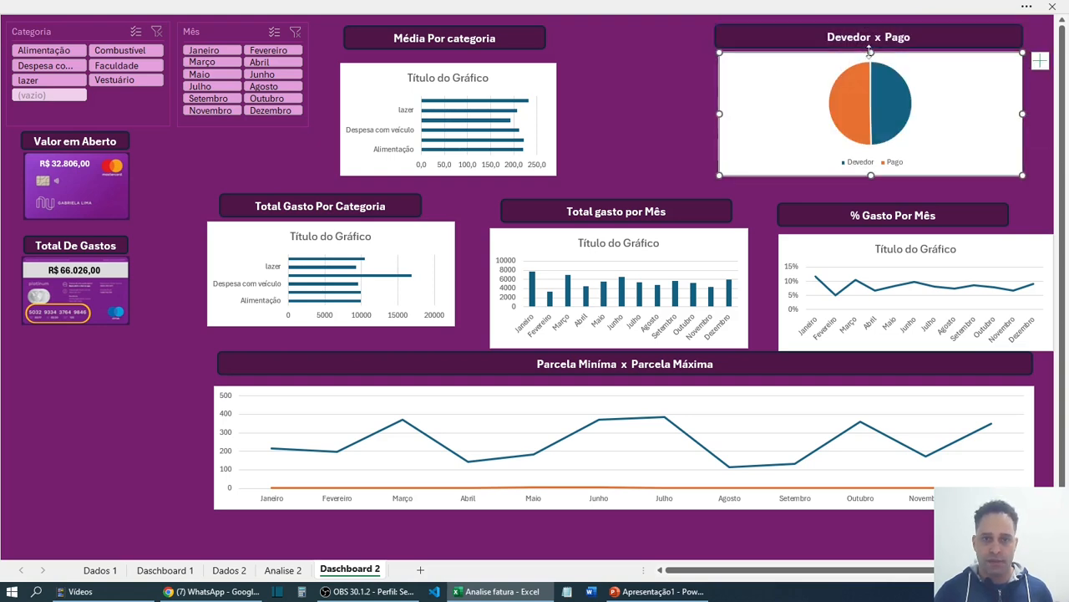
- Widen the Média Por categoria chart and its title banner equally toward the Devedor x Pago chart, and raise the bar chart's upper edge
left_click(529, 67)
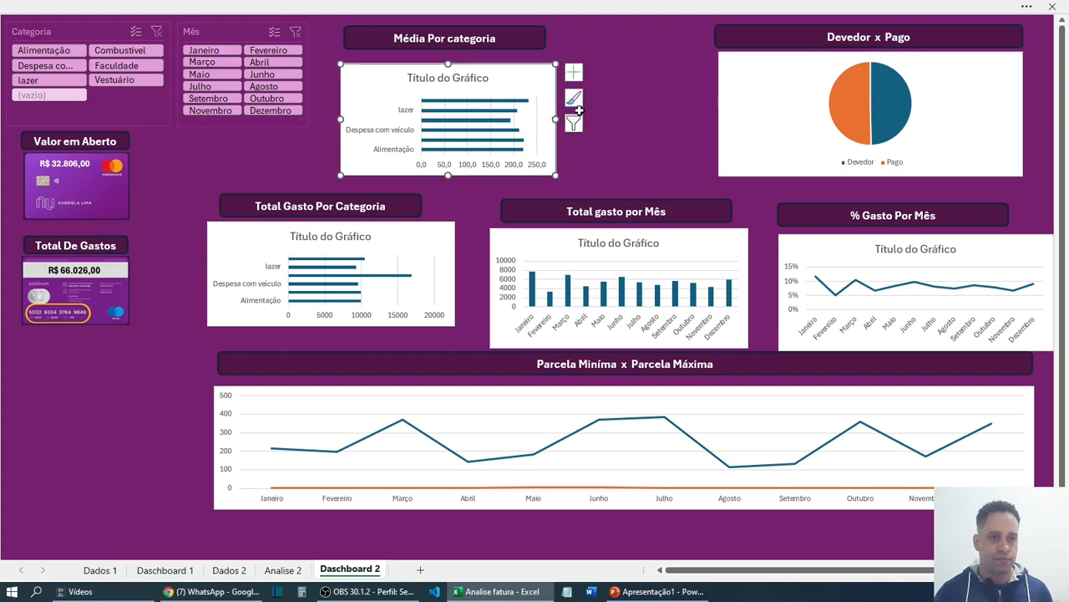
left_click_drag(554, 118, 687, 117)
left_click_drag(513, 63, 687, 38)
left_click(523, 47)
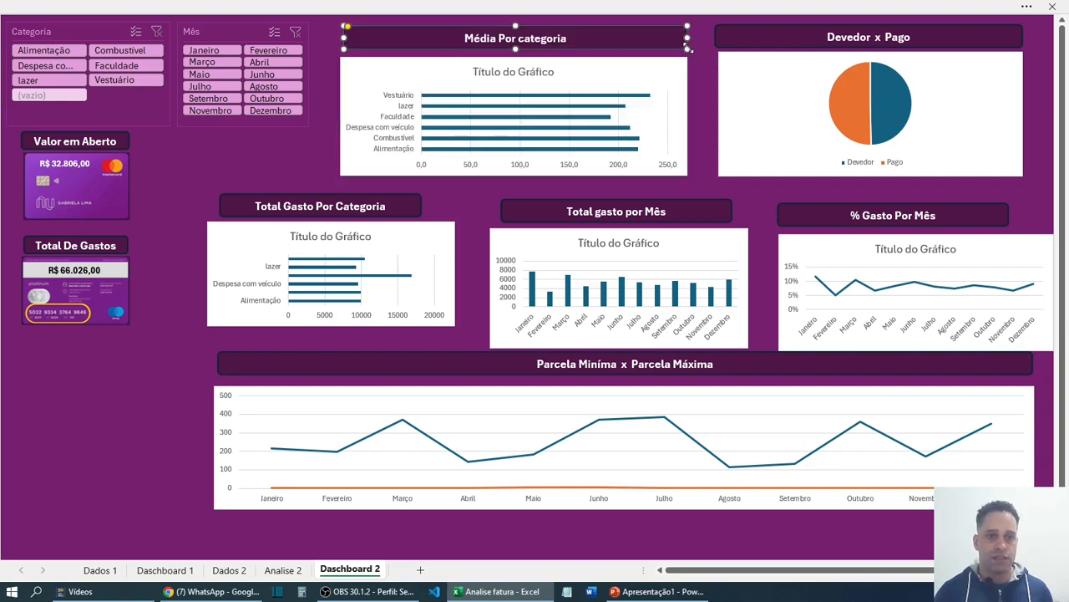
- Extend the Devedor x Pago chart's left edge slightly so it lines up with its title banner
left_click(706, 99)
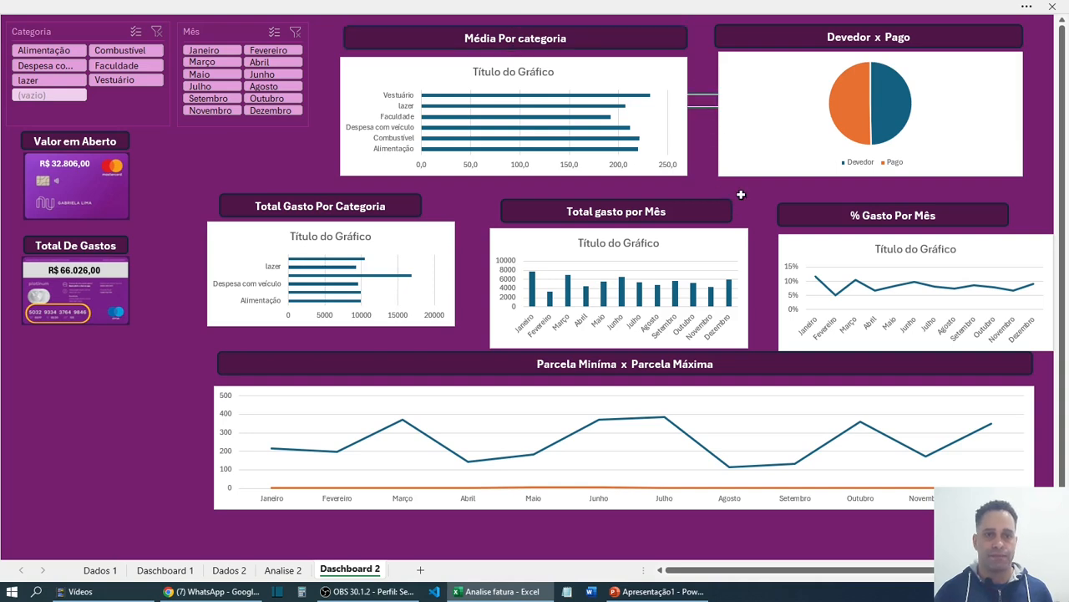
left_click(720, 91)
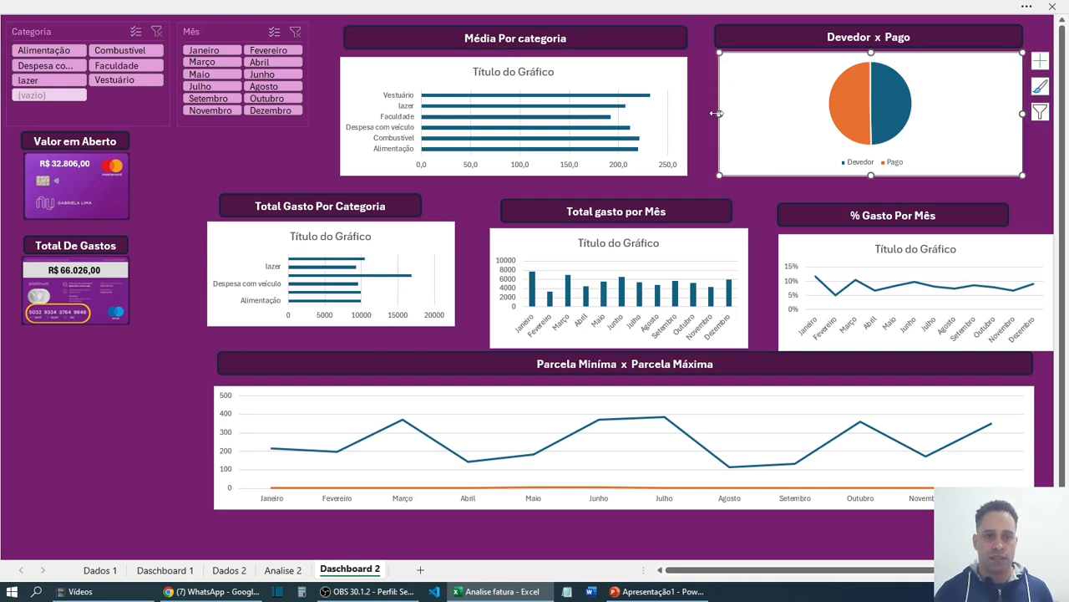
left_click_drag(716, 113, 711, 113)
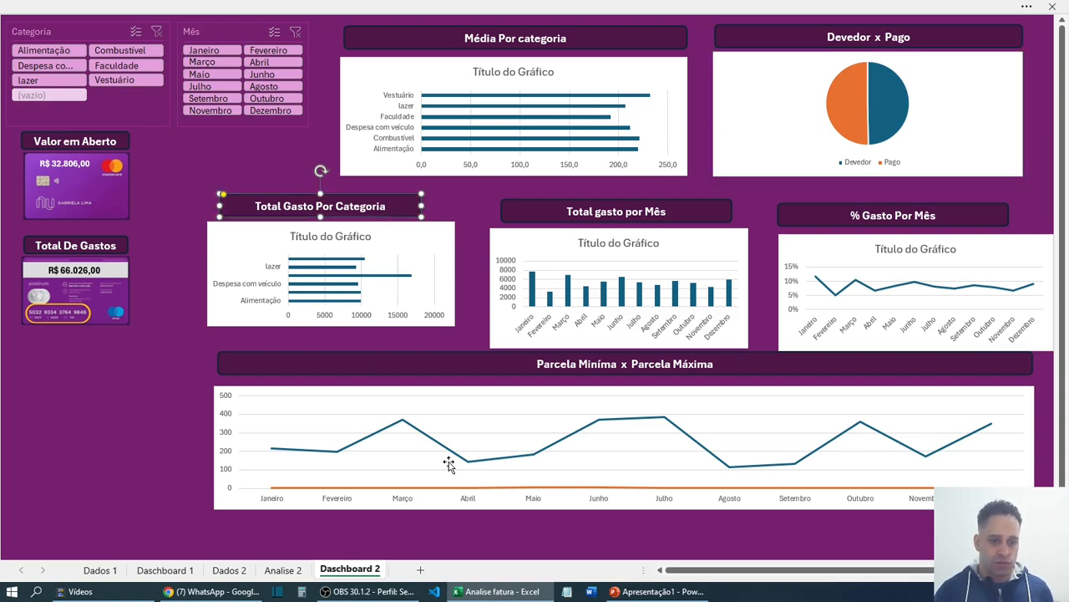
- Move the Parcela Mínima x Parcela Máxima chart and banner down and left, stretch both across the dashboard, and heighten the chart to the banner
left_click(484, 513)
left_click_drag(496, 508, 307, 547)
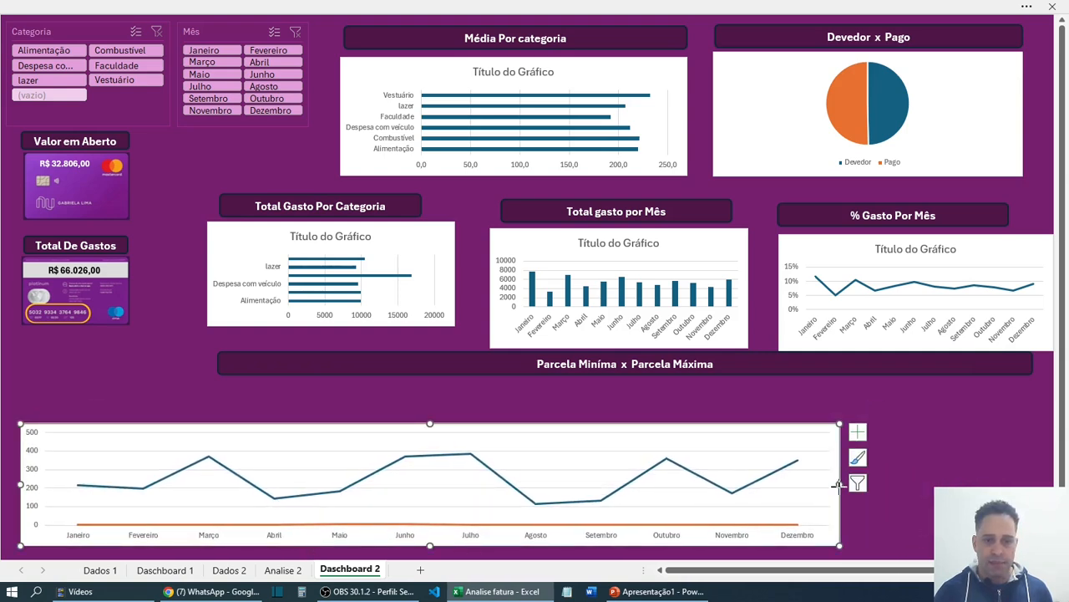
left_click_drag(839, 484, 1039, 457)
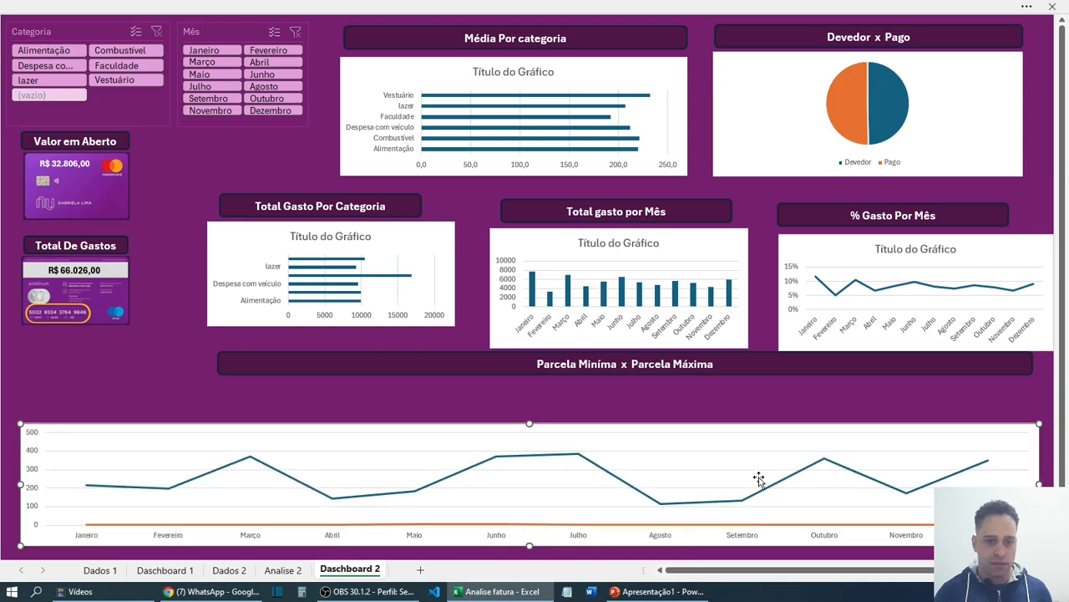
left_click_drag(530, 424, 530, 401)
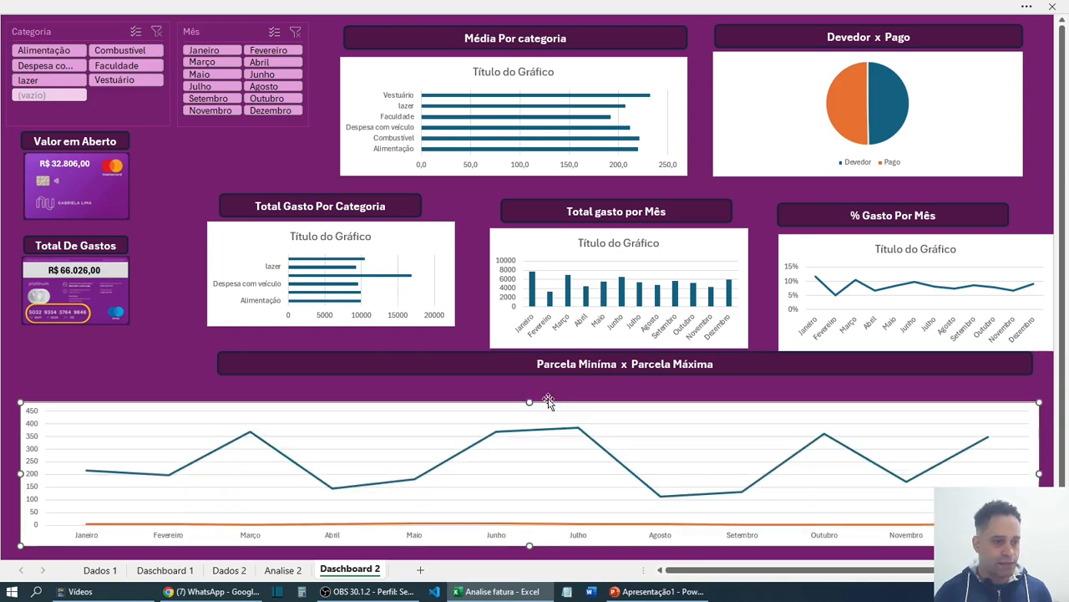
left_click_drag(586, 377, 390, 398)
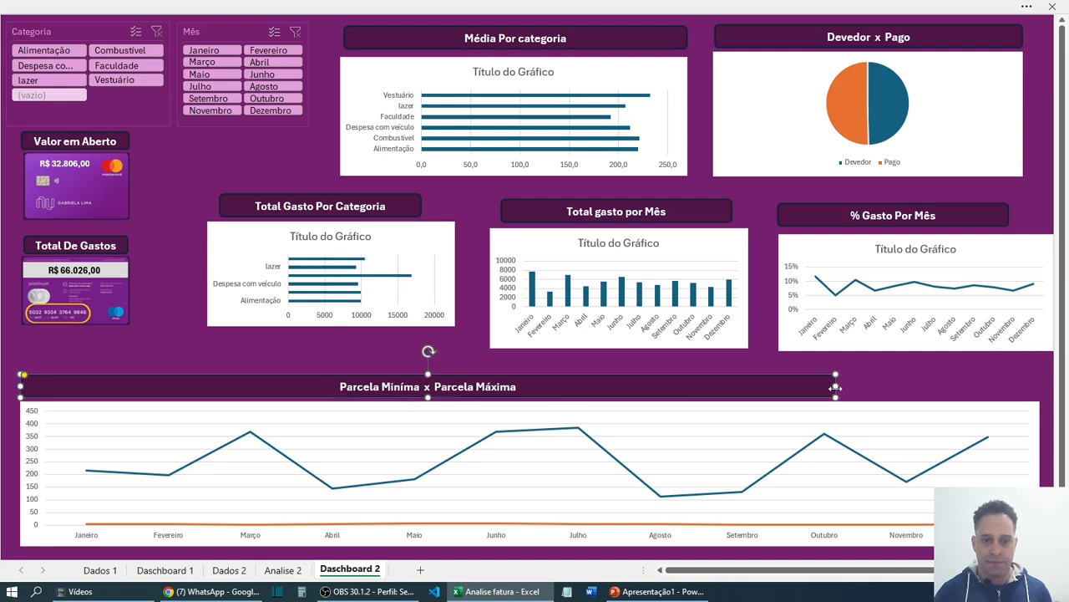
left_click_drag(836, 387, 1037, 387)
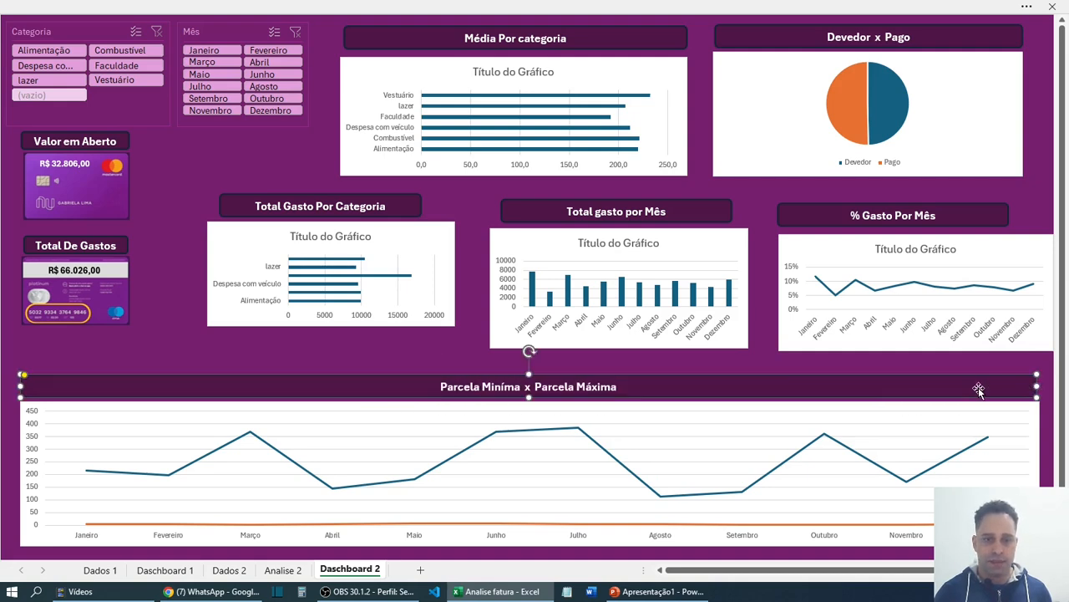
- Enlarge the Total Gasto Por Categoria chart downward and toward the card images, and fit its title banner to the chart's width
left_click(428, 323)
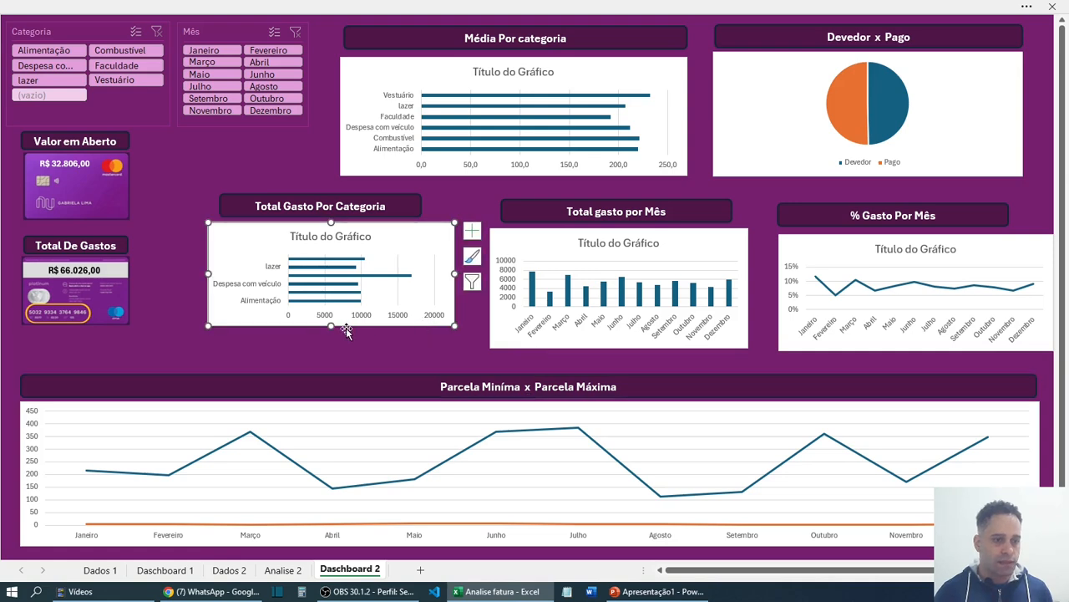
left_click_drag(332, 328, 326, 366)
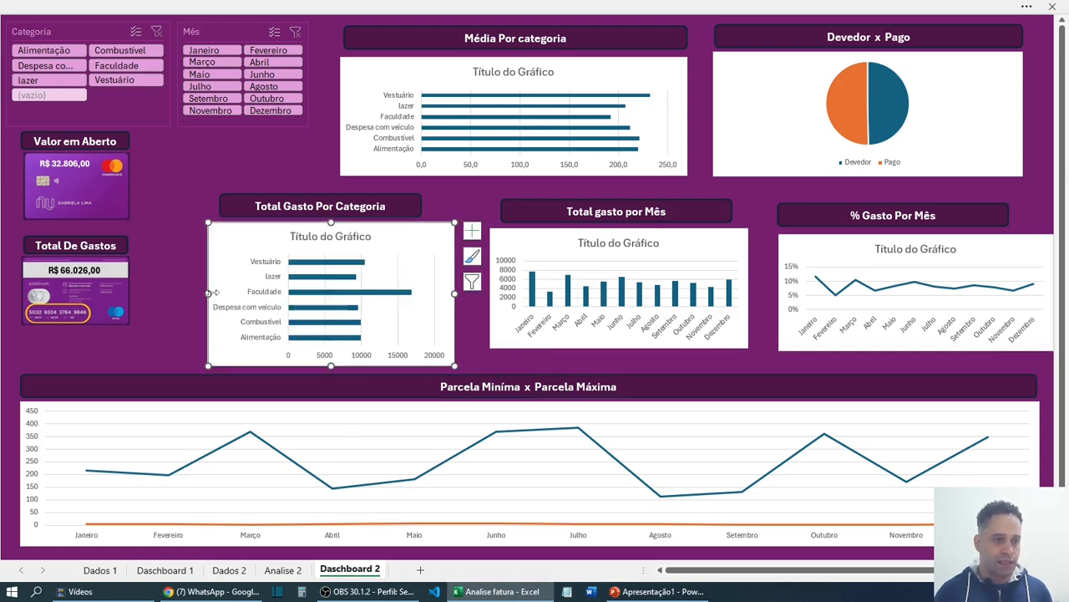
left_click_drag(208, 294, 150, 293)
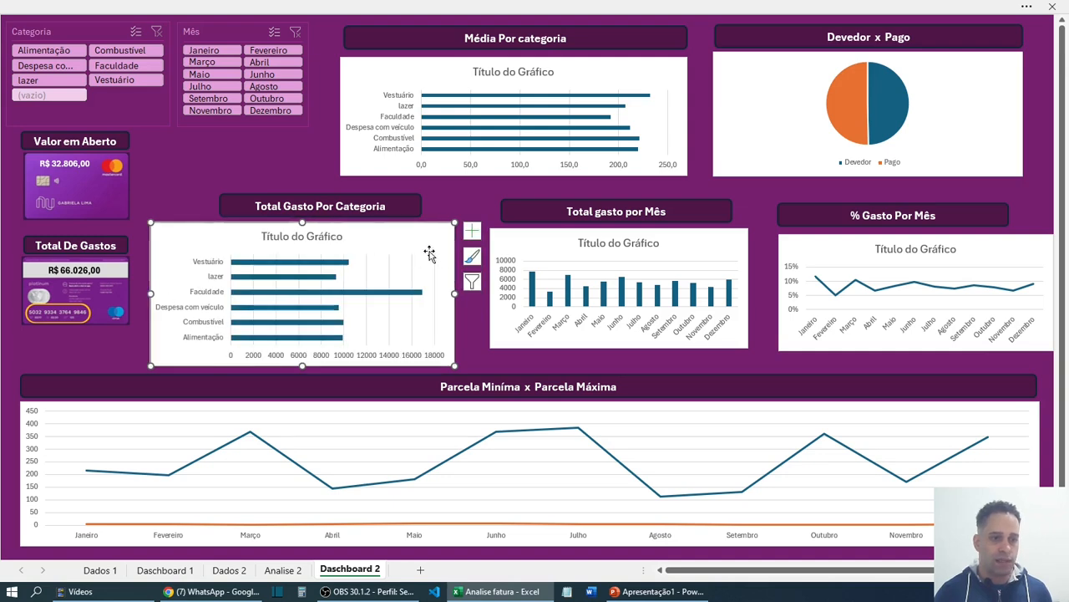
left_click(365, 216)
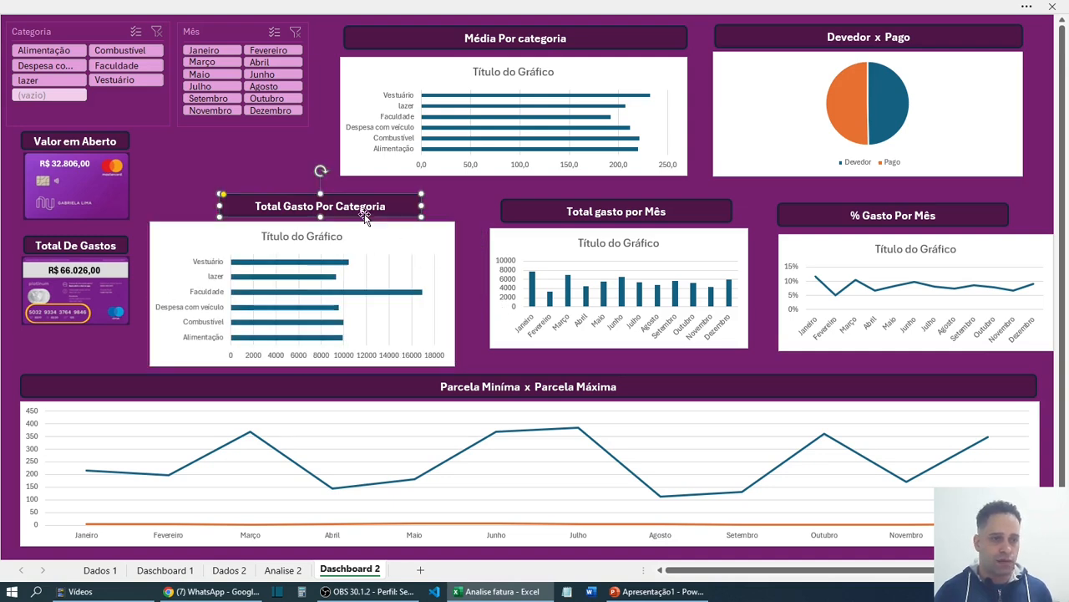
left_click_drag(355, 195, 453, 208)
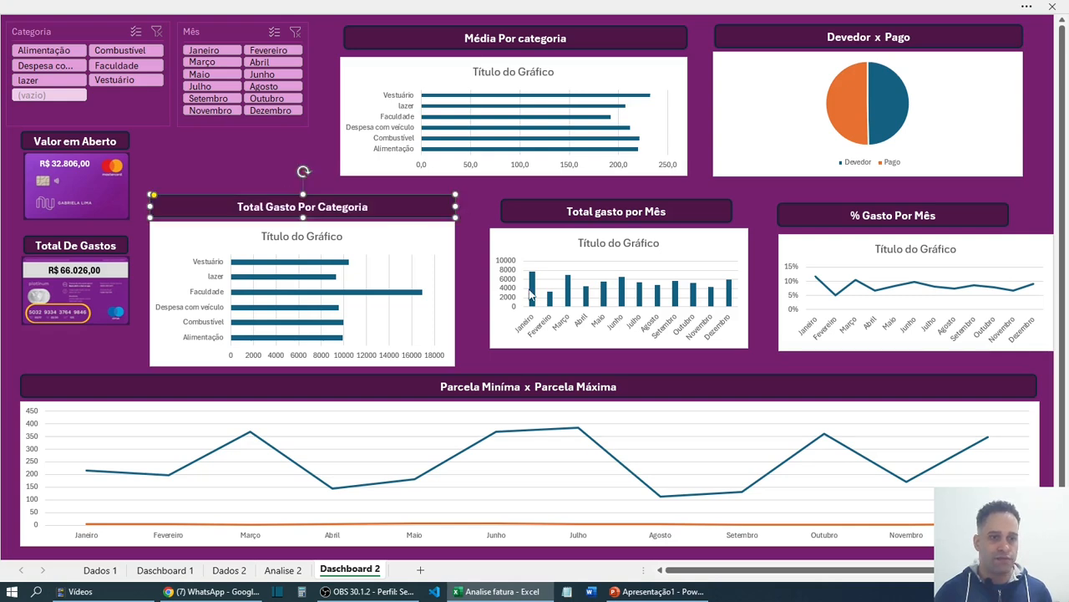
- Enlarge the Total gasto por Mês chart and fit its title banner above it, level with the Total Gasto Por Categoria banner
left_click(565, 344)
left_click_drag(619, 347, 619, 364)
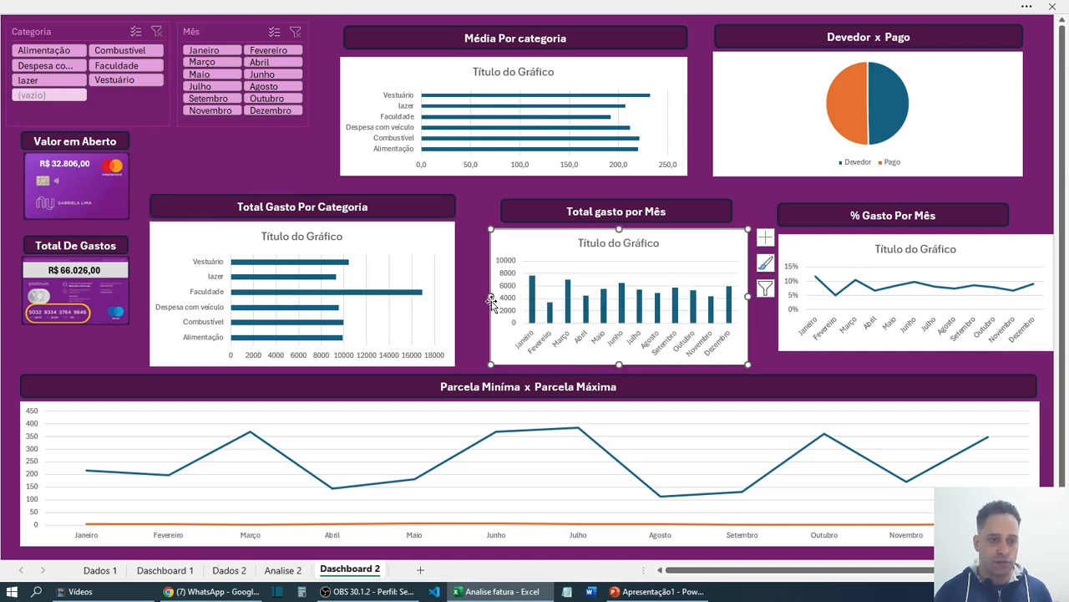
left_click_drag(490, 296, 466, 296)
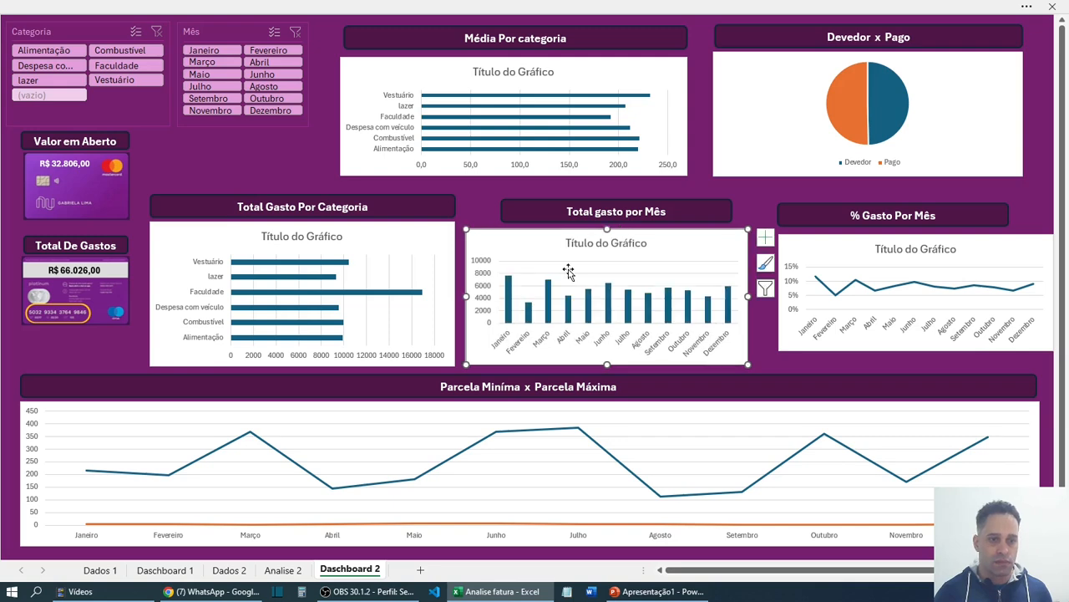
left_click_drag(629, 224, 590, 216)
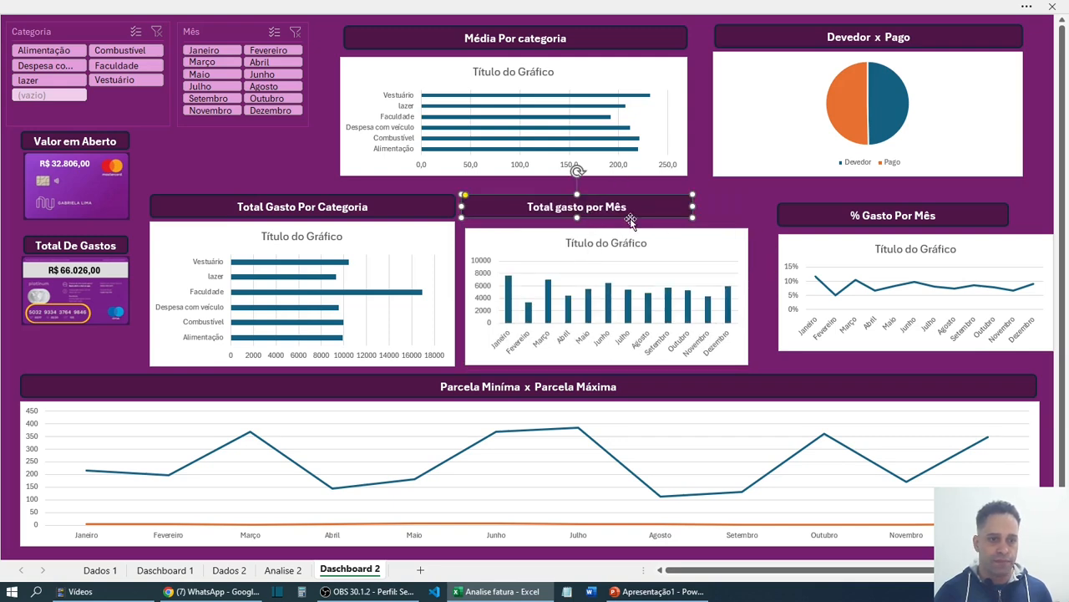
left_click_drag(693, 207, 749, 207)
left_click_drag(610, 228, 607, 213)
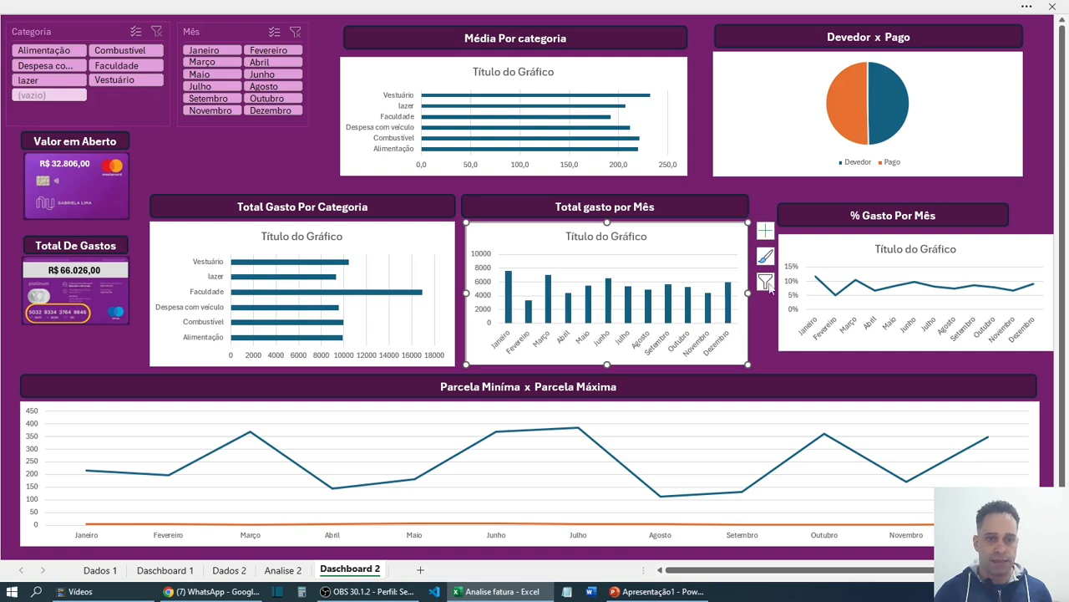
- Move the % Gasto Por Mês title banner level with the neighbouring banners and widen it toward the dashboard's right edge
left_click(819, 224)
left_click_drag(818, 224, 802, 215)
left_click_drag(993, 206, 1044, 207)
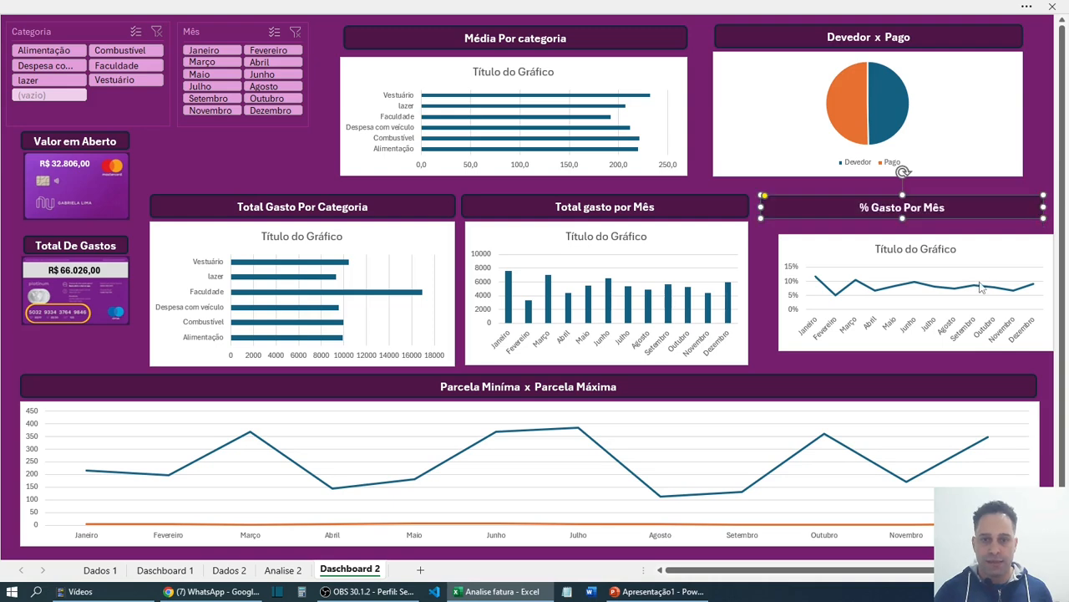
- Move and enlarge the % Gasto Por Mês chart beneath its title banner, and fit the banner to the chart's width
left_click(908, 339)
mouse_move(908, 353)
left_mouse_down()
mouse_move(891, 355)
mouse_move(882, 338)
mouse_move(896, 364)
left_mouse_up()
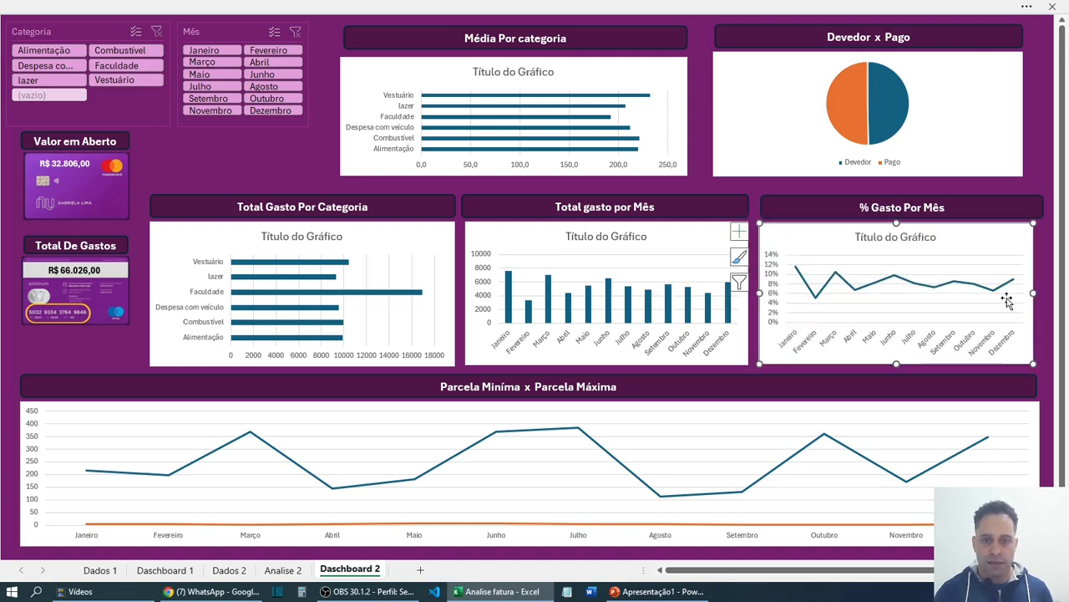
left_click_drag(1034, 293, 1040, 294)
left_click(1041, 216)
left_click_drag(1044, 206, 1038, 208)
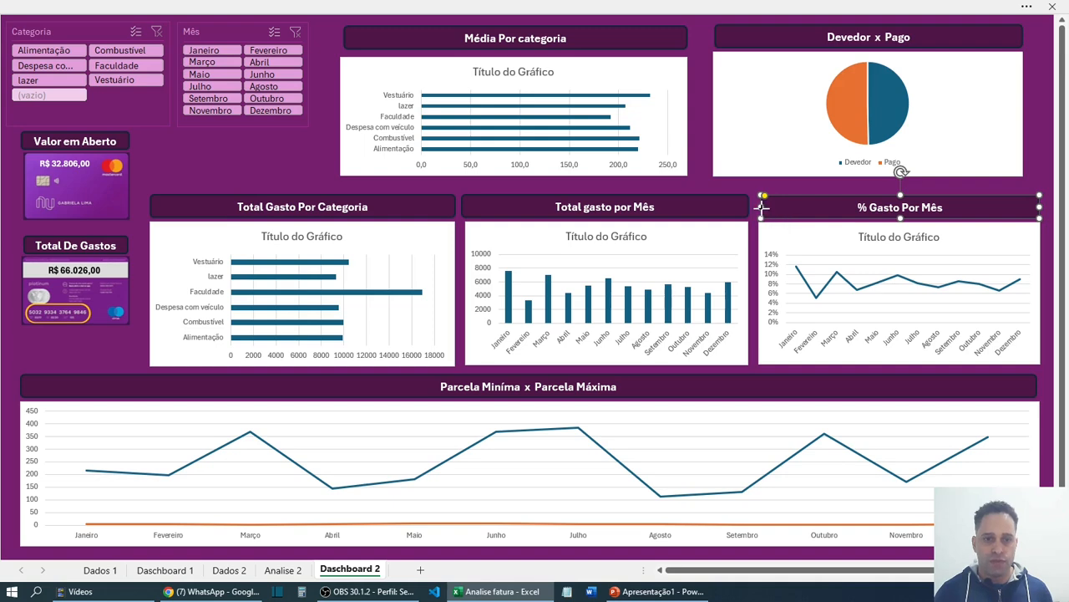
left_click_drag(762, 207, 757, 206)
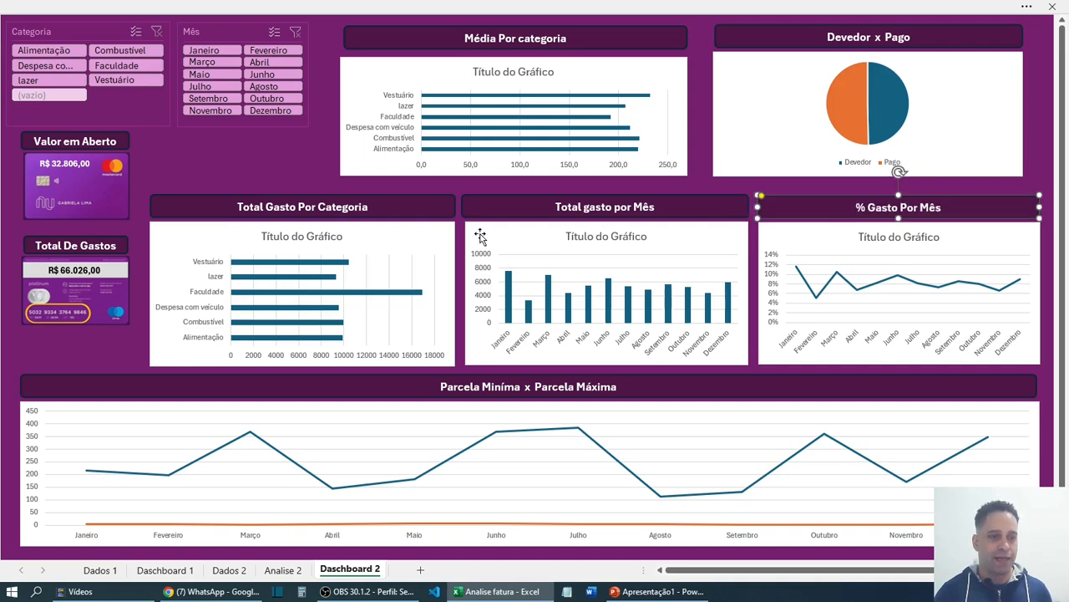
- Trim the Total gasto por Mês title banner so its left edge lines up with the chart below it
left_click(465, 213)
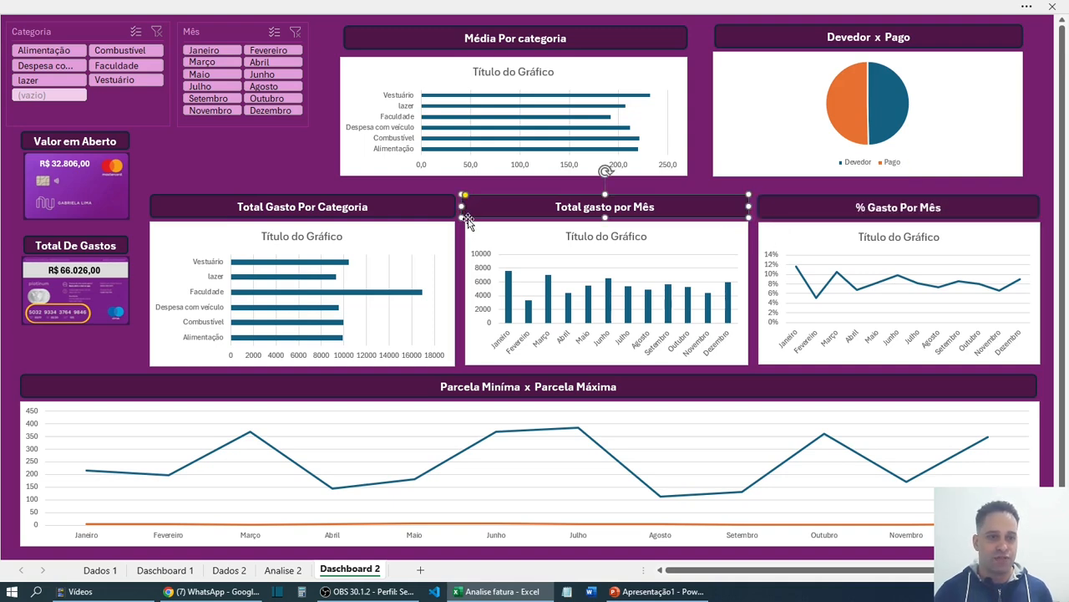
left_click_drag(464, 206, 466, 205)
left_click(293, 179)
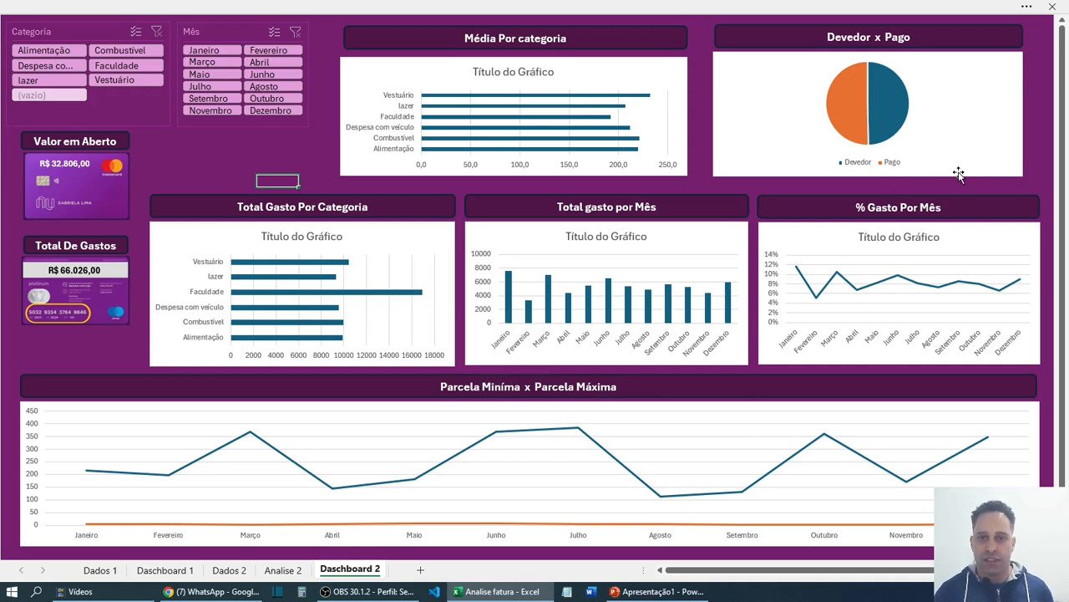
- Move the Devedor x Pago chart down and right, widen it leftward, and extend the Média Por categoria chart slightly downward
left_click_drag(958, 173, 973, 185)
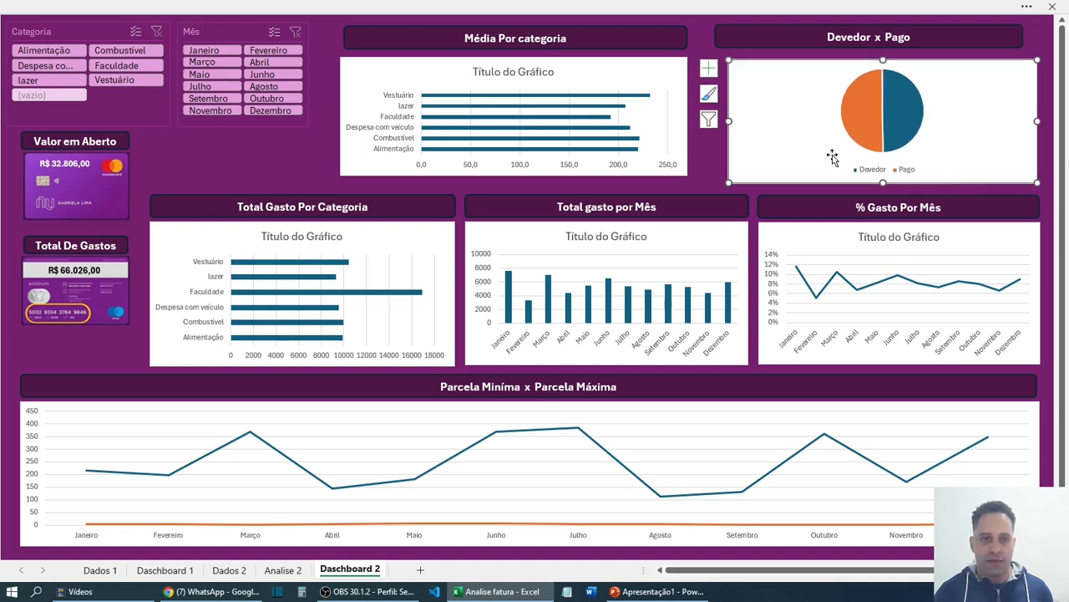
left_click_drag(729, 121, 716, 121)
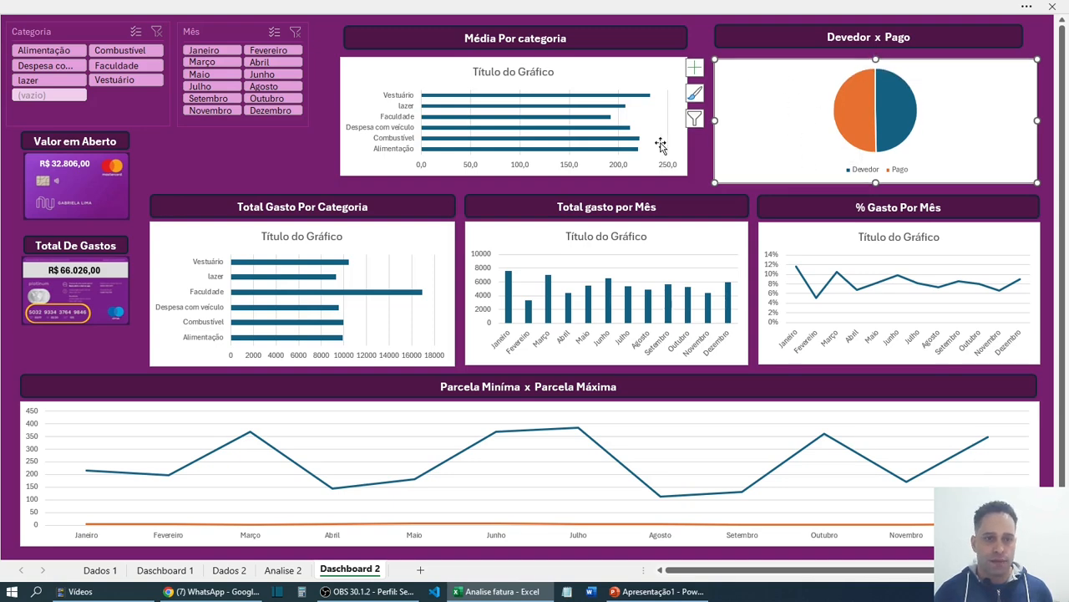
left_click(556, 168)
left_click_drag(512, 174, 510, 182)
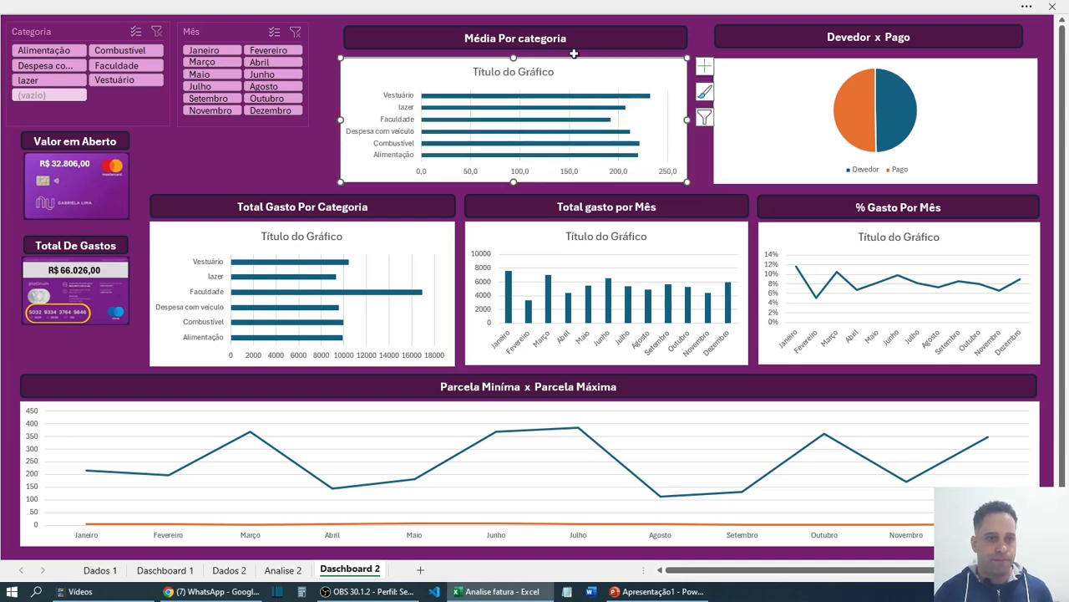
- Lower the Média Por categoria and Devedor x Pago banners onto their charts, and widen the Devedor x Pago banner to its chart's width
left_click_drag(590, 46, 587, 49)
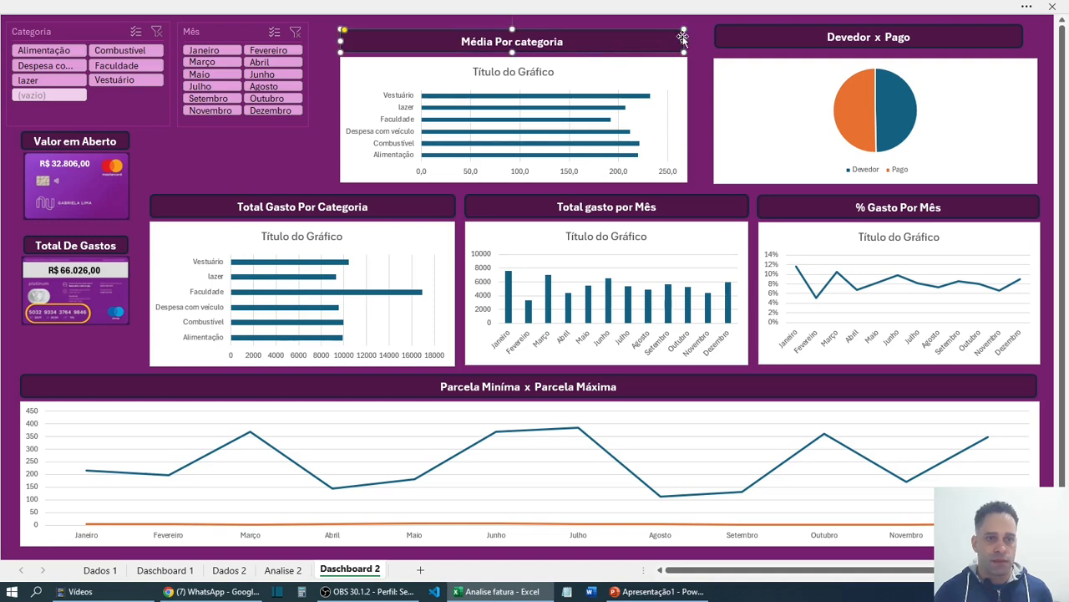
left_click_drag(753, 50, 760, 58)
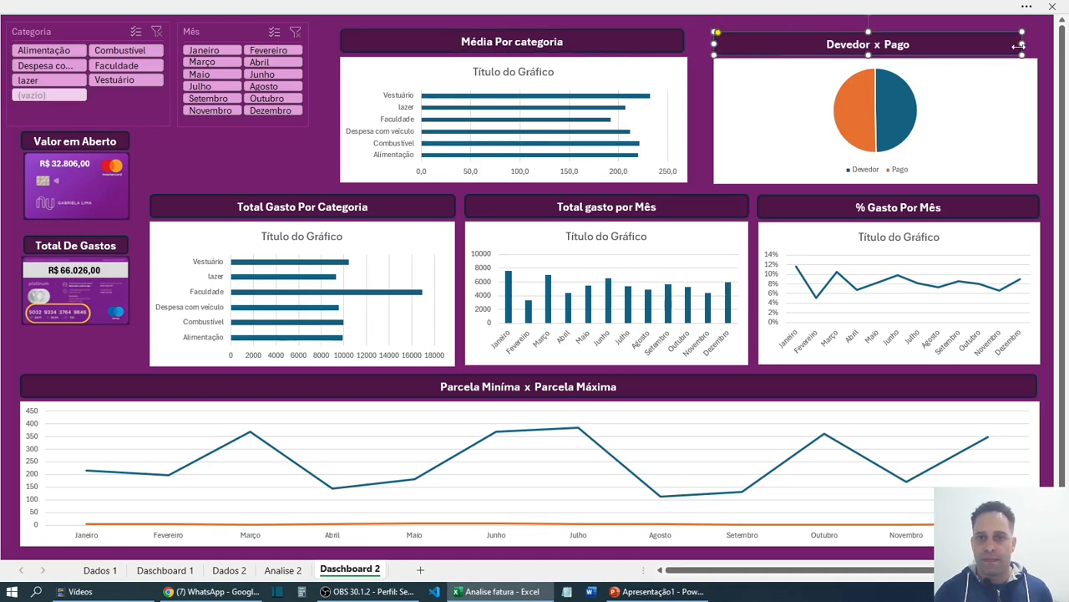
left_click_drag(1023, 43, 1036, 46)
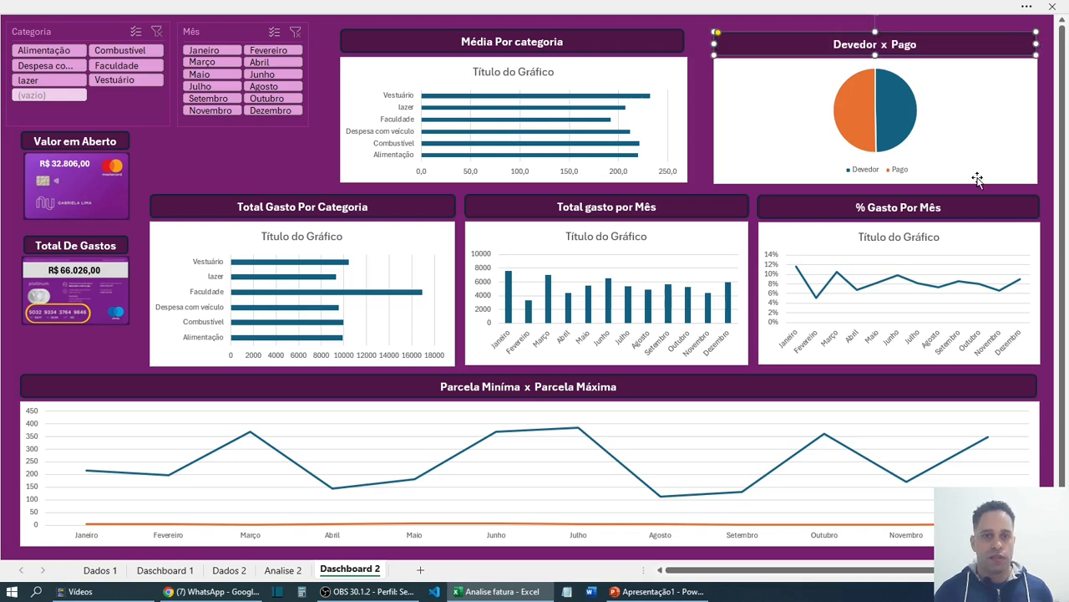
left_click(1044, 190)
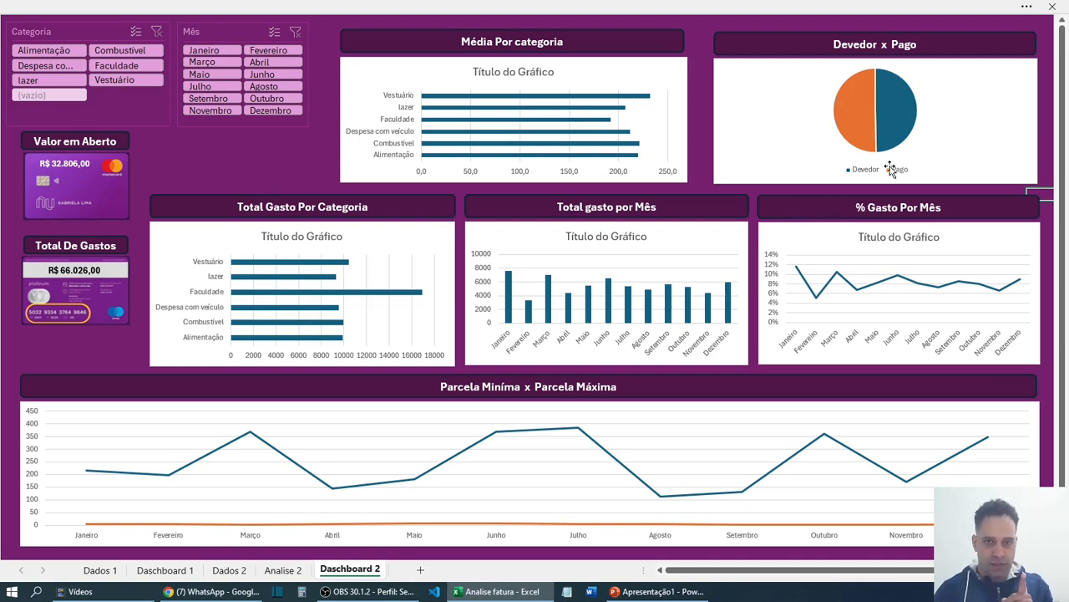
- Leave full-screen mode so the ribbon always shows, and display the formula bar and the row and column headings again
left_click(1029, 14)
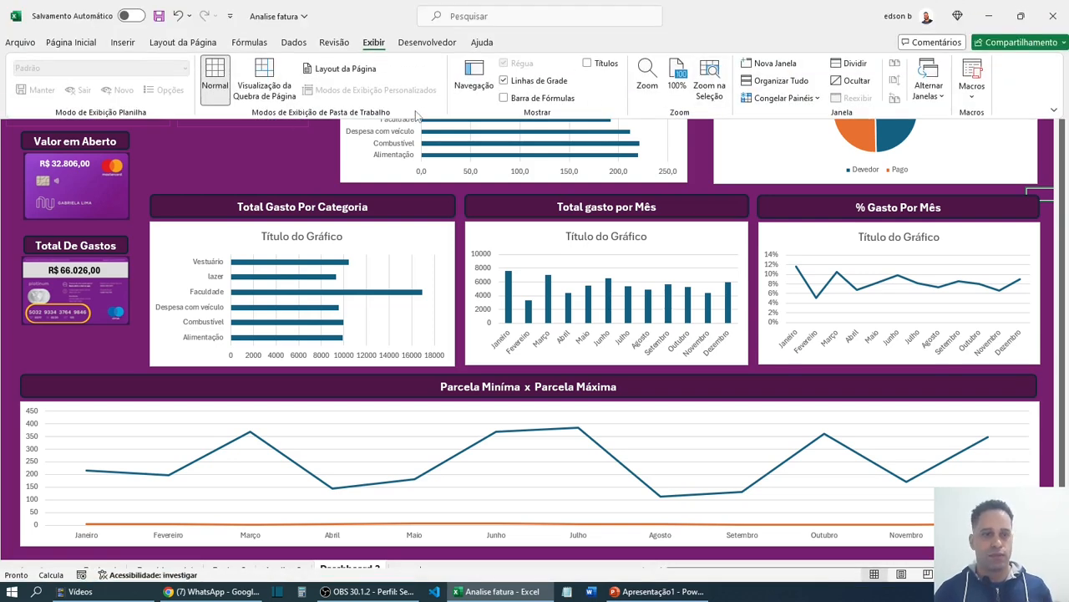
left_click(1055, 112)
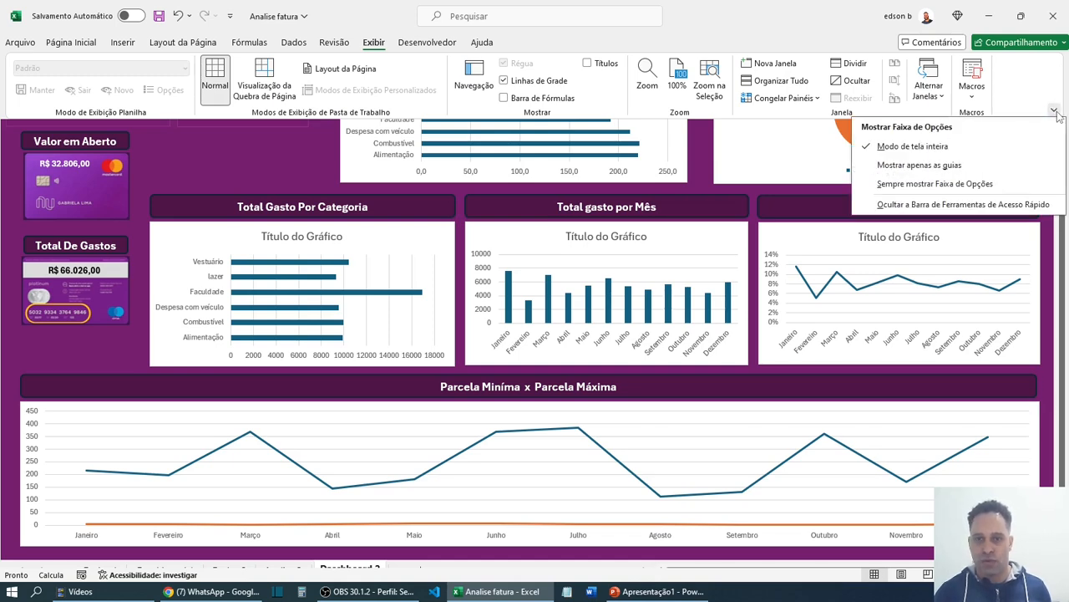
left_click(936, 185)
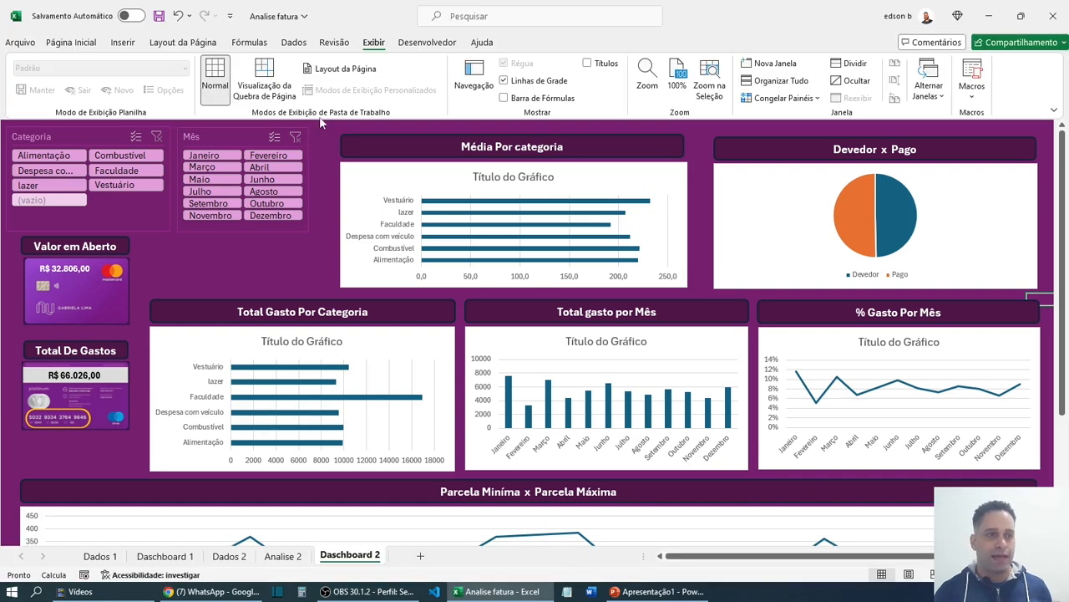
left_click(505, 99)
left_click(588, 64)
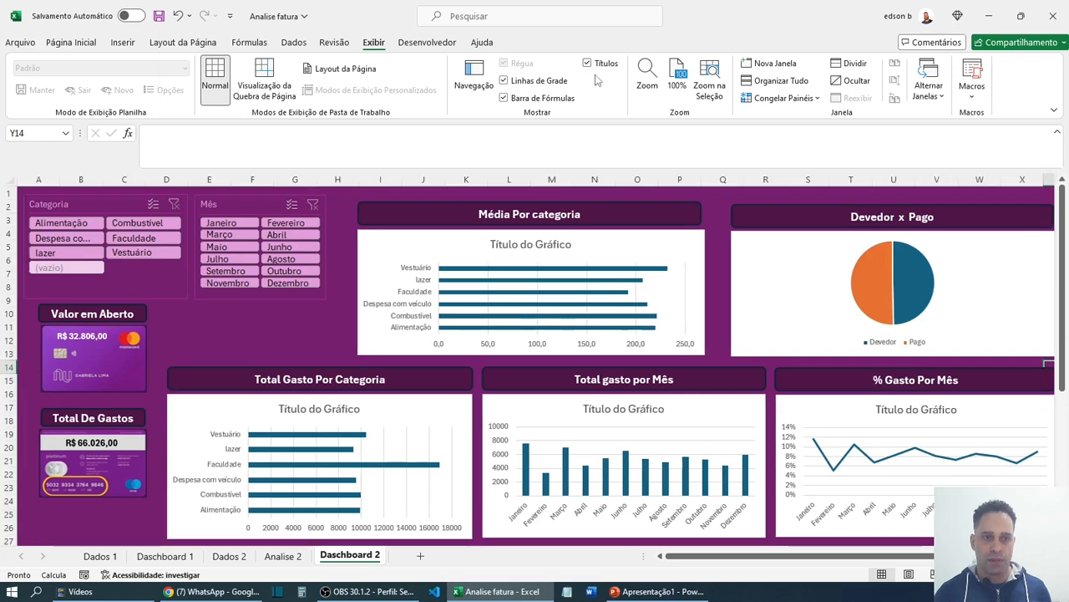
- Review the whole Daschboard 2 layout zoomed out, and compare it with the formatted charts on the Daschboard 1 sheet
scroll(827, 301, "down", 5)
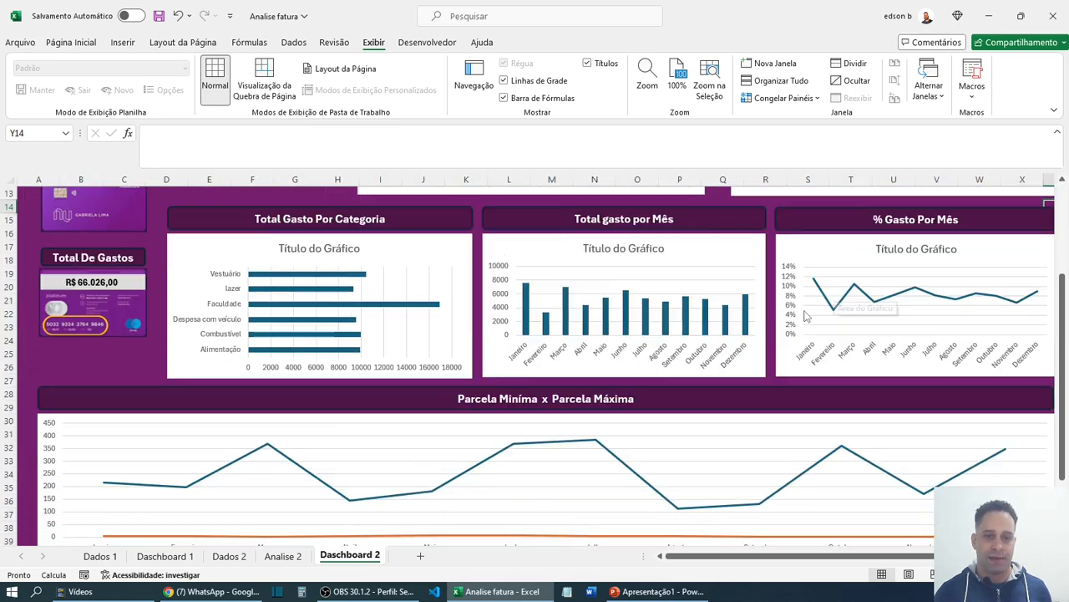
scroll(806, 306, "up", 2)
scroll(802, 306, "down", 4)
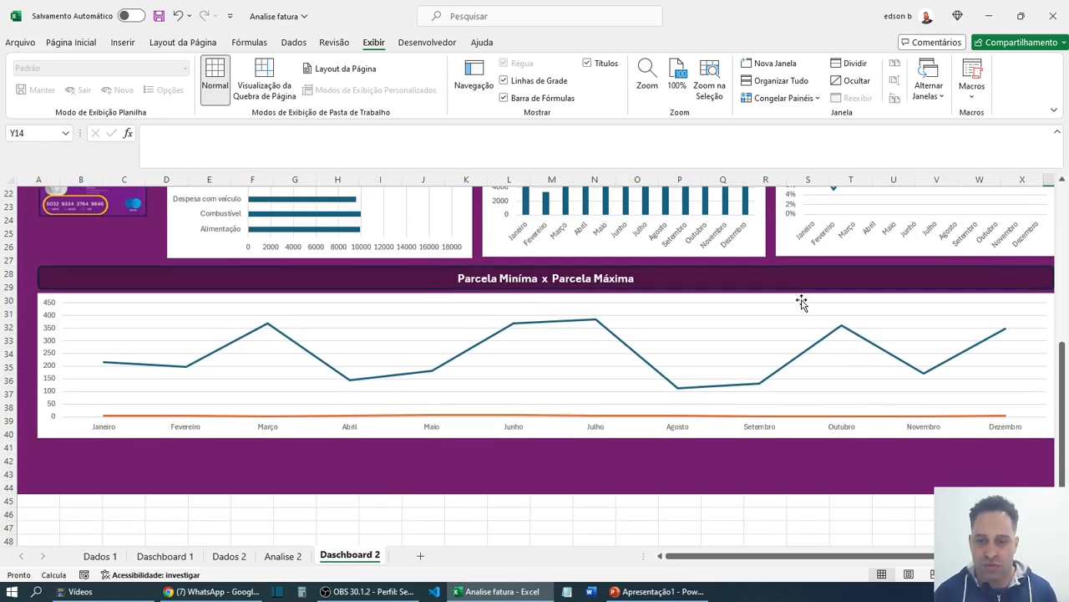
scroll(802, 306, "up", 3)
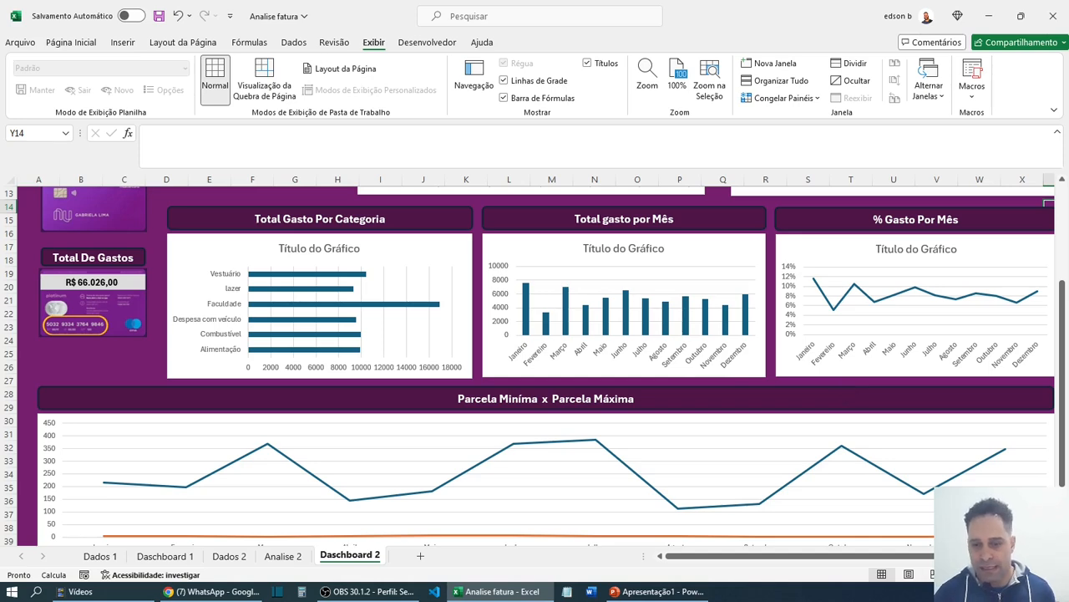
scroll(552, 374, "down", 3)
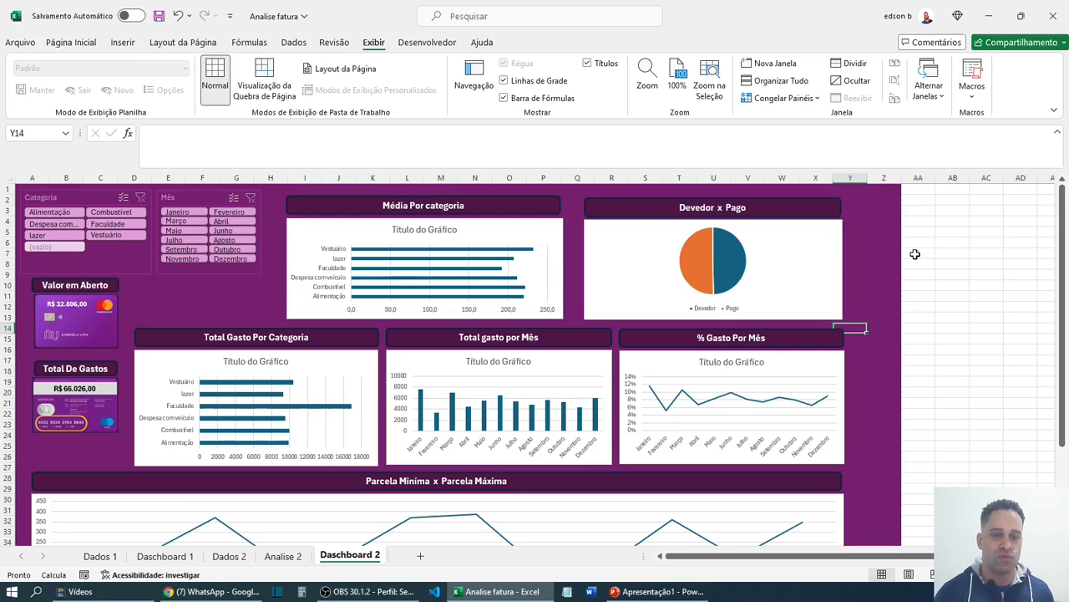
left_click(933, 249)
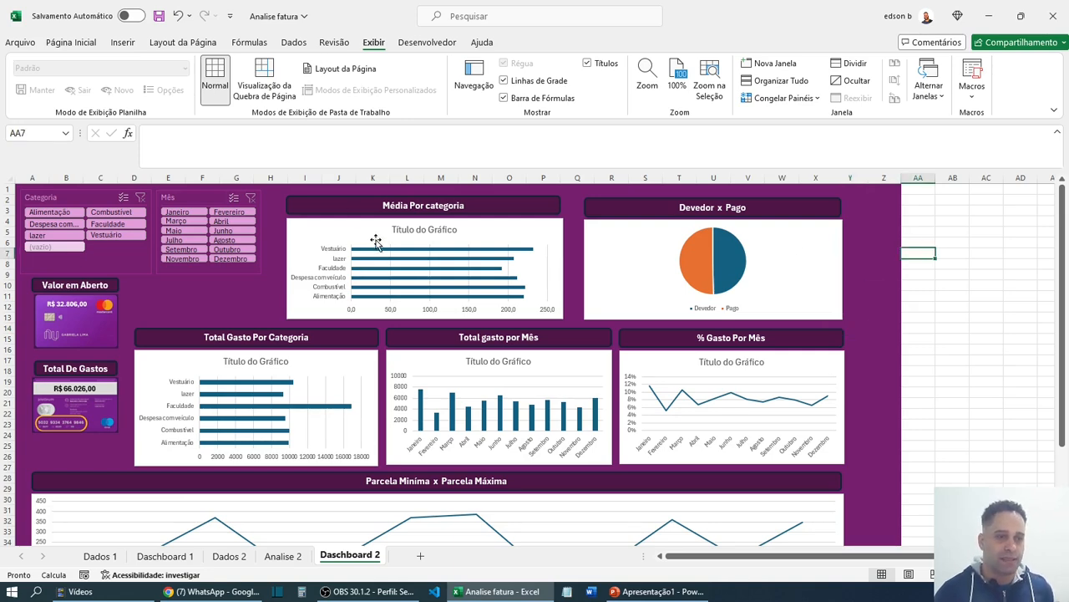
left_click(159, 557)
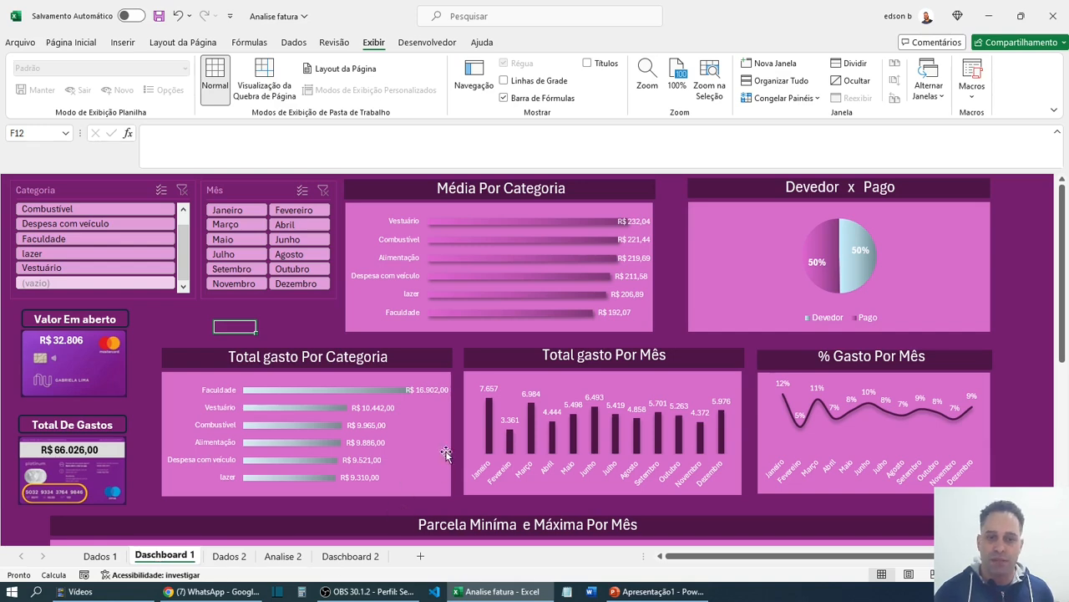
scroll(775, 372, "down", 5)
scroll(674, 425, "up", 2)
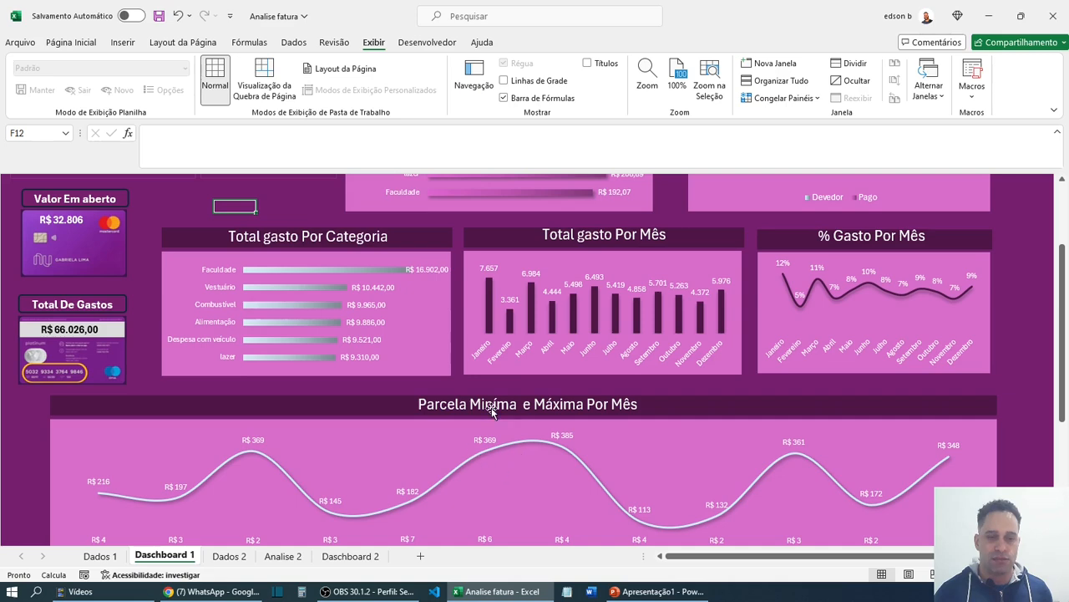
scroll(670, 401, "up", 3)
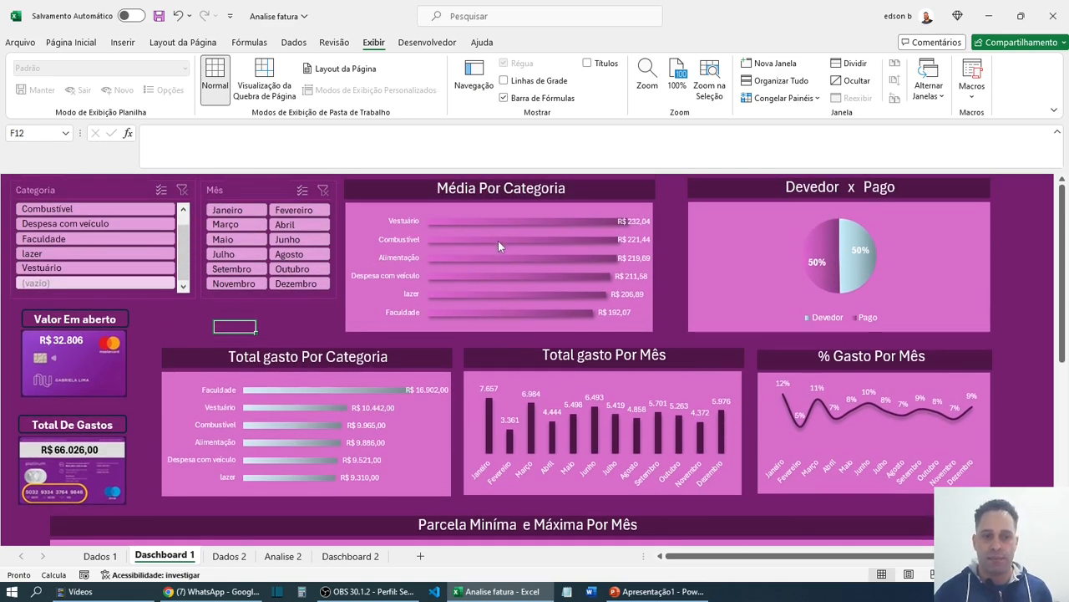
left_click(351, 557)
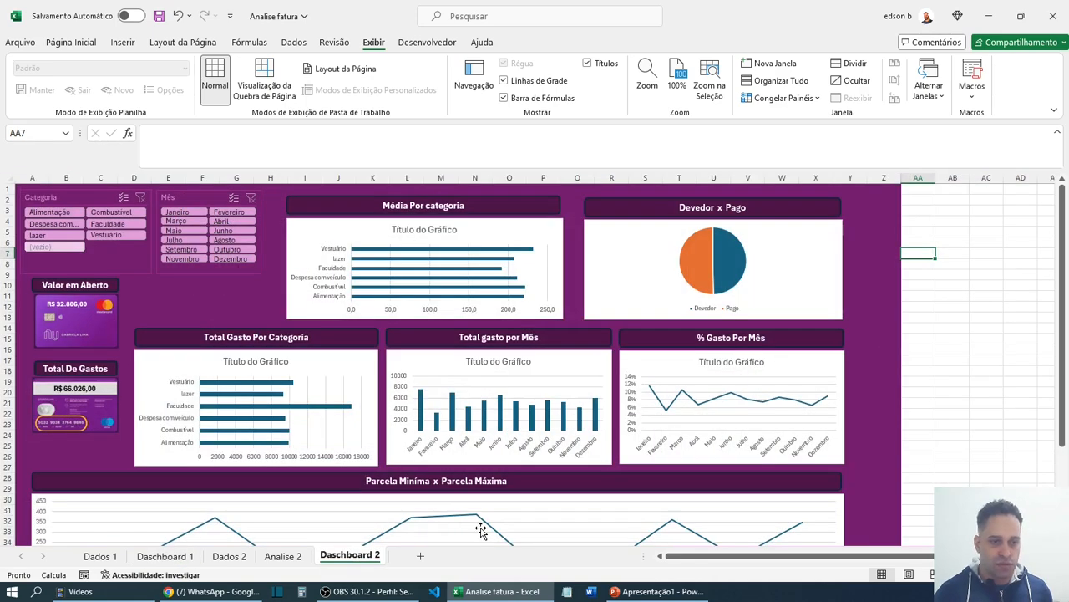
- Remove the shape fill from the Média Por categoria chart so the purple background shows through
left_click(355, 224)
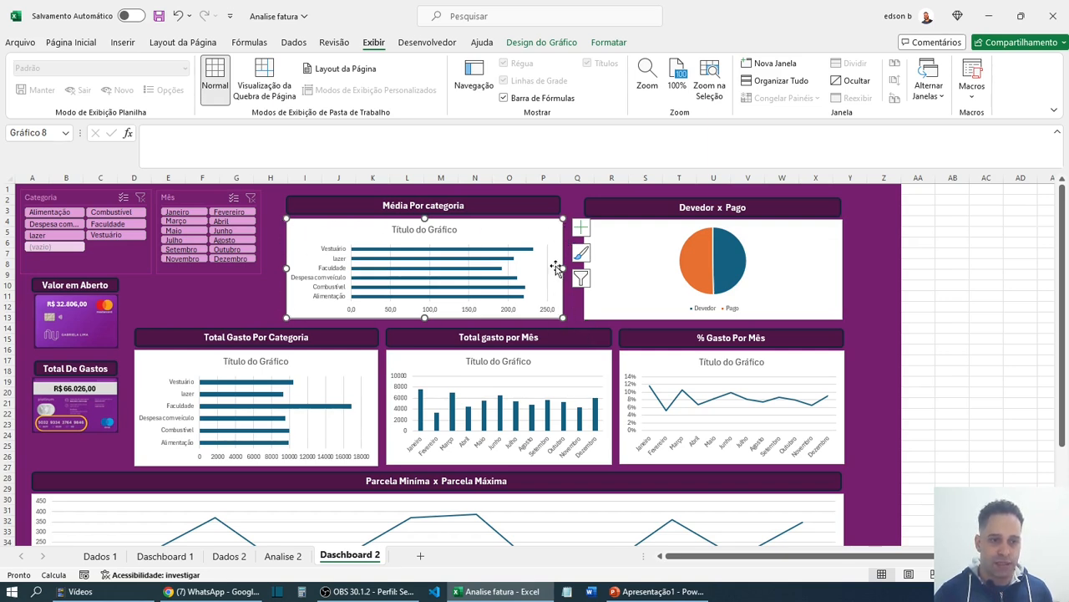
left_click(611, 42)
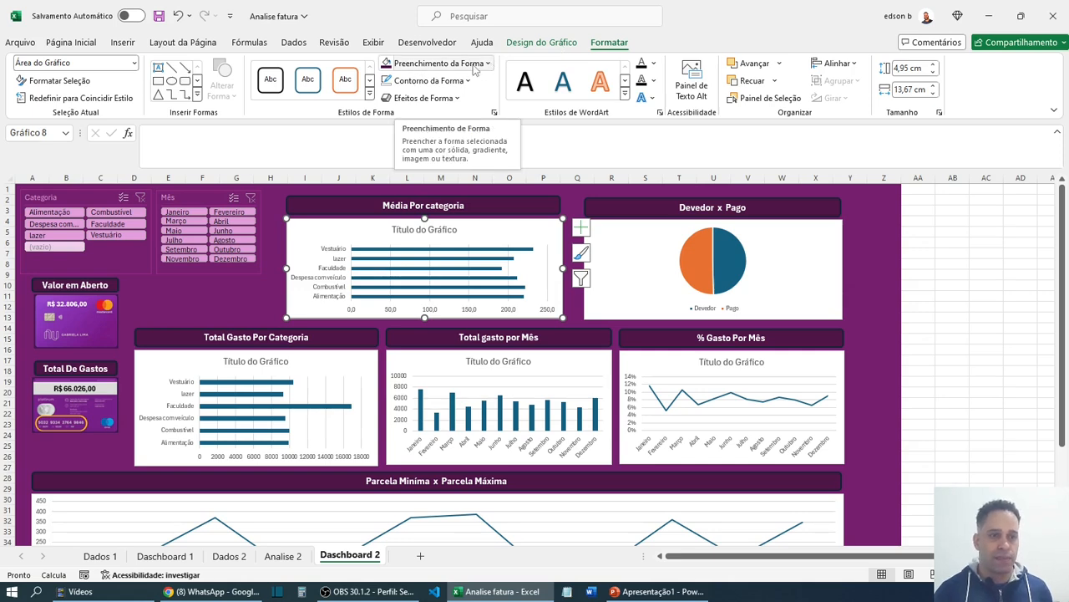
left_click(490, 65)
left_click(406, 232)
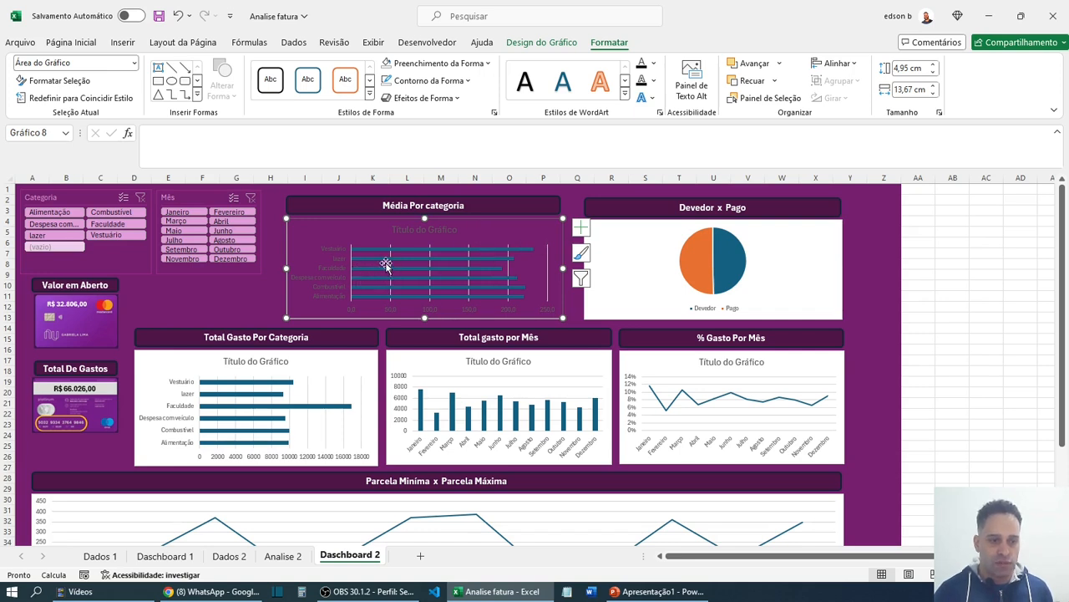
- Delete the vertical gridlines from the Média Por categoria chart
left_click(391, 268)
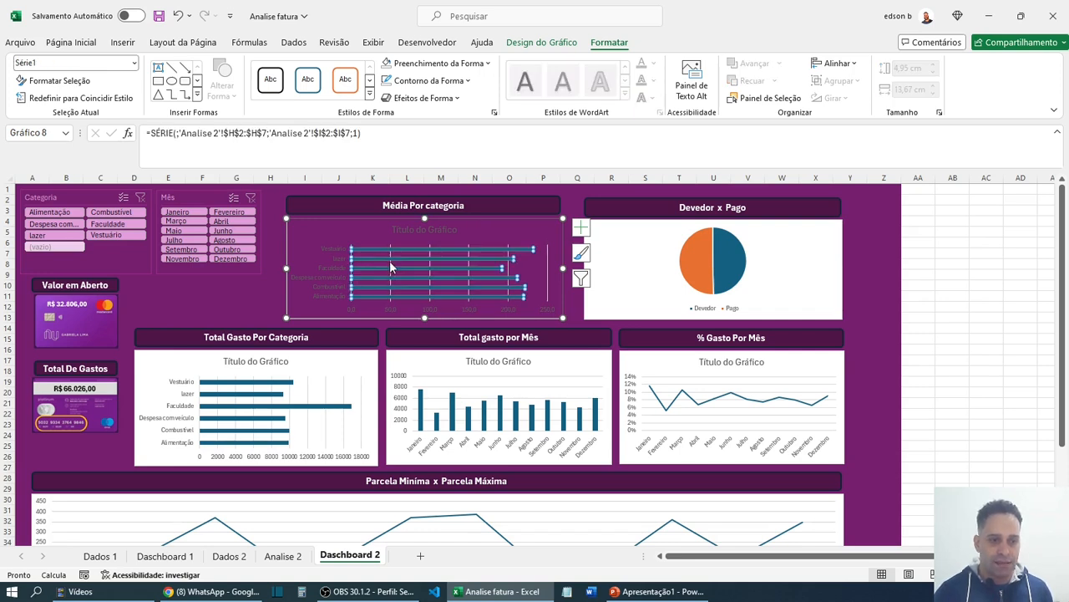
left_click(468, 253)
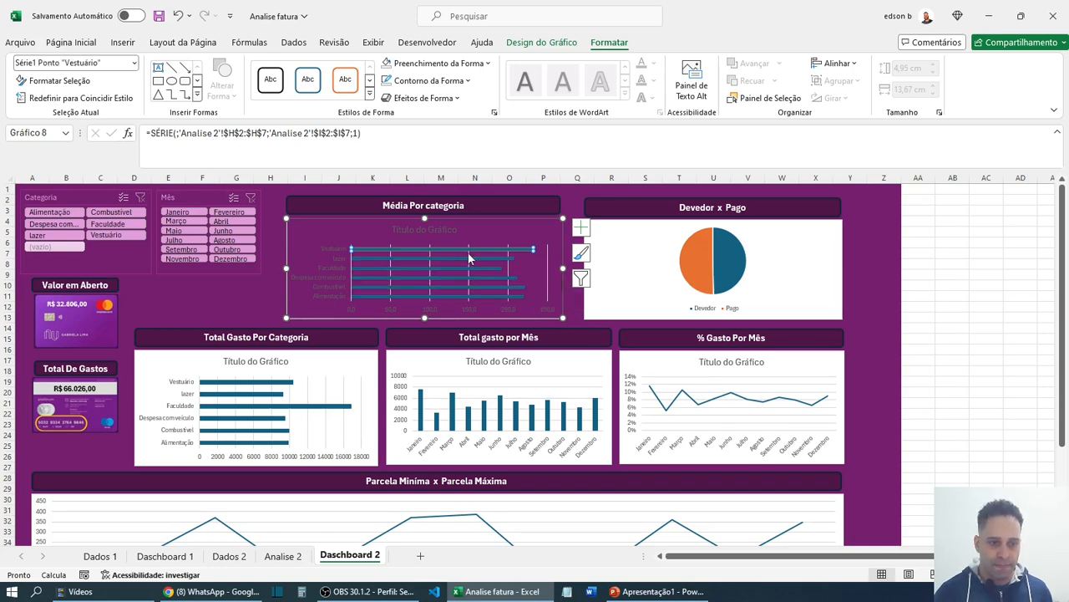
left_click(509, 269)
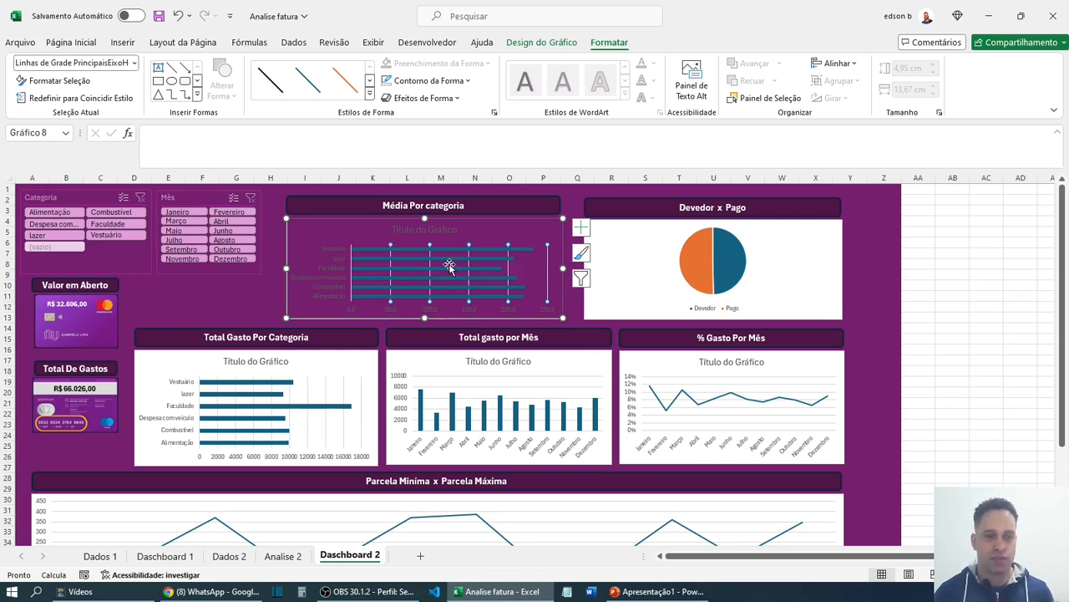
key("Delete")
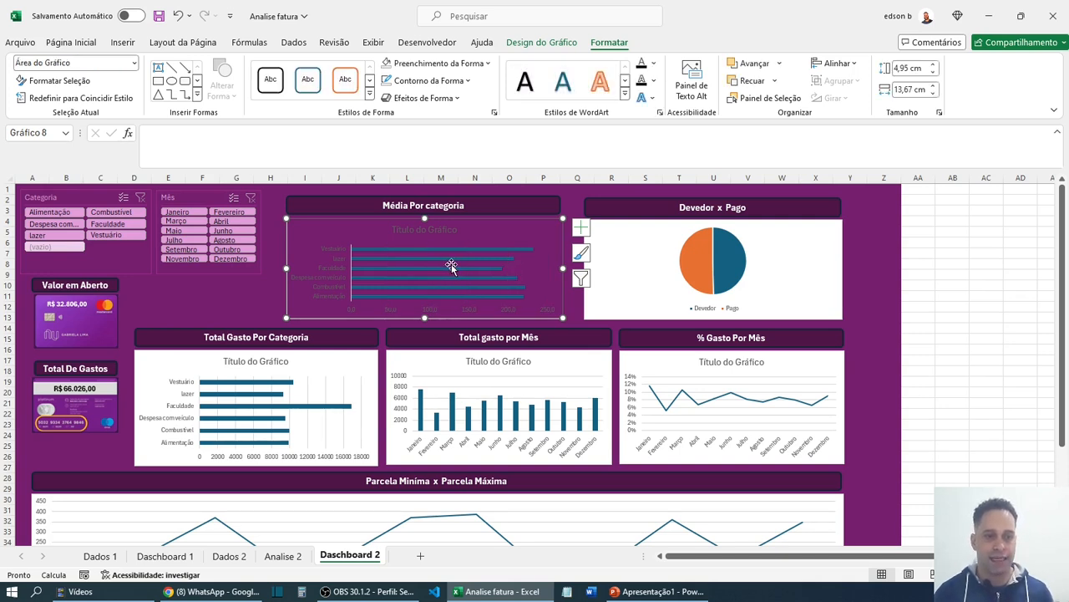
left_click(341, 263)
right_click(340, 262)
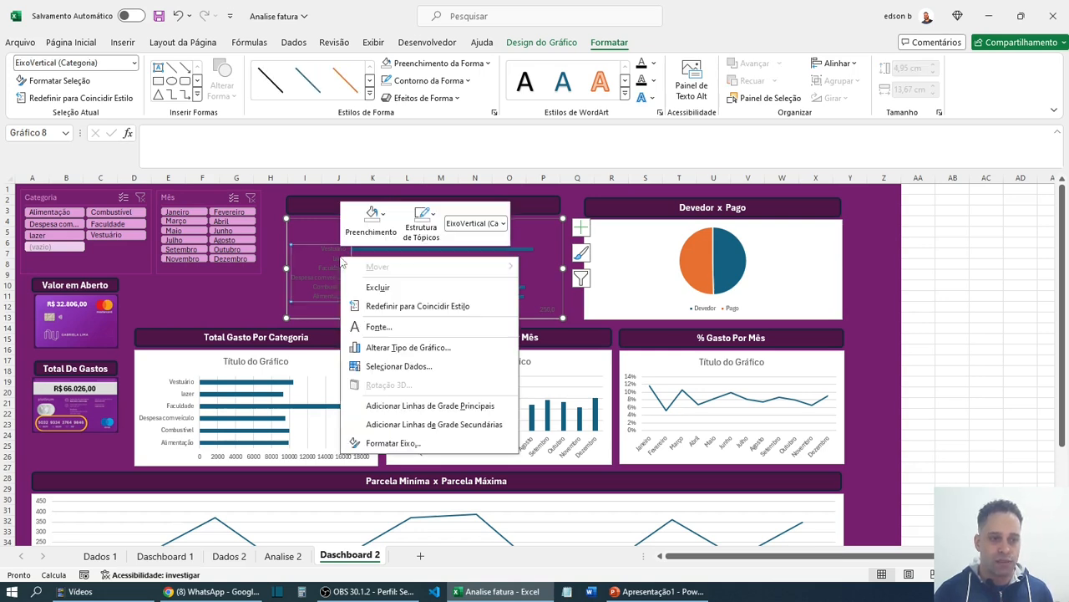
left_click(391, 442)
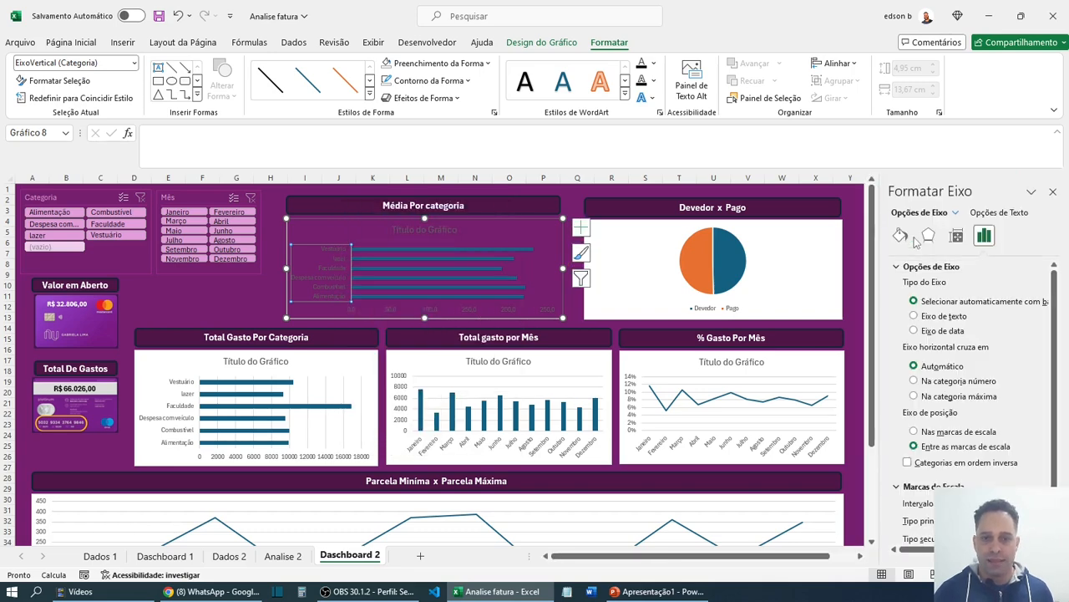
left_click(901, 236)
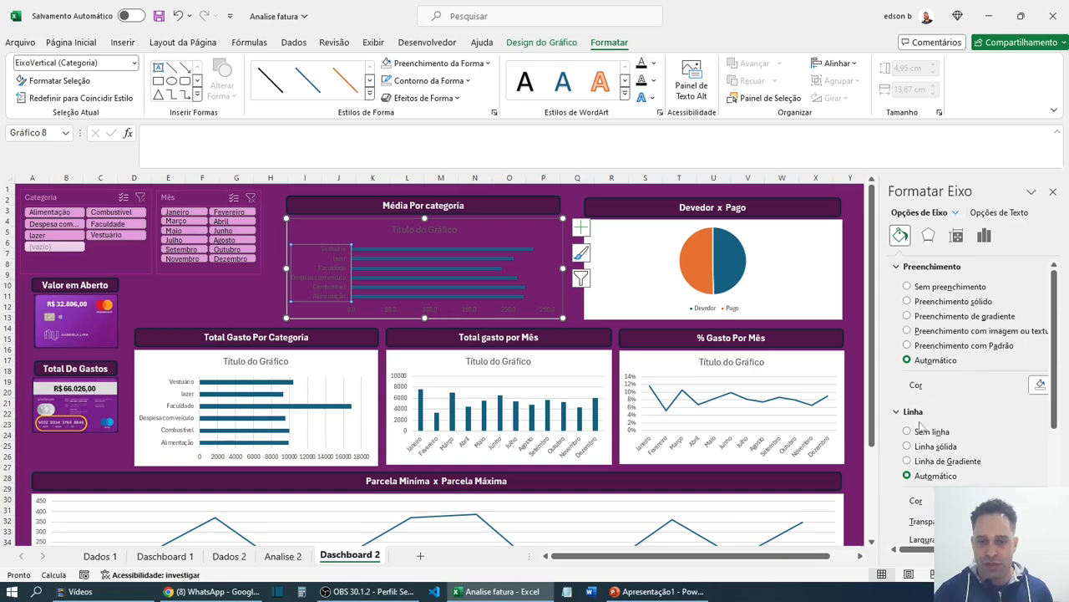
left_click(1052, 193)
left_click(944, 253)
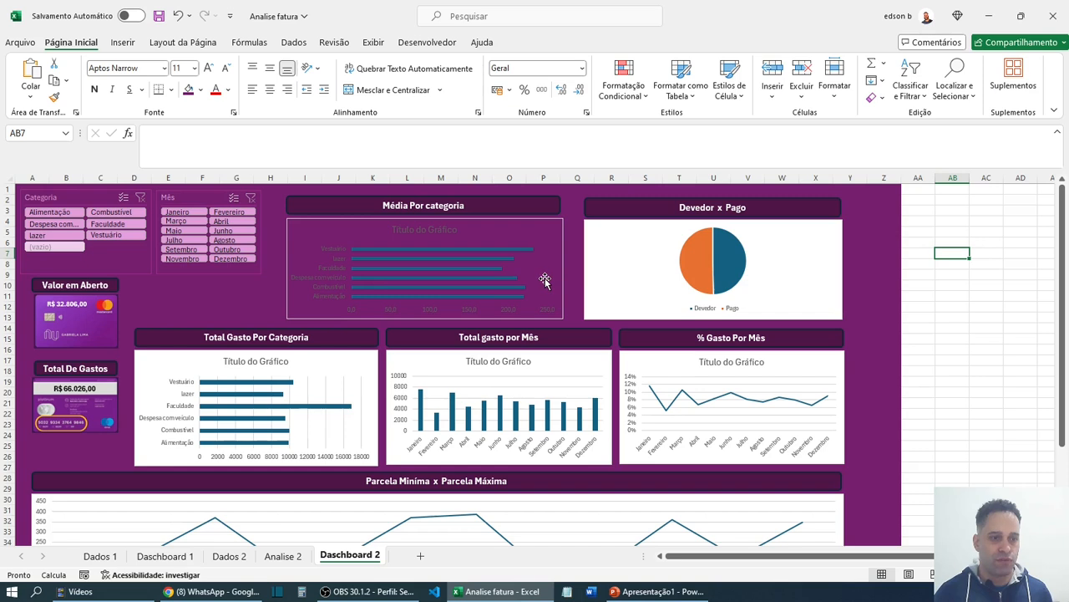
- Delete the chart title from the Média Por categoria chart and make its category axis labels white
left_click(422, 231)
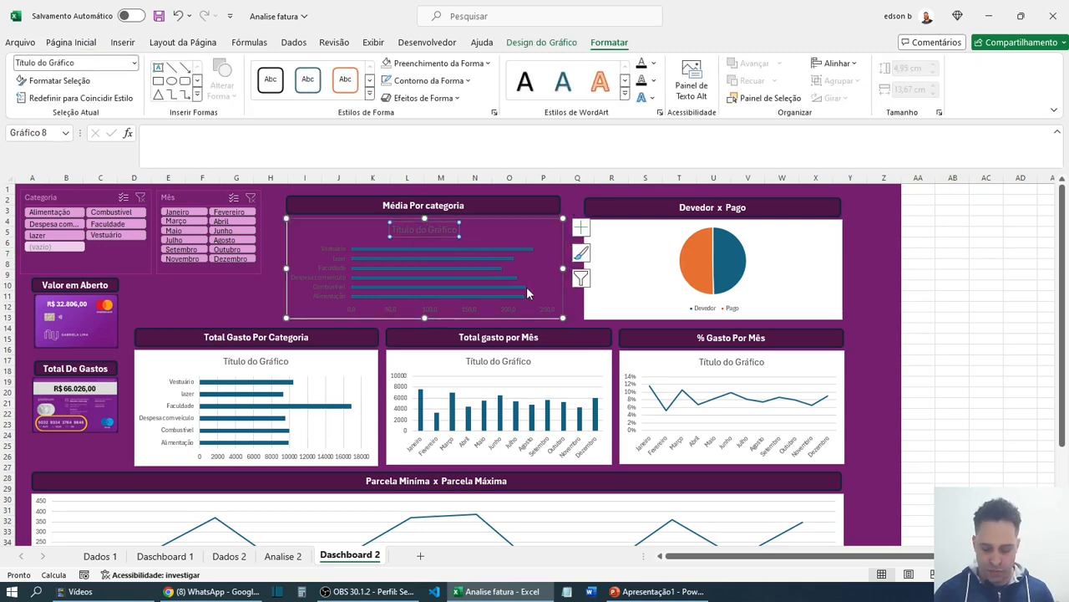
key("Delete")
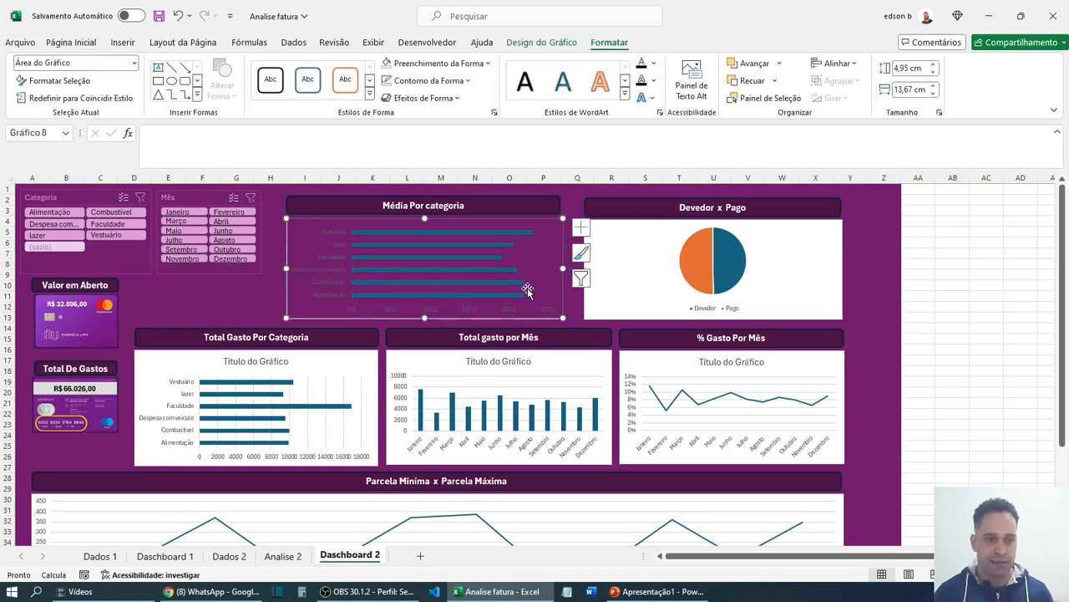
left_click(329, 264)
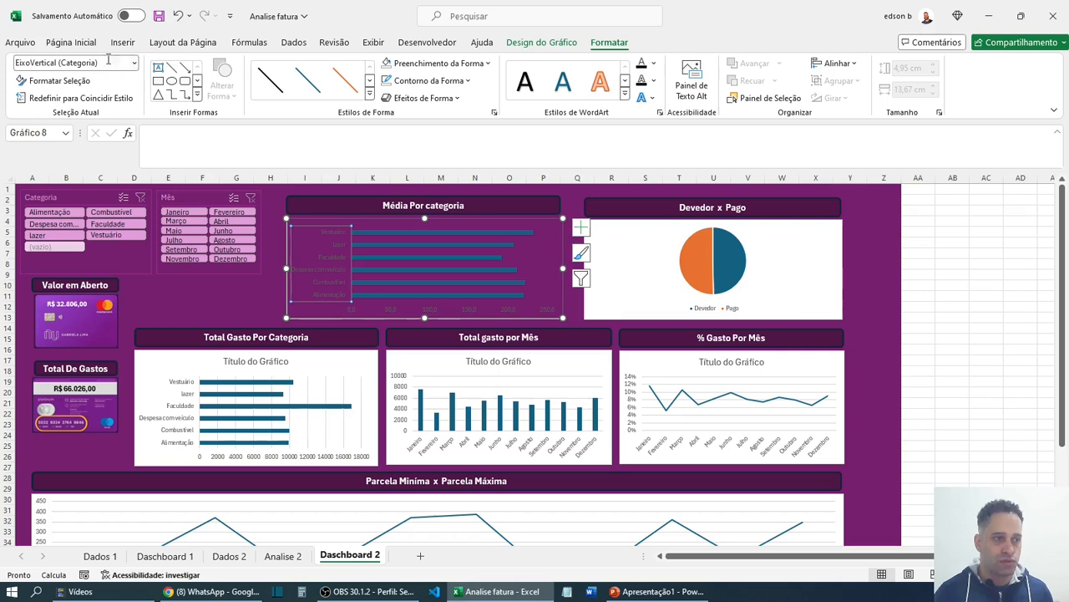
left_click(71, 42)
left_click(216, 90)
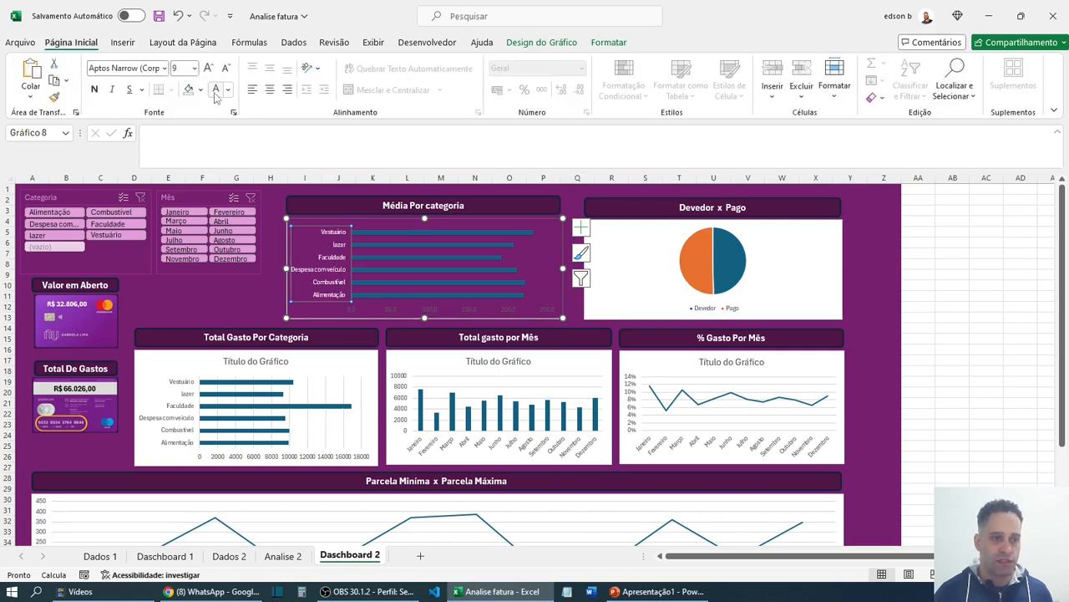
- Replace the horizontal value axis of the Média Por categoria chart with white data labels on the bars
left_click(401, 310)
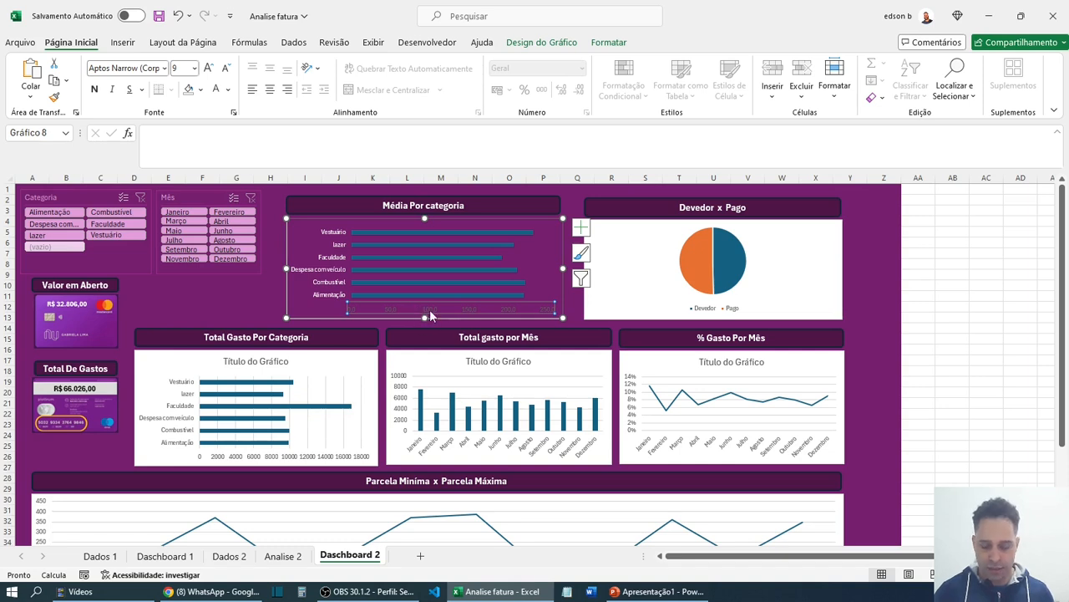
key("Delete")
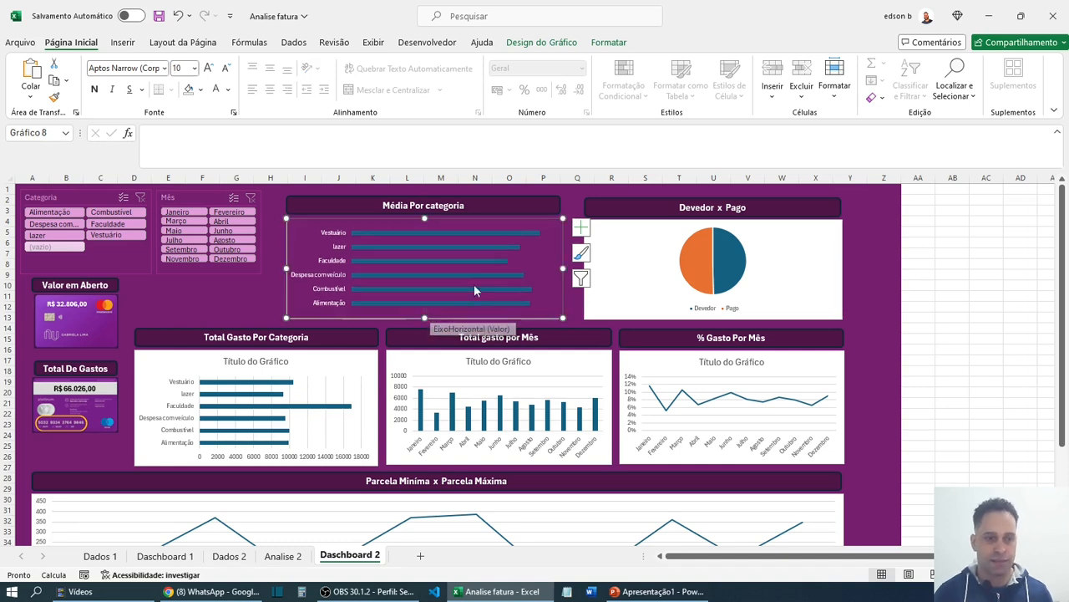
left_click(581, 229)
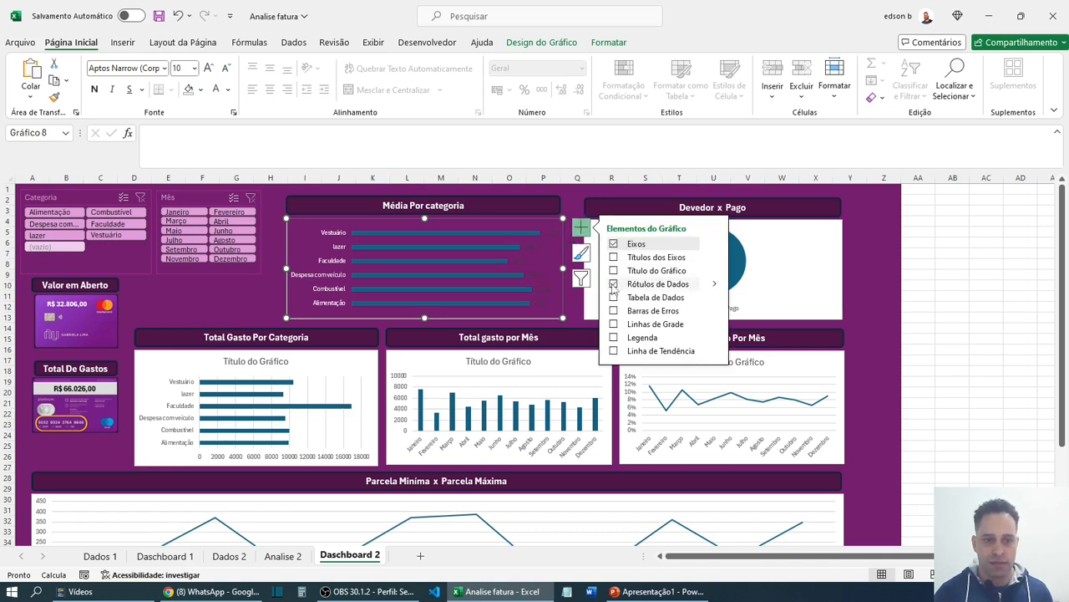
left_click(613, 284)
left_click(531, 252)
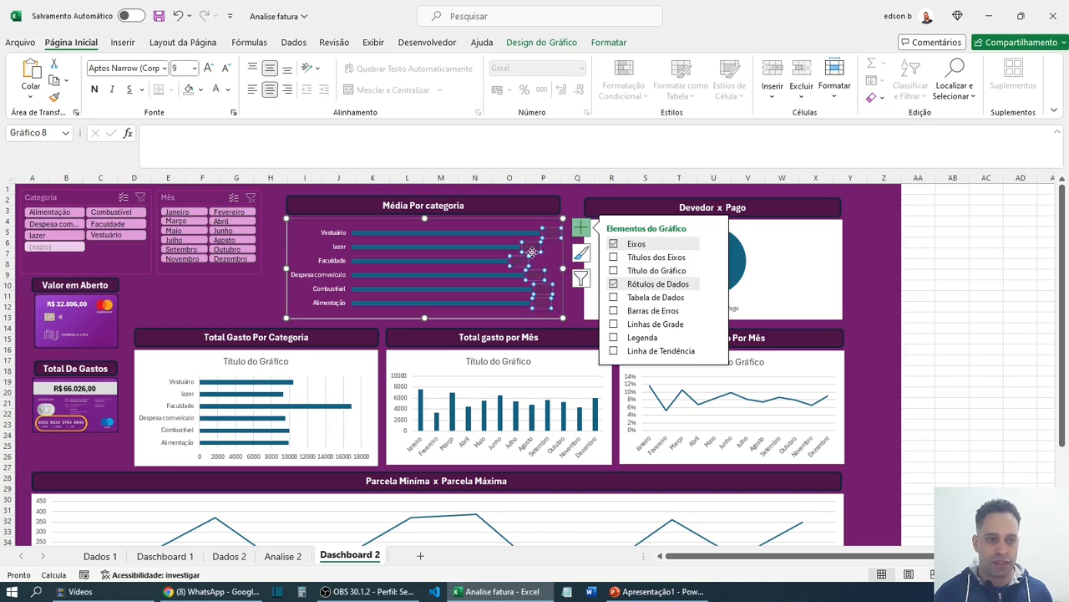
left_click(216, 90)
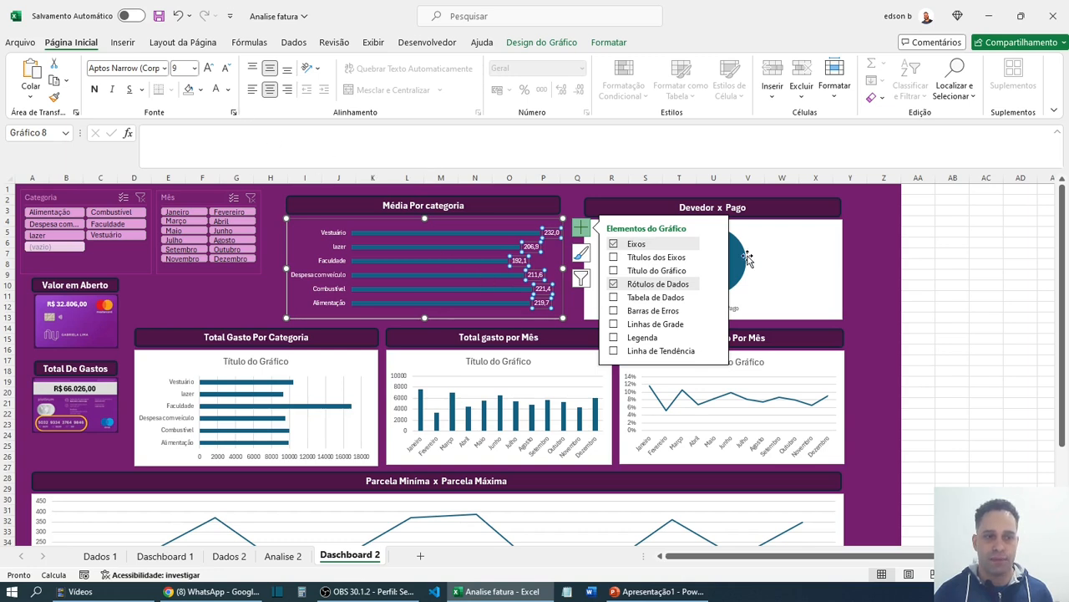
left_click(952, 251)
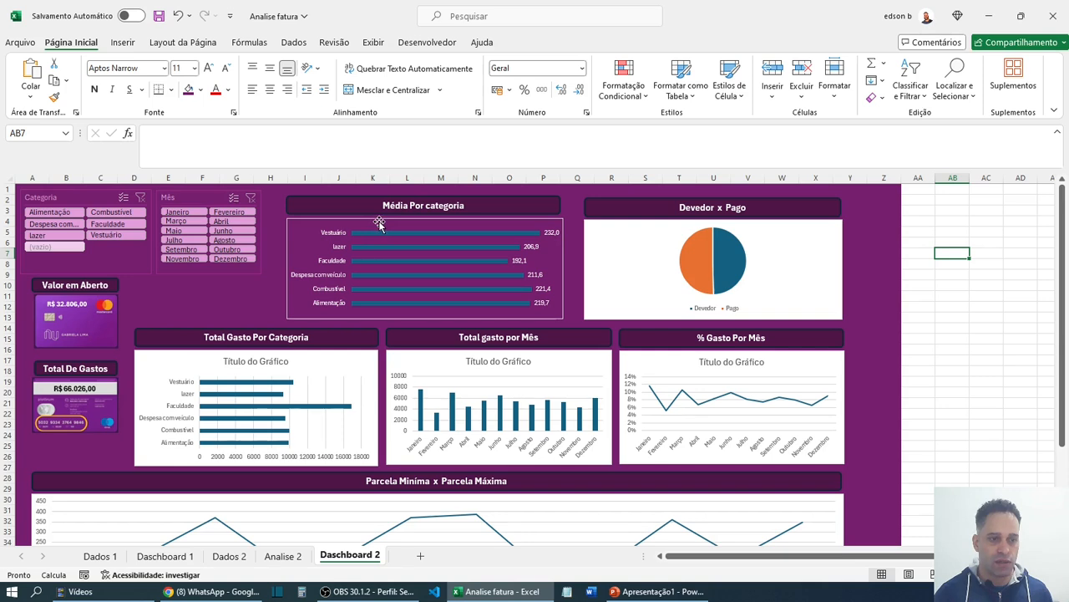
- Remove the outline around the Média Por categoria chart area
left_click(338, 227)
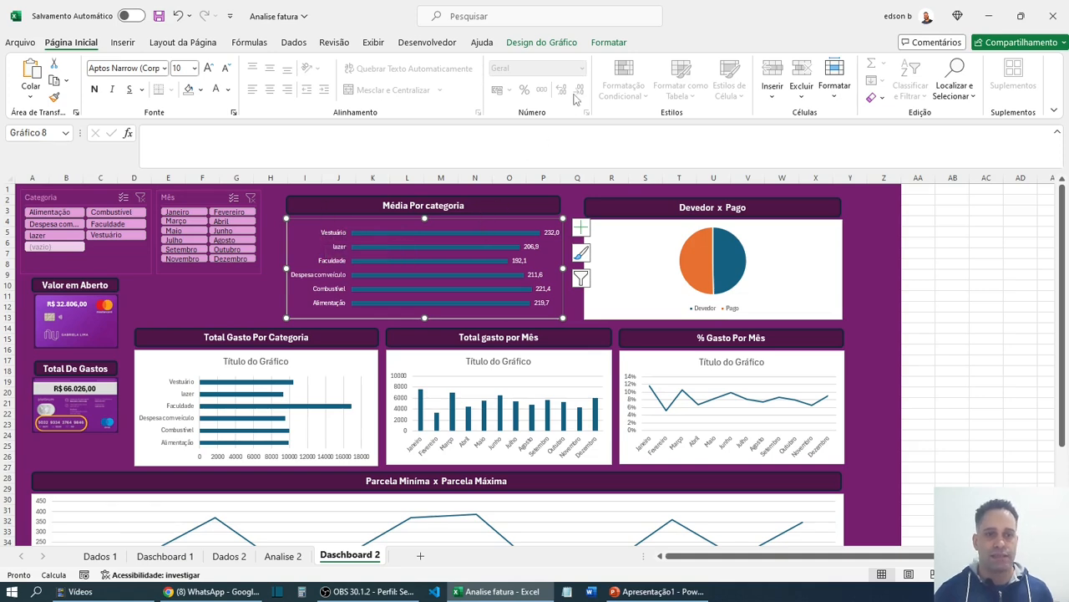
left_click(608, 45)
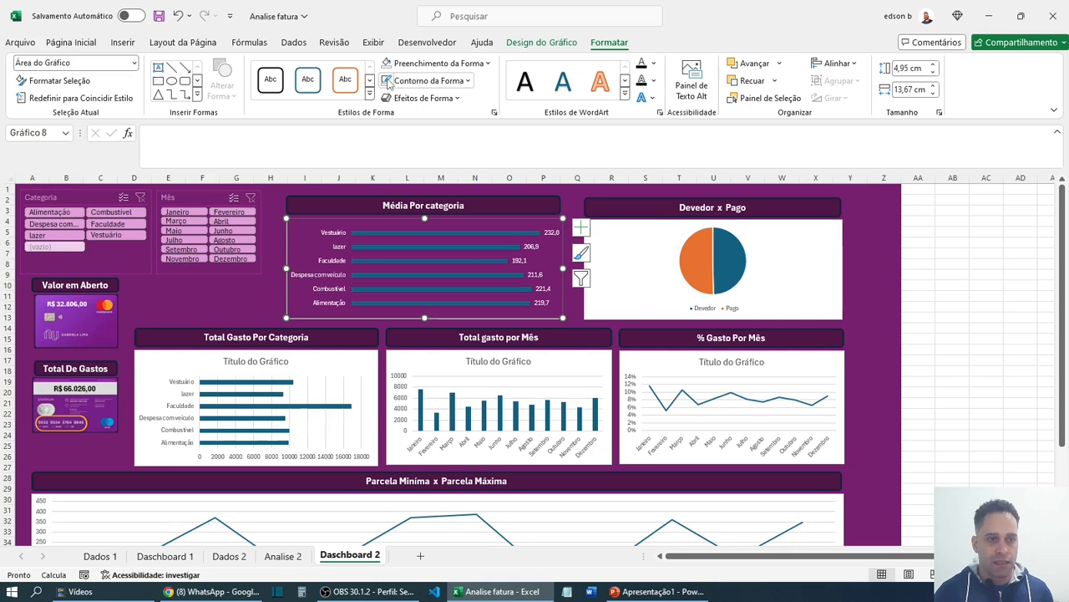
left_click(468, 81)
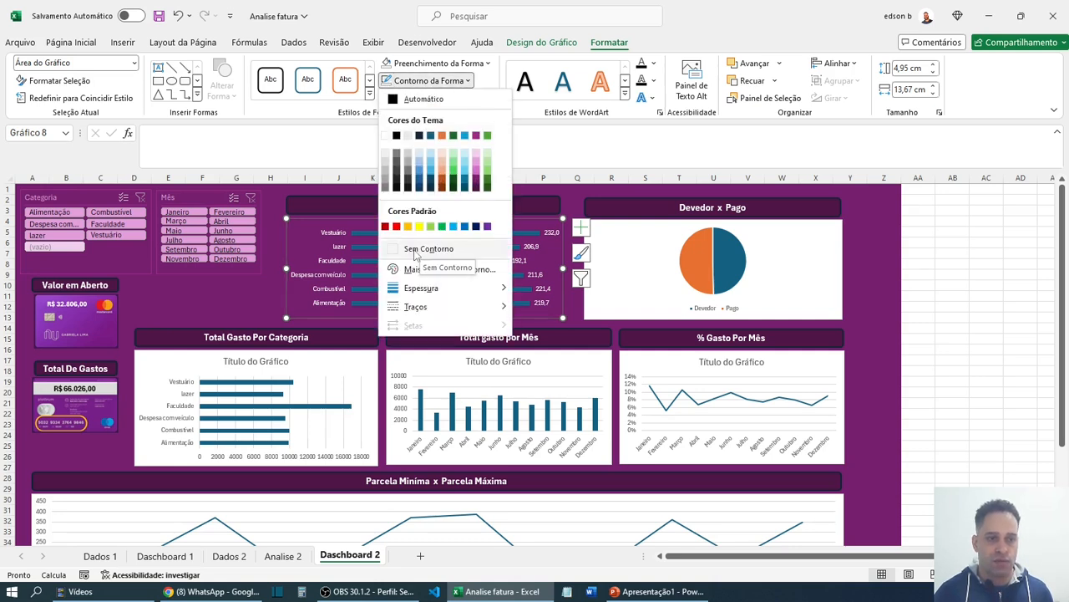
left_click(415, 250)
left_click(923, 285)
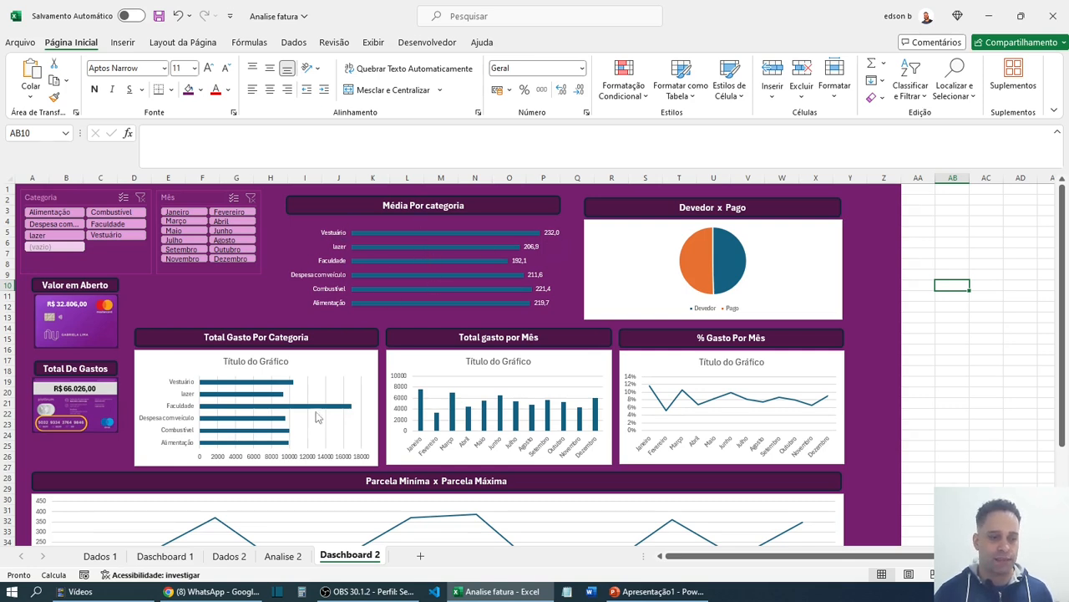
- Check the Daschboard 1 sheet for reference, and fill the Média Por categoria chart area with the second-lightest magenta theme shade
left_click(164, 556)
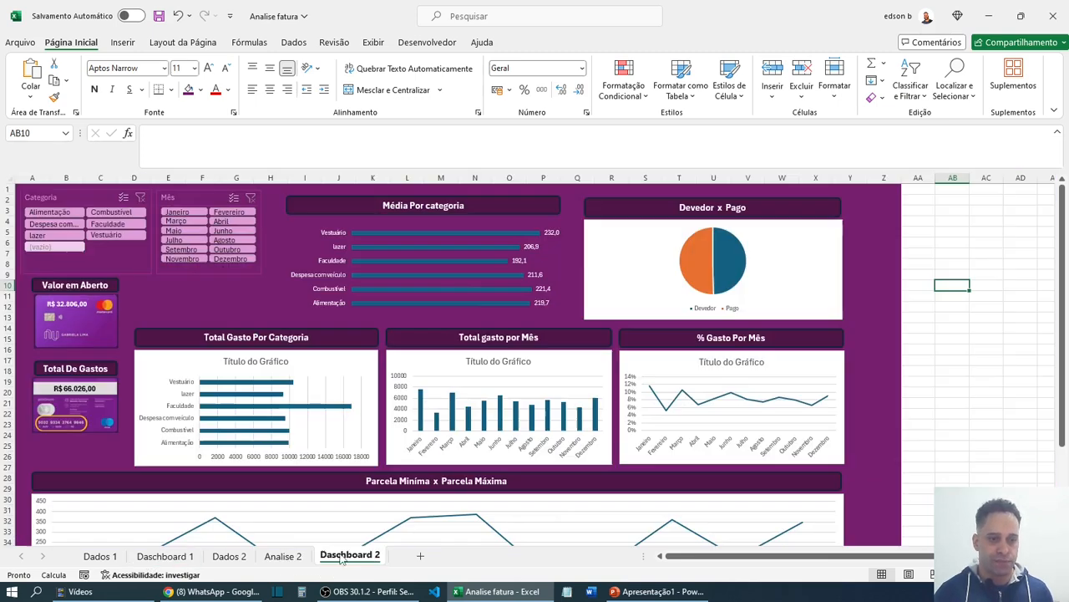
left_click(340, 558)
left_click(296, 226)
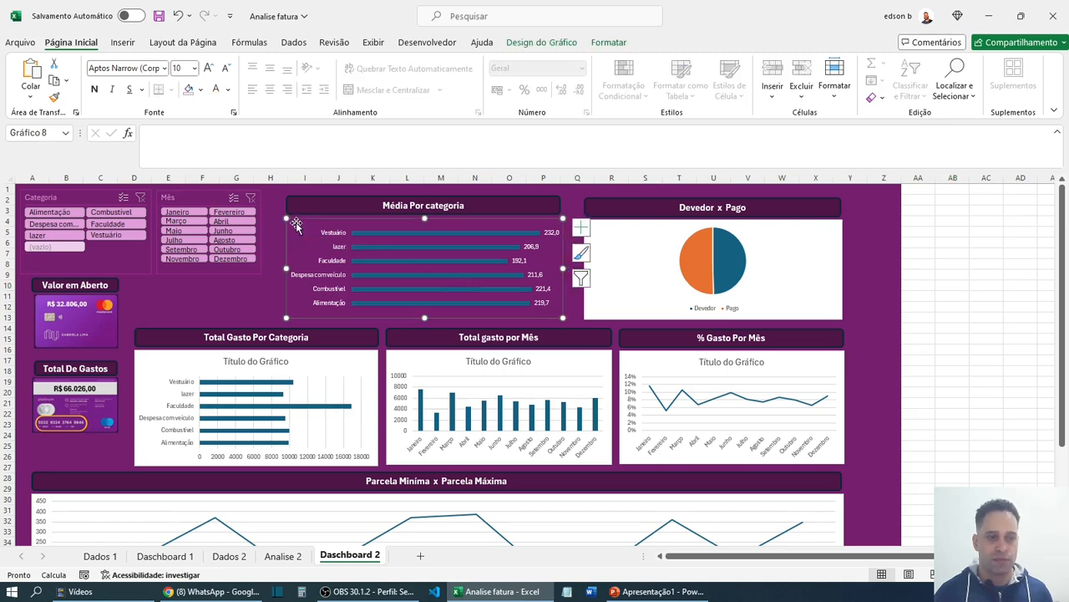
left_click(607, 47)
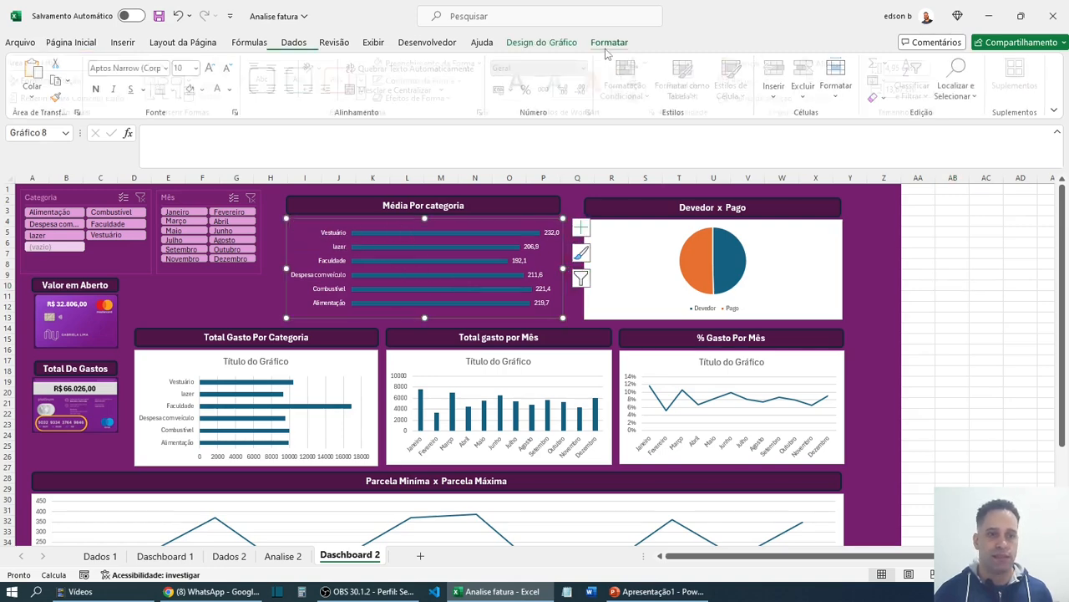
left_click(488, 63)
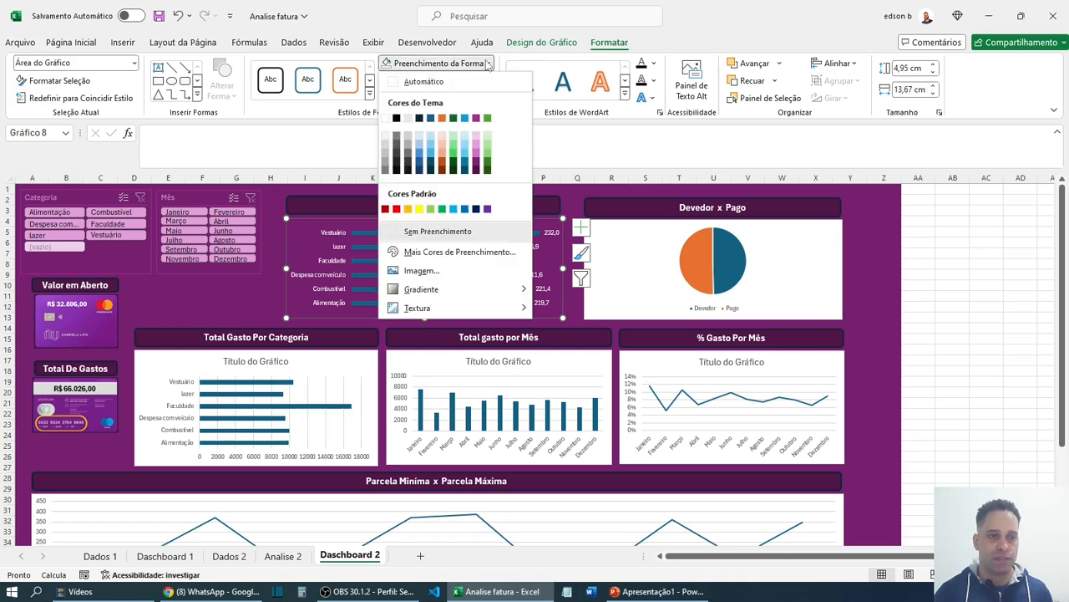
left_click(477, 136)
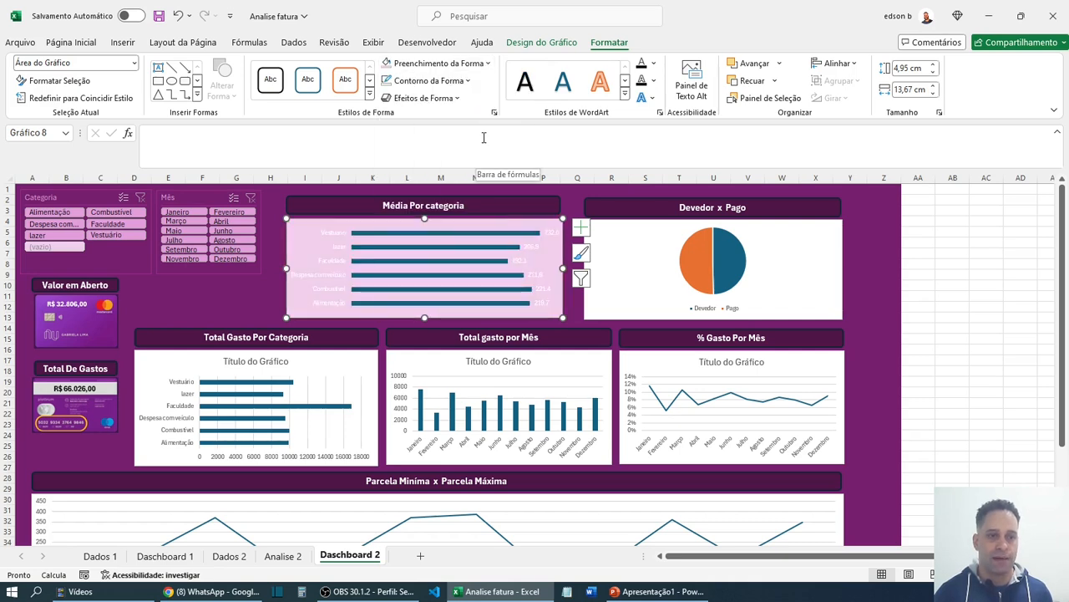
left_click(489, 64)
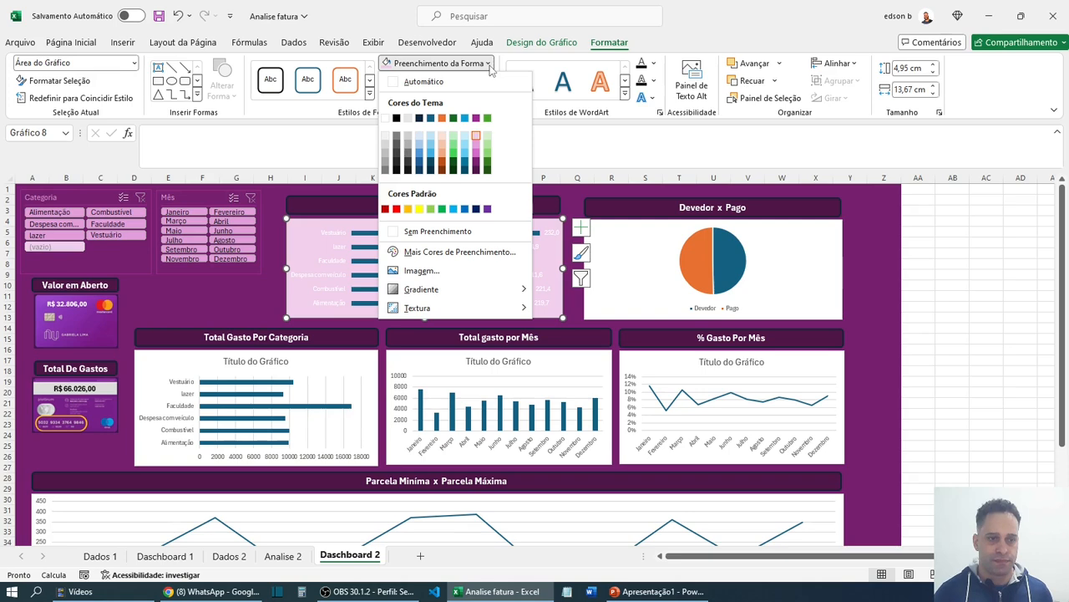
left_click(475, 147)
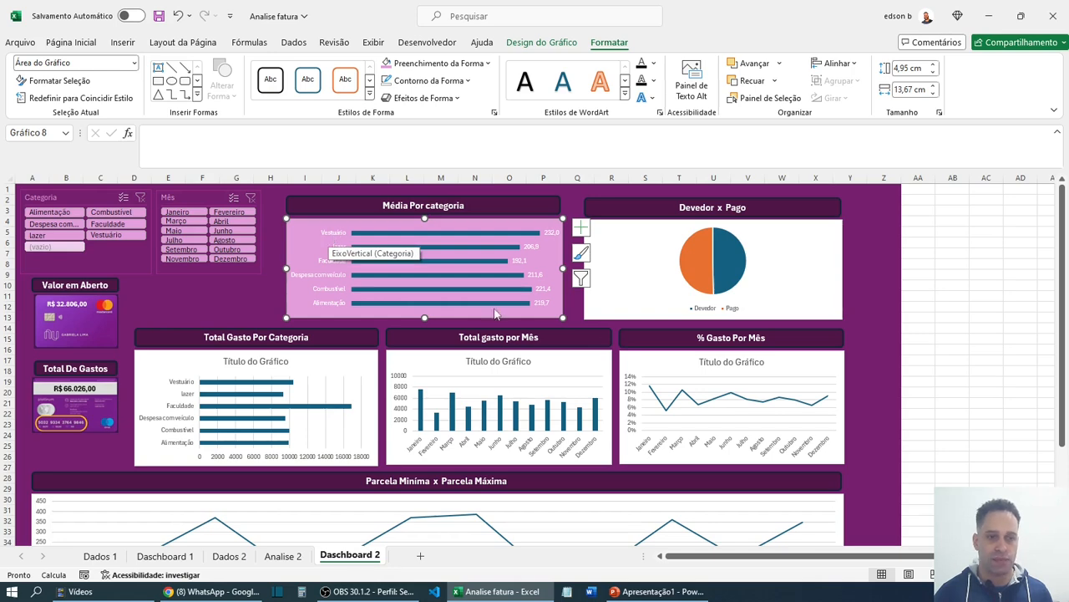
left_click(954, 273)
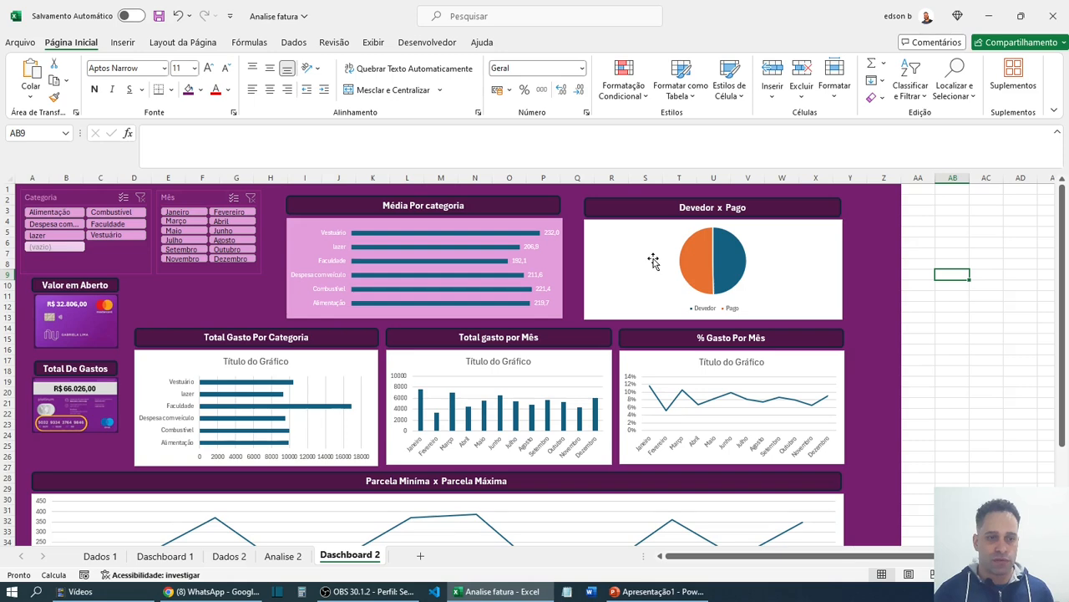
- Fill the Devedor x Pago chart area with the same light magenta and remove the outline of the pie slices
left_click(620, 317)
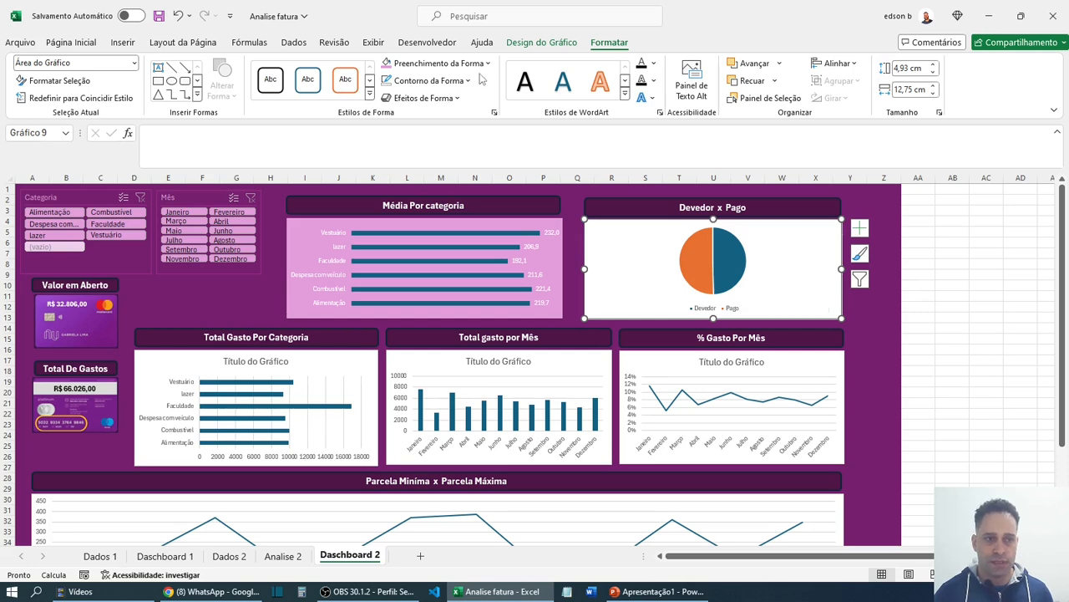
left_click(387, 67)
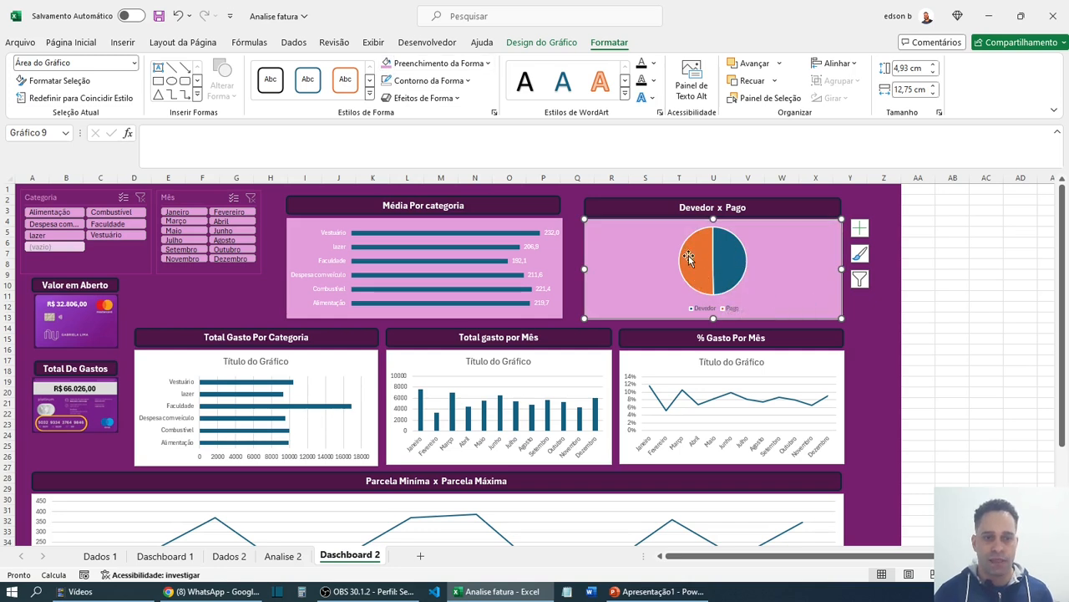
left_click(716, 265)
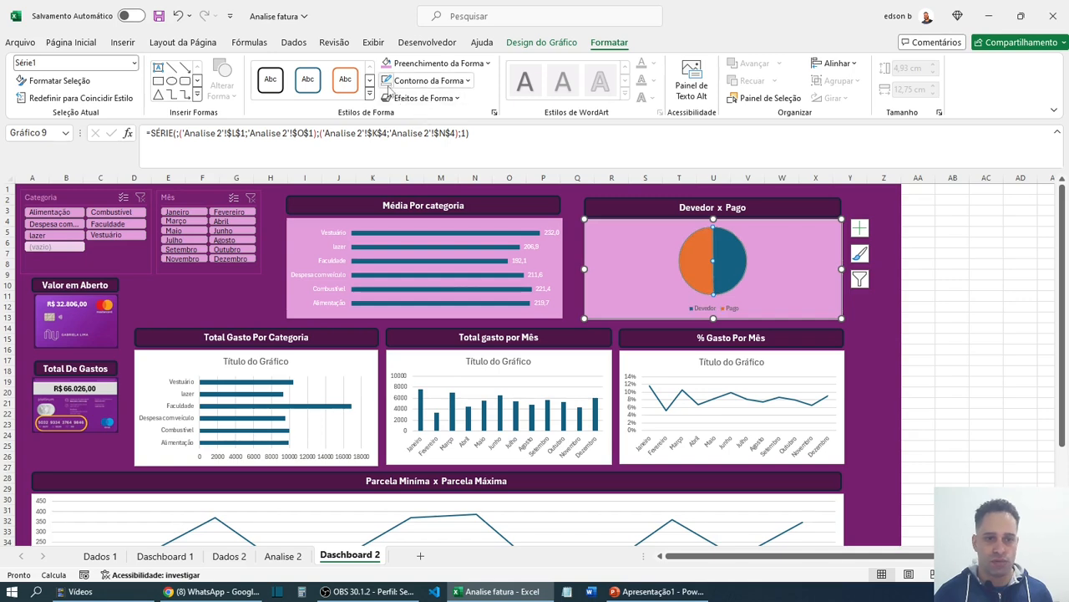
left_click(873, 315)
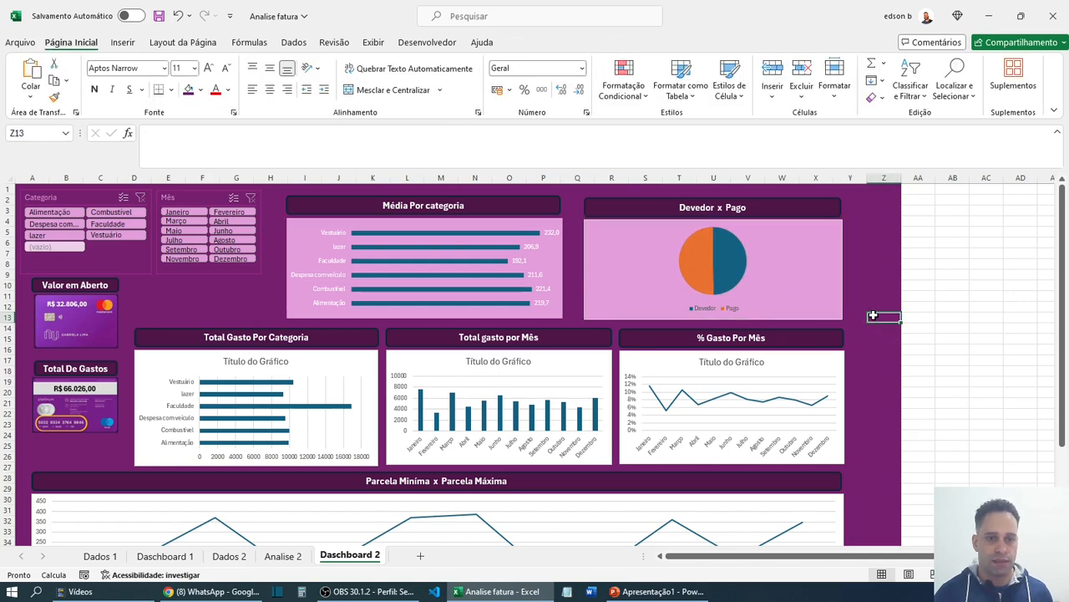
- Delete the vertical gridlines from the Total Gasto Por Categoria chart, undoing the accidental deletion of the whole chart
left_click(324, 374)
left_click(325, 391)
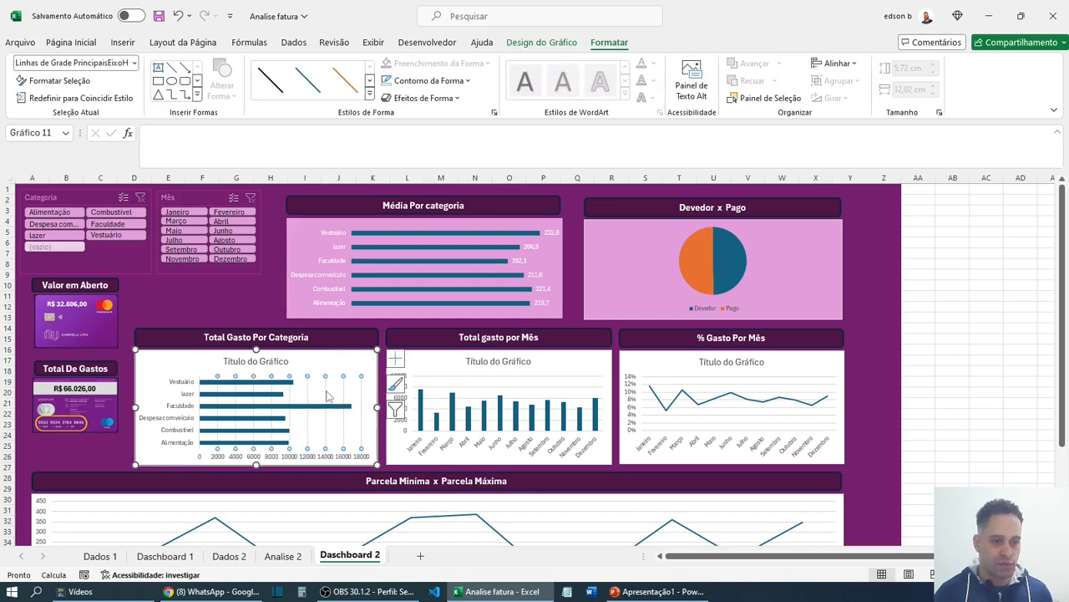
left_click(291, 373)
key("Delete")
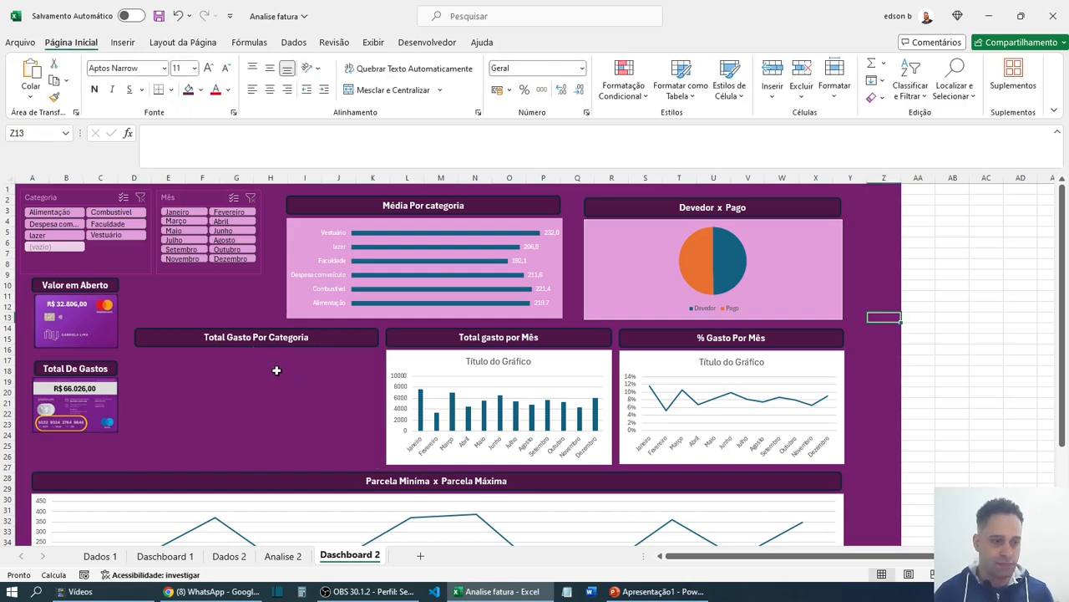
key("ctrl+z")
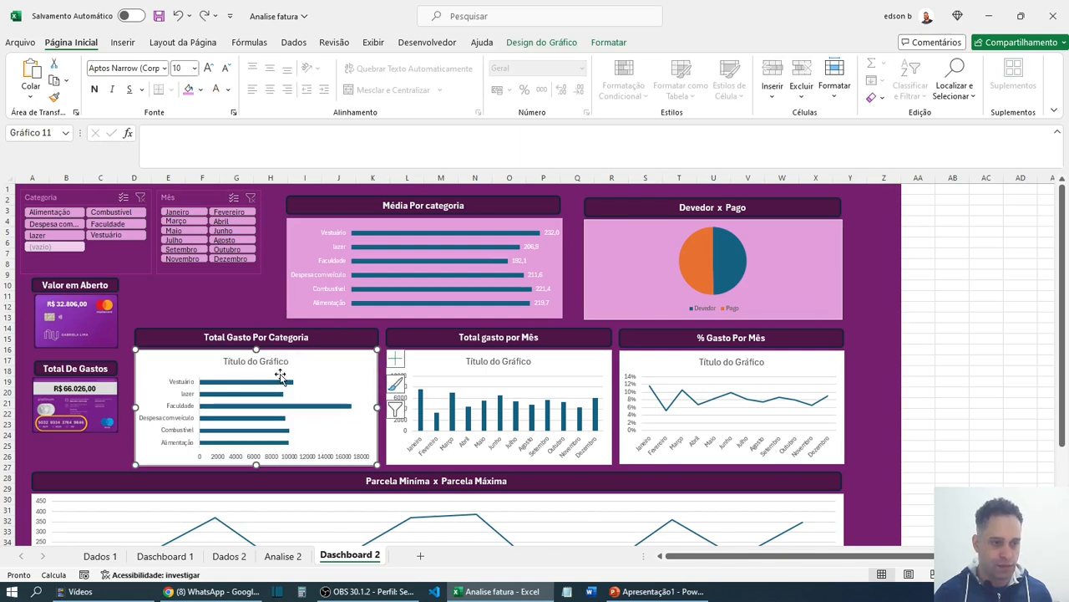
- Delete the placeholder title from the Total Gasto Por Categoria chart
left_click(279, 363)
left_click(279, 365)
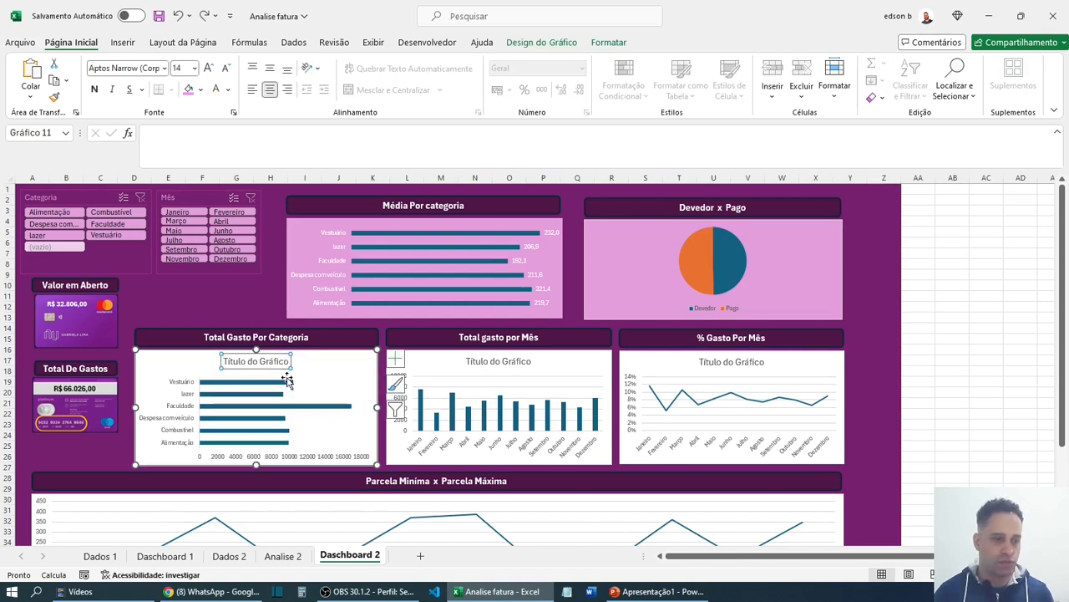
key("Delete")
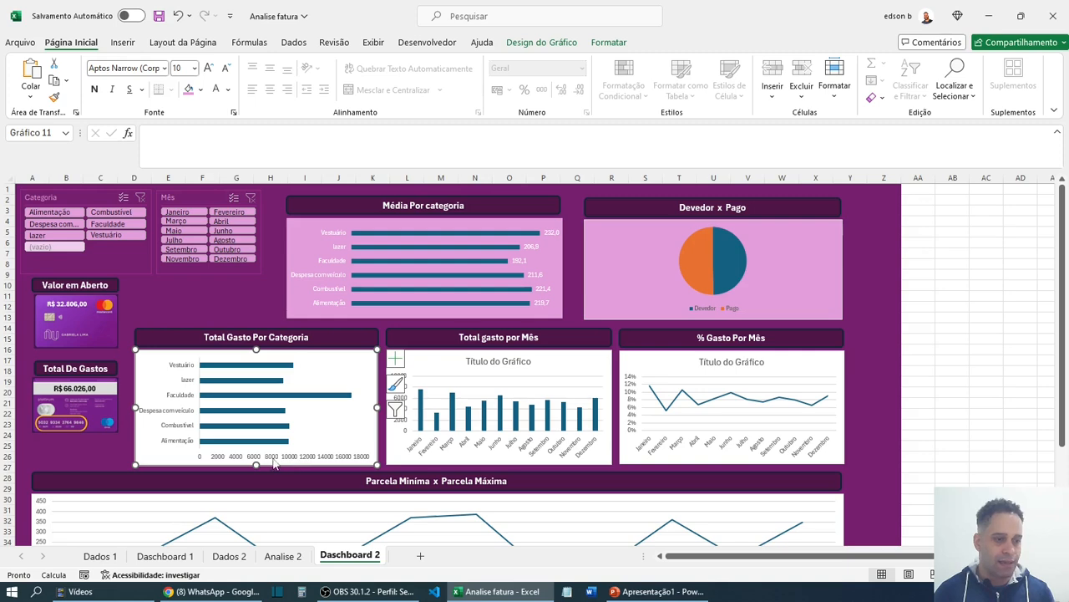
- Delete the horizontal value axis from the Total Gasto Por Categoria chart and fill its chart area with the same light magenta
left_click(273, 459)
key("Delete")
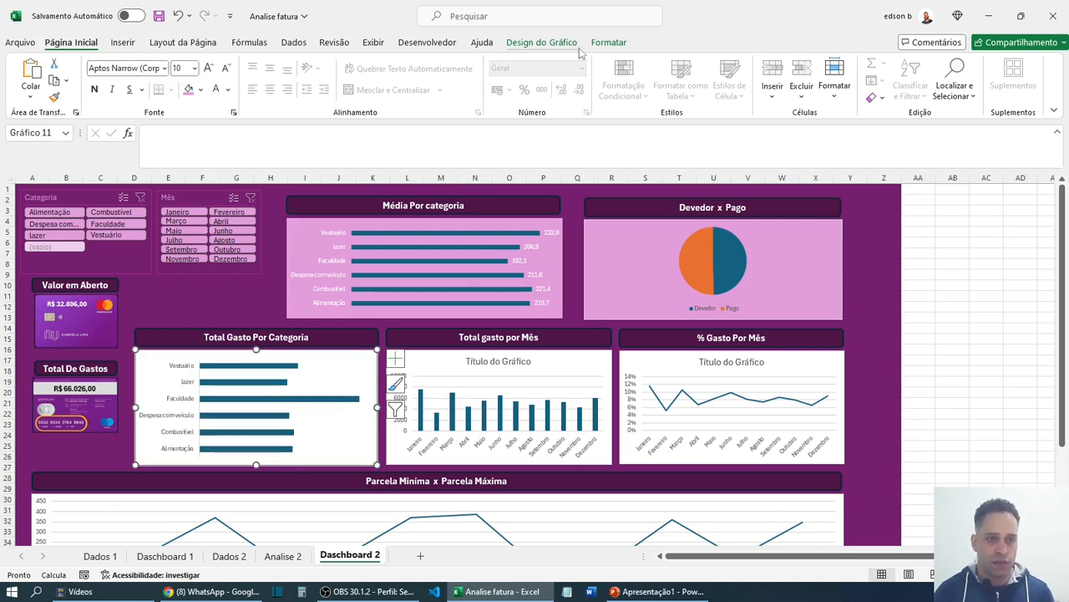
left_click(609, 42)
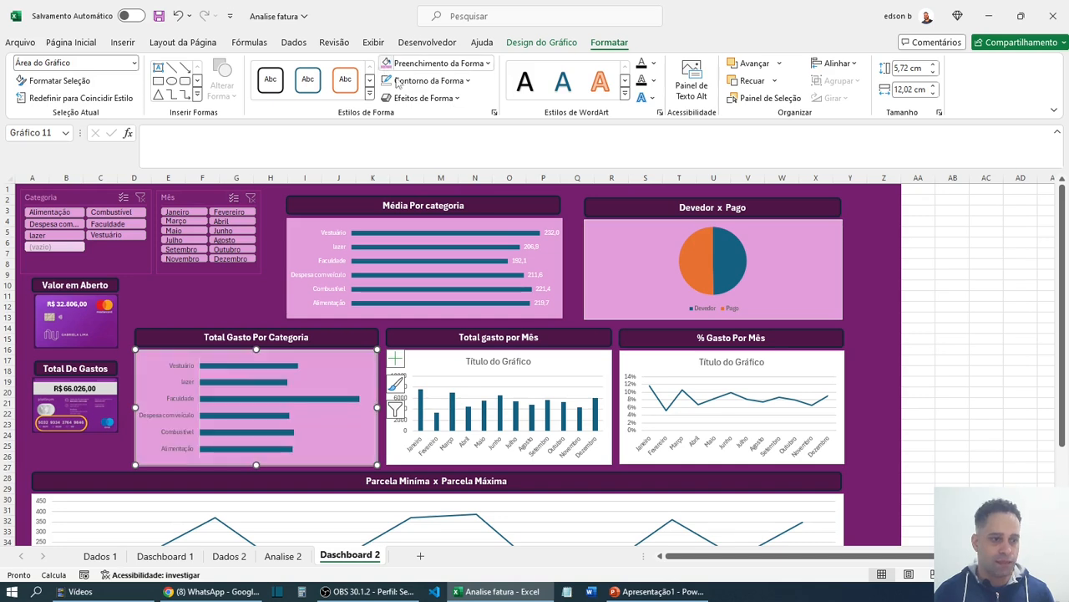
left_click(387, 64)
- Remove the line from the vertical category axis of the Total Gasto Por Categoria chart by setting it to Sem linha
right_click(189, 384)
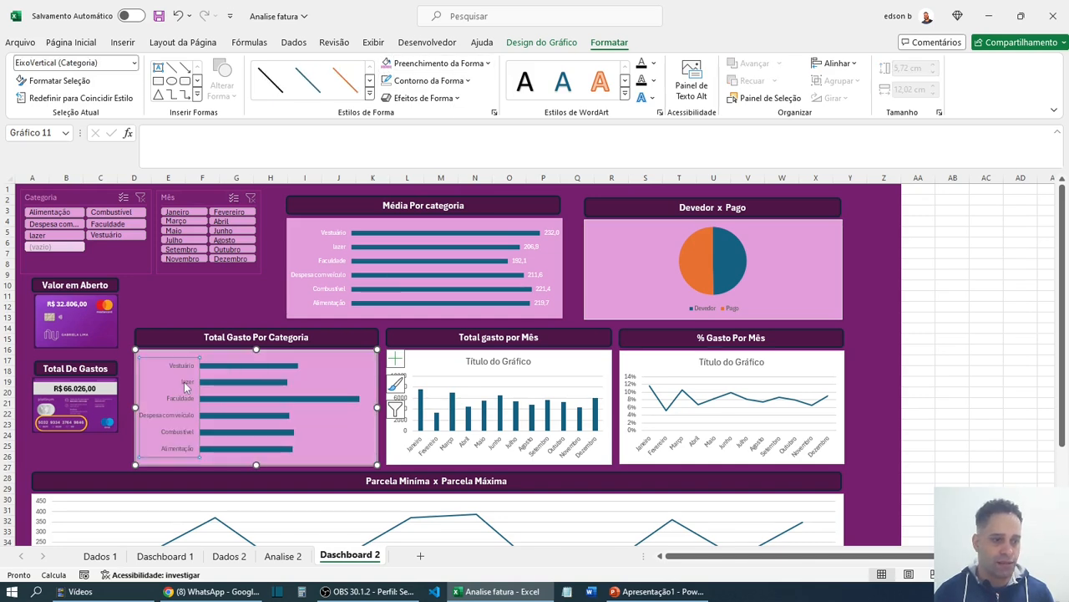
left_click(228, 374)
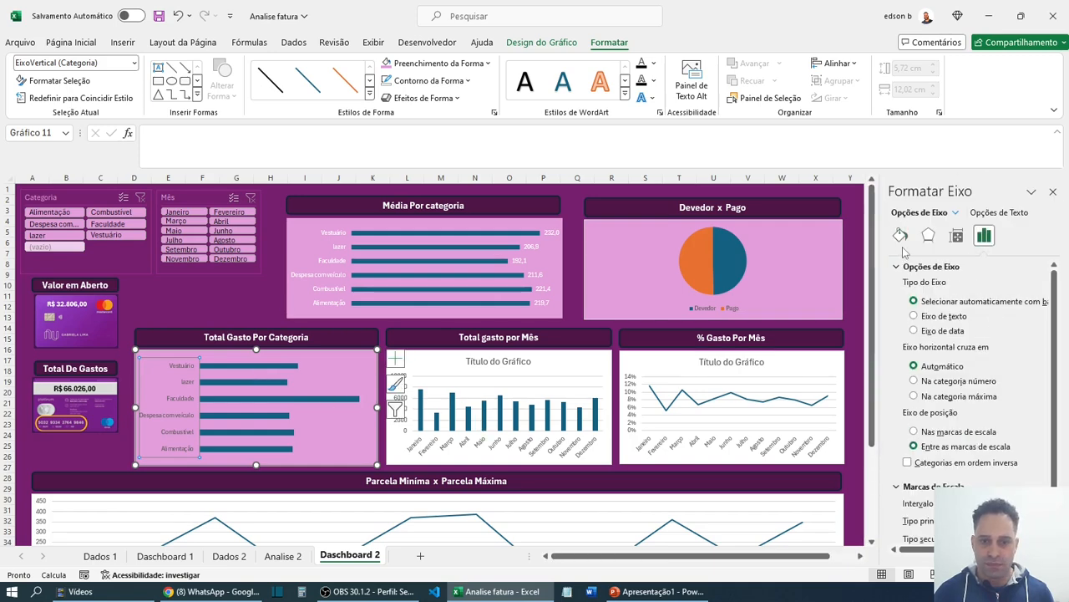
left_click(900, 237)
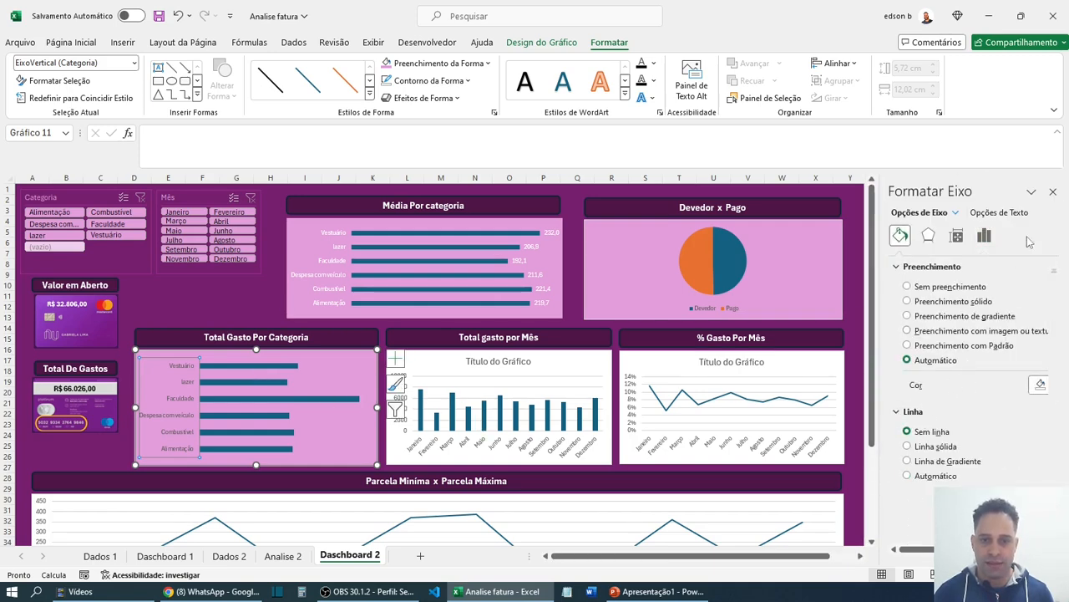
left_click(1053, 192)
left_click(920, 370)
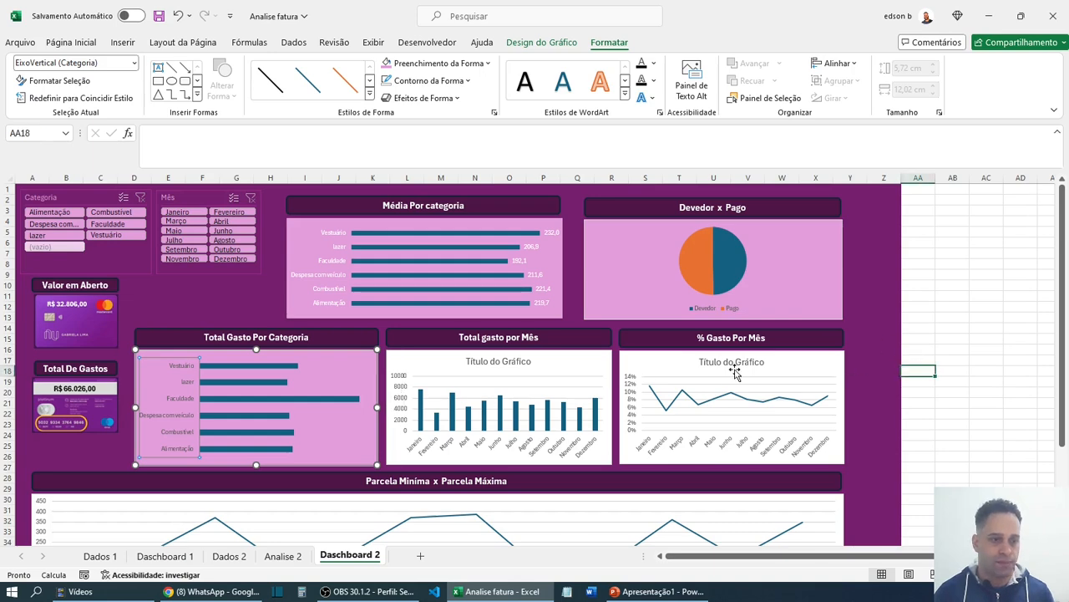
- Add data labels to the bars of the Total Gasto Por Categoria chart
left_click(369, 359)
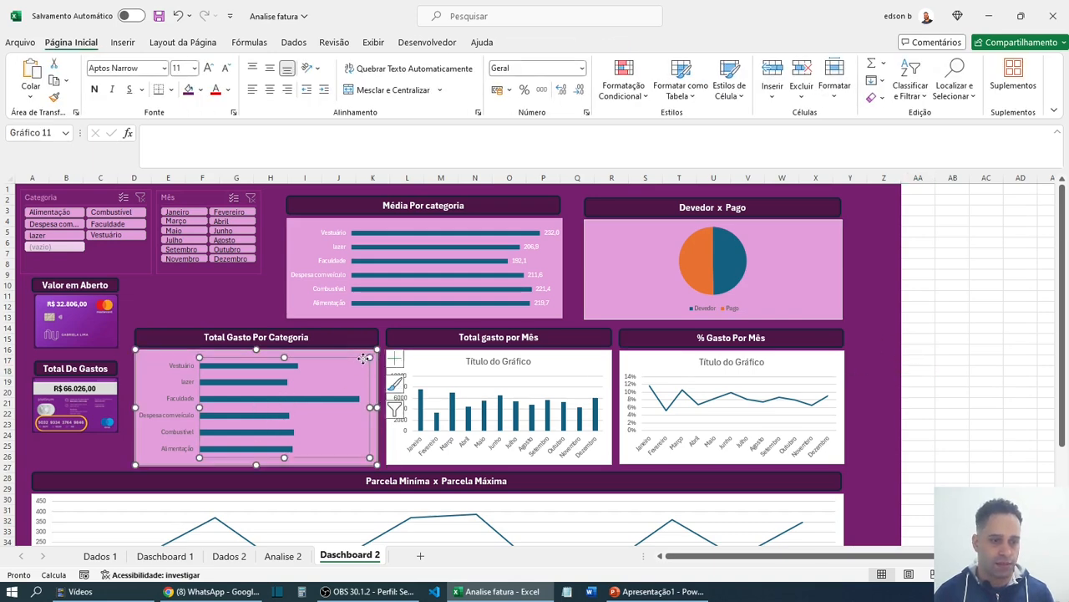
left_click(374, 360)
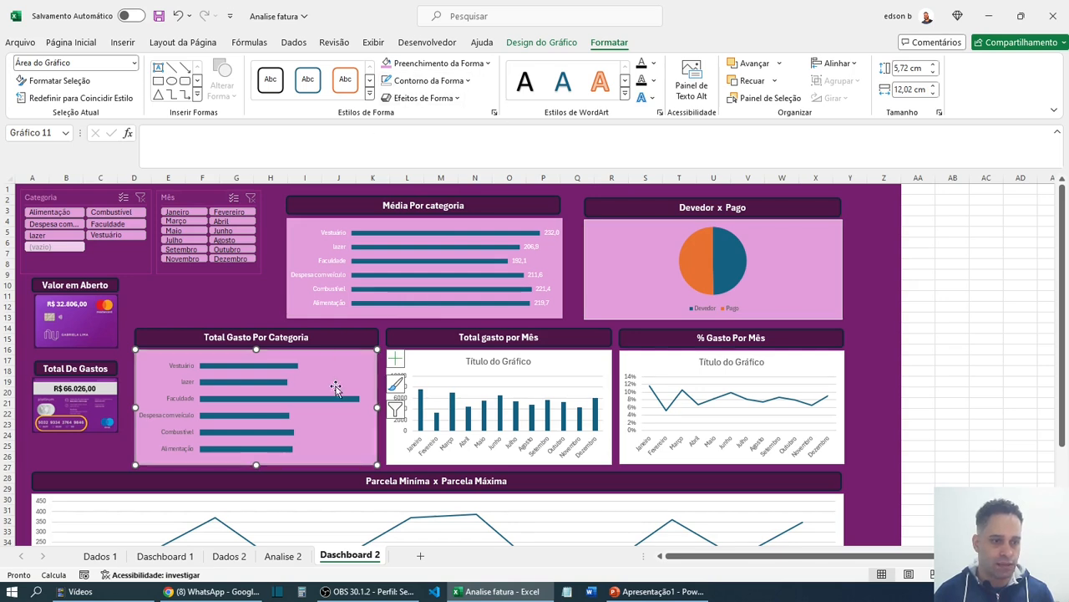
left_click(398, 359)
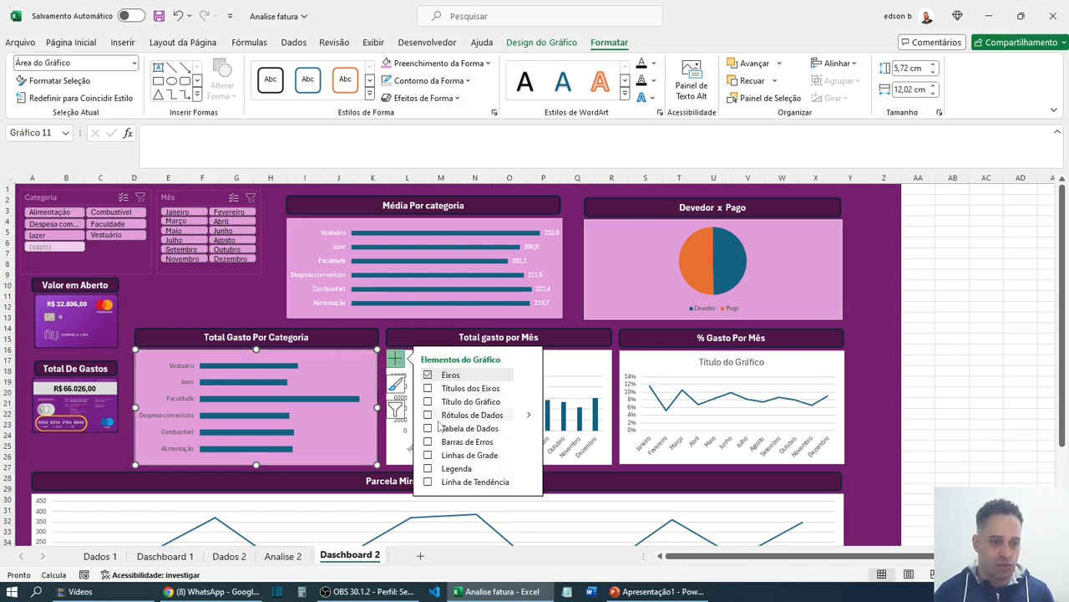
left_click(429, 415)
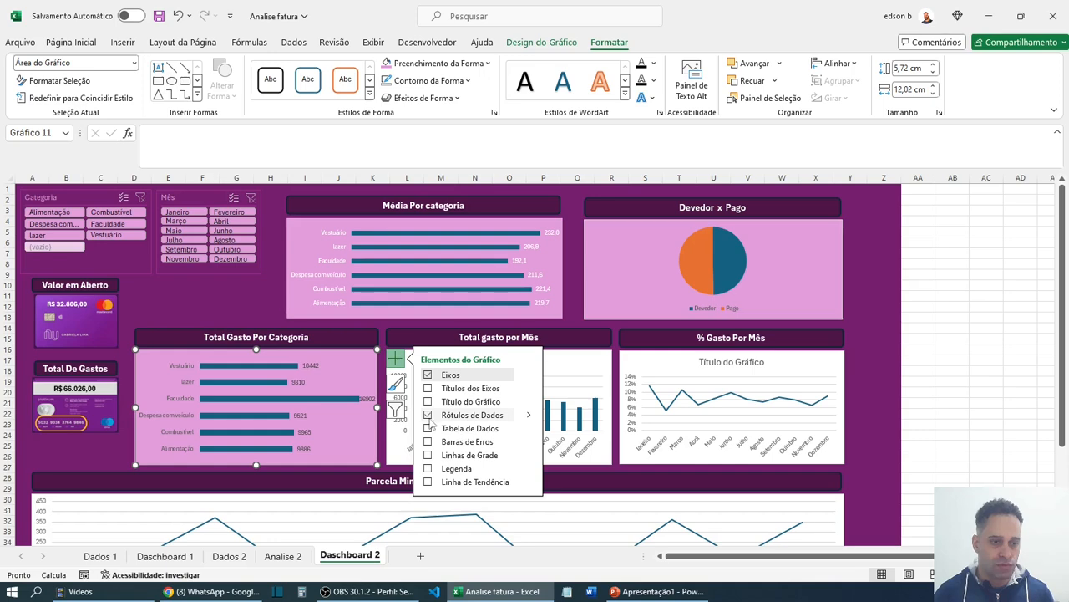
left_click(312, 367)
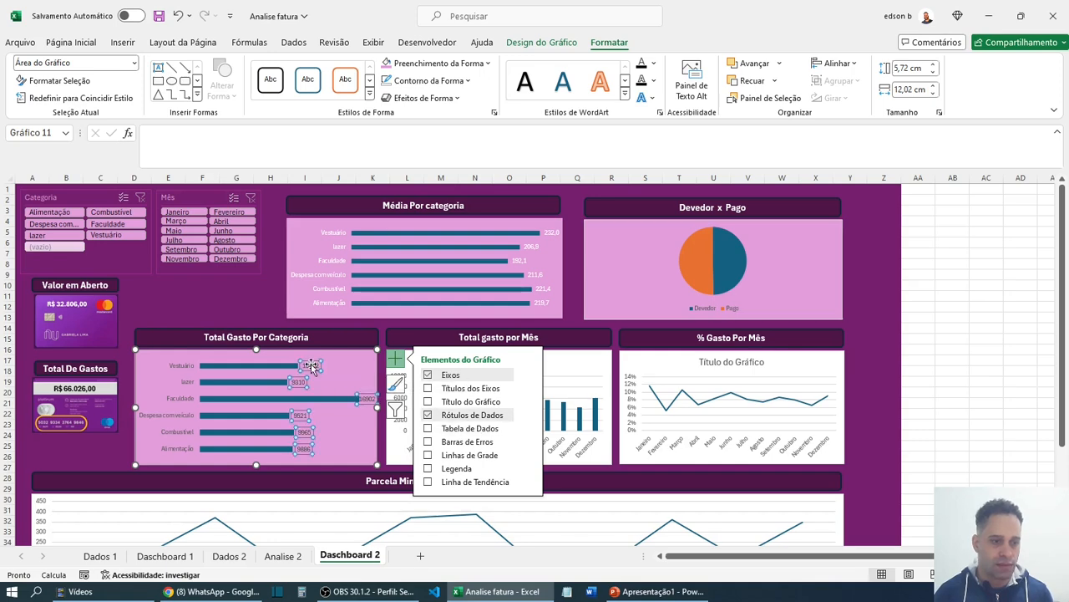
left_click(951, 314)
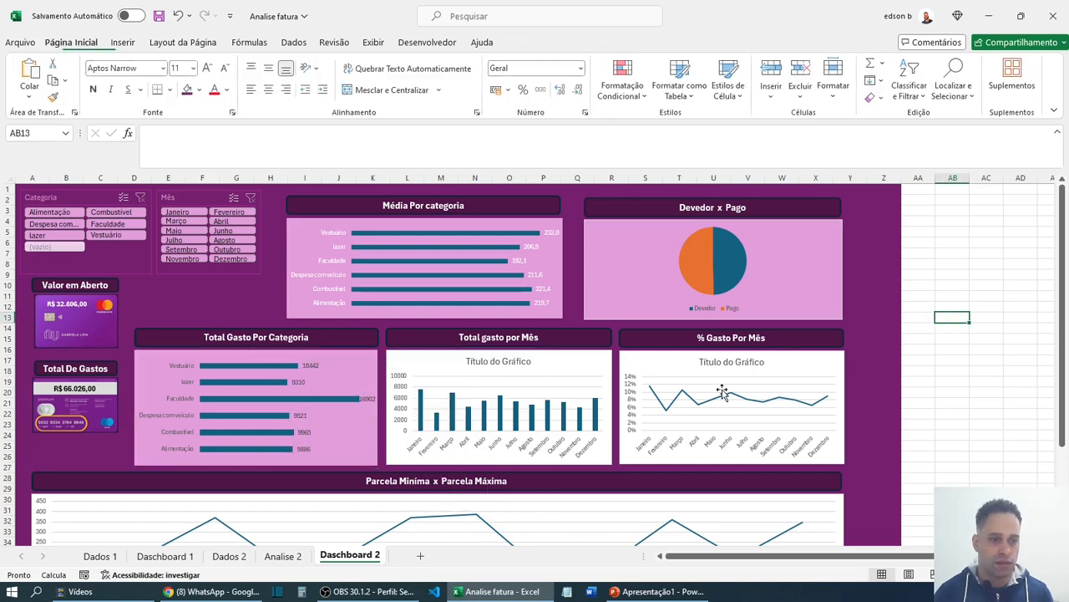
- Delete the placeholder title, vertical value axis and gridlines from the Total gasto por Mês chart
left_click(488, 363)
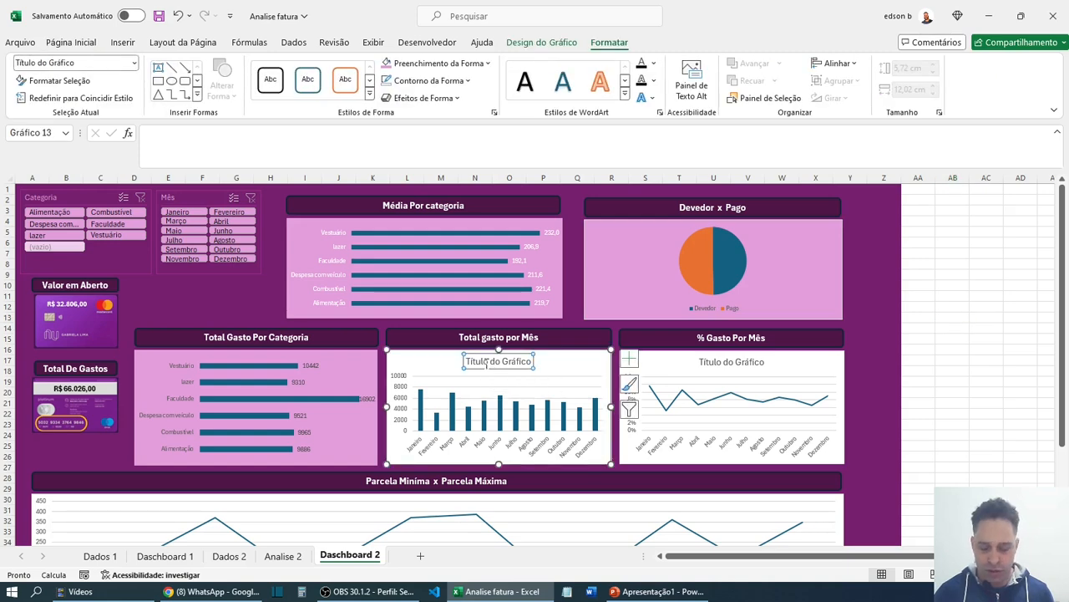
key("Delete")
left_click(399, 411)
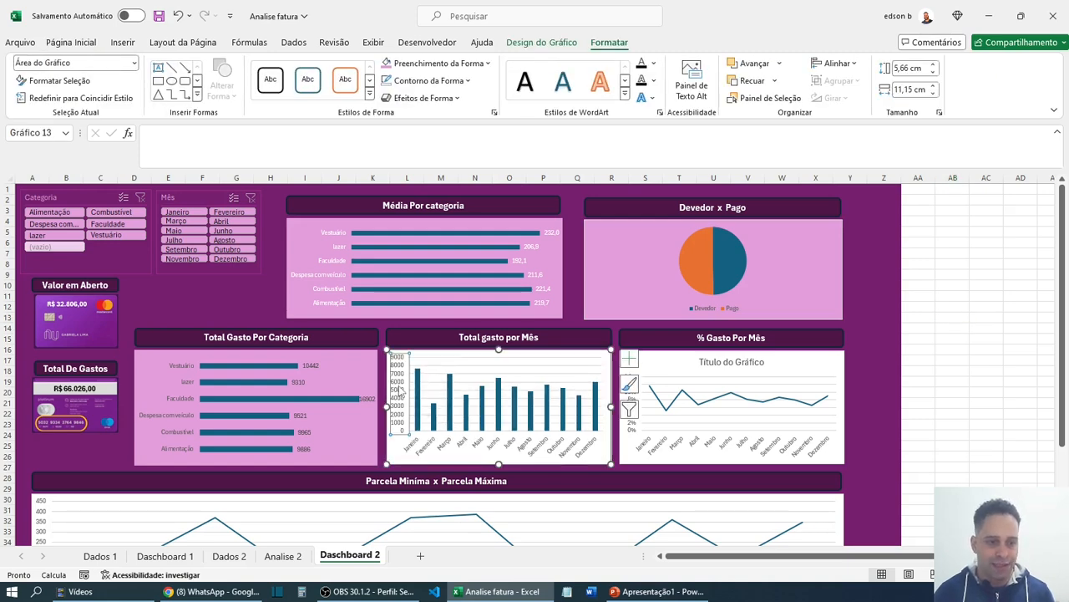
key("Delete")
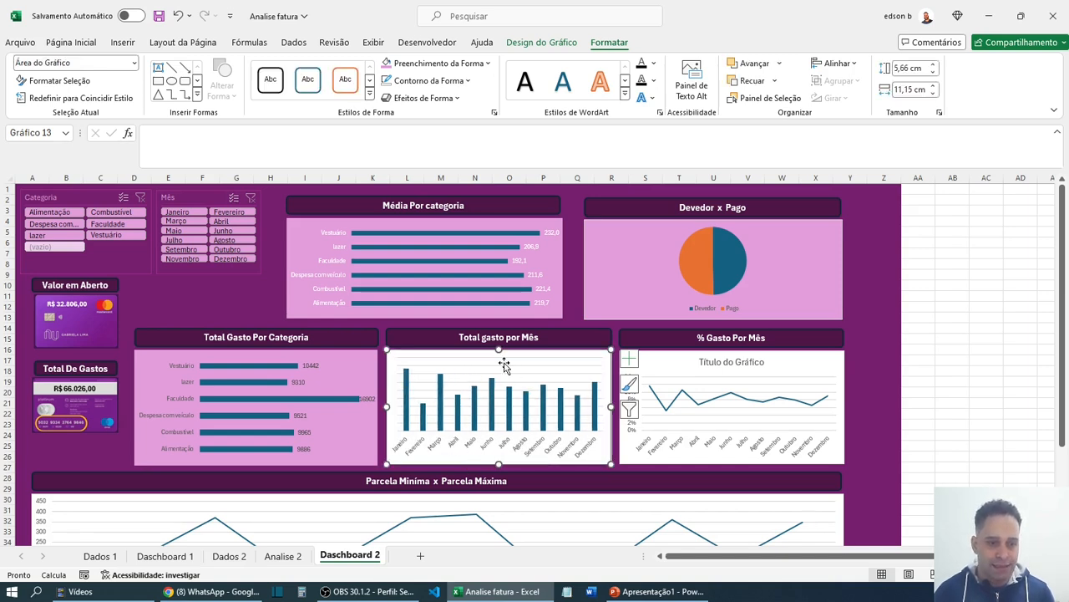
left_click(545, 371)
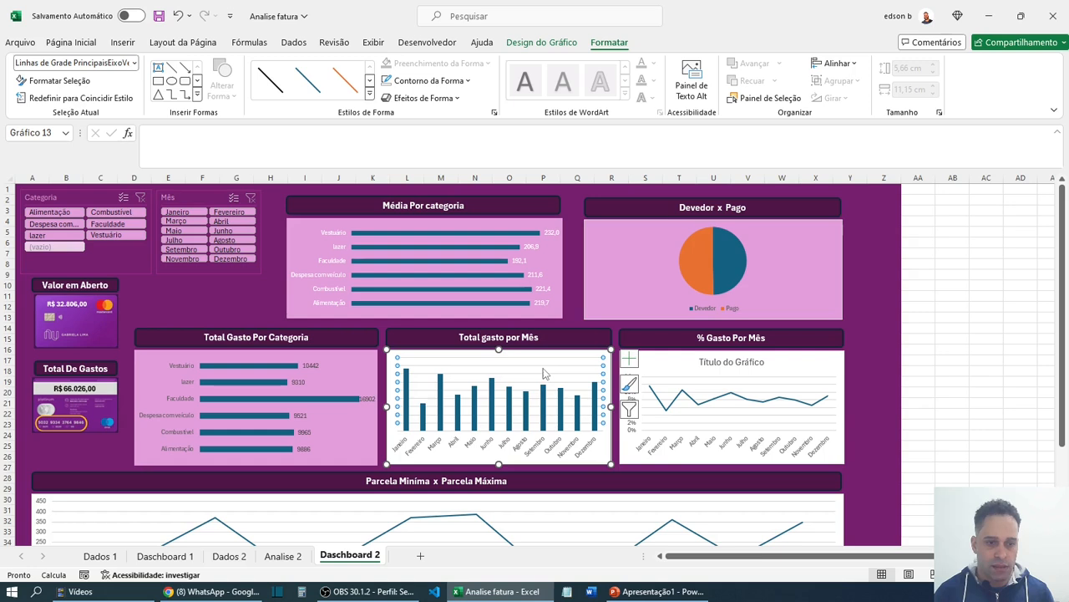
key("Delete")
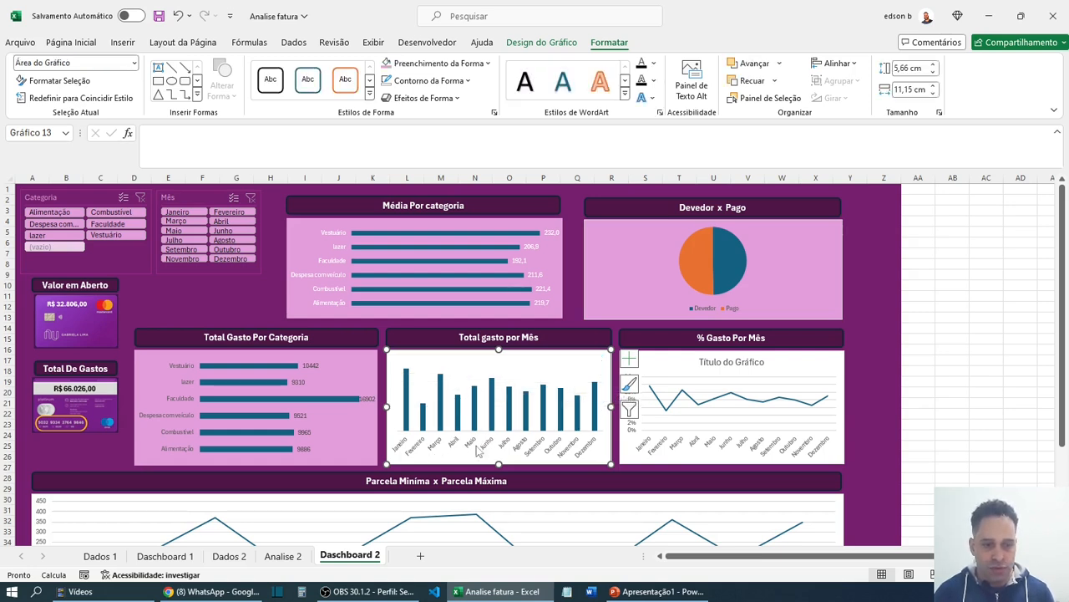
- Remove the line from the horizontal month axis of the Total gasto por Mês chart
left_click(452, 446)
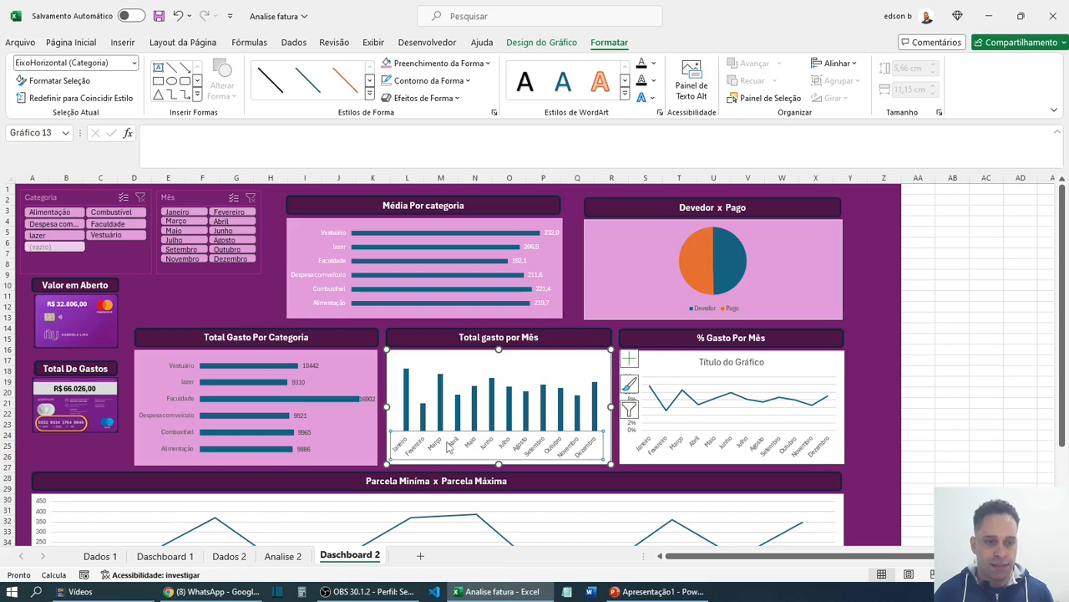
right_click(473, 442)
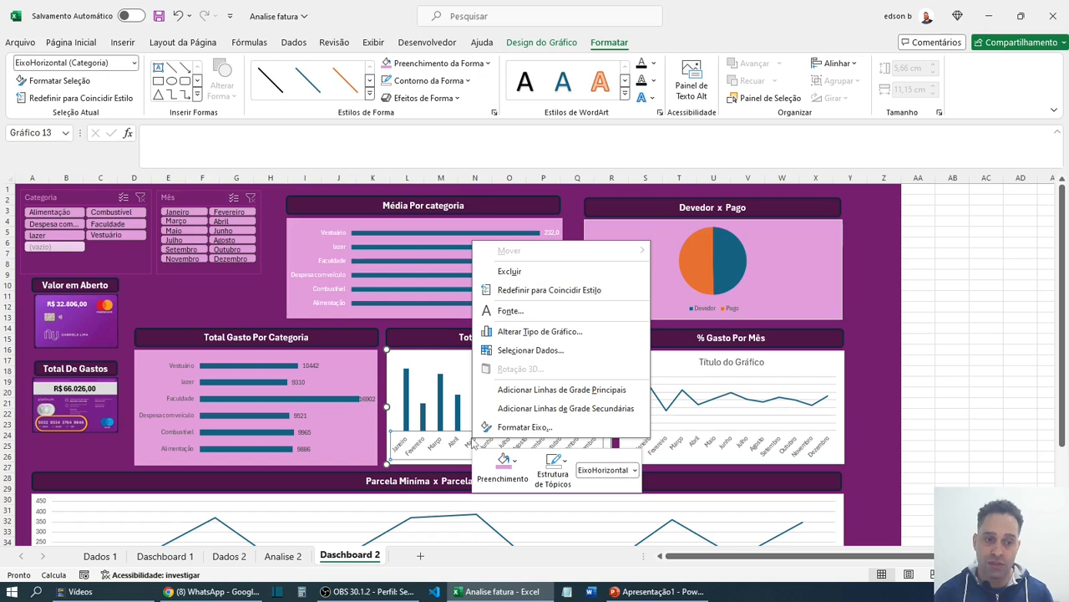
left_click(524, 428)
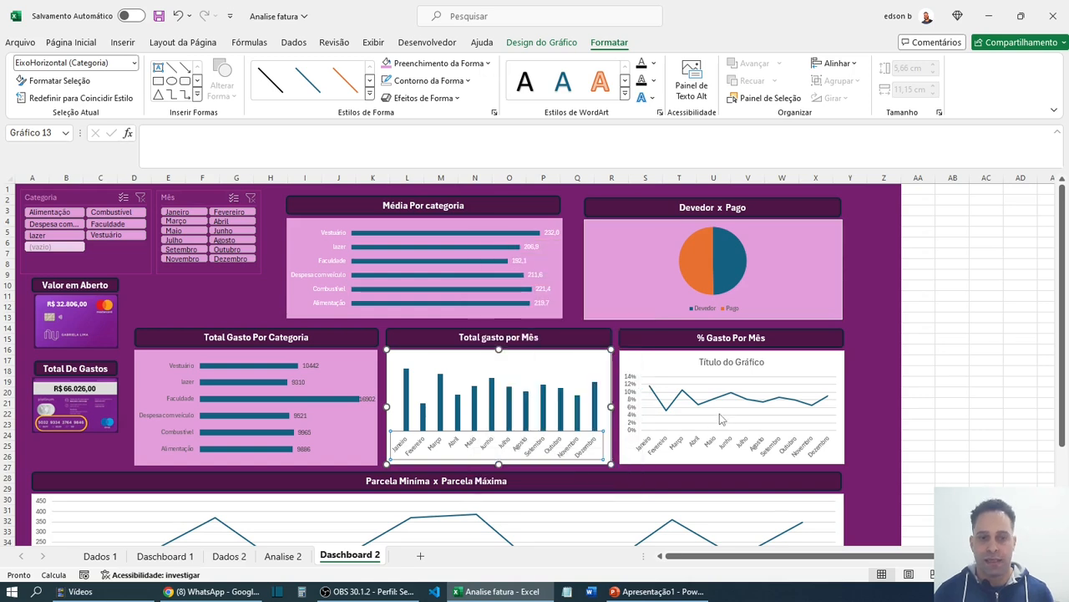
left_click(901, 237)
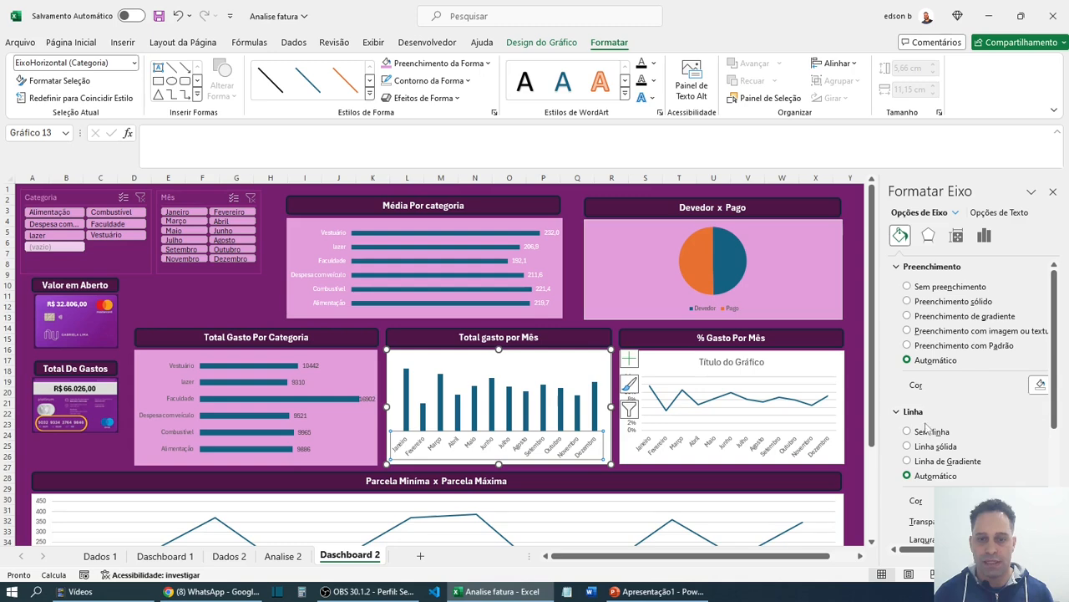
left_click(1053, 192)
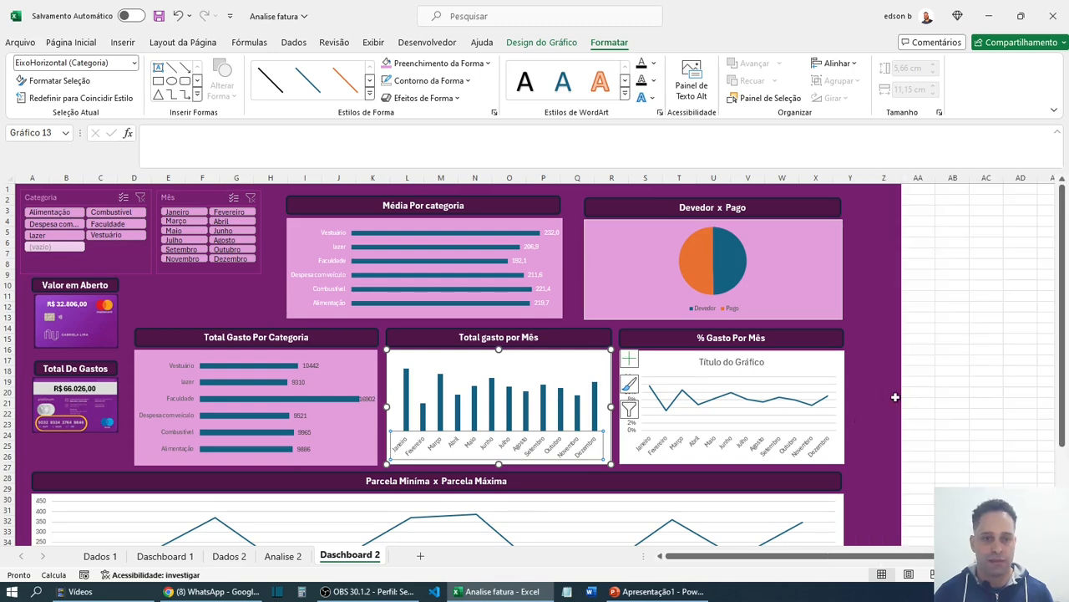
left_click(918, 413)
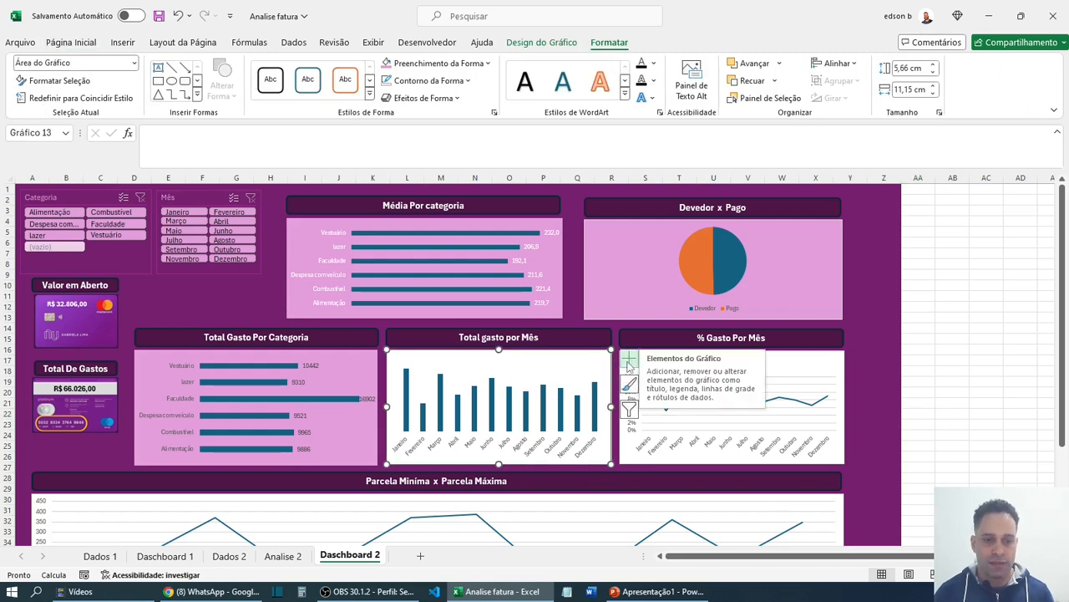
- Add data labels to the Total gasto por Mês chart and fill its chart area with the same light magenta
left_click(630, 364)
left_click(663, 416)
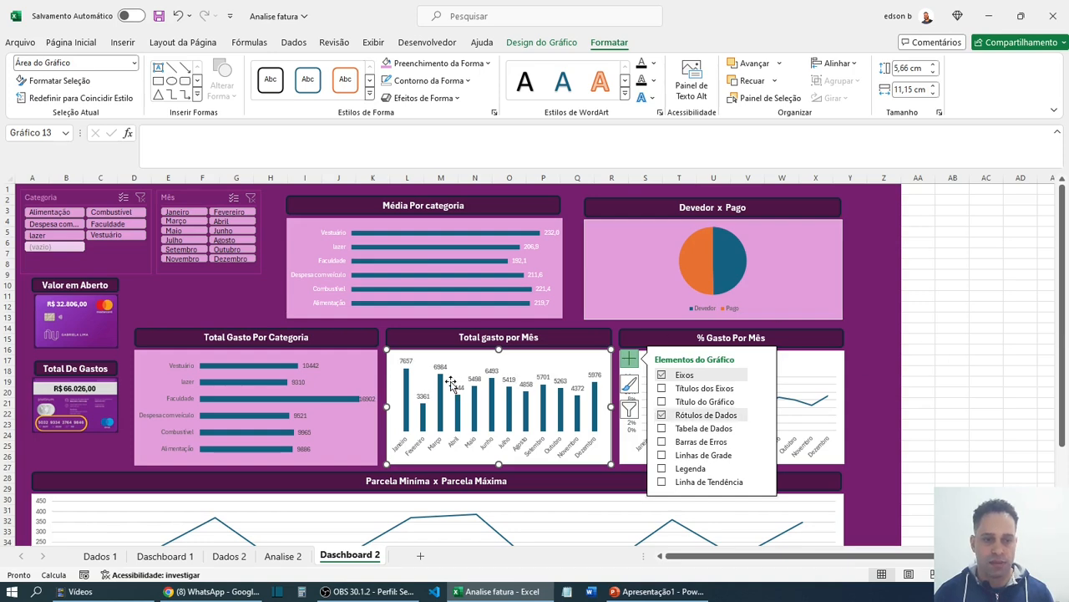
left_click(984, 331)
left_click(578, 364)
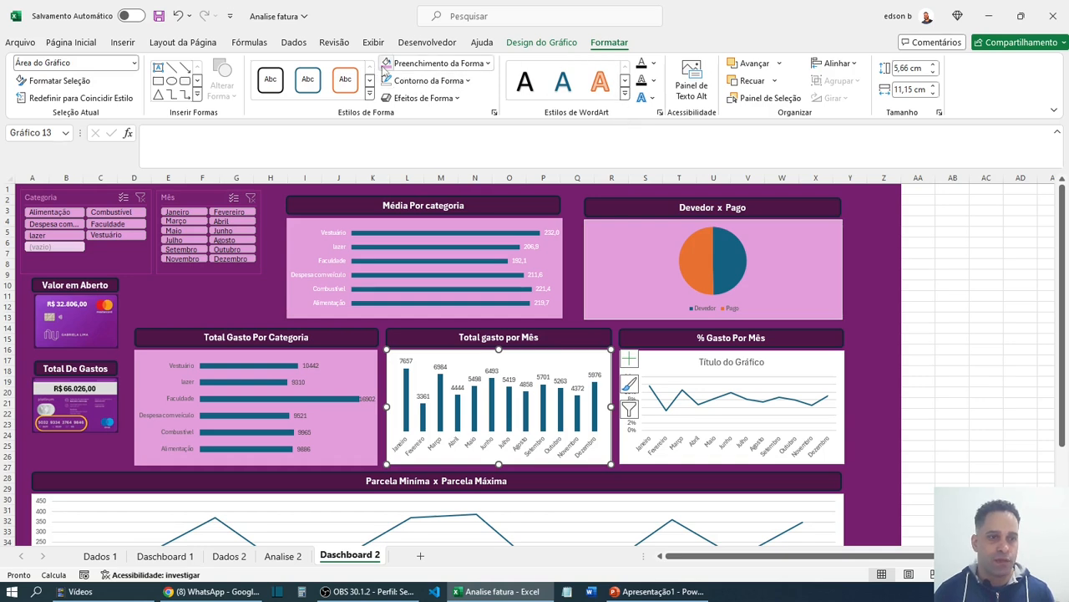
left_click(386, 63)
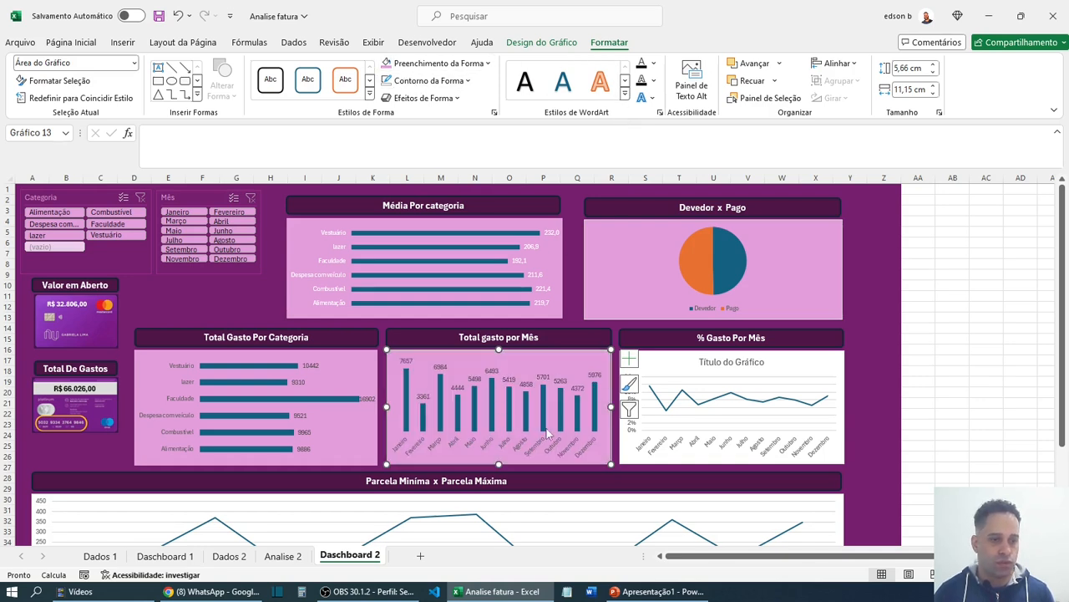
- Delete the placeholder title from the % Gasto Por Mês chart
left_click(716, 362)
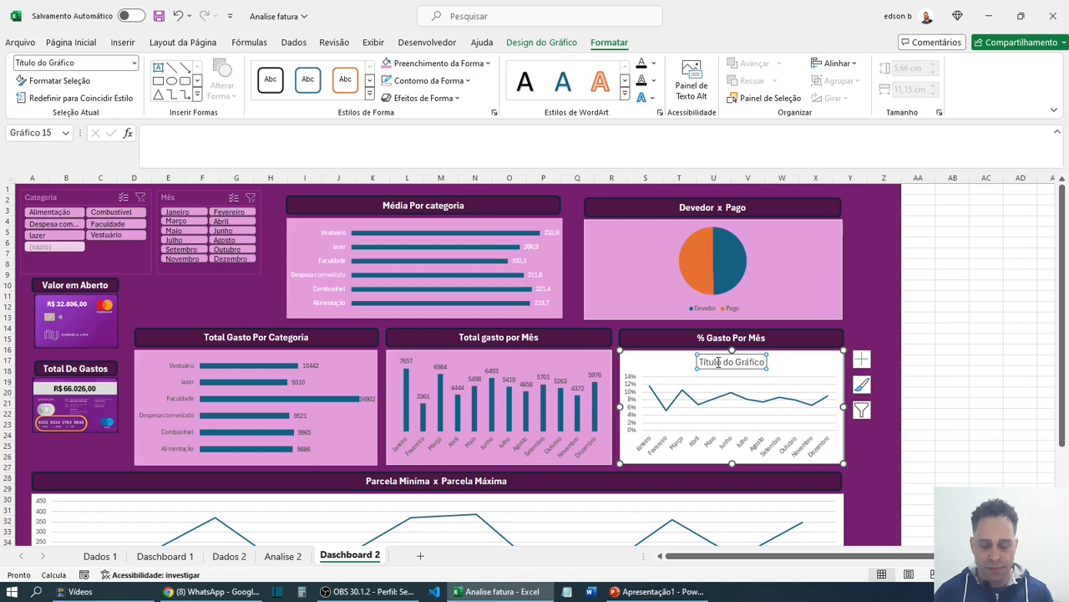
key("Delete")
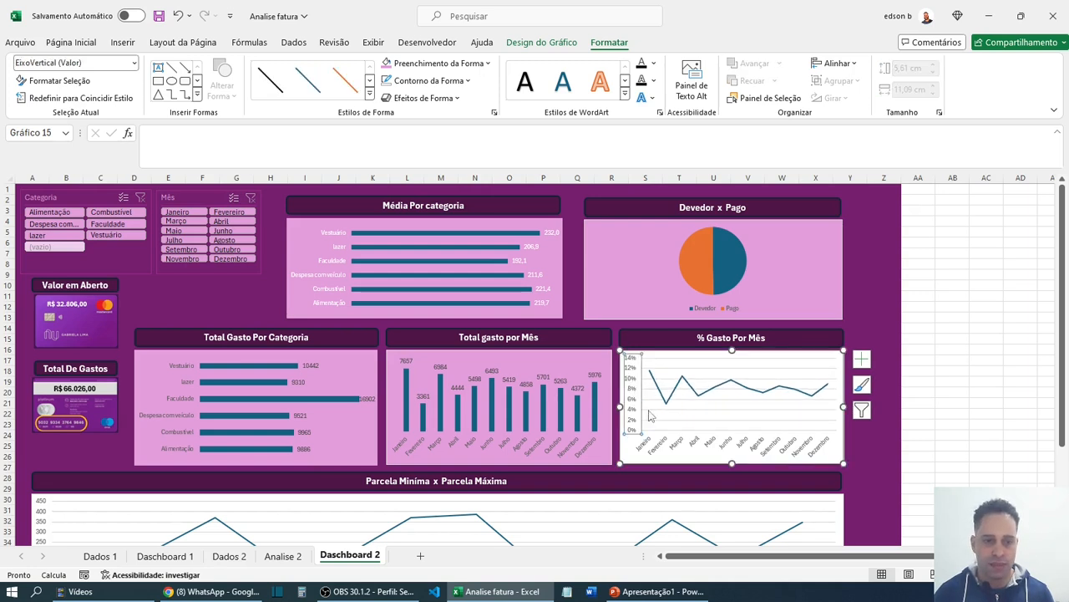
left_click(653, 416)
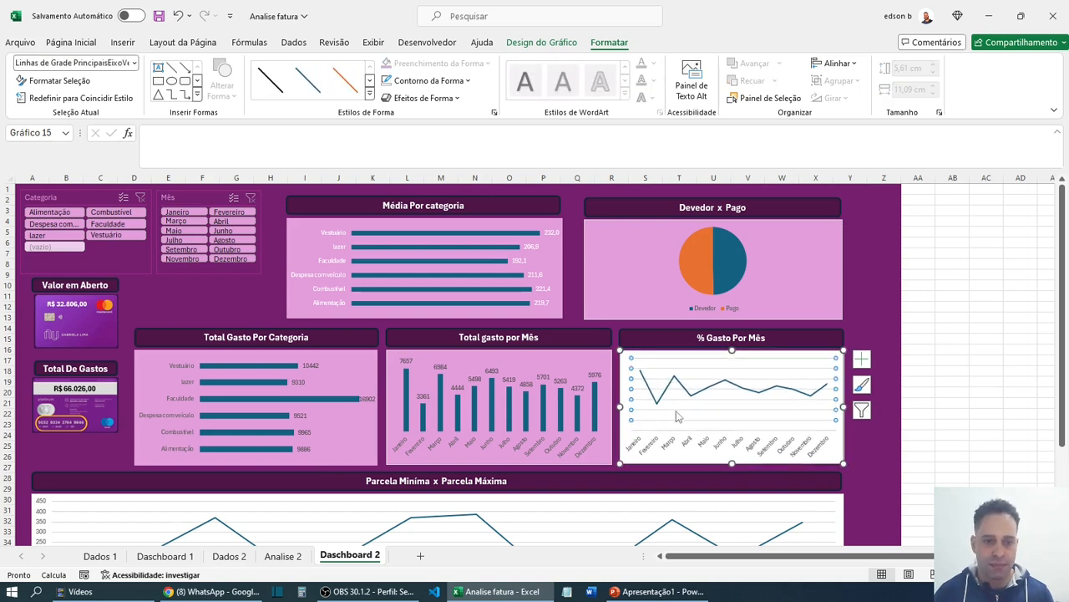
left_click(692, 445)
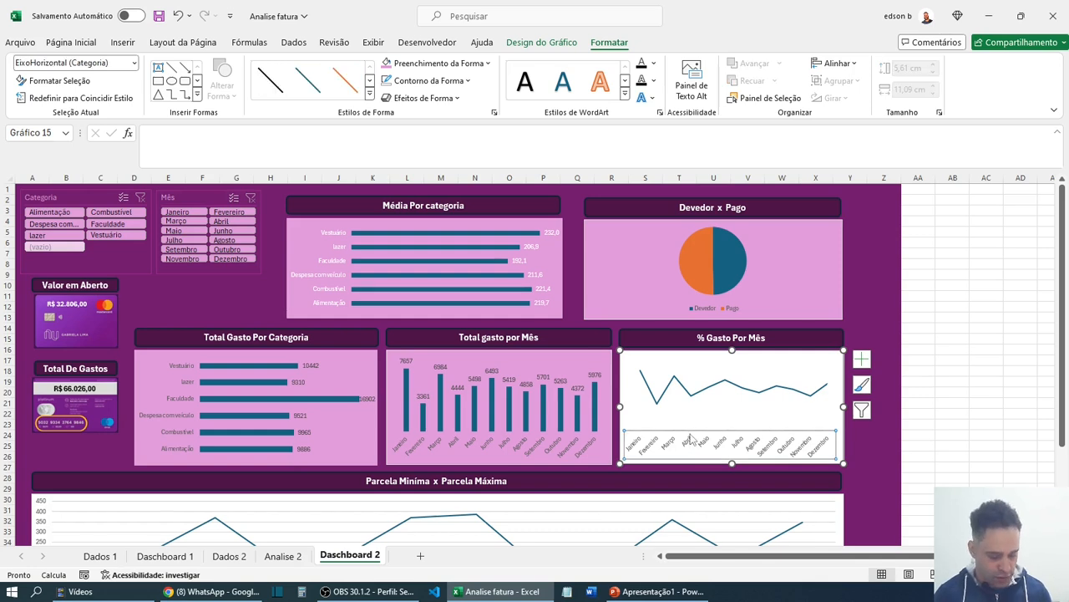
key("ctrl+z")
key("ctrl+z")
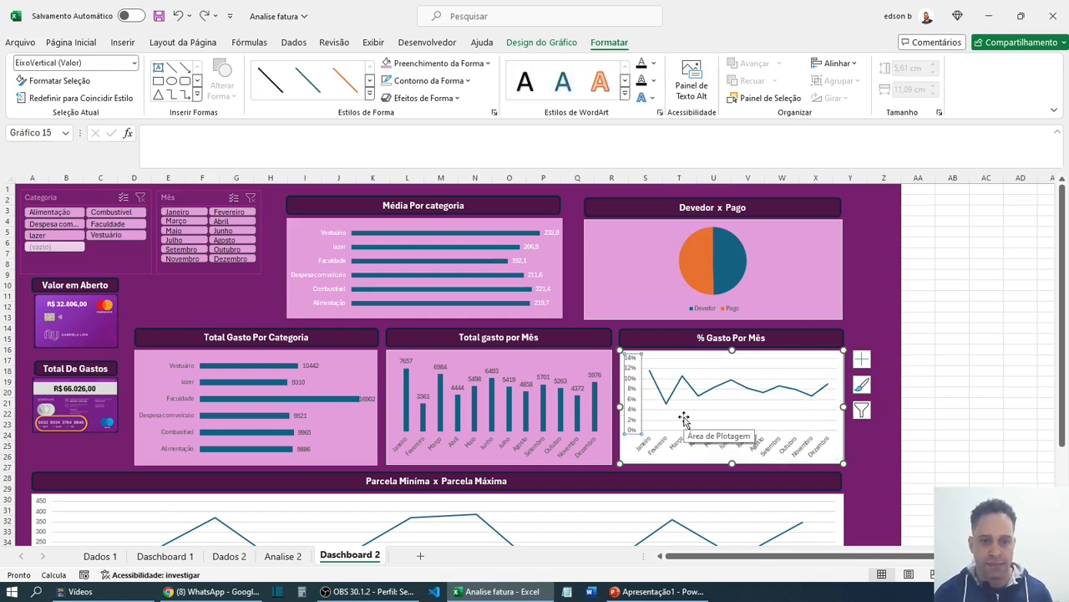
- Delete the vertical percentage axis and the gridlines from the % Gasto Por Mês chart
key("Delete")
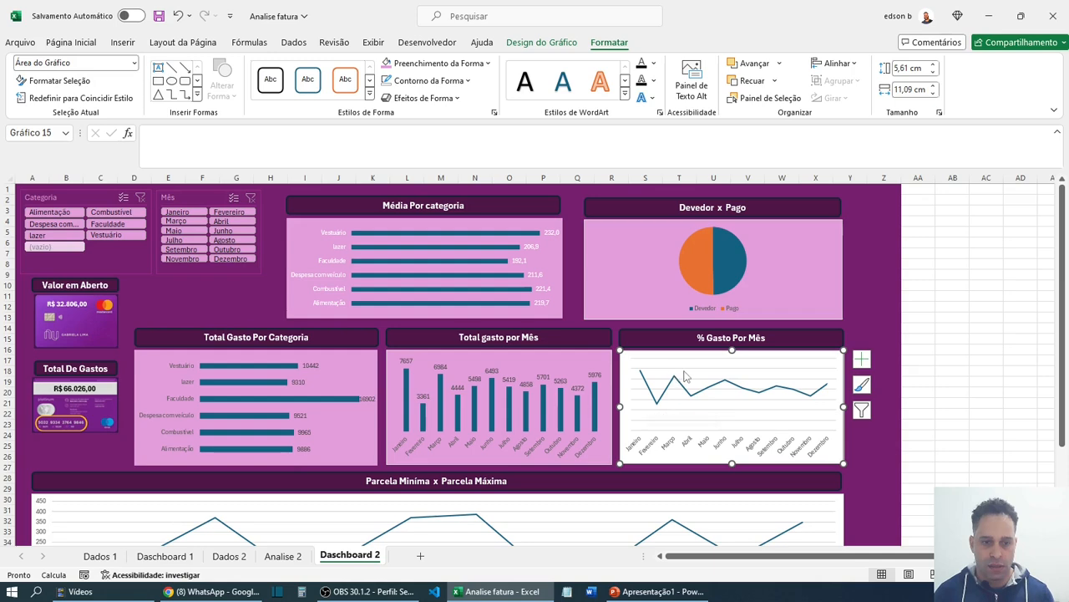
left_click(688, 376)
key("Delete")
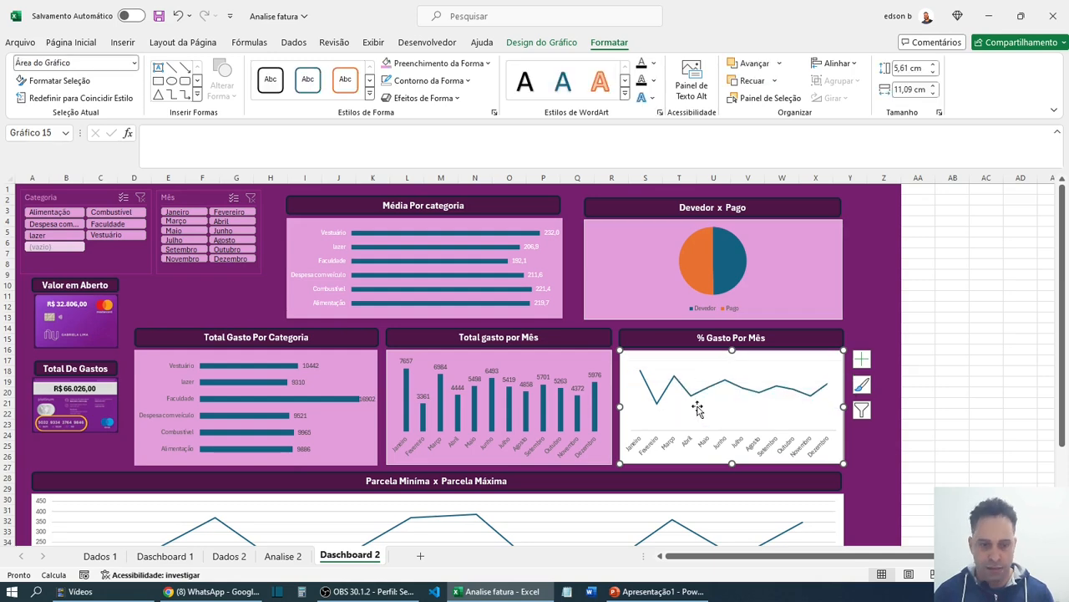
- Remove the line from the horizontal month axis of the % Gasto Por Mês chart
right_click(689, 443)
left_click(724, 428)
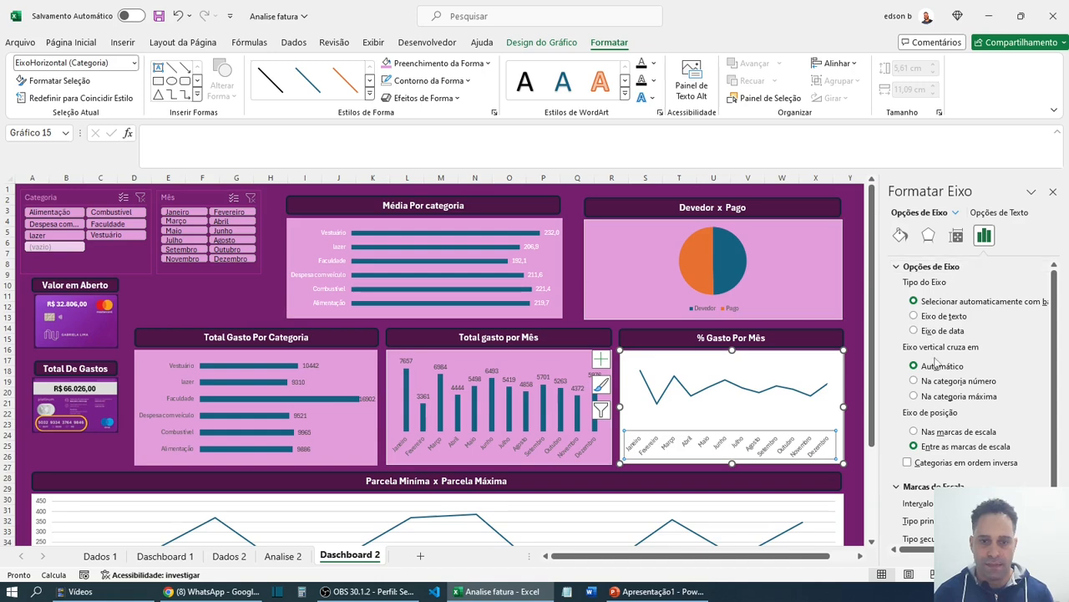
left_click(900, 234)
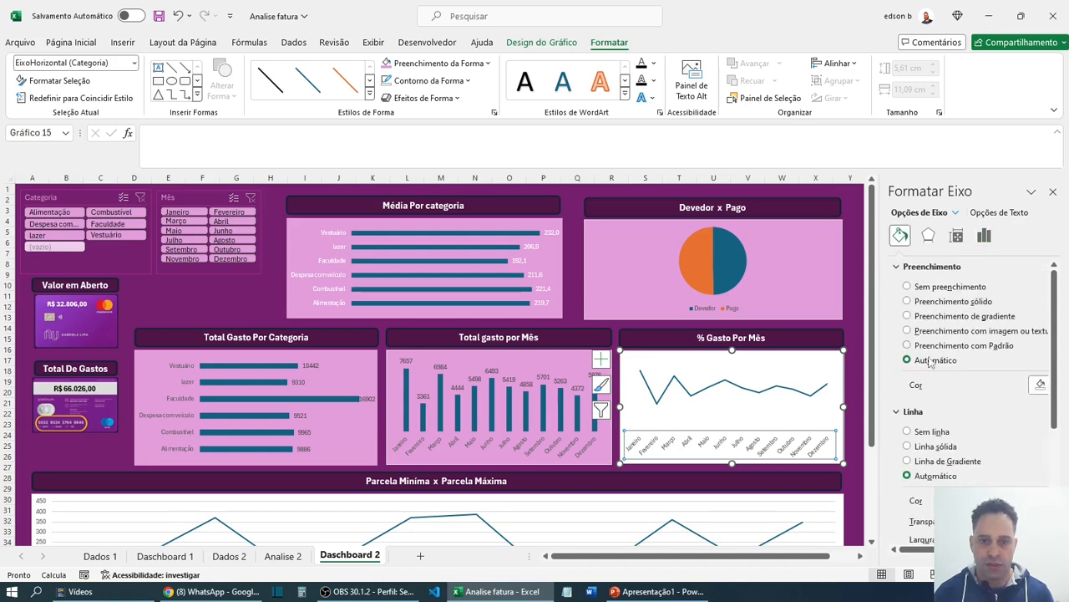
left_click(1053, 191)
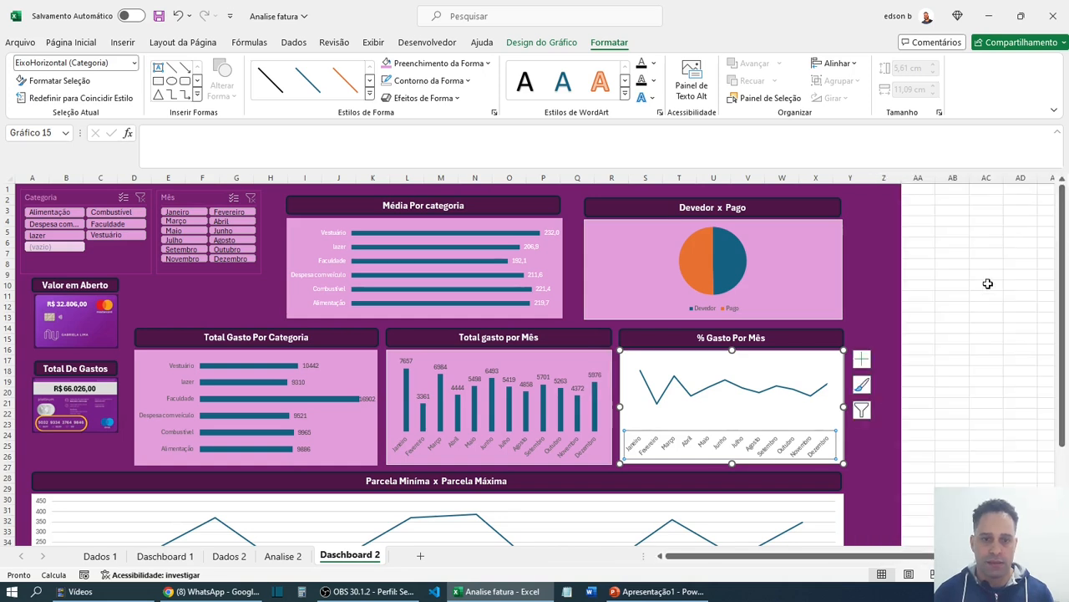
- Fill the chart area of the % Gasto Por Mês chart with the light magenta used on the other charts
left_click(387, 65)
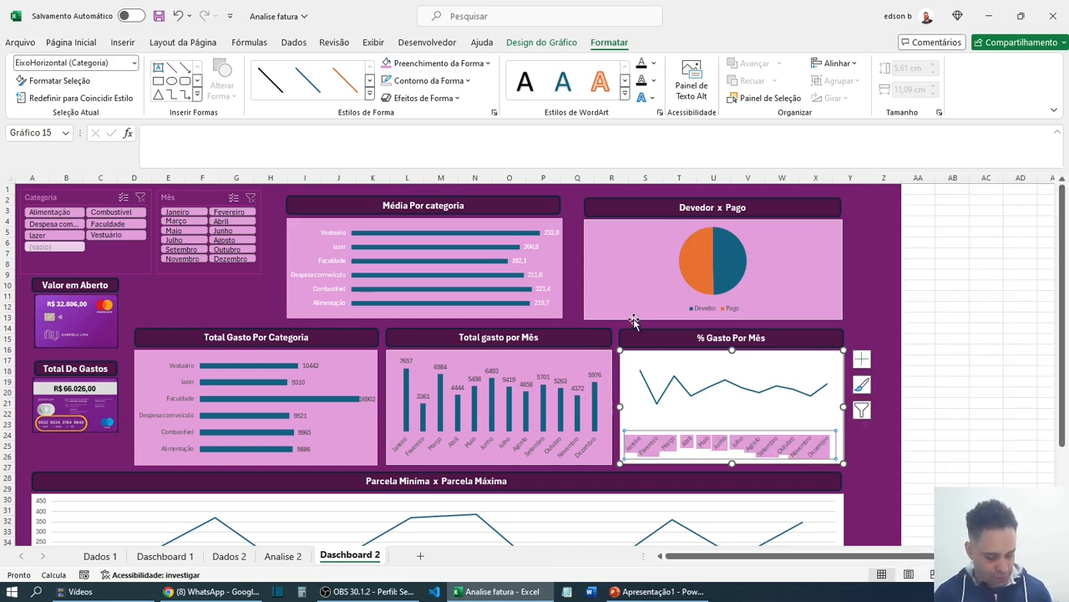
key("ctrl+z")
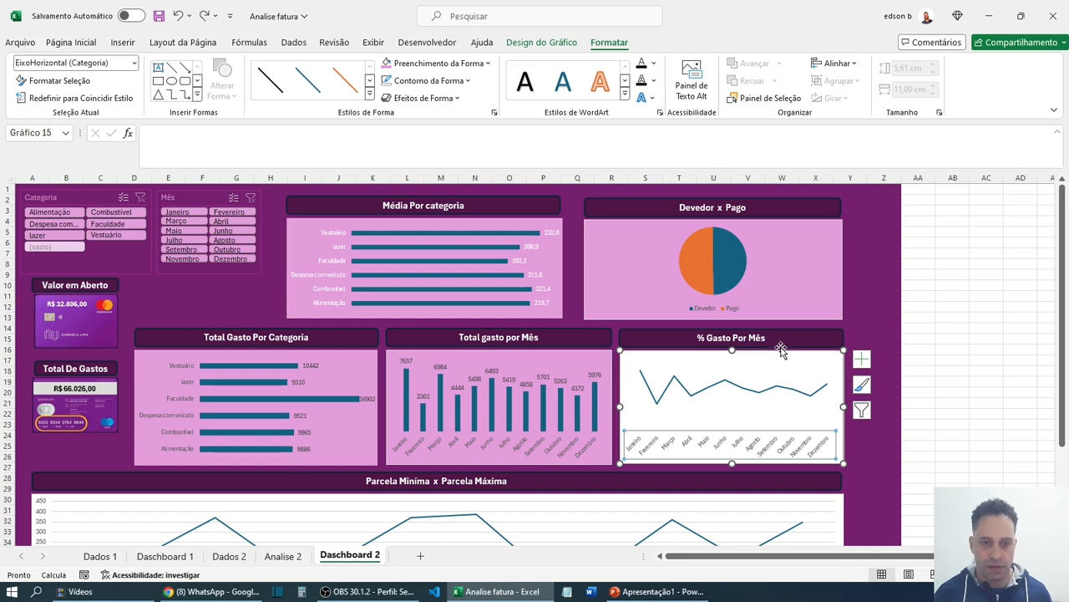
left_click(643, 355)
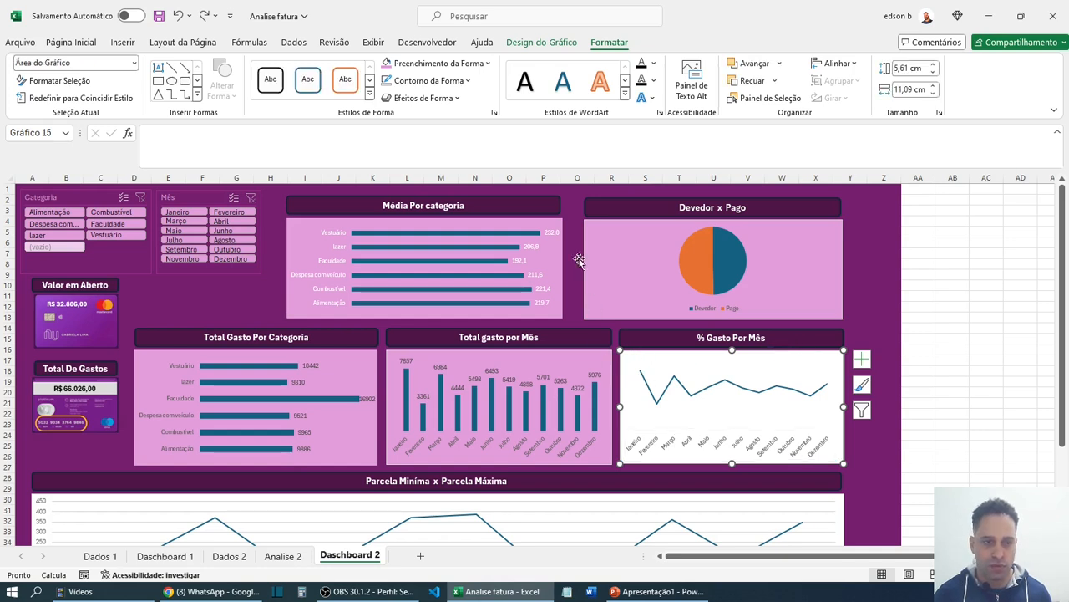
left_click(387, 64)
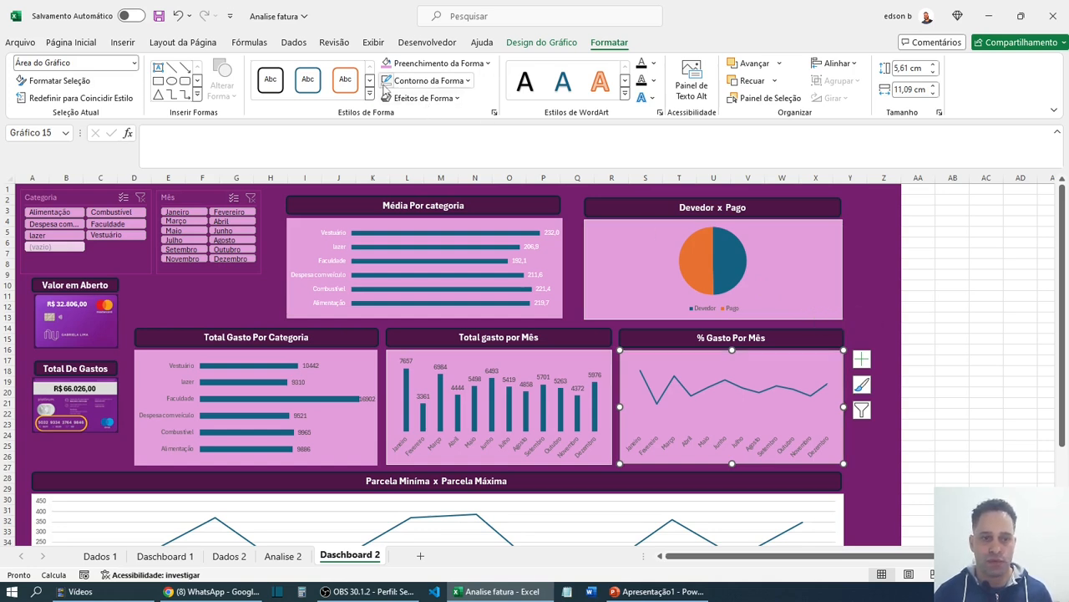
left_click(591, 367)
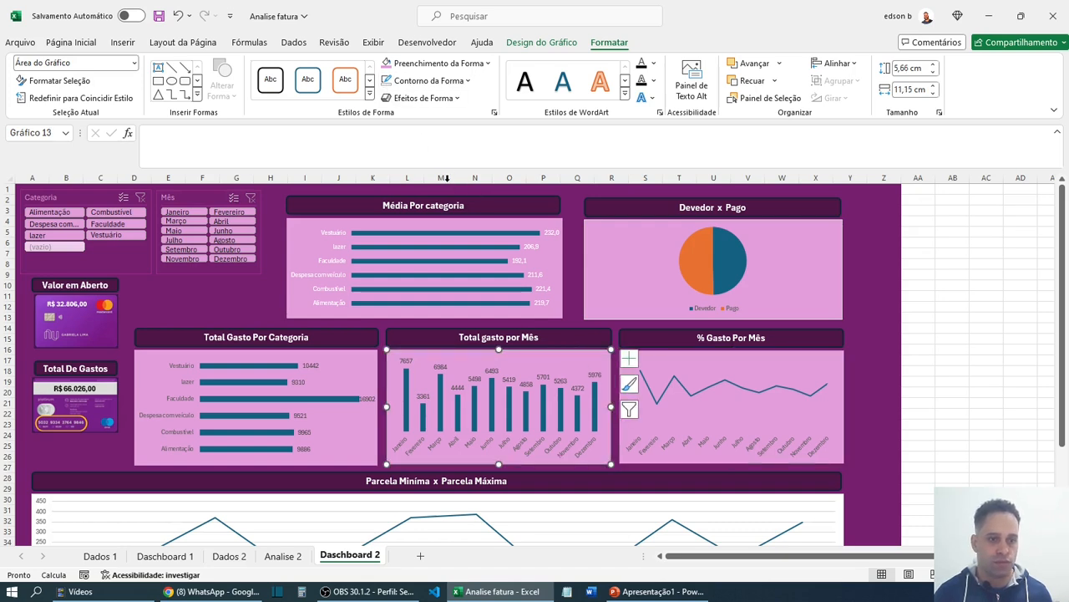
left_click(633, 224)
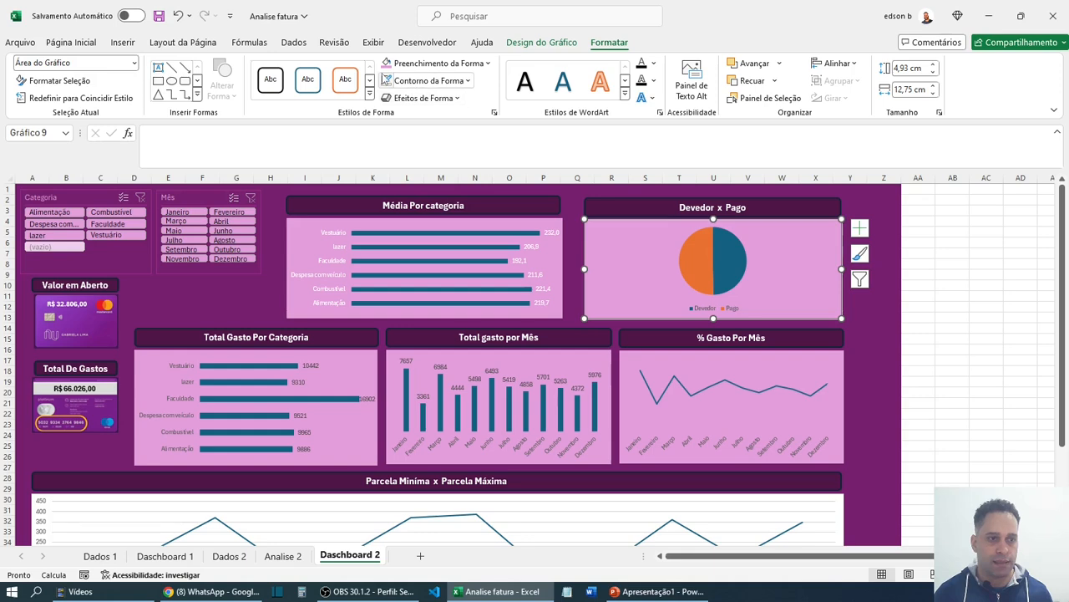
left_click(957, 360)
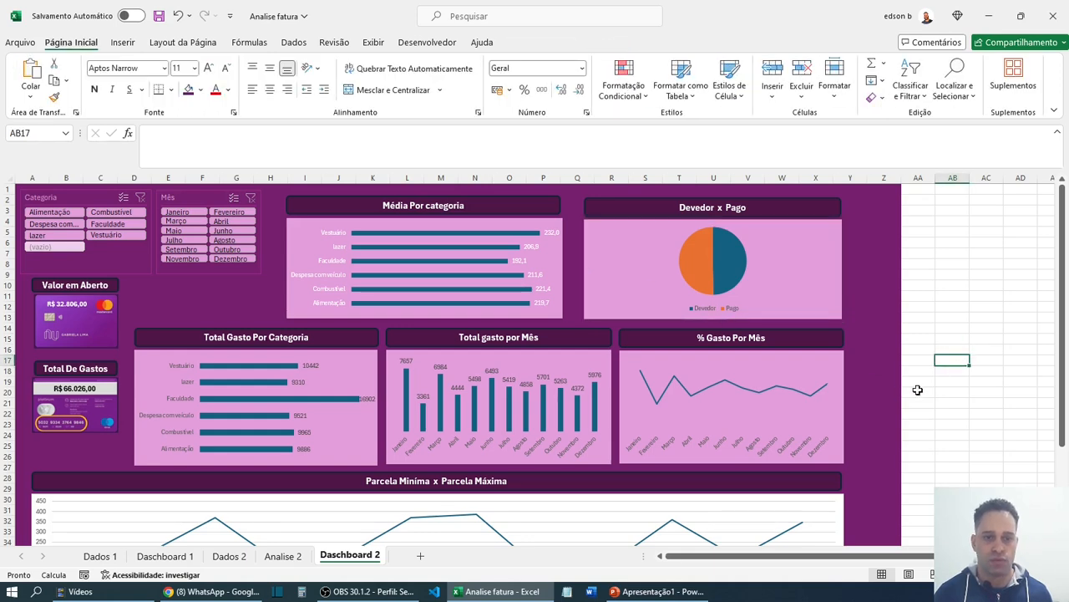
- Add data labels showing the value to the line of the % Gasto Por Mês chart
left_click(763, 365)
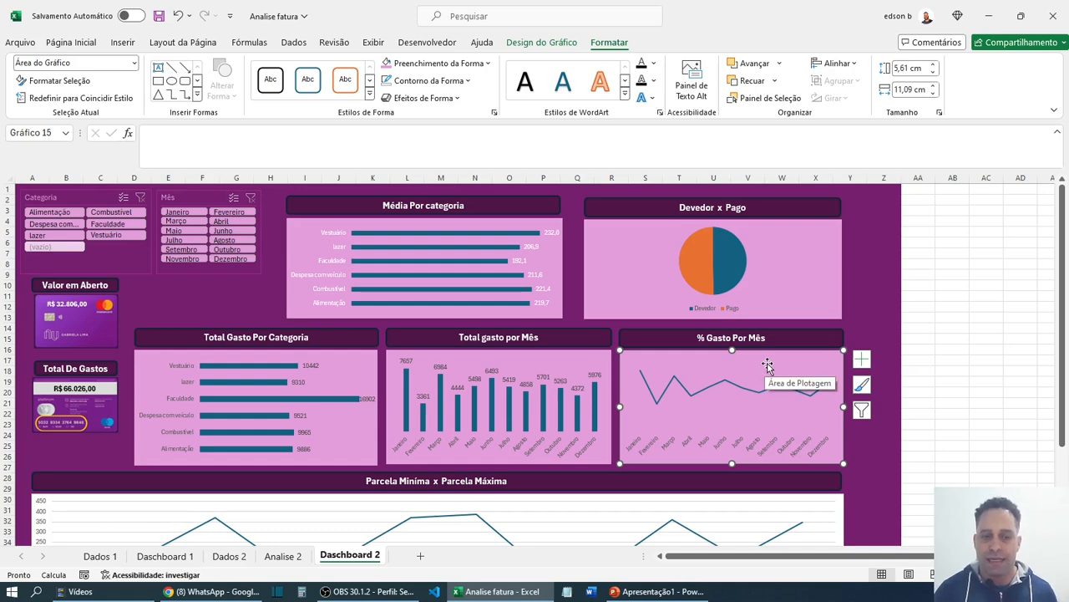
left_click(861, 359)
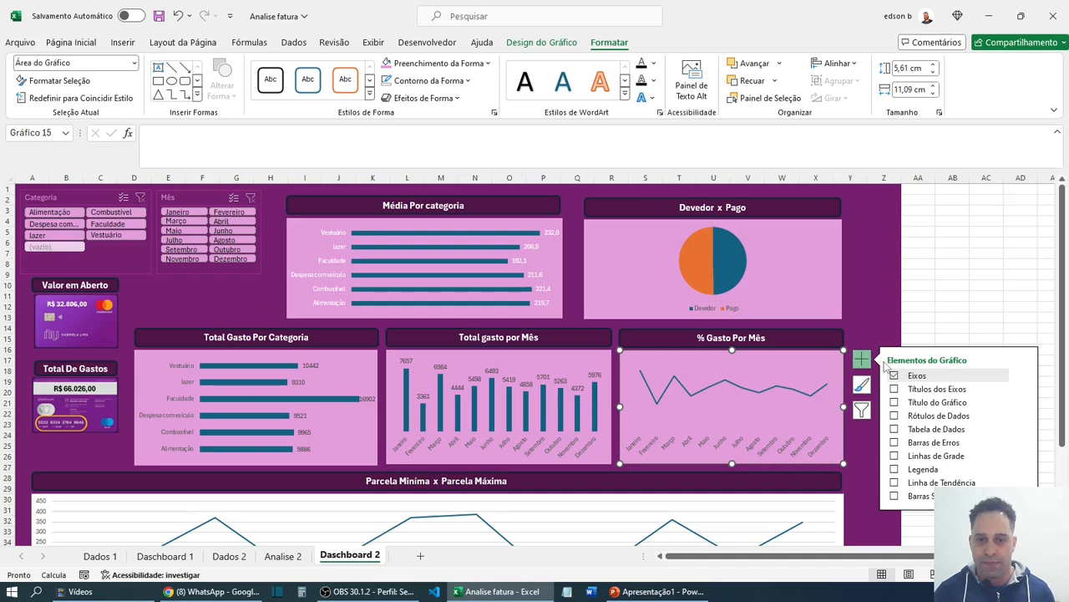
left_click(1025, 416)
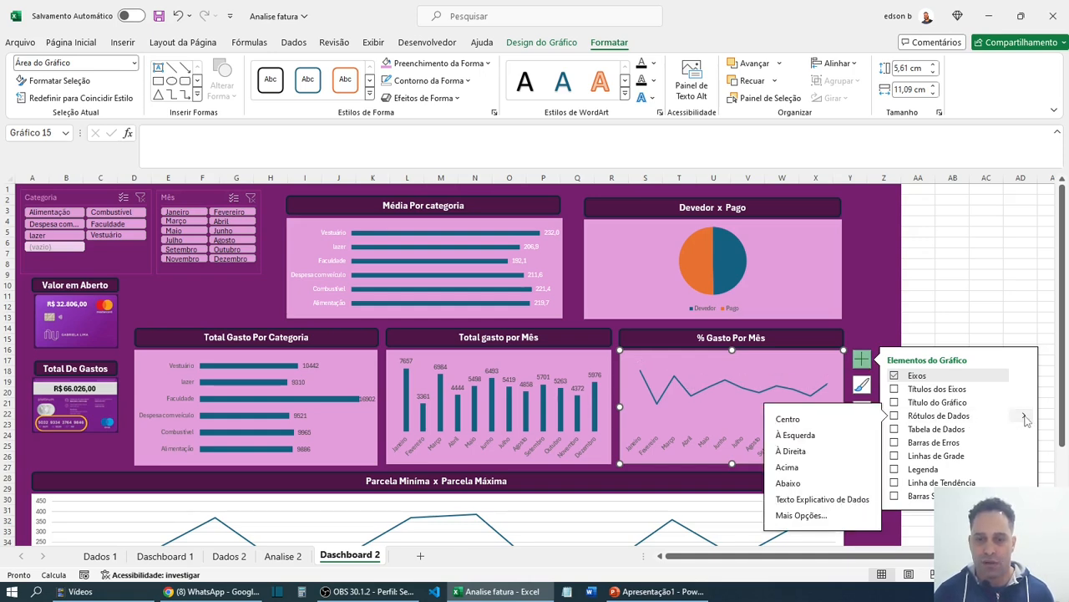
left_click(802, 515)
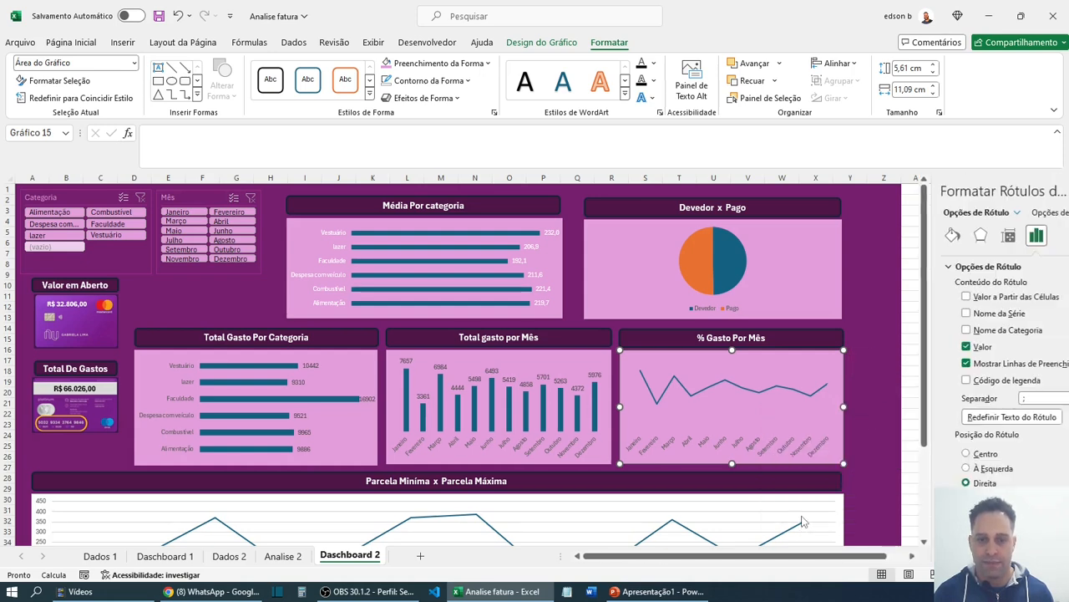
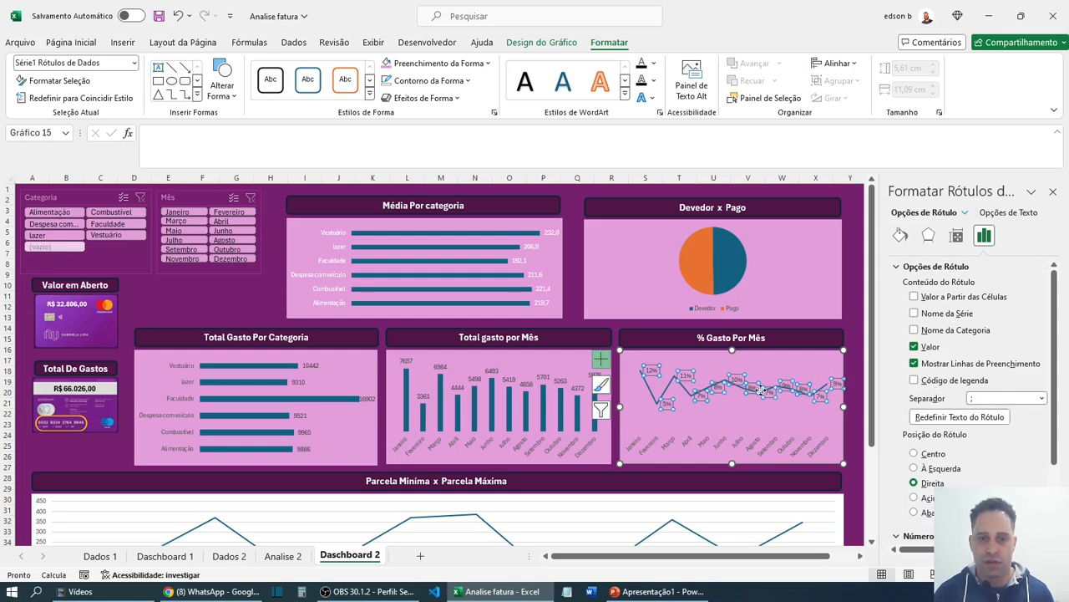
scroll(945, 335, "down", 1)
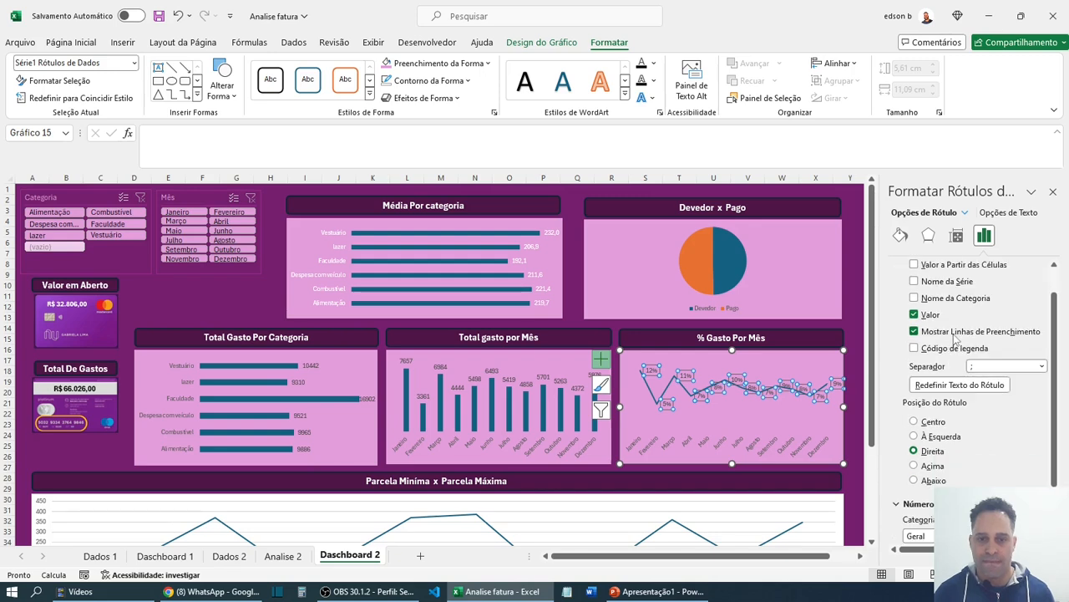
scroll(953, 338, "down", 2)
scroll(953, 339, "up", 4)
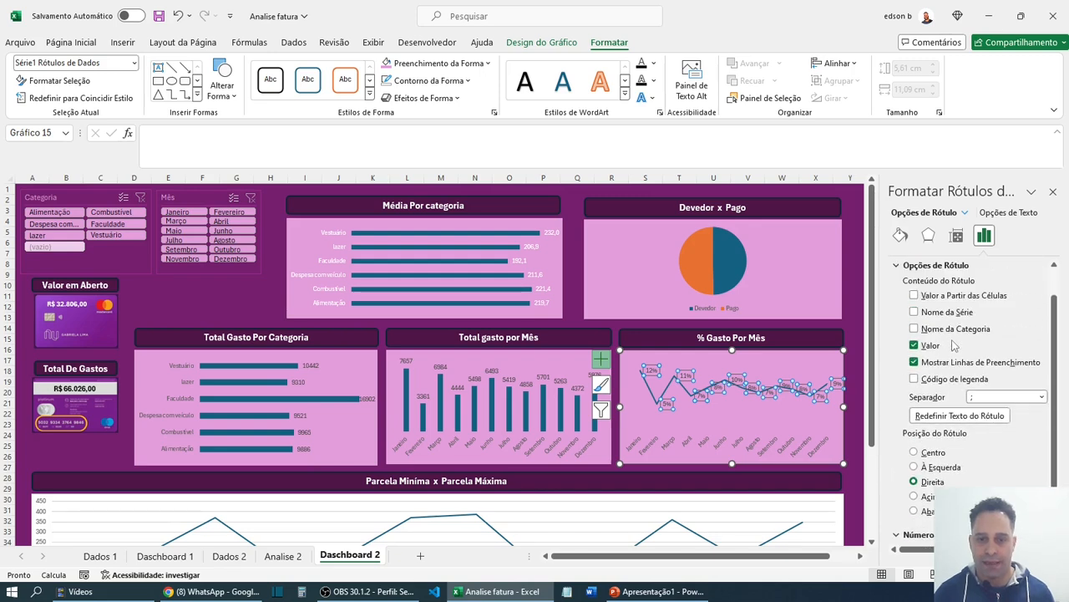
left_click(903, 237)
left_click(984, 239)
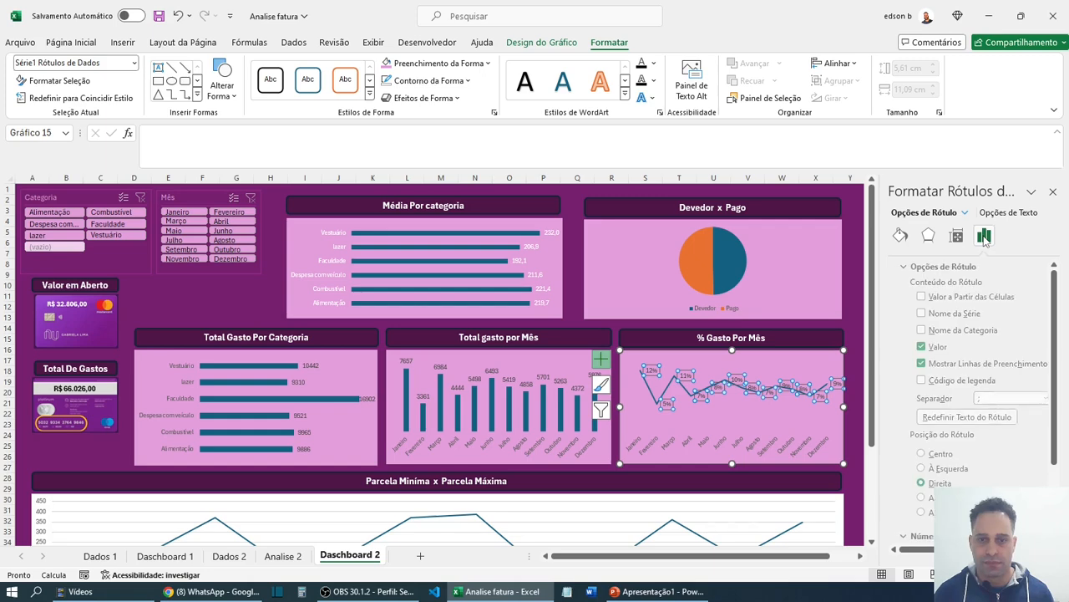
left_click(1053, 191)
left_click(948, 317)
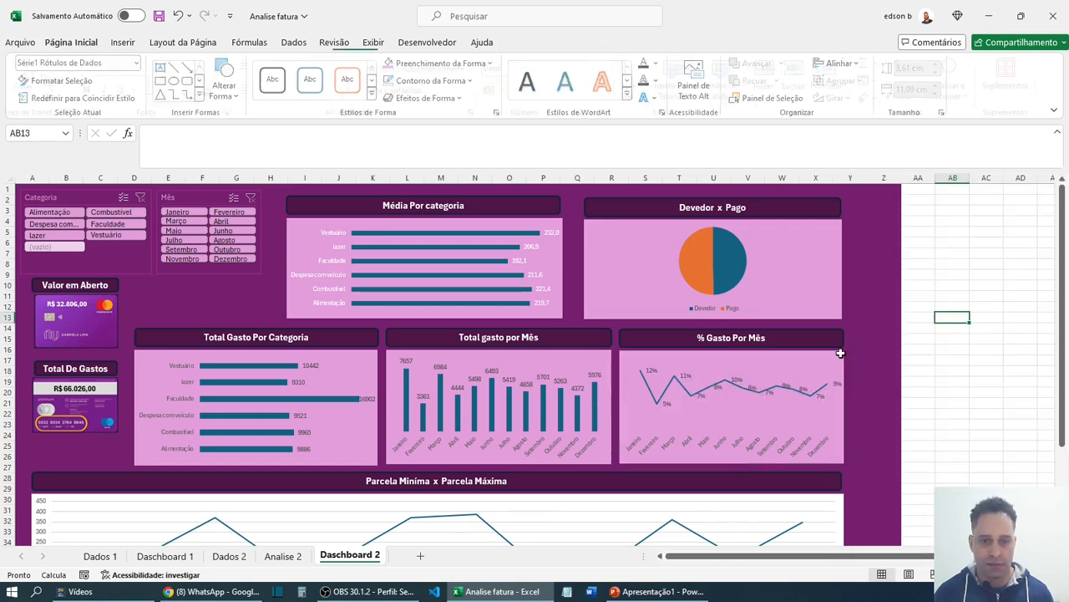
- Make the data labels of the % Gasto Por Mês chart bold
left_click(739, 378)
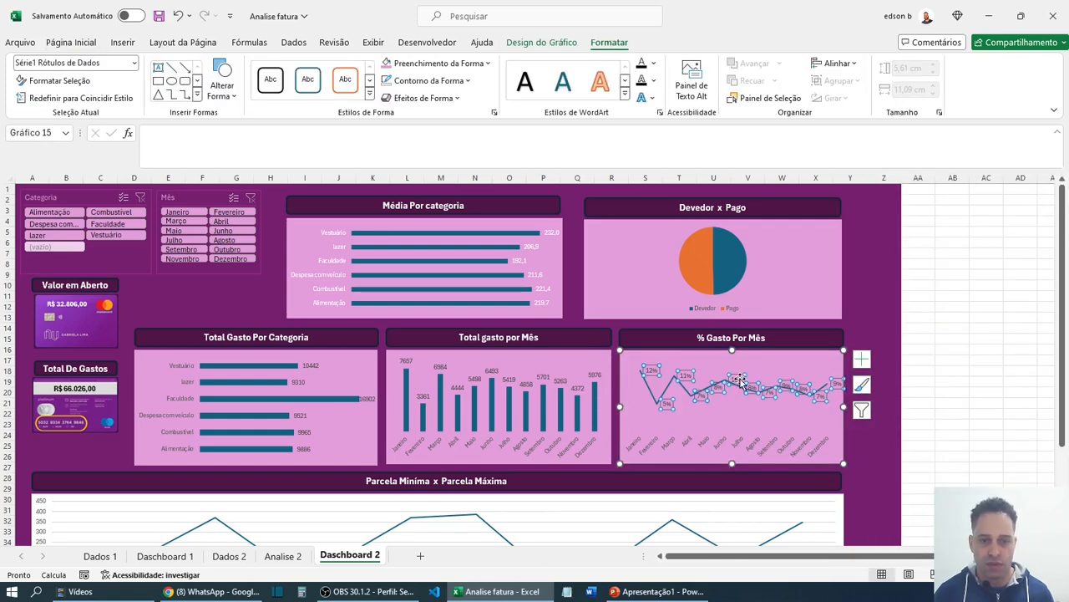
right_click(739, 378)
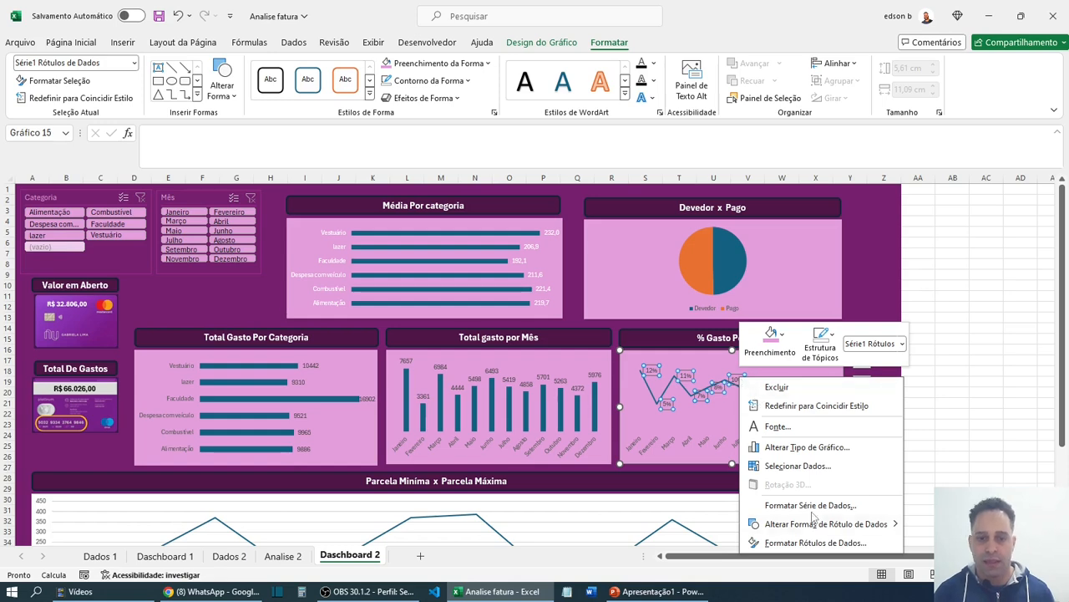
left_click(794, 543)
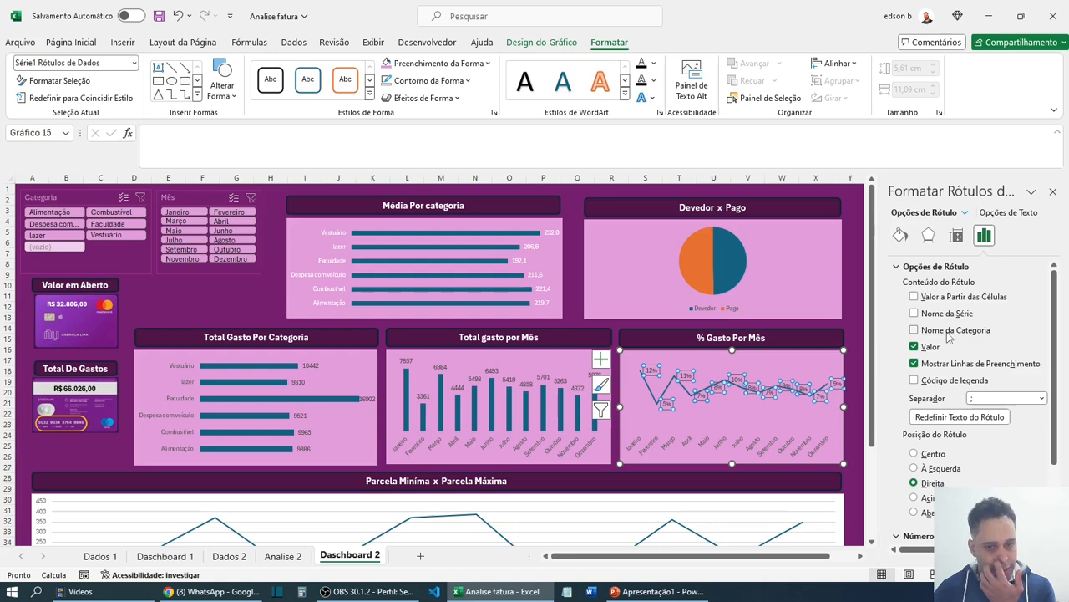
left_click(1054, 192)
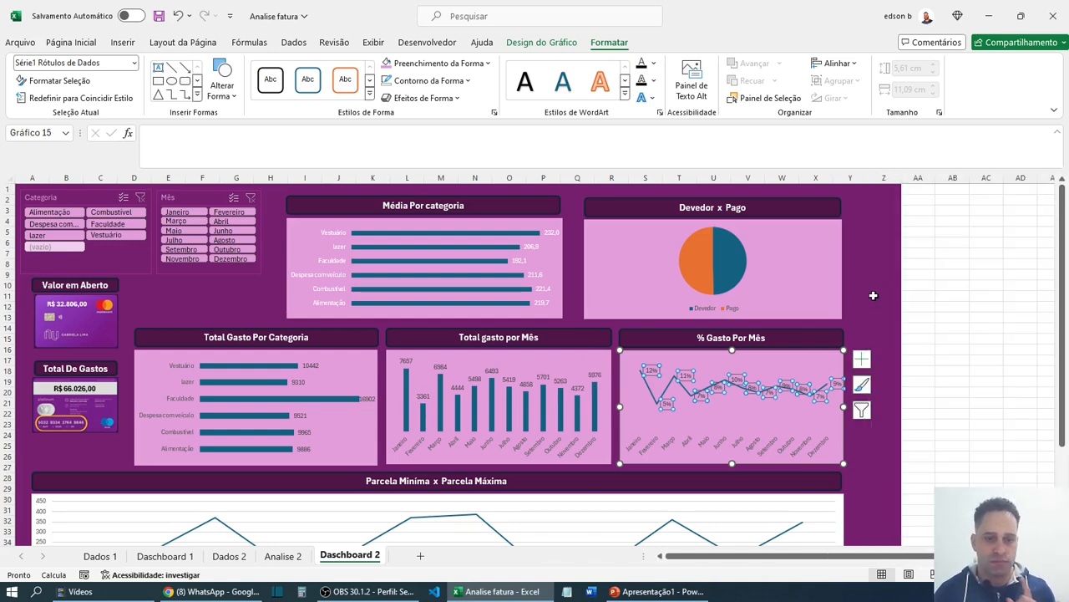
left_click(68, 42)
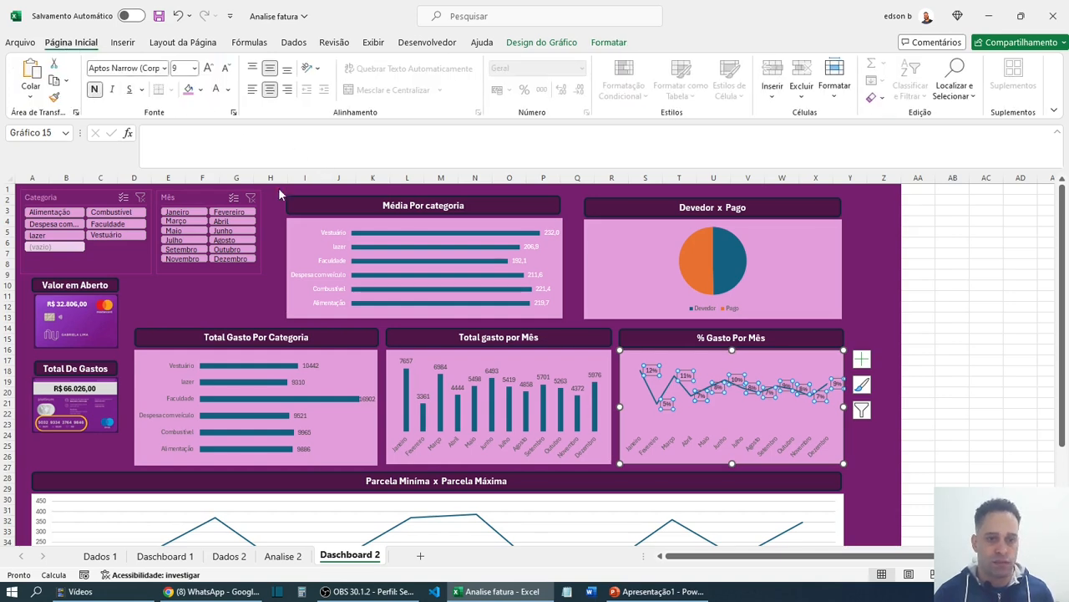
left_click(930, 348)
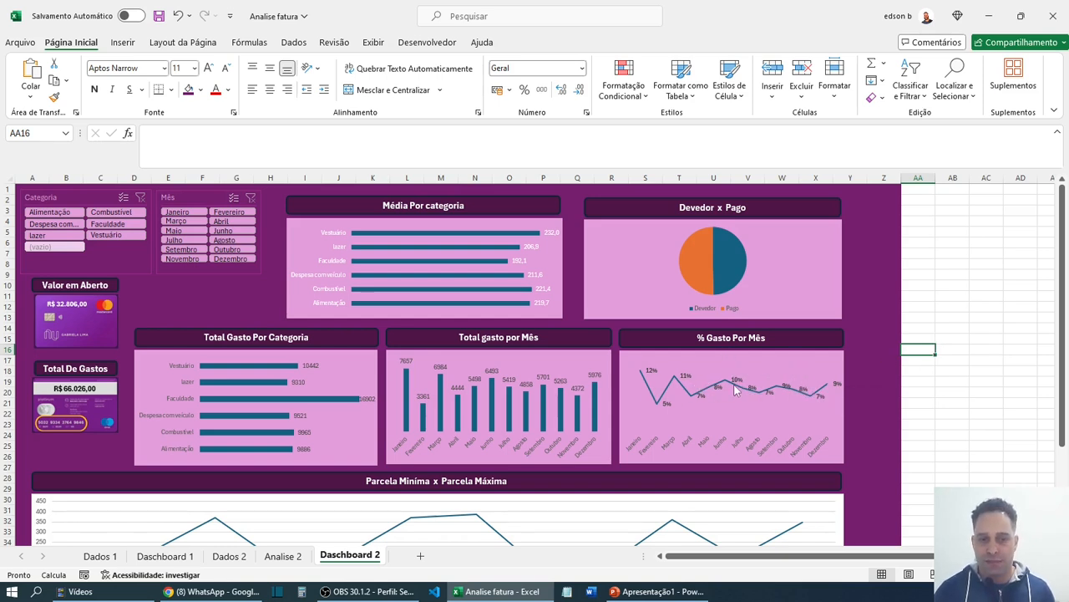
- Apply the Linha suavizada option to the % Gasto Por Mês series, hiding the Web can source in OBS to uncover the setting
right_click(685, 391)
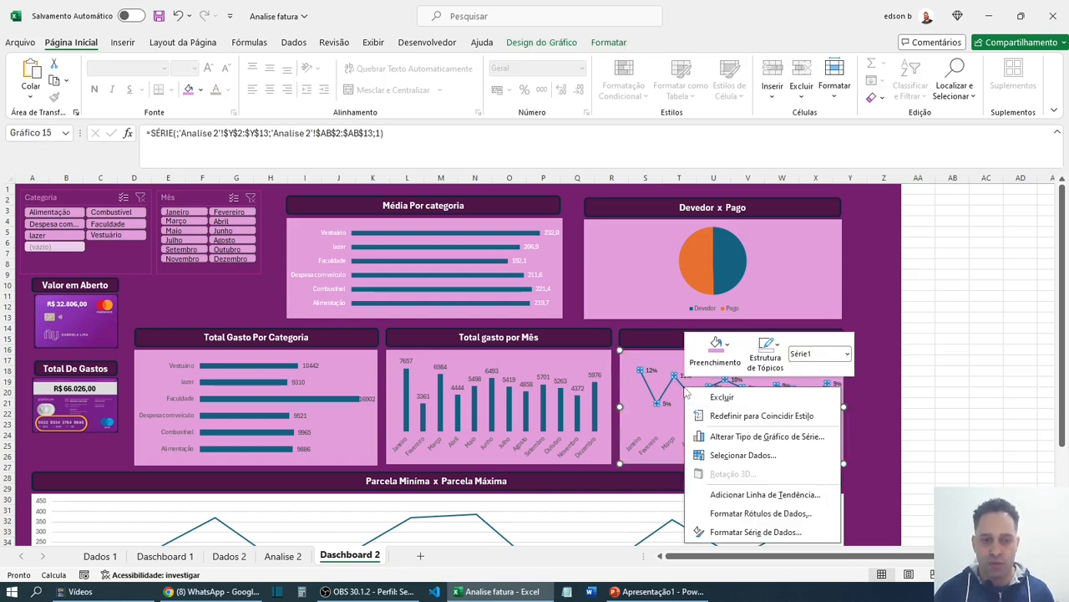
left_click(756, 532)
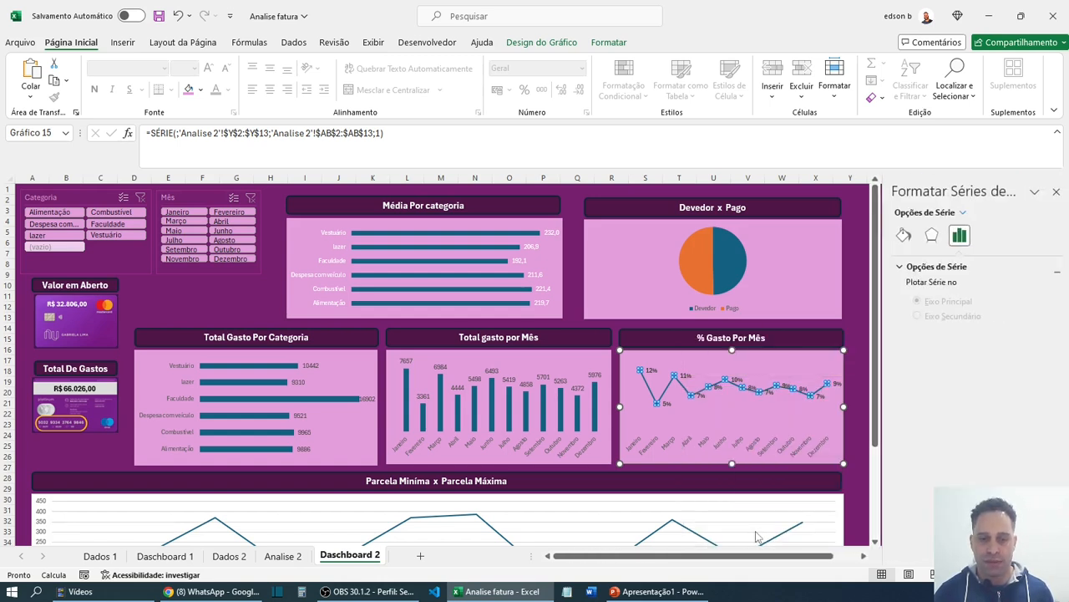
left_click(901, 236)
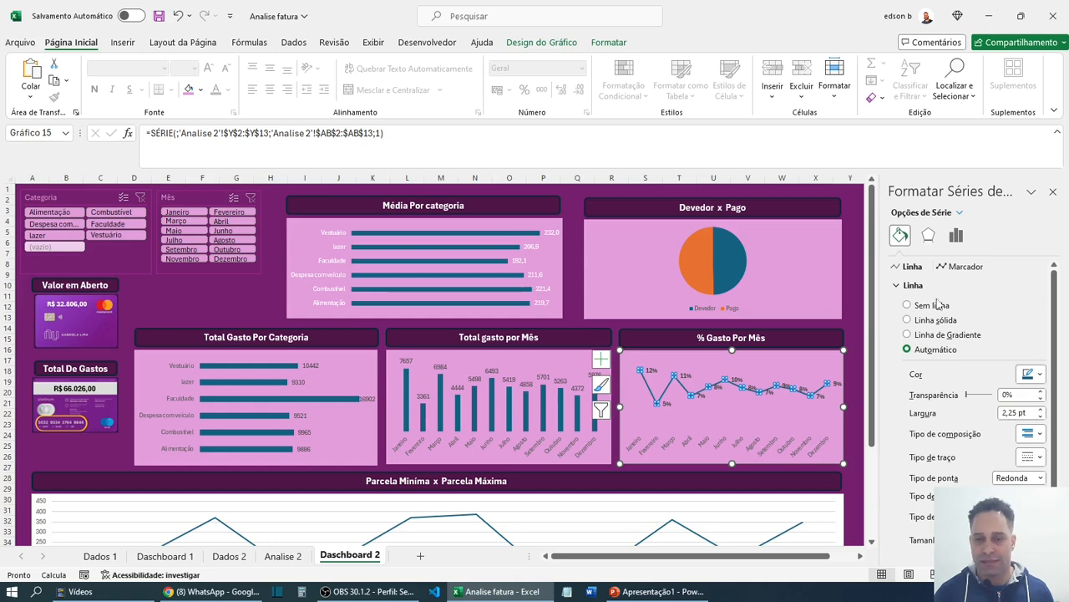
scroll(938, 334, "down", 1)
scroll(938, 334, "down", 1)
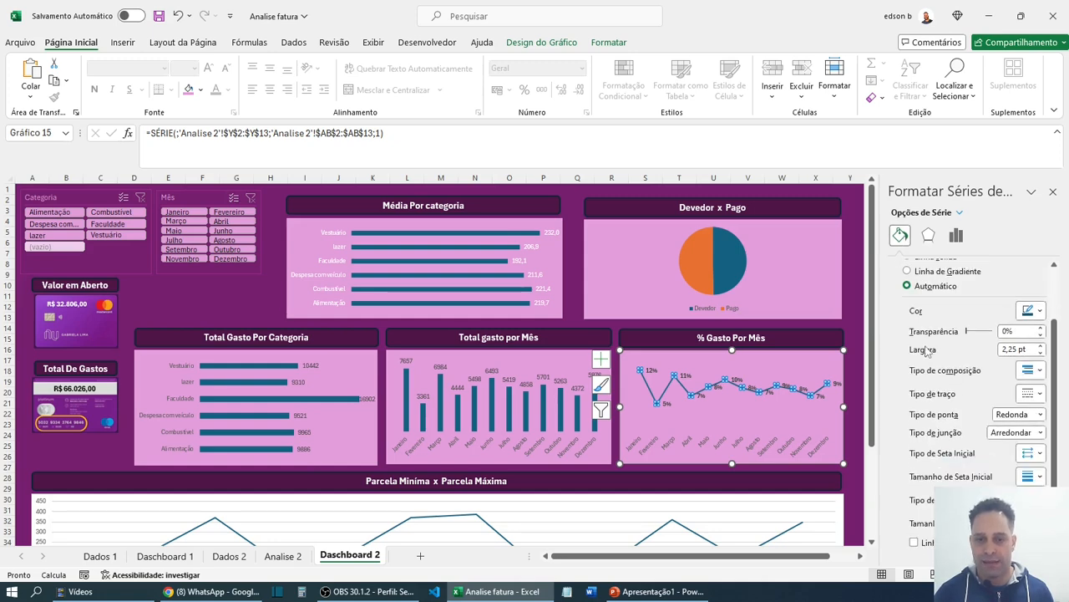
left_click(375, 591)
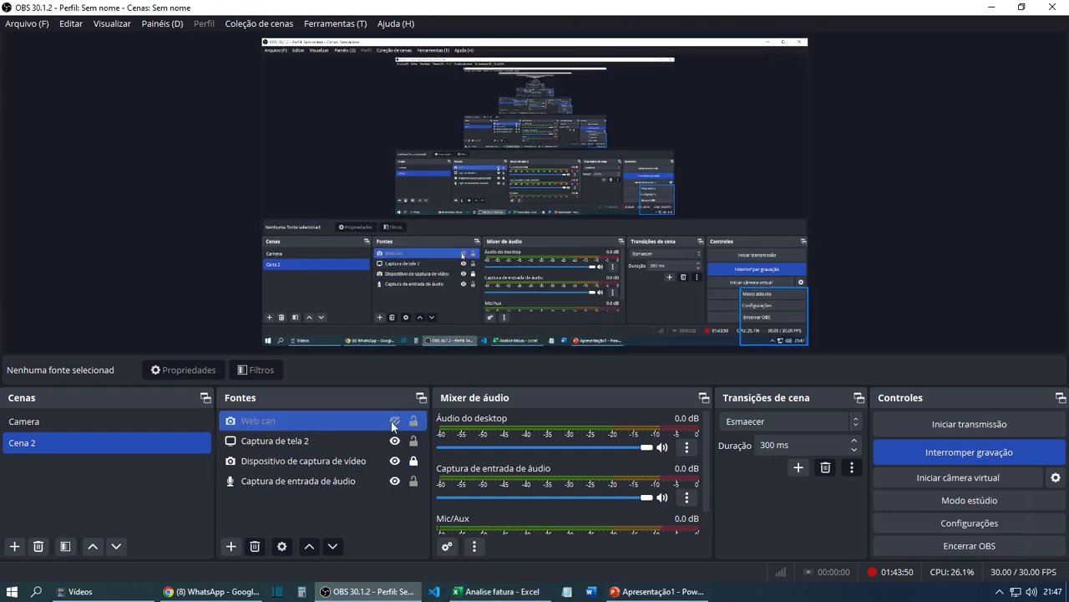
left_click(521, 598)
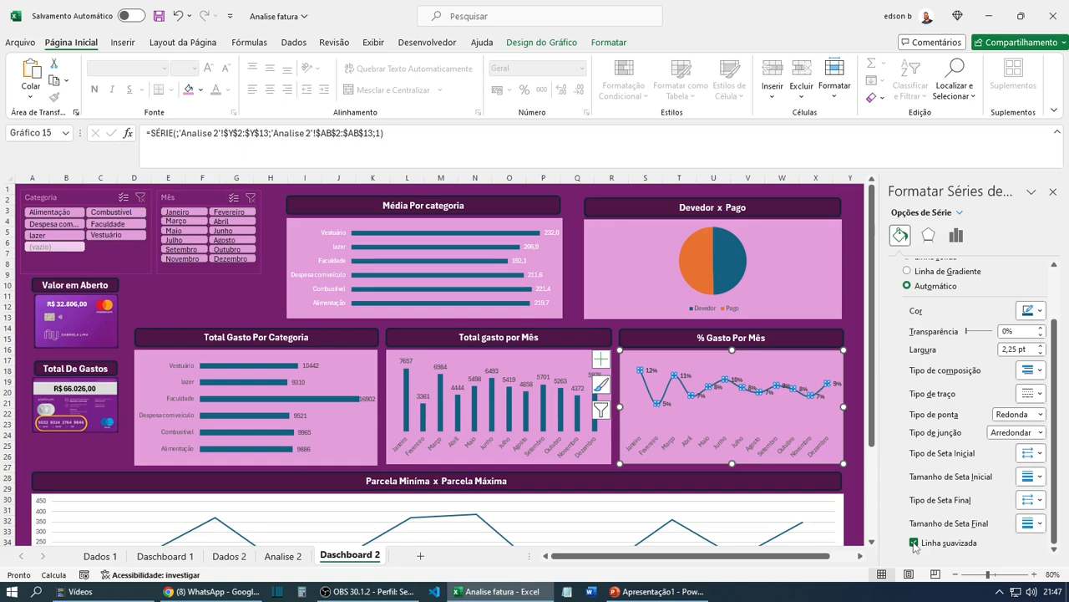
left_click(1053, 191)
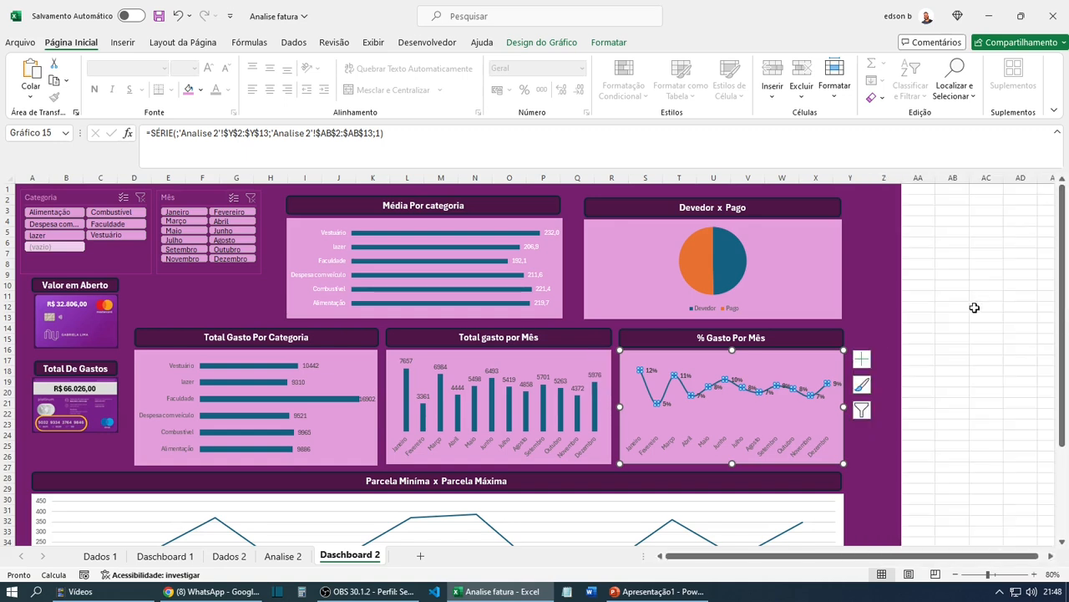
left_click(972, 316)
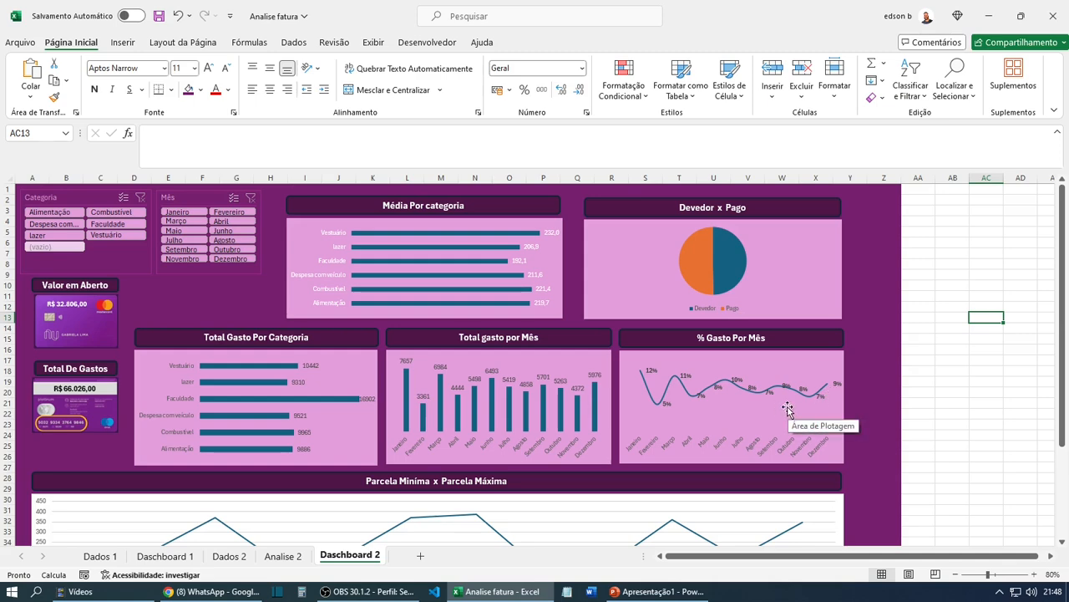
- Switch to OBS and make the Web can source visible again
left_click(368, 592)
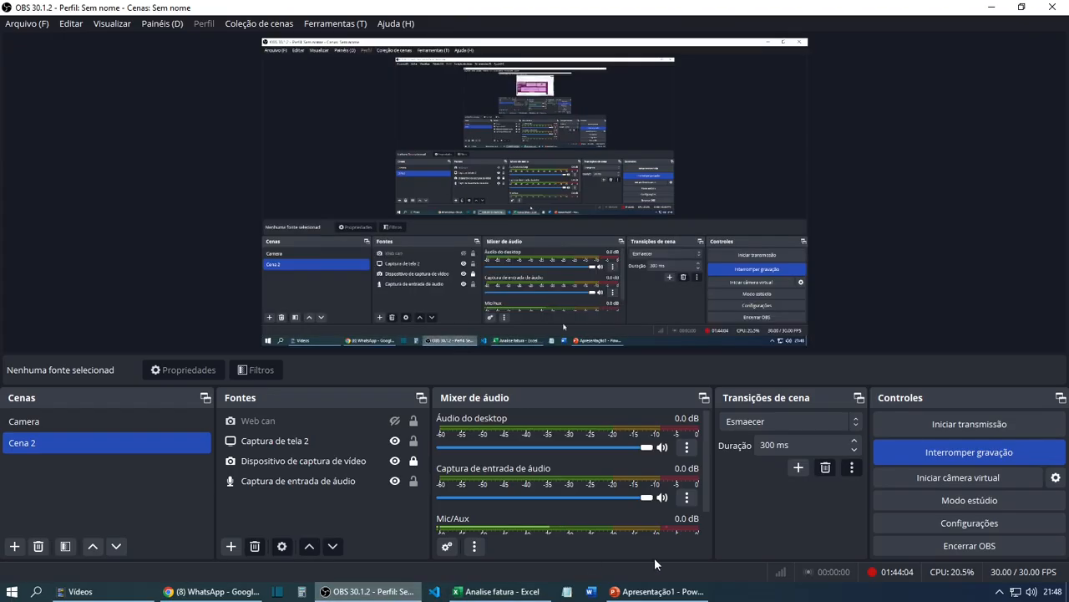
left_click(394, 420)
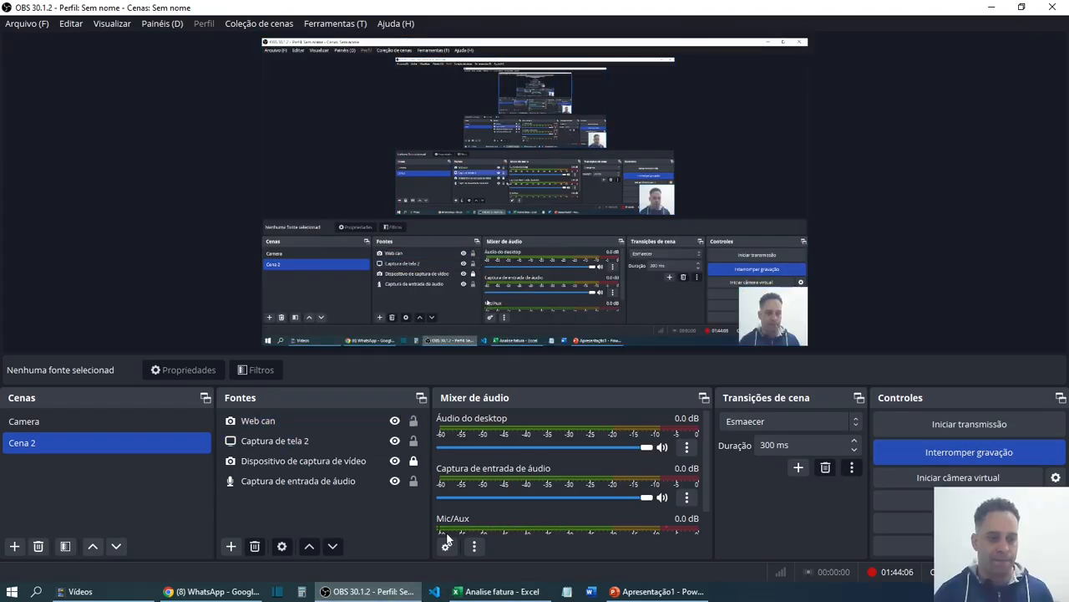
- Switch back to Excel and delete the horizontal gridlines from the Parcela Miníma x Parcela Máxima chart
left_click(506, 591)
scroll(824, 354, "down", 2)
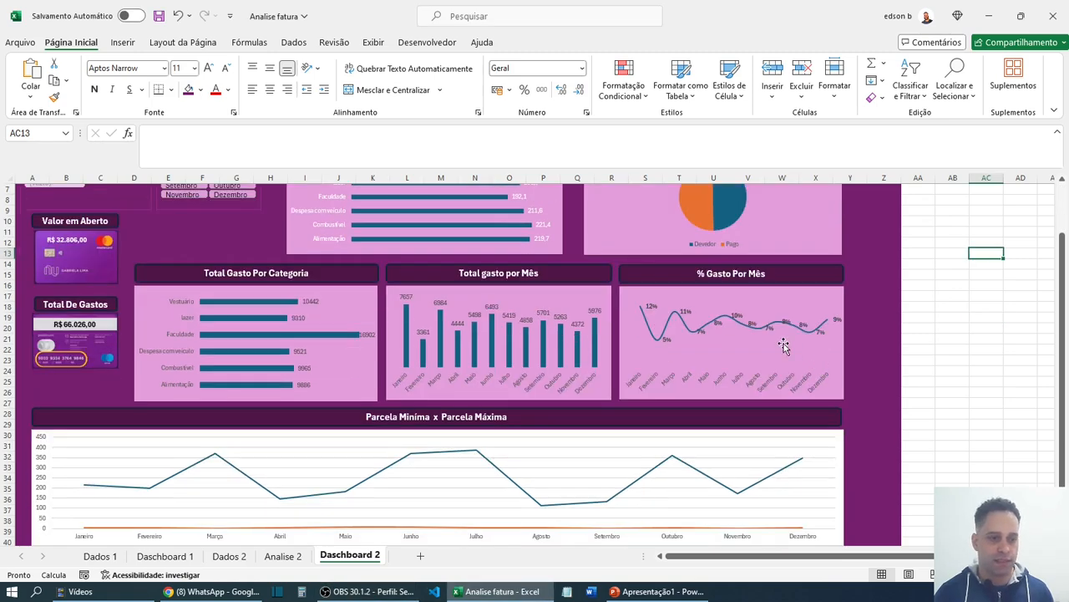
scroll(454, 435, "down", 1)
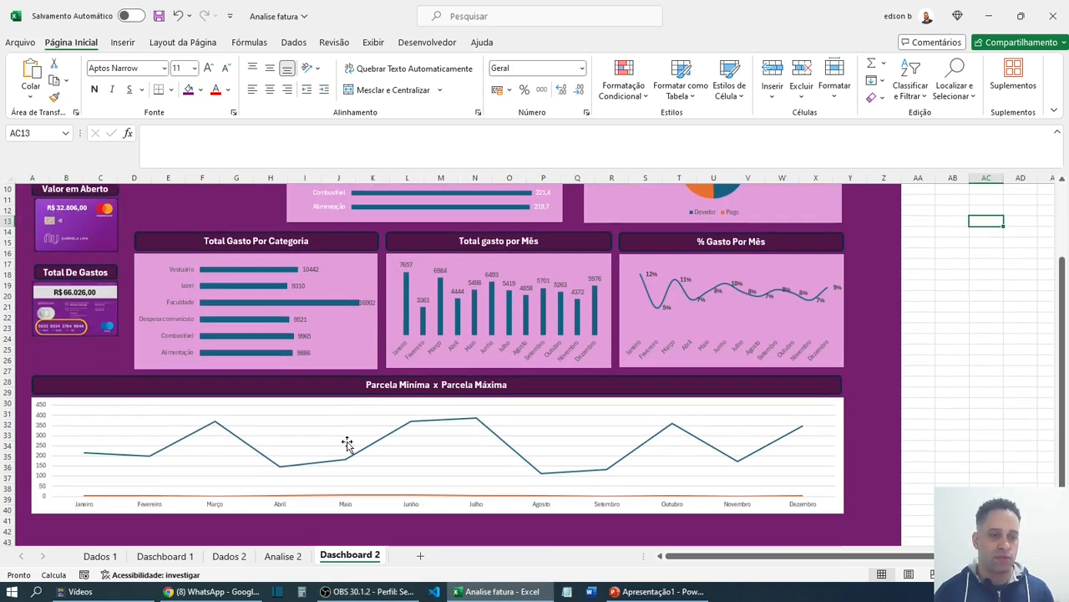
left_click(334, 399)
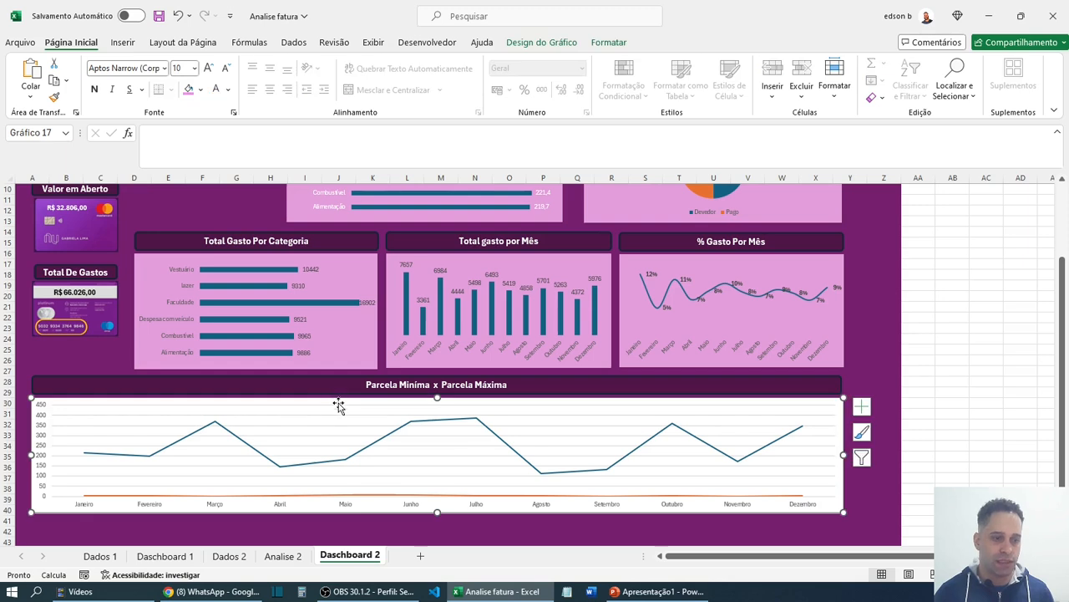
left_click(358, 407)
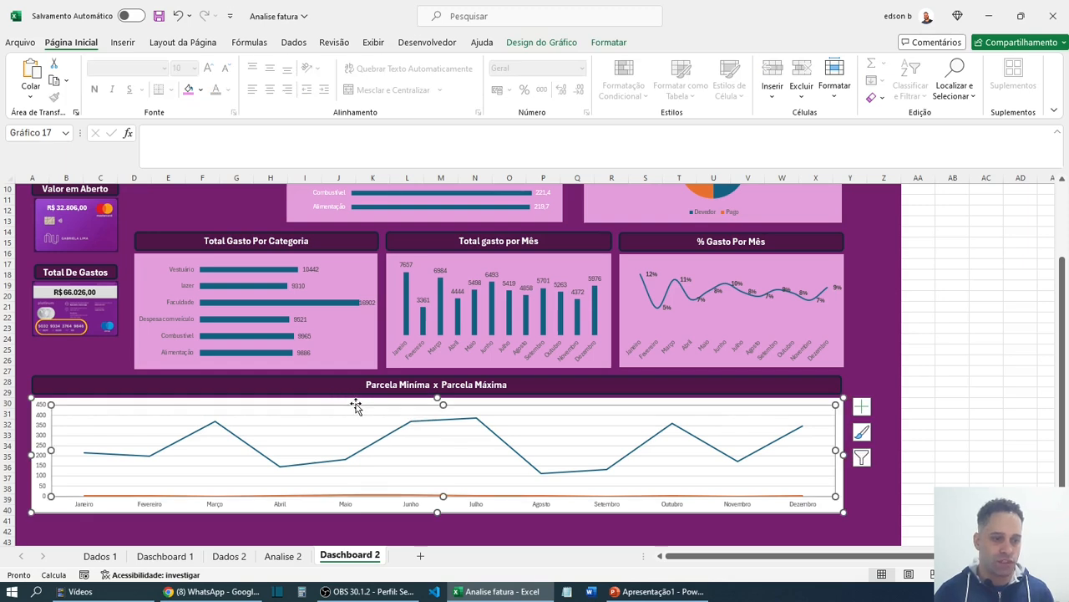
left_click(337, 428)
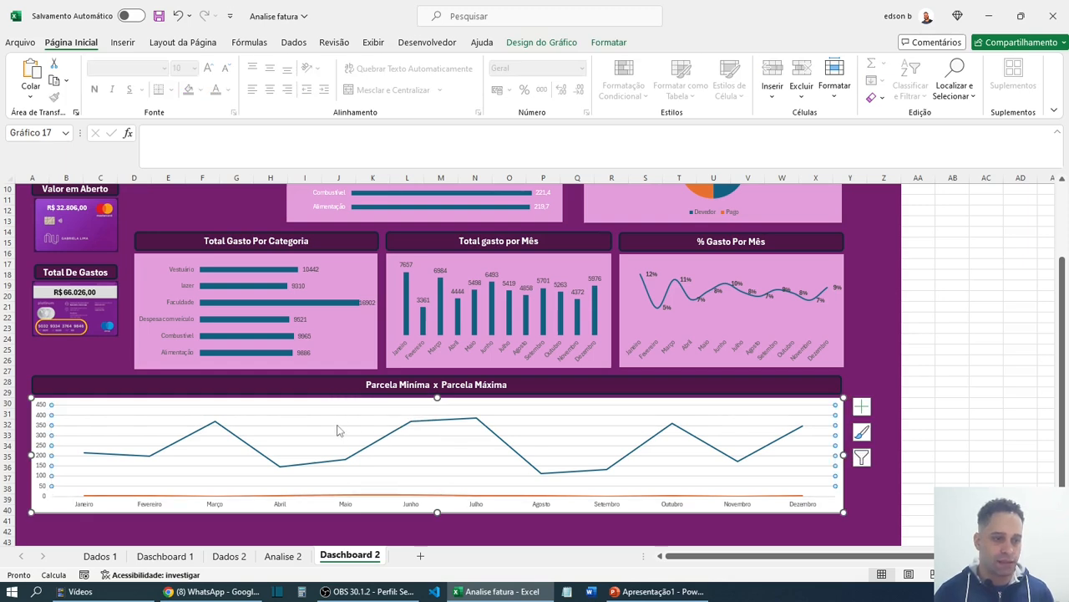
key("Delete")
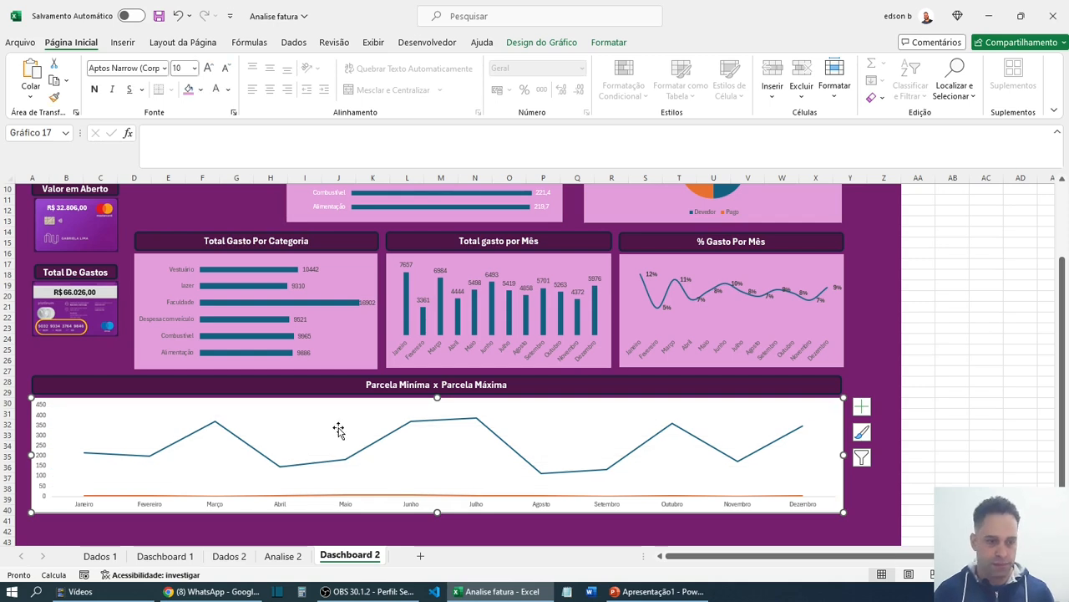
- Set the horizontal axis line of the Parcela Miníma x Parcela Máxima chart to Sem linha
left_click(349, 506)
right_click(349, 506)
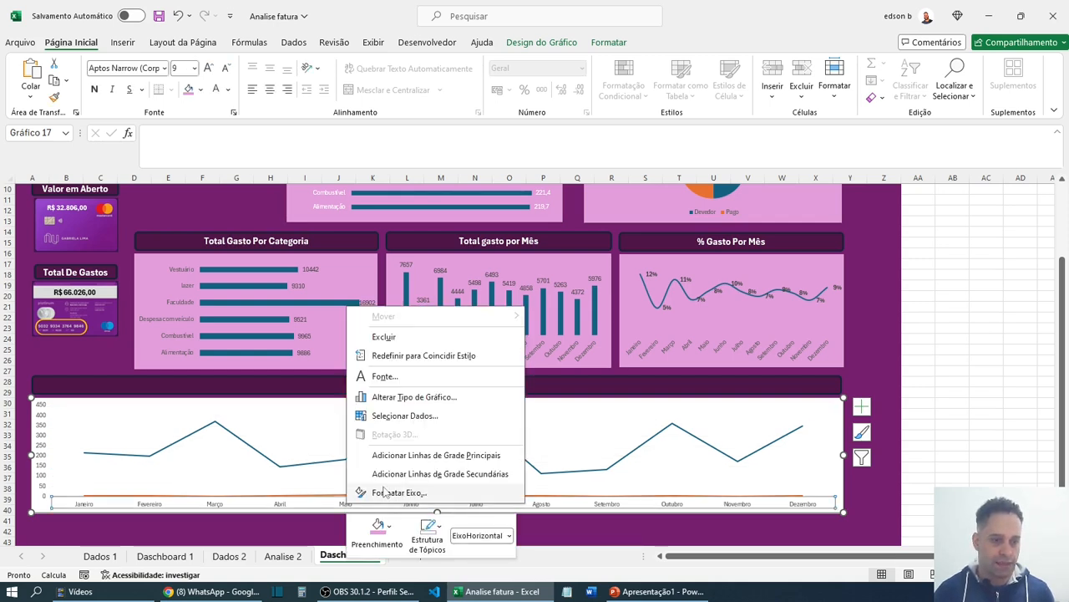
left_click(382, 494)
left_click(901, 236)
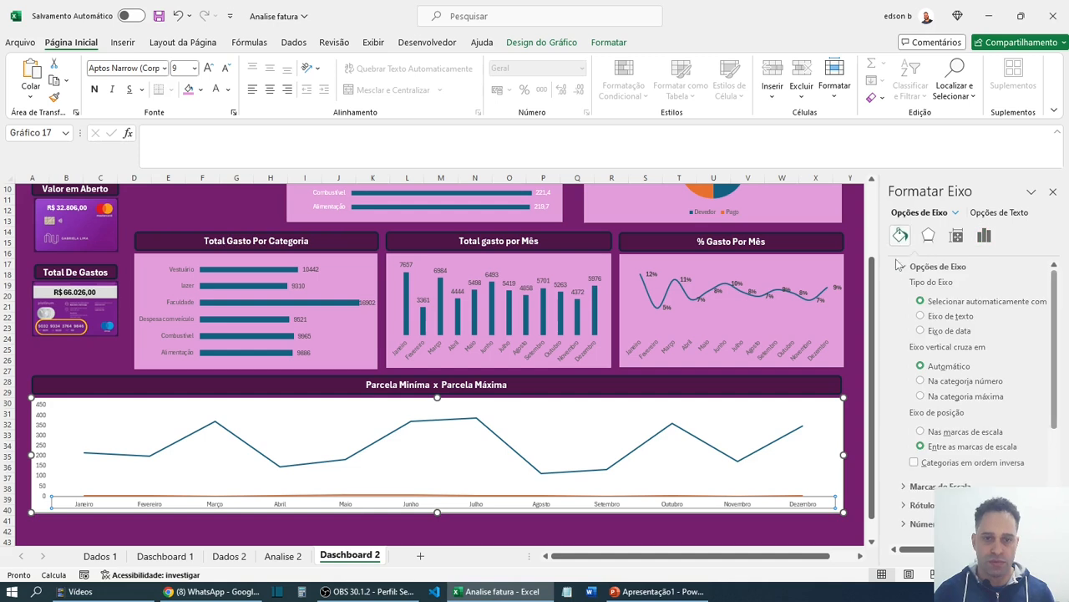
scroll(910, 477, "down", 1)
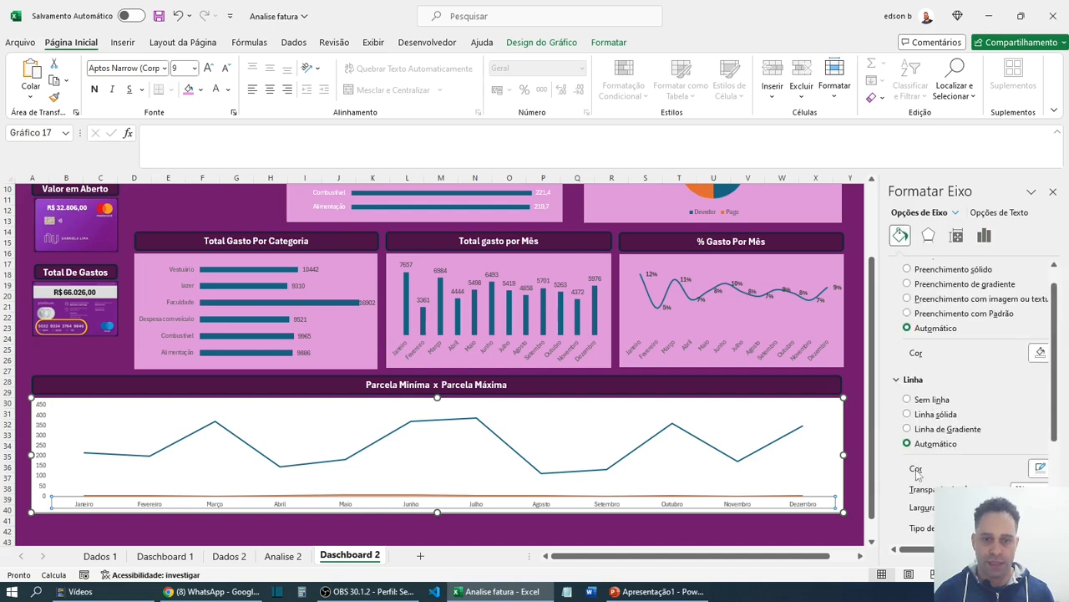
left_click(908, 402)
left_click(1054, 193)
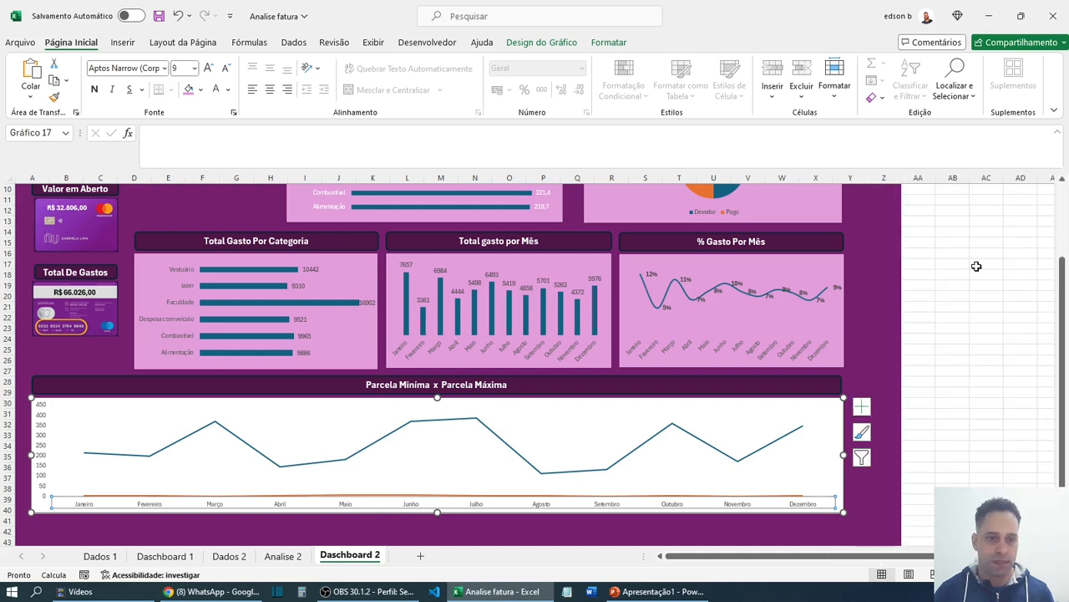
- Apply the Linha suavizada option to the blue maximum series of the Parcela Miníma x Parcela Máxima chart
right_click(383, 440)
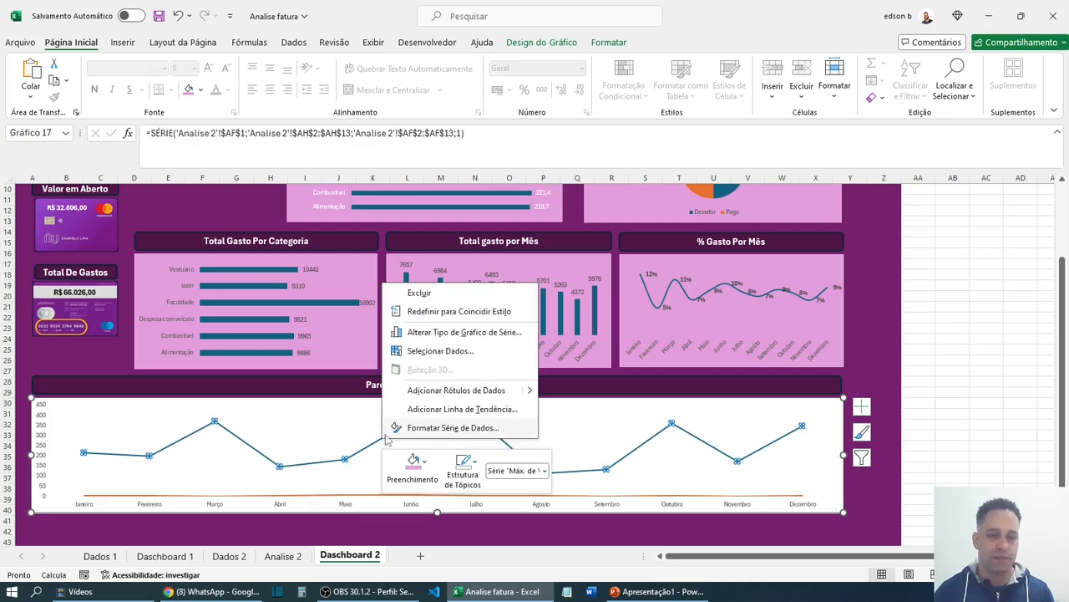
left_click(449, 428)
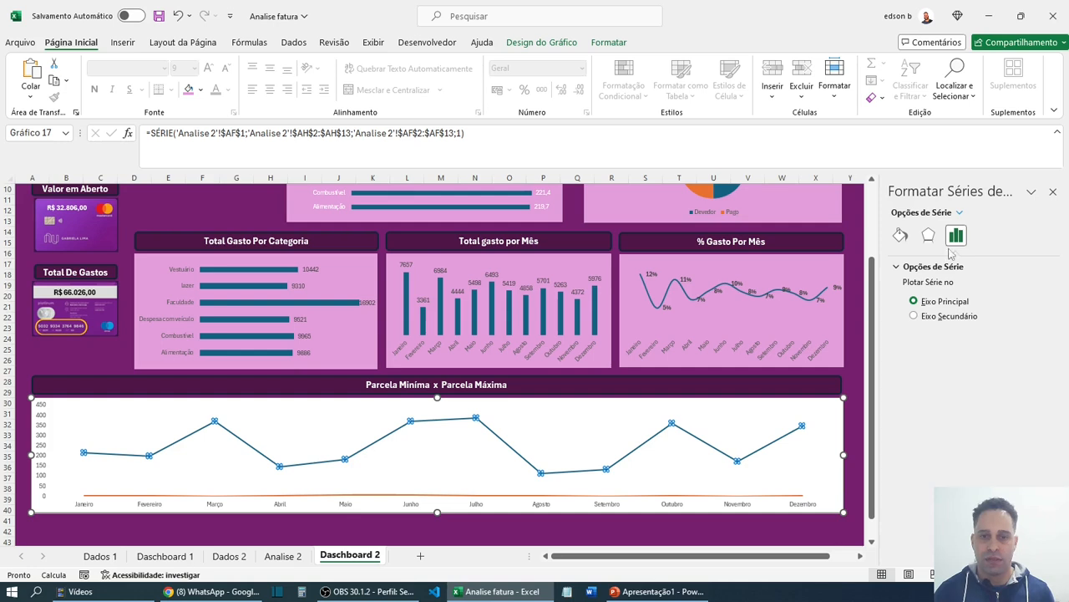
left_click(901, 236)
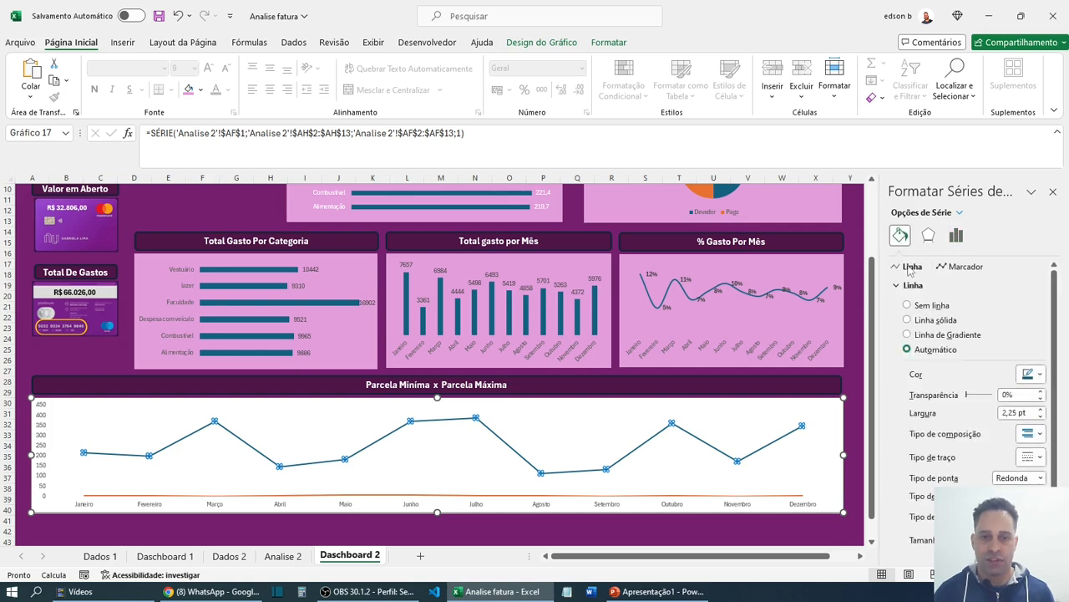
scroll(919, 309, "down", 2)
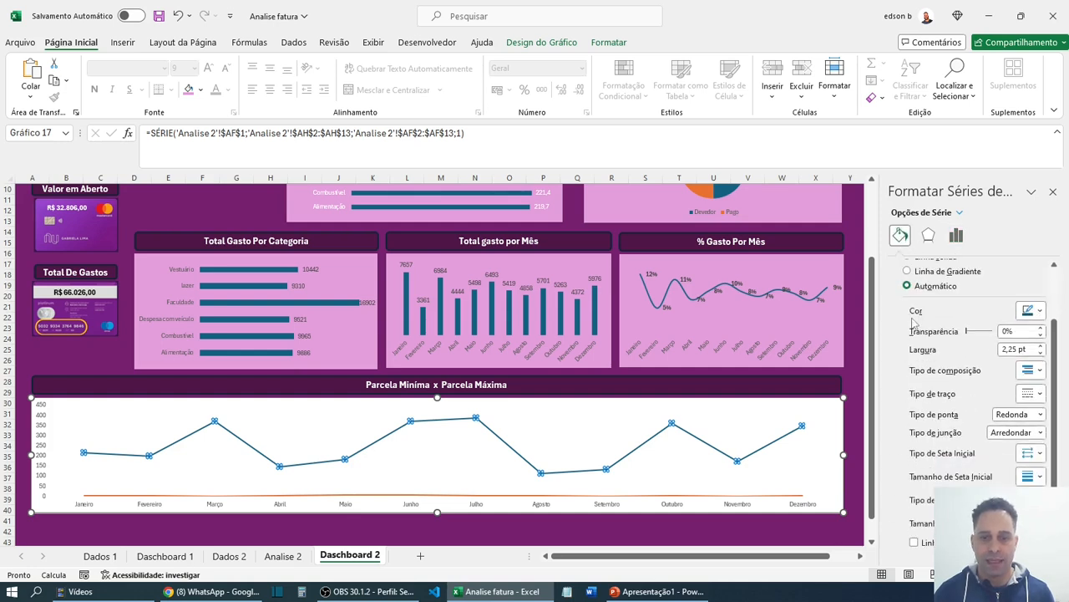
left_click(921, 544)
left_click(1053, 191)
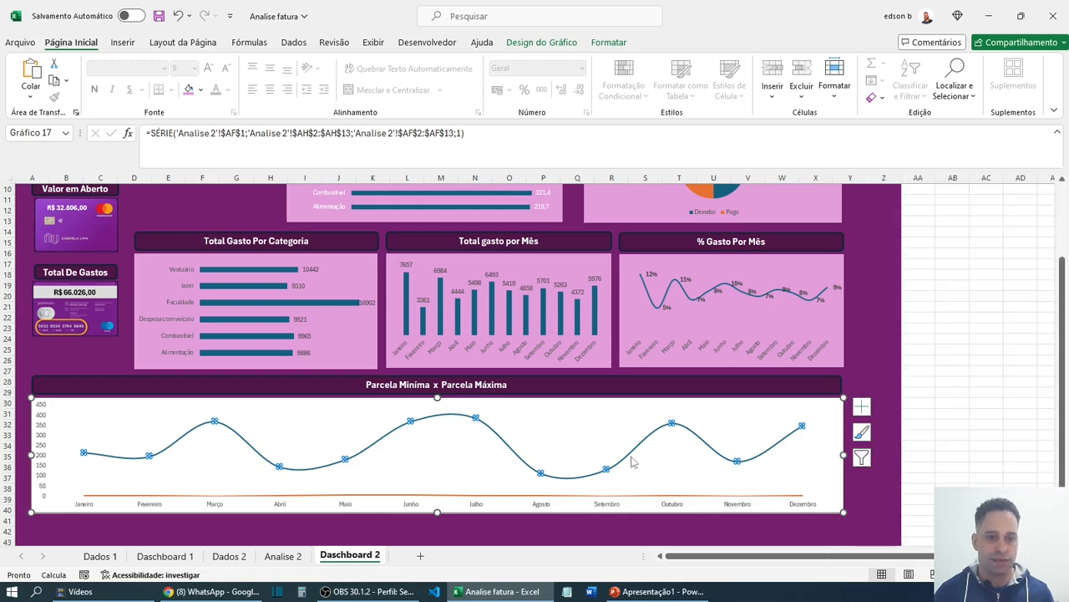
- Apply the Linha suavizada option to the orange minimum series near the horizontal axis of the same chart
right_click(558, 501)
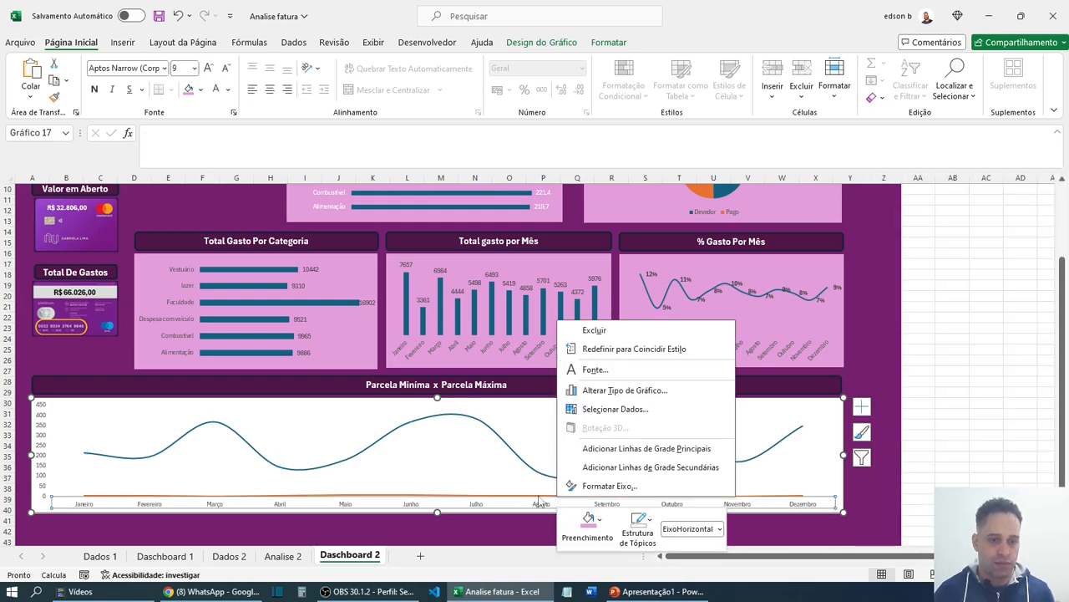
right_click(535, 501)
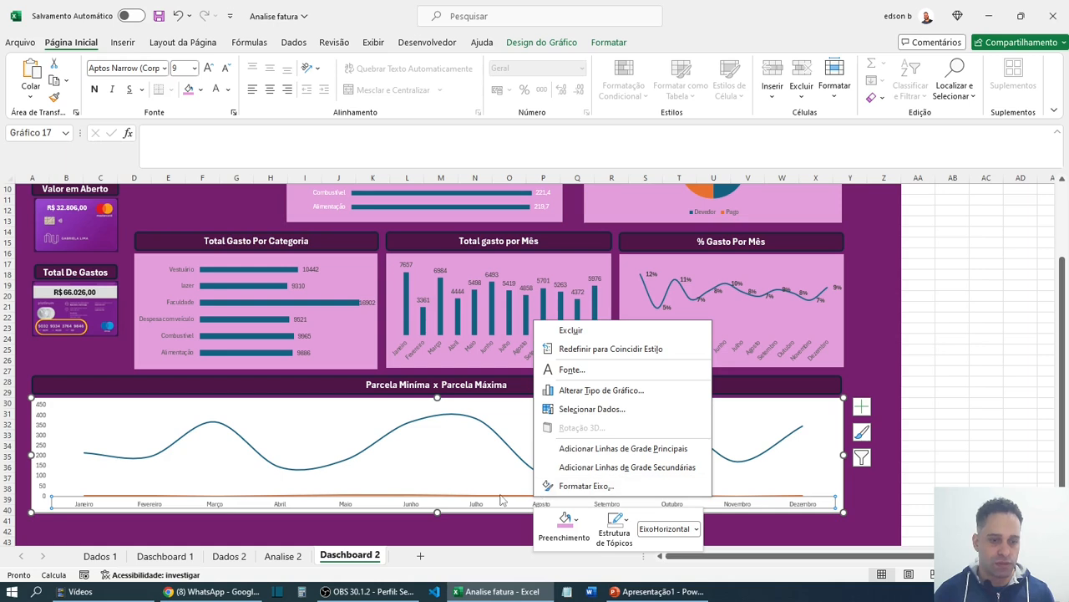
right_click(503, 496)
left_click(533, 482)
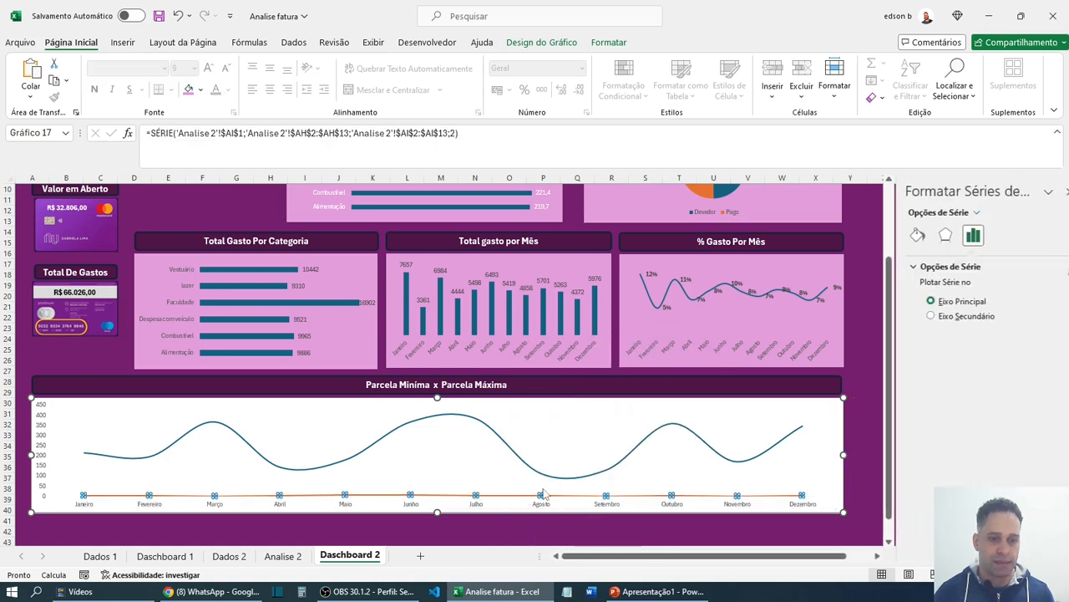
left_click(900, 235)
scroll(927, 404, "down", 2)
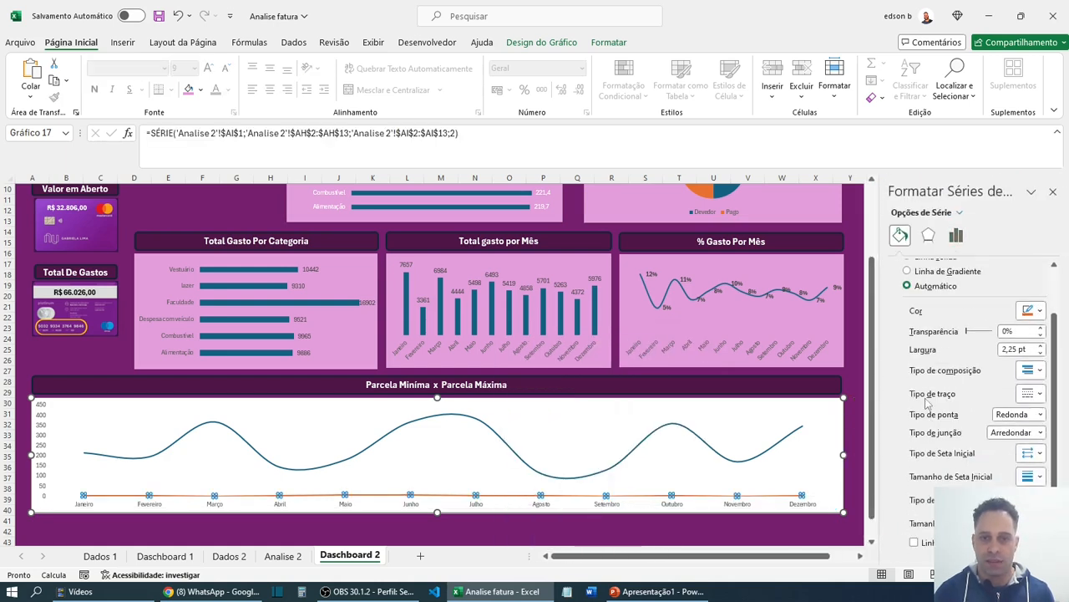
left_click(914, 542)
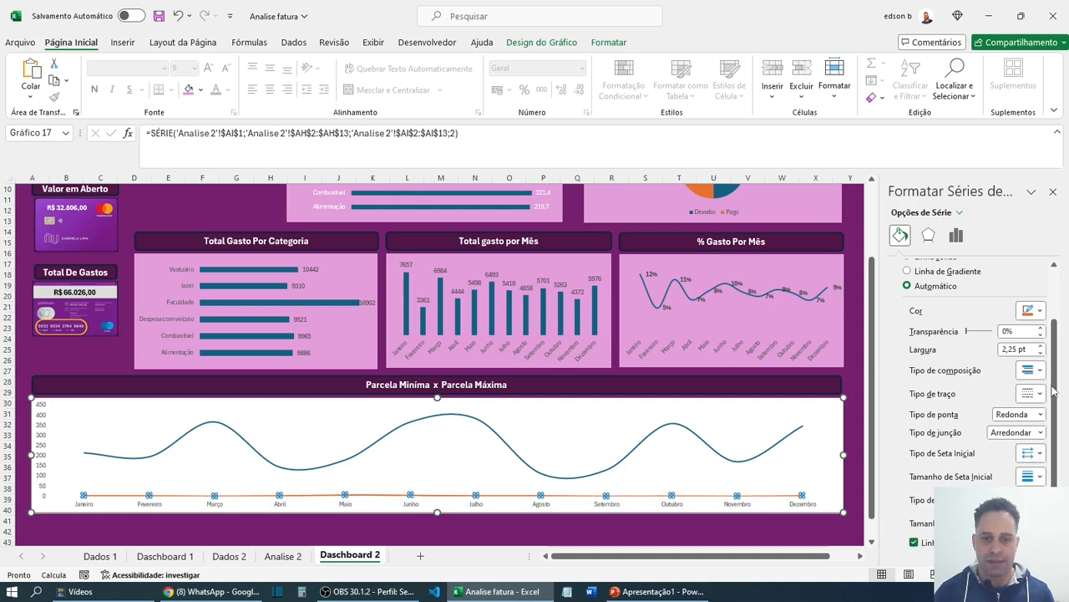
left_click(1053, 191)
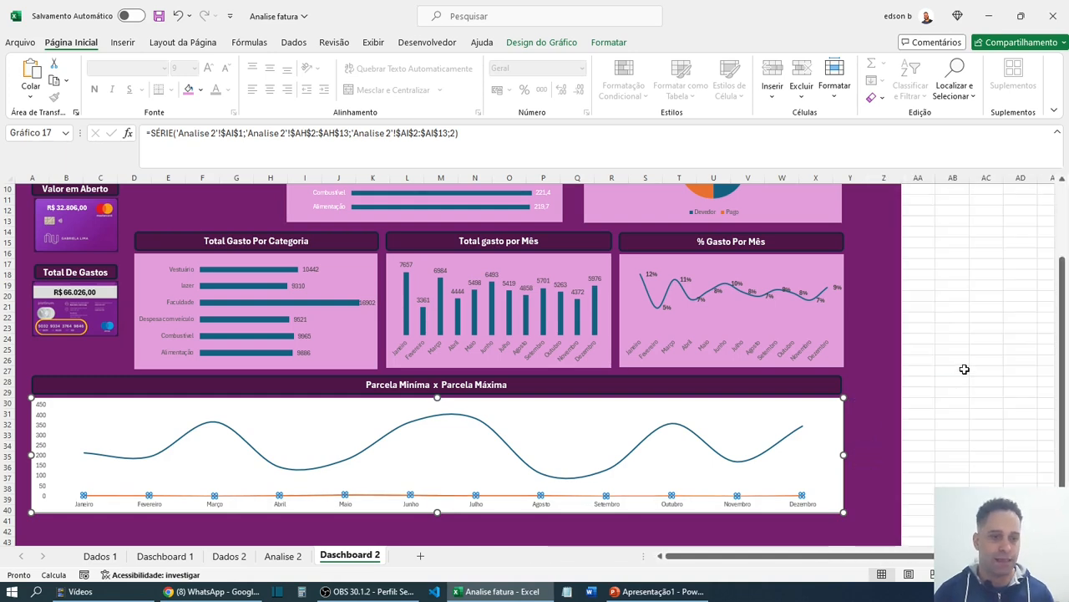
left_click(962, 372)
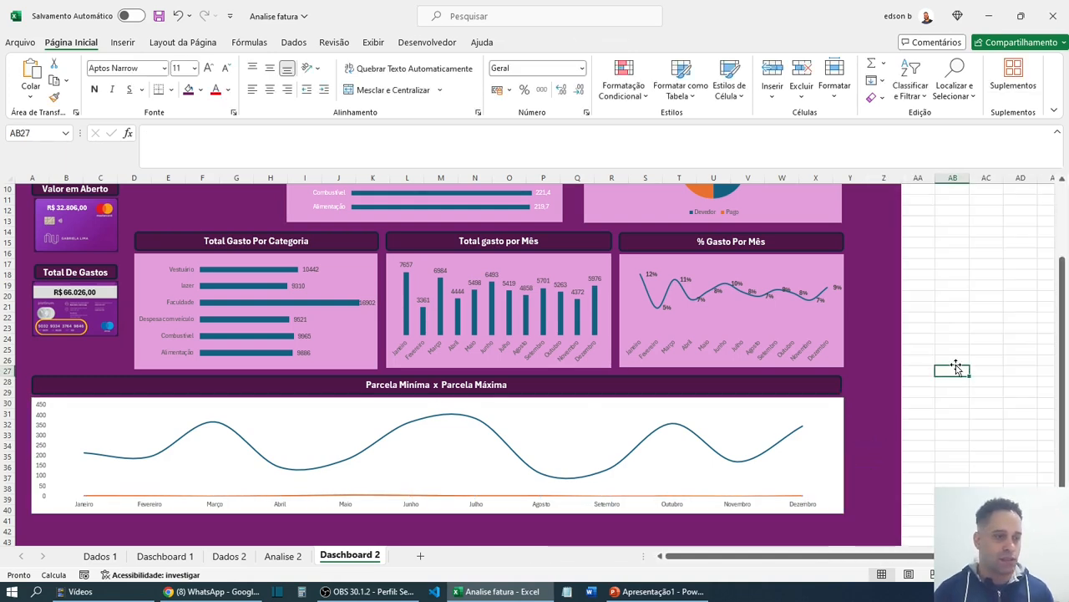
- Delete the vertical axis of the Parcela Miníma x Parcela Máxima chart and fill the chart area with the light pink-purple of the other charts
left_click(382, 401)
left_click(42, 436)
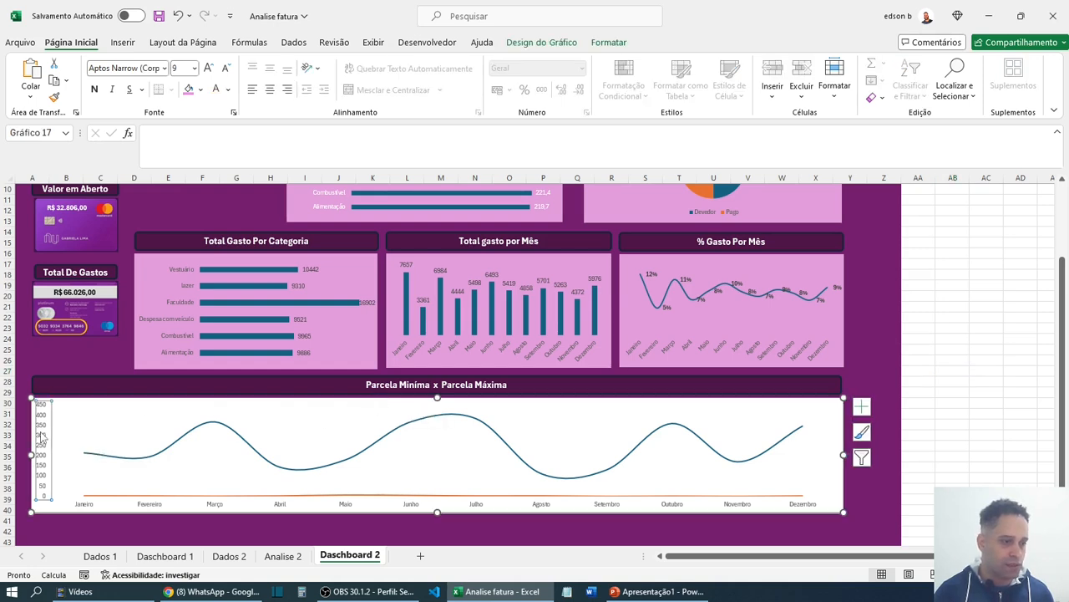
key("Delete")
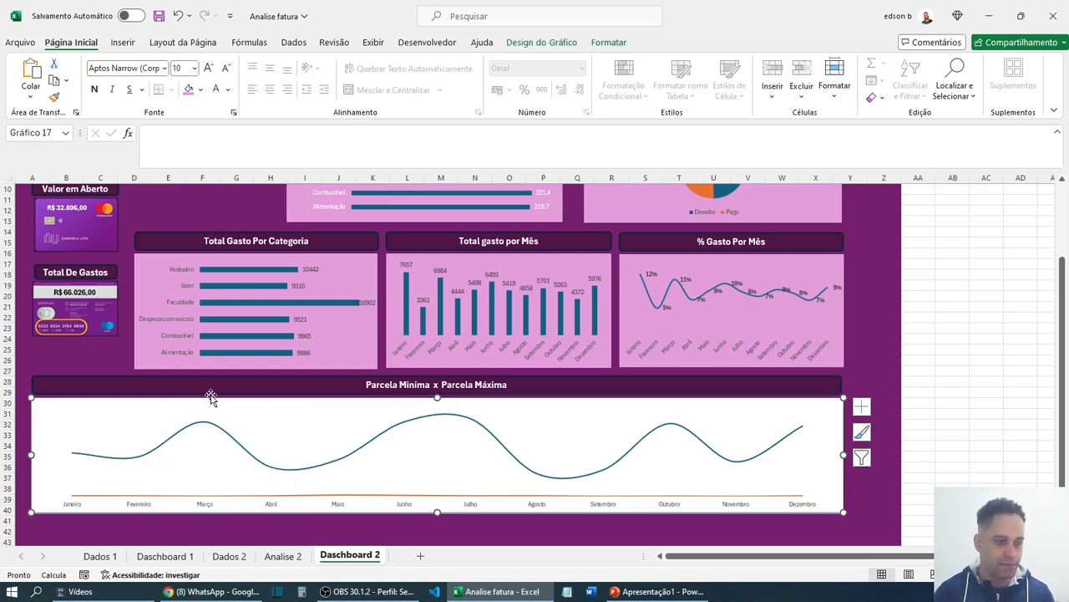
left_click(608, 42)
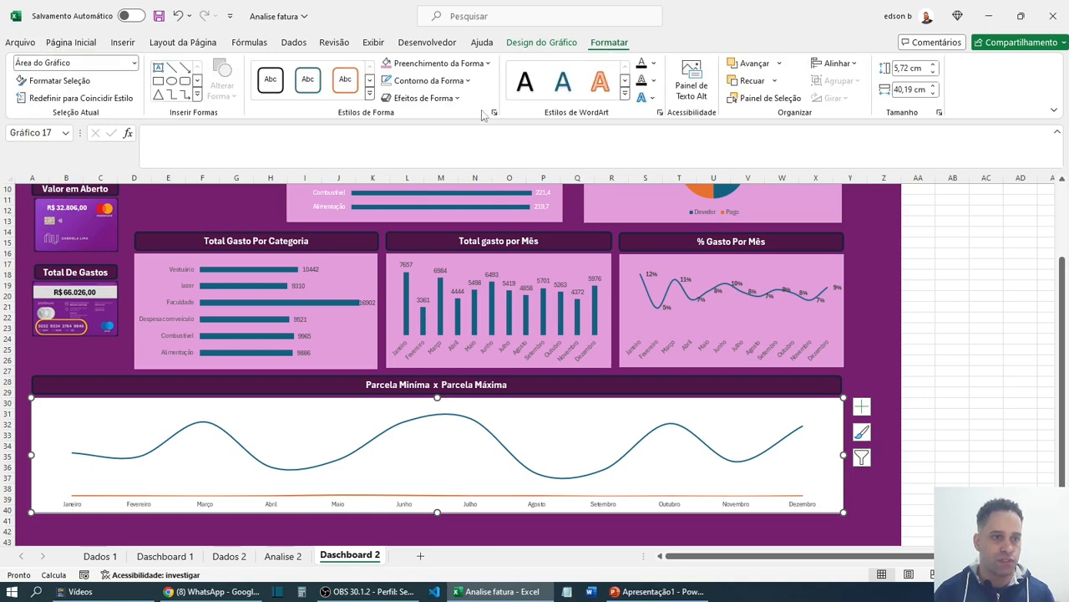
left_click(388, 65)
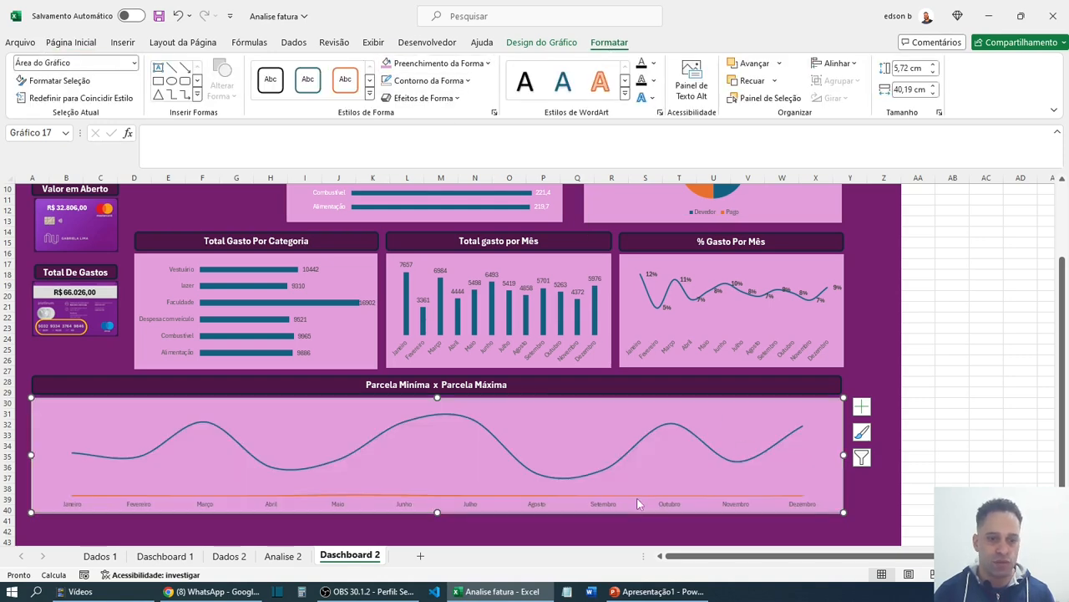
- Make the month labels of the Parcela Miníma x Parcela Máxima chart bold and set their font size to 12
left_click(277, 504)
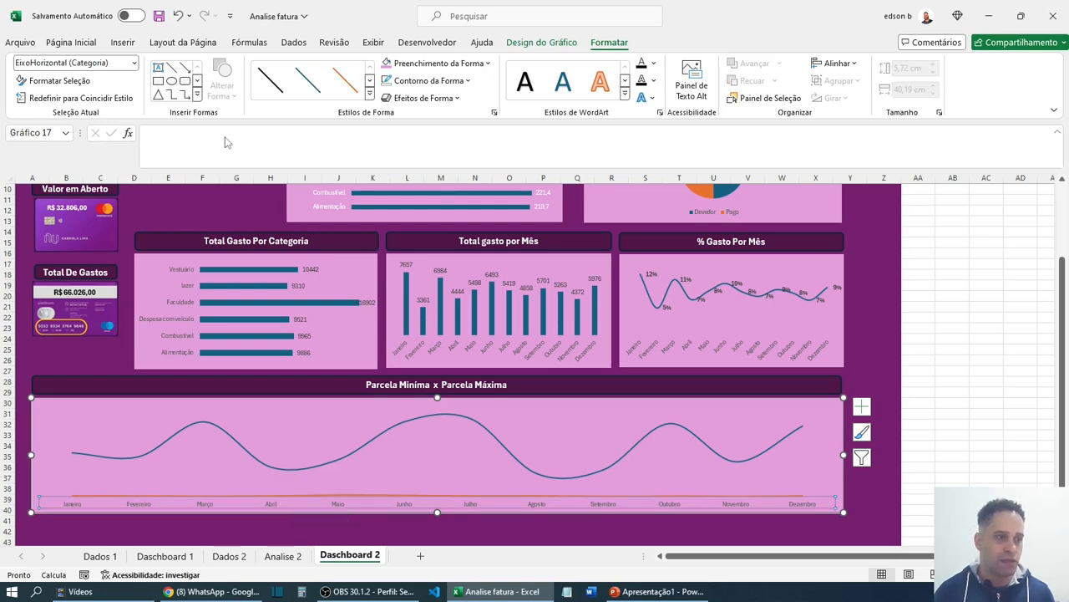
left_click(89, 46)
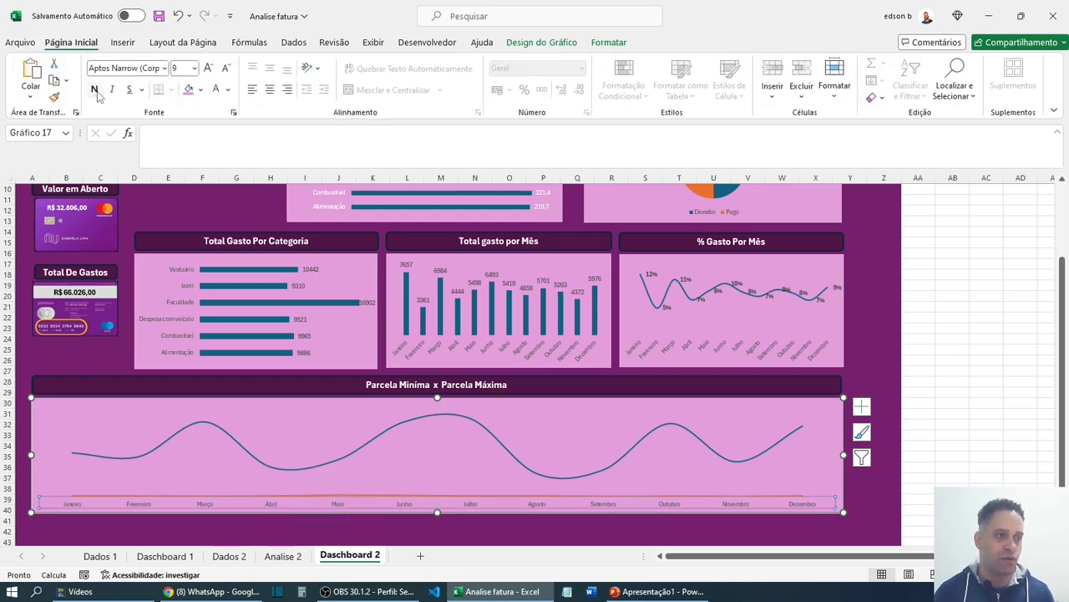
left_click(99, 95)
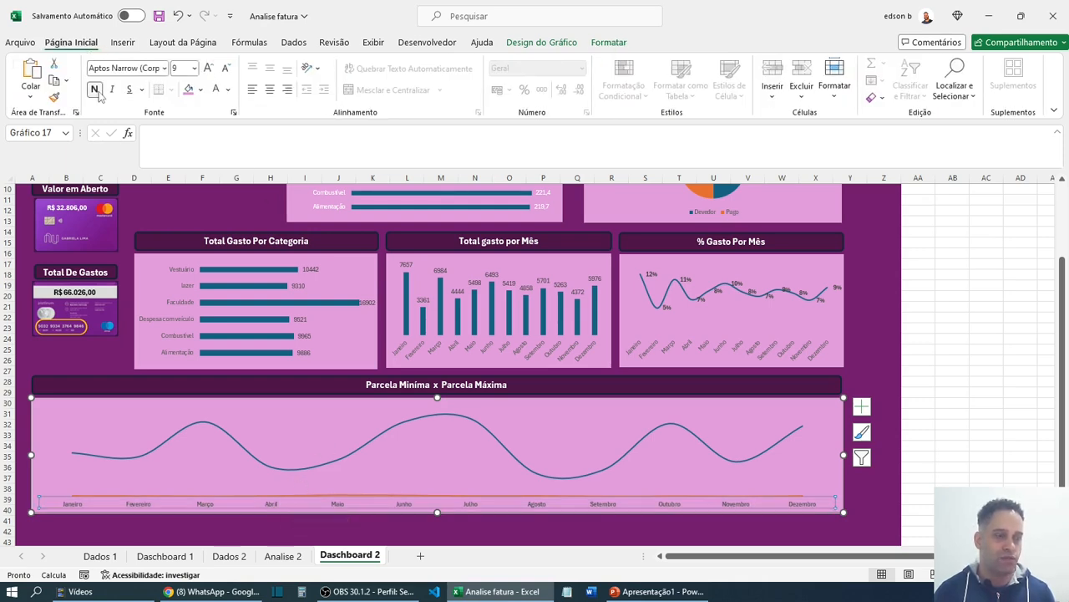
left_click(209, 68)
left_click(209, 68)
left_click(208, 68)
left_click(209, 68)
left_click(209, 68)
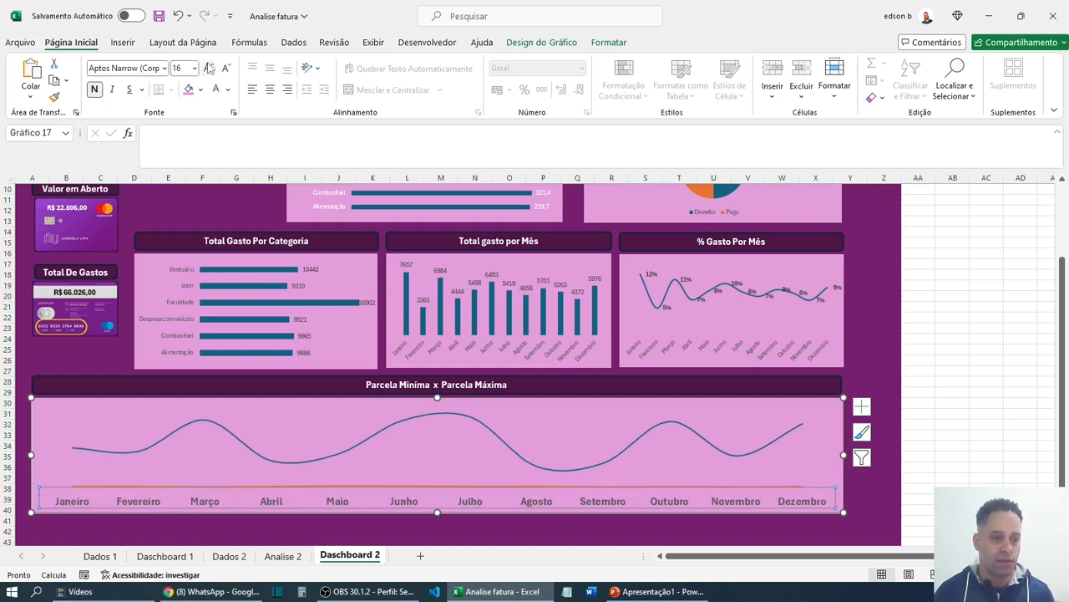
left_click(226, 72)
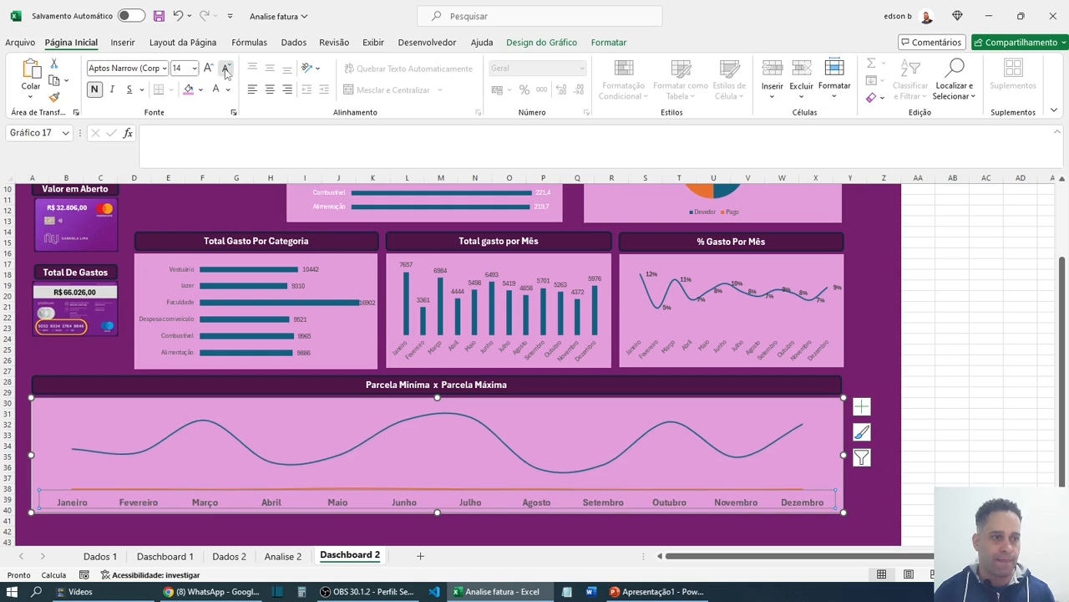
left_click(225, 72)
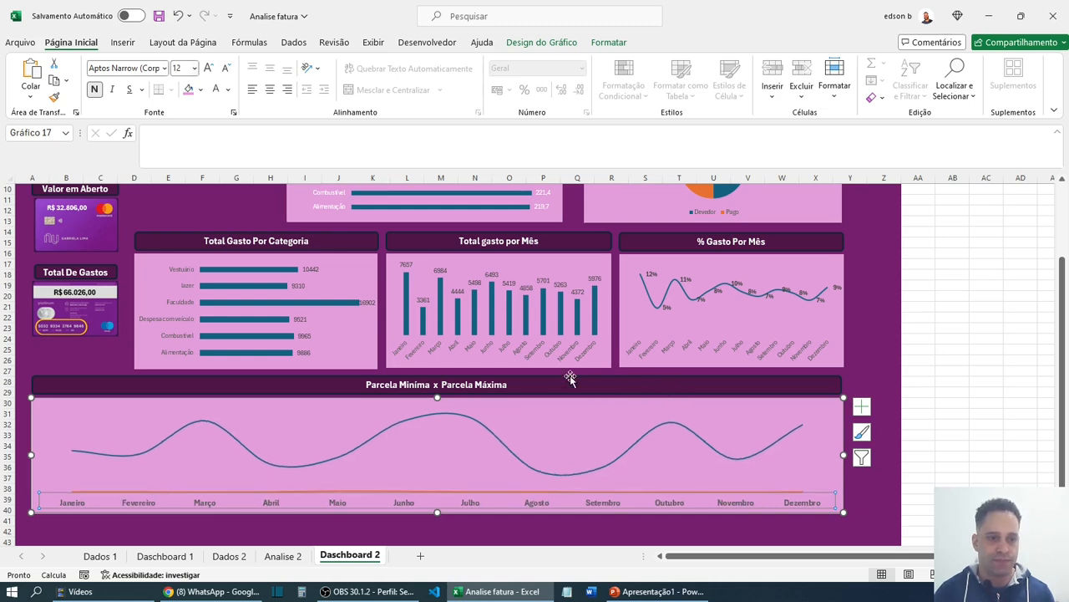
- Make the category labels of the Total Gasto Por Categoria chart bold and set their font size to 10
left_click(177, 325)
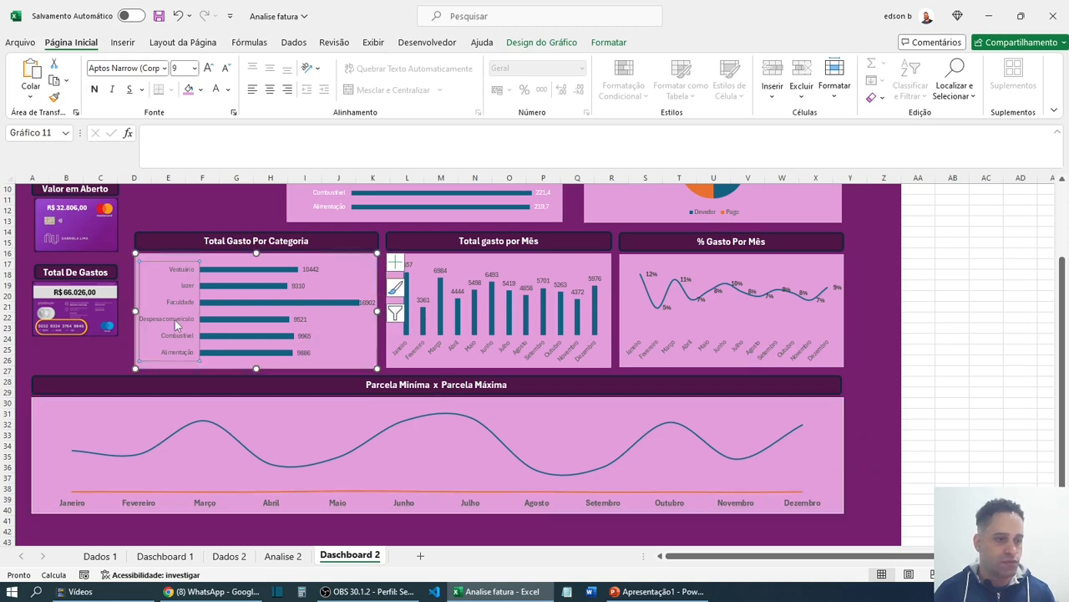
left_click(95, 89)
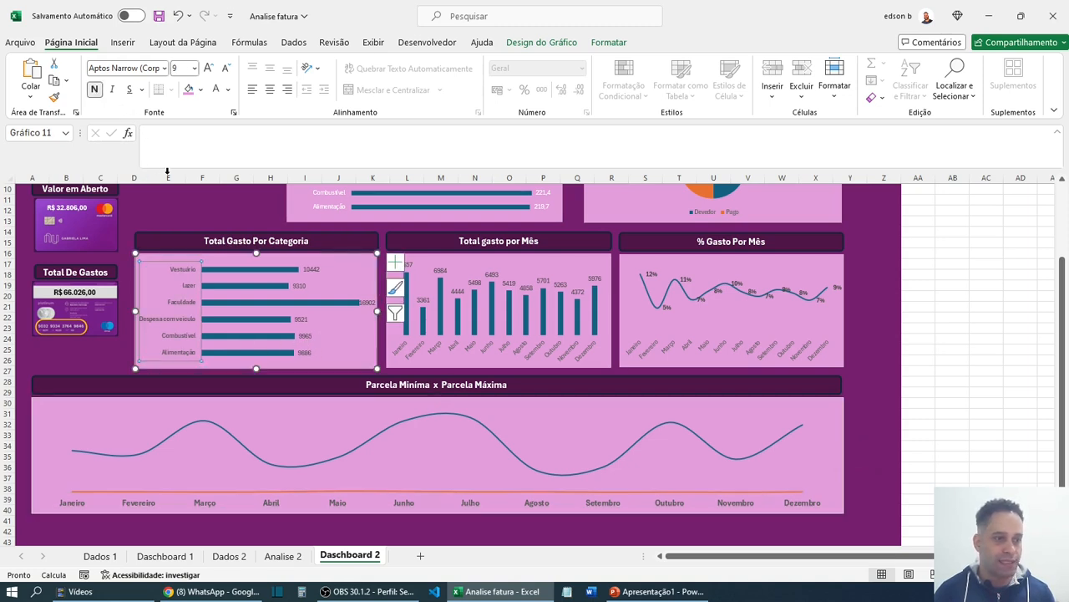
left_click(208, 67)
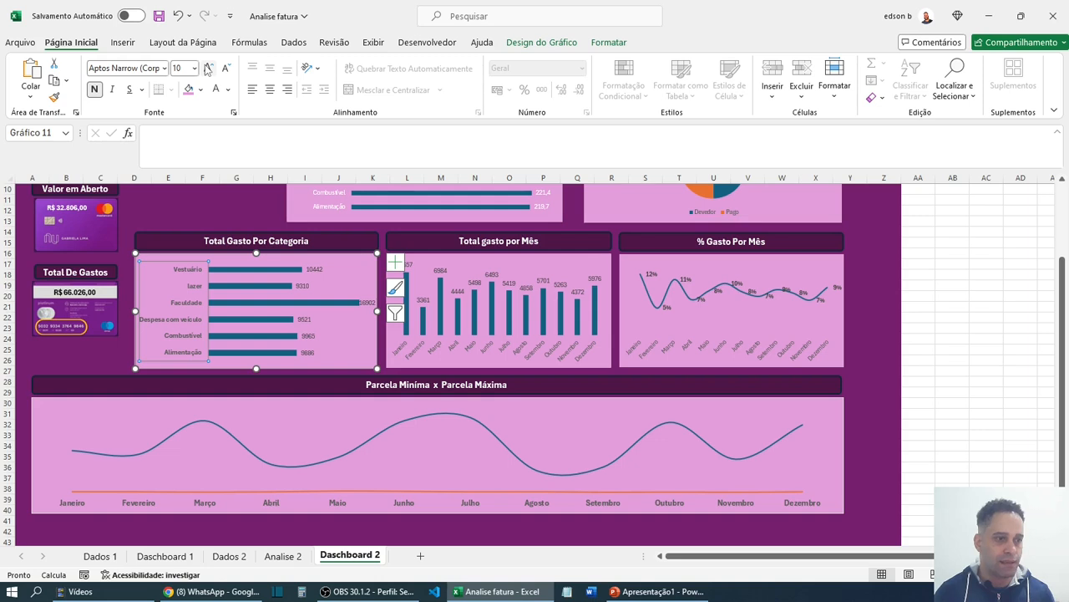
- Set the Total Gasto Por Categoria category labels to size 10.5 and make the Total gasto por Mês month labels bold and larger
left_click(208, 67)
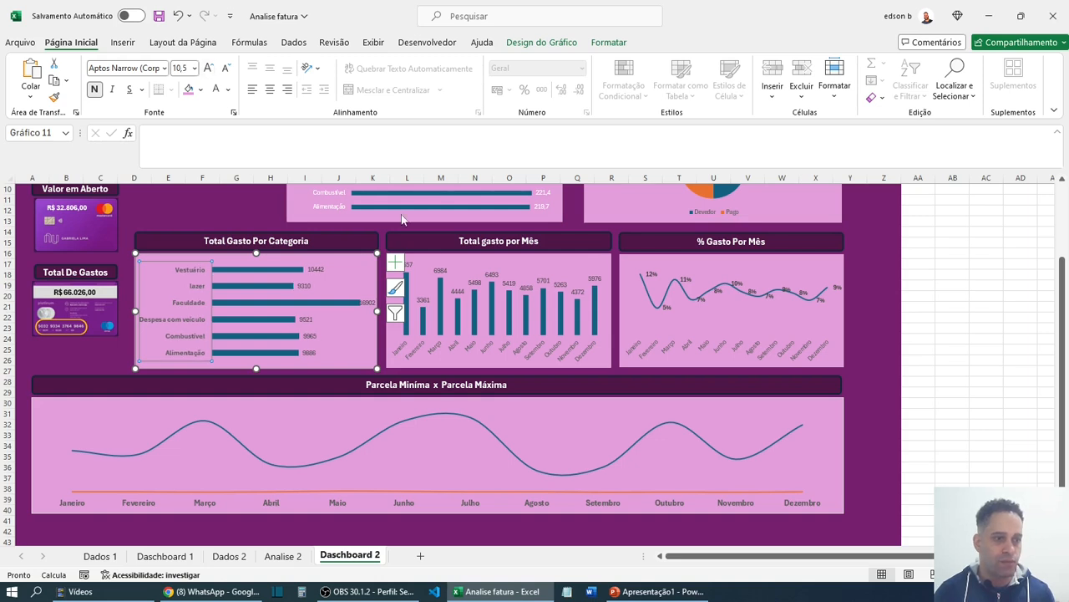
left_click(420, 349)
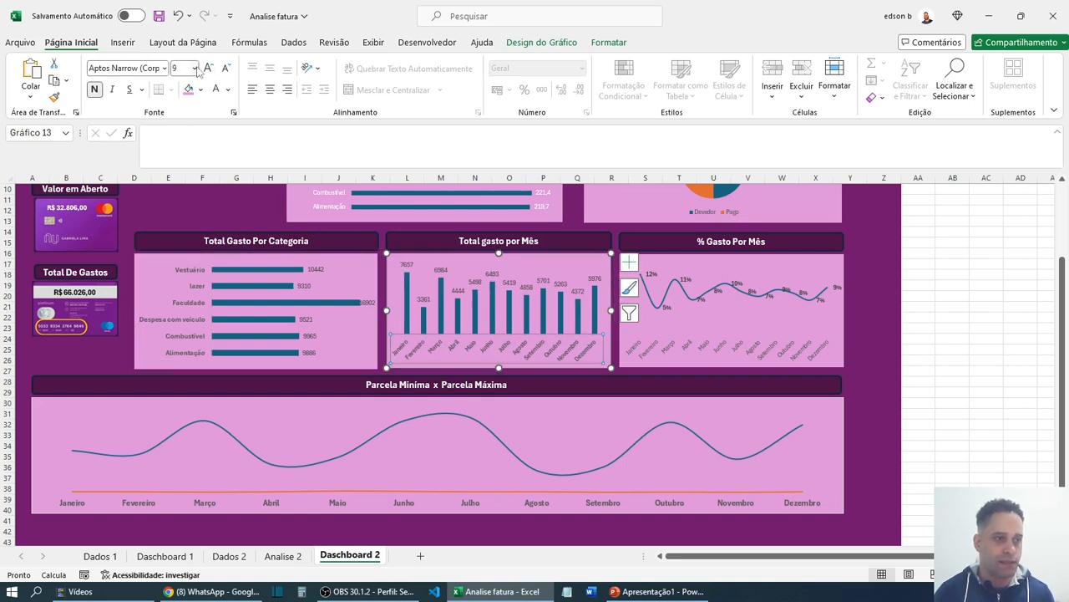
- Make the % Gasto Por Mês month labels and the Média Por categoria category labels bold and set their font size to 10
left_click(673, 345)
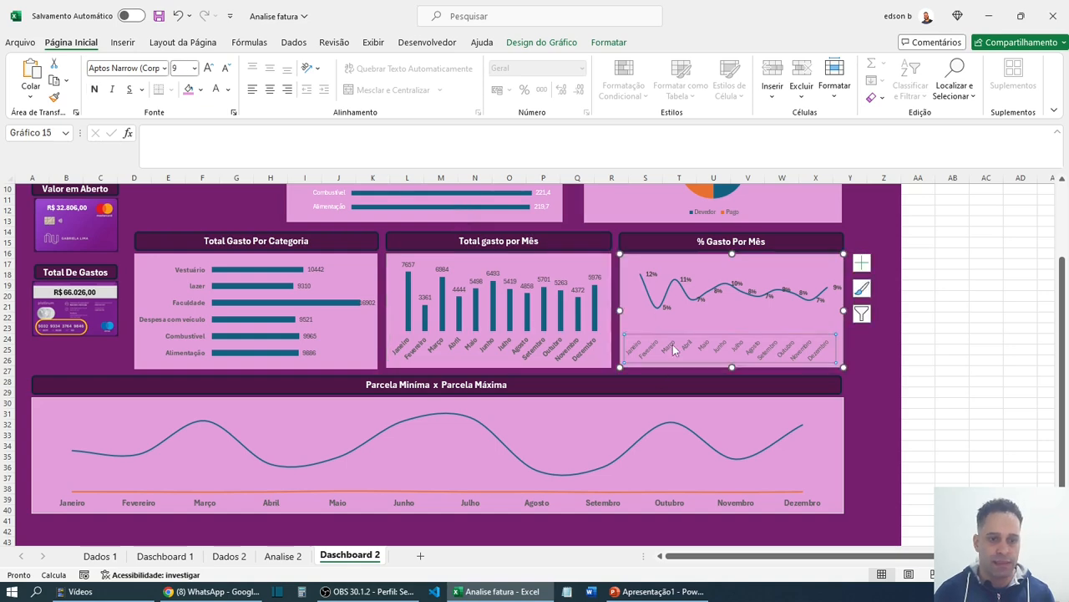
left_click(95, 90)
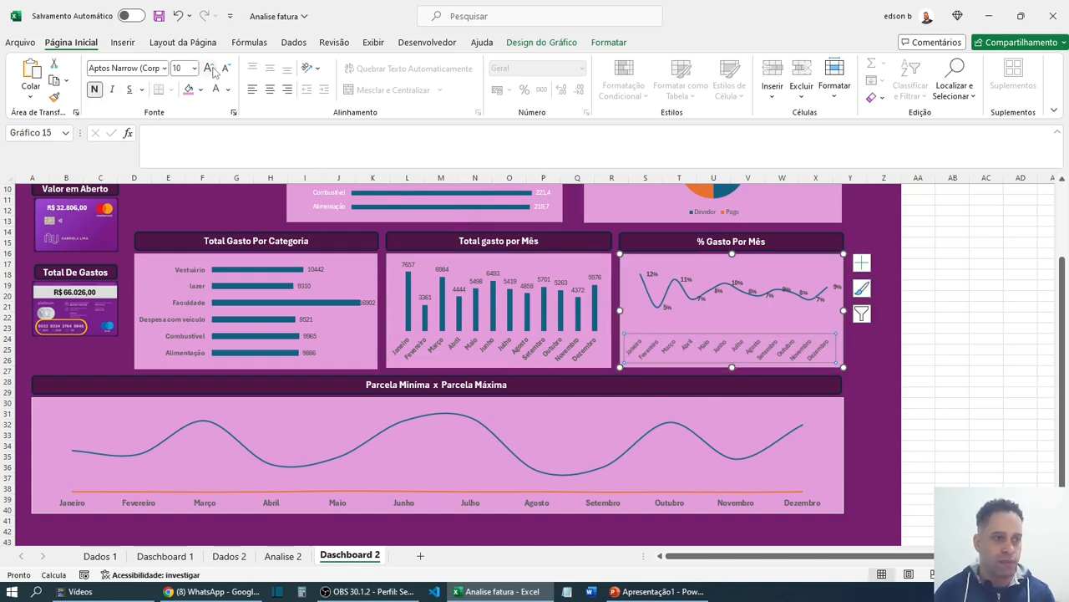
scroll(561, 334, "up", 3)
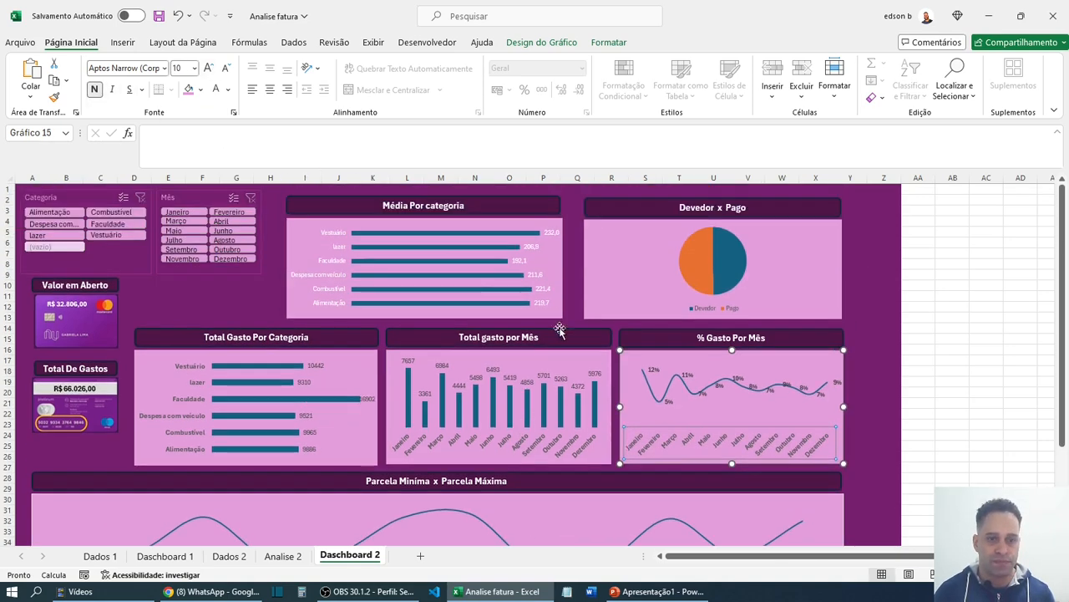
left_click(326, 265)
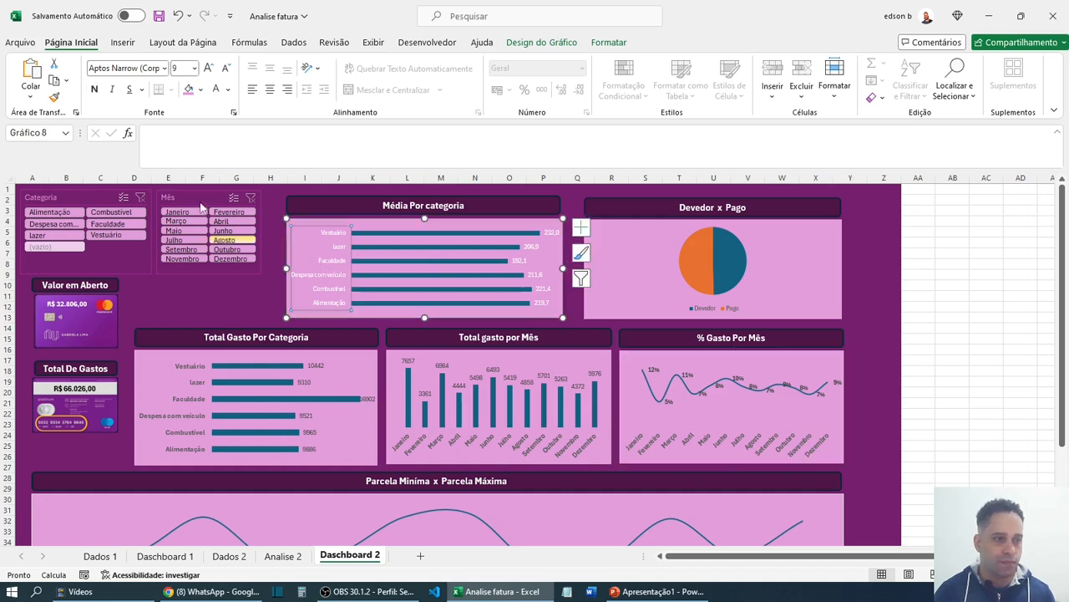
left_click(208, 67)
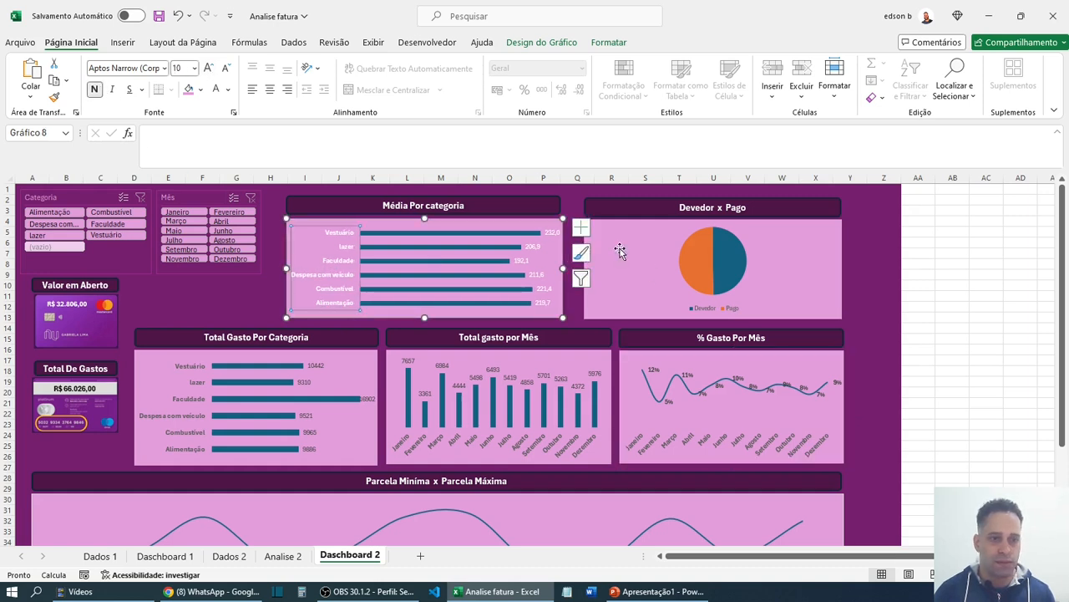
- Make the legend of the Devedor x Pago pie chart bold and set its font size to 10
left_click(700, 310)
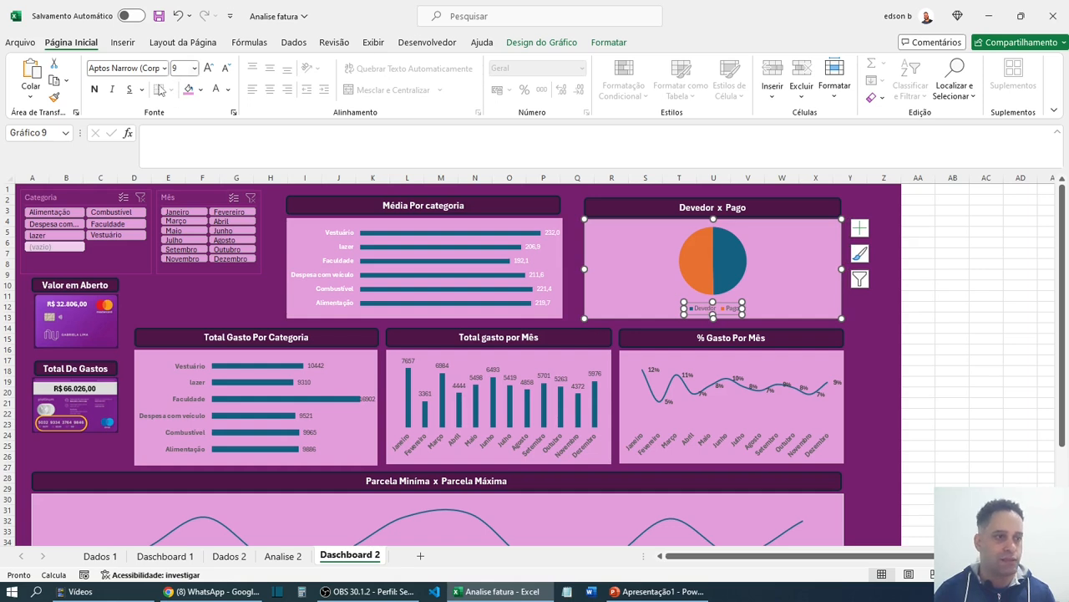
left_click(95, 89)
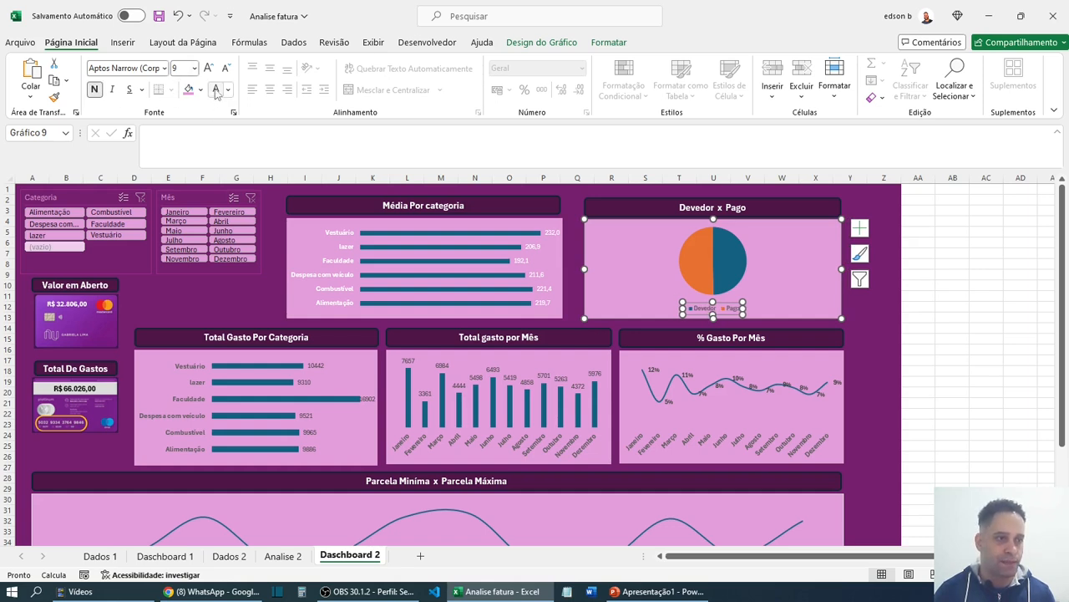
left_click(210, 69)
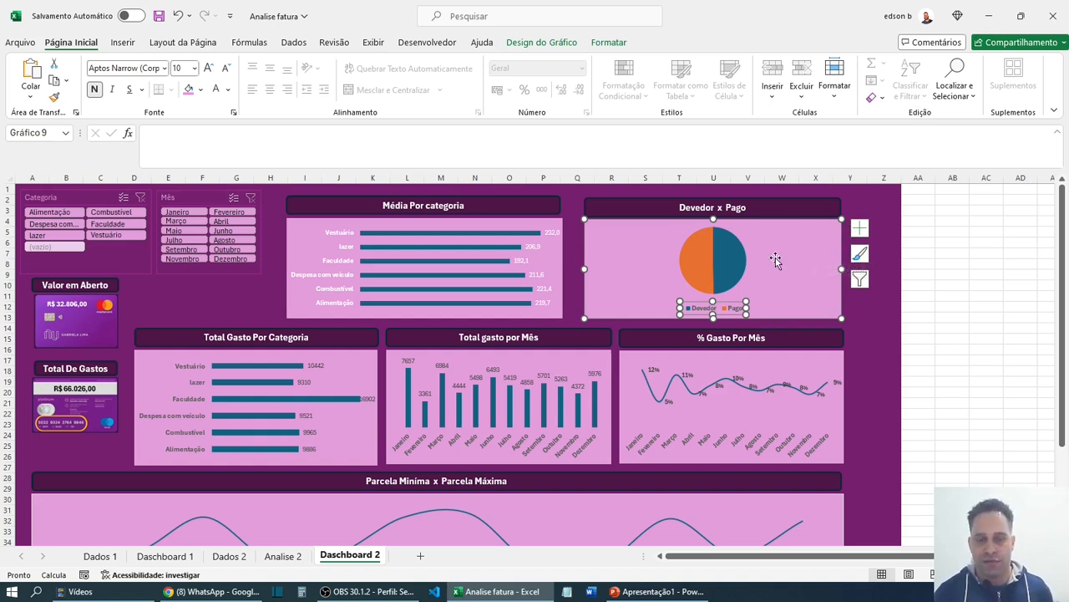
- Add data labels to the Devedor x Pago pie chart that show Porcentagem instead of Valor
left_click(862, 232)
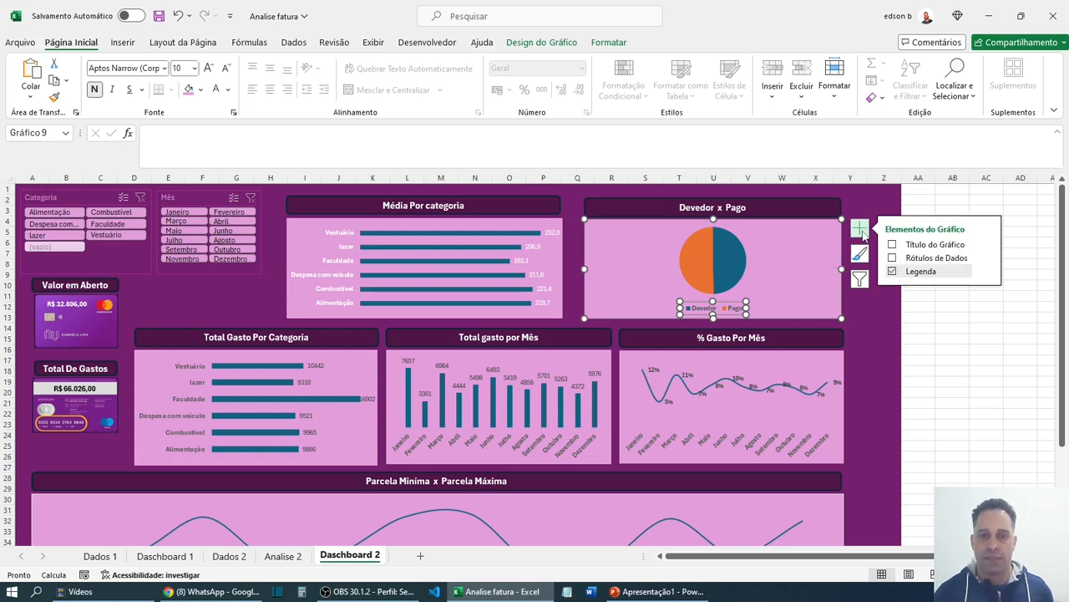
left_click(893, 259)
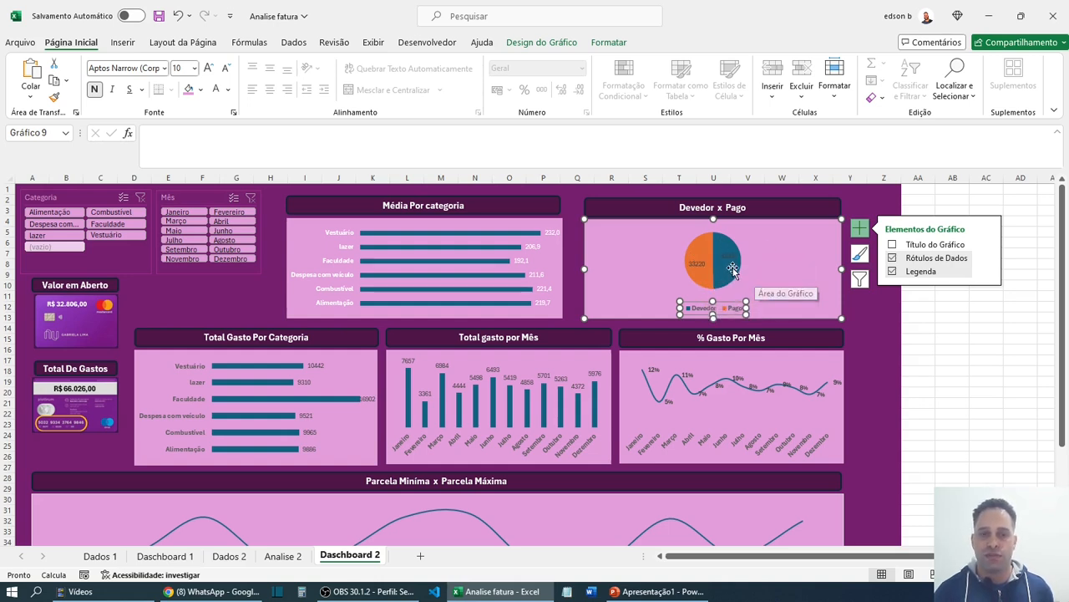
left_click(698, 265)
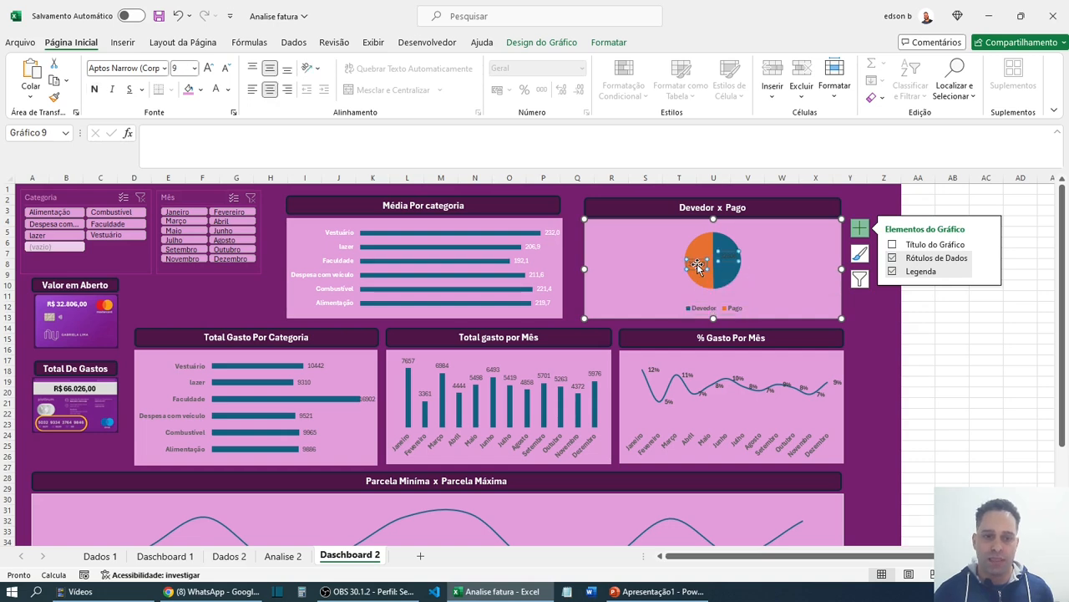
right_click(699, 268)
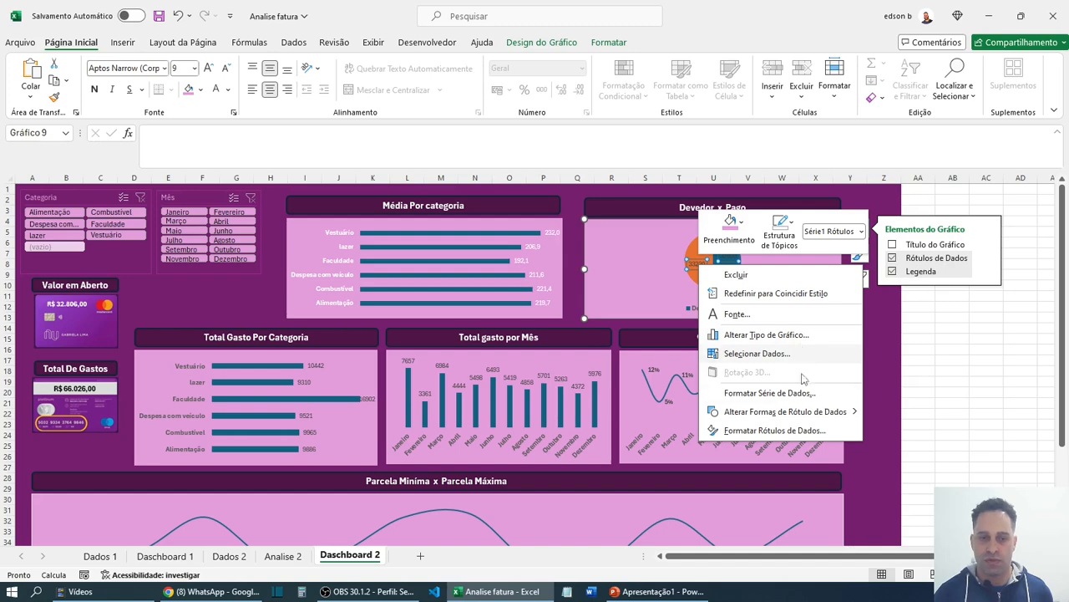
left_click(760, 430)
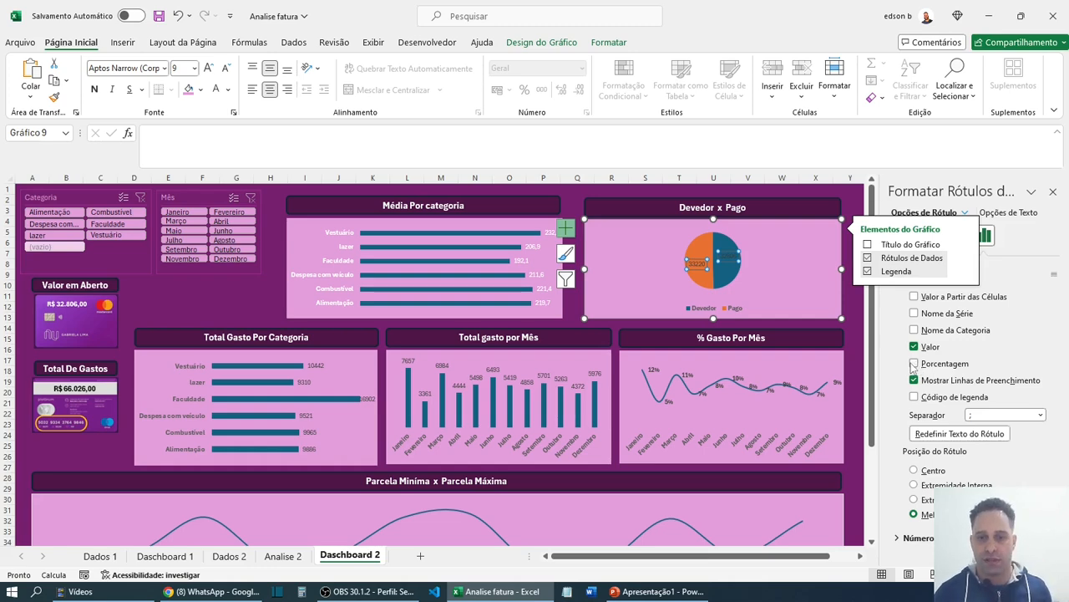
left_click(914, 363)
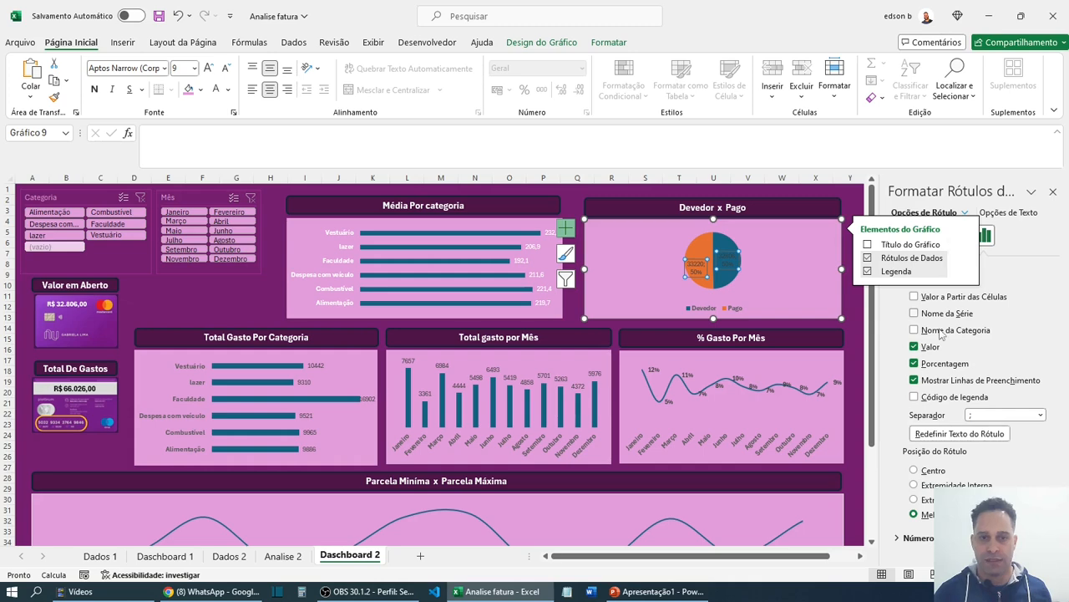
left_click(914, 346)
left_click(1053, 191)
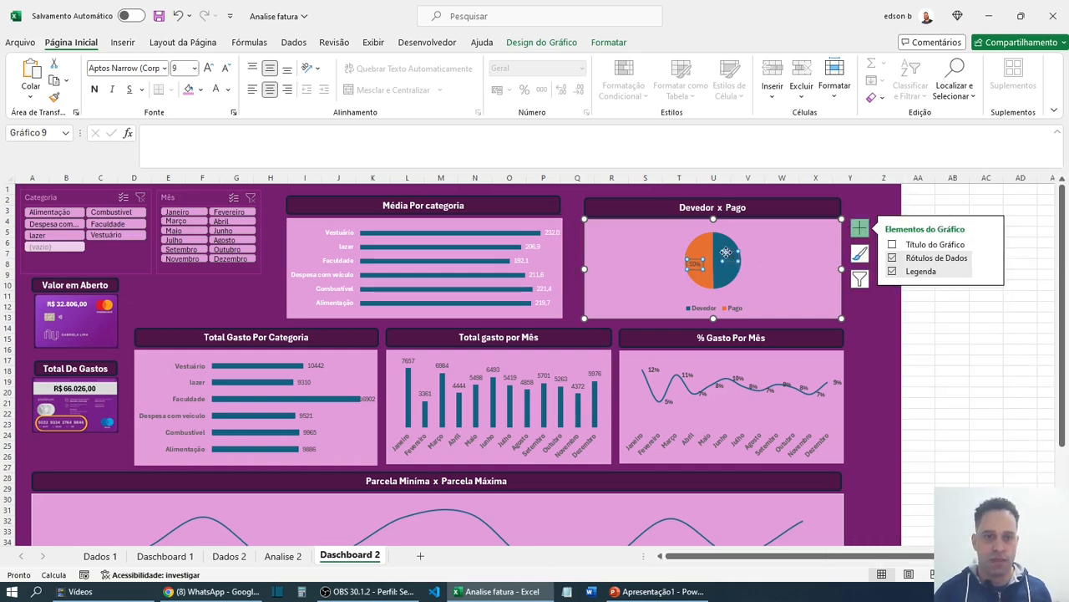
- Format the percentage labels of the Devedor x Pago pie as bold white text at size 10
left_click(208, 68)
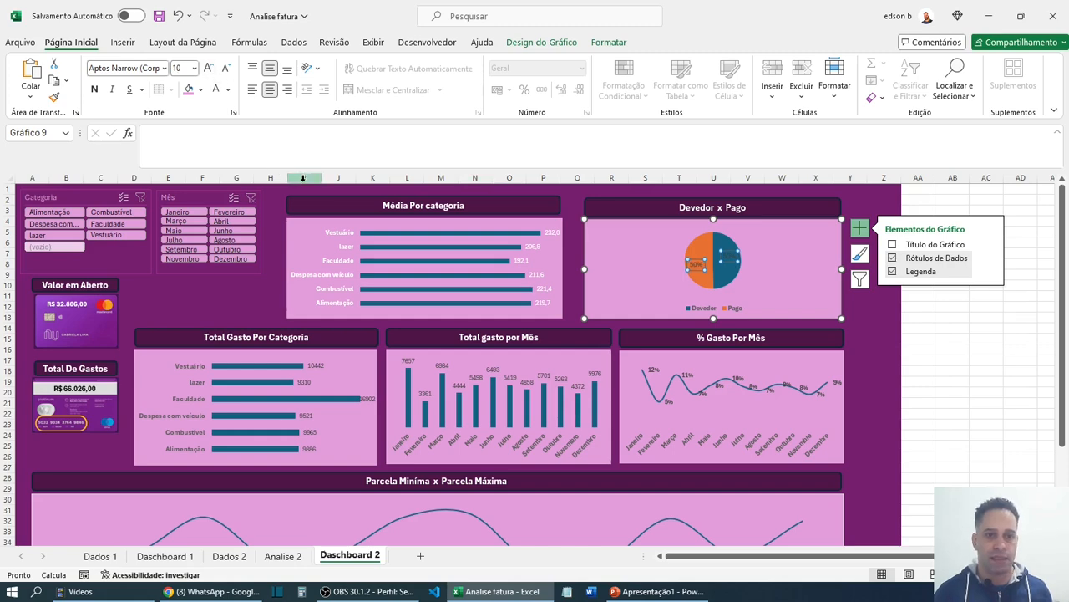
left_click(216, 94)
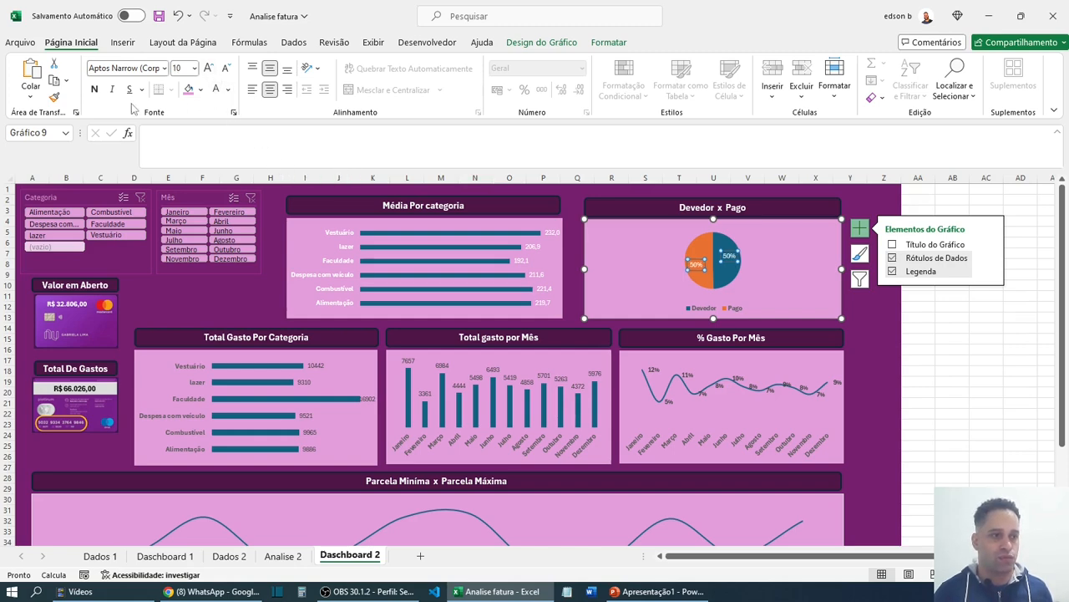
left_click(93, 89)
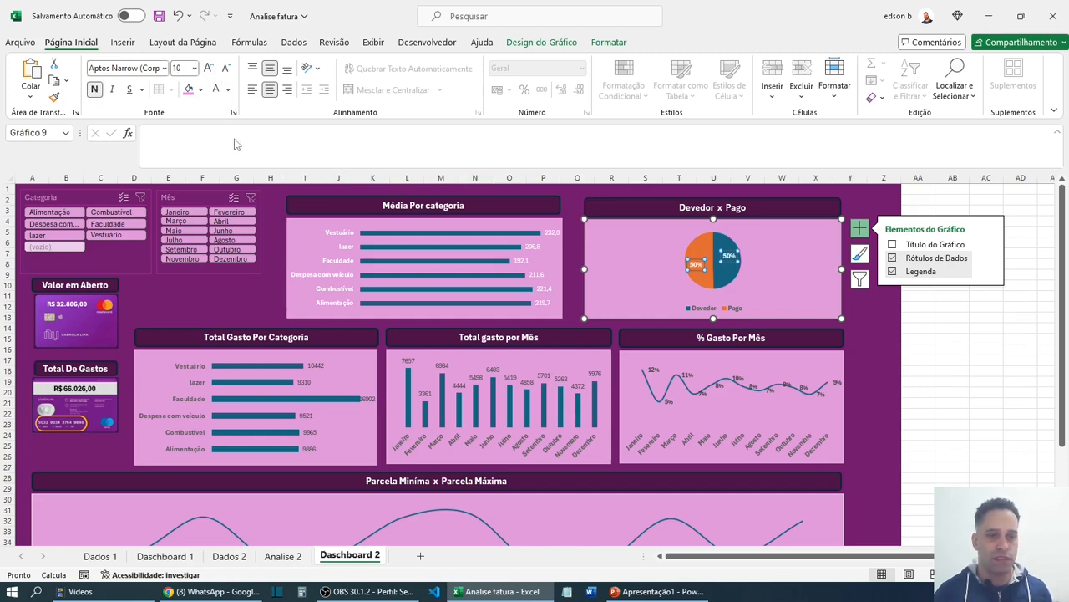
left_click(950, 316)
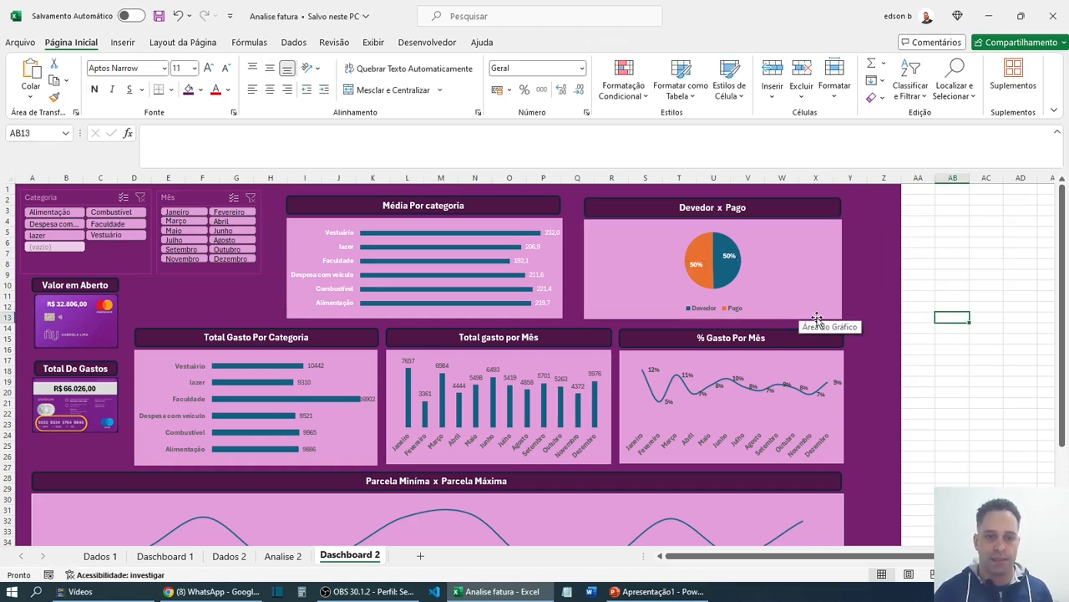
- Review the charts on Daschboard 2 and compare their colours and labels with those on the Daschboard 1 sheet
scroll(805, 349, "down", 5)
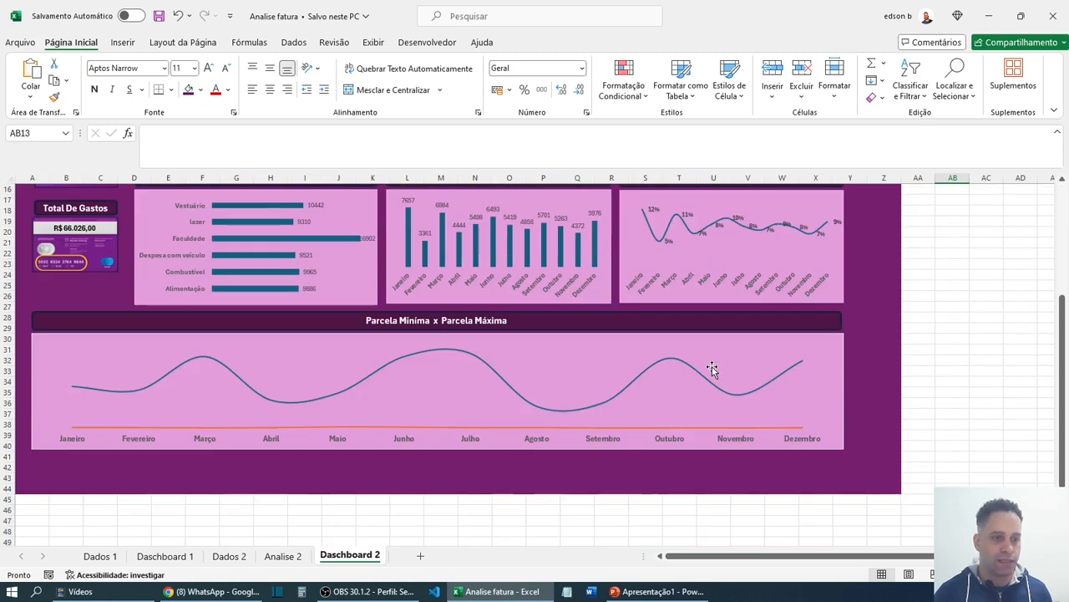
scroll(711, 368, "up", 5)
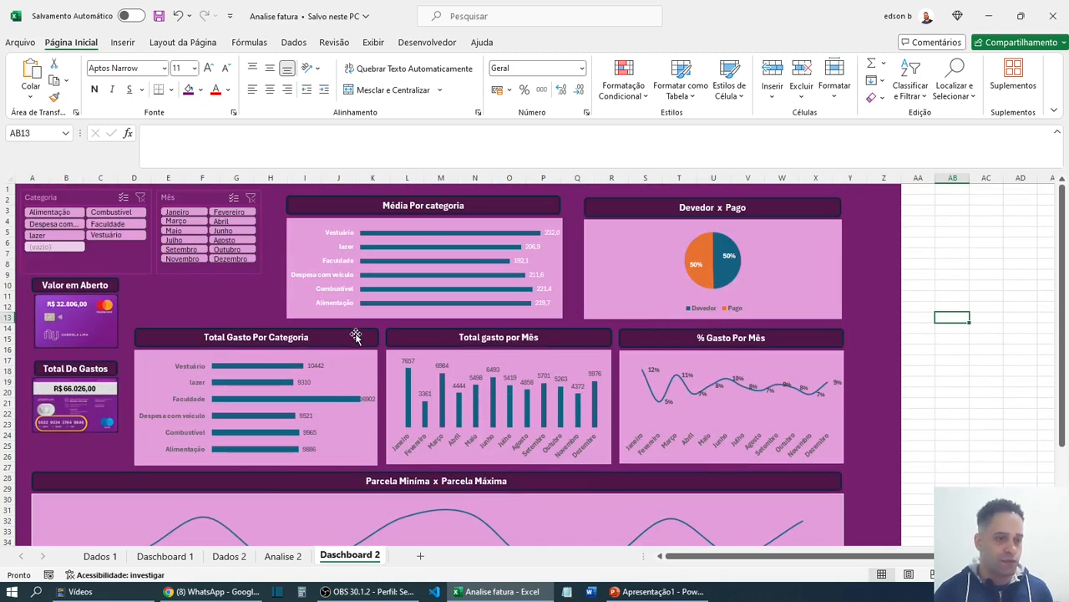
left_click(165, 556)
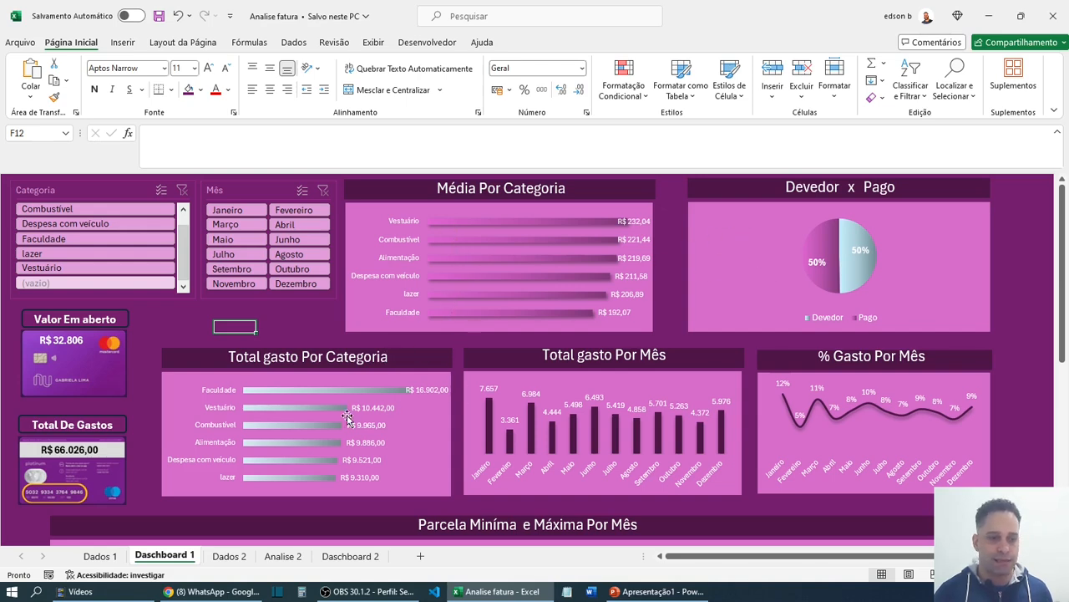
scroll(390, 367, "down", 5)
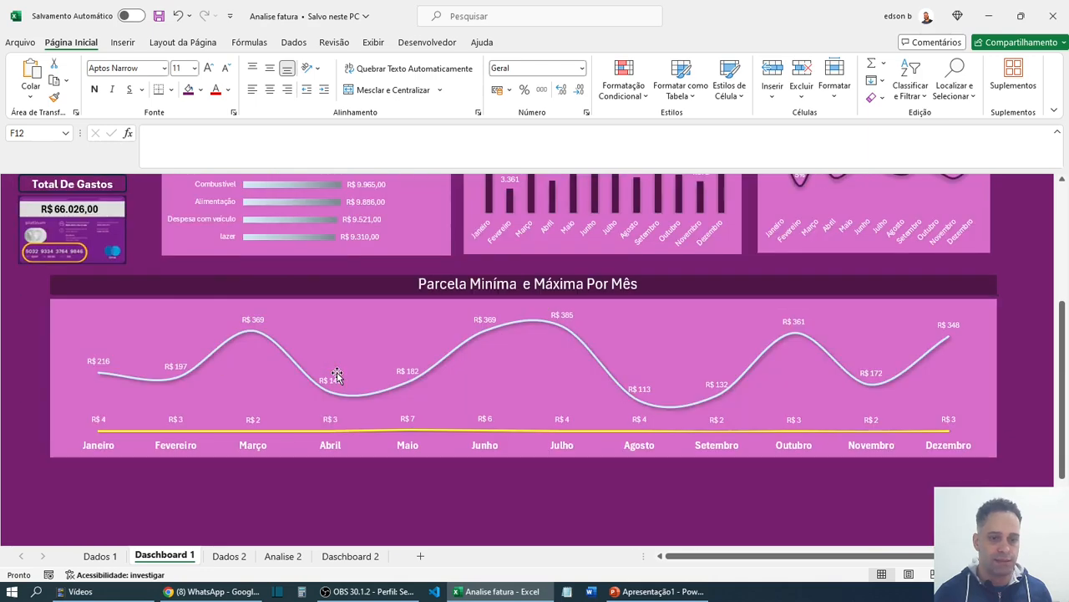
- On Daschboard 2, fill the Média Por categoria bars with the theme colour Ameixa escuro, Ênfase 5, Mais Claro 60%
left_click(349, 555)
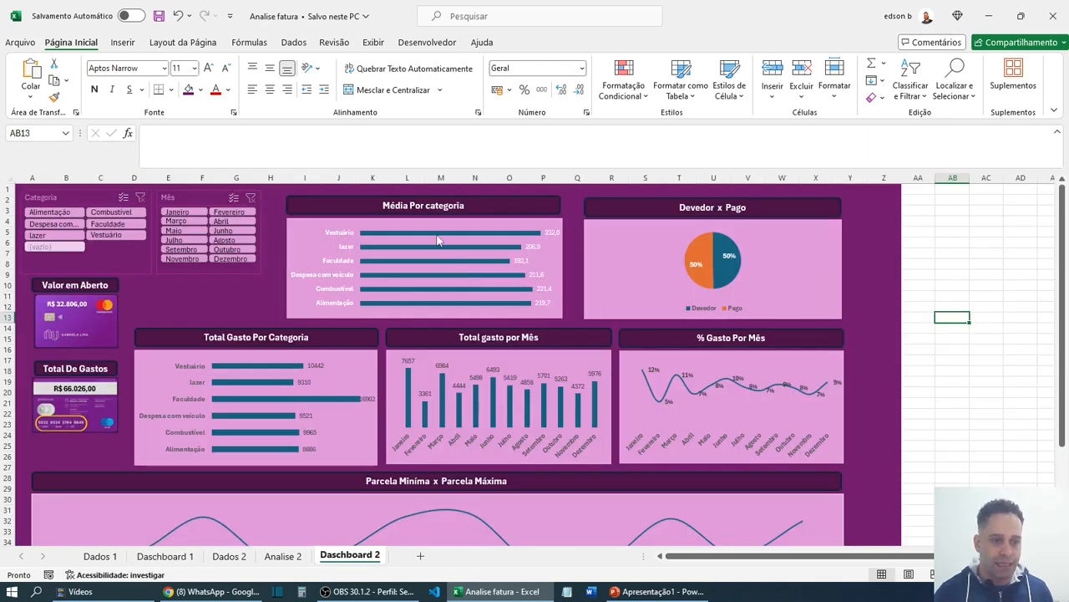
left_click(438, 240)
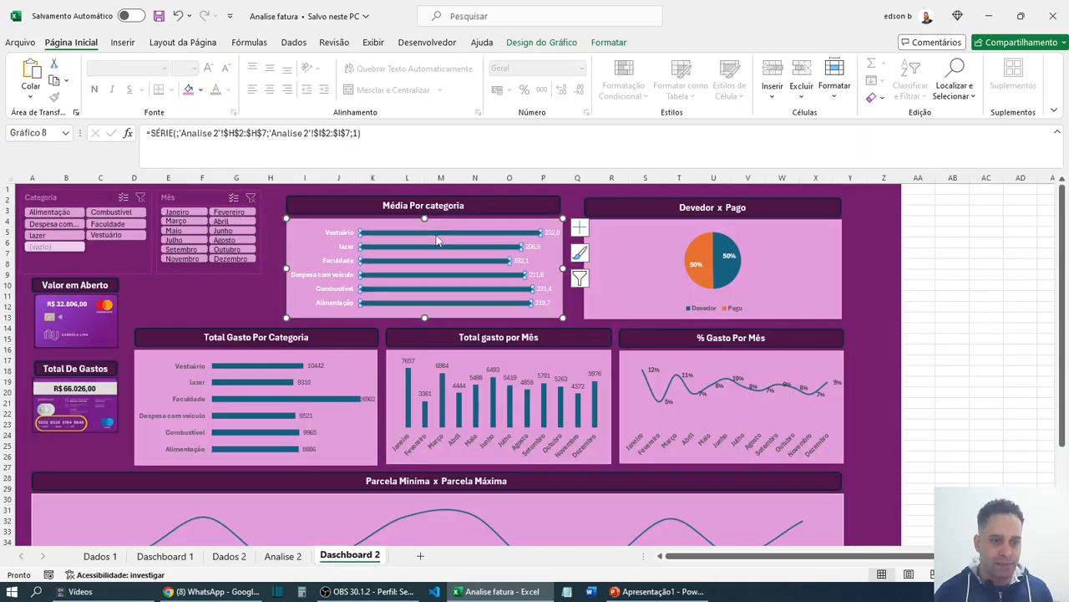
left_click(609, 42)
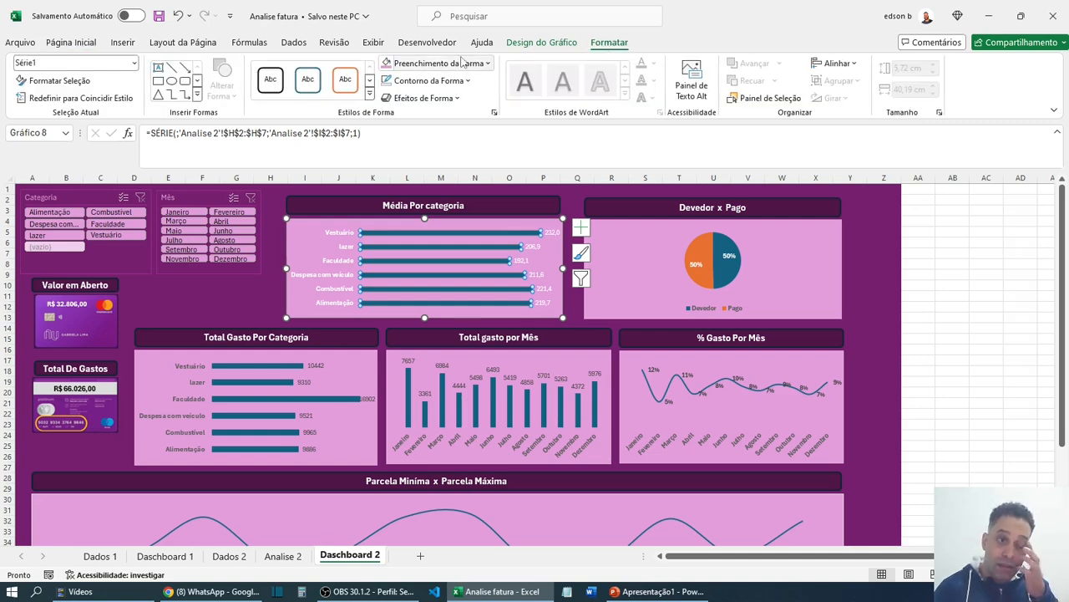
left_click(488, 64)
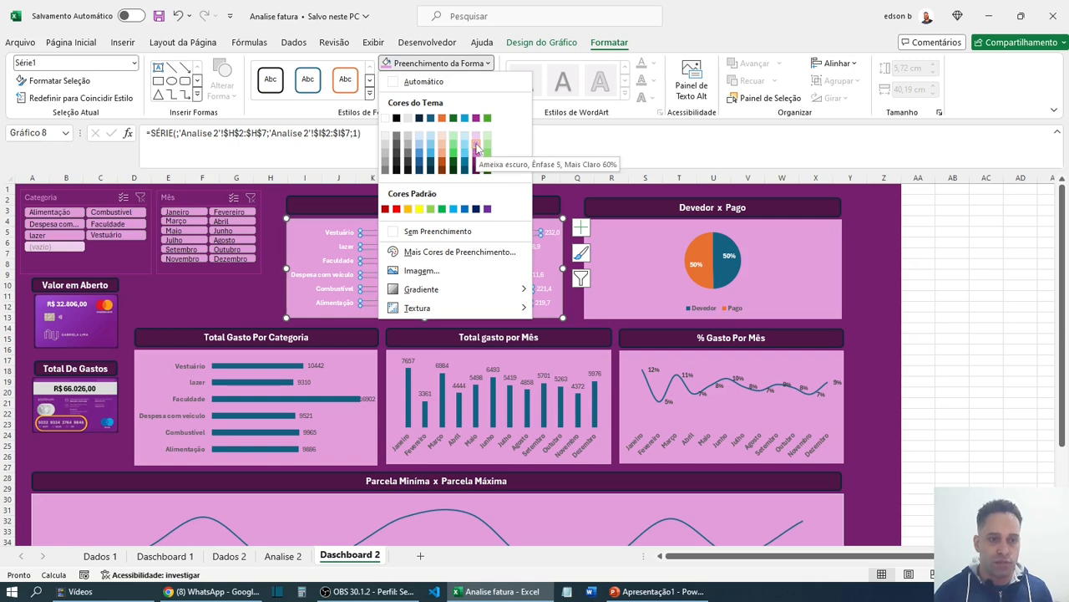
left_click(477, 147)
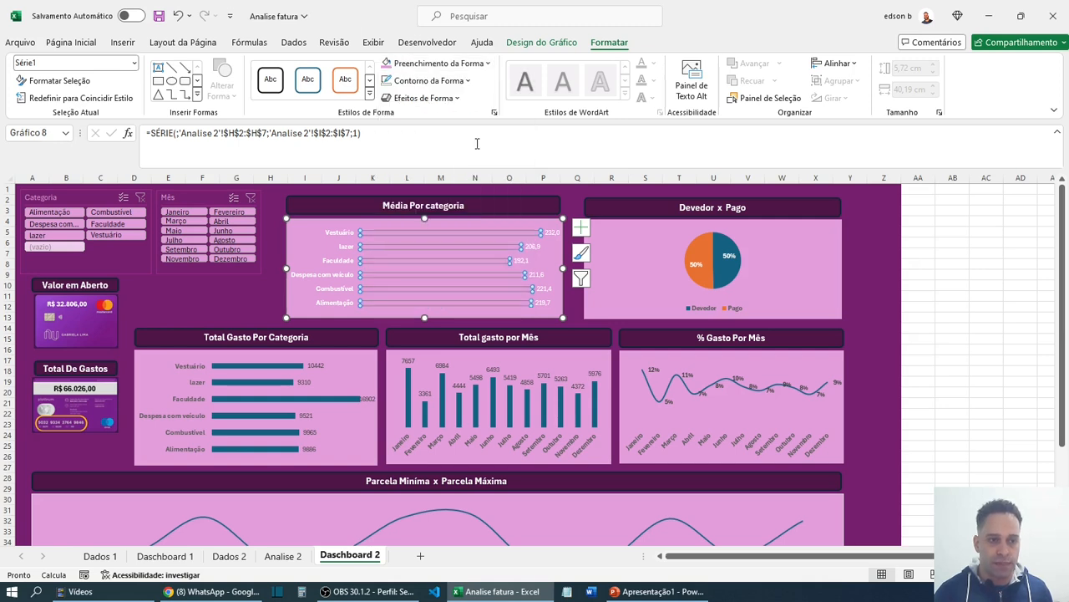
- Give the Média Por categoria bars a Variações de Tom Escuro gradient that darkens from the axis toward the bar ends
left_click(489, 67)
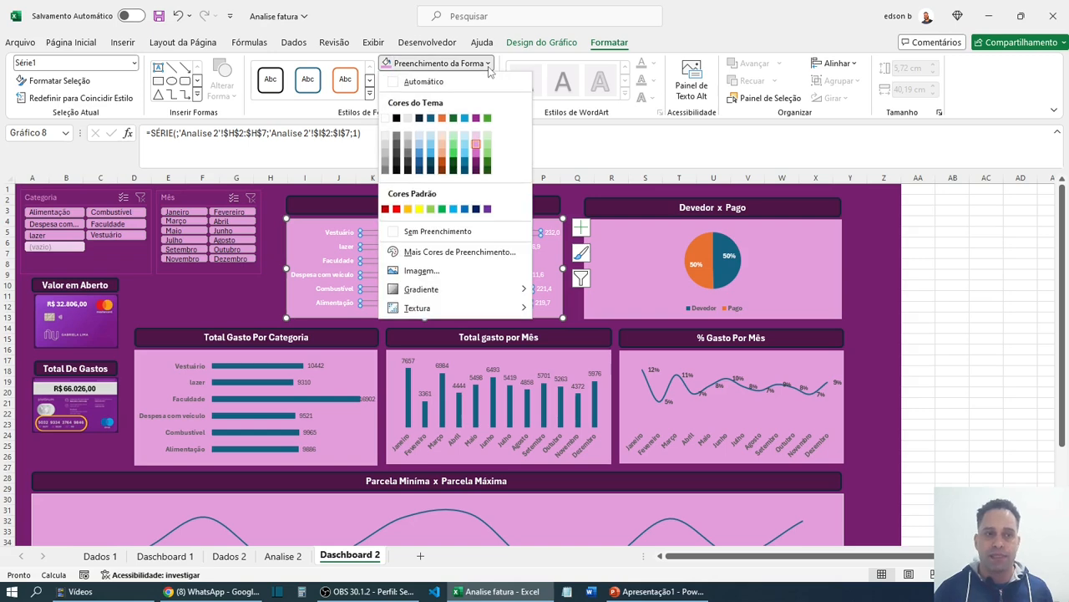
mouse_move(431, 291)
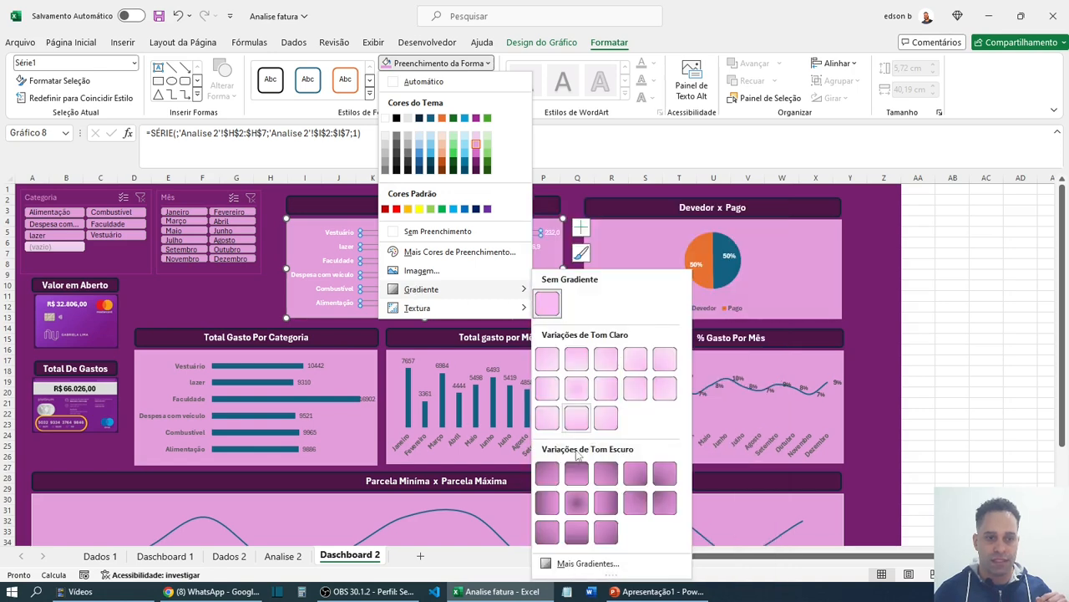
left_click(606, 503)
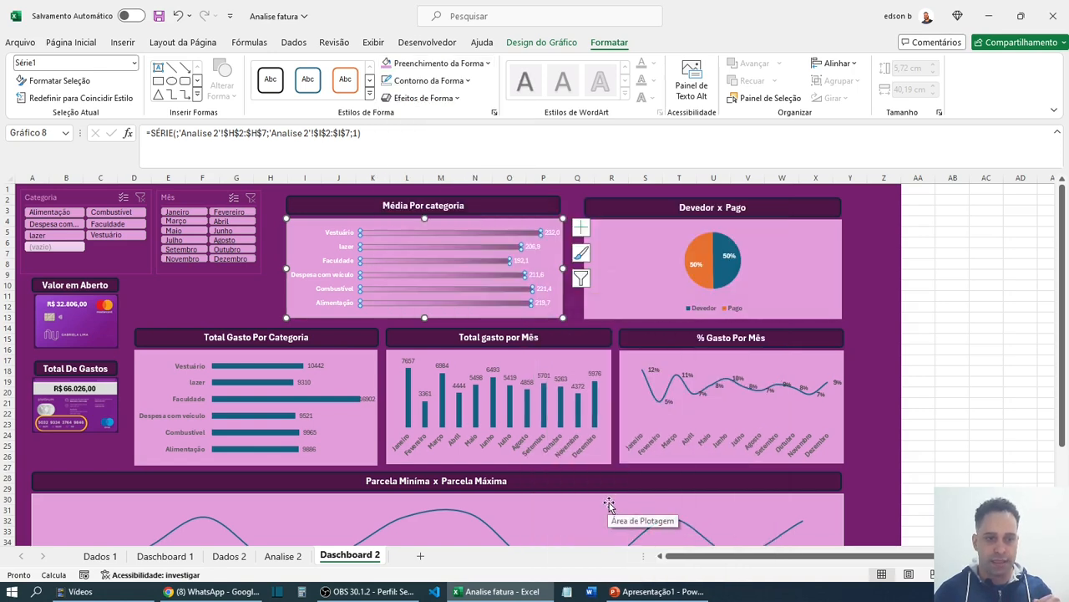
left_click(914, 286)
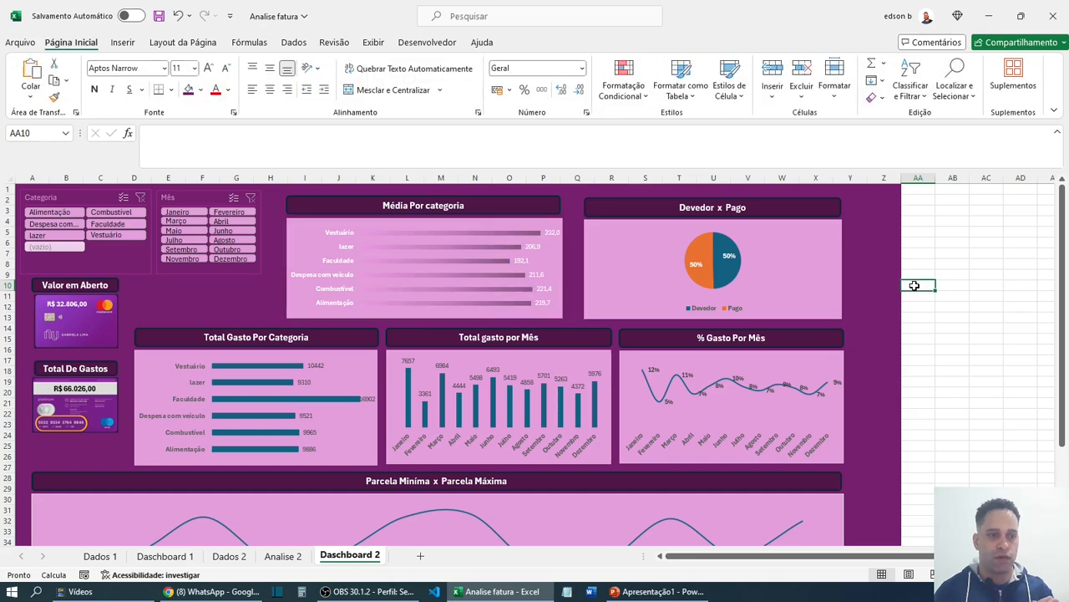
left_click(474, 233)
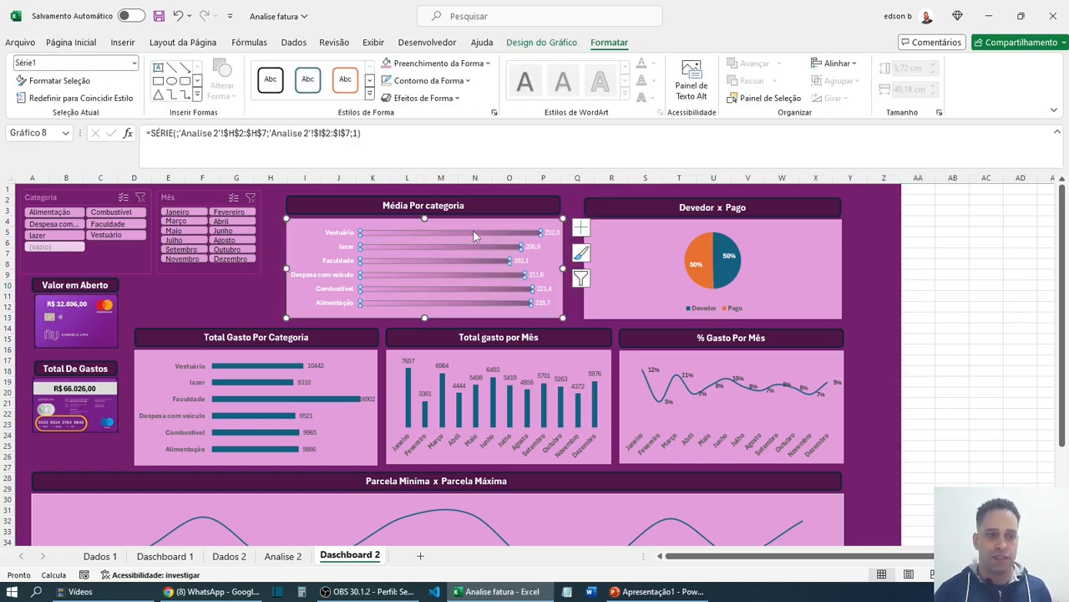
- Add an outer (Externa) shadow to the bars of the Média Por categoria chart
left_click(430, 97)
mouse_move(427, 159)
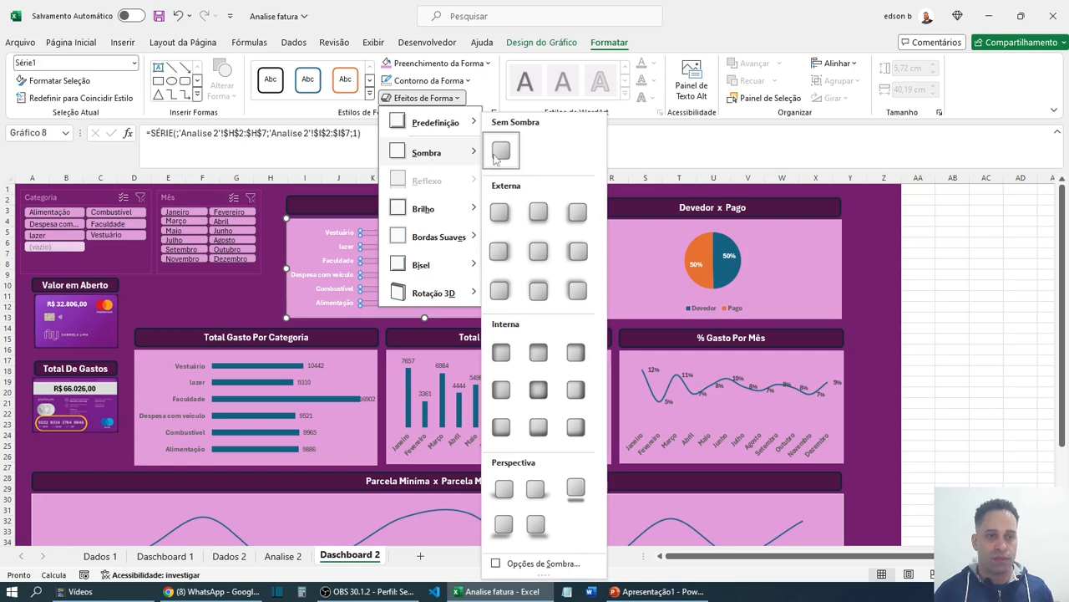
left_click(528, 200)
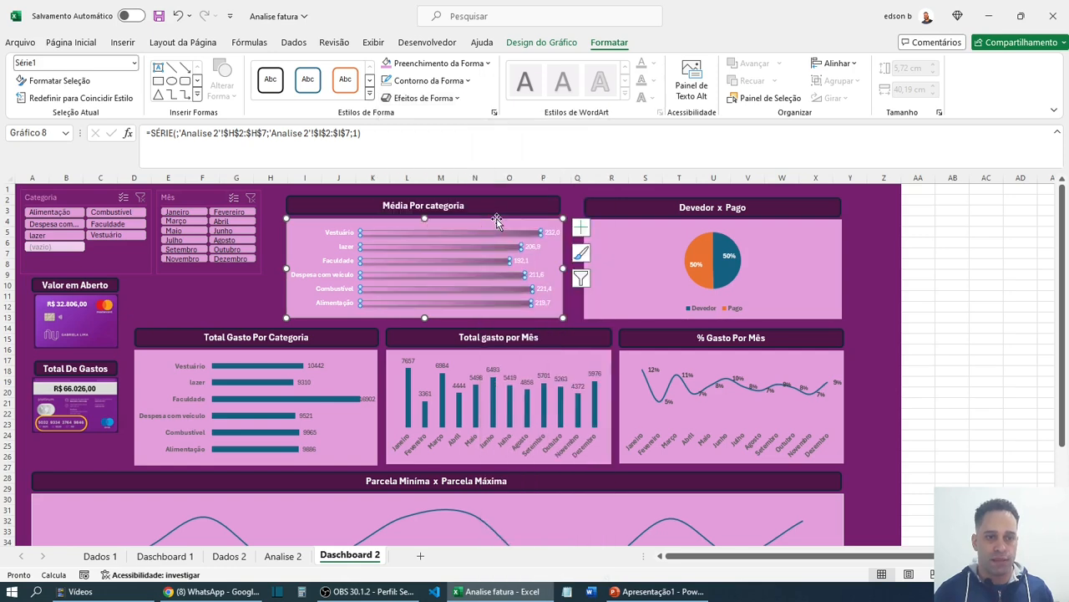
left_click(915, 284)
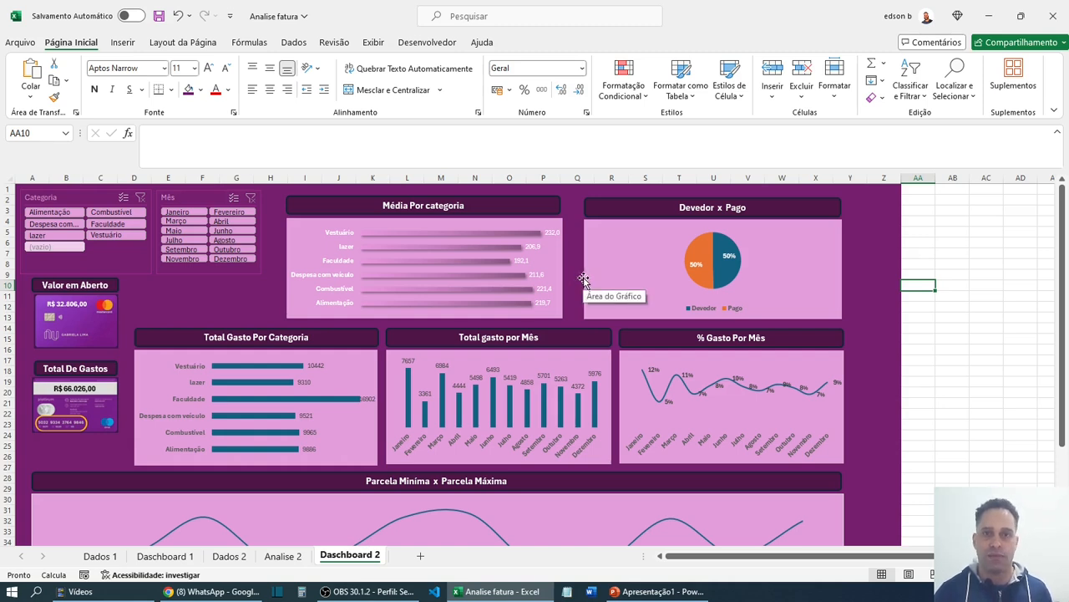
left_click(703, 263)
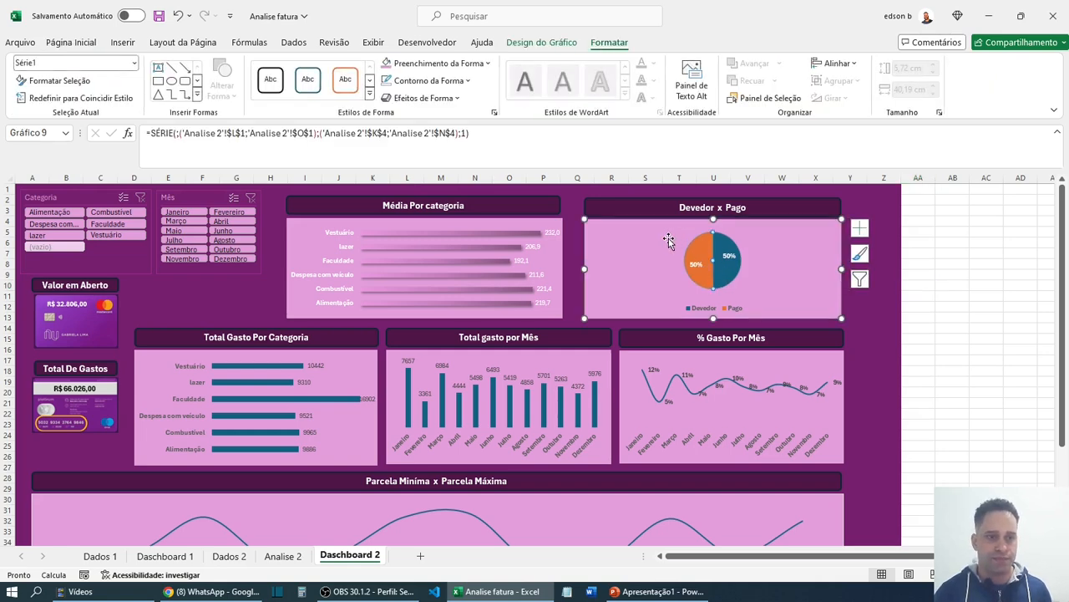
left_click(488, 65)
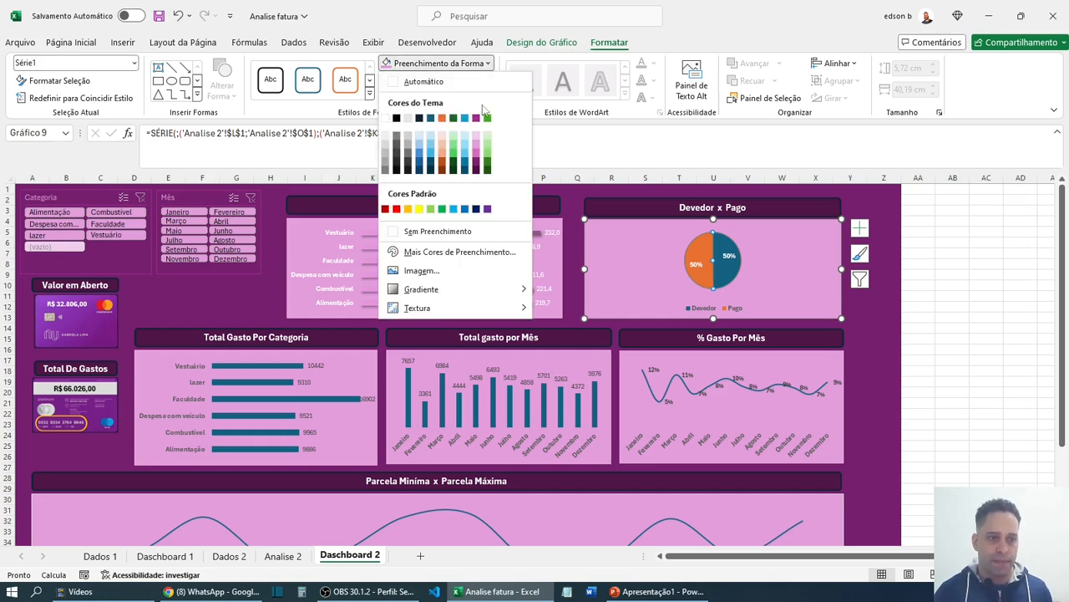
left_click(465, 136)
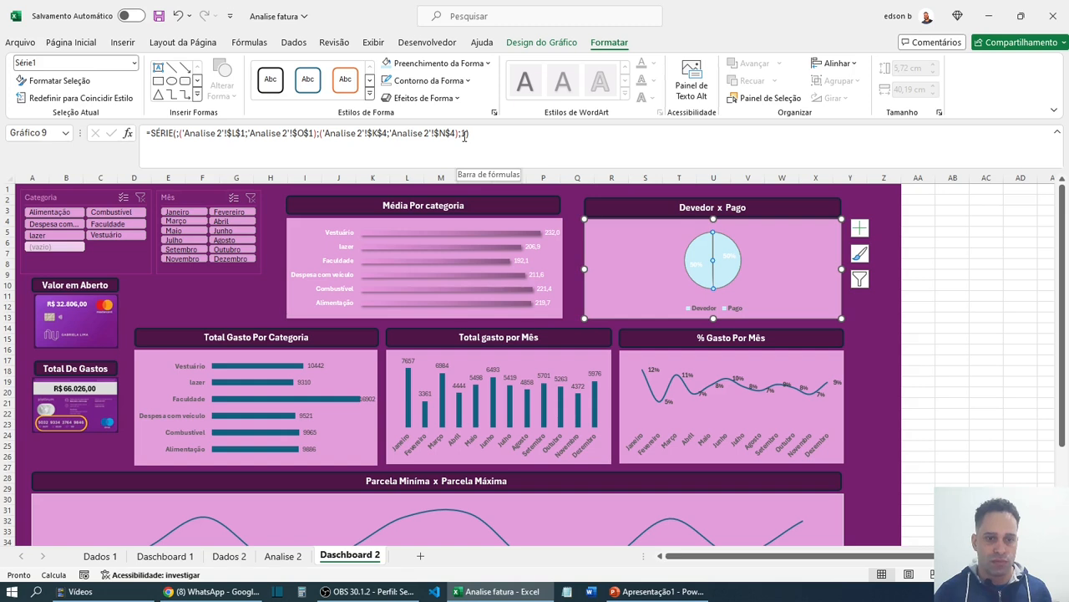
key("ctrl+z")
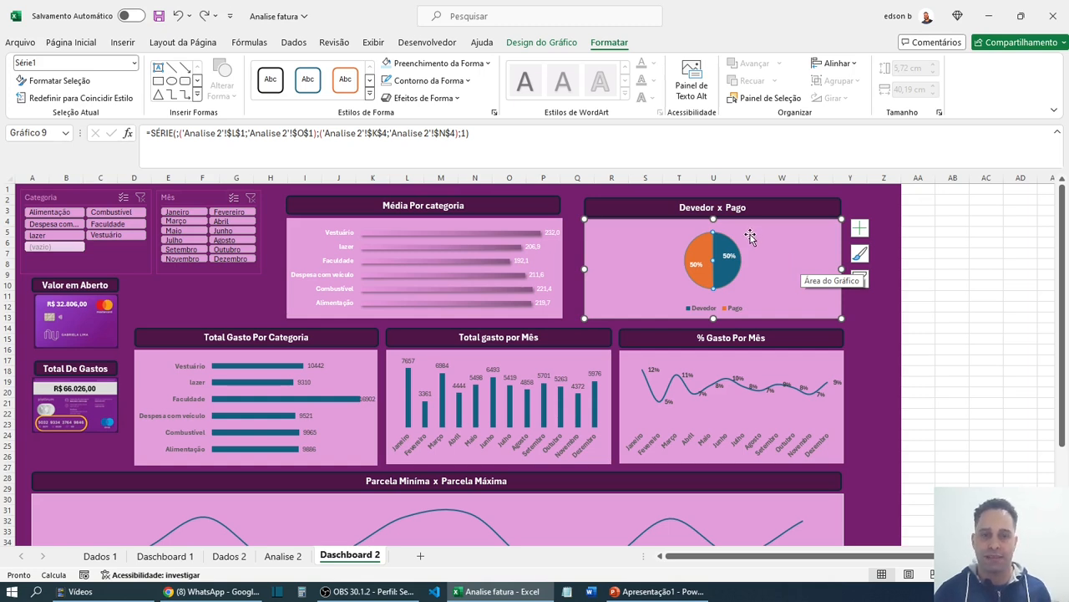
- Fill the Pago slice of the Devedor x Pago pie with a light blue gradient that darkens toward the pie's centre line
left_click(700, 252)
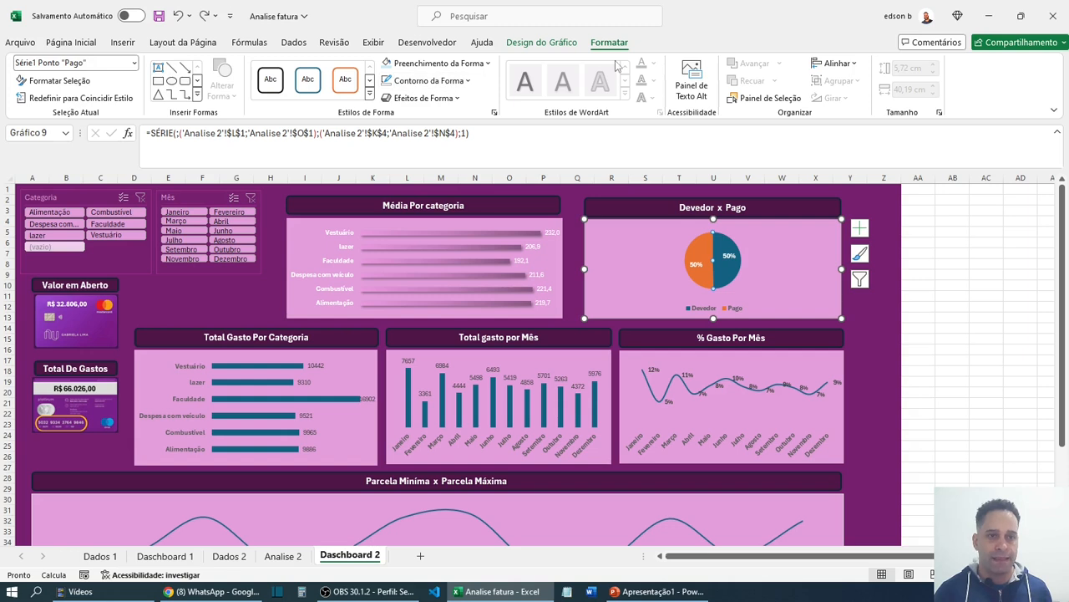
left_click(409, 64)
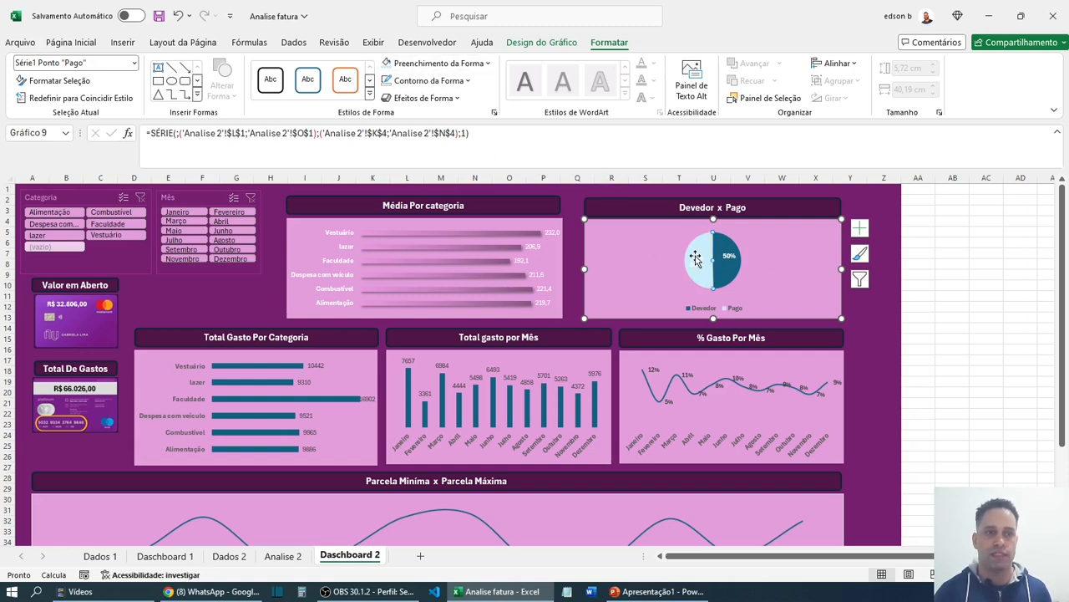
left_click(487, 63)
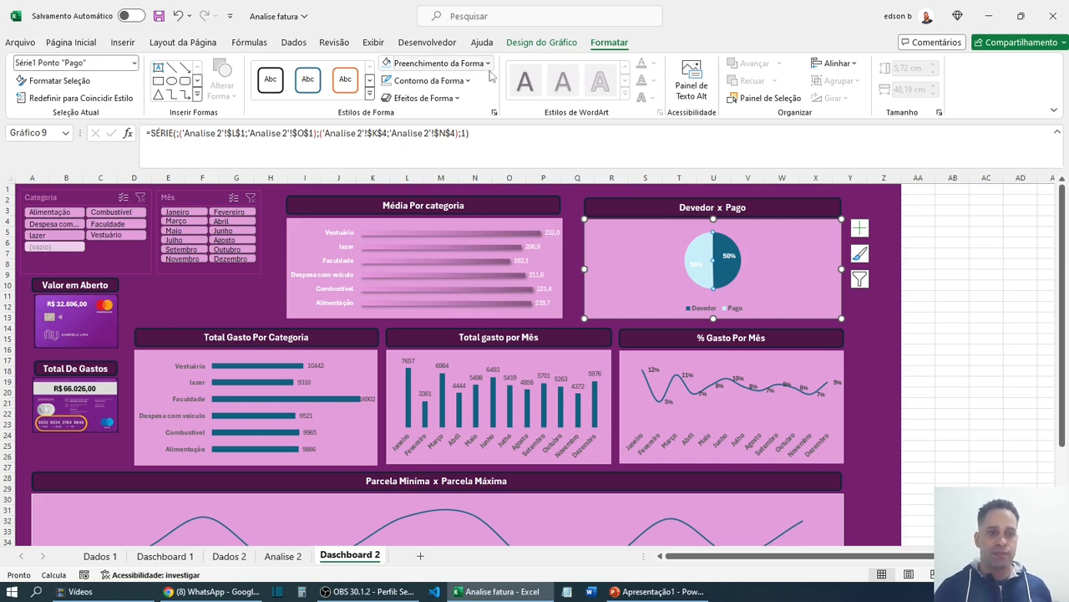
mouse_move(458, 290)
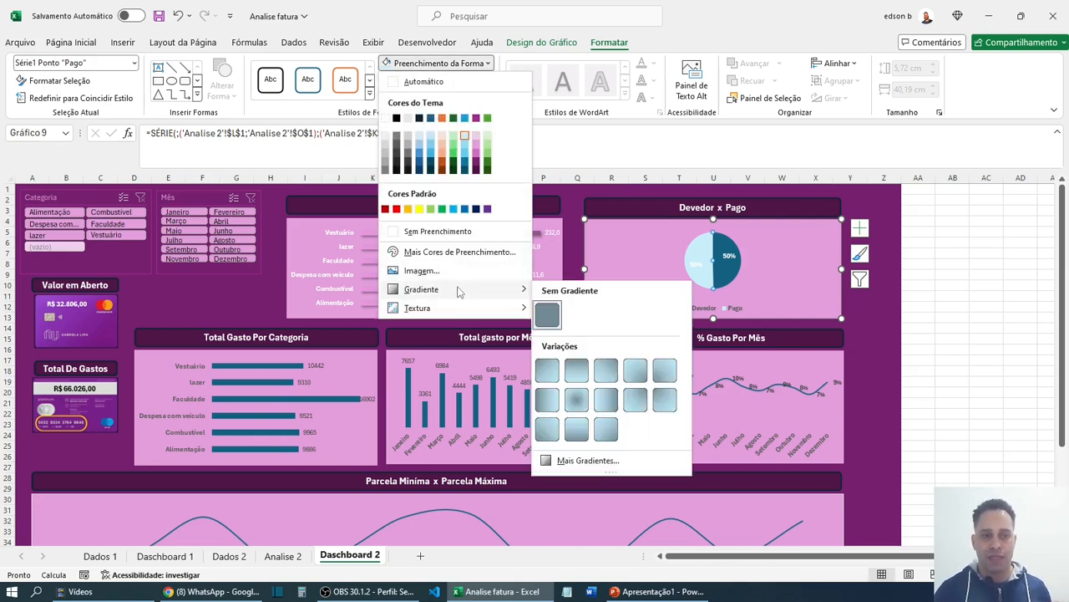
left_click(609, 400)
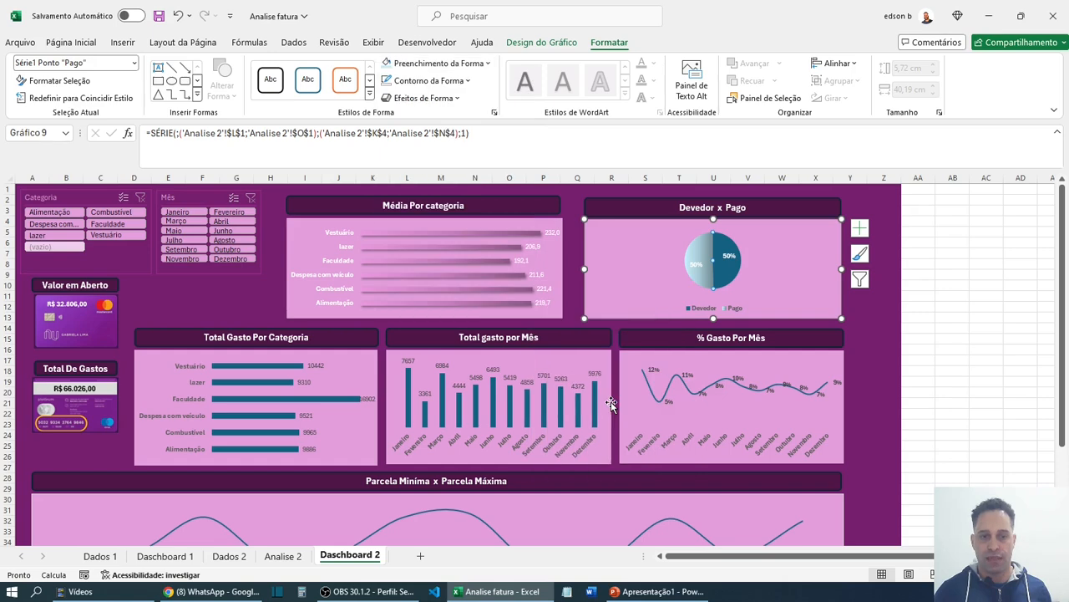
- Fill the Devedor slice of the pie with the palest purple theme tint and give it a matching linear gradient
left_click(726, 276)
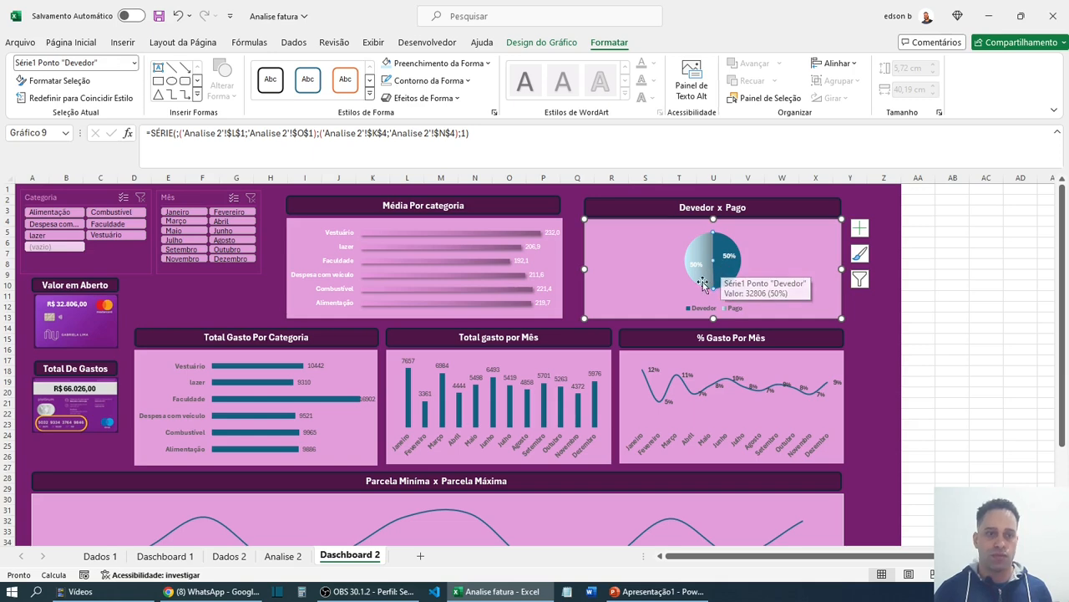
left_click(489, 63)
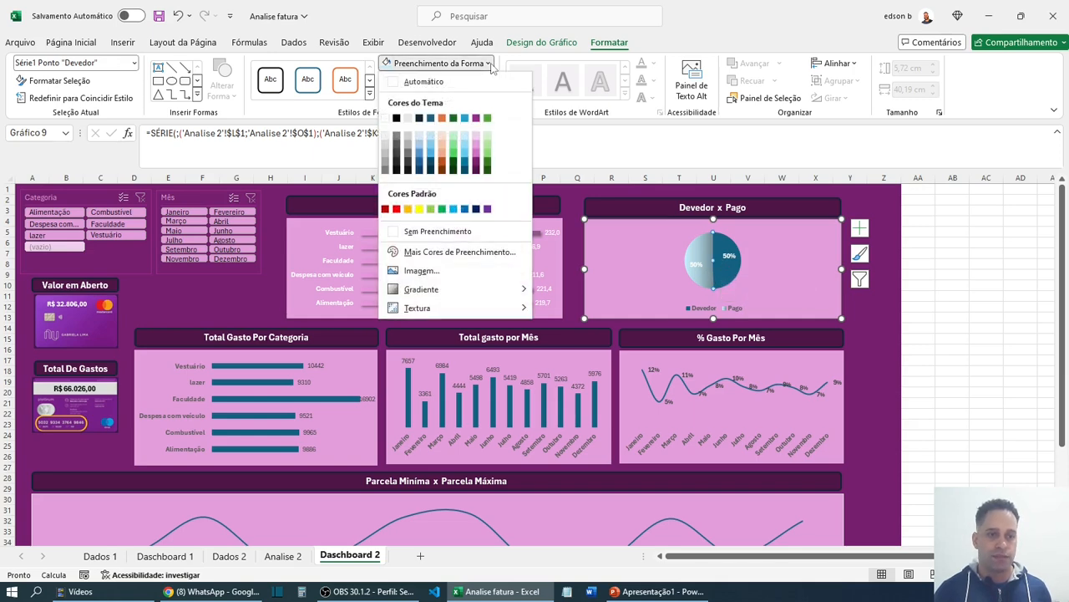
left_click(477, 137)
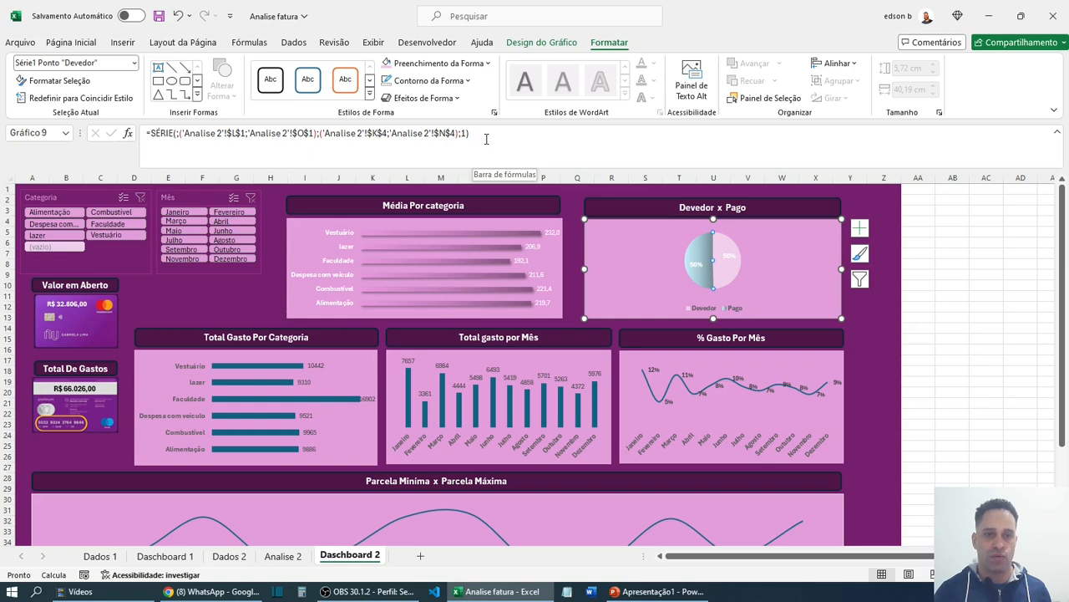
left_click(483, 65)
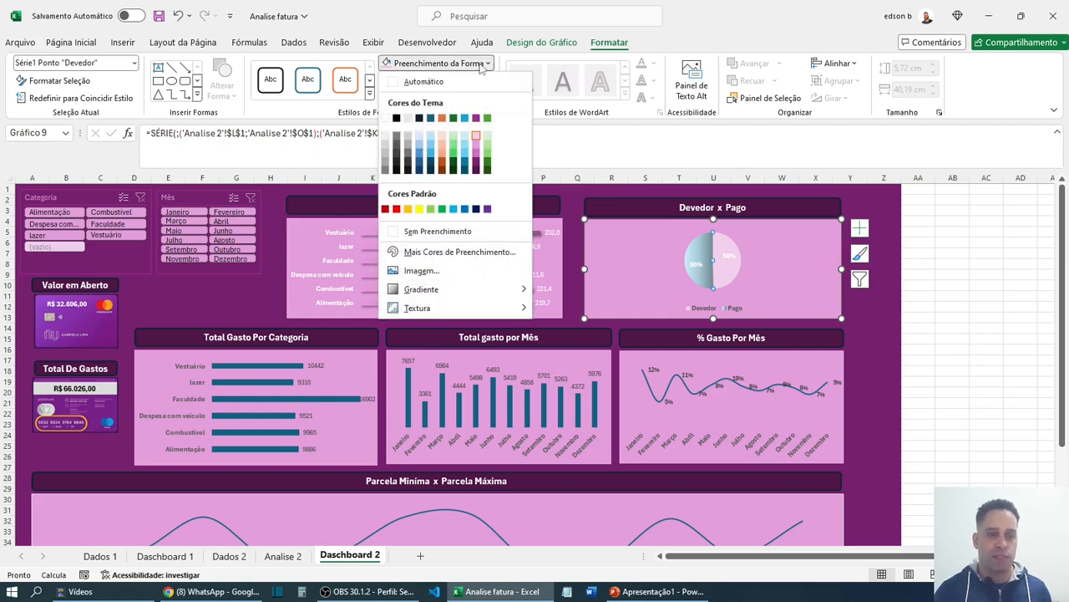
mouse_move(458, 289)
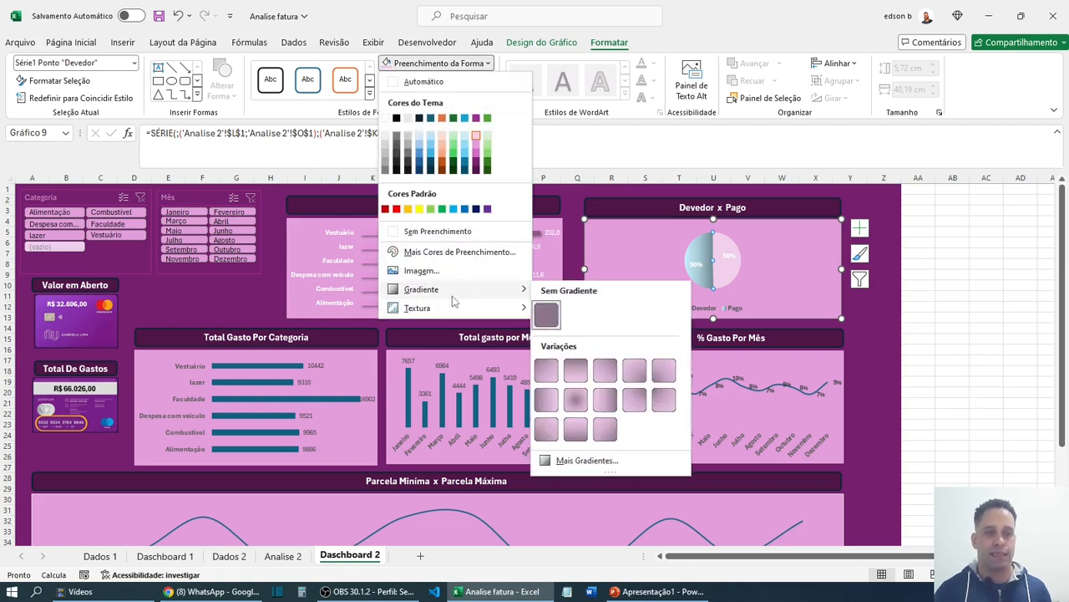
left_click(607, 403)
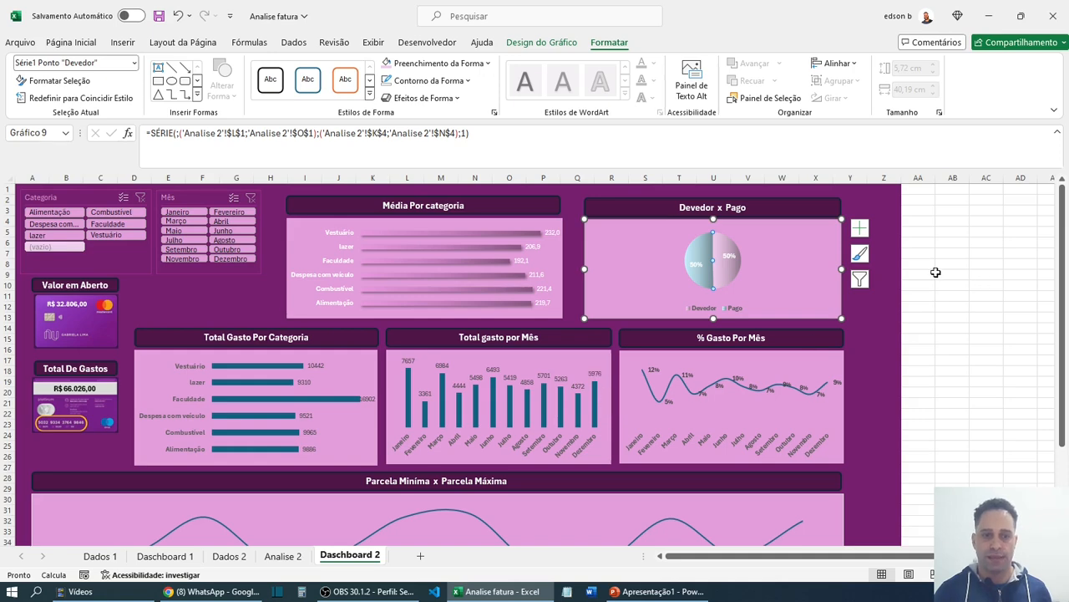
- Set the percentage labels of the Devedor x Pago pie to size 11 and enlarge its legend text
left_click(729, 257)
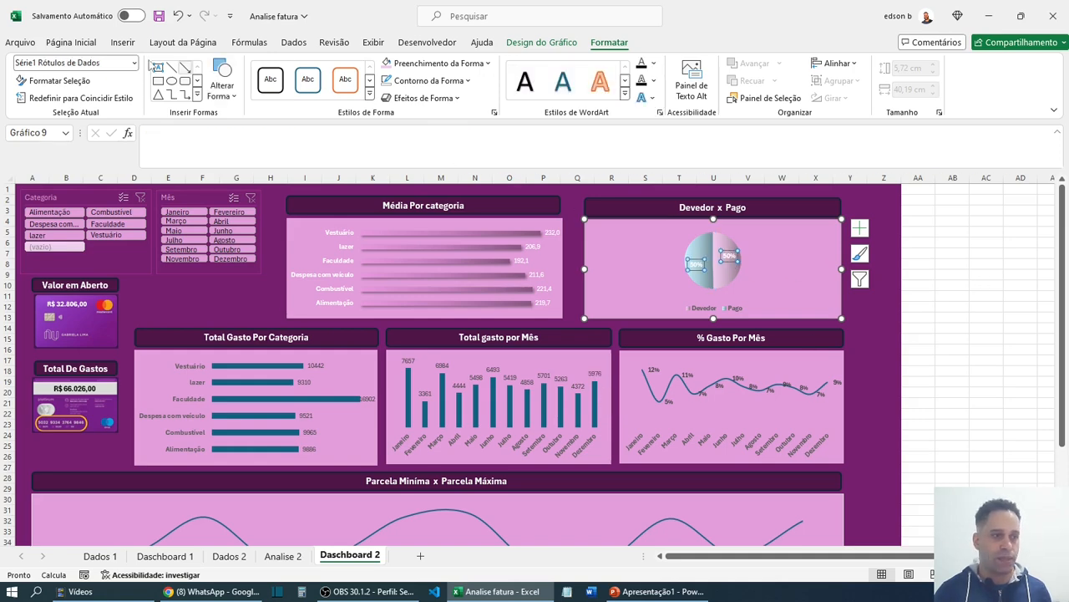
left_click(71, 42)
left_click(208, 68)
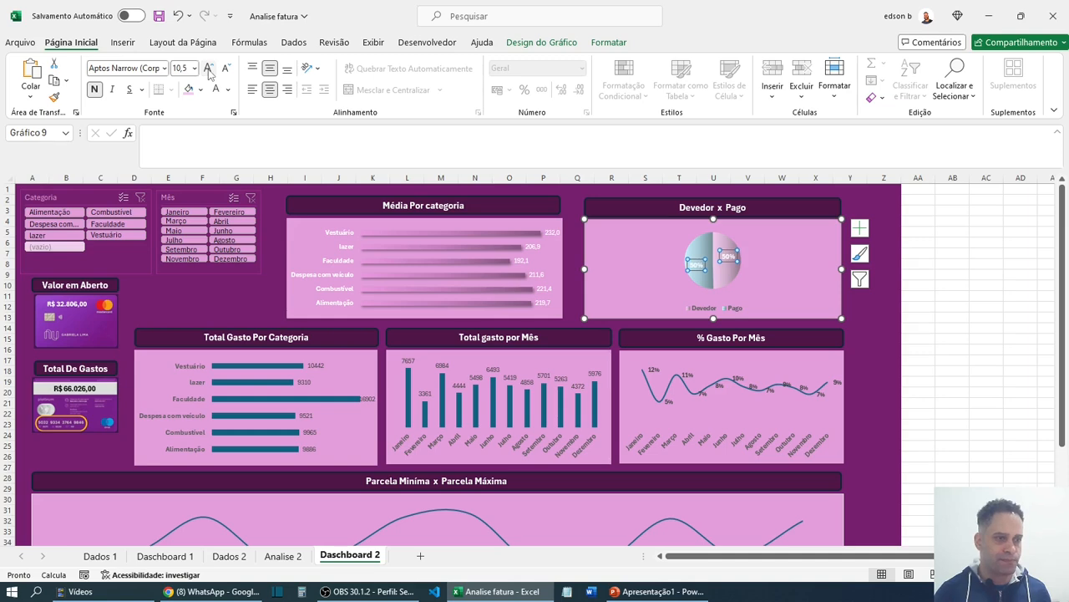
left_click(209, 68)
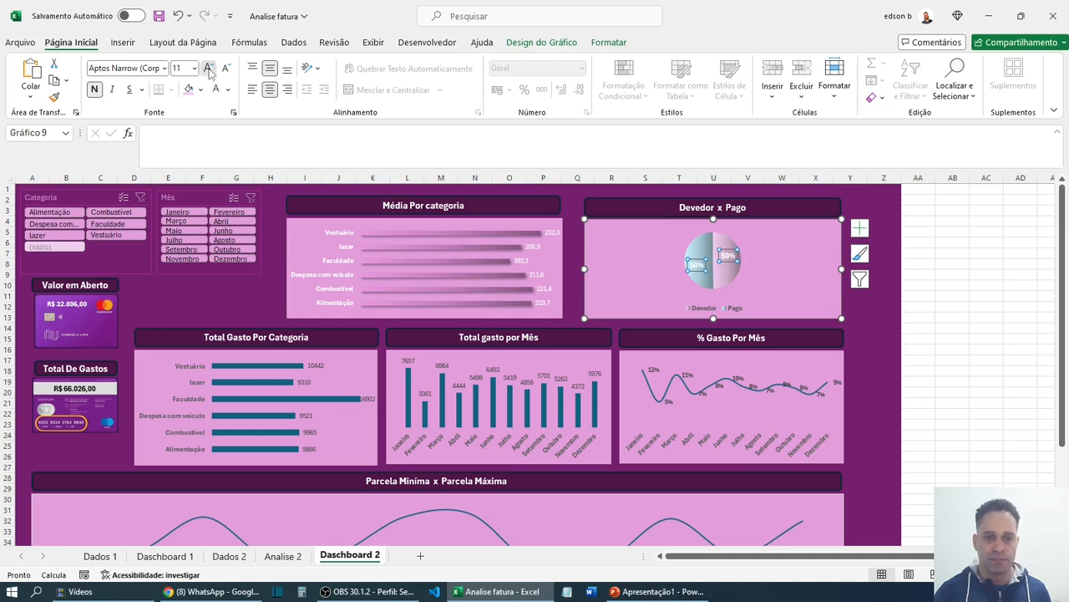
left_click(973, 306)
left_click(708, 308)
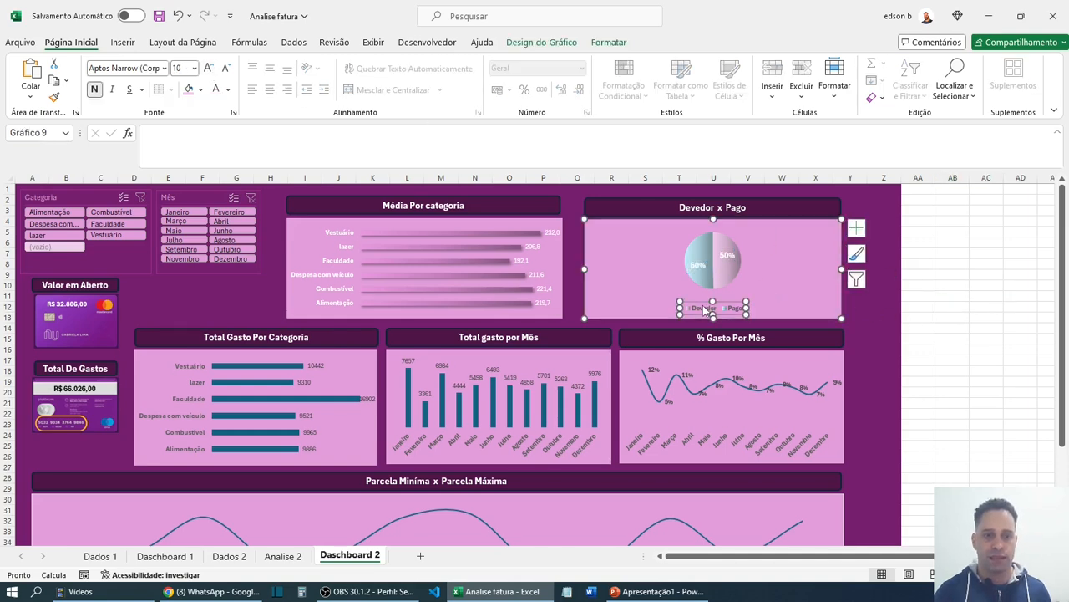
left_click(208, 68)
left_click(939, 271)
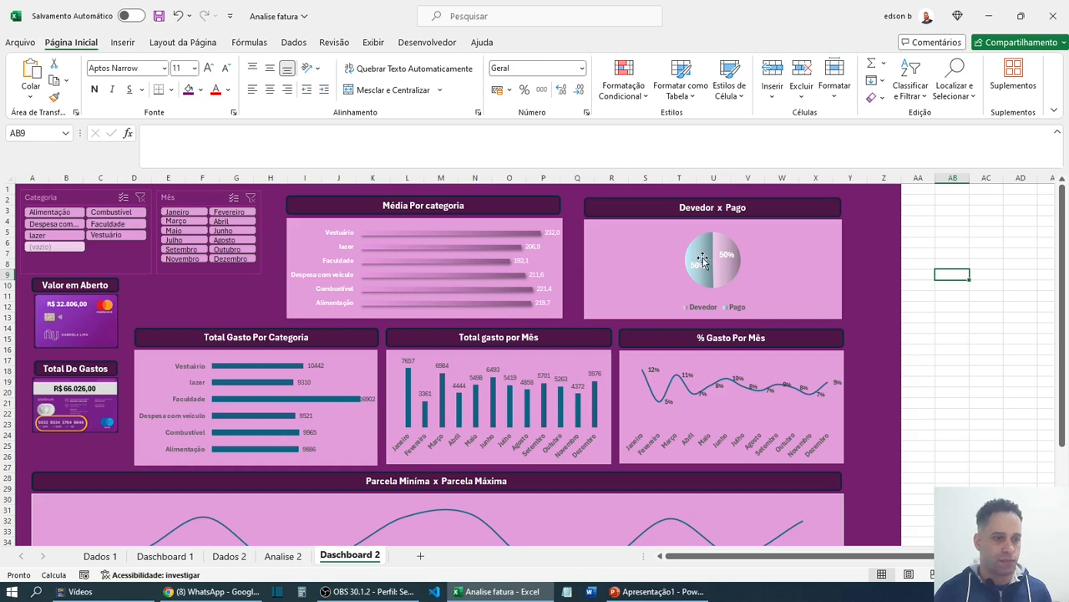
- Fill the Total Gasto Por Categoria bars with a grey theme colour and apply a dark gradient to them
left_click(247, 372)
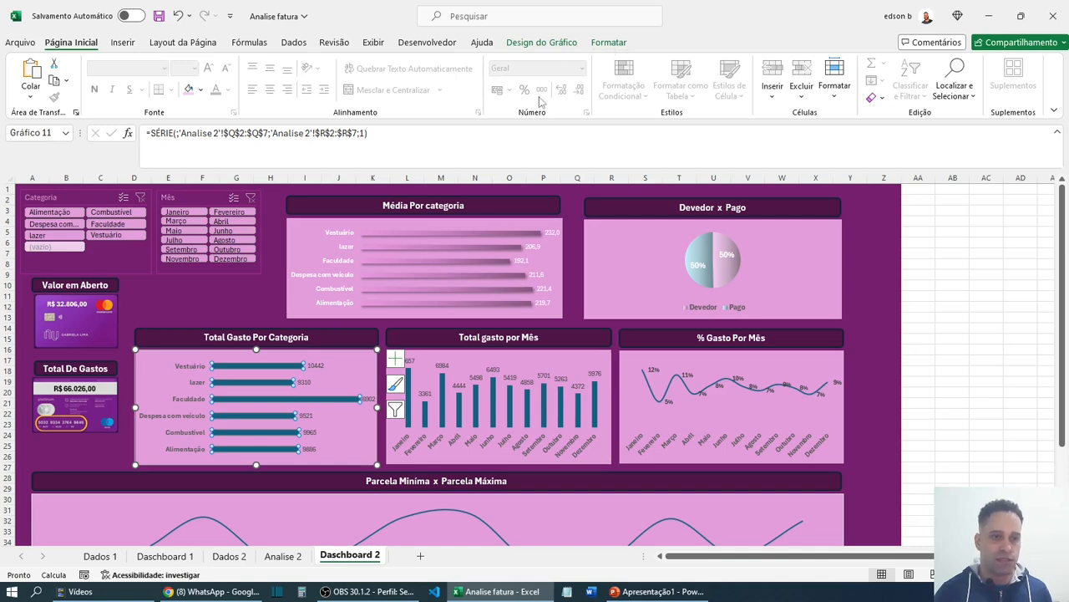
left_click(610, 44)
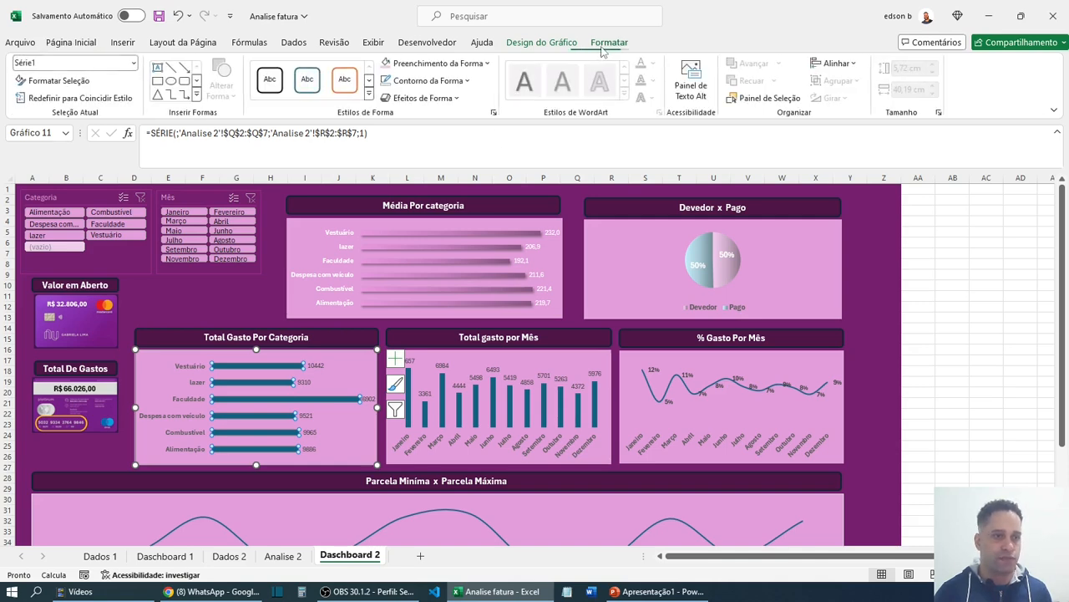
left_click(488, 64)
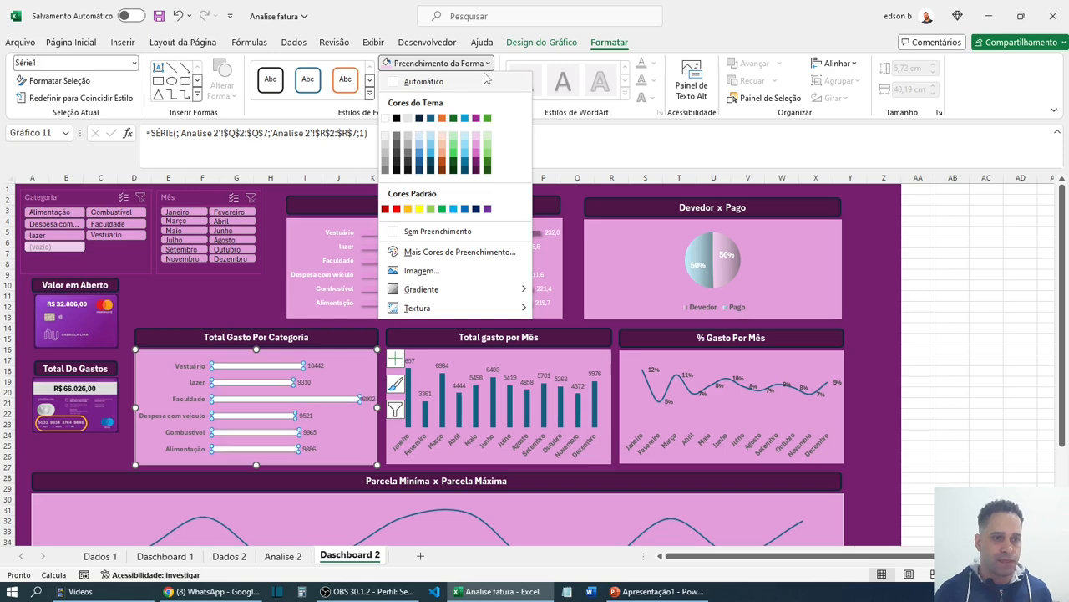
left_click(410, 145)
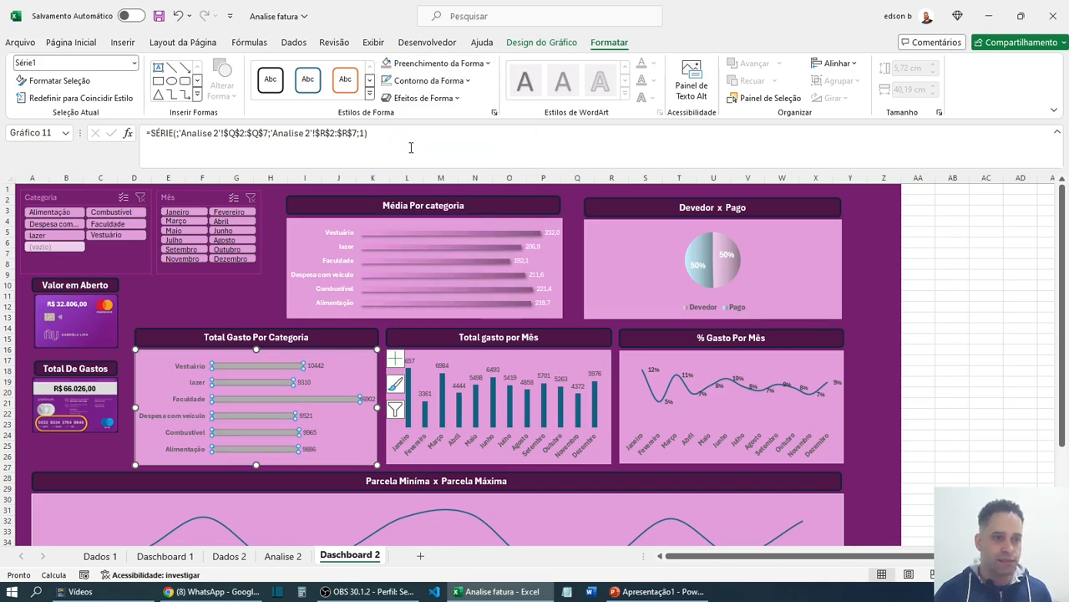
left_click(440, 64)
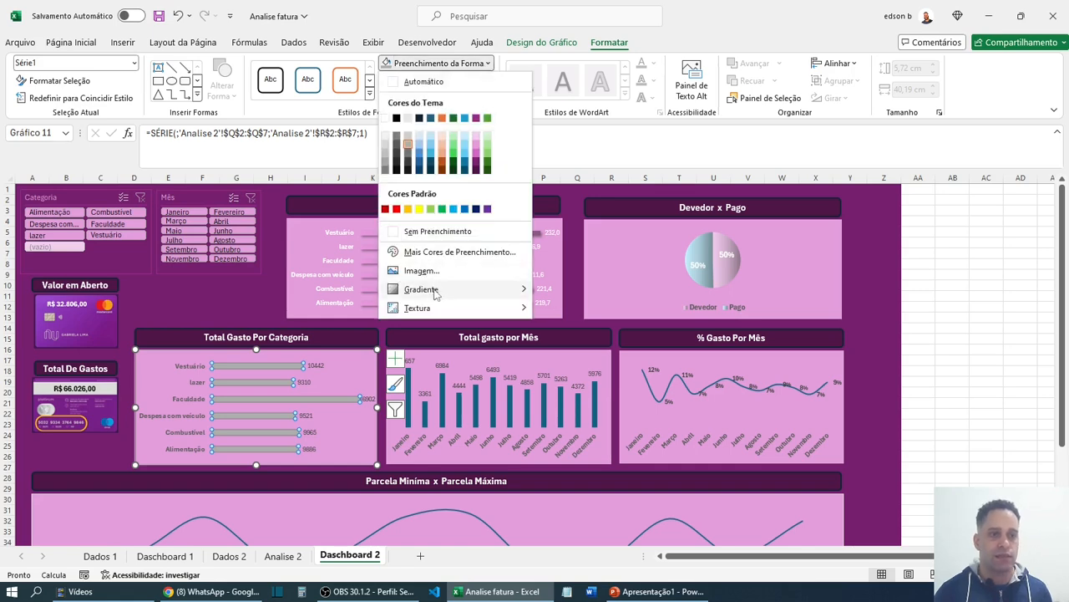
mouse_move(431, 291)
left_click(605, 471)
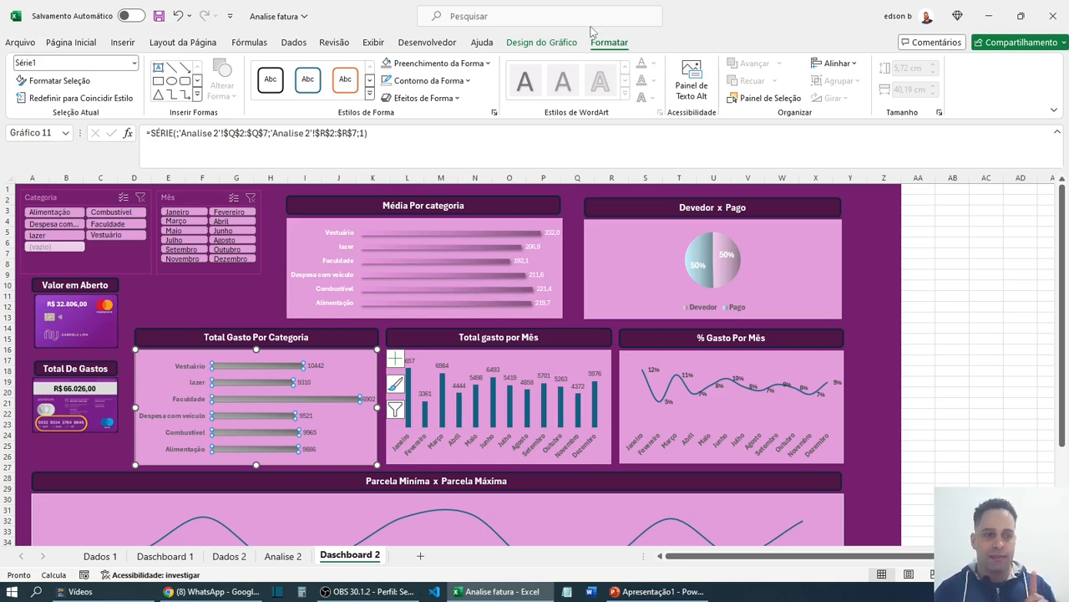
- Add an outer (Externa) shadow to the bars of the Total Gasto Por Categoria chart
left_click(416, 101)
mouse_move(415, 154)
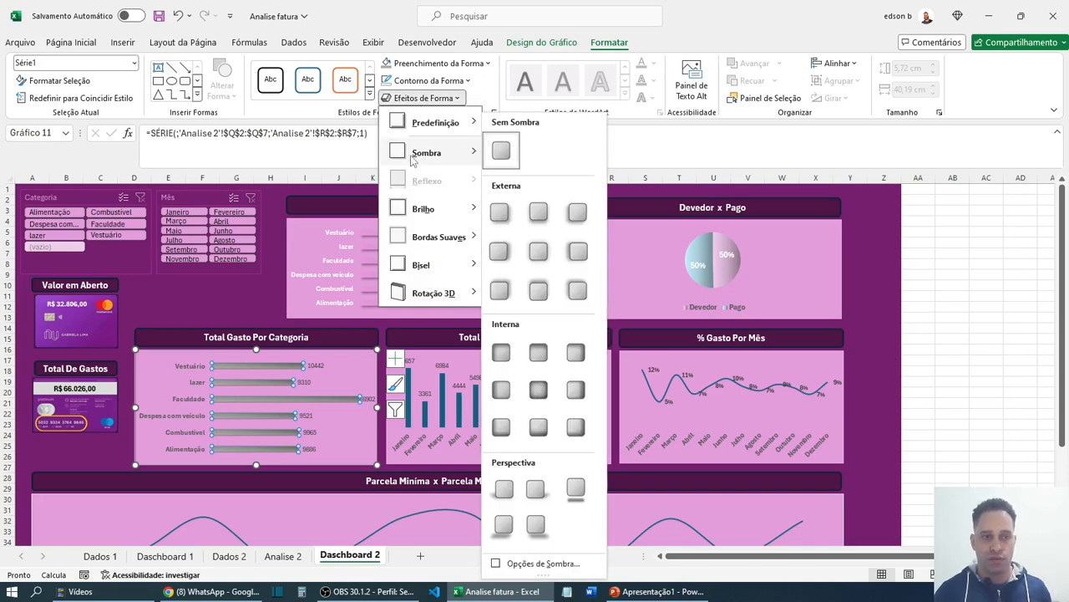
left_click(506, 222)
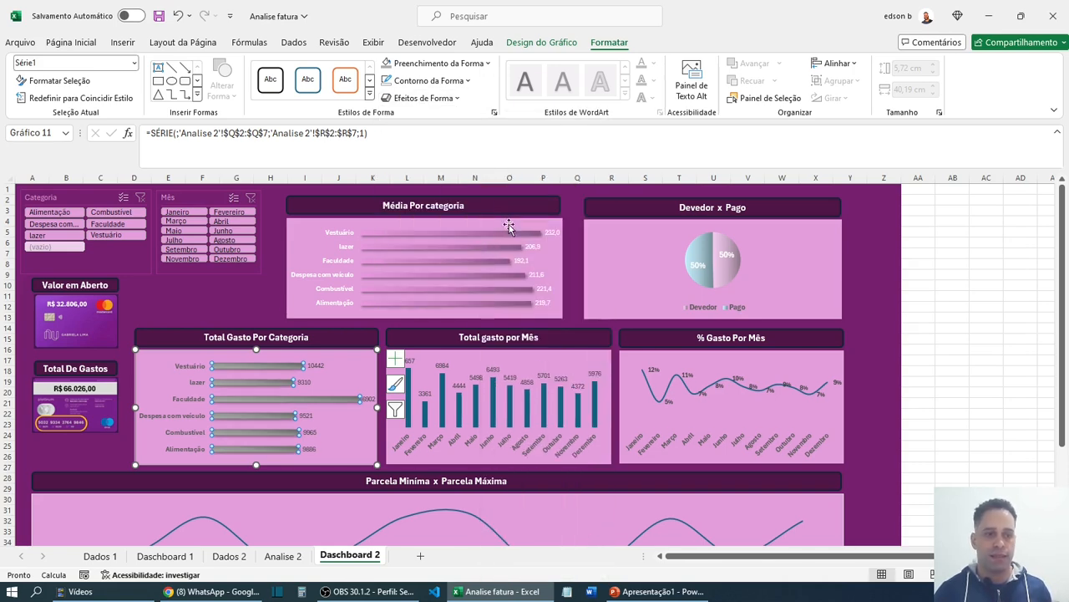
left_click(919, 320)
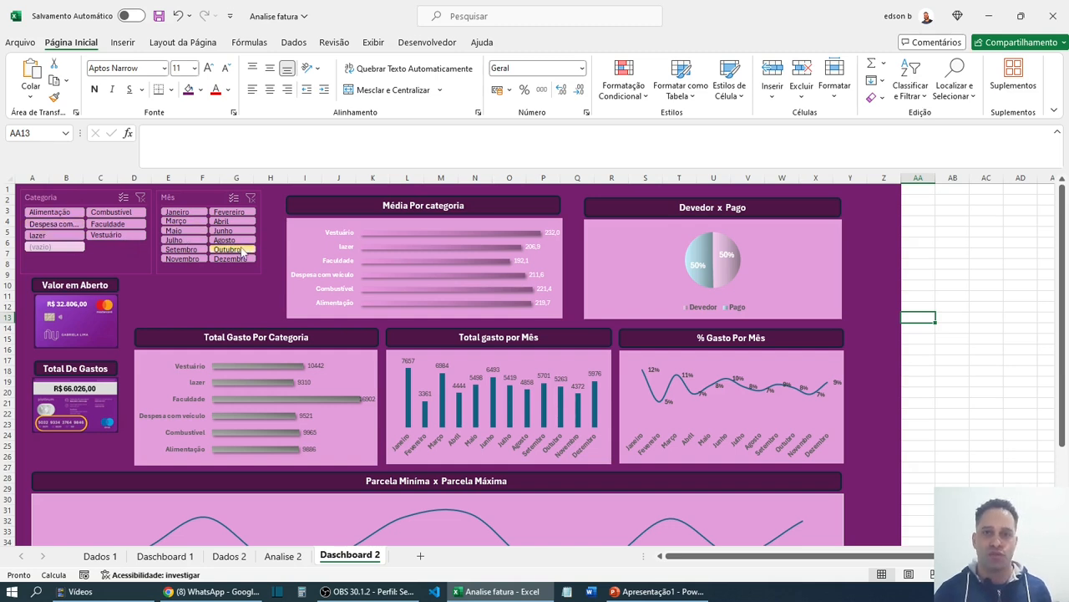
- Fill the columns of the Total gasto por Mês chart with a medium purple theme colour
left_click(494, 397)
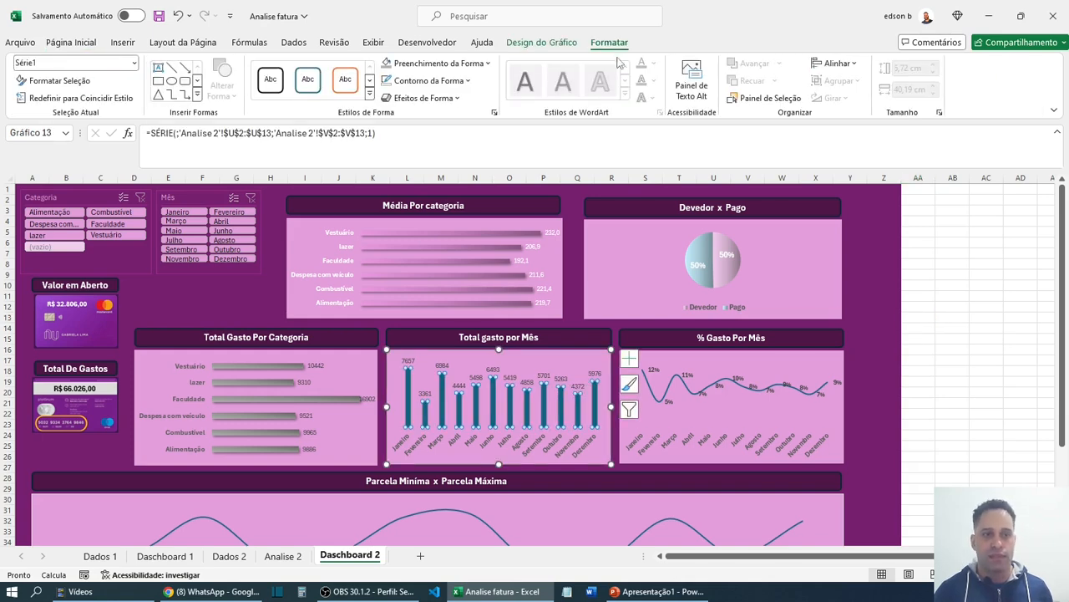
left_click(468, 63)
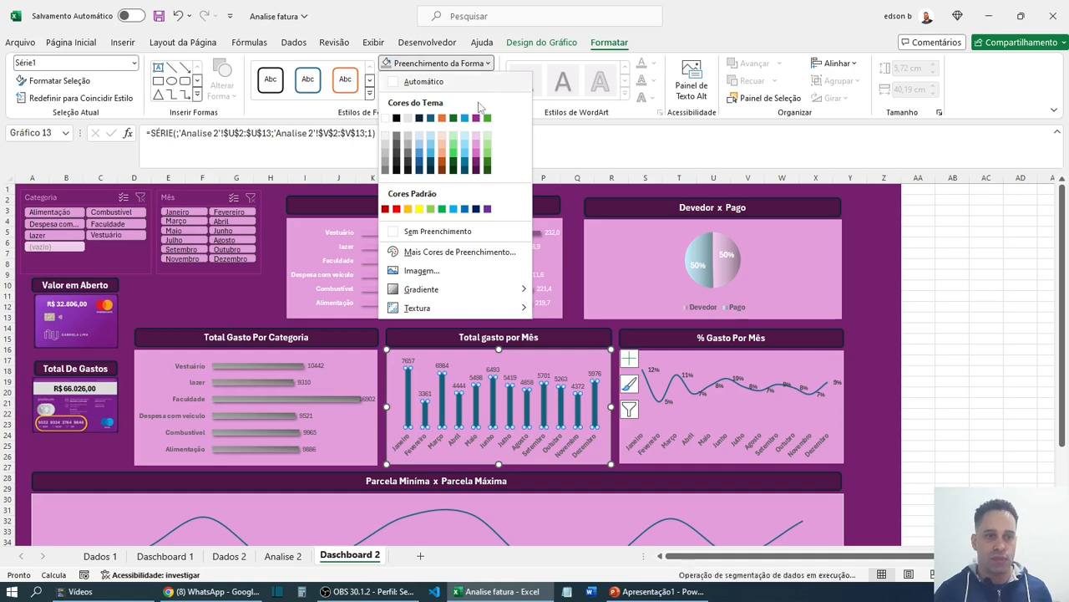
left_click(477, 156)
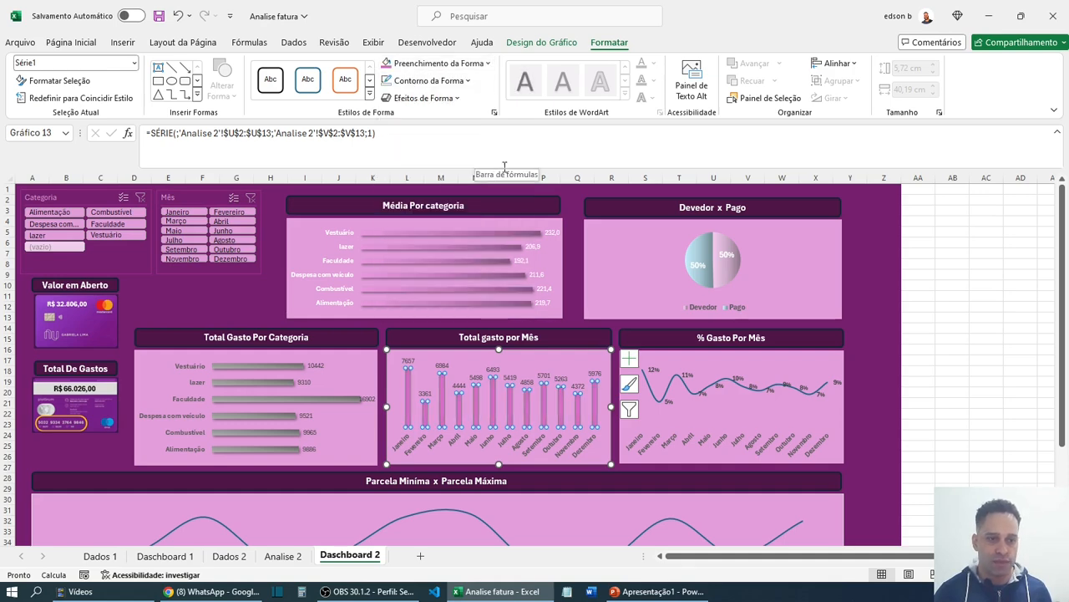
- Apply a dark-variation gradient and an outer (Externa) shadow to the columns of the Total gasto por Mês chart
left_click(488, 65)
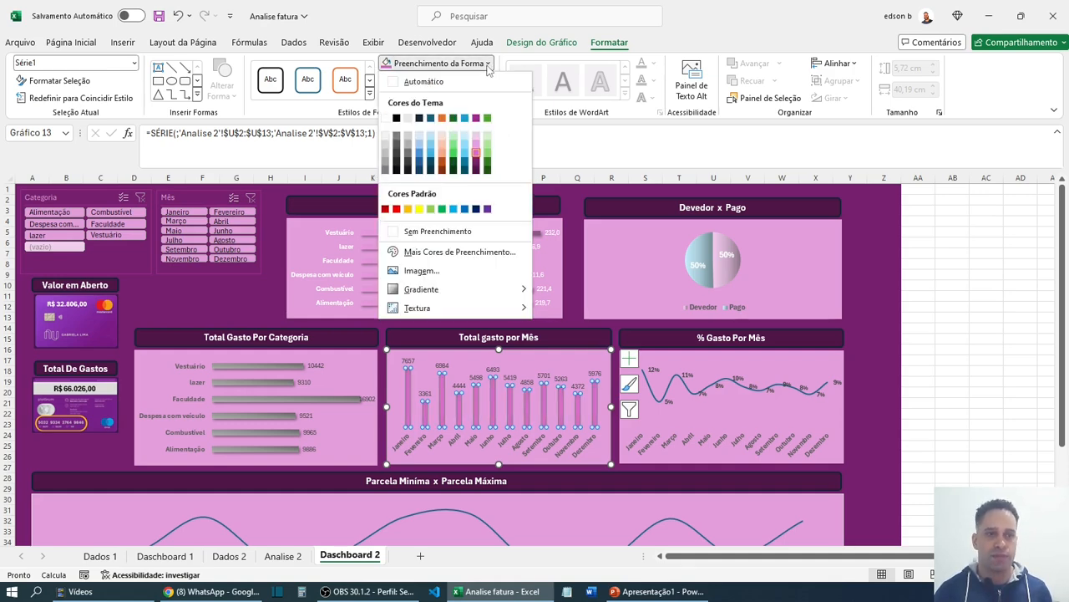
mouse_move(438, 292)
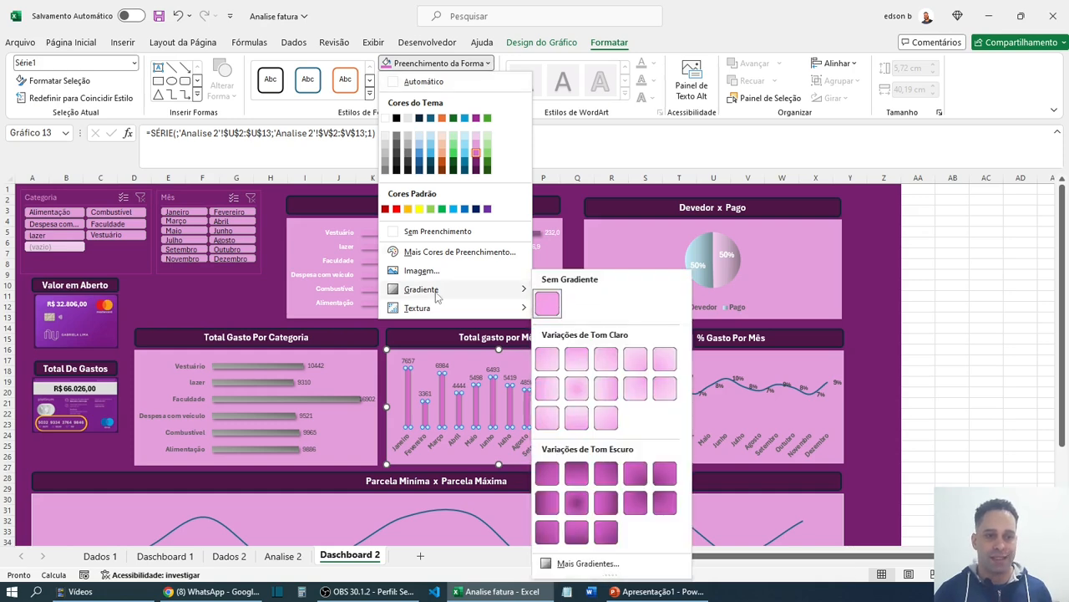
left_click(609, 474)
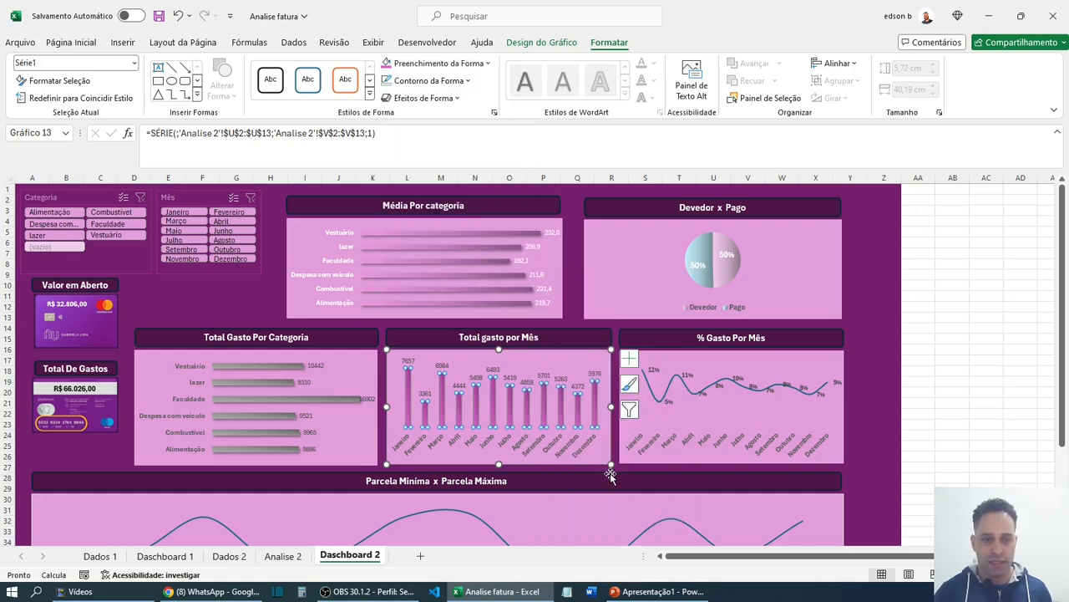
left_click(452, 98)
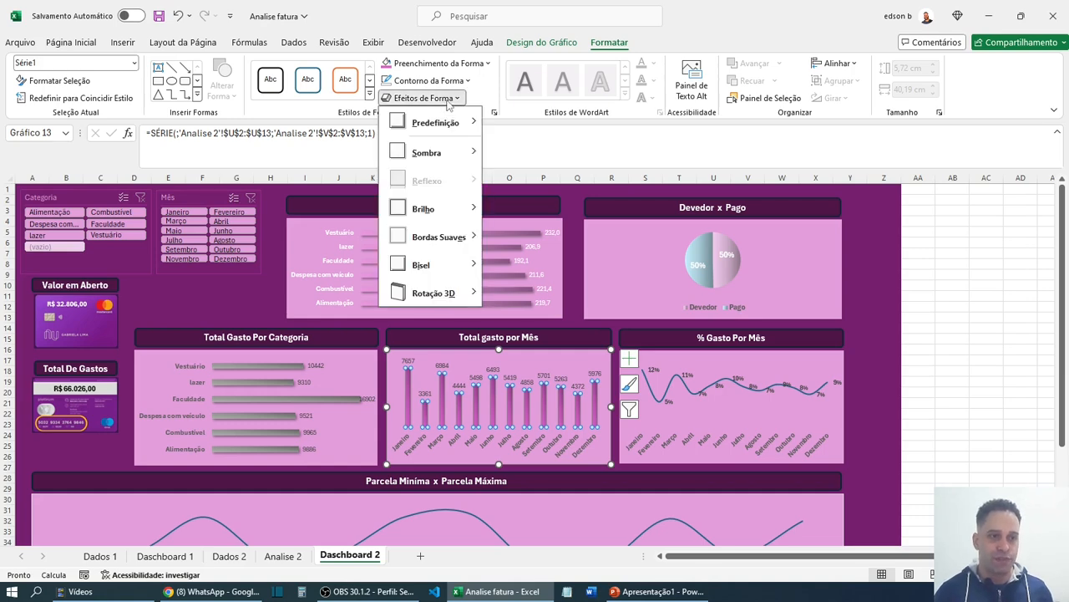
mouse_move(432, 153)
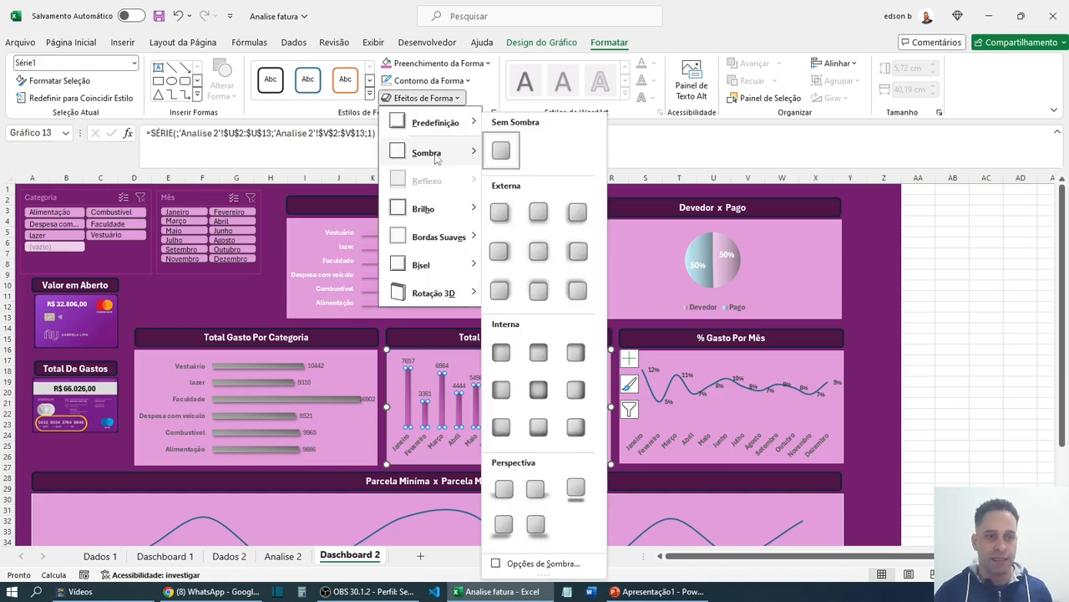
left_click(511, 219)
left_click(1049, 318)
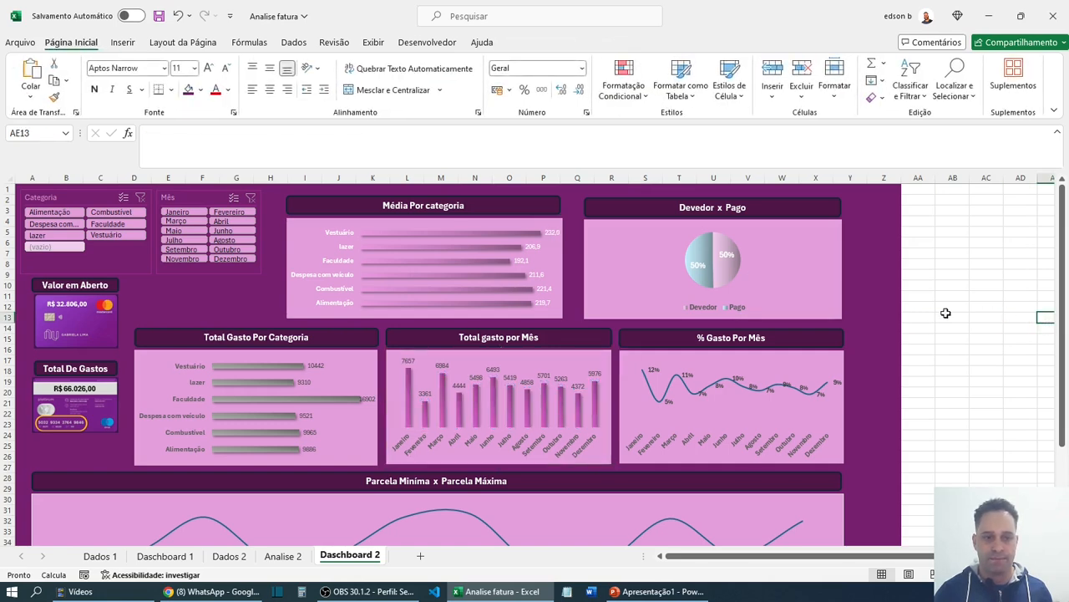
- Recolour the % Gasto Por Mês line with the darkest purple theme colour and add an outer (Externa) shadow to it
left_click(711, 392)
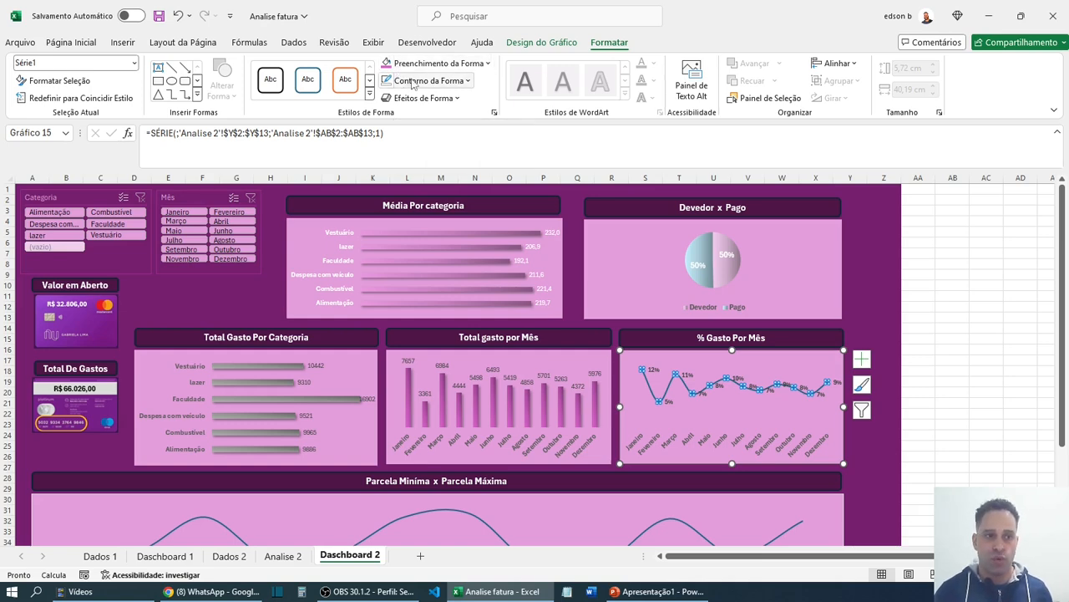
left_click(468, 81)
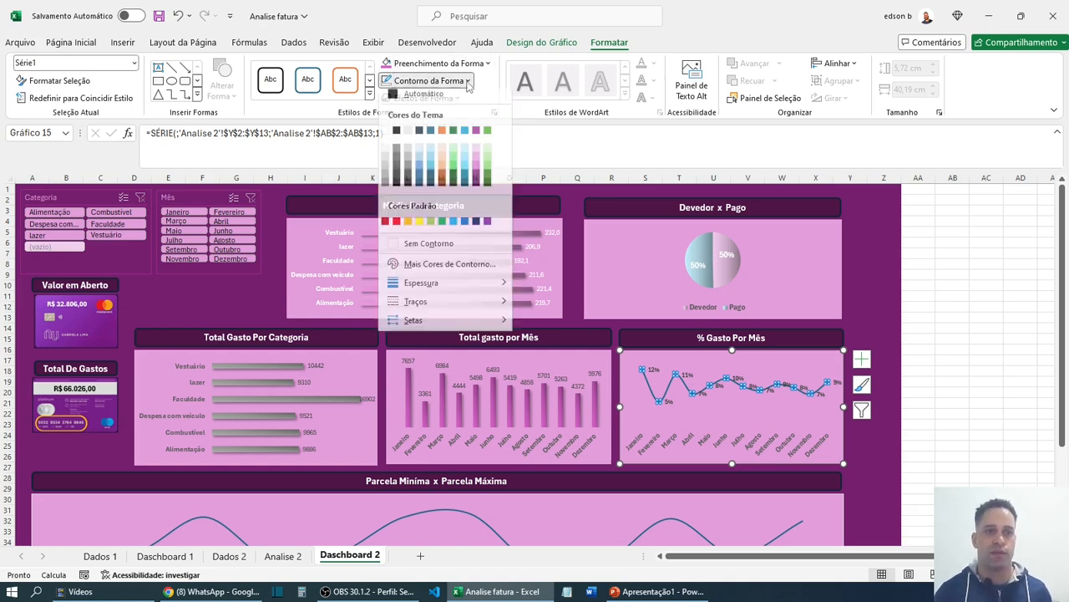
left_click(475, 188)
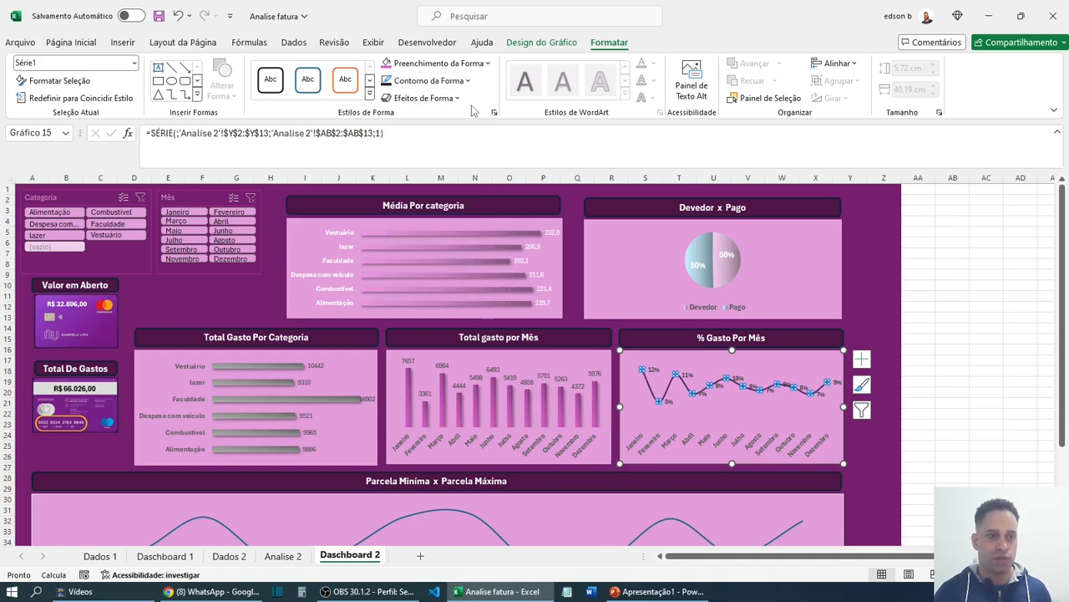
left_click(424, 98)
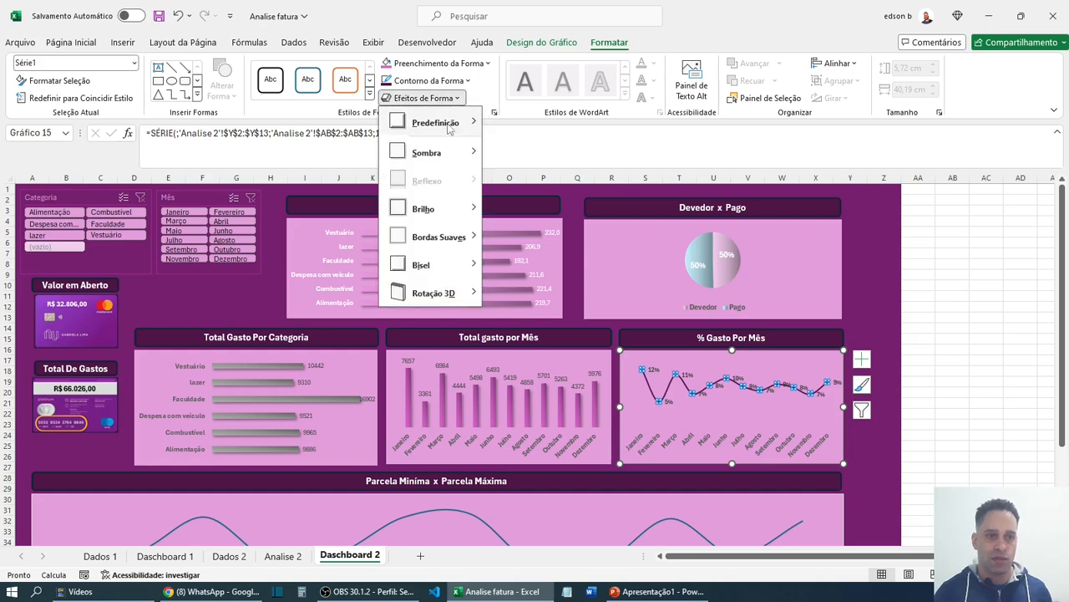
mouse_move(438, 155)
left_click(504, 219)
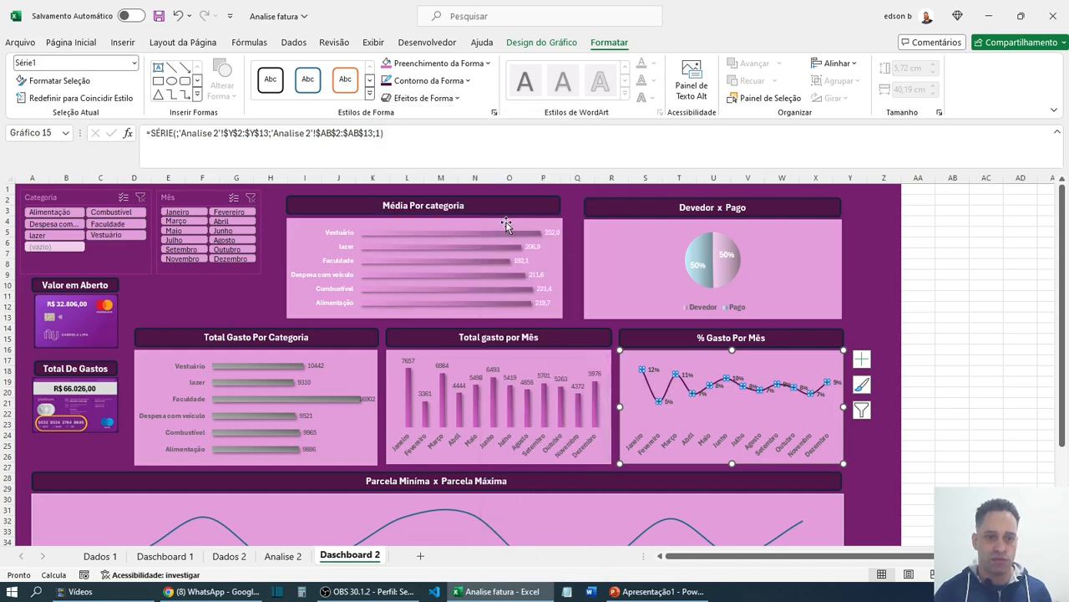
left_click(958, 306)
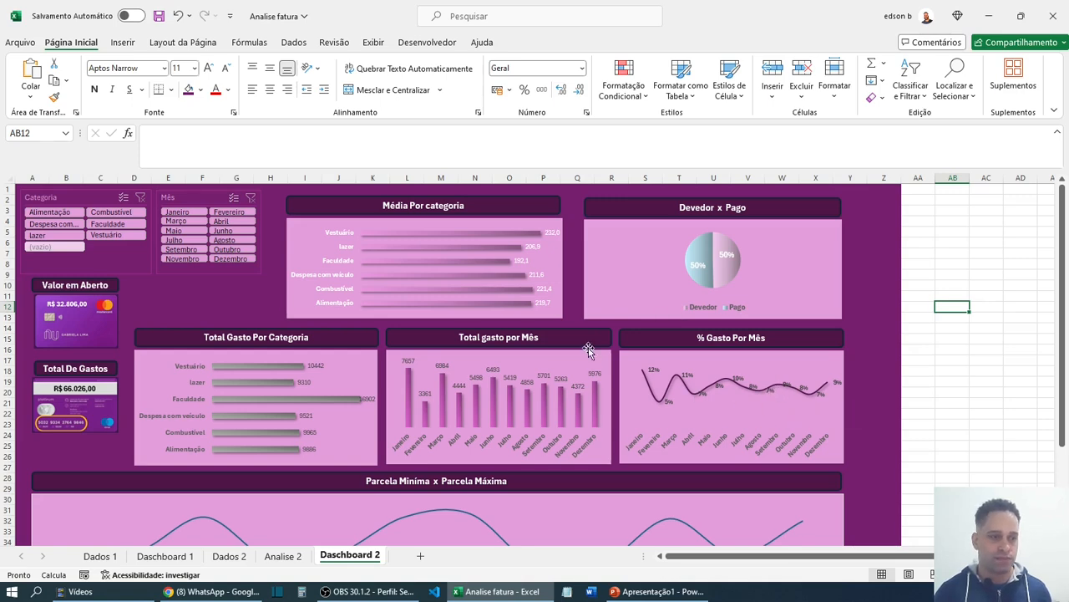
- Colour the maximum instalment line of the Parcela Miníma x Parcela Máxima chart yellow and add a shadow to it
scroll(374, 404, "down", 2)
scroll(374, 405, "down", 1)
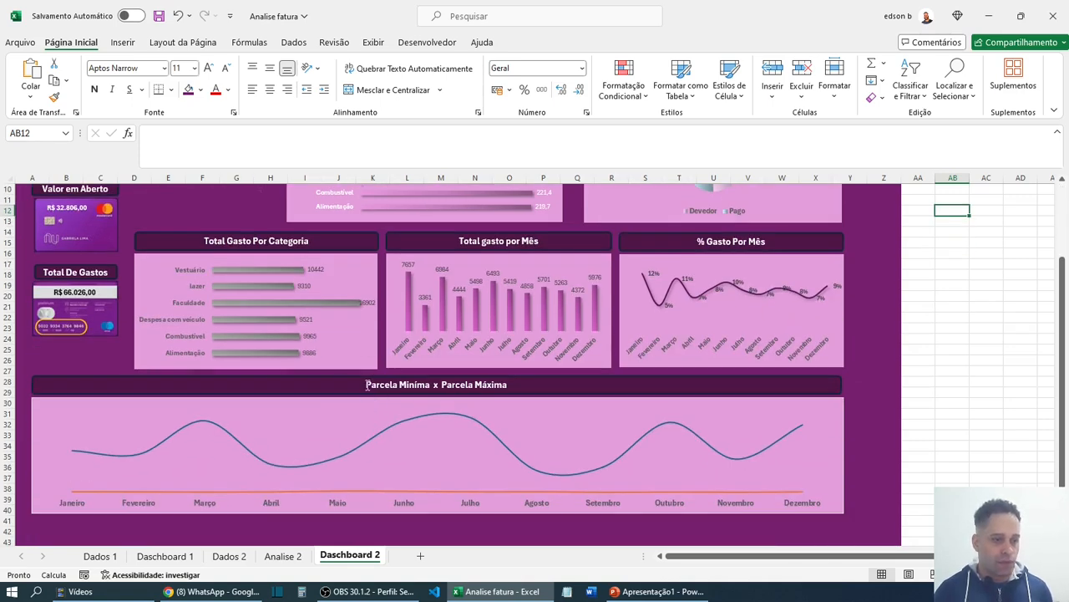
left_click(242, 443)
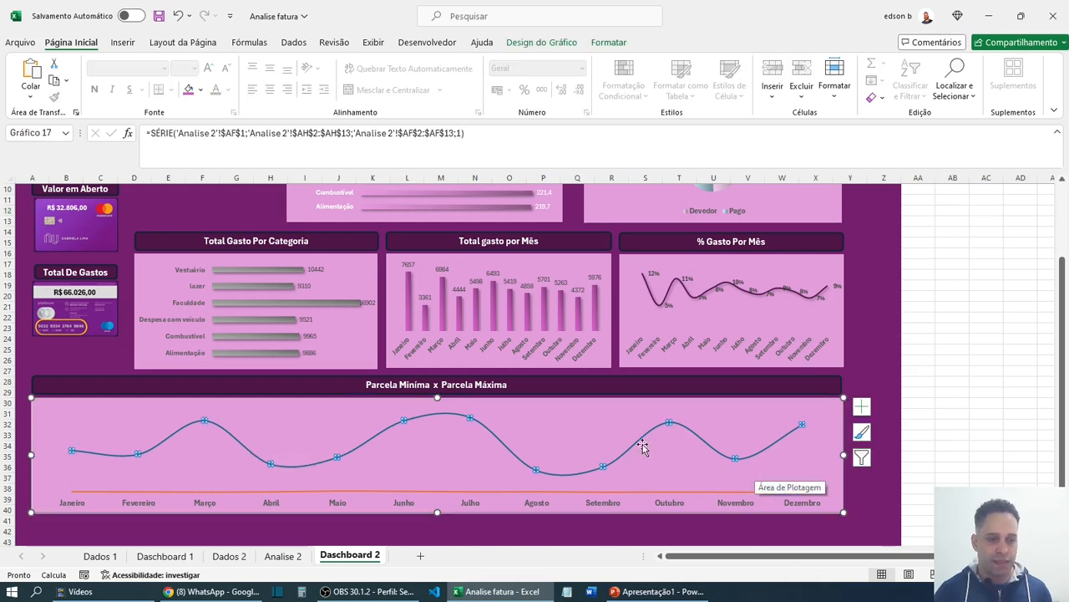
left_click(609, 41)
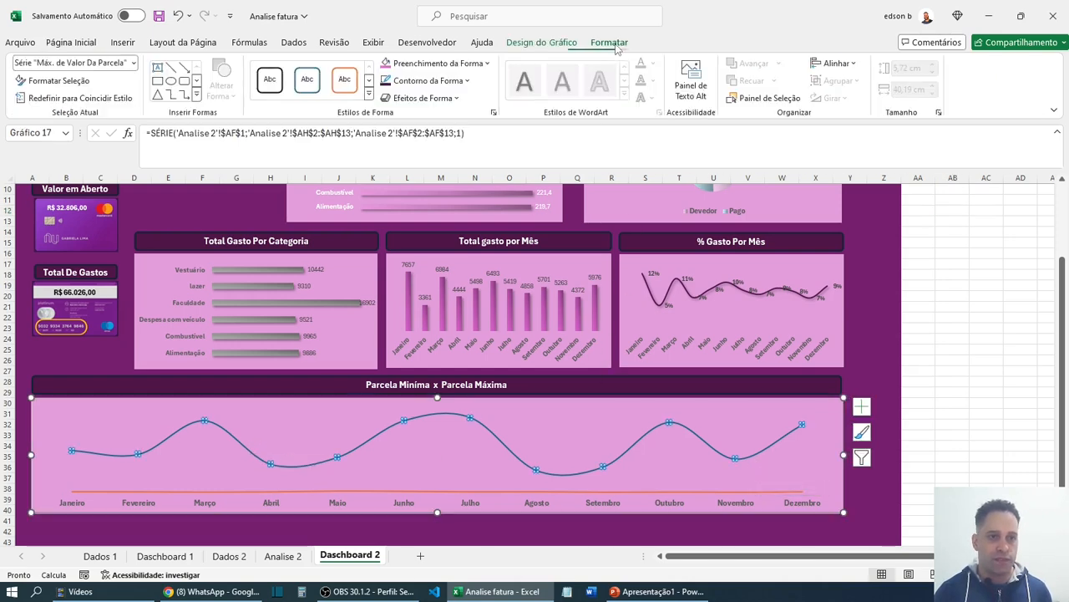
left_click(466, 82)
left_click(418, 223)
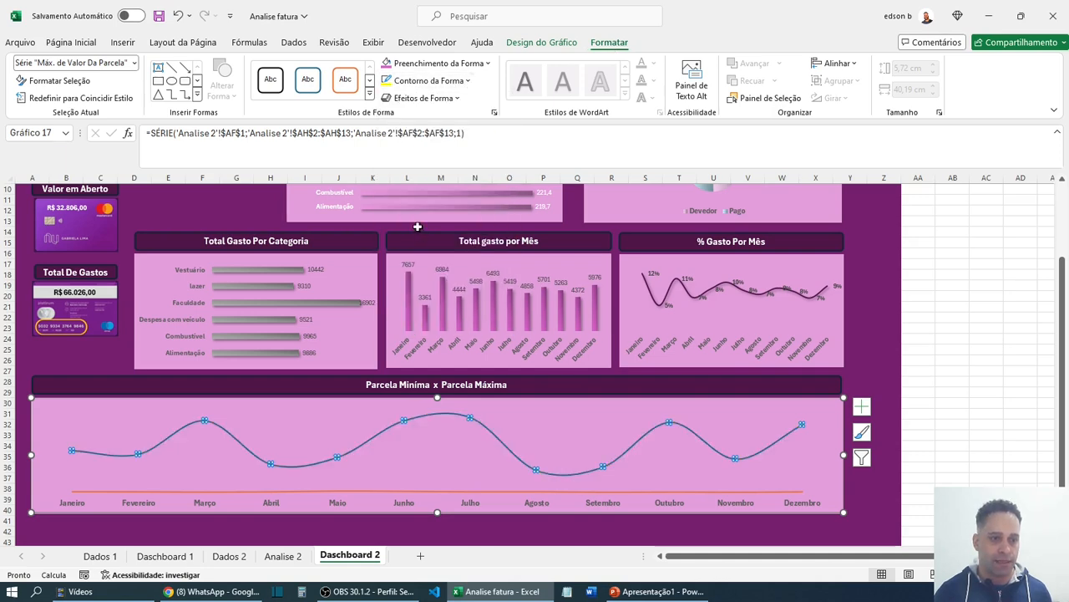
left_click(422, 98)
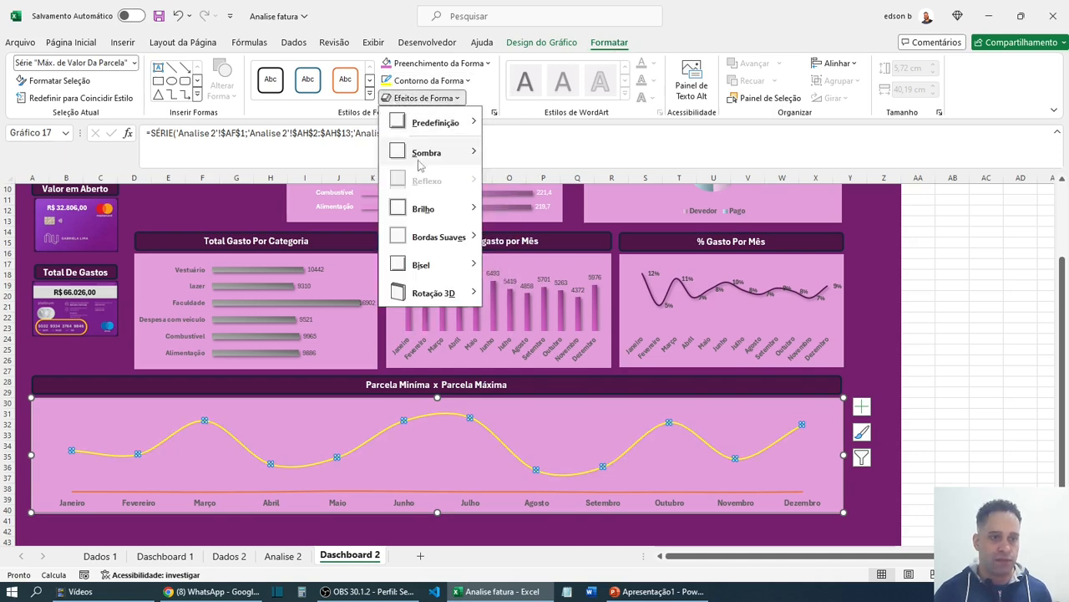
mouse_move(428, 153)
left_click(501, 151)
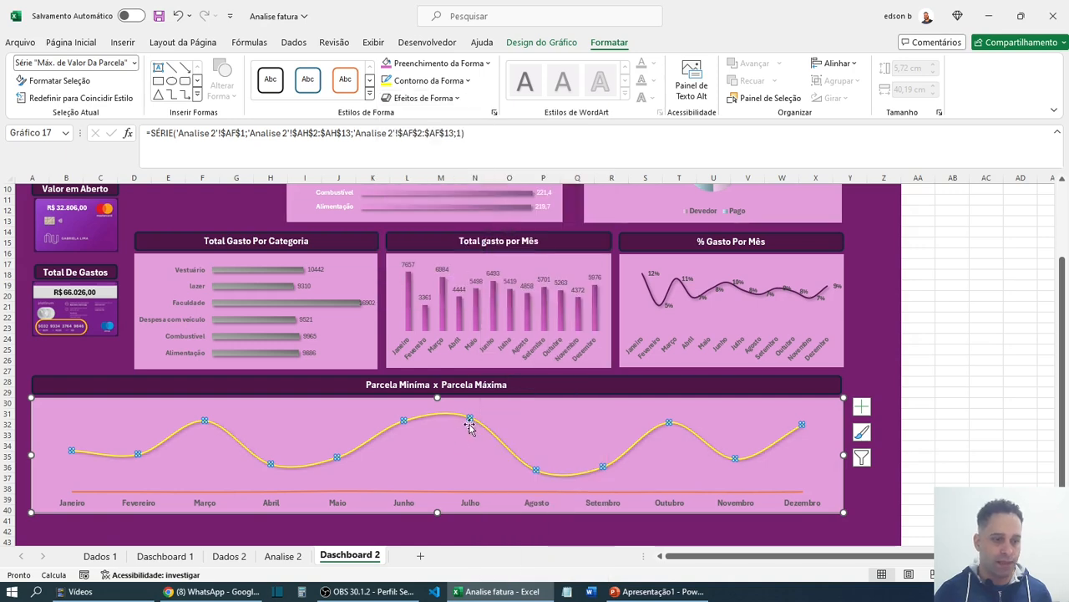
- Colour the minimum instalment line of the Parcela Miníma x Parcela Máxima chart light blue and add an outer (Externa) shadow
left_click(419, 493)
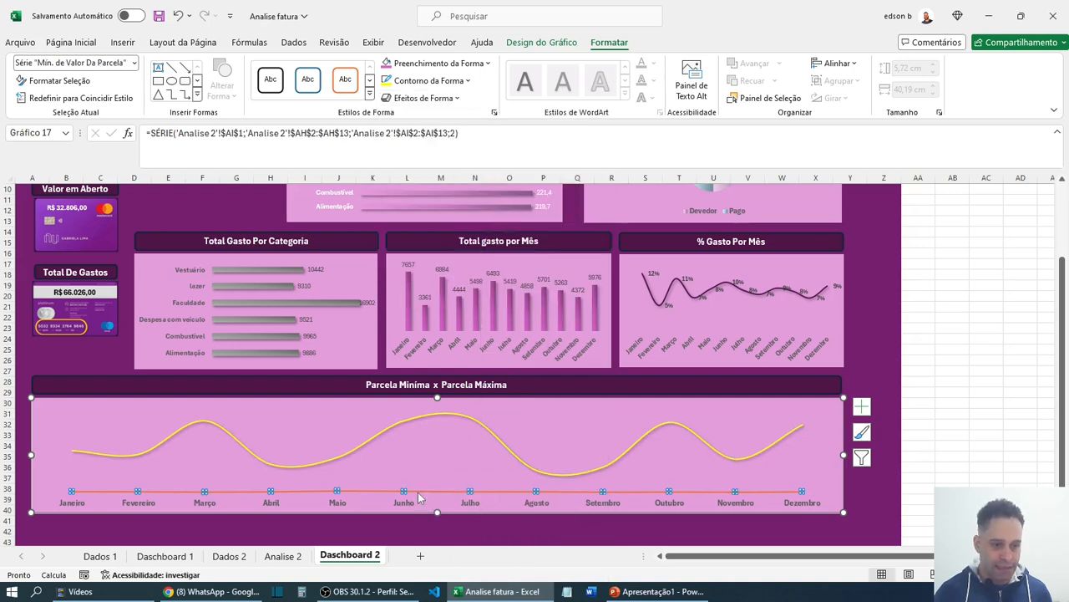
left_click(489, 69)
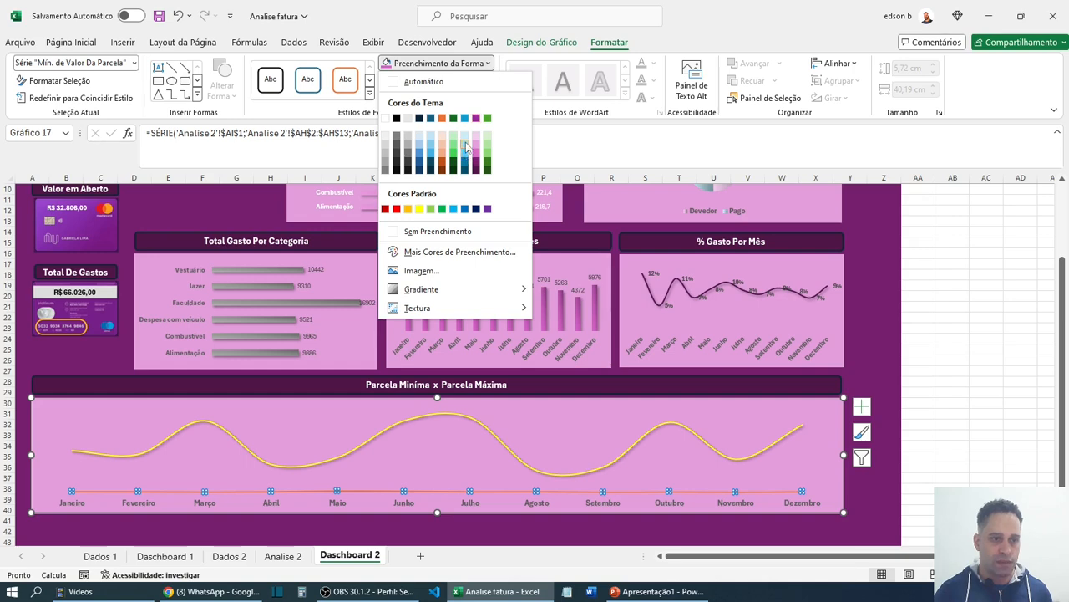
left_click(468, 142)
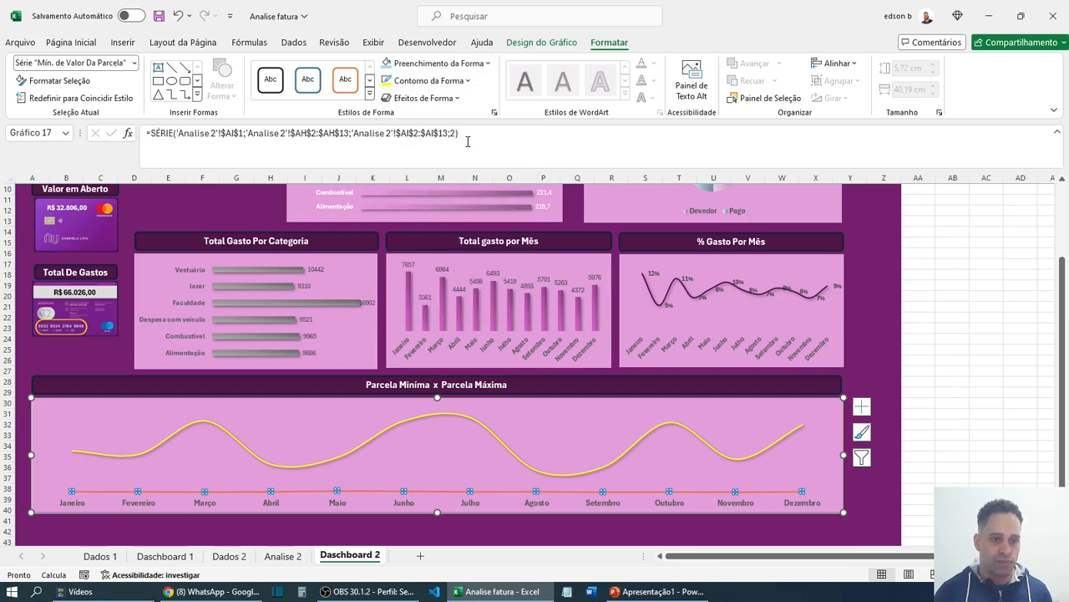
left_click(468, 81)
left_click(464, 173)
left_click(451, 98)
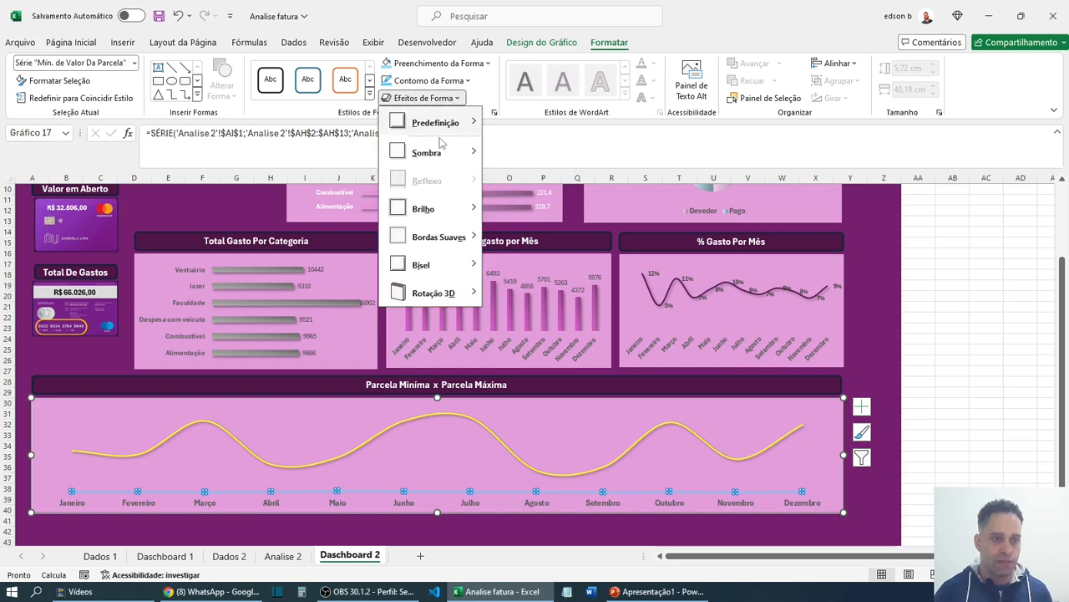
mouse_move(430, 152)
left_click(503, 217)
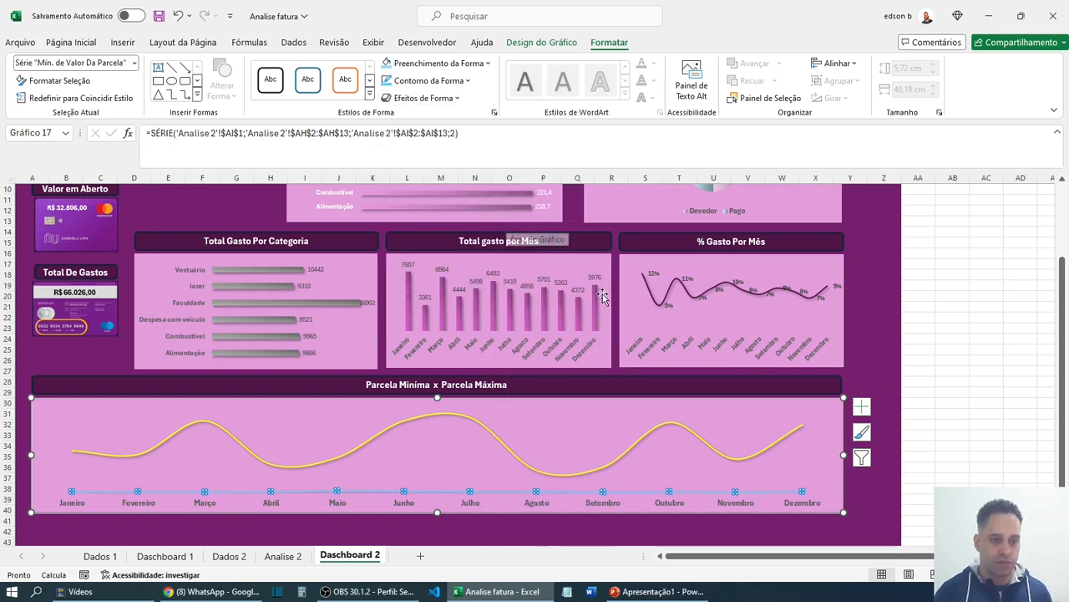
left_click(1006, 357)
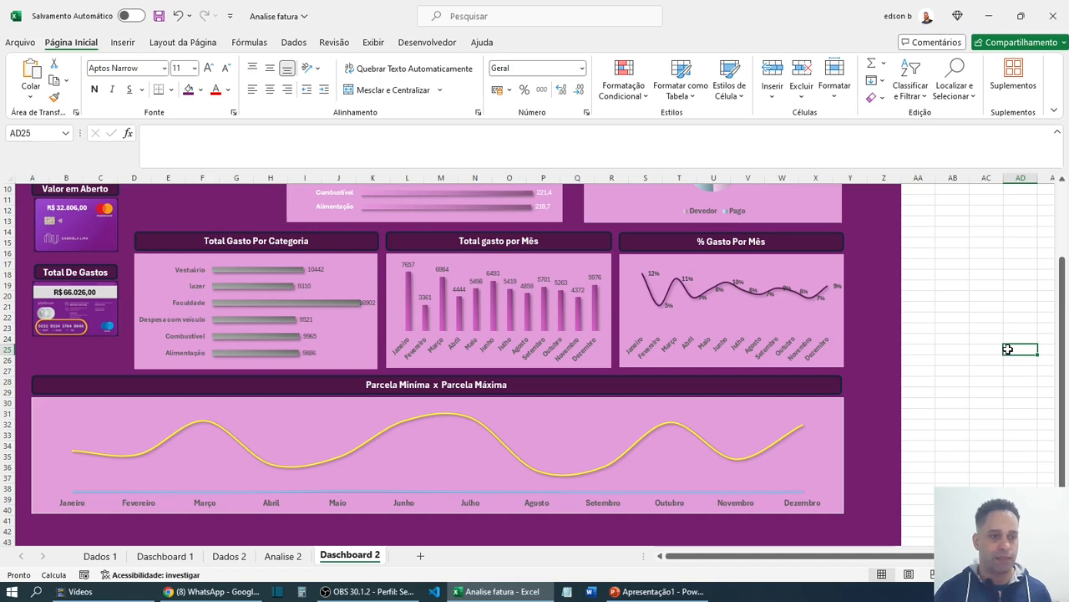
- Enlarge the dashboard on screen and hide the formula bar and the row and column headings
scroll(992, 344, "up", 3)
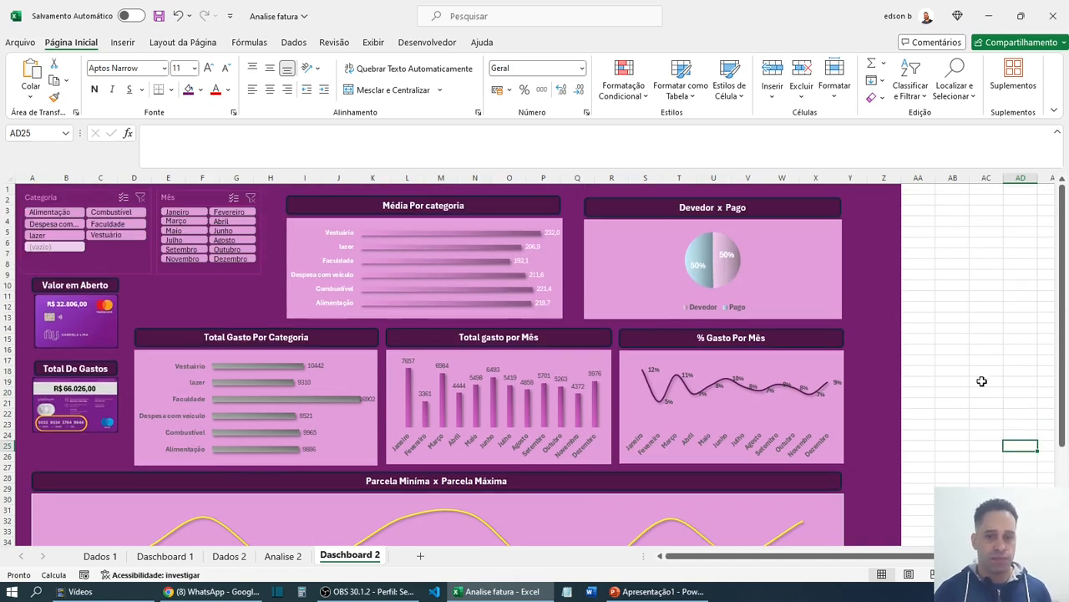
scroll(752, 172, "up", 3, "ctrl")
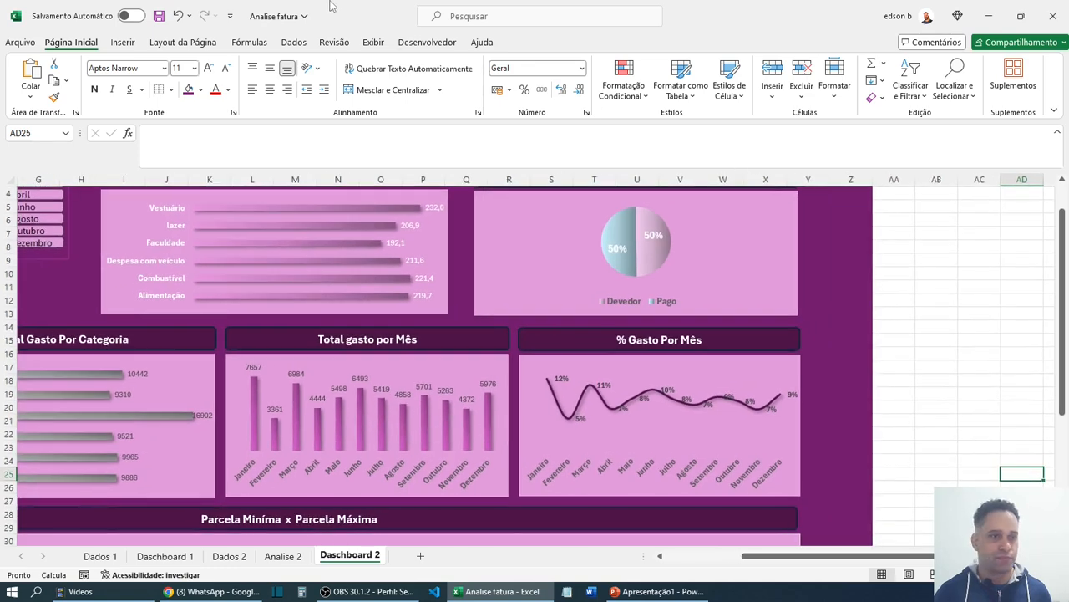
left_click(373, 44)
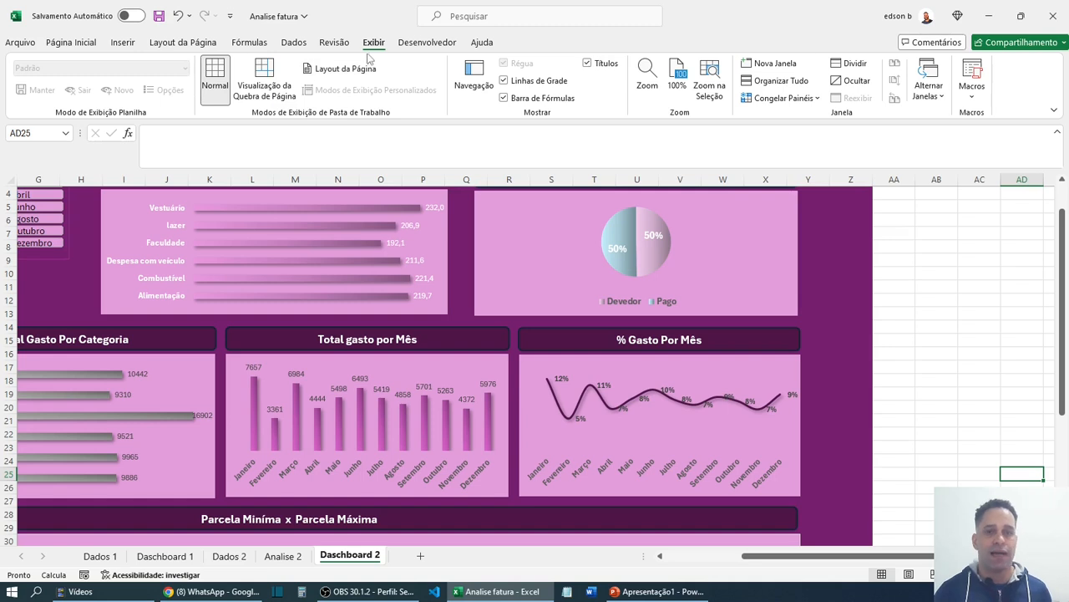
left_click(506, 102)
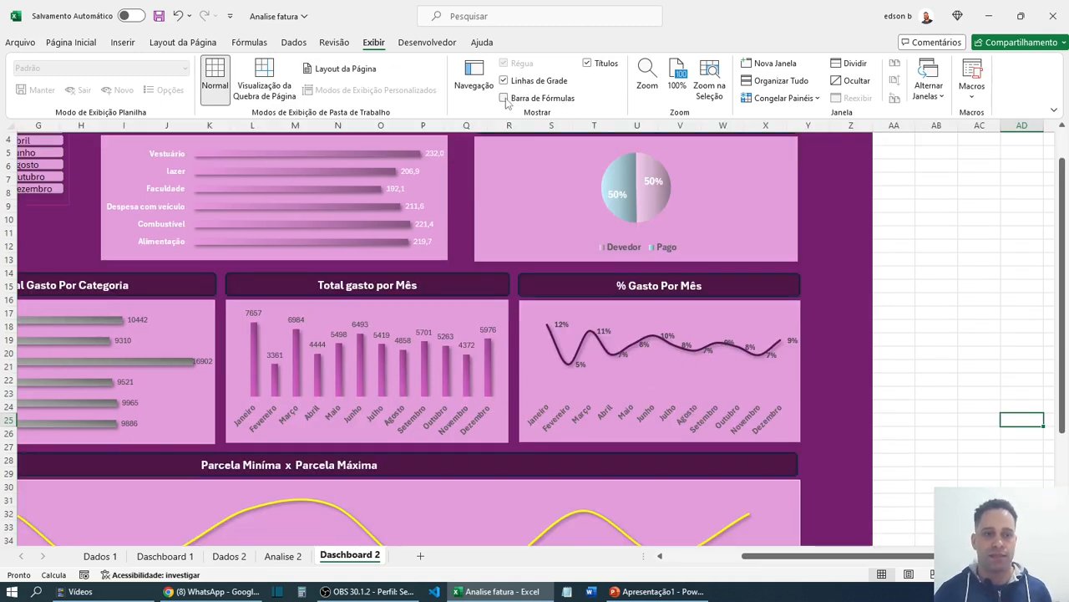
left_click(587, 63)
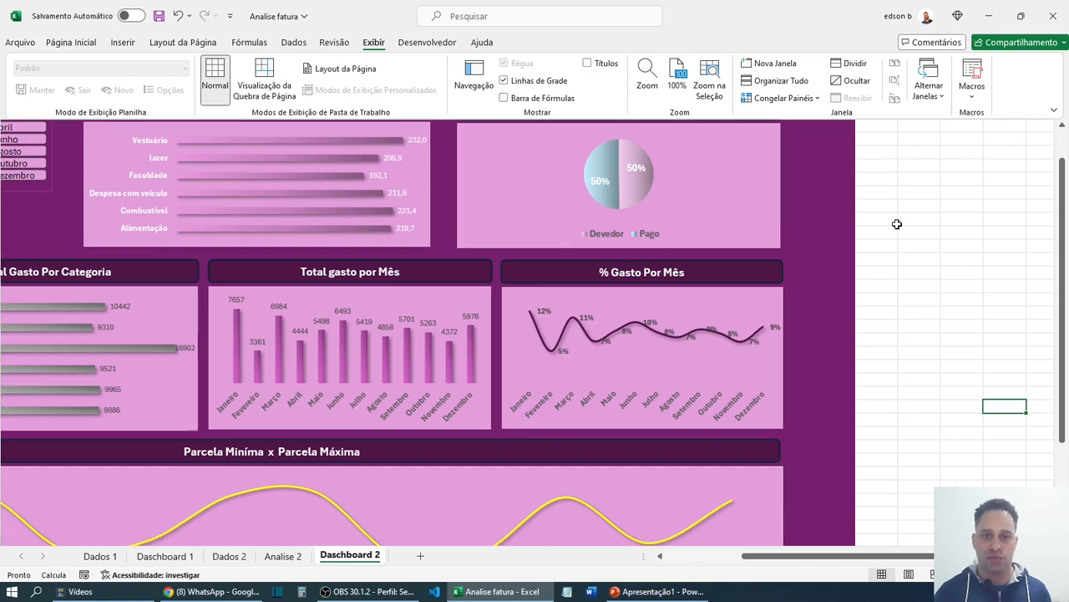
- Bring the whole width of the dashboard into view and display it in full-screen mode (Modo de tela inteira)
left_click_drag(888, 556, 815, 556)
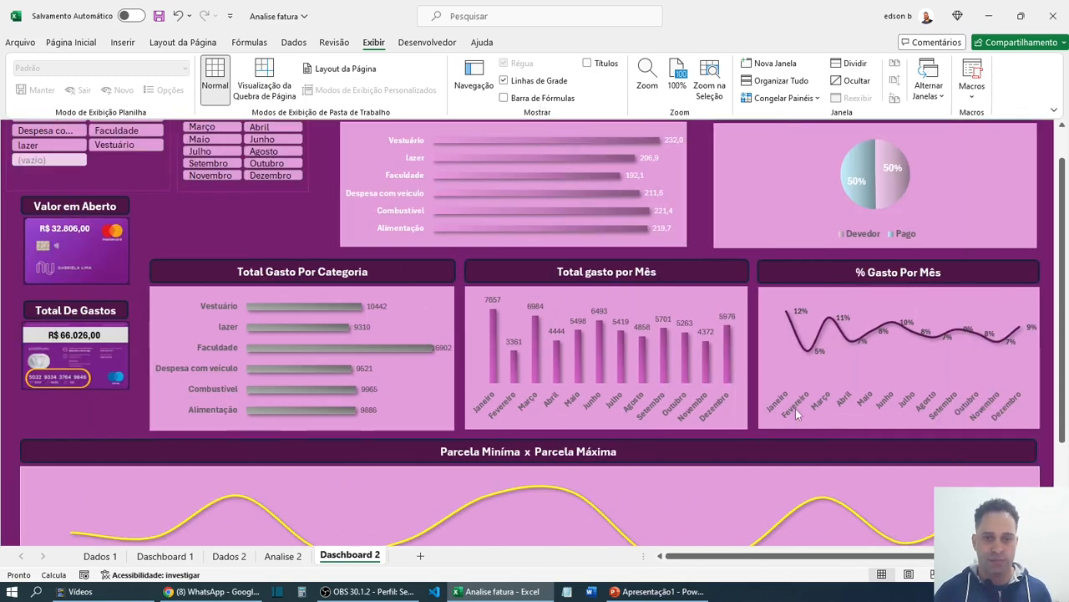
left_click(1055, 109)
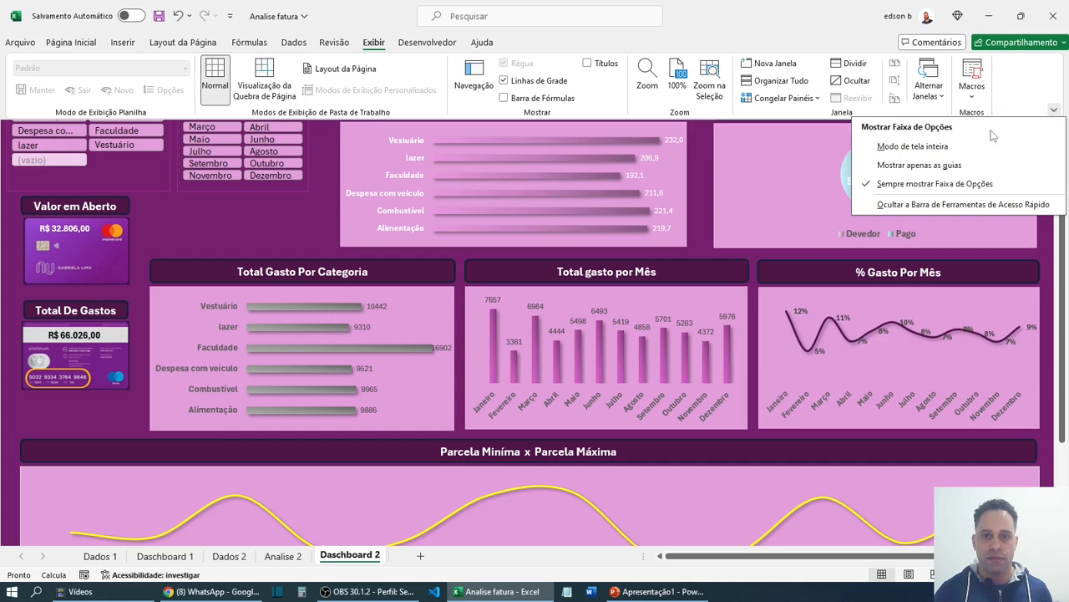
left_click(947, 145)
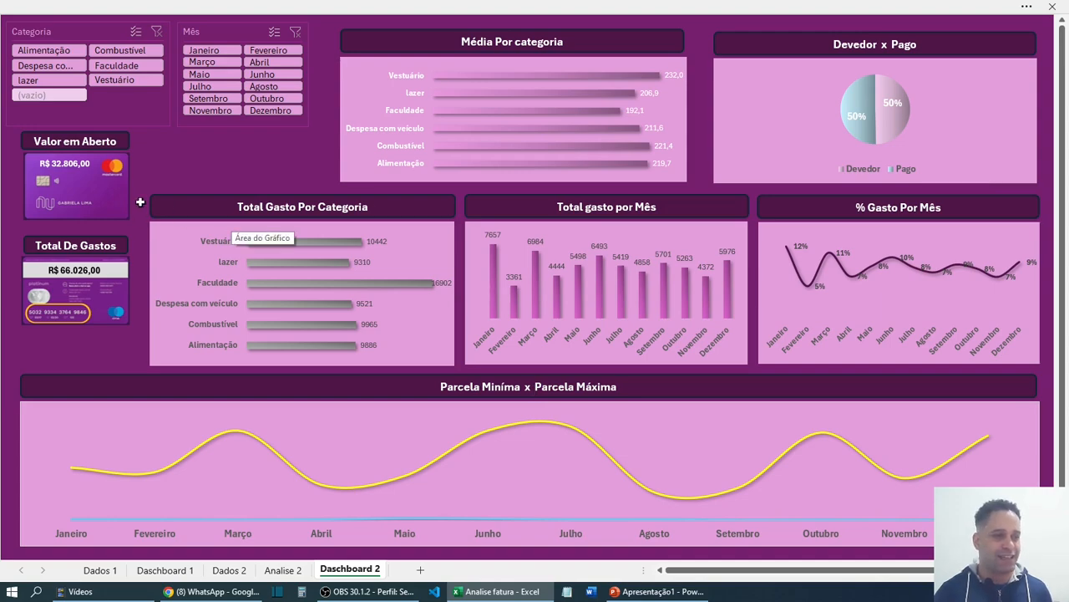
- Compare the chart formatting on the Daschboard 1 sheet with the Daschboard 2 sheet
left_click(165, 570)
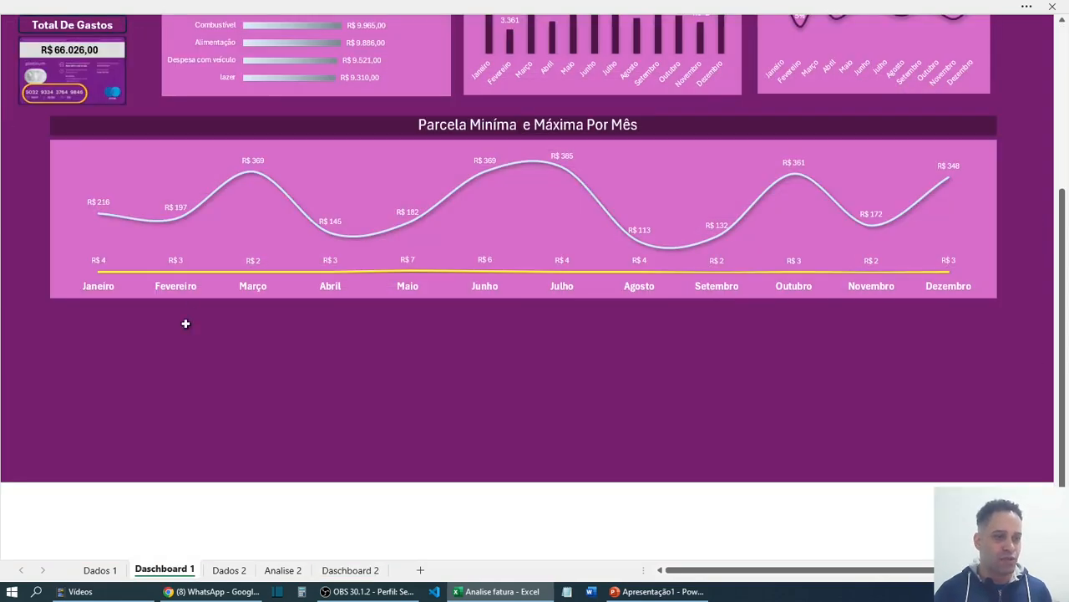
scroll(211, 401, "up", 3)
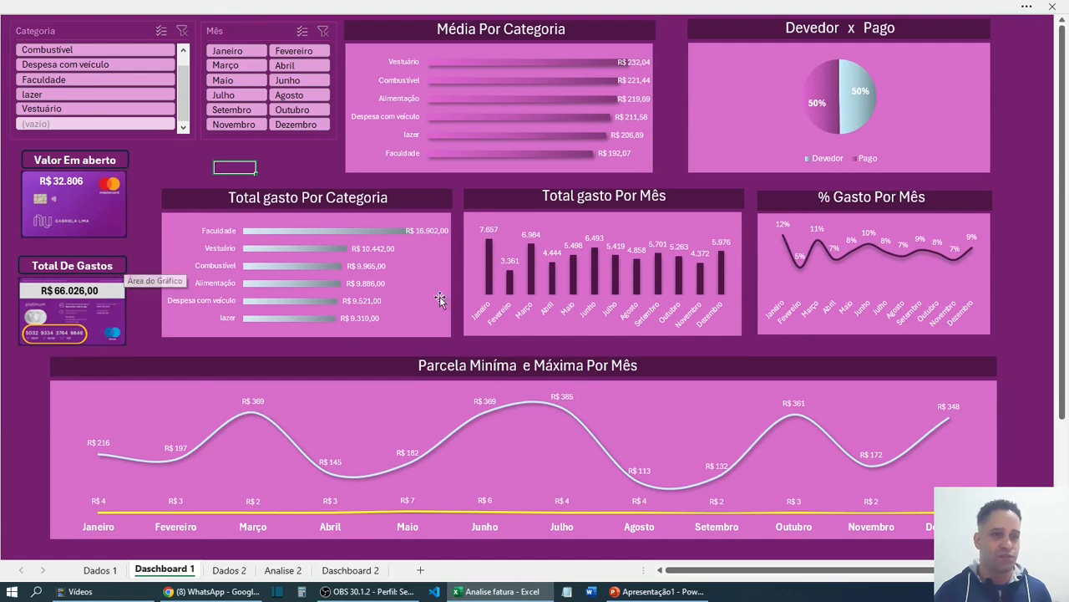
left_click(350, 570)
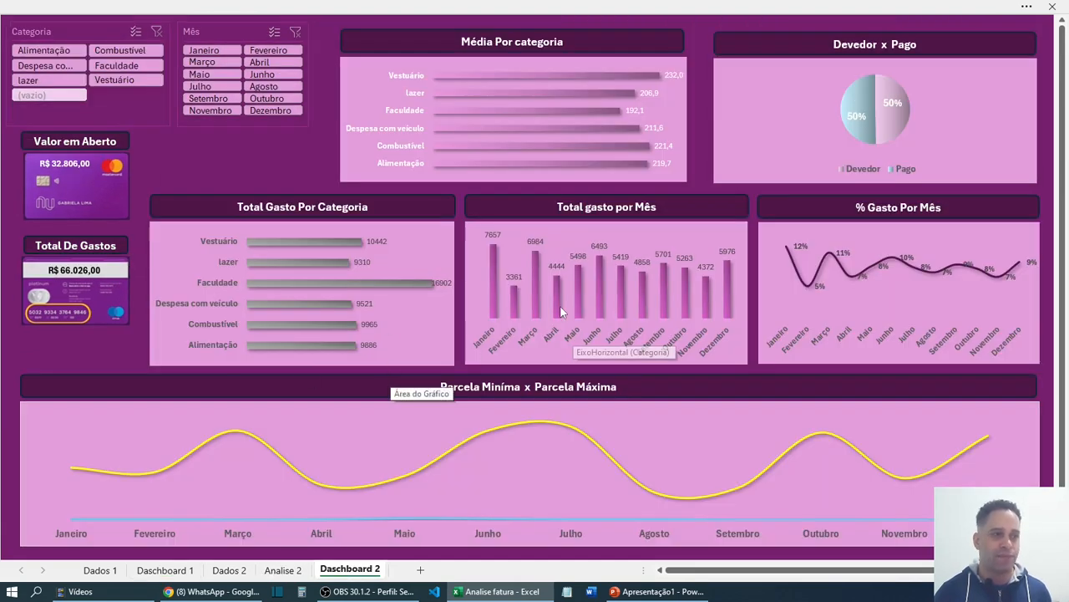
- Test the Categoria slicer by filtering for Alimentação, Combustível, Faculdade and Vestuário in turn, and clear its filter
left_click(46, 52)
left_click(125, 51)
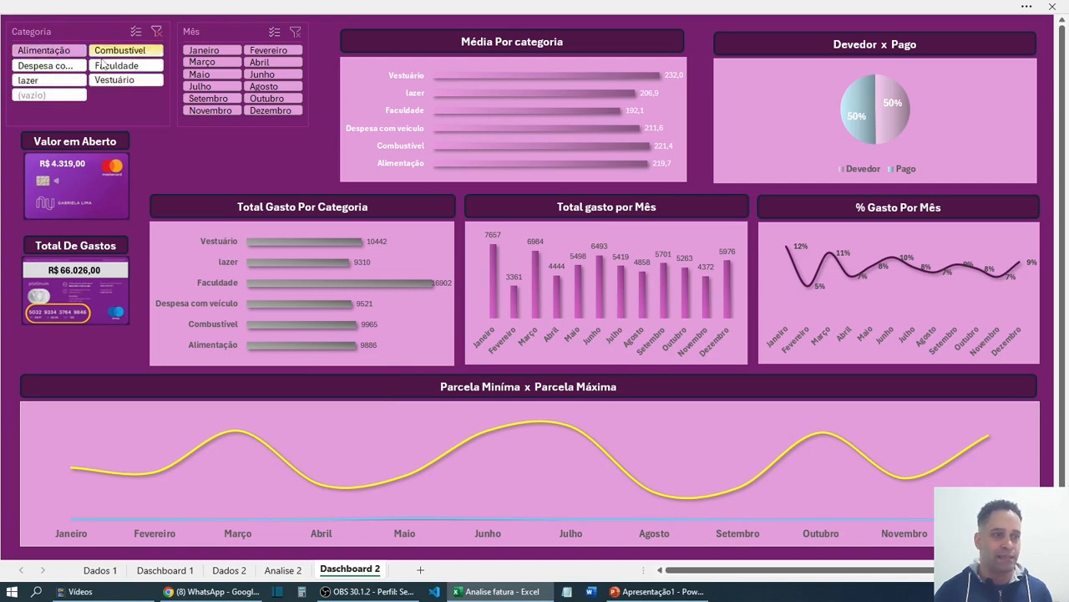
left_click(123, 65)
left_click(118, 80)
left_click(123, 65)
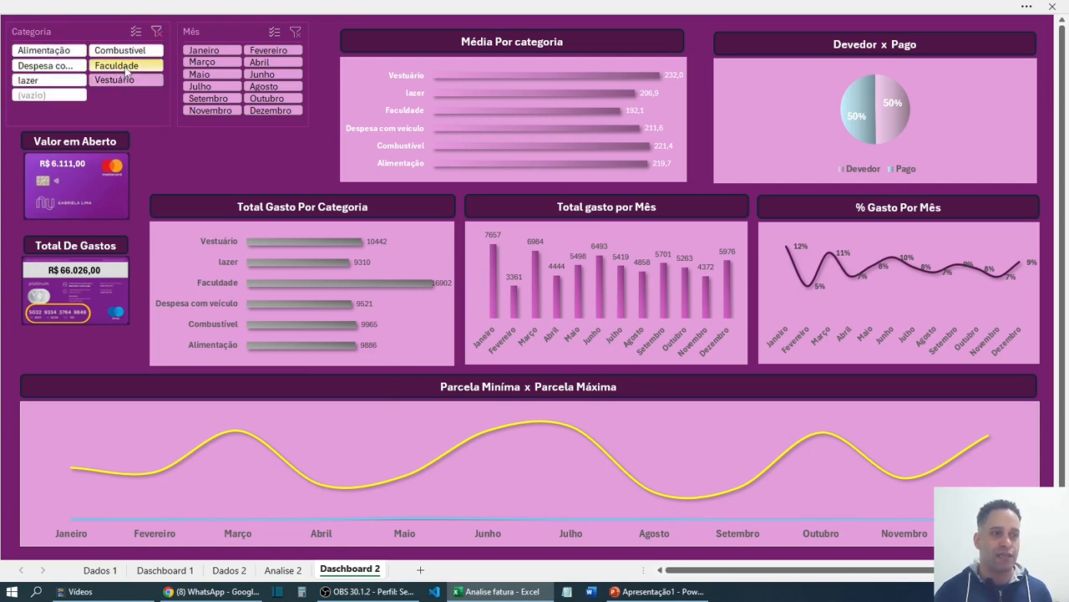
left_click(125, 51)
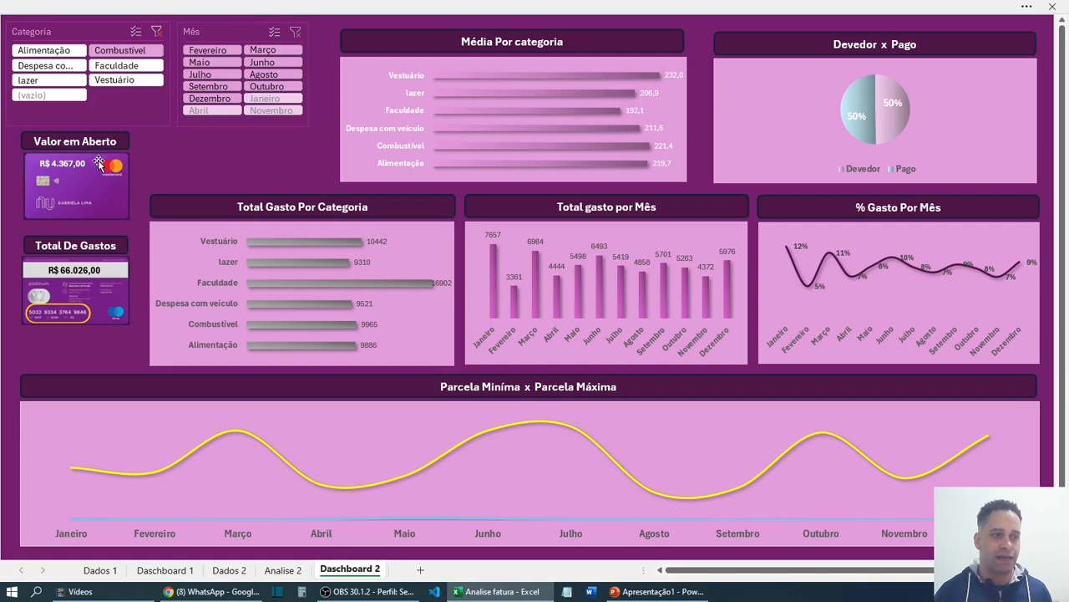
left_click(156, 31)
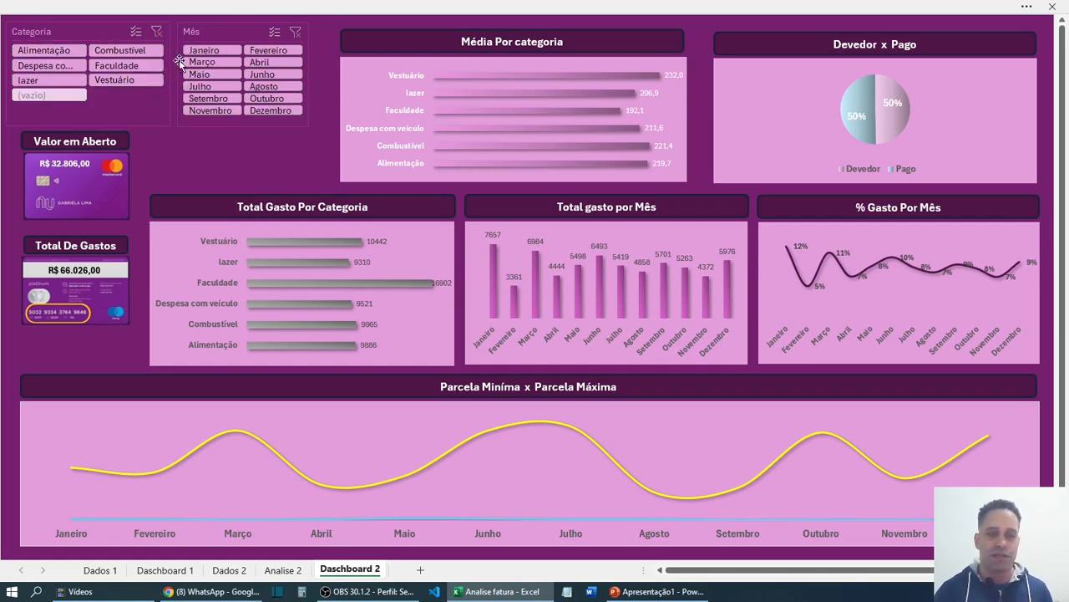
- In the Categoria slicer's report connections, connect the pivot tables pacela maxima por mes and Percentual gasto por mes
right_click(61, 32)
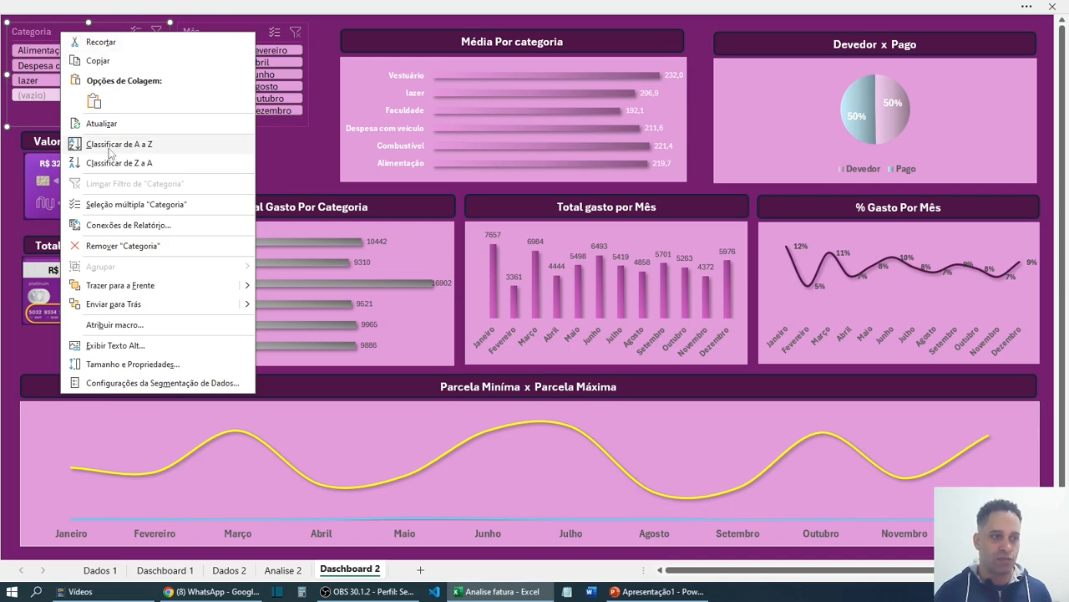
left_click(123, 225)
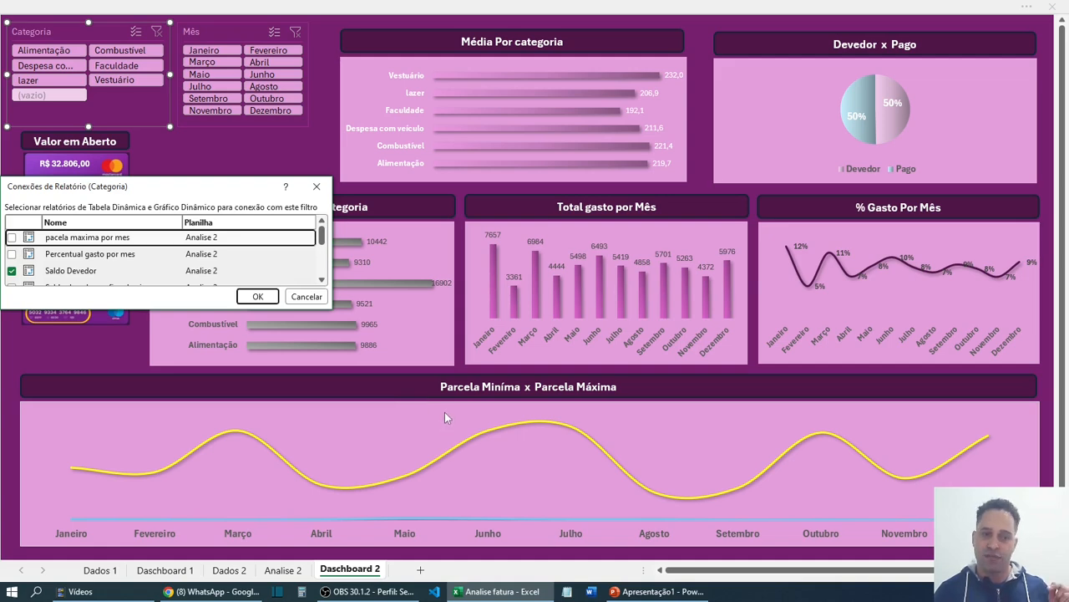
left_click(12, 237)
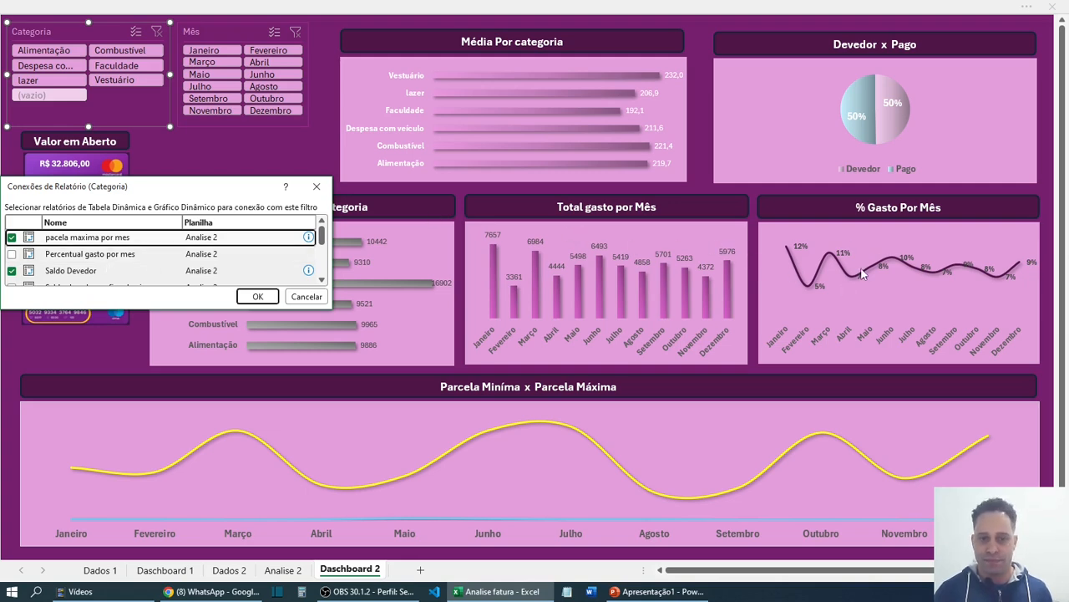
left_click(17, 255)
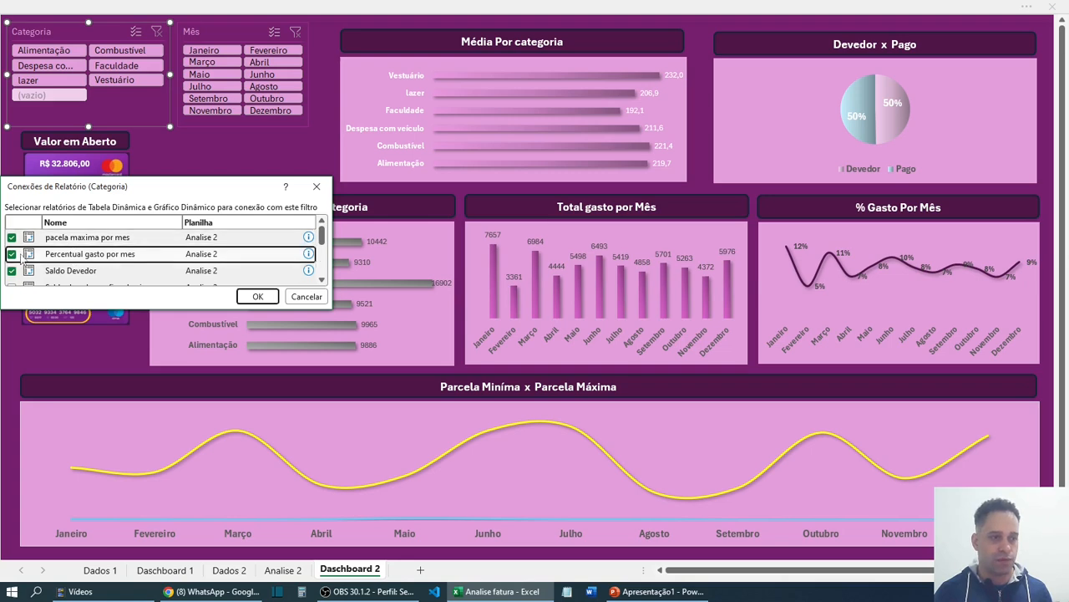
- Connect the Categoria slicer also to Saldo devedor grafico de pizaa, Saldo pago grafico pizza and Total da fatura
scroll(192, 259, "down", 1)
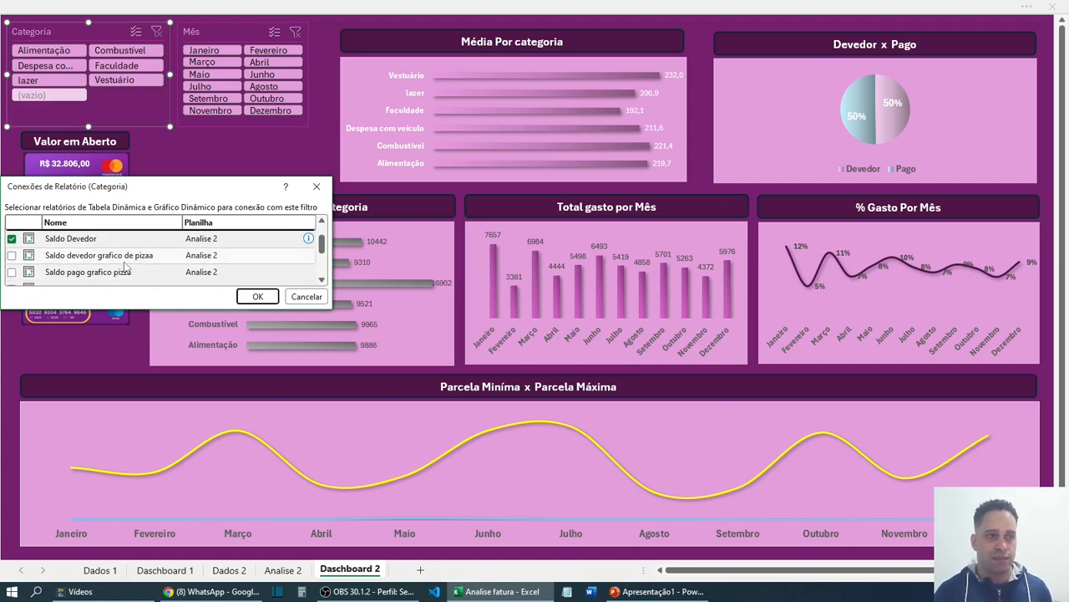
left_click(13, 256)
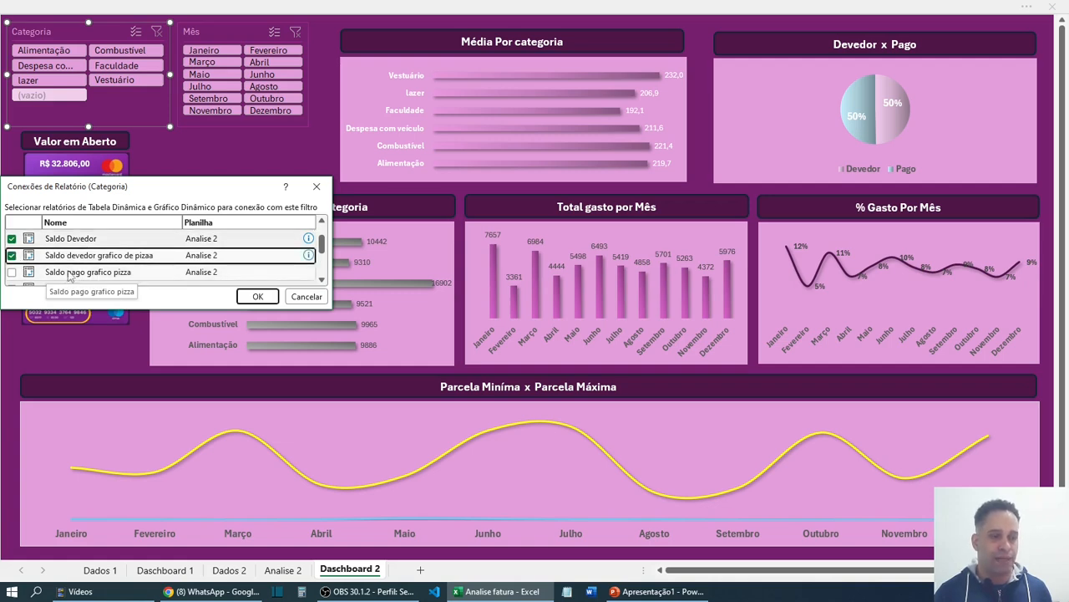
left_click(12, 273)
scroll(94, 265, "down", 1)
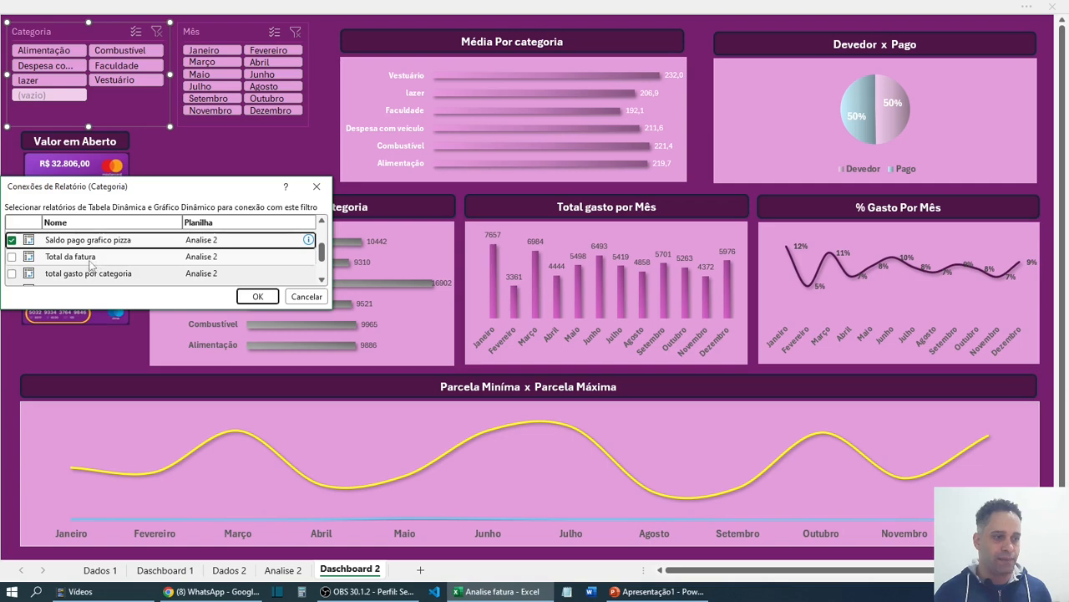
left_click(11, 256)
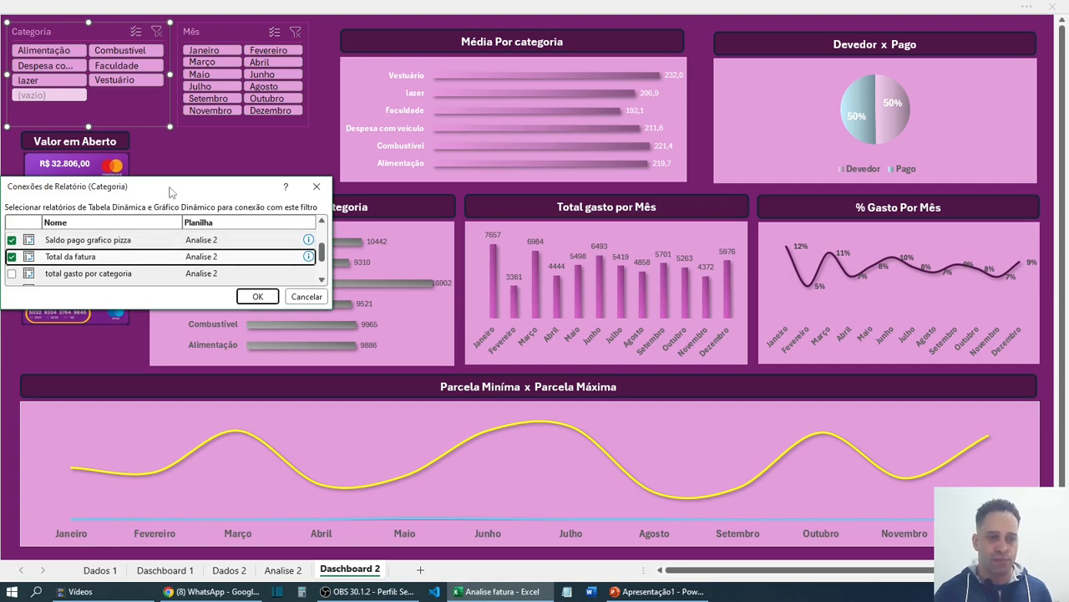
- Move the report connections dialog away from the card visuals and connect the Categoria slicer to Total gasto por mes
left_click_drag(170, 191, 632, 218)
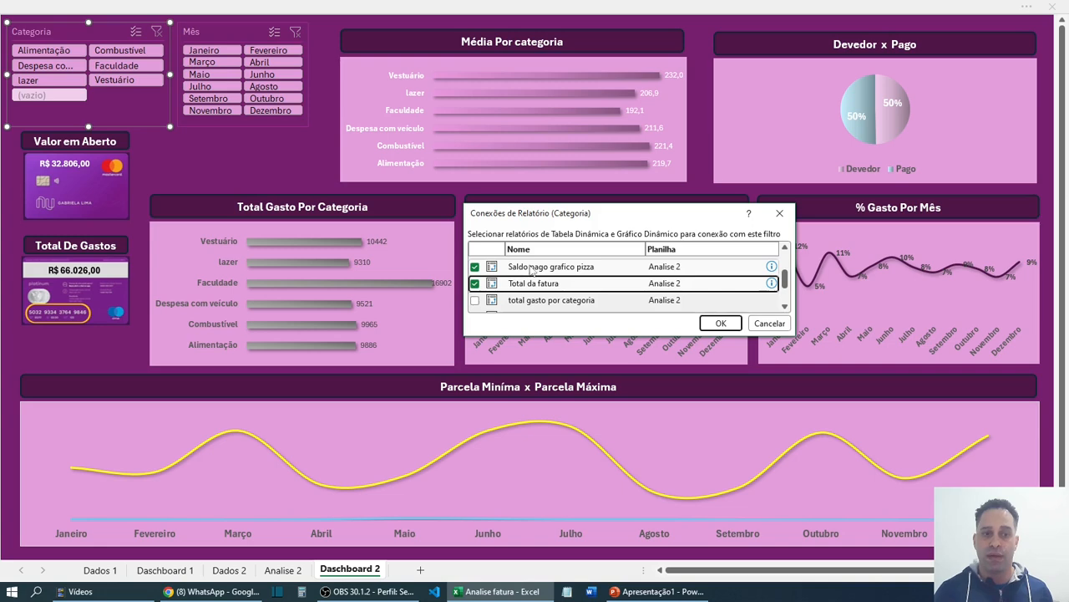
scroll(535, 299, "down", 2)
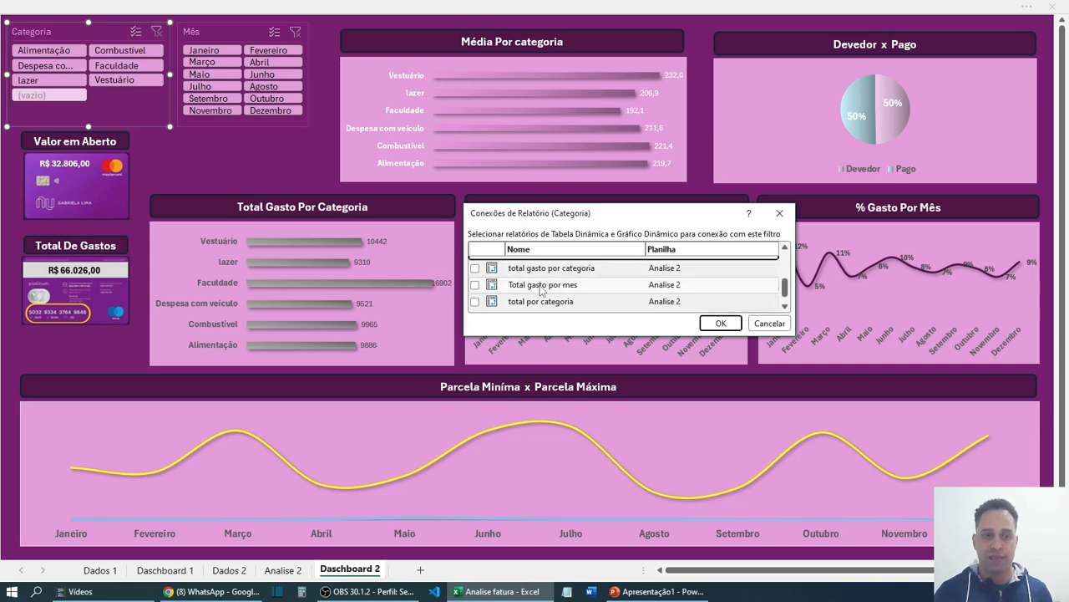
scroll(541, 294, "up", 2)
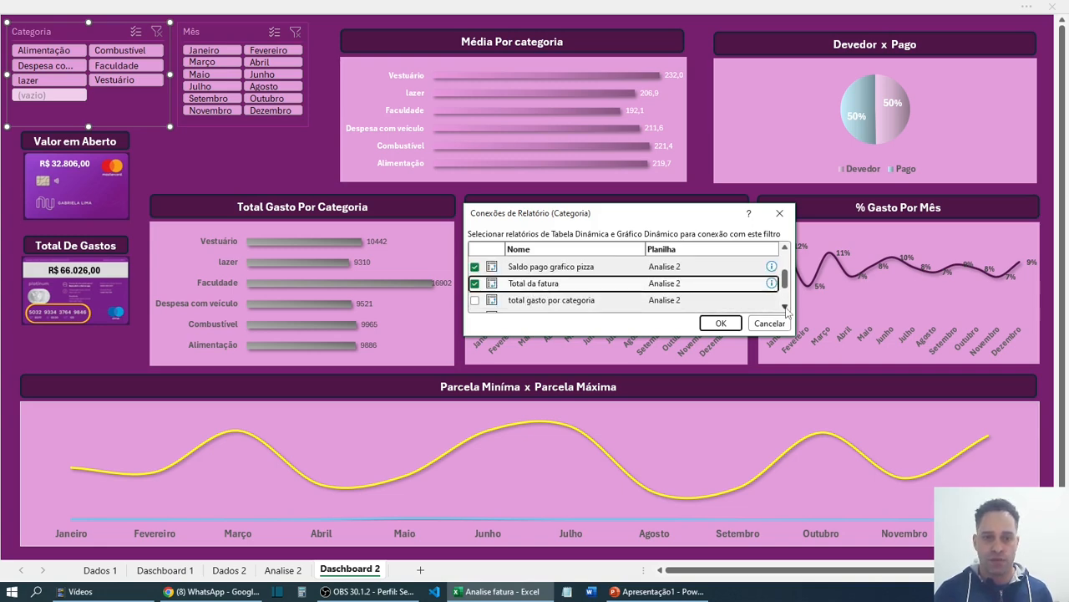
scroll(559, 288, "down", 2)
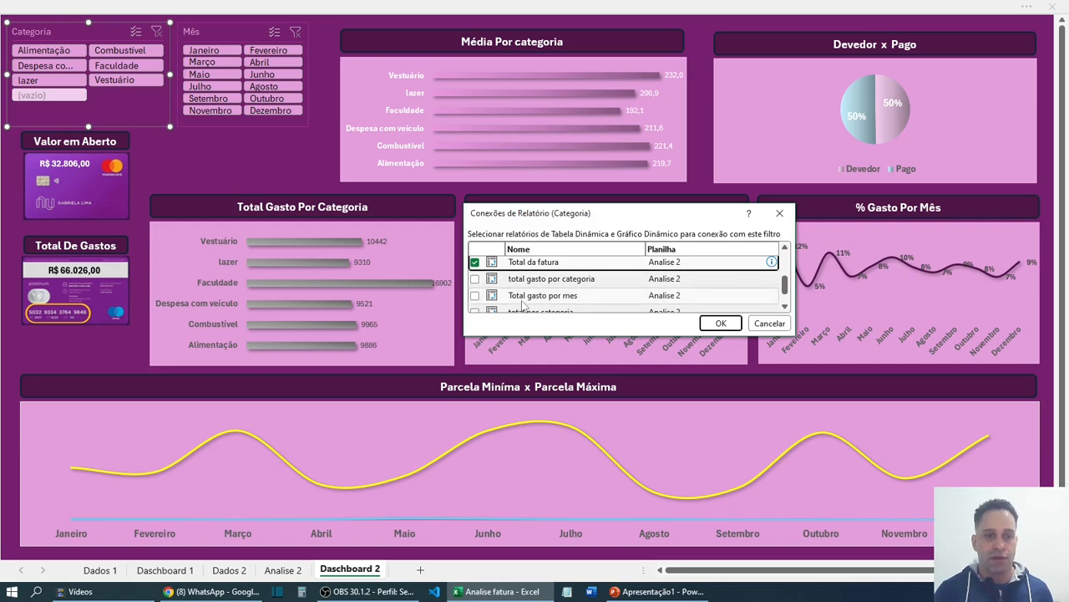
left_click(477, 297)
left_click(476, 297)
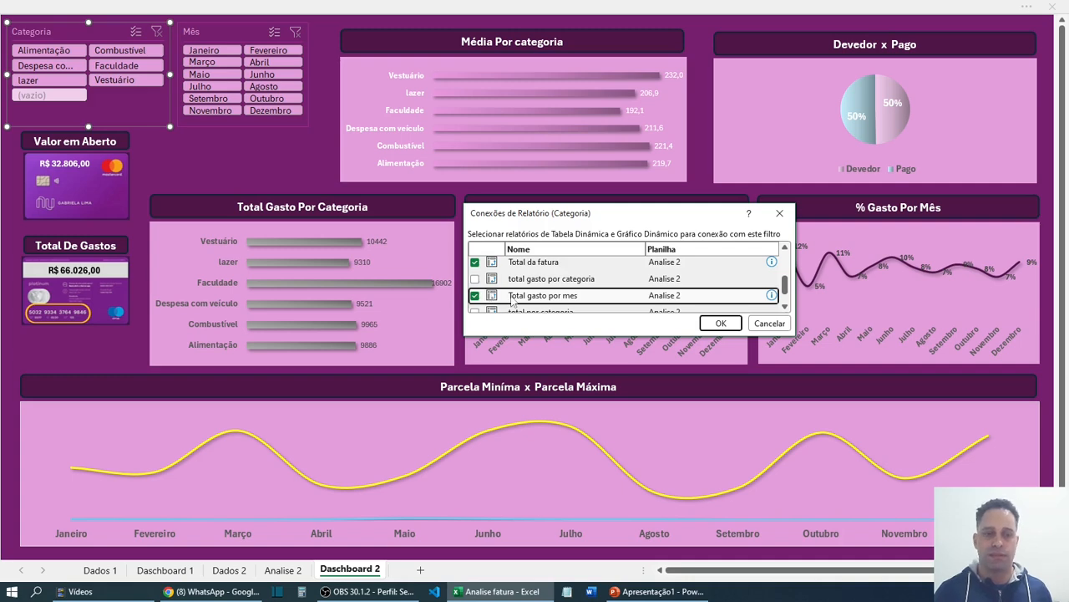
- Connect the Categoria slicer to Valor minimo por mes and apply the report connections
left_click(785, 307)
left_click(785, 306)
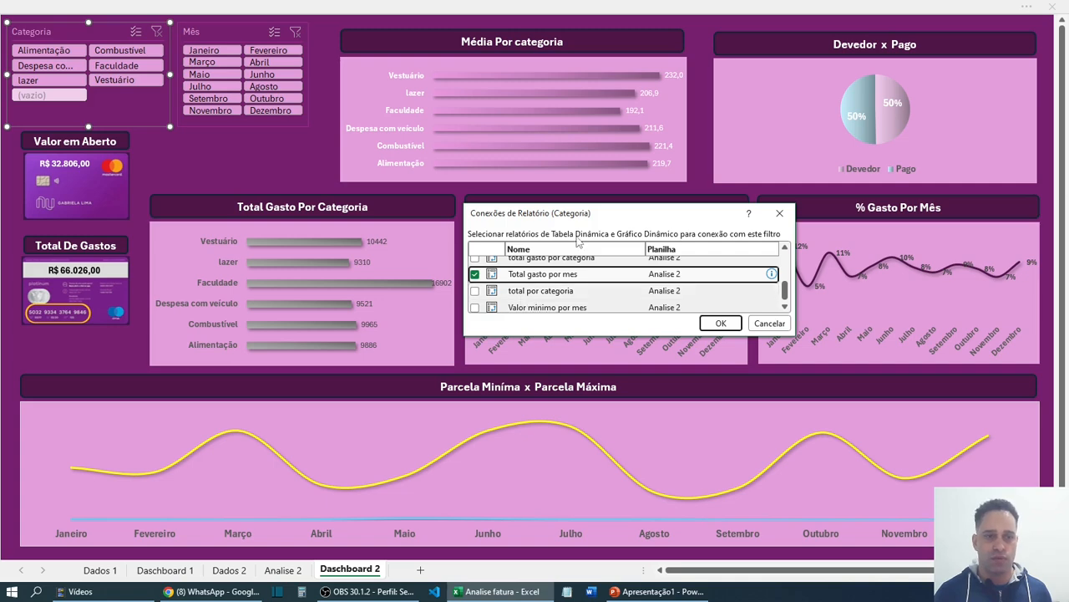
mouse_move(595, 218)
left_mouse_down()
mouse_move(563, 244)
mouse_move(458, 285)
mouse_move(465, 381)
mouse_move(585, 356)
mouse_move(592, 195)
mouse_move(589, 216)
left_mouse_up()
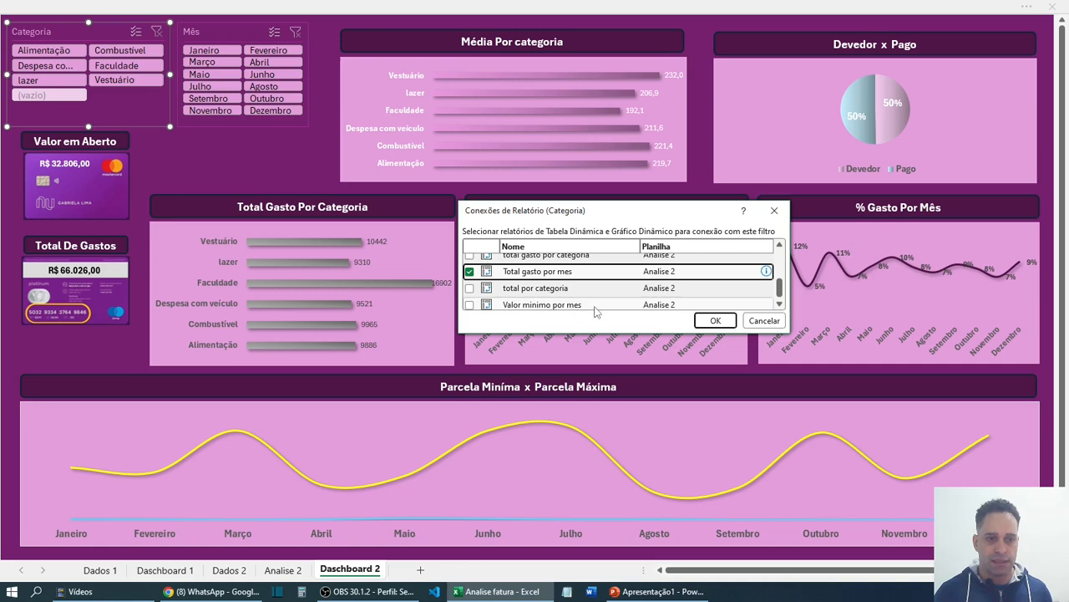
left_click(779, 304)
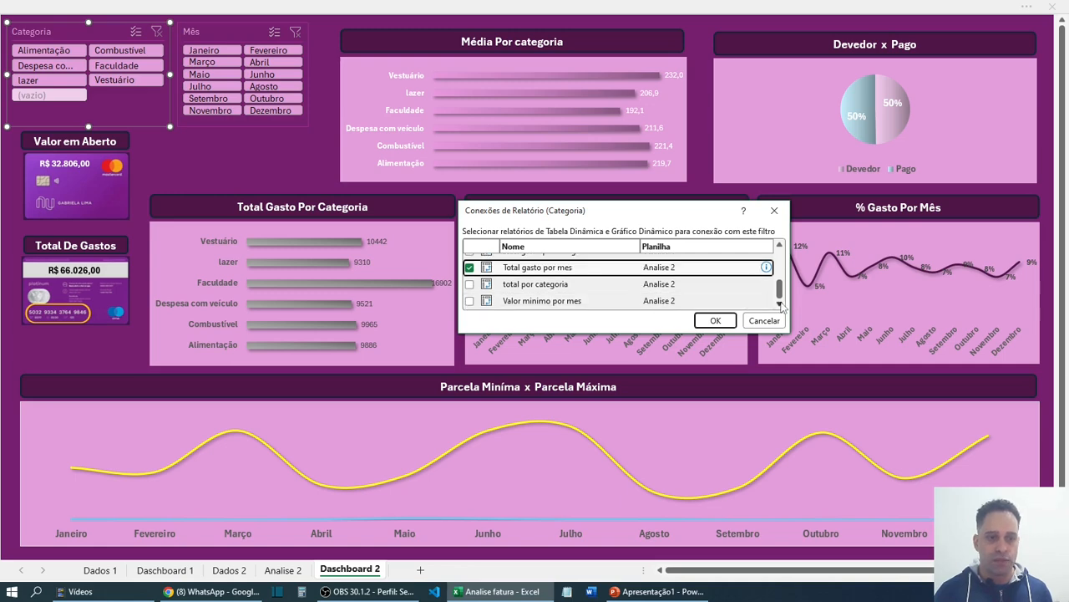
left_click(469, 300)
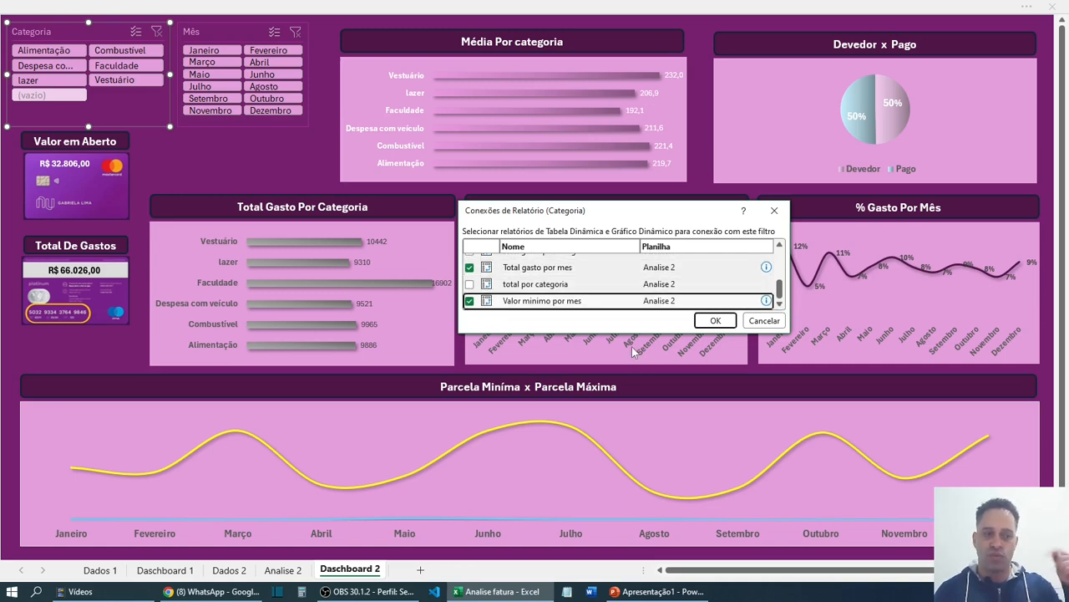
left_click(716, 321)
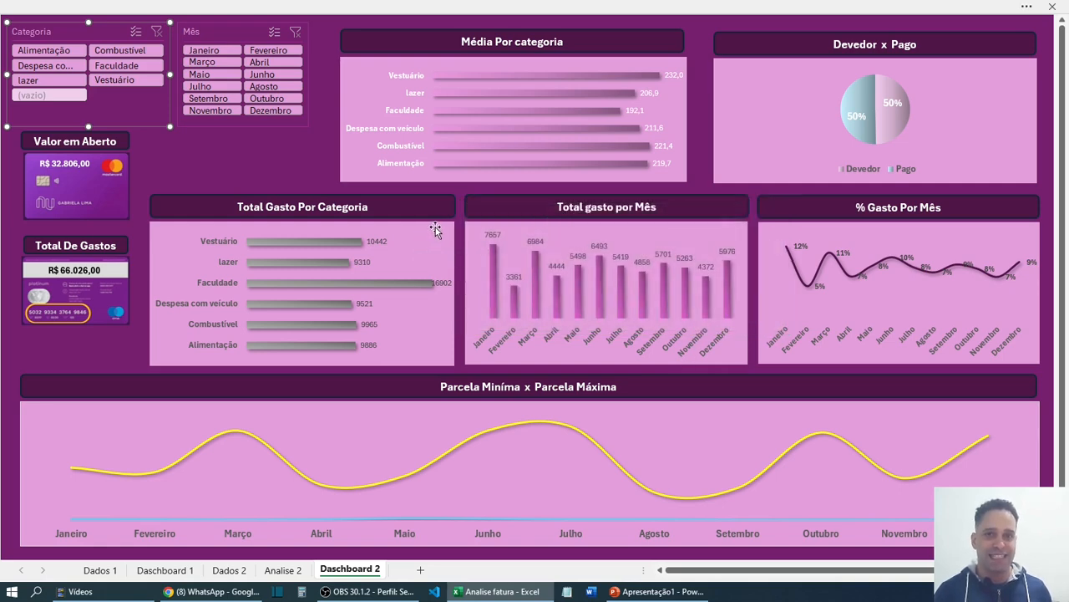
- Check how the cards and charts respond by filtering for each category in turn, from Despesa com veículo to Alimentação
left_click(49, 68)
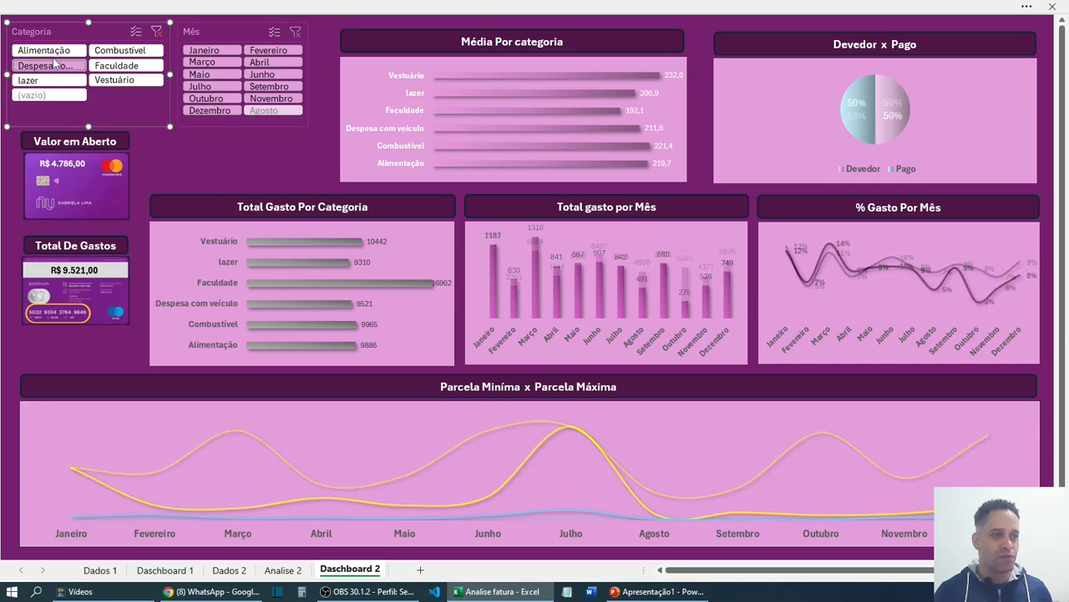
left_click(55, 52)
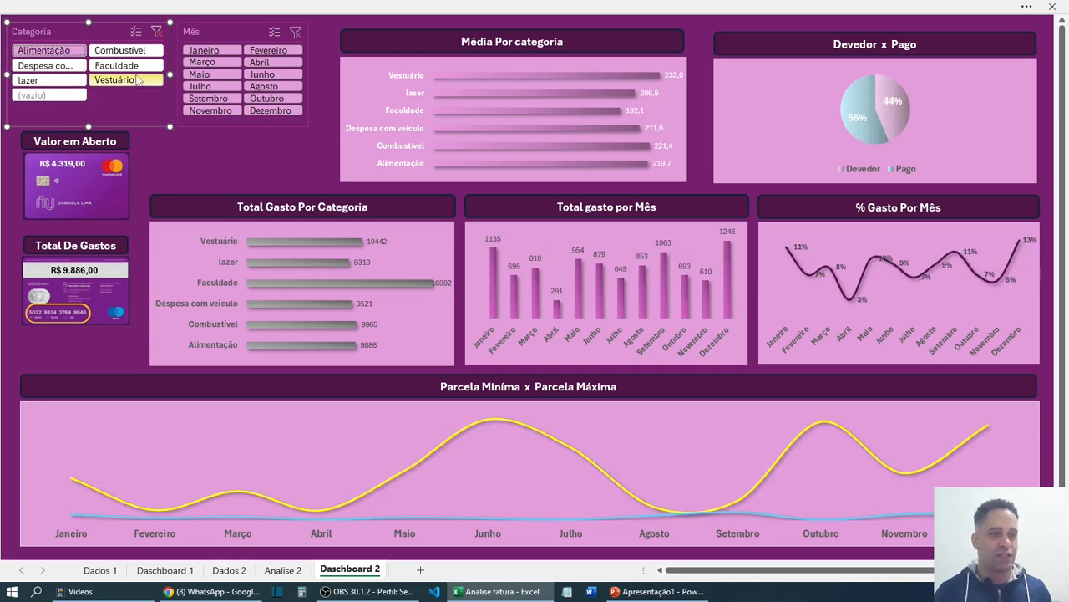
left_click(130, 67)
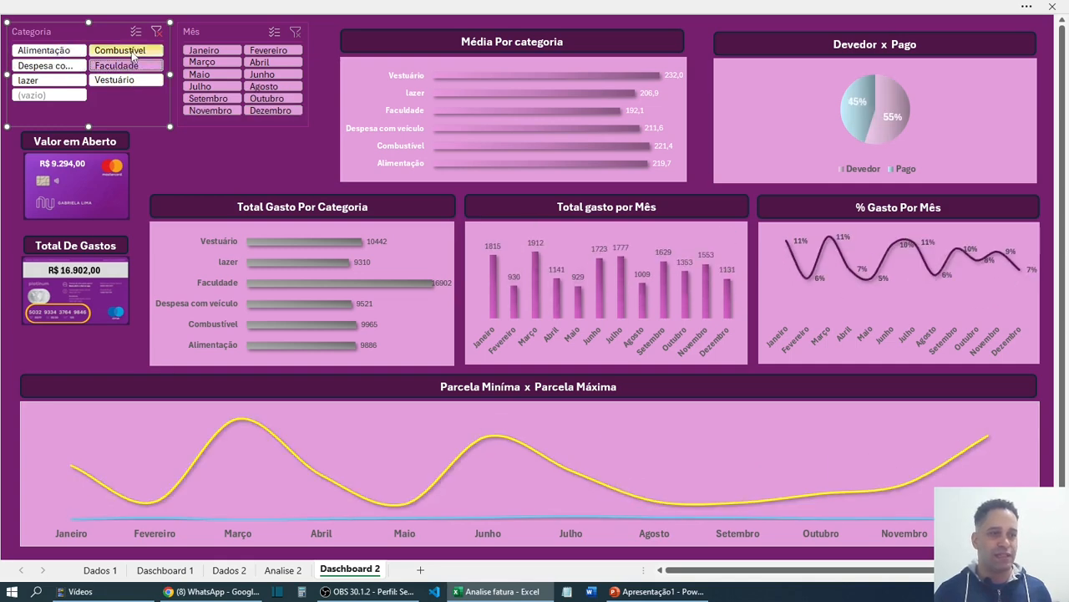
left_click(132, 53)
left_click(129, 81)
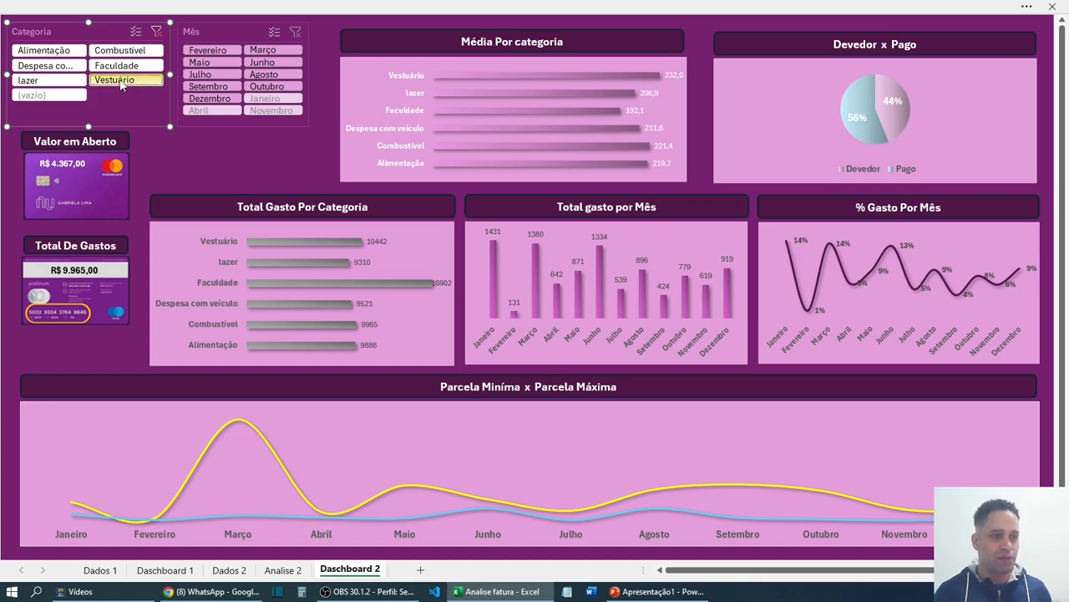
left_click(48, 80)
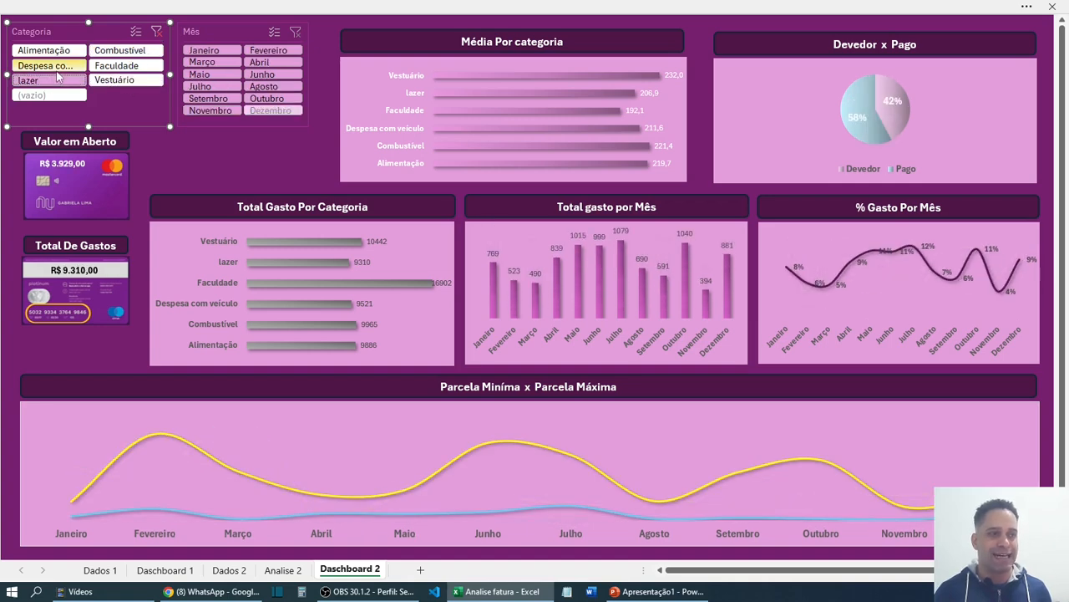
left_click(56, 70)
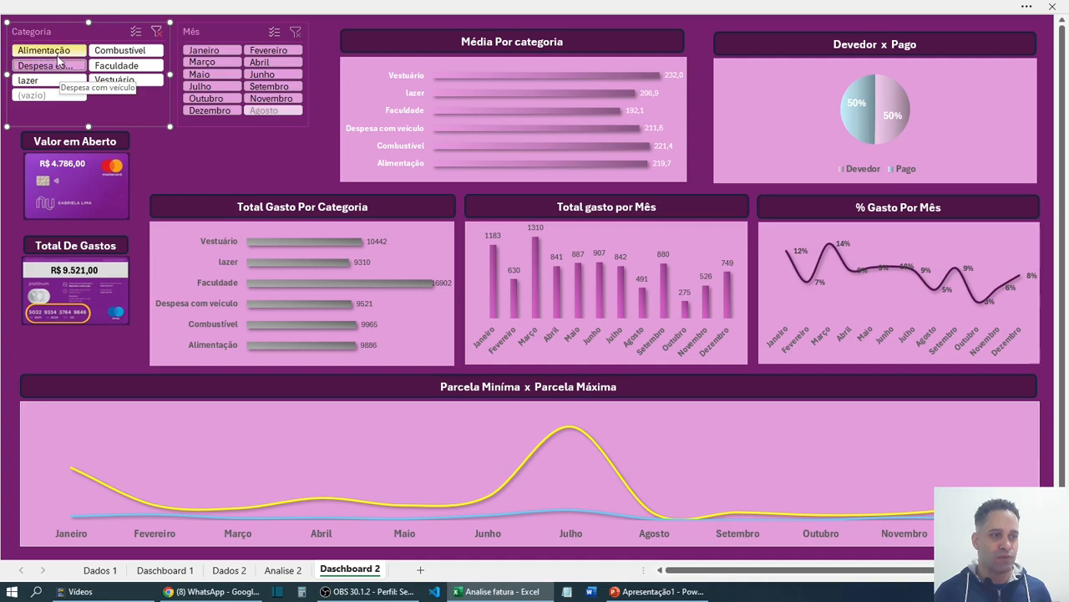
left_click(57, 54)
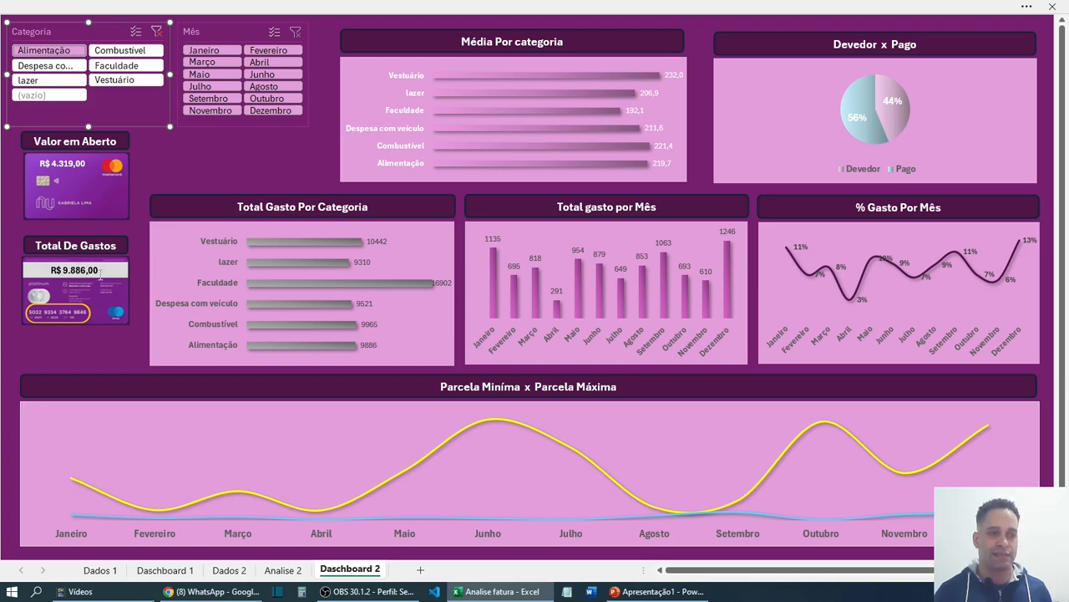
- Filter for Despesa com veículo, lazer, Vestuário, Faculdade and Combustível again to check the connected charts, and clear the Categoria filter
left_click(50, 66)
left_click(38, 79)
left_click(109, 79)
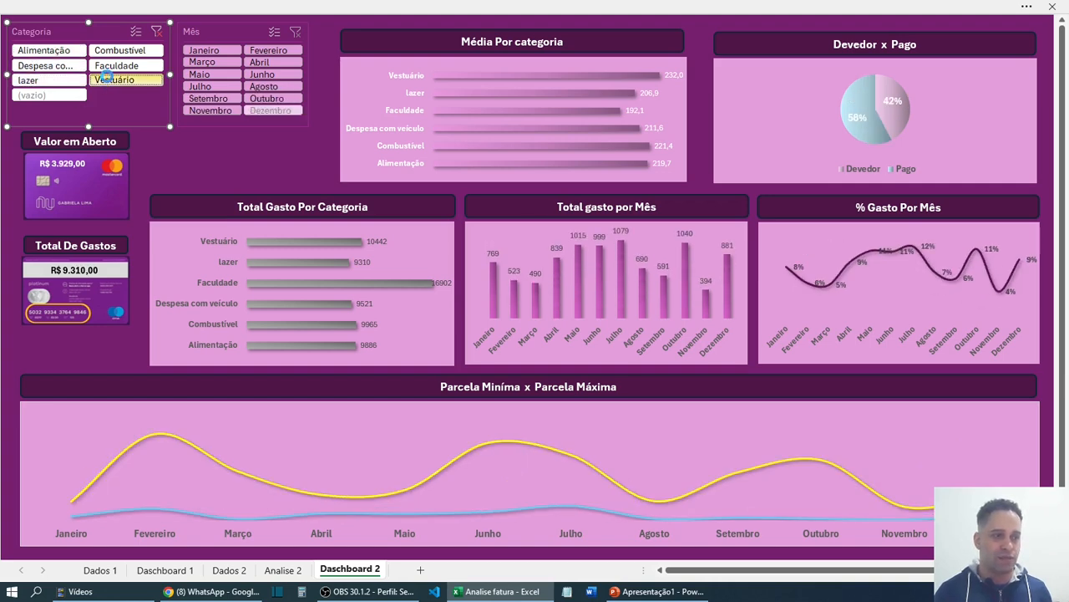
left_click(109, 67)
left_click(112, 52)
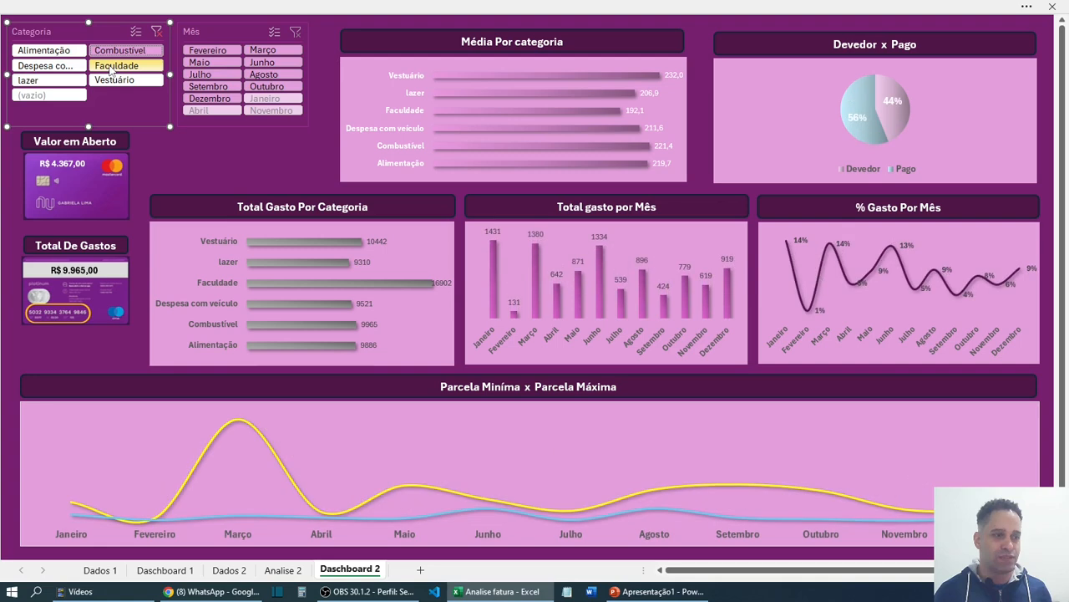
left_click(111, 67)
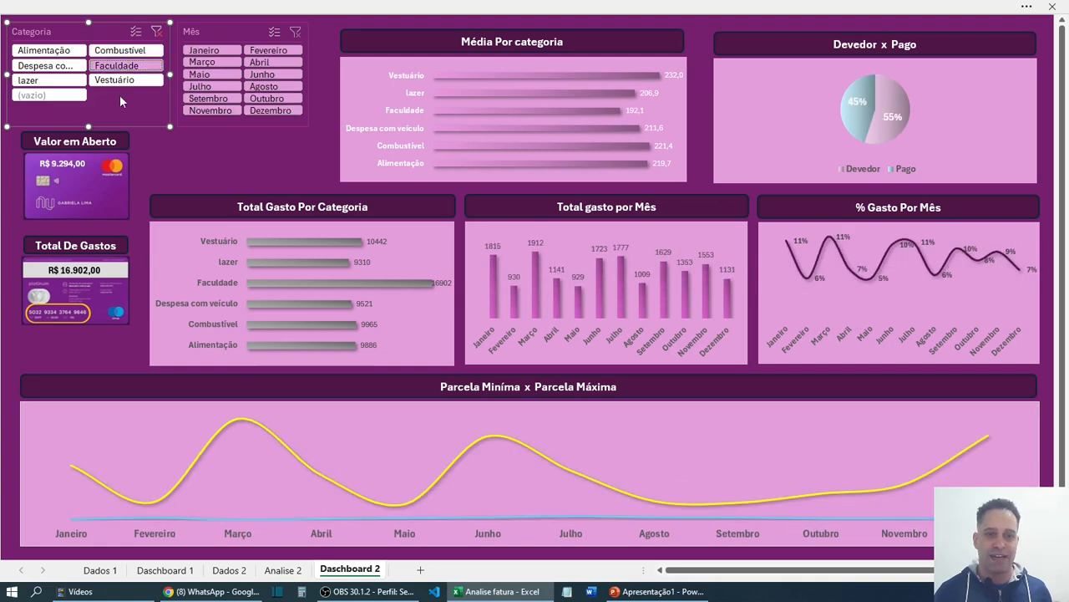
left_click(156, 34)
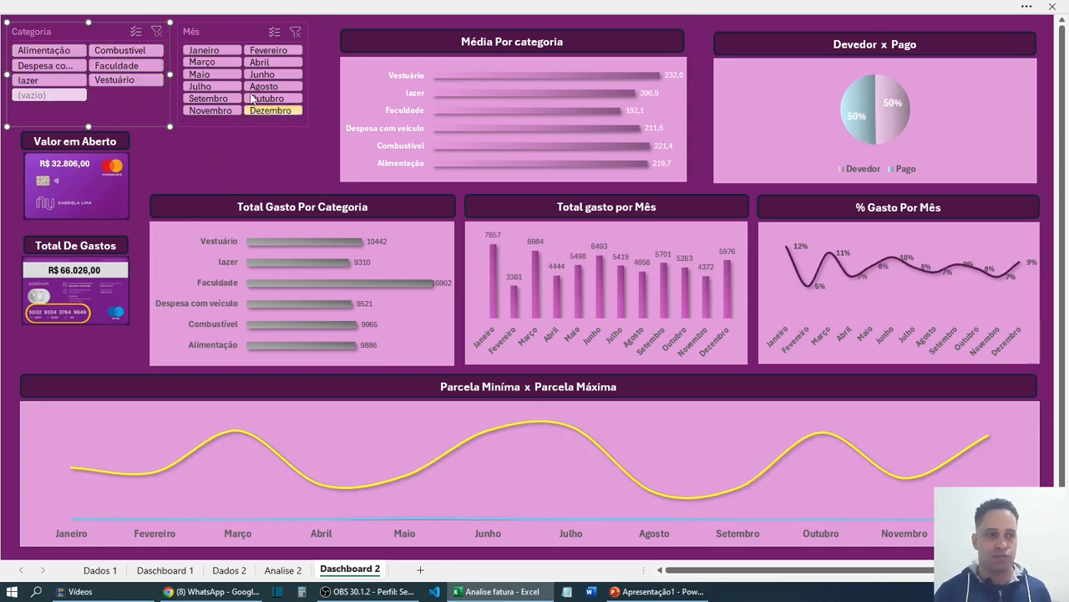
- Open the Mês slicer's report connections and connect it to Saldo devedor grafico de pizaa and Saldo pago grafico pizza
left_click(233, 37)
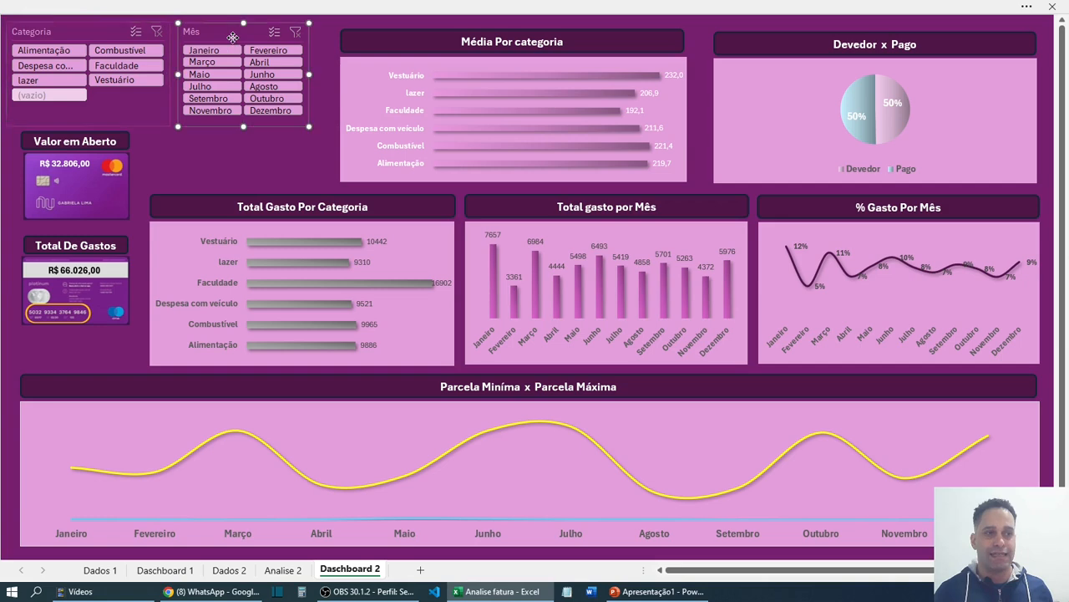
right_click(222, 33)
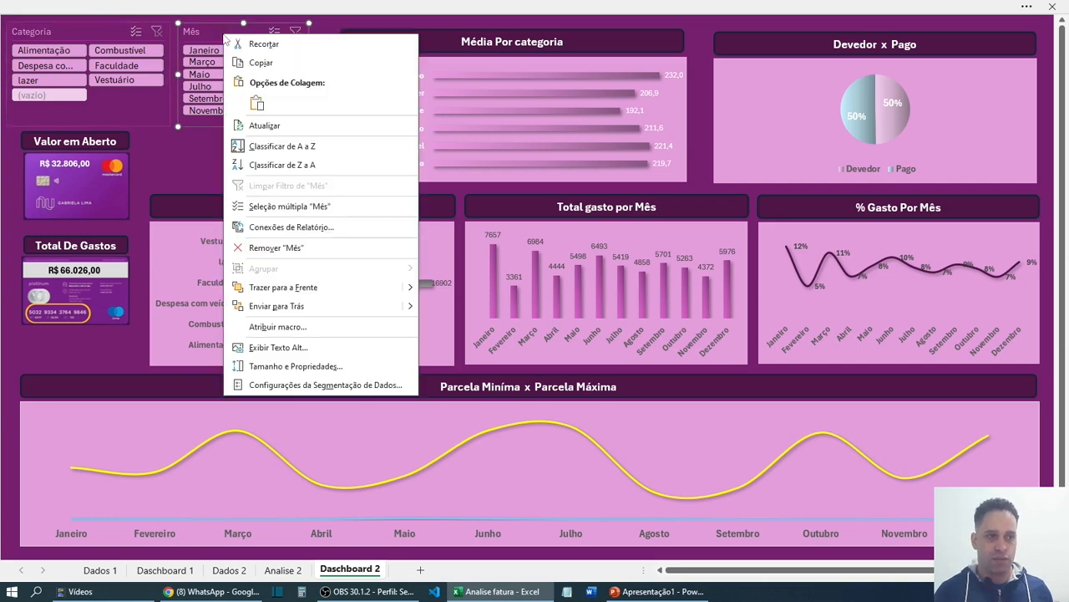
left_click(272, 227)
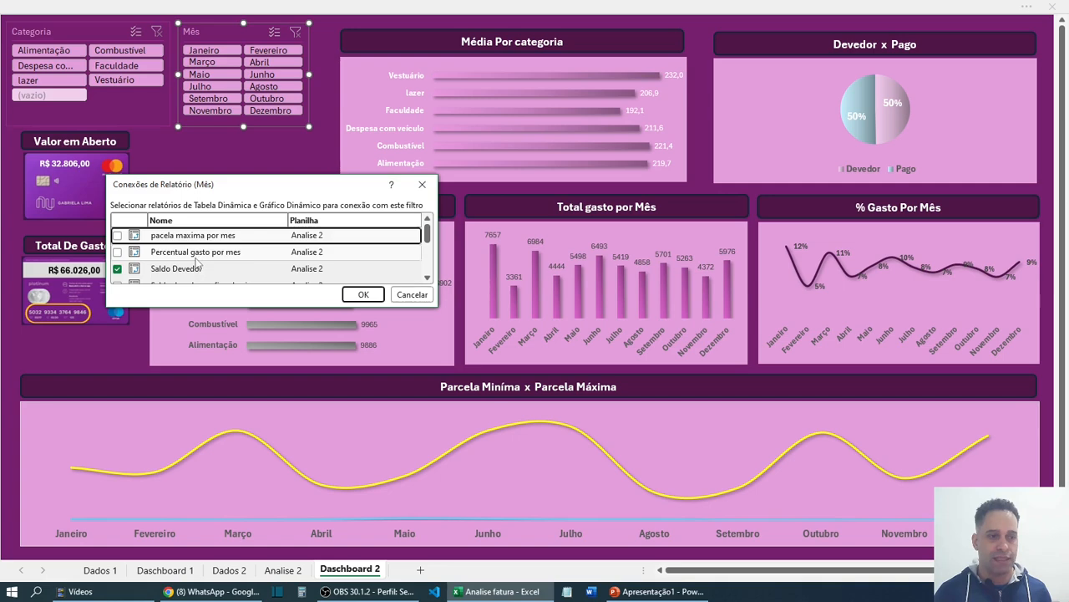
scroll(197, 260, "down", 1)
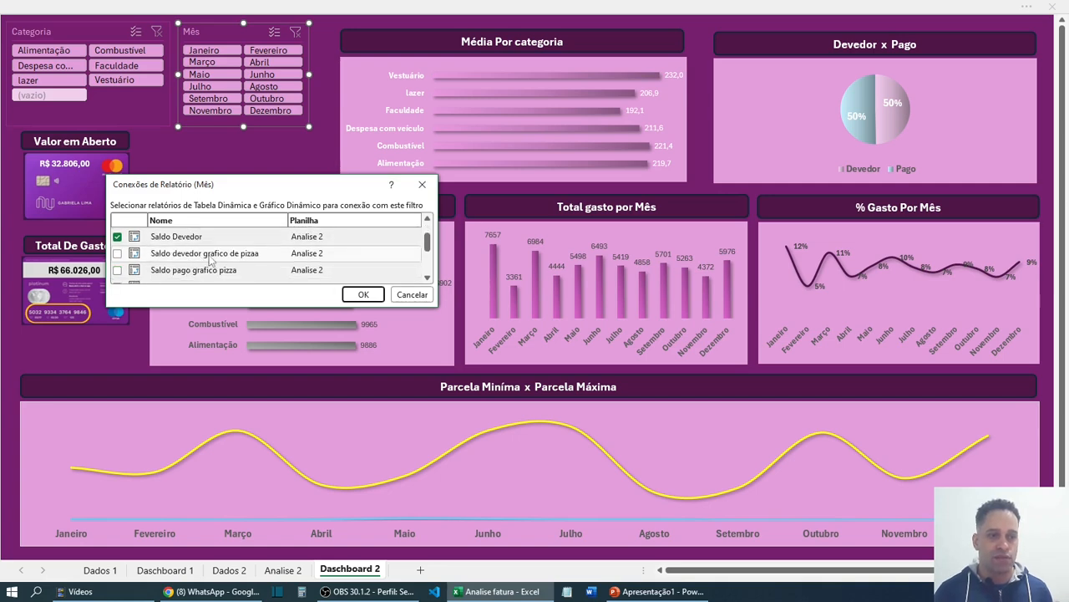
left_click(118, 253)
scroll(194, 272, "down", 1)
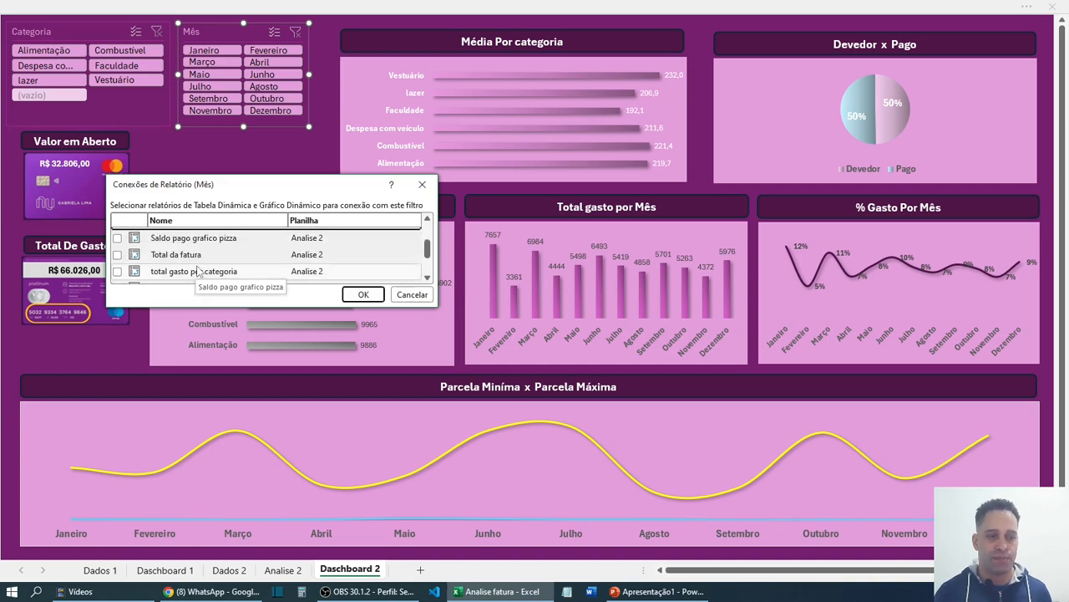
left_click(118, 239)
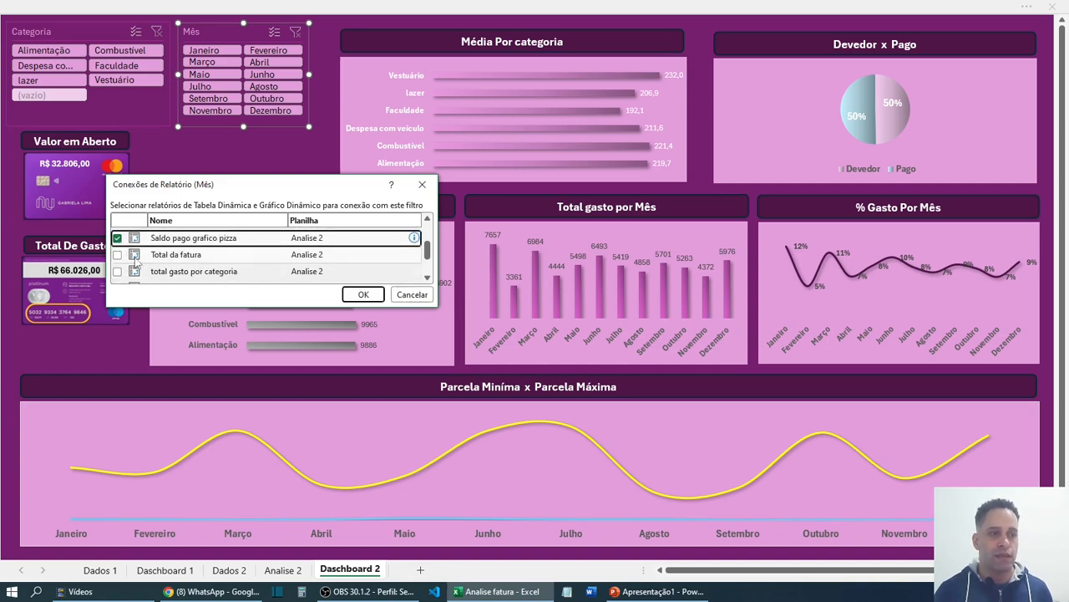
- Connect the Mês slicer to Total da fatura, total gasto por categoria, total por categoria and Valor minimo por mes, and apply the connections
left_click(118, 255)
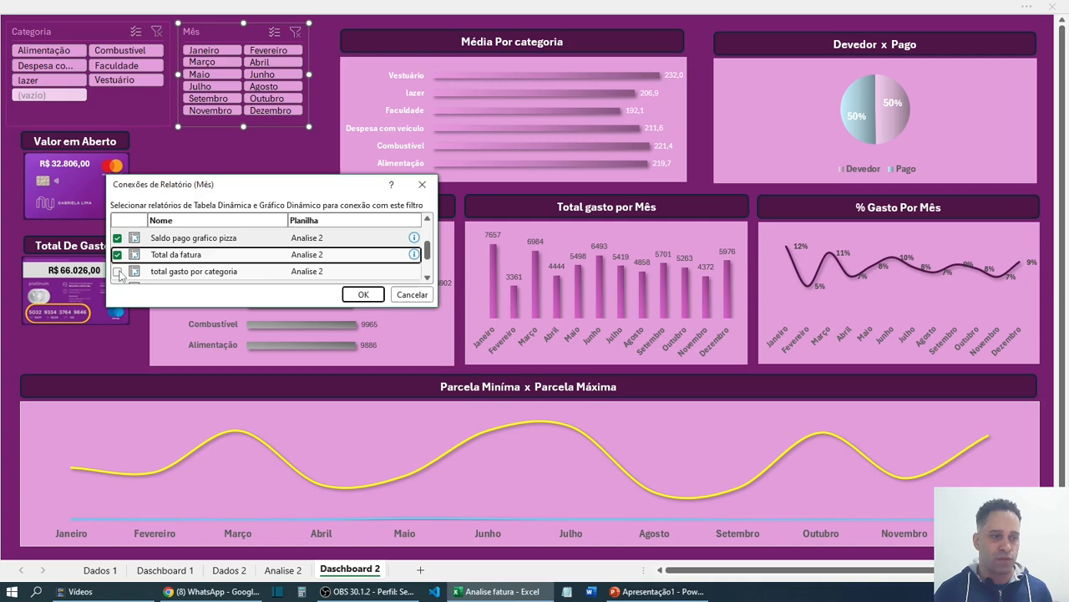
left_click(117, 272)
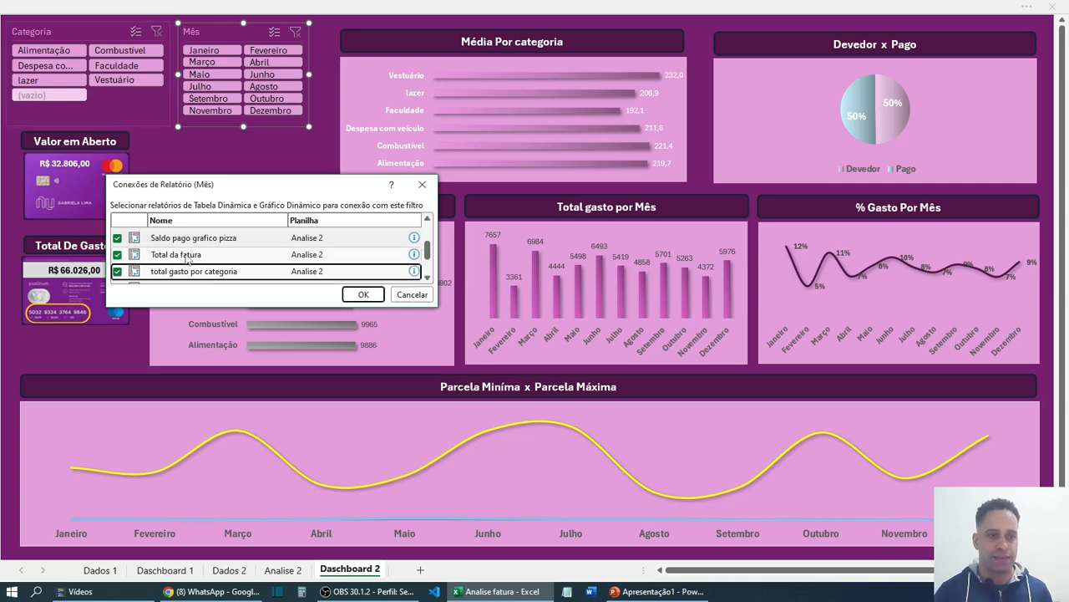
scroll(181, 260, "down", 1)
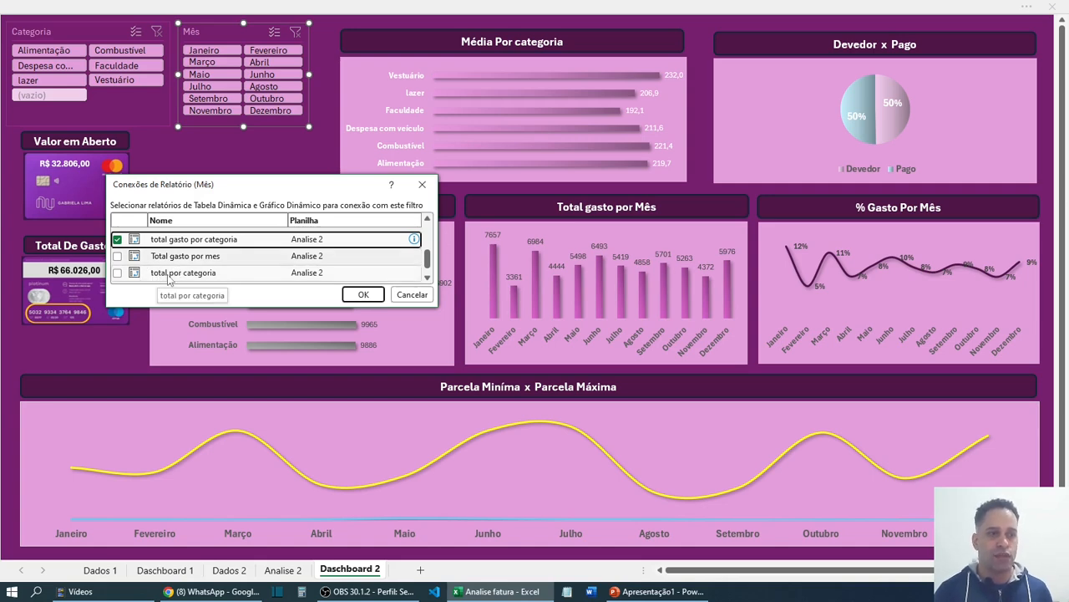
left_click(117, 273)
scroll(167, 272, "down", 1)
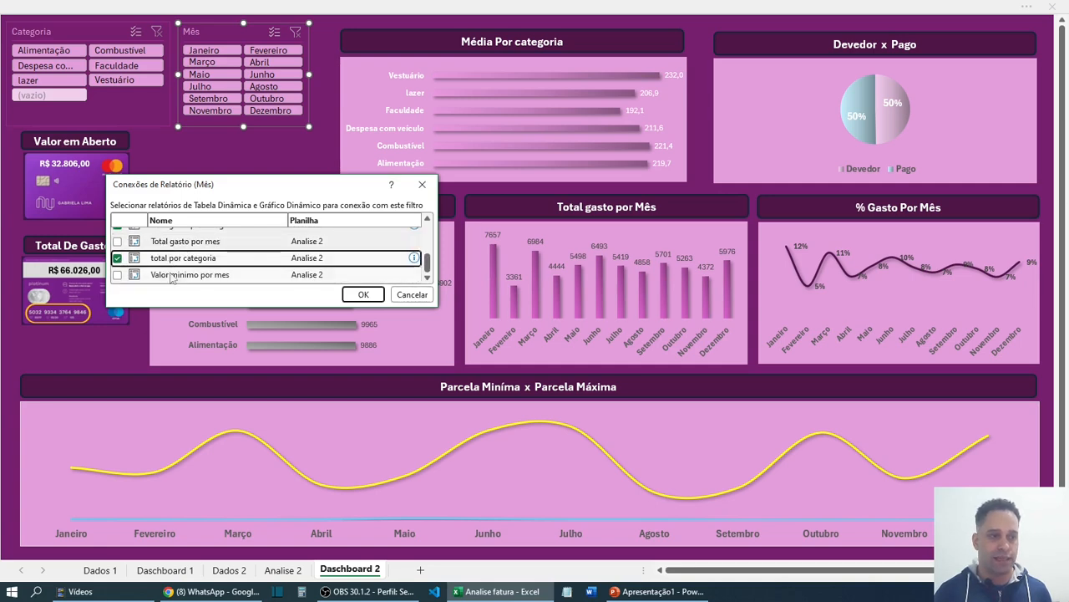
left_click(117, 274)
left_click(344, 297)
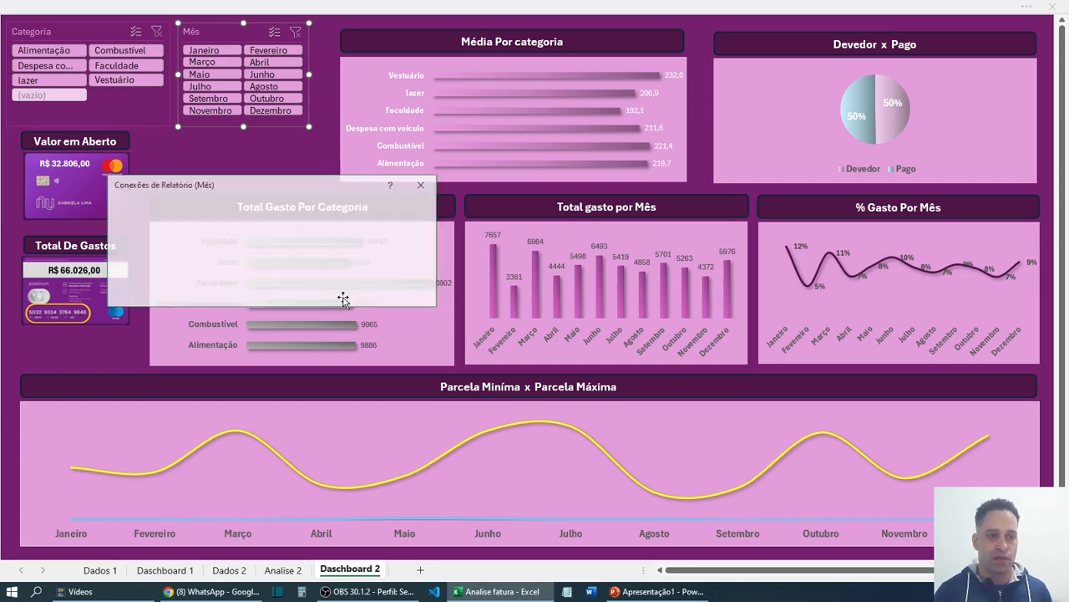
- Check how the cards and charts respond to the Mês slicer by filtering for Março, Maio, Agosto, Outubro and Novembro, revisiting several months
left_click(210, 64)
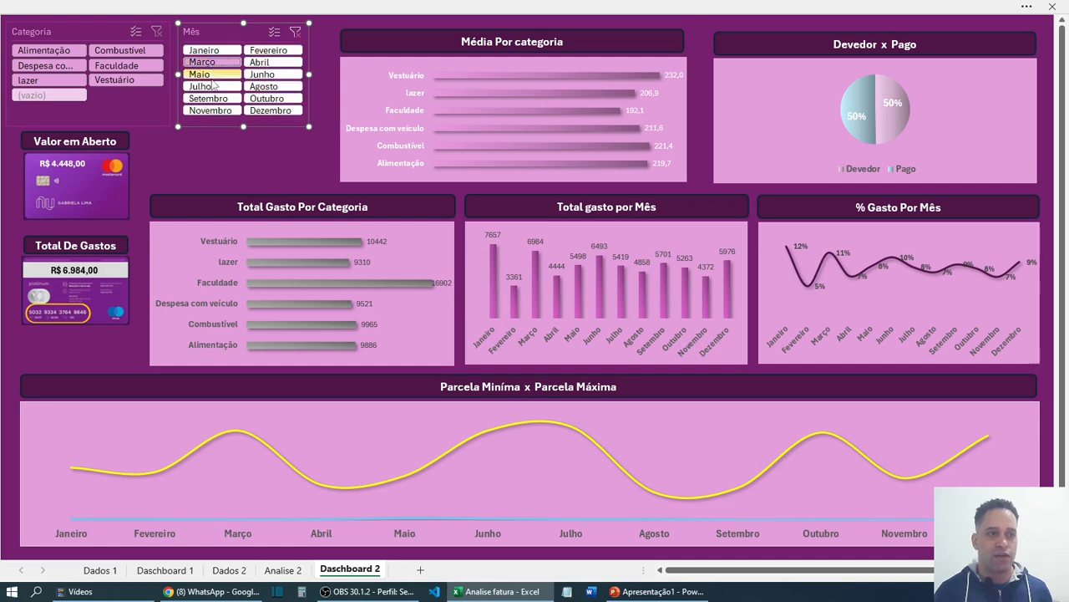
left_click(210, 77)
left_click(263, 87)
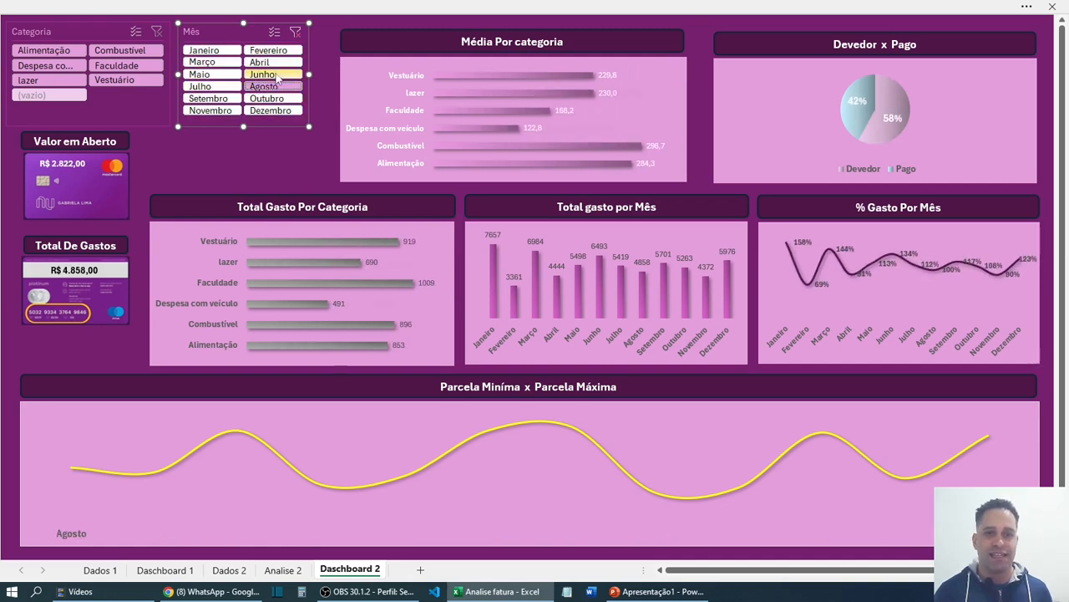
left_click(273, 99)
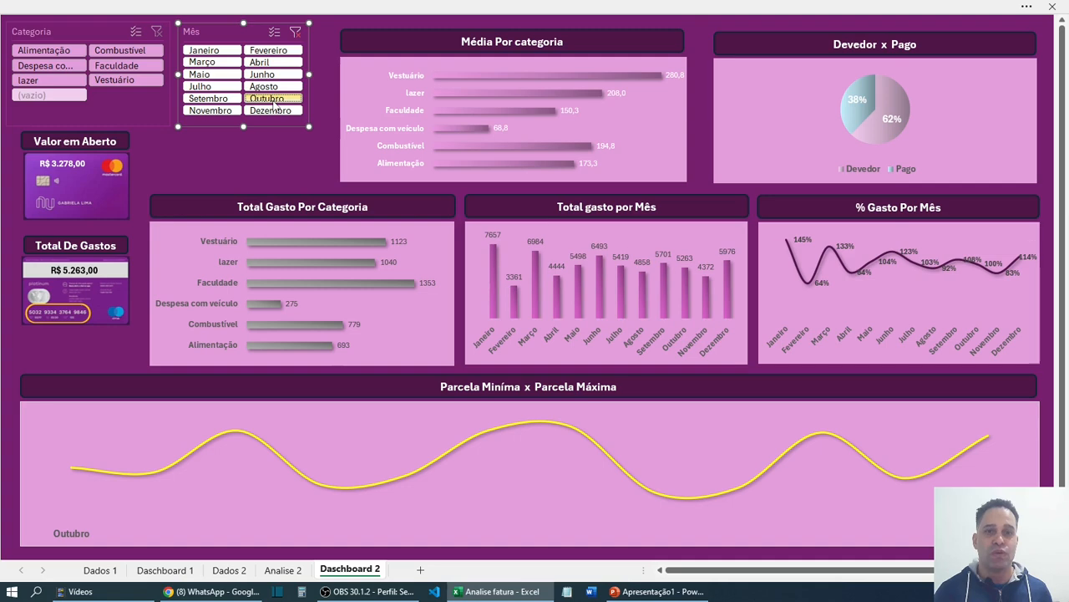
left_click(209, 110)
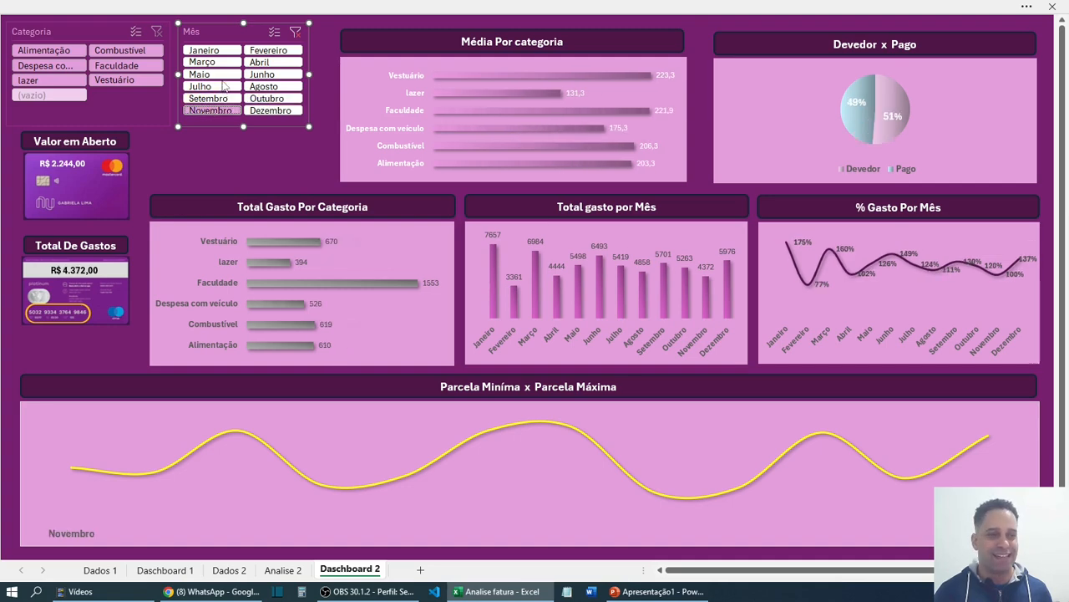
left_click(209, 74)
left_click(209, 61)
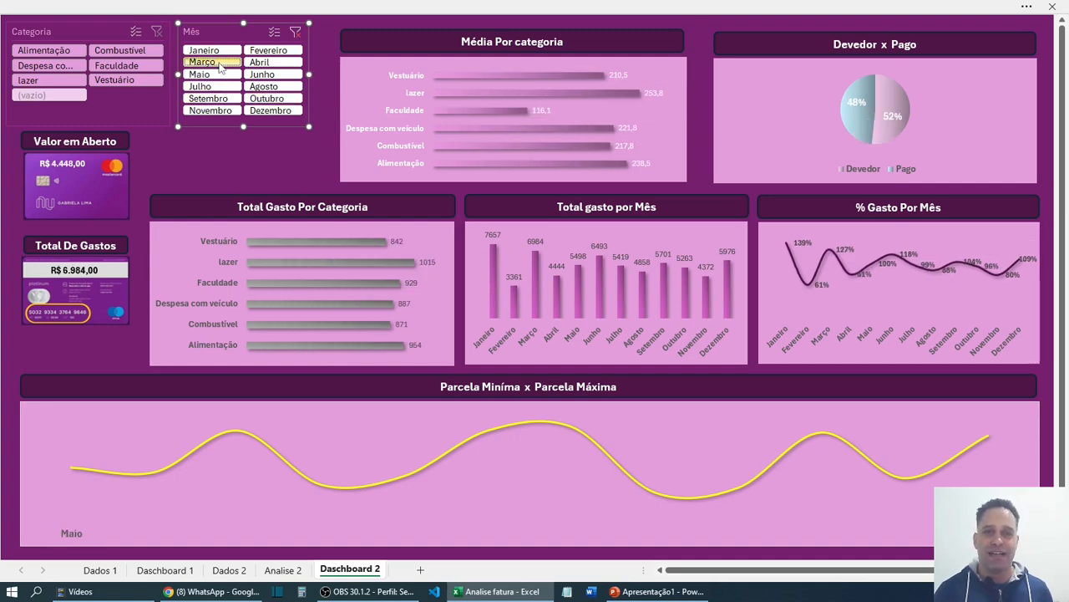
left_click(266, 87)
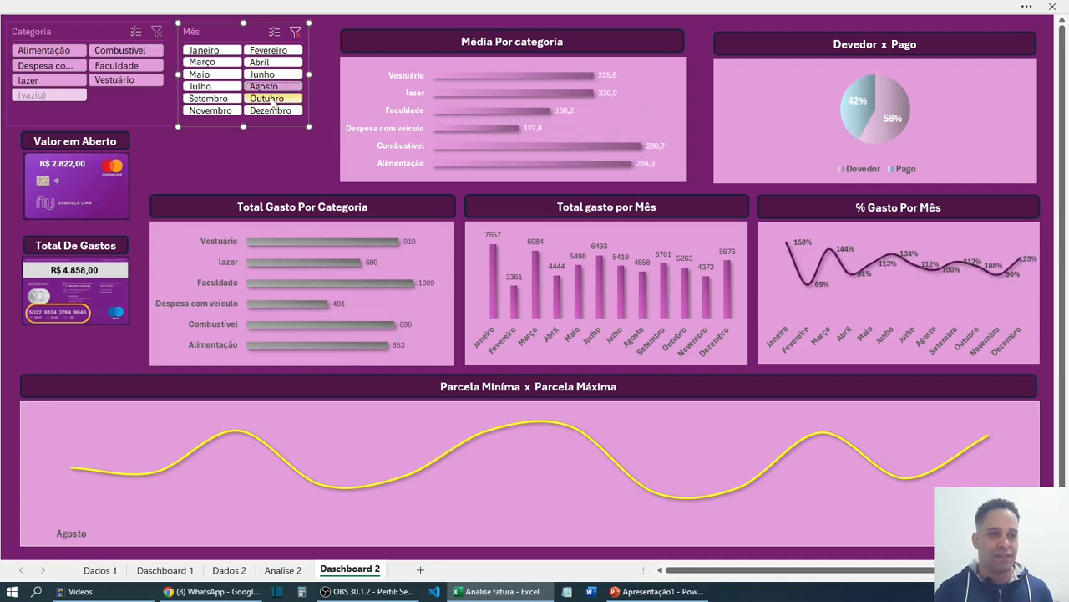
left_click(273, 100)
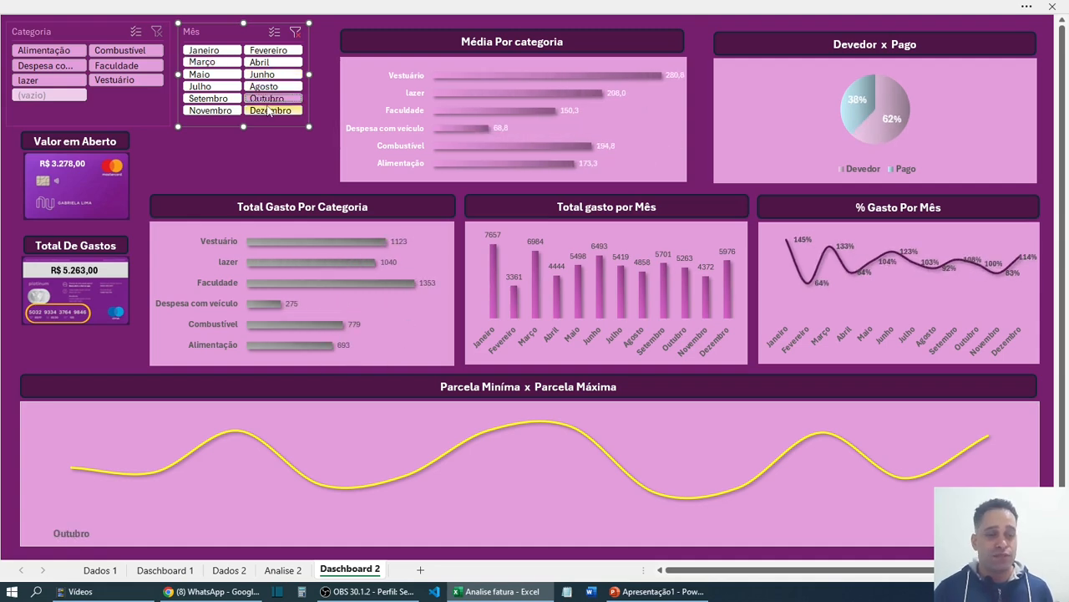